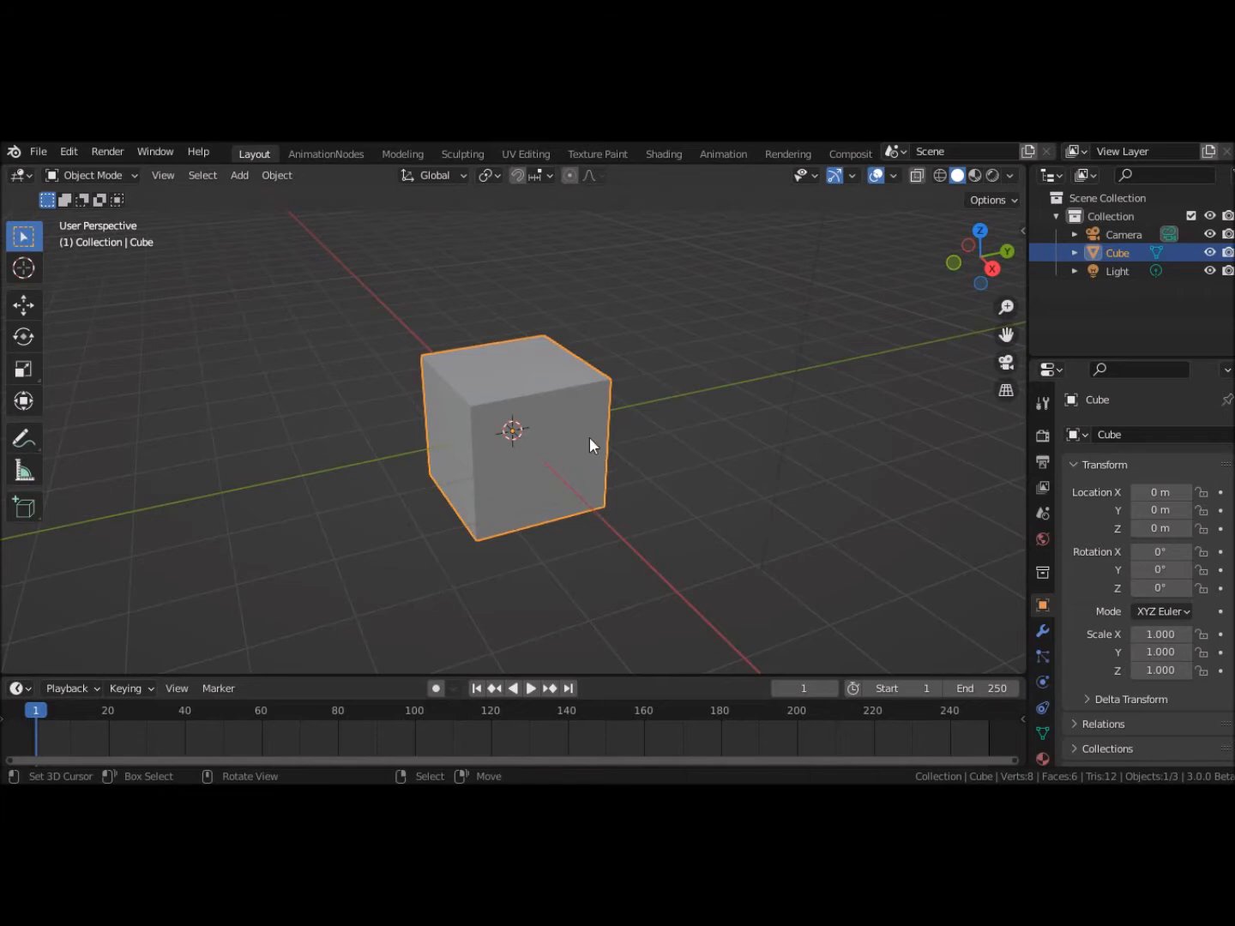
# Step: Activate the Move tool and widen the outliner and properties area
pyautogui.click(25, 306)
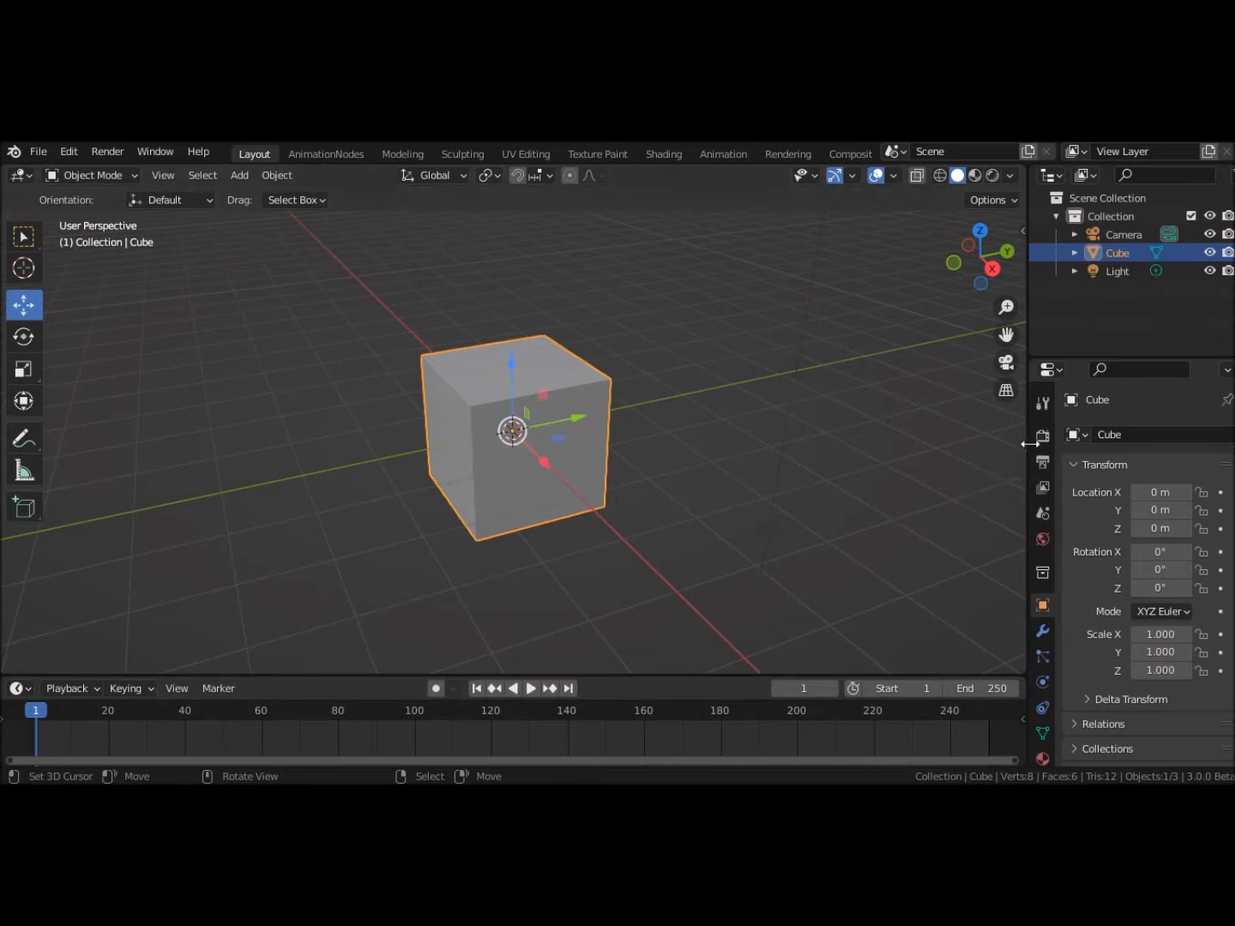
pyautogui.moveTo(1031, 443); pyautogui.dragTo(979, 441)
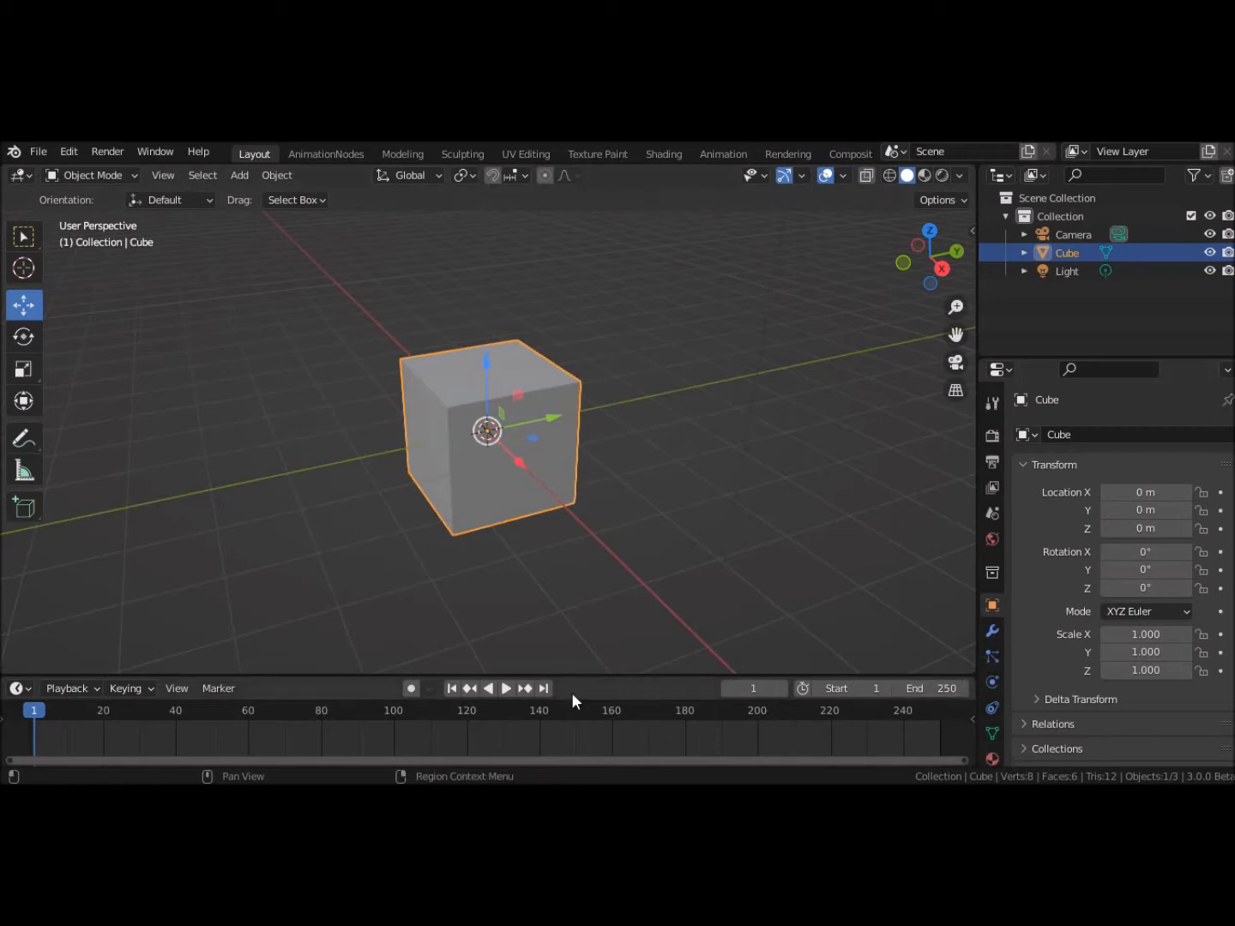
pyautogui.click(18, 689)
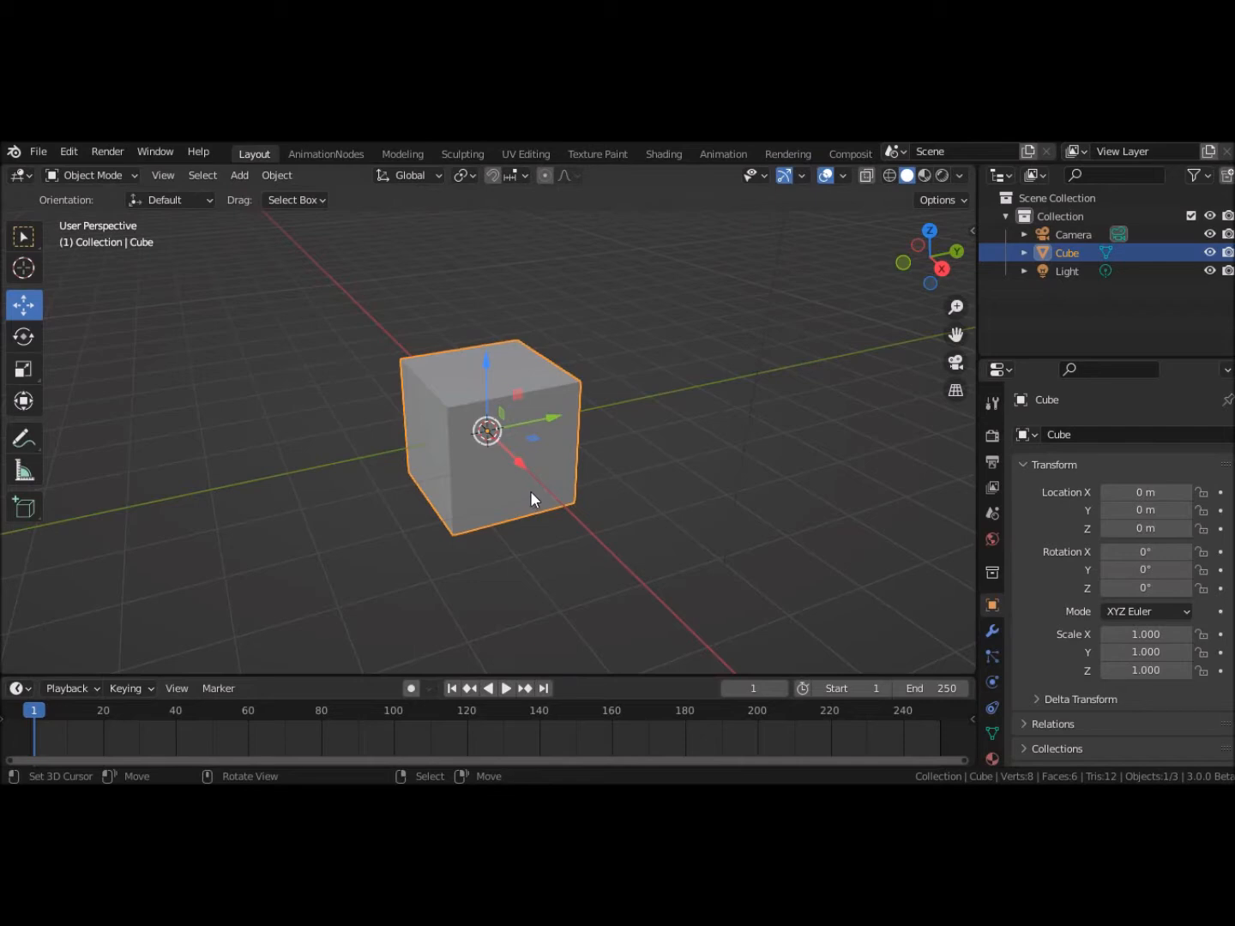
# Step: Insert a Location keyframe for the cube at frame 1
pyautogui.press('i')
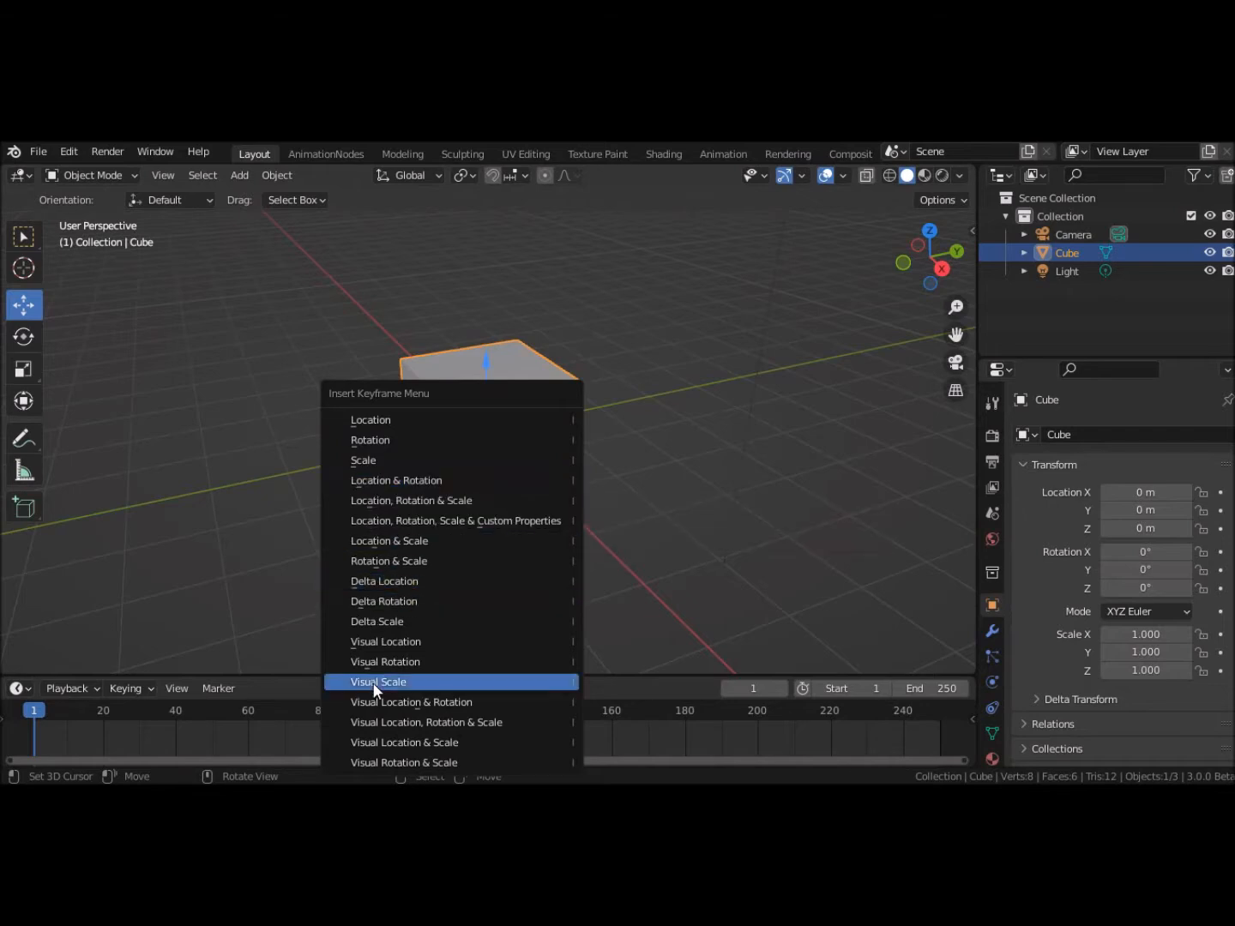
pyautogui.click(380, 419)
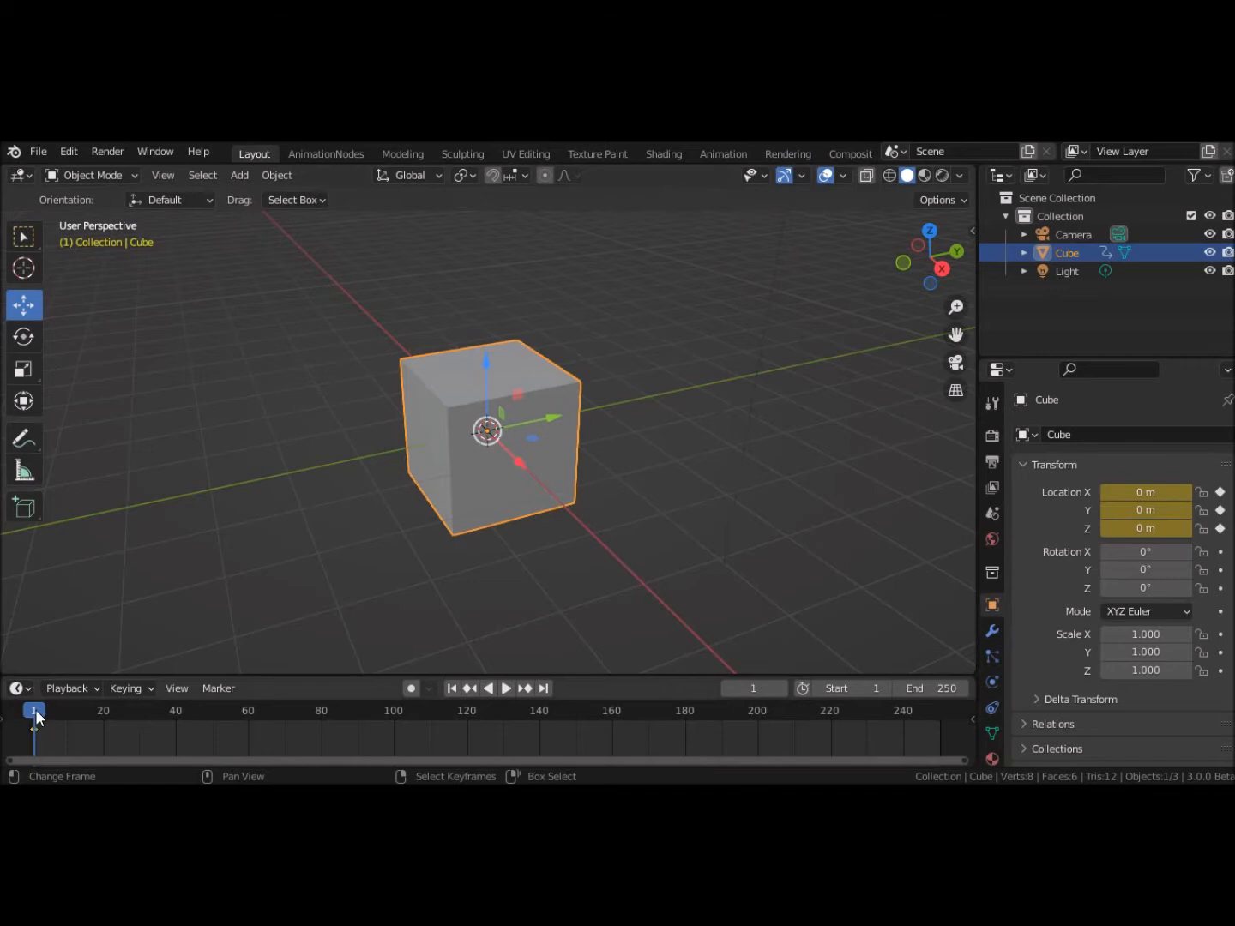
# Step: Set the current frame to 20 and insert a Location keyframe for the cube there
pyautogui.press('space')
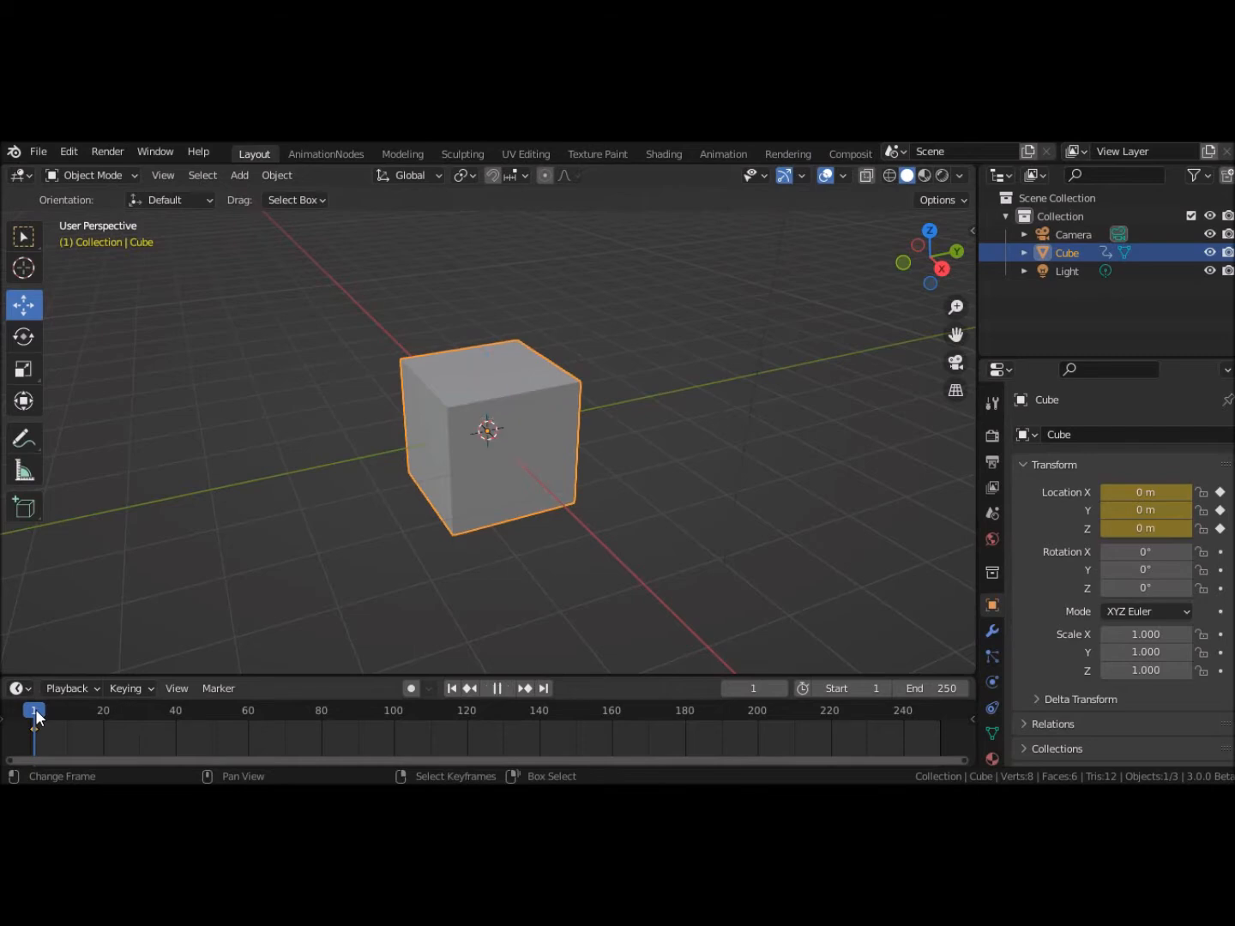
pyautogui.moveTo(34, 709); pyautogui.dragTo(104, 716)
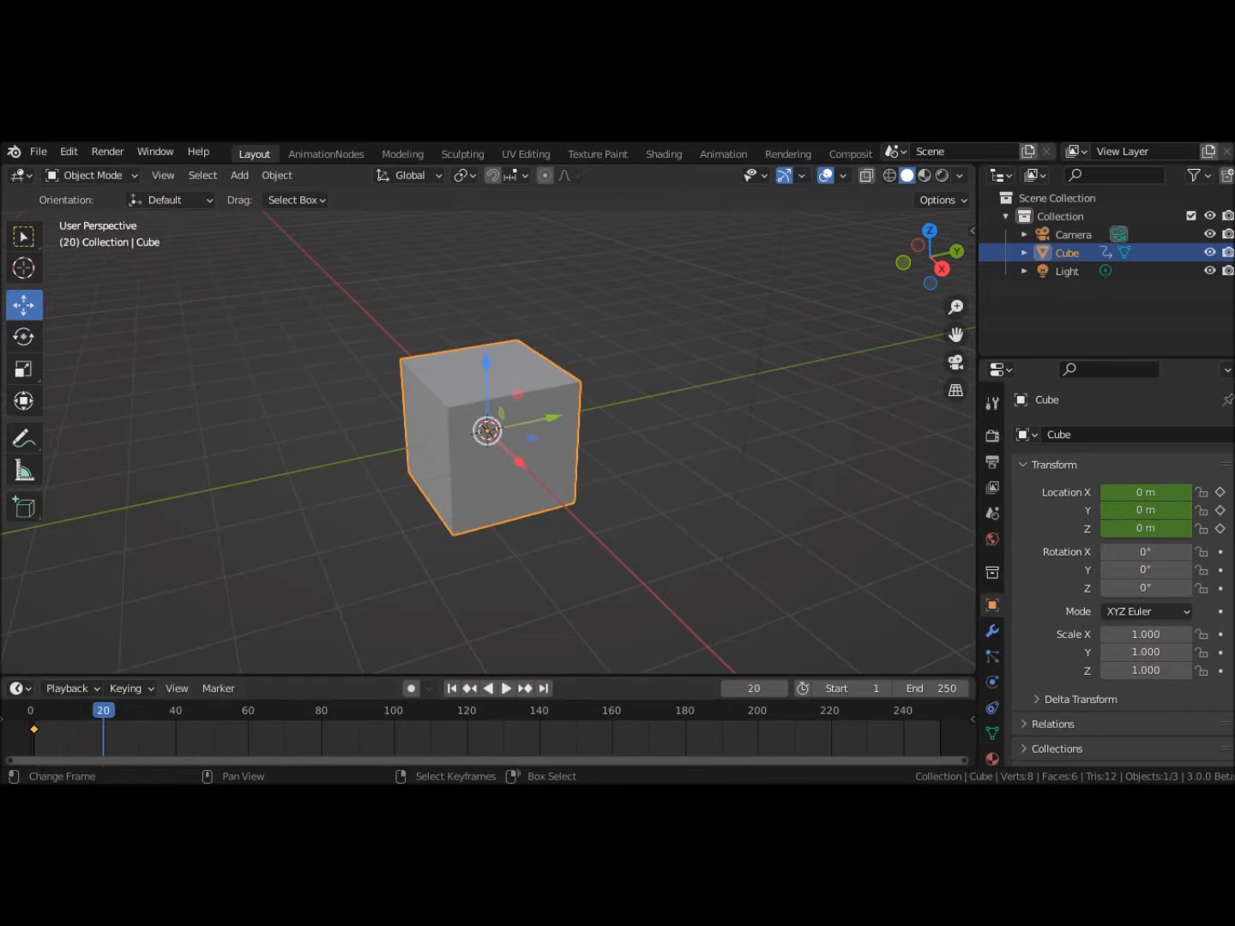
pyautogui.click(748, 690)
pyautogui.write('40')
pyautogui.press('Return')
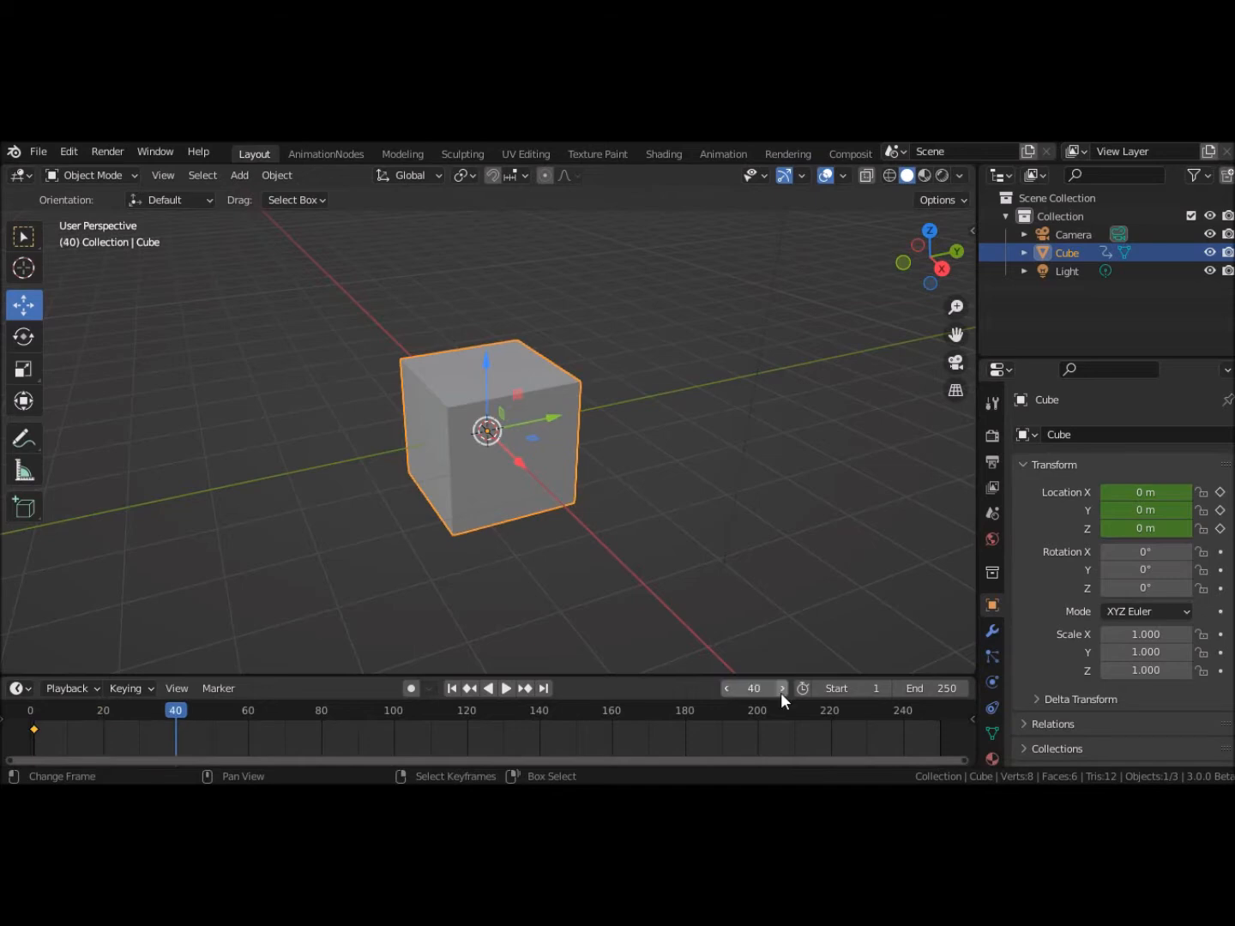
pyautogui.click(751, 689)
pyautogui.write('20')
pyautogui.press('Return')
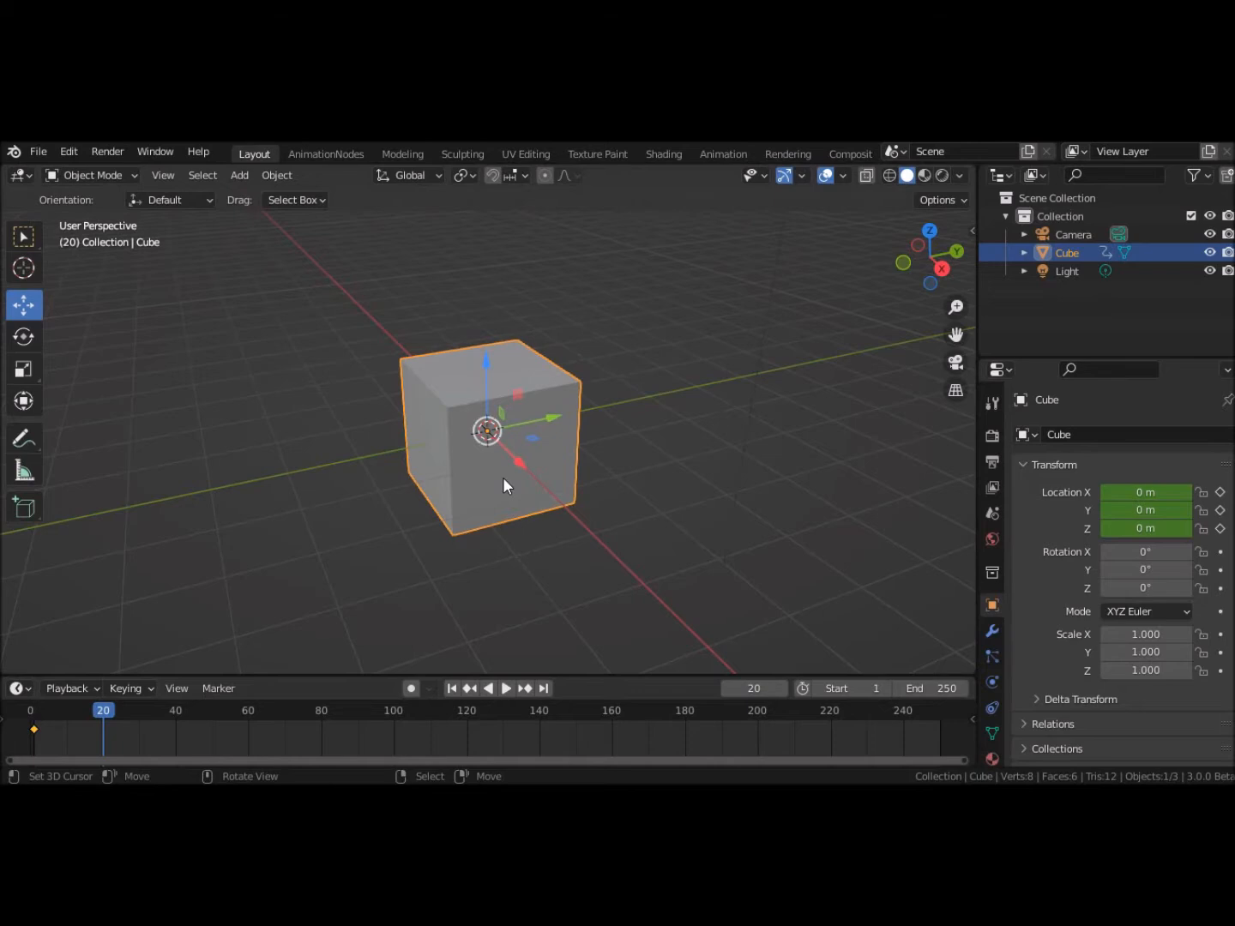
pyautogui.press('i')
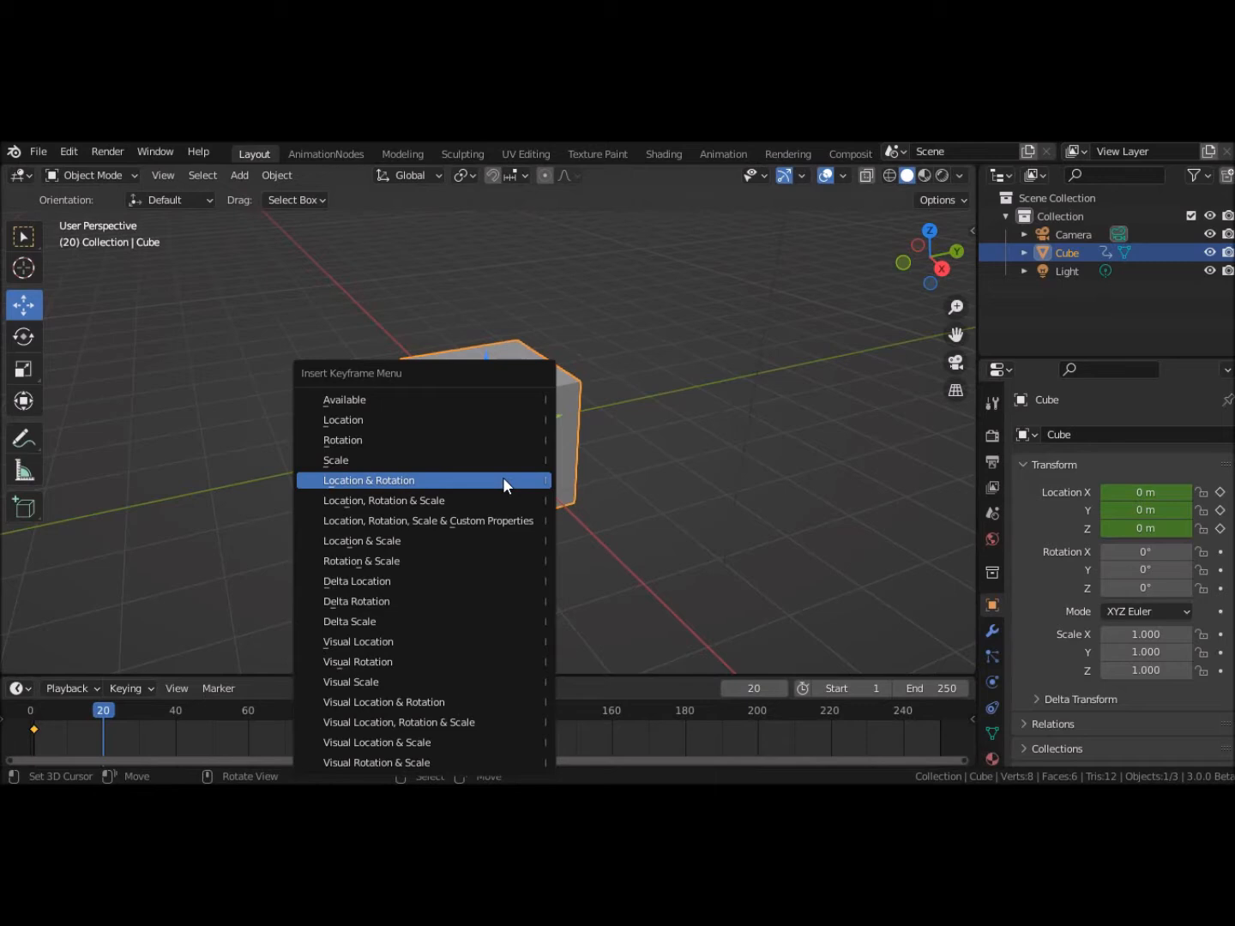
pyautogui.click(446, 420)
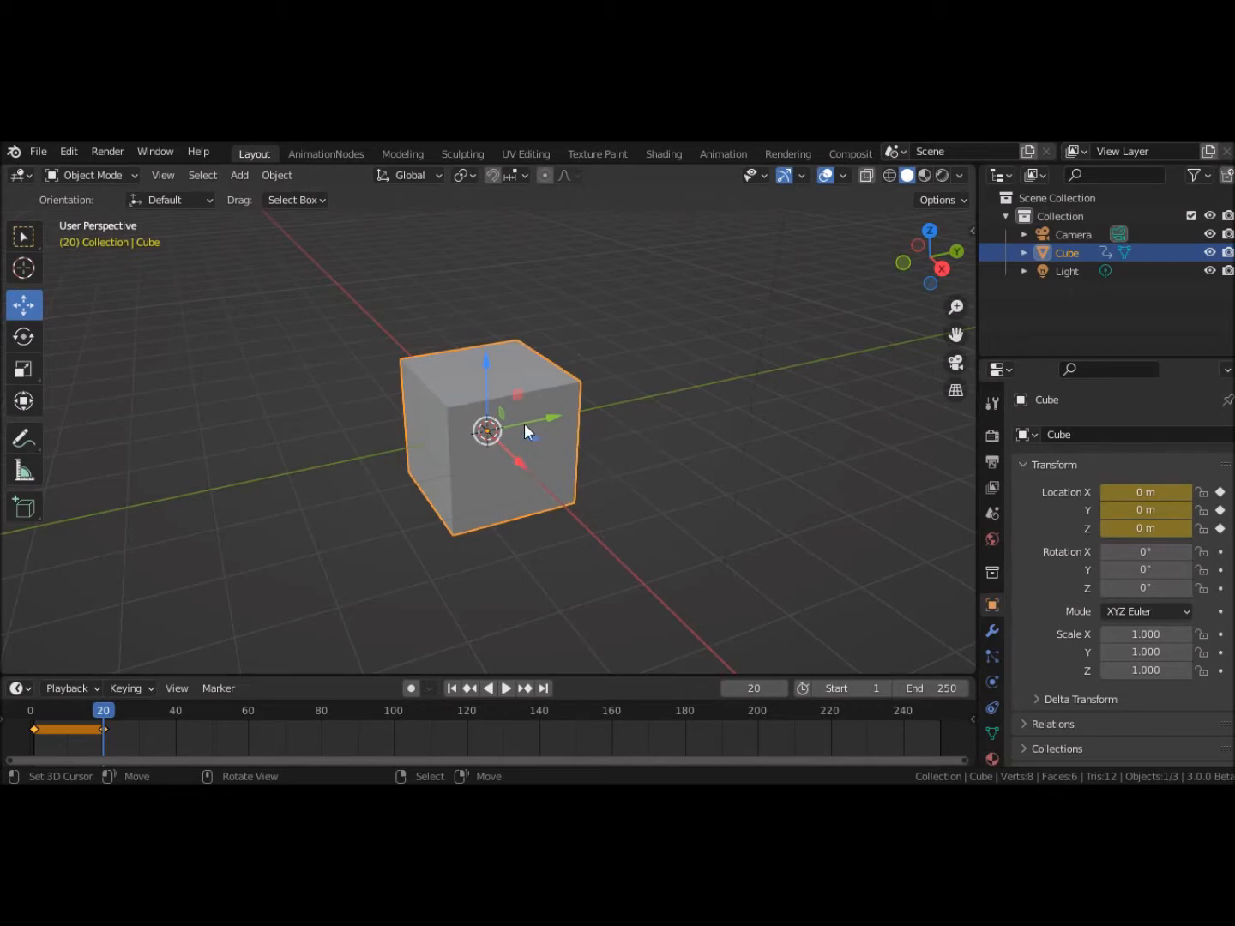
# Step: Move the cube about 3.41 m along the Y axis and key its Location at frame 20
pyautogui.moveTo(547, 417); pyautogui.dragTo(732, 394)
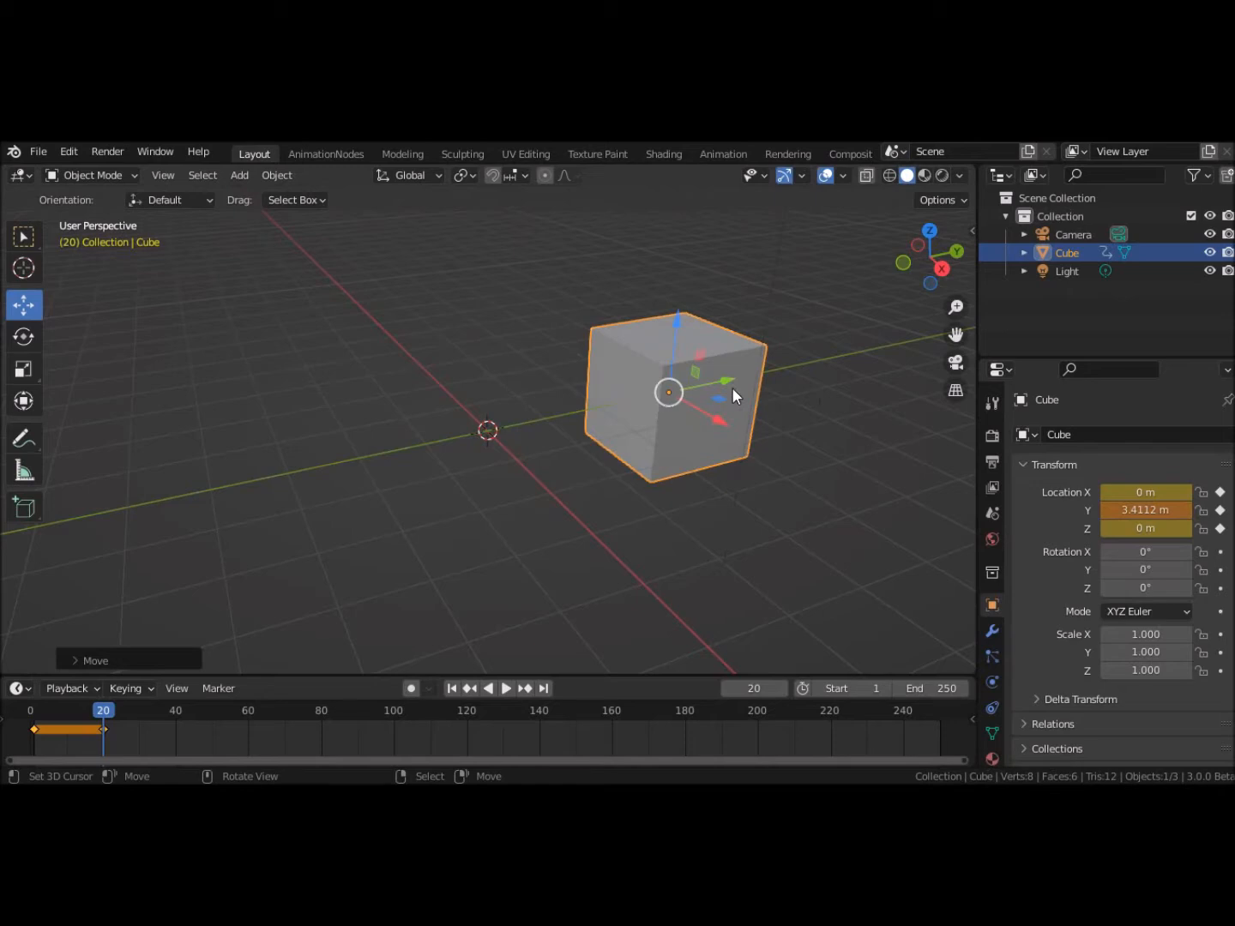
pyautogui.press('i')
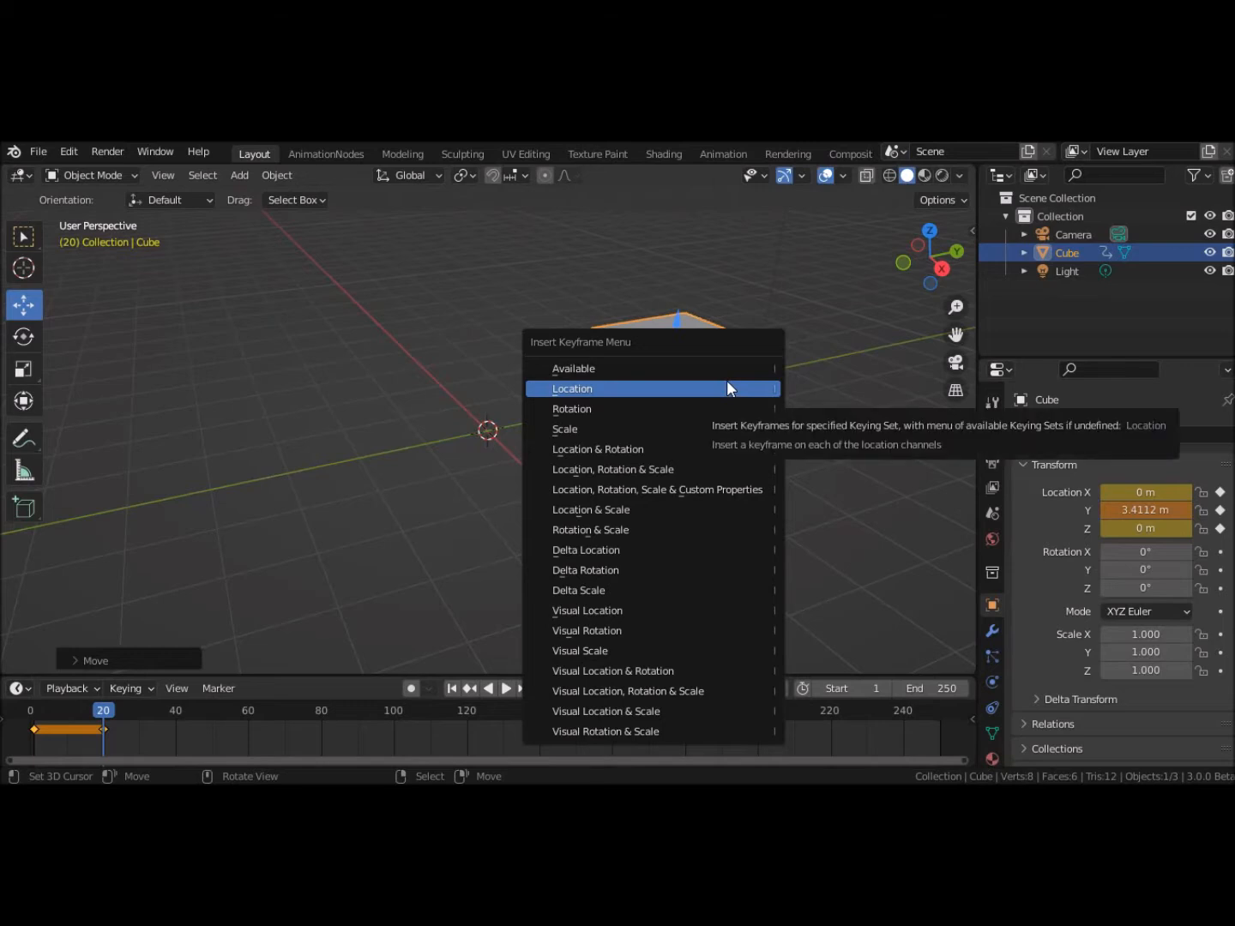
pyautogui.click(727, 382)
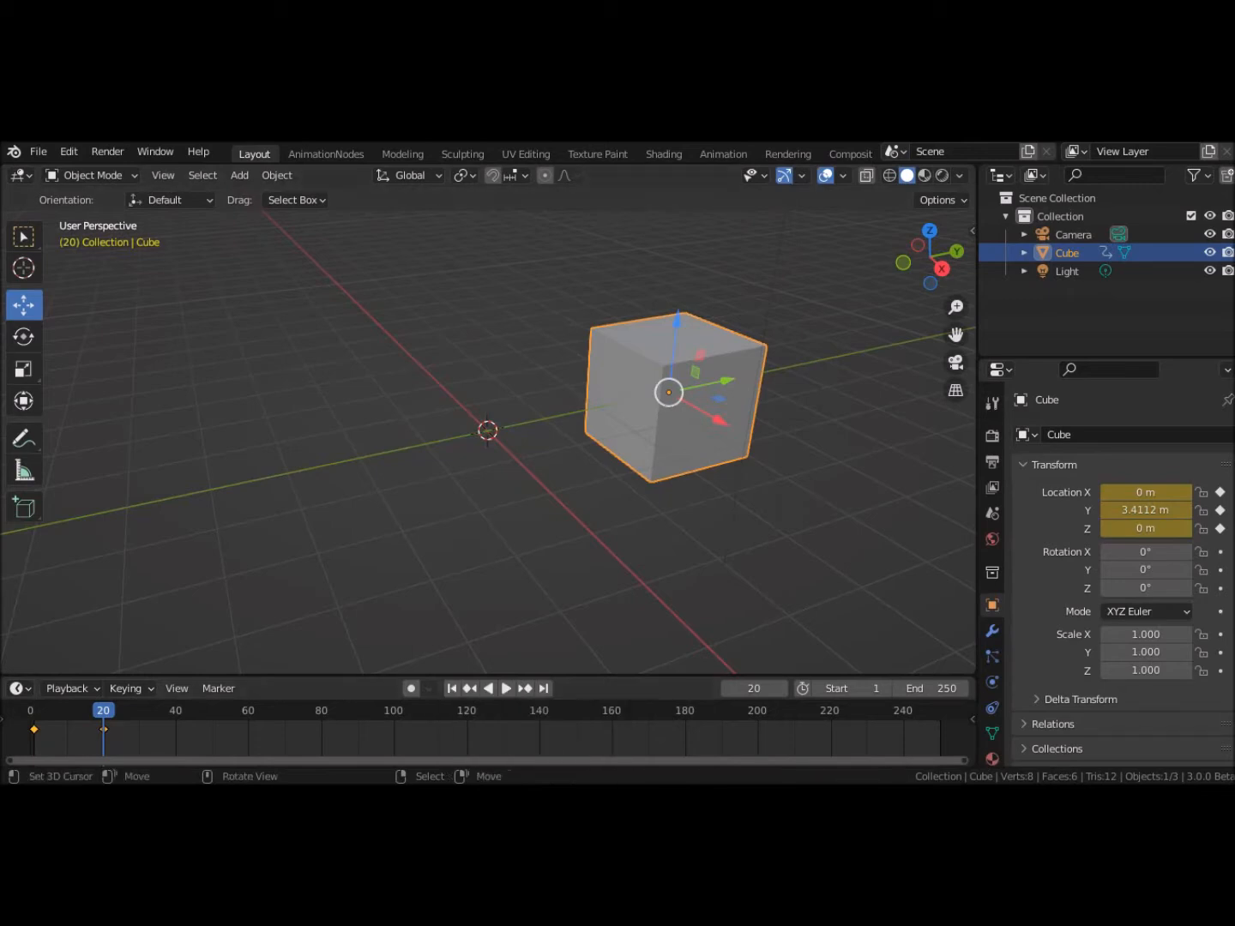
# Step: Play the cube's animation from the first frame, stop it, and return to the keyframe at frame 20
pyautogui.click(453, 688)
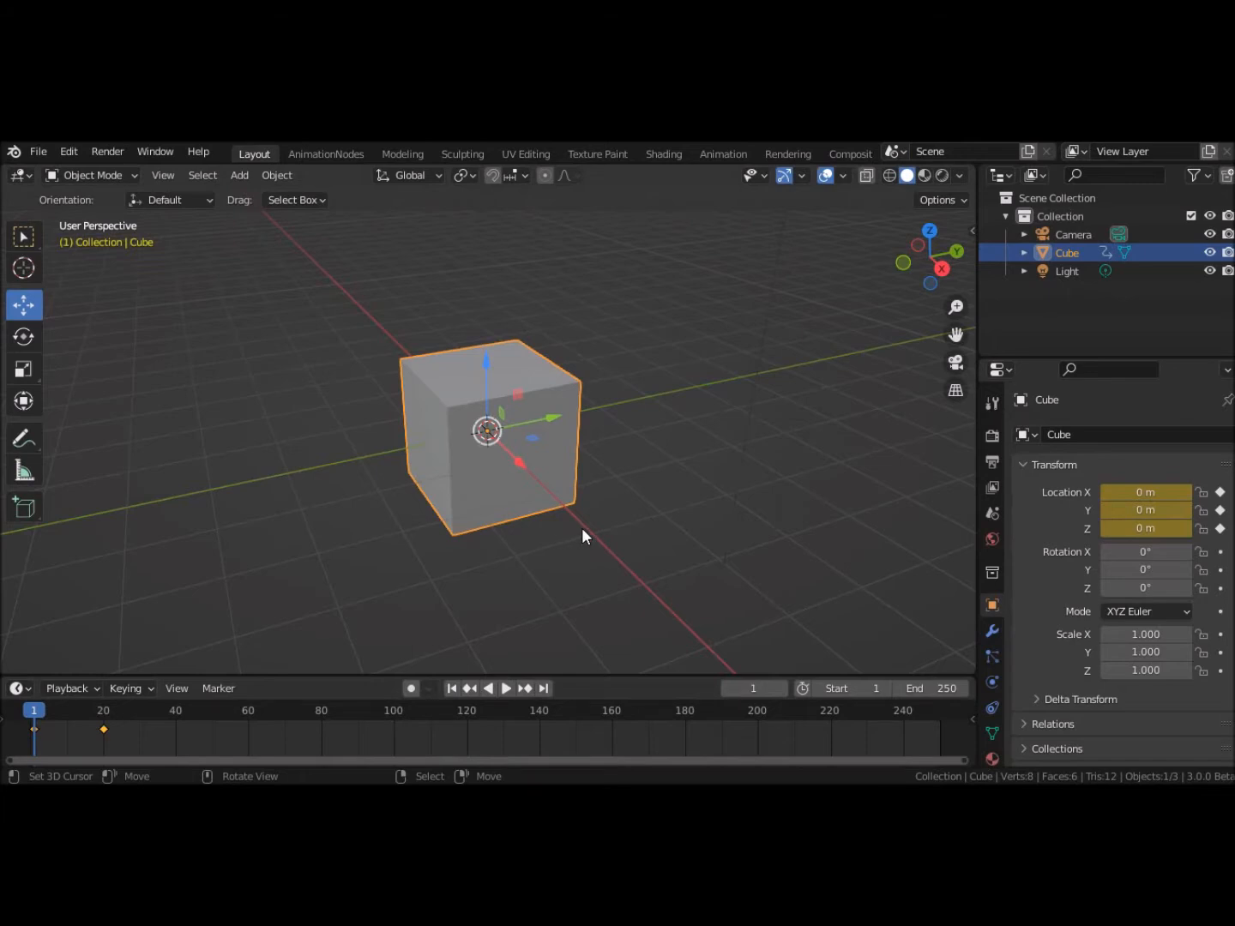
pyautogui.click(508, 690)
pyautogui.click(508, 690)
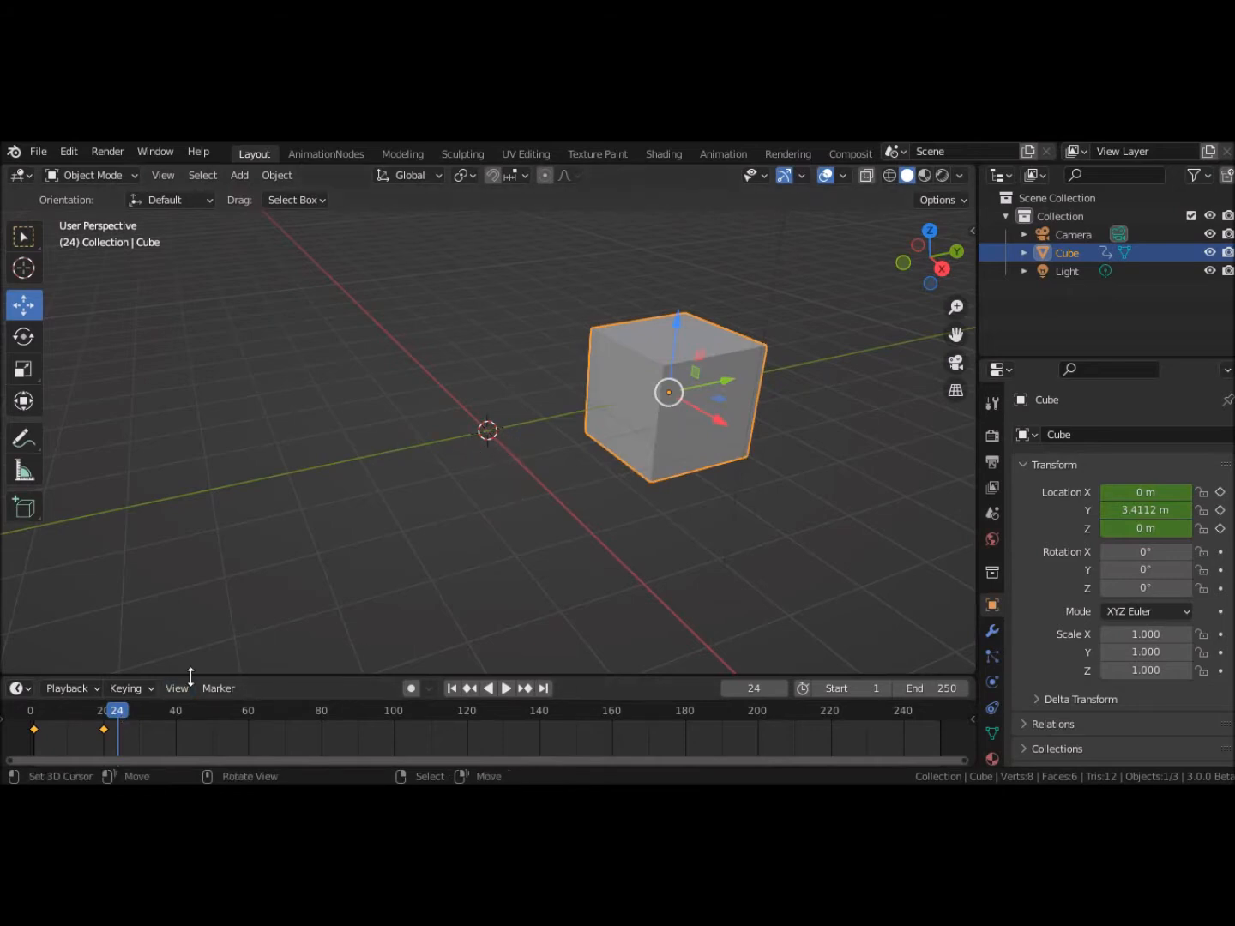
pyautogui.moveTo(121, 718)
pyautogui.mouseDown()
pyautogui.moveTo(93, 718)
pyautogui.moveTo(104, 726)
pyautogui.mouseUp()
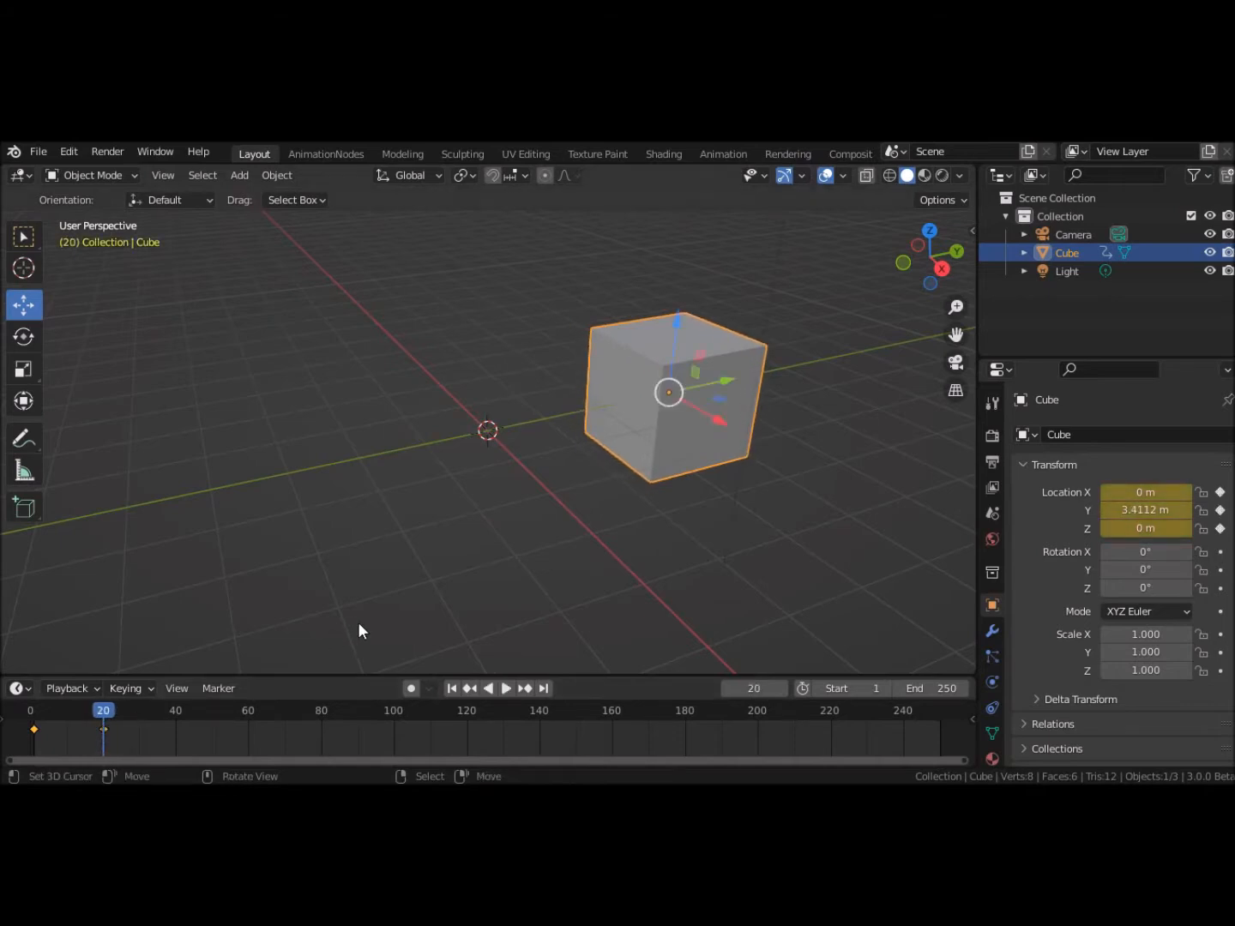
# Step: Try to rotate the cube to about -41.2° around the Z axis at frame 40, and undo that rotation
pyautogui.click(171, 729)
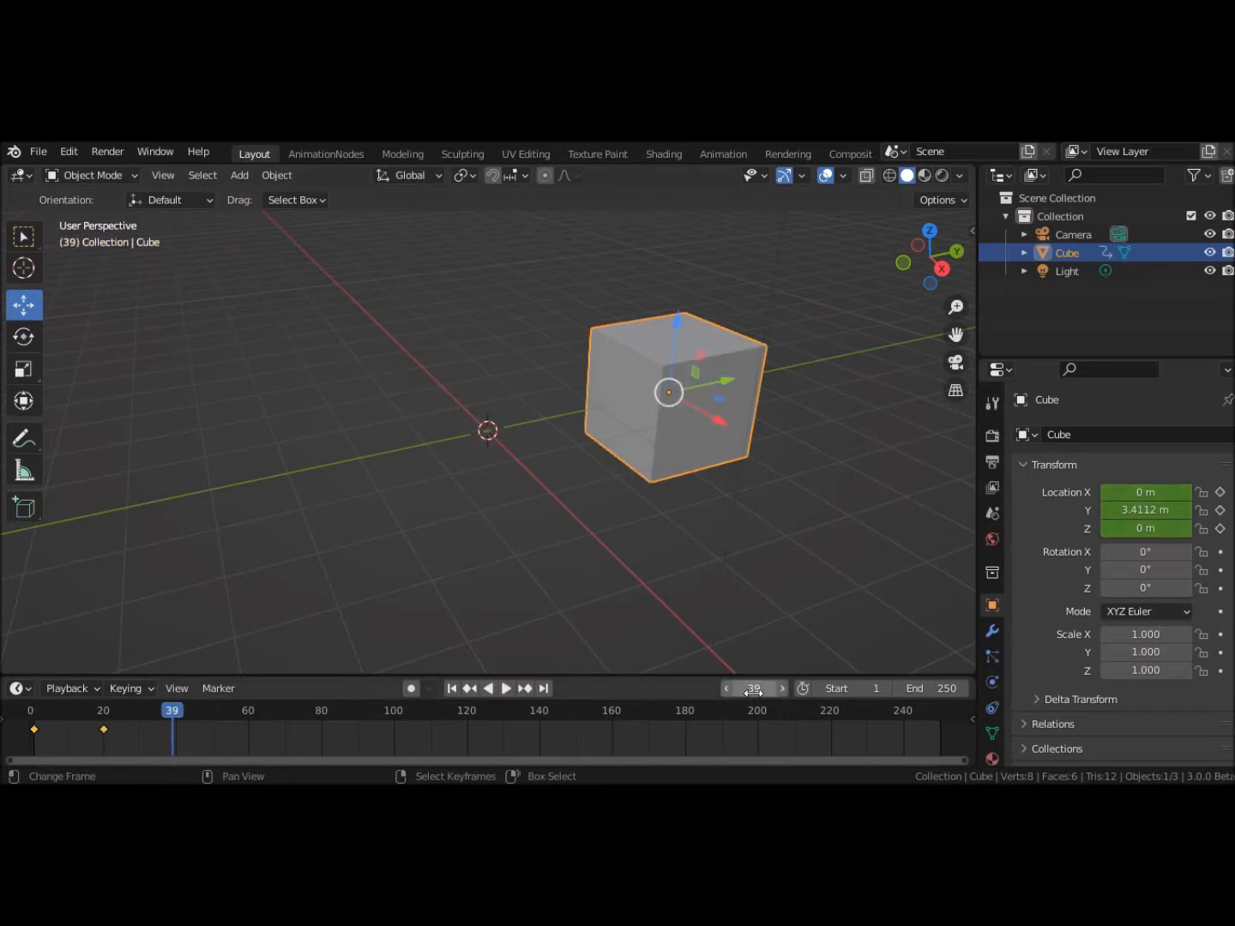
pyautogui.click(782, 686)
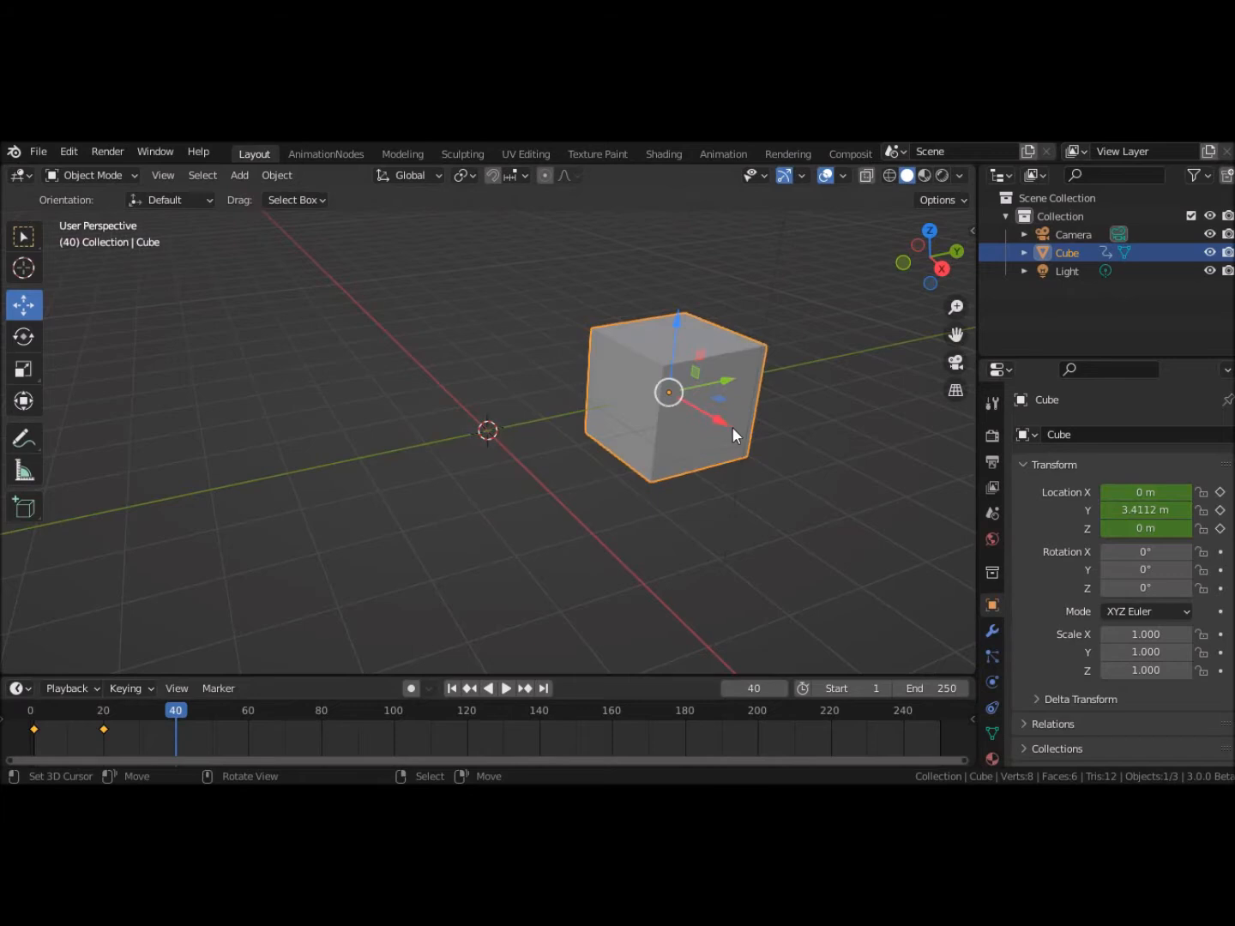
pyautogui.press('r')
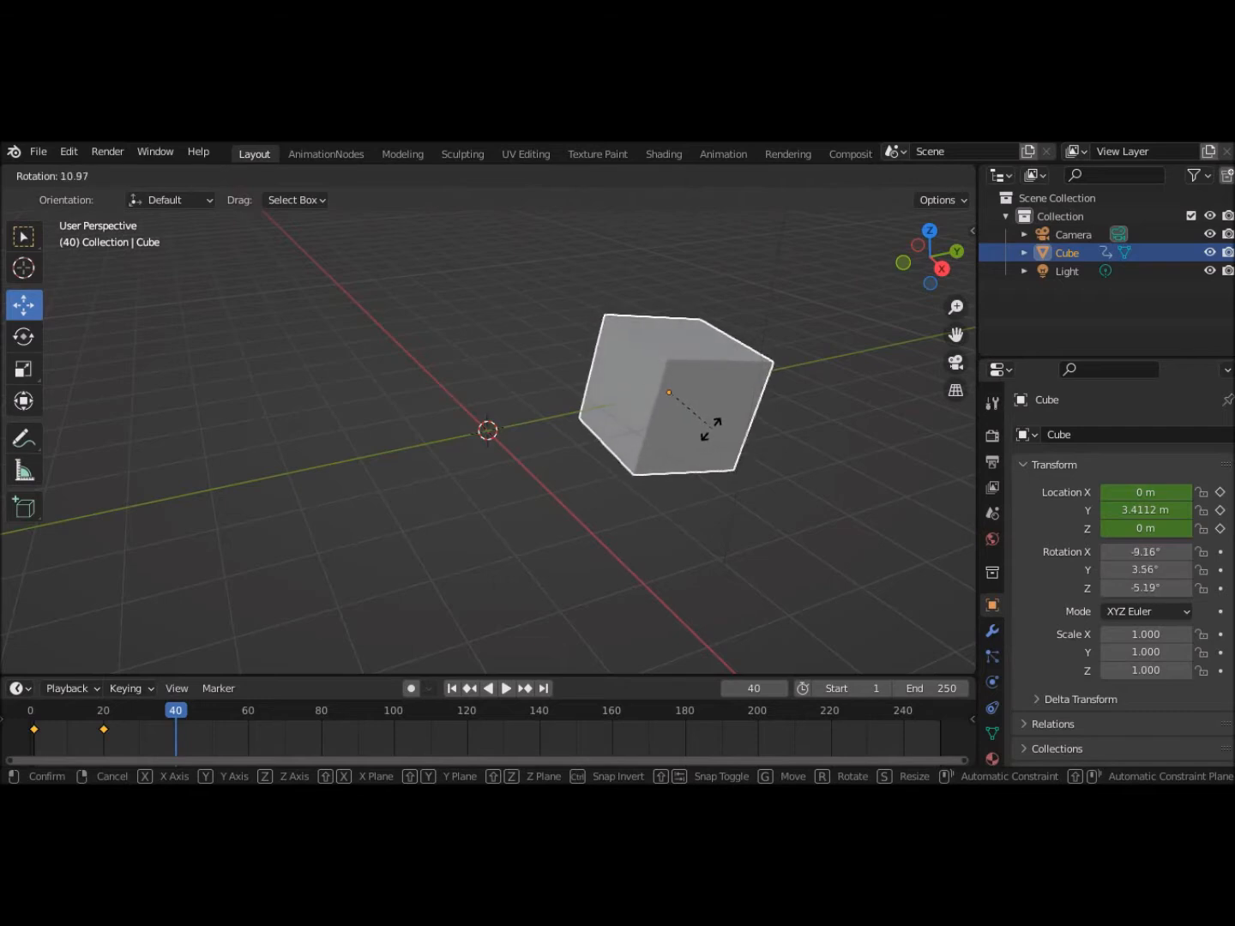
pyautogui.click(709, 429)
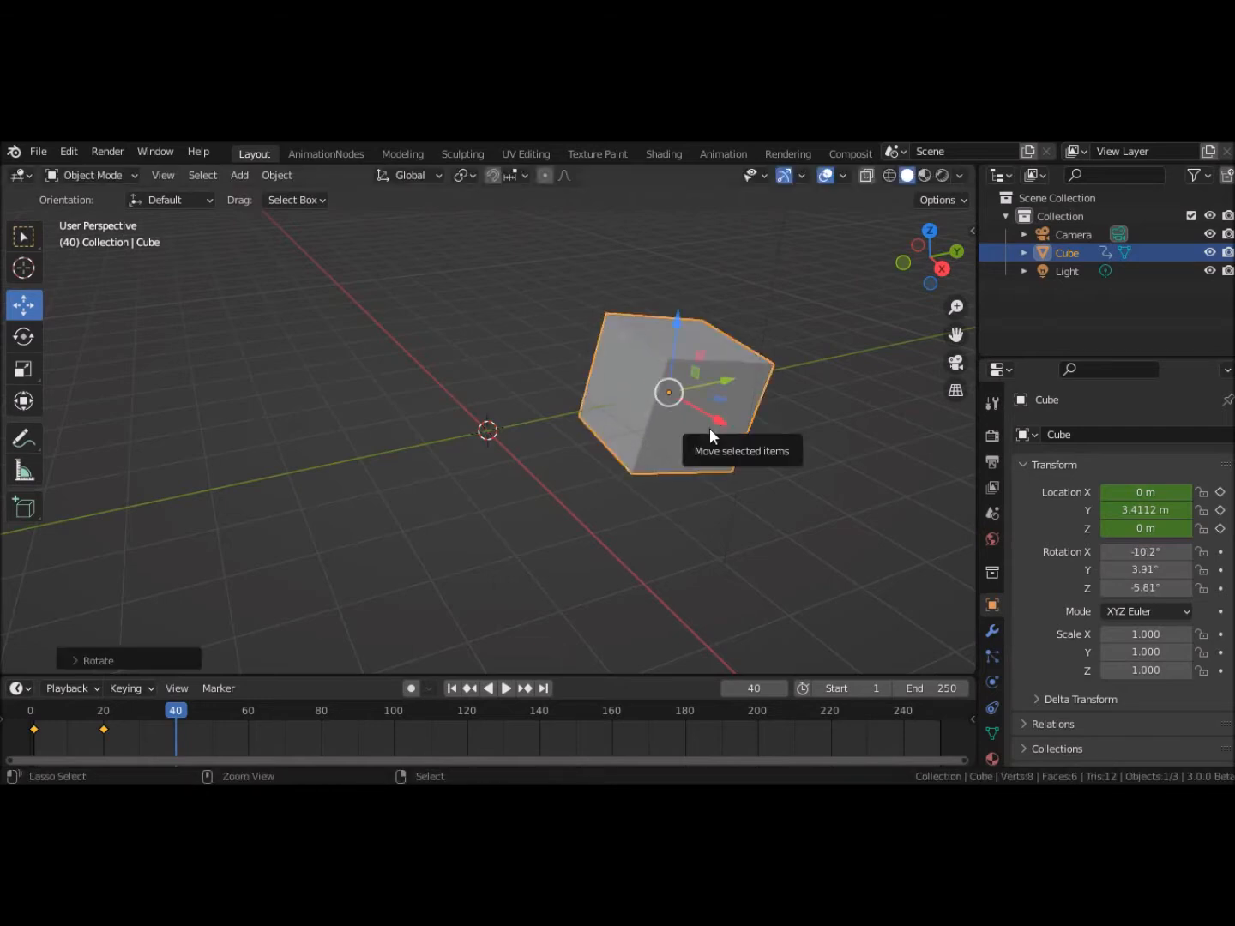
pyautogui.hotkey('alt', 'r')
pyautogui.press('r')
pyautogui.press('z')
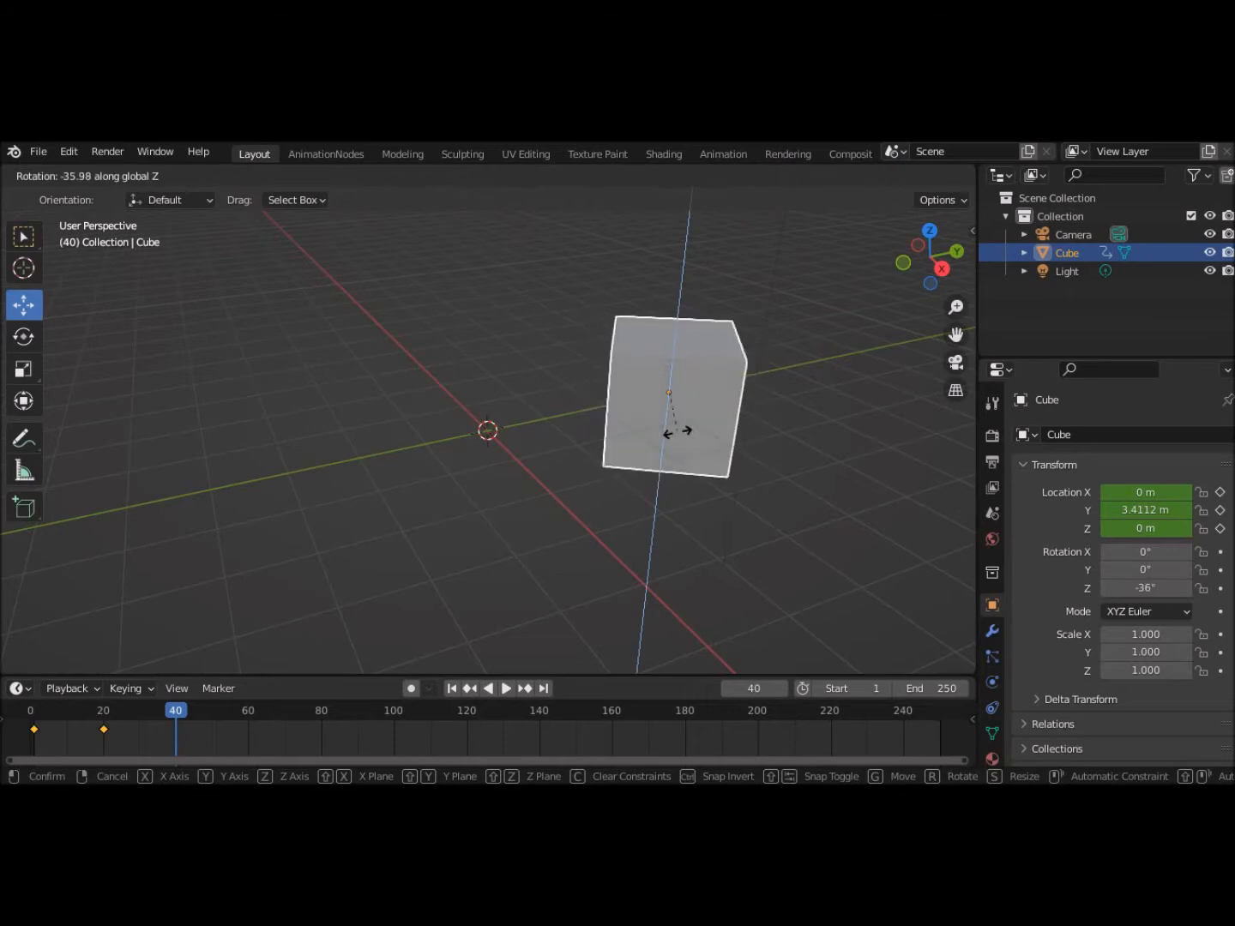
pyautogui.click(675, 433)
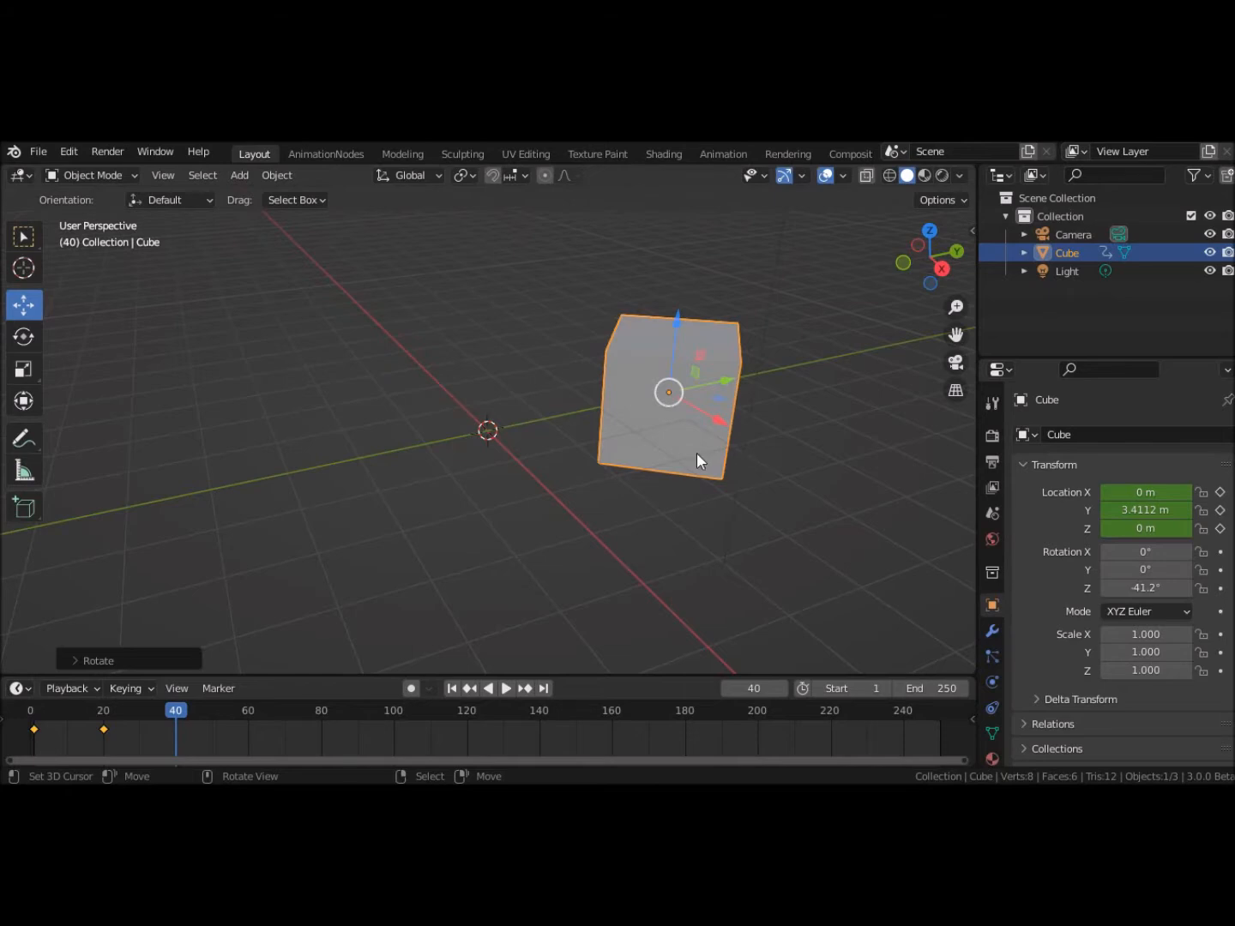
pyautogui.press('i')
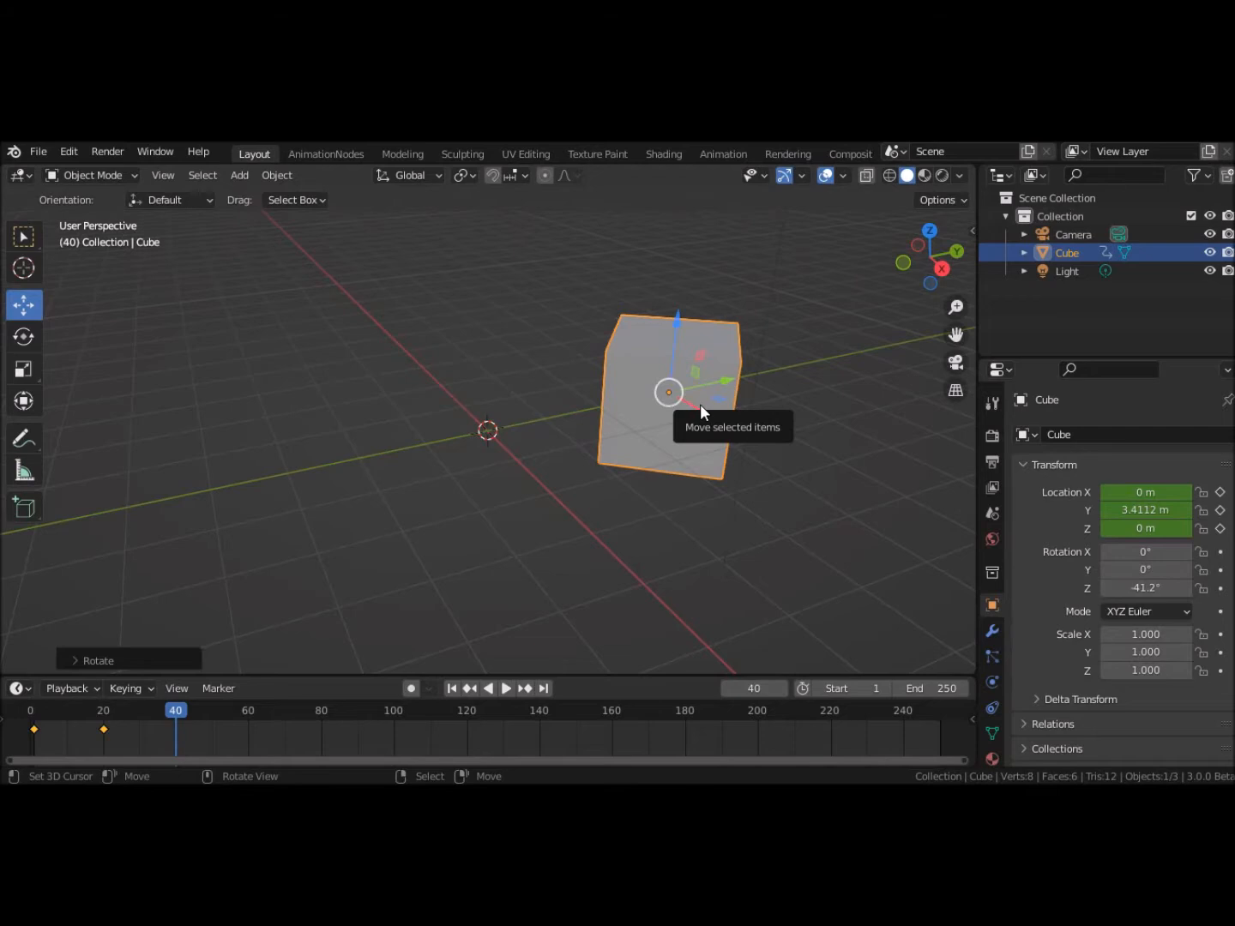
pyautogui.hotkey('ctrl', 'z')
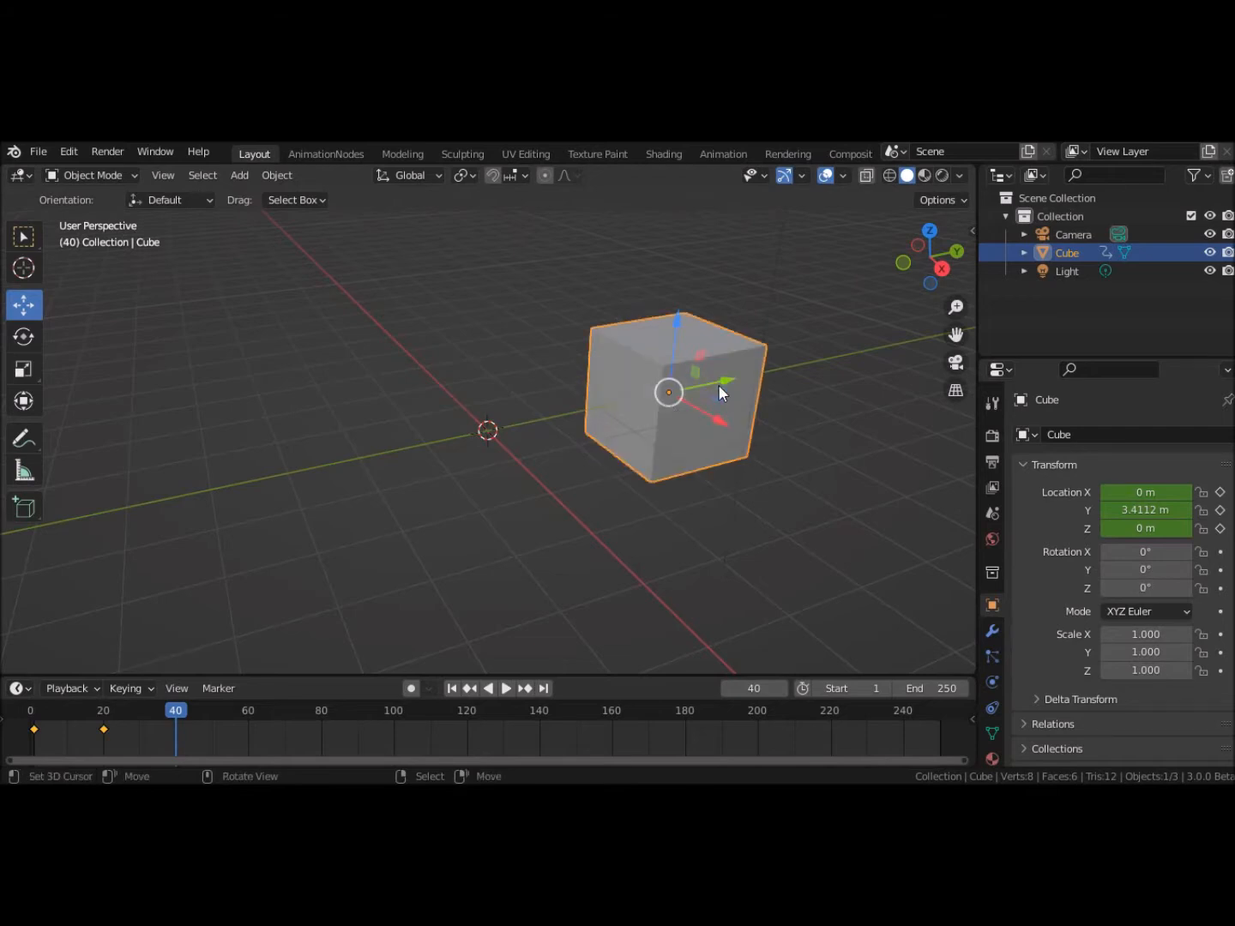
# Step: Return to frame 1 and insert a Location & Rotation keyframe for the cube
pyautogui.click(451, 687)
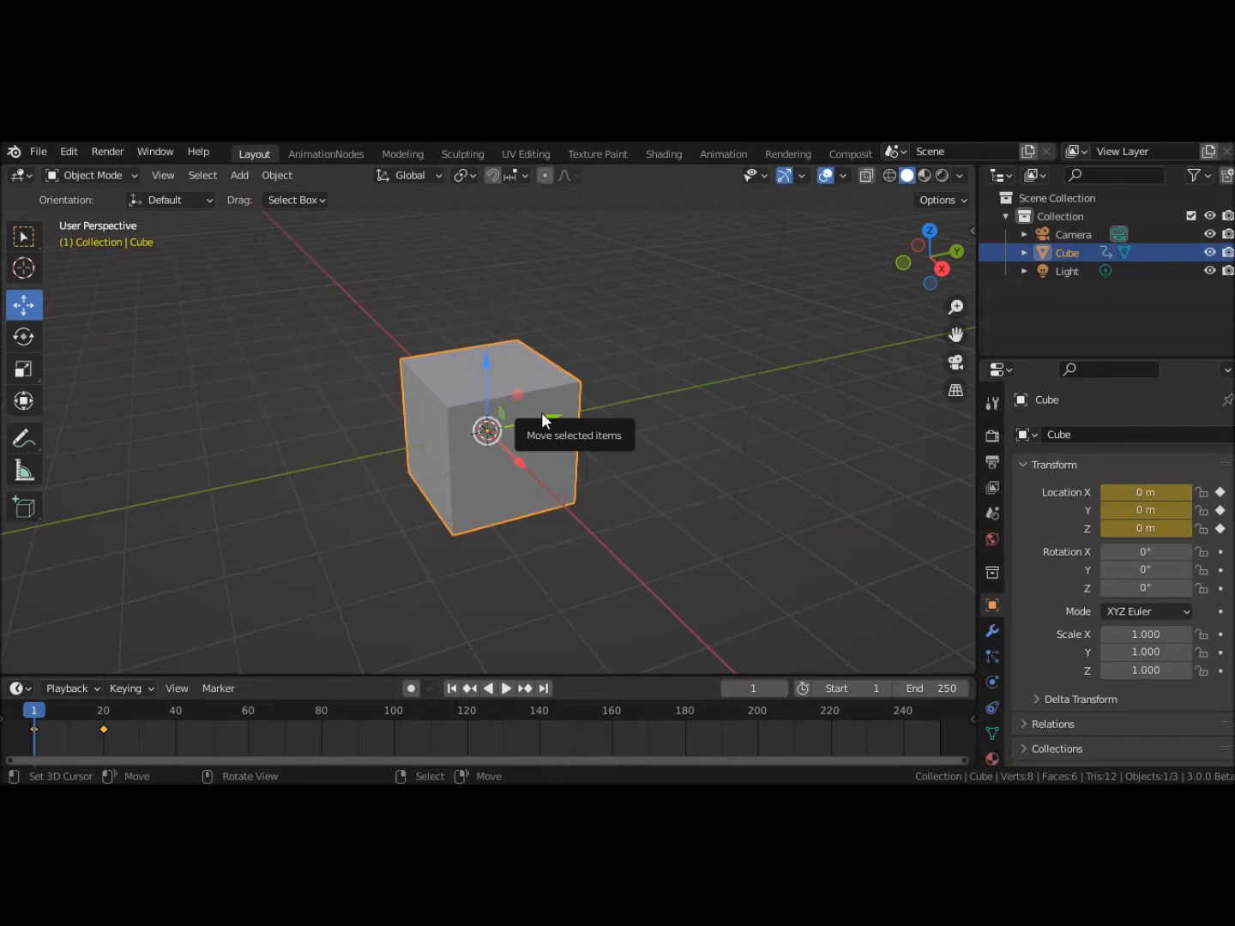
pyautogui.press('i')
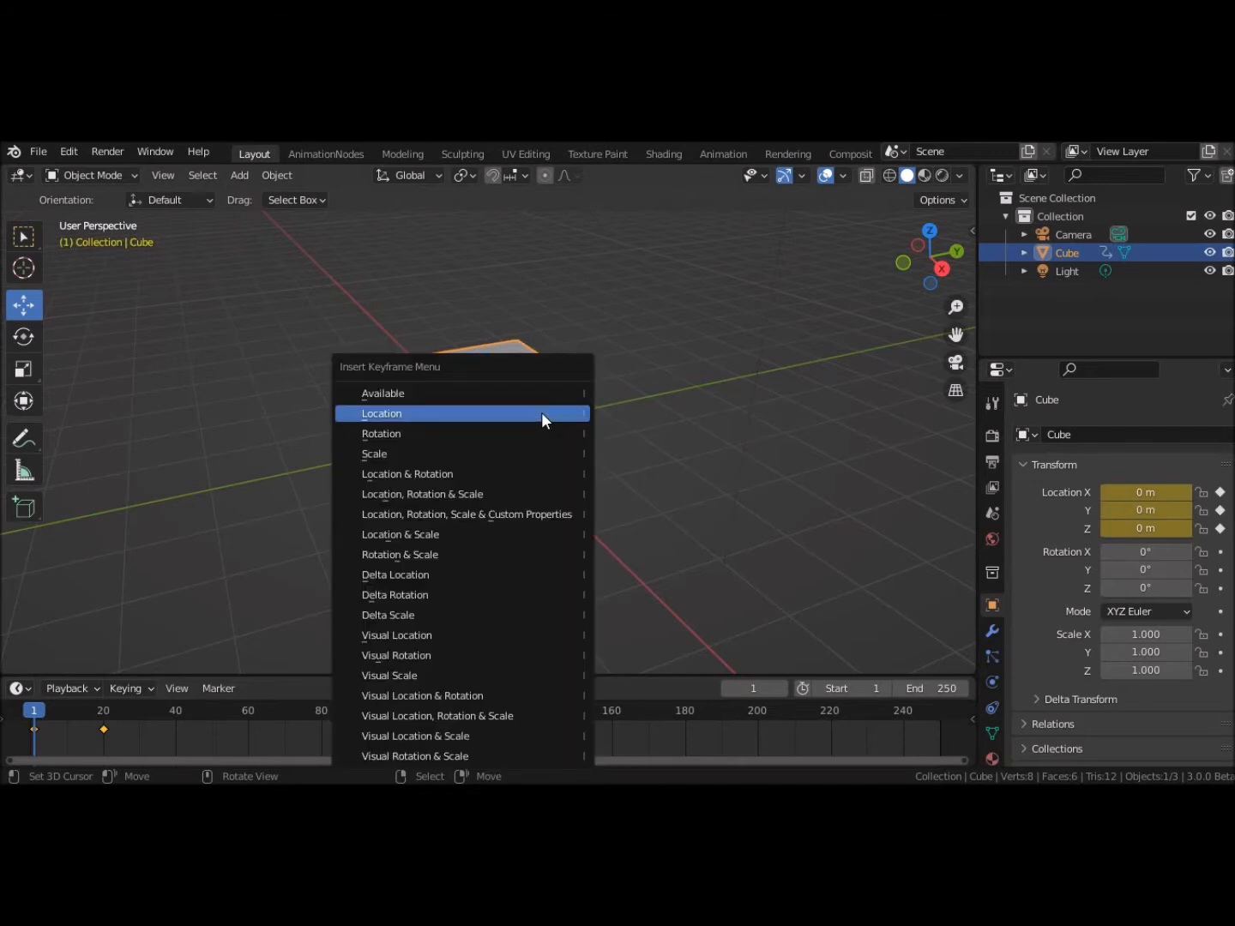
pyautogui.click(530, 471)
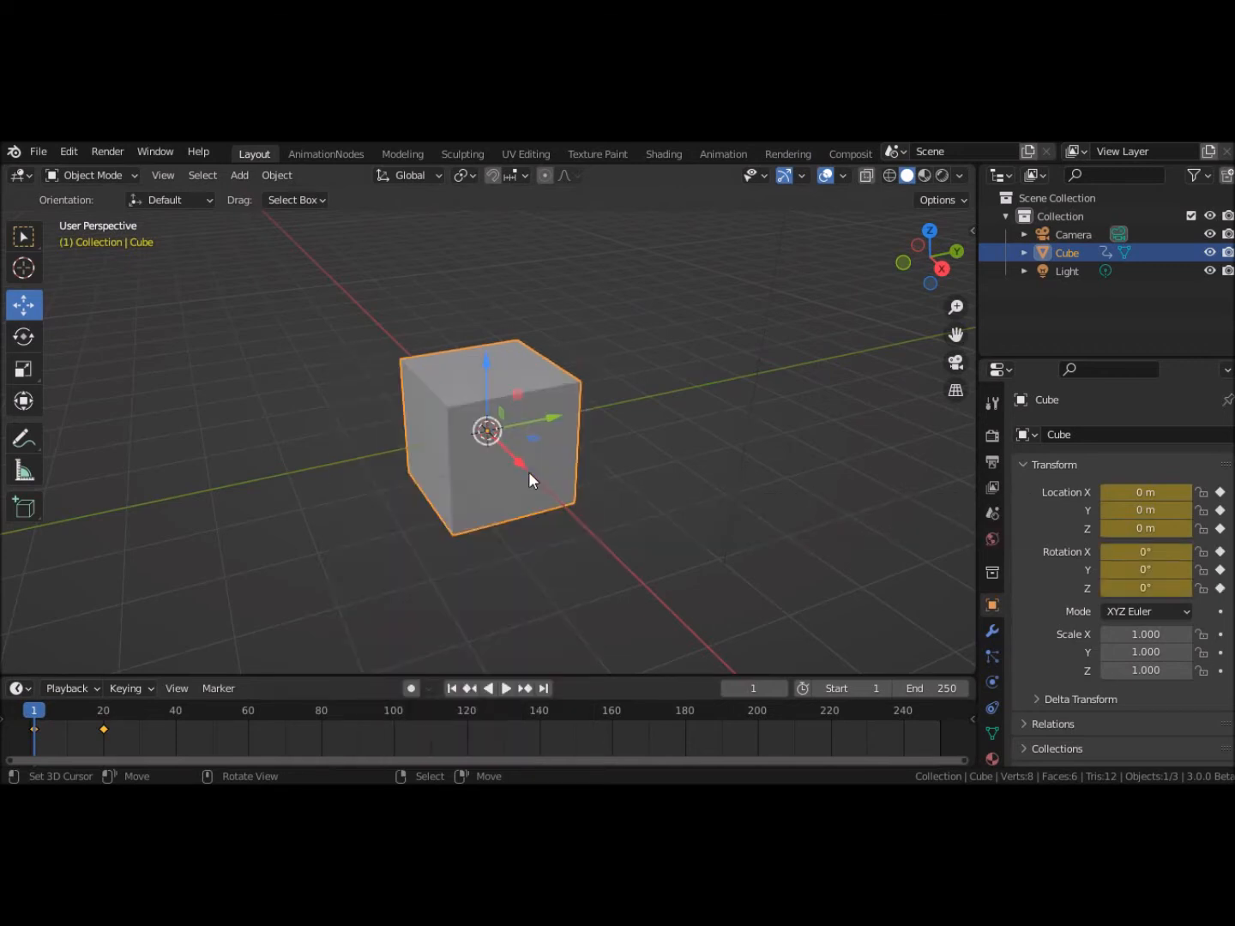
# Step: Go to frame 20 and insert a Location & Rotation keyframe for the cube
pyautogui.click(104, 729)
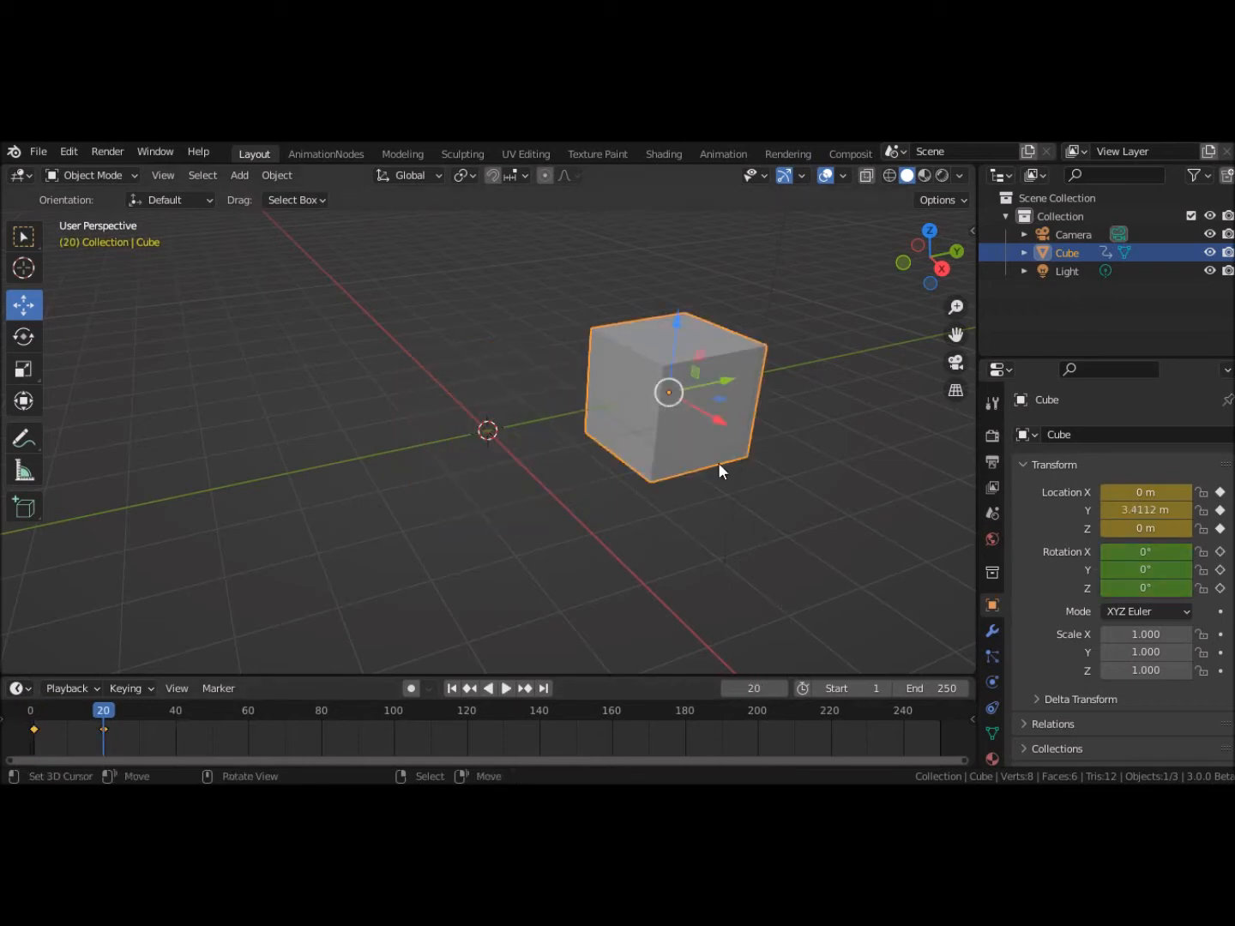
pyautogui.press('i')
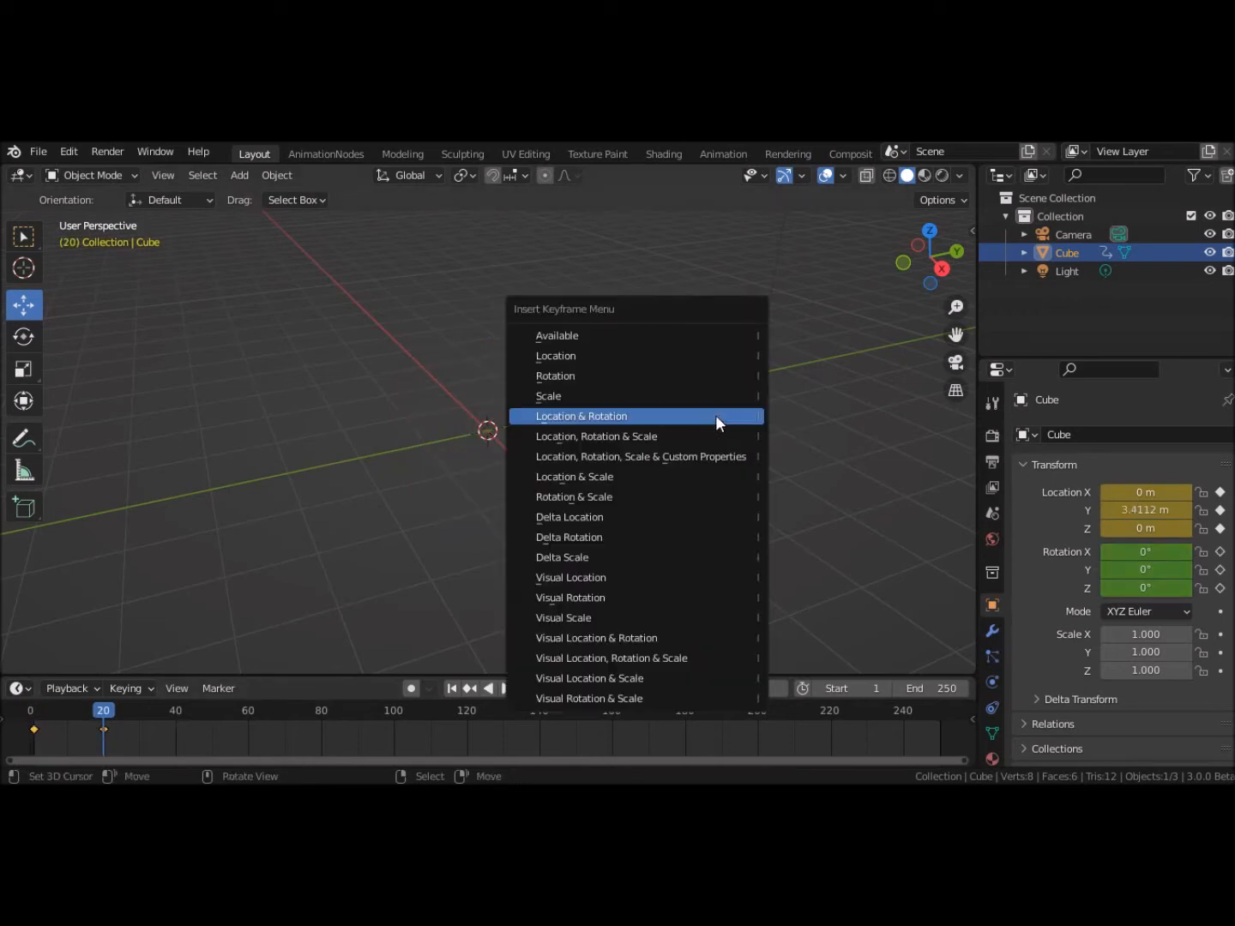
pyautogui.click(716, 416)
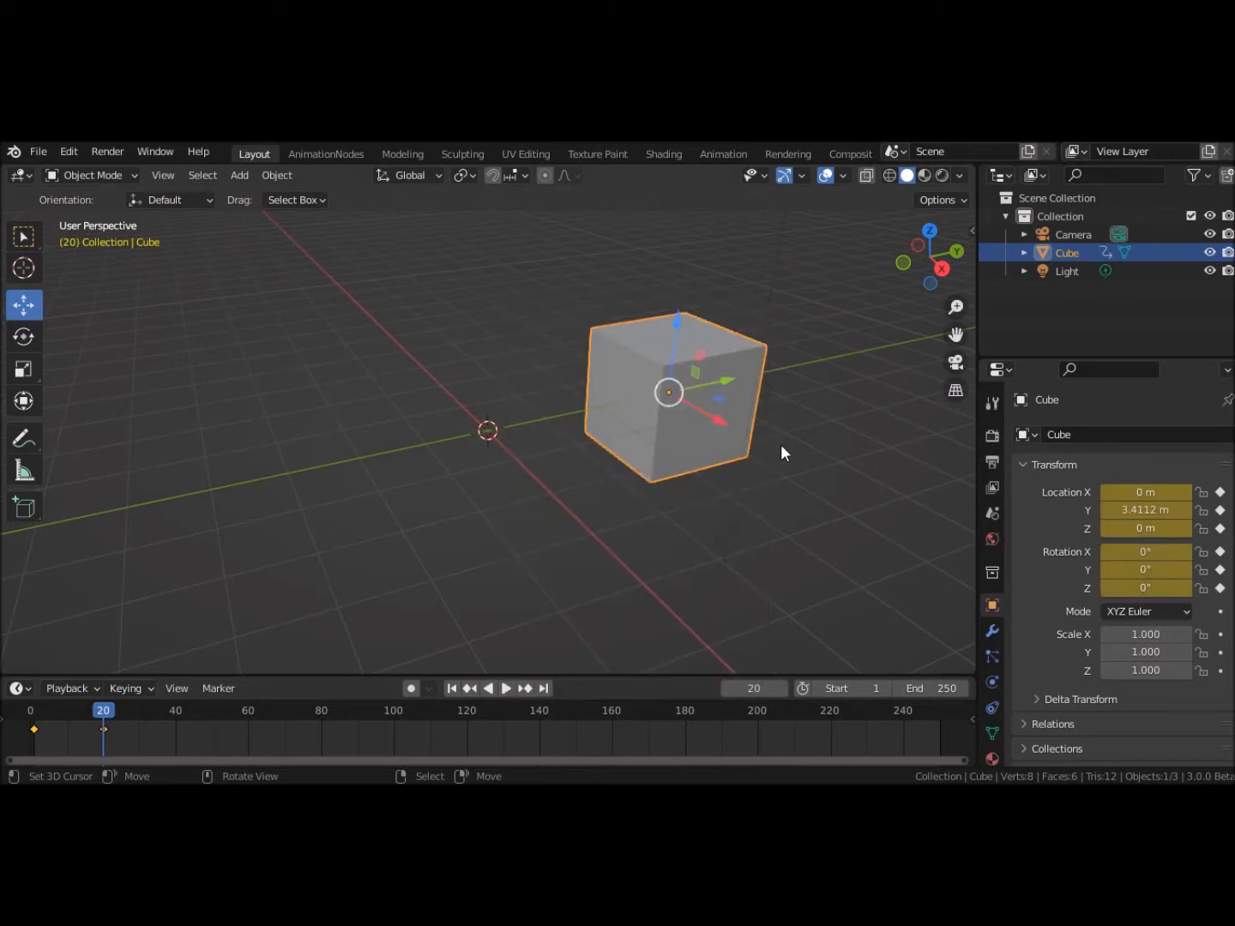
pyautogui.press('r')
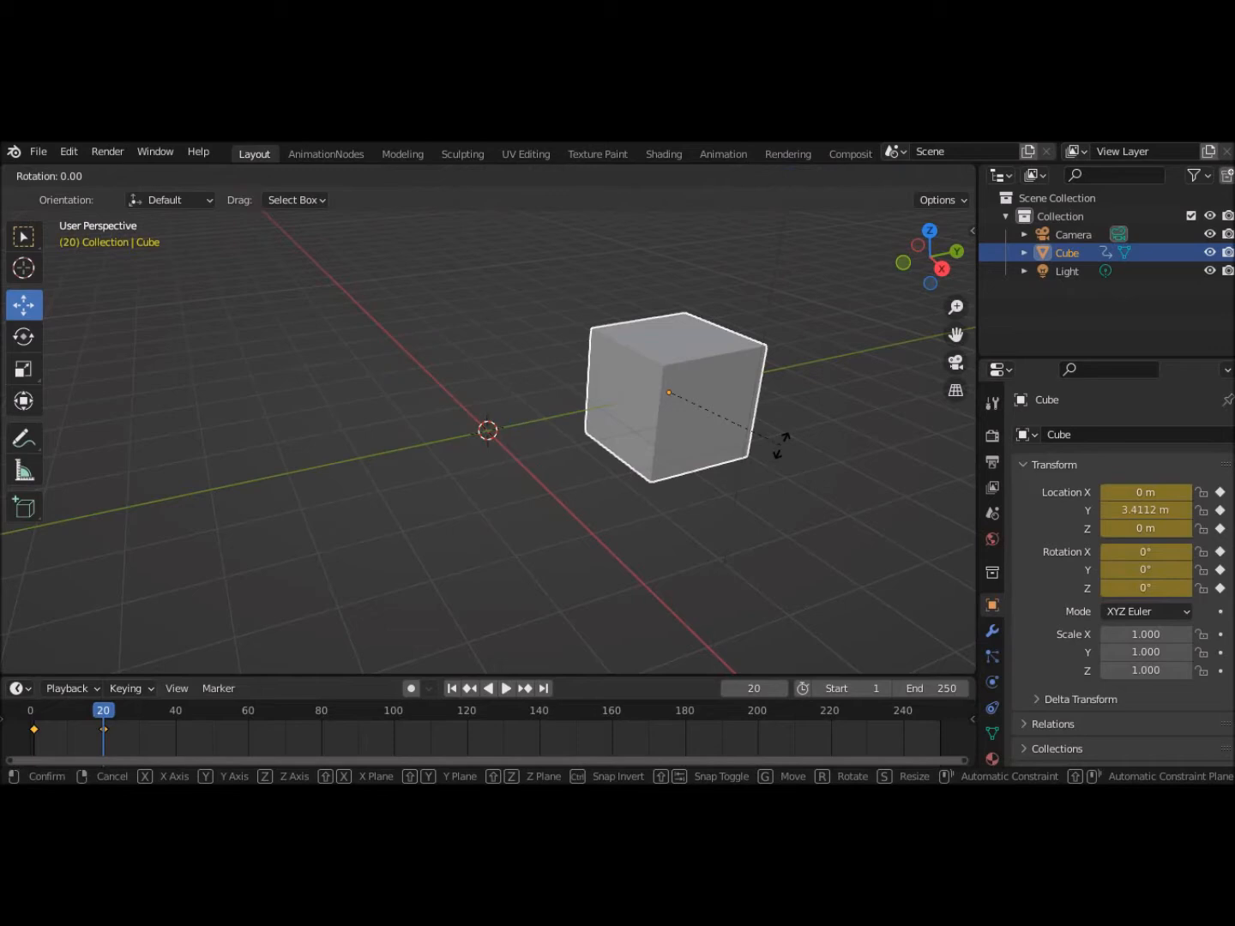
pyautogui.click(780, 443)
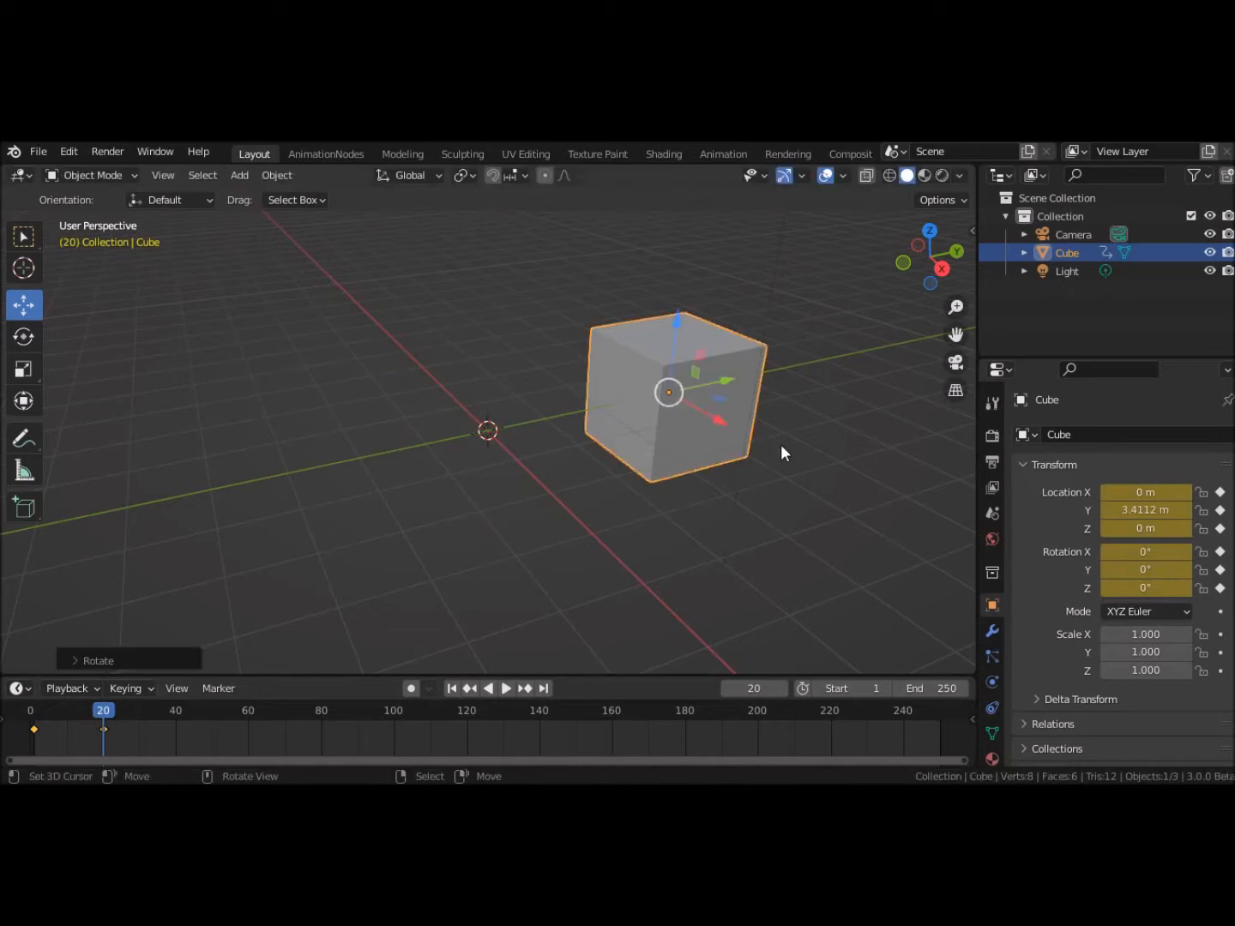
# Step: At frame 40, rotate the cube to about -62.8° around the Z axis and insert a Location & Rotation keyframe
pyautogui.click(176, 736)
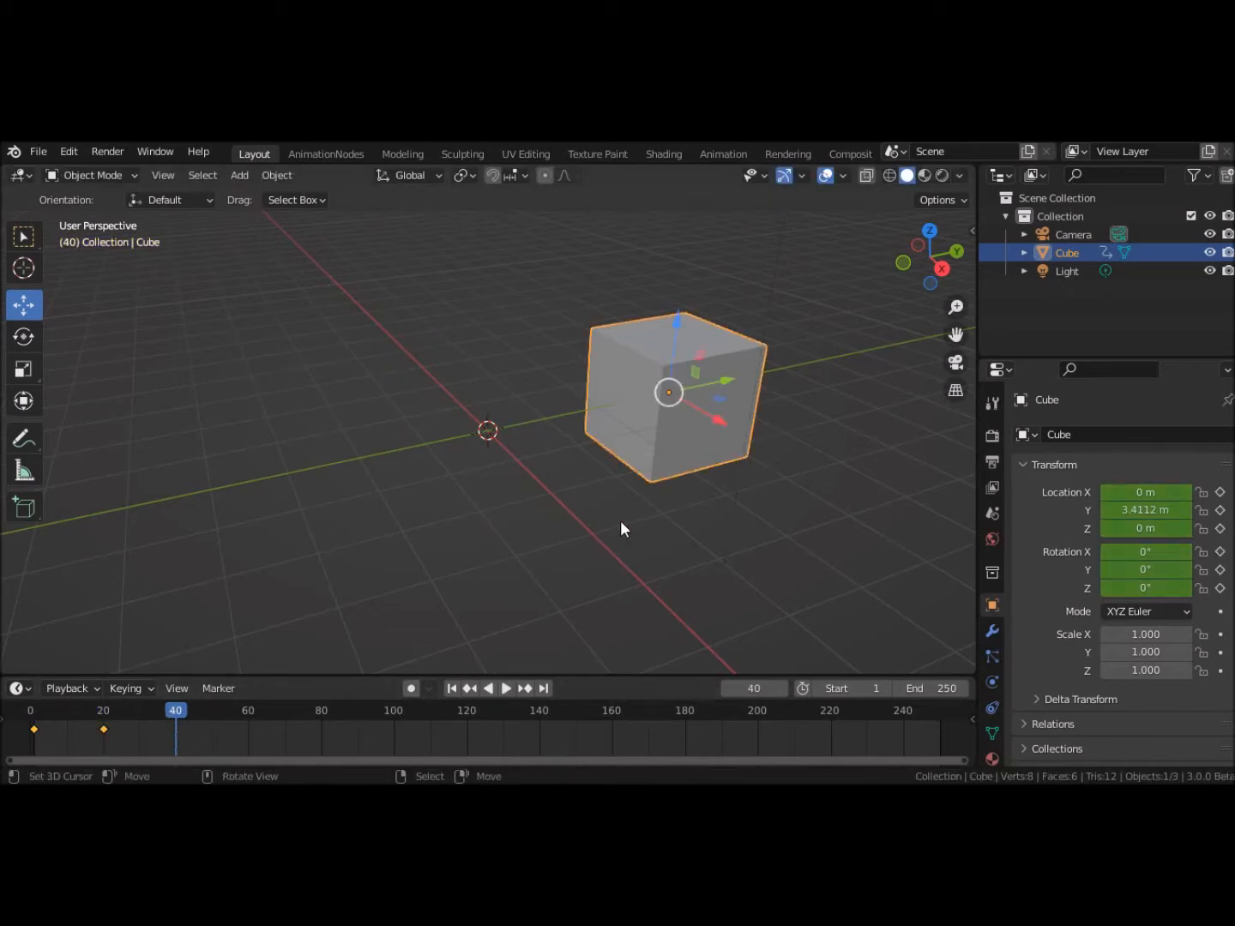
pyautogui.press('r')
pyautogui.press('z')
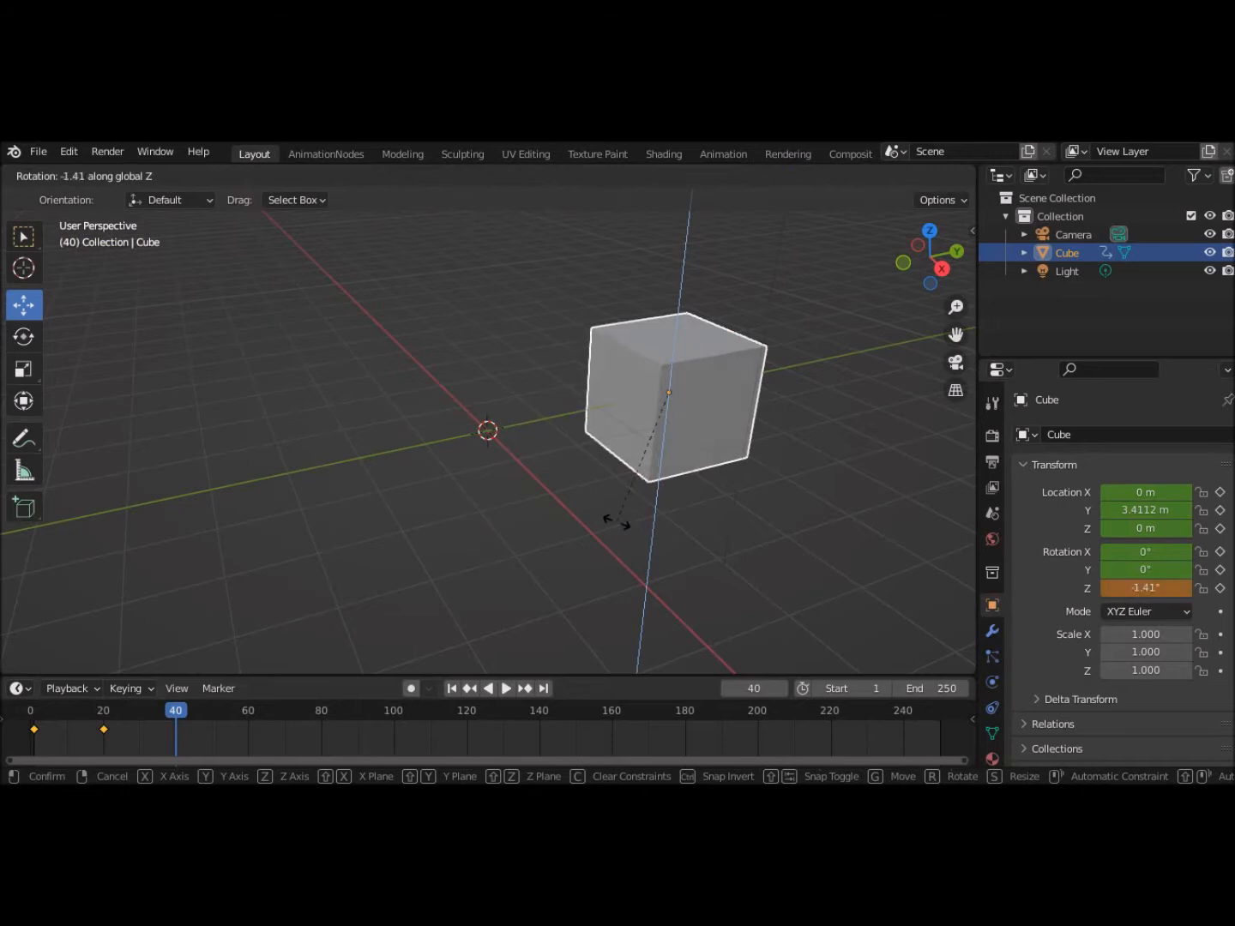
pyautogui.click(452, 416)
pyautogui.press('i')
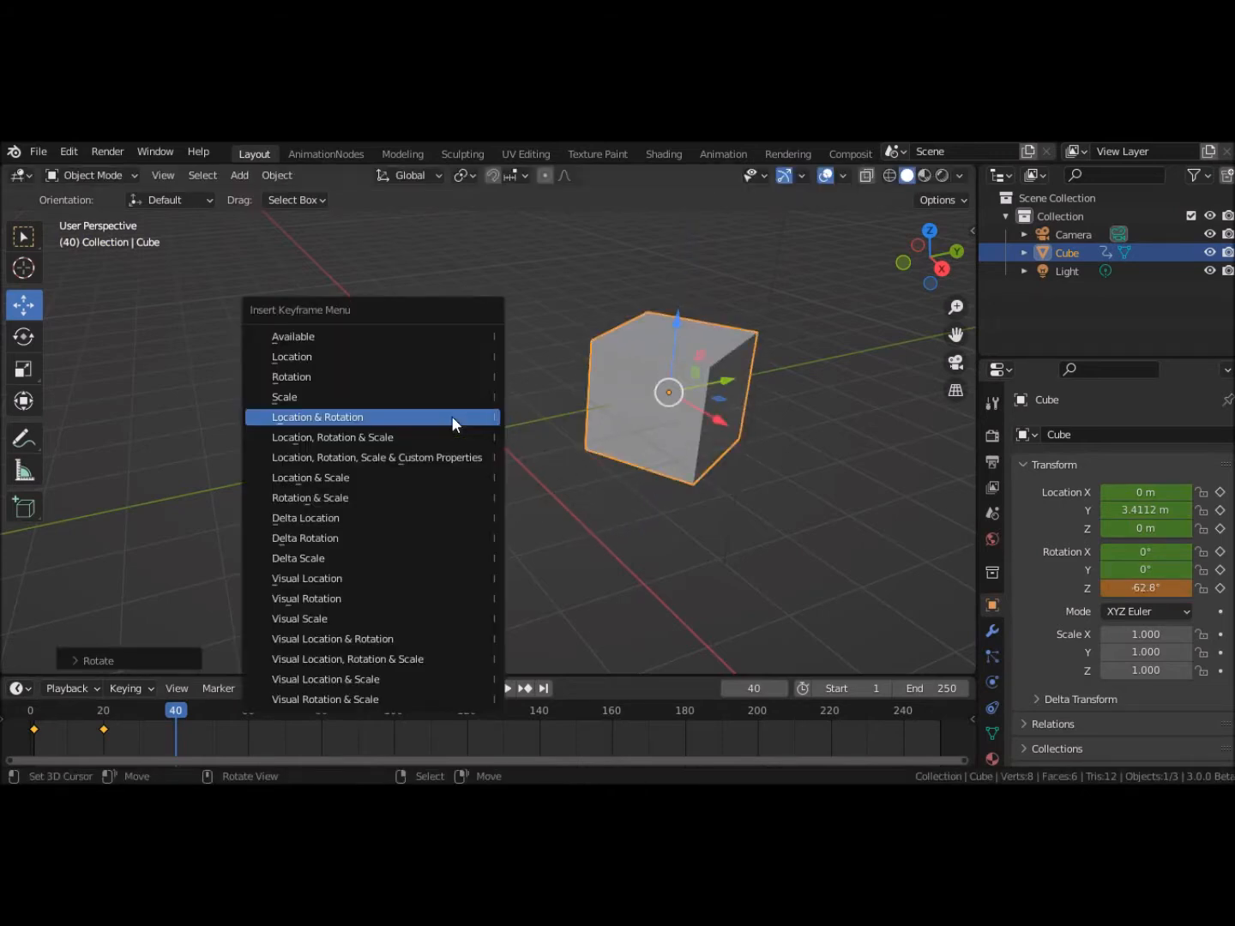
pyautogui.click(451, 418)
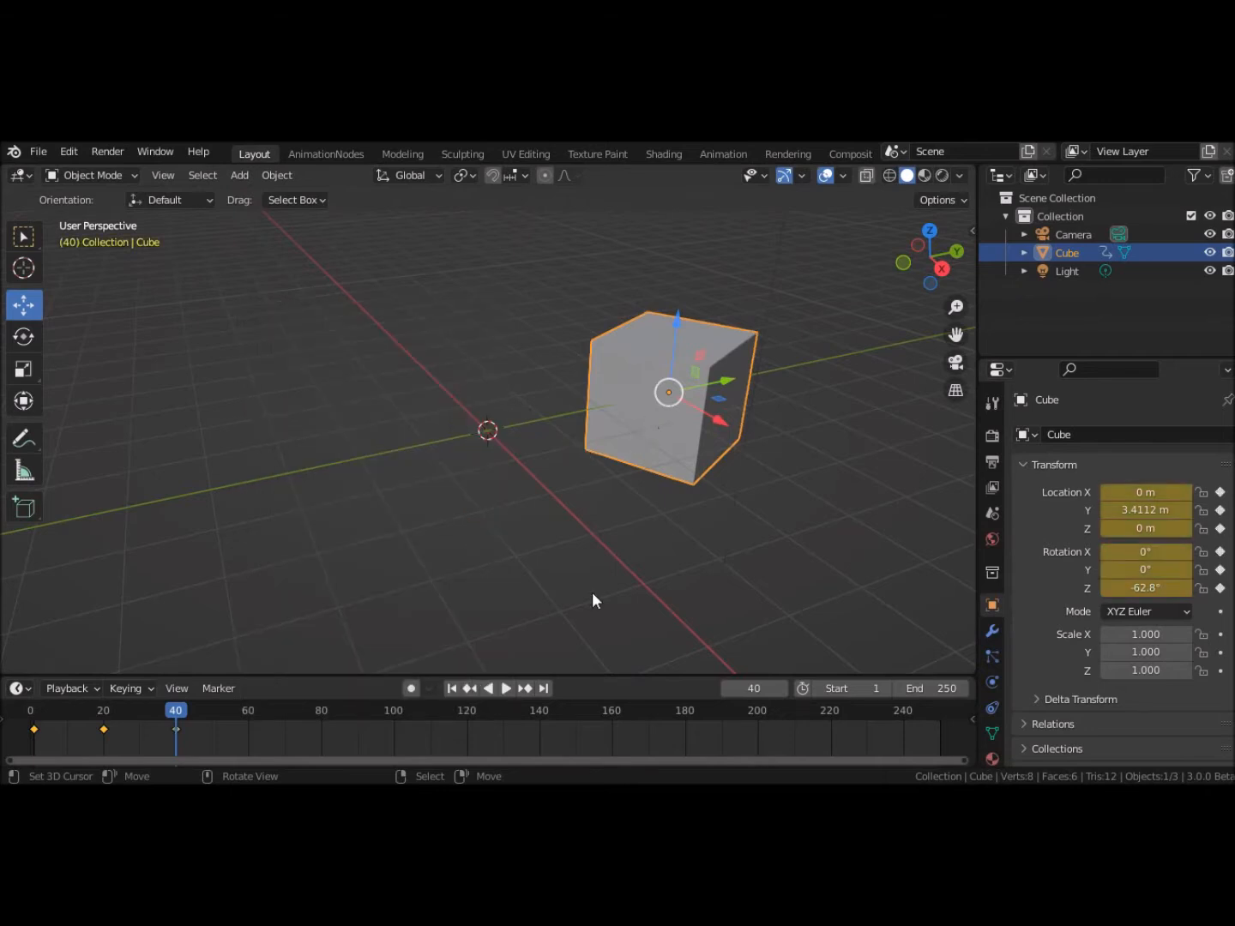
# Step: Play the cube's animation from the first frame through the frame 40 keyframe and stop it
pyautogui.click(452, 689)
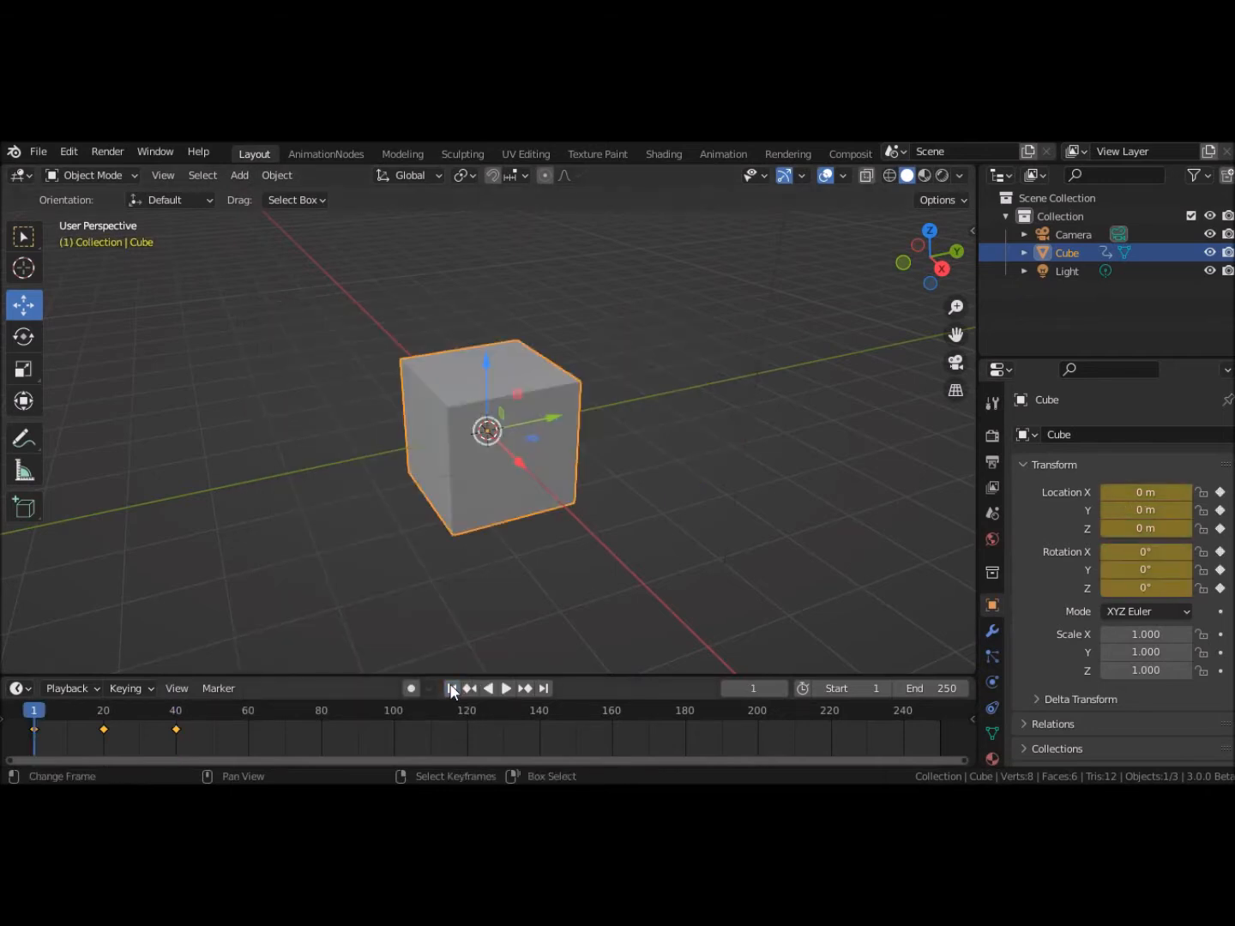
pyautogui.click(505, 690)
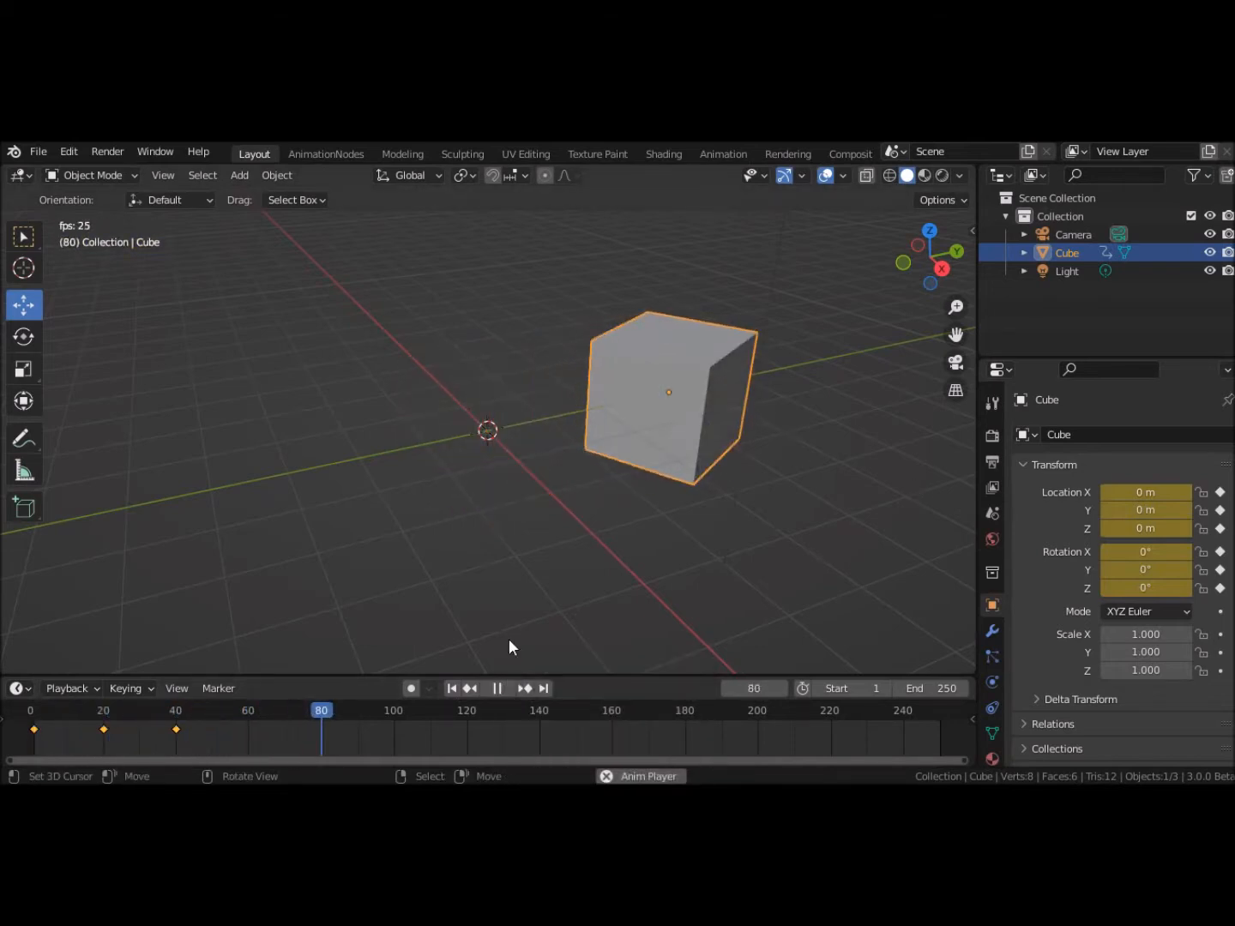
pyautogui.click(497, 688)
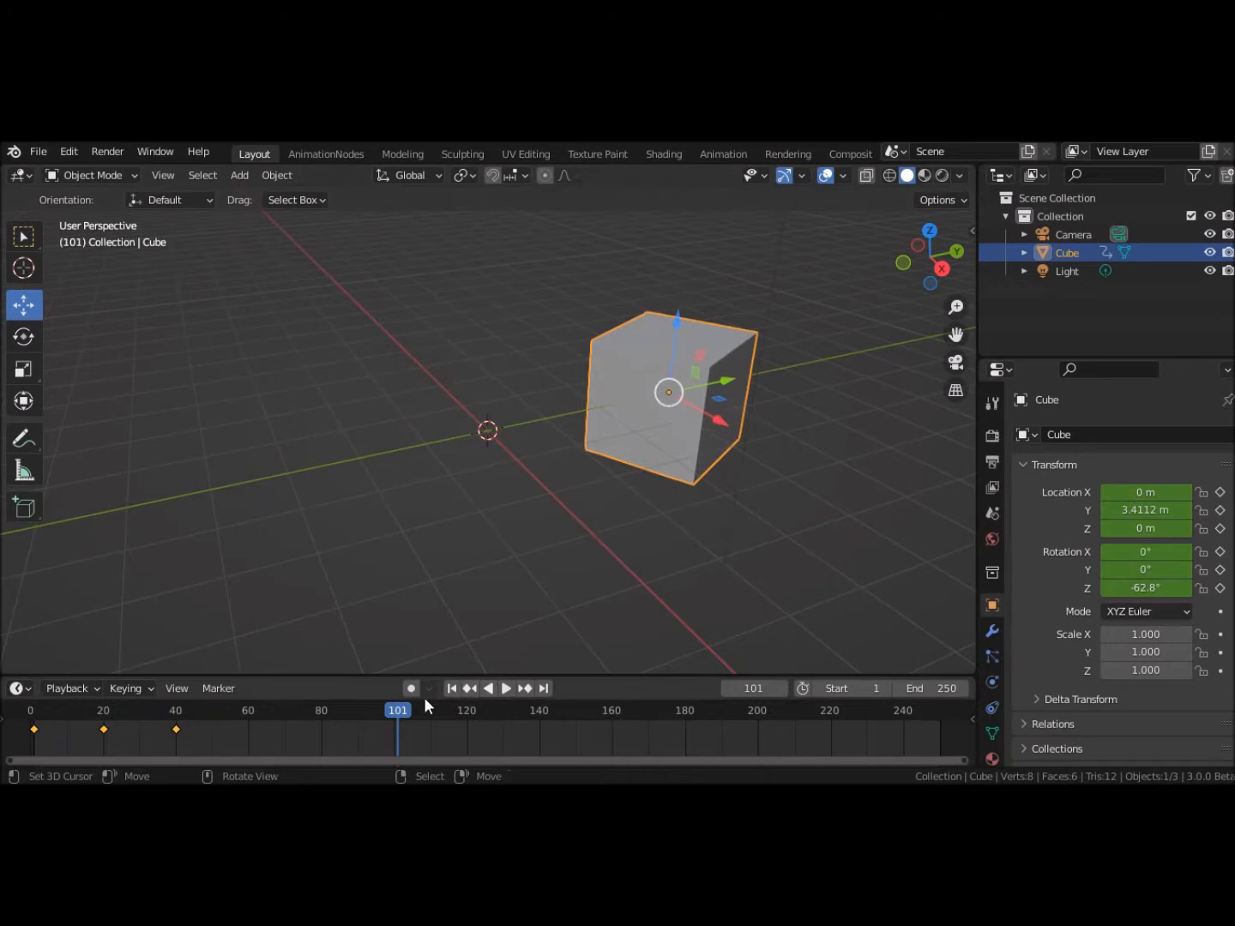
# Step: Go to frame 60 and move the cube along the X axis to about 2.49 m
pyautogui.click(247, 725)
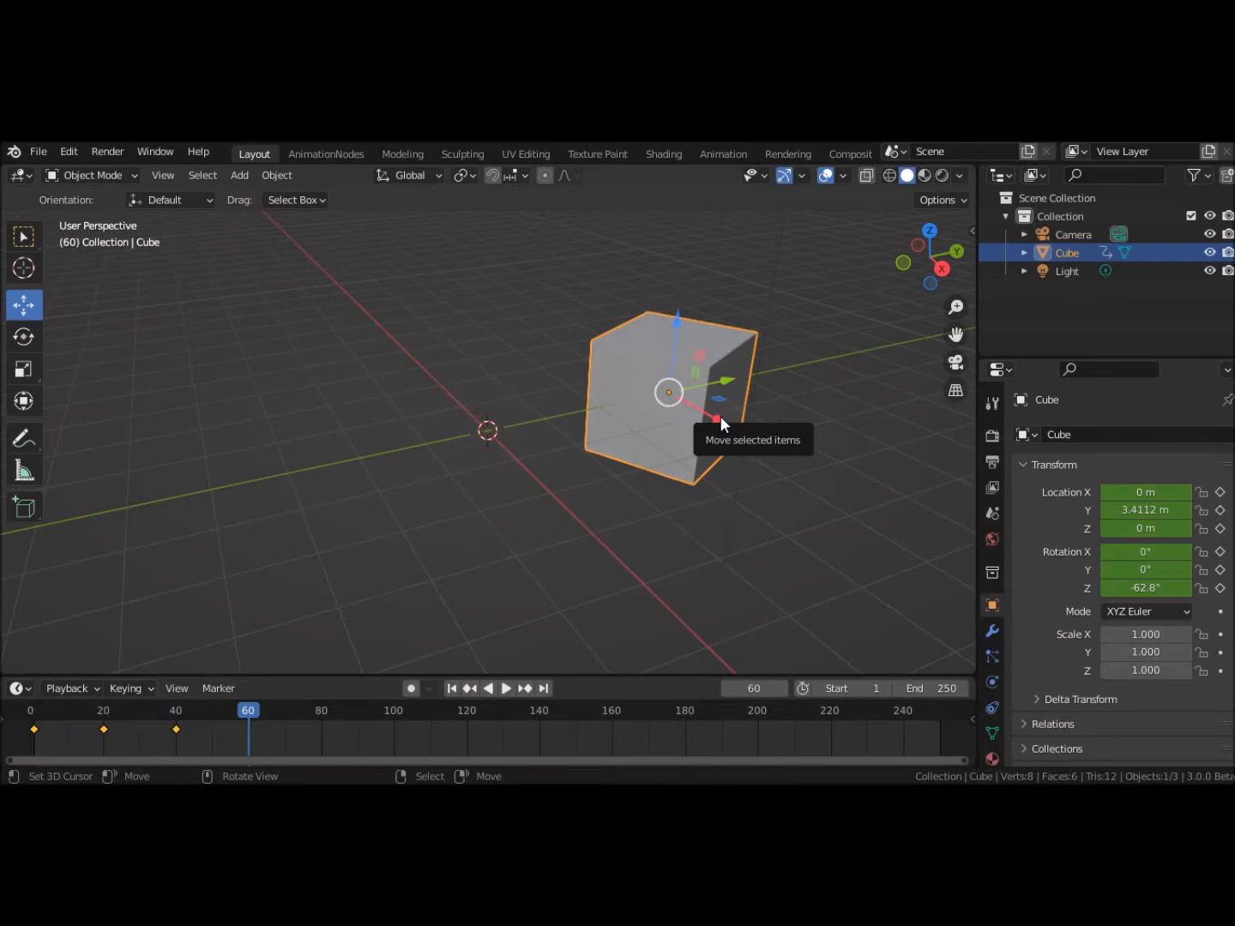
pyautogui.moveTo(721, 416); pyautogui.dragTo(783, 552)
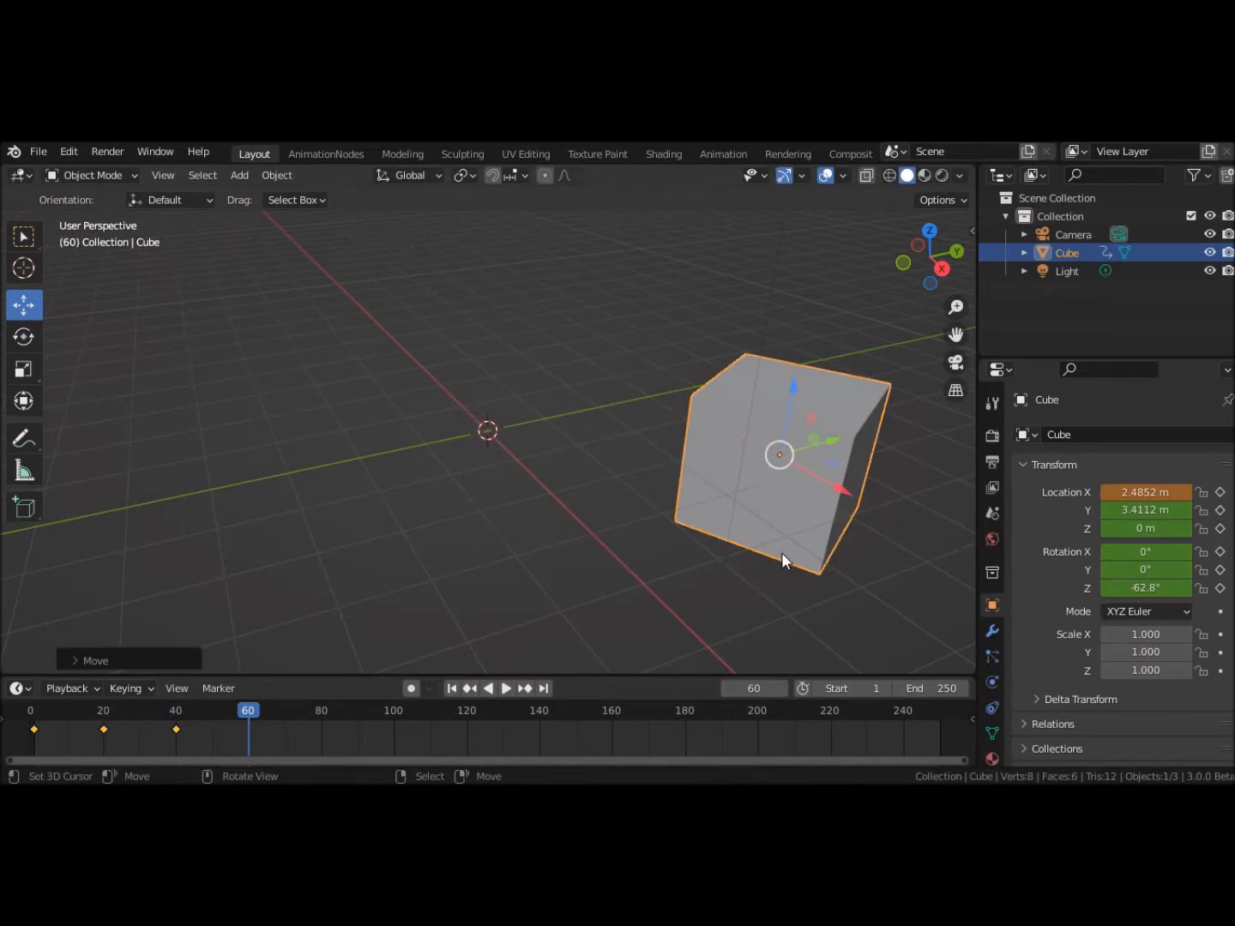
pyautogui.press('i')
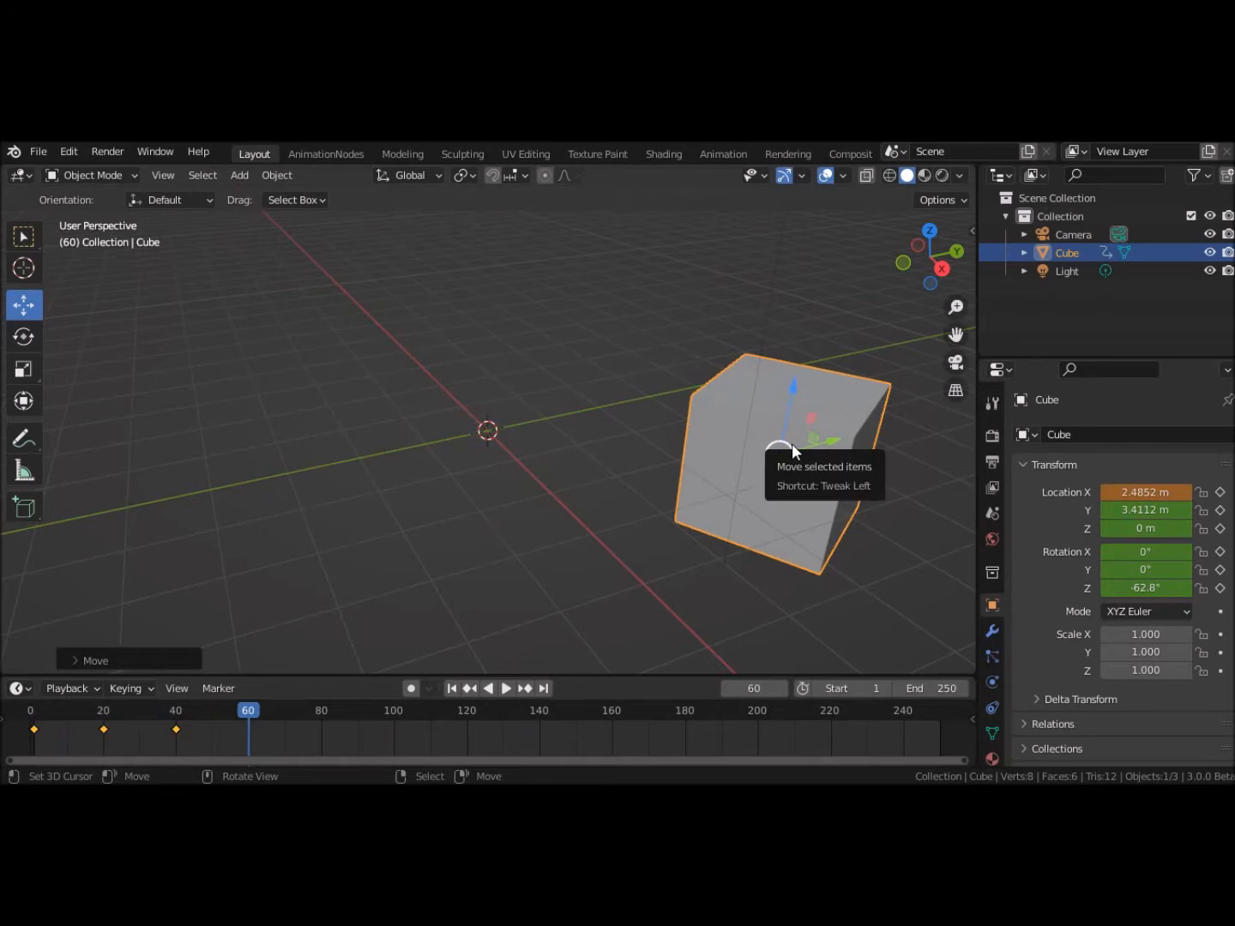
# Step: Rotate the cube to about -105° around the Z axis and insert a Location & Rotation keyframe at frame 60
pyautogui.press('r')
pyautogui.press('z')
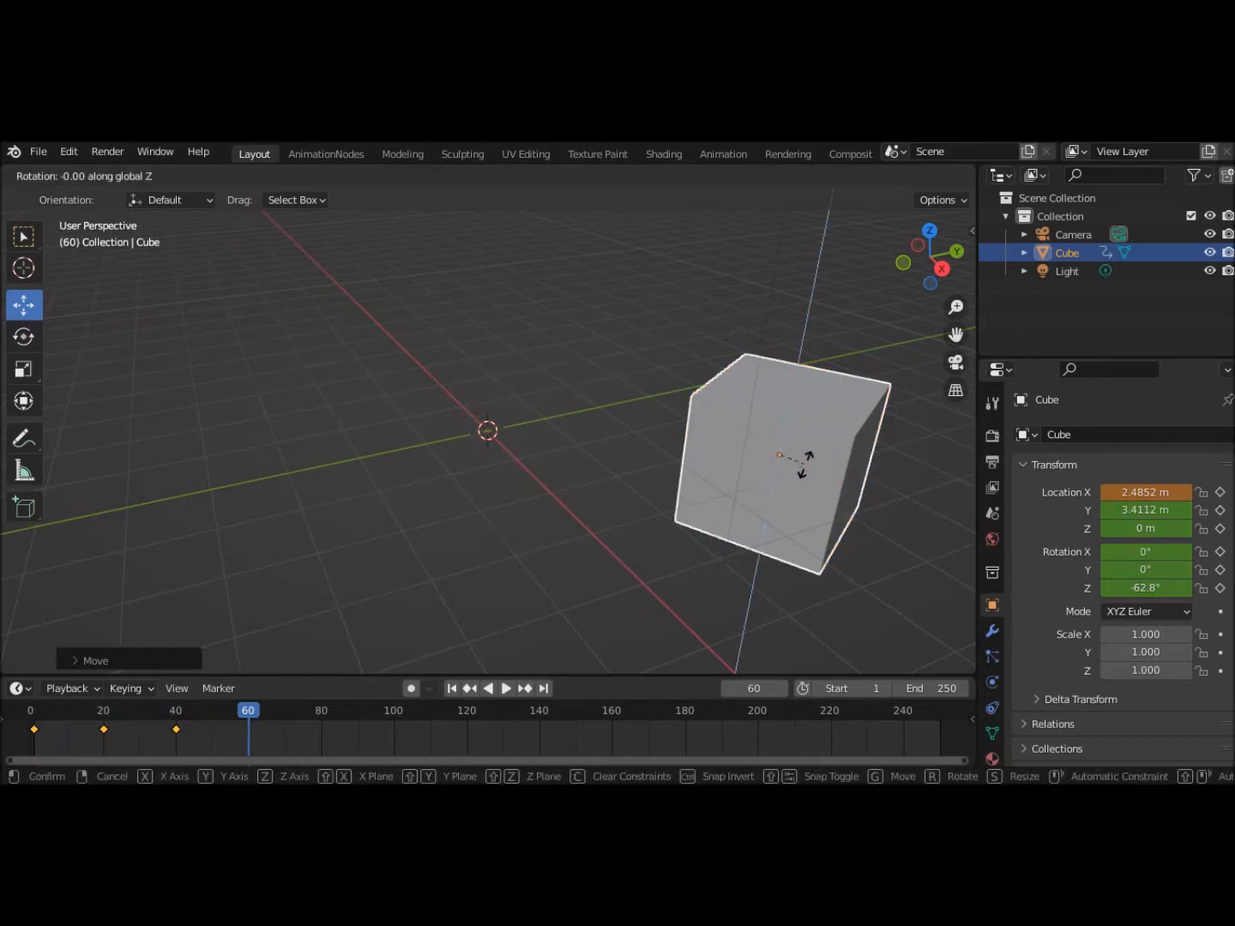
pyautogui.click(784, 465)
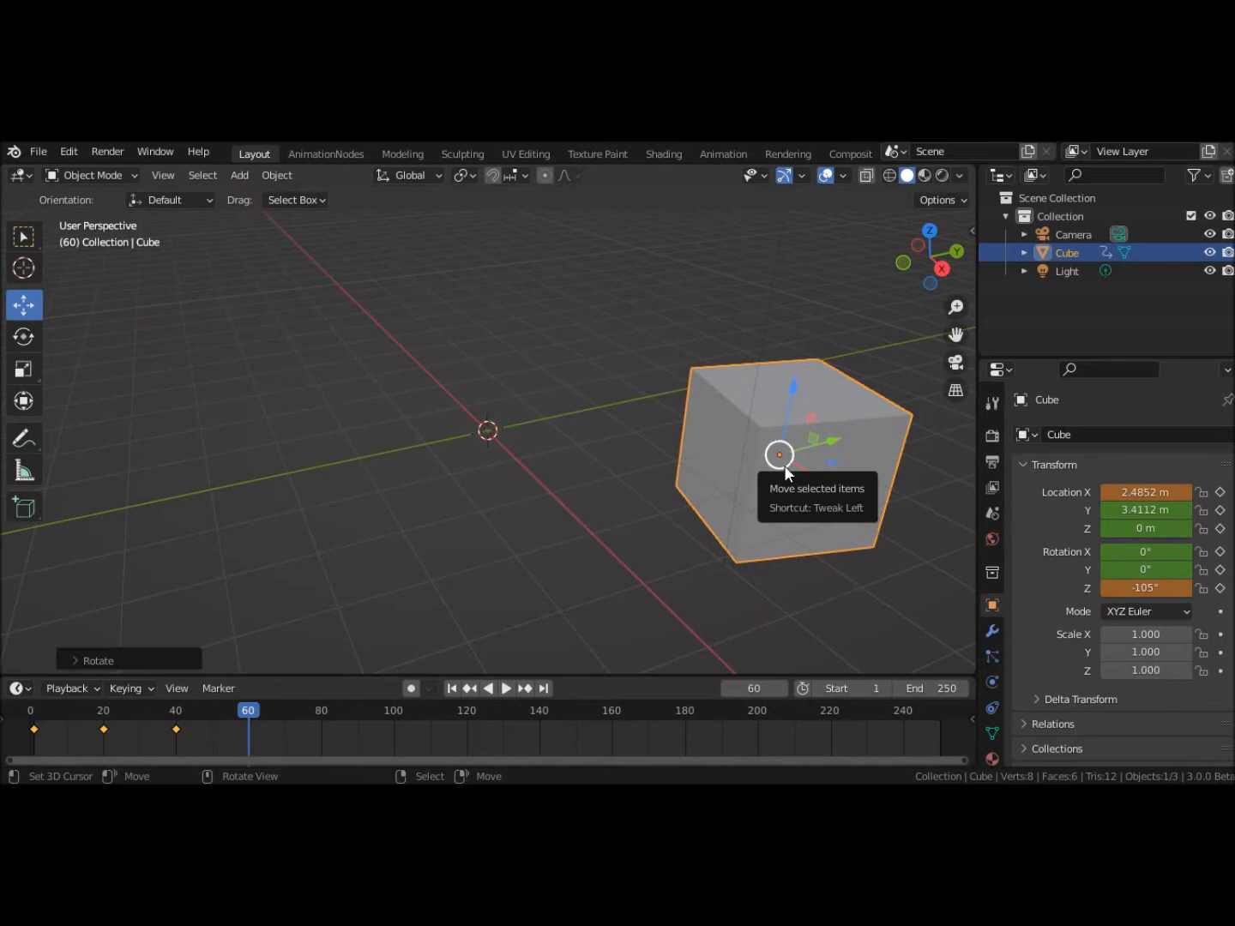
pyautogui.press('i')
pyautogui.click(784, 464)
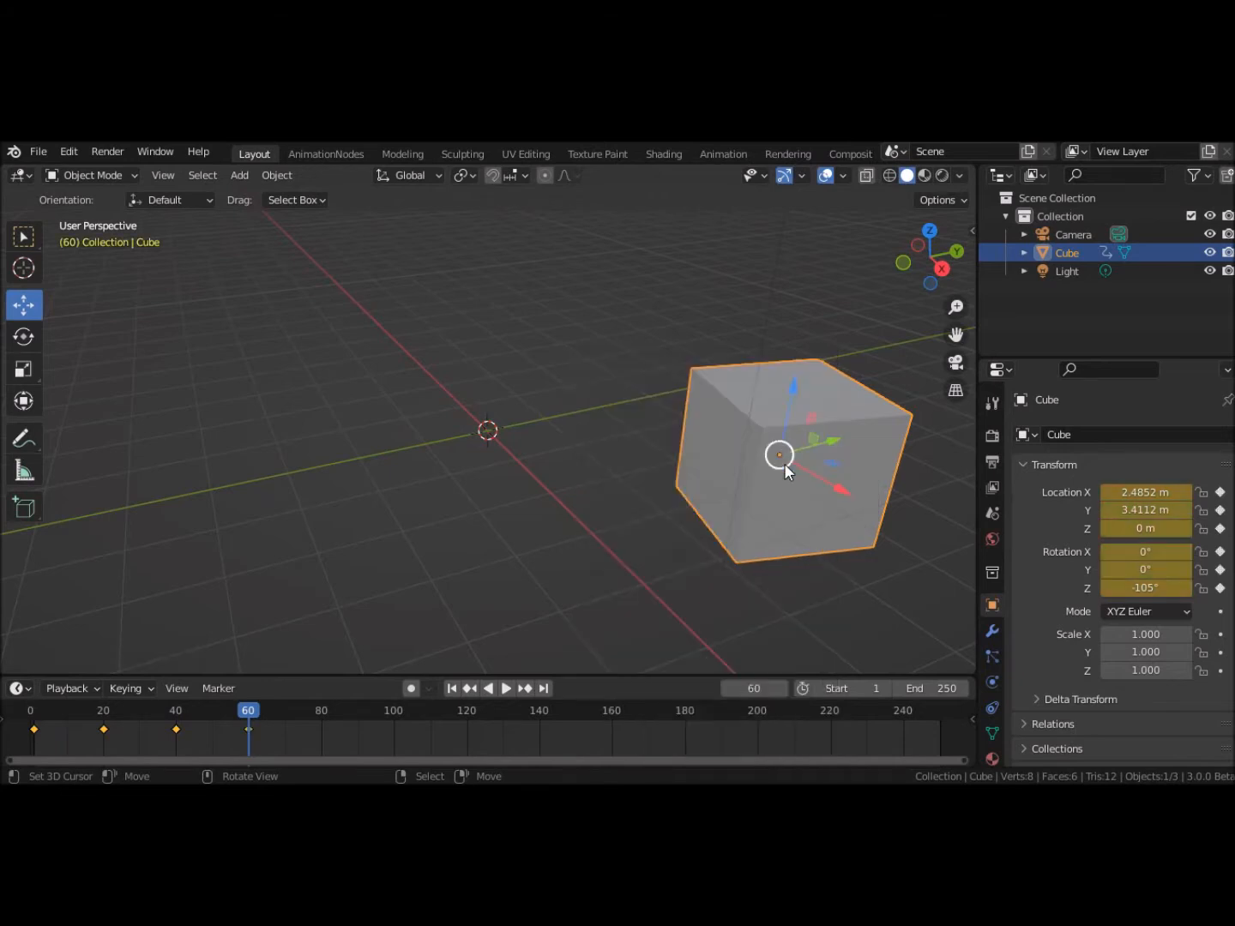
# Step: Play the animation from the first frame through the frame 60 keyframe and stop it
pyautogui.click(453, 692)
pyautogui.click(504, 692)
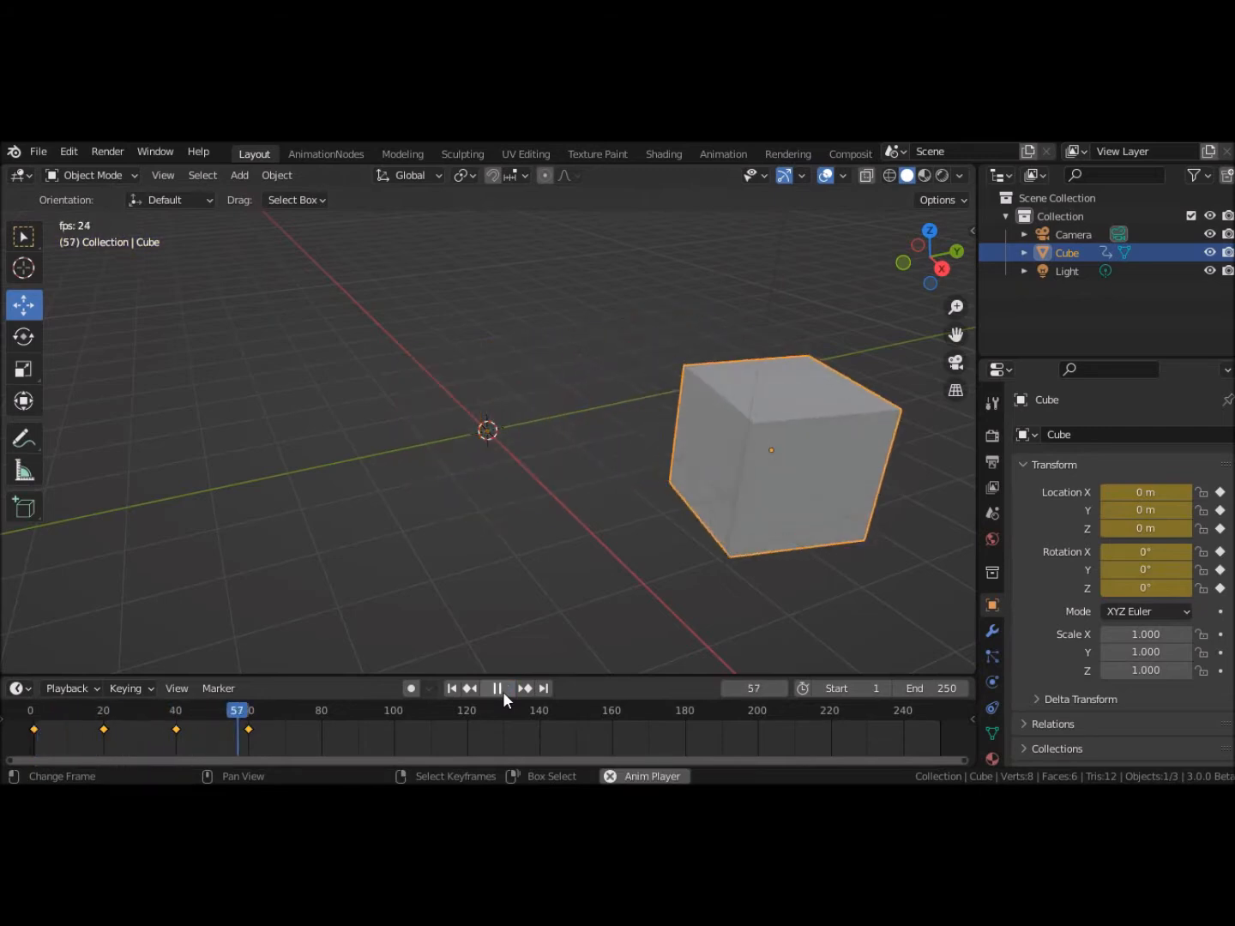
pyautogui.click(502, 689)
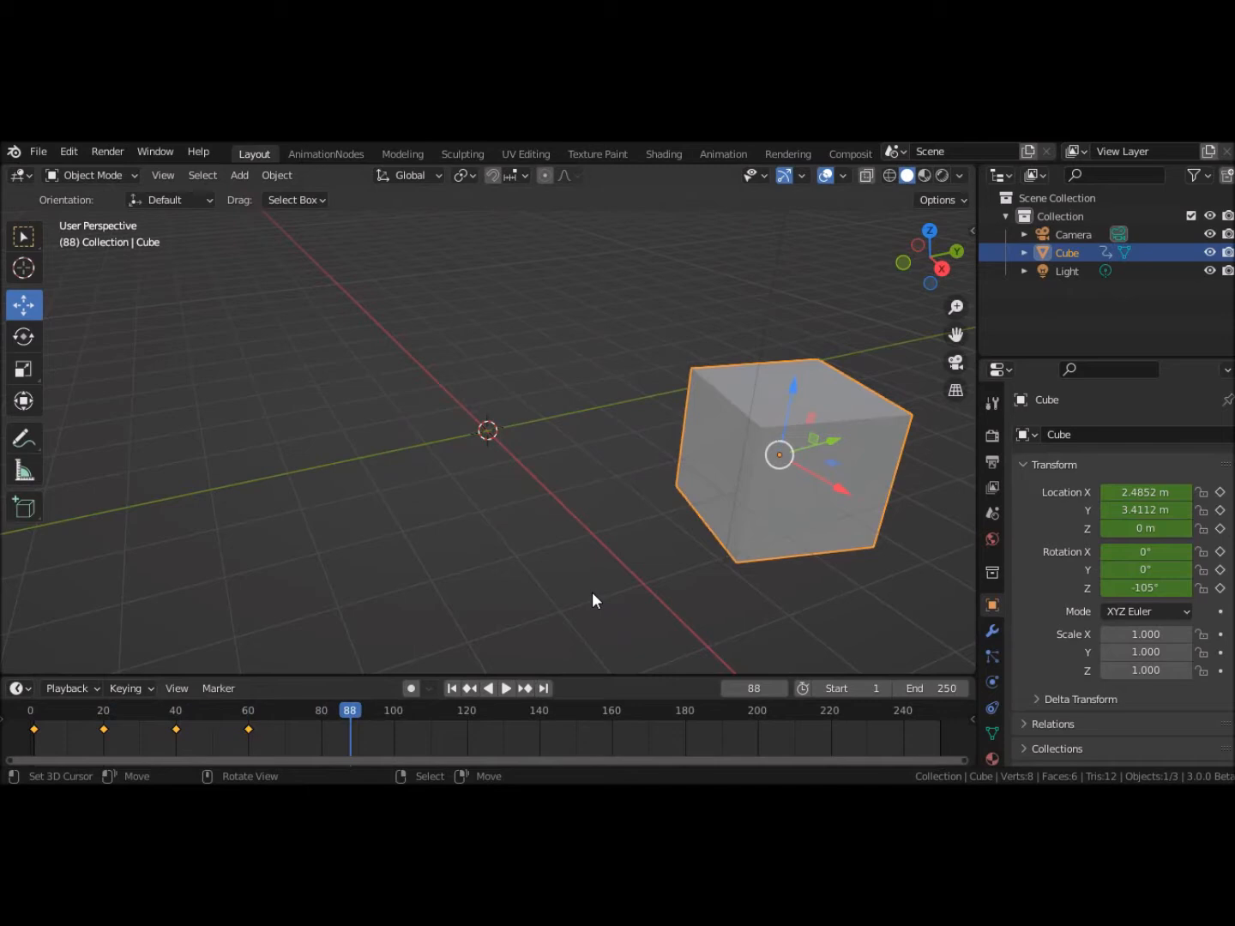
# Step: Return to frame 1 and insert a Scale keyframe for the cube
pyautogui.click(453, 688)
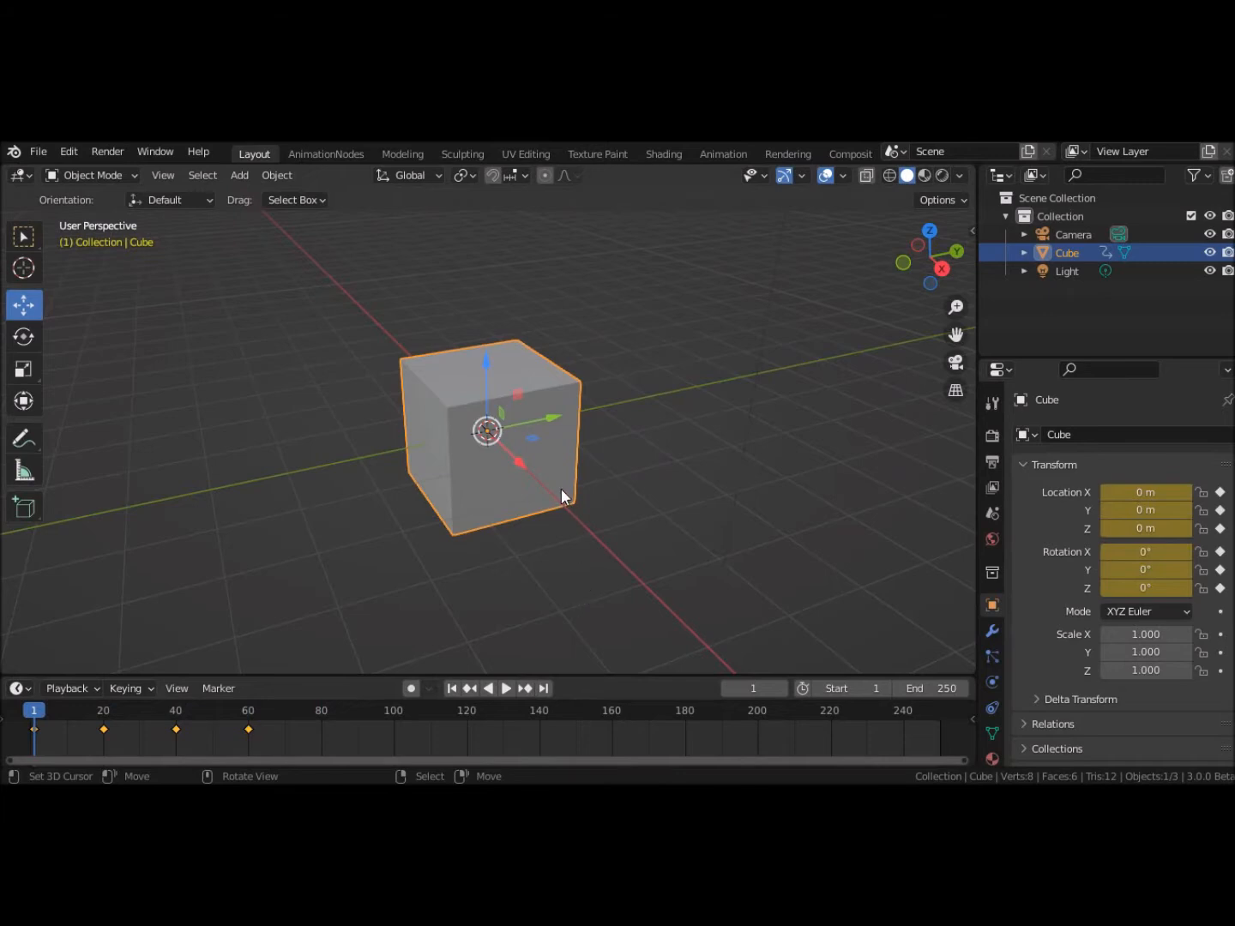
pyautogui.press('i')
pyautogui.press('i')
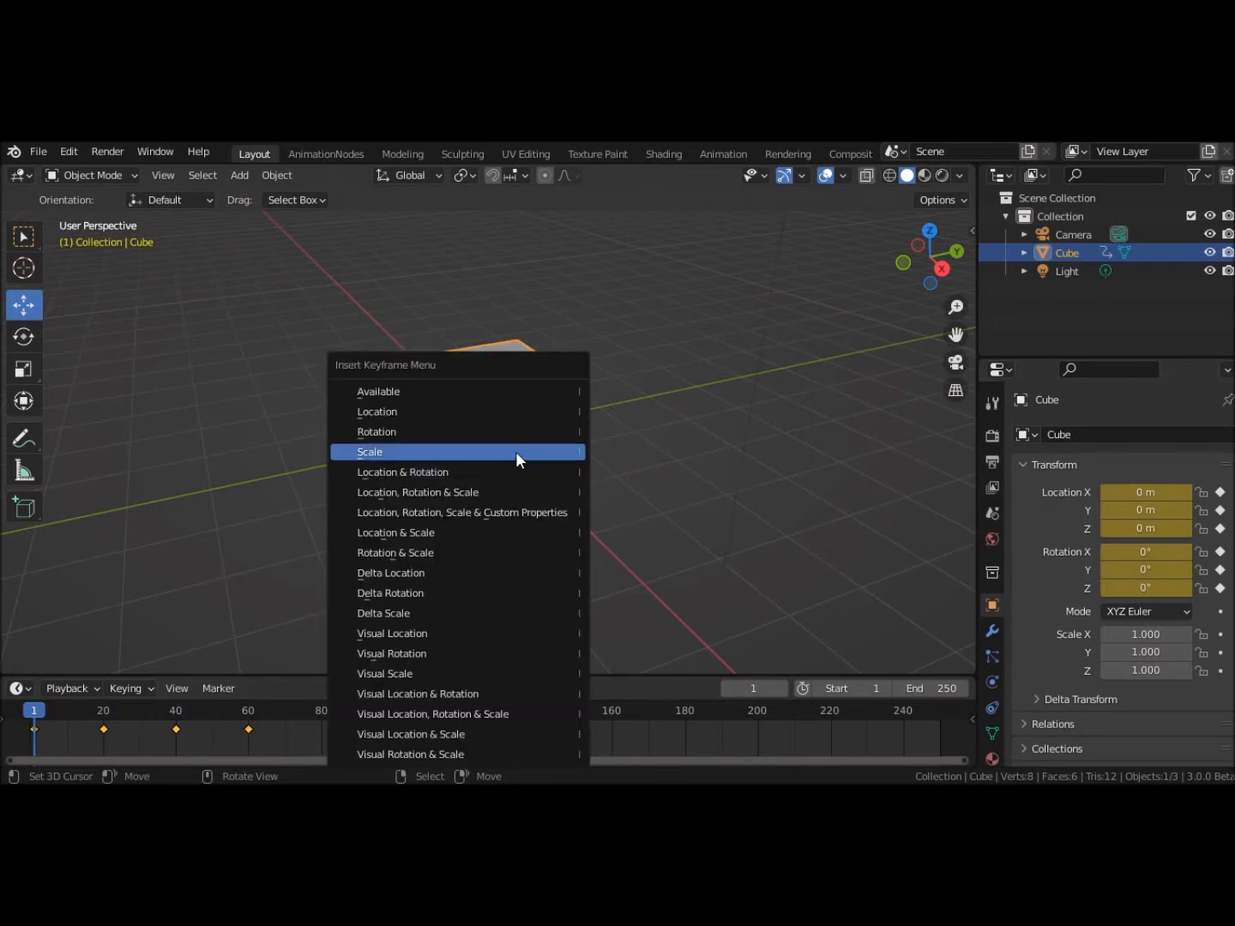
pyautogui.click(516, 451)
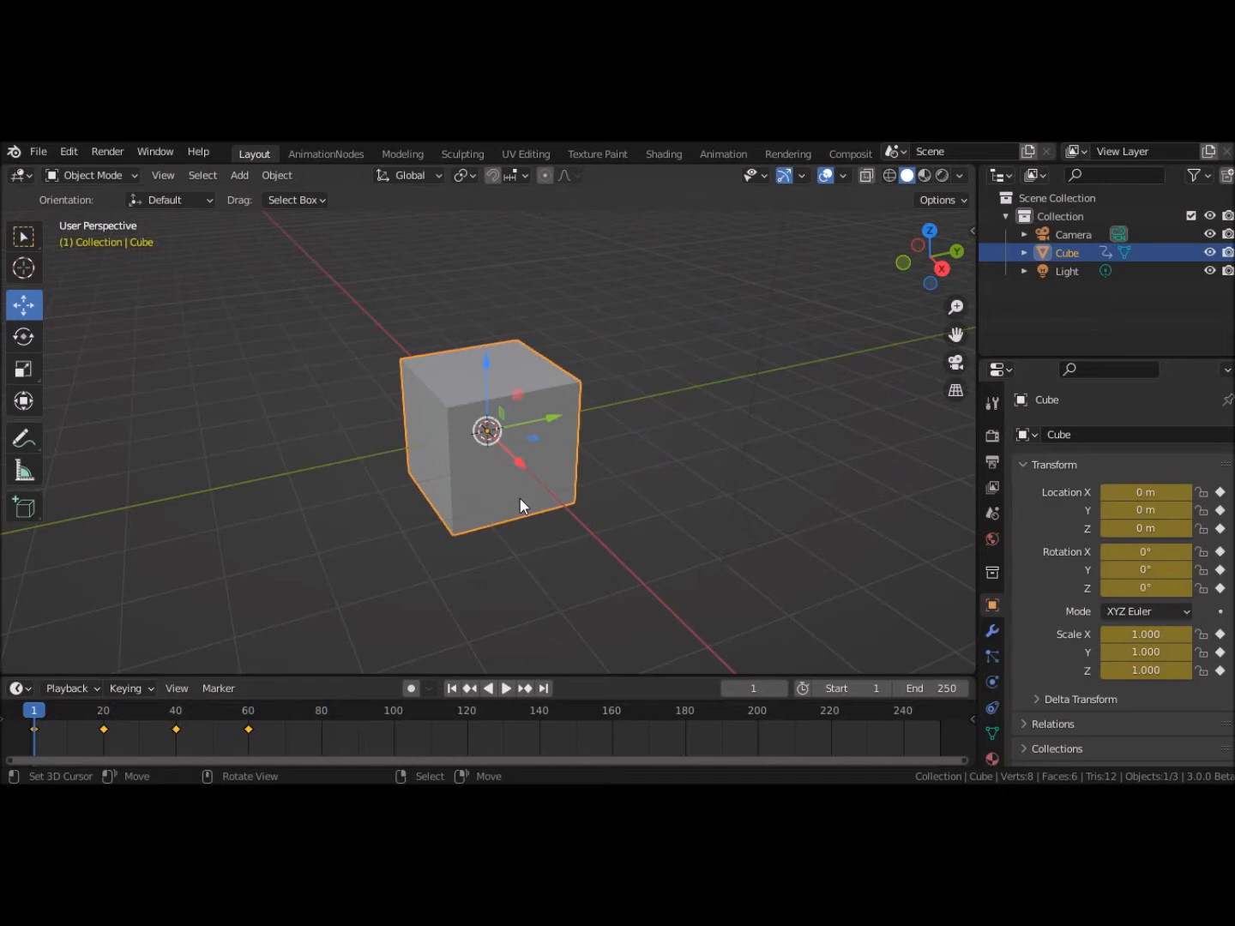
# Step: Go to frame 60 and insert a Scale keyframe for the cube at its original size
pyautogui.click(249, 728)
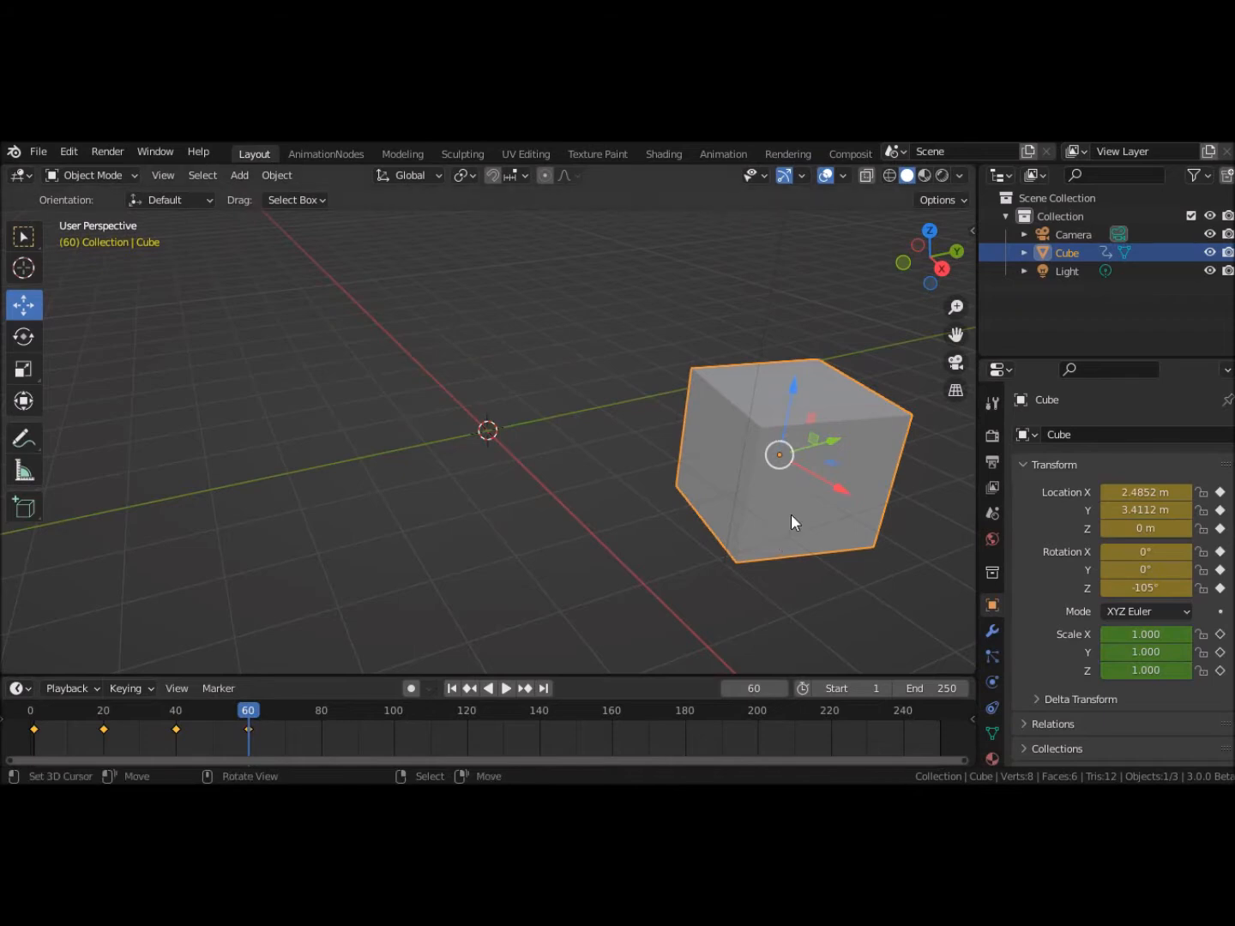
pyautogui.press('i')
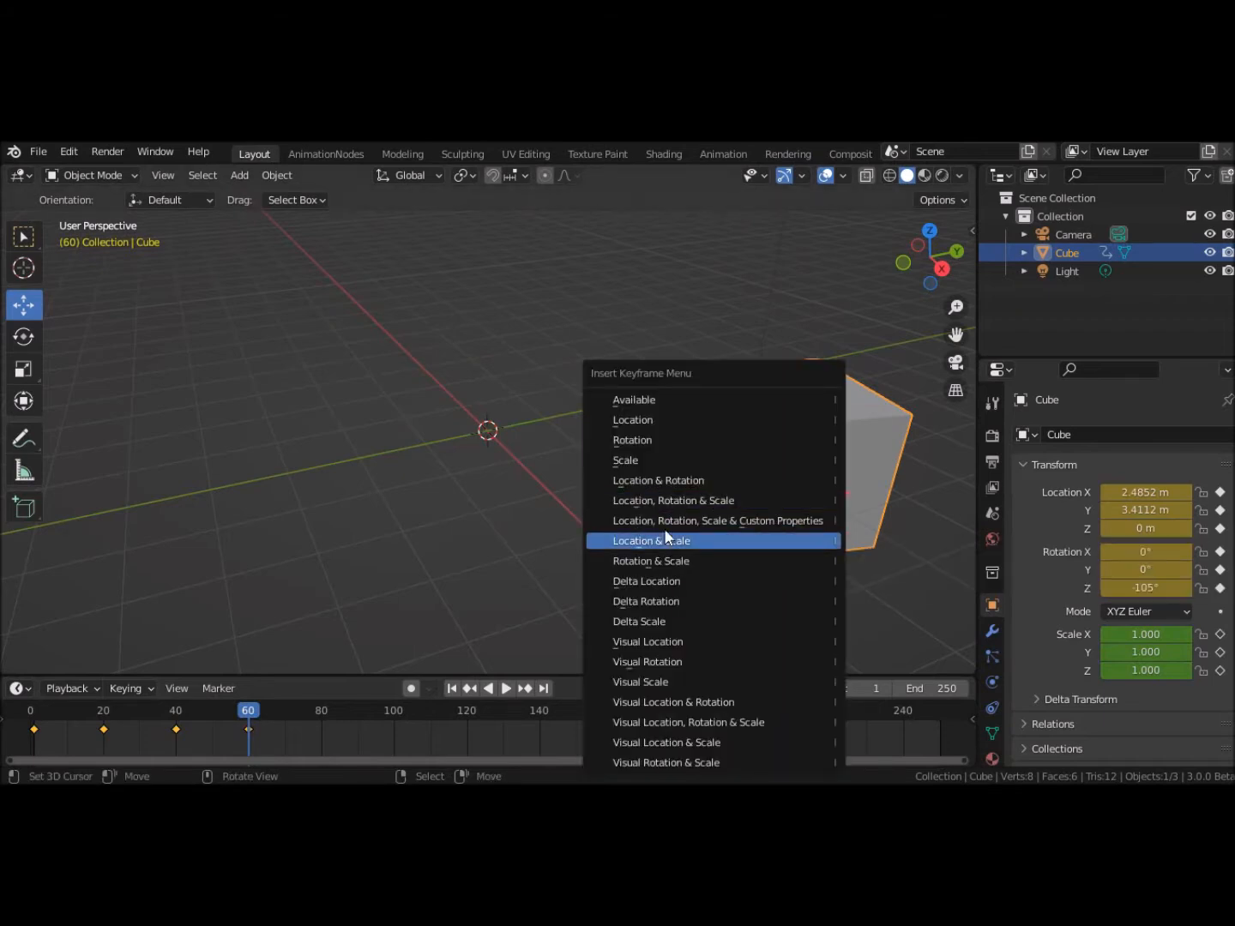
pyautogui.click(637, 461)
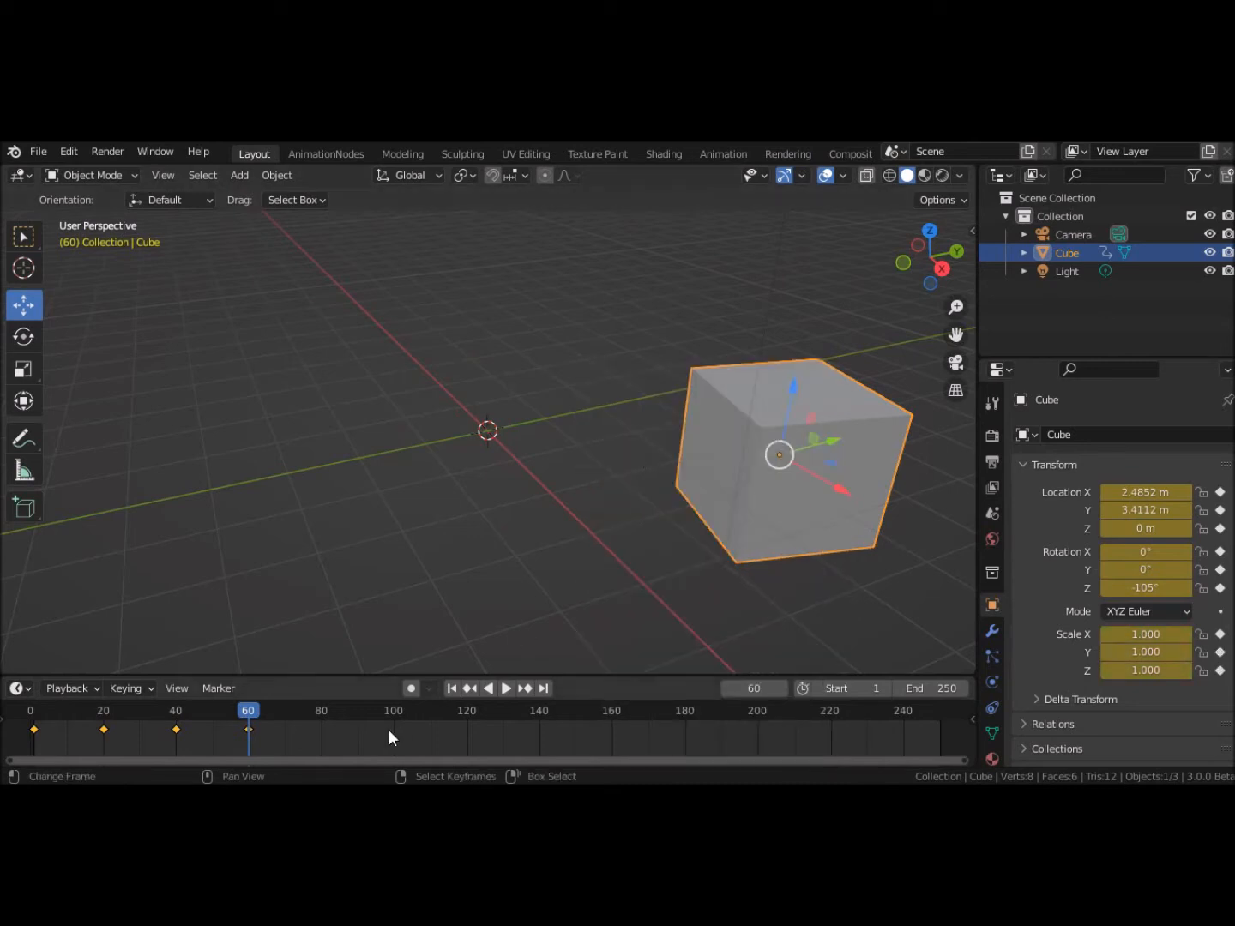
# Step: At frame 80, scale the cube up uniformly to about 2.25 and insert a Scale keyframe
pyautogui.click(320, 734)
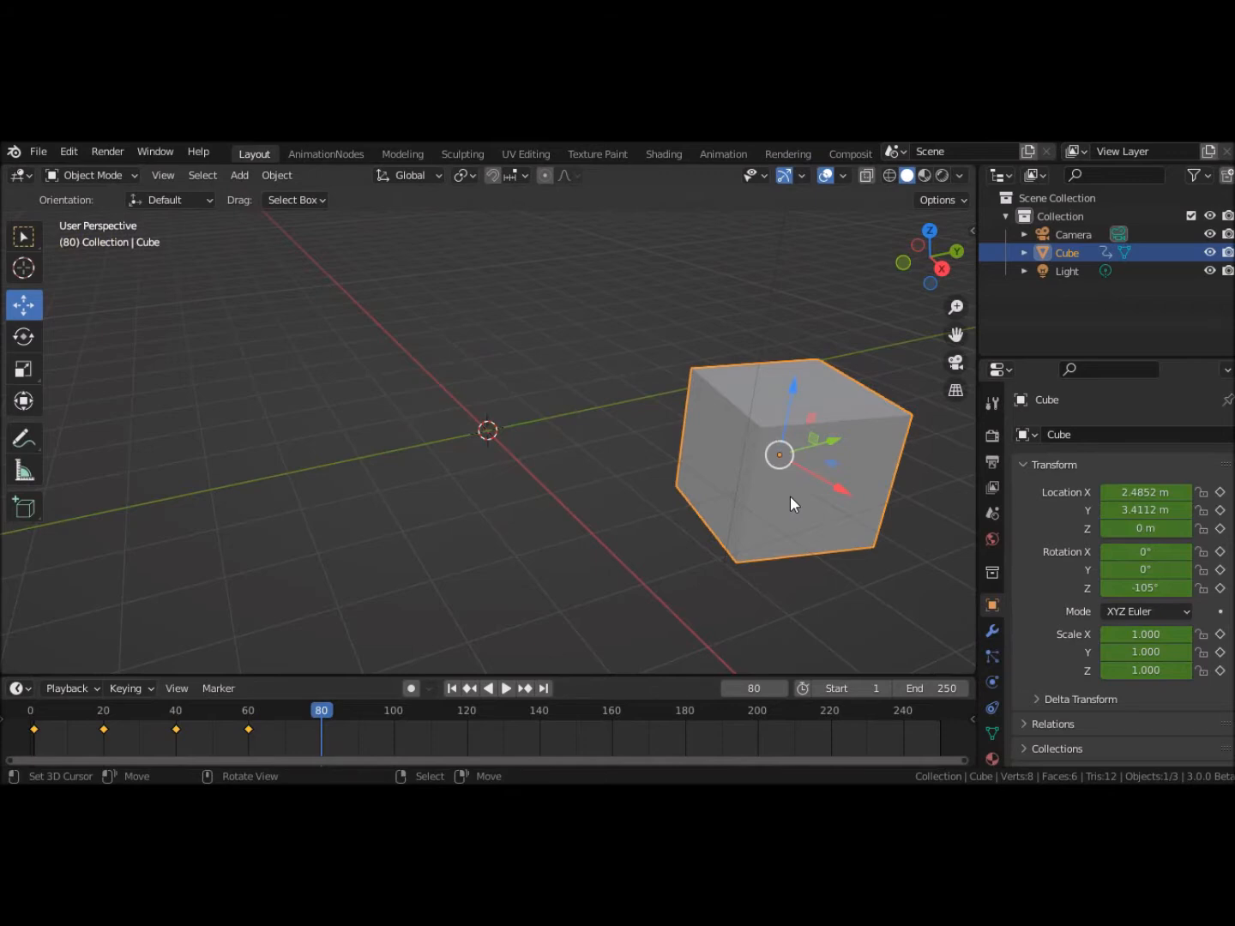
pyautogui.press('s')
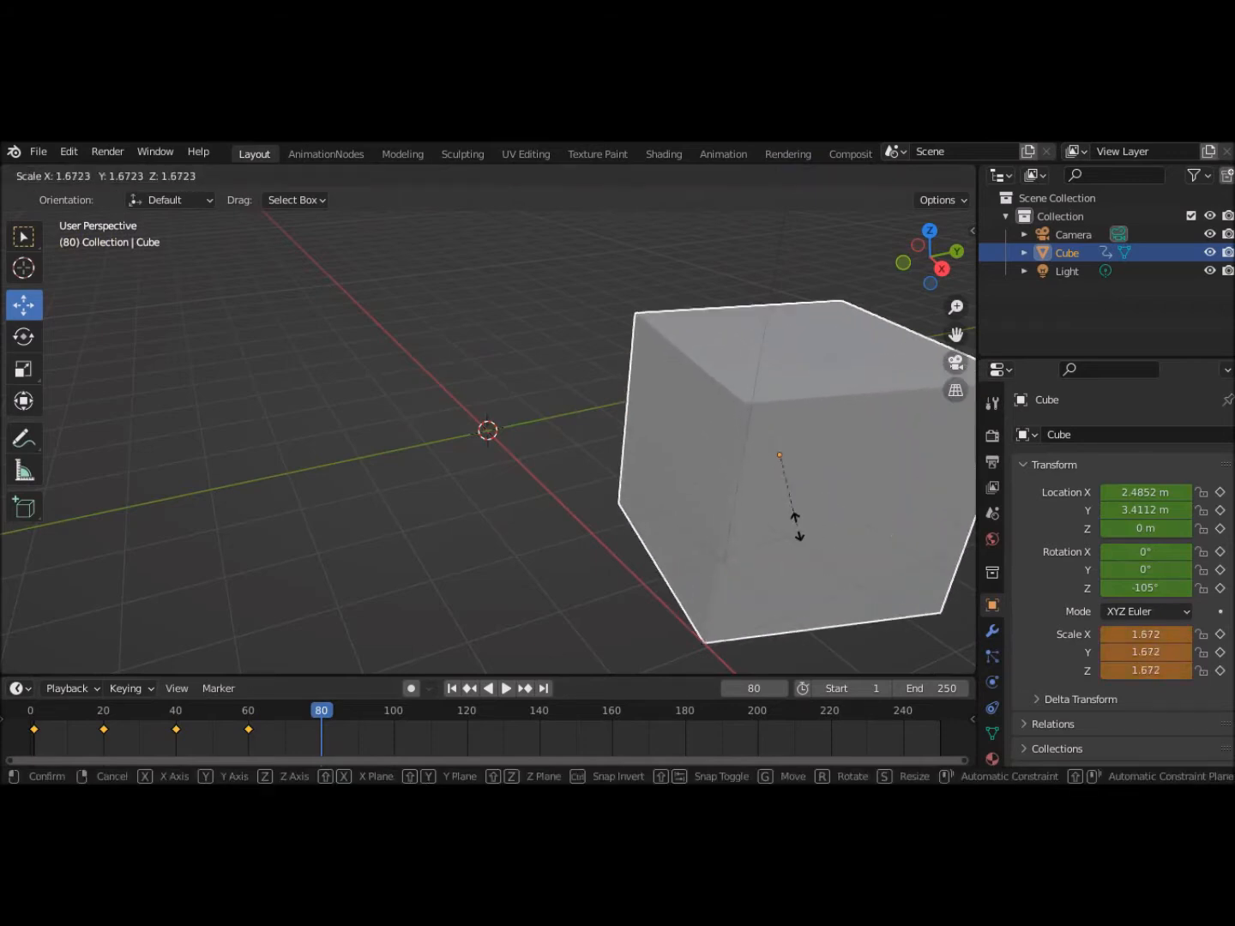
pyautogui.click(806, 546)
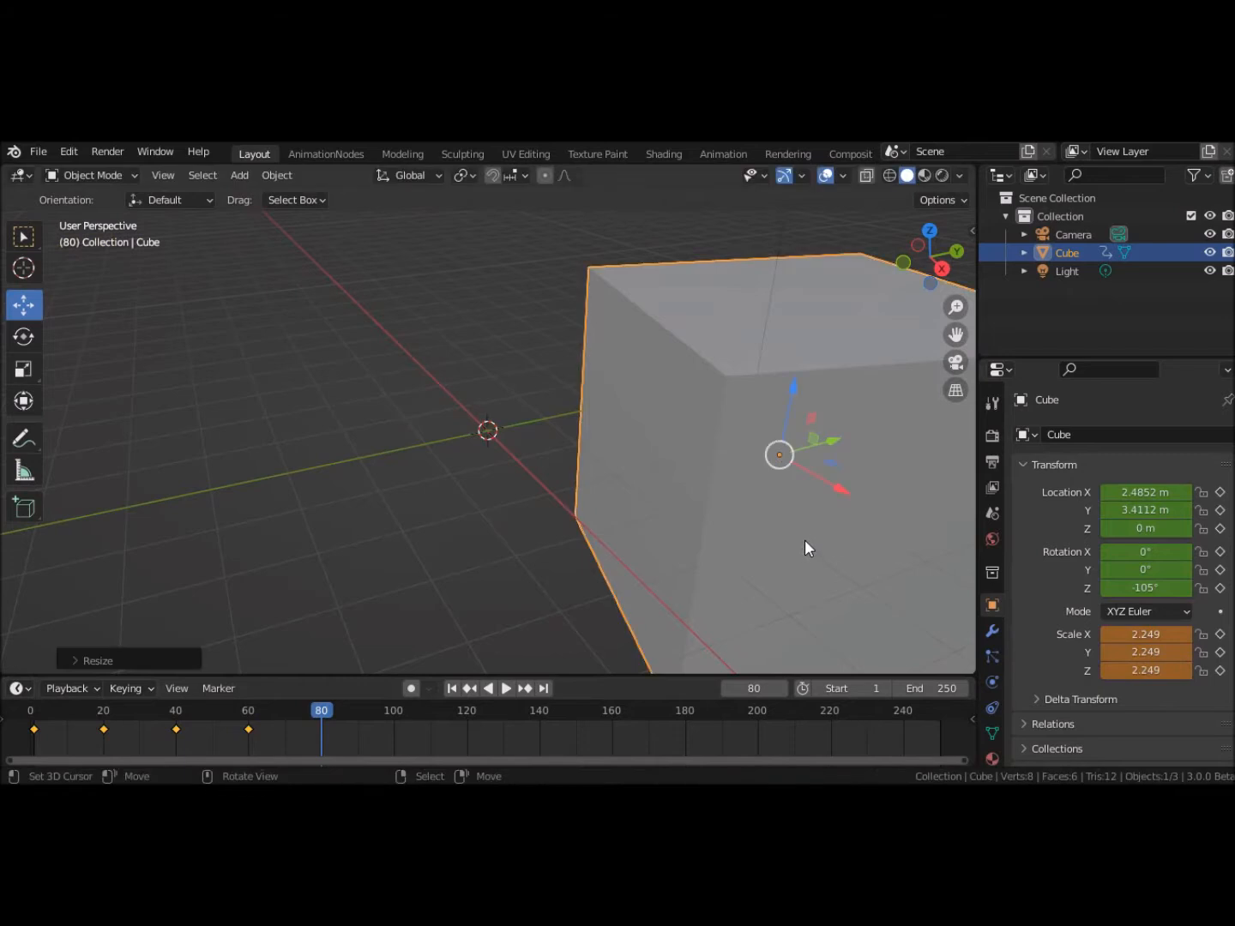
pyautogui.press('i')
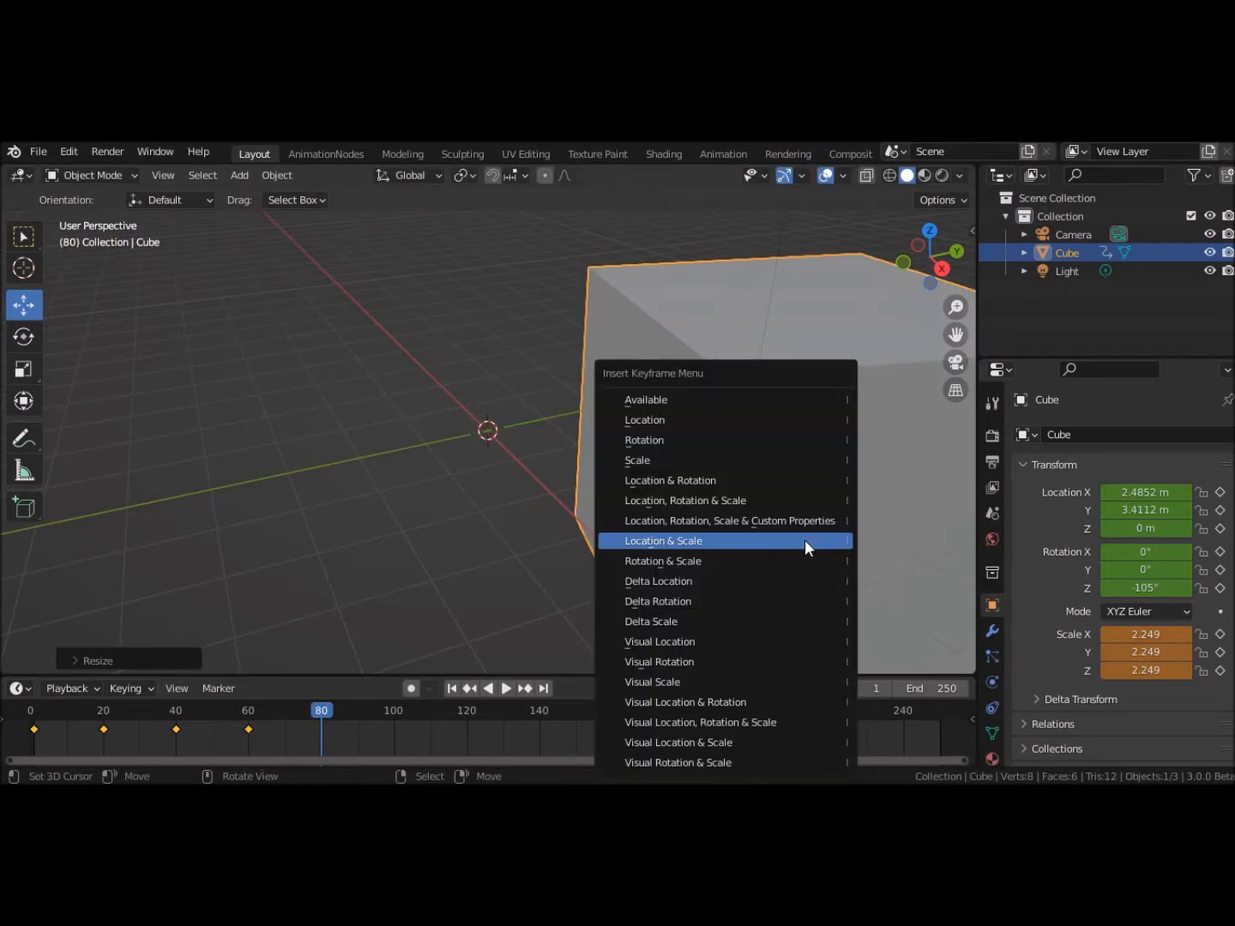
pyautogui.click(649, 459)
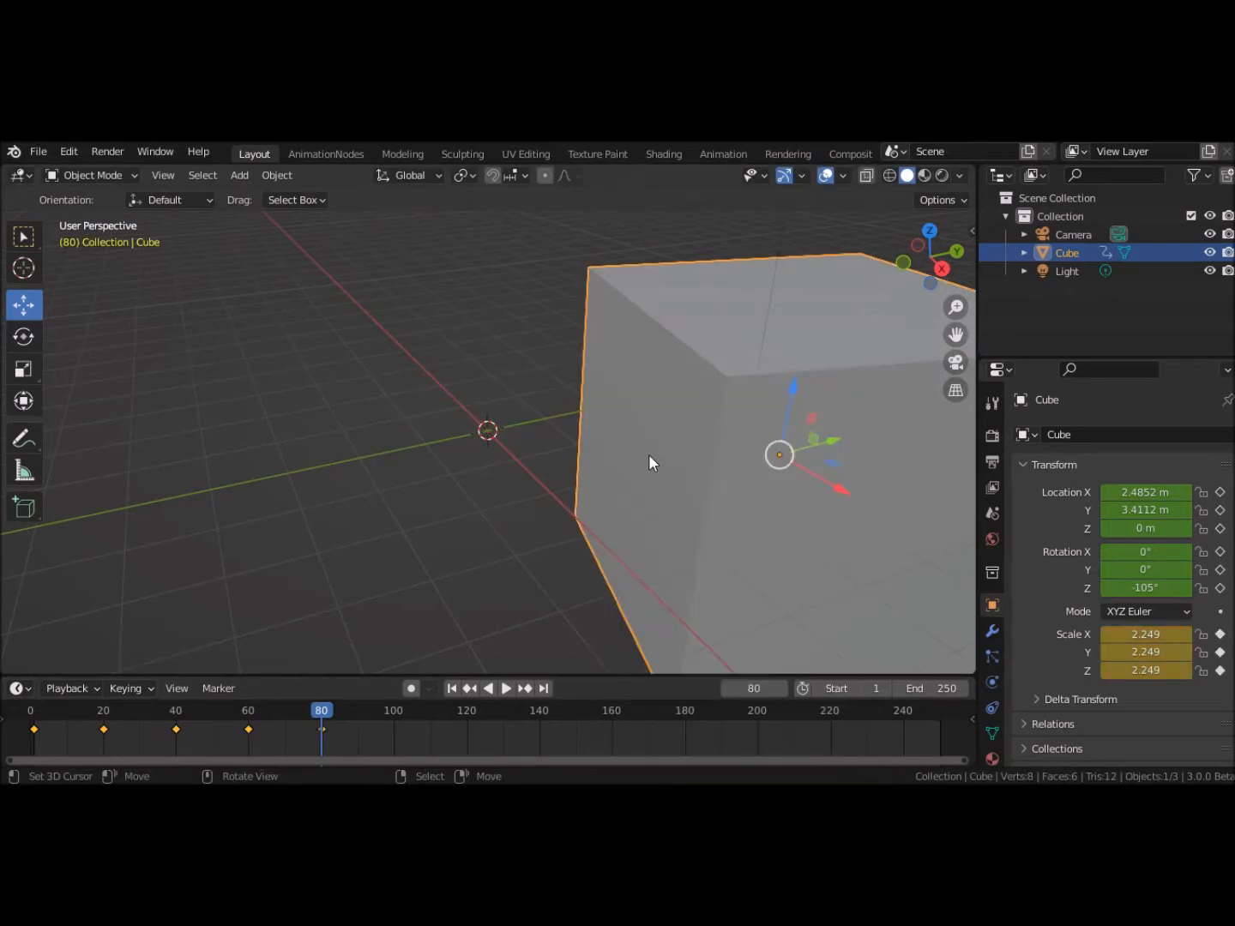
# Step: Play the animation from the first frame through the frame 80 keyframe and stop it
pyautogui.click(454, 689)
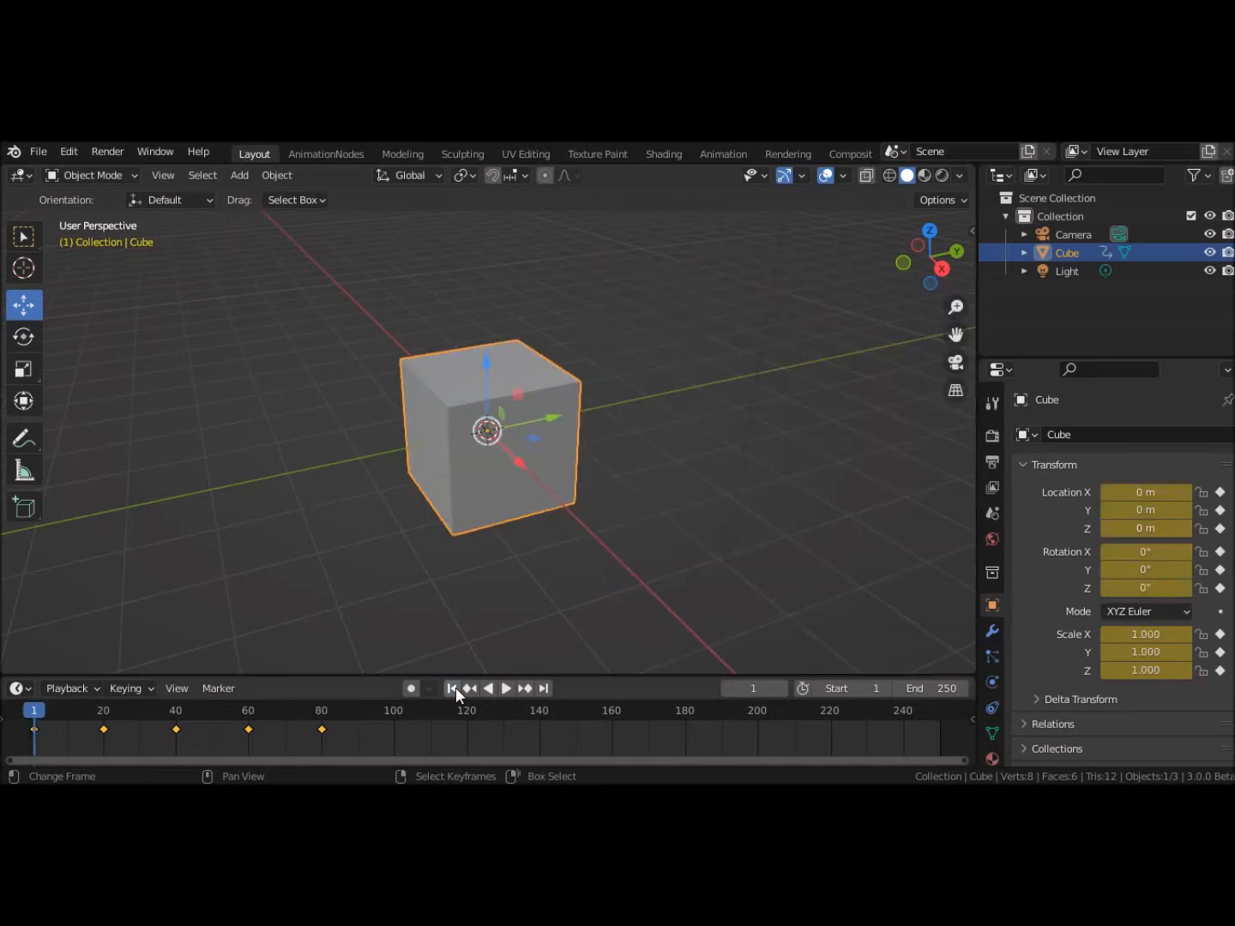
pyautogui.click(505, 688)
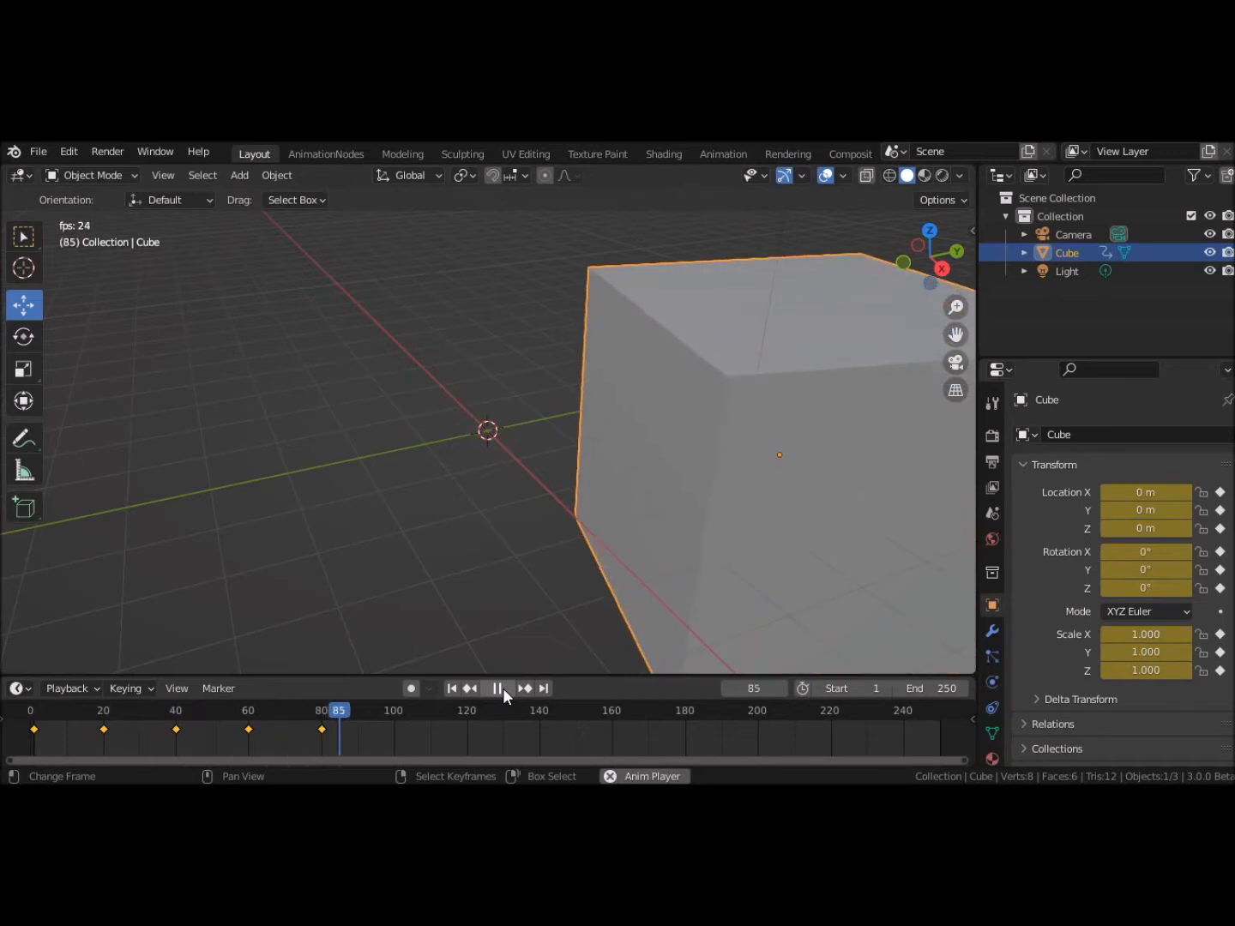
pyautogui.click(502, 688)
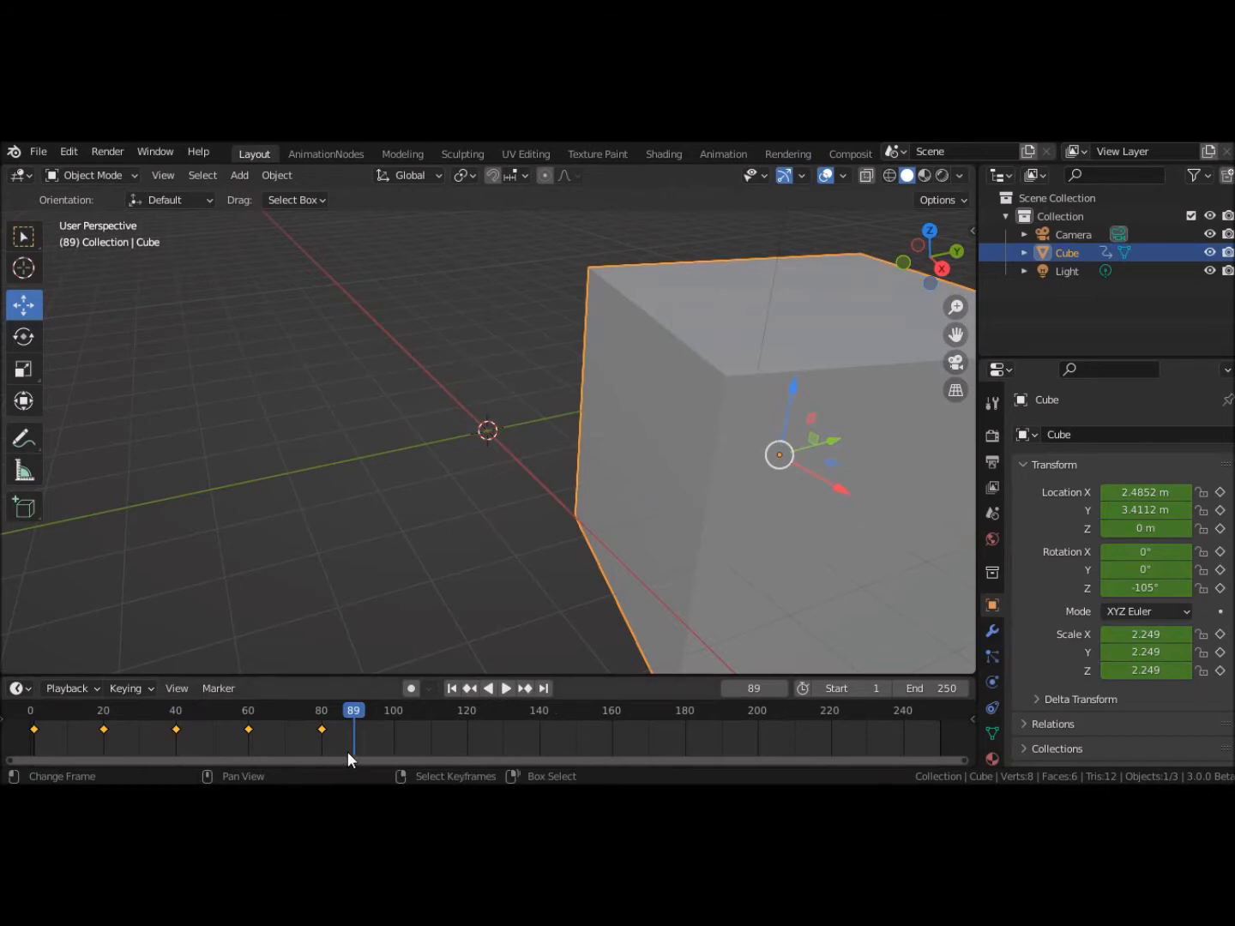
# Step: Delete all of the cube's keyframes from the timeline
pyautogui.click(306, 733)
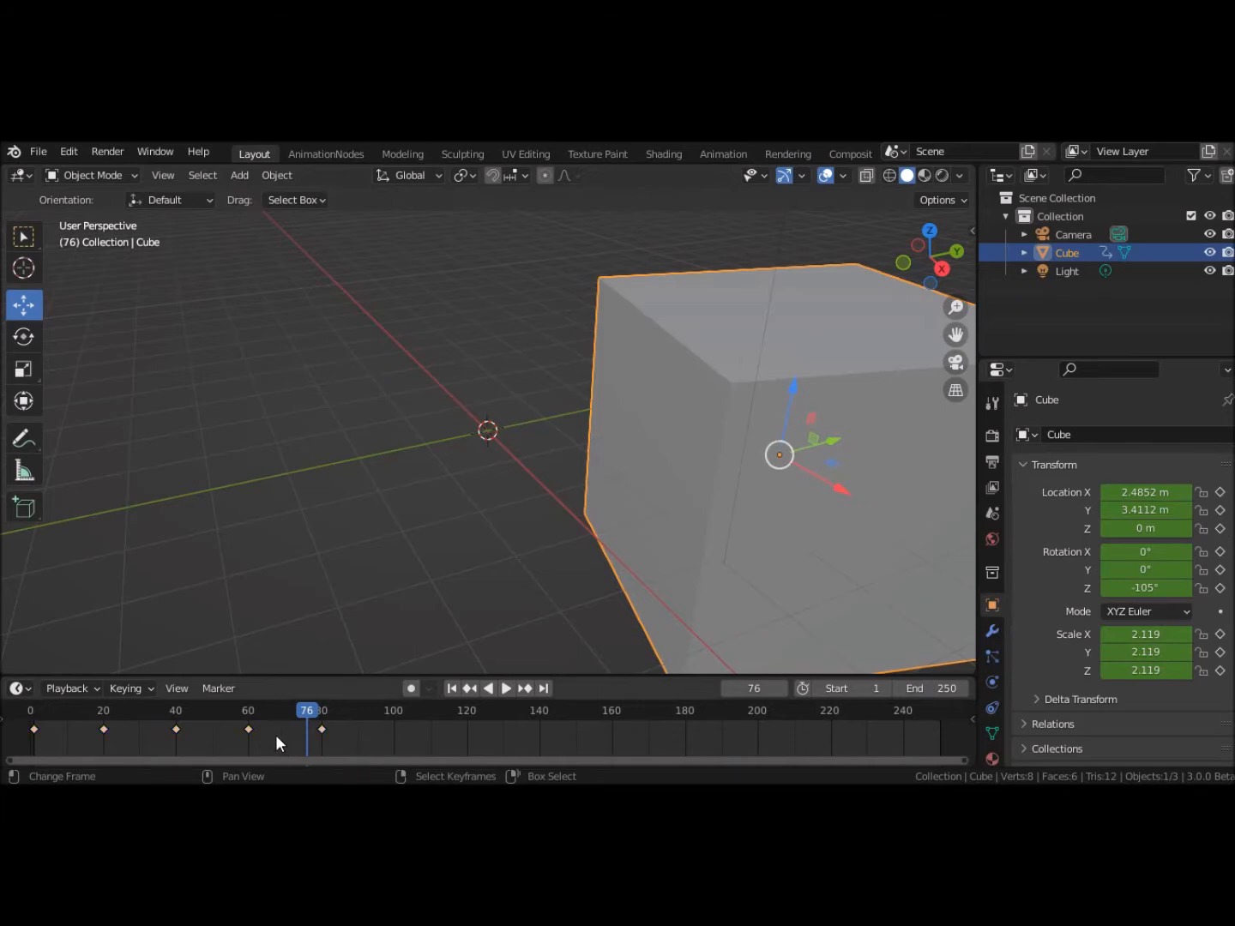
pyautogui.click(323, 730)
pyautogui.press('x')
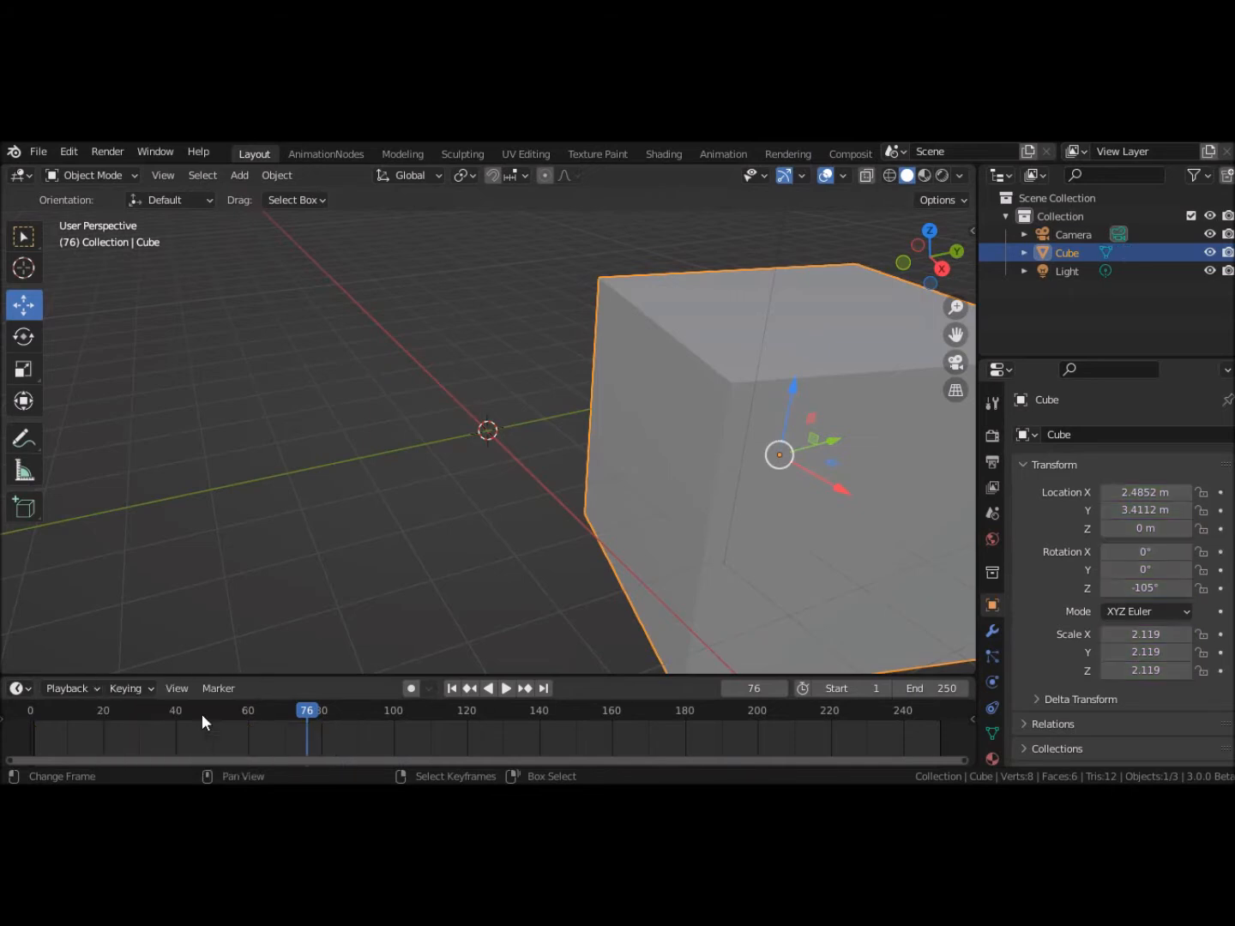
# Step: Return to frame 1 and clear the cube's rotation, scale and location to their defaults
pyautogui.click(450, 691)
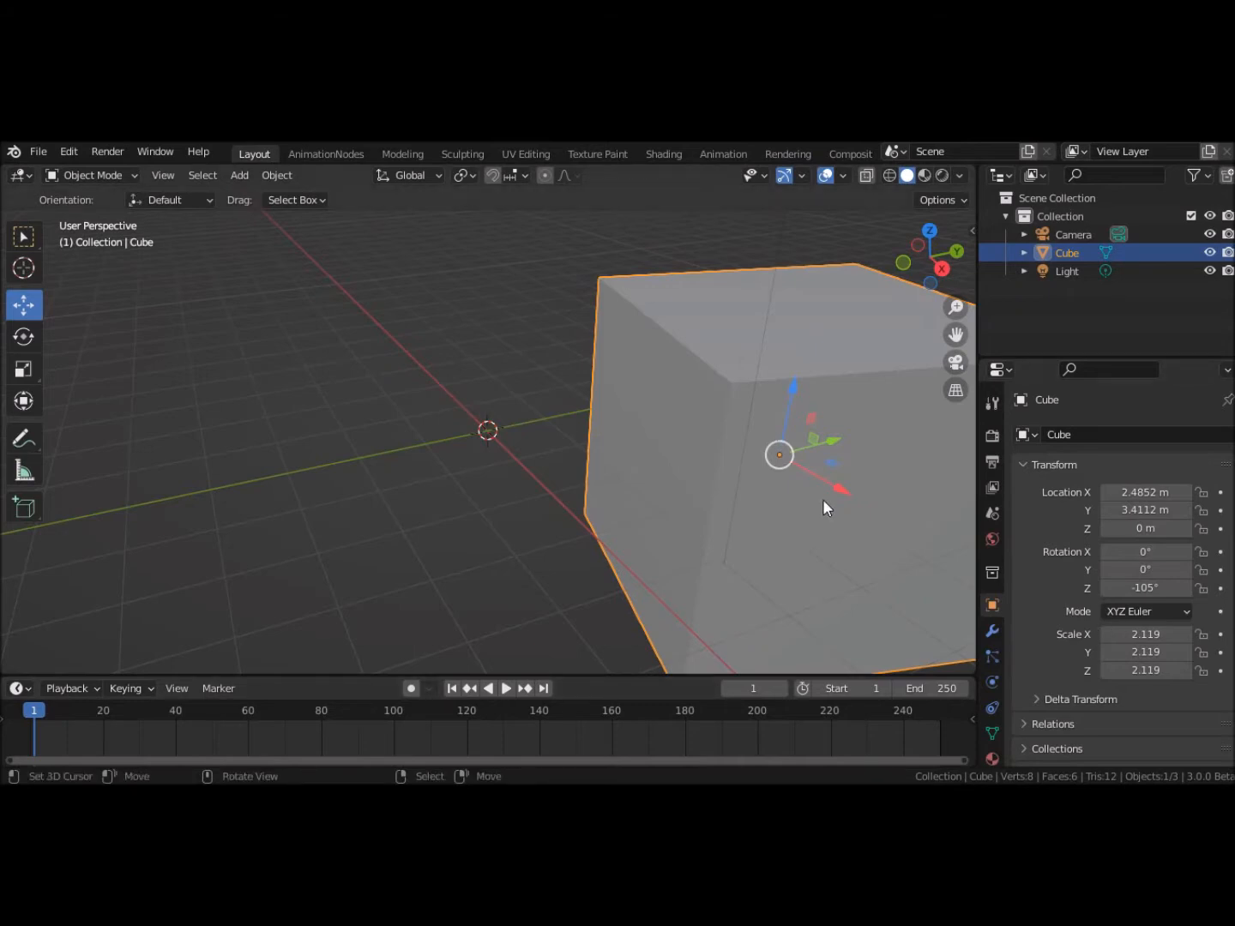
pyautogui.hotkey('alt', 'r')
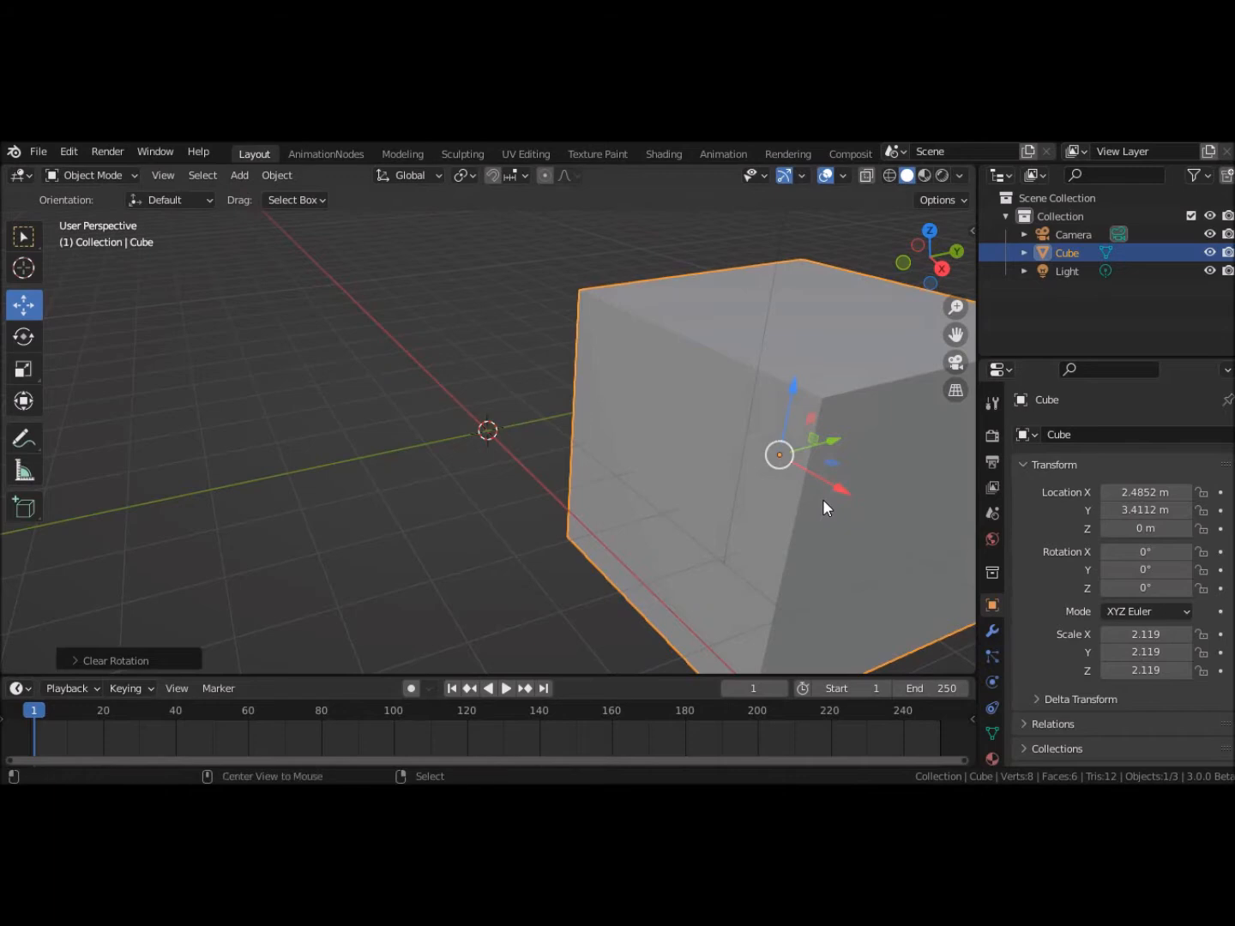
pyautogui.hotkey('alt', 's')
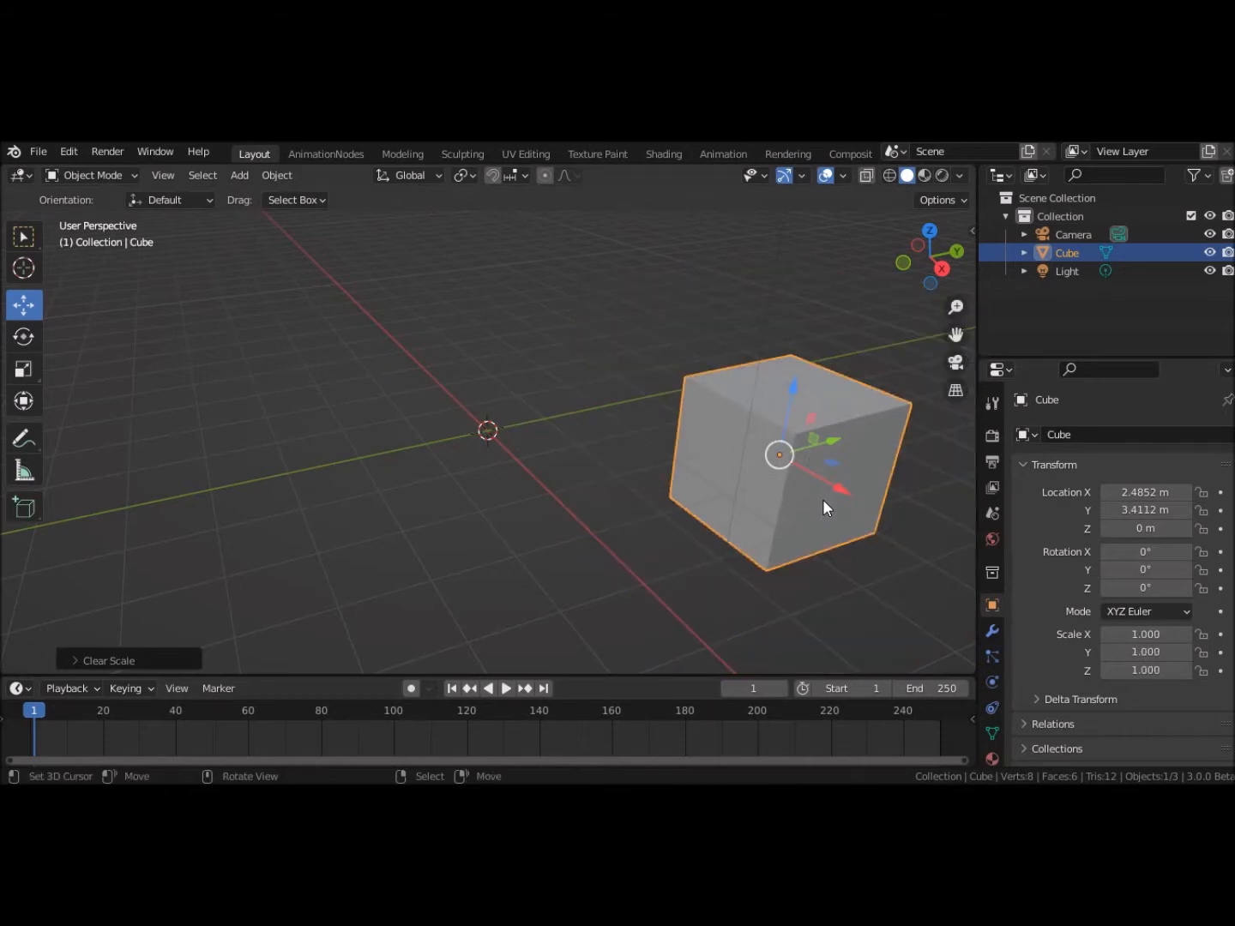
pyautogui.hotkey('alt', 'g')
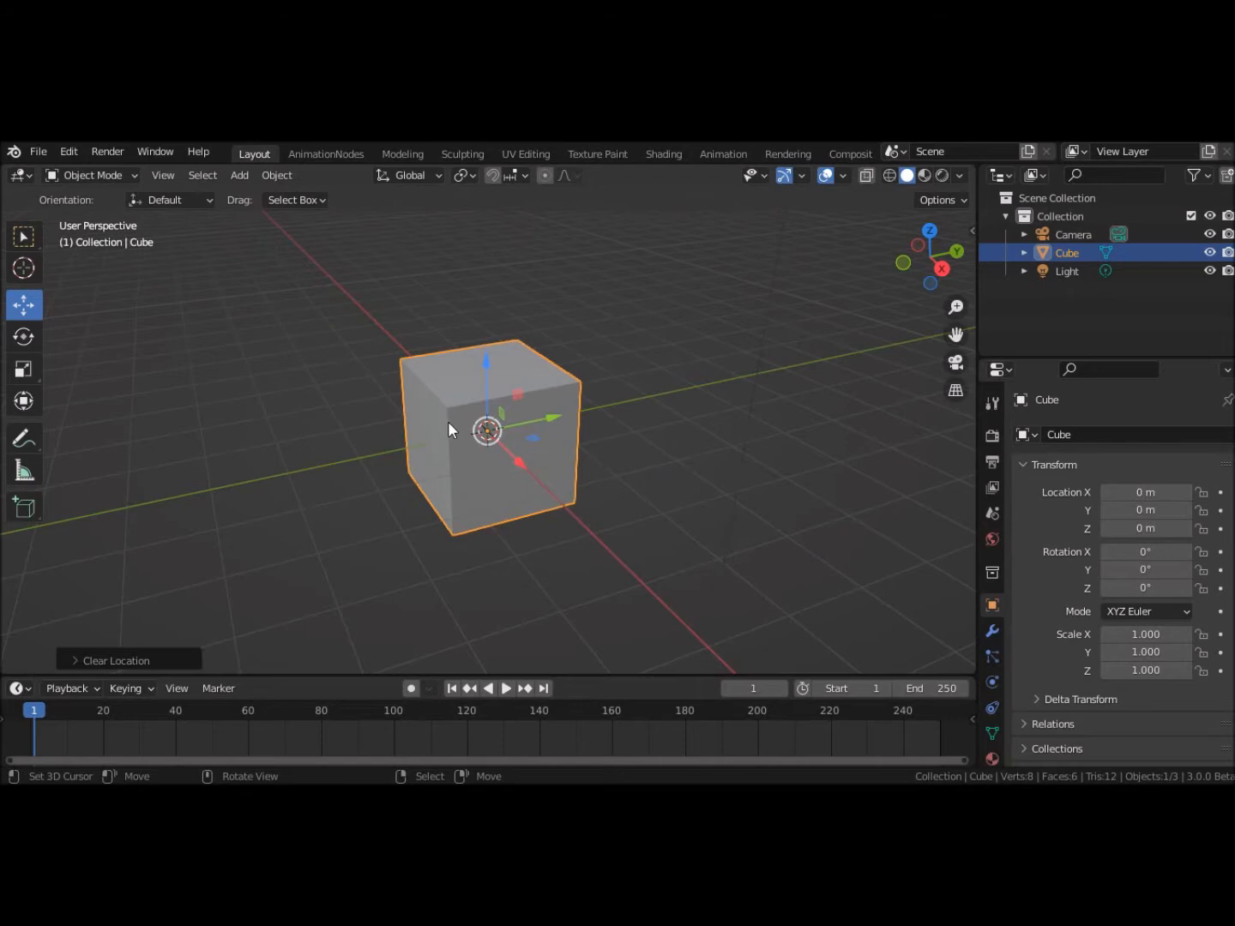
# Step: Insert a combined Location, Rotation & Scale keyframe for the cube at frame 1
pyautogui.press('i')
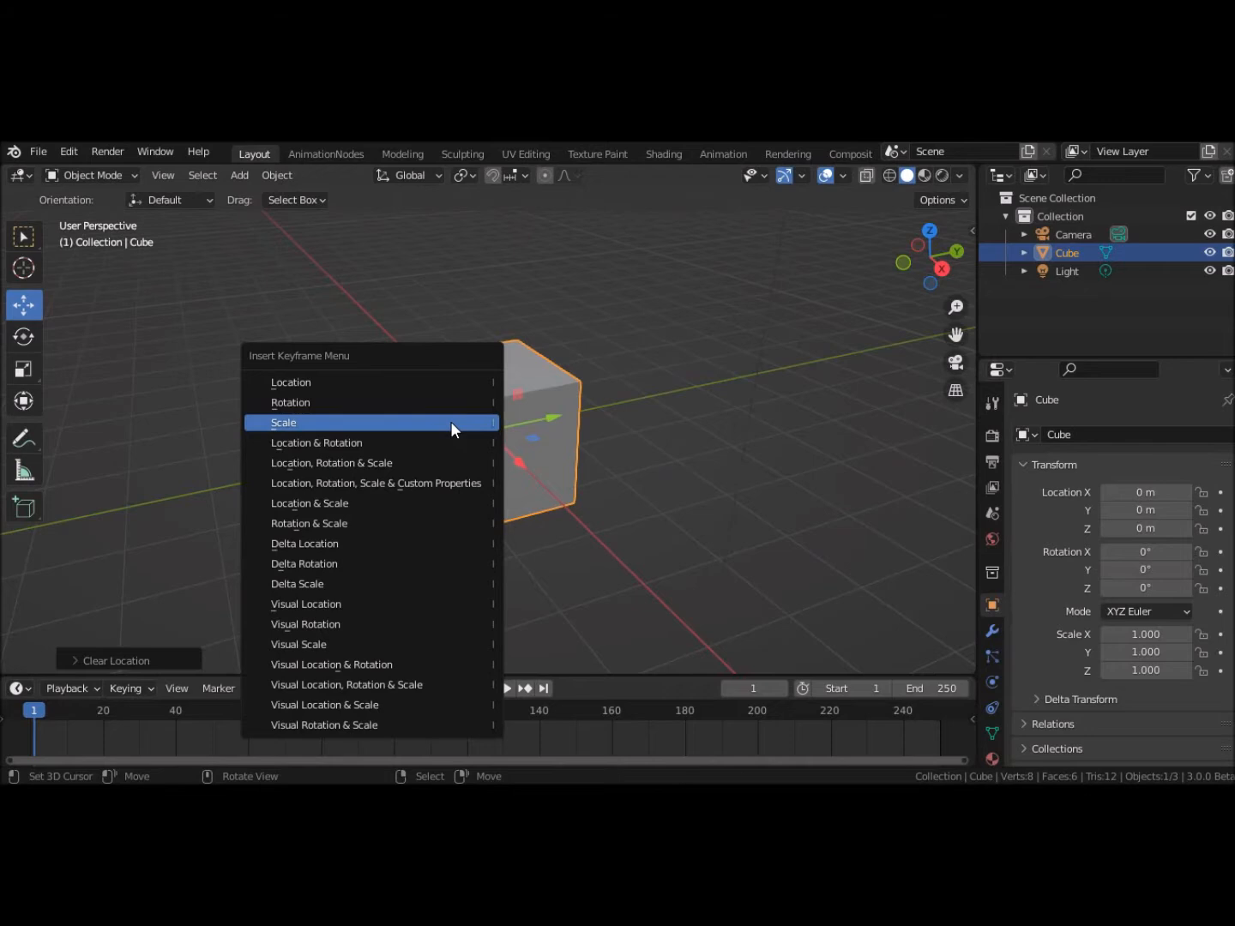
pyautogui.click(301, 462)
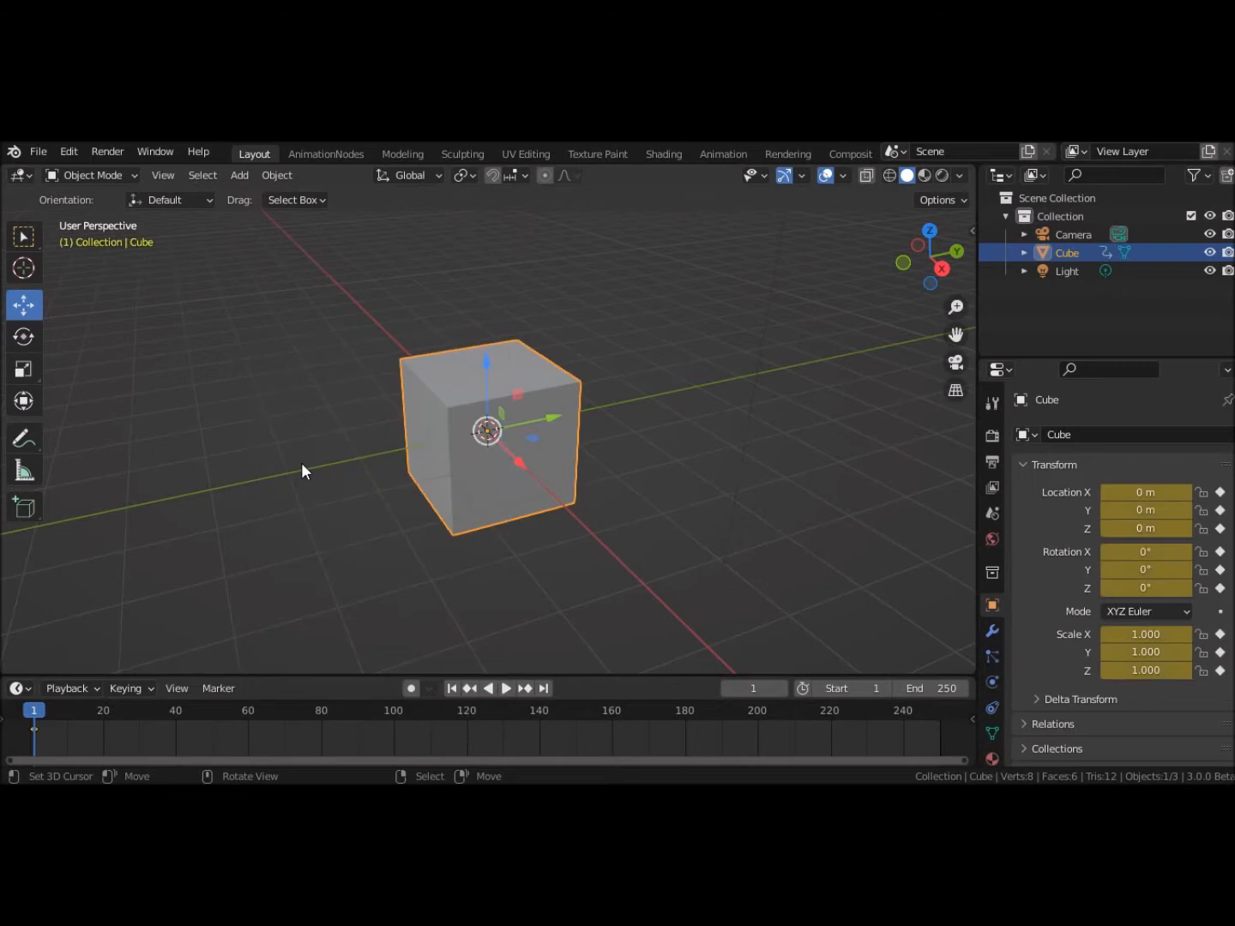
# Step: Insert a Location, Rotation & Scale keyframe at frame 20 with the cube at about 4.05 m on Y and about -54.9° around Z
pyautogui.click(105, 732)
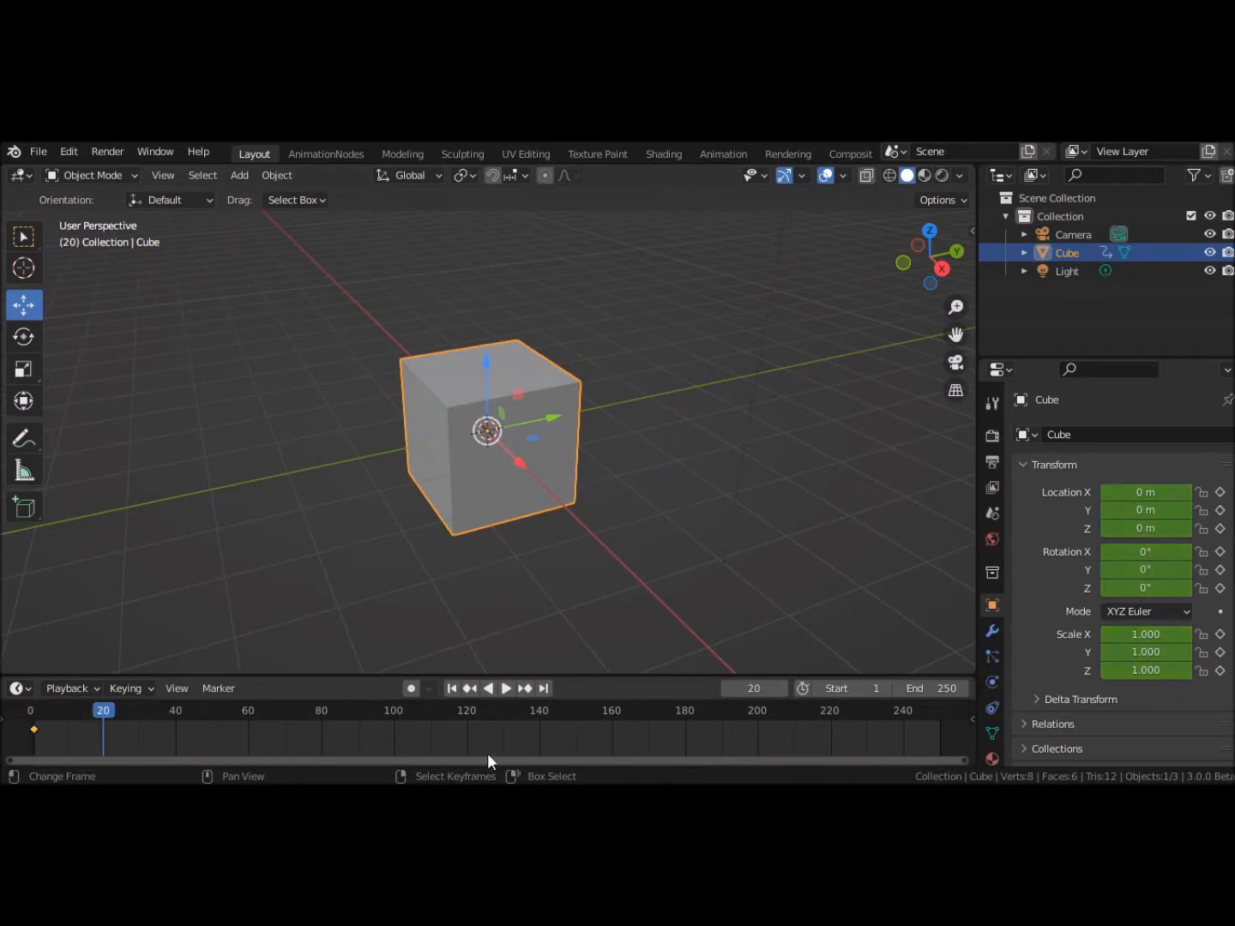
pyautogui.moveTo(552, 417); pyautogui.dragTo(772, 403)
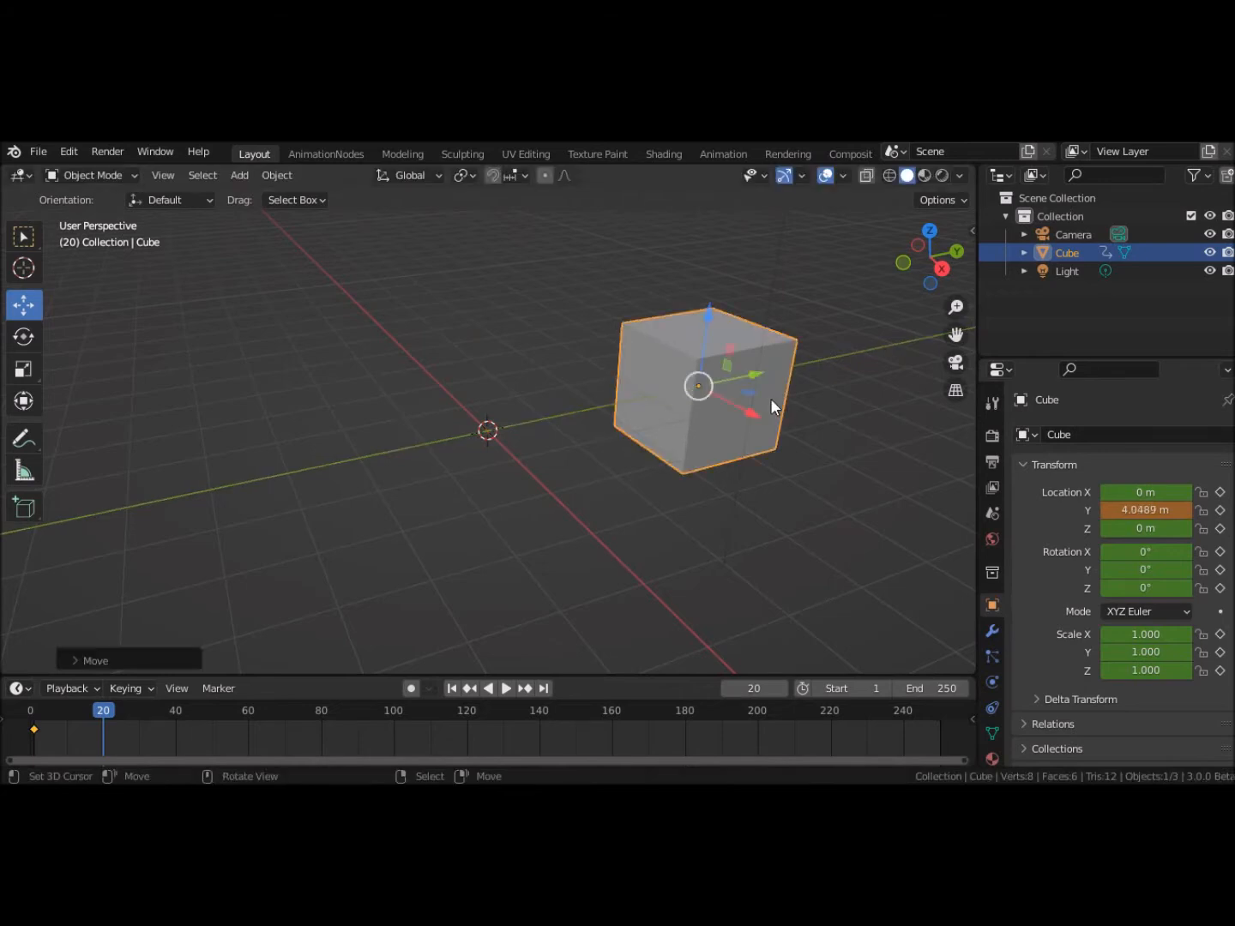
pyautogui.press('r')
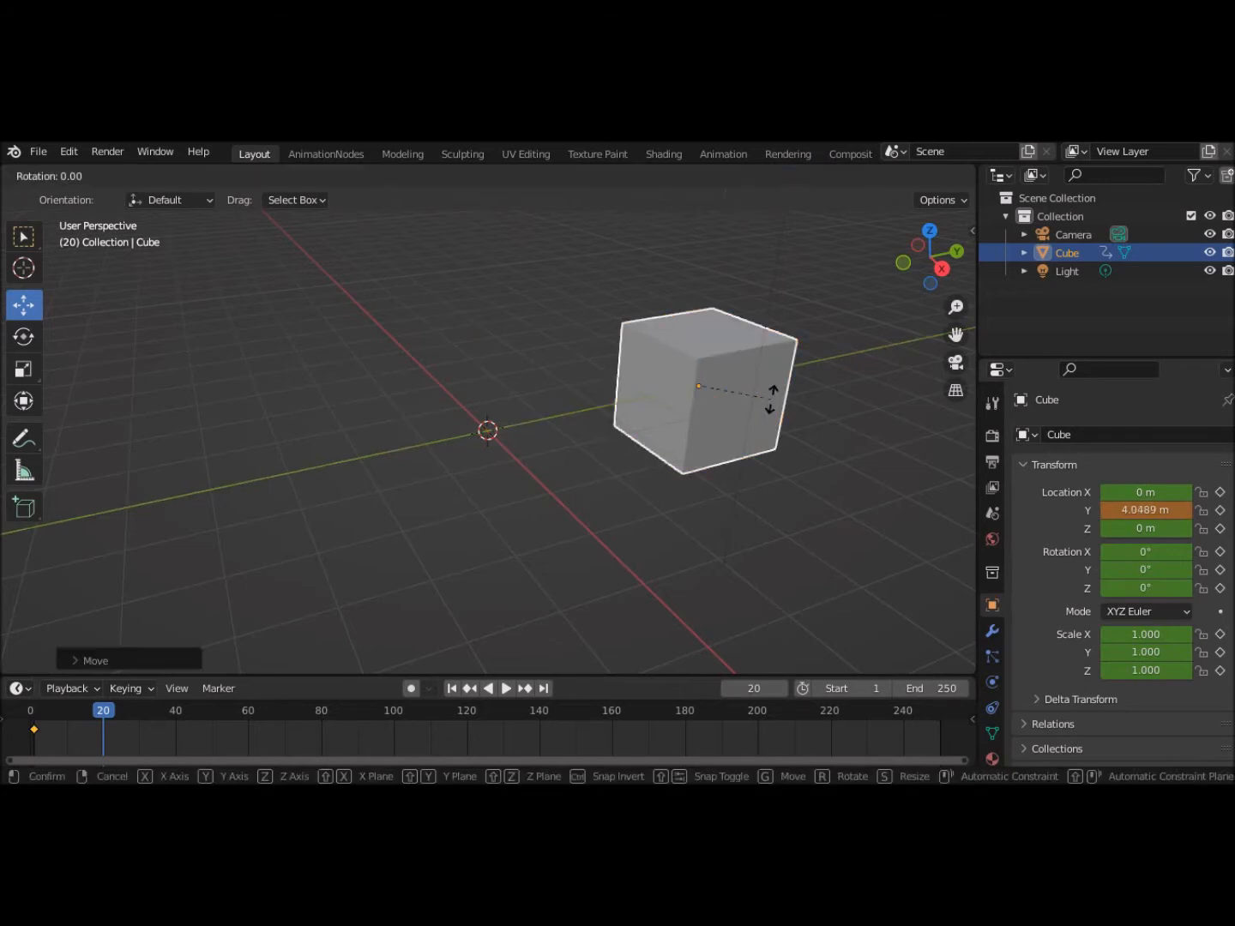
pyautogui.press('z')
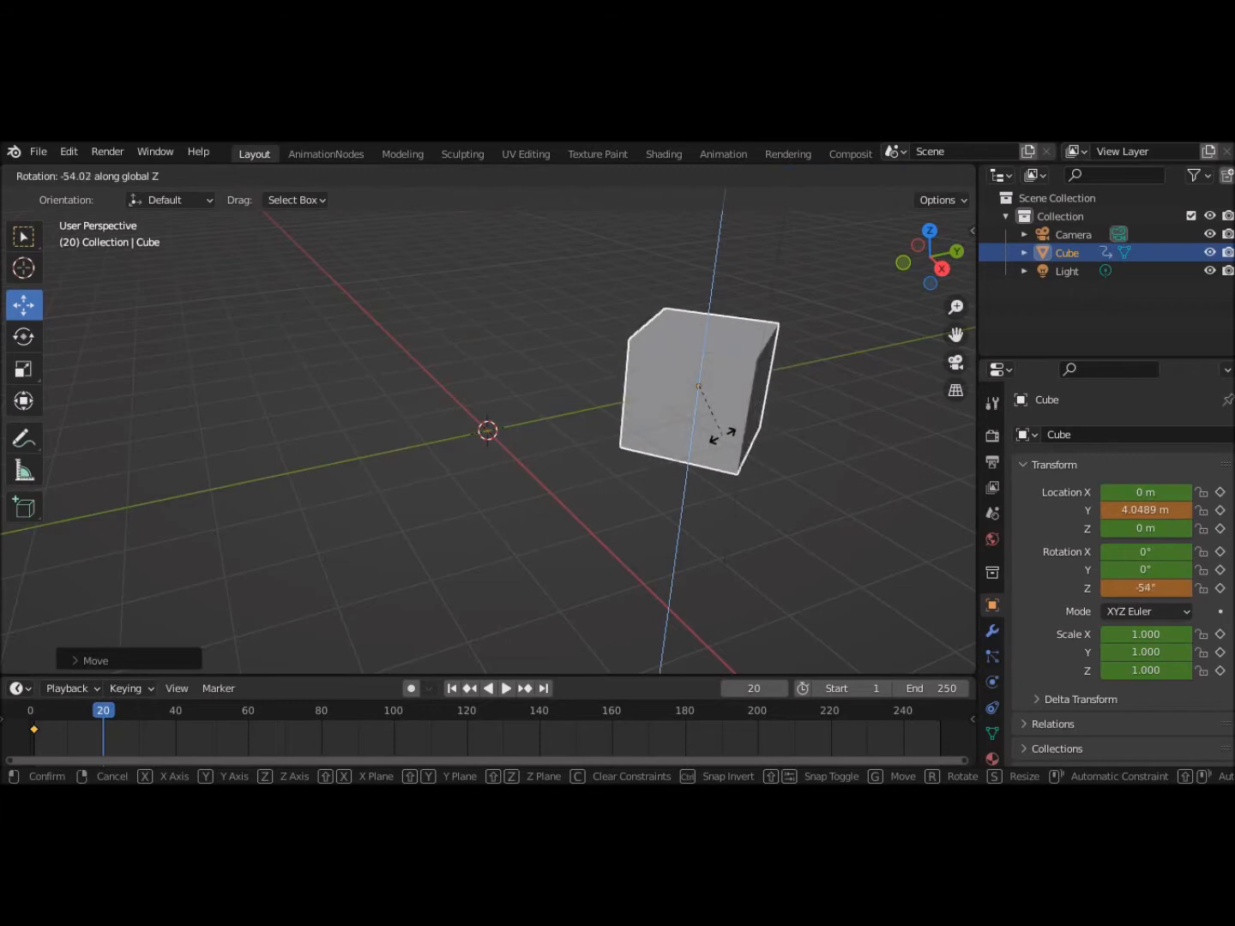
pyautogui.click(725, 435)
pyautogui.press('i')
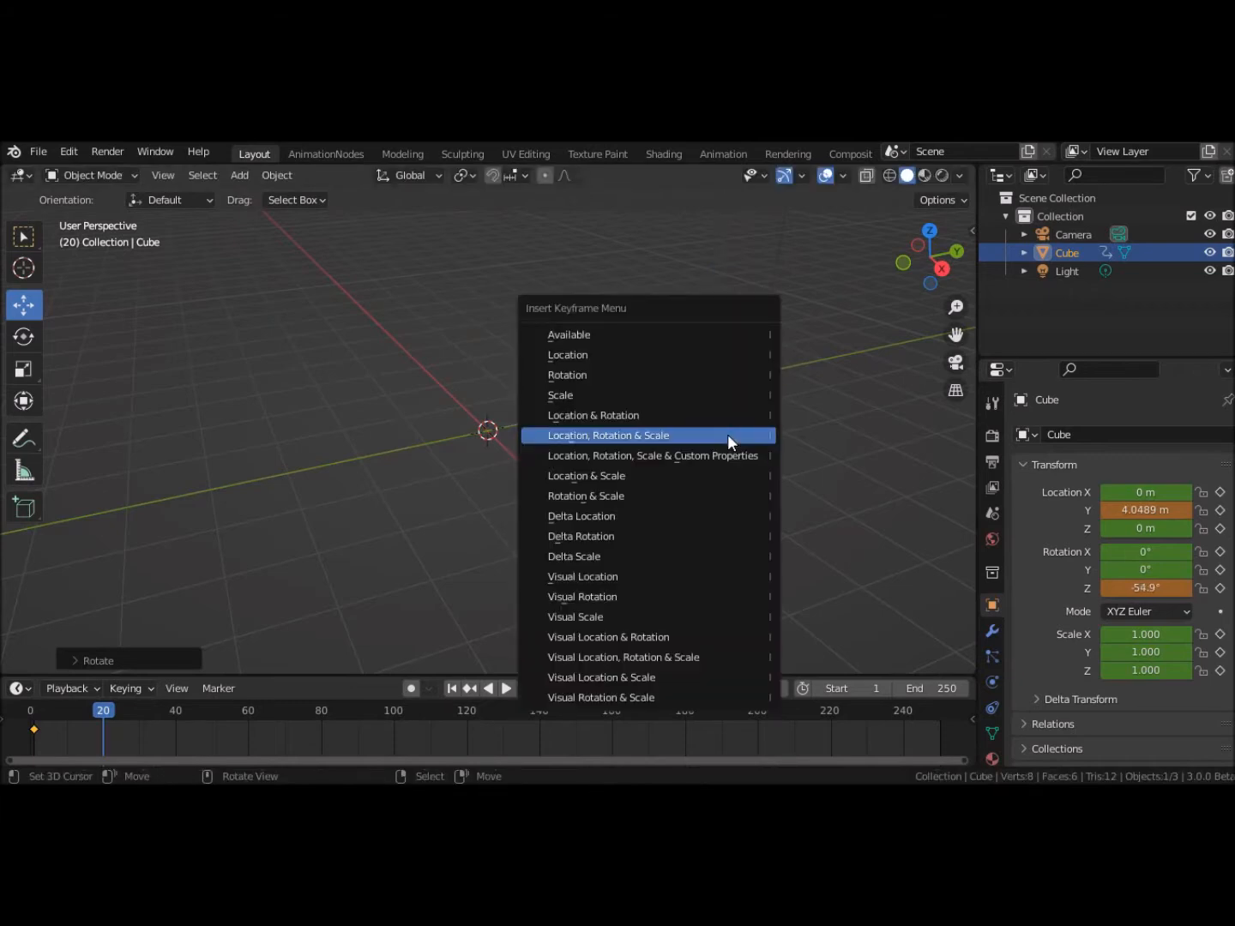
pyautogui.click(727, 436)
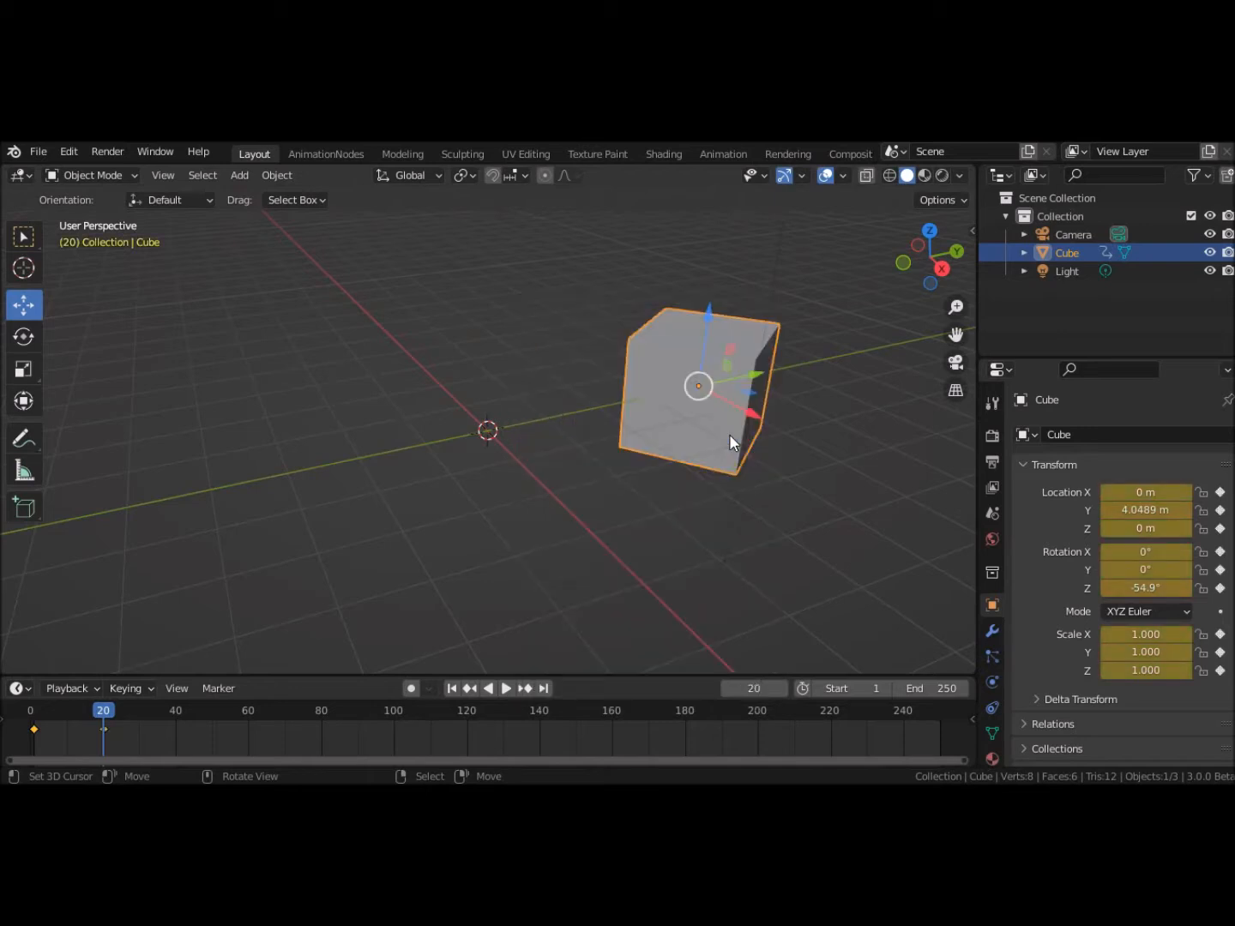
# Step: At frame 40, move the cube along X to about 2.56 m and rotate it around Z to about -95°
pyautogui.click(176, 736)
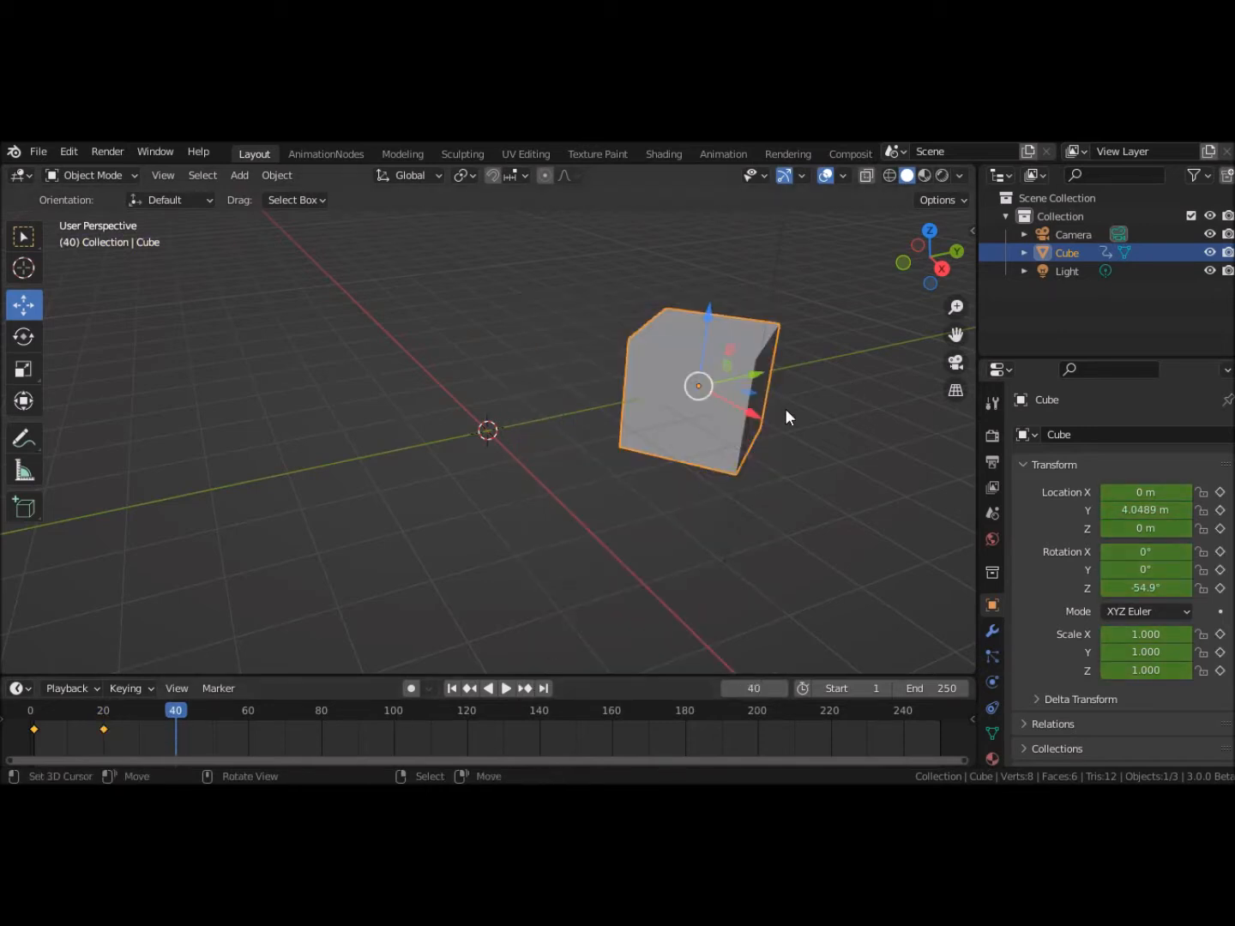
pyautogui.moveTo(753, 413); pyautogui.dragTo(845, 519)
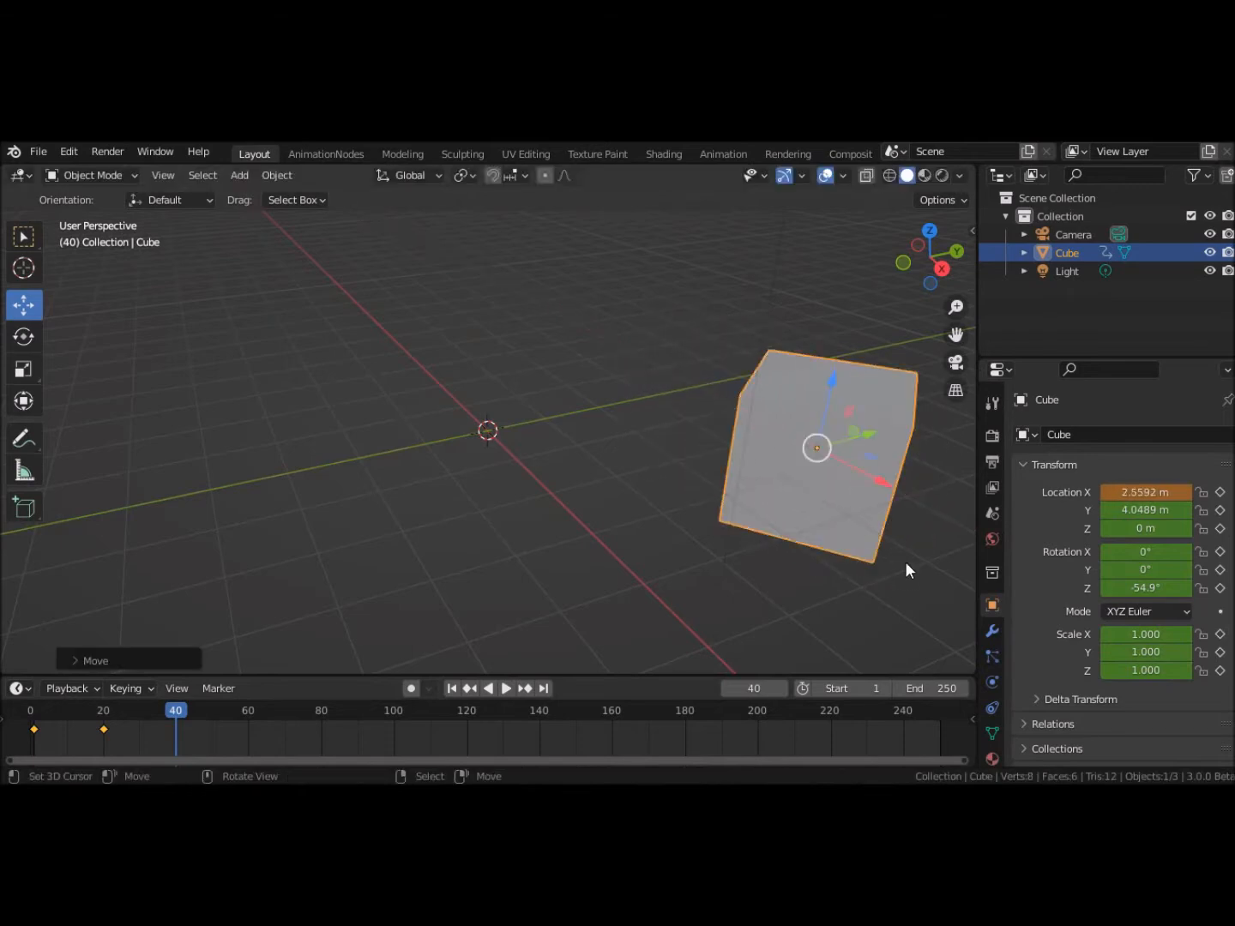
pyautogui.press('r')
pyautogui.press('z')
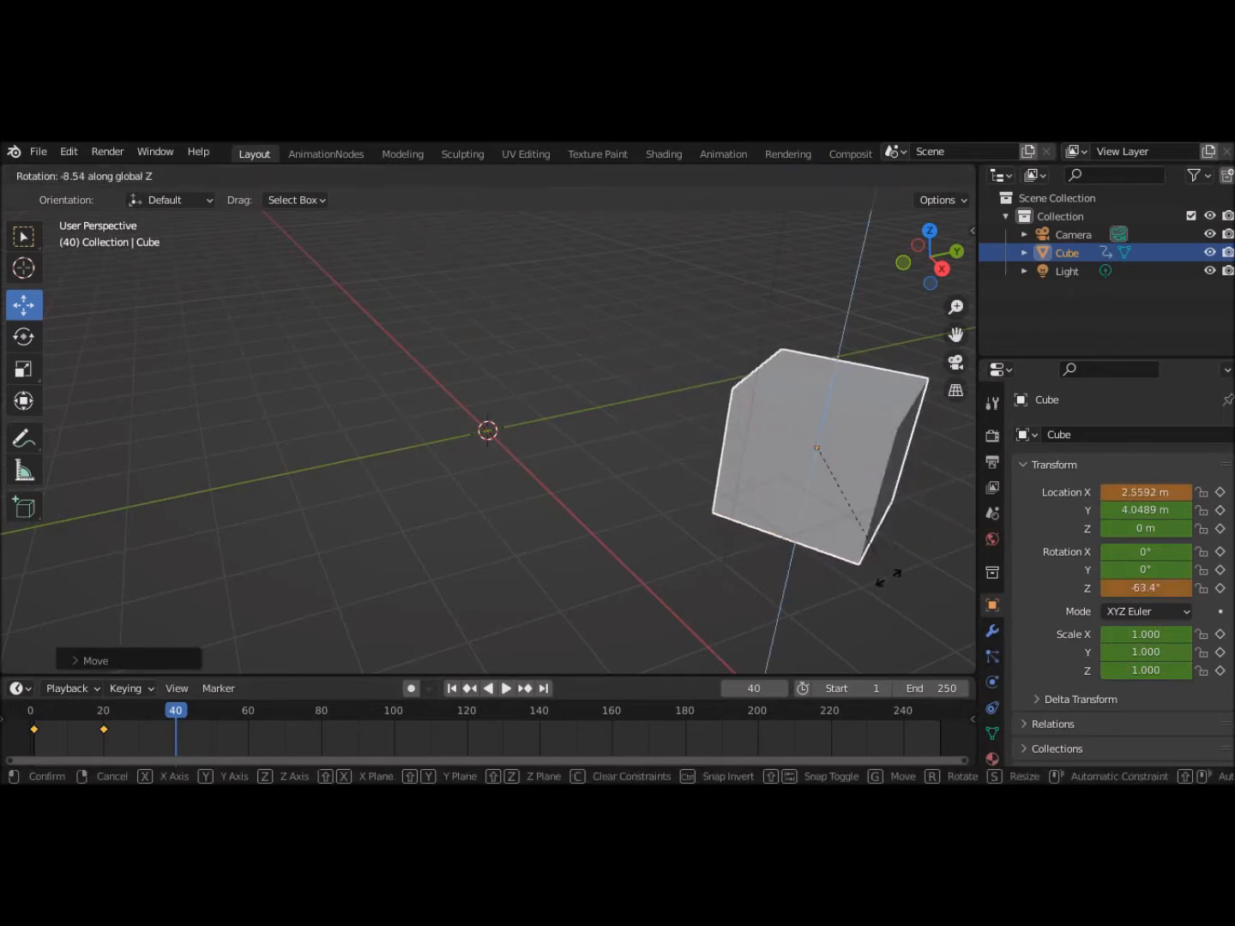
pyautogui.click(812, 563)
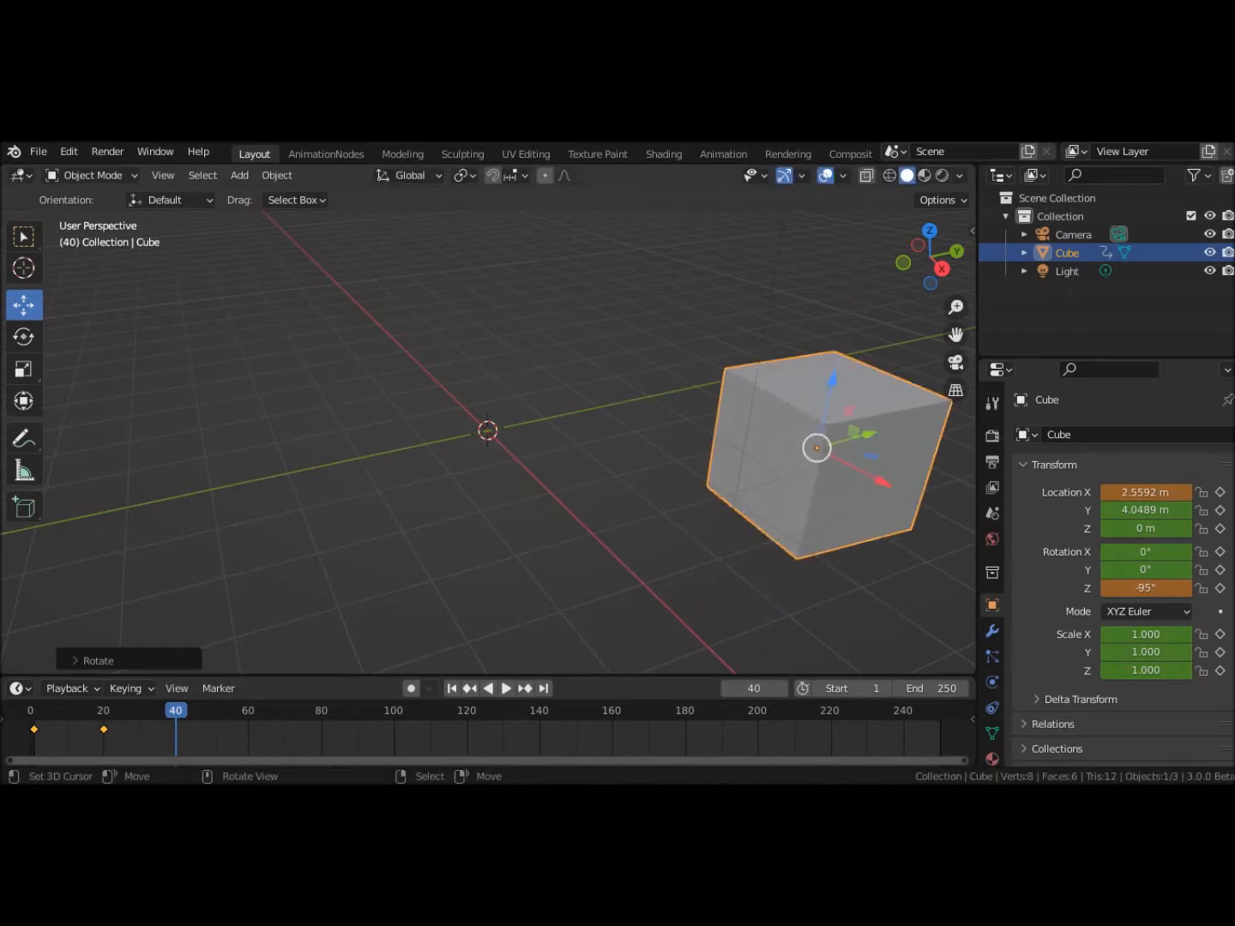
# Step: Scale the cube up uniformly to about 1.56 and insert a Location, Rotation & Scale keyframe
pyautogui.press('s')
pyautogui.click(954, 660)
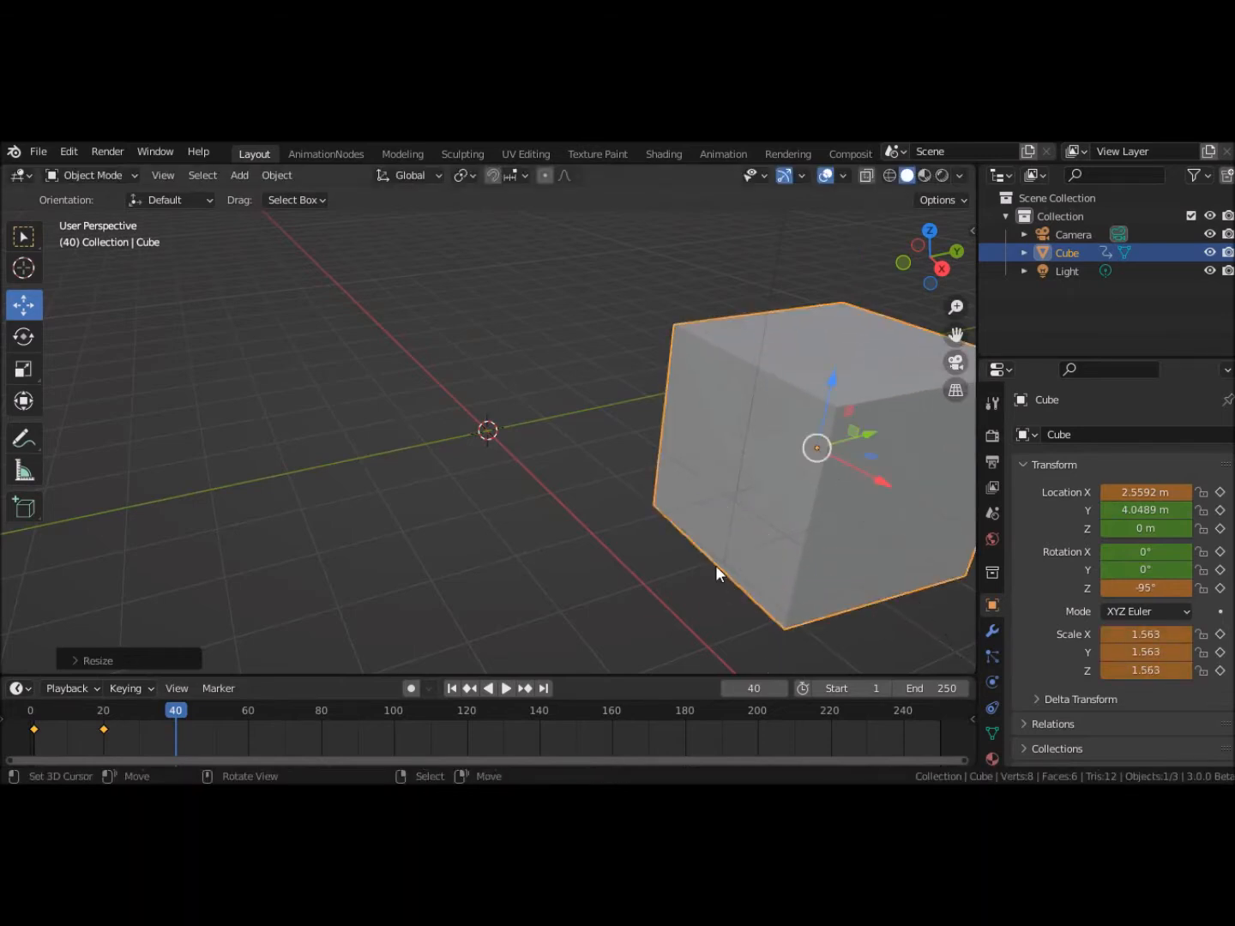
pyautogui.press('i')
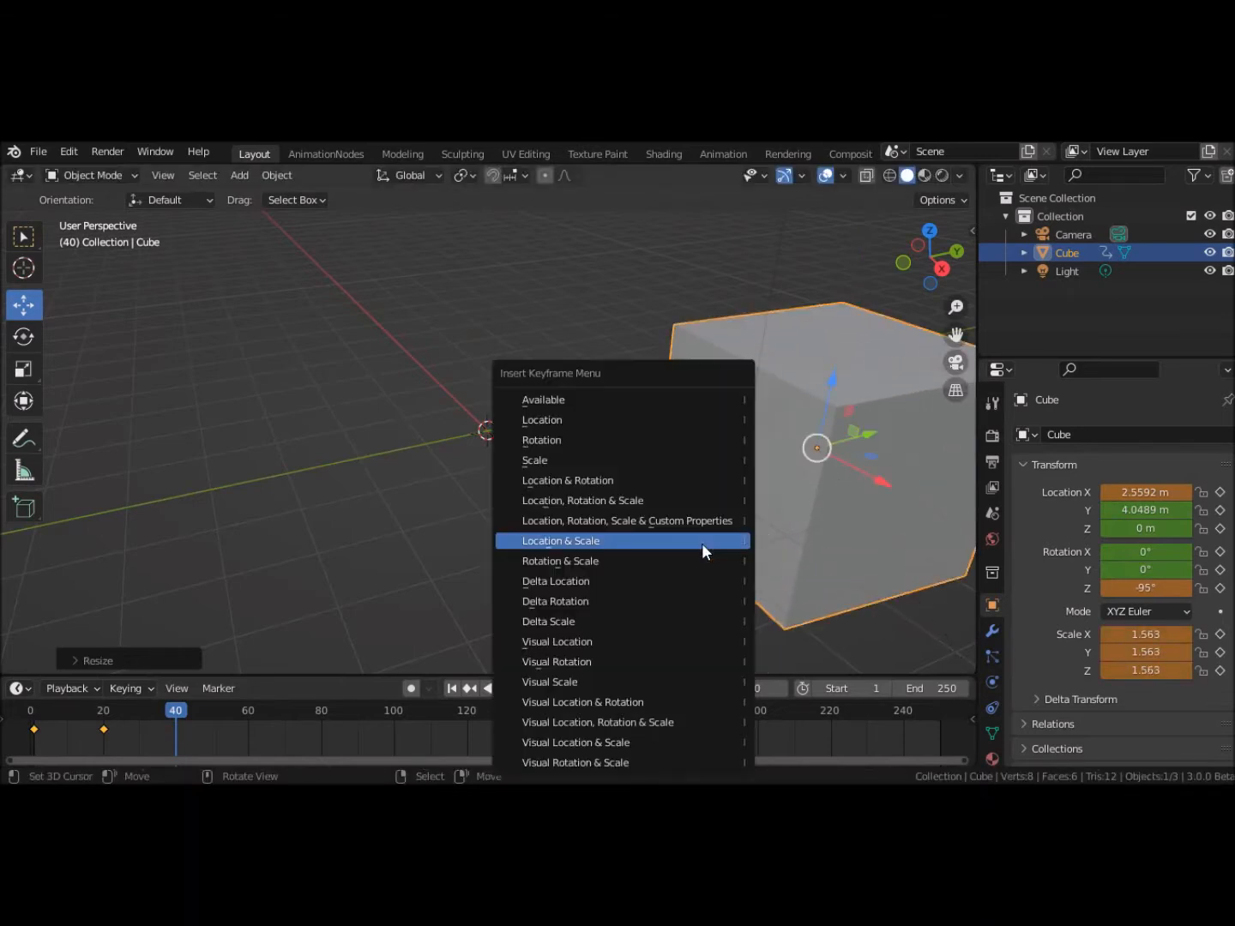
pyautogui.click(620, 498)
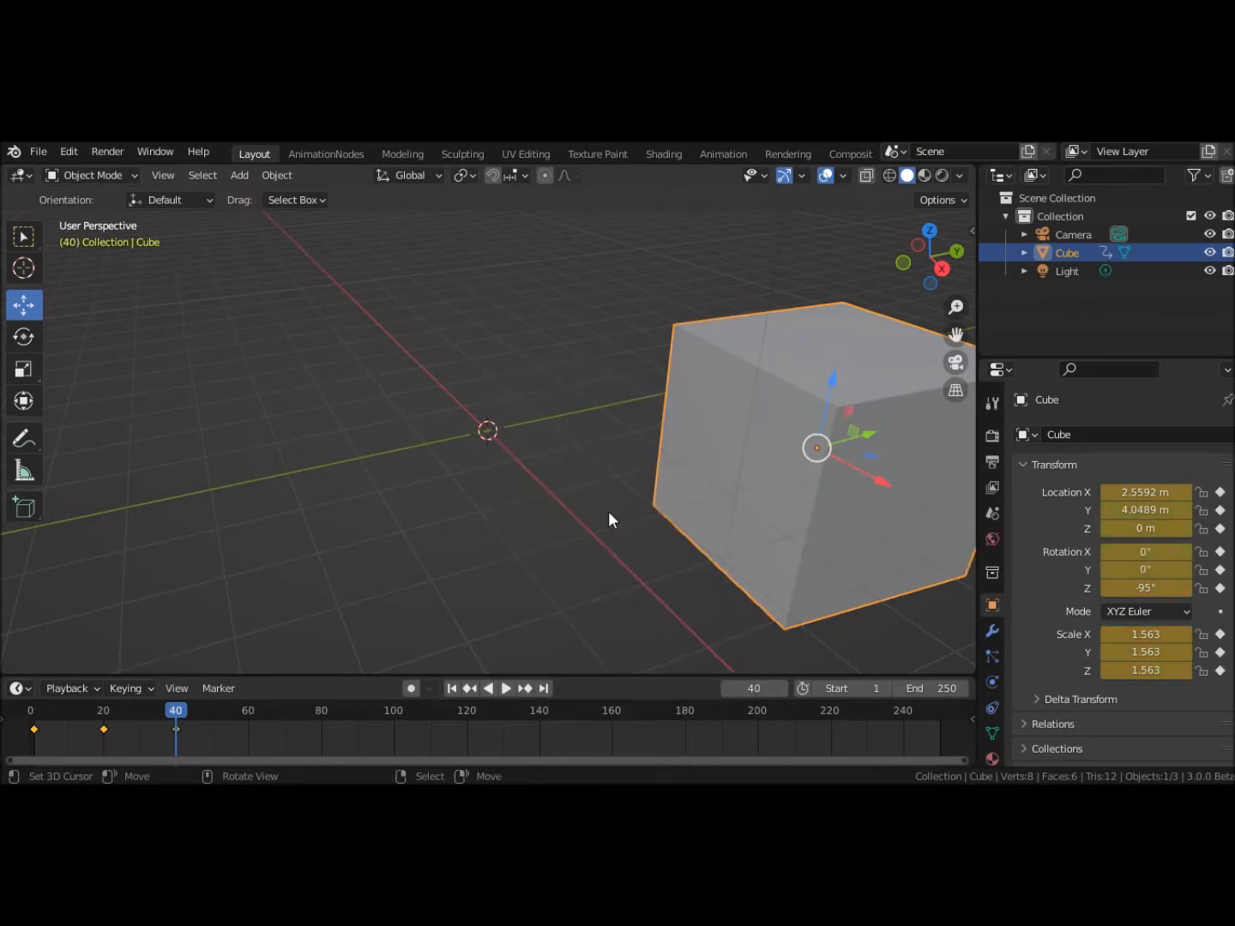
# Step: Play the combined move, rotate and scale animation from the first frame
pyautogui.click(452, 689)
pyautogui.click(506, 688)
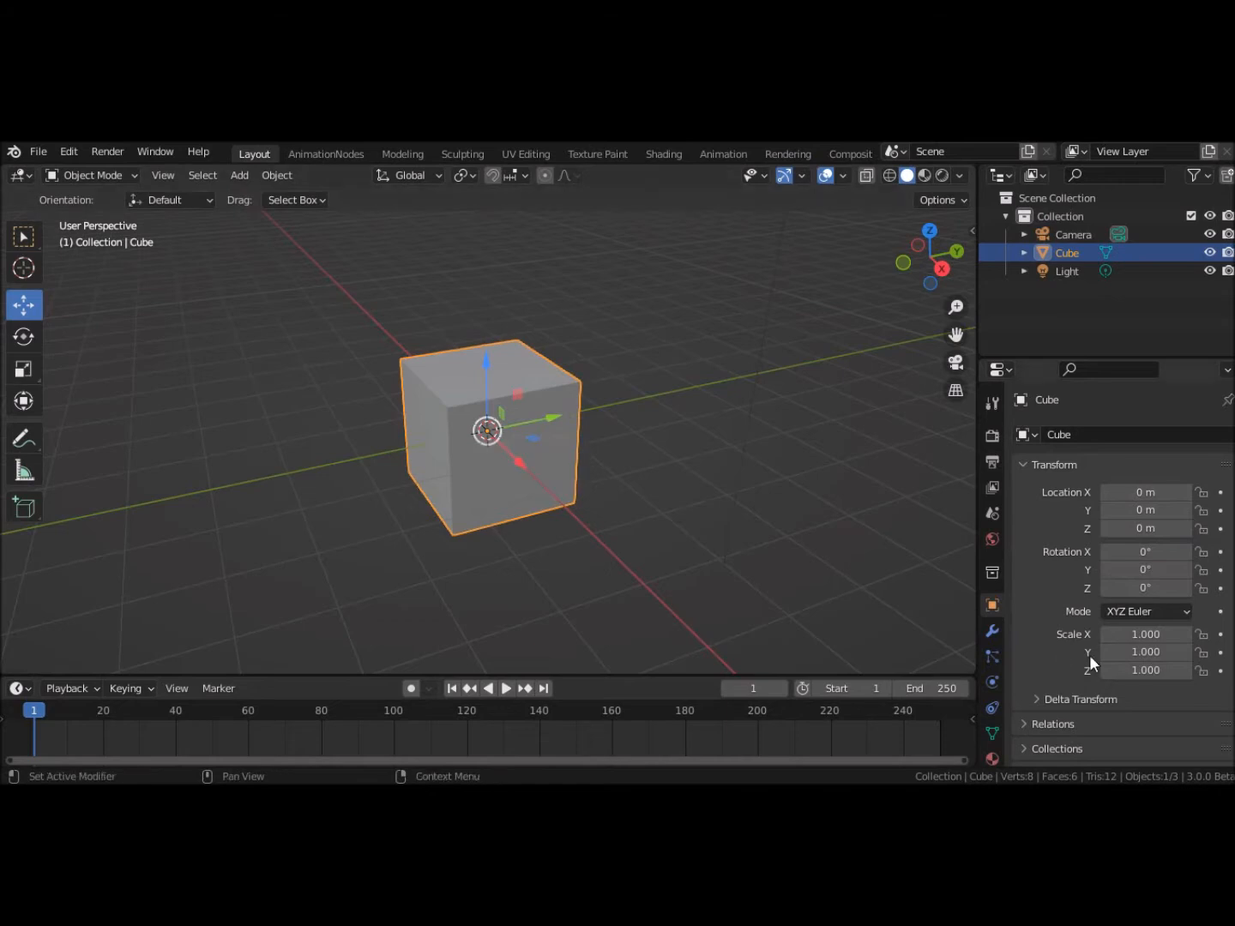
# Step: Keyframe only the cube's Y location at frame 1 and go to frame 40
pyautogui.click(1221, 510)
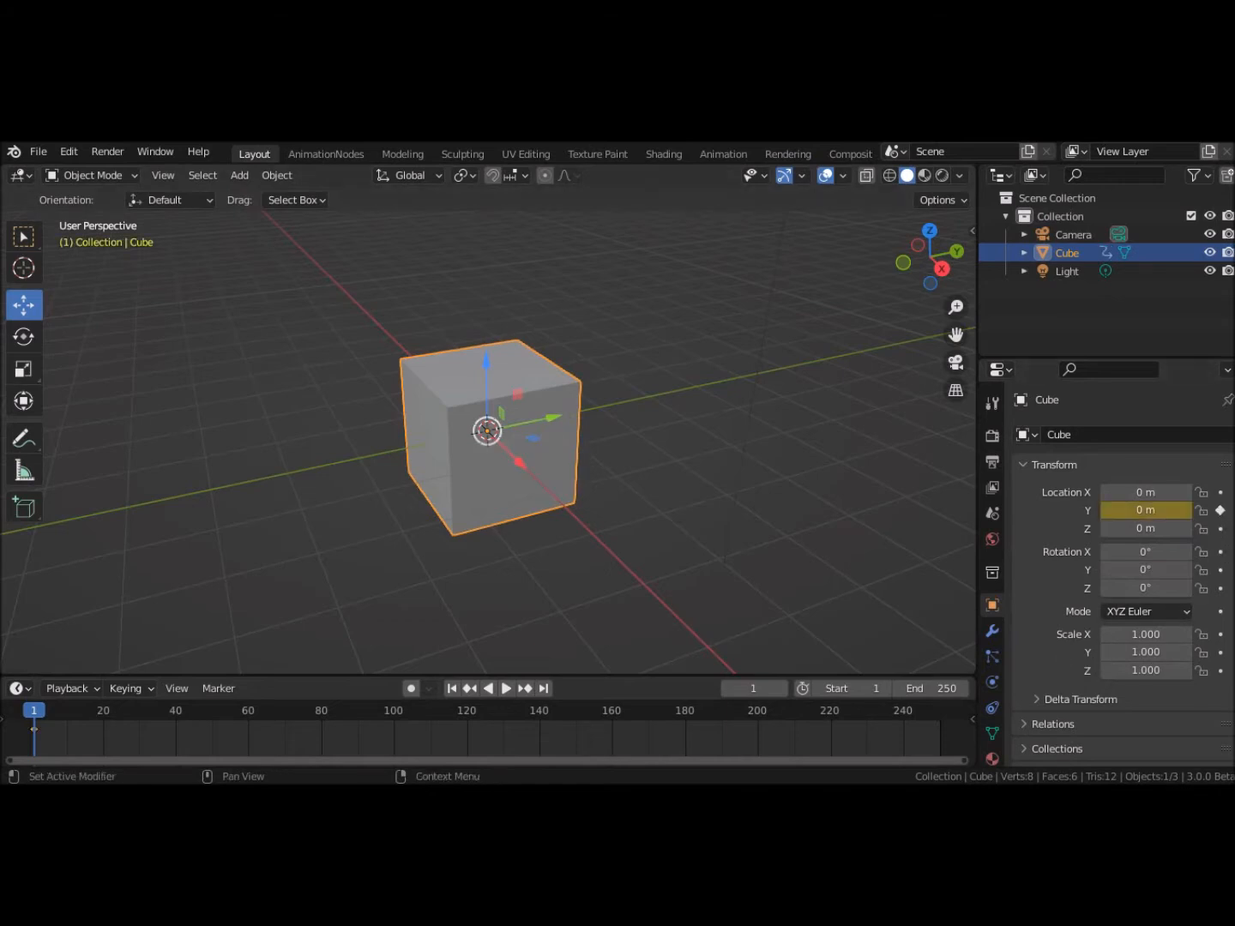
pyautogui.press('space')
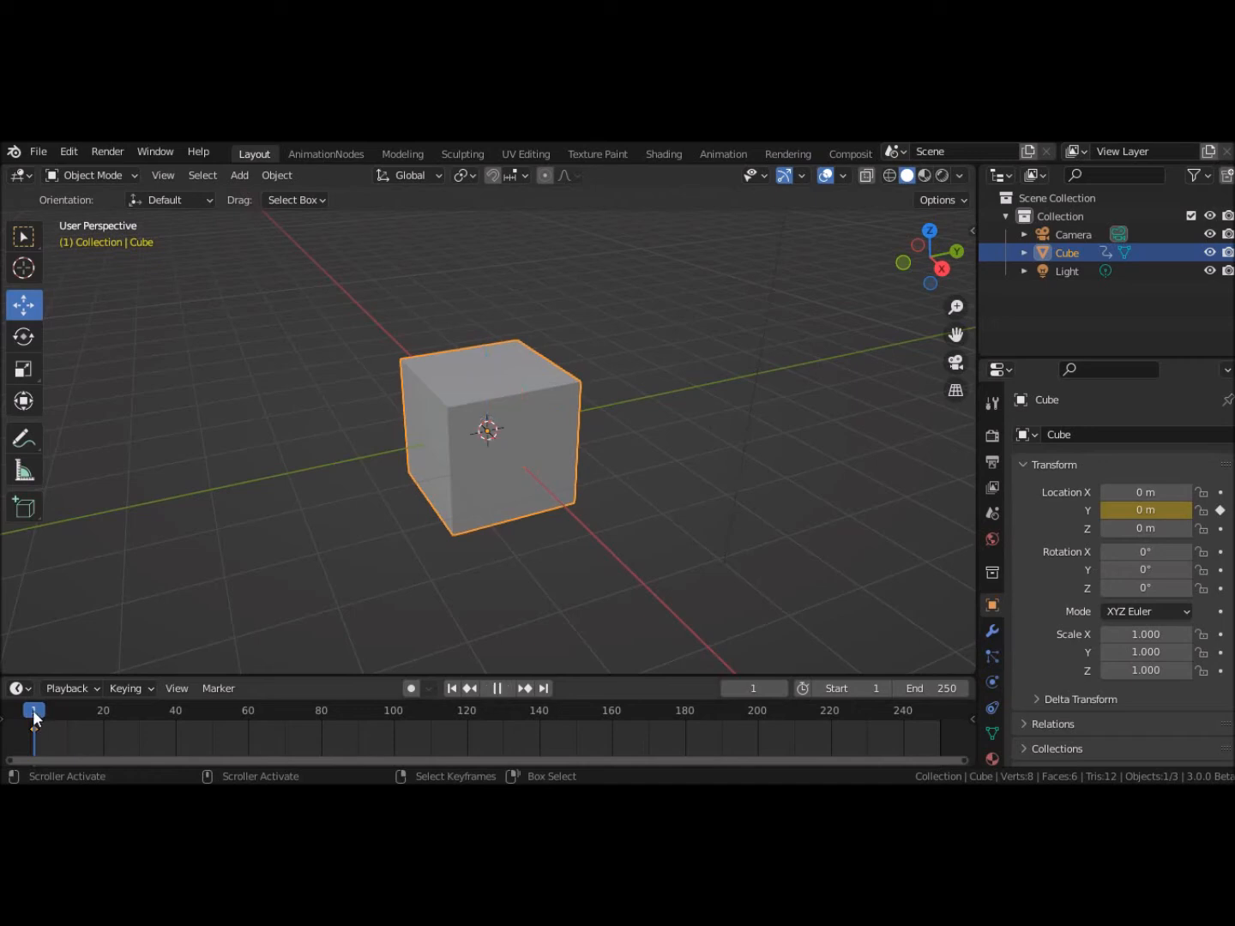
pyautogui.moveTo(180, 744); pyautogui.dragTo(175, 742)
pyautogui.press('space')
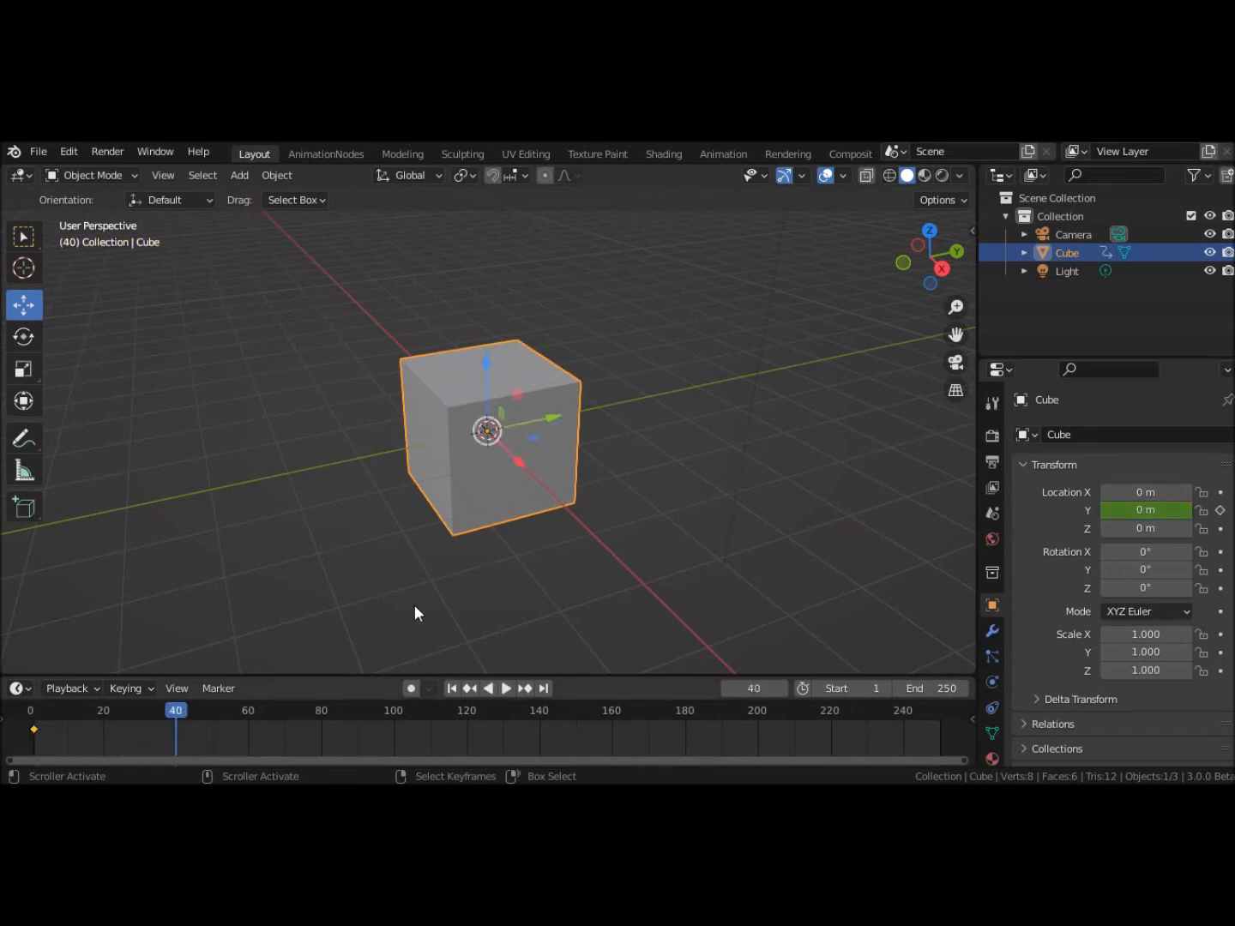
# Step: Set the cube's Y location to 4 m at frame 40 and keyframe only that channel
pyautogui.moveTo(546, 417); pyautogui.dragTo(821, 401)
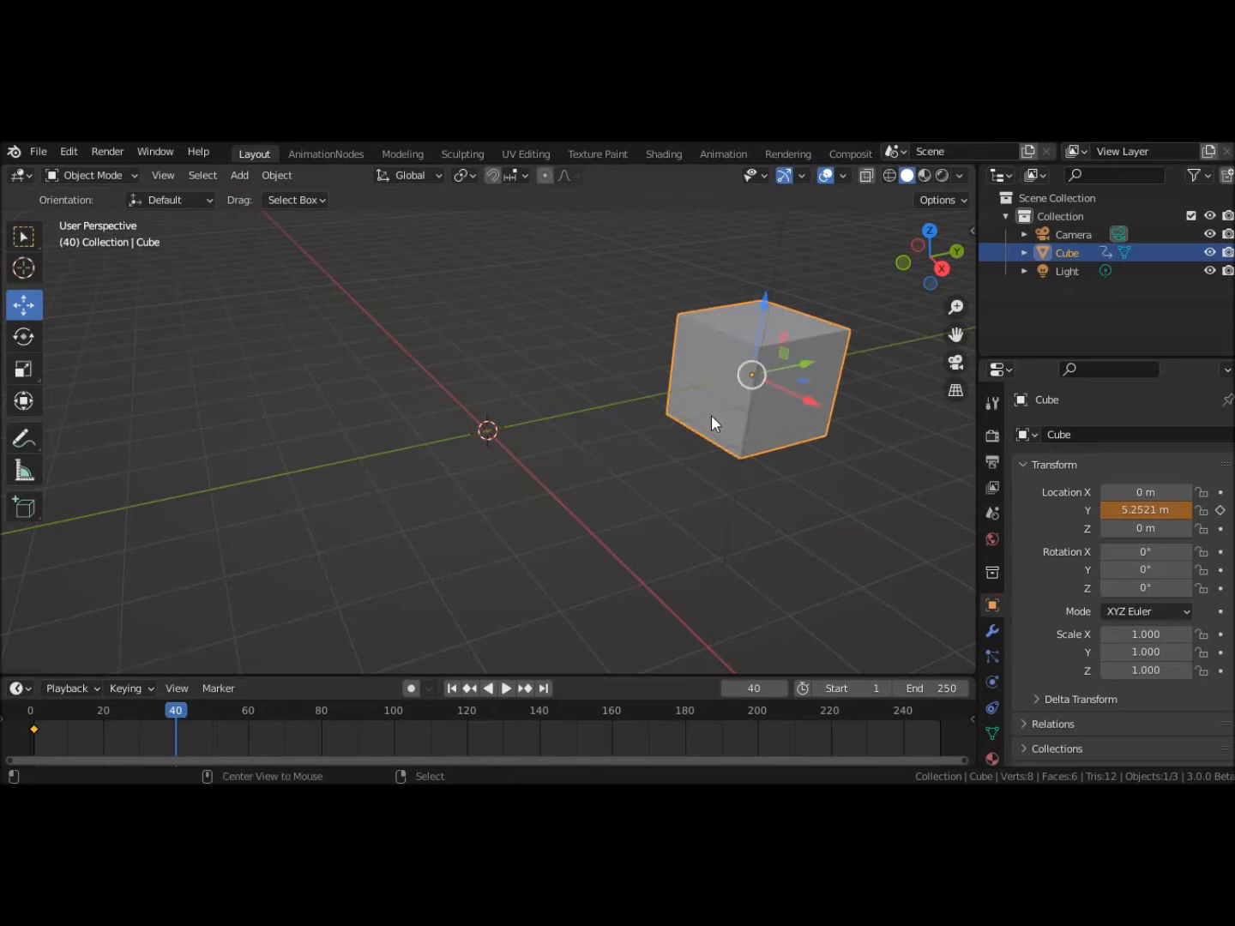
pyautogui.hotkey('alt', 'g')
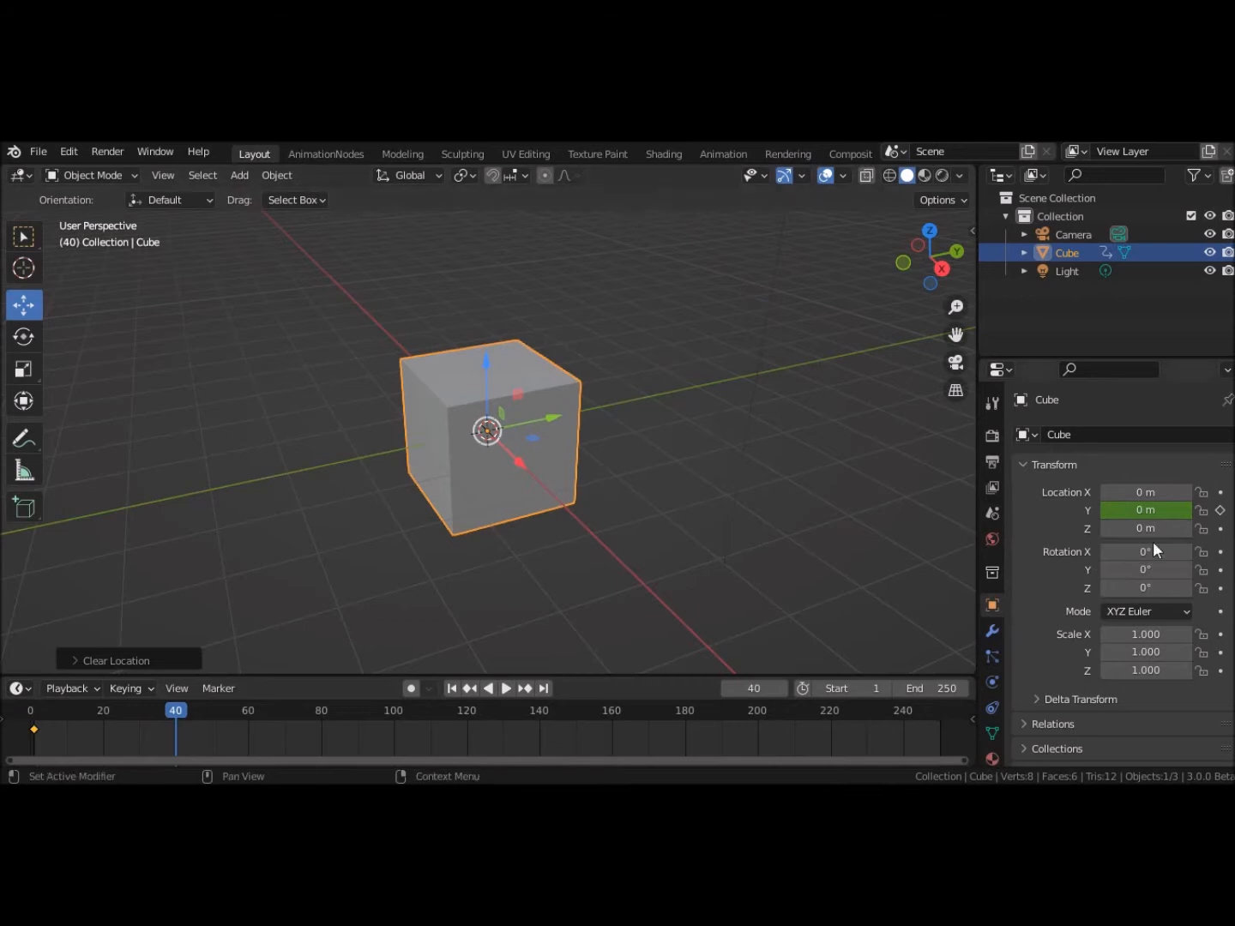
pyautogui.doubleClick(1141, 509)
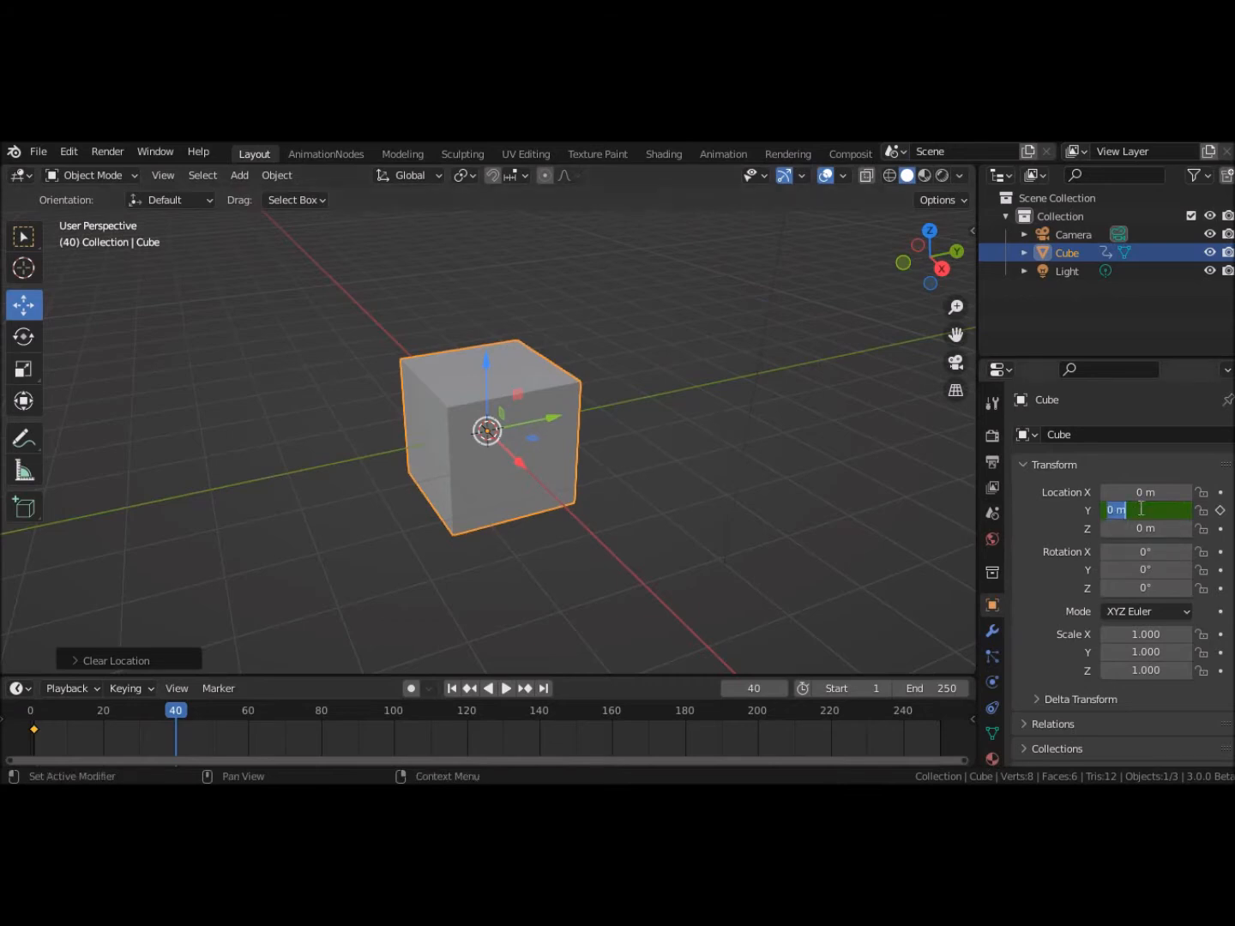
pyautogui.press('Return')
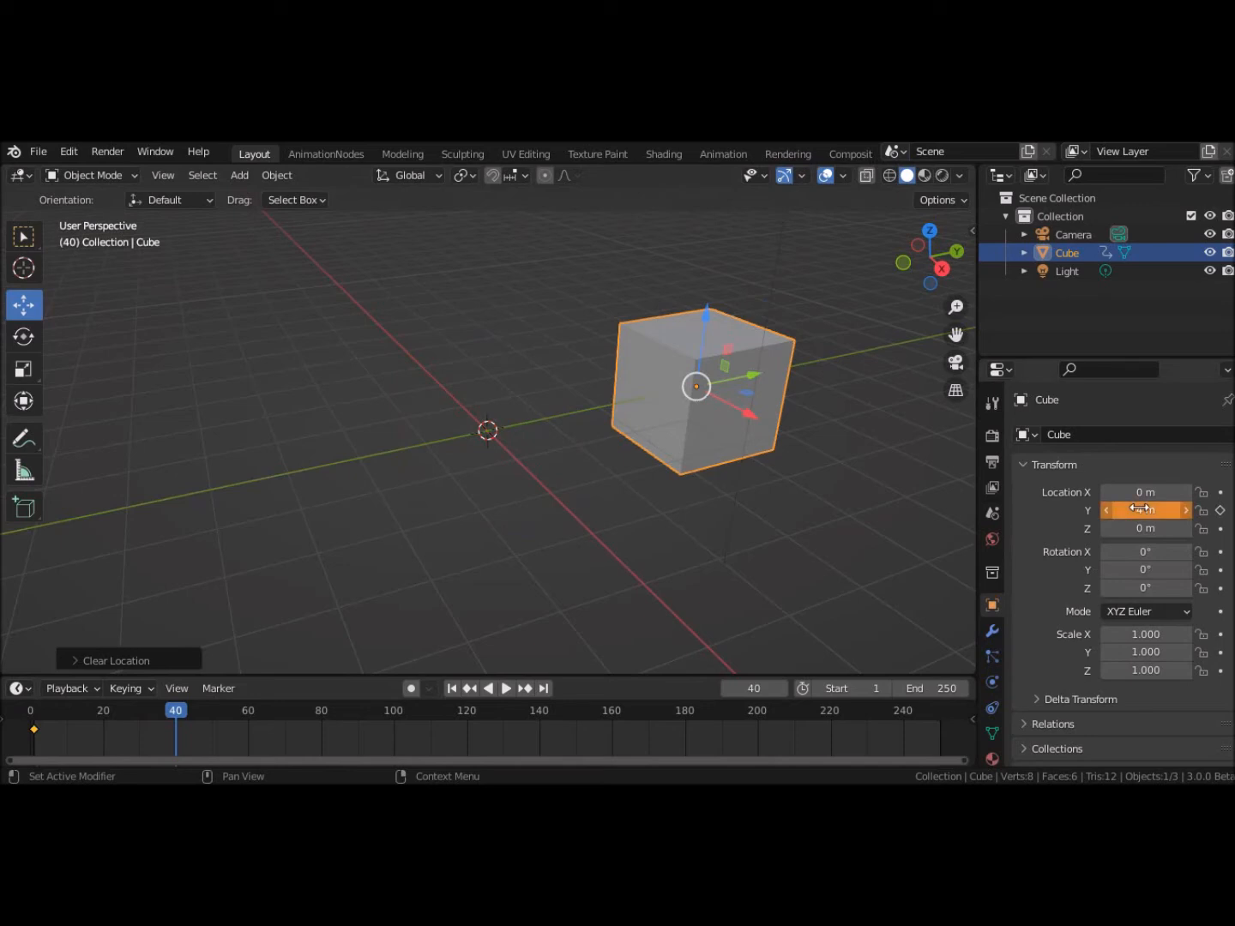
pyautogui.click(1220, 511)
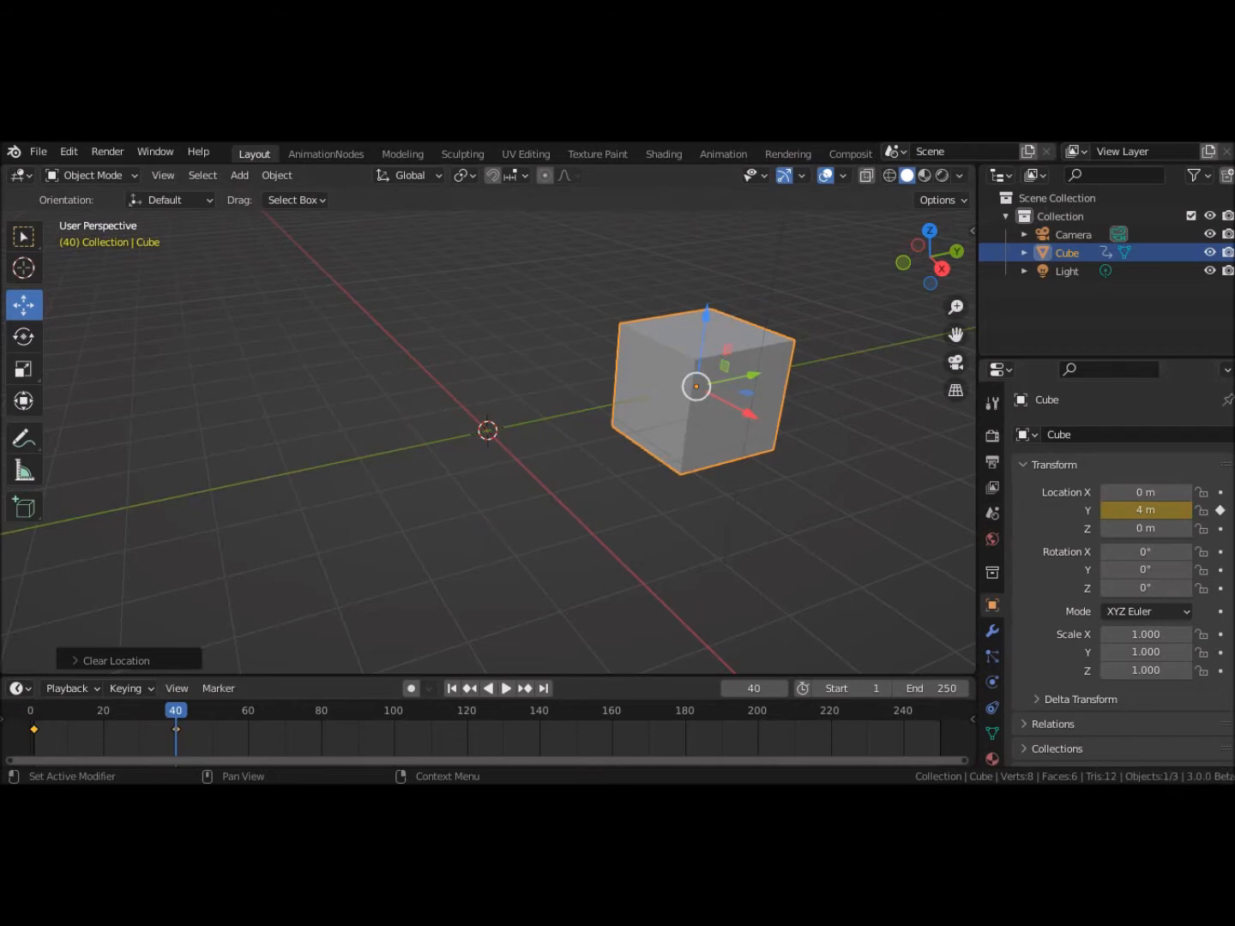
# Step: Play the Y movement from the first frame and stop it just past the frame 40 keyframe
pyautogui.click(450, 689)
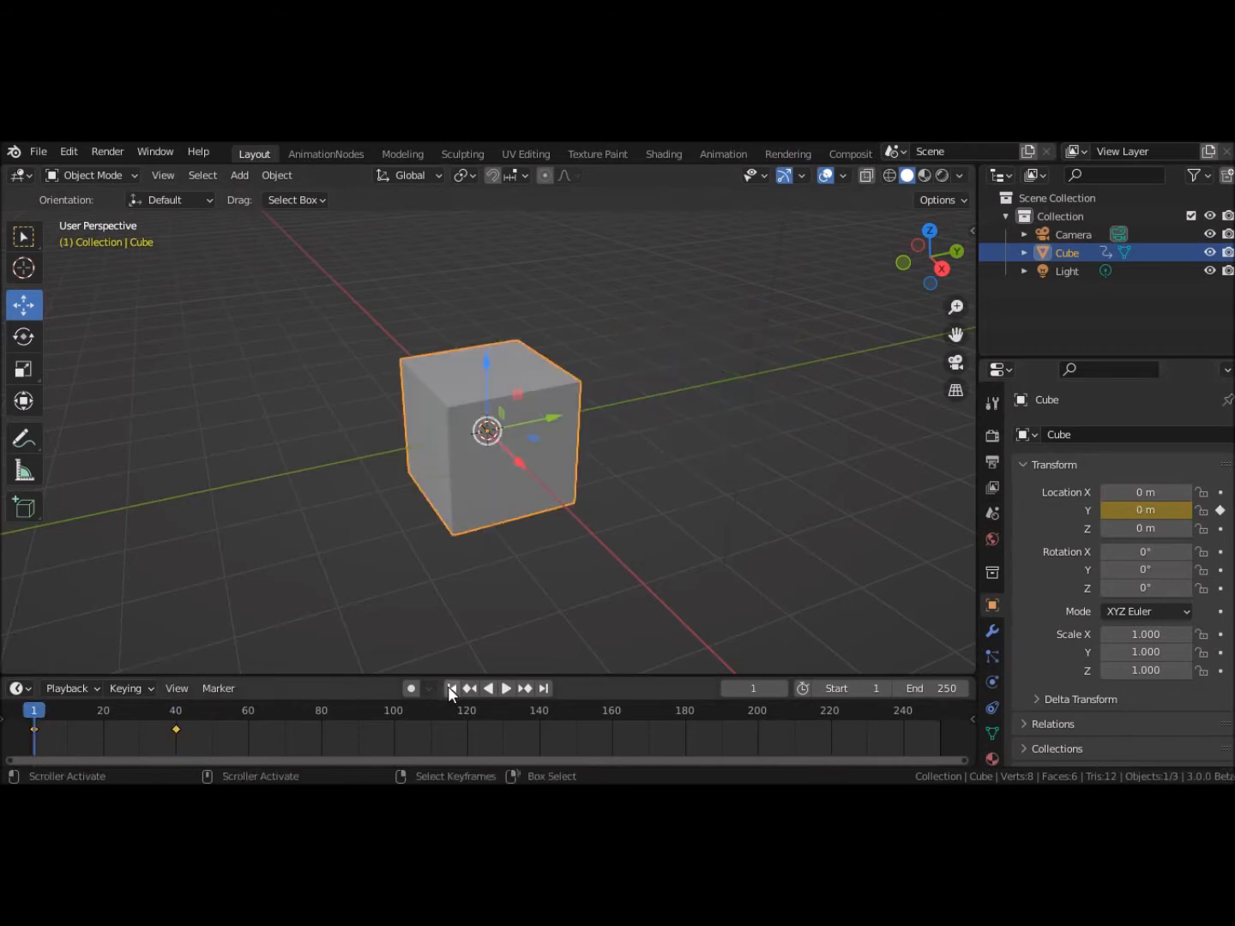
pyautogui.click(506, 689)
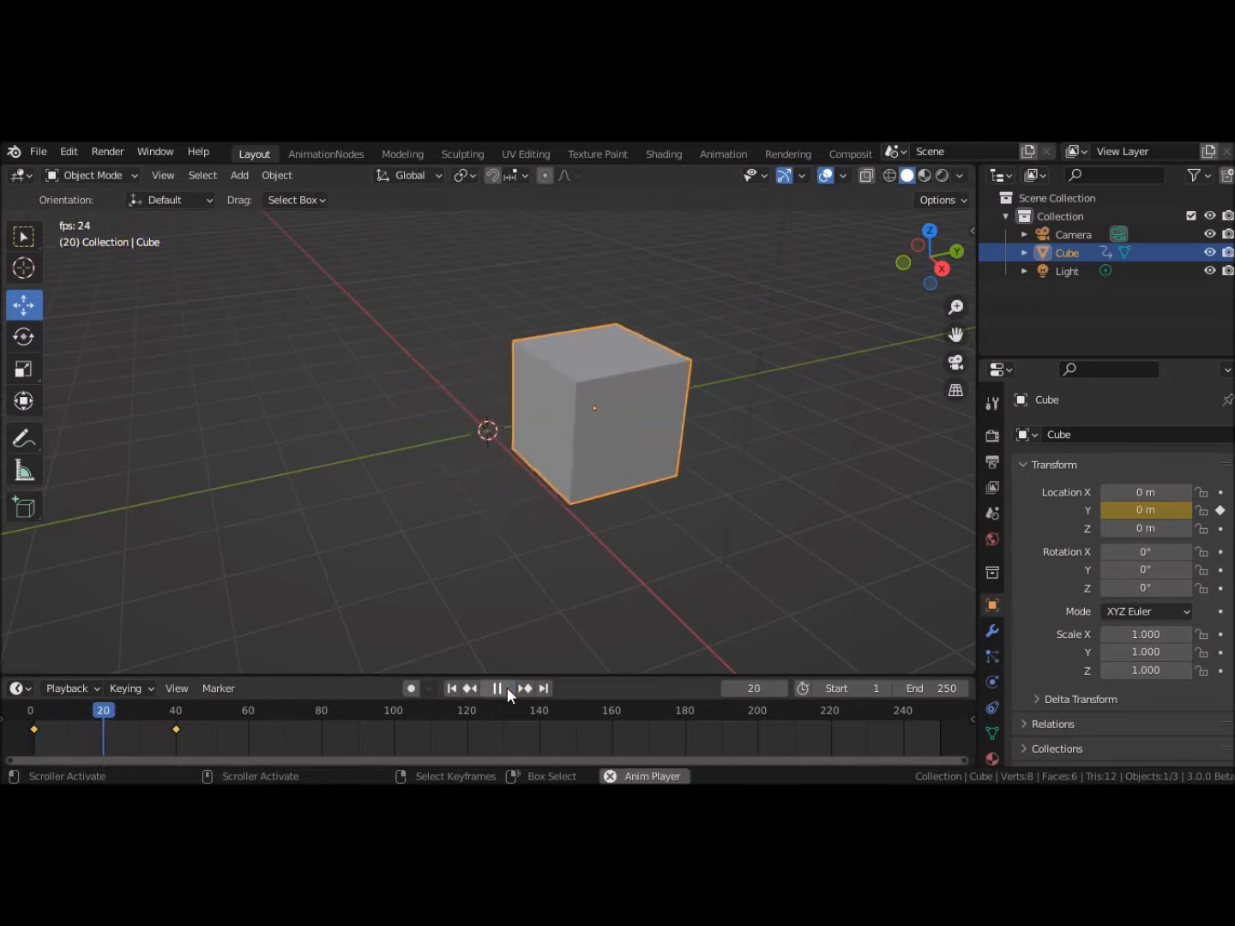
pyautogui.click(507, 688)
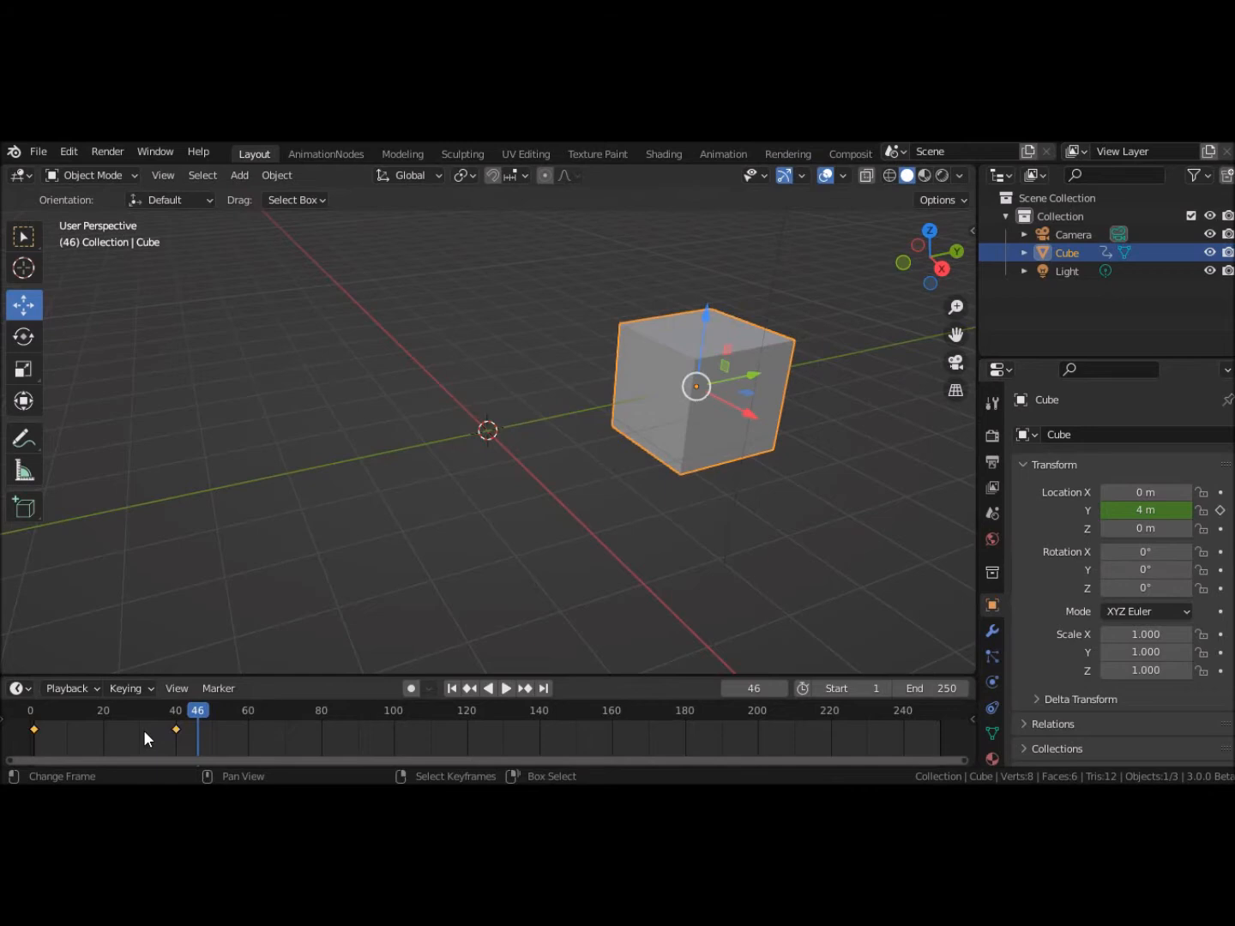
# Step: Start deleting the timeline keyframes and back out of the deletion
pyautogui.press('x')
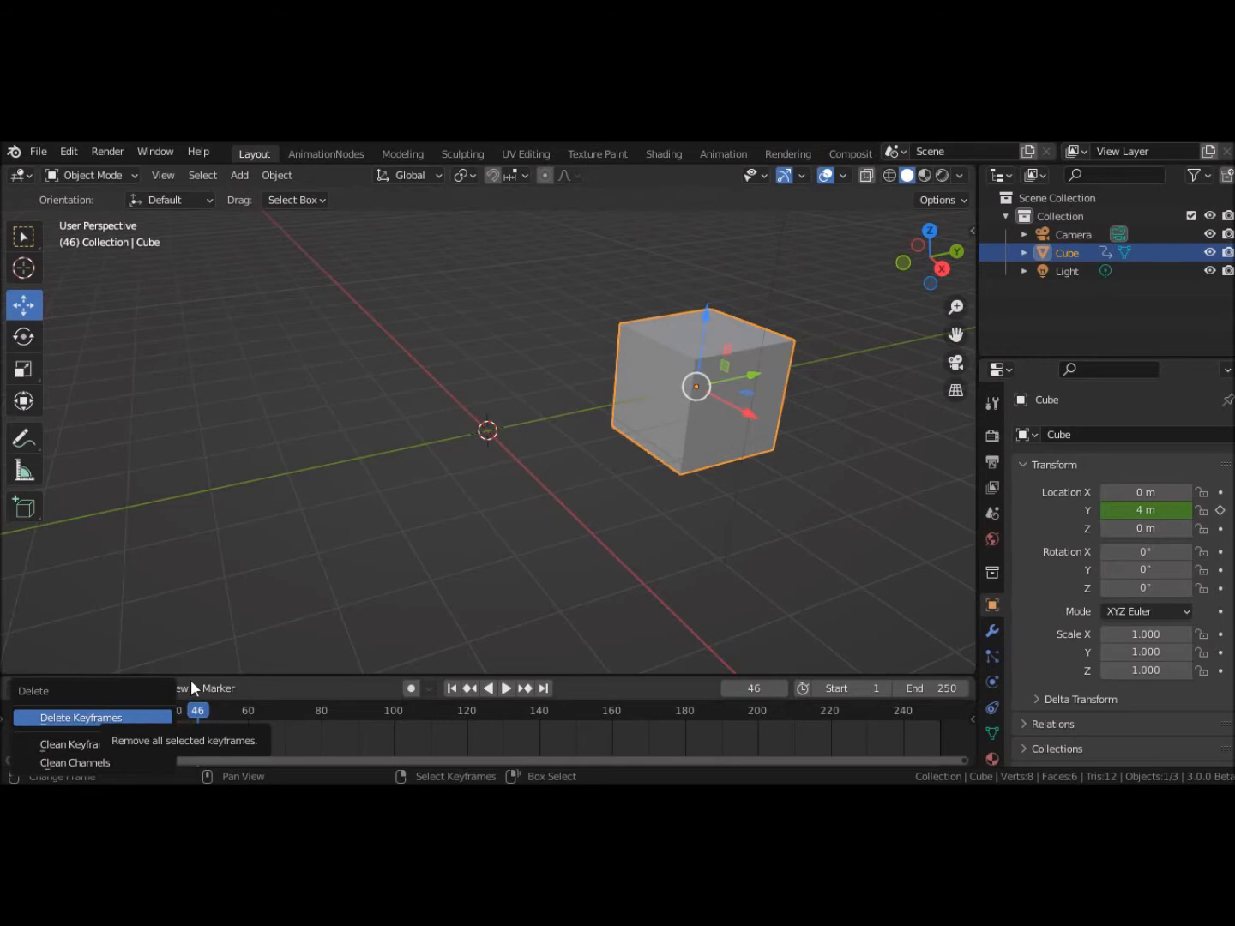
pyautogui.click(353, 601)
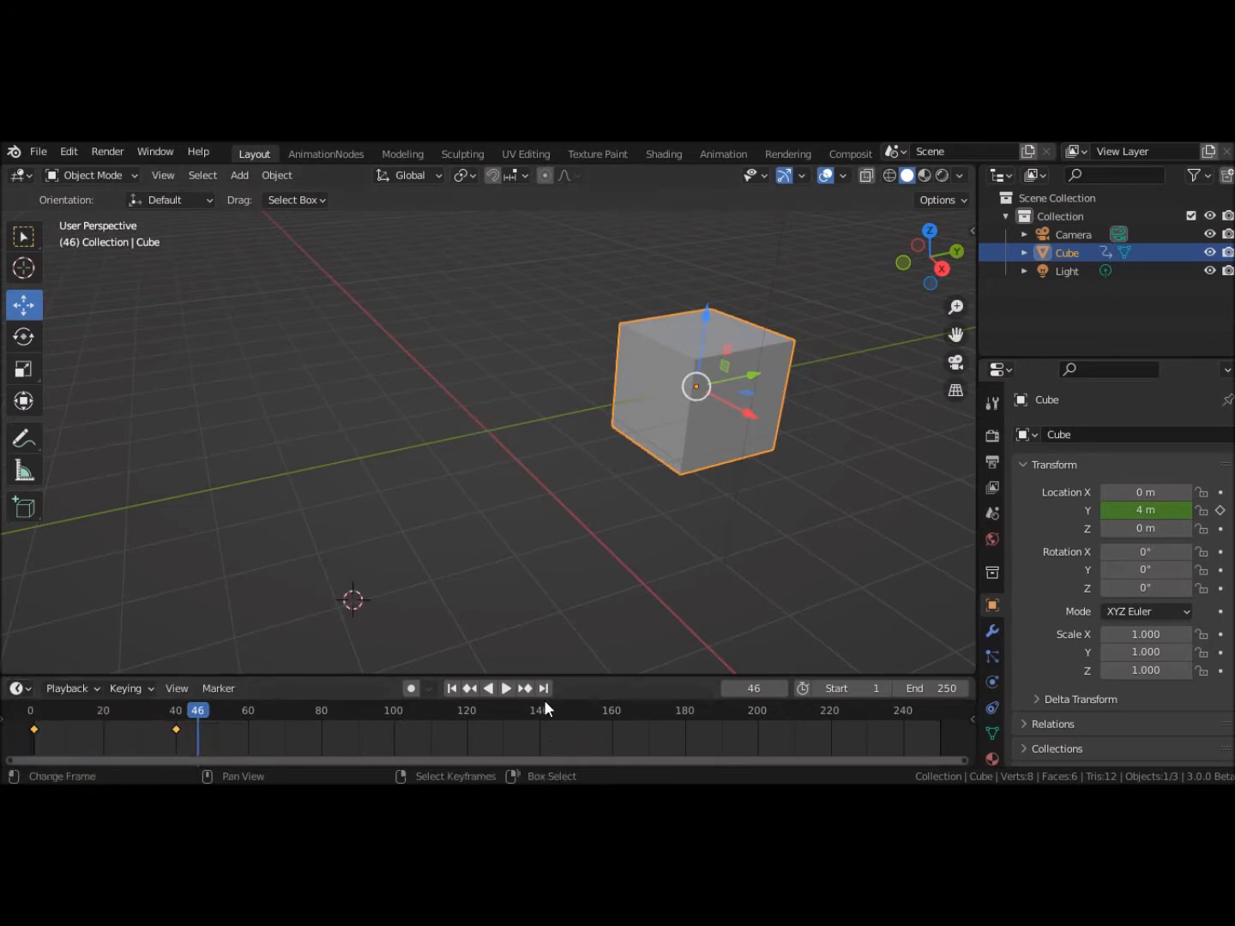
# Step: Replay the cube's Y movement from the first frame and stop the playback
pyautogui.click(453, 692)
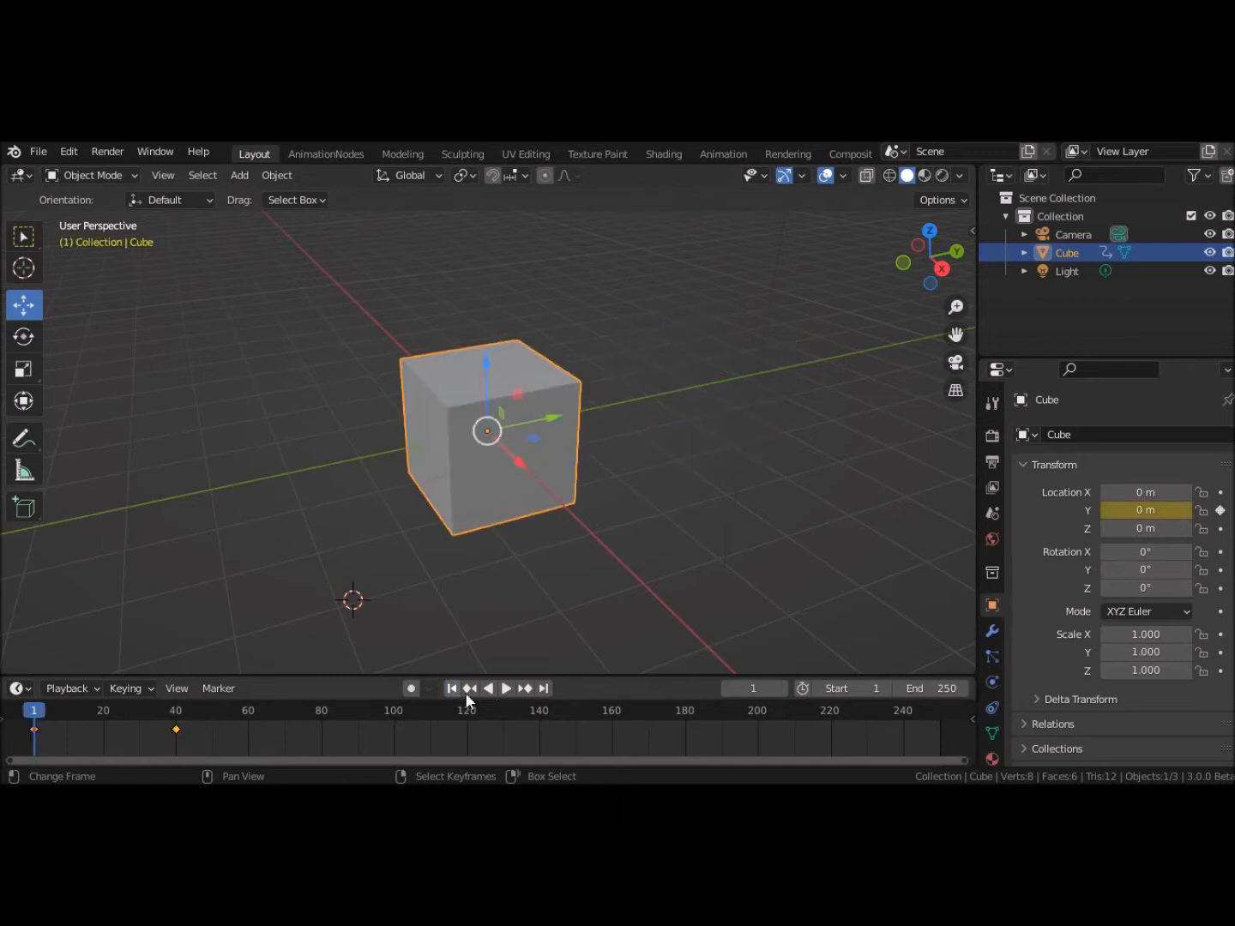
pyautogui.click(510, 687)
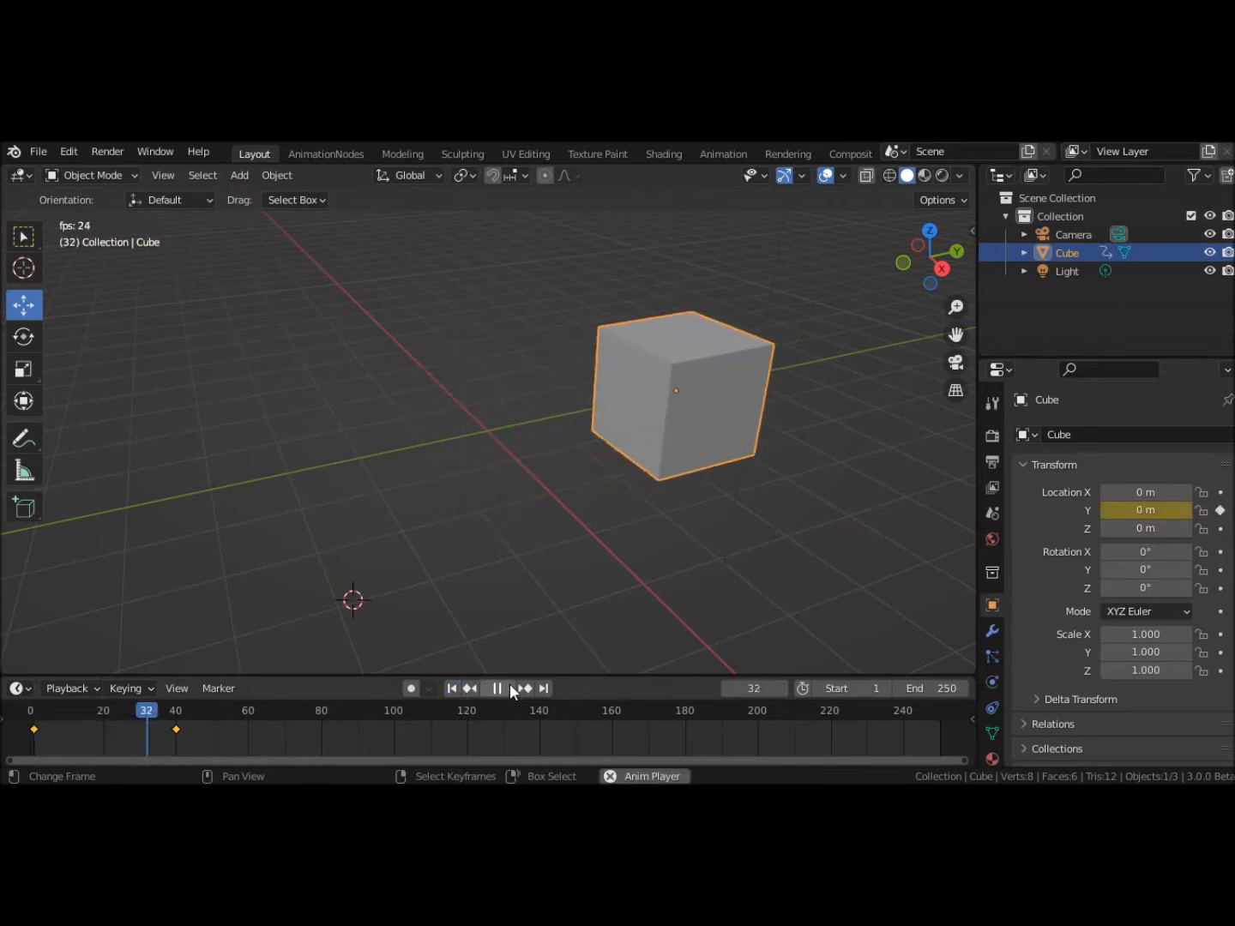
pyautogui.click(509, 688)
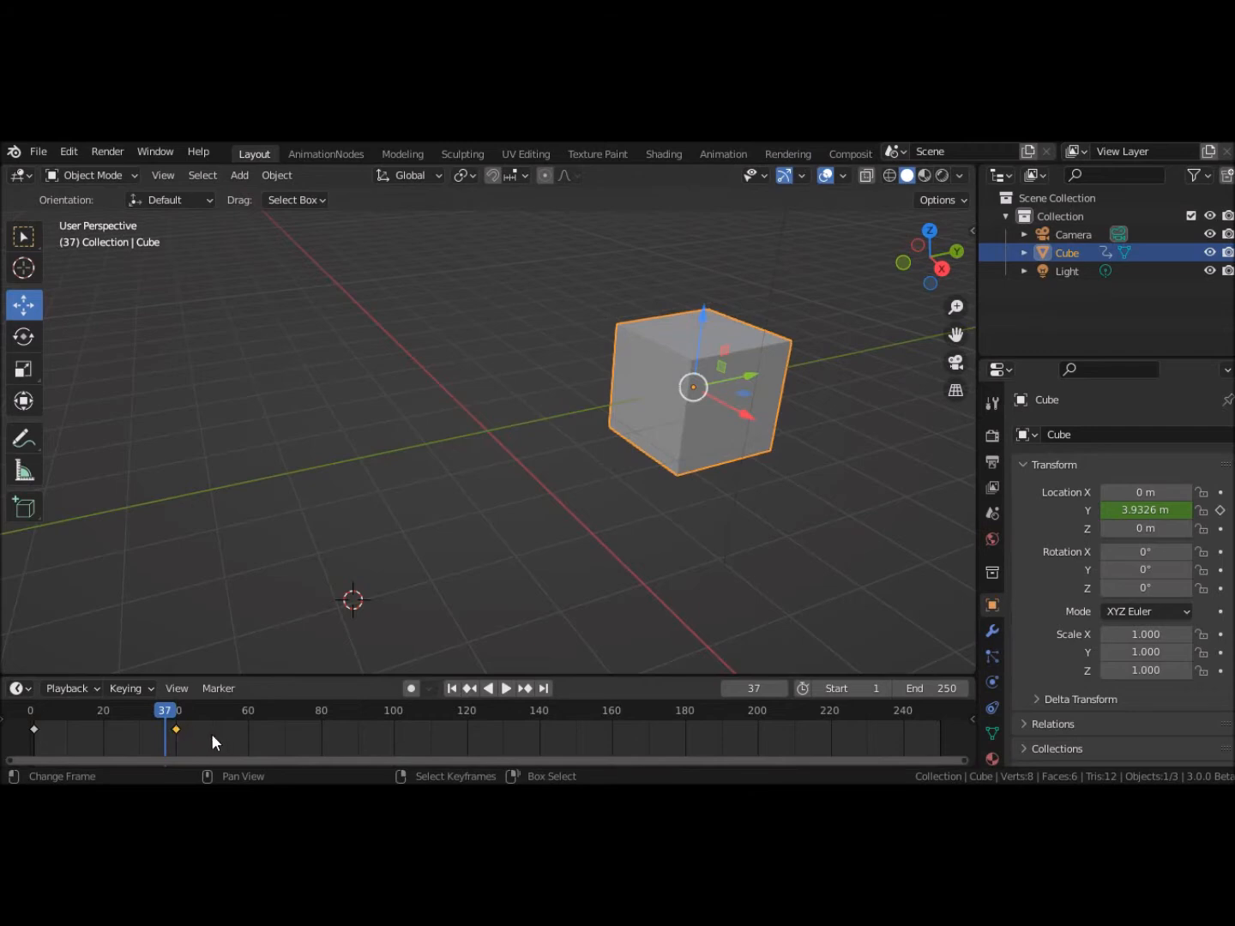
# Step: Move the frame 40 keyframe to frame 100 in the timeline and return to frame 1
pyautogui.press('g')
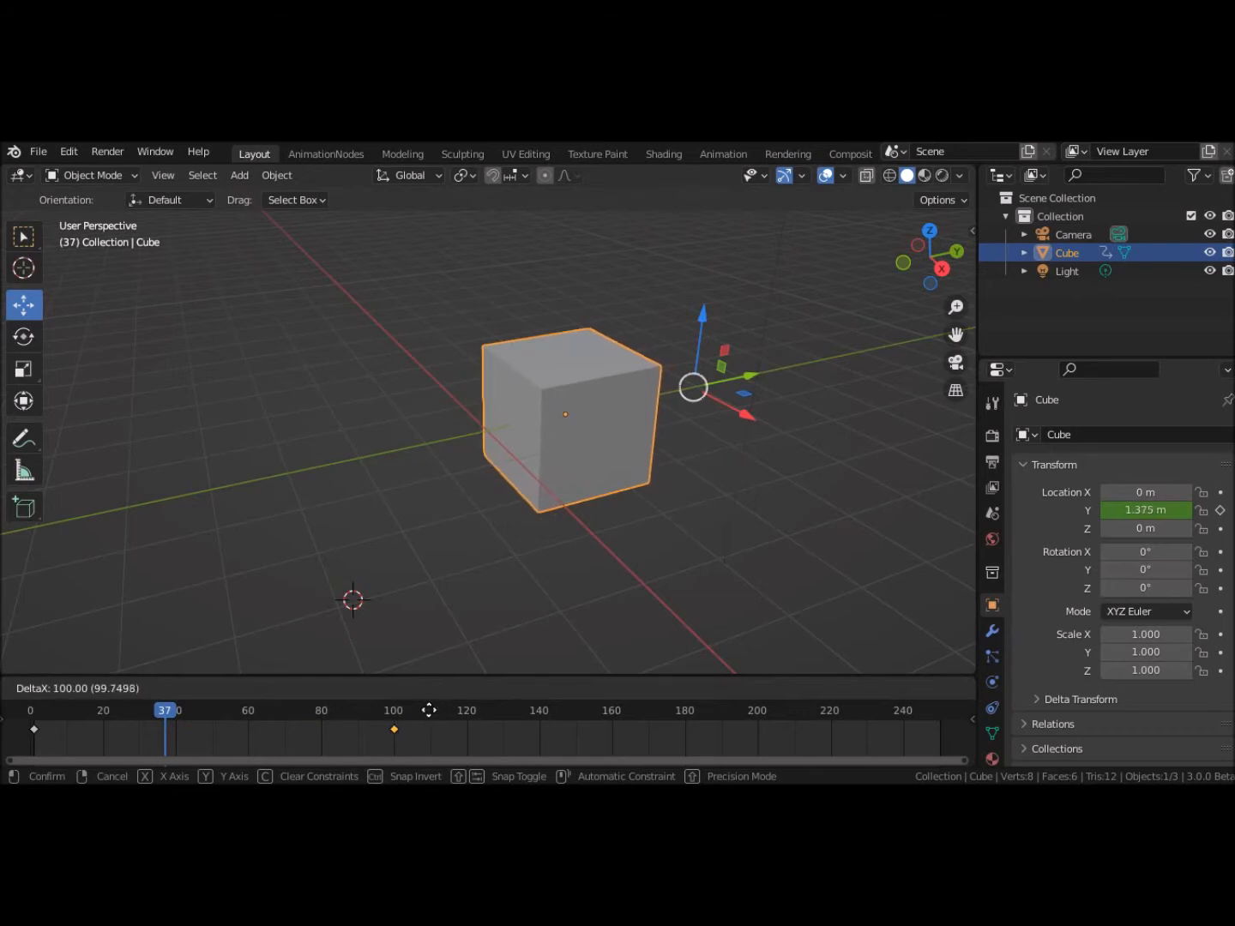
pyautogui.click(429, 709)
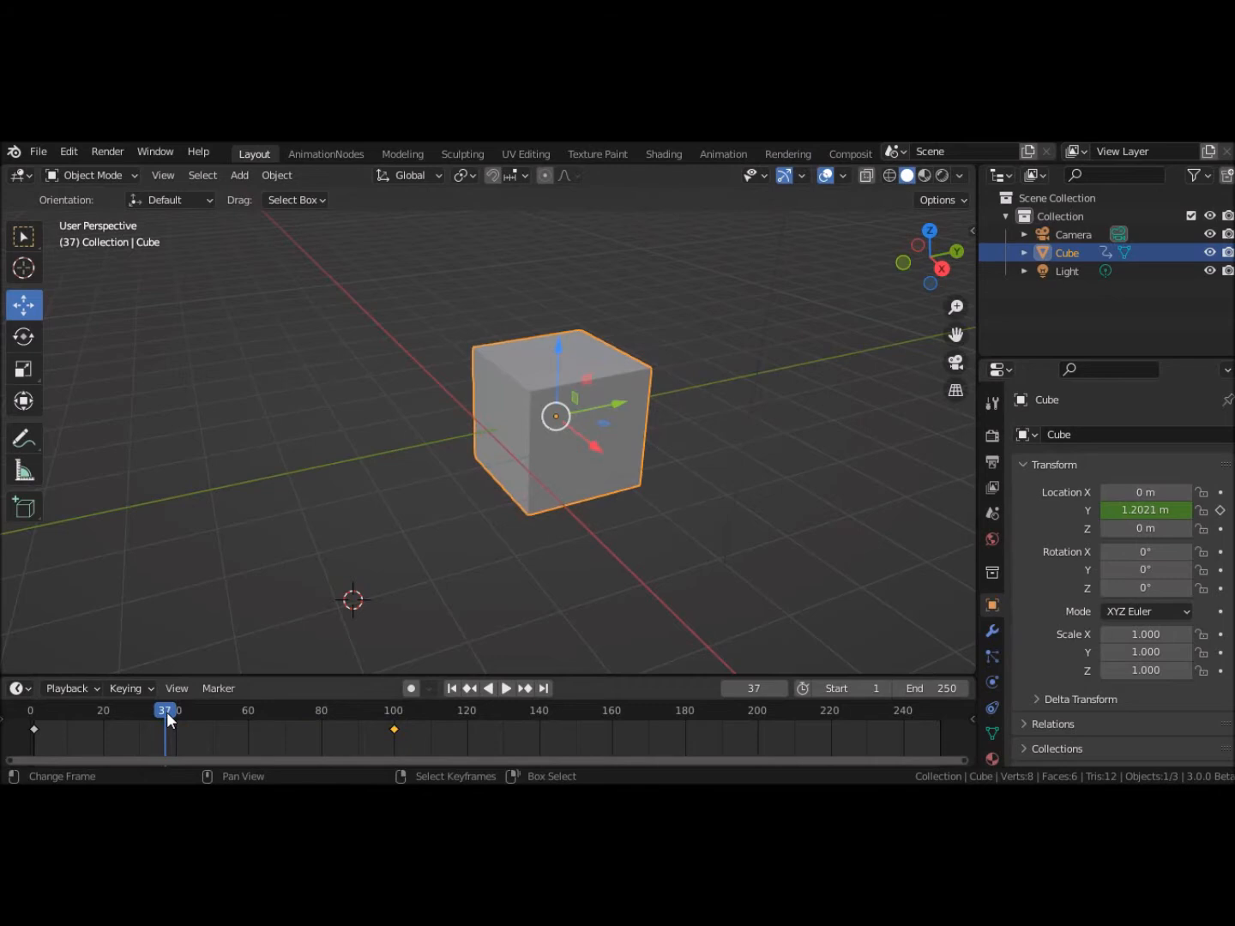
pyautogui.click(452, 690)
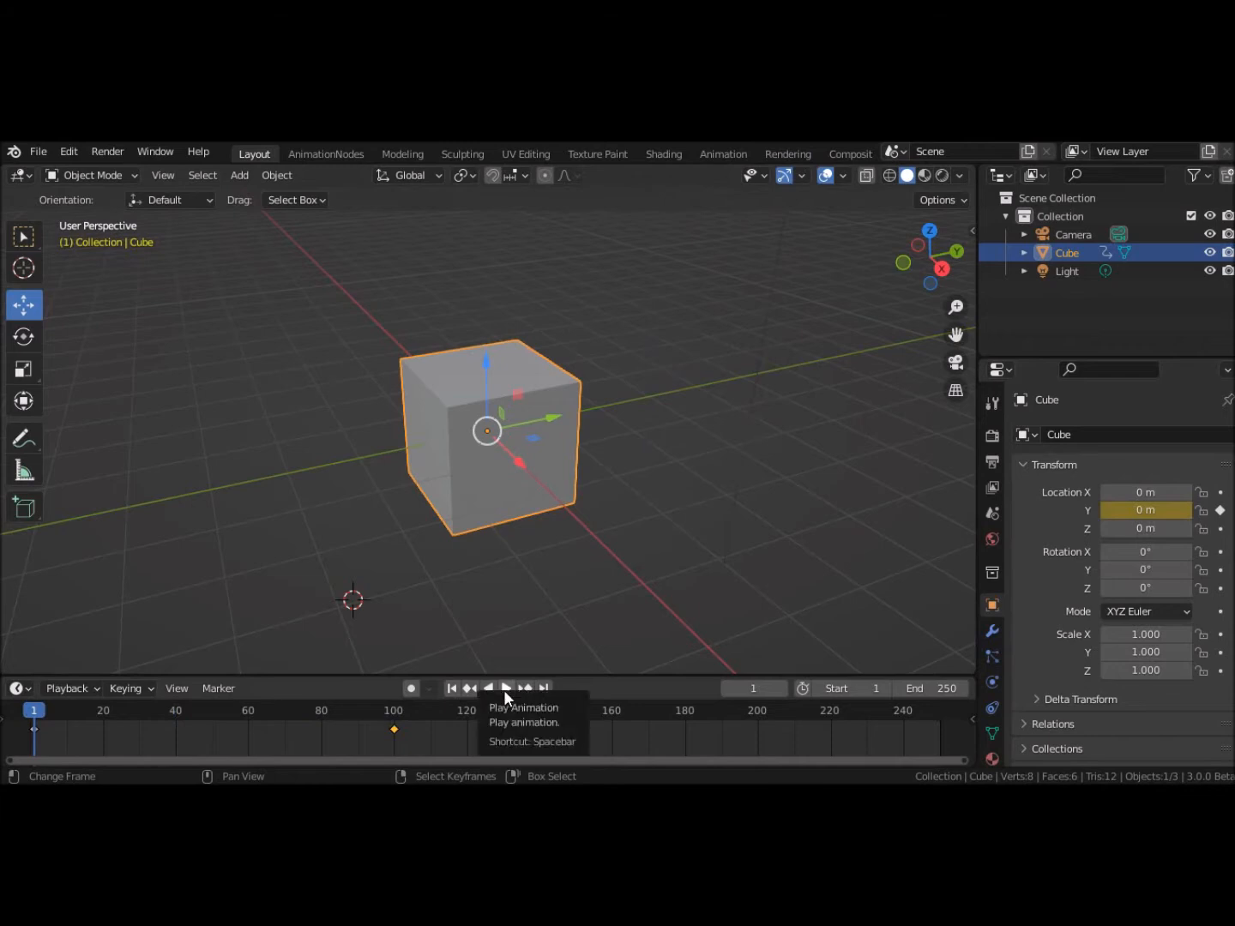
# Step: Play the cube's Y movement from frame 1 and stop it just past the frame 100 keyframe
pyautogui.click(505, 690)
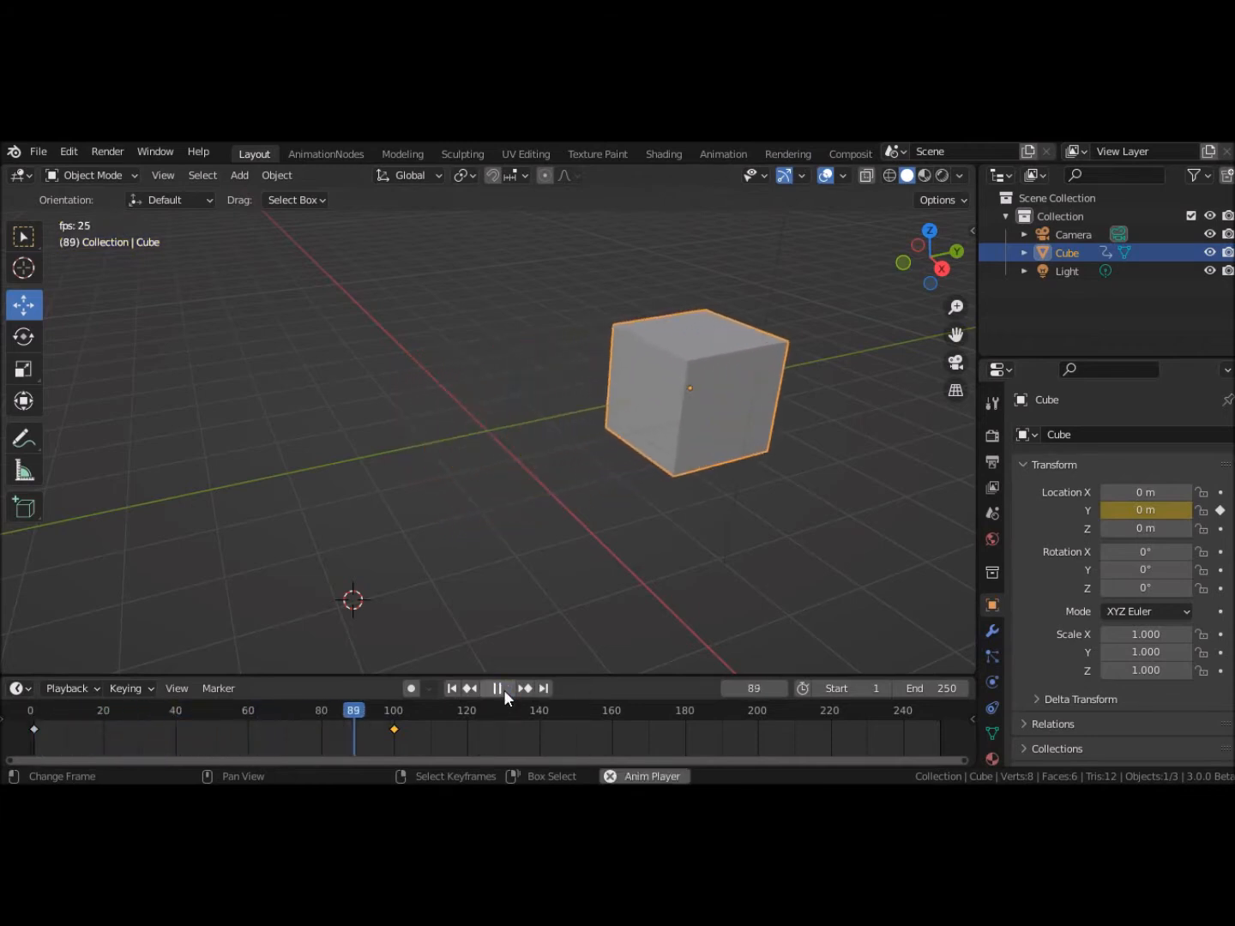
pyautogui.click(504, 690)
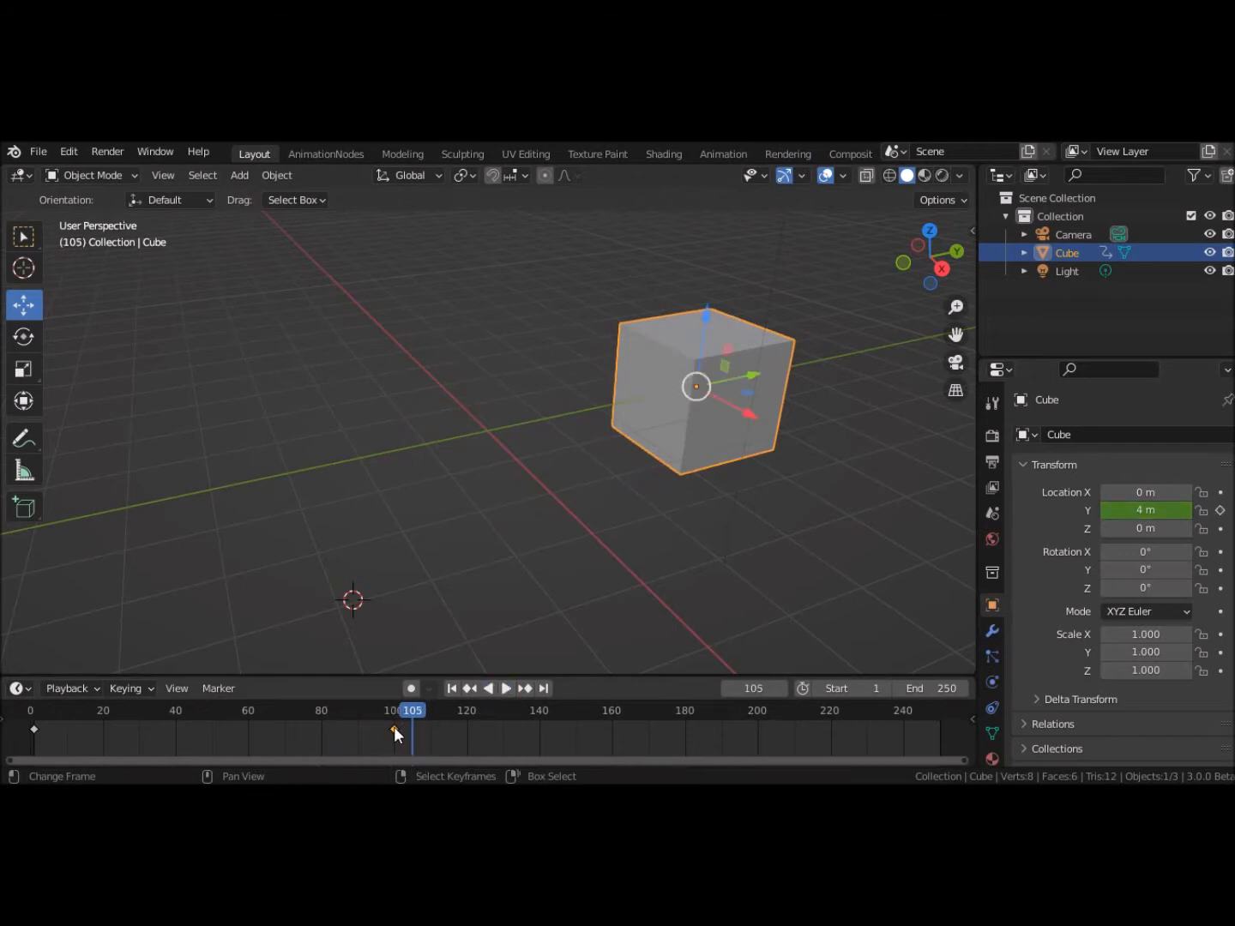
# Step: Move the frame 100 keyframe to frame 10 and play the shortened movement from the start of the timeline
pyautogui.press('g')
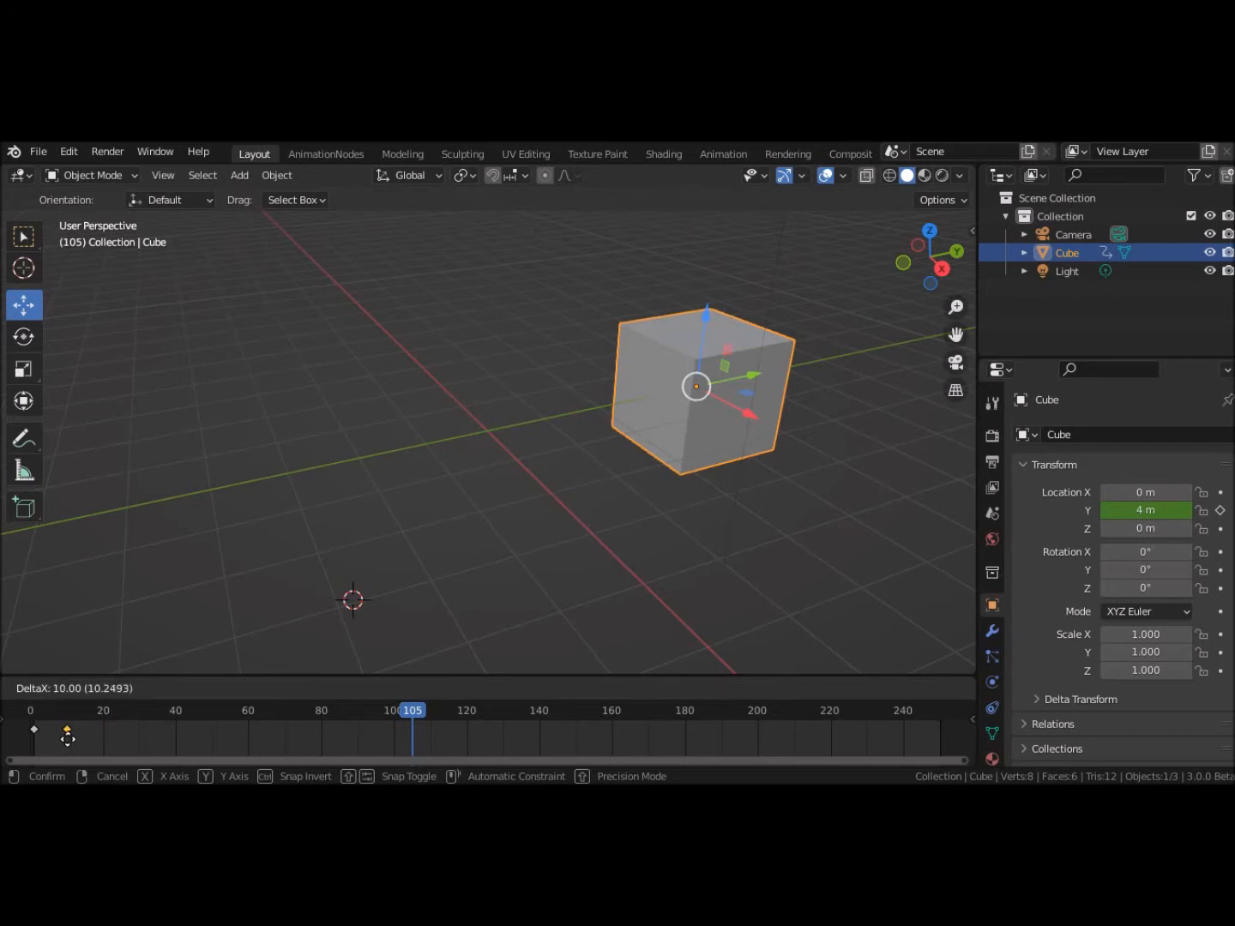
pyautogui.click(67, 738)
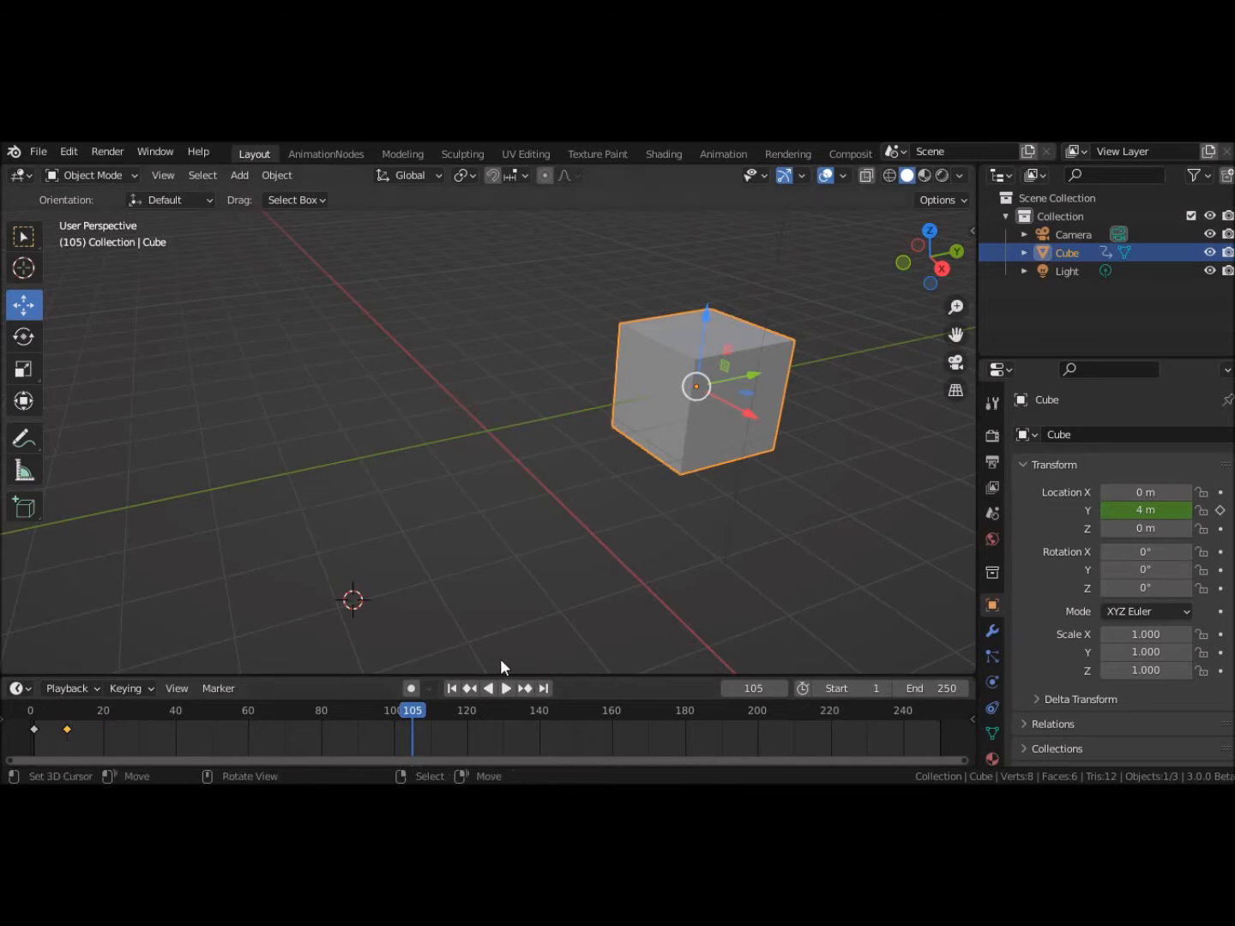
pyautogui.moveTo(410, 711); pyautogui.dragTo(26, 695)
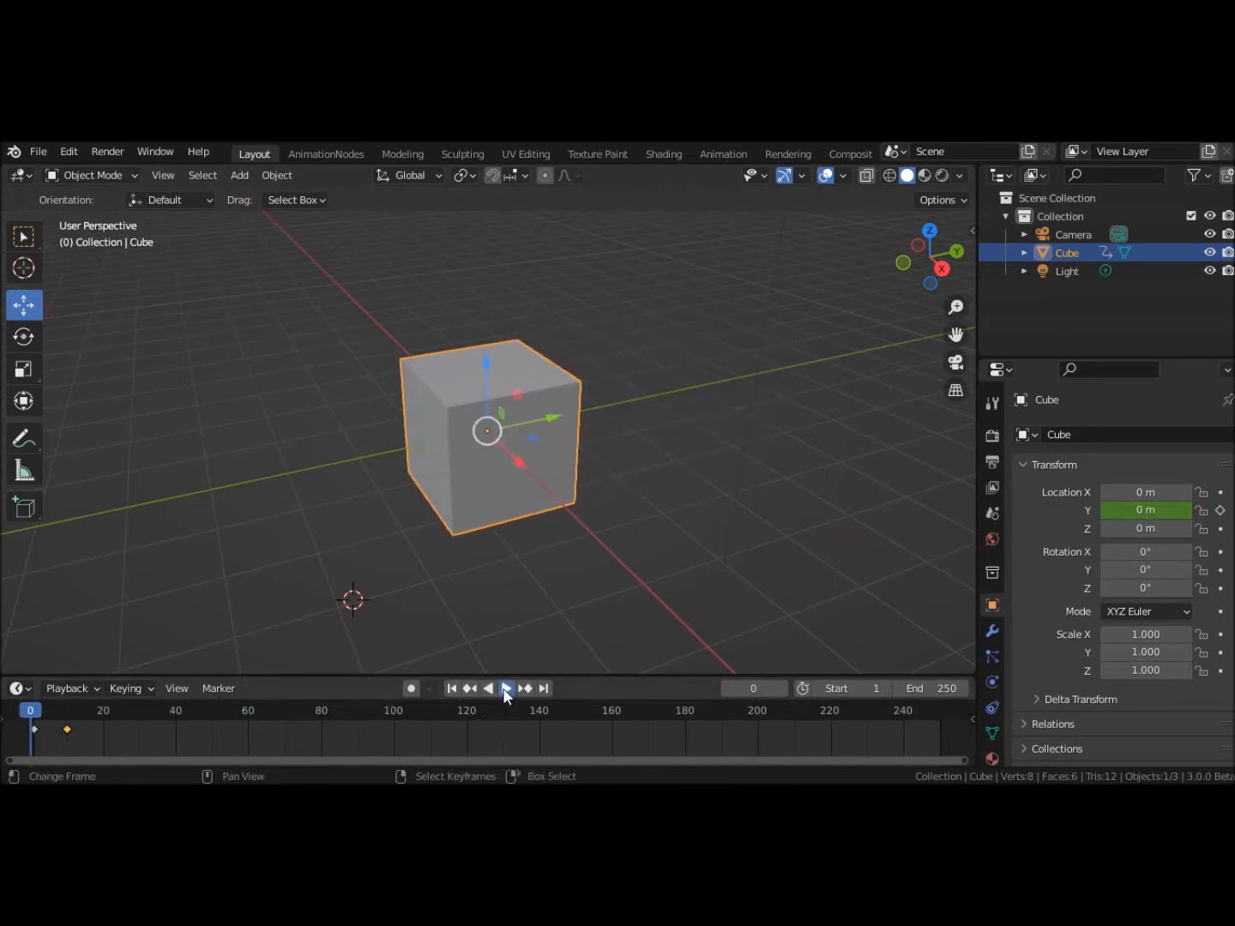
pyautogui.click(506, 690)
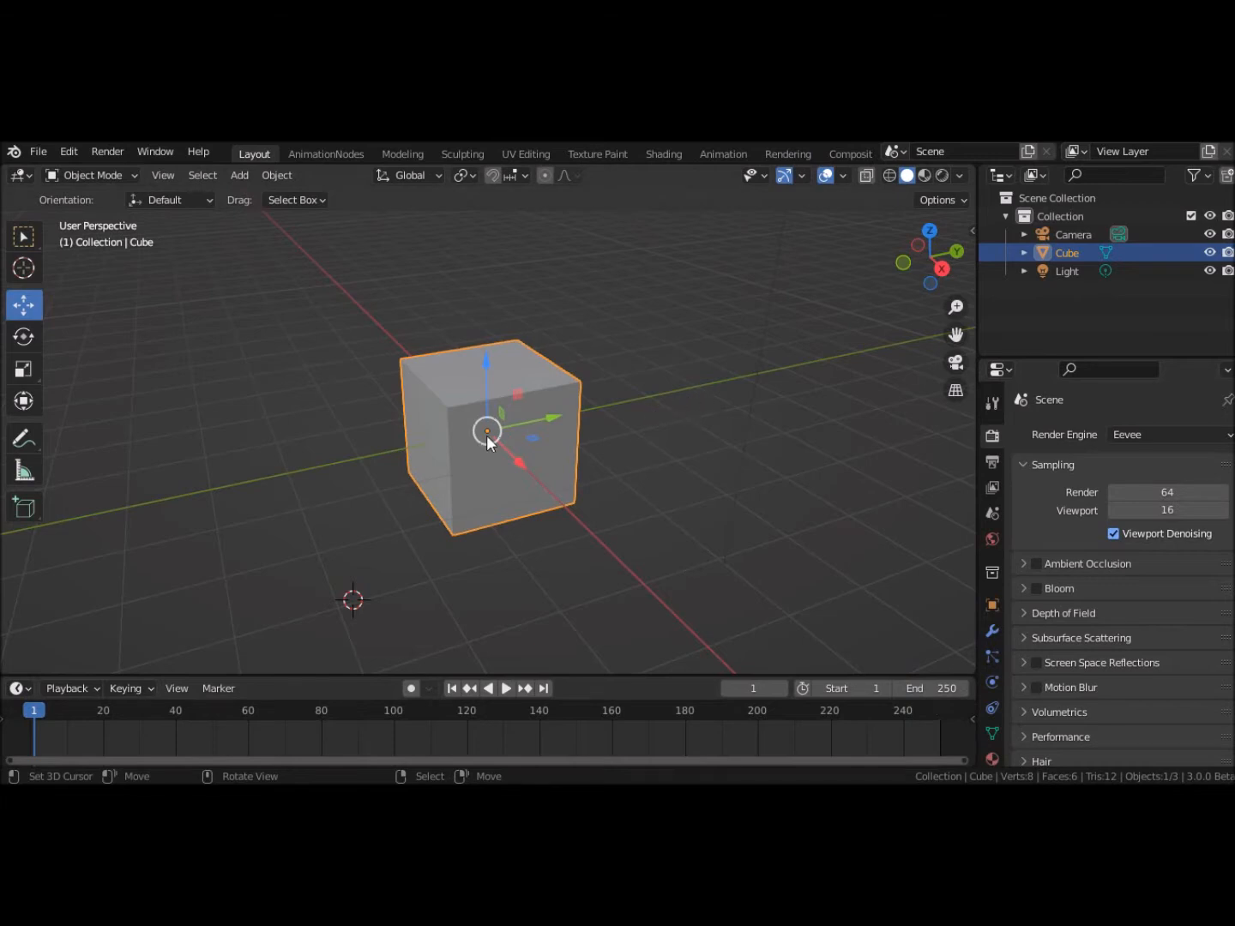
# Step: Display the viewport in Material Preview shading and create a new material on the cube
pyautogui.click(925, 175)
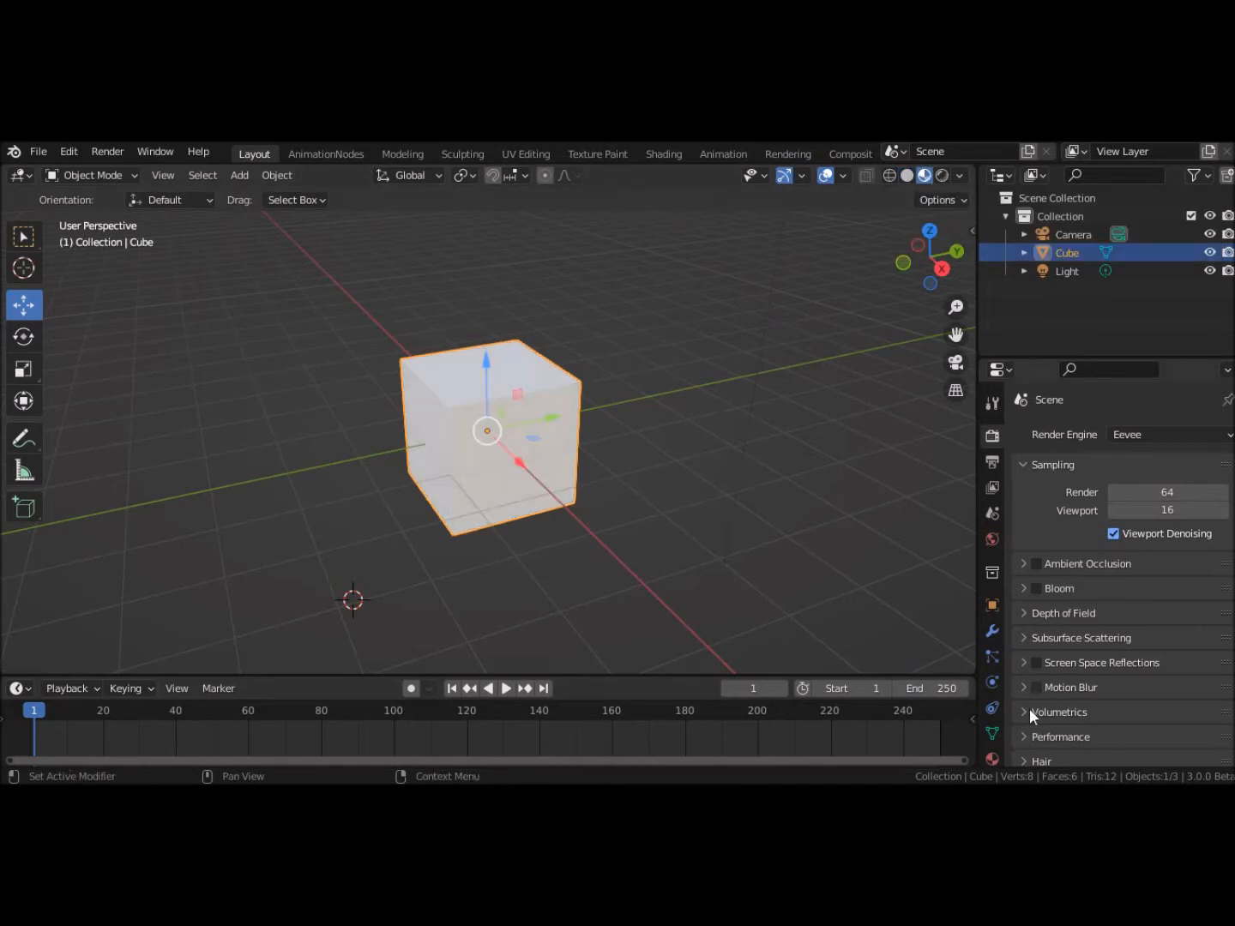
pyautogui.scroll(-2, 991, 755)
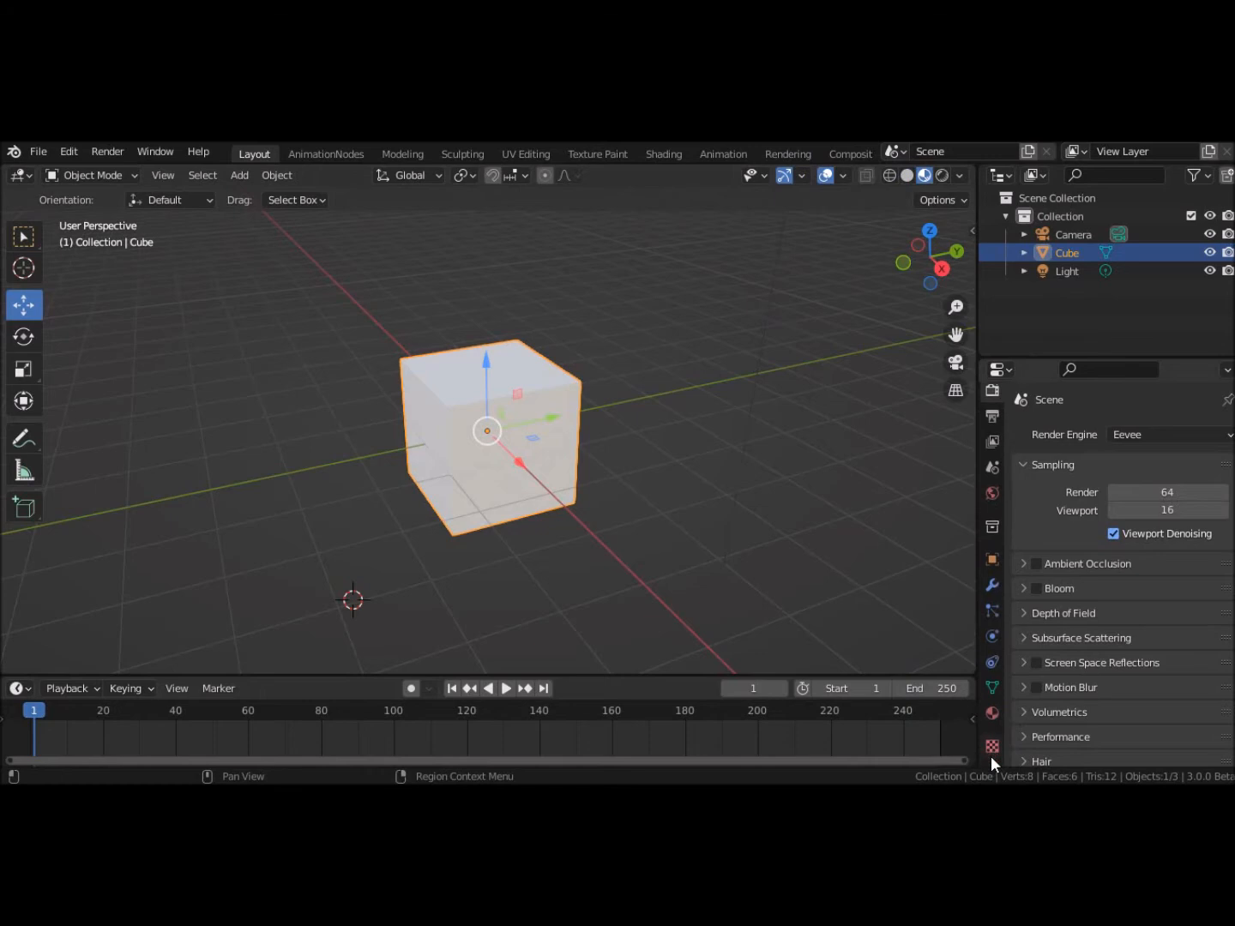
pyautogui.click(992, 714)
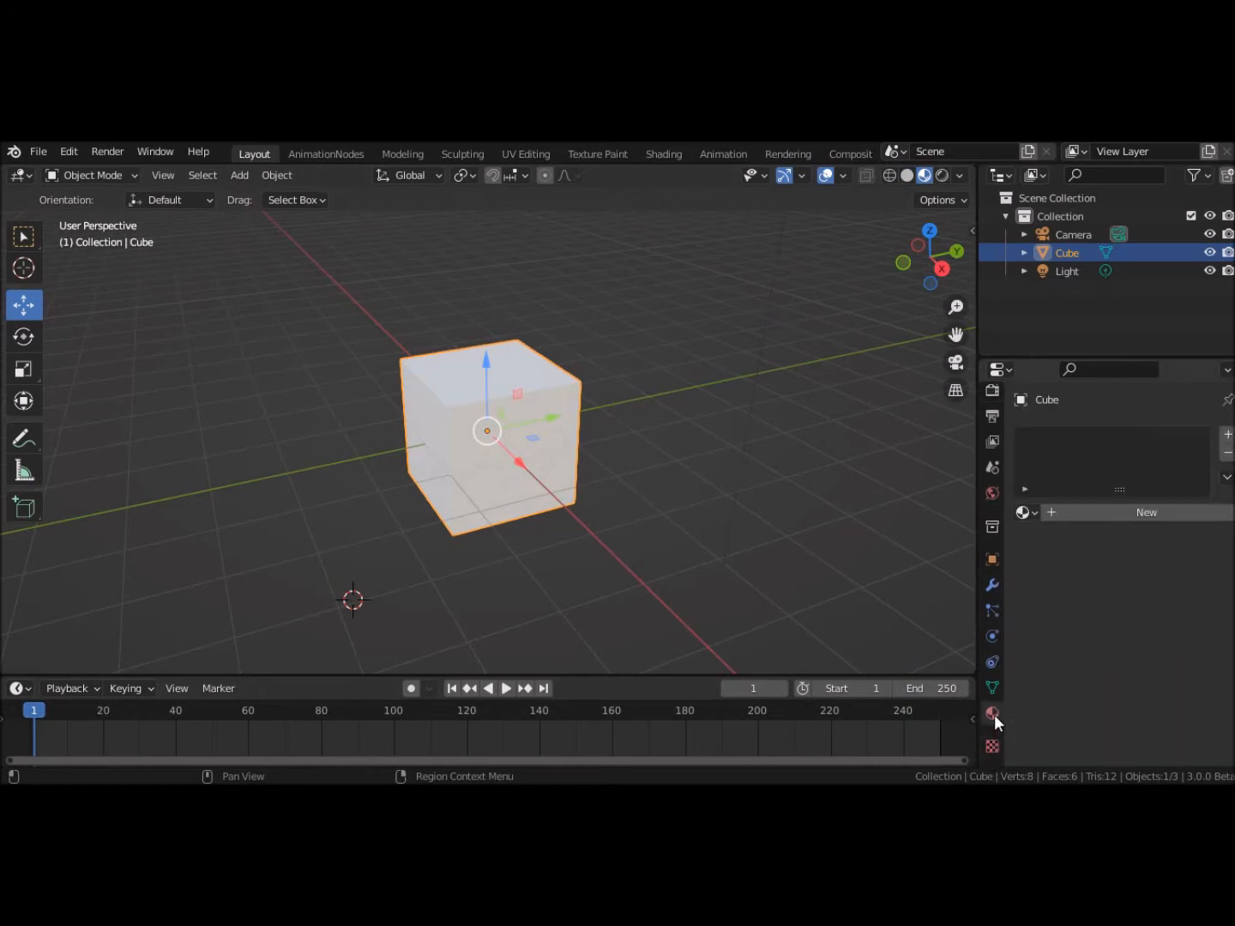
pyautogui.click(1117, 511)
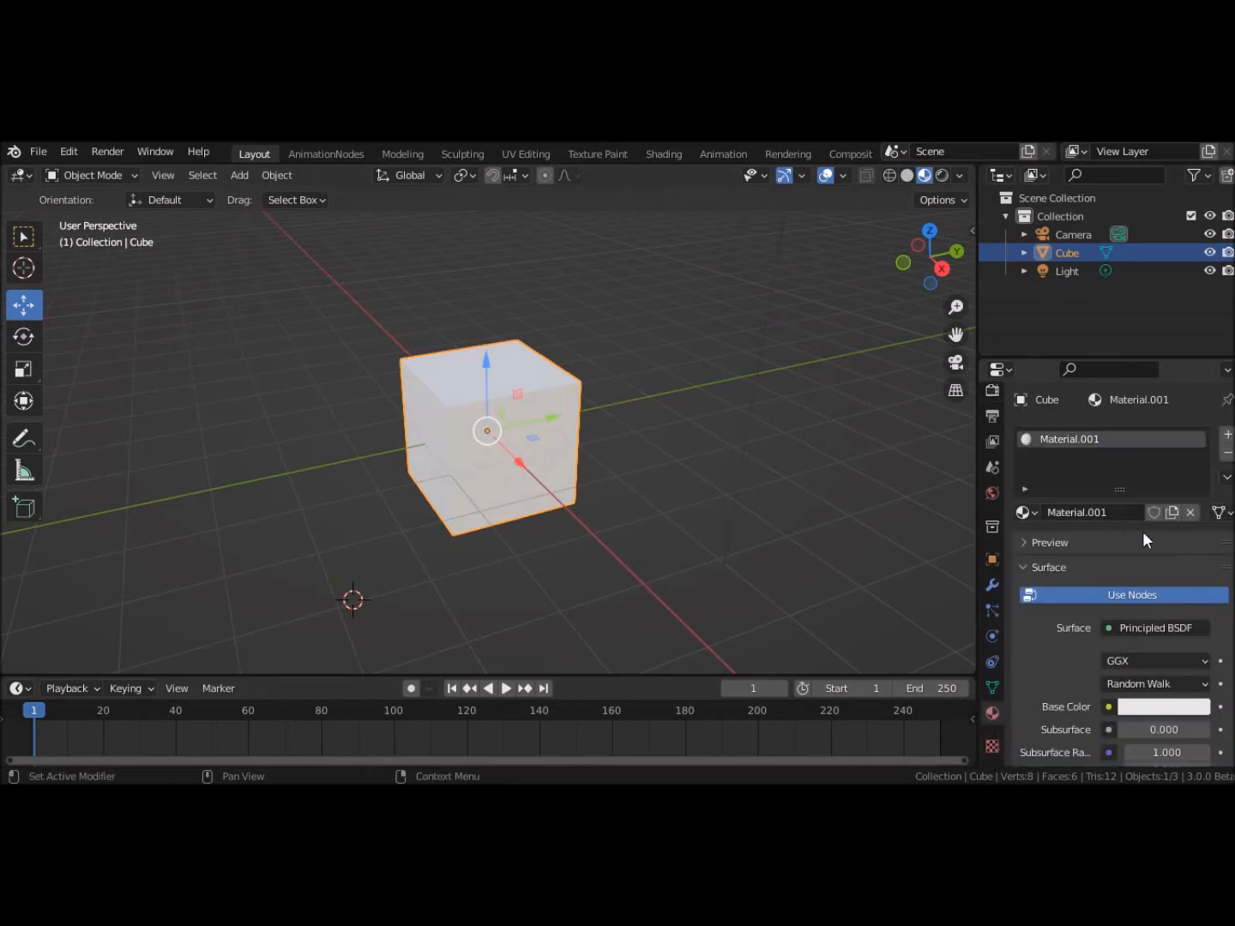
# Step: Set the cube material's Base Color to red and keyframe it at frame 1
pyautogui.click(1181, 712)
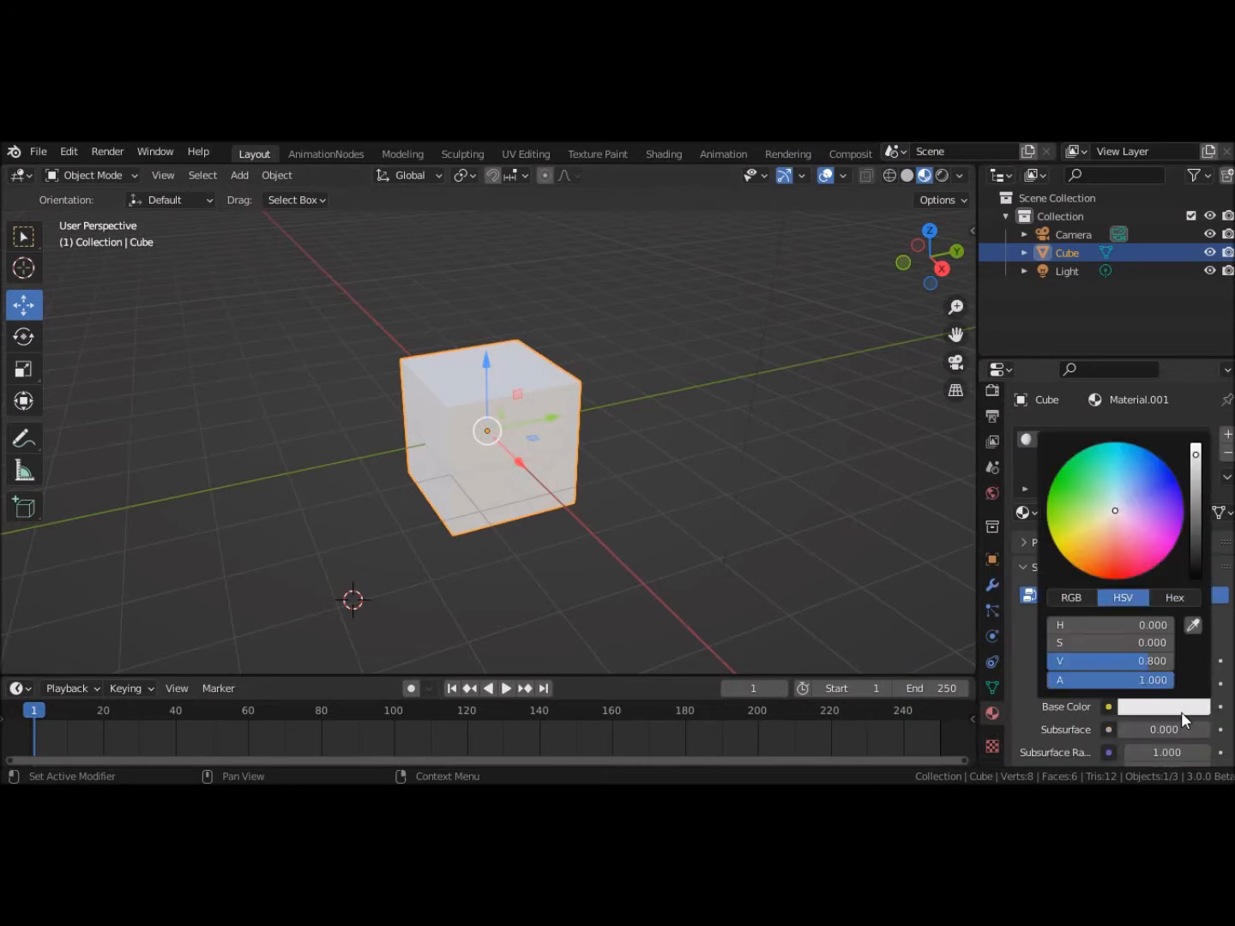
pyautogui.click(1119, 575)
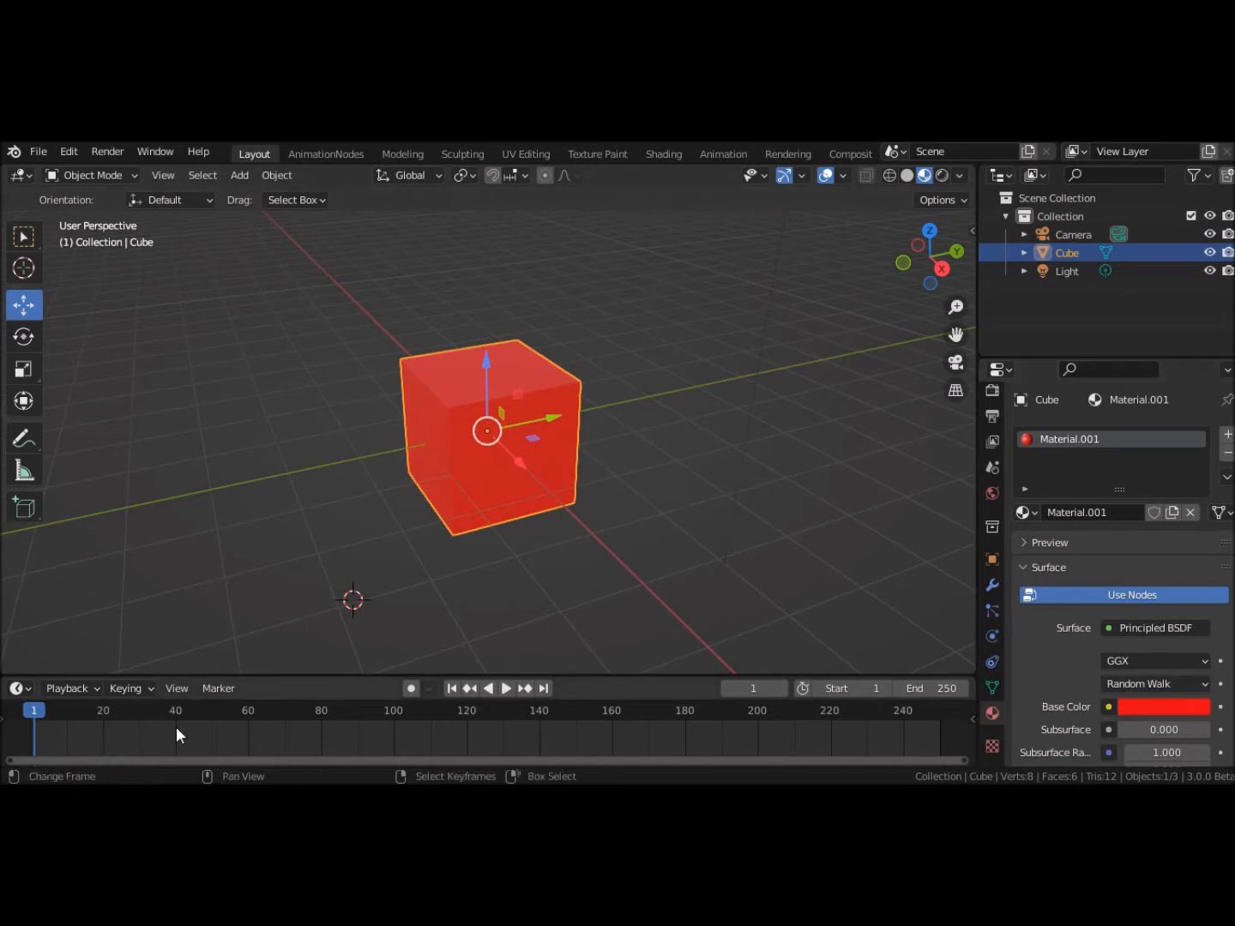
pyautogui.click(1220, 707)
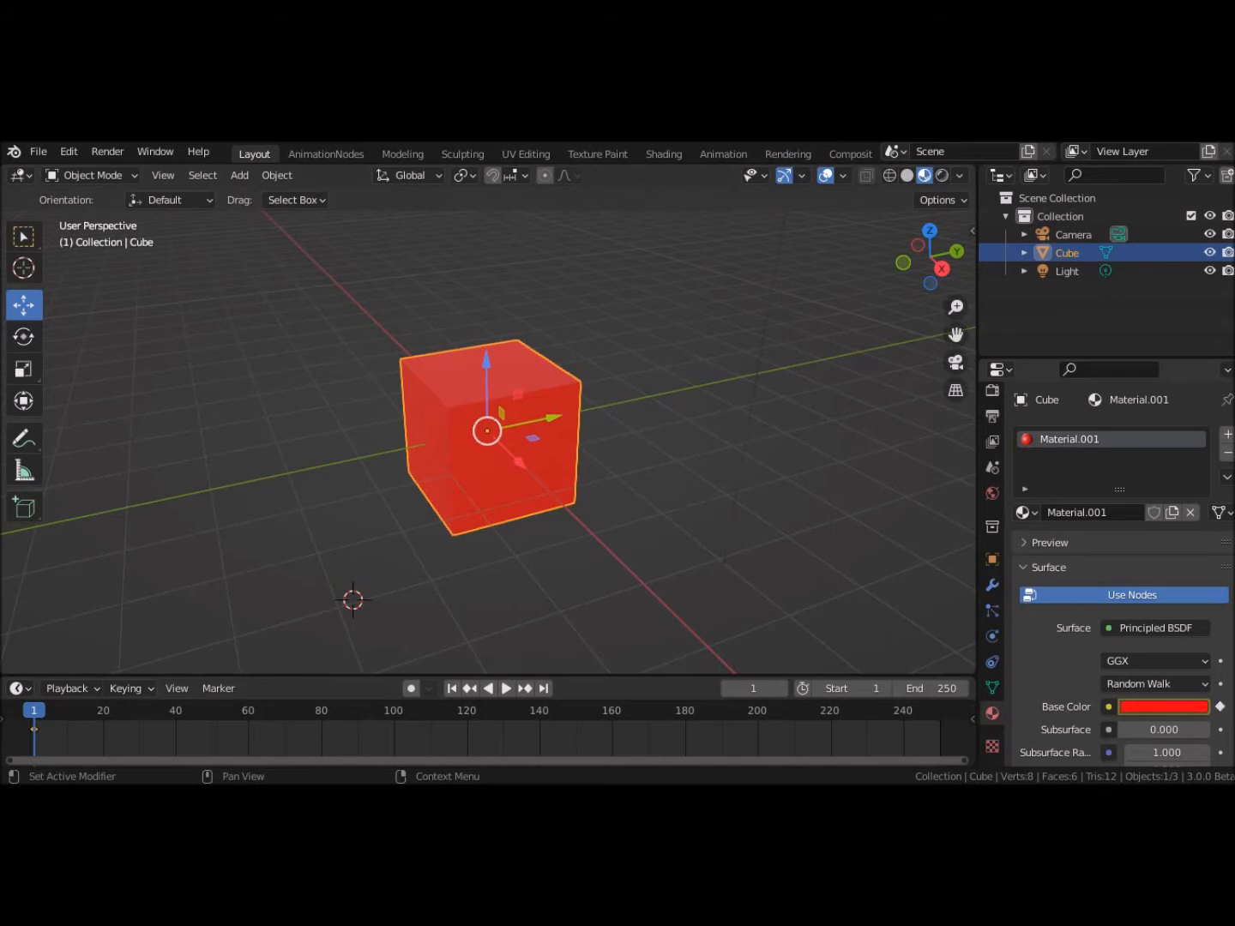
# Step: Change the cube's Base Color to green (hue 0.336, saturation 1.000) at frame 60 and keyframe it there
pyautogui.moveTo(32, 711); pyautogui.dragTo(263, 729)
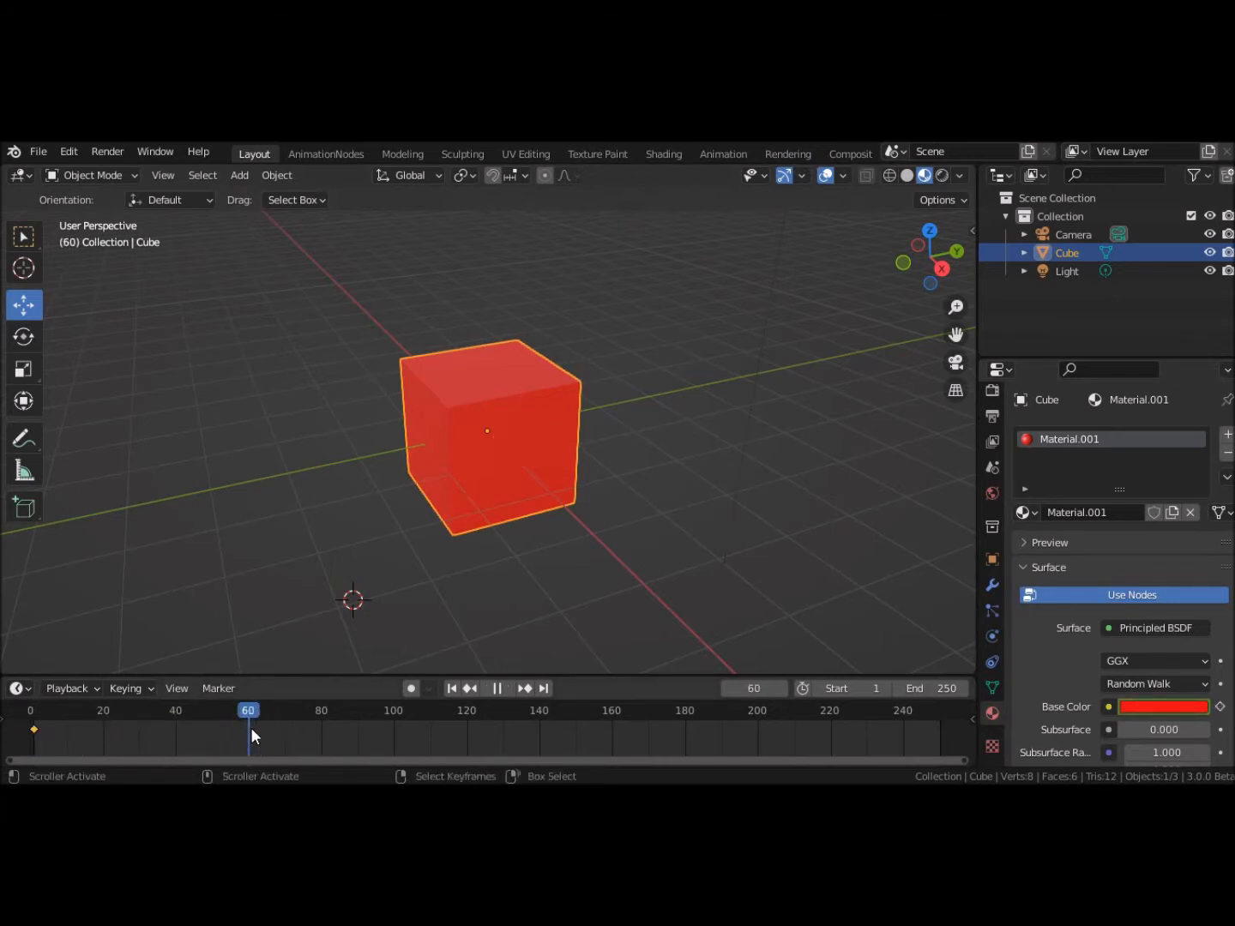
pyautogui.moveTo(248, 730); pyautogui.dragTo(247, 729)
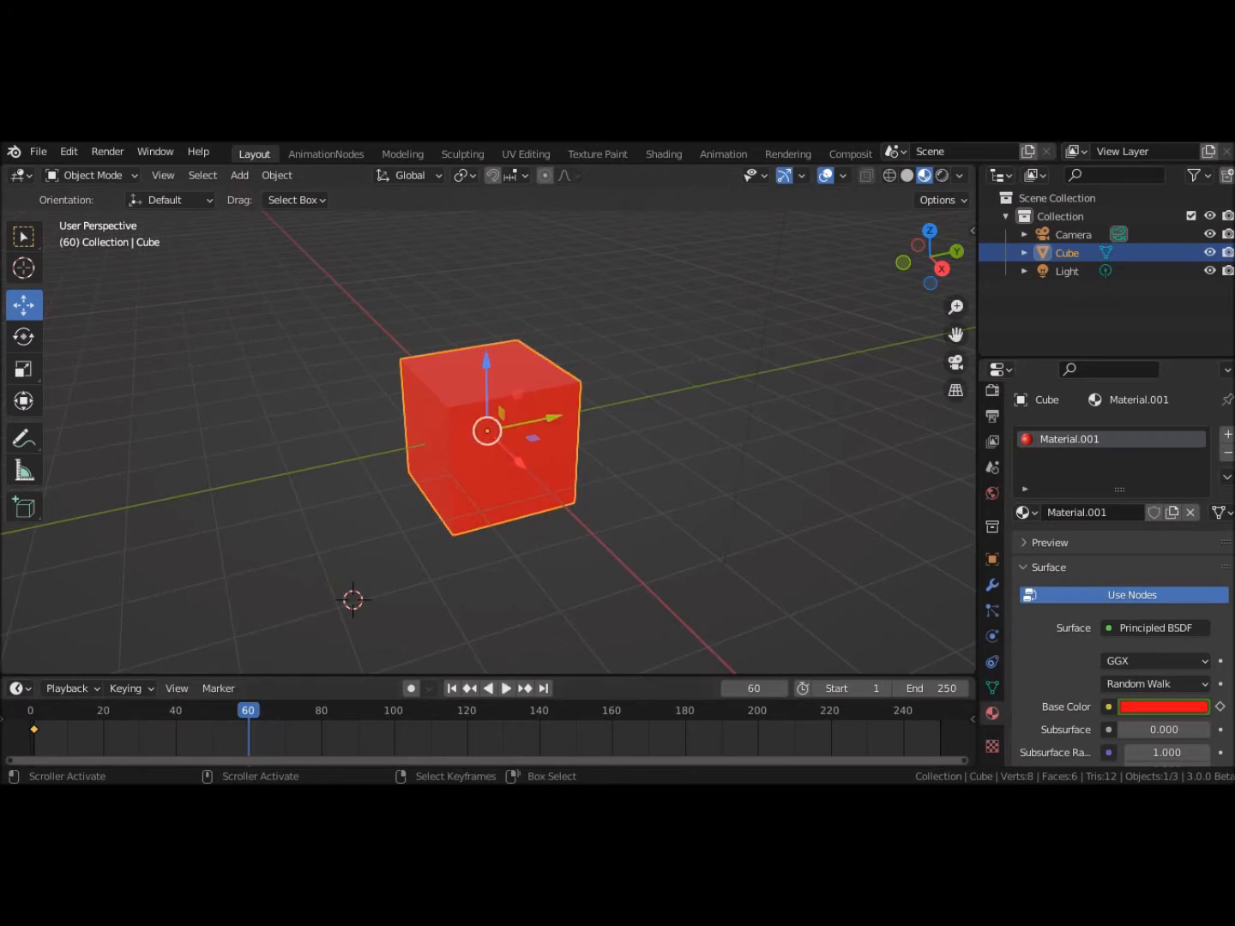
pyautogui.click(1166, 707)
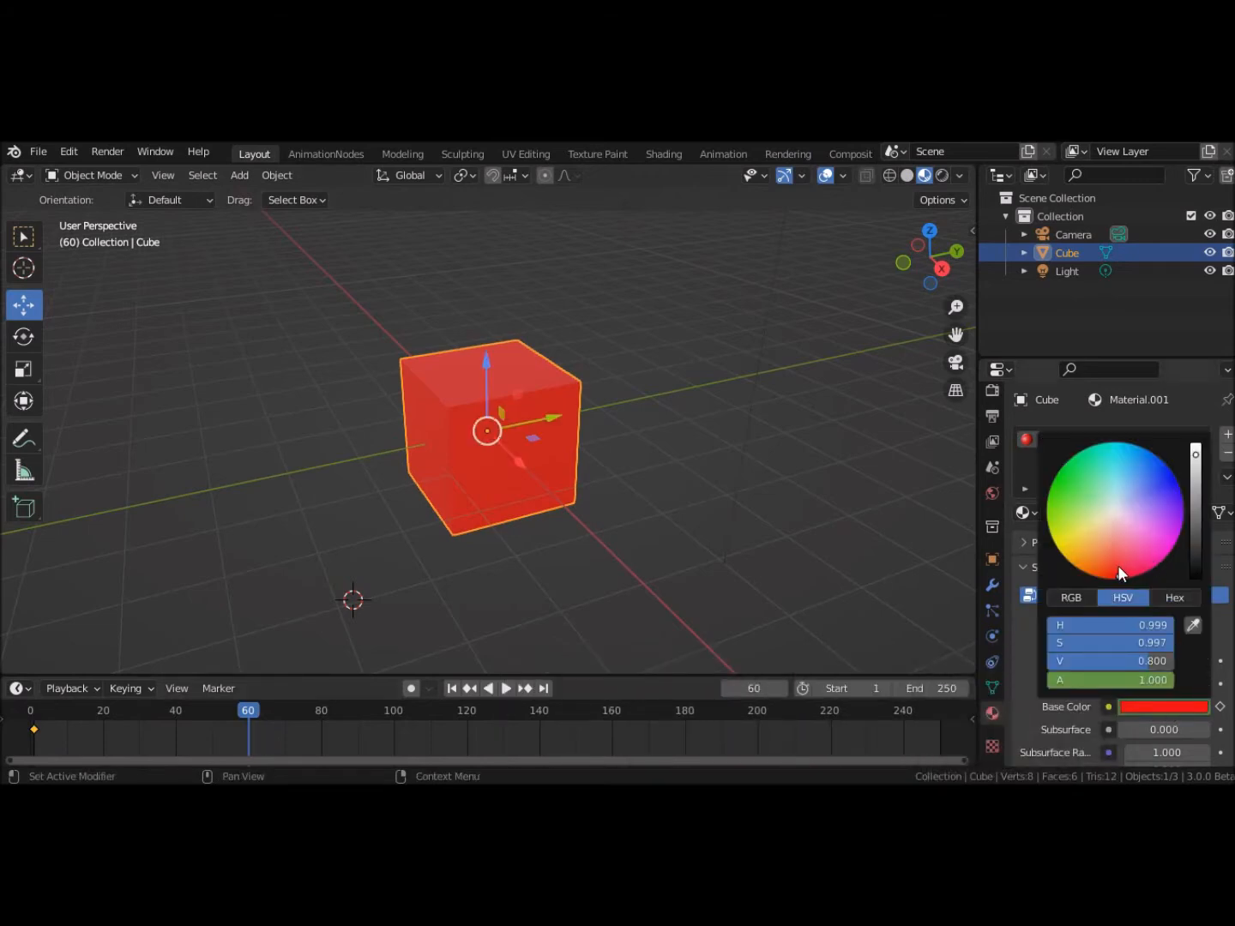
pyautogui.moveTo(1115, 574); pyautogui.dragTo(1061, 468)
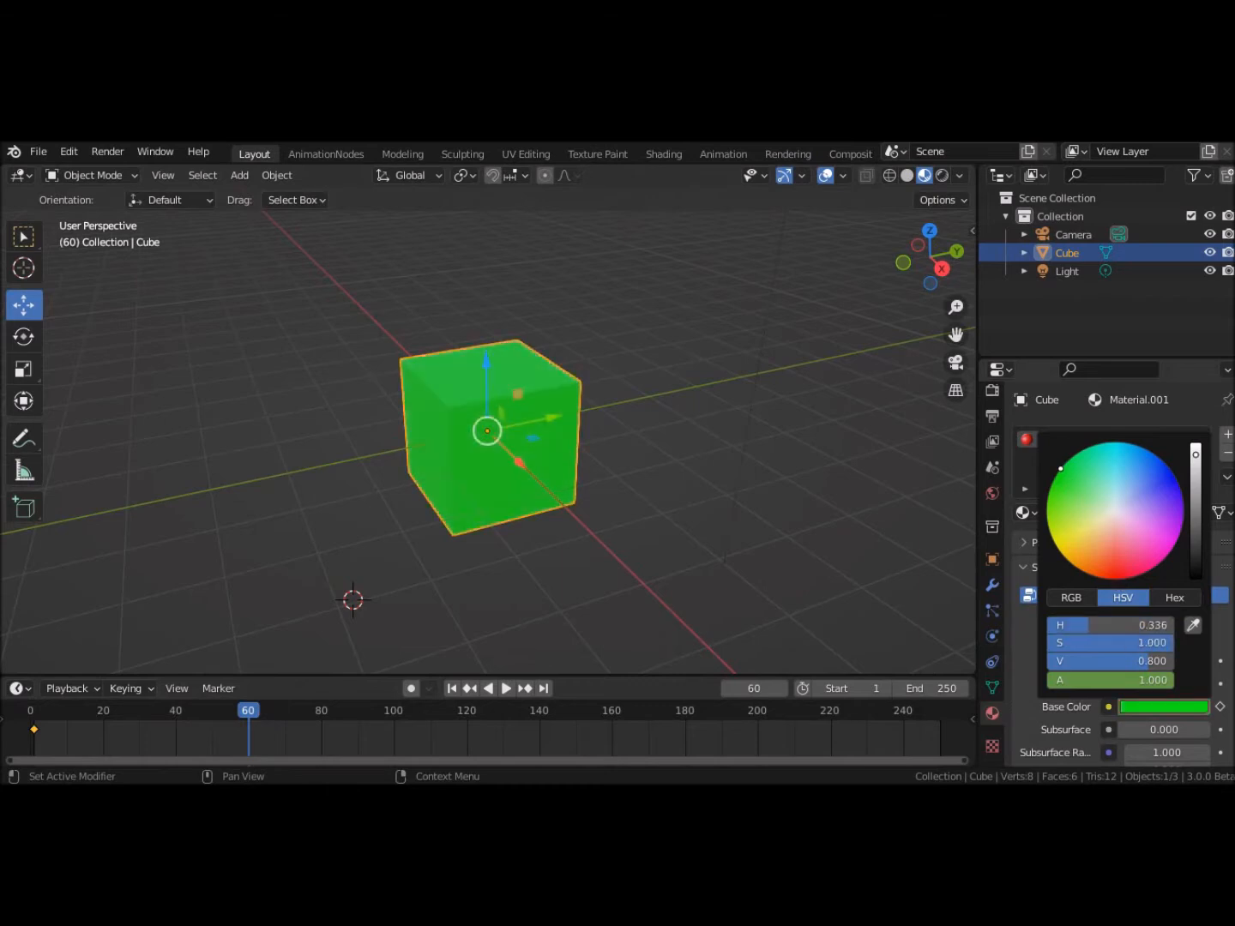
pyautogui.click(1221, 706)
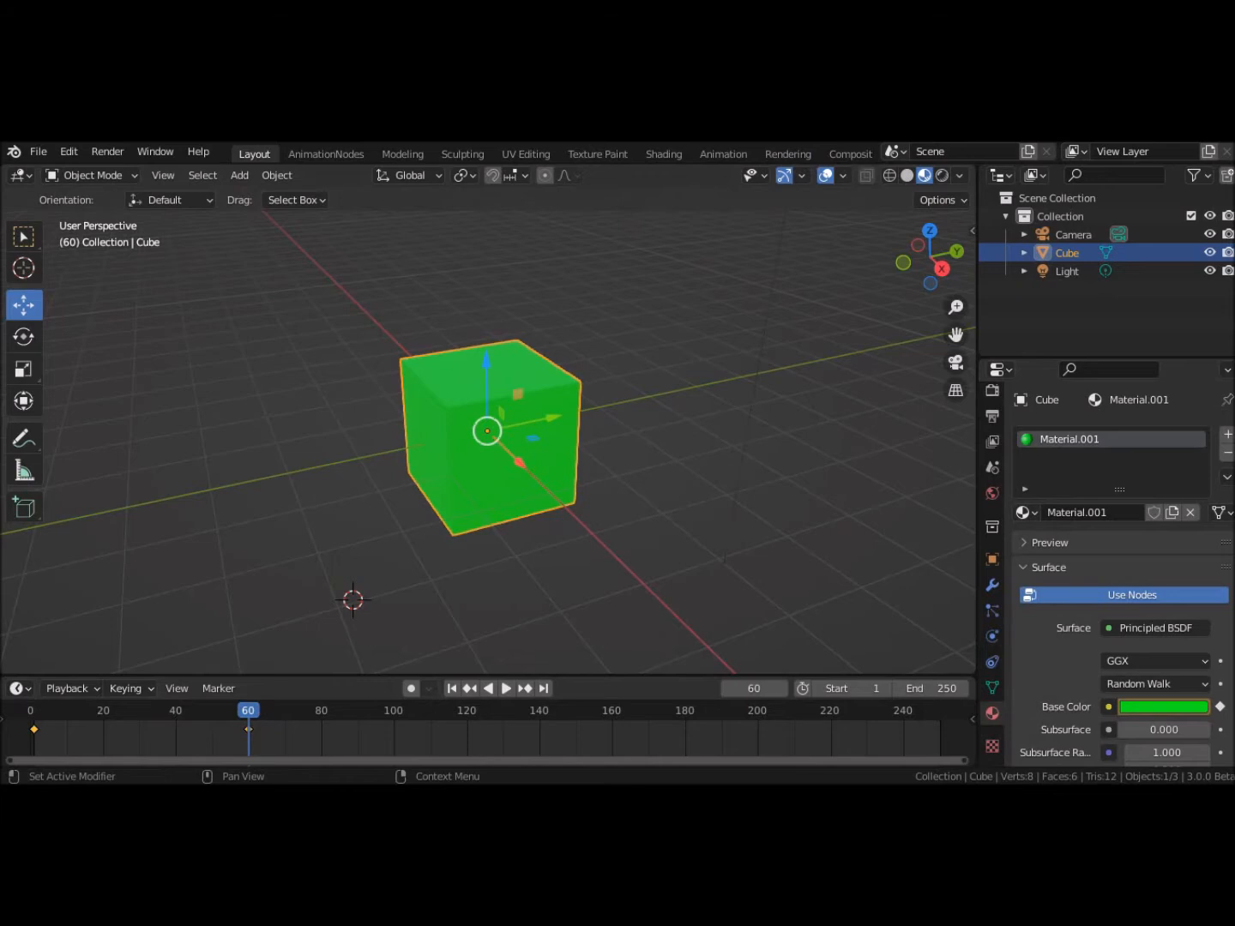
# Step: Play the cube's red-to-green color animation from the first frame
pyautogui.click(451, 688)
pyautogui.click(505, 689)
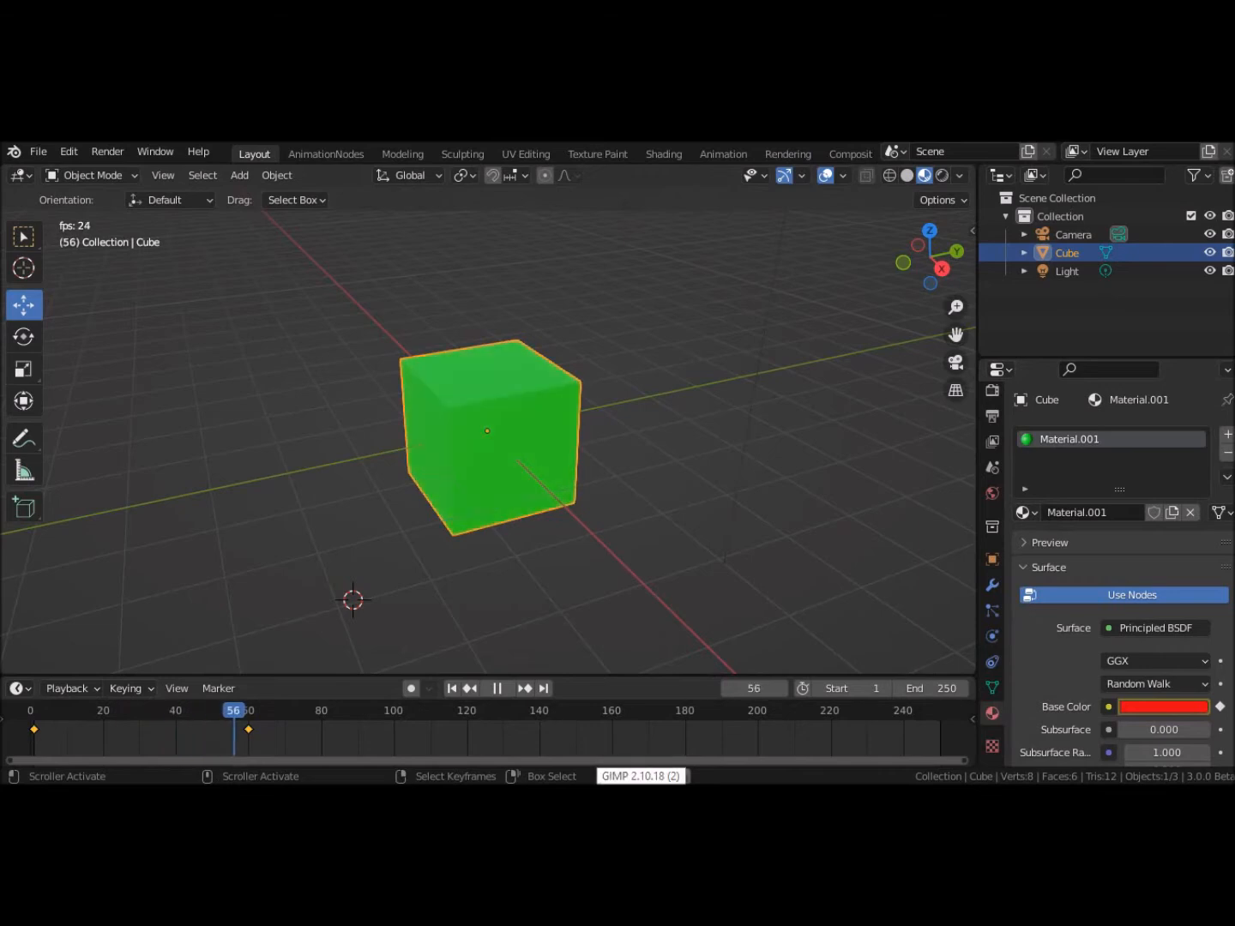
pyautogui.moveTo(526, 754)
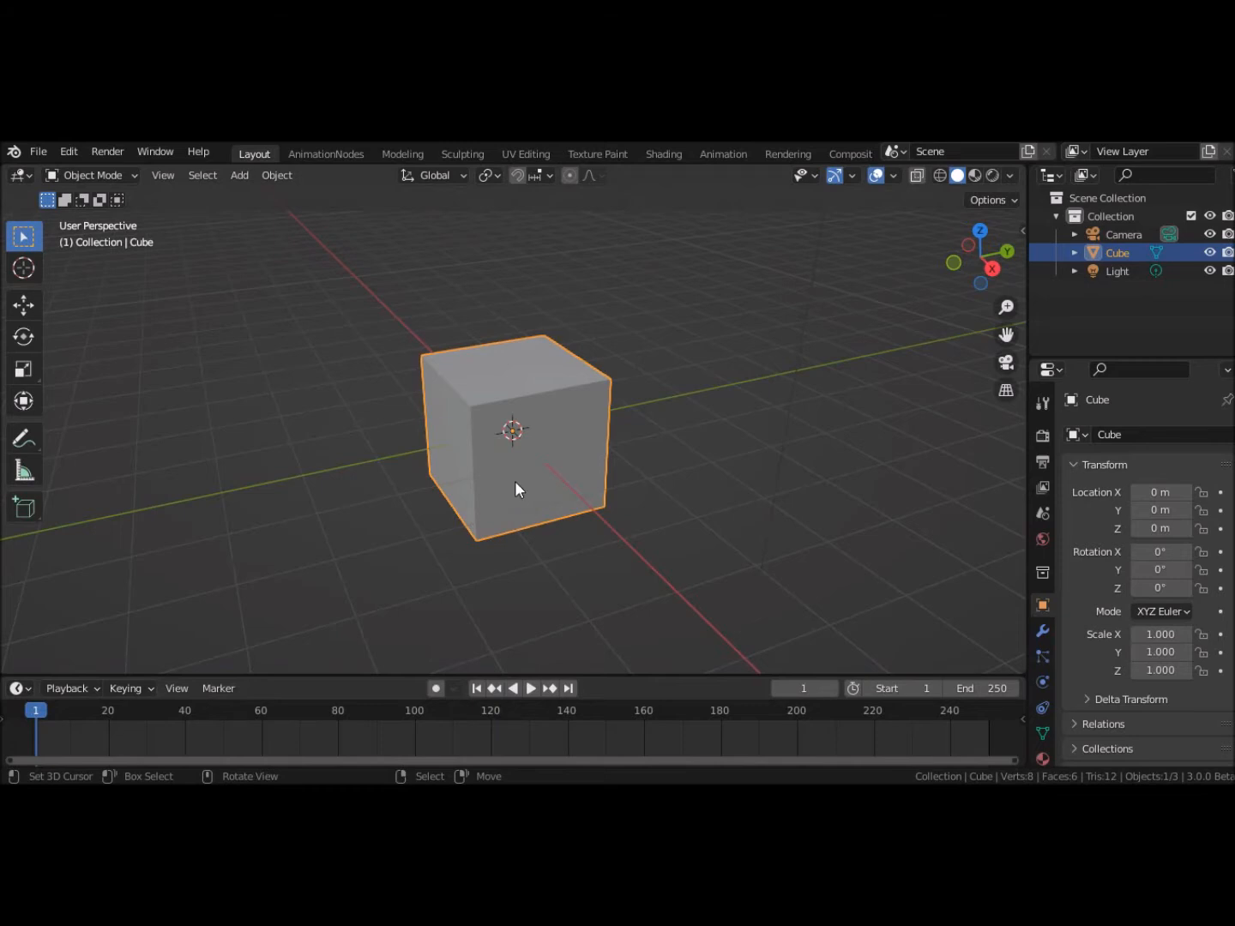
# Step: Replace the default cube with a Monkey mesh at the world origin
pyautogui.press('x')
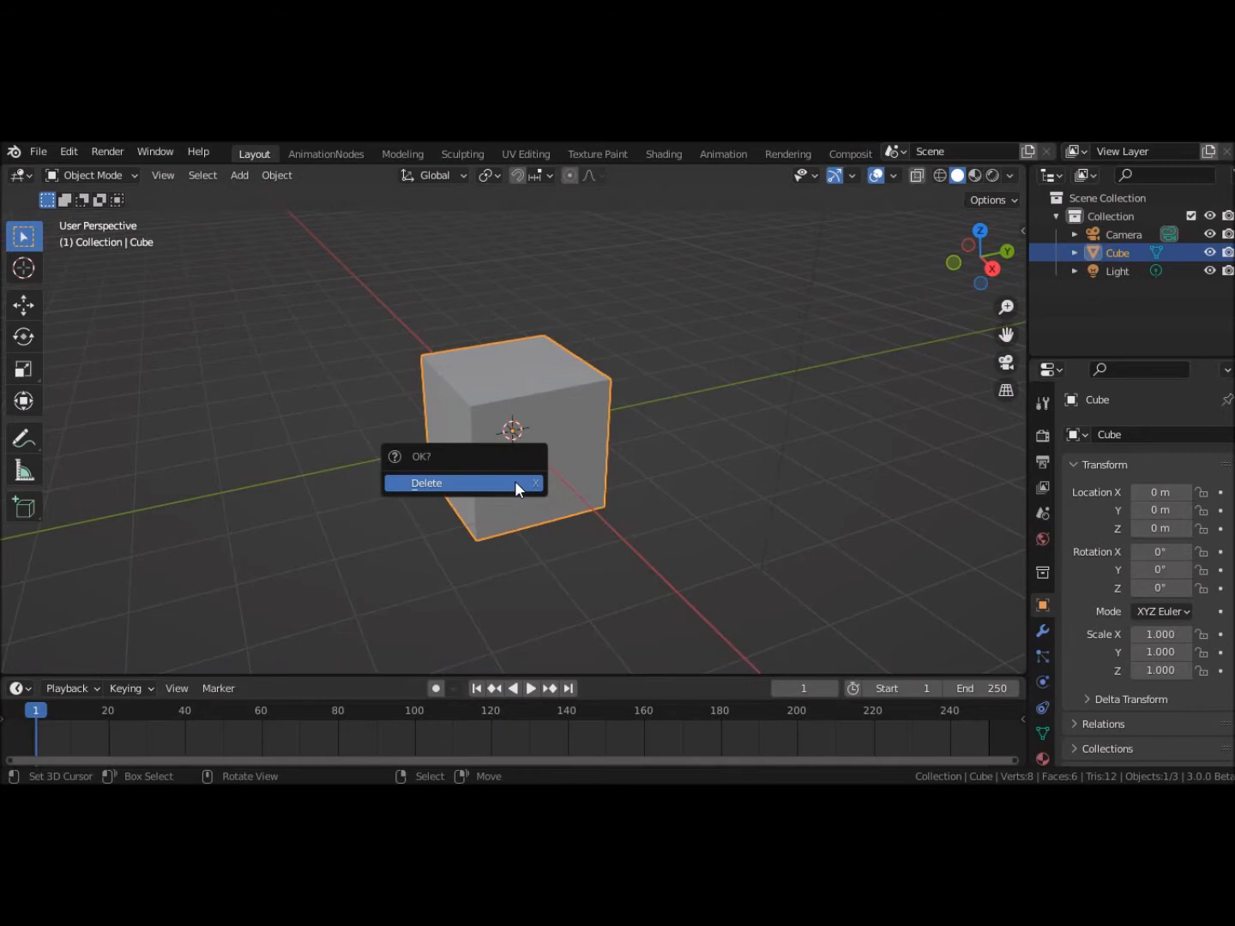
pyautogui.click(518, 485)
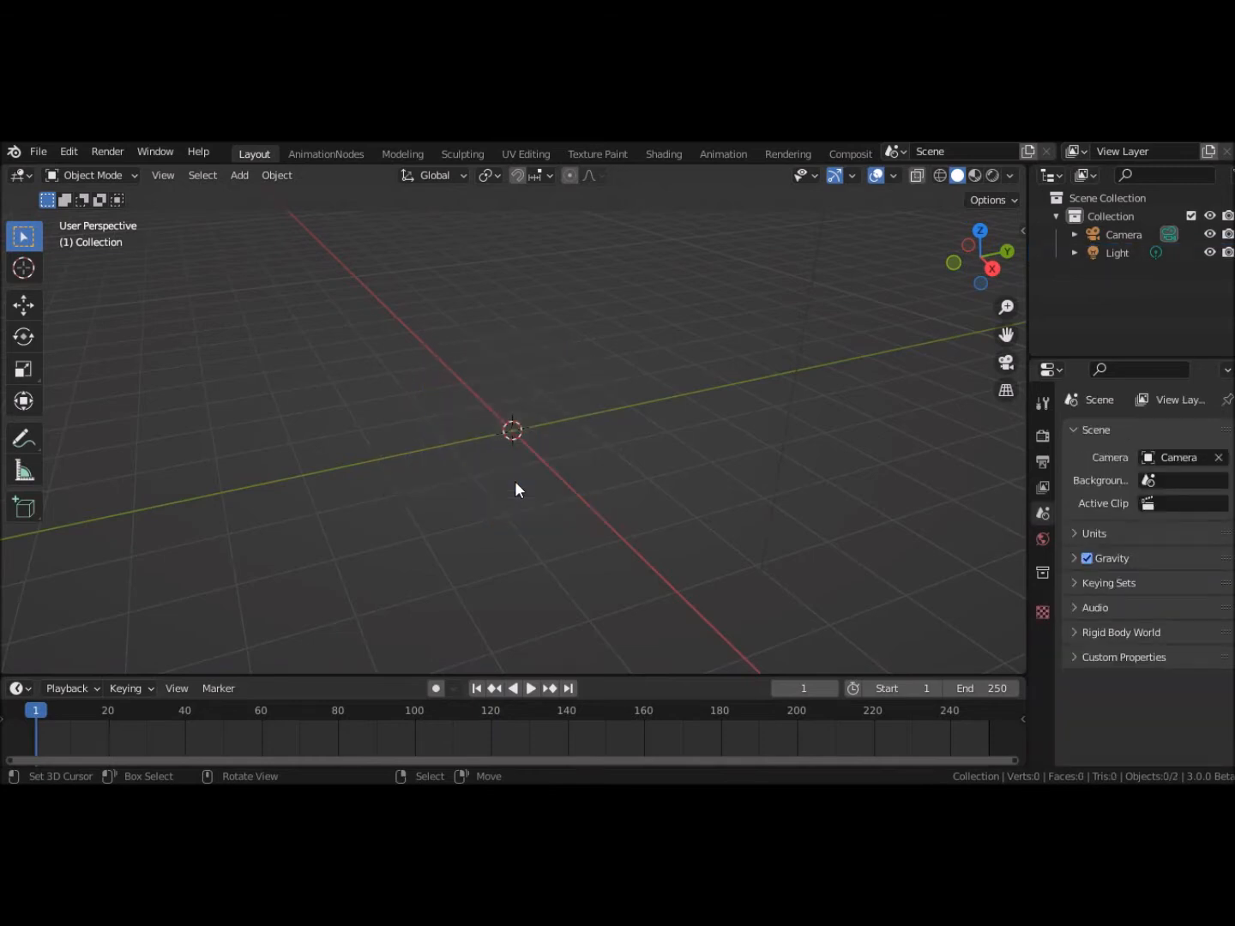
pyautogui.hotkey('shift', 'a')
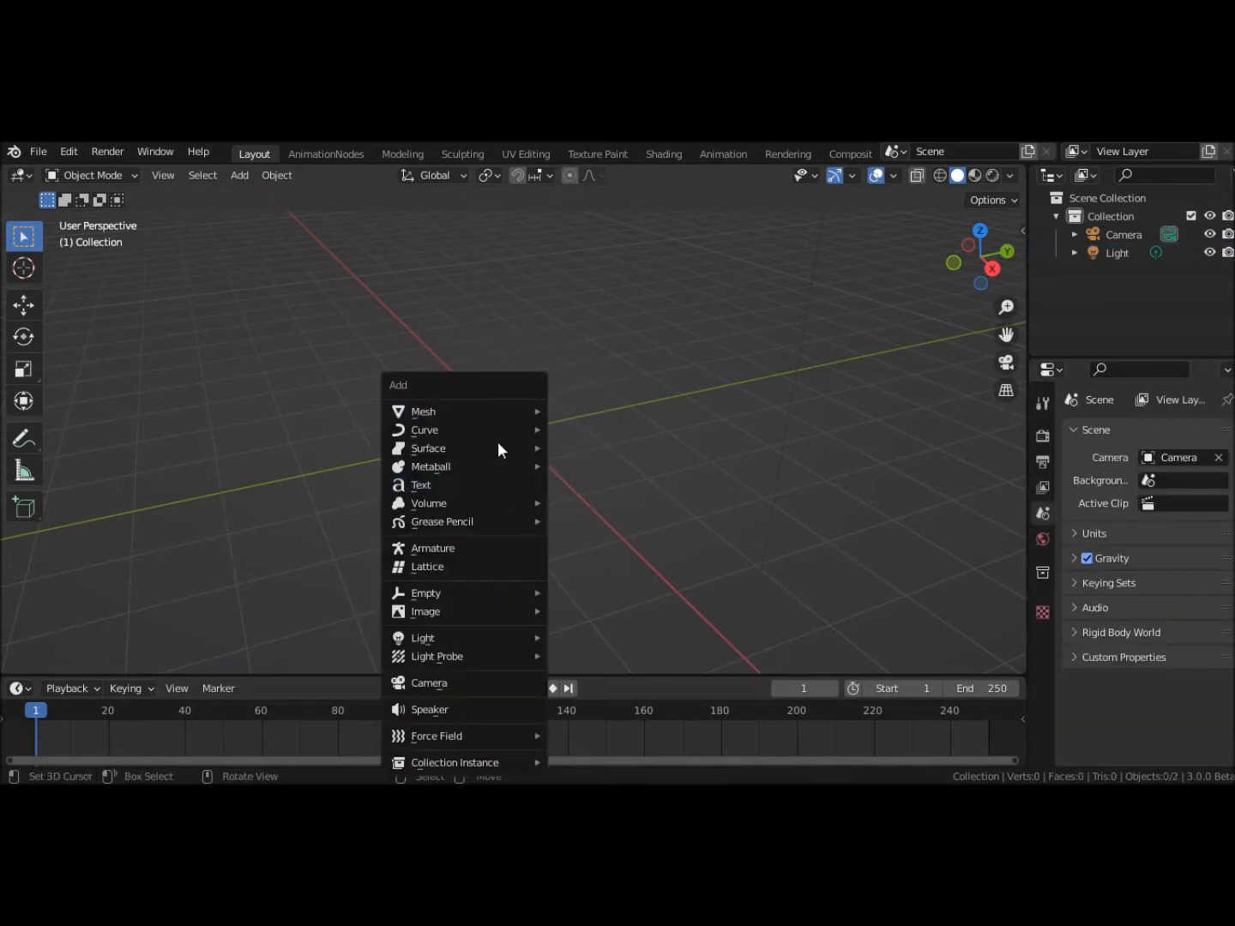
pyautogui.moveTo(479, 411)
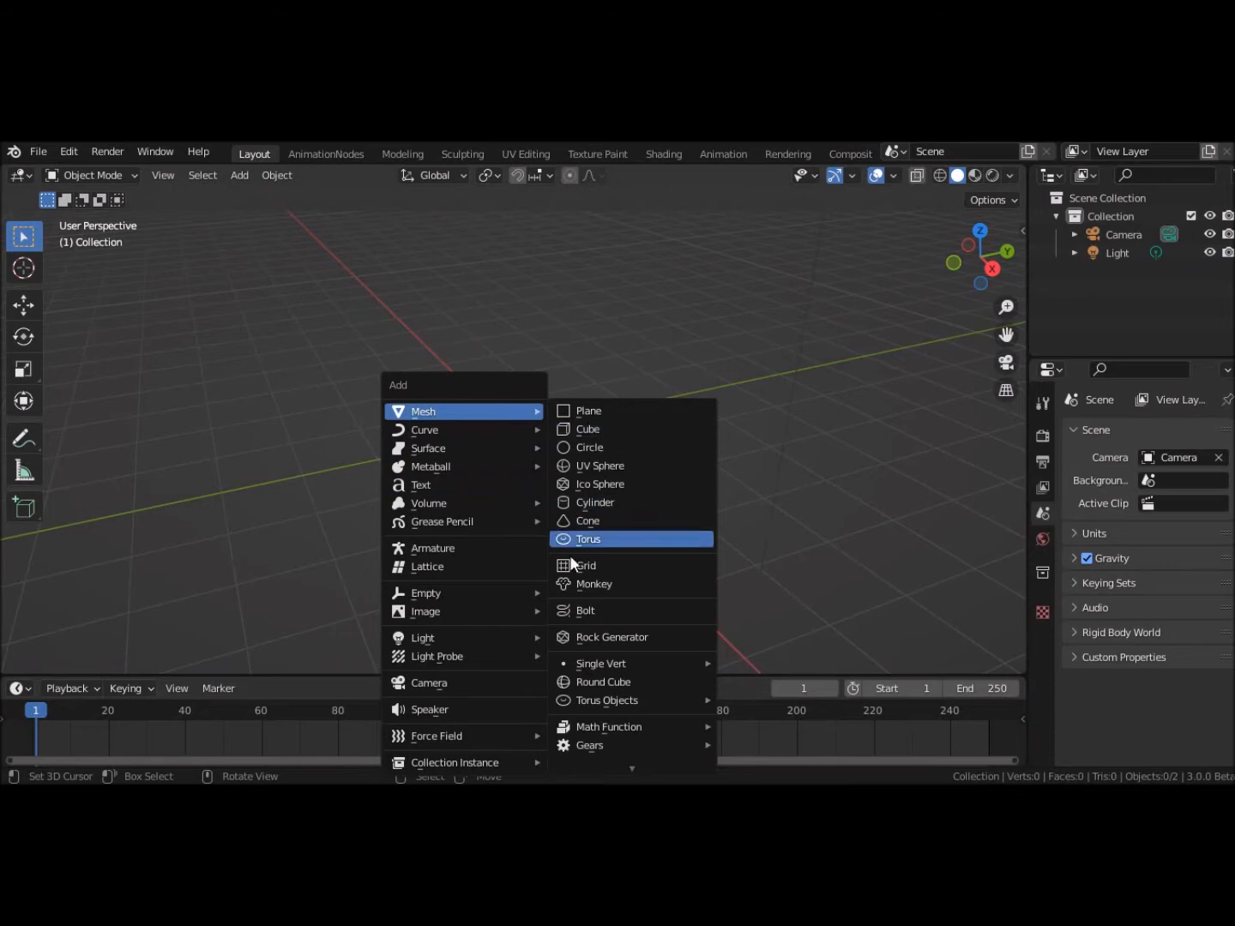
pyautogui.click(571, 588)
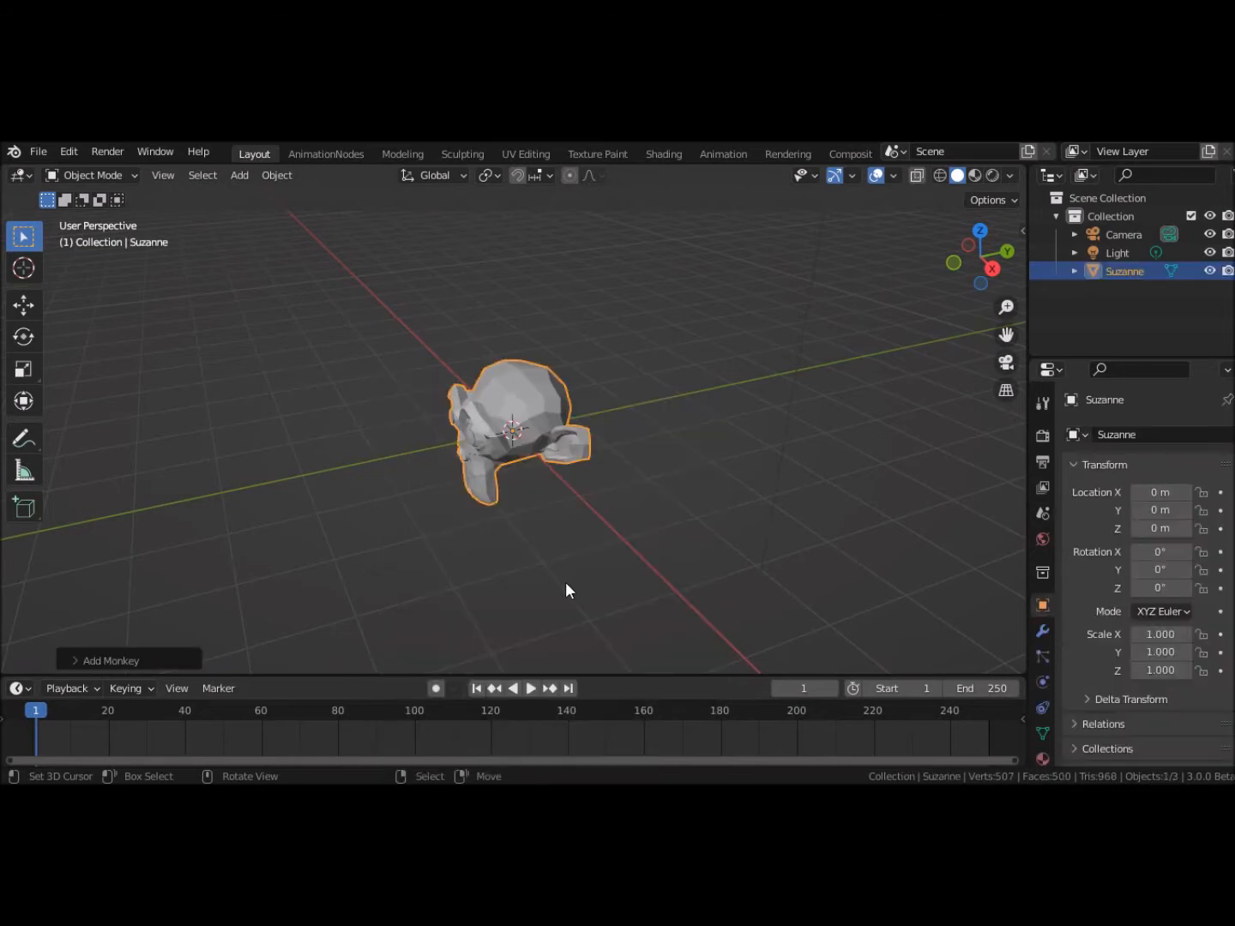
# Step: In front orthographic view, shift the monkey head to about -0.077 m in X and raise it to about 1 m in Z
pyautogui.scroll(4, 566, 584)
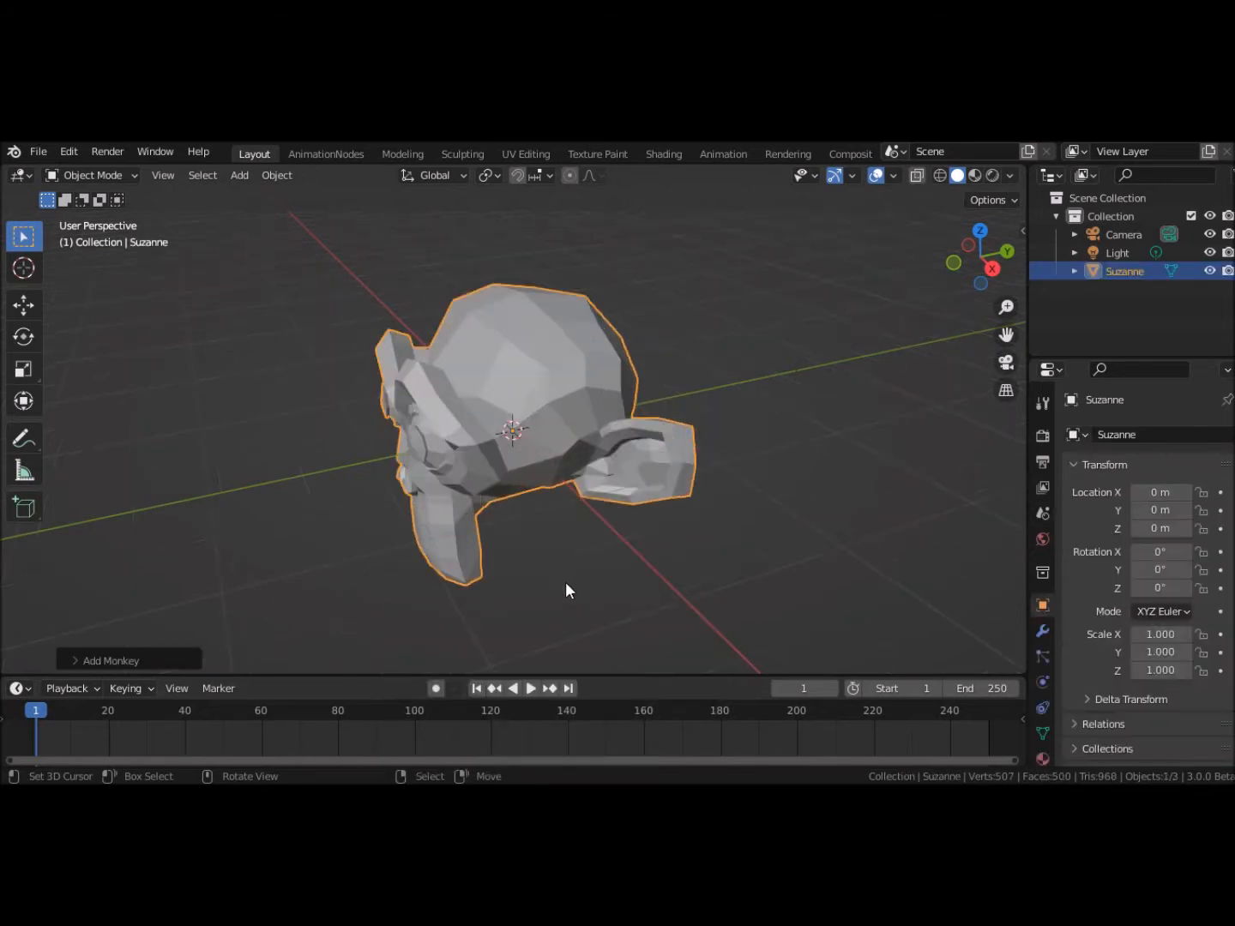
pyautogui.click(1007, 250)
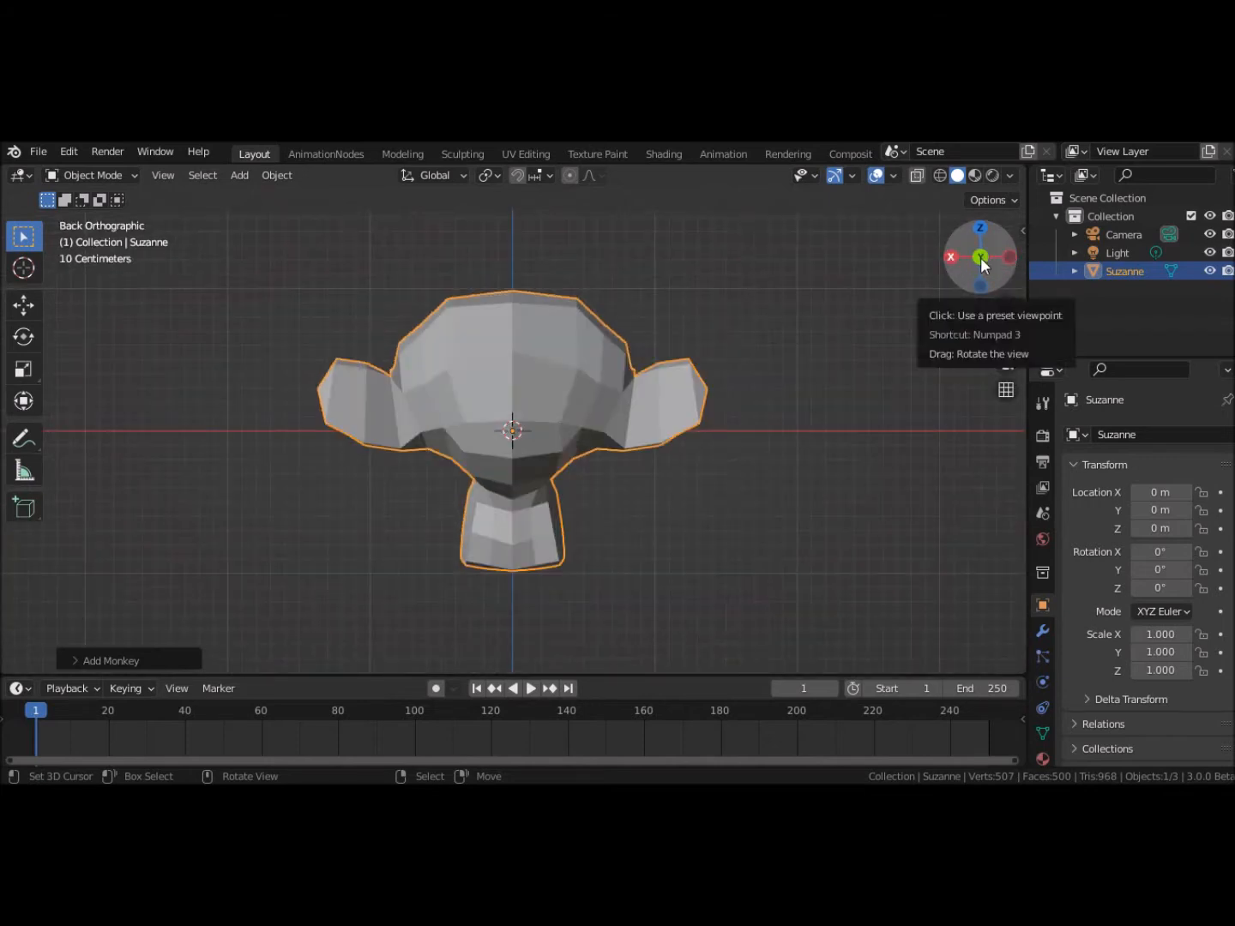
pyautogui.click(982, 260)
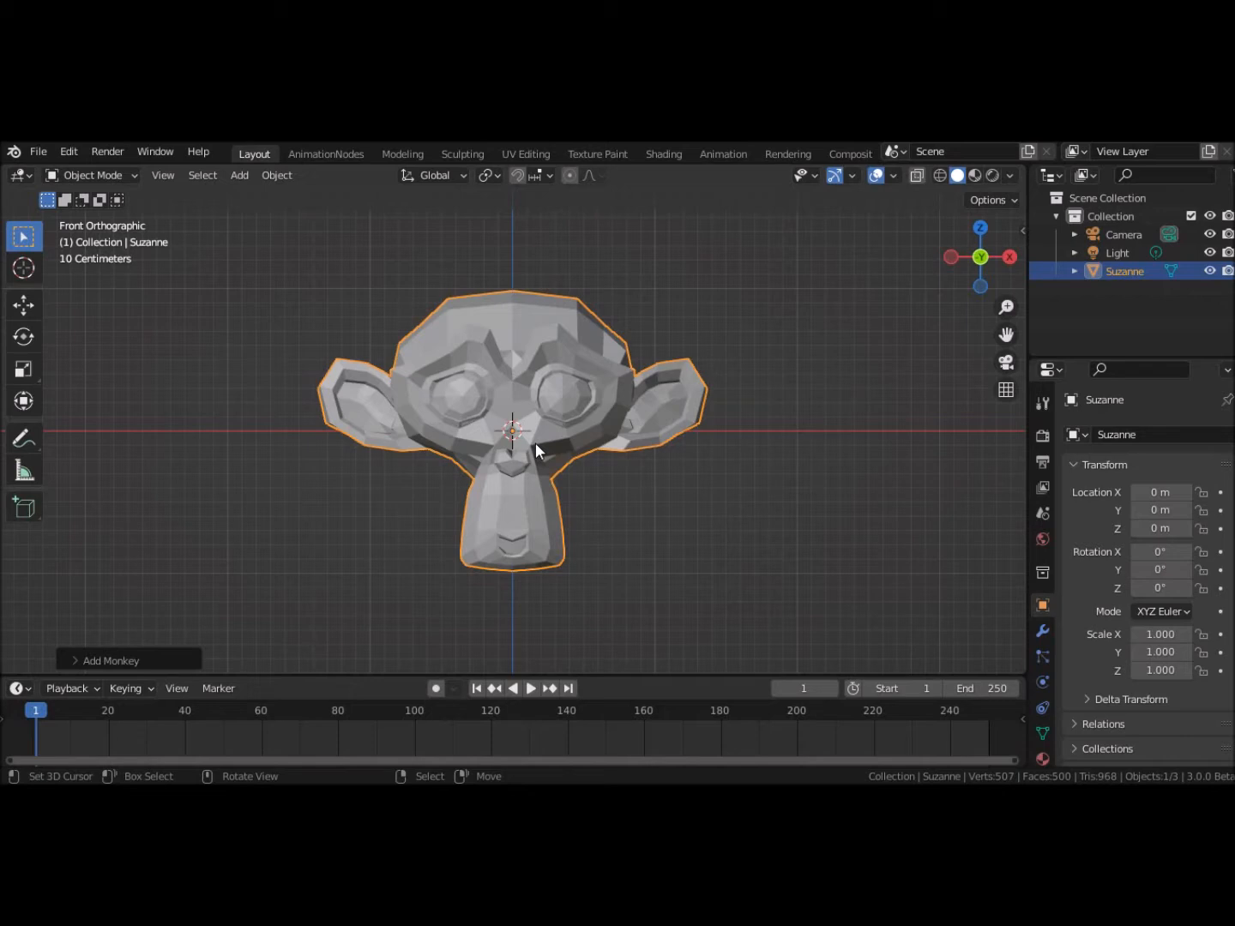
pyautogui.click(25, 306)
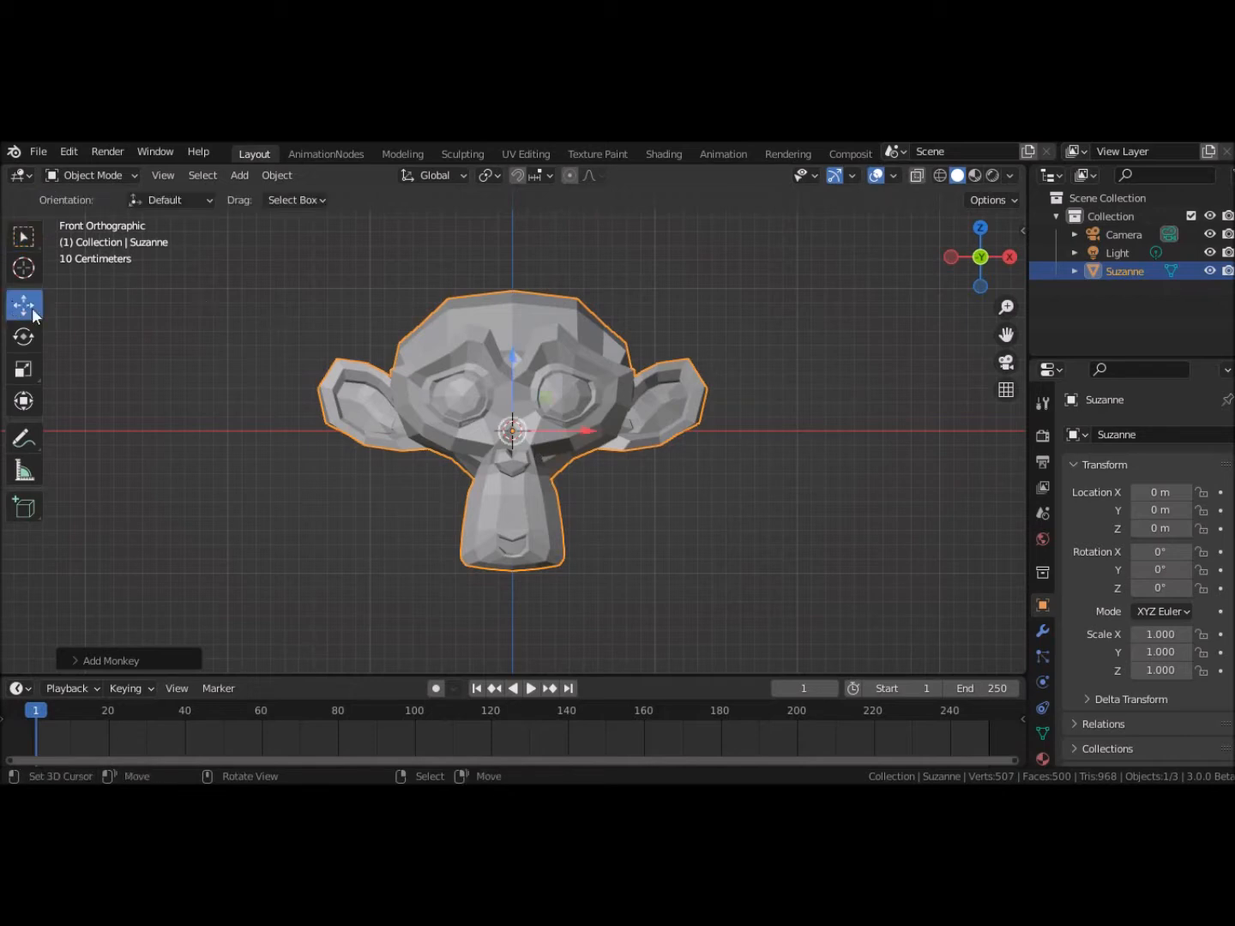
pyautogui.keyDown('shift'); pyautogui.moveTo(512, 356); pyautogui.dragTo(501, 281); pyautogui.keyUp('shift')
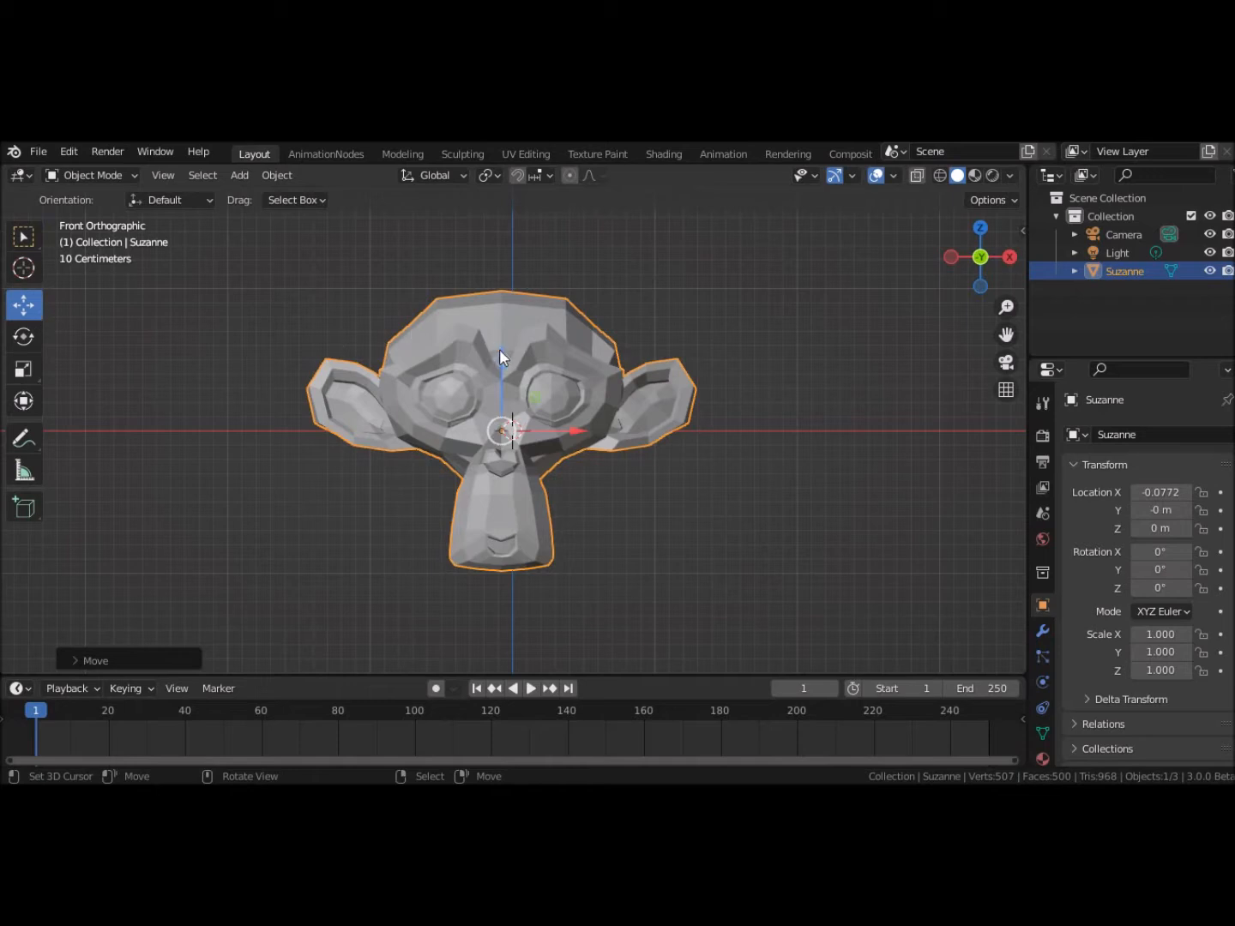
pyautogui.moveTo(498, 354); pyautogui.dragTo(501, 218)
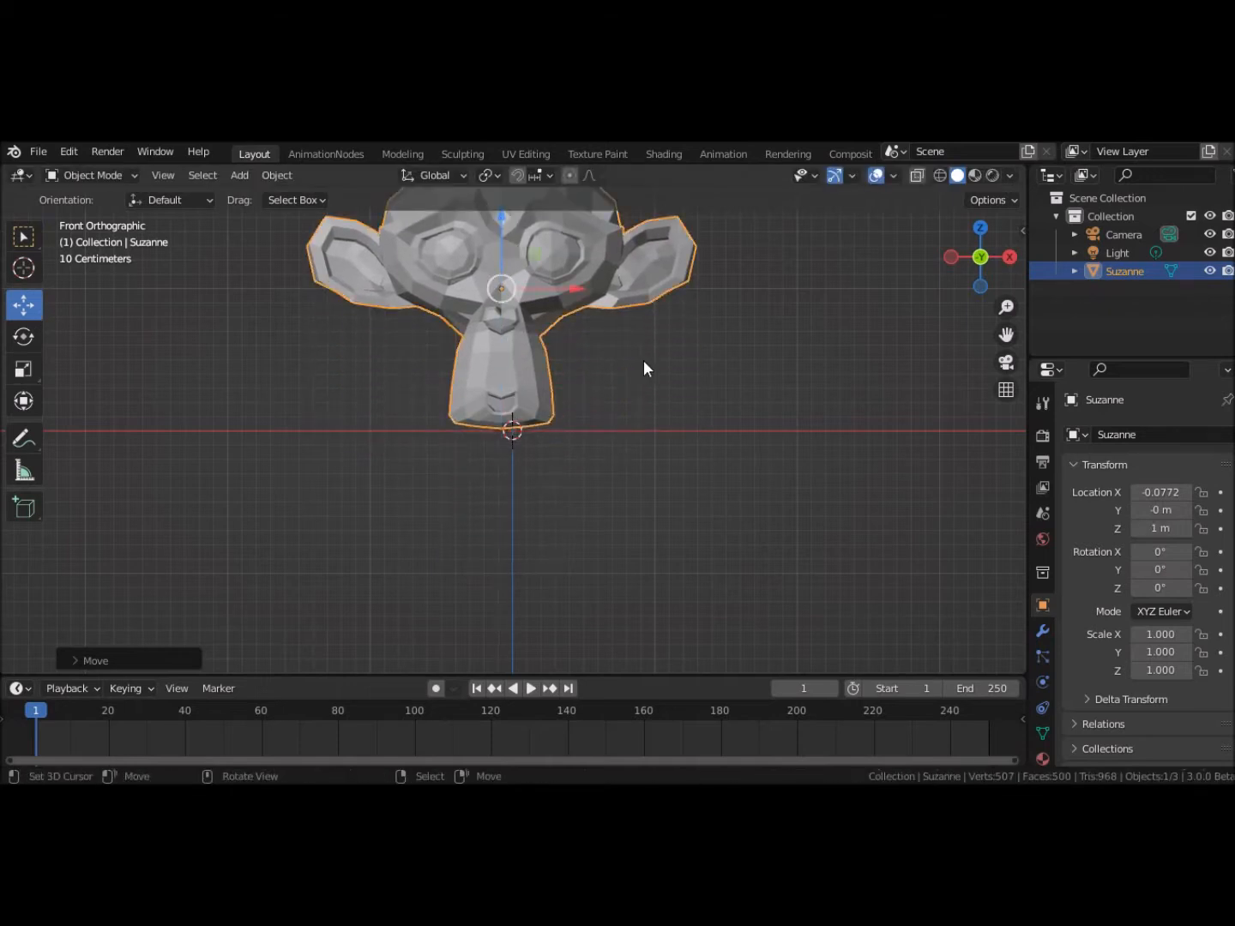
pyautogui.keyDown('shift'); pyautogui.moveTo(629, 367); pyautogui.dragTo(619, 512, button='middle'); pyautogui.keyUp('shift')
pyautogui.scroll(3, 619, 511)
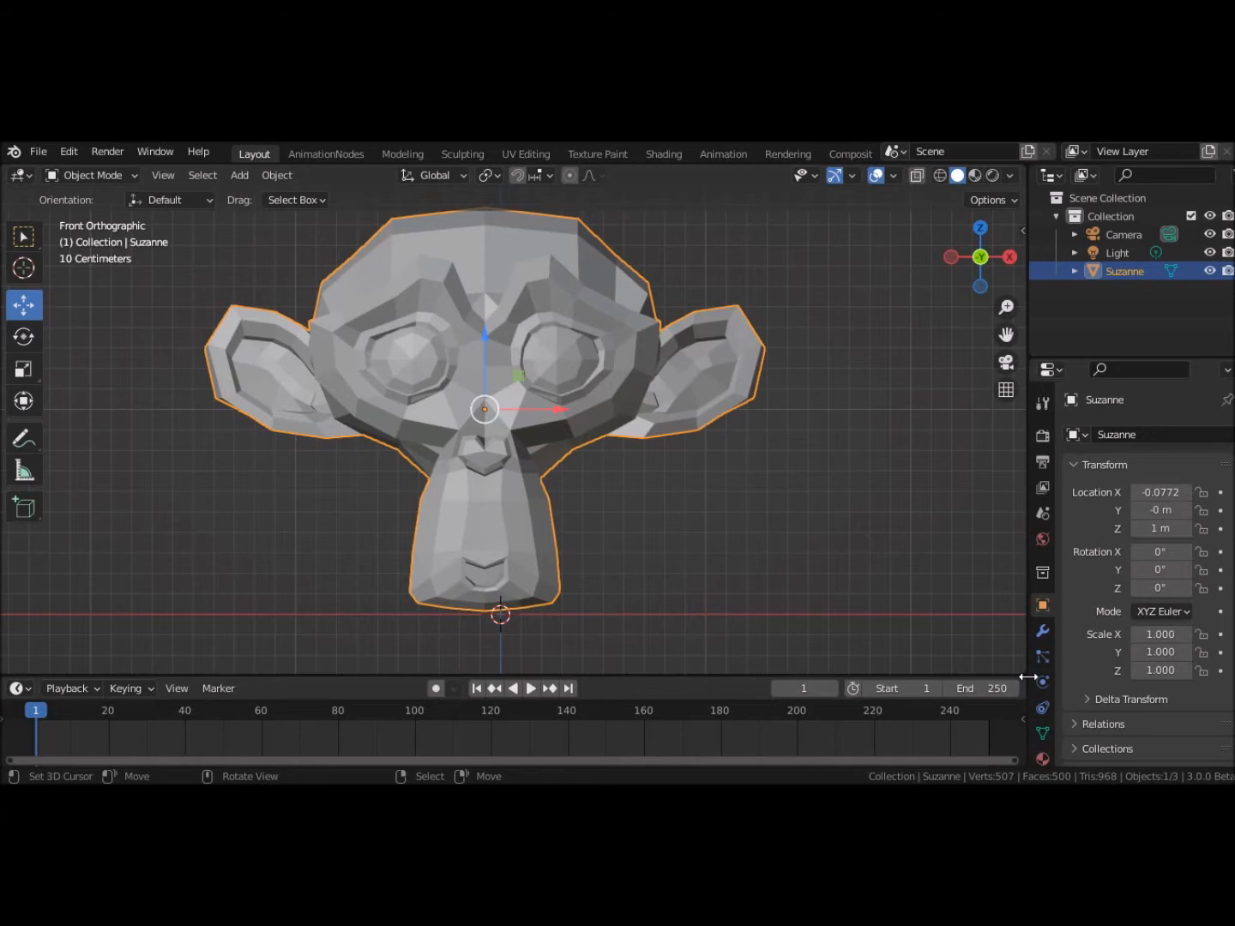
# Step: Collapse the monkey mesh's vertex group settings and add its base shape key
pyautogui.click(1041, 734)
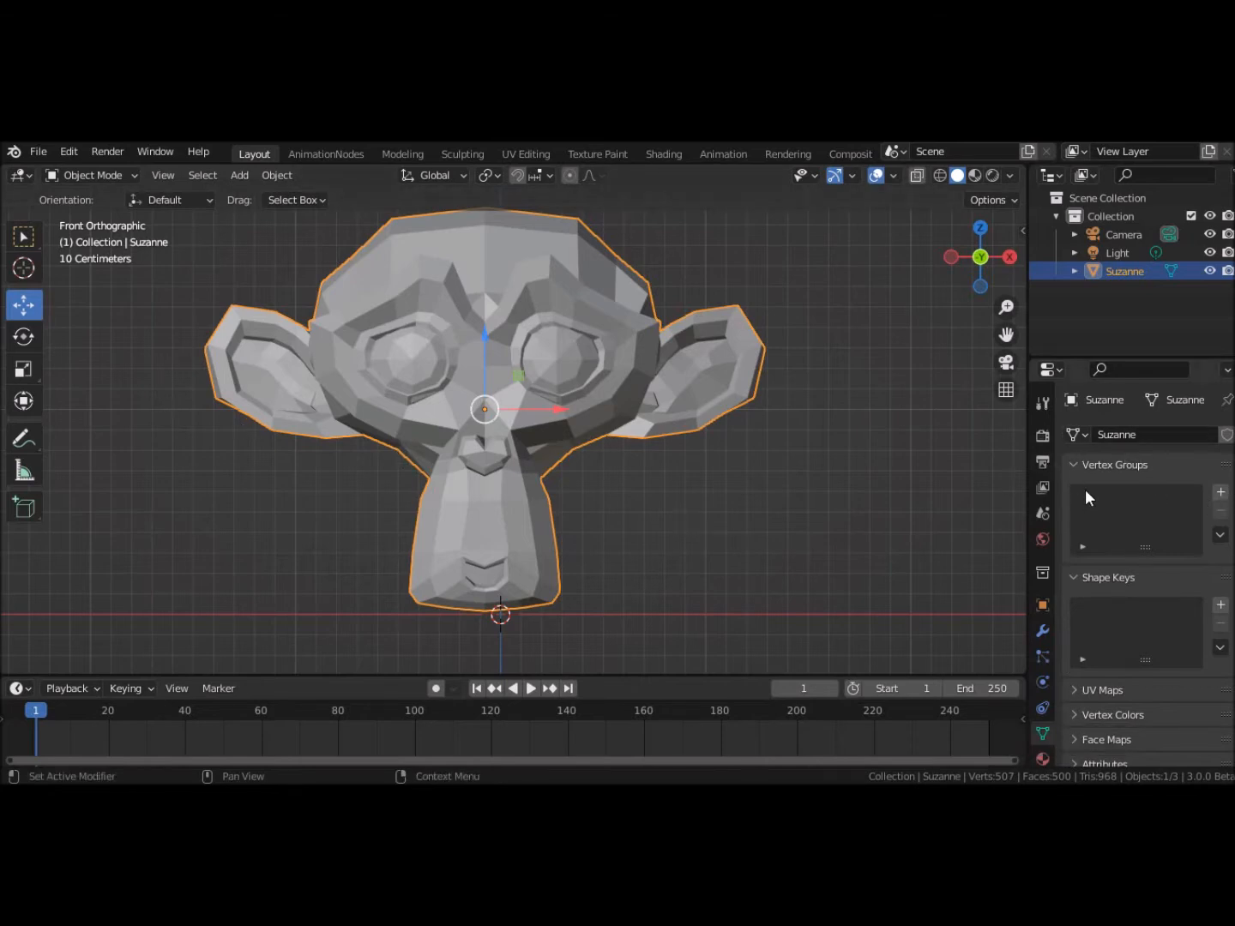
pyautogui.click(1074, 463)
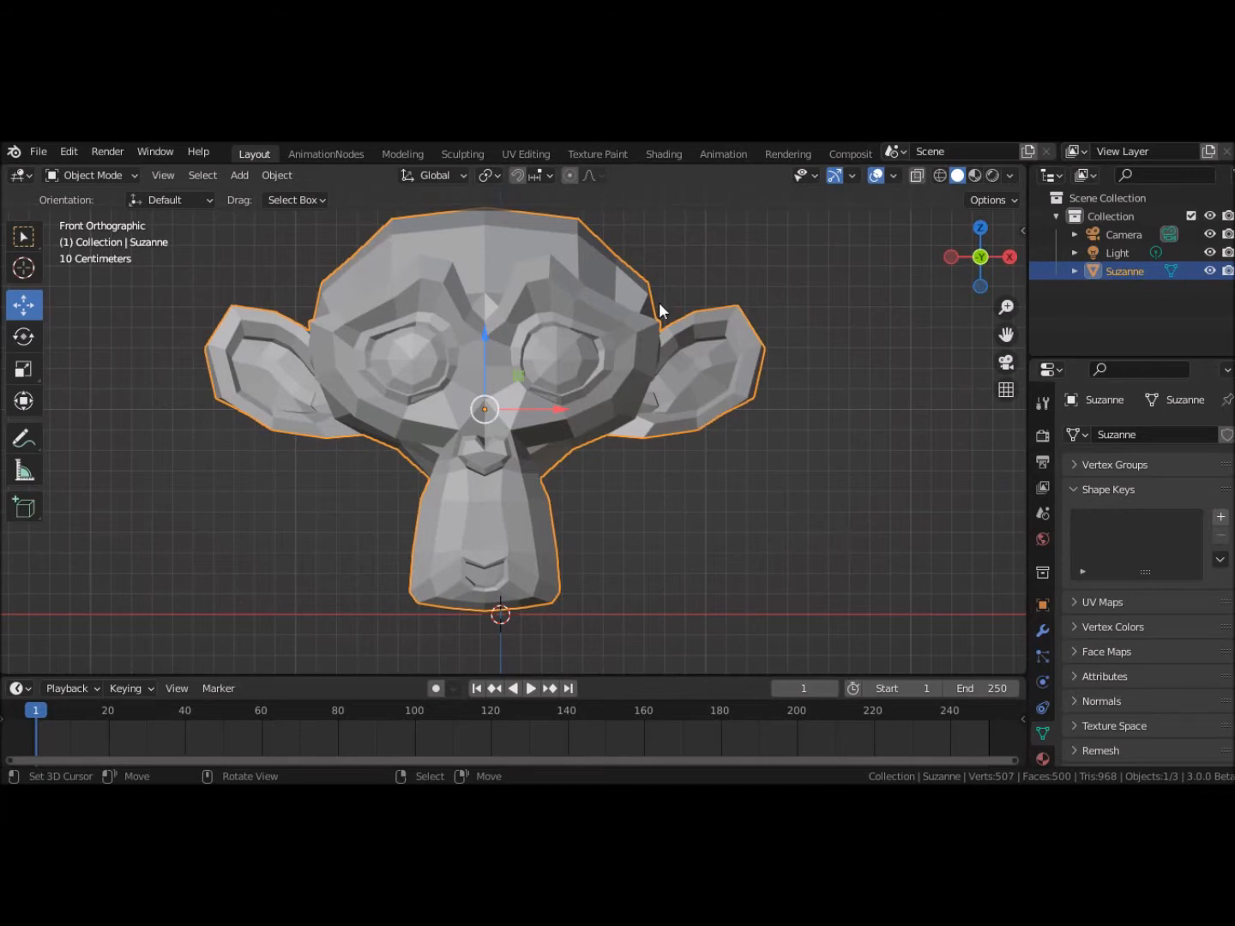
pyautogui.click(1224, 522)
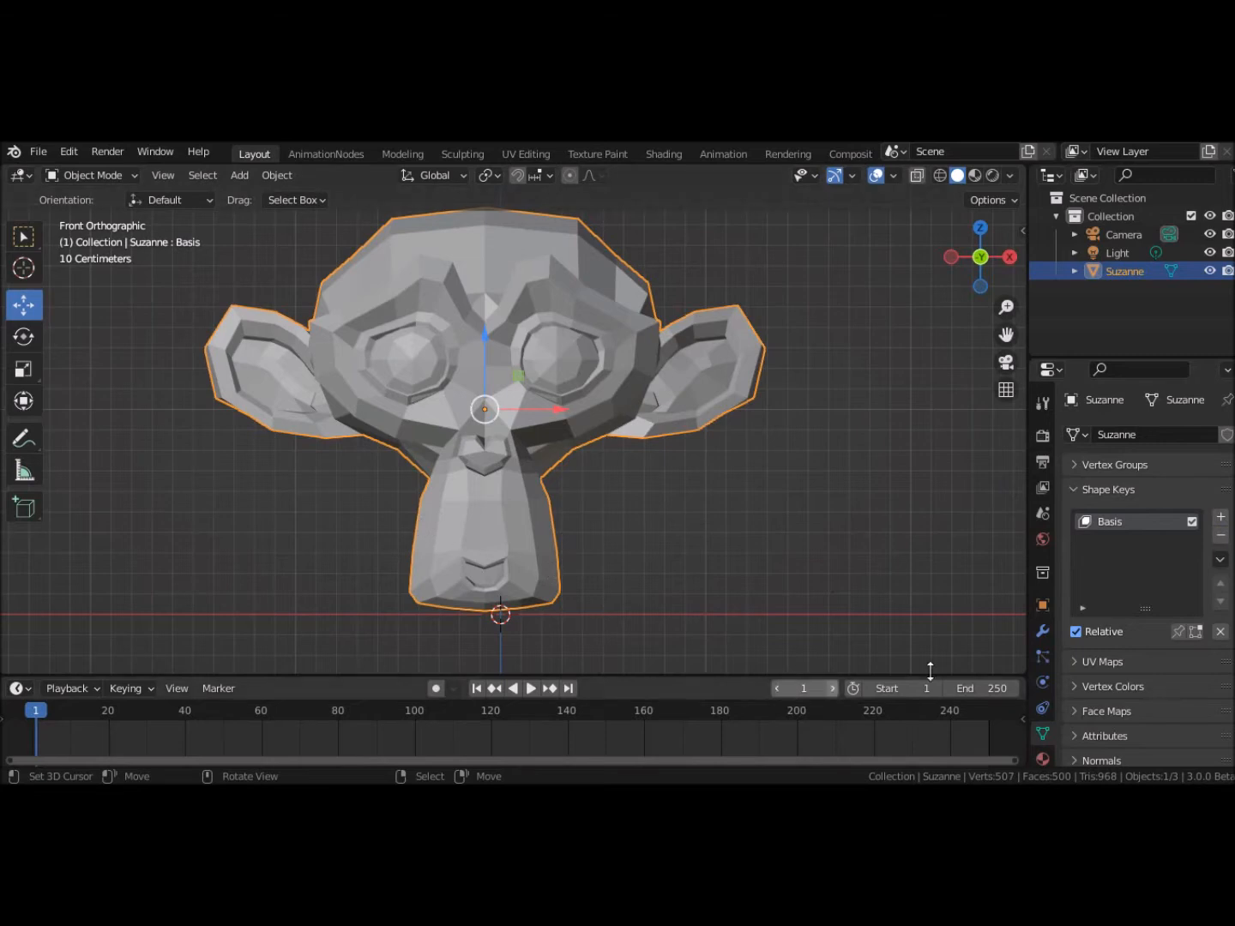
# Step: Add a second shape key to the monkey mesh and name it Sourire
pyautogui.click(1218, 521)
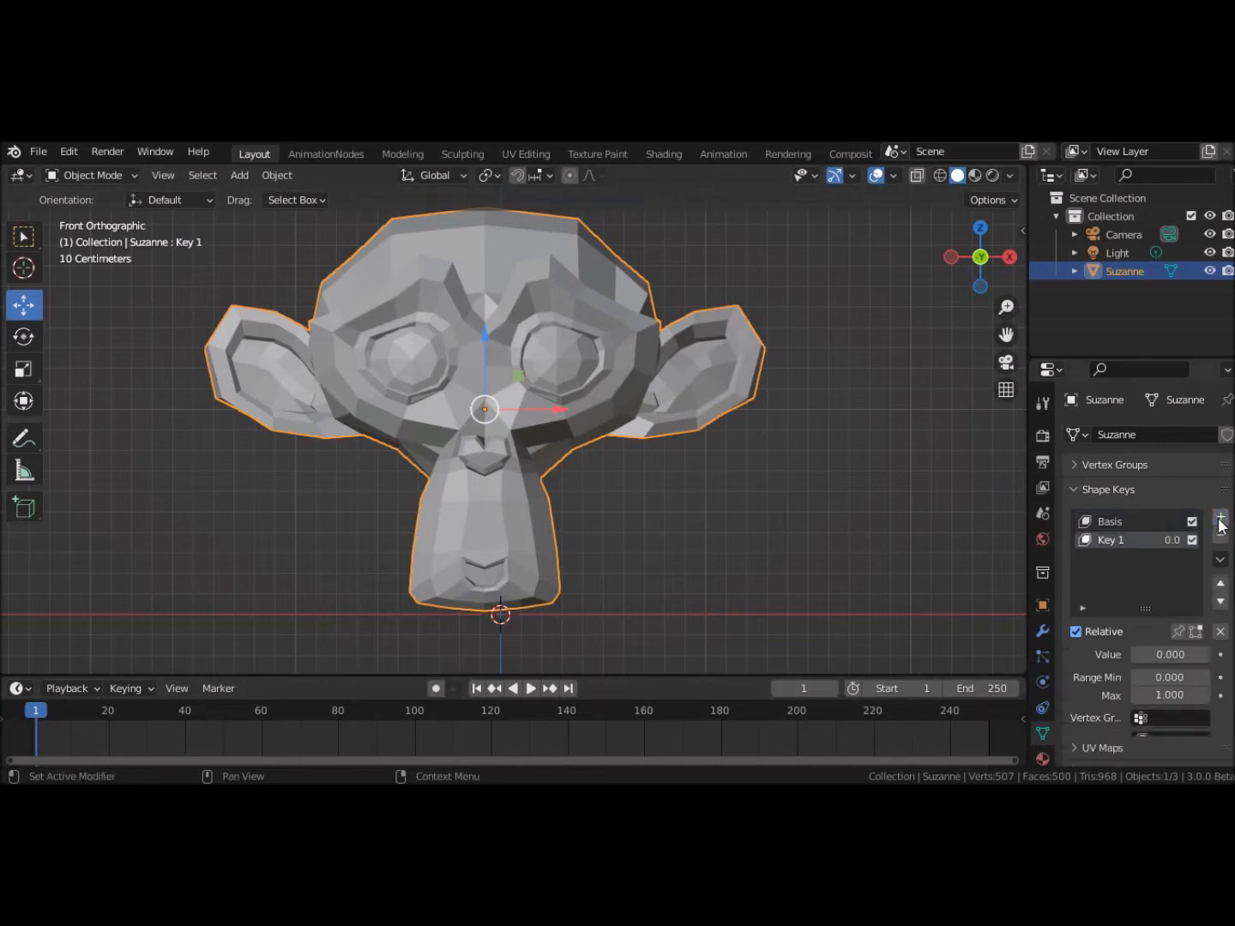
pyautogui.doubleClick(1110, 542)
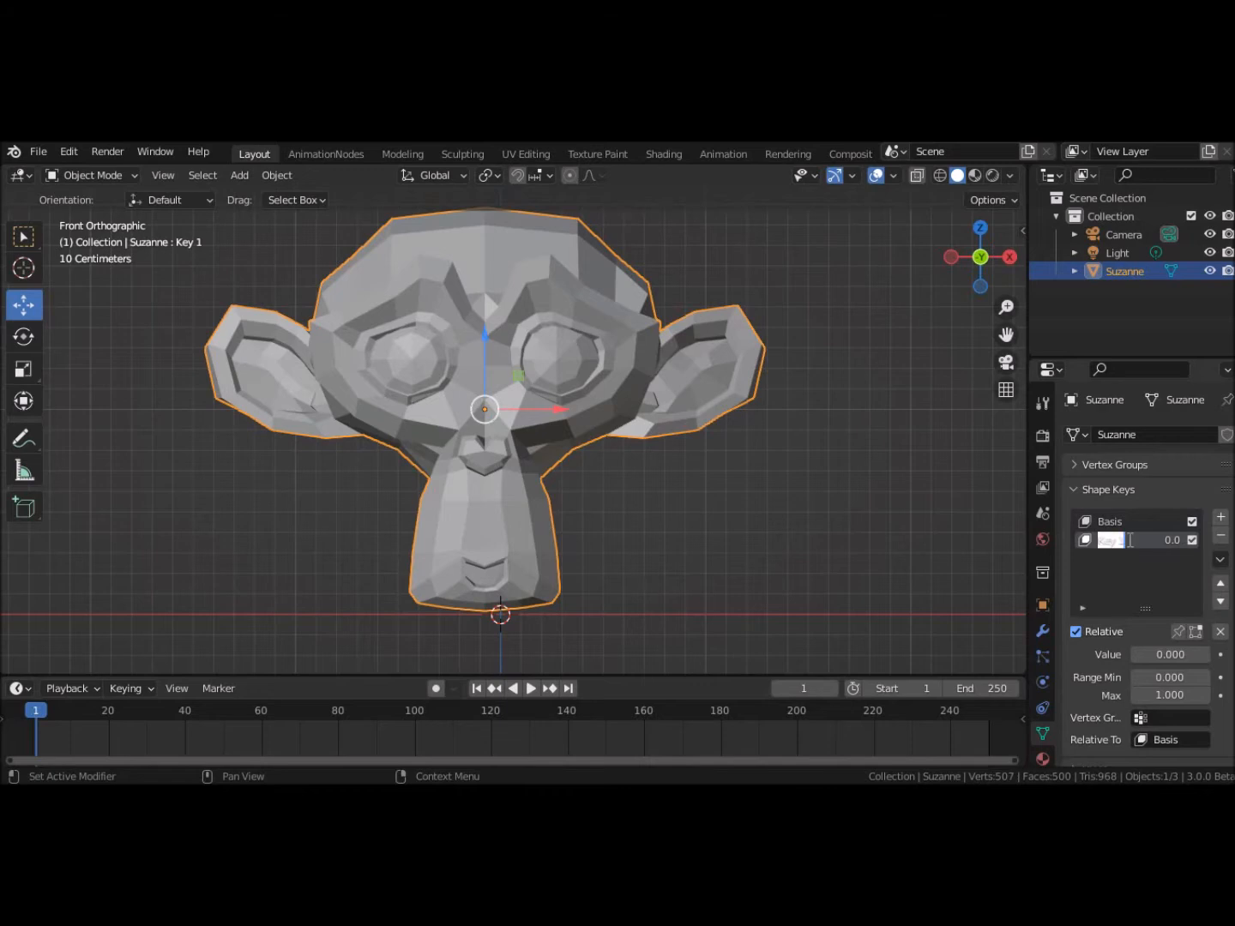
pyautogui.write('Sourire')
pyautogui.press('Return')
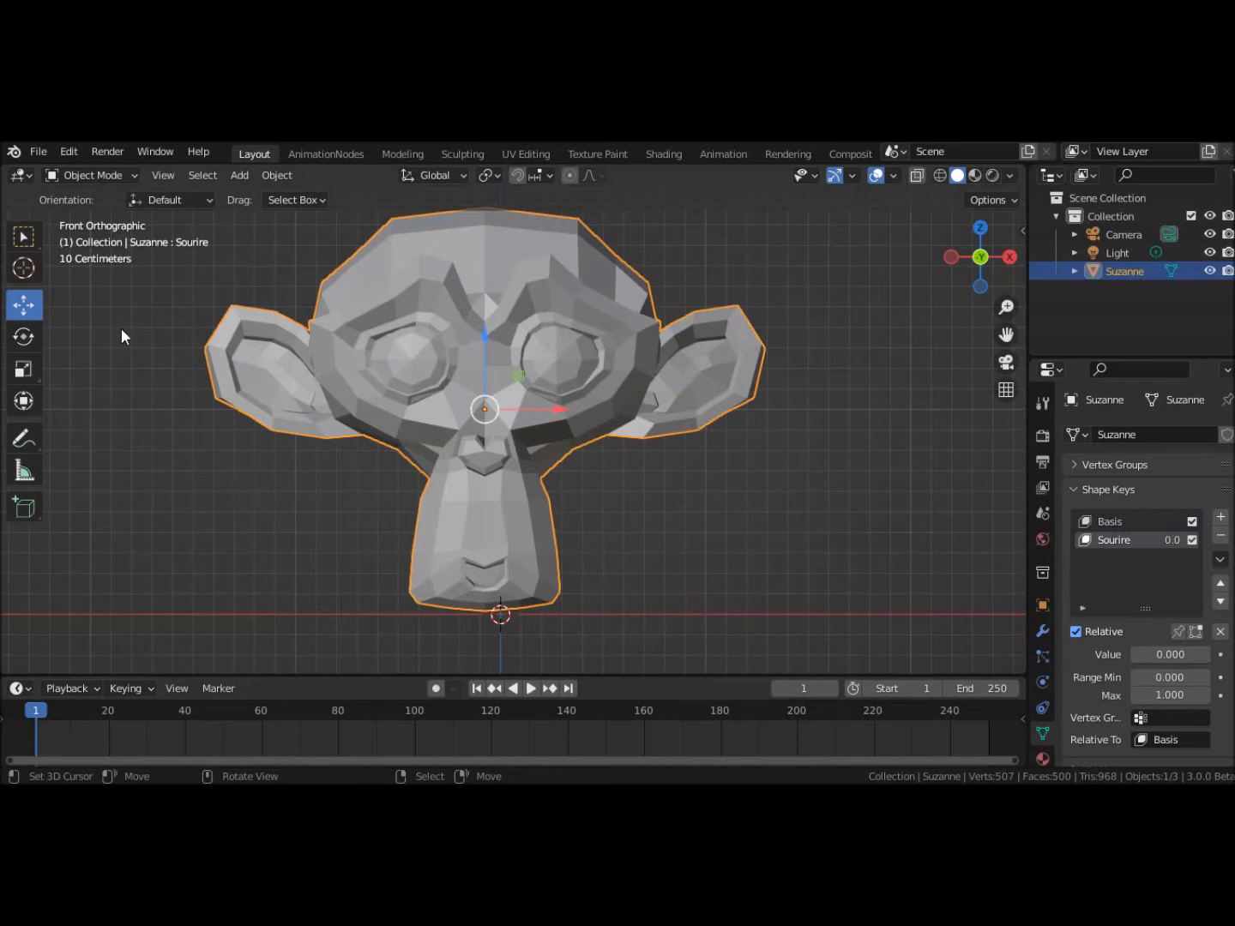
# Step: Enter Edit Mode on the monkey head with Sourire active and turn off the vertex index overlay
pyautogui.click(87, 174)
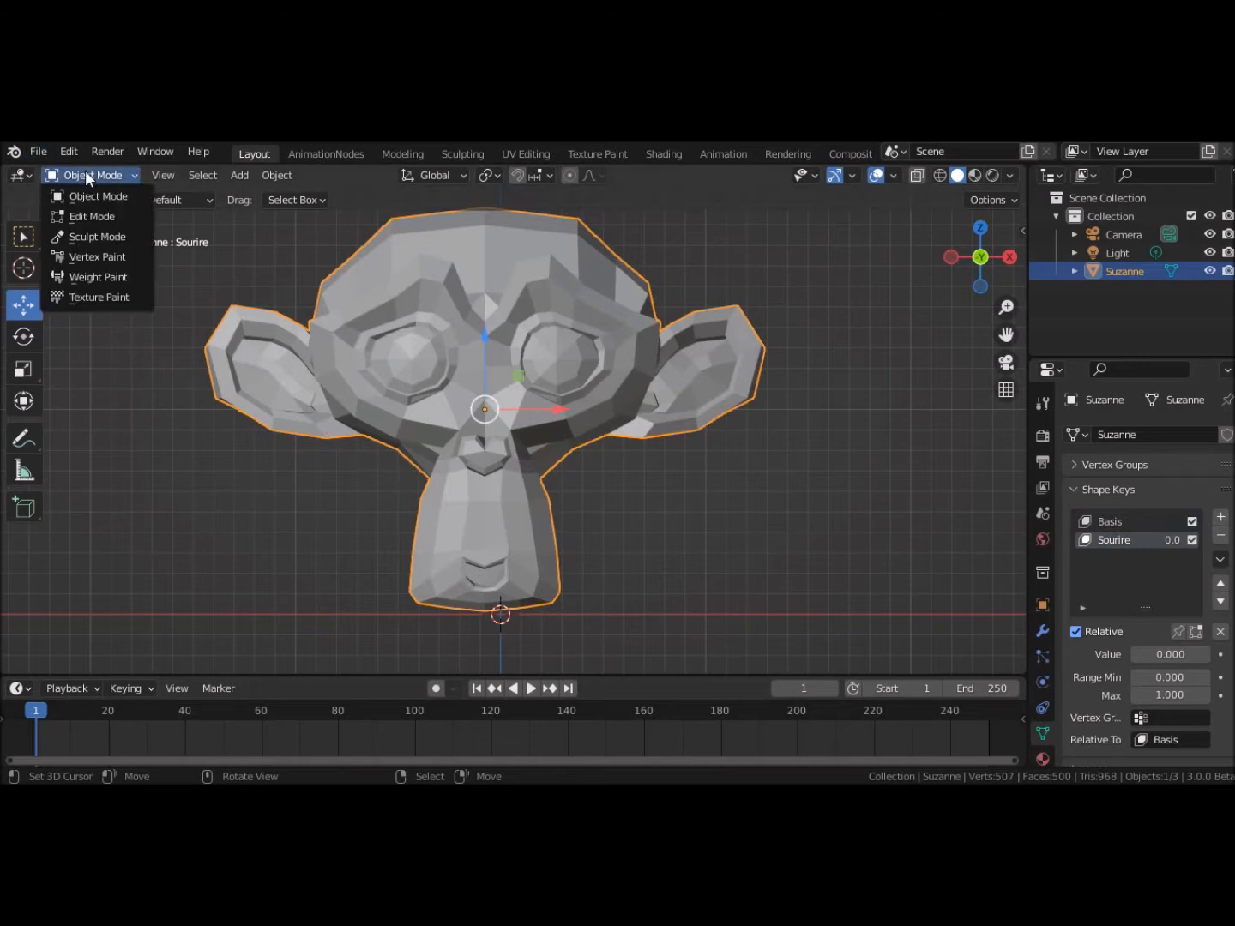
pyautogui.click(92, 218)
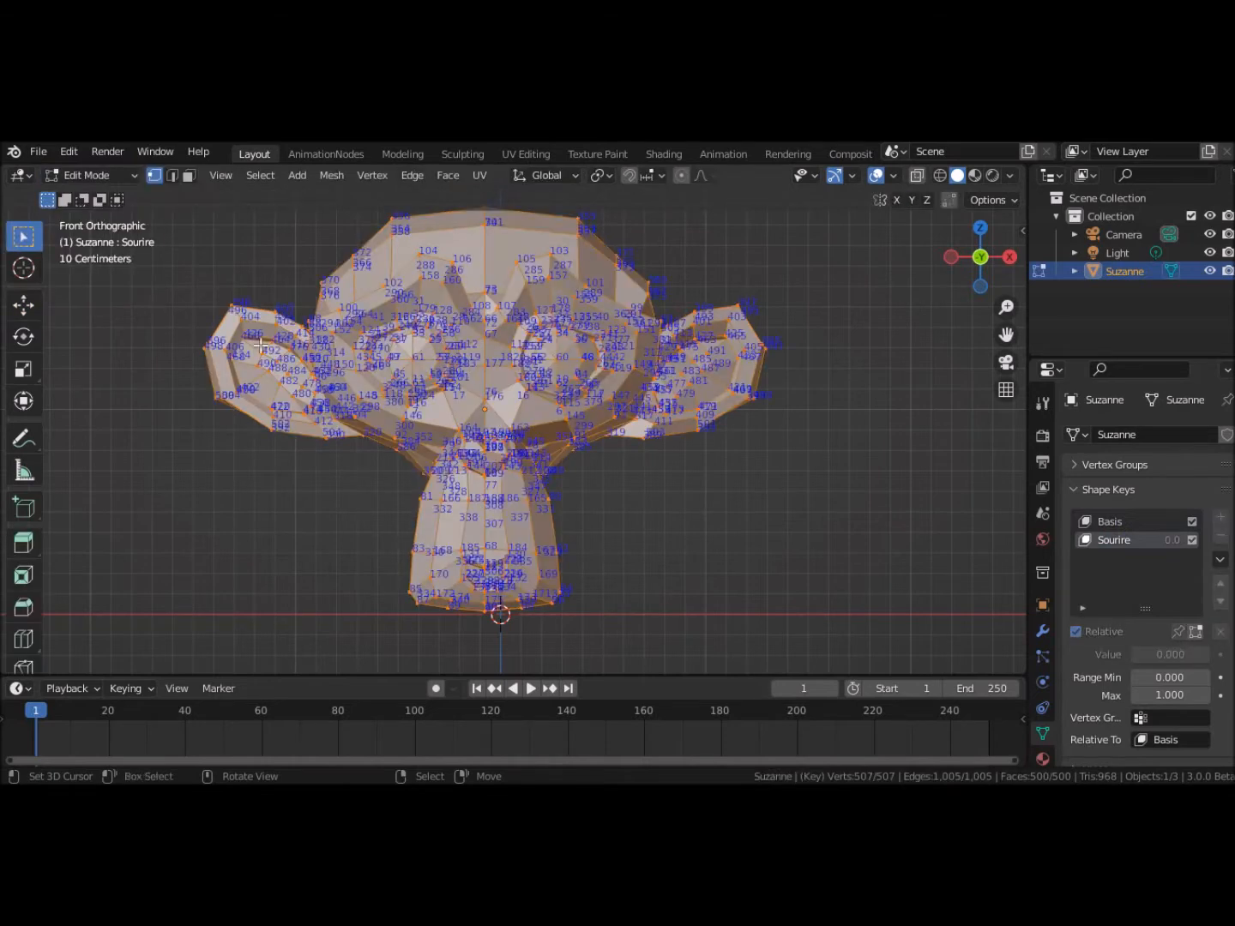
pyautogui.click(891, 176)
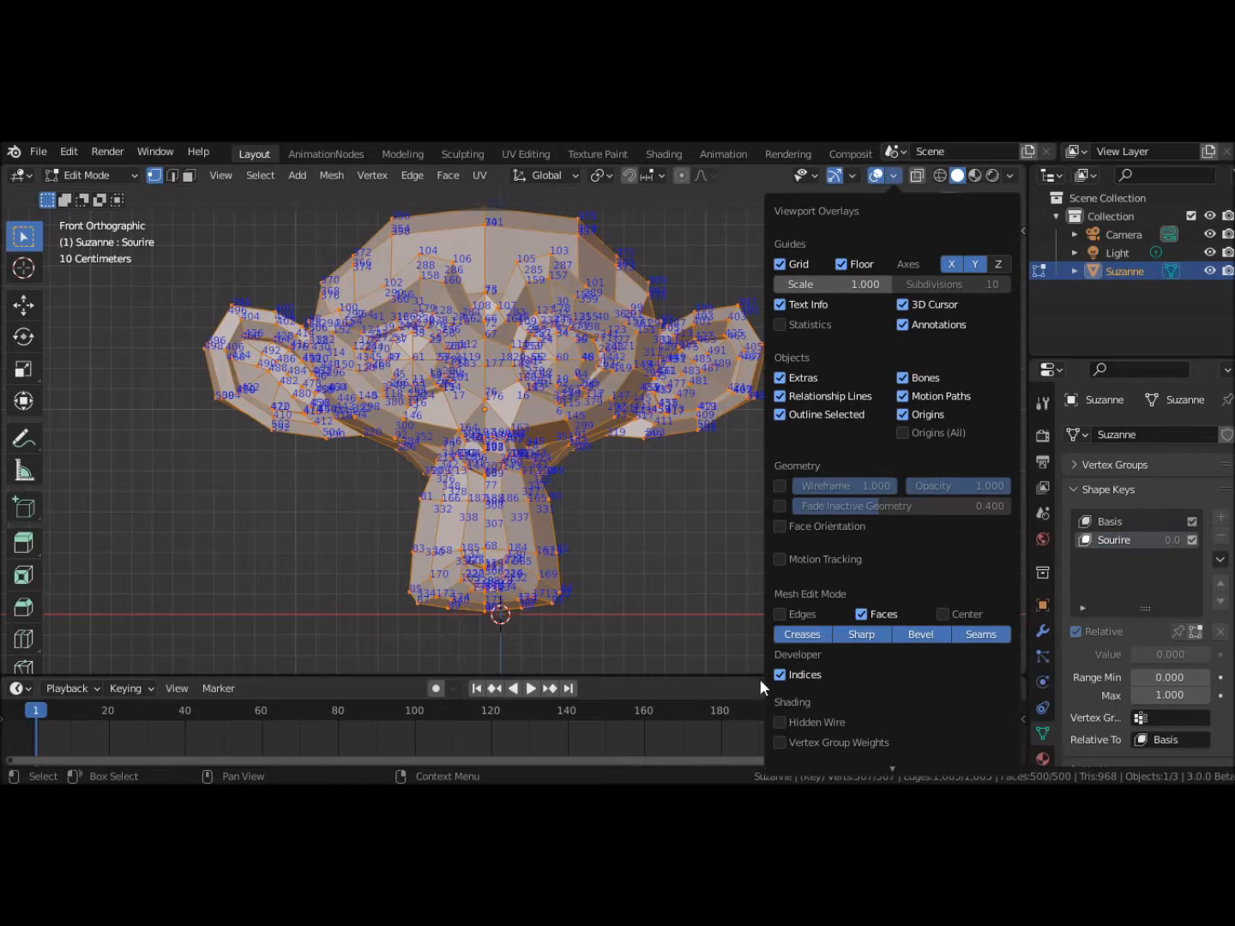
pyautogui.click(781, 675)
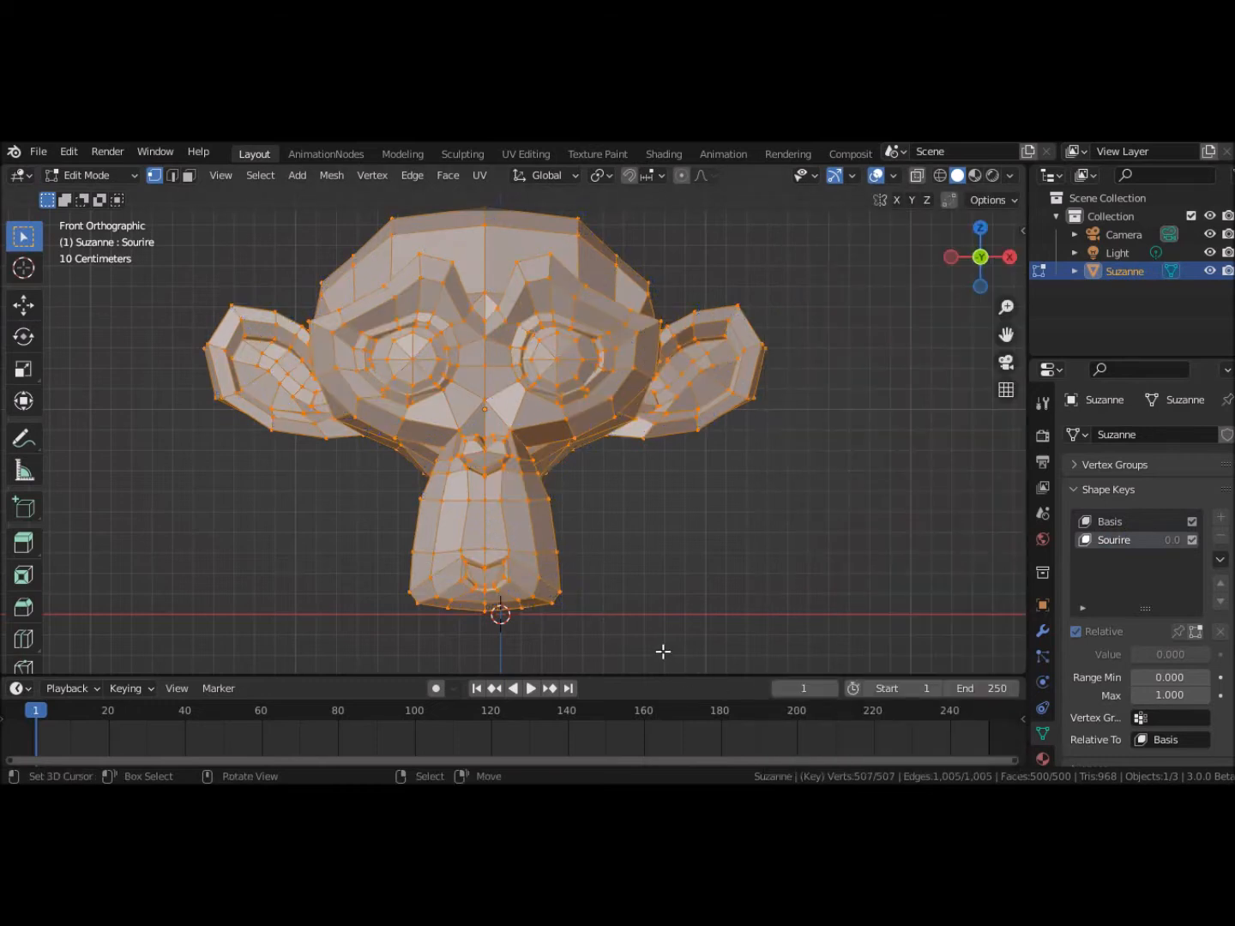
# Step: Widen the mouth by scaling its four corner vertices about 2.2 times along X, using smooth proportional editing with a size of 0.32
pyautogui.keyDown('shift'); pyautogui.moveTo(663, 653); pyautogui.dragTo(667, 529, button='middle'); pyautogui.keyUp('shift')
pyautogui.scroll(4, 667, 529)
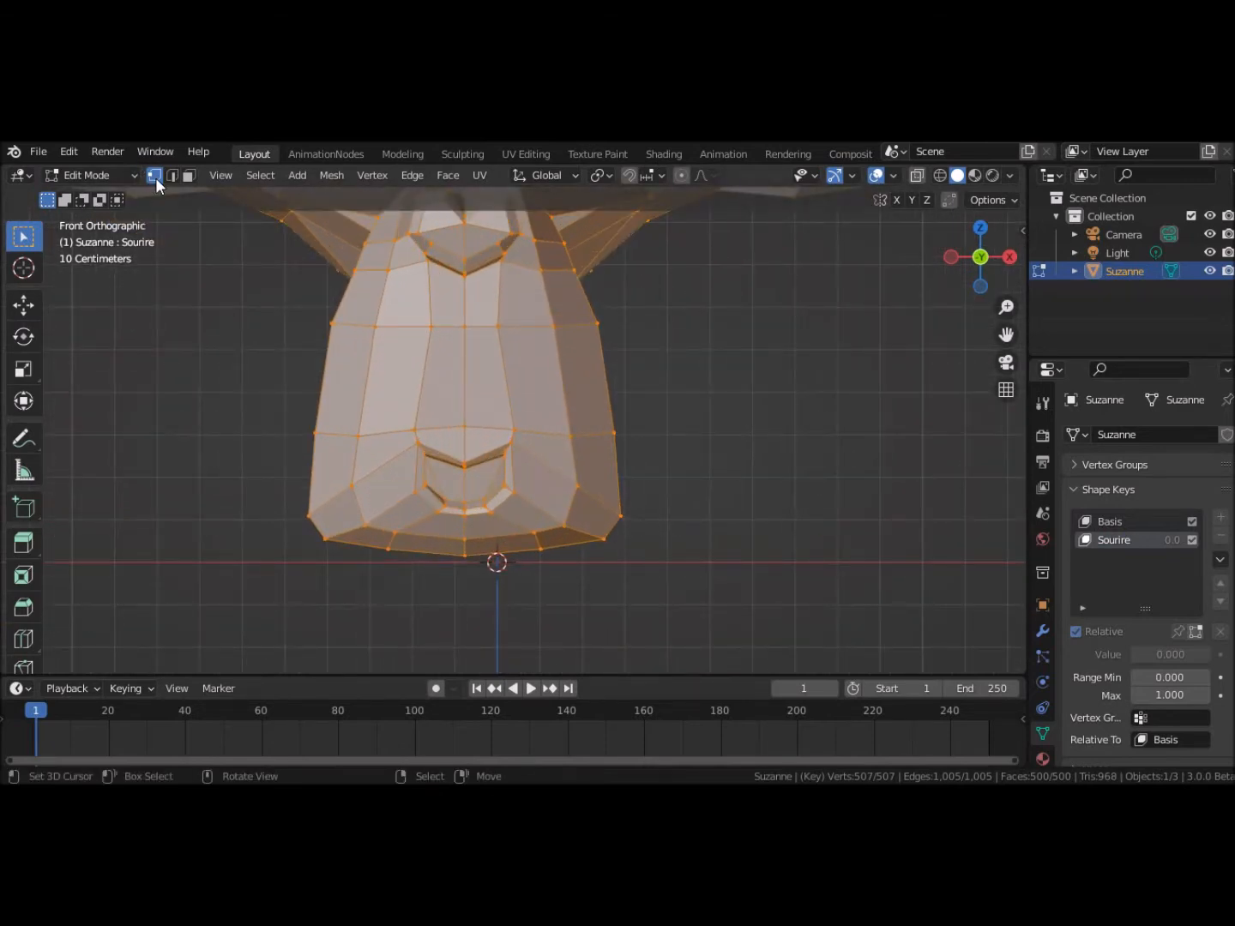
pyautogui.click(278, 393)
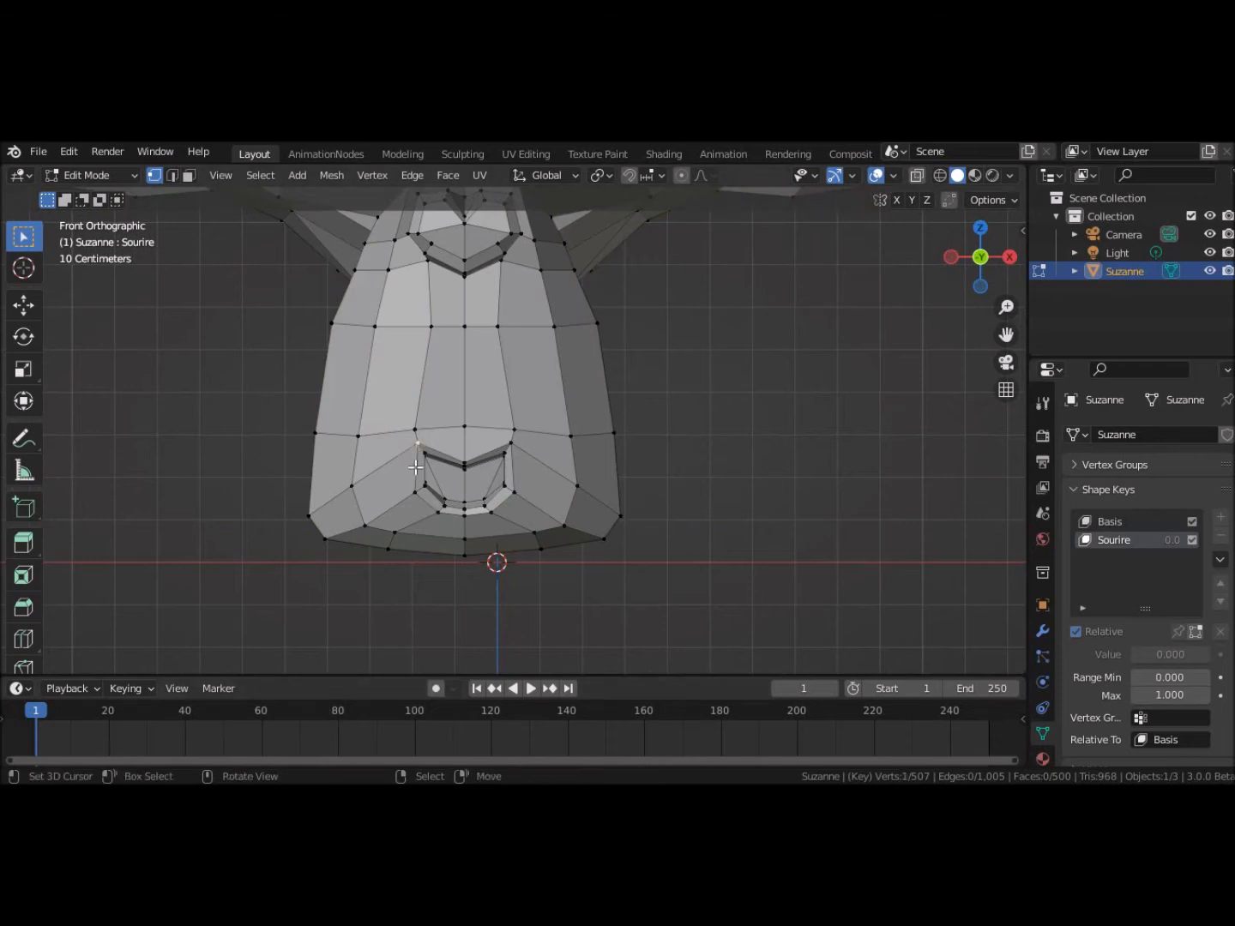
pyautogui.keyDown('shift'); pyautogui.click(417, 491); pyautogui.keyUp('shift')
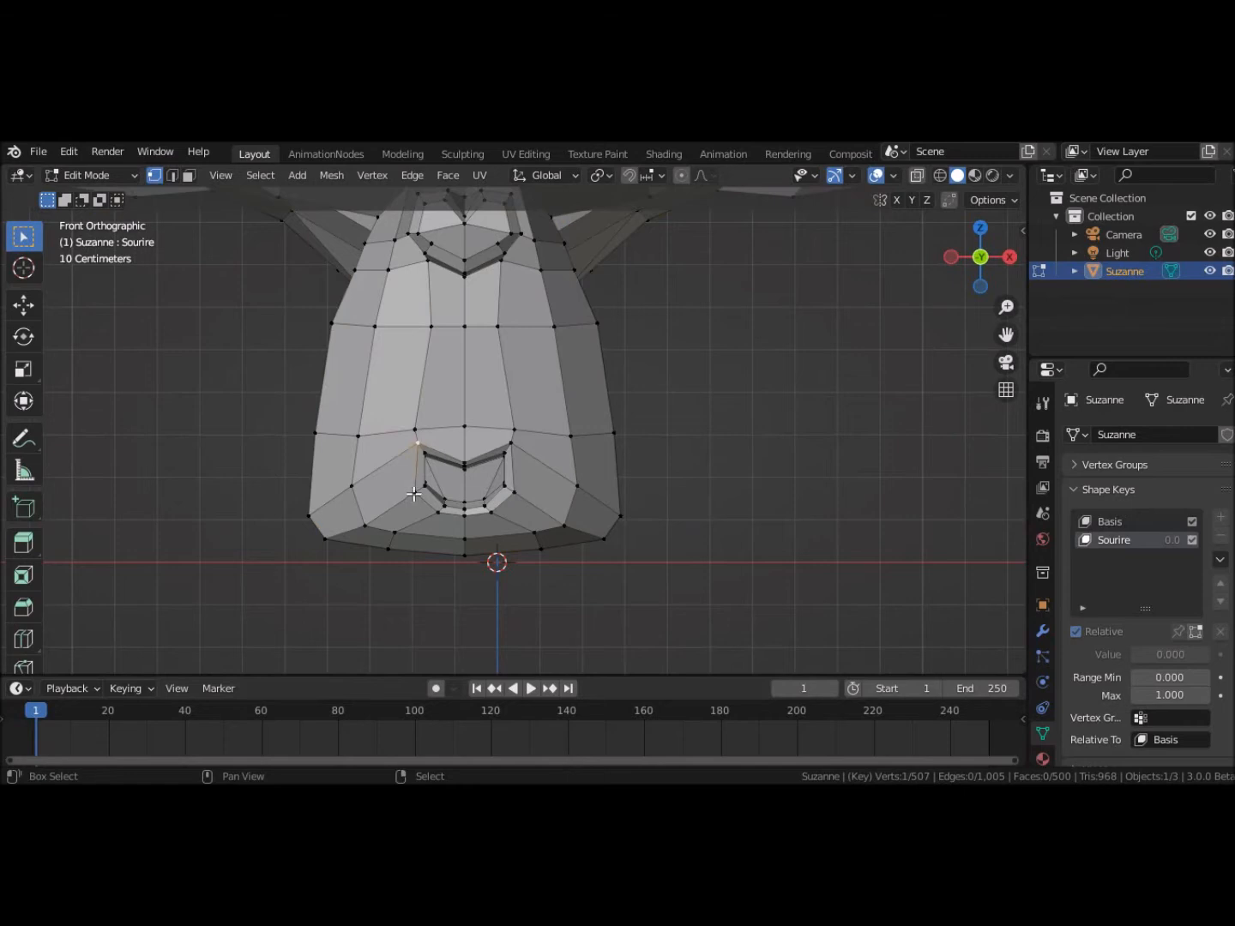
pyautogui.keyDown('shift'); pyautogui.click(512, 444); pyautogui.keyUp('shift')
pyautogui.keyDown('shift'); pyautogui.click(514, 490); pyautogui.keyUp('shift')
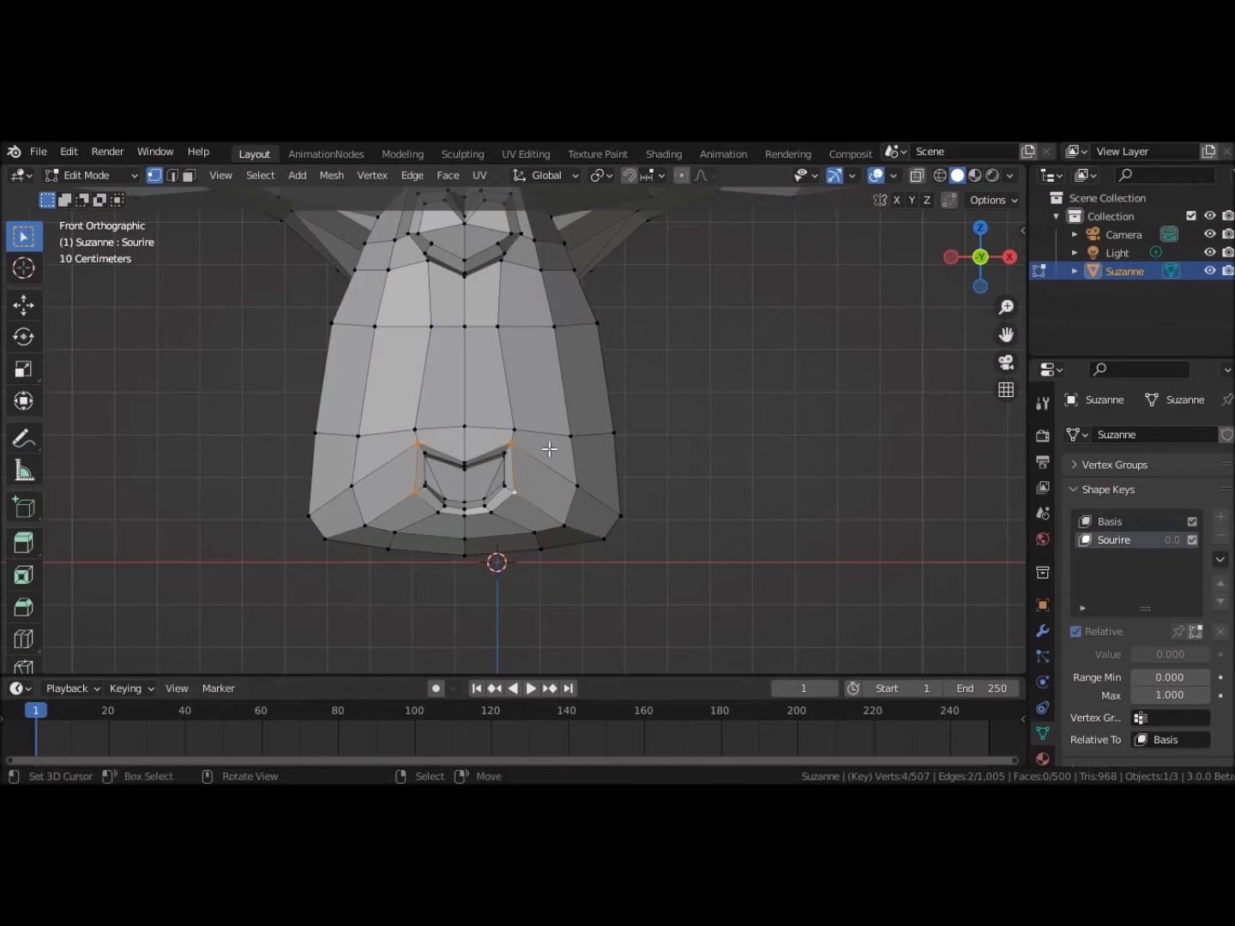
pyautogui.click(683, 175)
pyautogui.press('s')
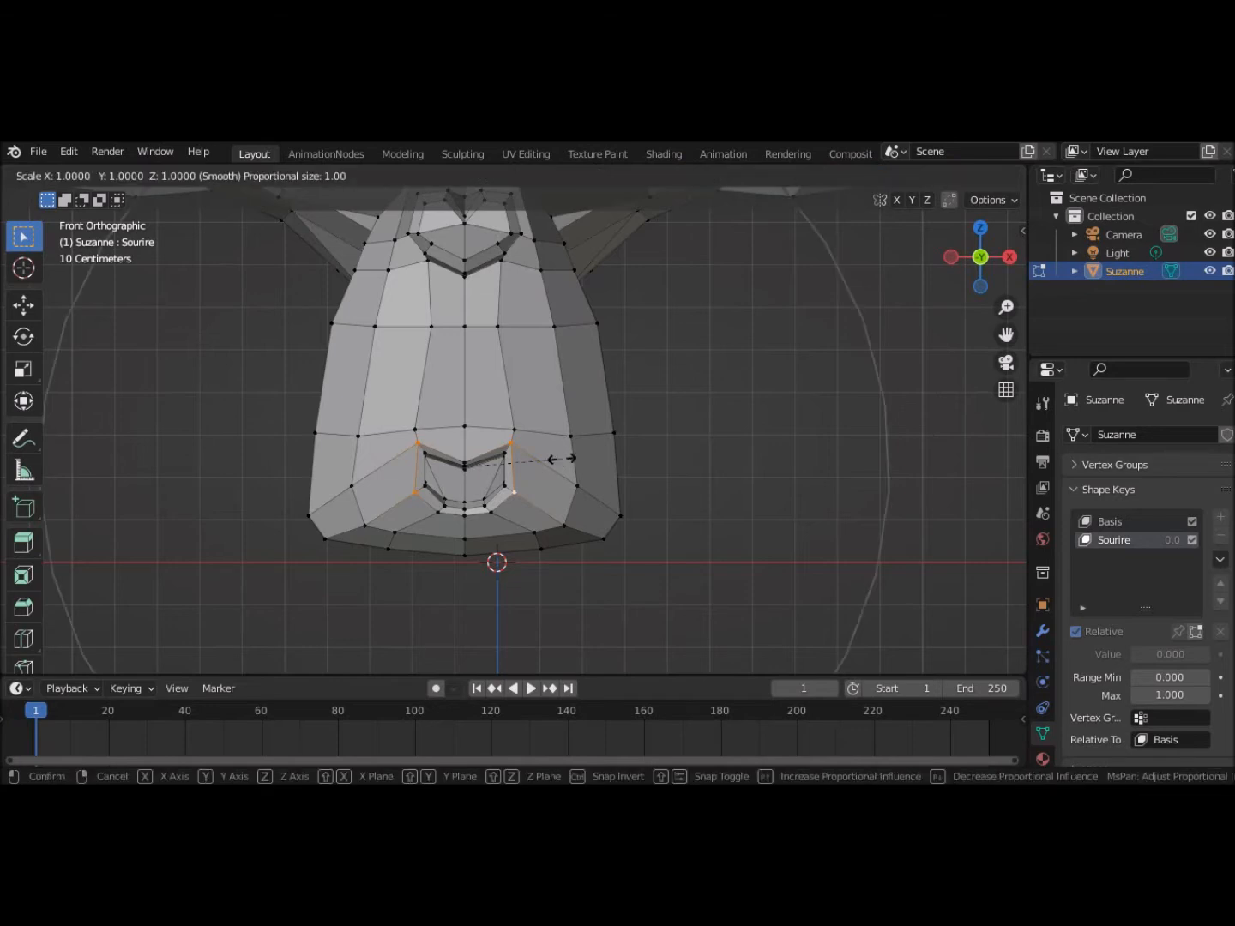
pyautogui.press('x')
pyautogui.scroll(5, 556, 460)
pyautogui.scroll(8, 555, 460)
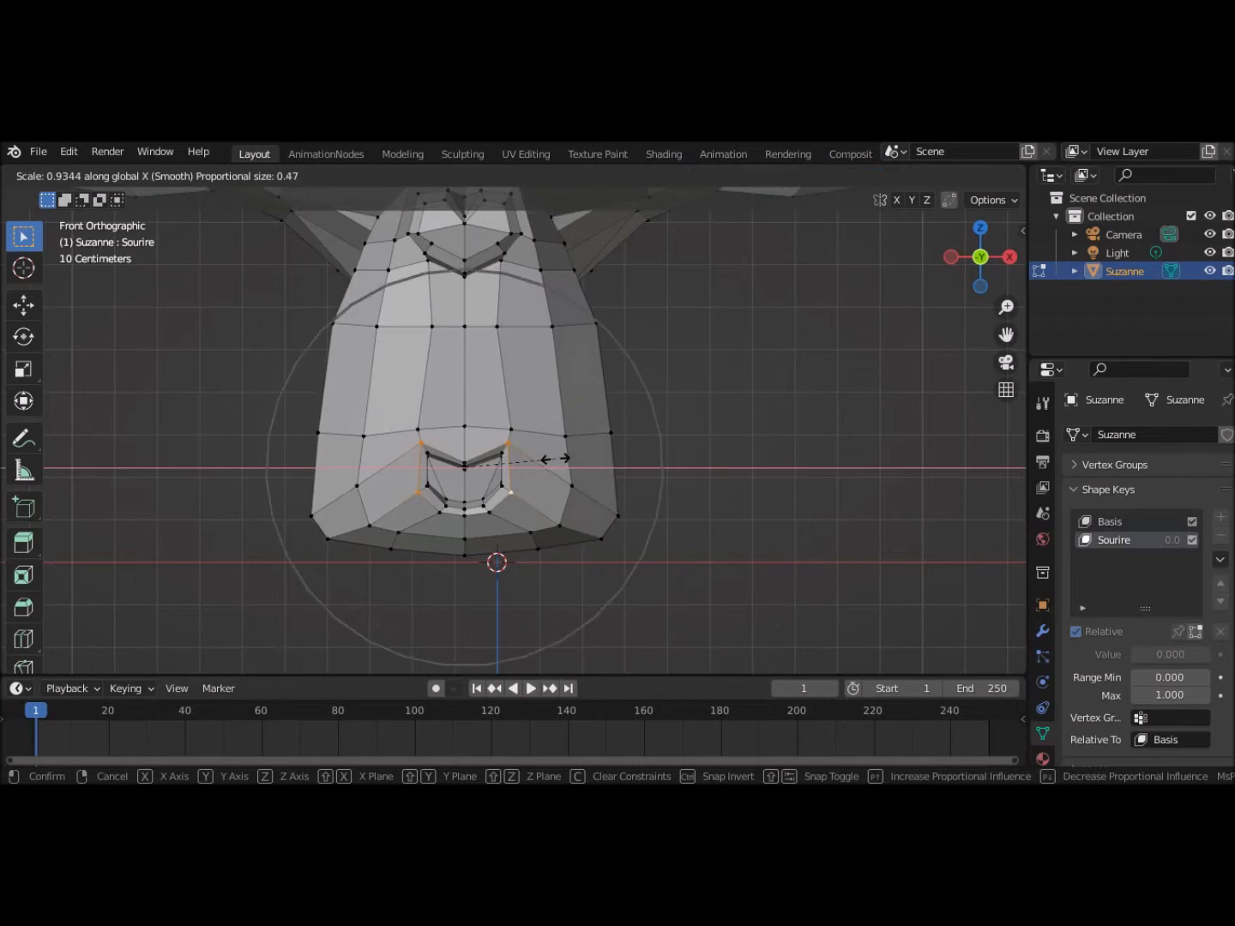
pyautogui.scroll(1, 556, 459)
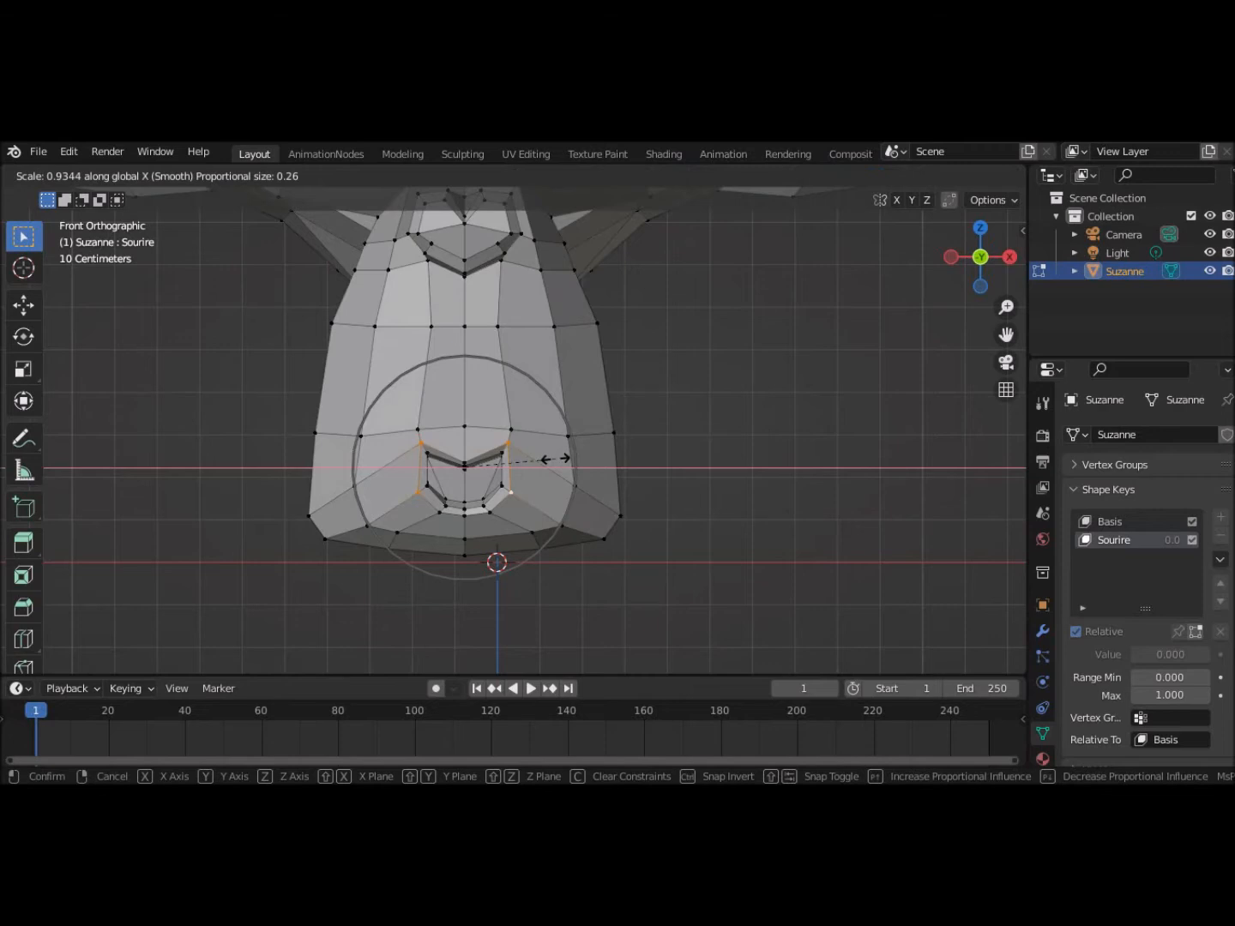
pyautogui.scroll(-1, 556, 459)
pyautogui.scroll(-1, 557, 459)
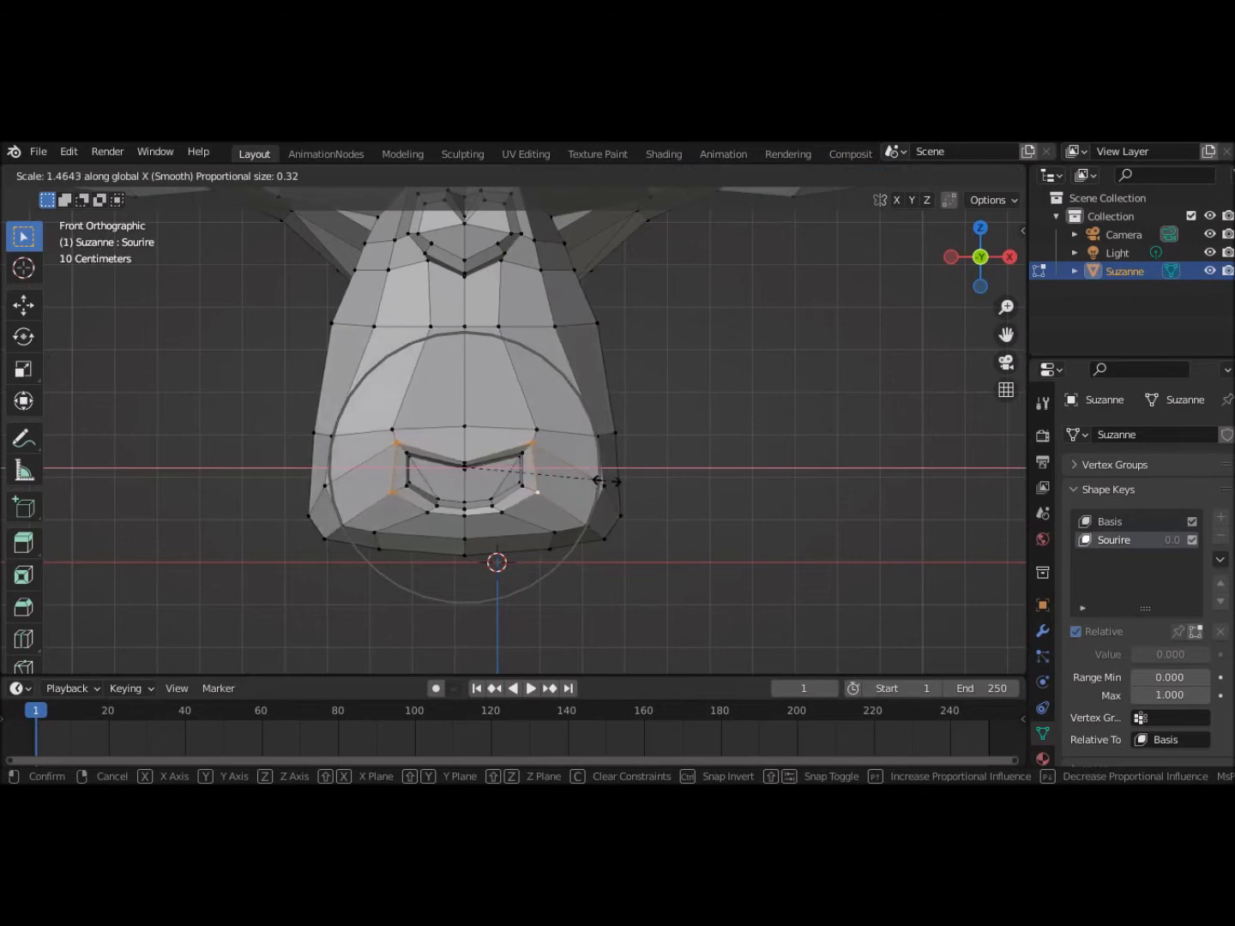
pyautogui.scroll(-3, 604, 483)
pyautogui.scroll(-1, 605, 482)
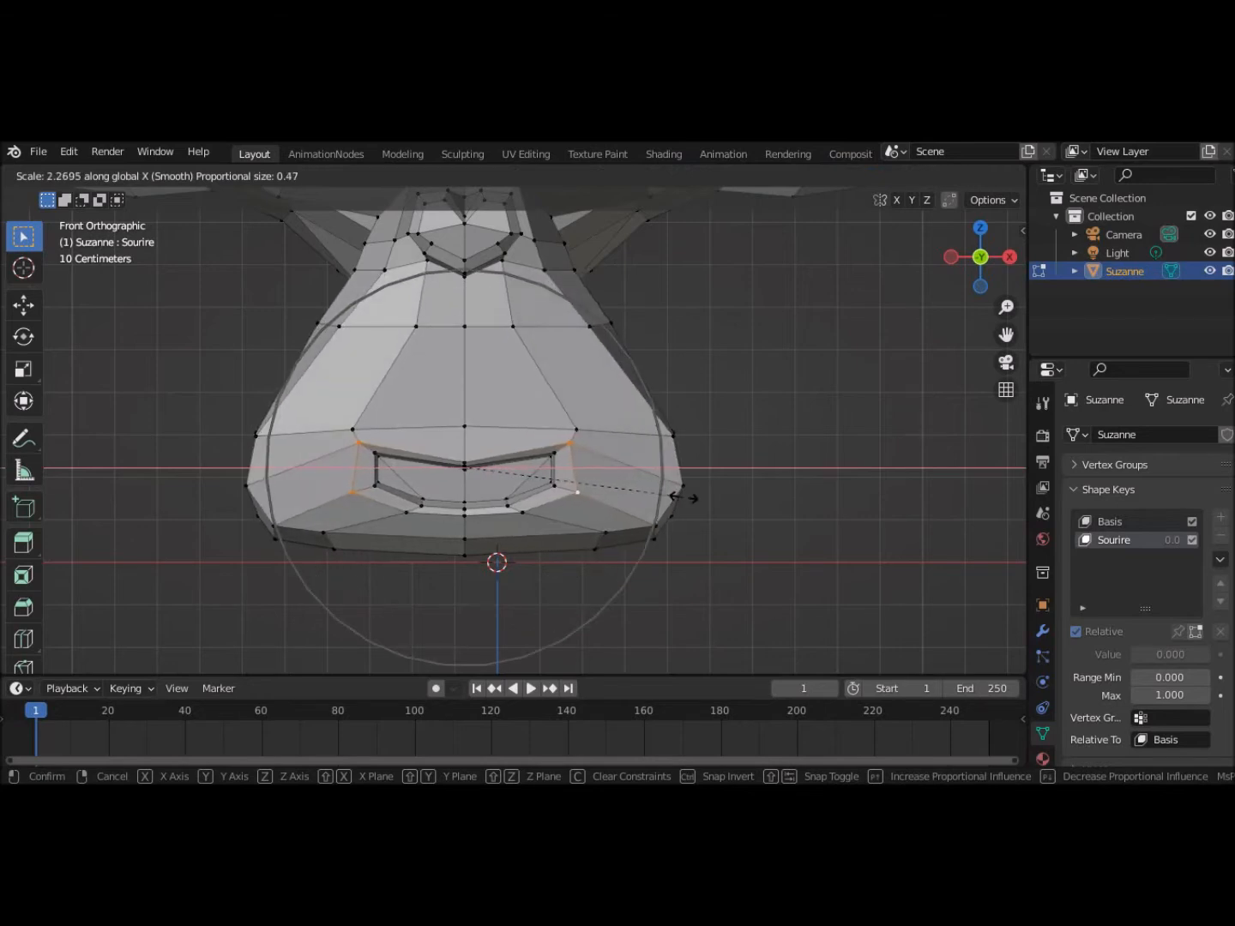
pyautogui.scroll(1, 683, 497)
pyautogui.scroll(3, 682, 498)
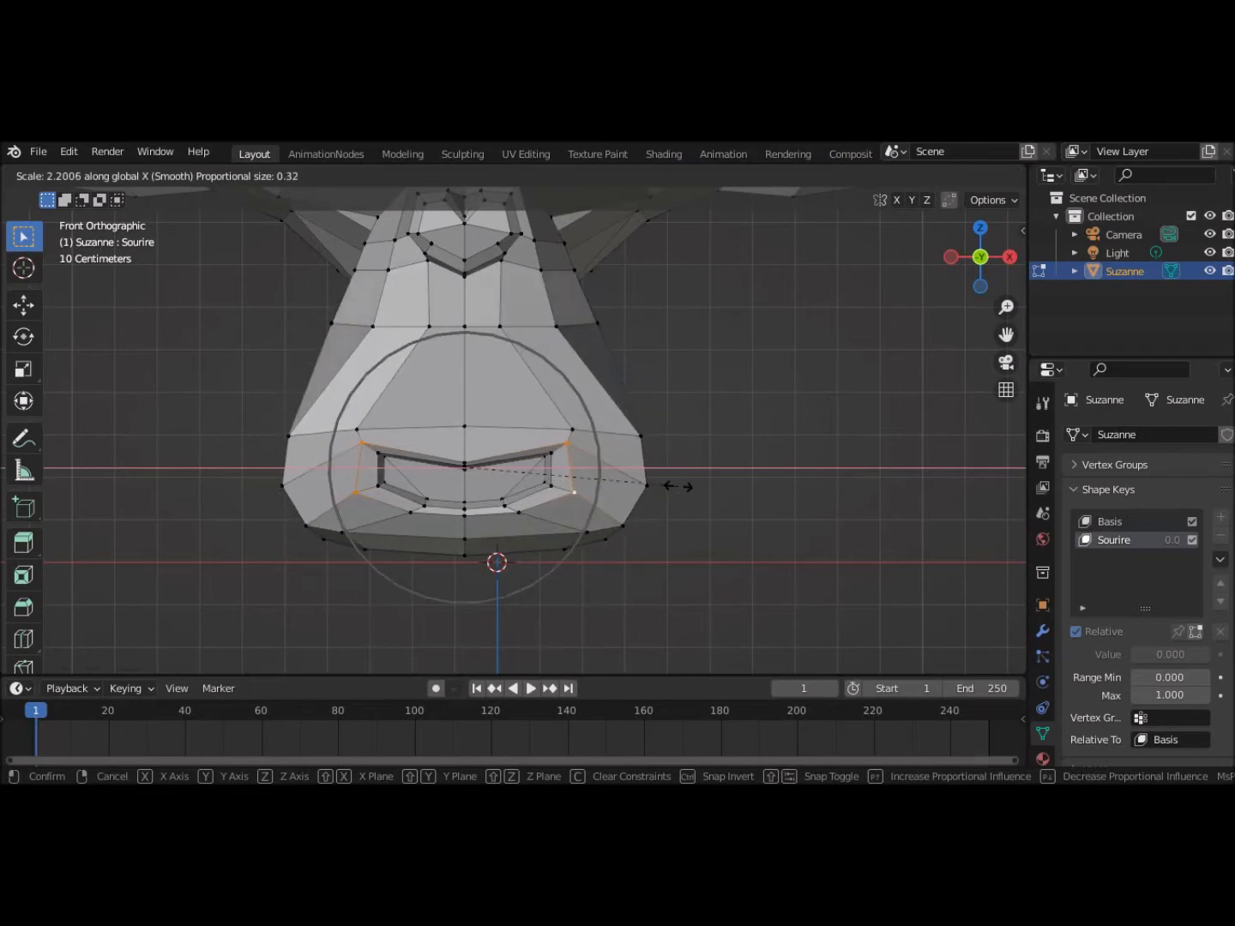
pyautogui.click(678, 487)
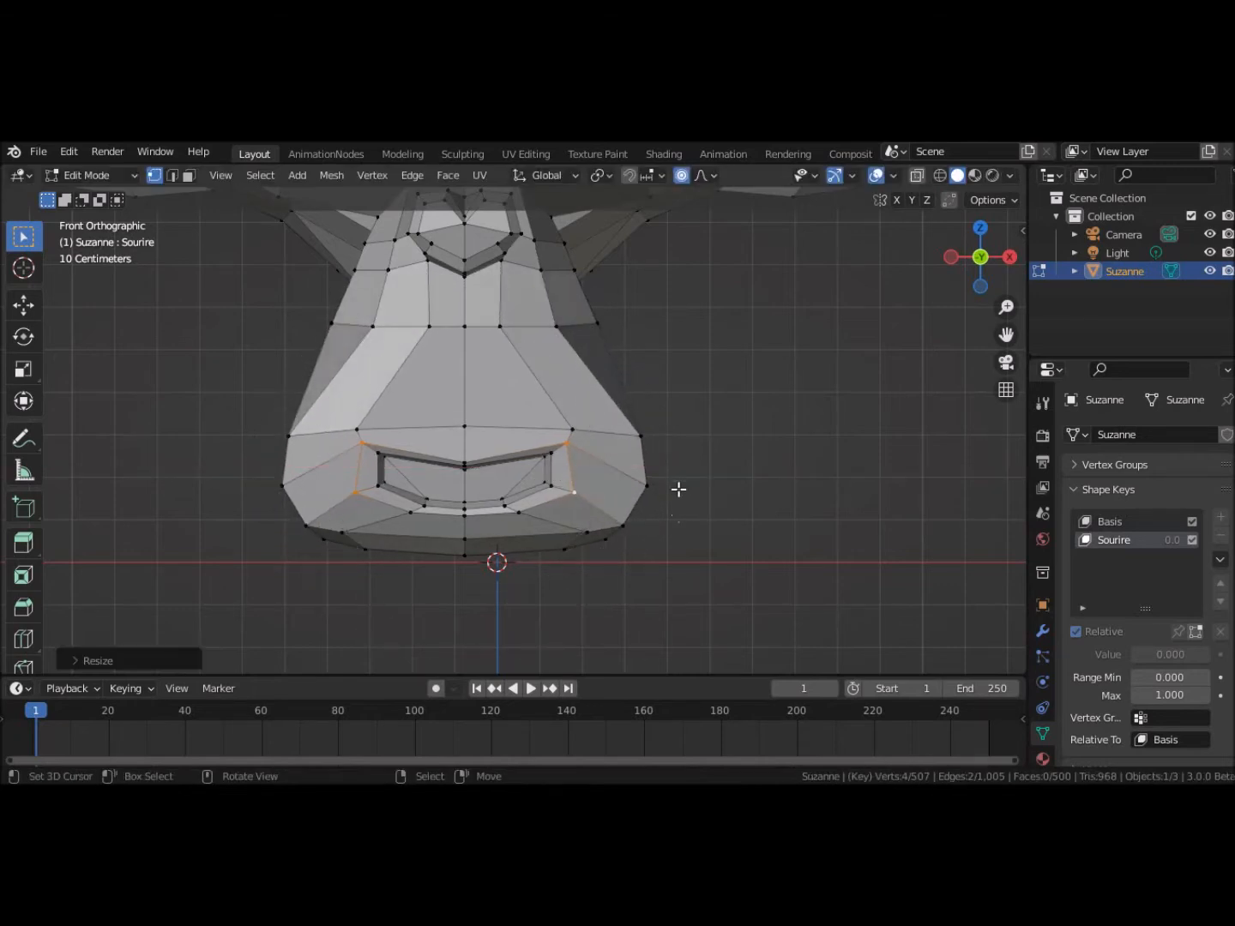
# Step: Raise the selected mouth corner vertices slightly along Z to form a smile and return to Object Mode
pyautogui.click(27, 312)
pyautogui.moveTo(464, 396); pyautogui.dragTo(465, 375)
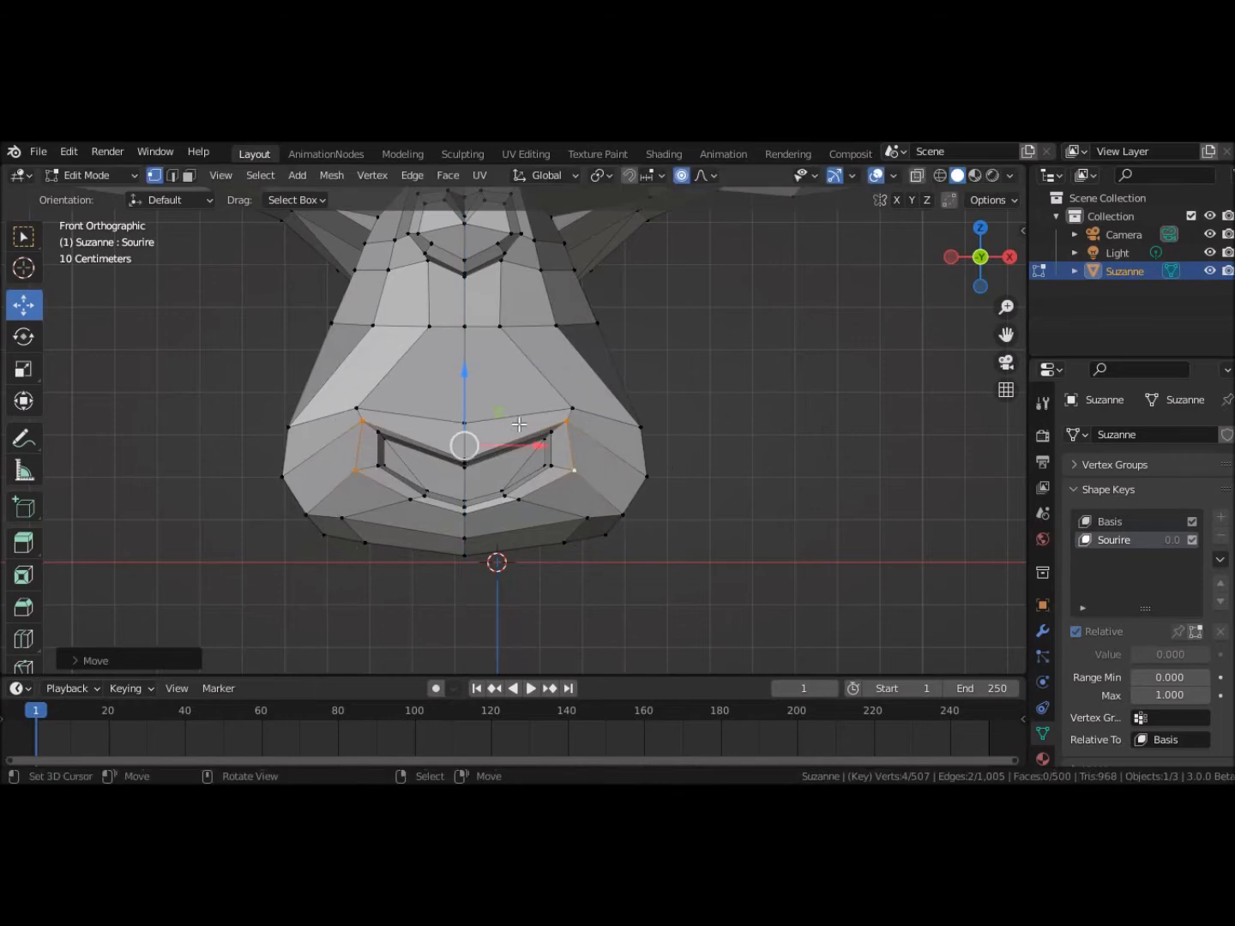
pyautogui.click(95, 176)
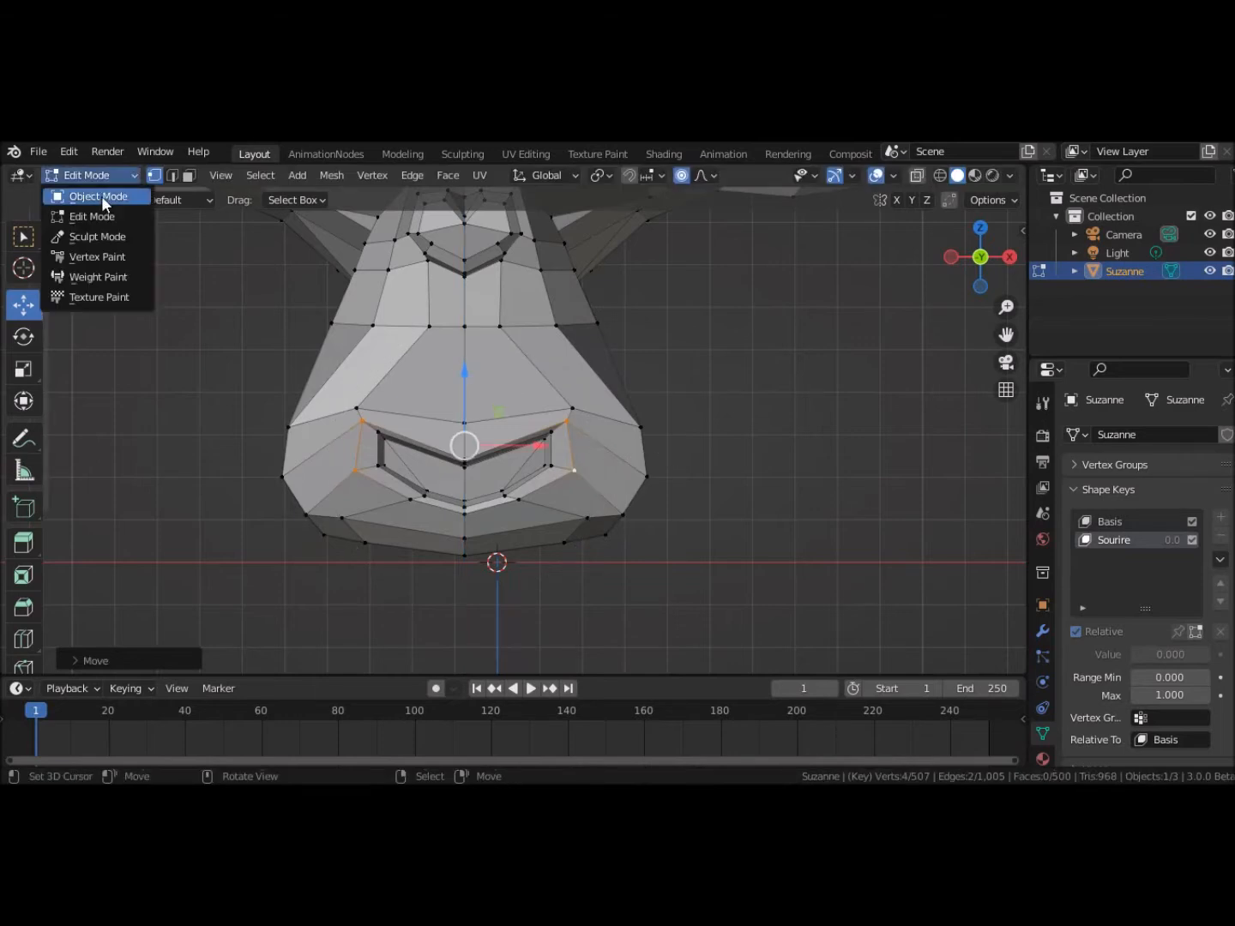
pyautogui.click(102, 197)
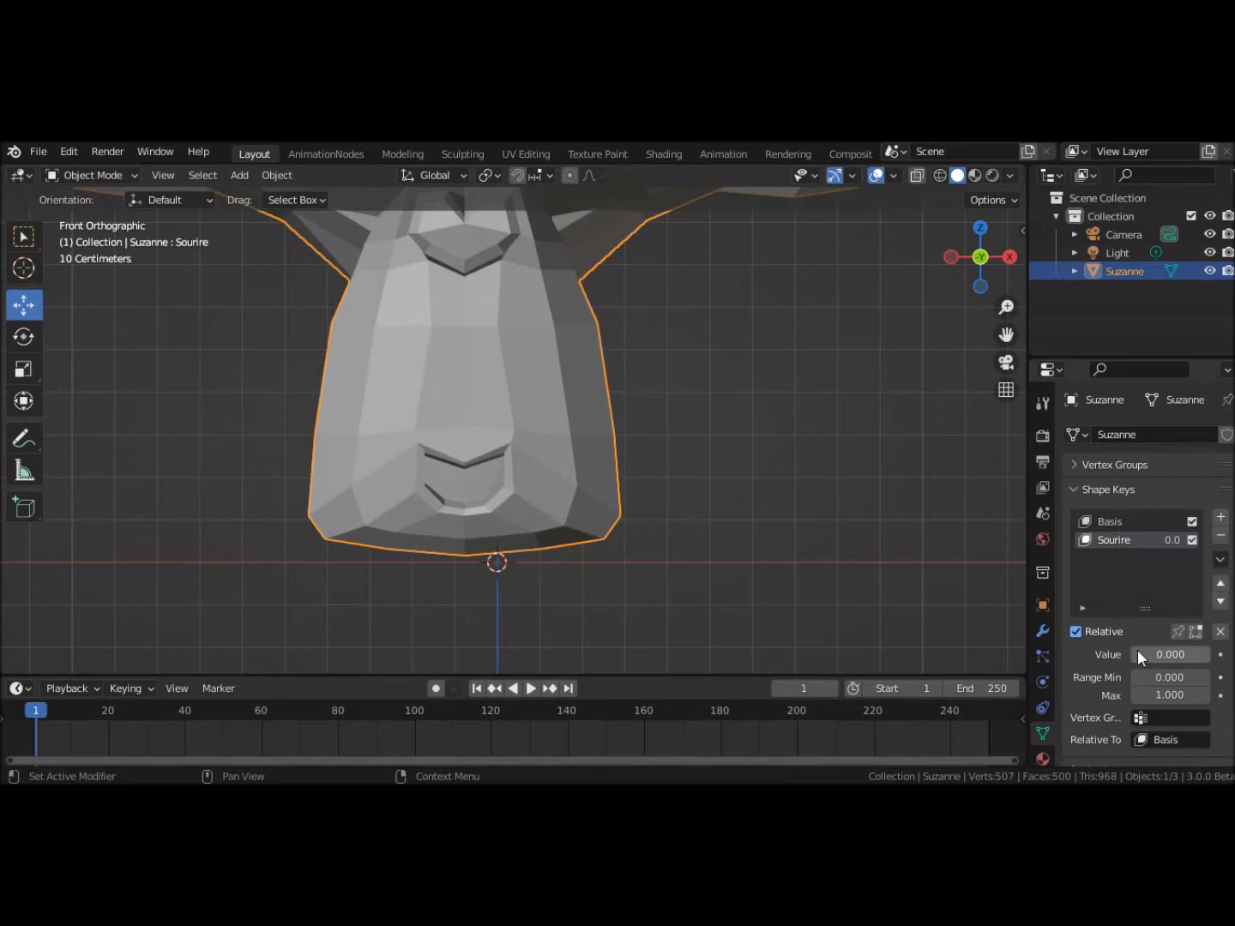
# Step: Test the Sourire shape key's value range, reset it to 0, and keyframe that value at frame 1
pyautogui.moveTo(1170, 654); pyautogui.dragTo(1130, 653)
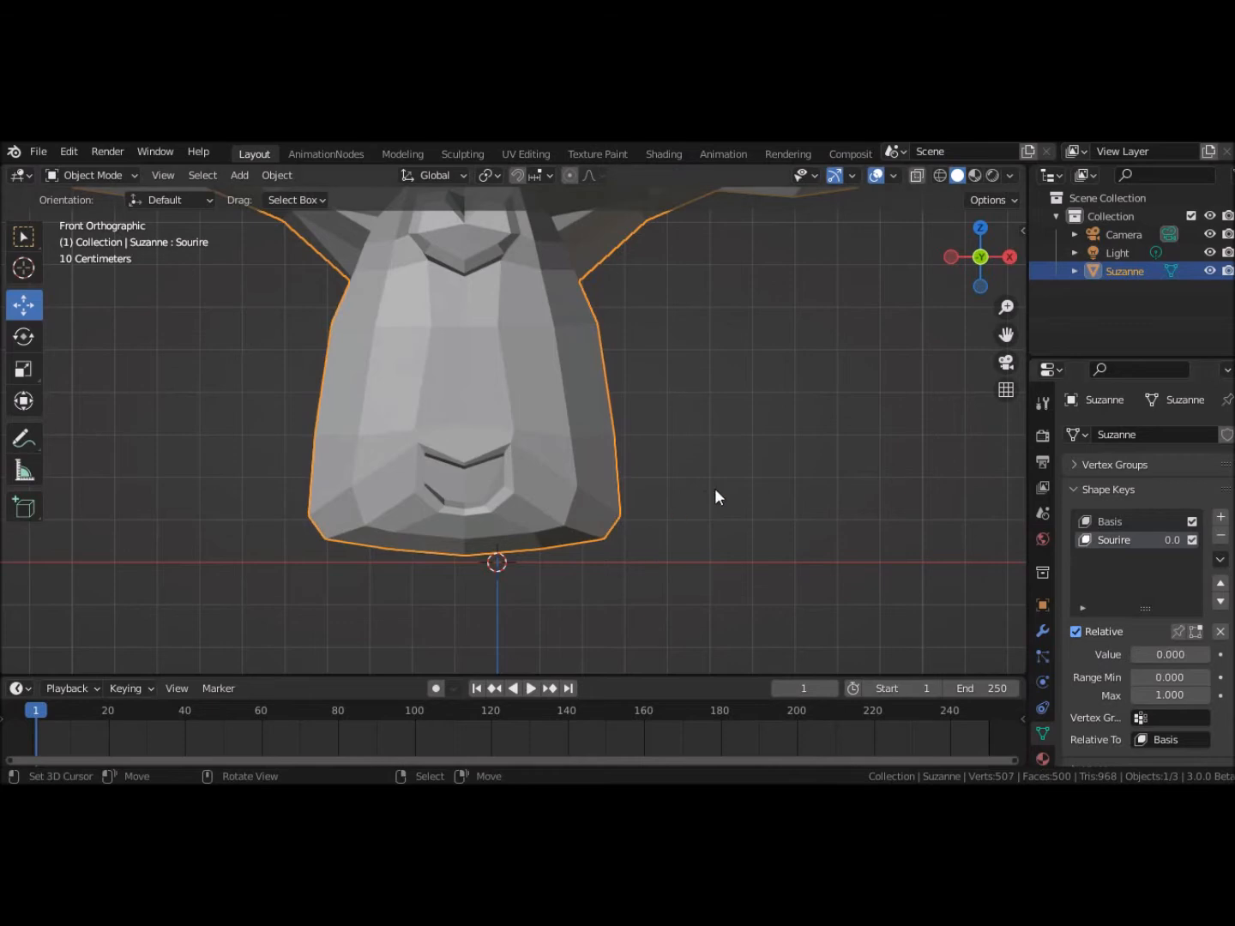
pyautogui.scroll(-6, 708, 494)
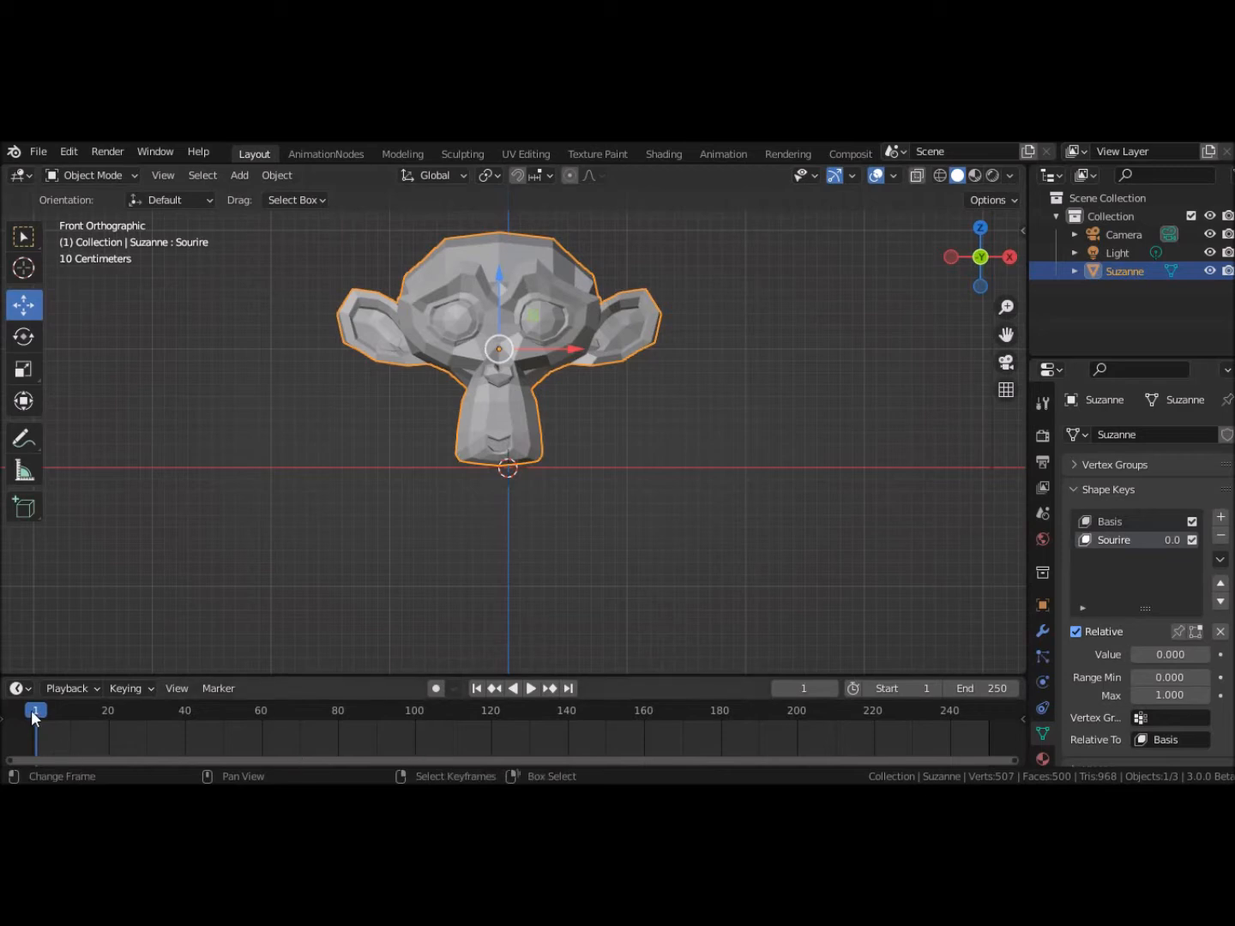
pyautogui.click(1221, 654)
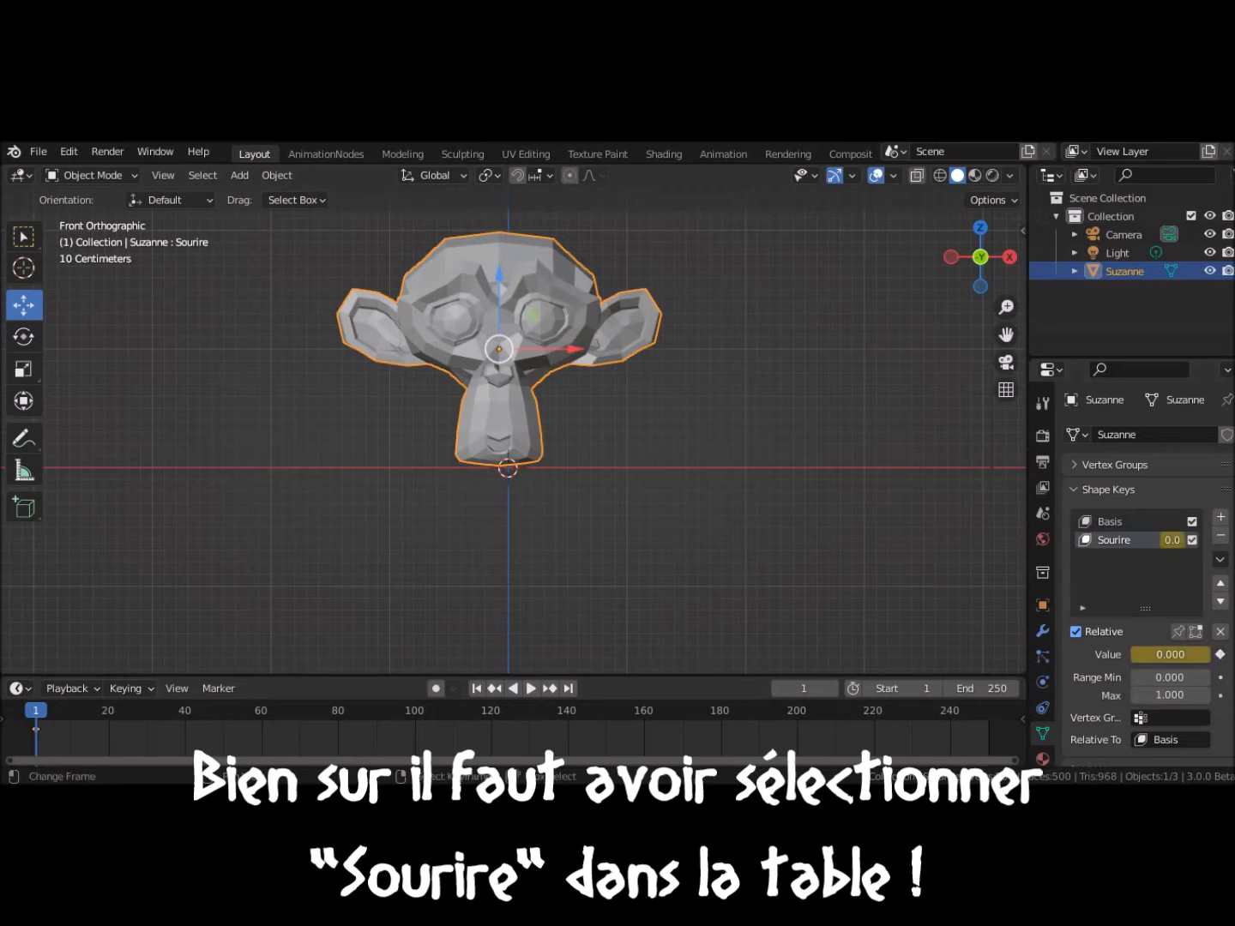
# Step: At frame 40, set the Sourire shape key's value to 1.000 and keyframe it
pyautogui.click(185, 726)
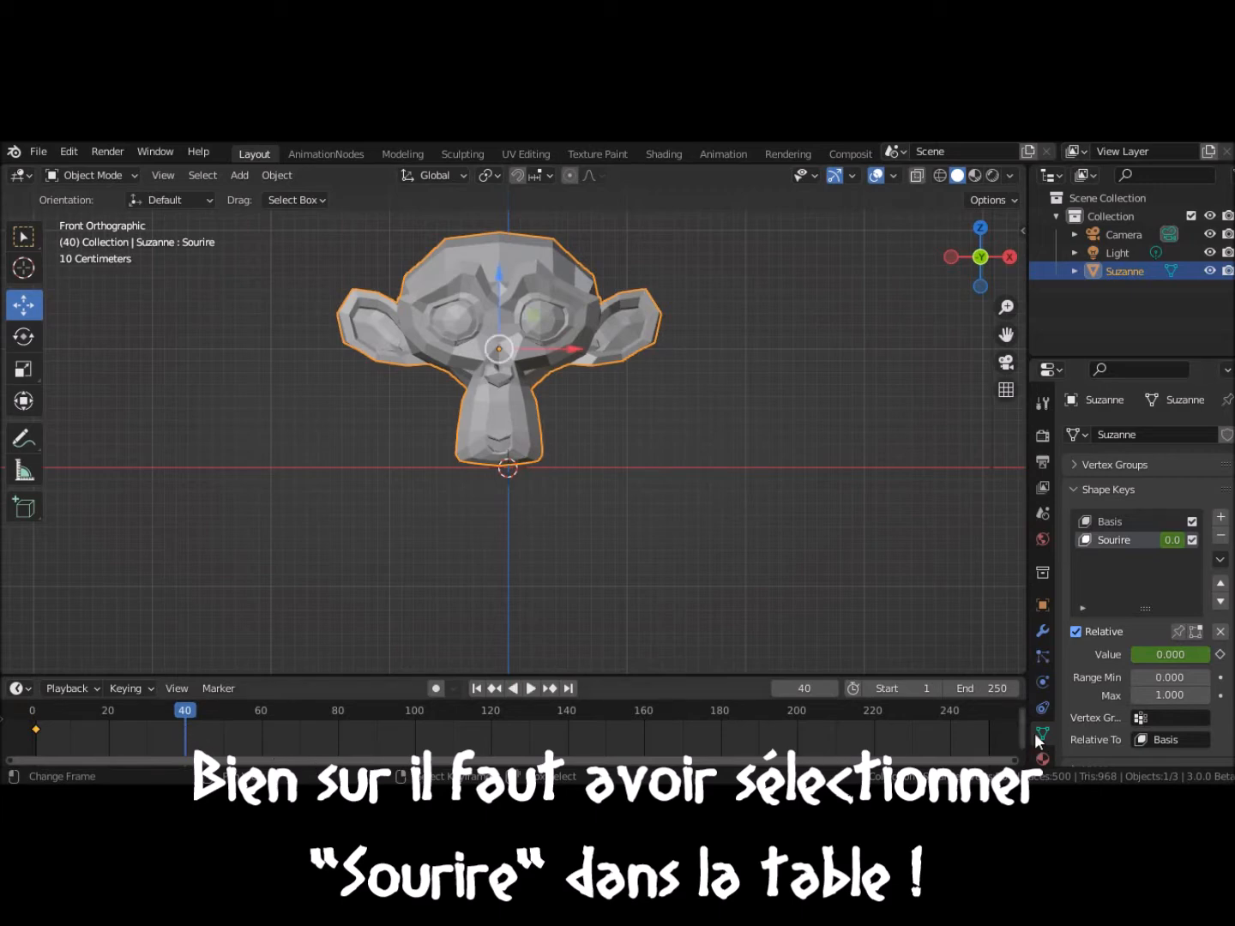
pyautogui.moveTo(1150, 654); pyautogui.dragTo(1220, 664)
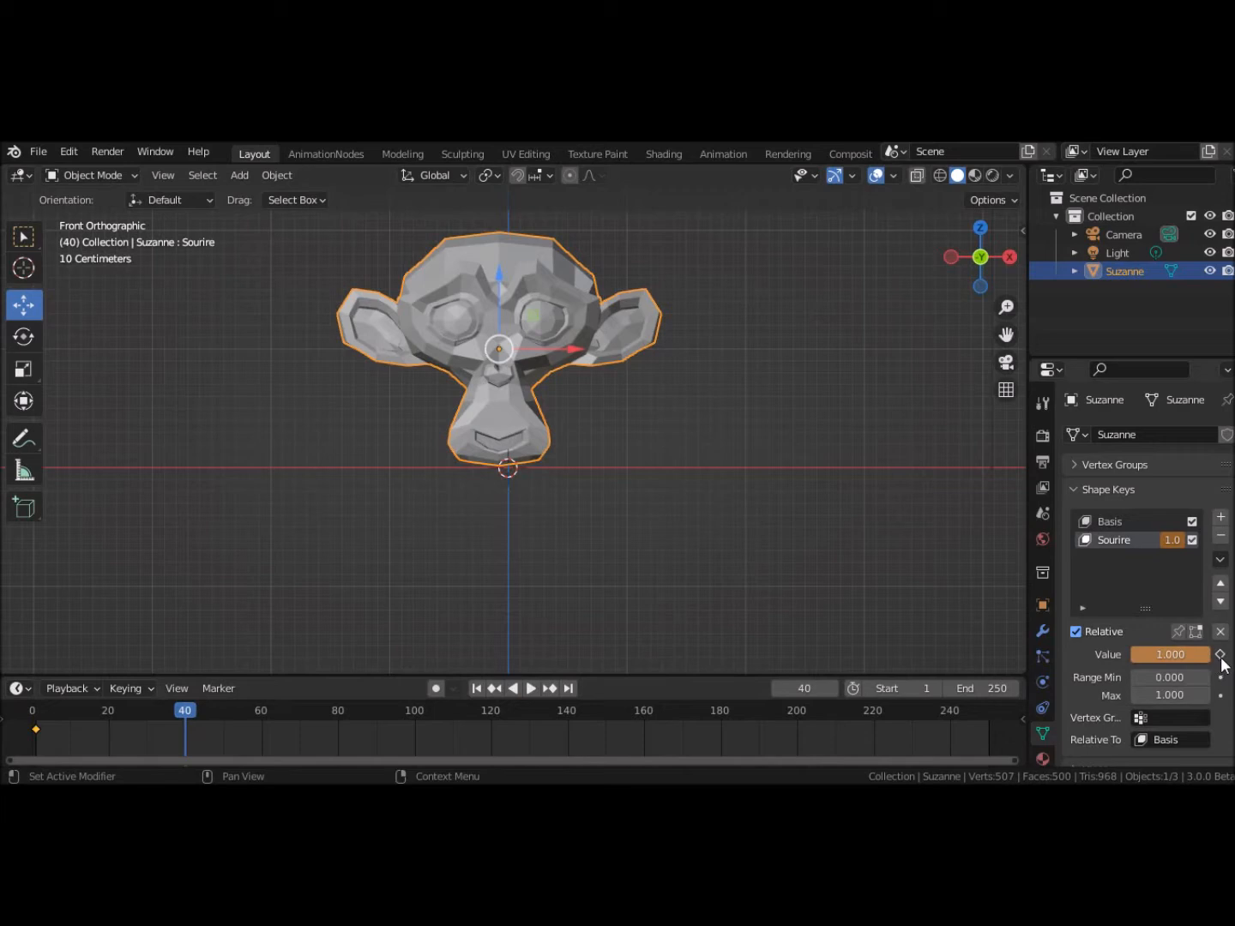
pyautogui.click(1219, 653)
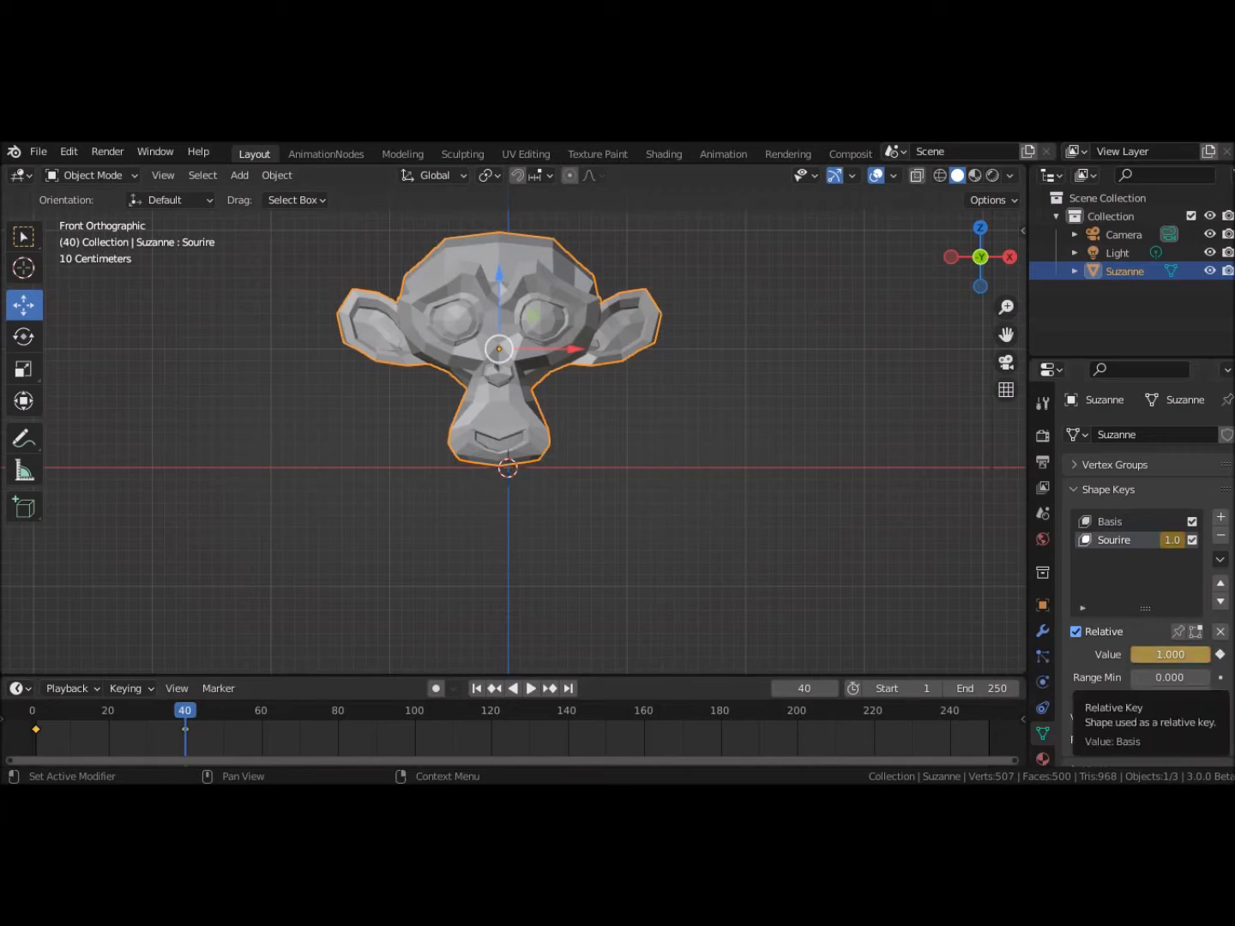
# Step: Play the monkey's smile animation from the first frame to past frame 40, then stop it
pyautogui.click(476, 690)
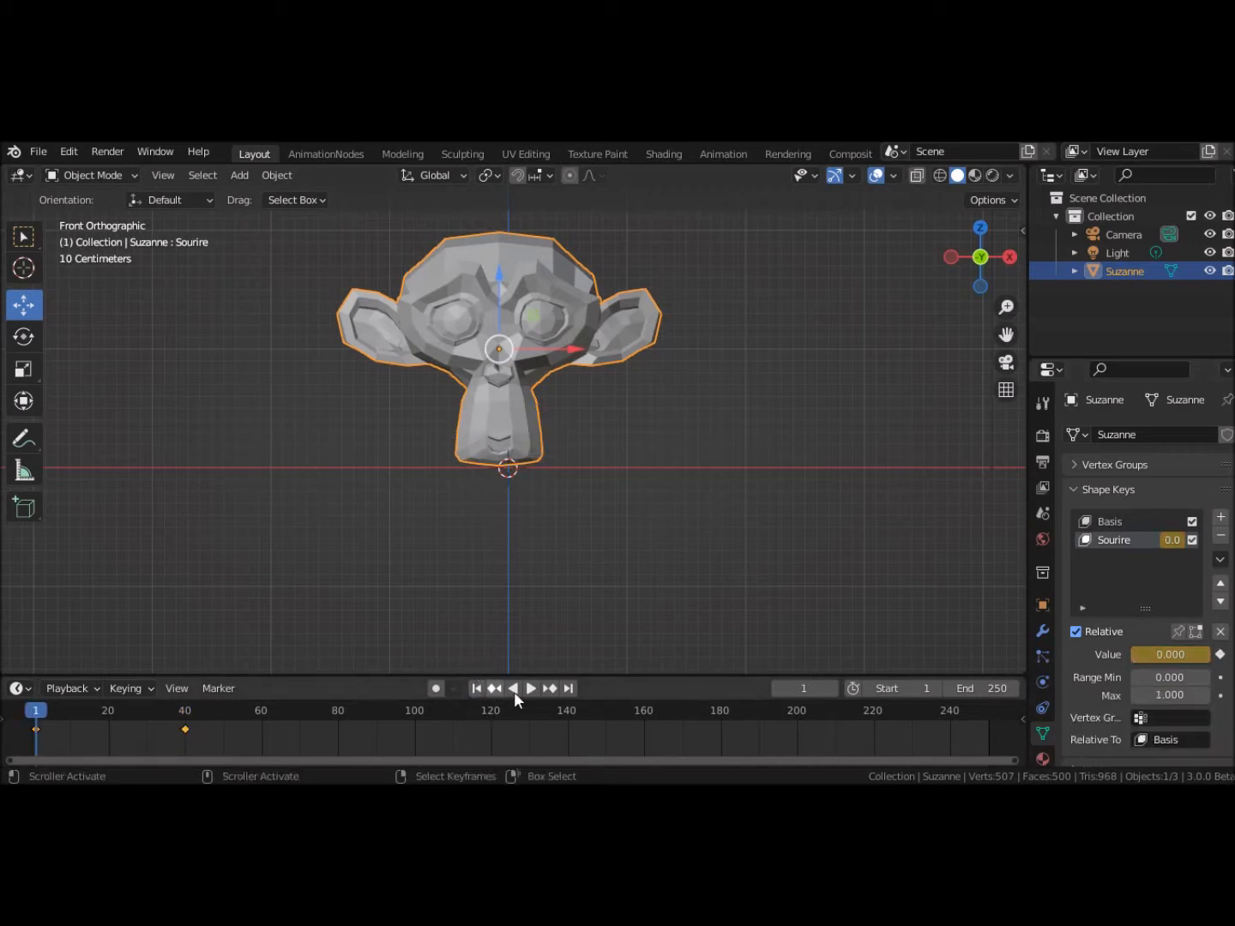
pyautogui.click(531, 688)
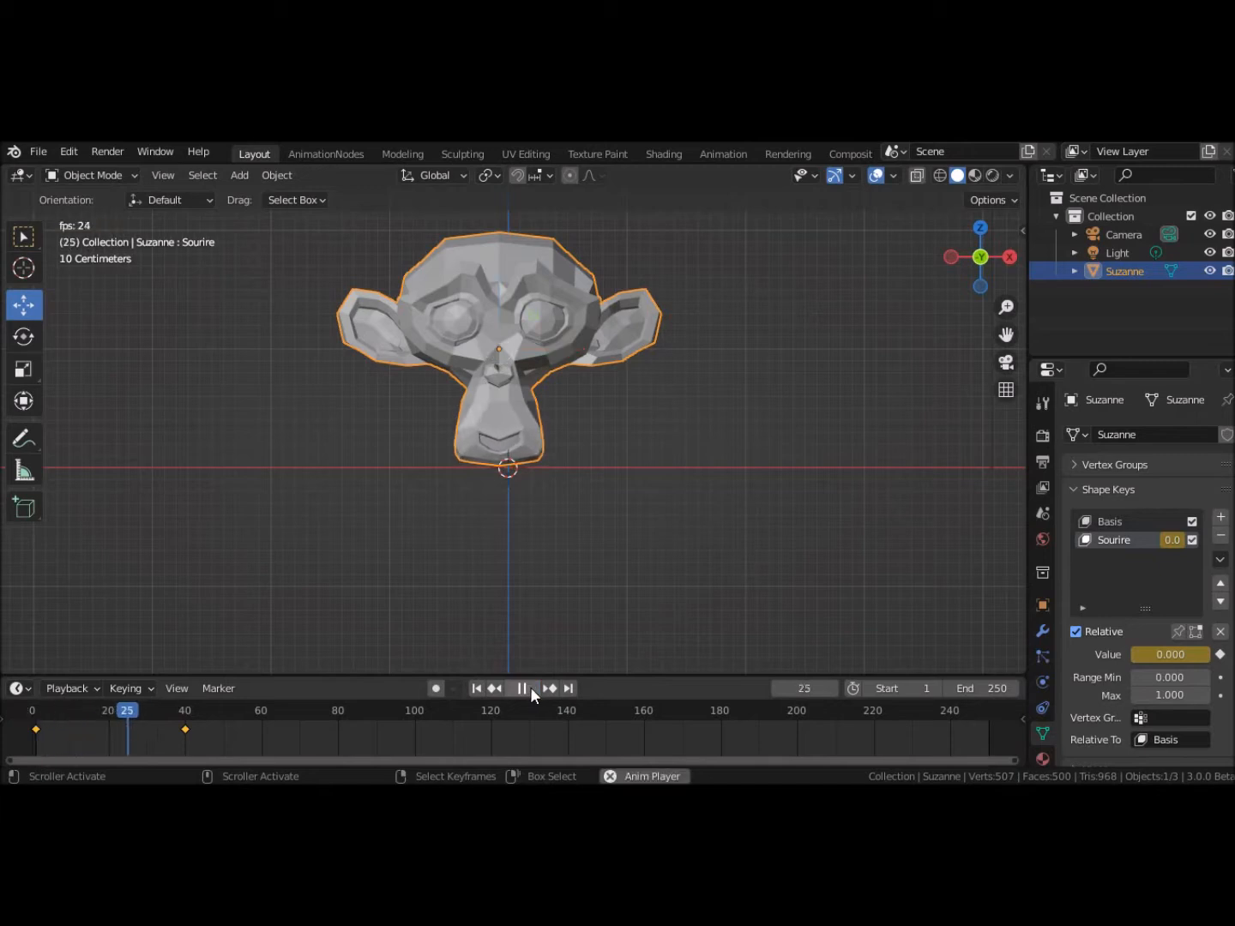
pyautogui.click(530, 689)
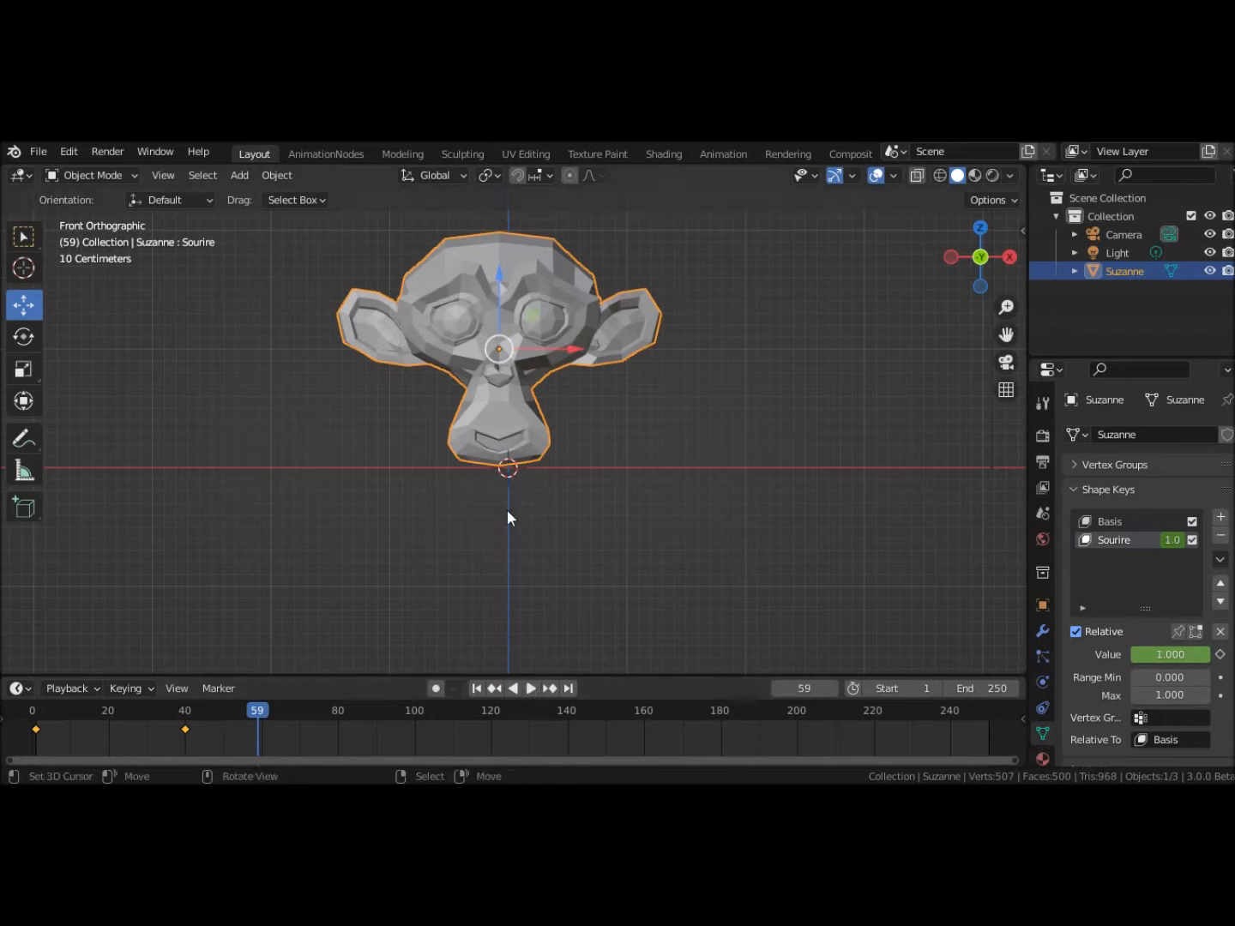
# Step: At frame 80, set the Sourire shape key's value to 0 and keyframe it
pyautogui.click(338, 735)
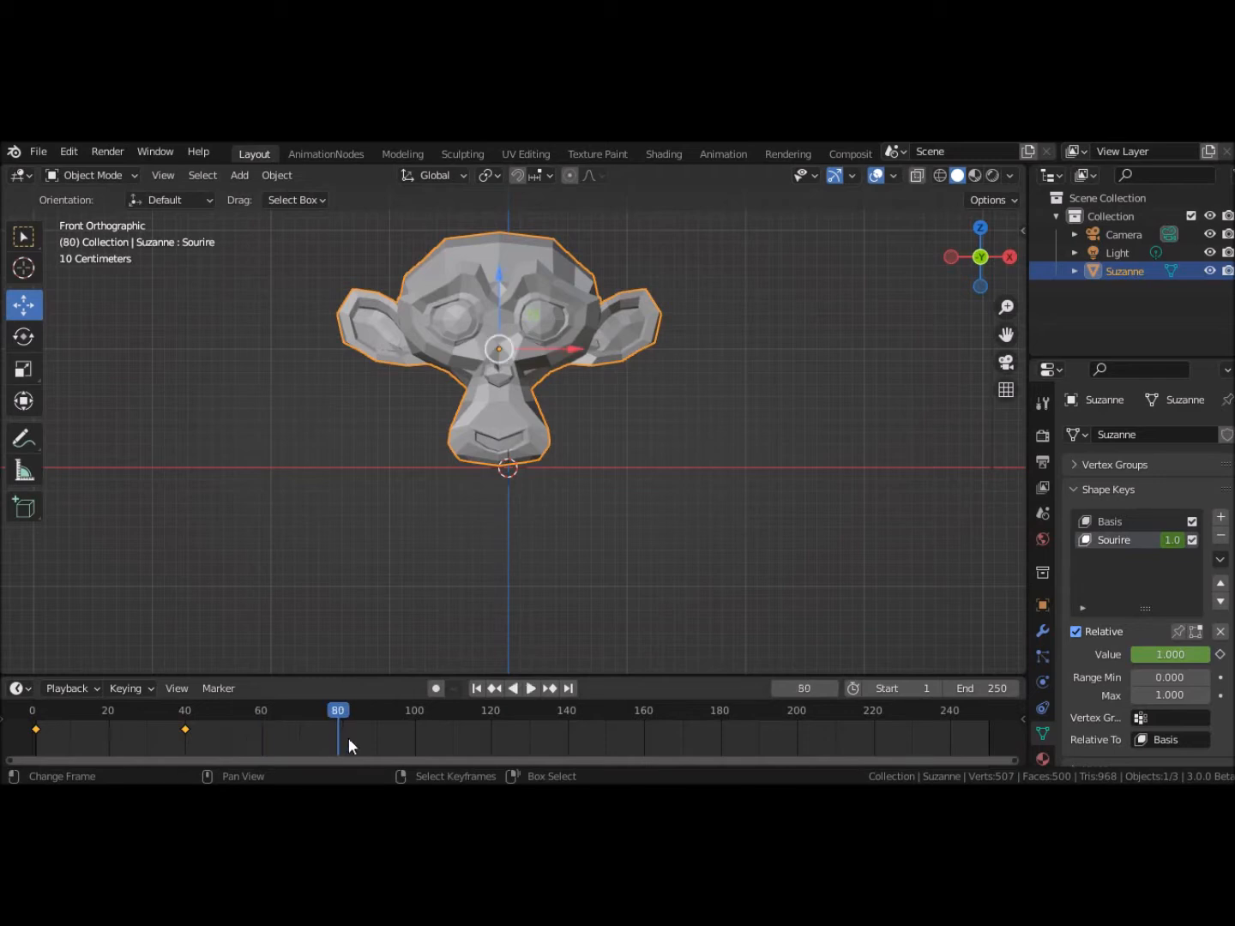
pyautogui.moveTo(1191, 652); pyautogui.dragTo(1133, 655)
pyautogui.click(1219, 654)
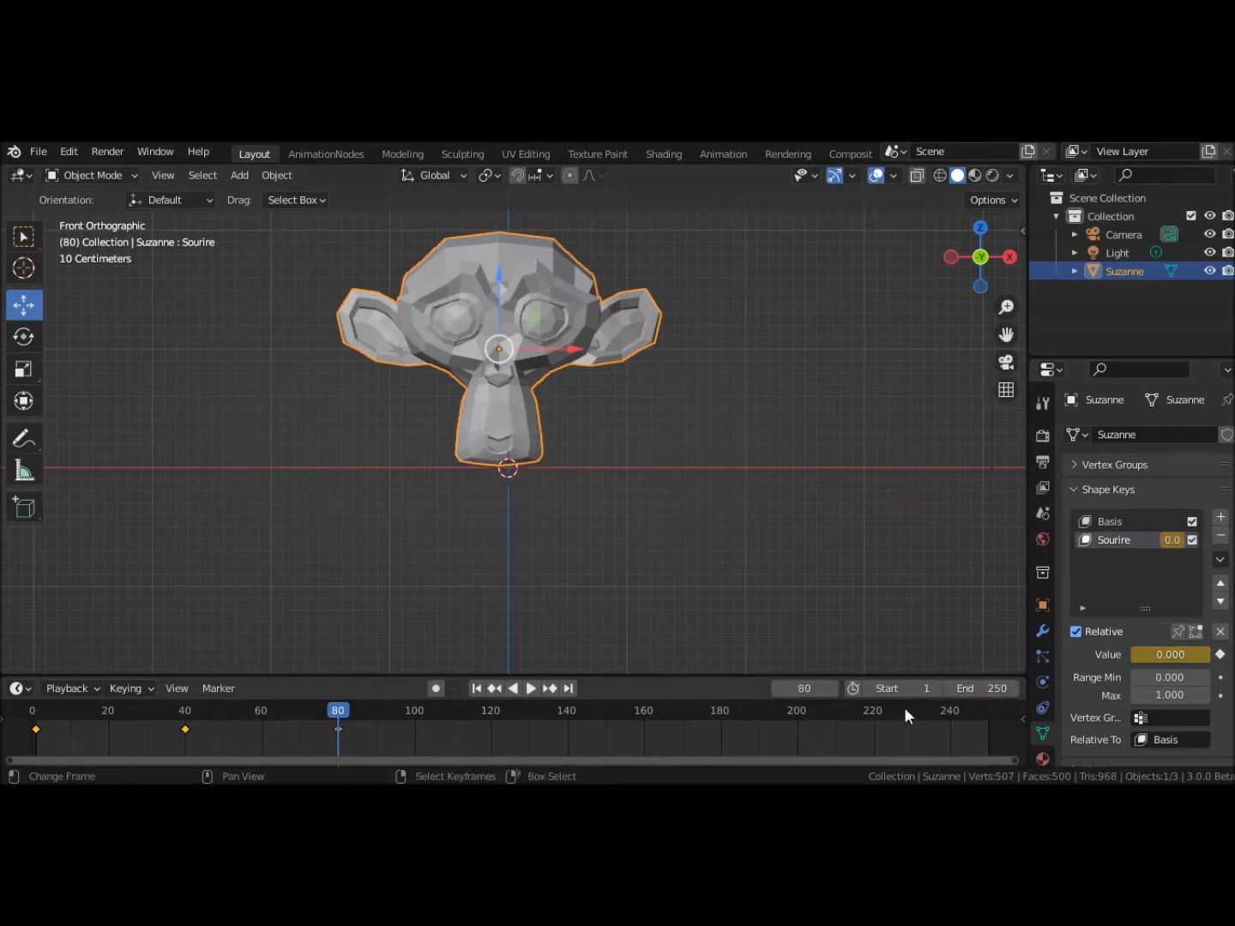
# Step: Play the complete smile animation from the first frame to check the mouth opening and closing, then stop playback
pyautogui.click(476, 689)
pyautogui.click(532, 690)
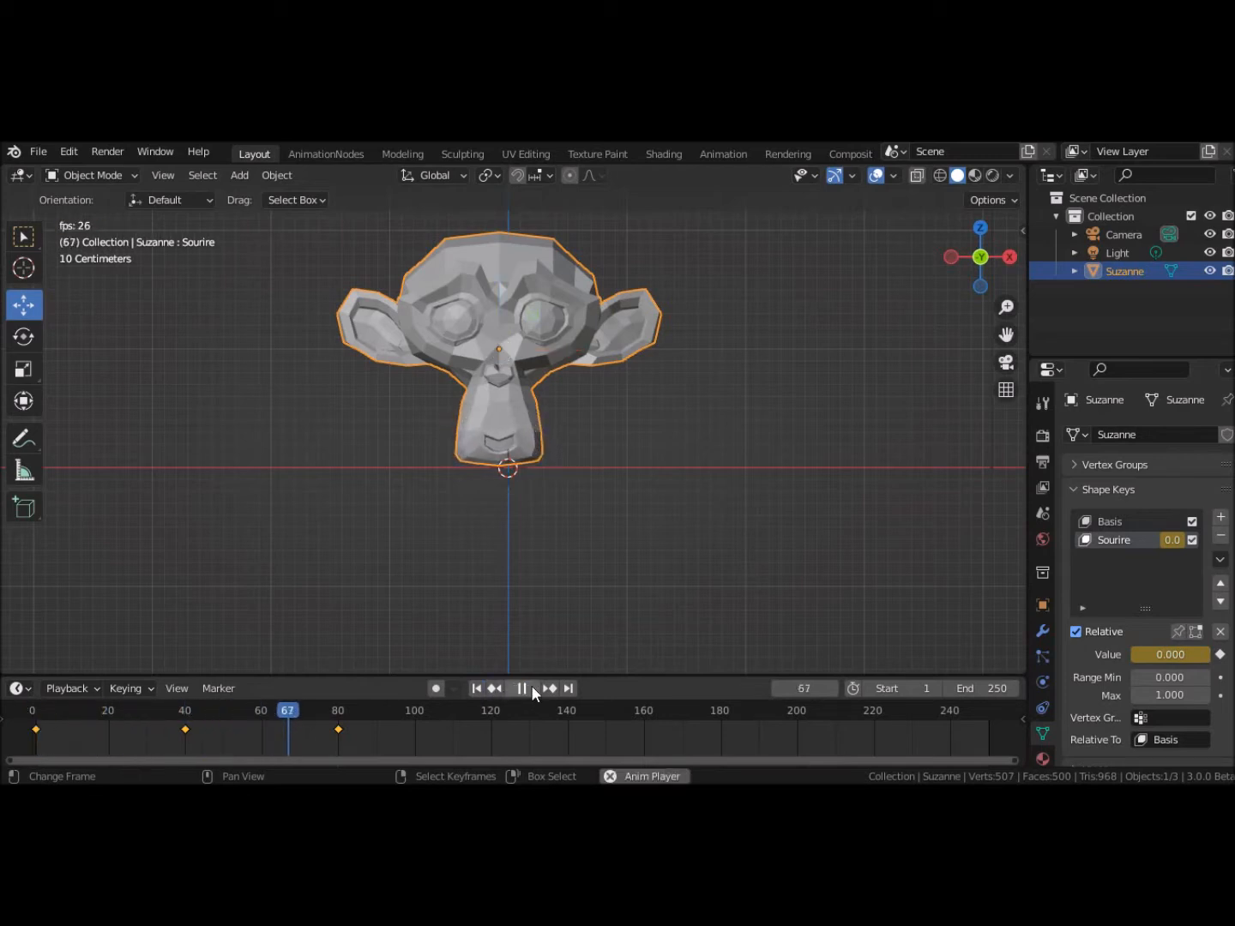
pyautogui.click(532, 689)
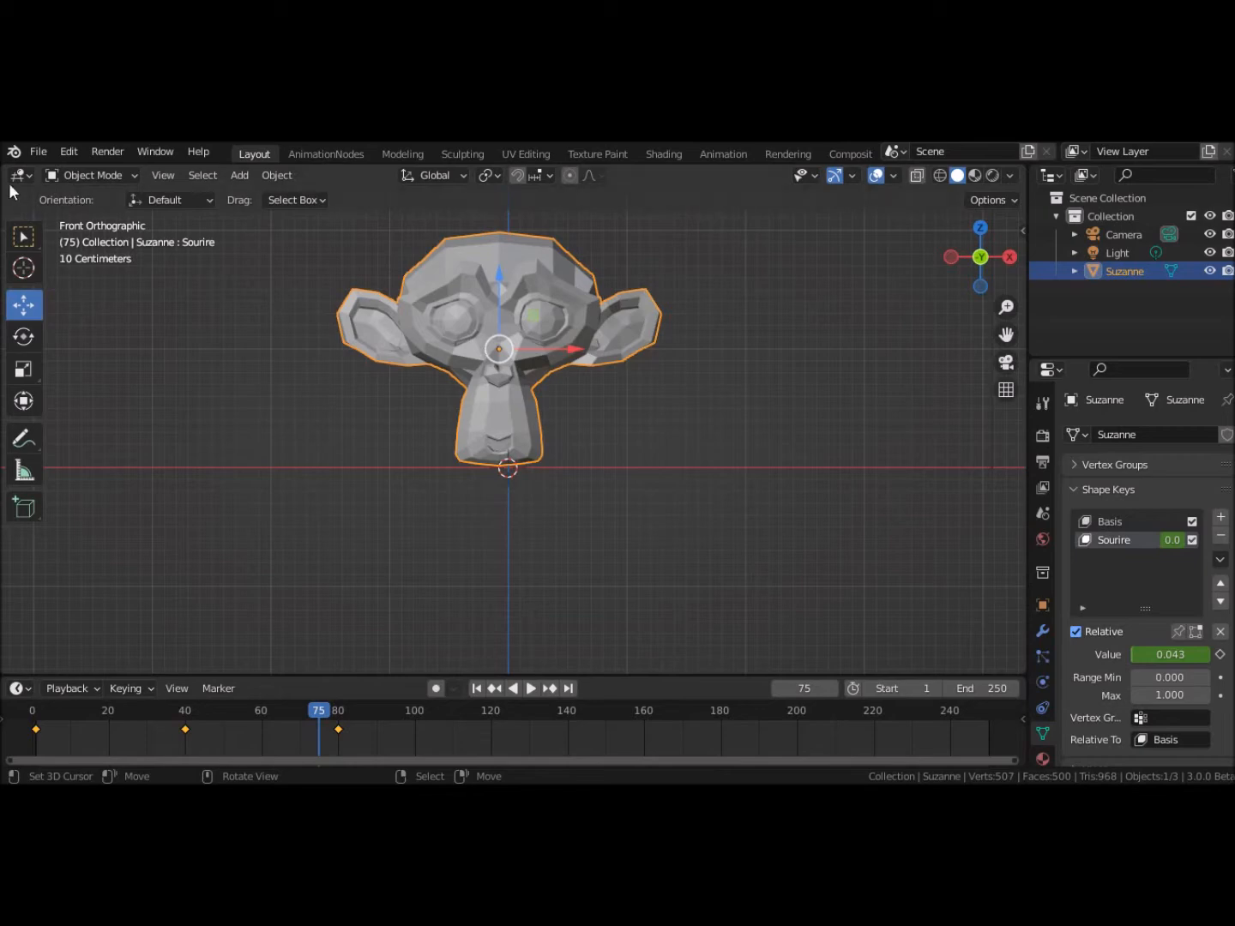
# Step: Start a new file with the default cube scene
pyautogui.click(38, 151)
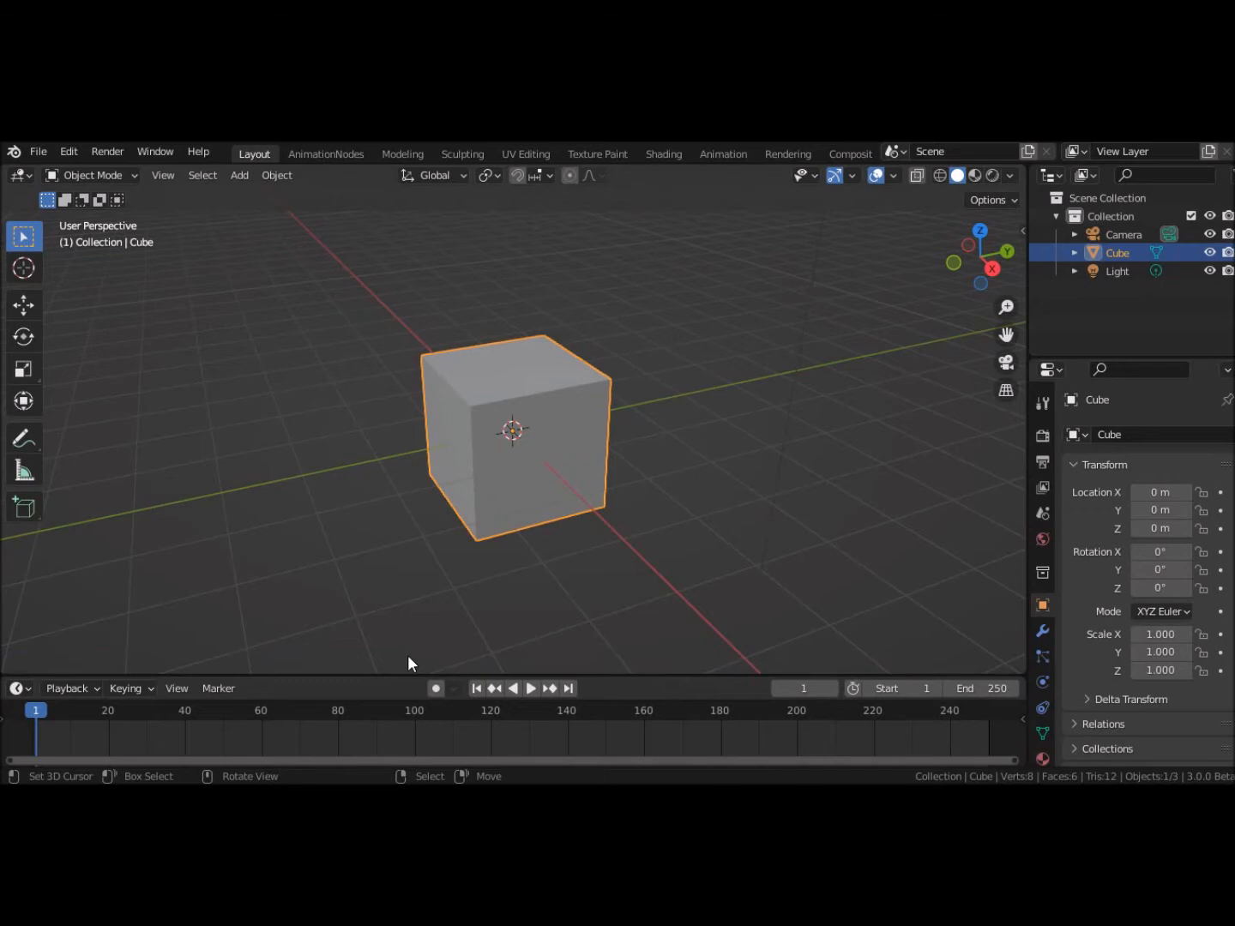
# Step: Enter Edit Mode on the cube and scale its whole mesh down to about half its size
pyautogui.moveTo(752, 513); pyautogui.dragTo(702, 518, button='middle')
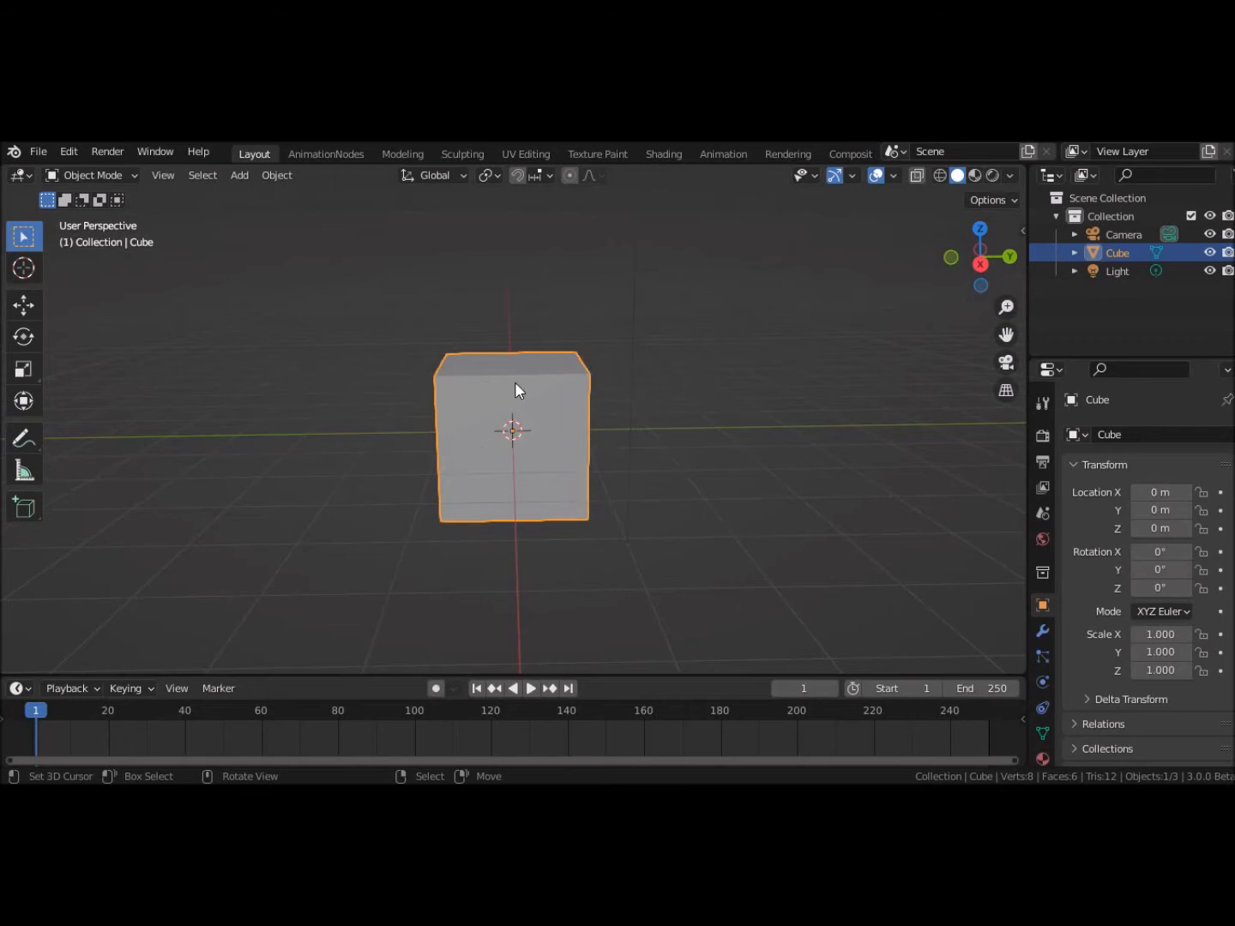
pyautogui.click(90, 173)
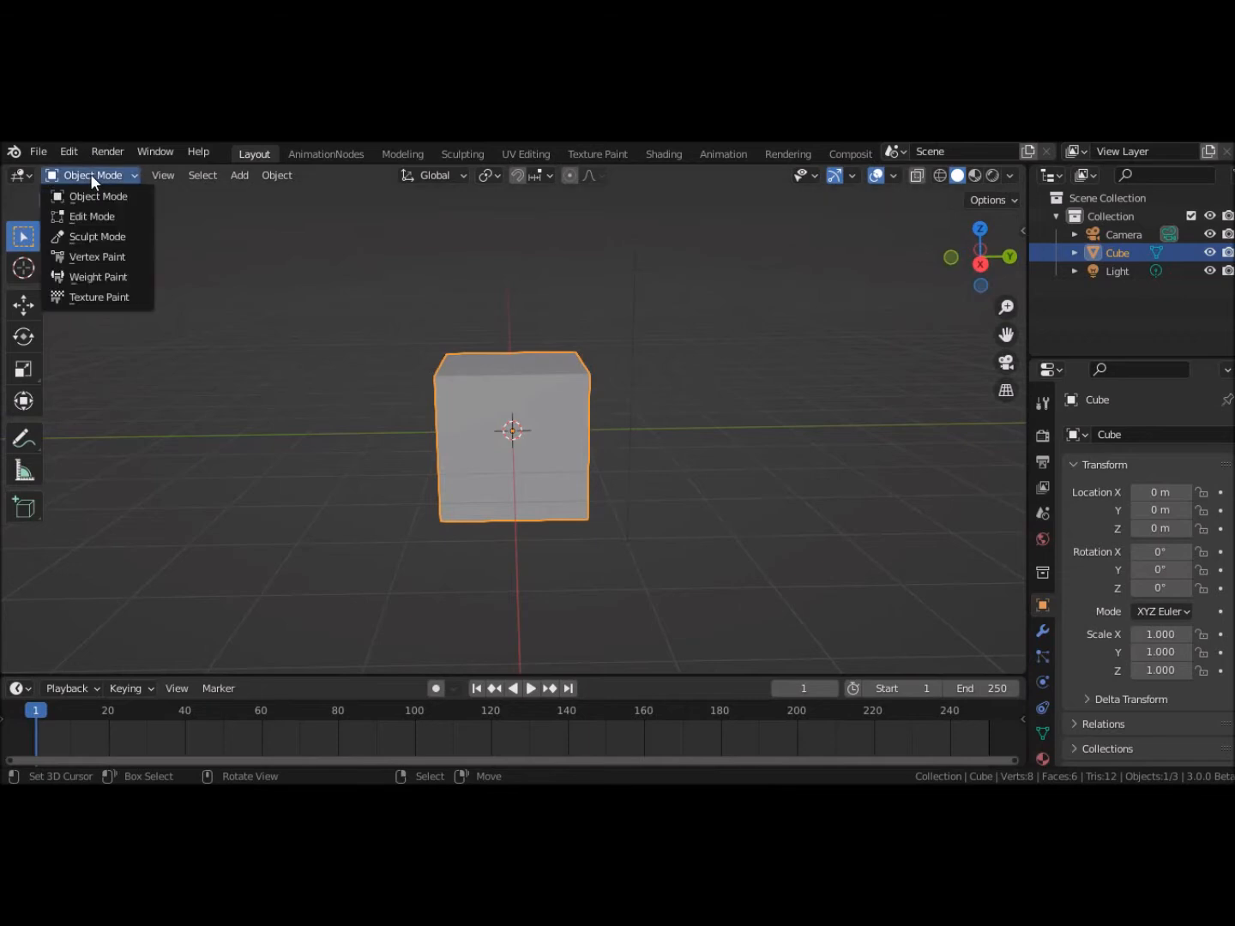
pyautogui.click(95, 219)
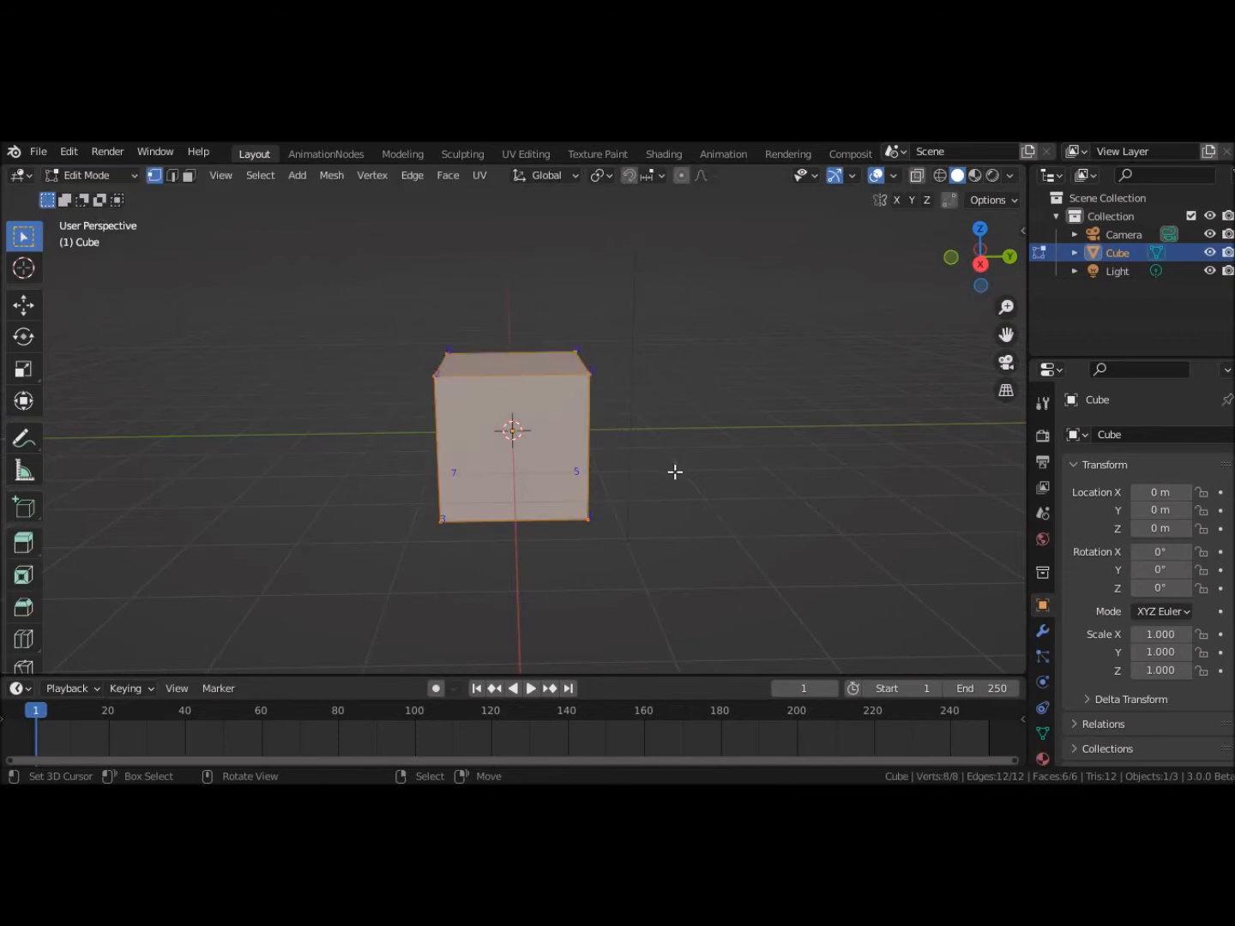
pyautogui.press('s')
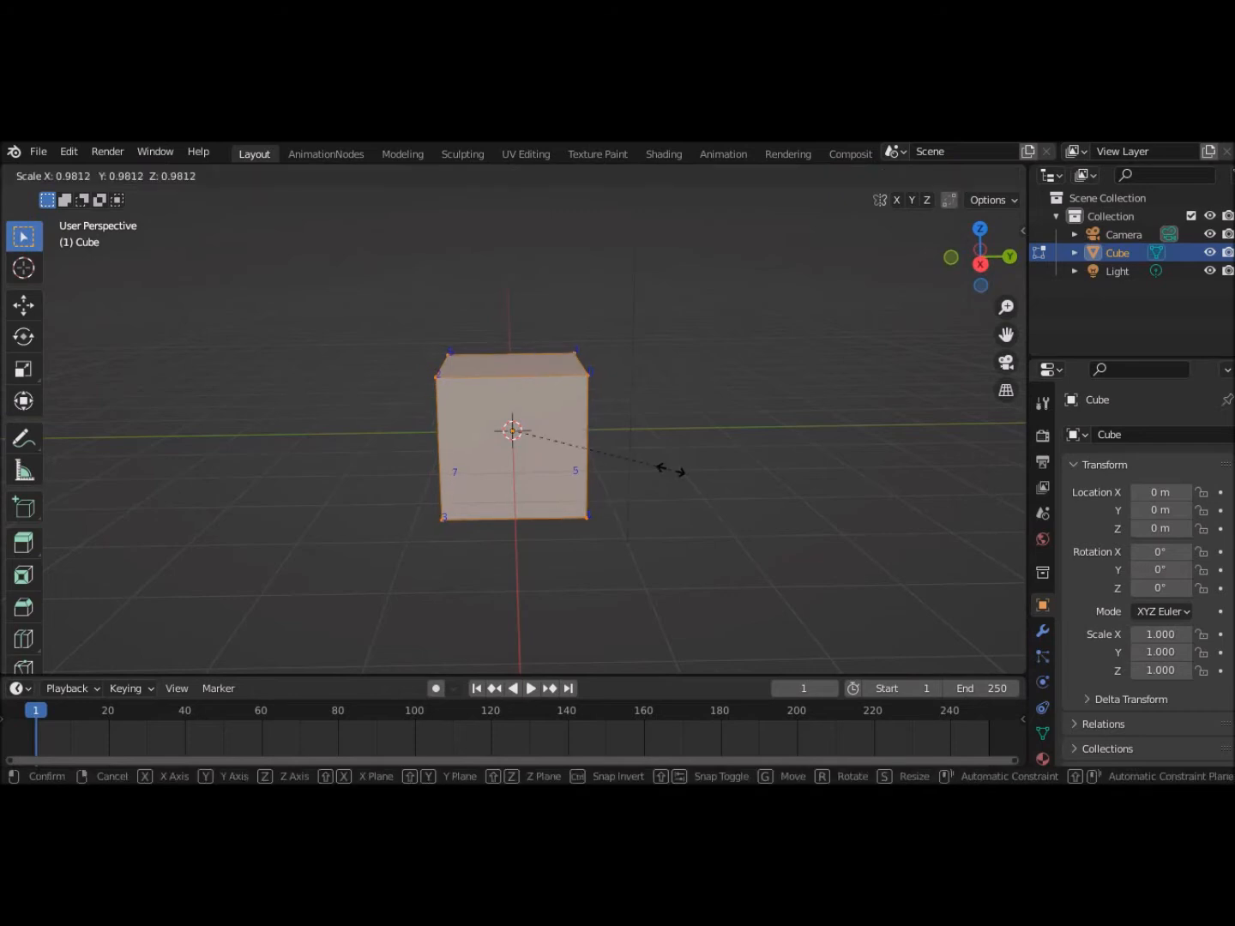
pyautogui.click(591, 443)
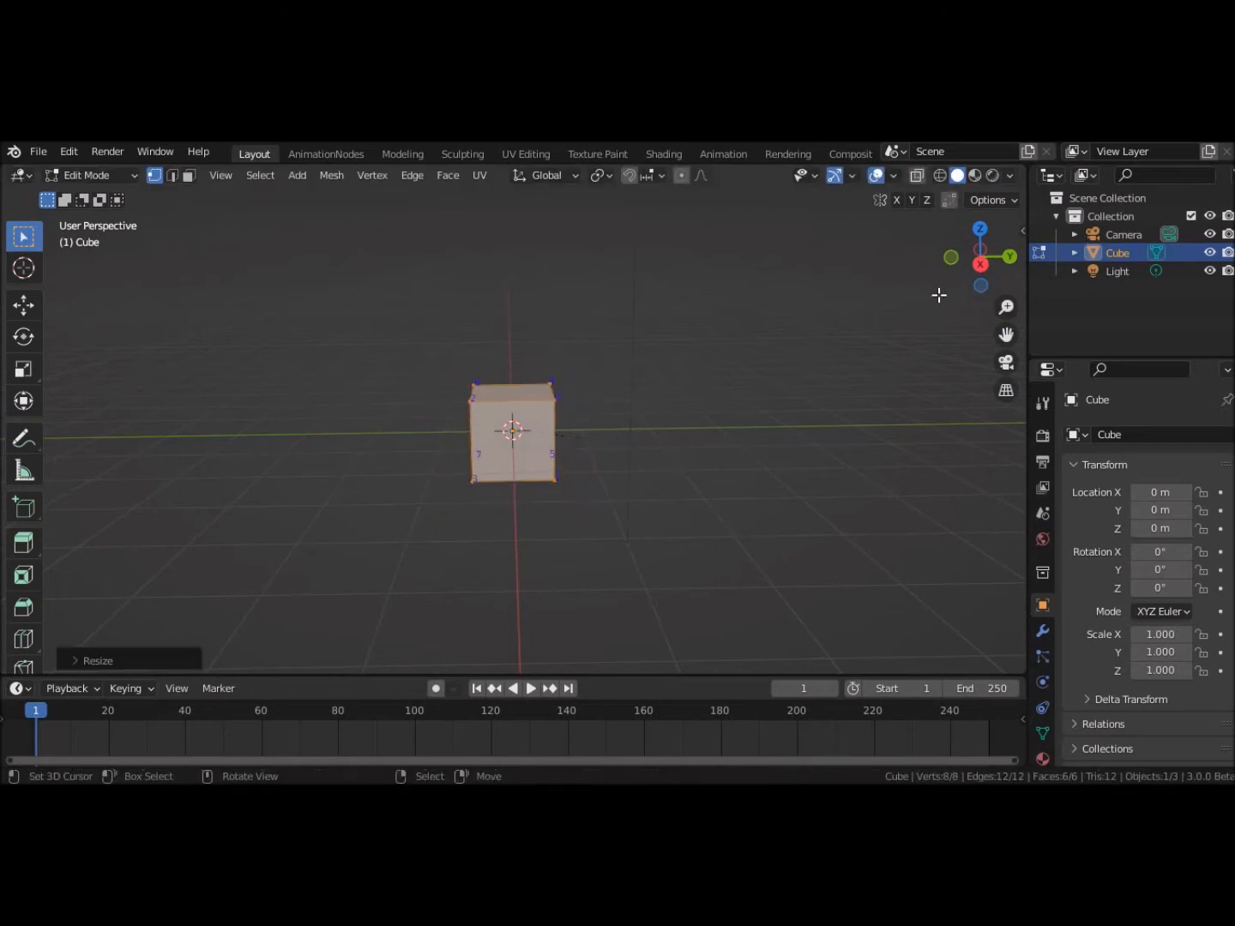
# Step: Hide the vertex Indices overlay and scale the cube mesh down again by about half
pyautogui.click(893, 177)
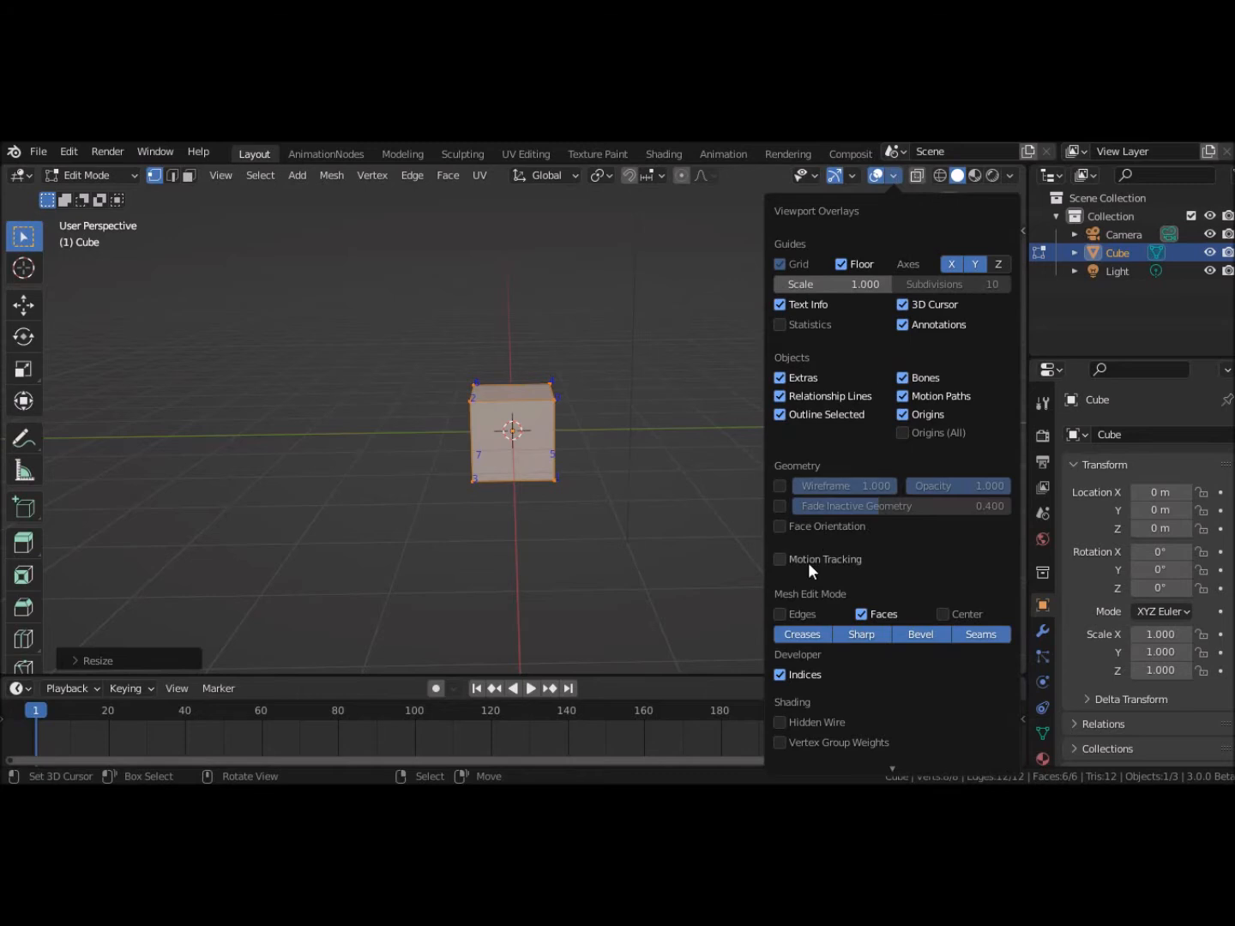
pyautogui.click(776, 675)
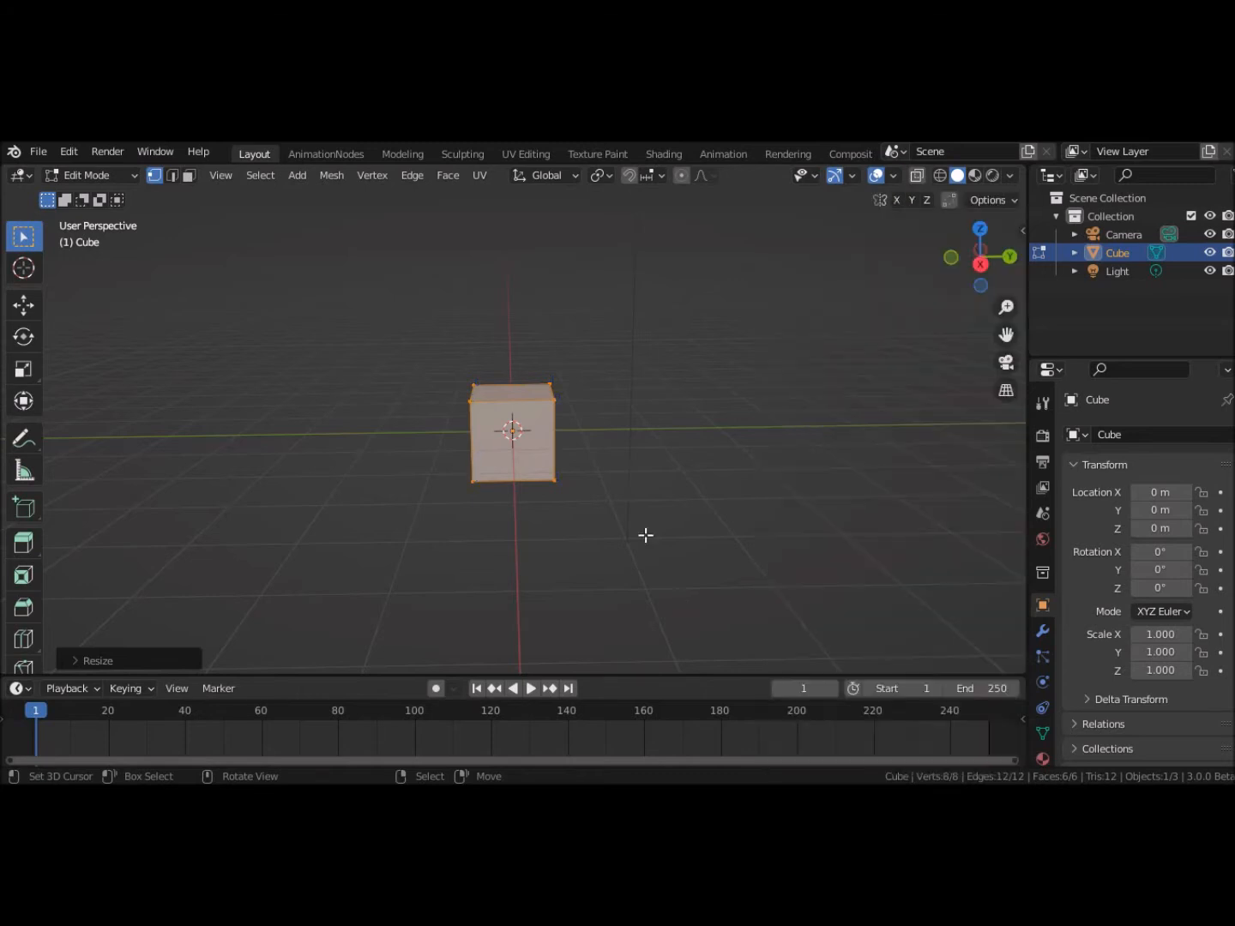
pyautogui.scroll(-2, 678, 322)
pyautogui.scroll(2, 678, 322)
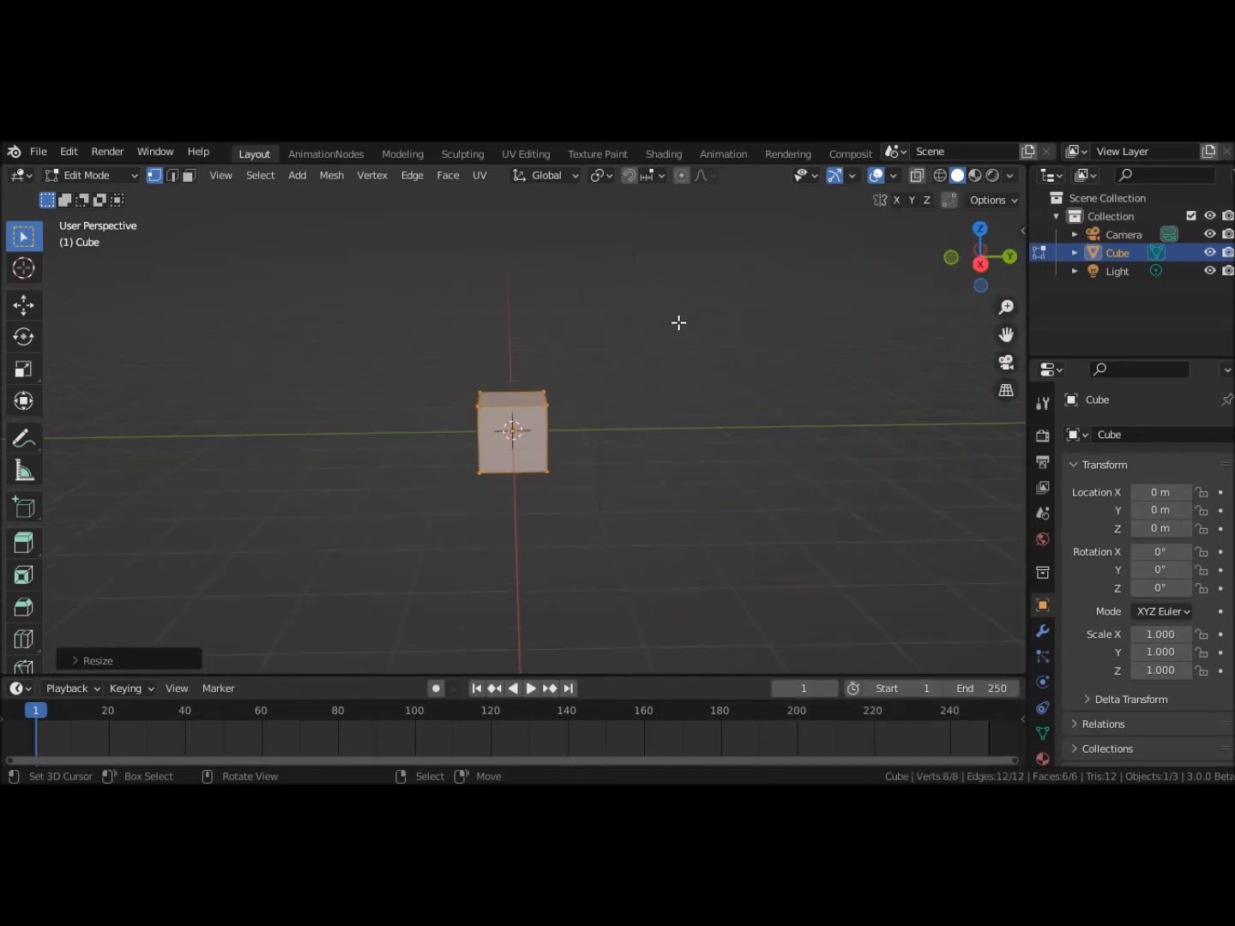
pyautogui.press('s')
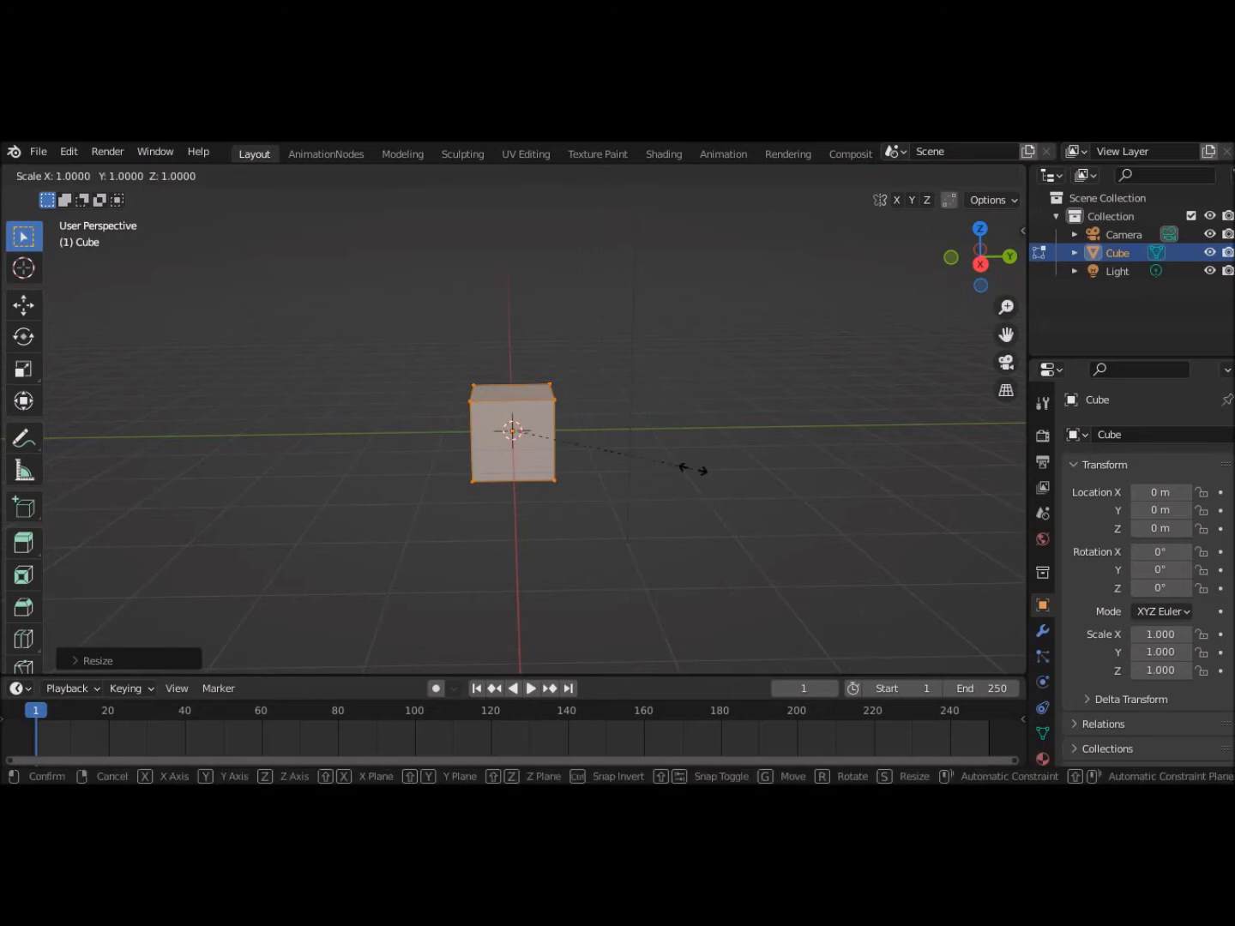
pyautogui.click(600, 440)
# Step: Raise only the cube's top face along Z to stretch it into a tall column, and return to Object Mode
pyautogui.click(512, 413)
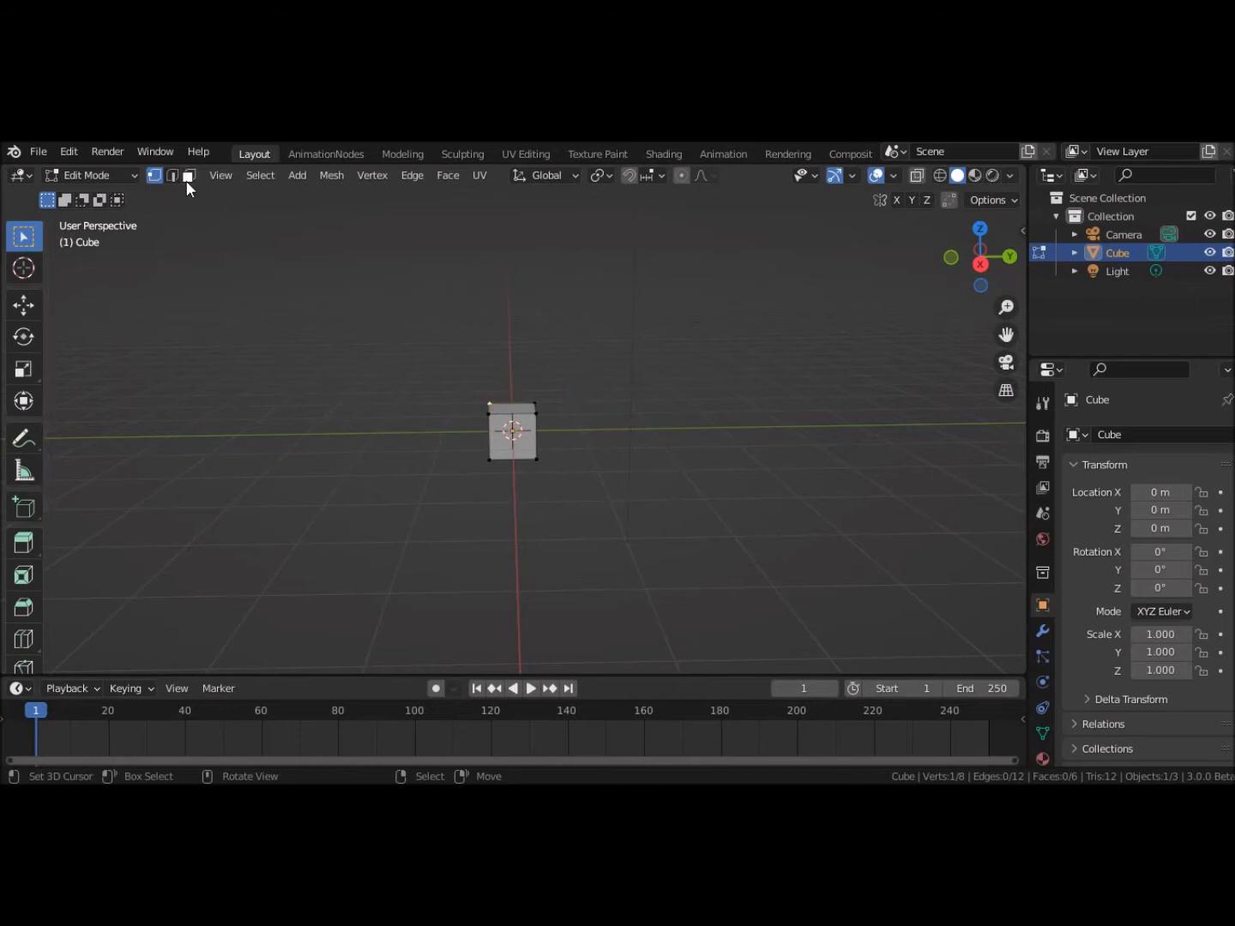
pyautogui.click(188, 179)
pyautogui.click(511, 412)
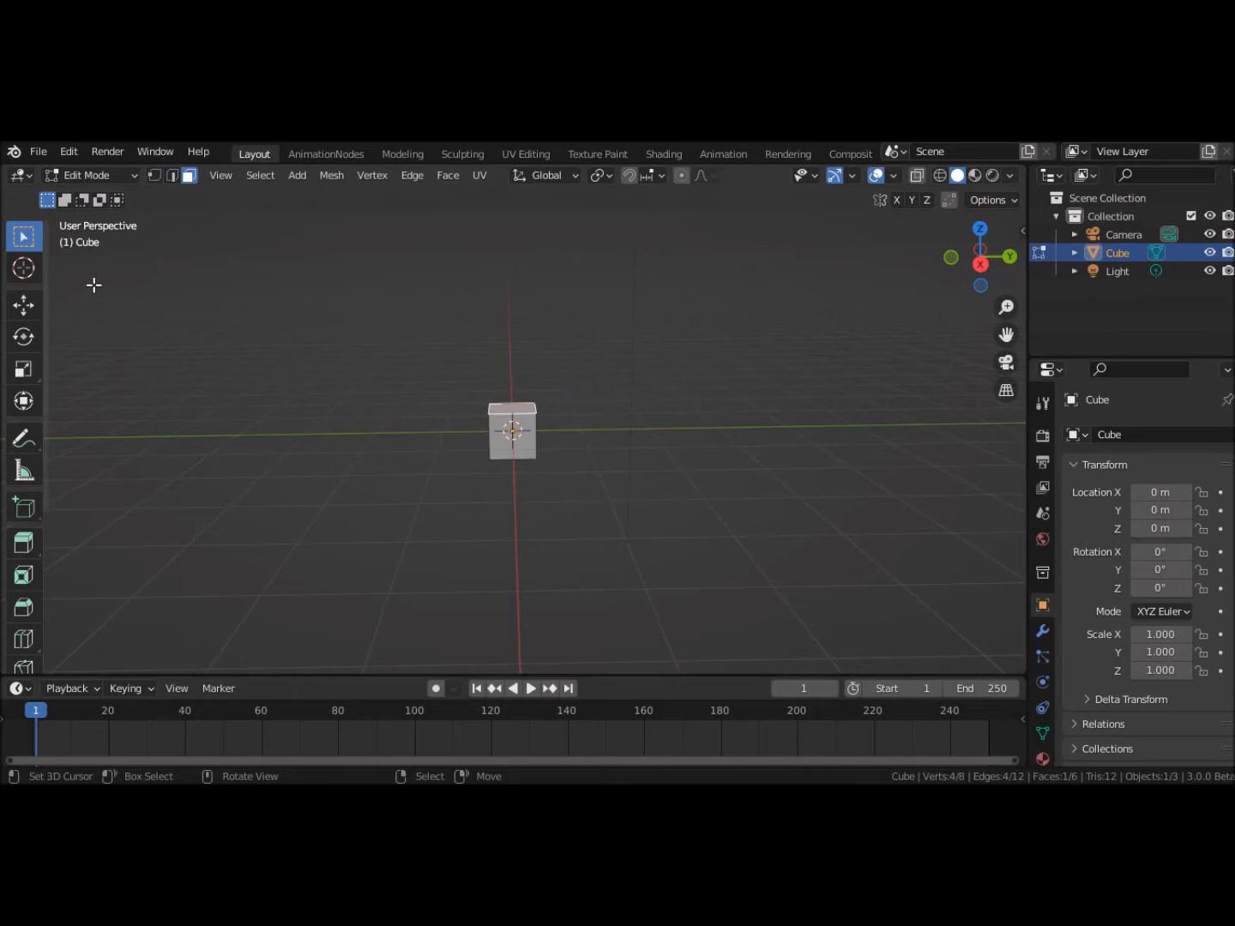
pyautogui.click(25, 305)
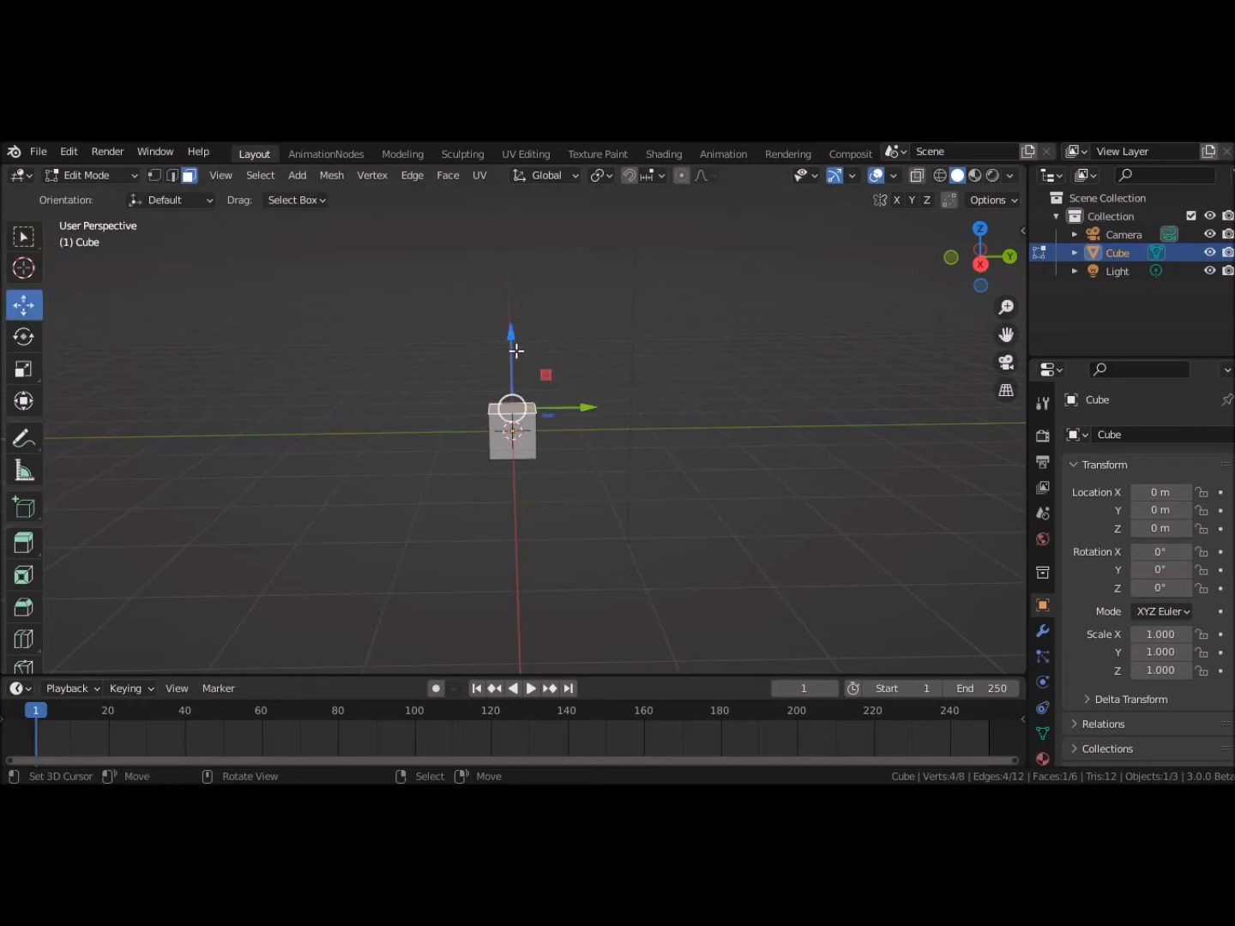
pyautogui.moveTo(513, 339); pyautogui.dragTo(503, 630)
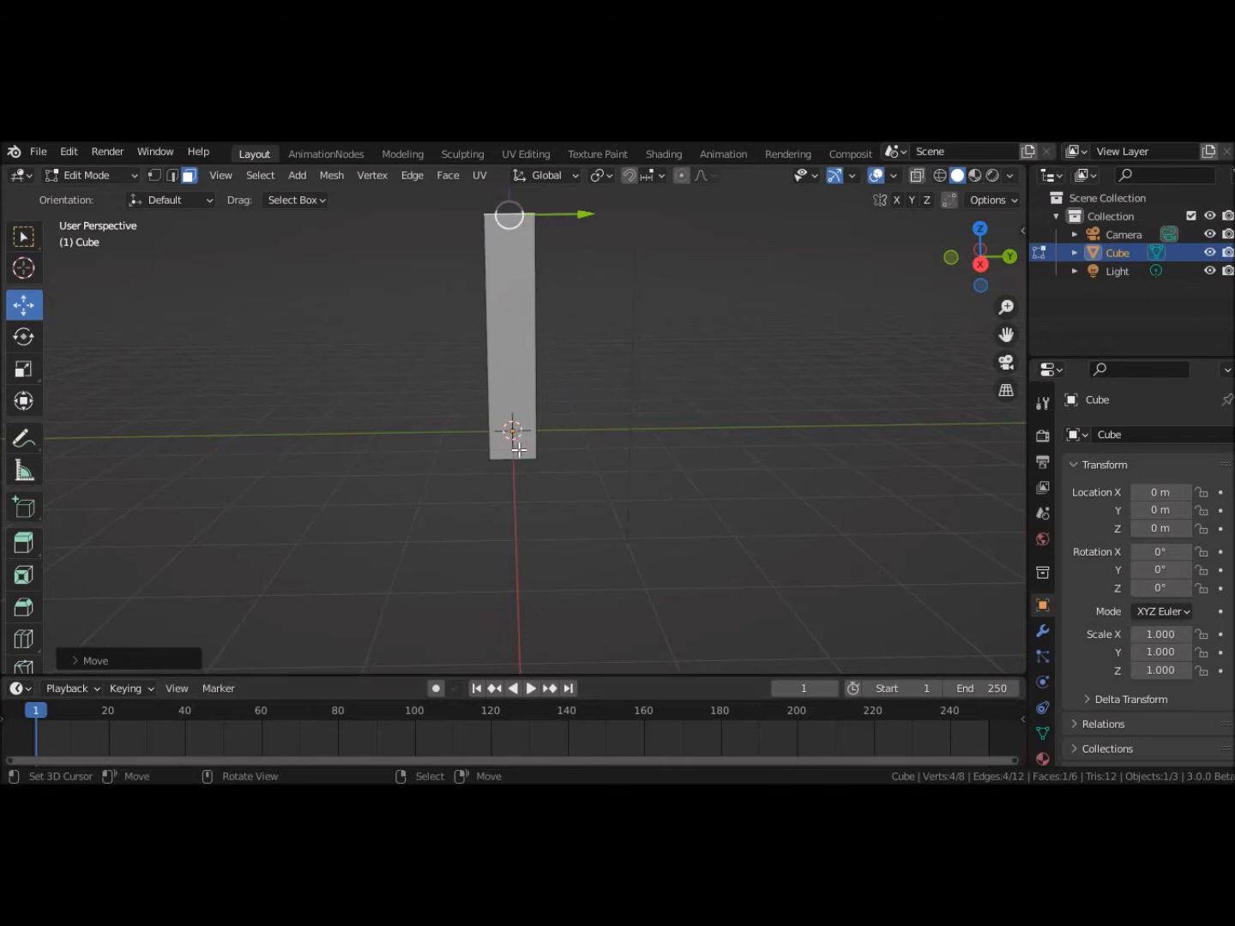
pyautogui.scroll(-2, 600, 429)
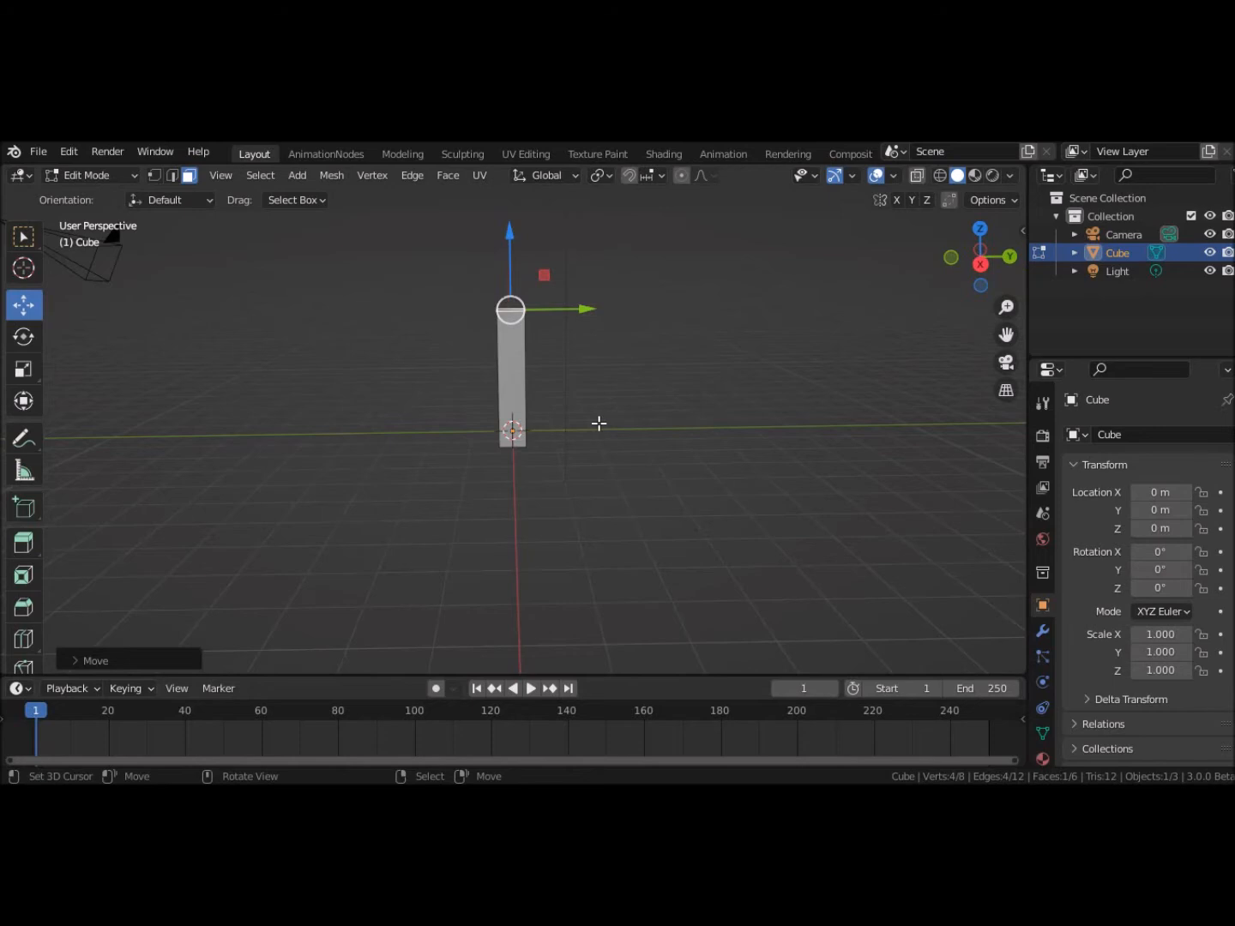
pyautogui.press('Tab')
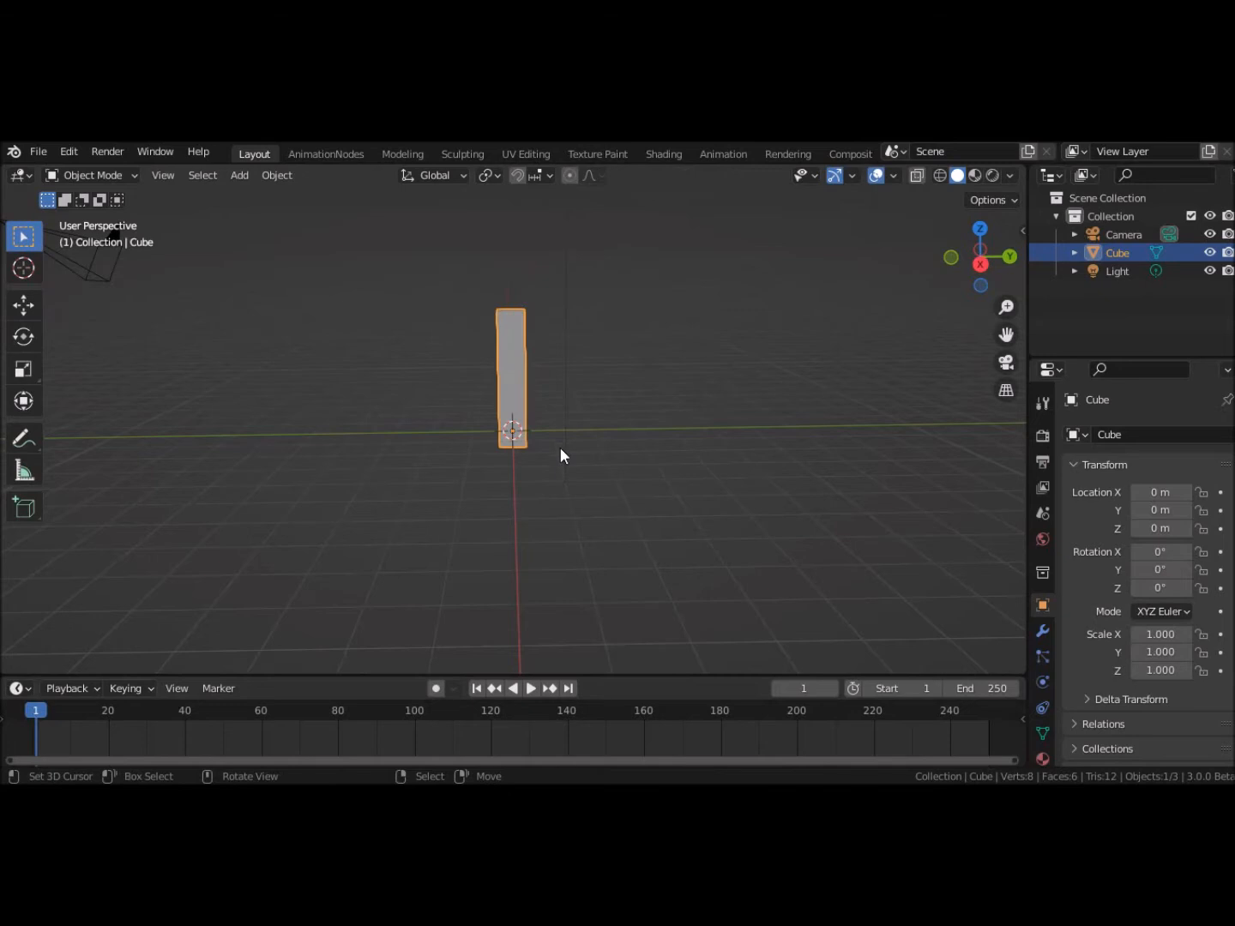
# Step: Duplicate the column in place and move the copy up to about Z 3.35 m, stacked on the original
pyautogui.hotkey('shift', 'd')
pyautogui.rightClick(525, 407)
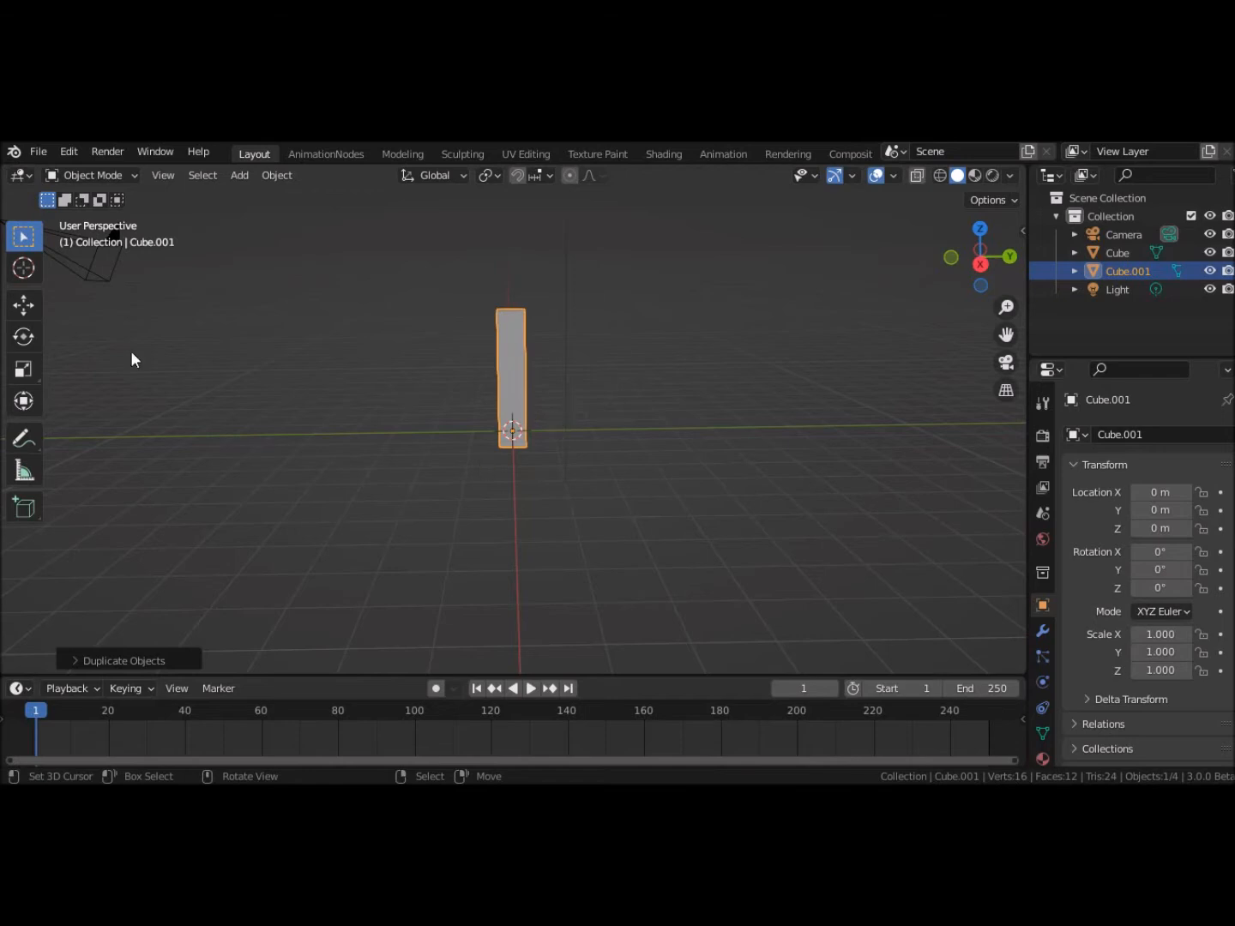
pyautogui.click(24, 306)
pyautogui.moveTo(511, 361); pyautogui.dragTo(529, 225)
# Step: Try rotating the lower column by about 39° around its base and clear the rotation
pyautogui.scroll(-3, 672, 327)
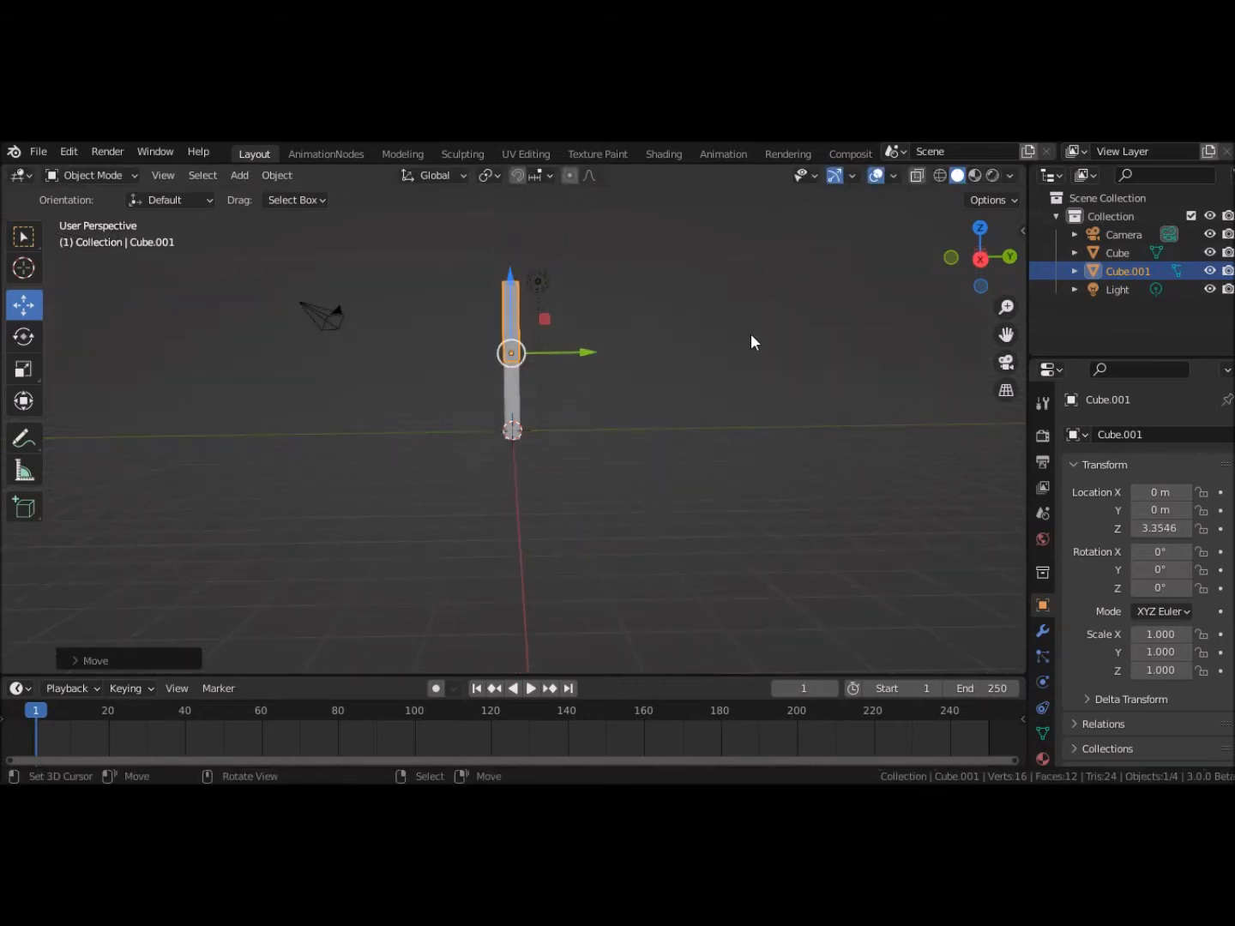
pyautogui.keyDown('shift'); pyautogui.moveTo(752, 338); pyautogui.dragTo(757, 511, button='middle'); pyautogui.keyUp('shift')
pyautogui.scroll(2, 755, 467)
pyautogui.moveTo(755, 467); pyautogui.dragTo(755, 447, button='middle')
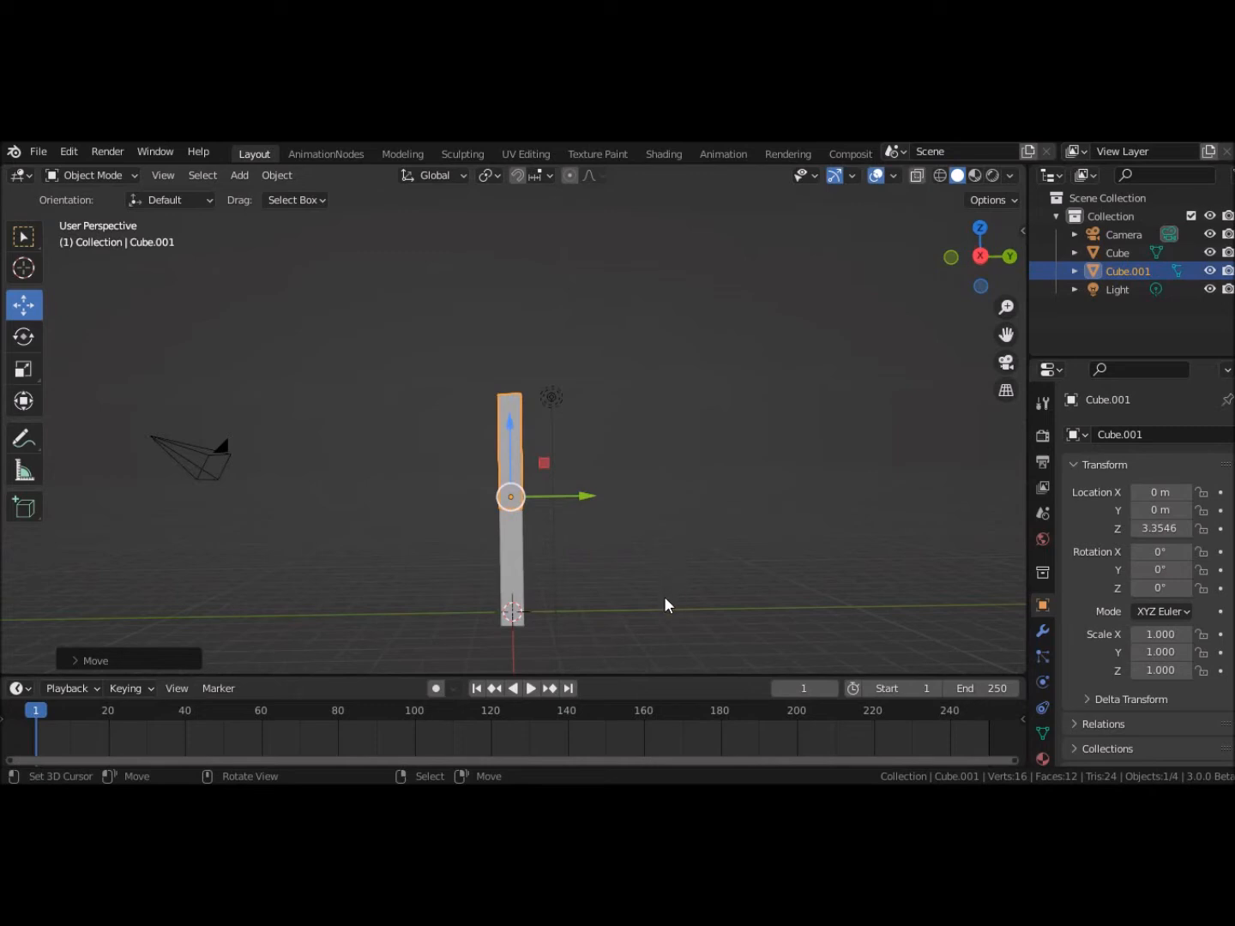
pyautogui.click(518, 605)
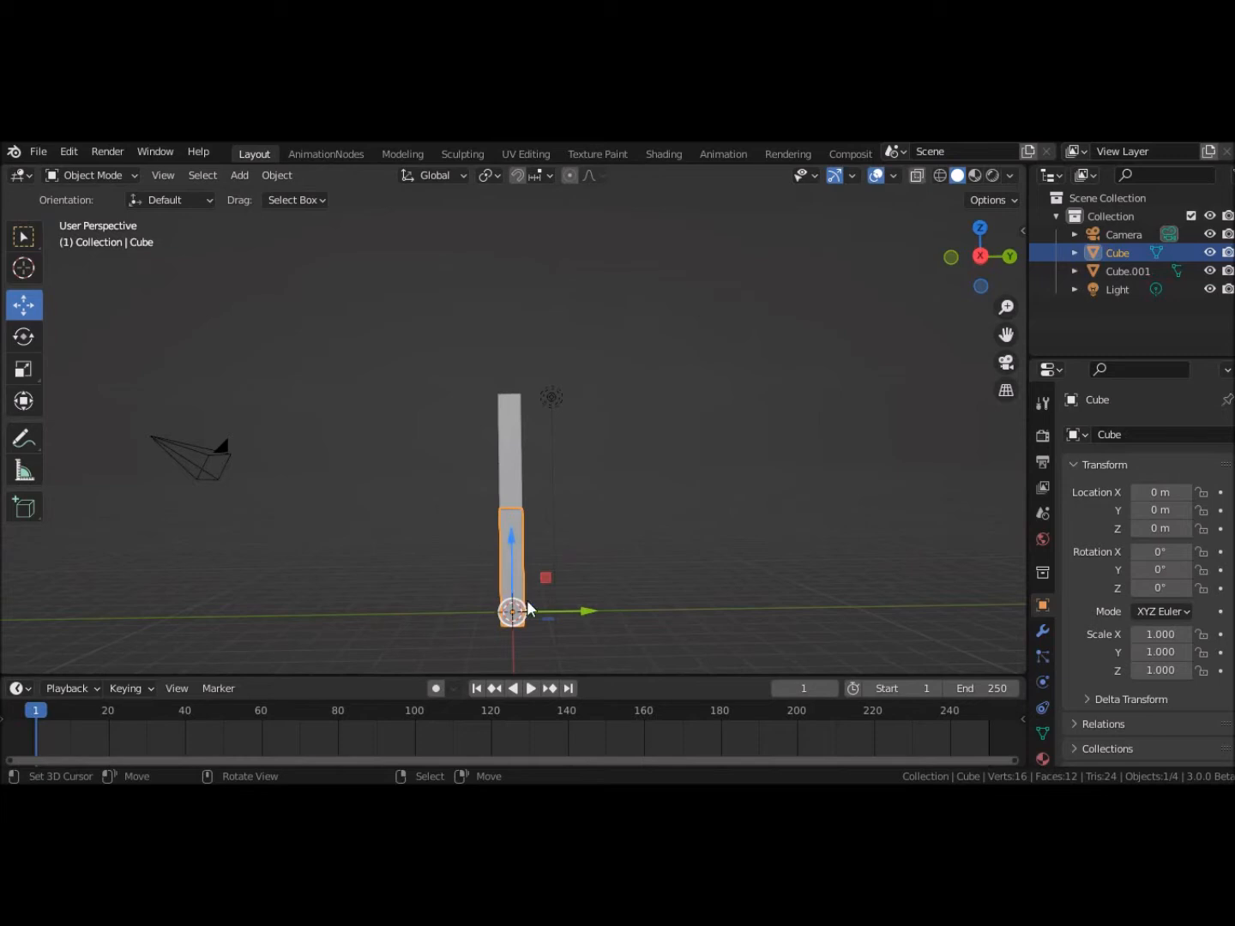
pyautogui.press('r')
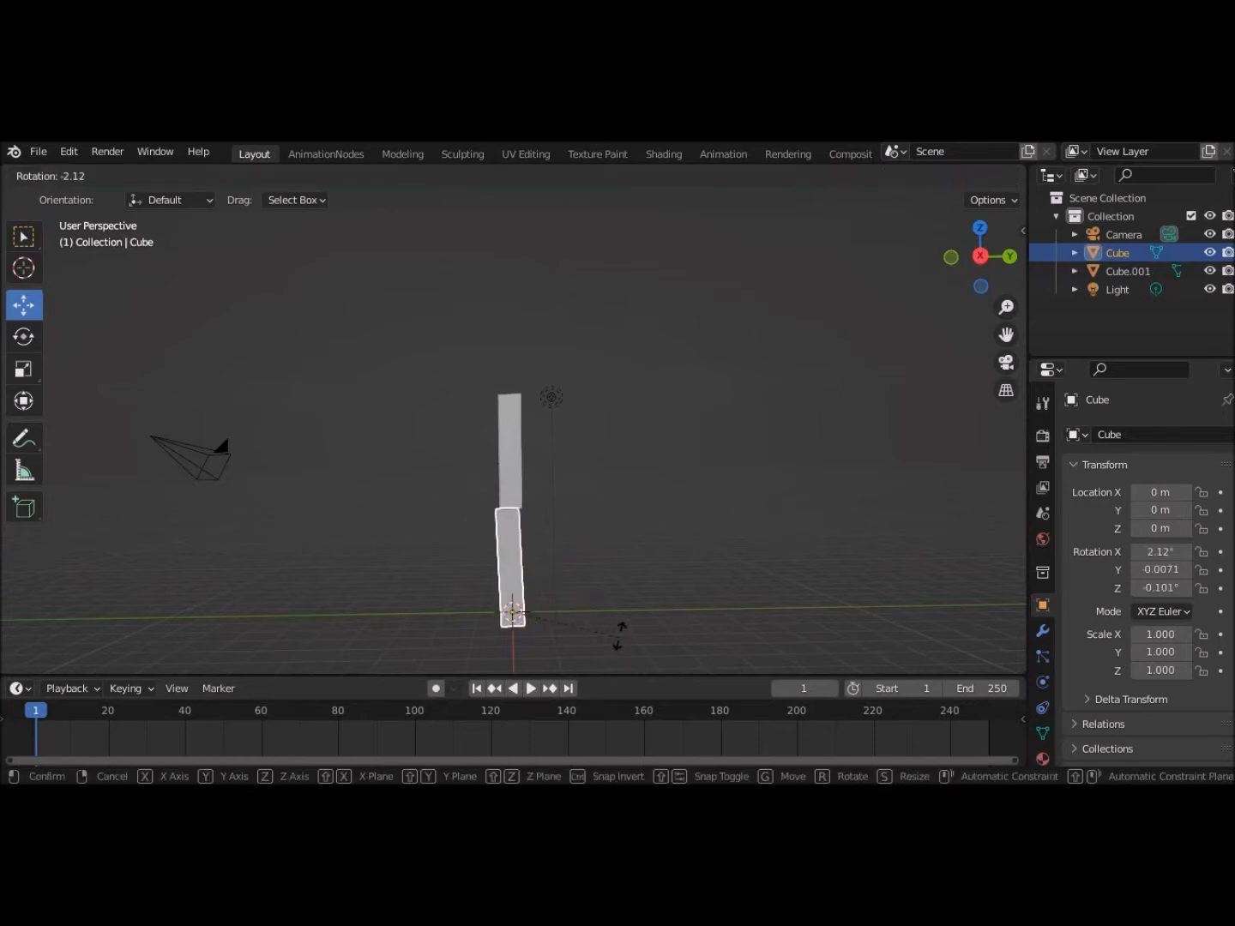
pyautogui.click(641, 560)
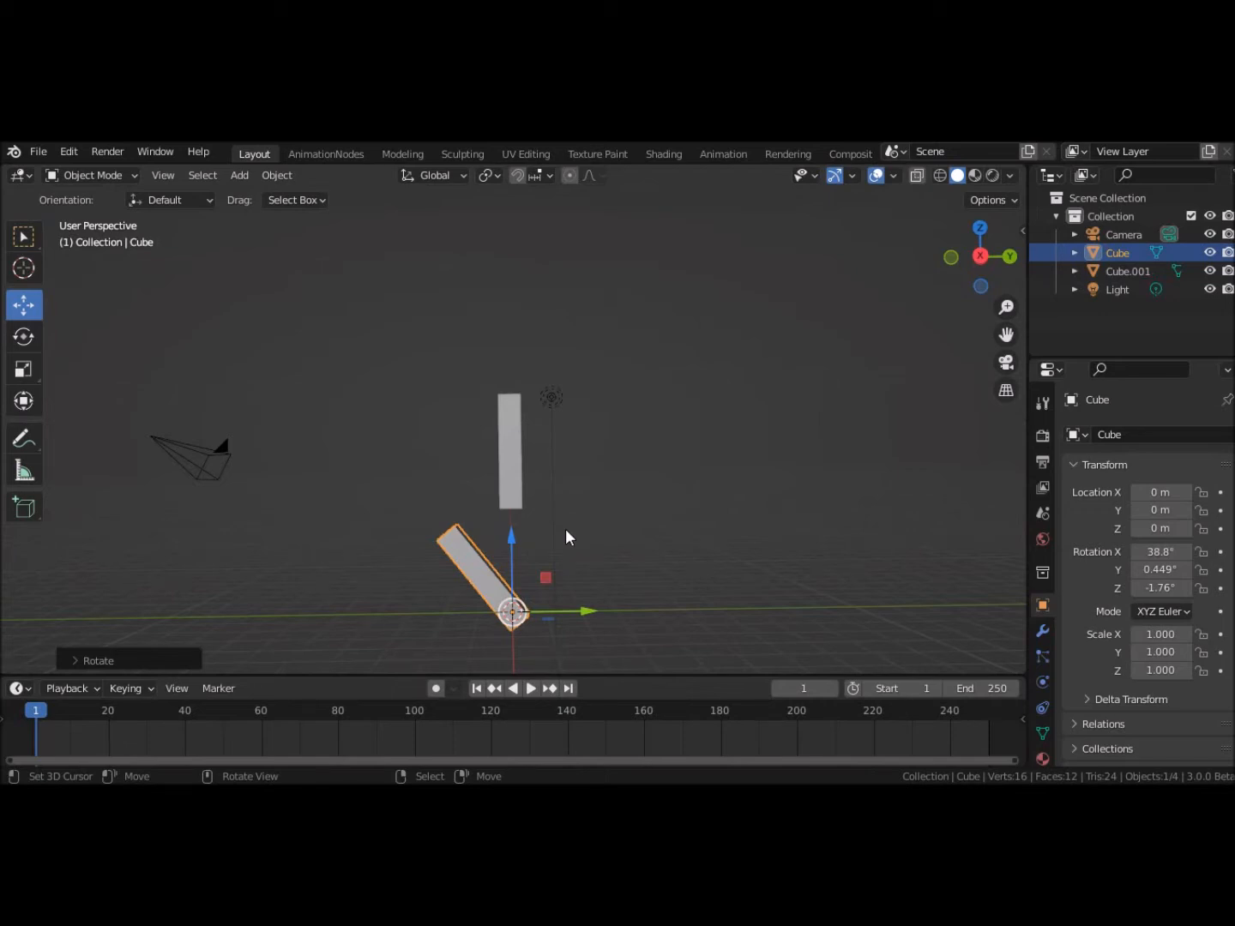
pyautogui.press('ctrl')
pyautogui.hotkey('alt', 'r')
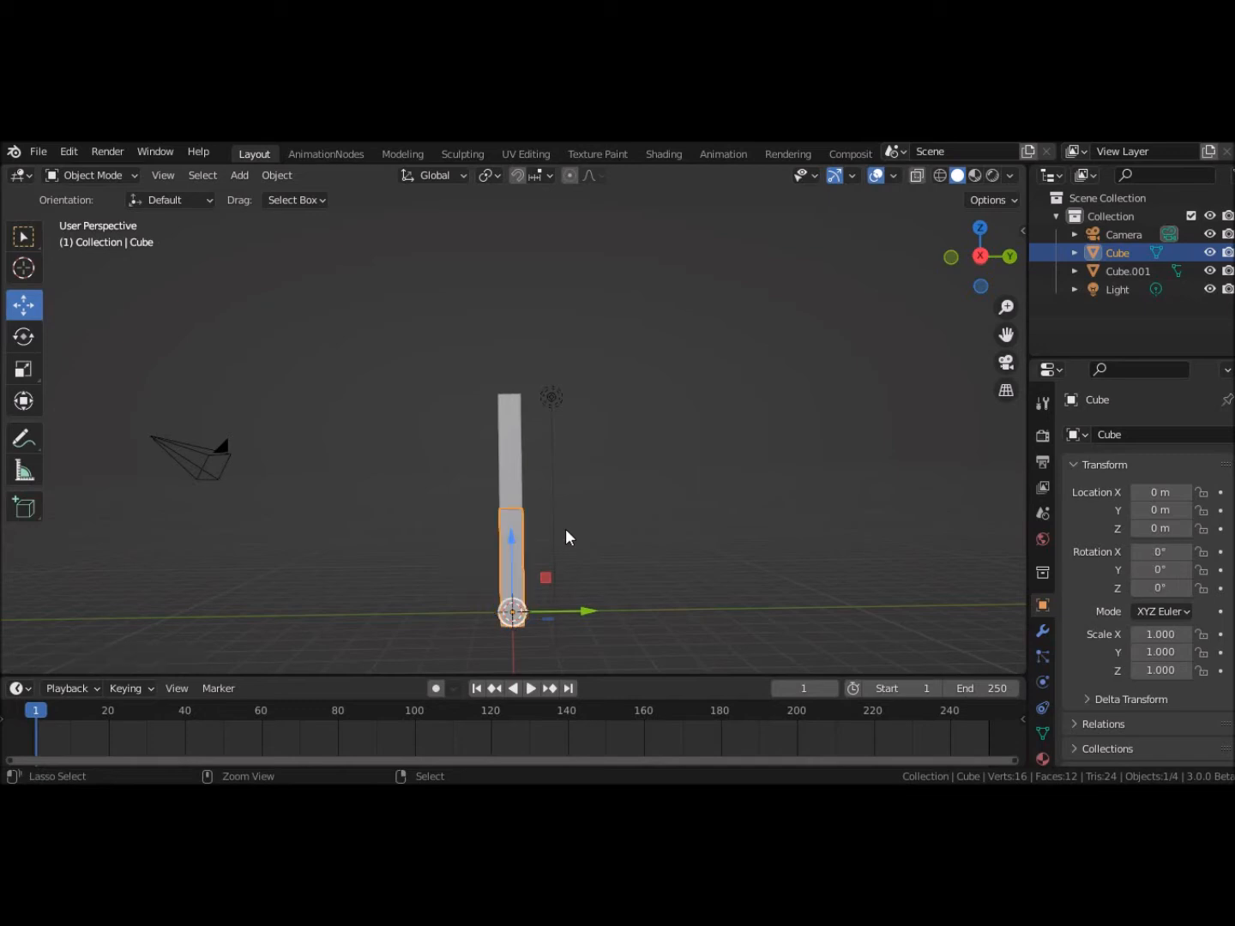
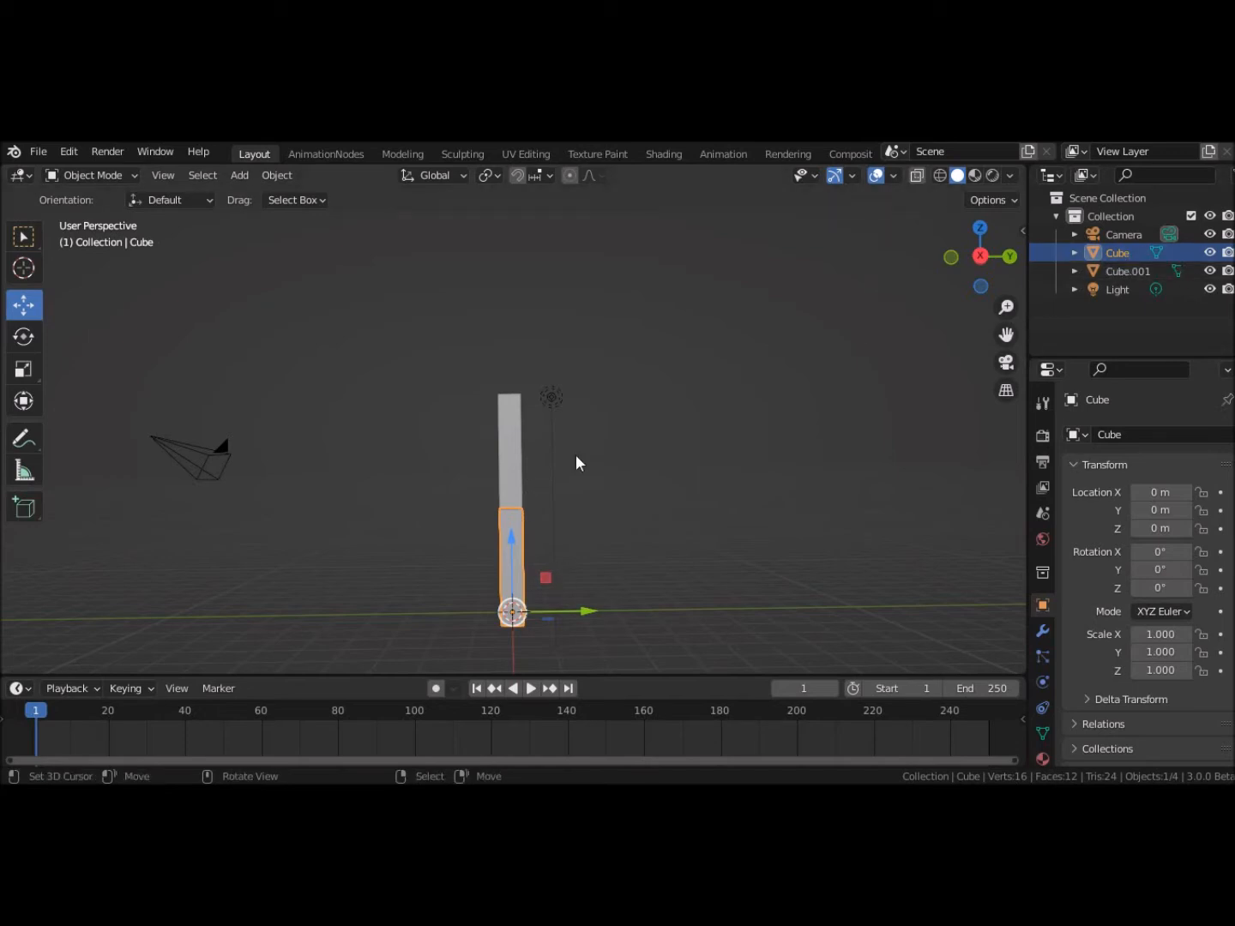
# Step: Rename the lower column to Tibia
pyautogui.doubleClick(1113, 252)
pyautogui.write('T')
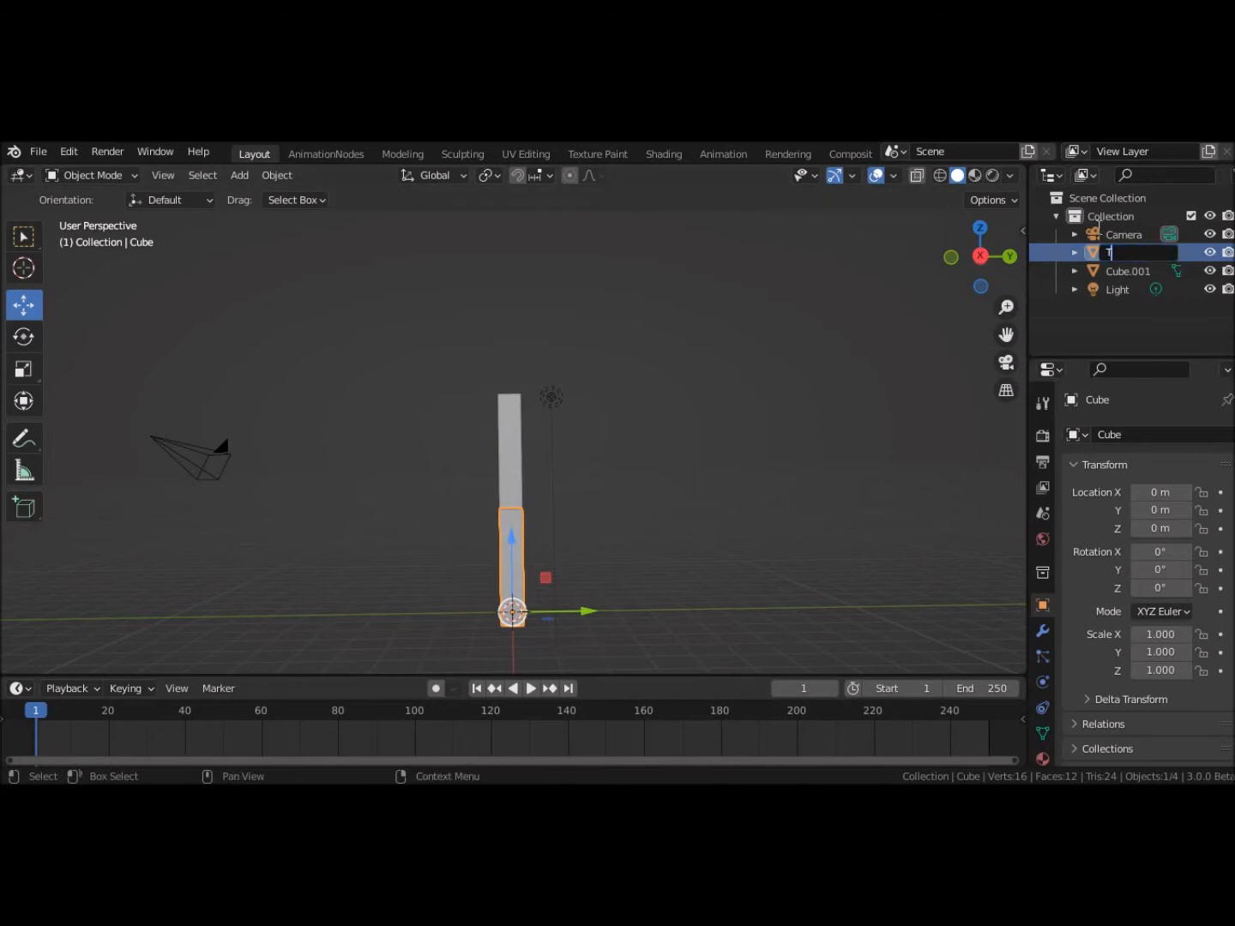
pyautogui.write('rbia')
pyautogui.press('Return')
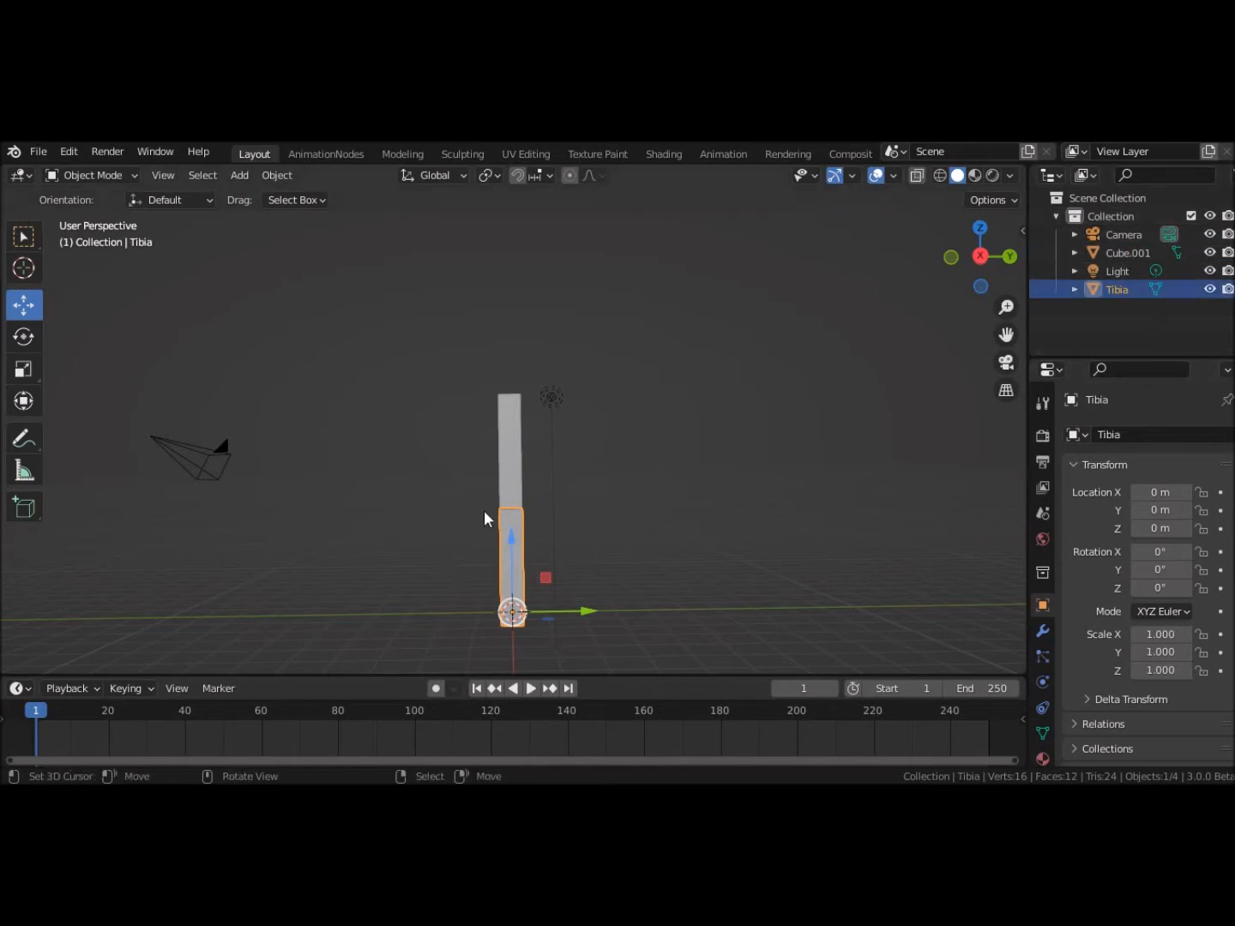
# Step: Rename the upper column to Femur
pyautogui.click(515, 454)
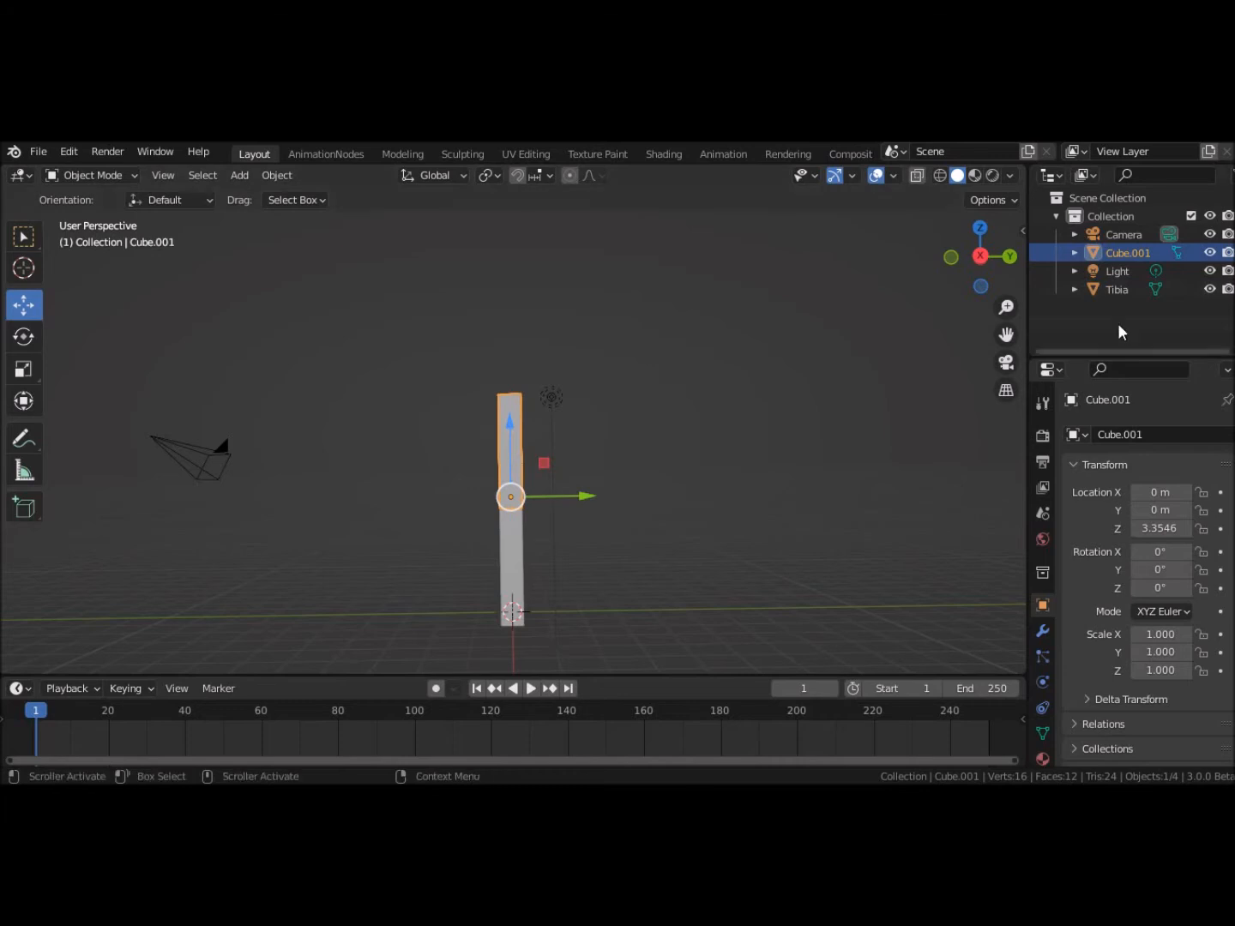
pyautogui.doubleClick(1120, 253)
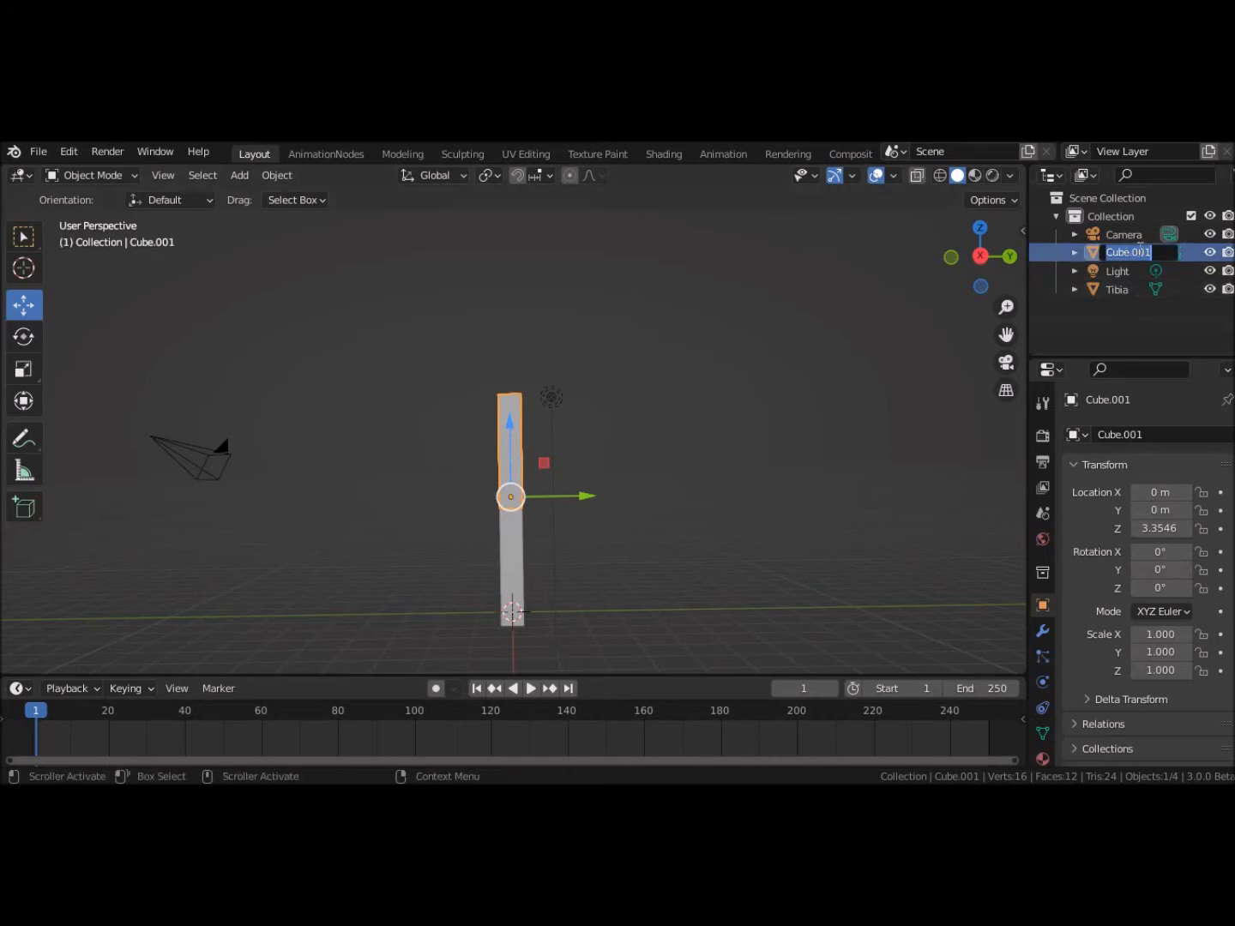
pyautogui.write('Femur')
pyautogui.press('Return')
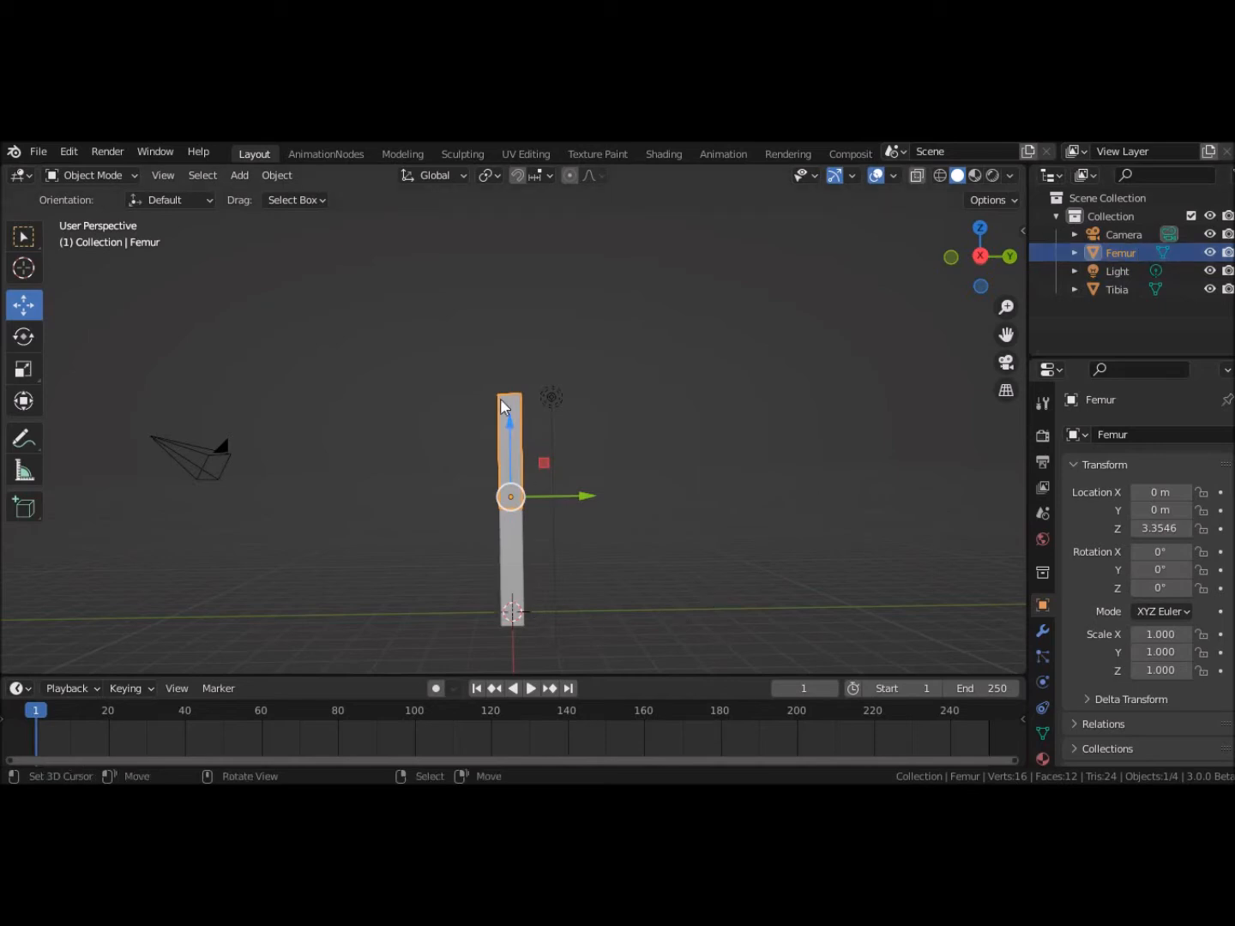
# Step: Rename the lower column from Tibia to JambeBas
pyautogui.click(1111, 289)
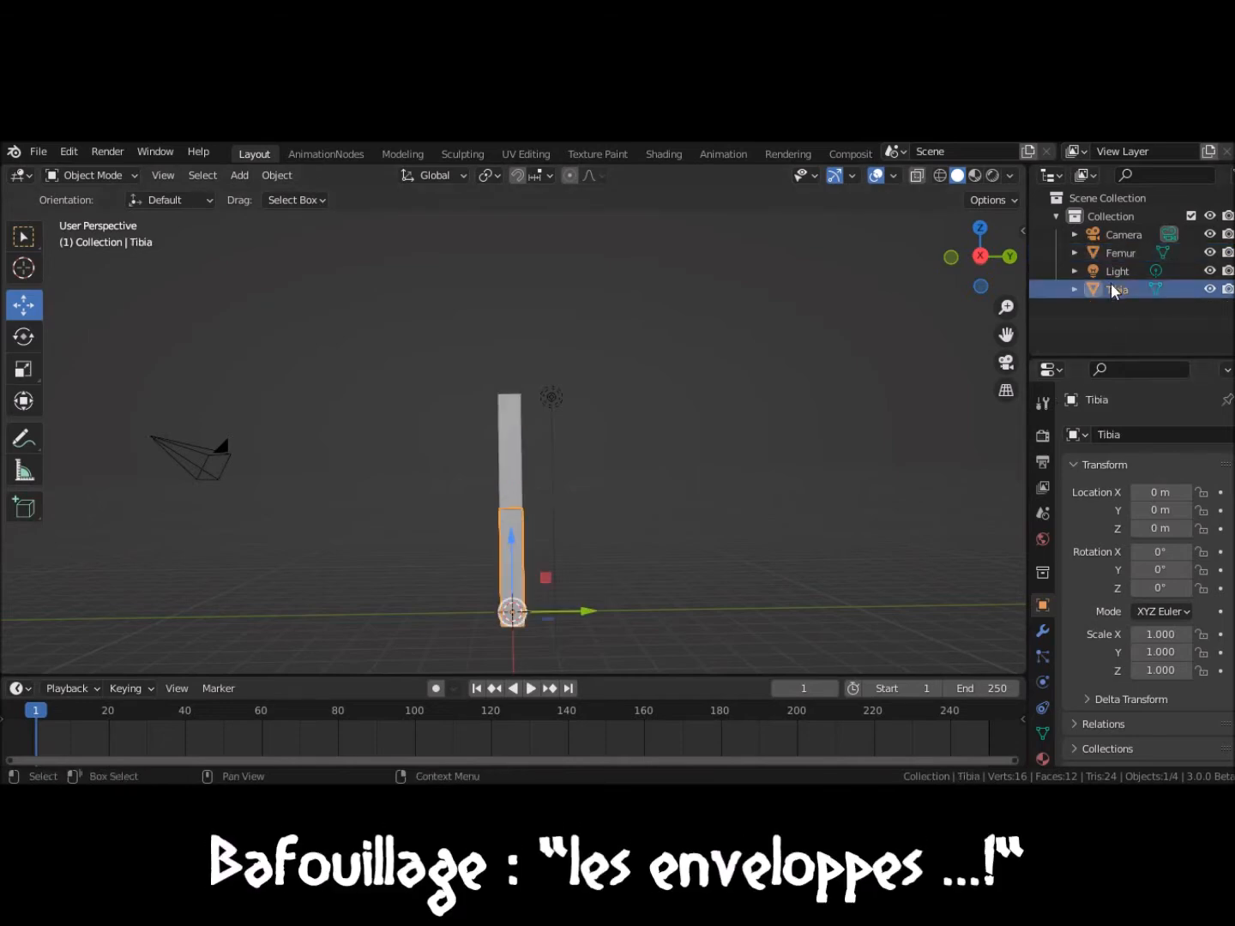
pyautogui.doubleClick(1114, 294)
pyautogui.click(1139, 295)
pyautogui.press('BackSpace')
pyautogui.press('BackSpace')
pyautogui.press('BackSpace')
pyautogui.press('BackSpace')
pyautogui.press('BackSpace')
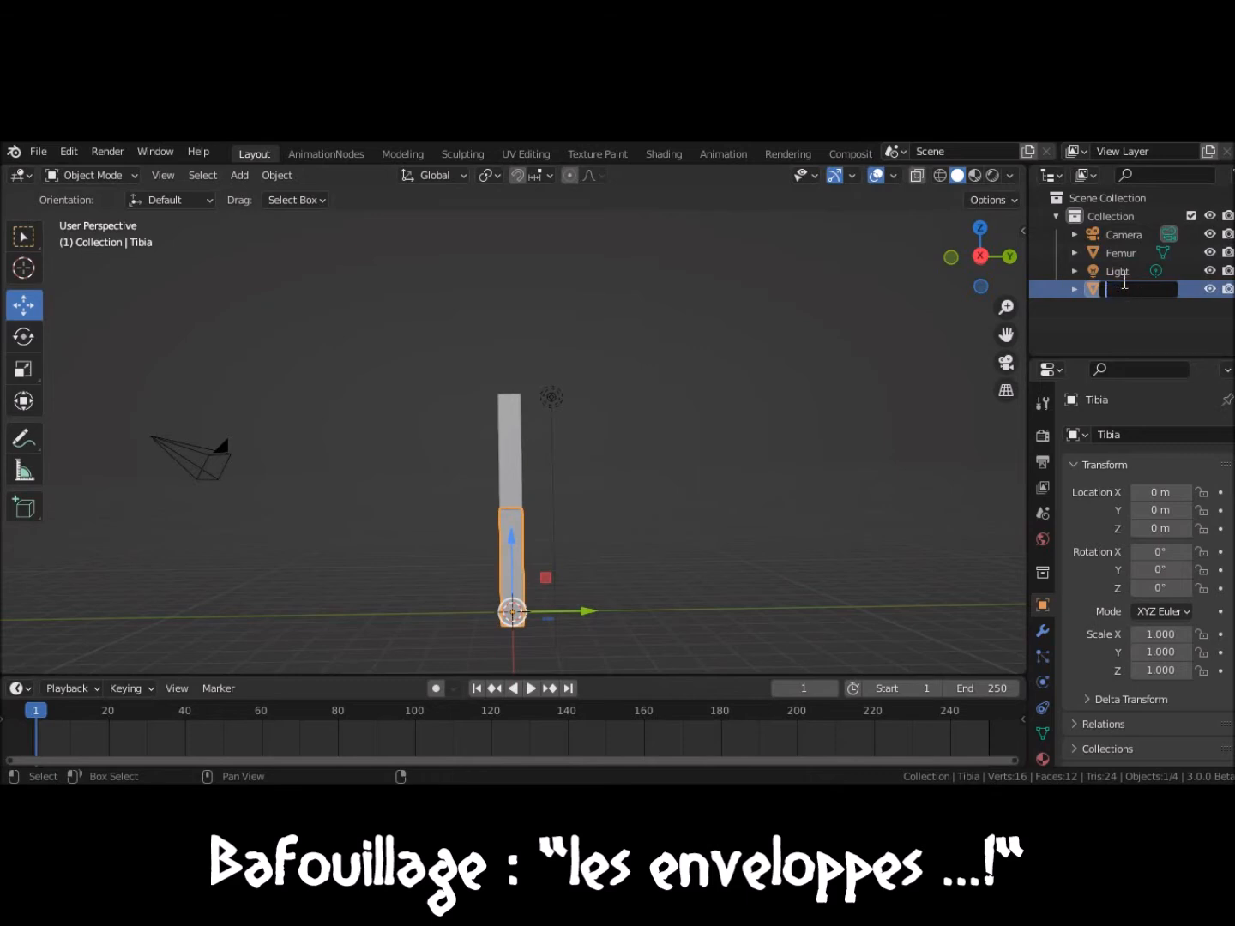
pyautogui.write('JambeBas')
pyautogui.press('Return')
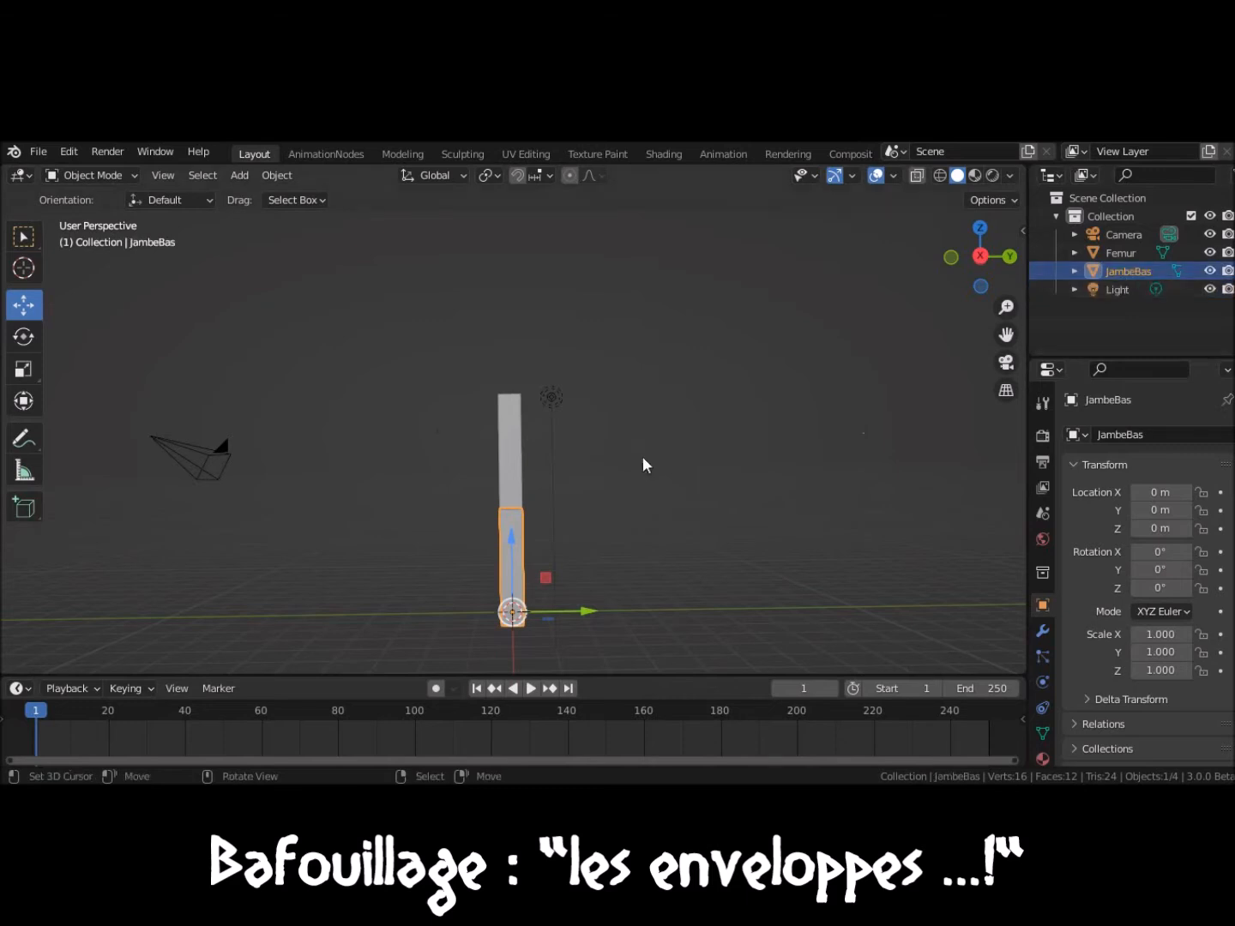
# Step: Rename the upper column from Femur to JambeHaut
pyautogui.click(513, 436)
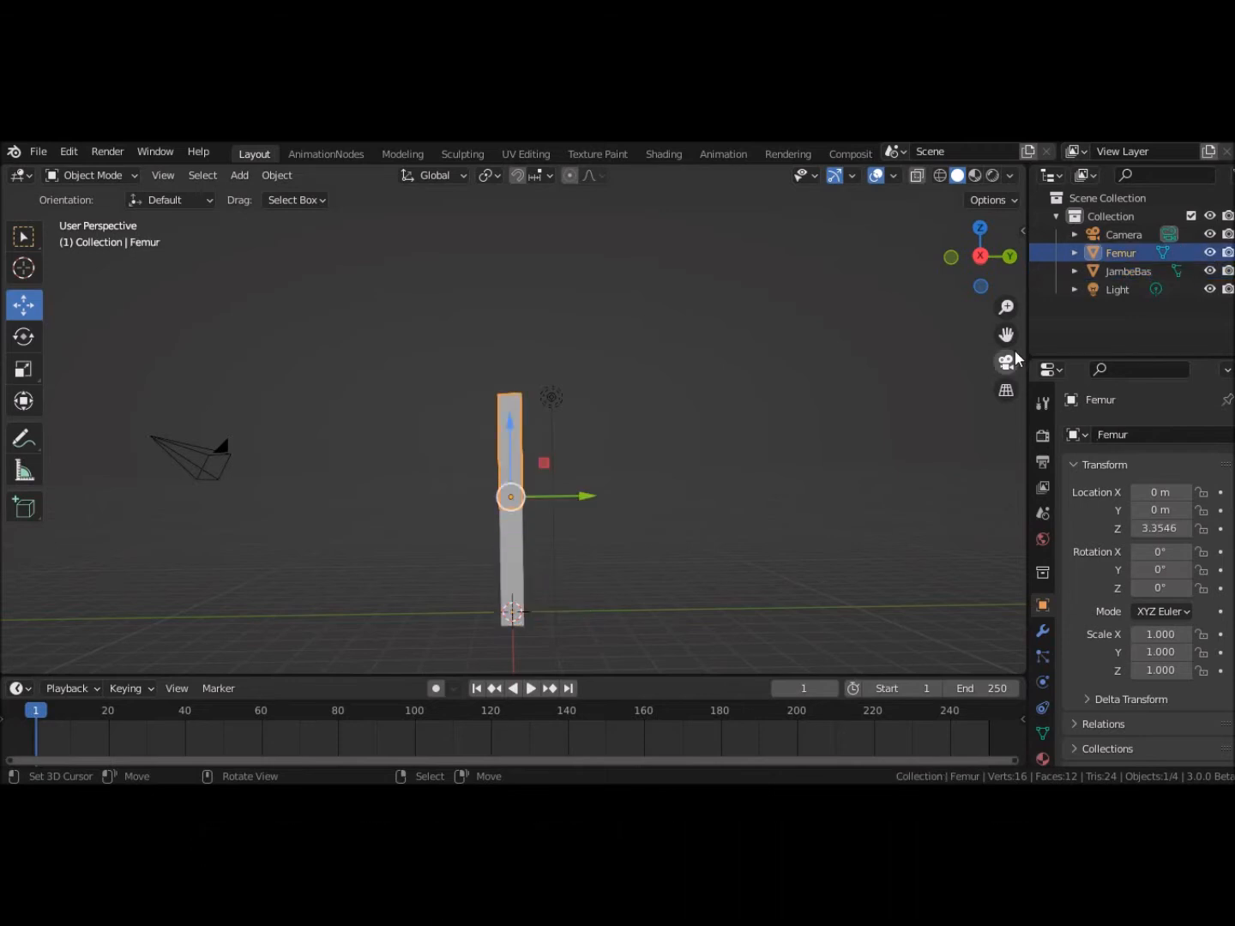
pyautogui.doubleClick(1126, 255)
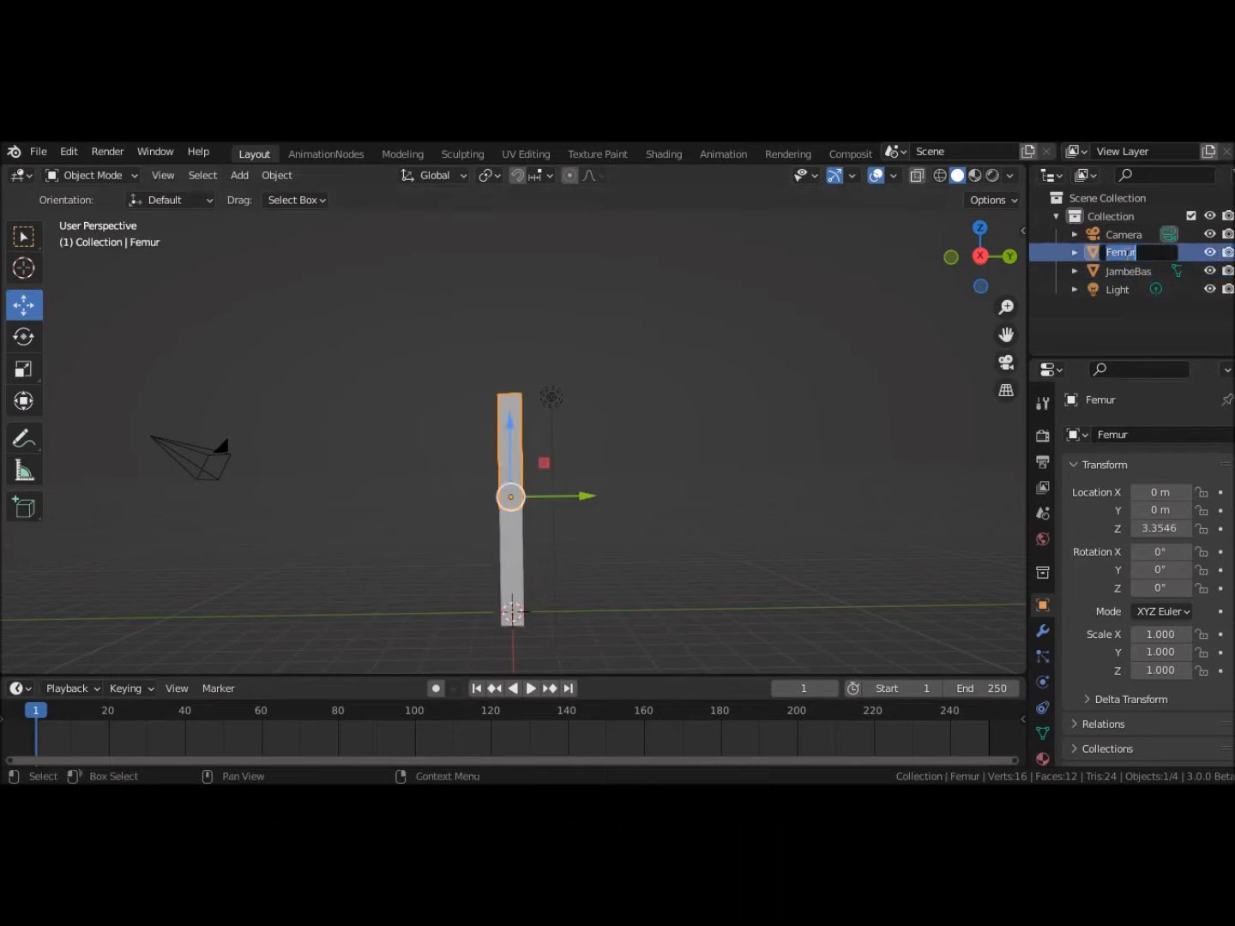
pyautogui.write('JambeHaut')
pyautogui.press('Return')
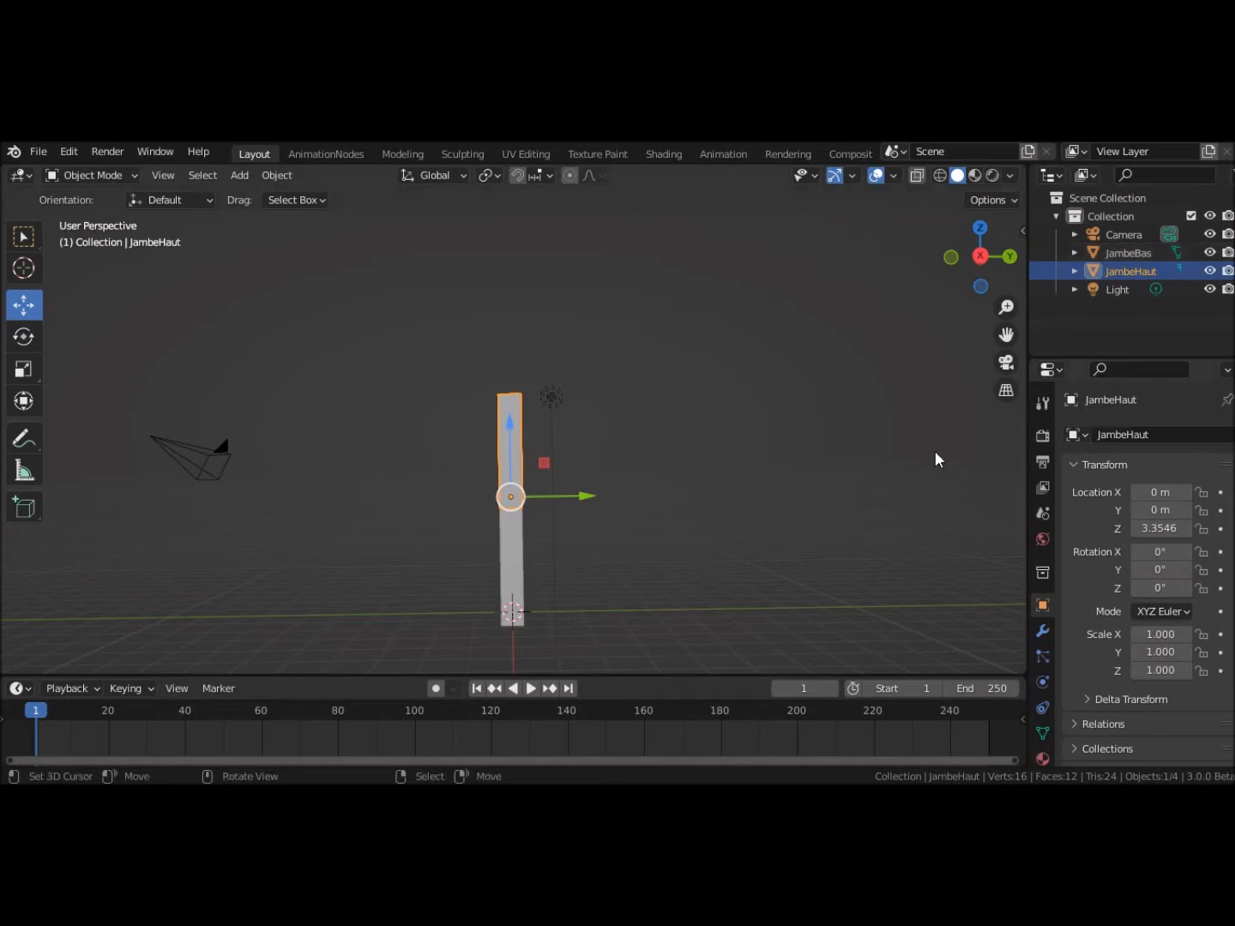
# Step: Add an armature at the base of the JambeBas column
pyautogui.click(516, 611)
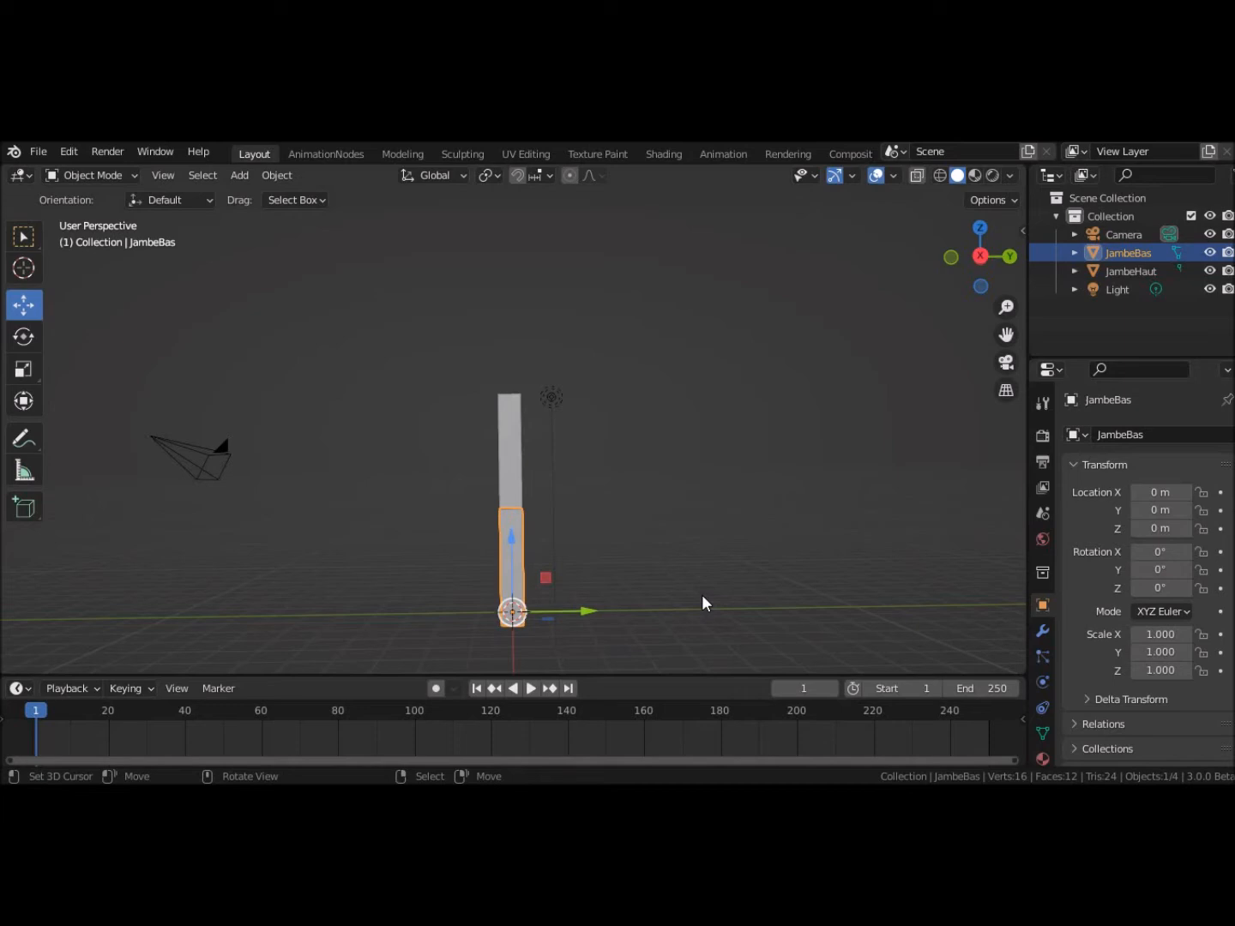
pyautogui.keyDown('shift'); pyautogui.moveTo(628, 574); pyautogui.dragTo(649, 509, button='middle'); pyautogui.keyUp('shift')
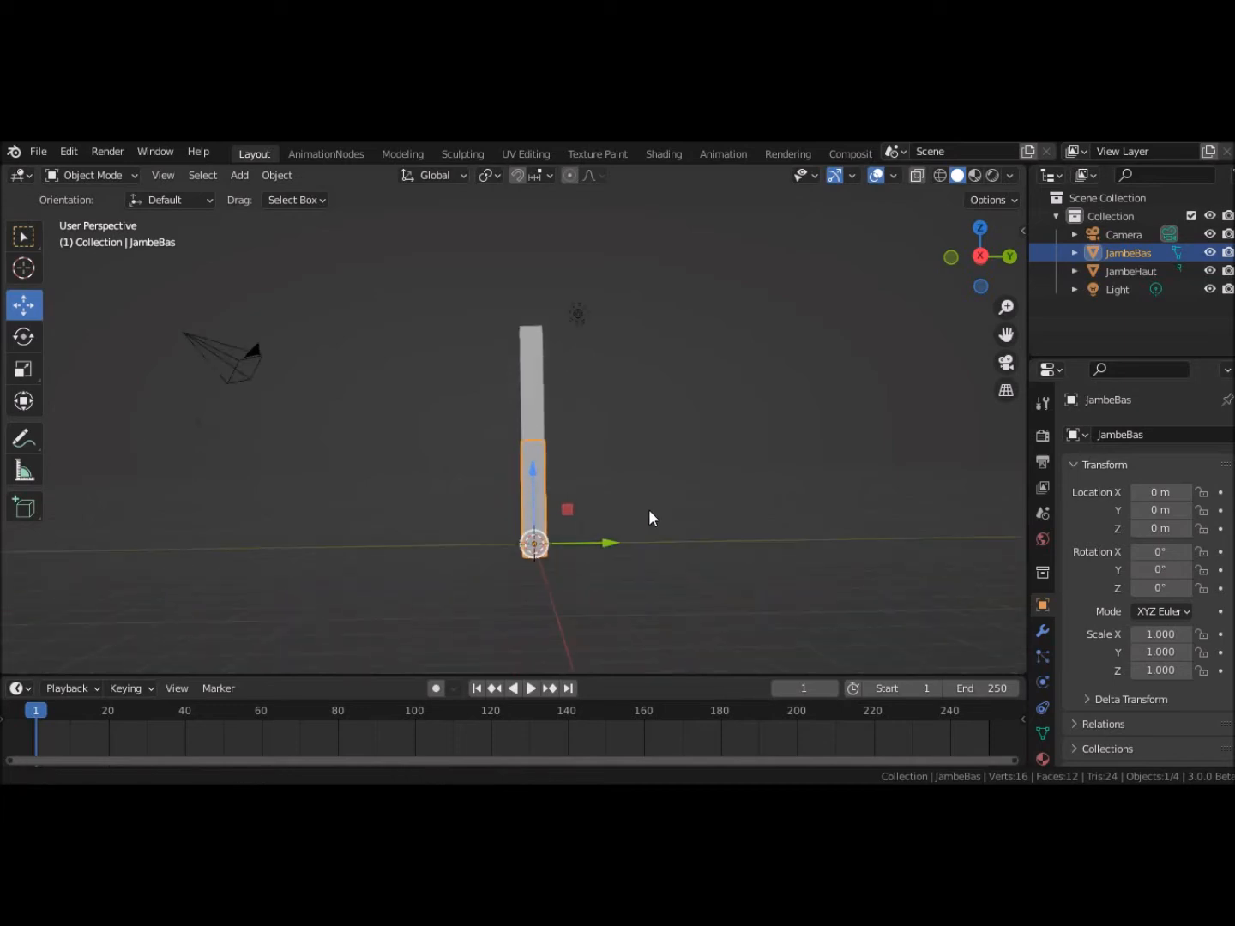
pyautogui.scroll(2, 648, 510)
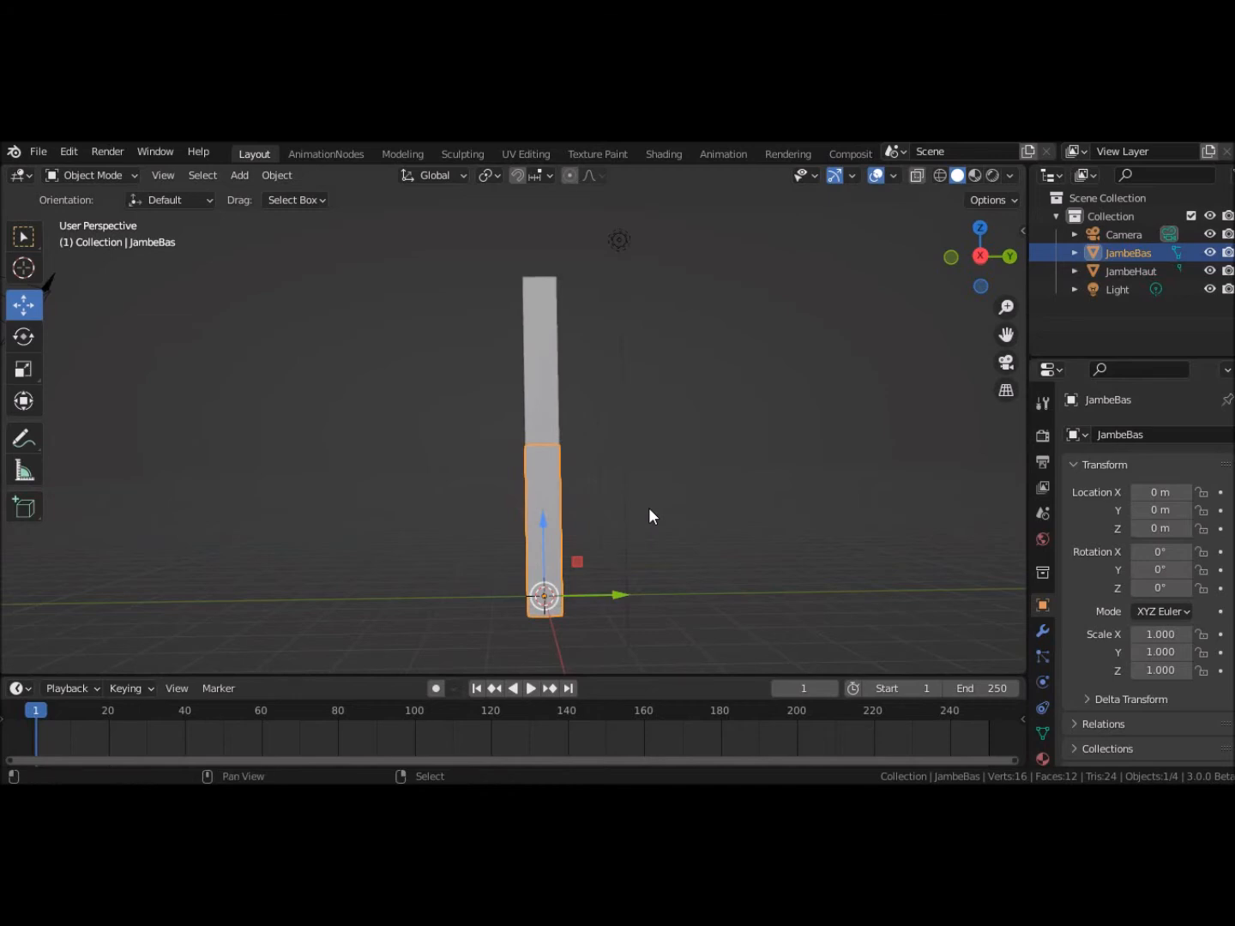
pyautogui.hotkey('shift', 'a')
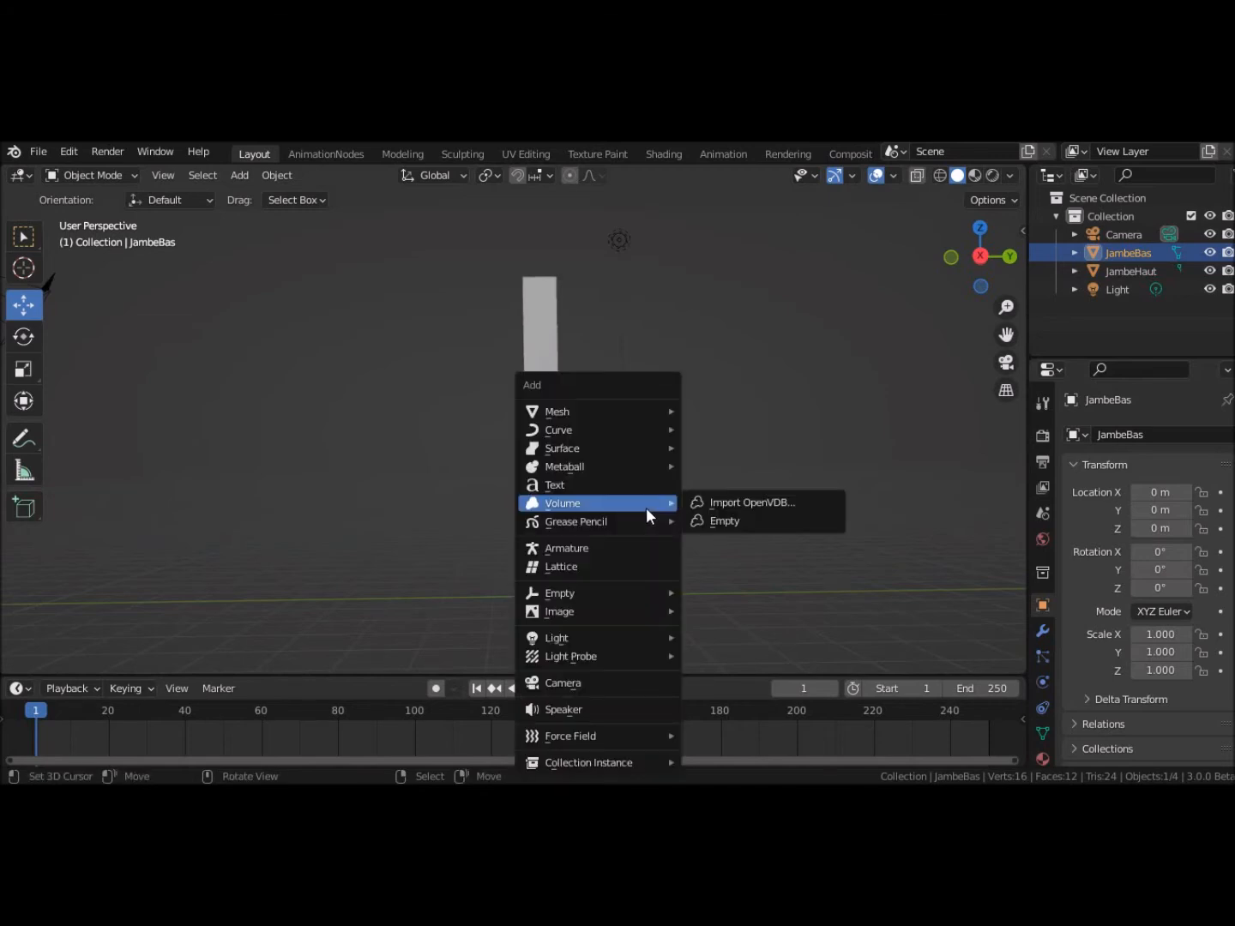
pyautogui.click(587, 548)
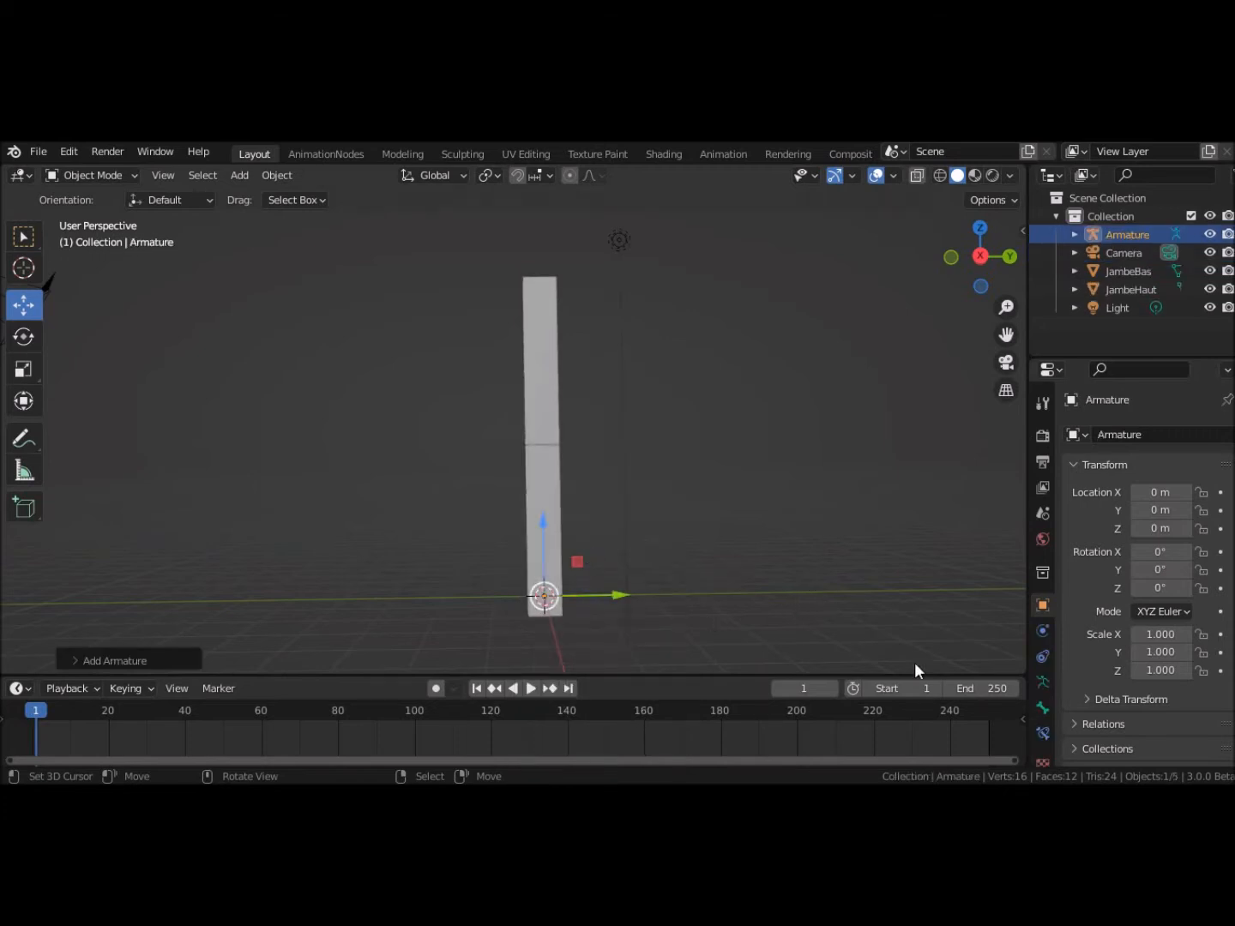
# Step: Set the armature's viewport display to show its bone In Front of the columns
pyautogui.click(1043, 683)
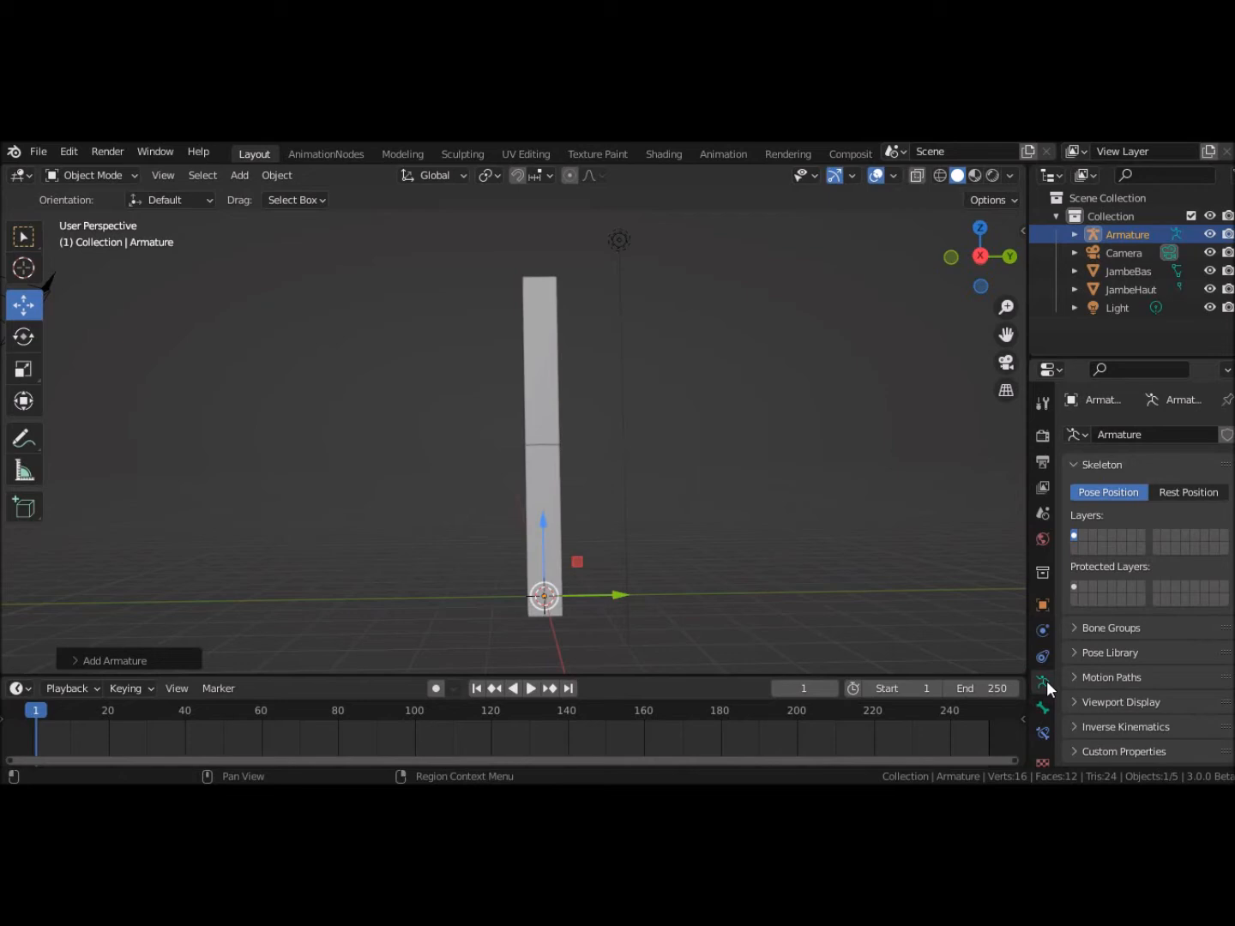
pyautogui.click(1075, 709)
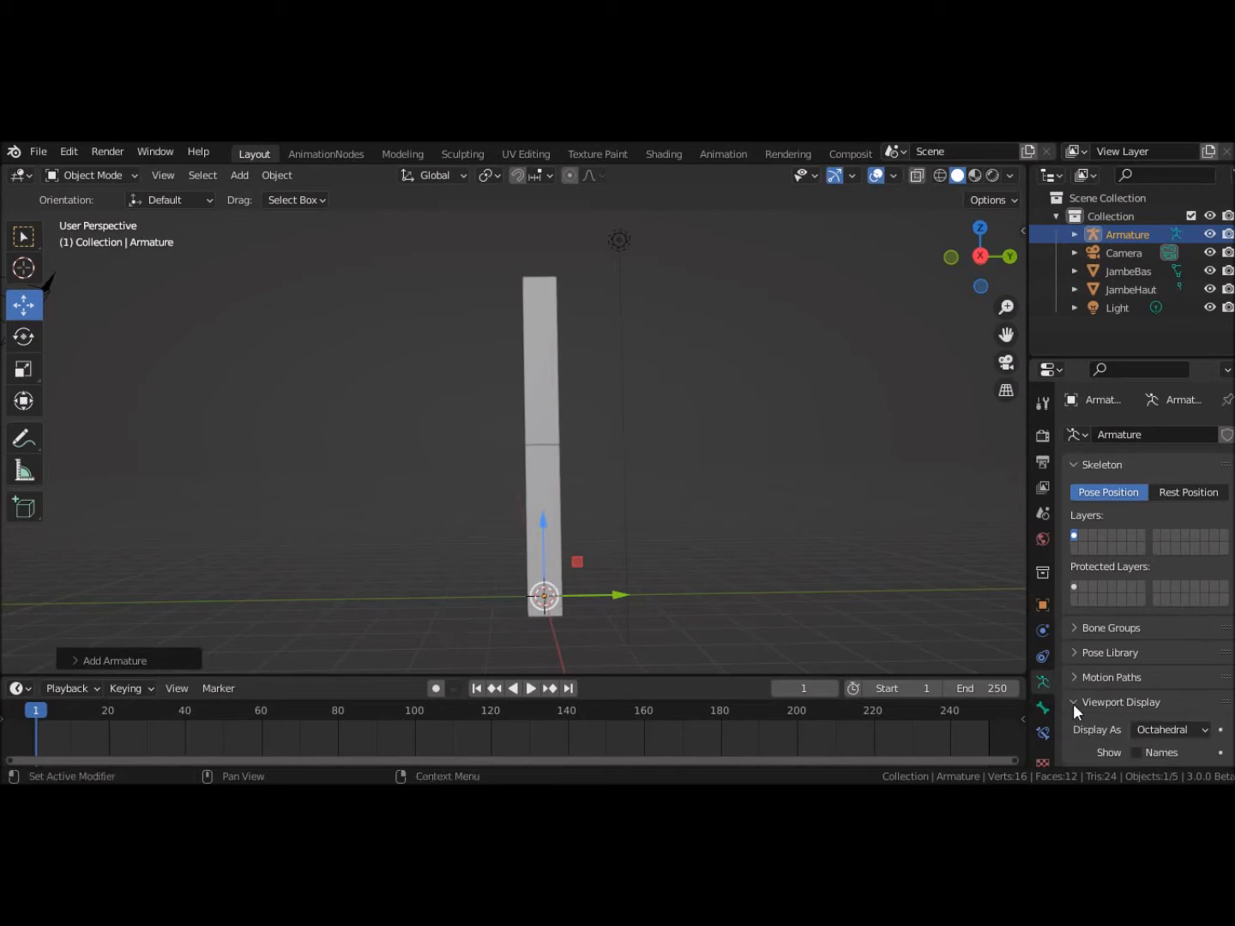
pyautogui.scroll(-5, 1100, 701)
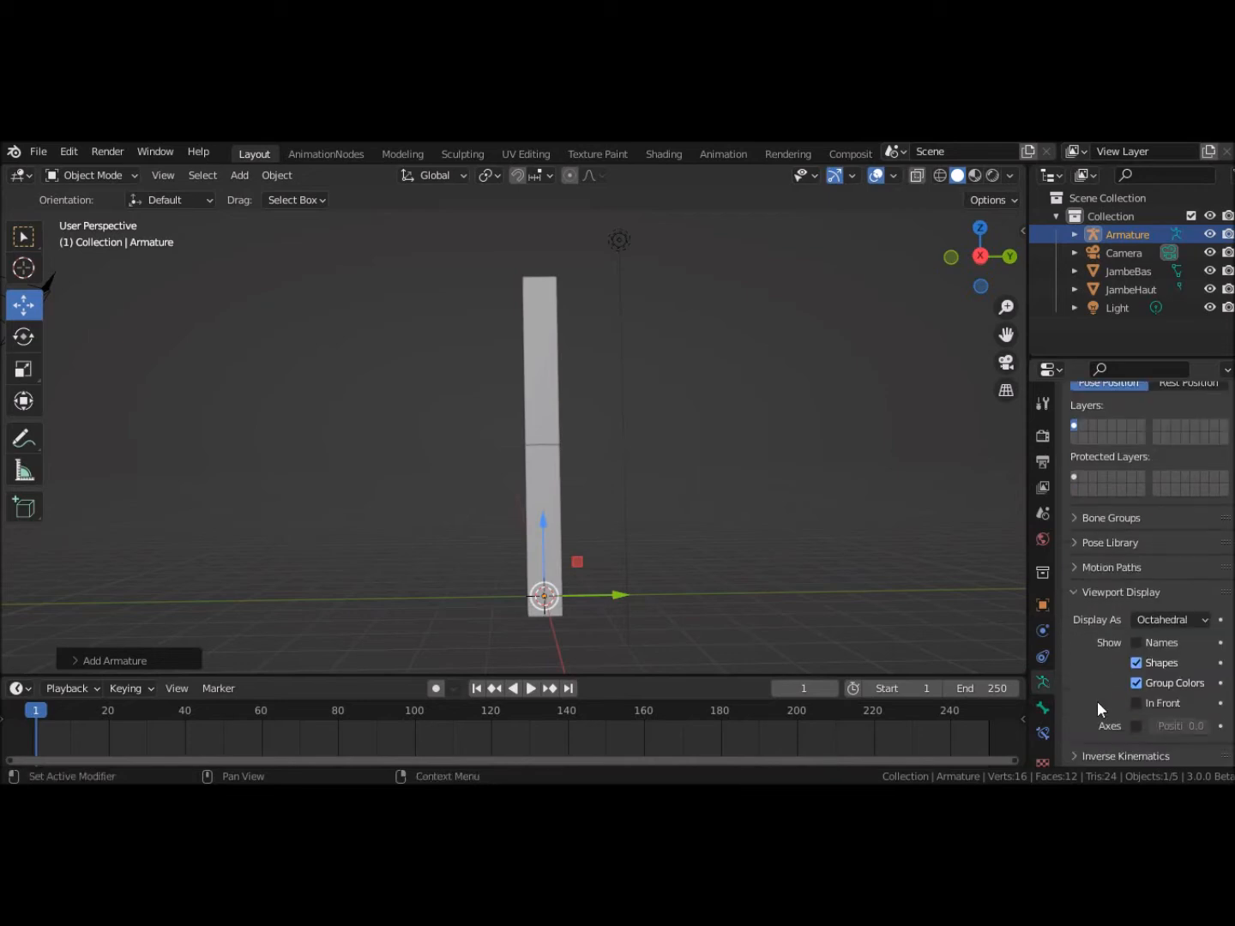
pyautogui.click(1138, 678)
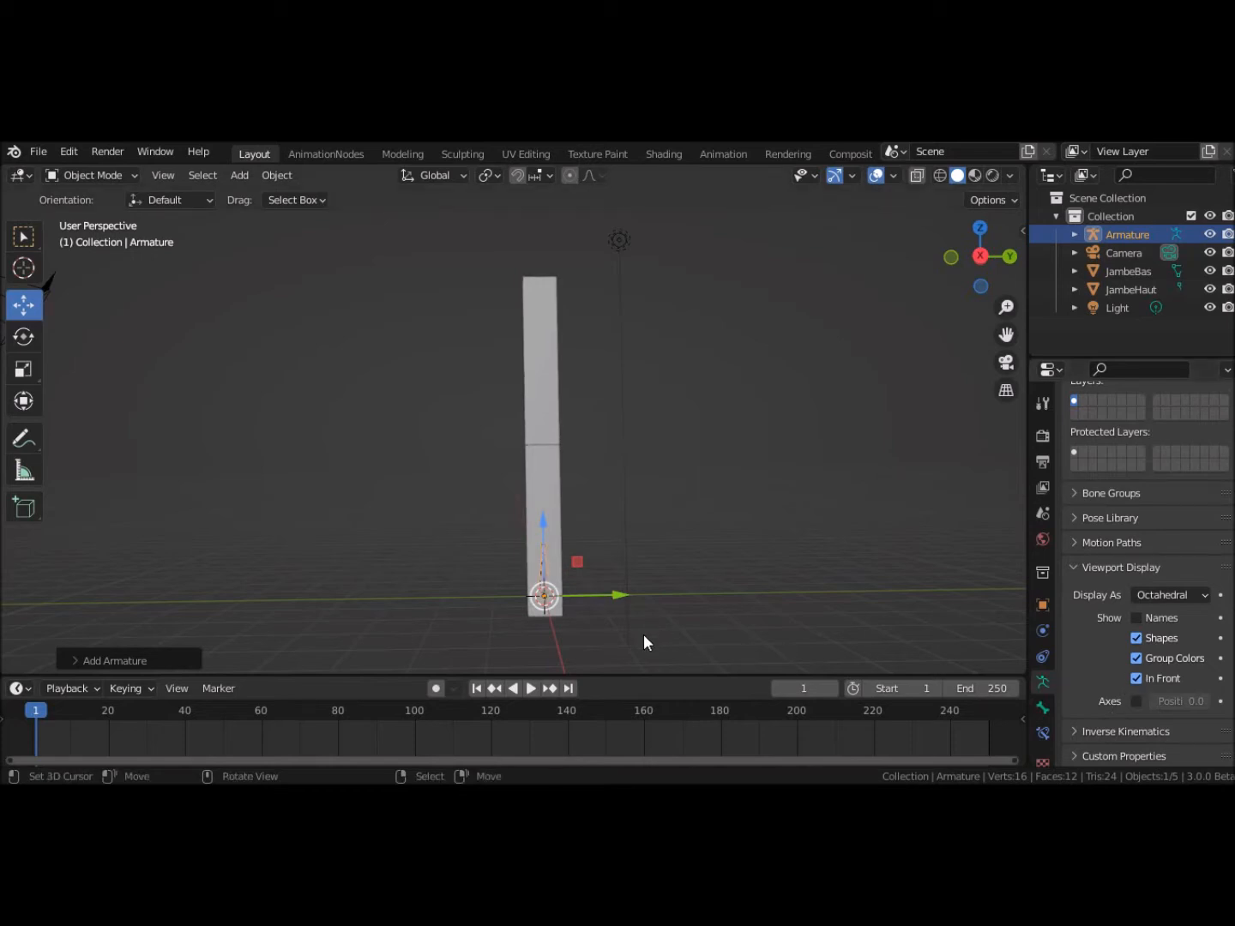
# Step: Move JambeBas aside along Y, clear of the bone, and reselect the armature
pyautogui.keyDown('shift'); pyautogui.moveTo(615, 630); pyautogui.dragTo(614, 559, button='middle'); pyautogui.keyUp('shift')
pyautogui.scroll(3, 612, 552)
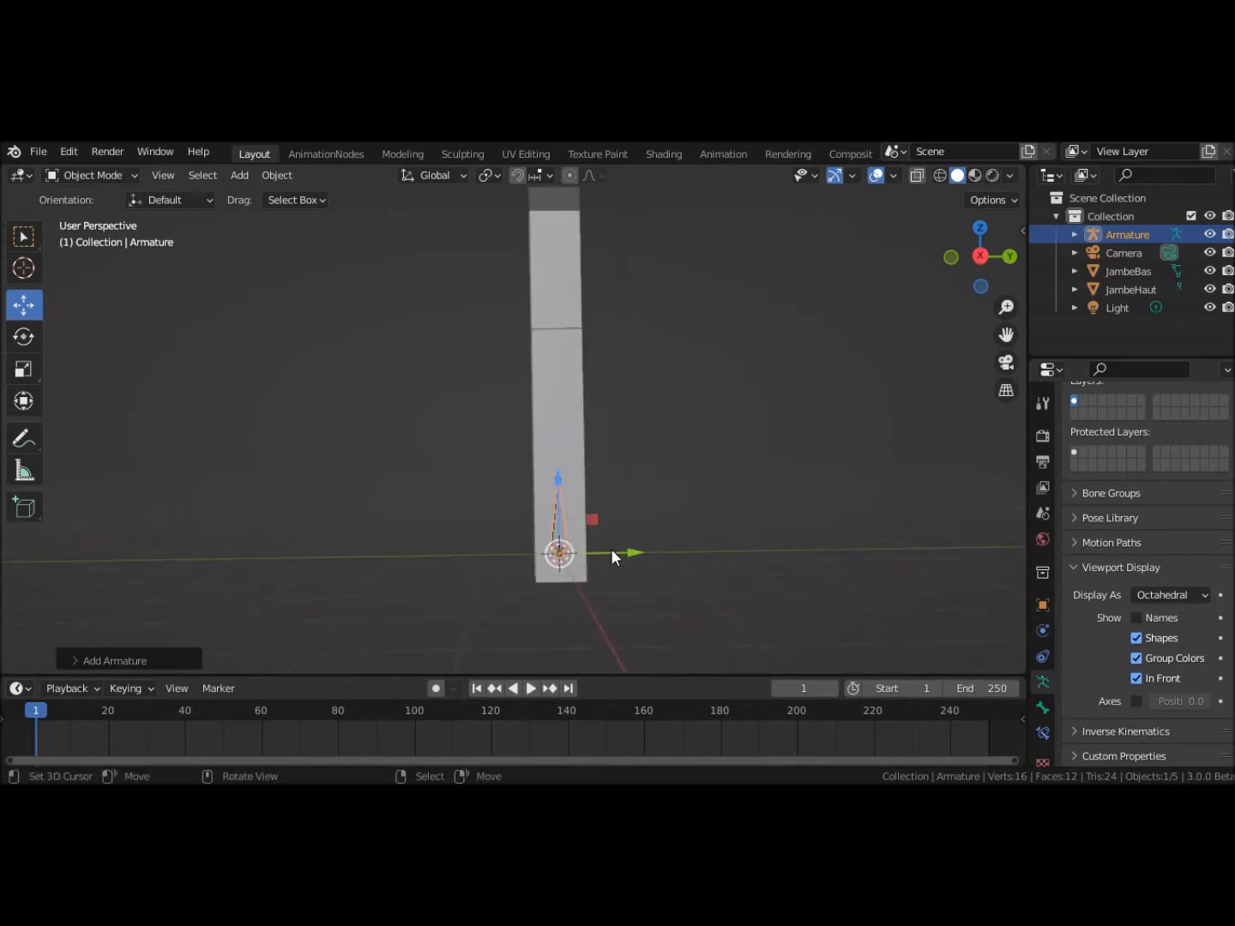
pyautogui.click(569, 541)
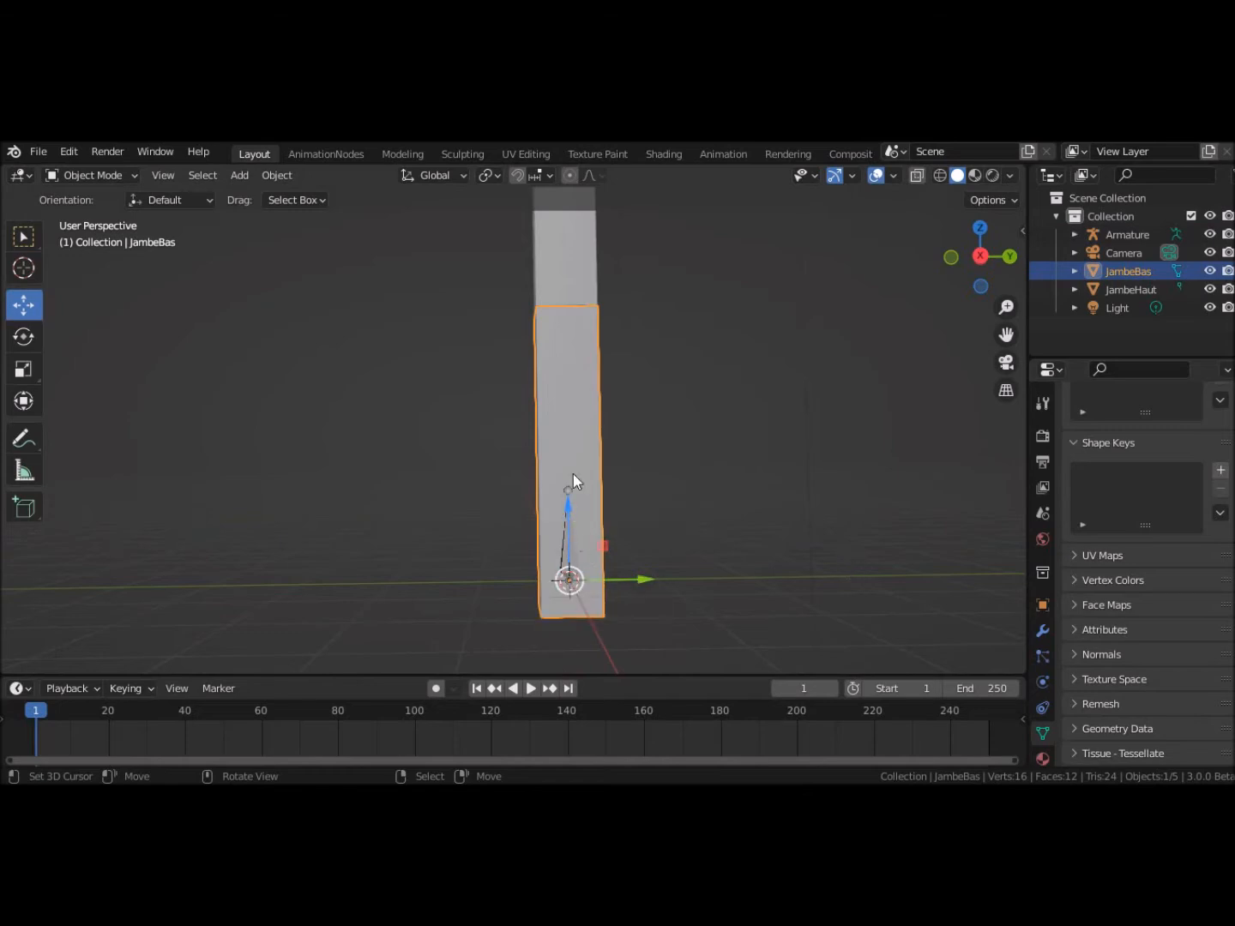
pyautogui.moveTo(644, 580); pyautogui.dragTo(719, 604)
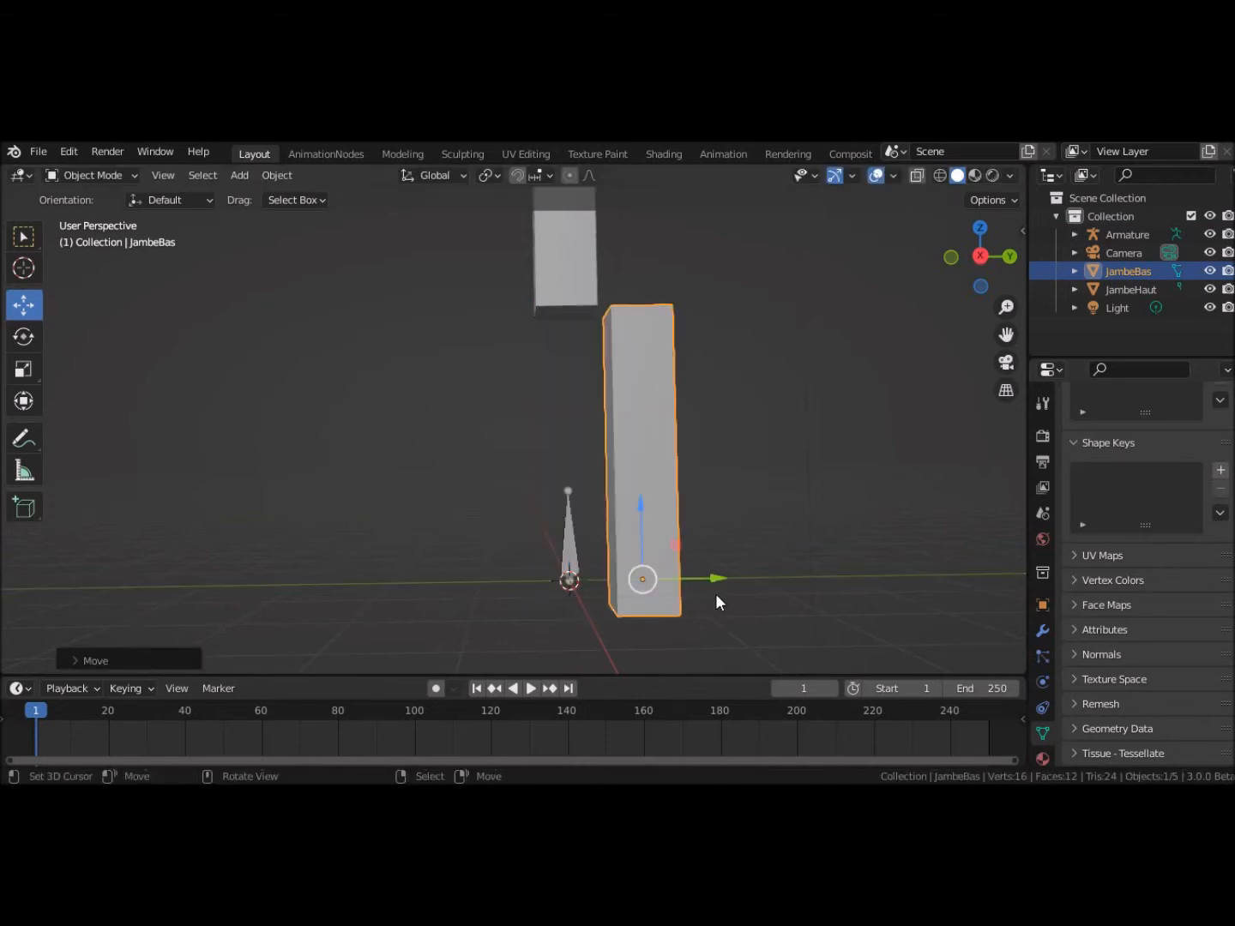
pyautogui.click(566, 544)
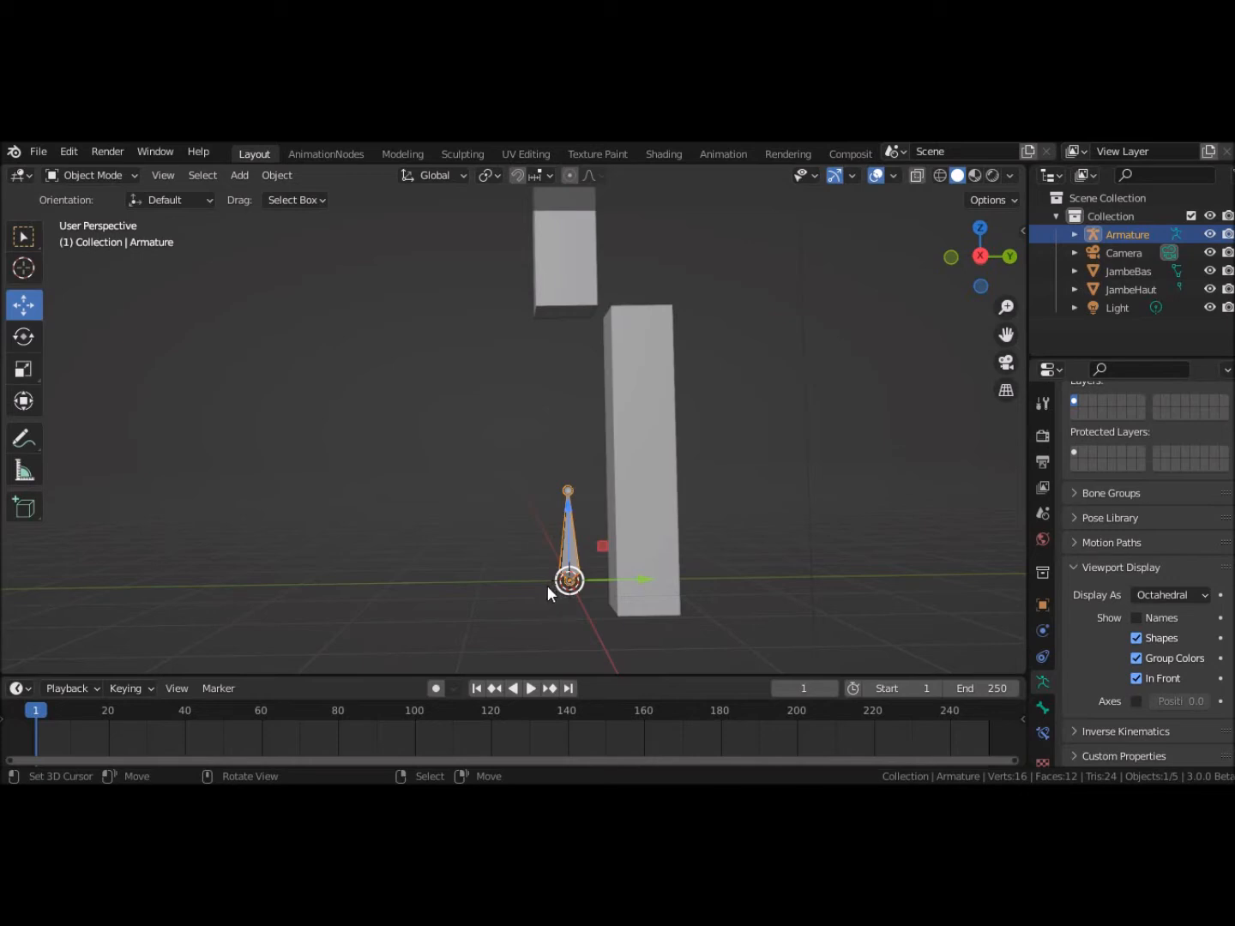
pyautogui.click(661, 553)
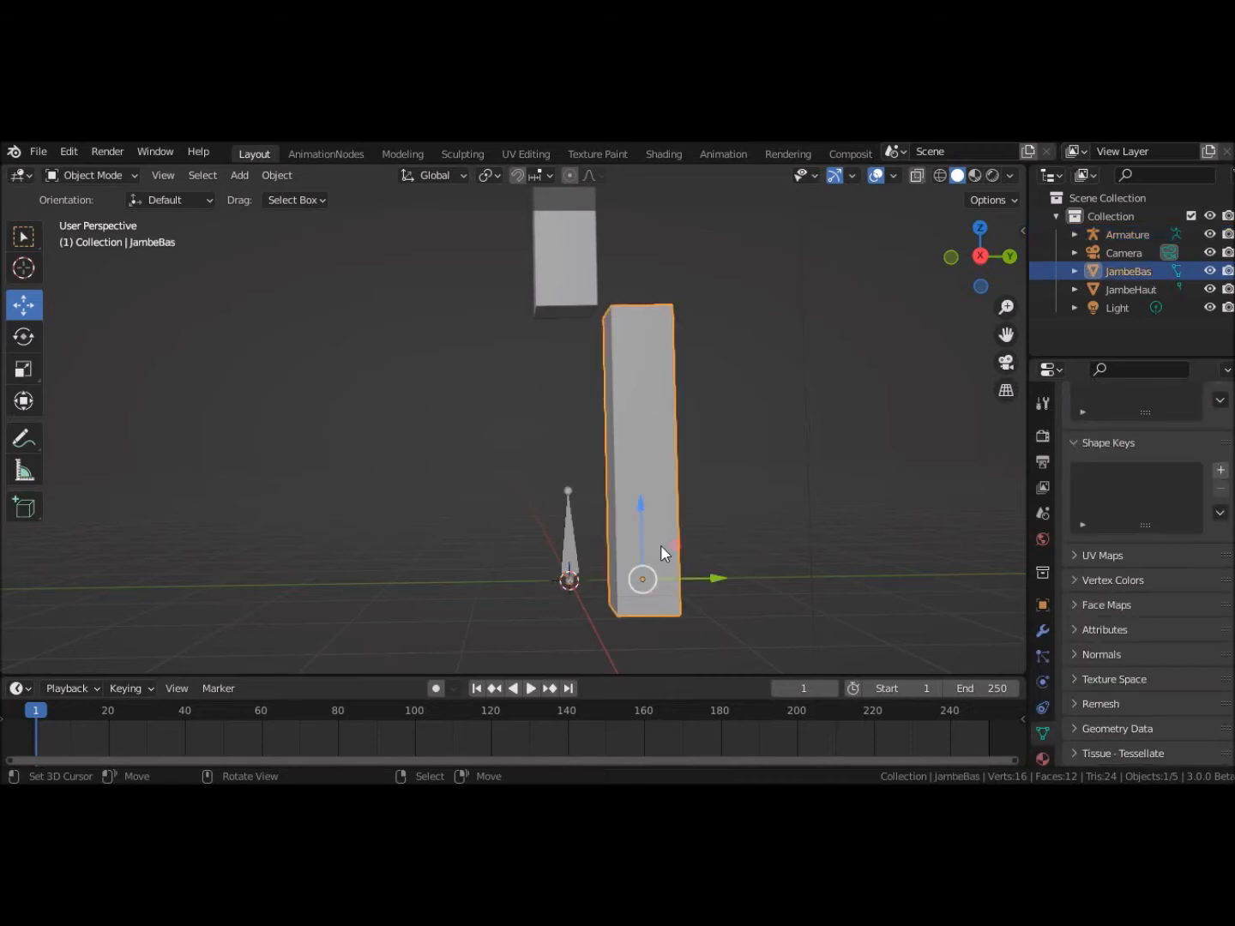
pyautogui.hotkey('ctrl', 'z')
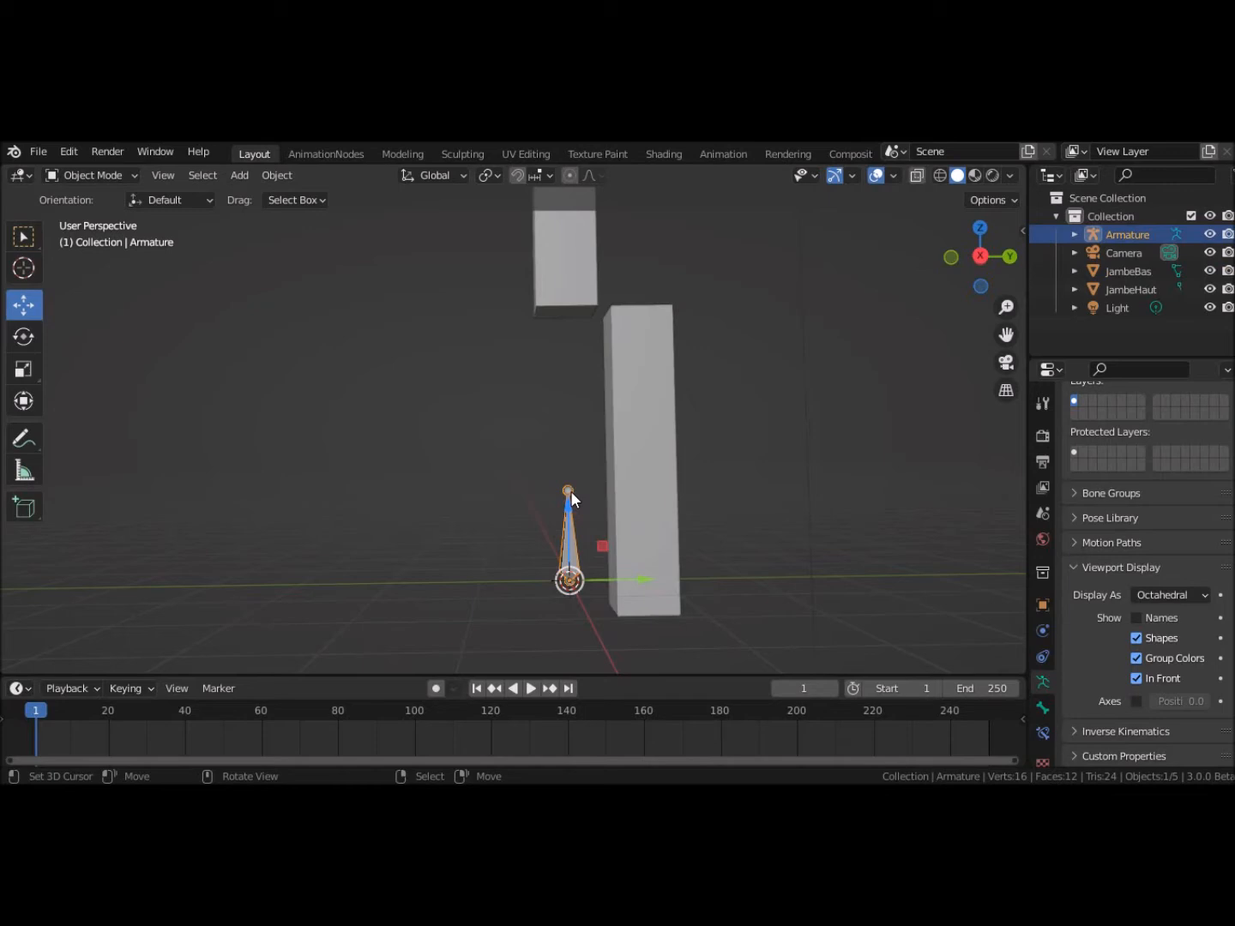
pyautogui.scroll(-2, 765, 432)
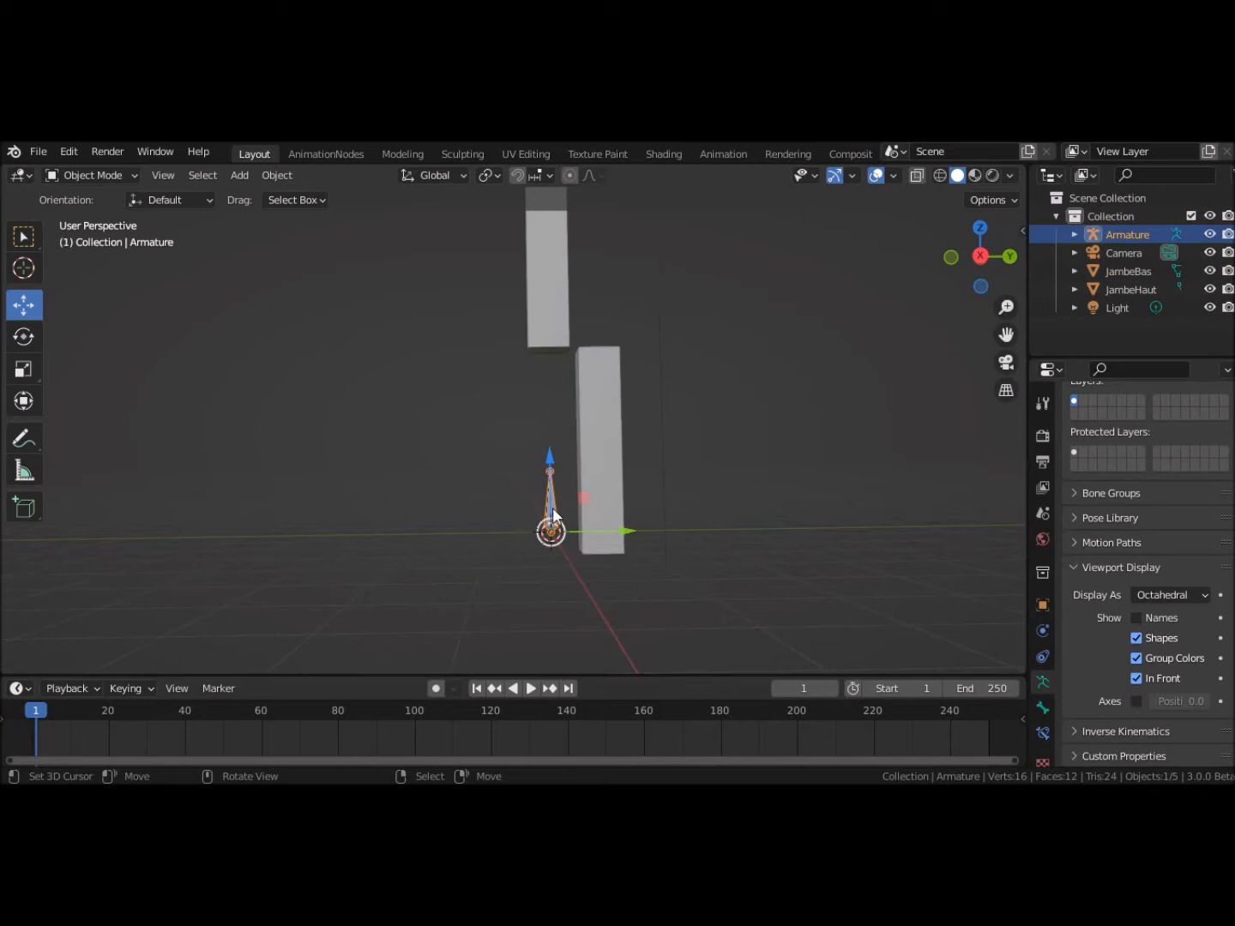
# Step: Put the armature in Edit Mode and select the bone's upper joint
pyautogui.click(87, 175)
pyautogui.click(88, 212)
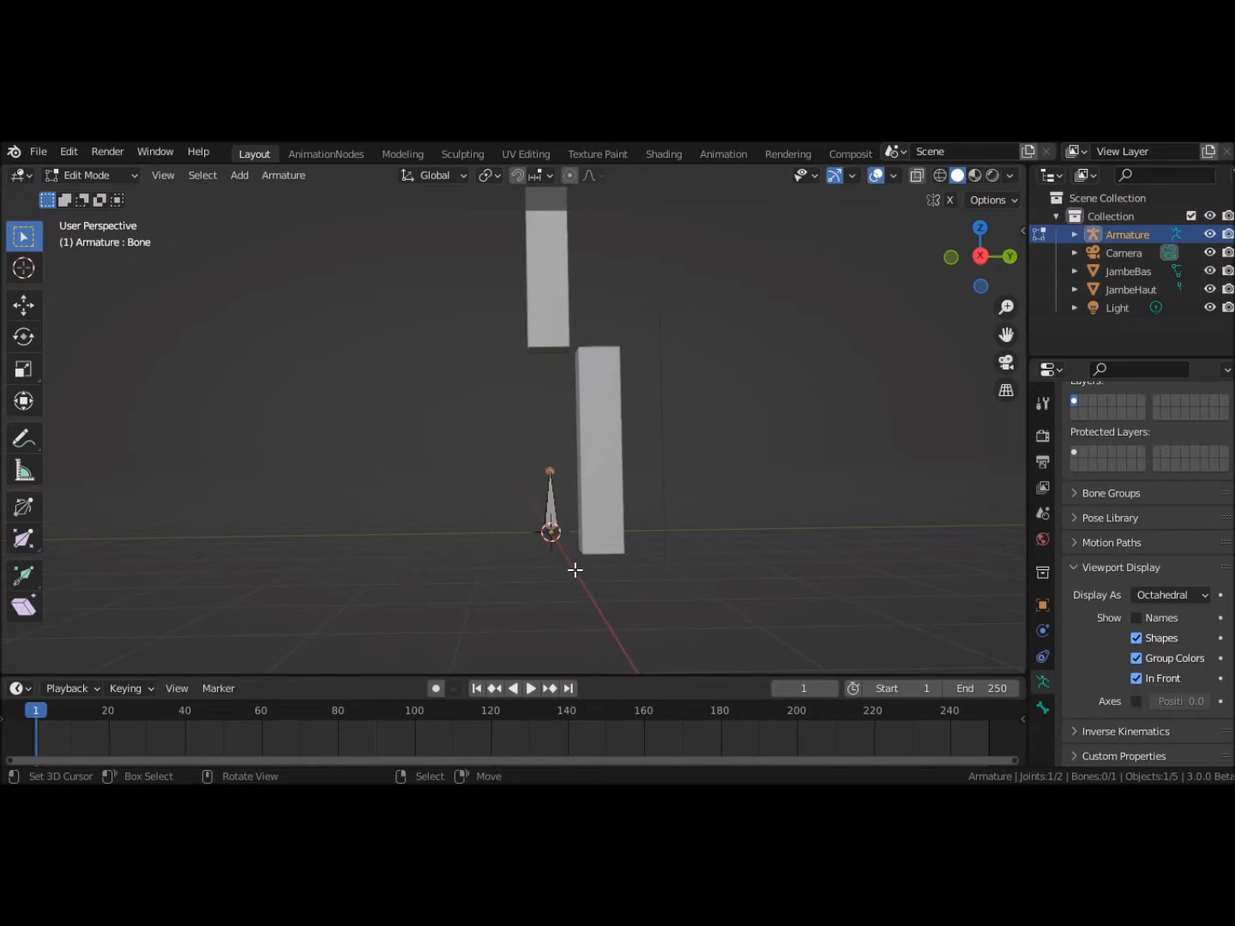
pyautogui.click(551, 473)
pyautogui.click(551, 533)
pyautogui.click(550, 473)
# Step: Try the Stick, B-Bone and Envelope display types on the bone and restore Octahedral
pyautogui.click(1162, 596)
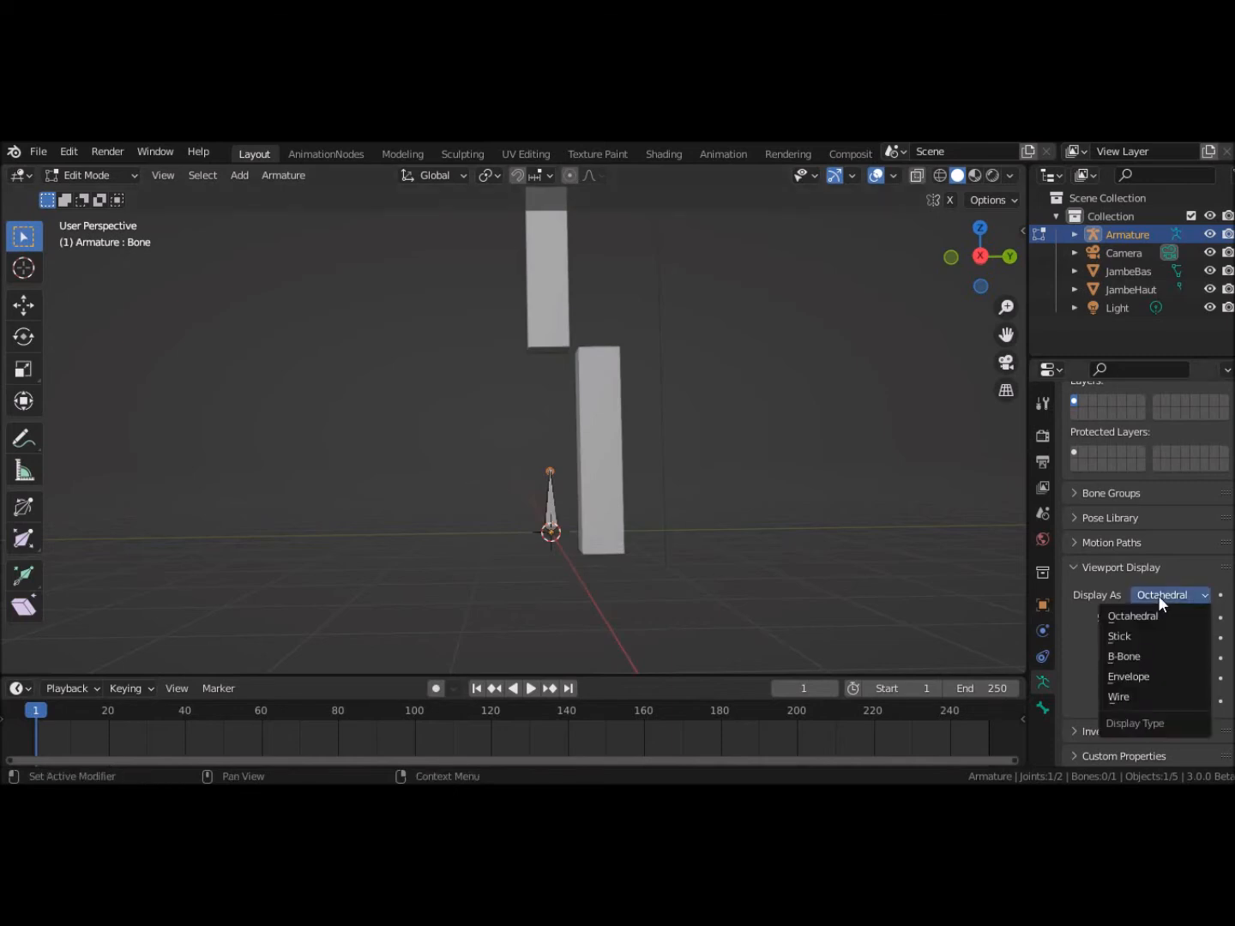
pyautogui.click(1123, 638)
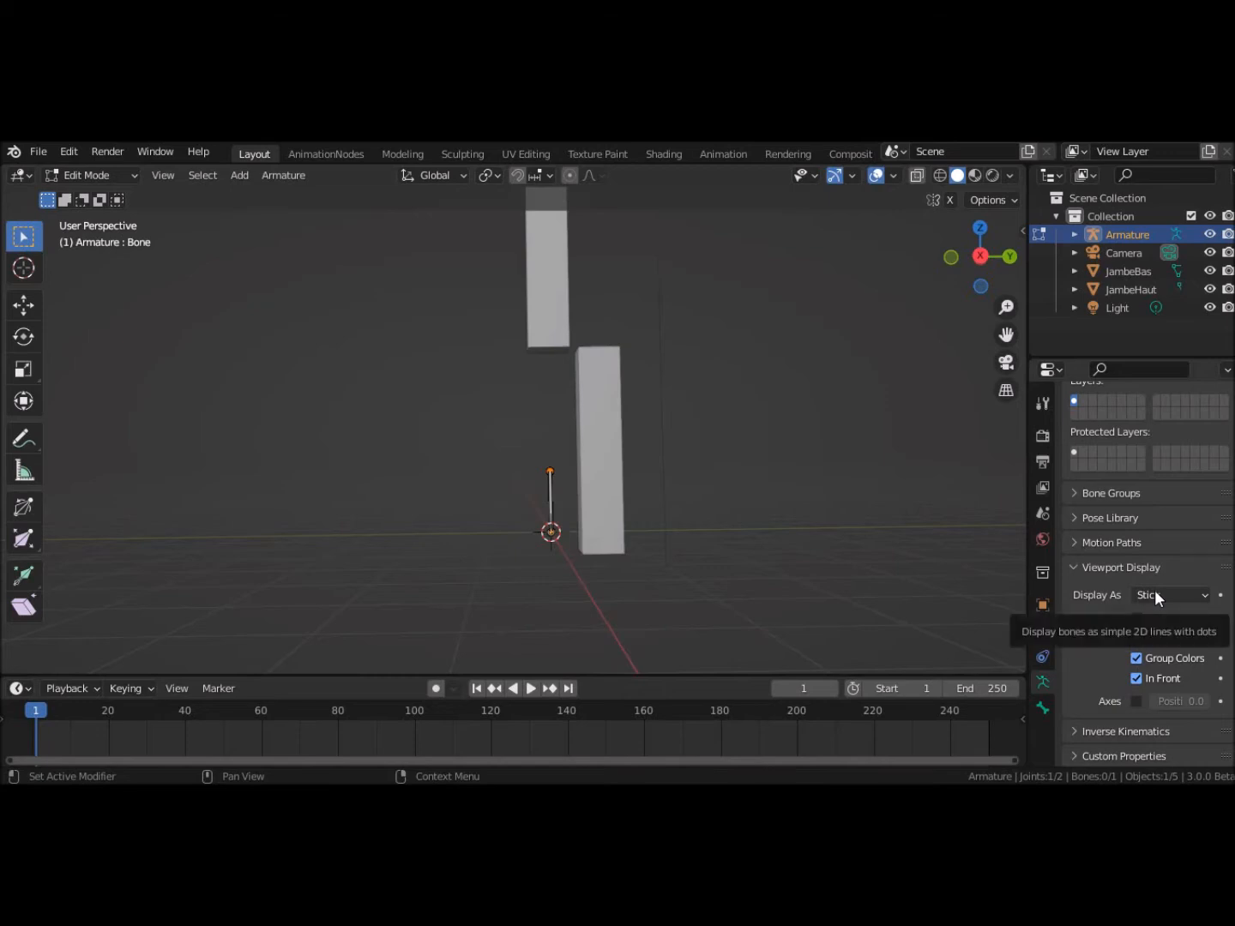
pyautogui.click(1154, 592)
pyautogui.click(1123, 658)
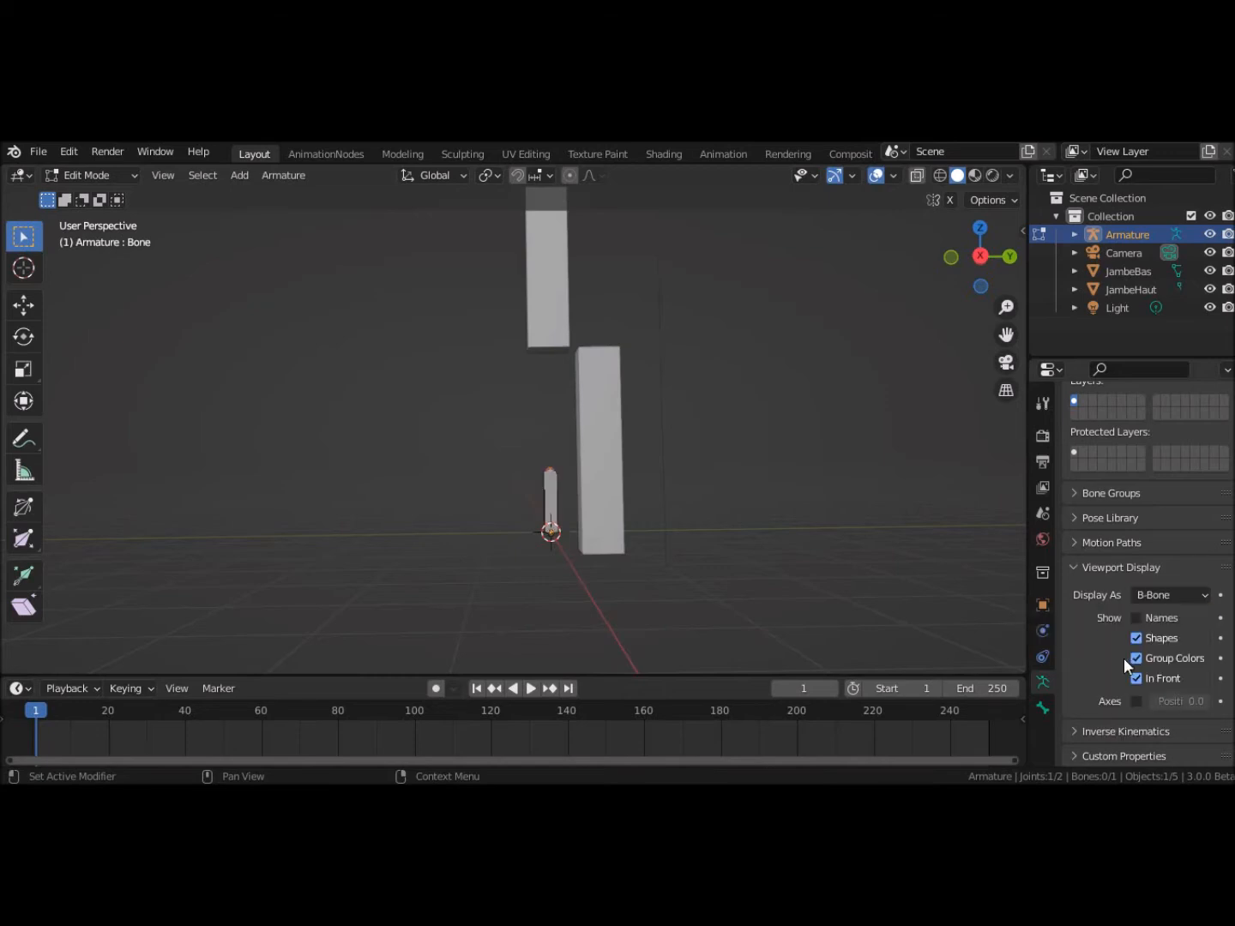
pyautogui.click(1166, 597)
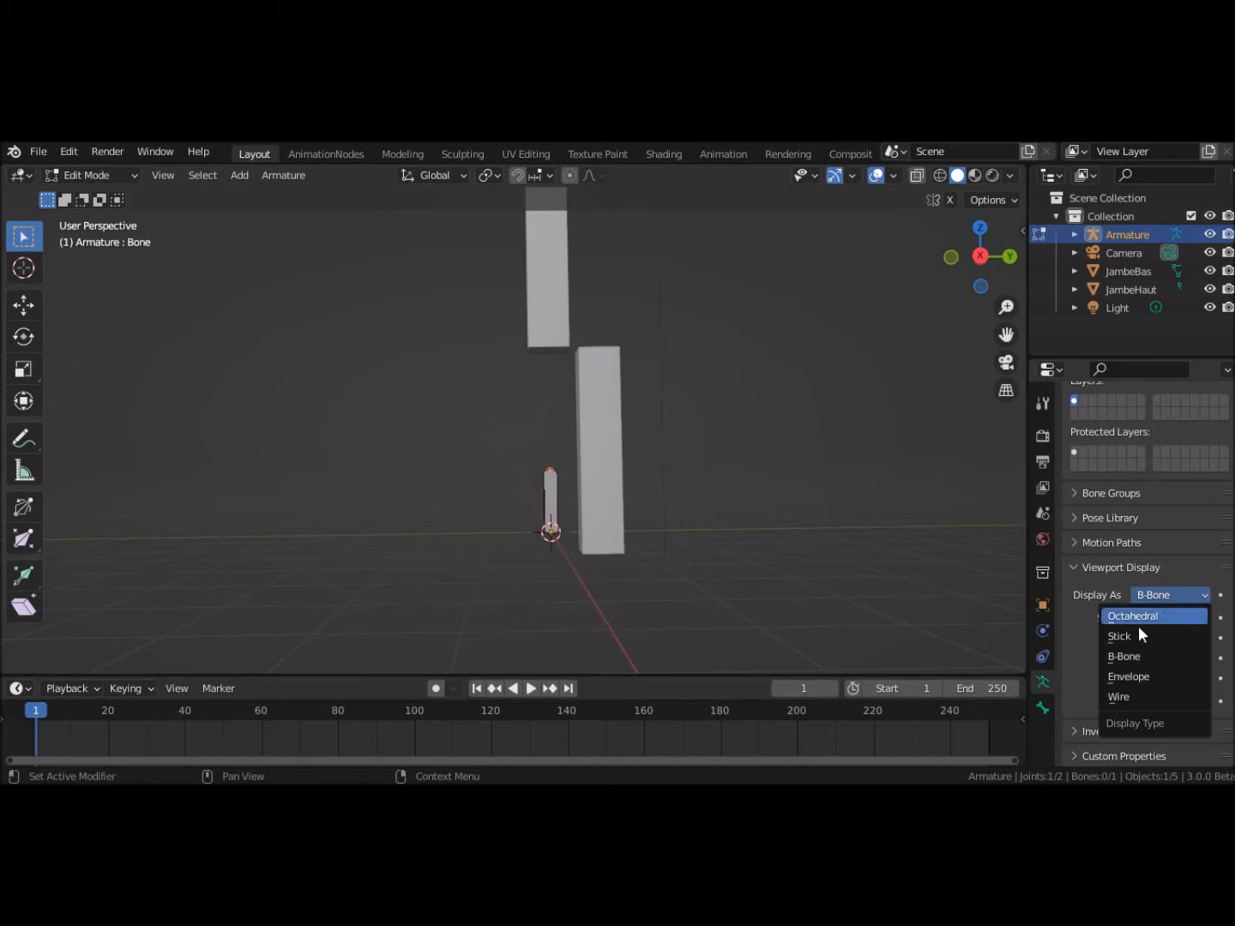
pyautogui.click(1127, 678)
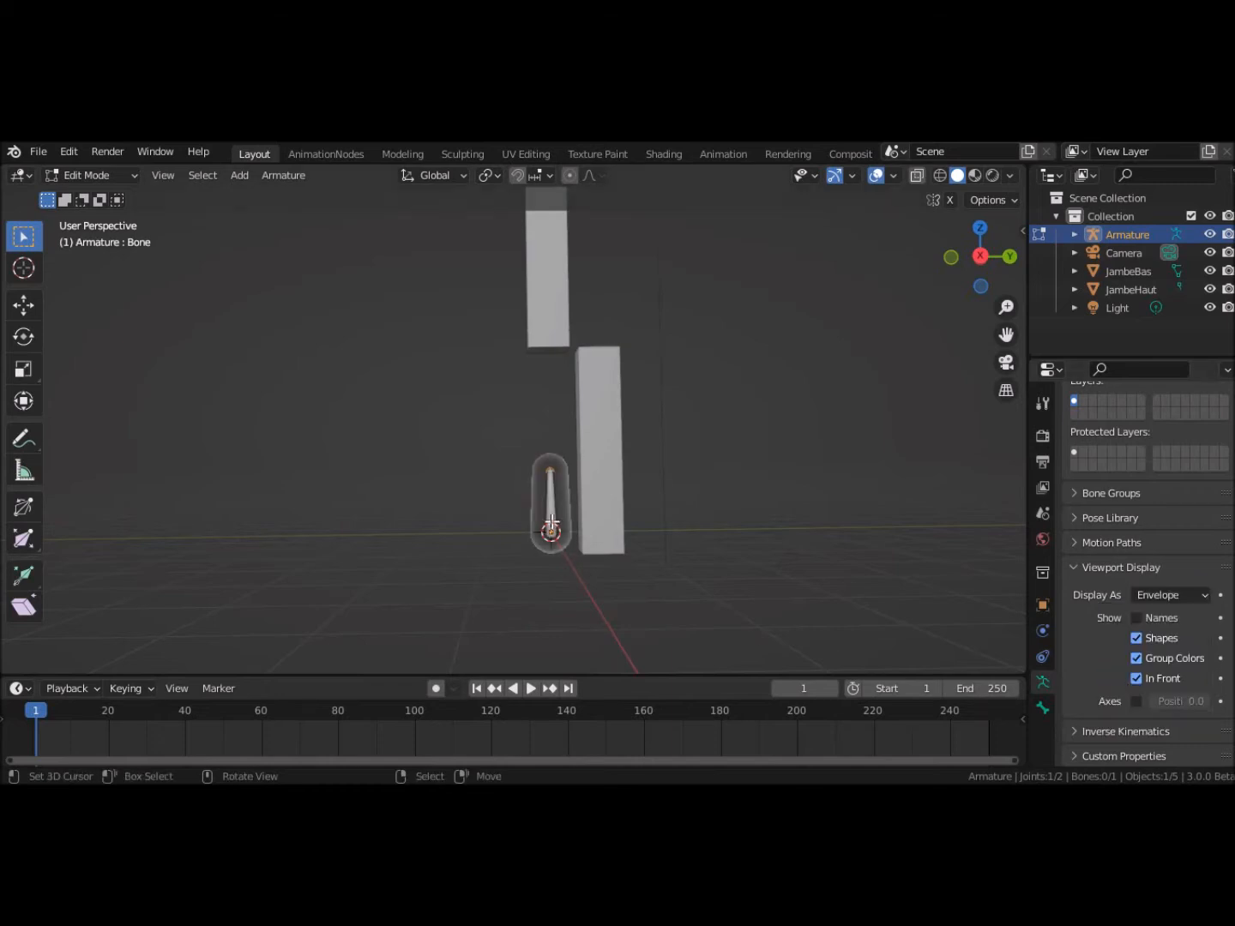
pyautogui.click(1167, 594)
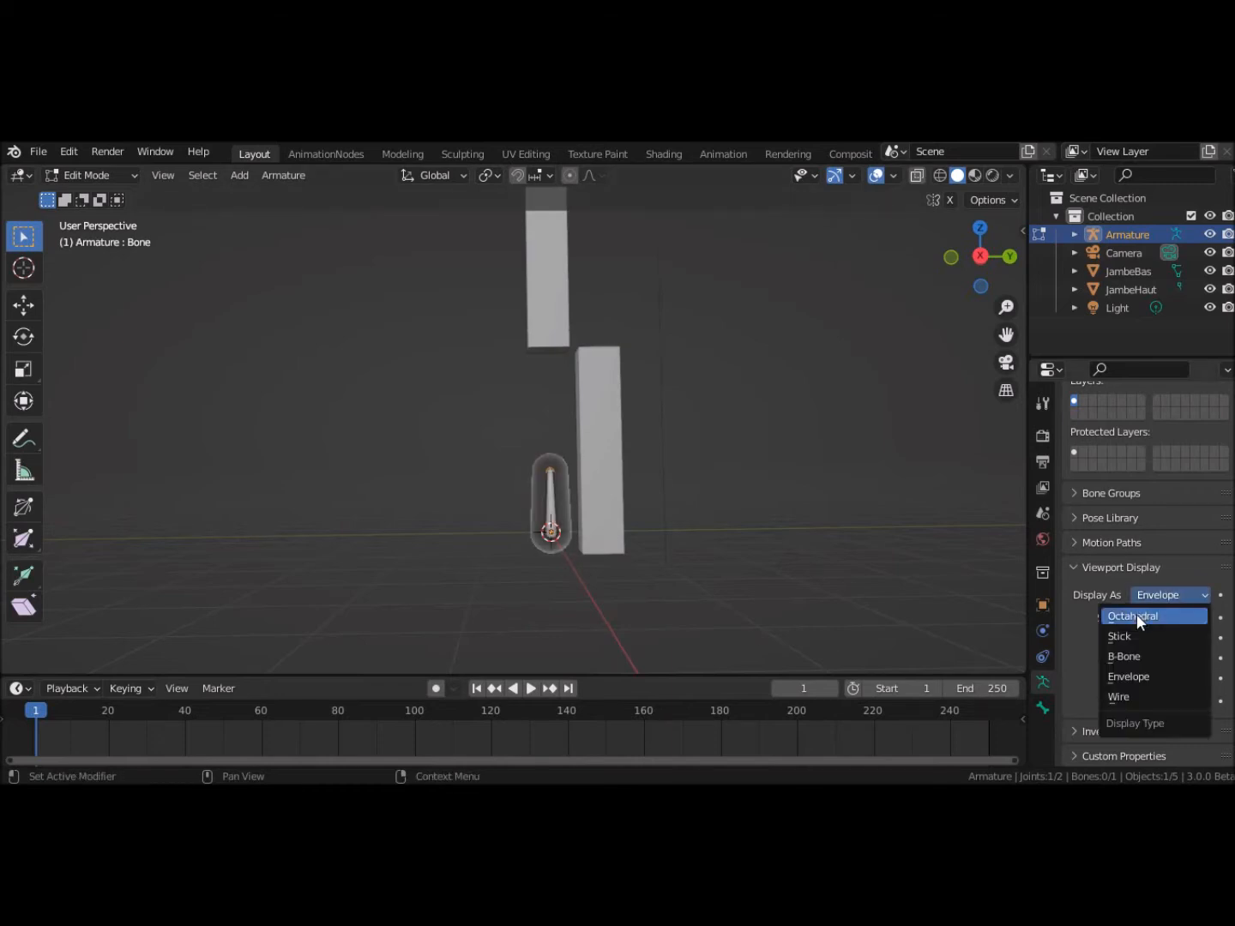
pyautogui.click(1134, 615)
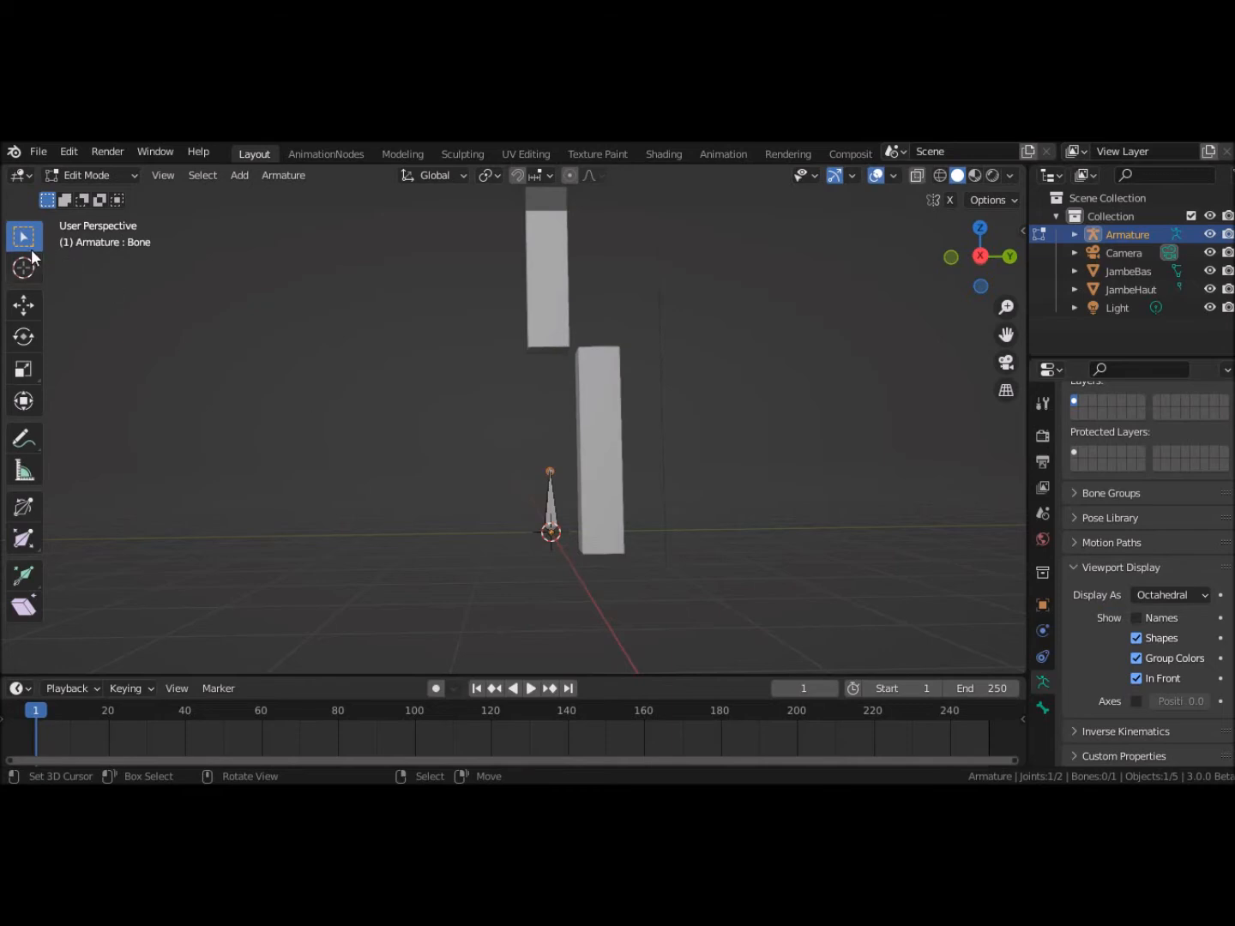
# Step: Move the bone's upper joint up along Z to the lower end of JambeHaut
pyautogui.click(24, 305)
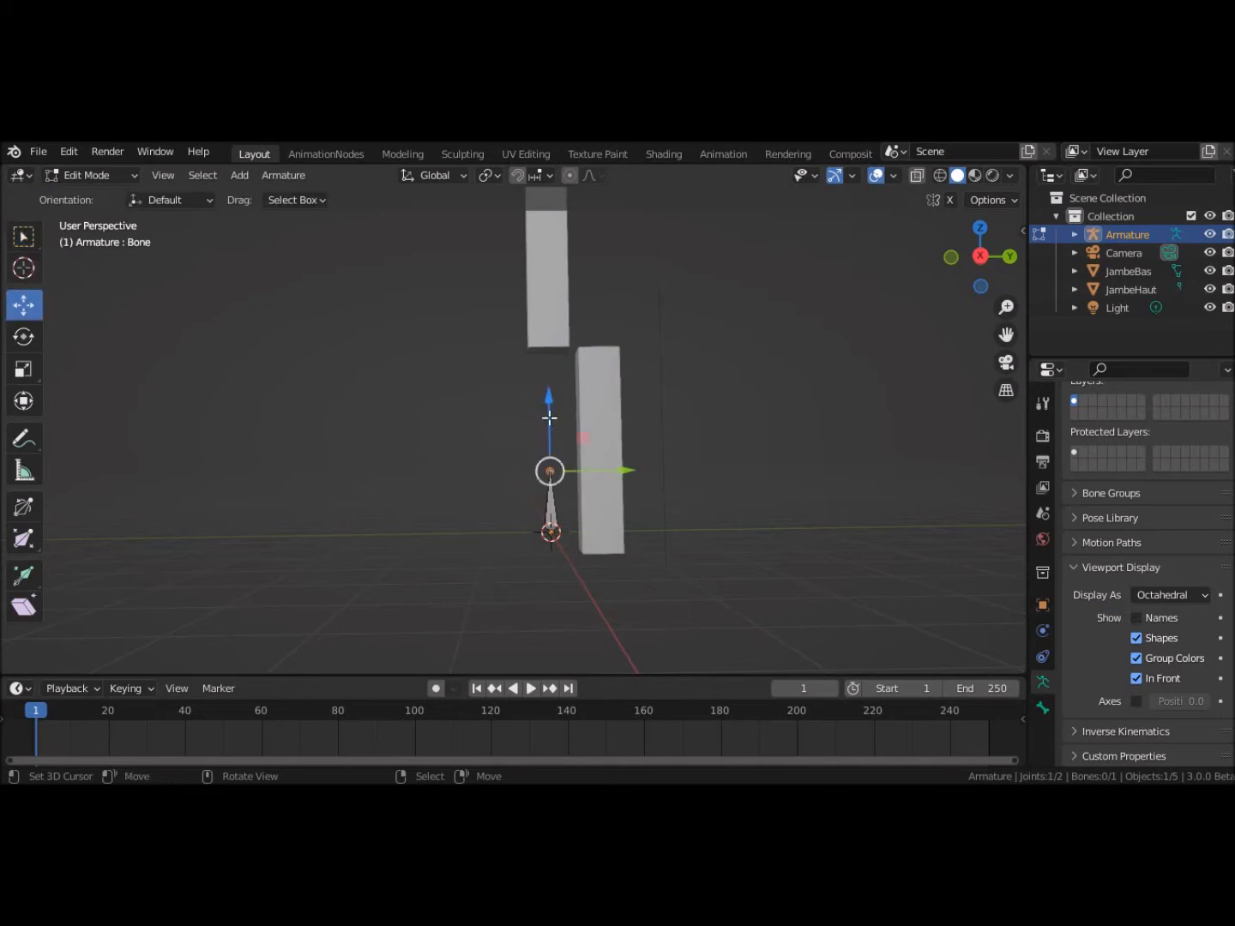
pyautogui.moveTo(550, 401); pyautogui.dragTo(555, 274)
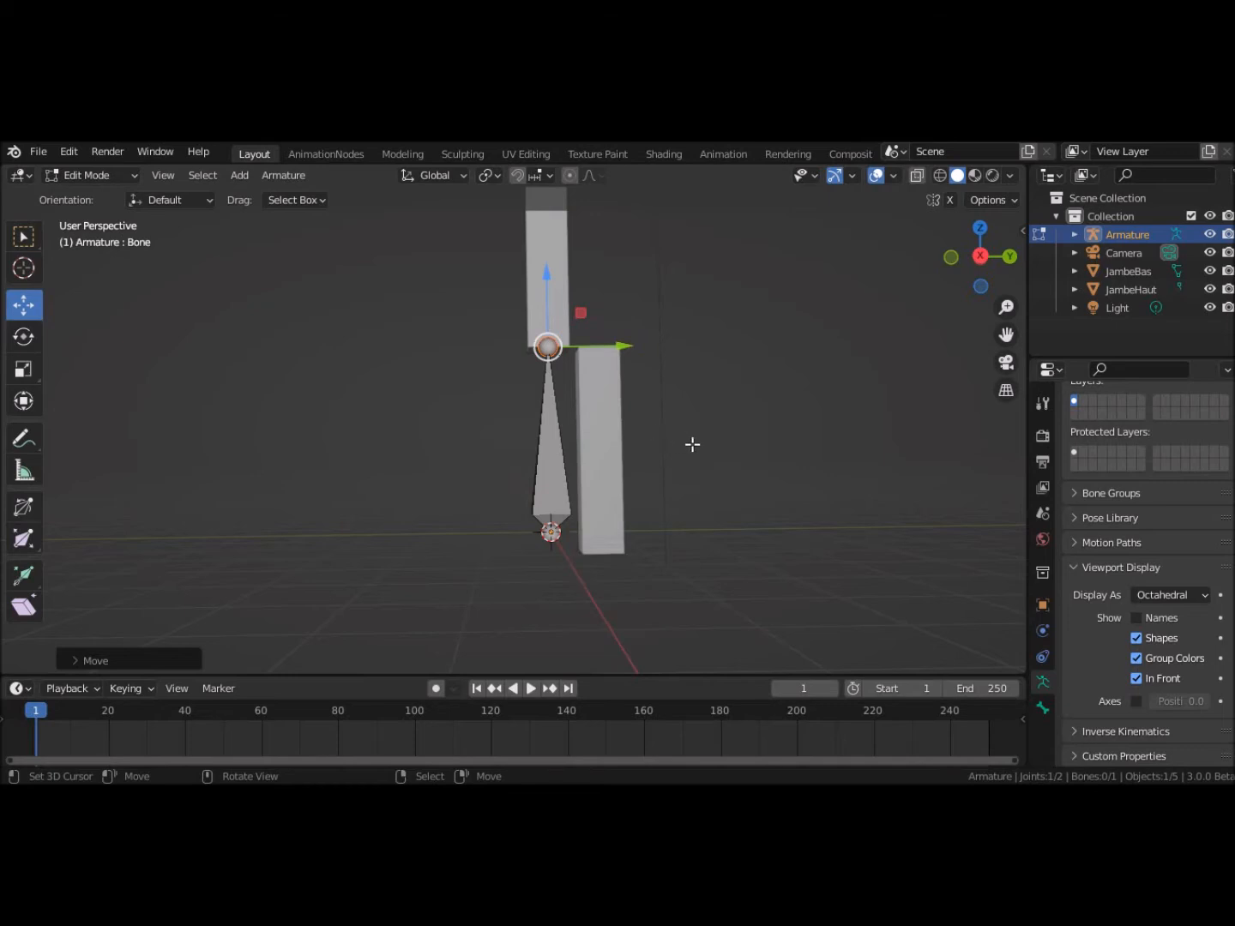
pyautogui.keyDown('shift'); pyautogui.moveTo(692, 443); pyautogui.dragTo(694, 540, button='middle'); pyautogui.keyUp('shift')
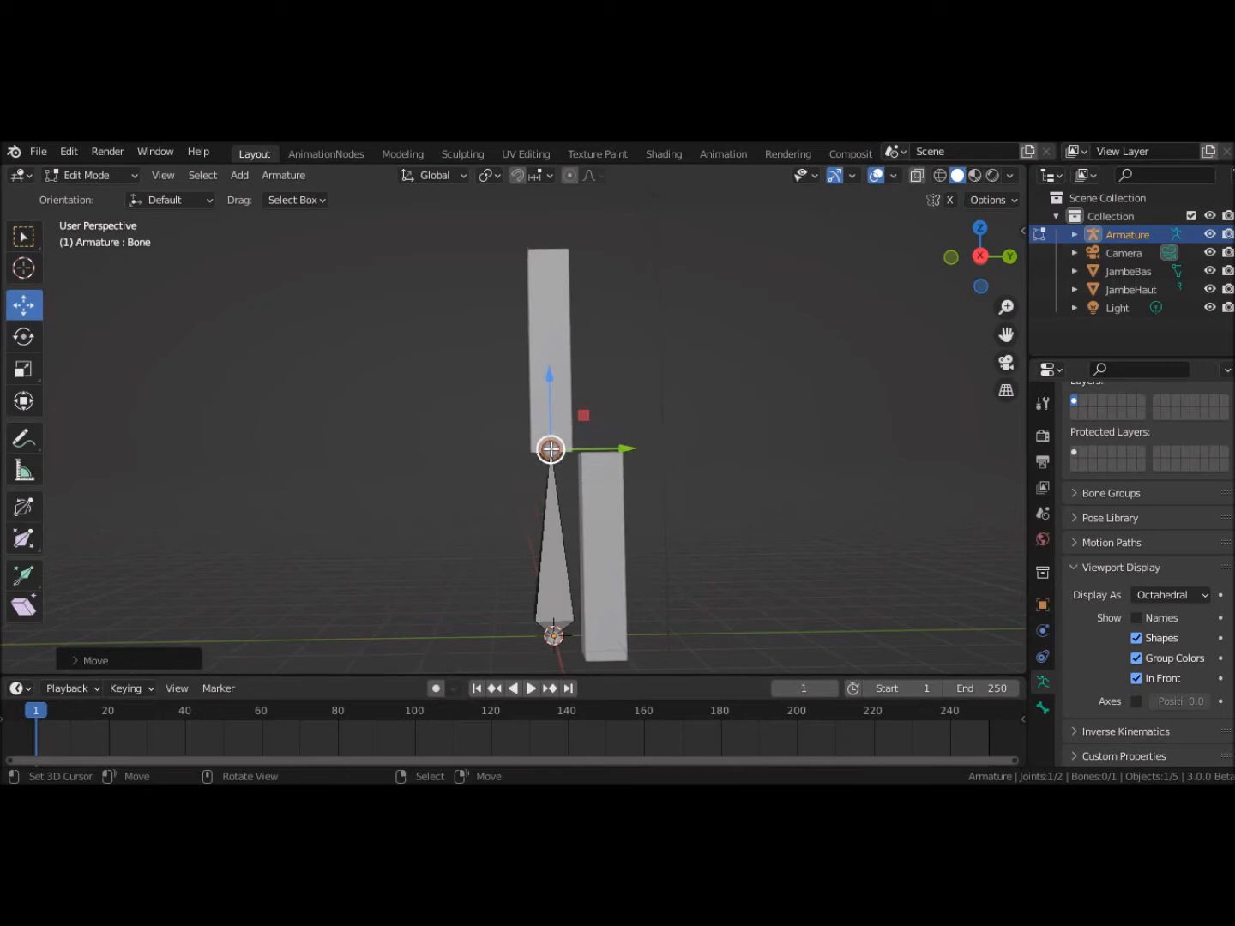
# Step: Try extruding a second bone about 3.36 m along Z to the top of JambeHaut, and undo it
pyautogui.rightClick(549, 450)
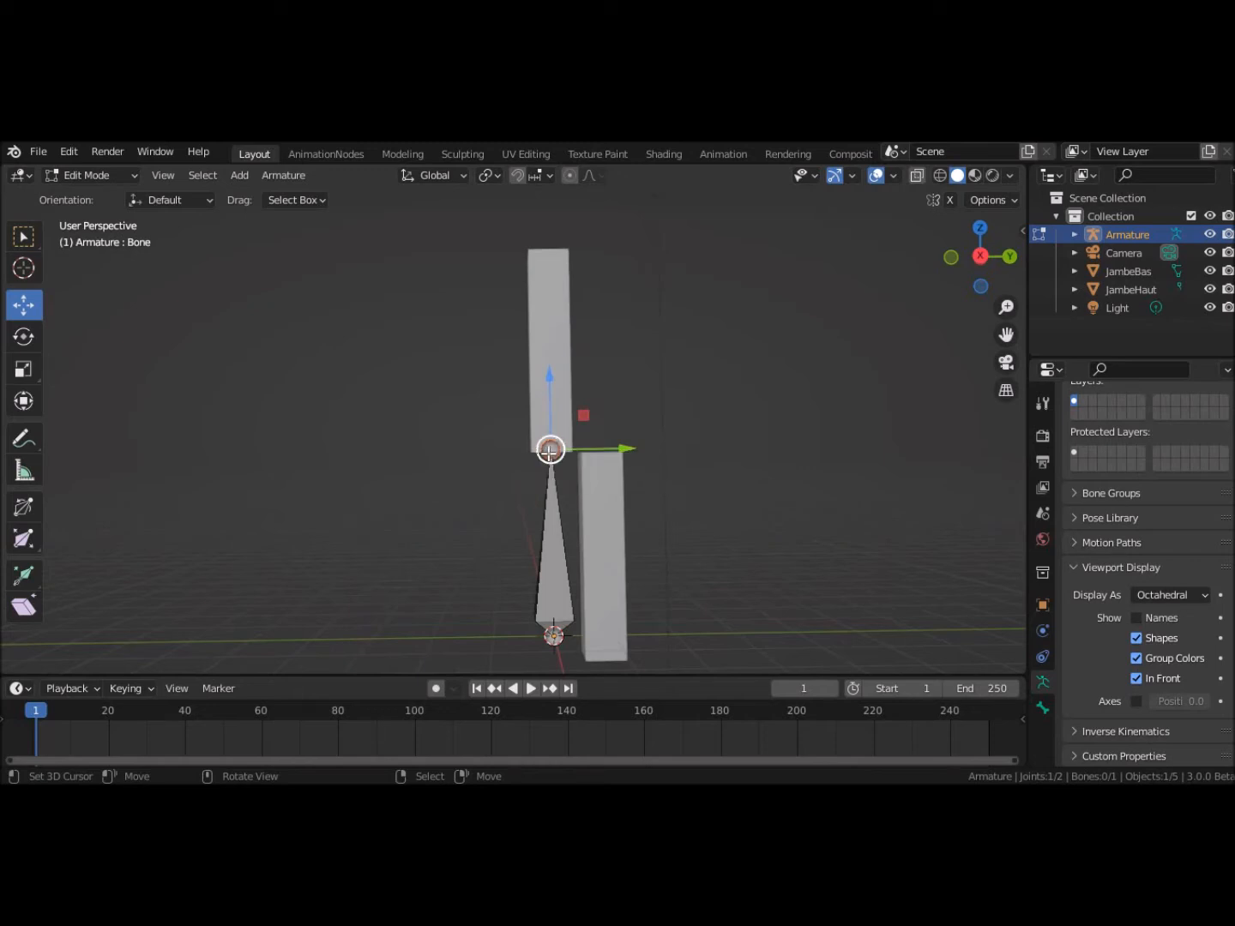
pyautogui.press('e')
pyautogui.press('z')
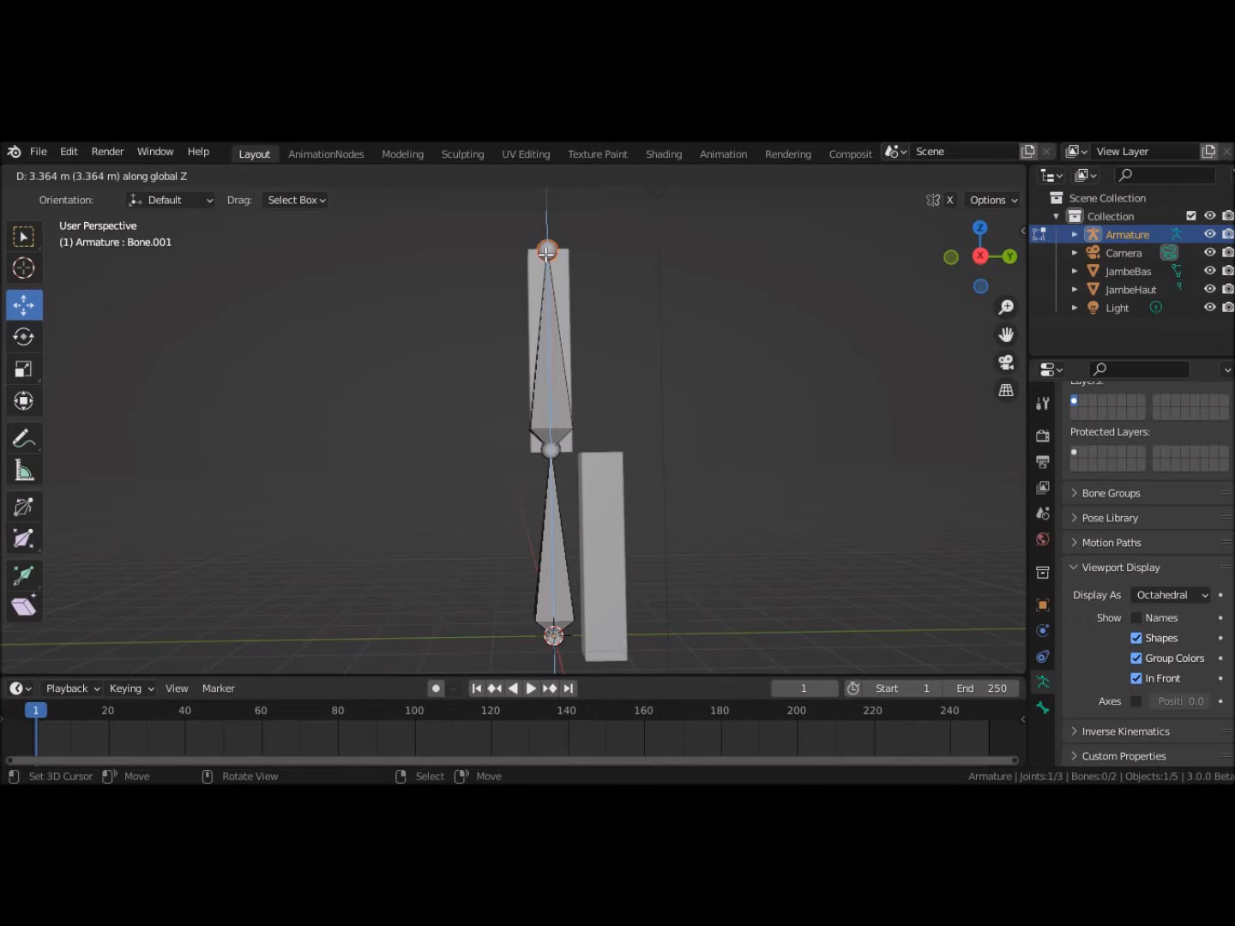
pyautogui.click(549, 250)
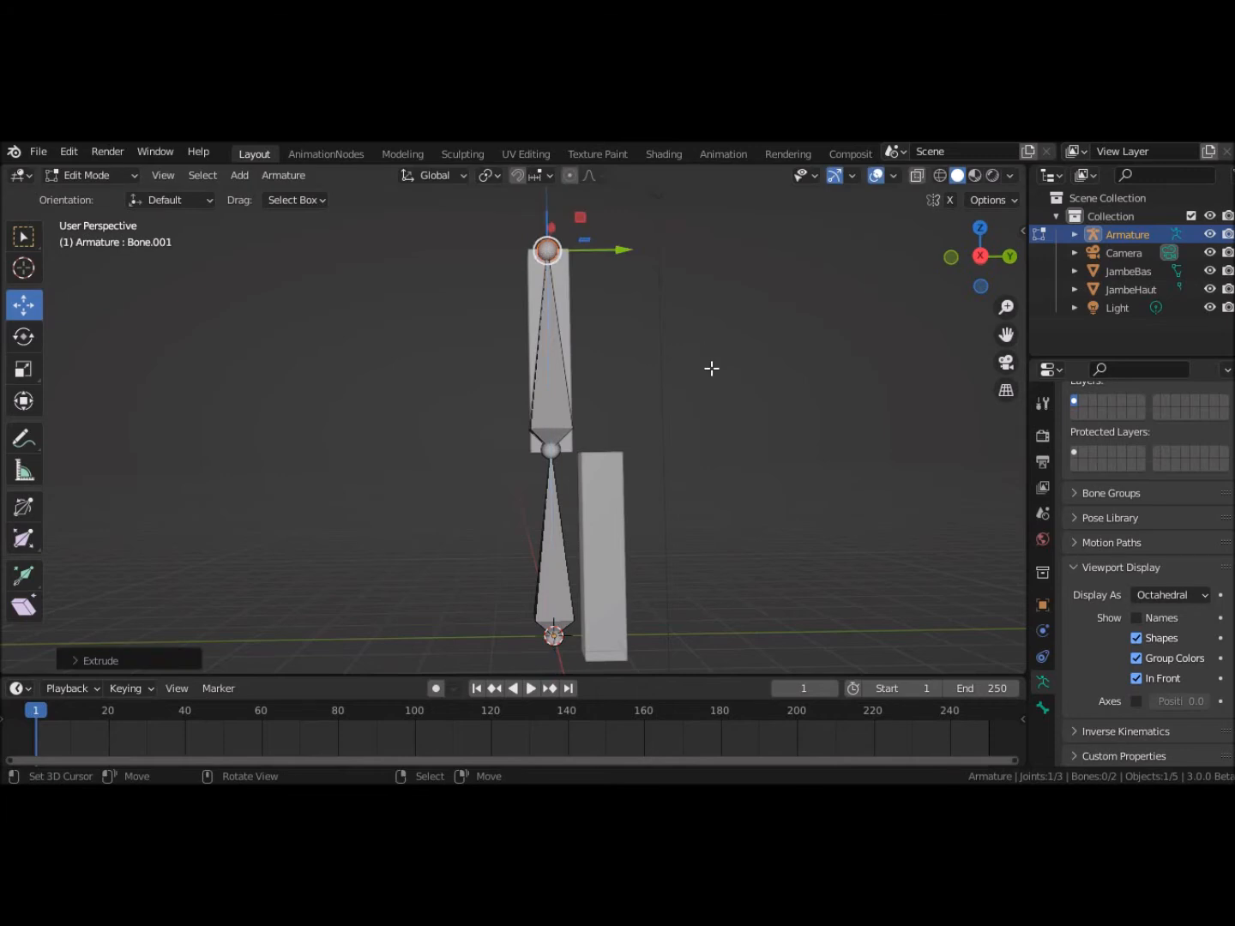
pyautogui.hotkey('ctrl', 'z')
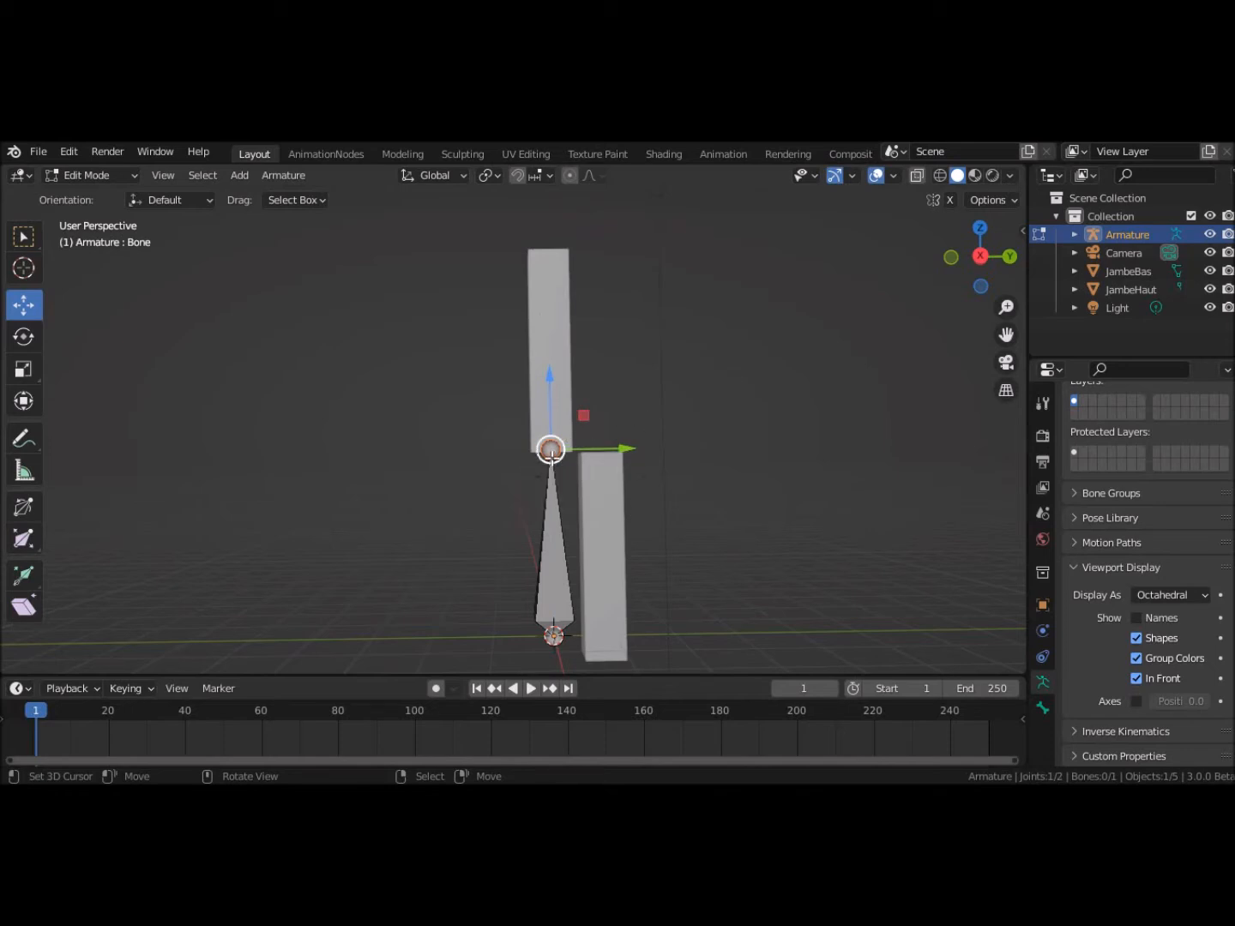
# Step: Stretch the single bone up along Z to the top of JambeHaut and try to subdivide it
pyautogui.moveTo(553, 378); pyautogui.dragTo(556, 660)
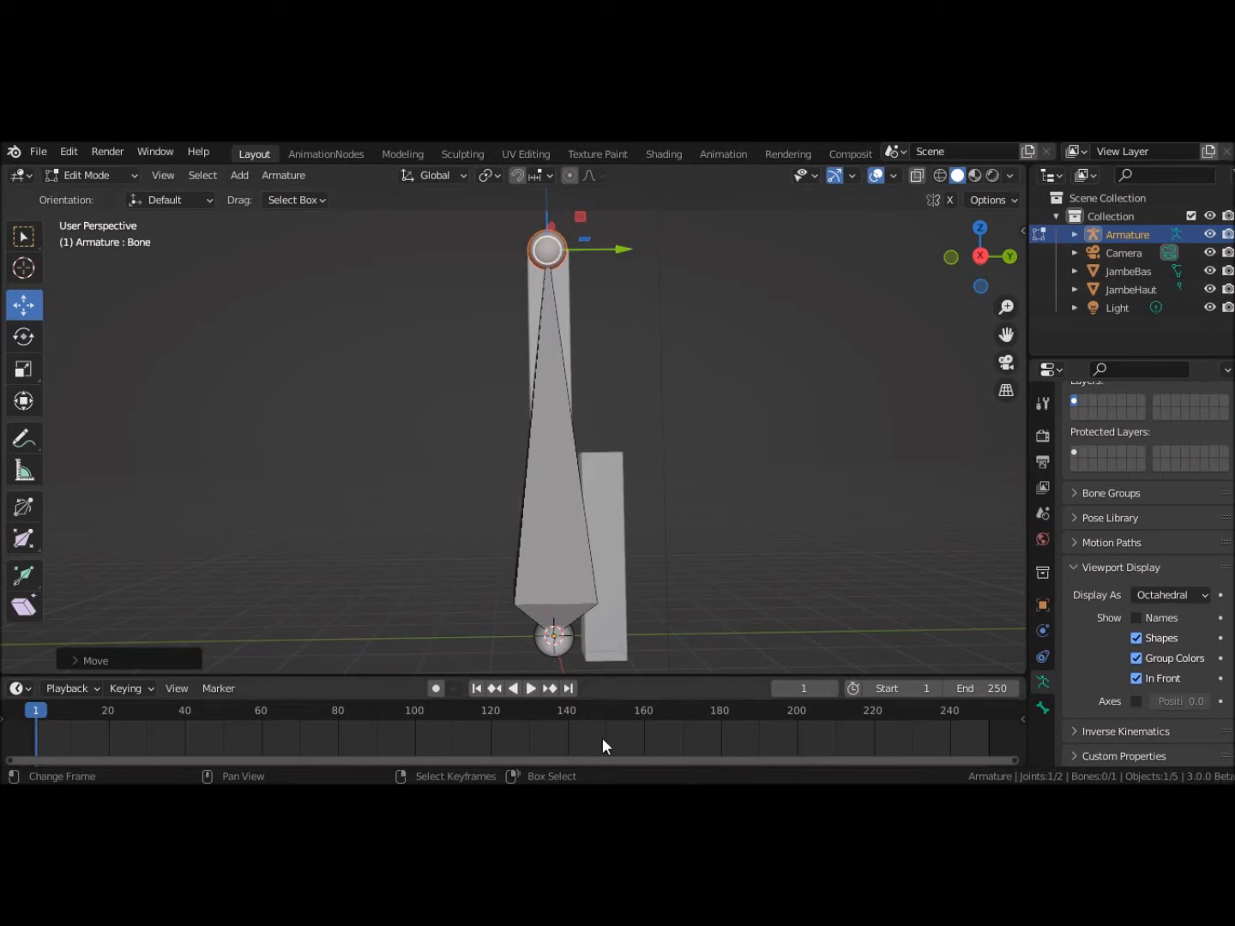
pyautogui.rightClick(560, 559)
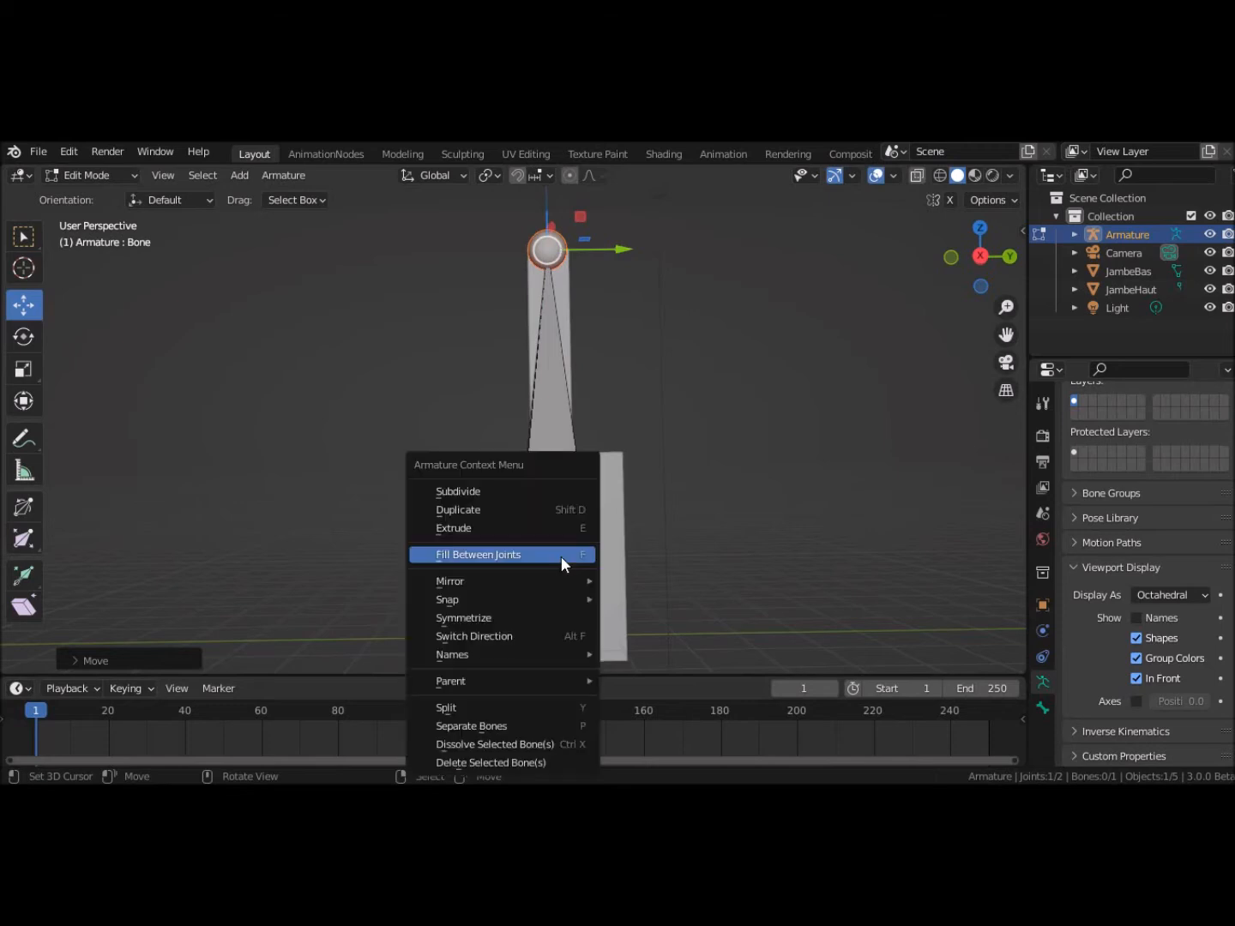
pyautogui.click(478, 491)
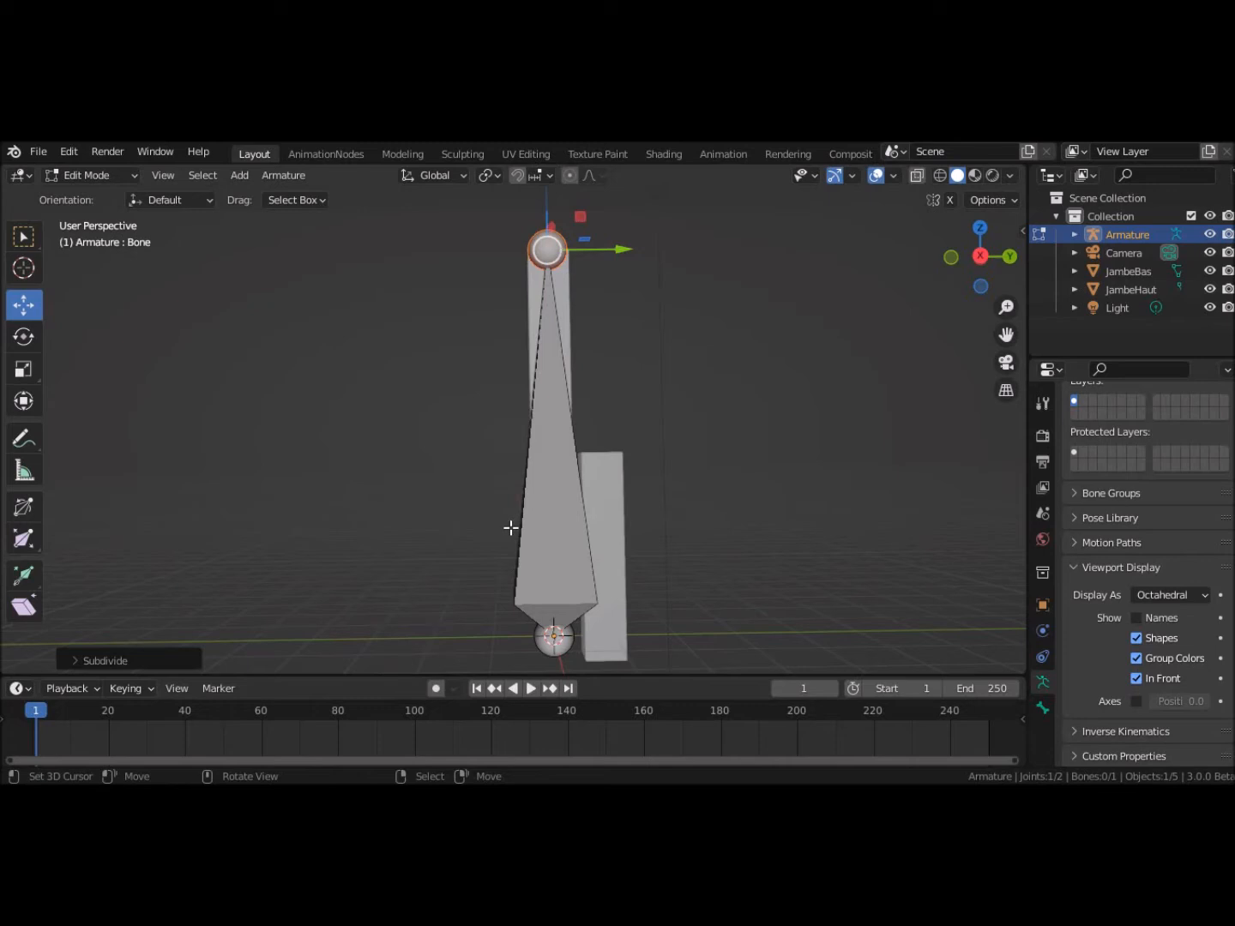
pyautogui.hotkey('ctrl', 'z')
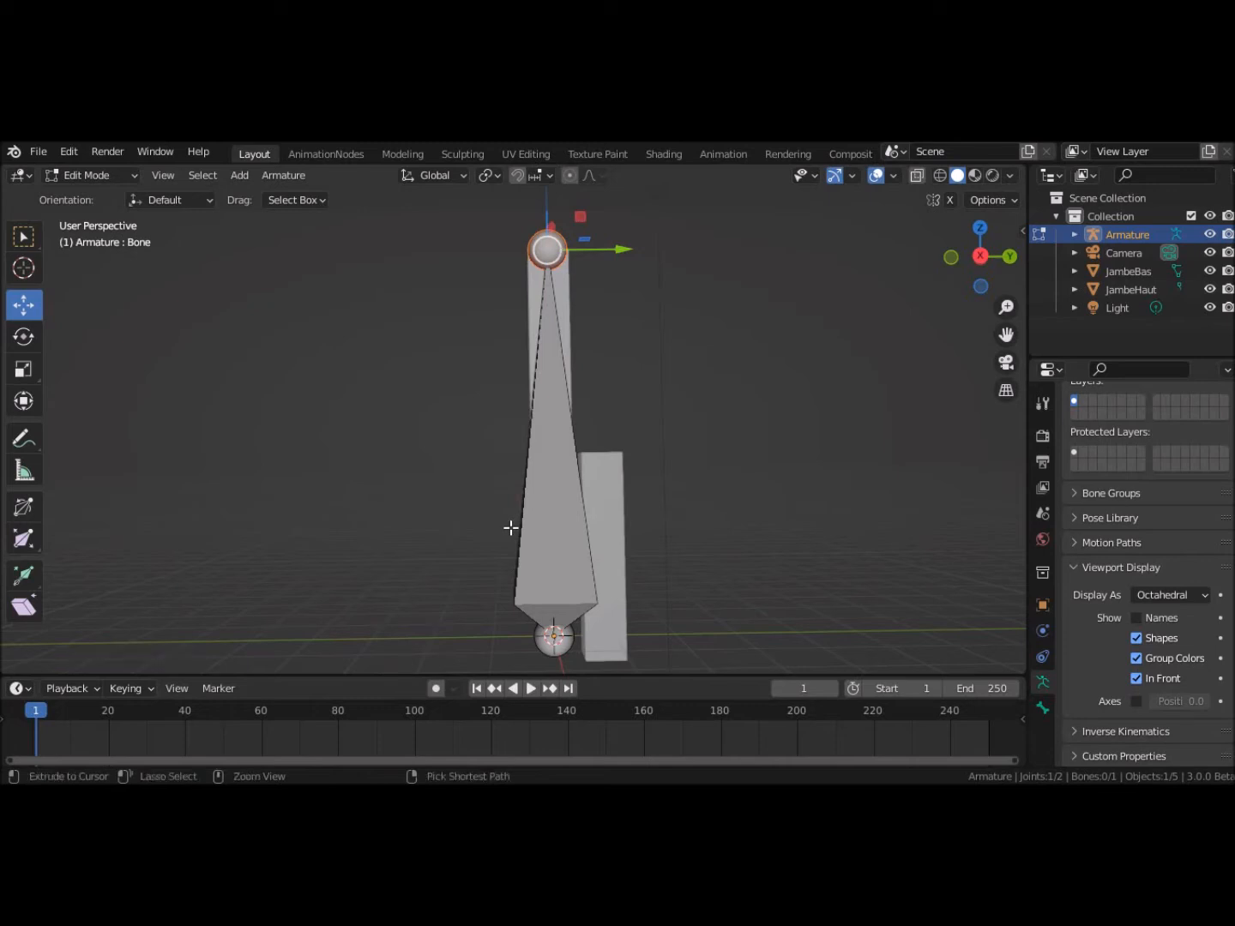
# Step: Subdivide the bone into two and lower their shared joint along Z to the bottom end of JambeHaut
pyautogui.click(563, 545)
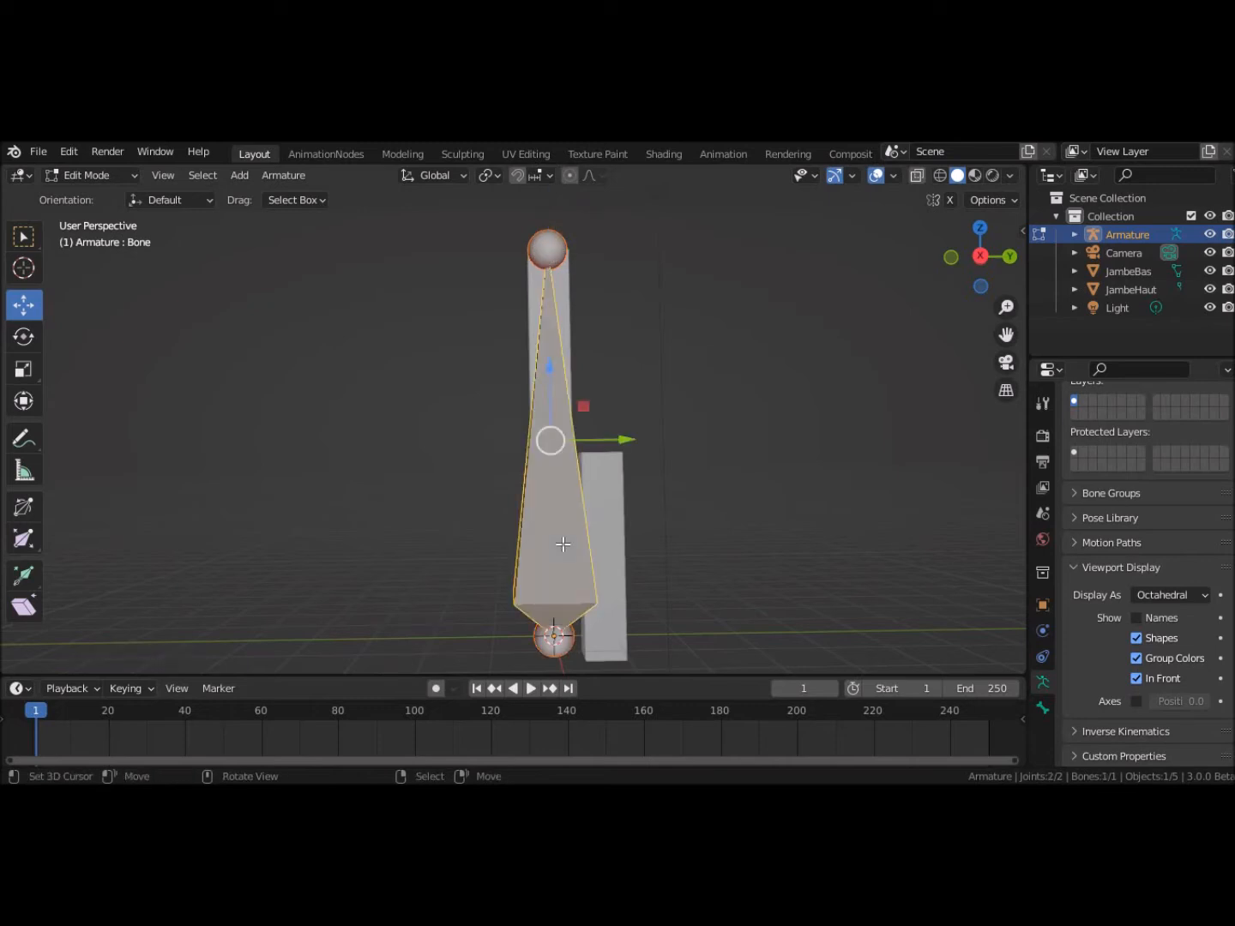
pyautogui.rightClick(562, 545)
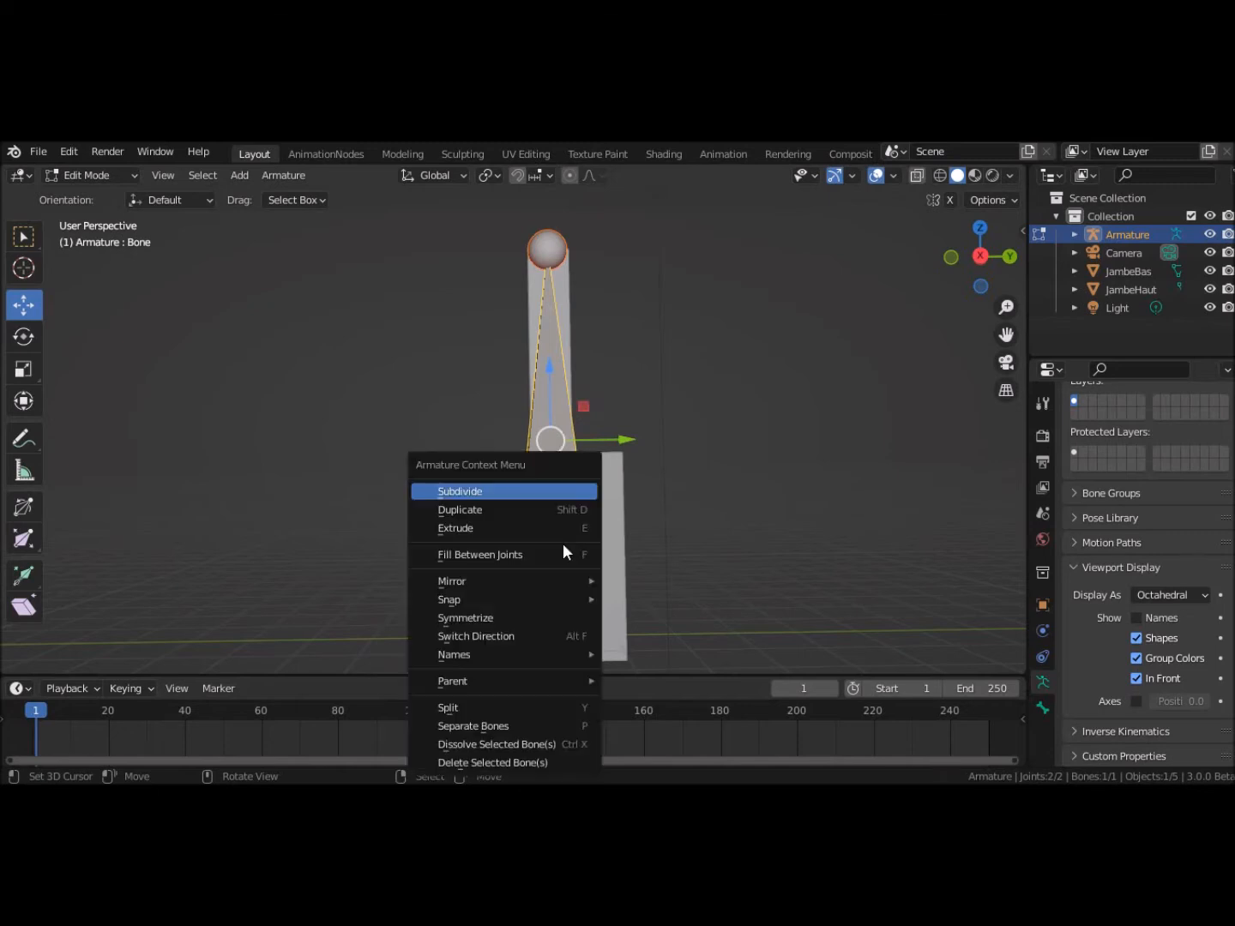
pyautogui.click(486, 489)
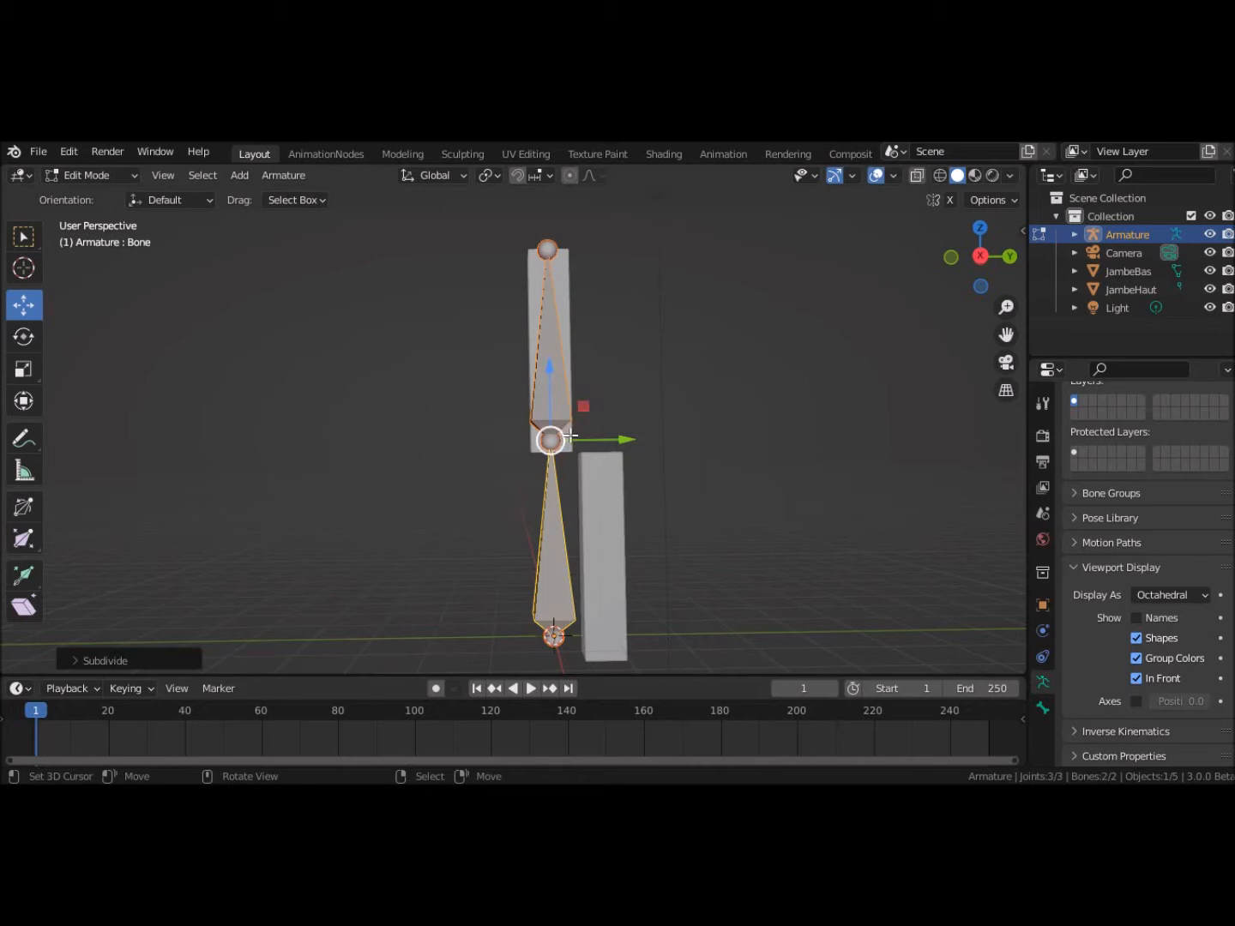
pyautogui.moveTo(550, 368); pyautogui.dragTo(546, 374)
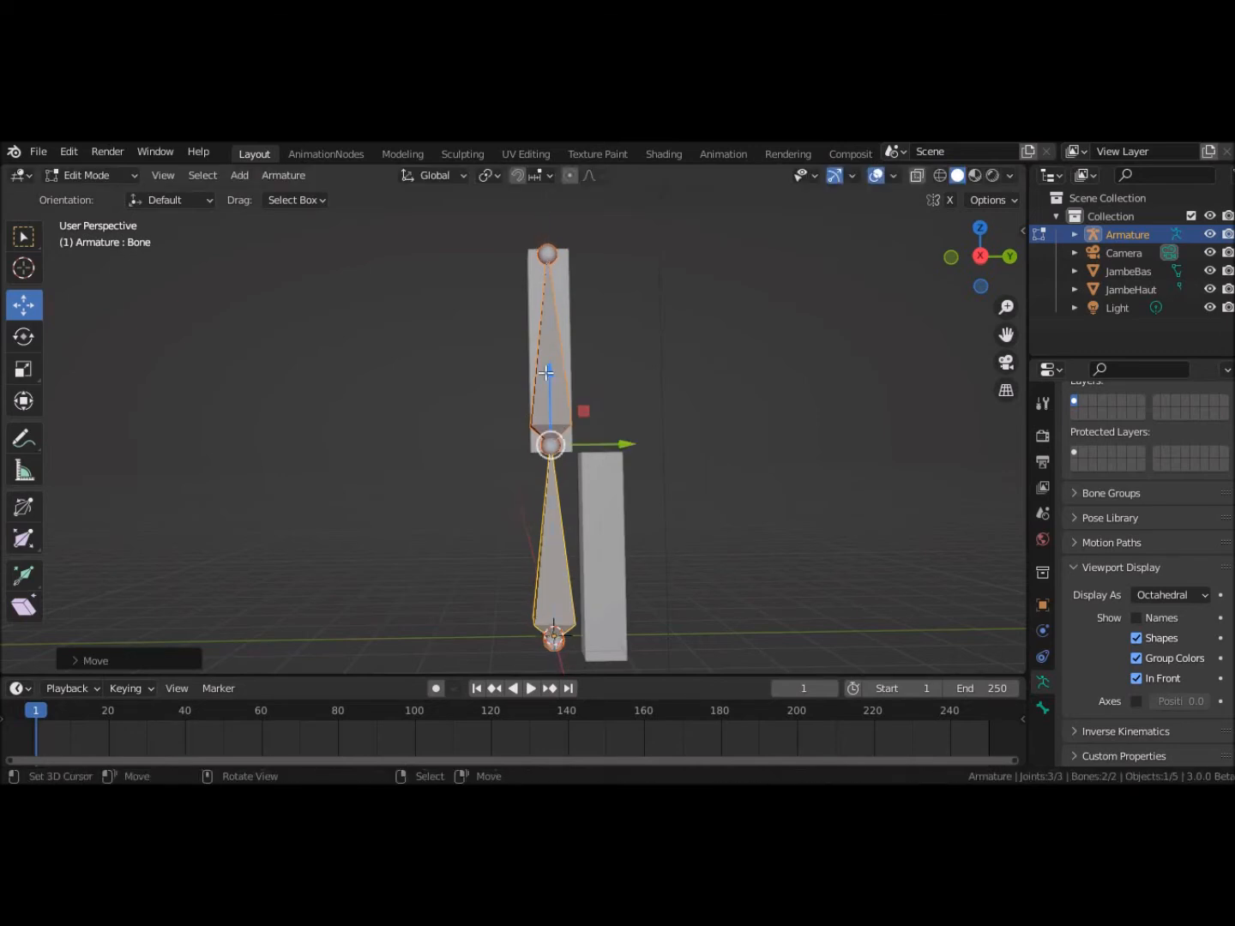
pyautogui.rightClick(549, 441)
pyautogui.moveTo(548, 366); pyautogui.dragTo(551, 379)
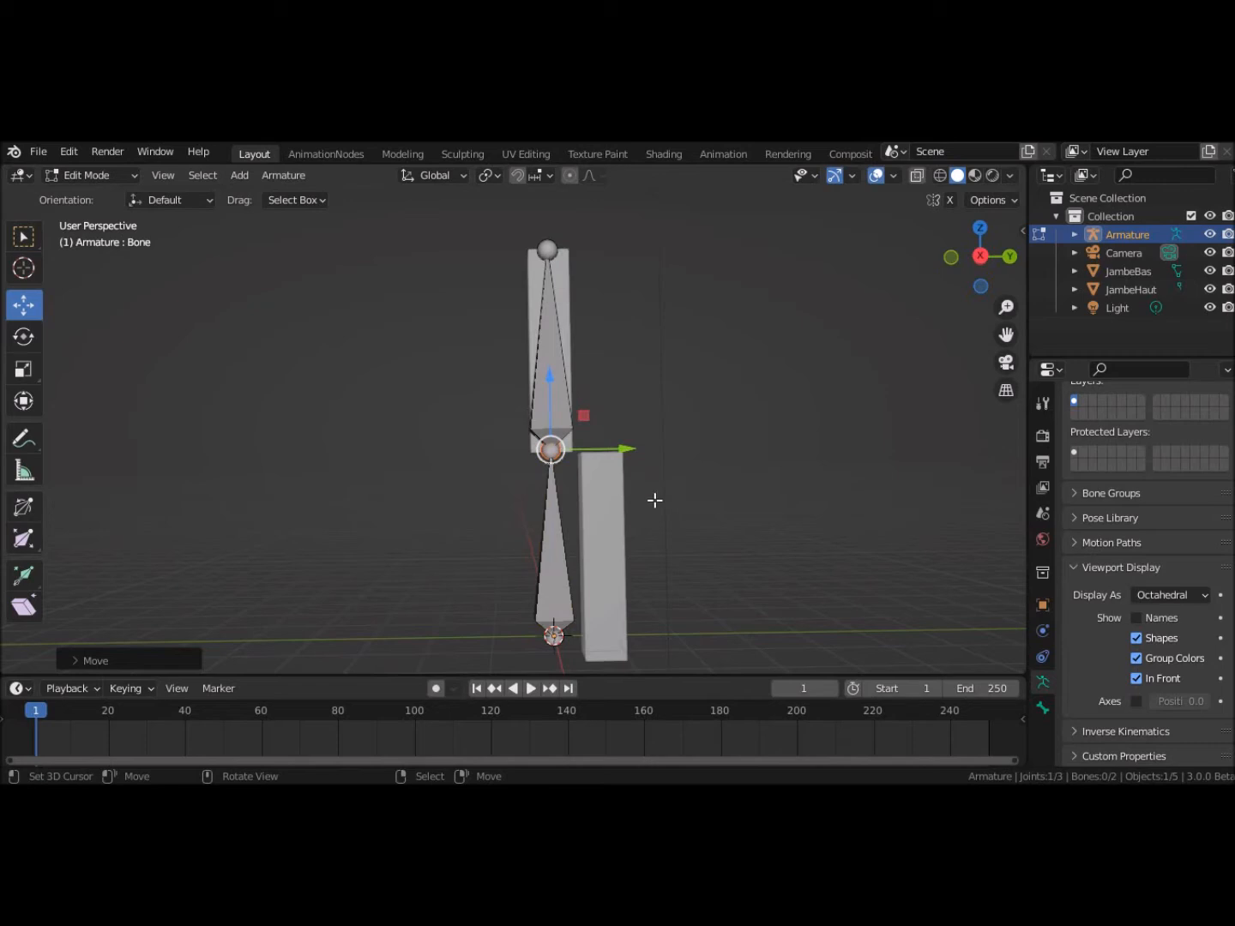
# Step: Switch the armature to Pose Mode and select the upper and lower bones in turn
pyautogui.click(80, 176)
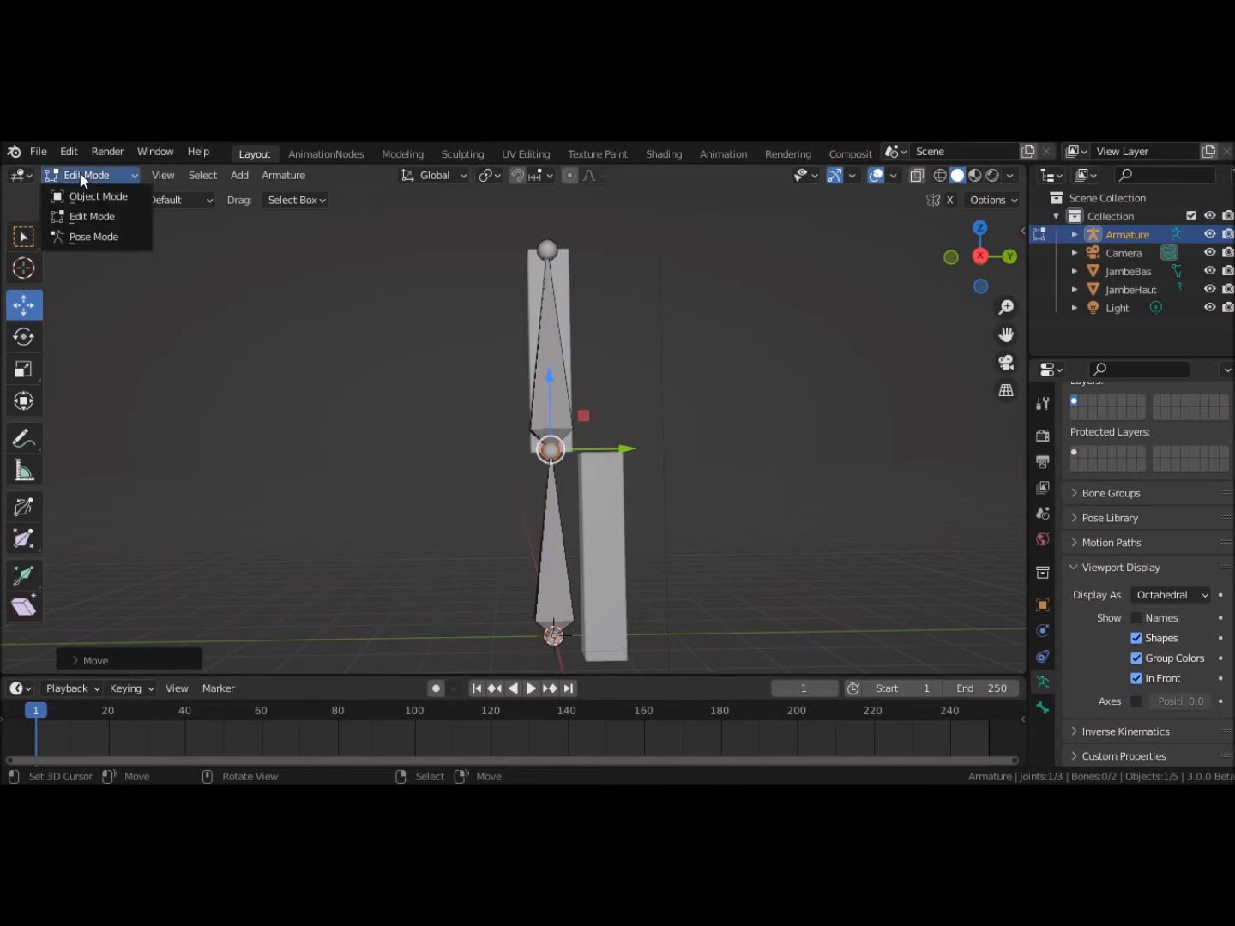
pyautogui.click(88, 235)
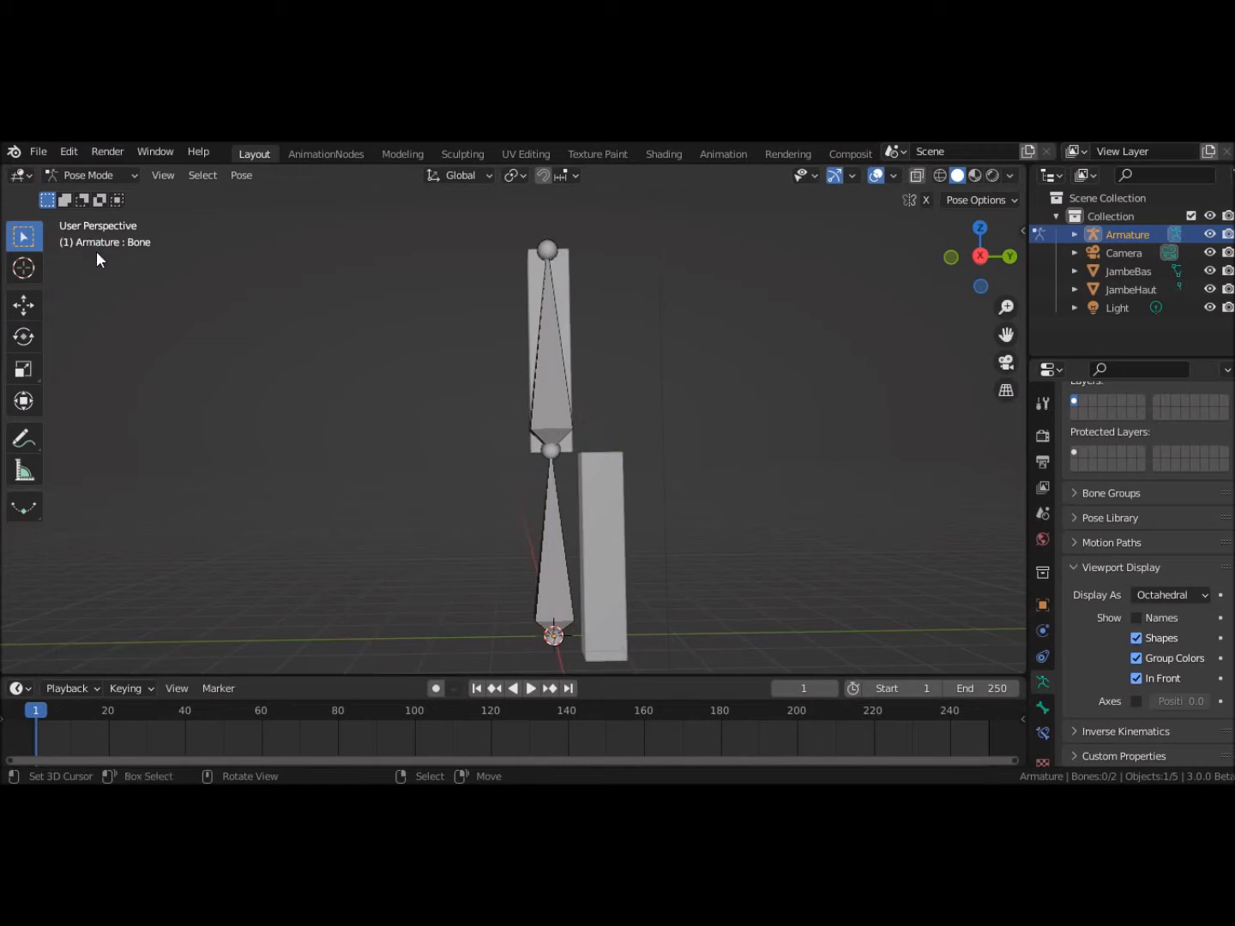
pyautogui.click(549, 403)
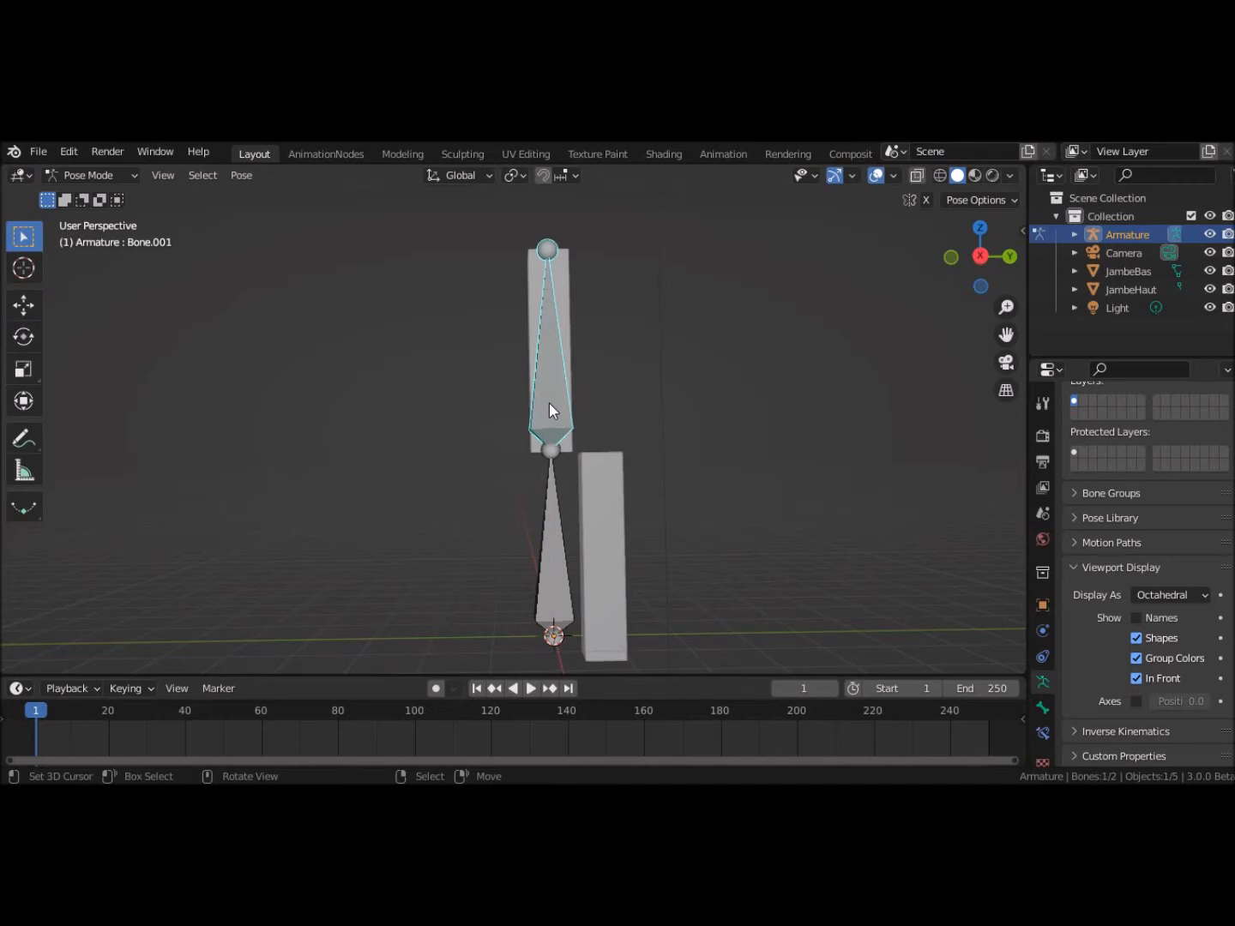
pyautogui.click(554, 535)
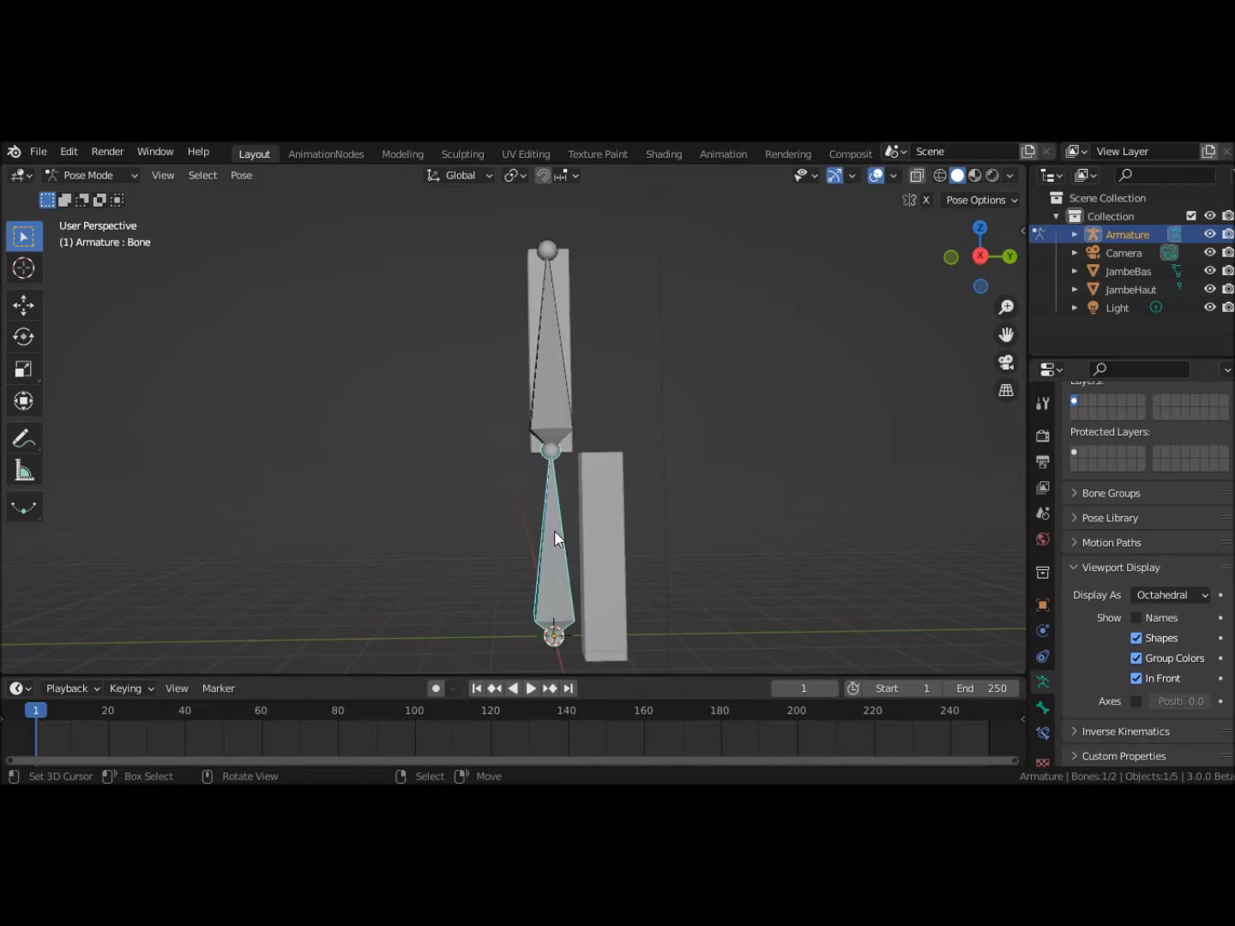
pyautogui.click(549, 405)
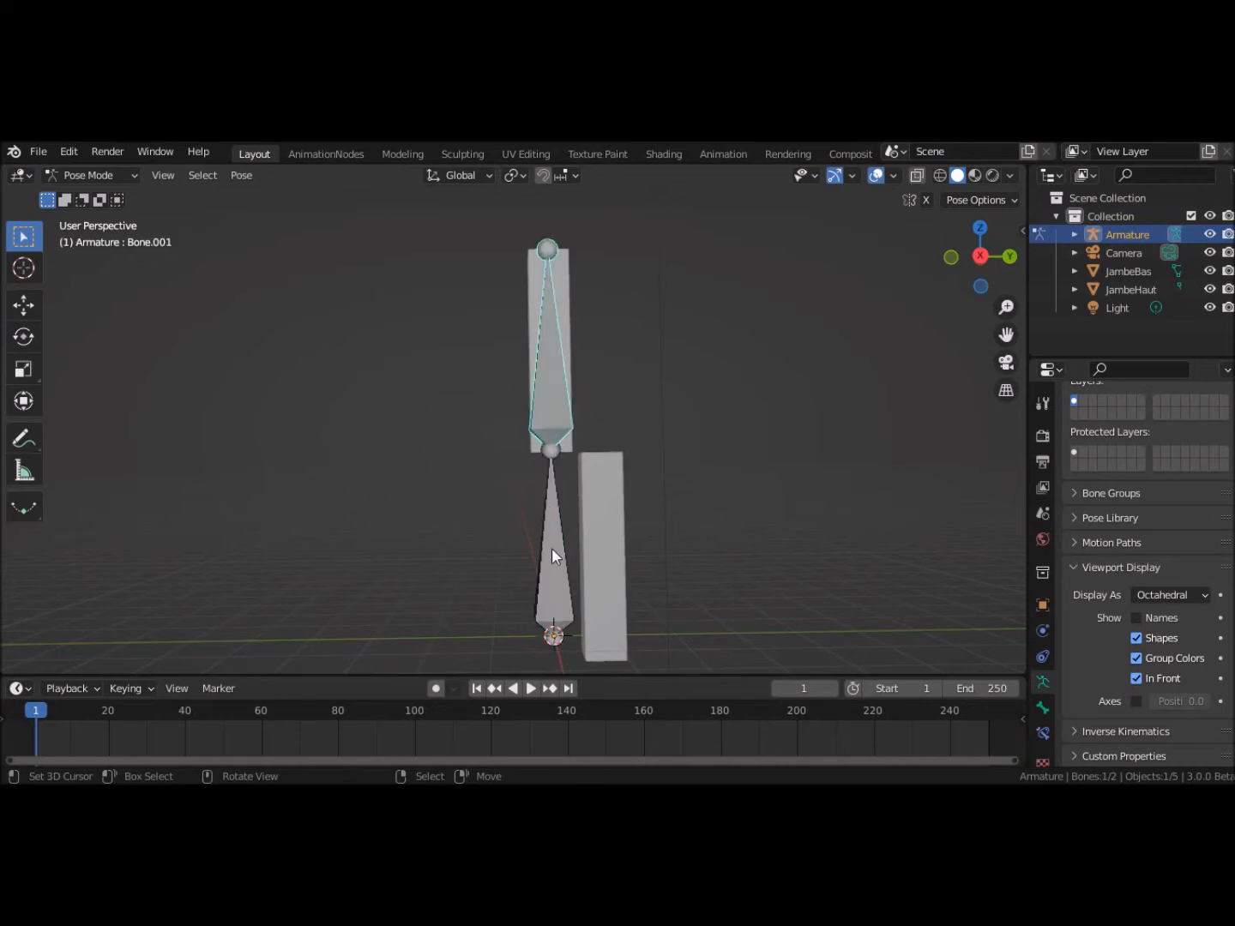
pyautogui.click(552, 556)
# Step: Try rotating the upper bone by about 41 degrees in Pose Mode, and undo it
pyautogui.click(560, 418)
pyautogui.press('r')
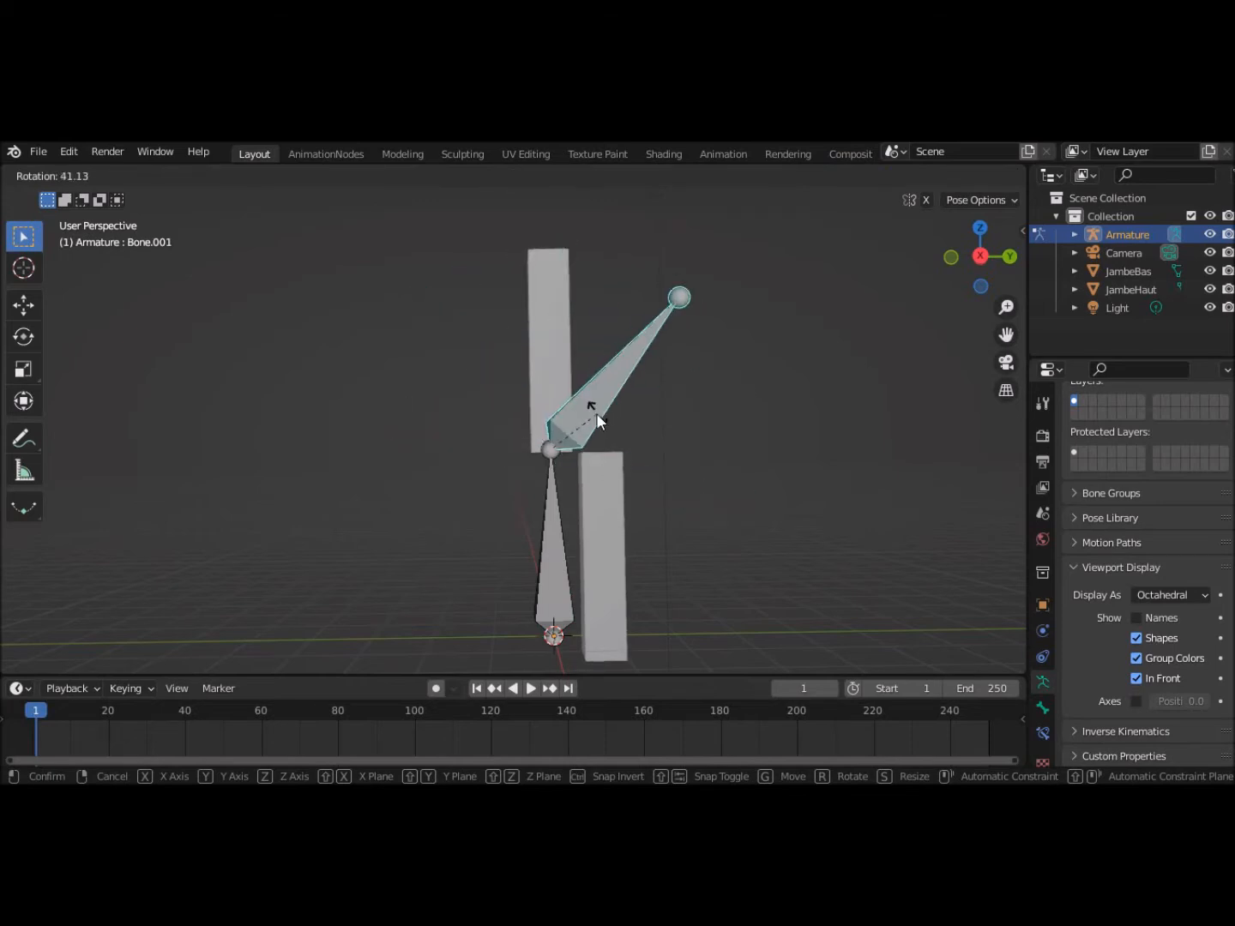
pyautogui.click(598, 415)
pyautogui.hotkey('ctrl', 'z')
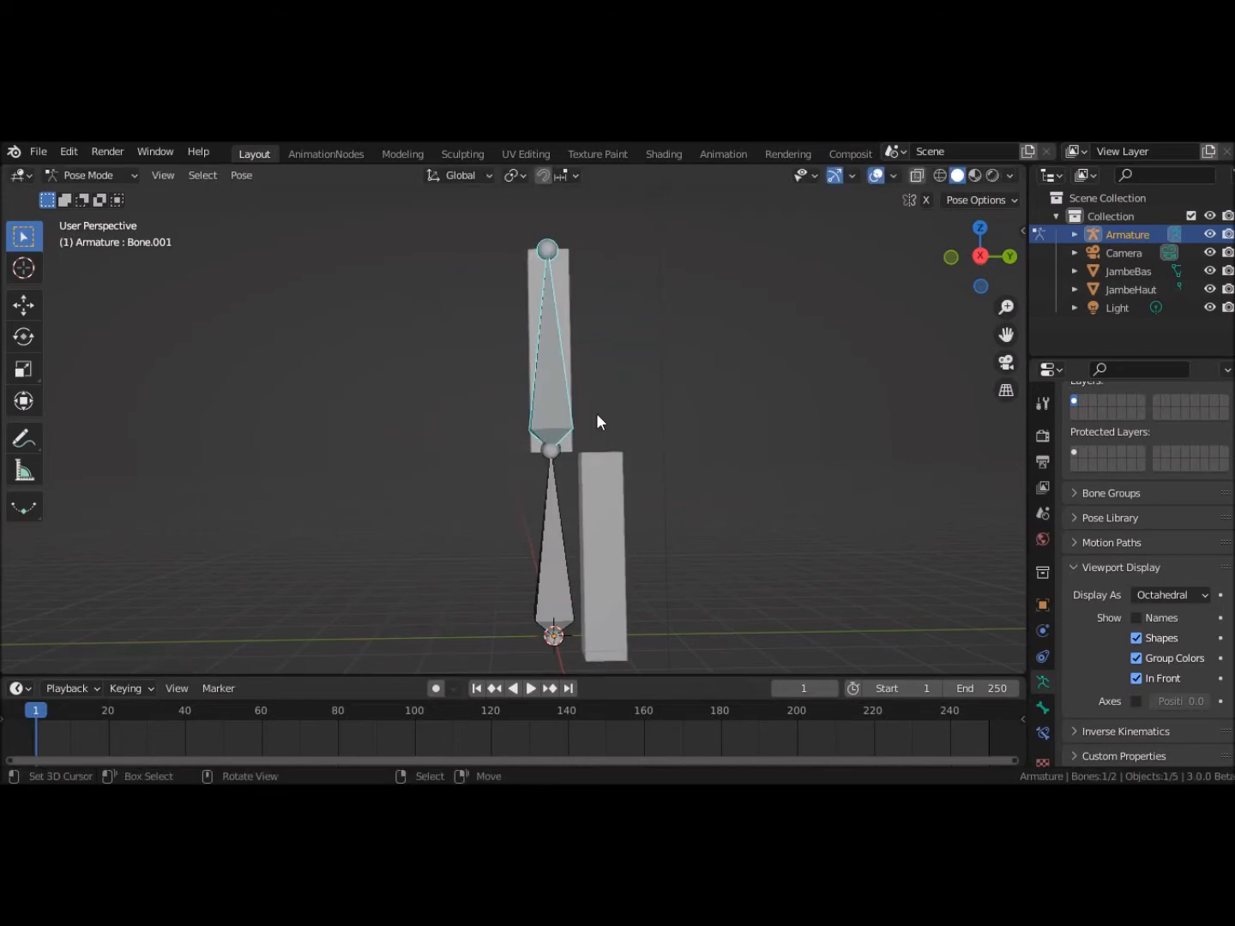
# Step: Try rotating the lower bone so that the upper bone follows it, and undo the rotation
pyautogui.click(555, 559)
pyautogui.press('r')
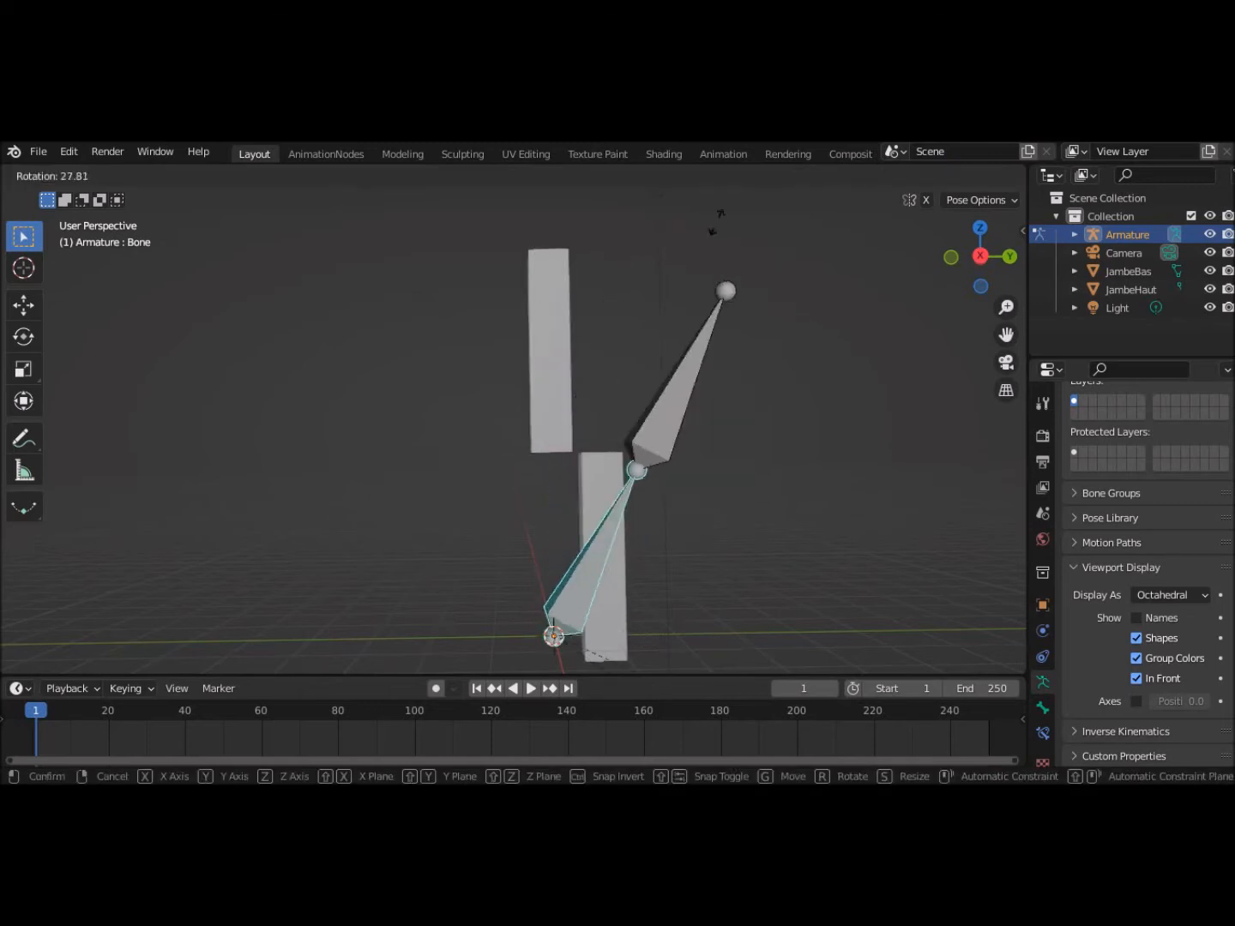
pyautogui.click(627, 577)
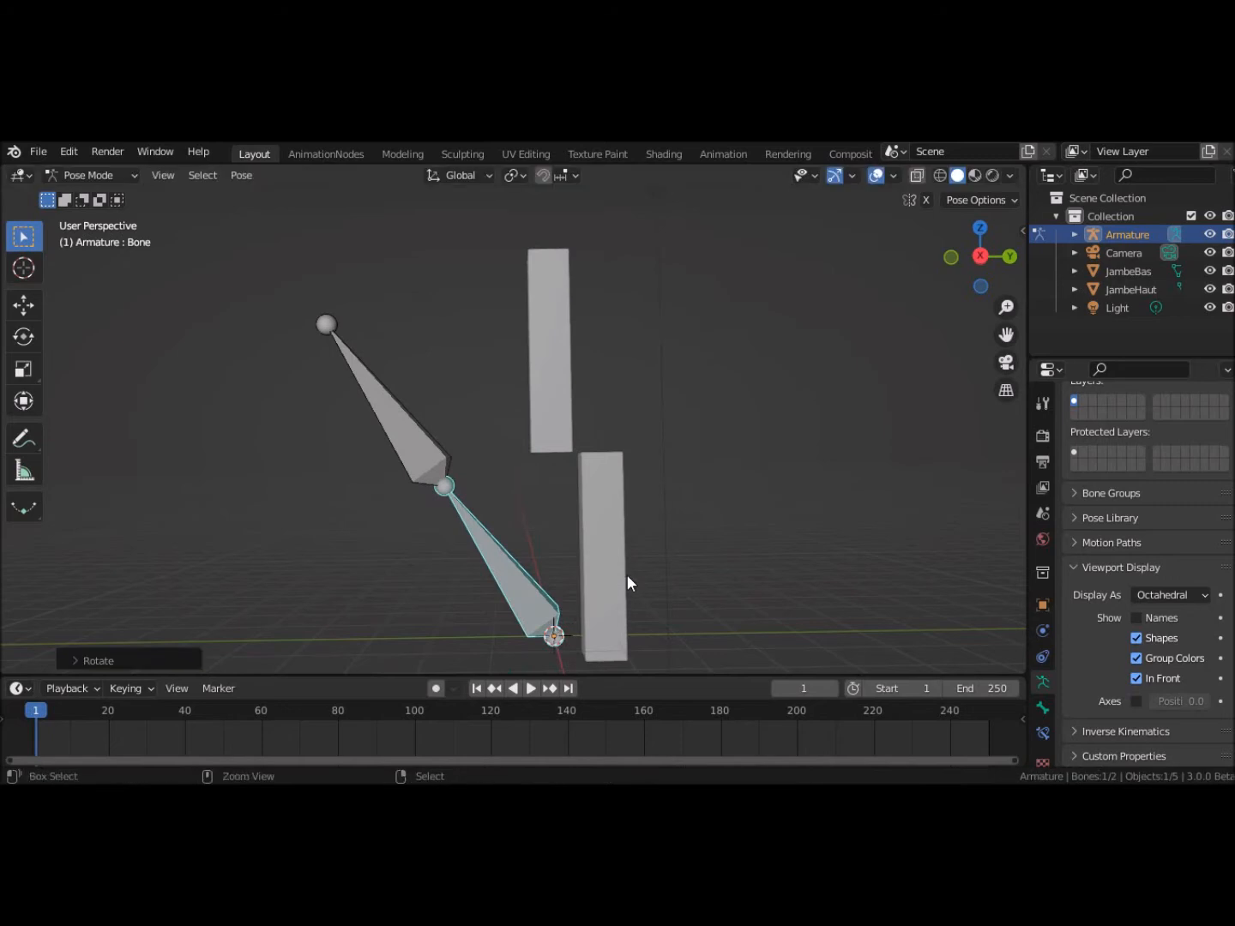
pyautogui.hotkey('ctrl', 'z')
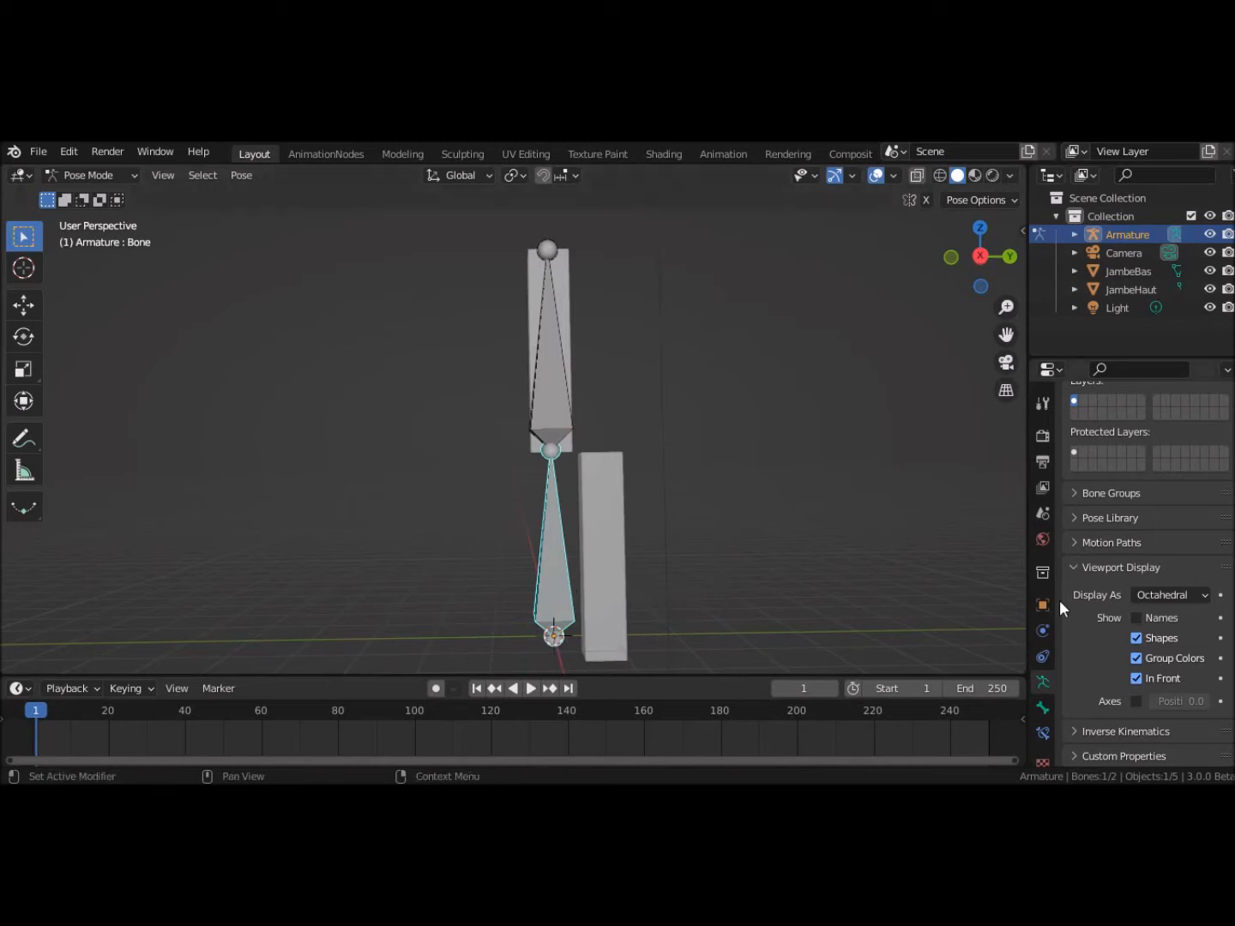
# Step: Rename the lower bone as Tibia in its bone properties
pyautogui.click(1040, 708)
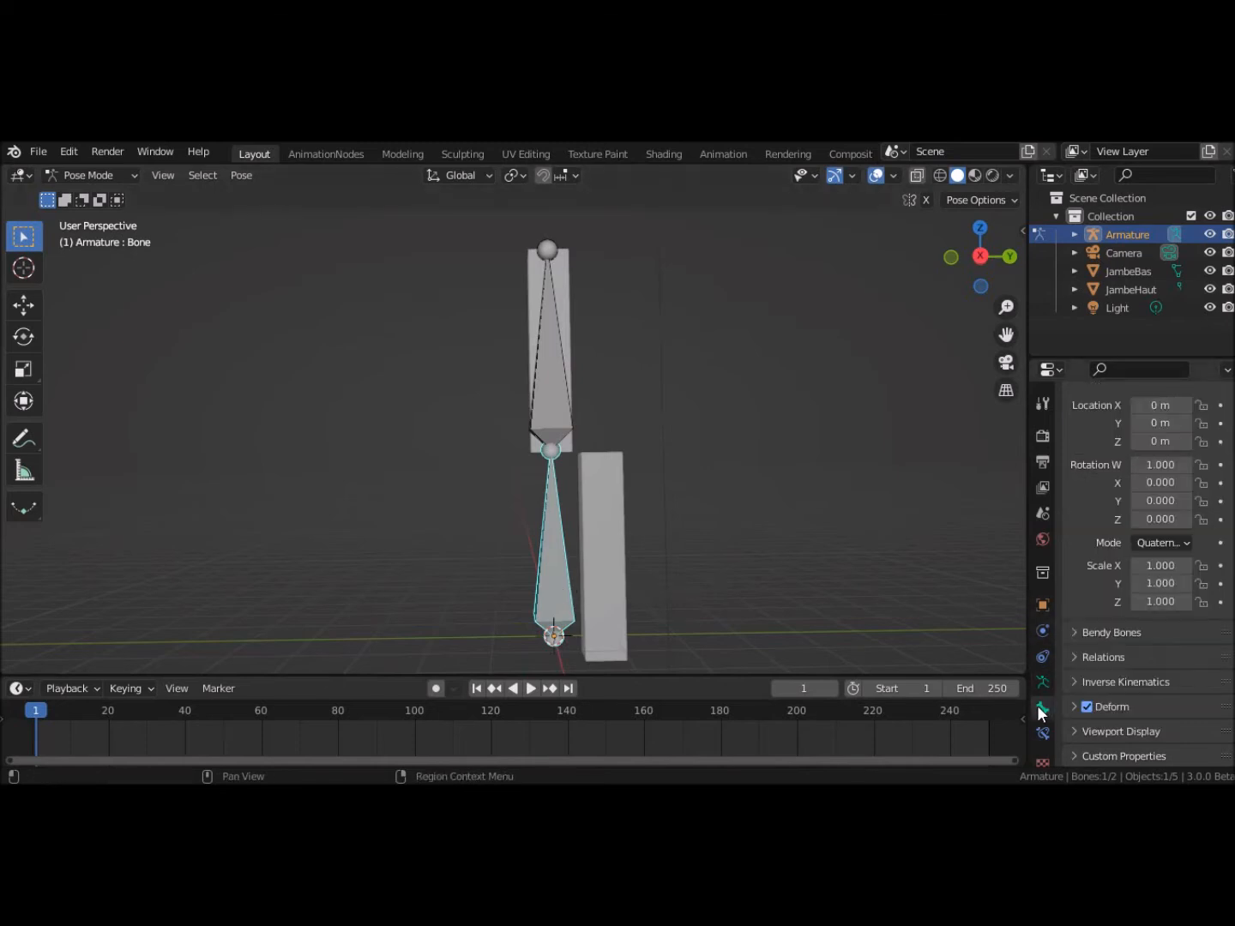
pyautogui.click(1041, 683)
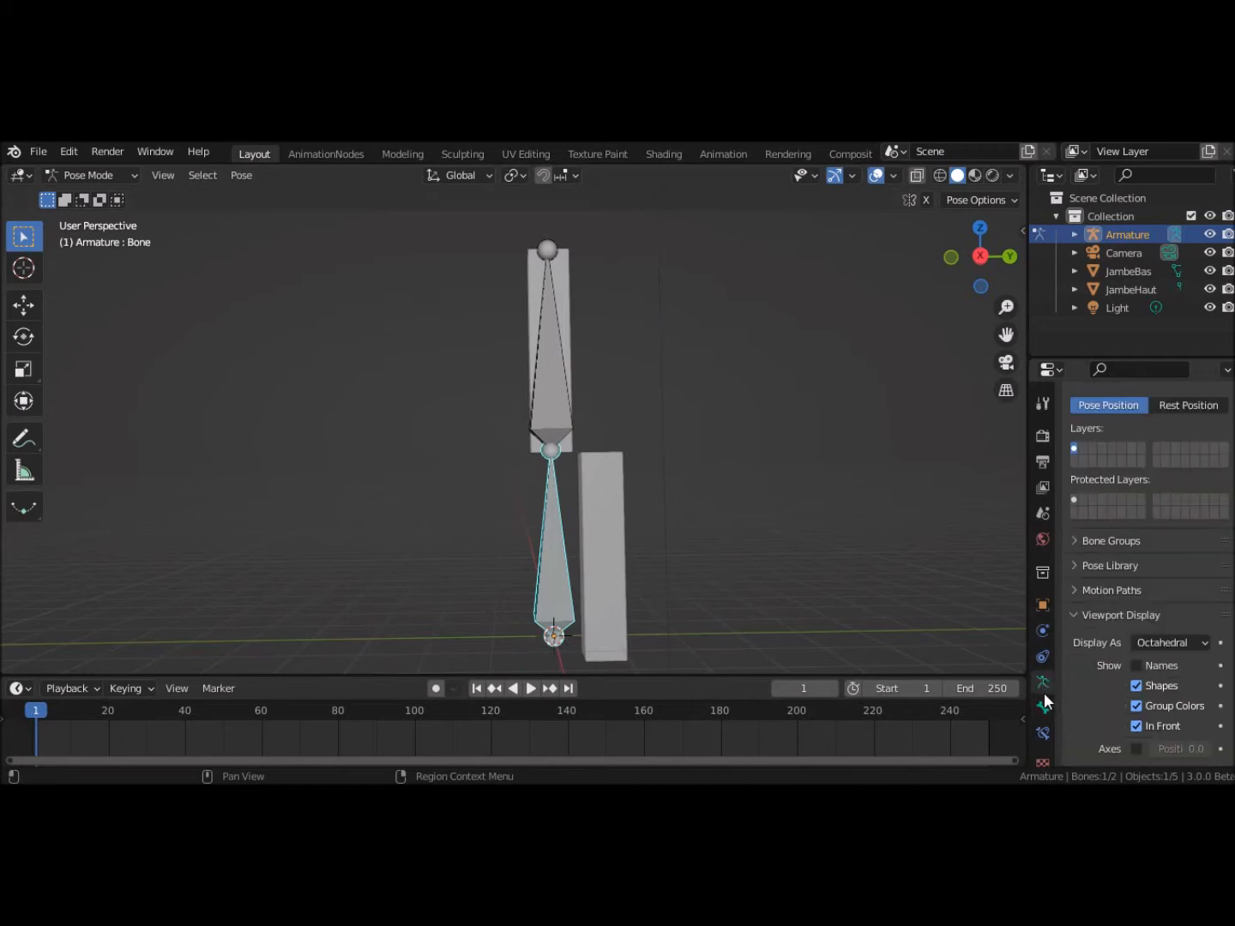
pyautogui.click(1041, 707)
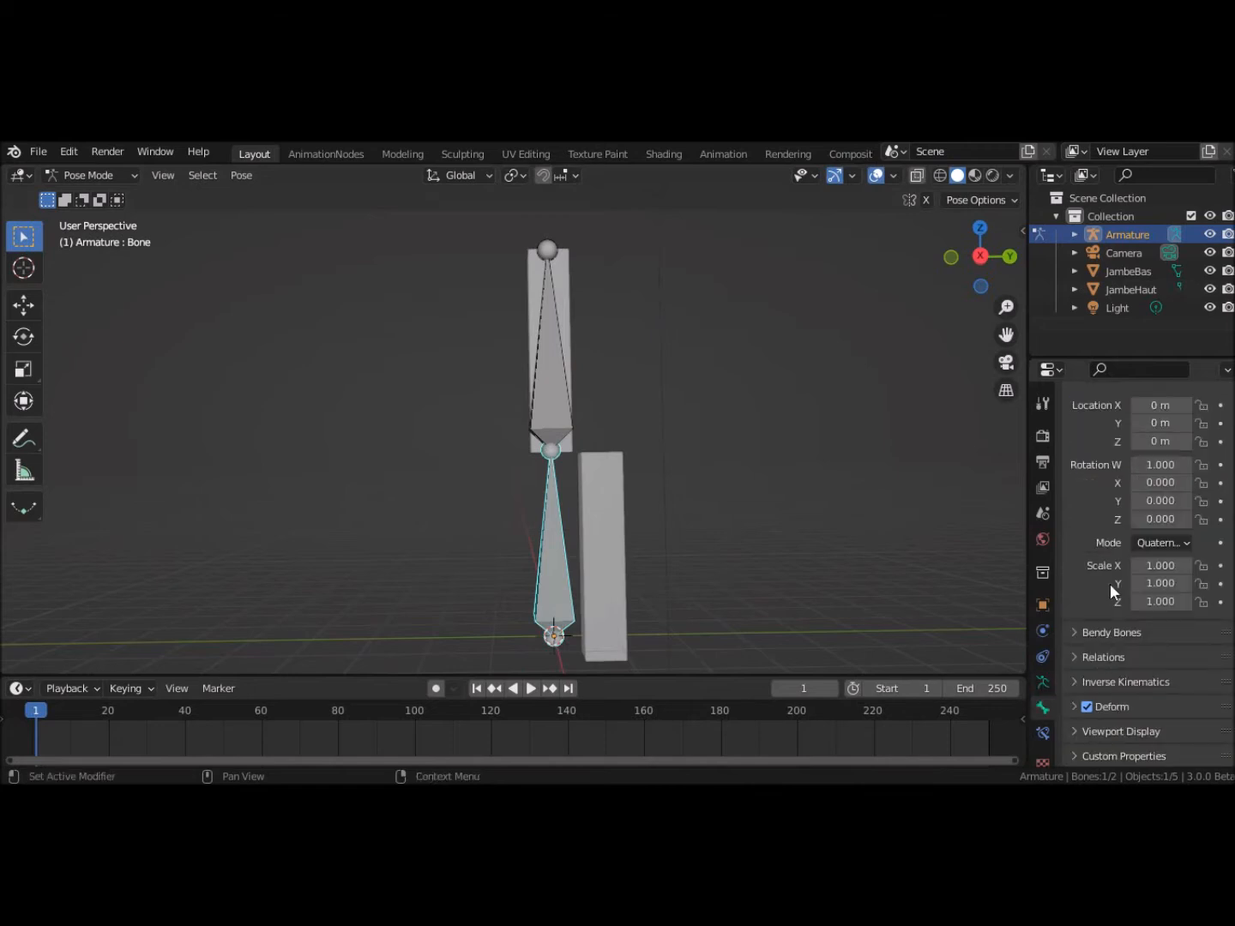
pyautogui.scroll(3, 1116, 518)
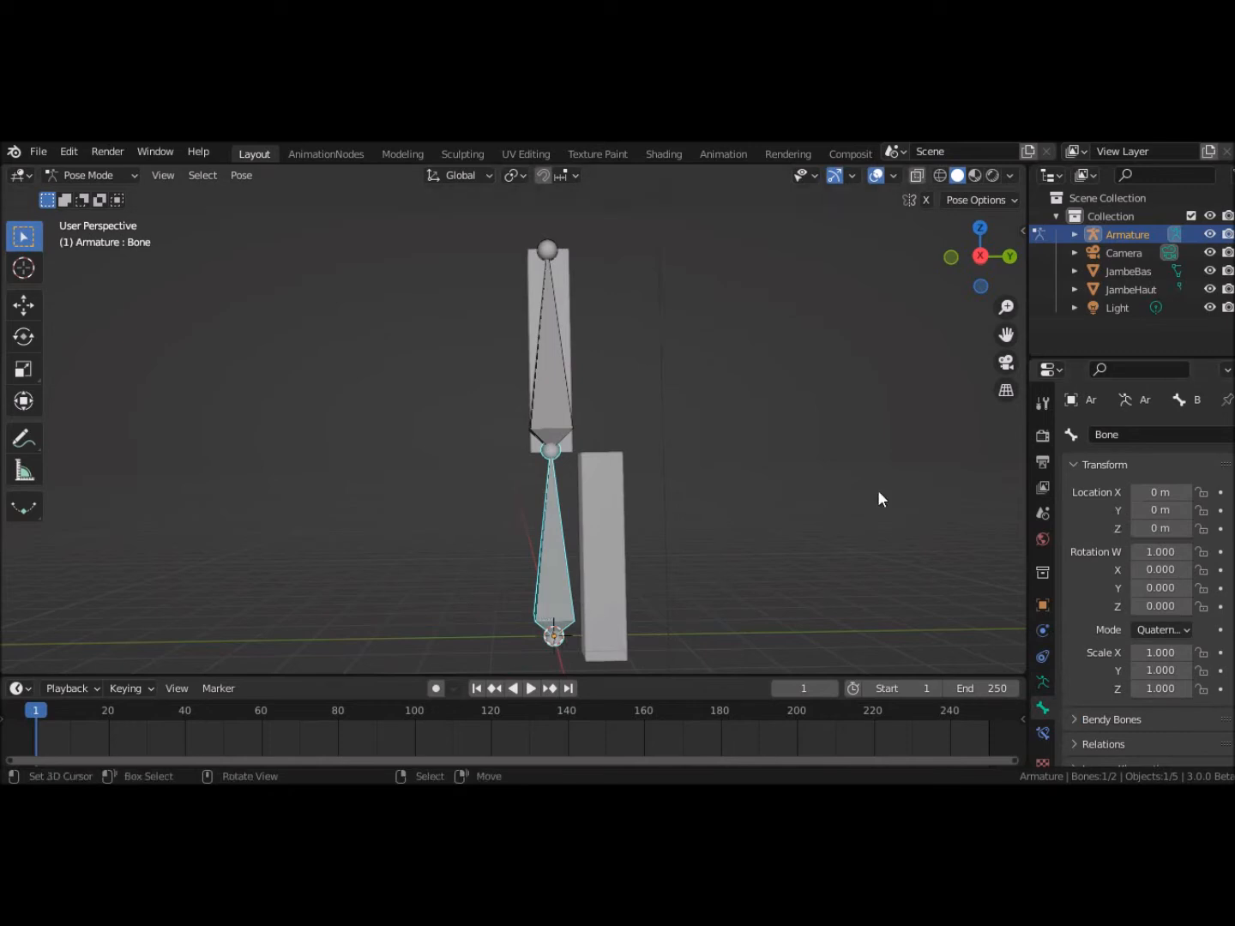
pyautogui.click(1075, 234)
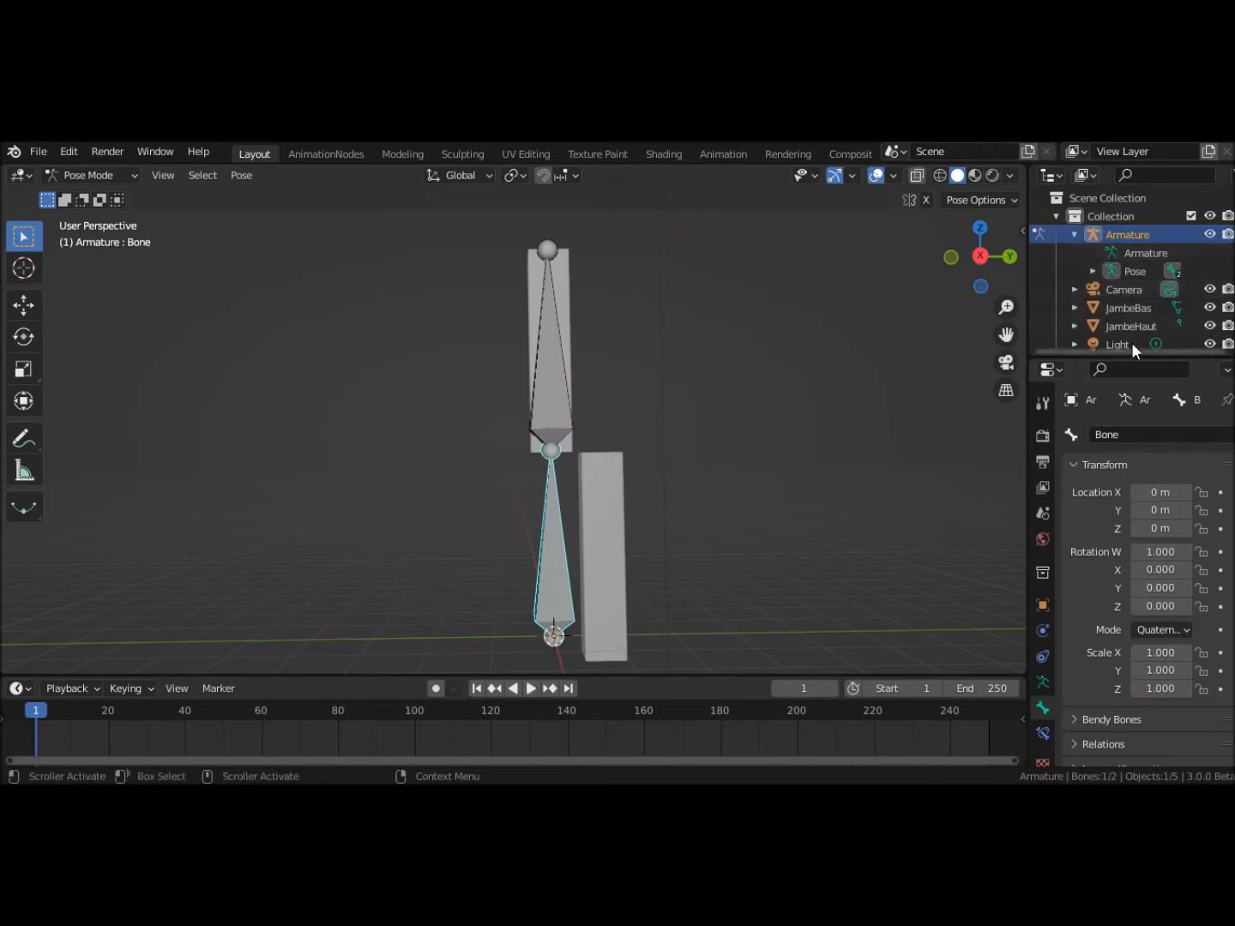
pyautogui.click(1092, 270)
pyautogui.click(1093, 271)
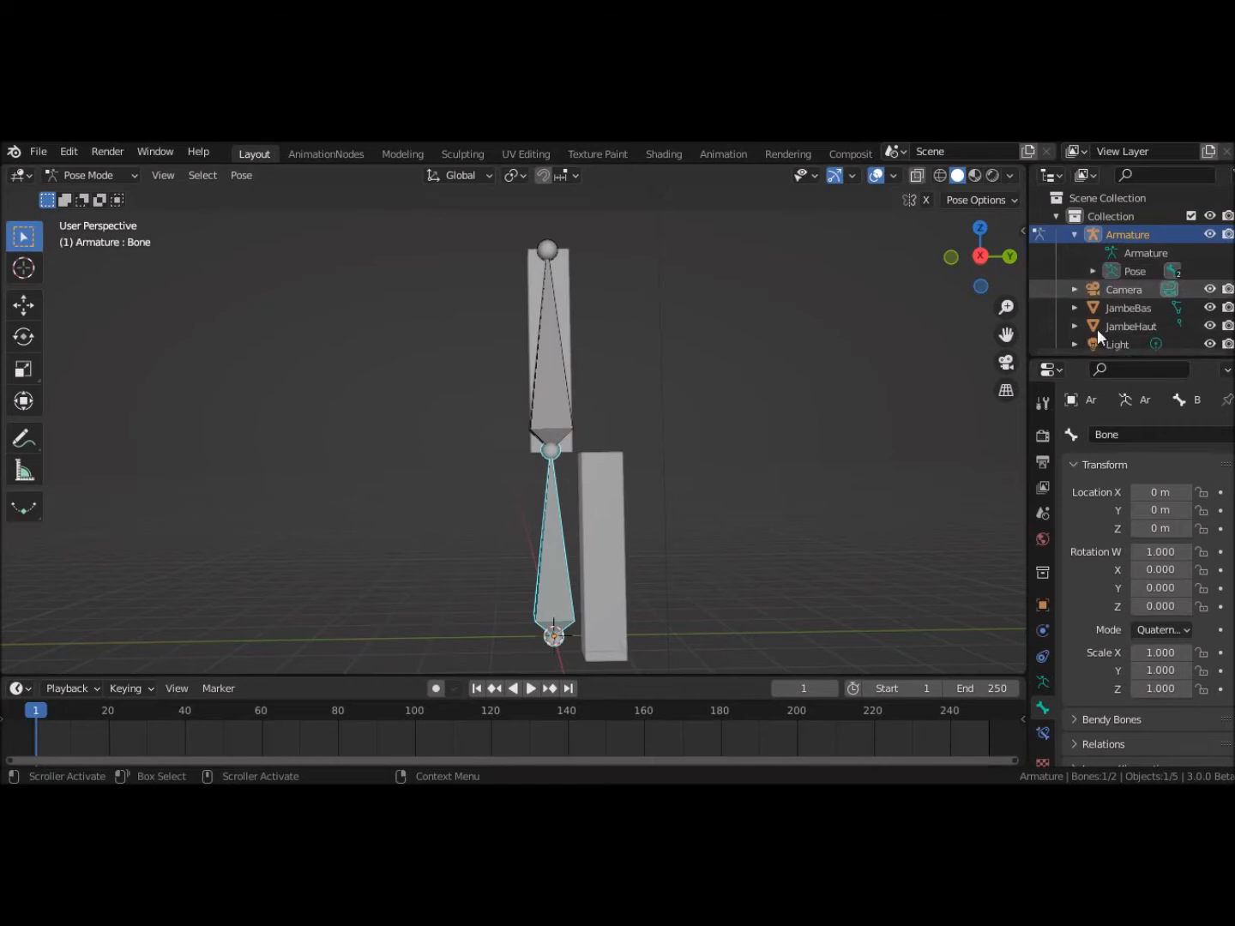
pyautogui.click(1099, 435)
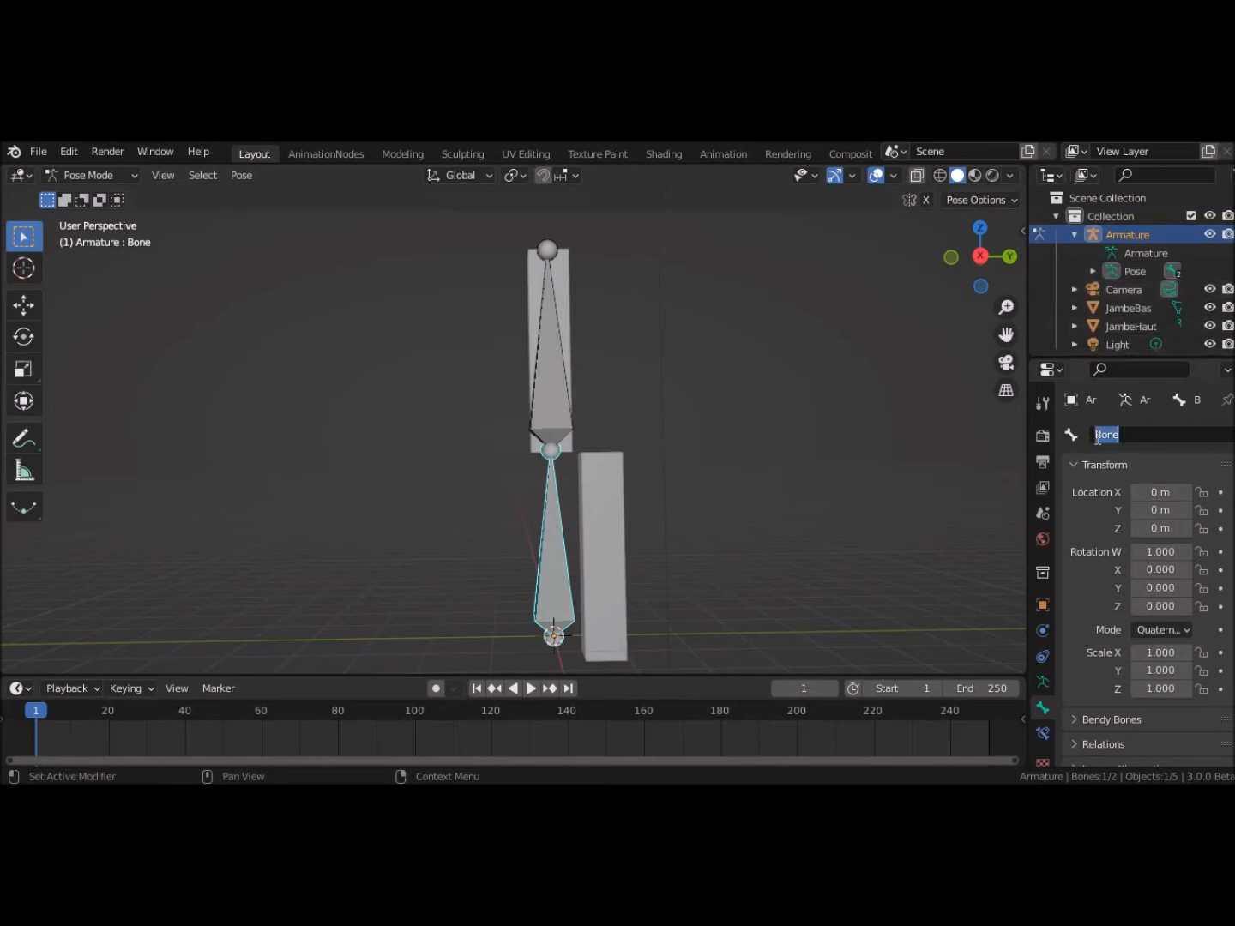
pyautogui.press('BackSpace')
pyautogui.write('Tibia')
pyautogui.press('Return')
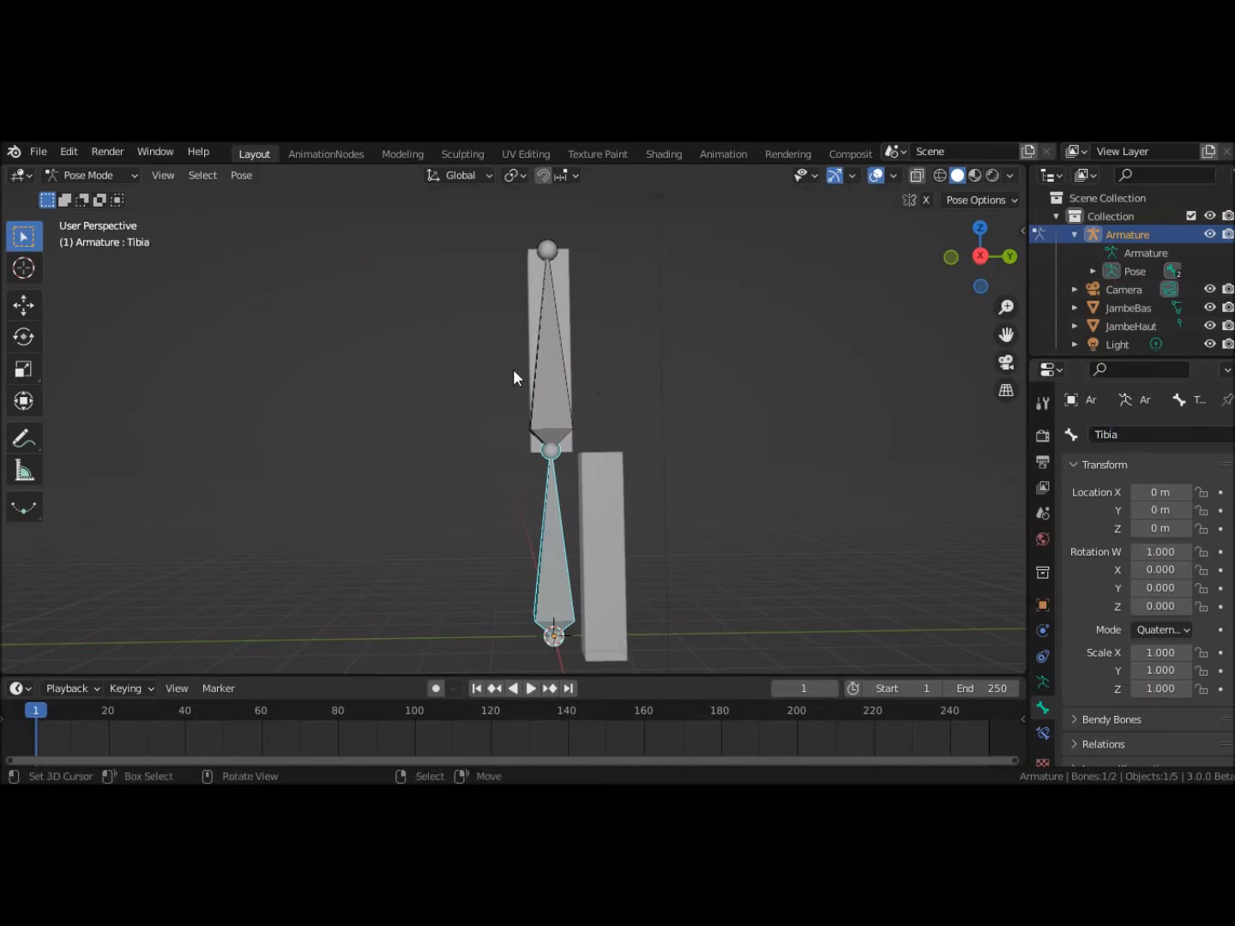
# Step: Rename the upper bone as Femur and expand the armature's pose entry in the outliner
pyautogui.click(552, 382)
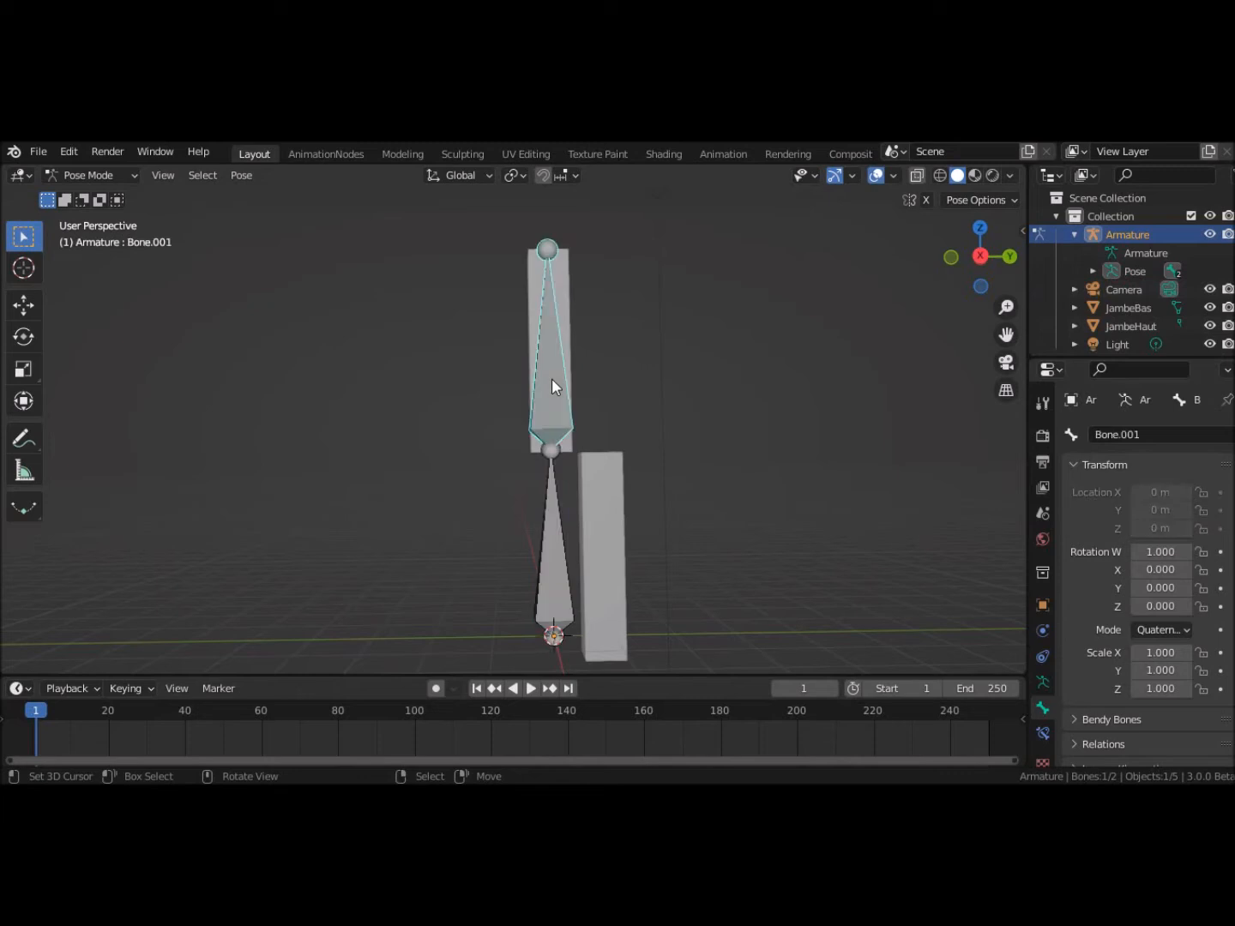
pyautogui.click(1111, 435)
pyautogui.press('BackSpace')
pyautogui.write('Femur')
pyautogui.press('Return')
pyautogui.click(1093, 271)
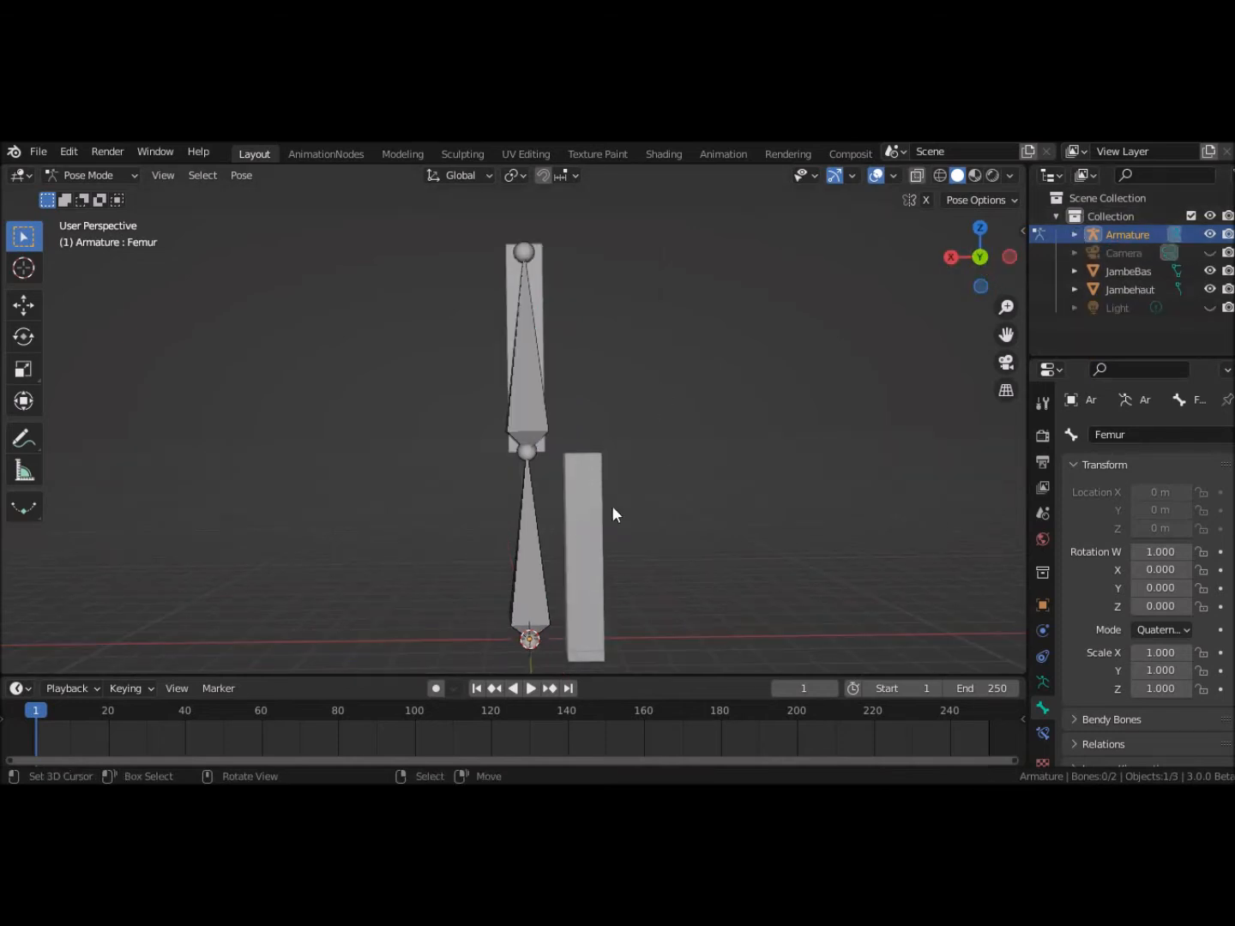
# Step: Rotate the Tibia bone and the Femur bone in opposite directions to bend the leg rig at the knee
pyautogui.click(538, 548)
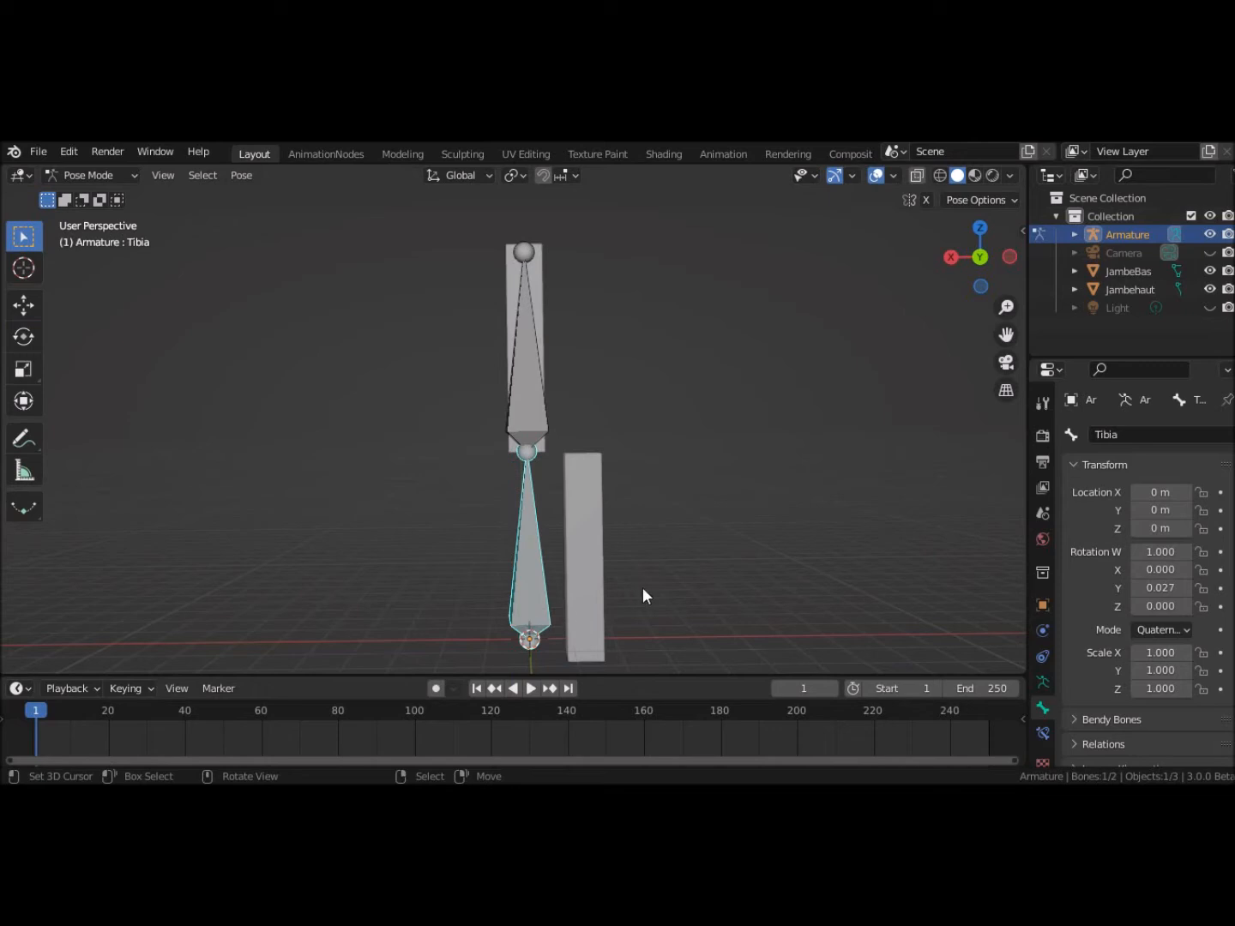
pyautogui.press('r')
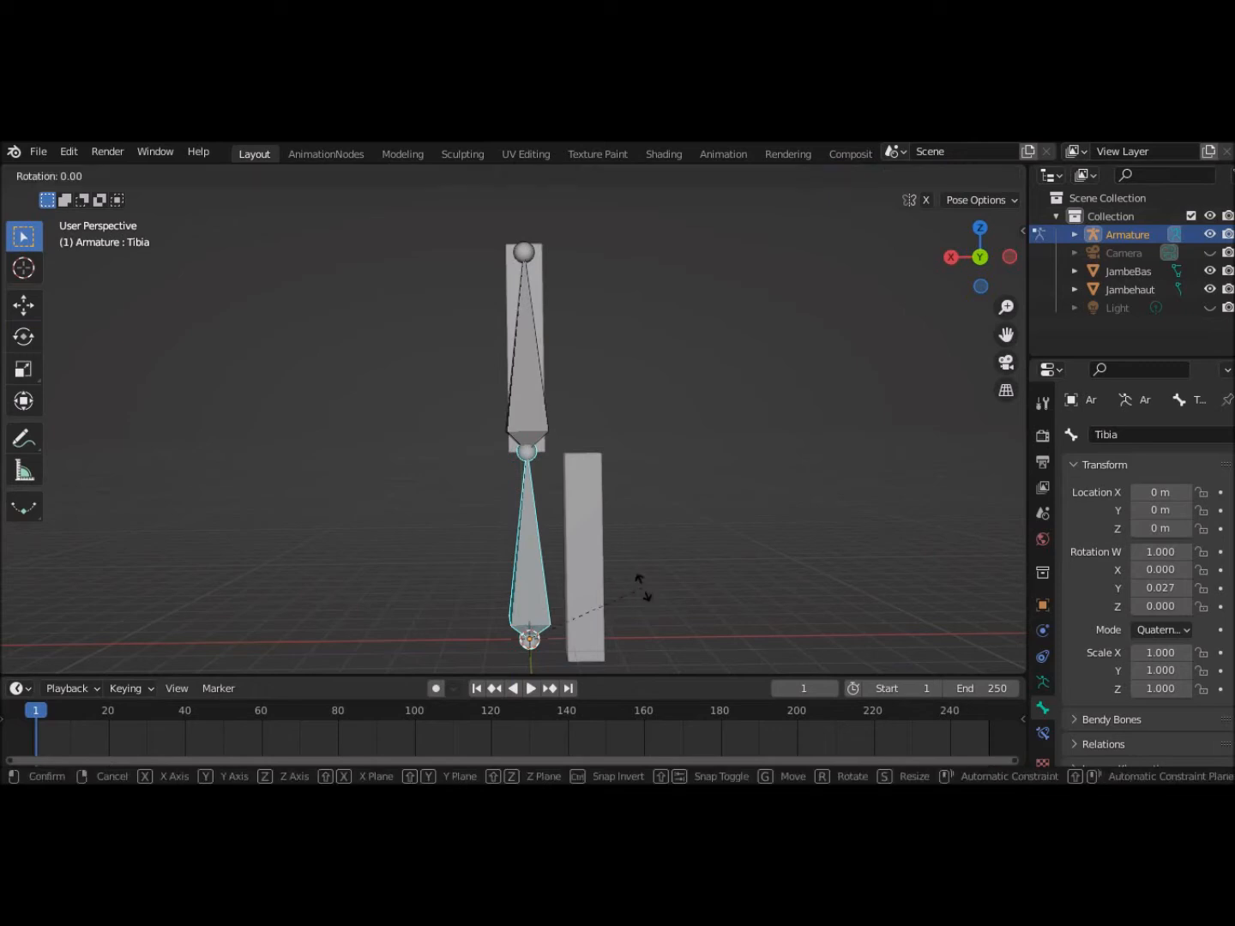
pyautogui.click(632, 657)
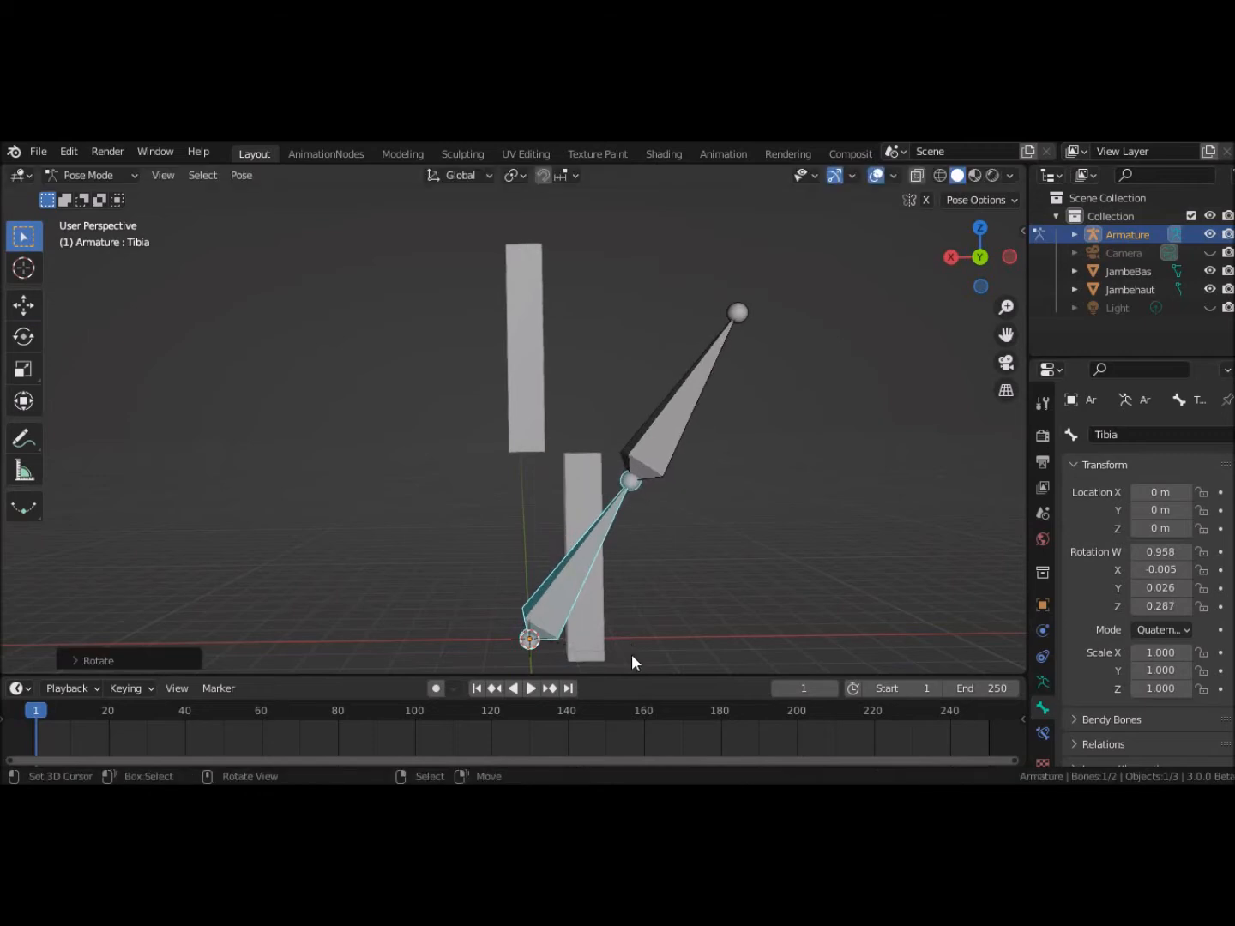
pyautogui.click(655, 431)
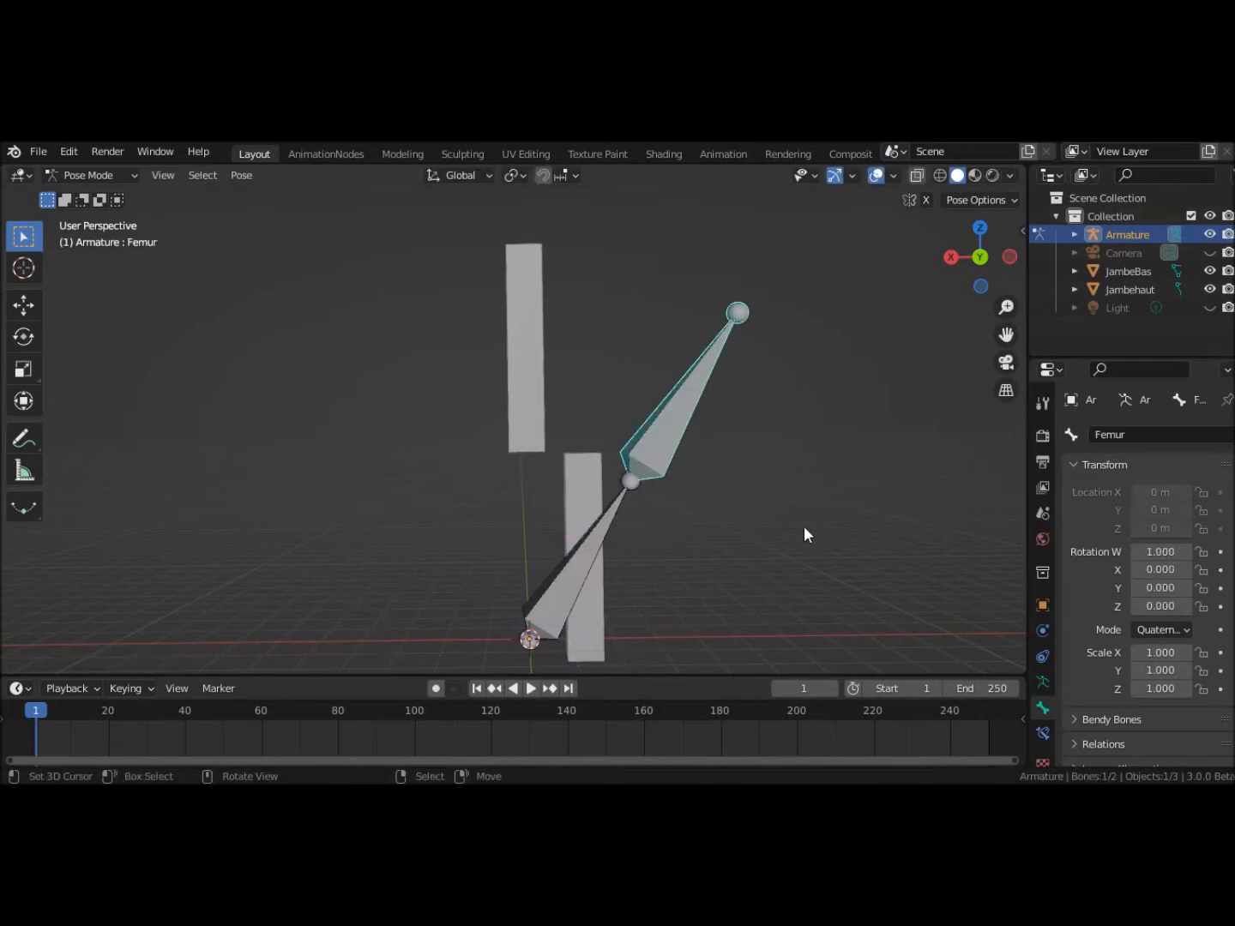
pyautogui.press('r')
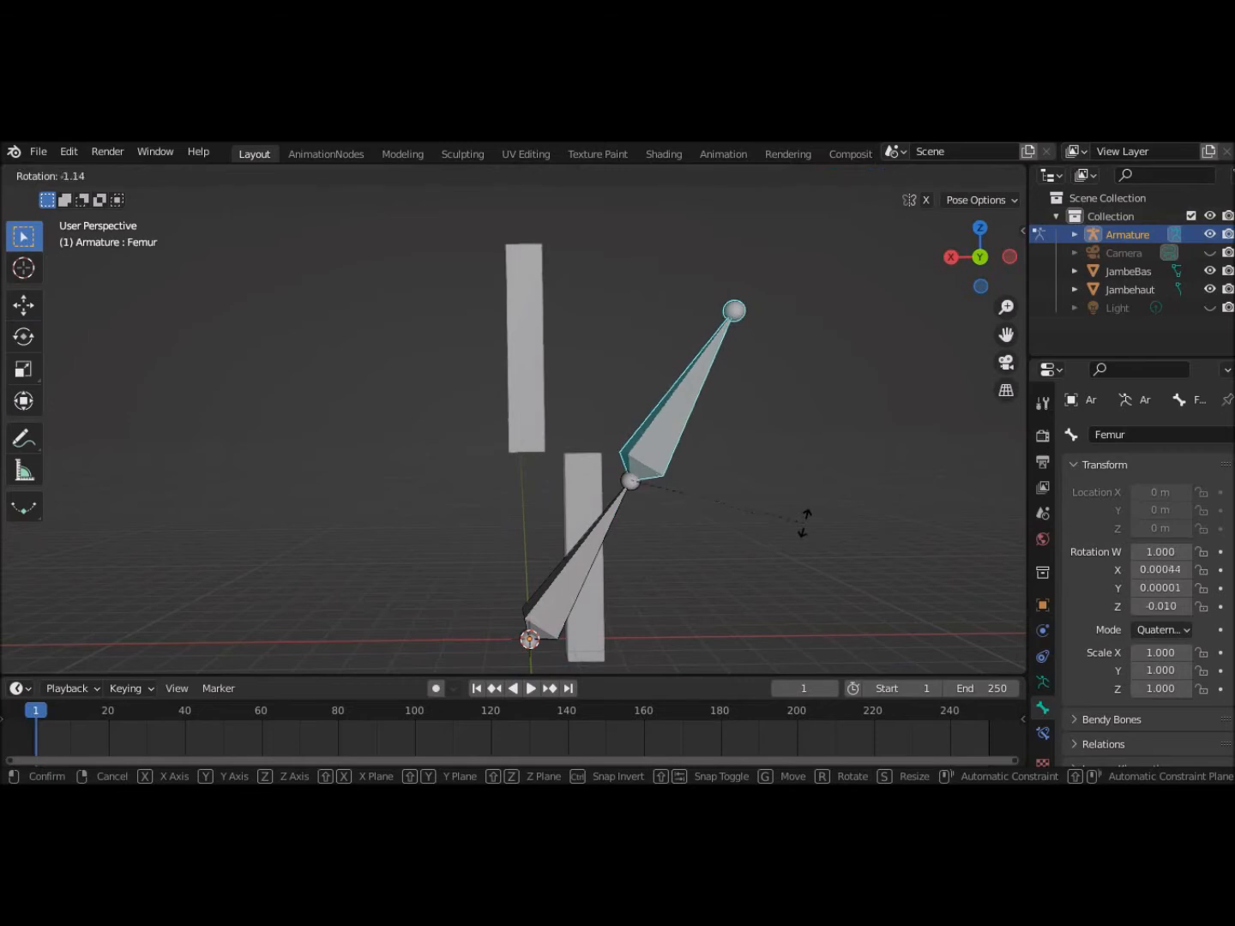
pyautogui.click(715, 389)
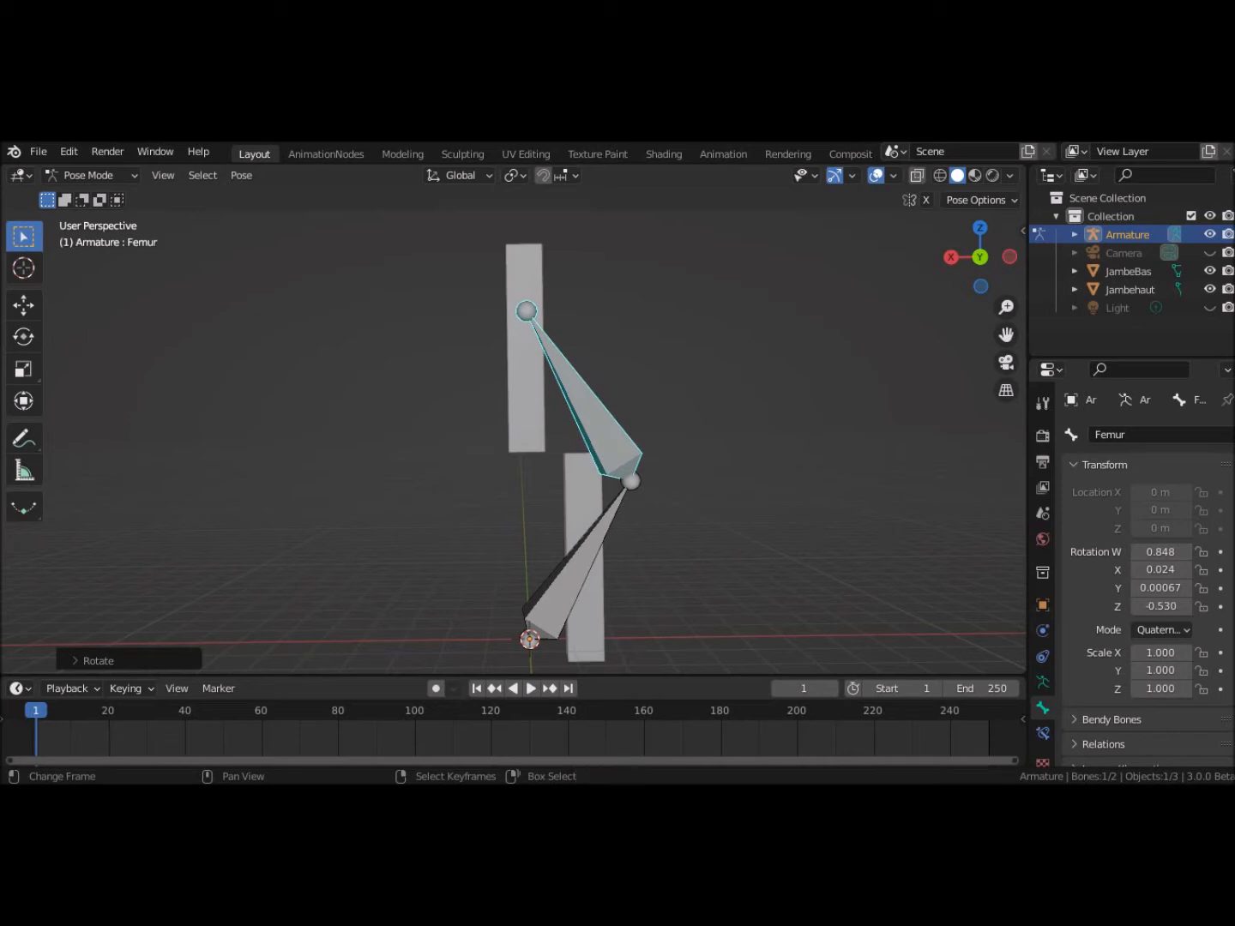
# Step: Clear the pose rotation of the Tibia bone and of the Femur bone
pyautogui.click(589, 544)
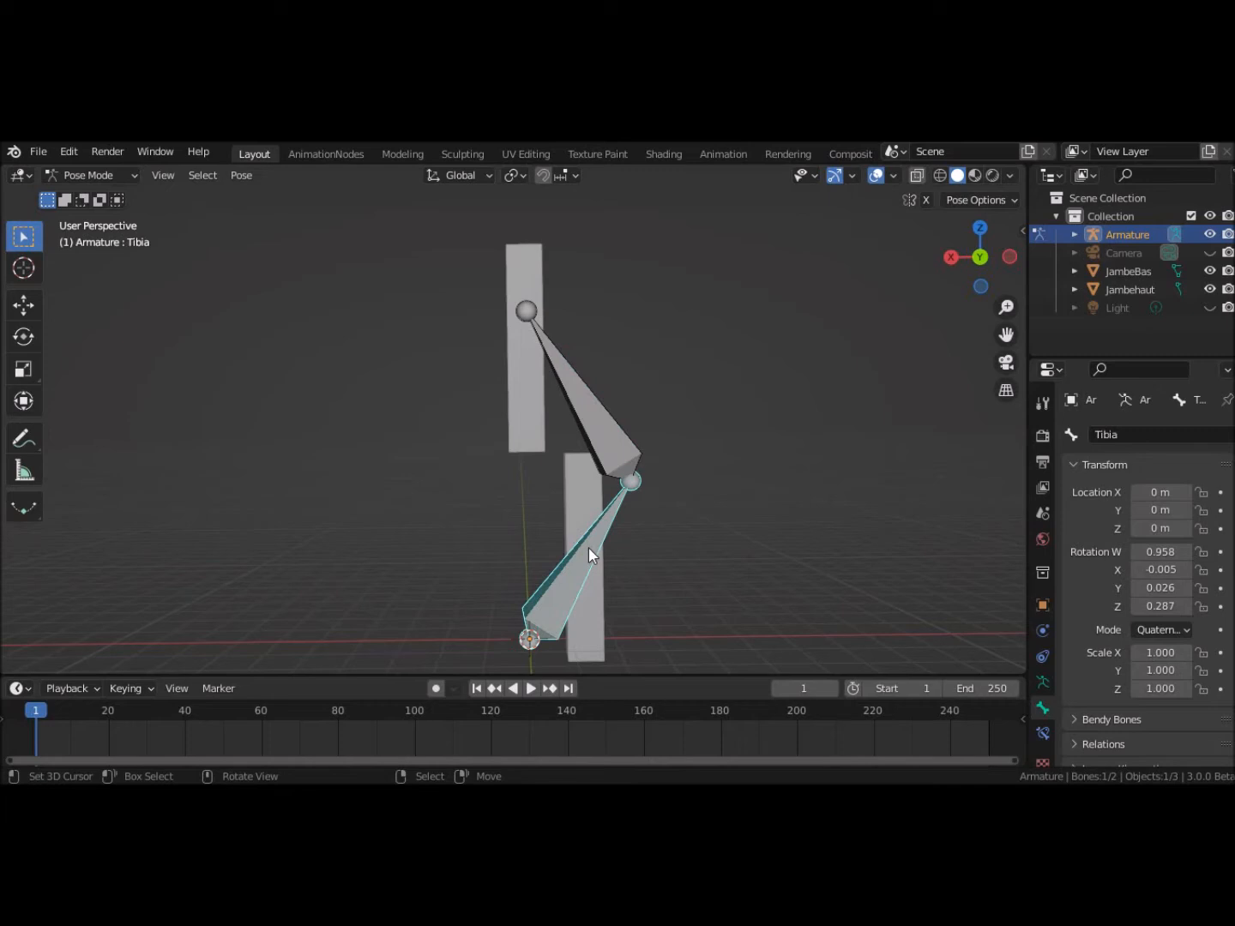
pyautogui.hotkey('alt', 'r')
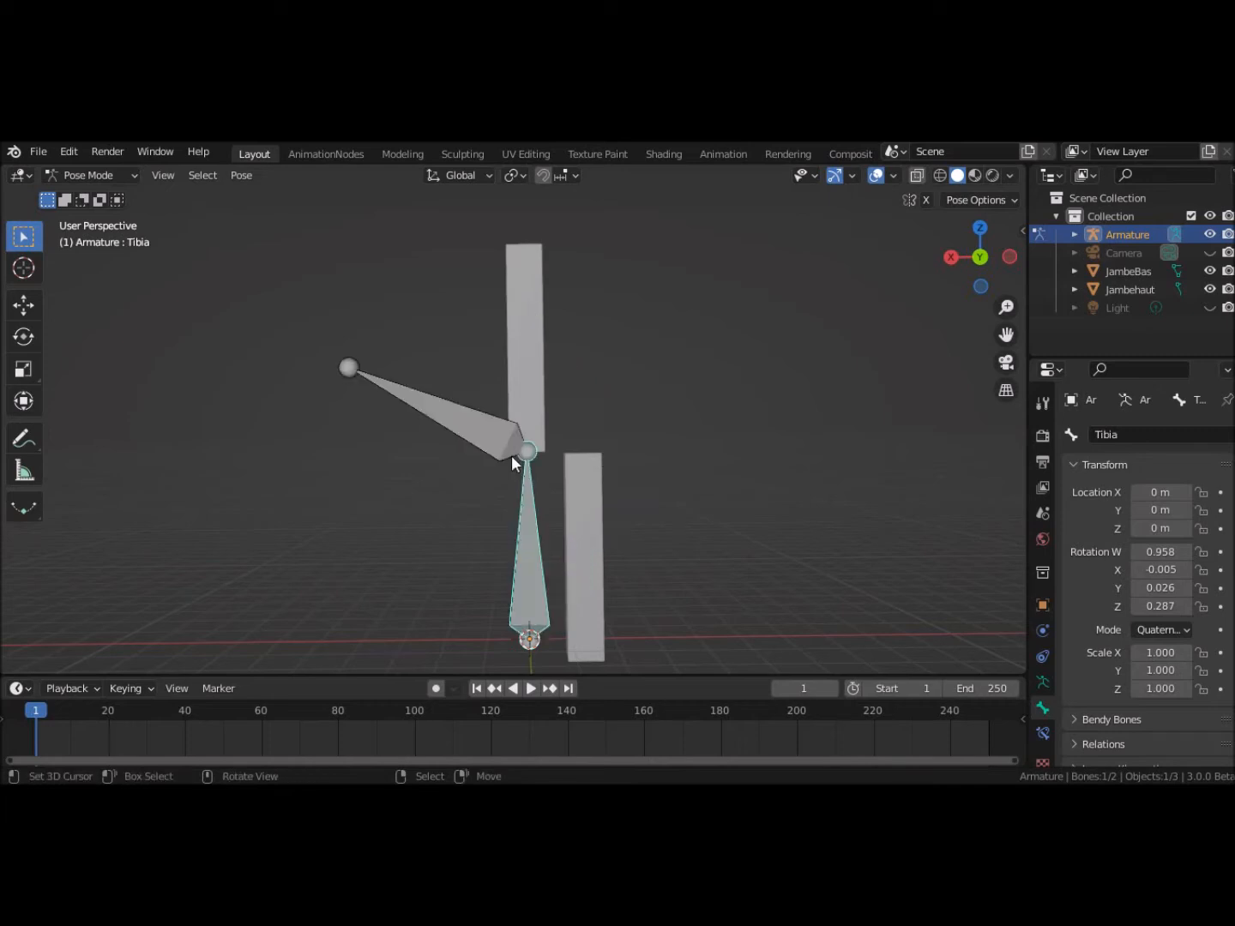
pyautogui.click(476, 427)
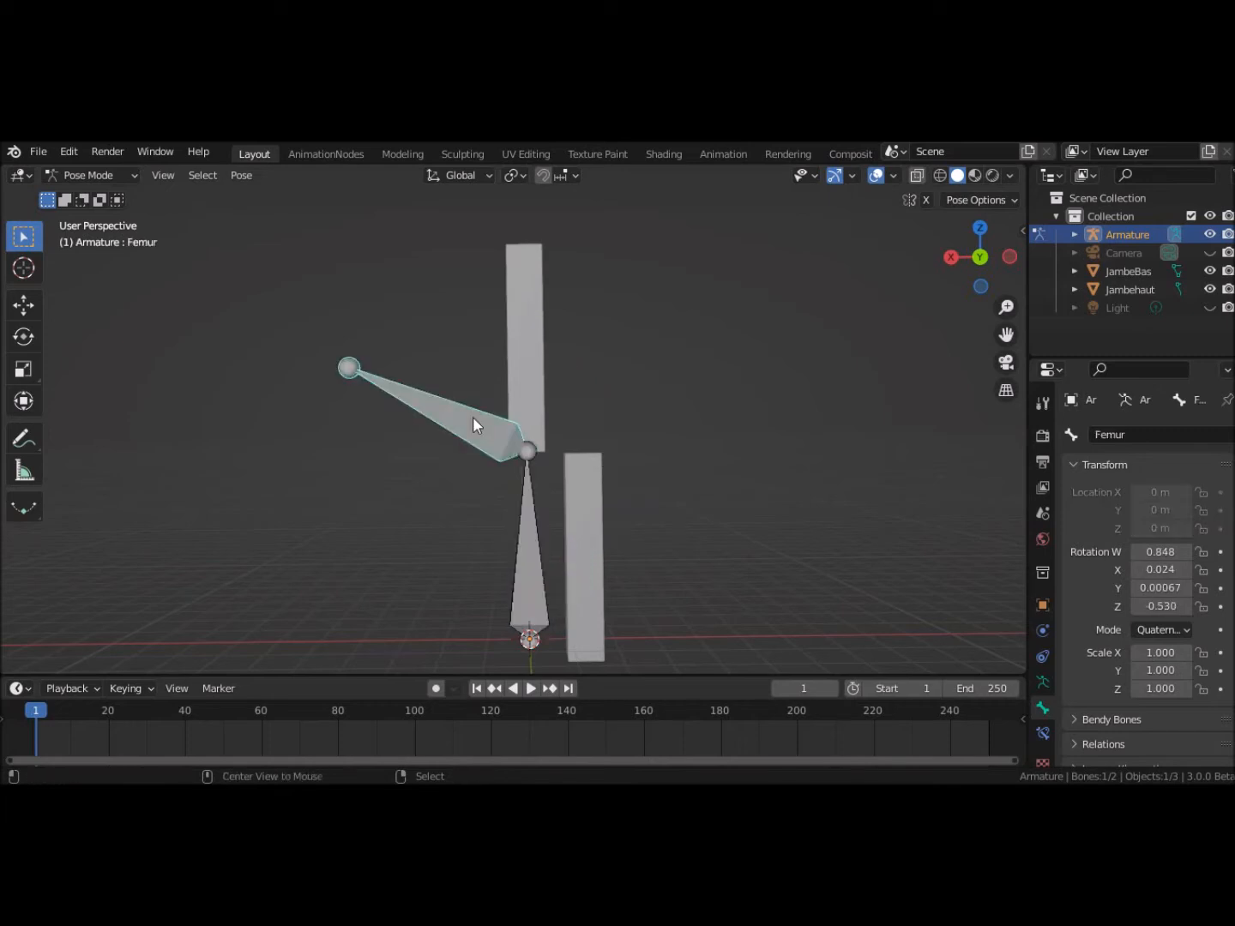
pyautogui.hotkey('alt', 'r')
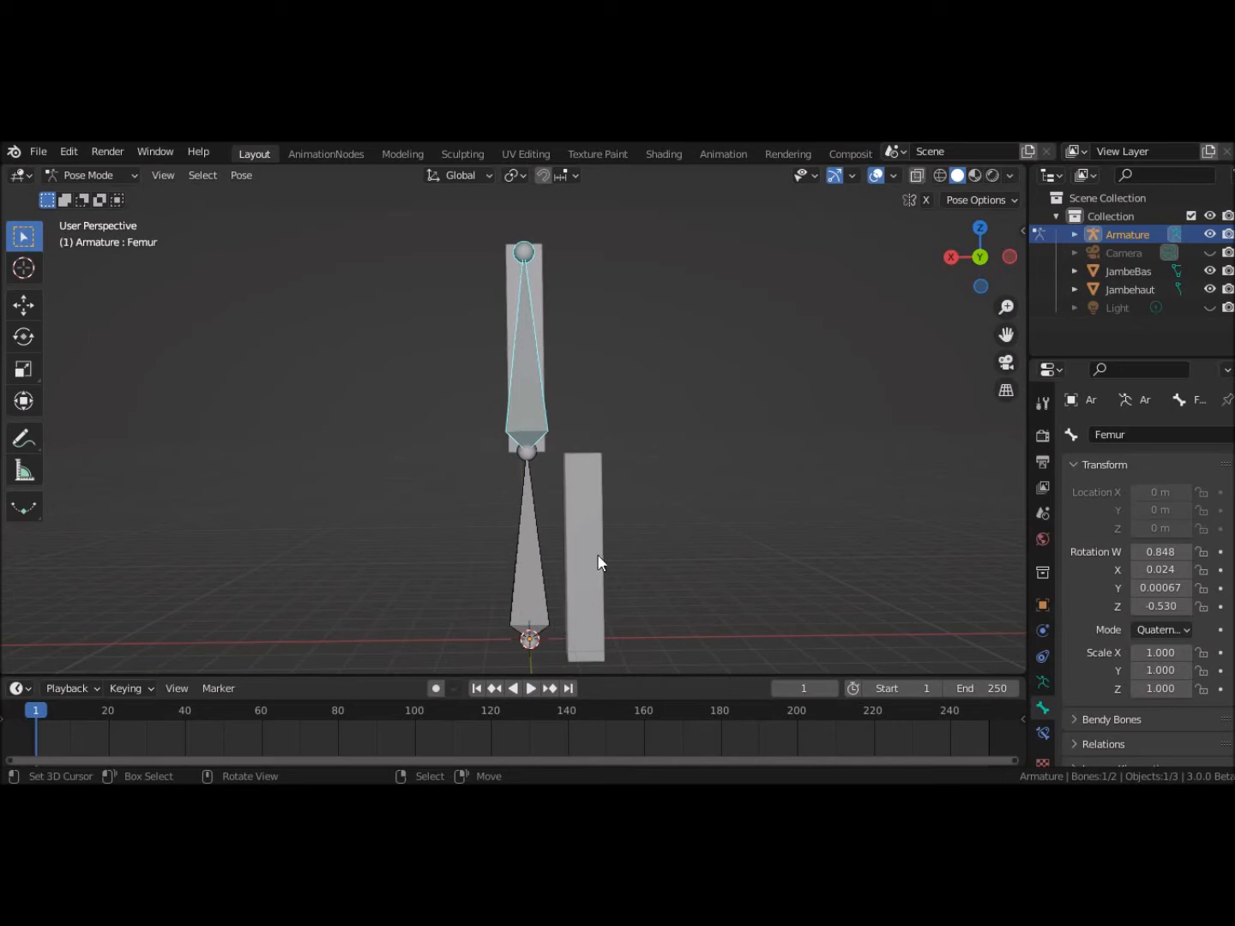
# Step: Return to Object Mode and move JambeBas along the X axis to about -0.003 m so it lines up under Jambehaut
pyautogui.rightClick(592, 598)
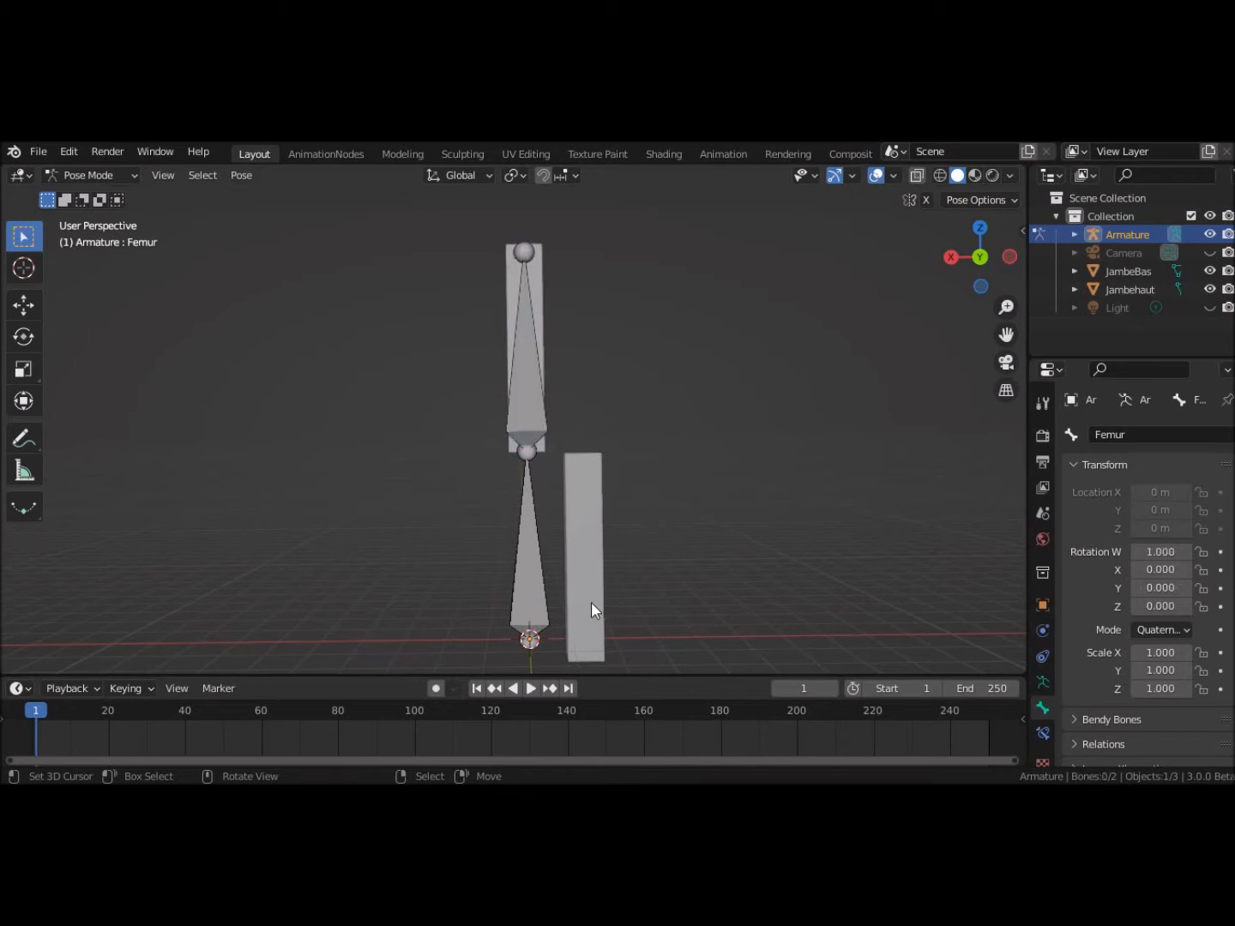
pyautogui.press('Tab')
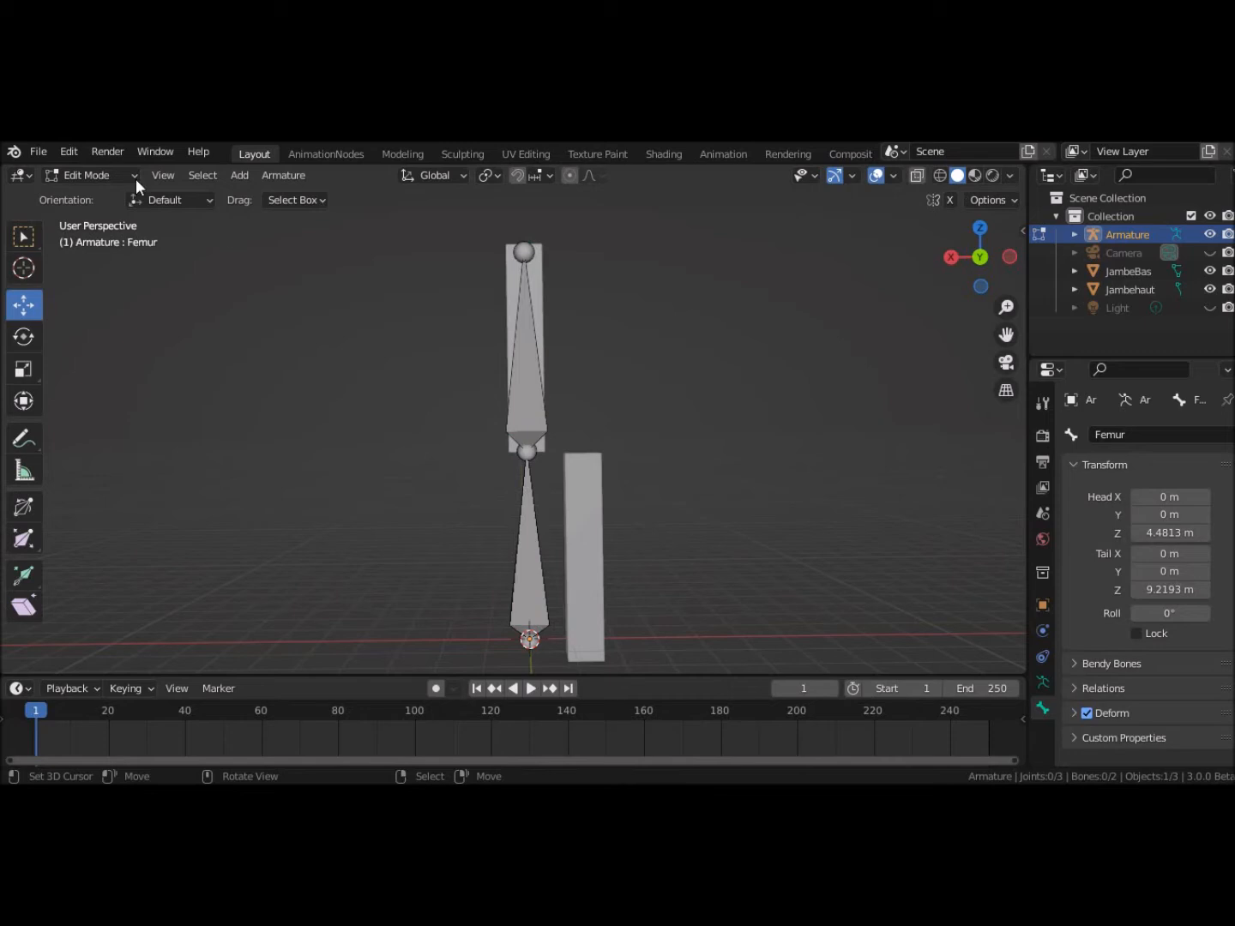
pyautogui.click(101, 177)
pyautogui.click(98, 196)
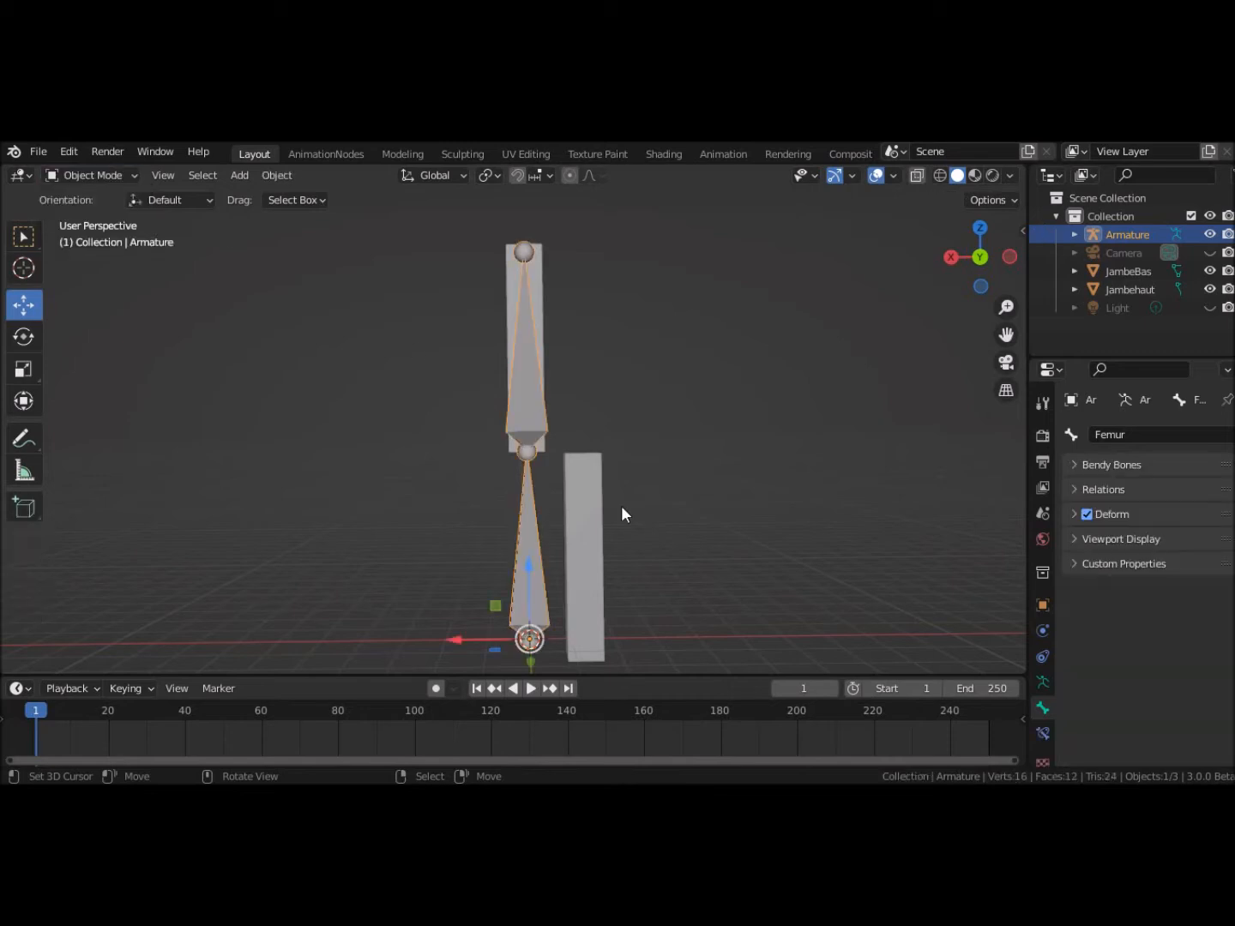
pyautogui.rightClick(592, 513)
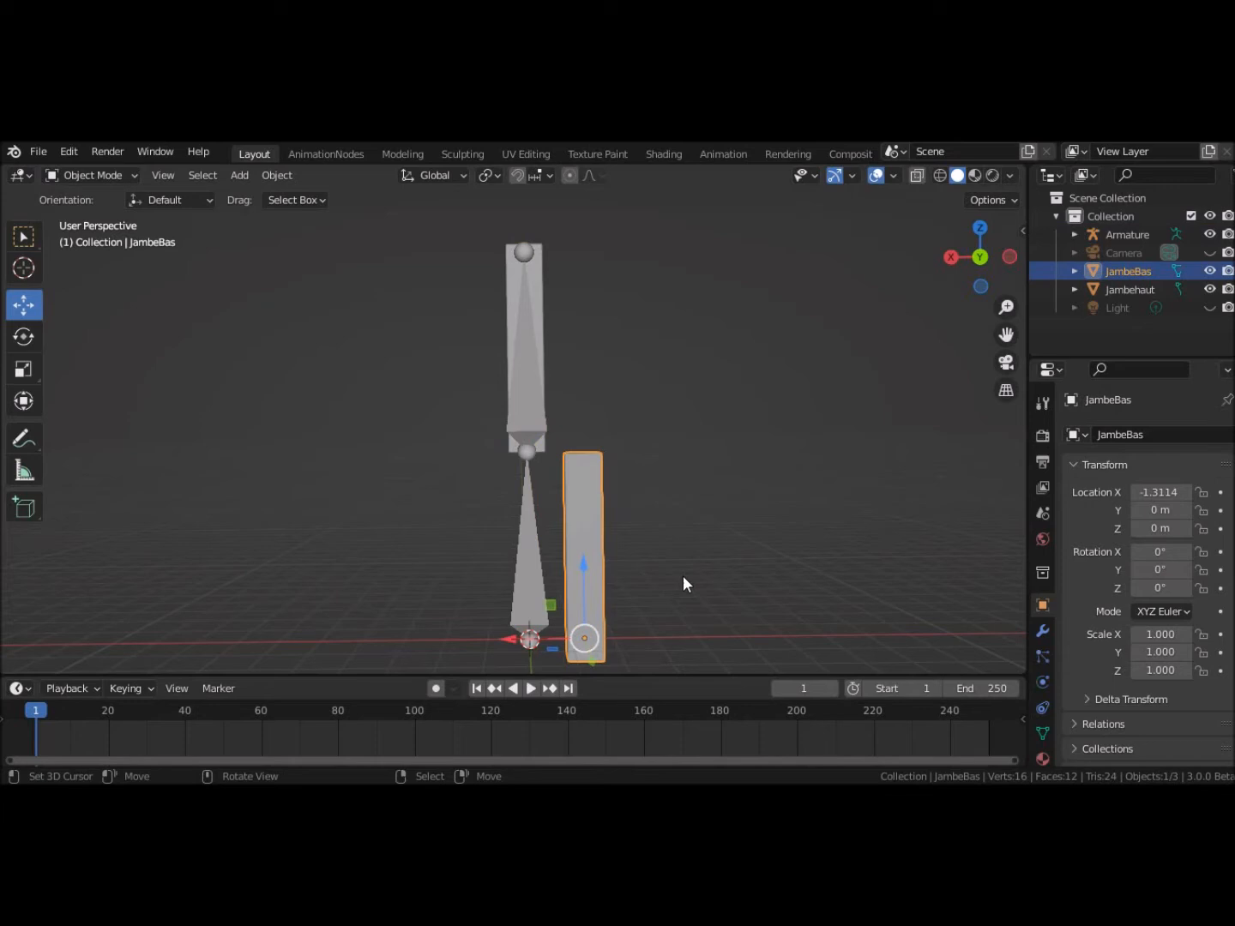
pyautogui.press('g')
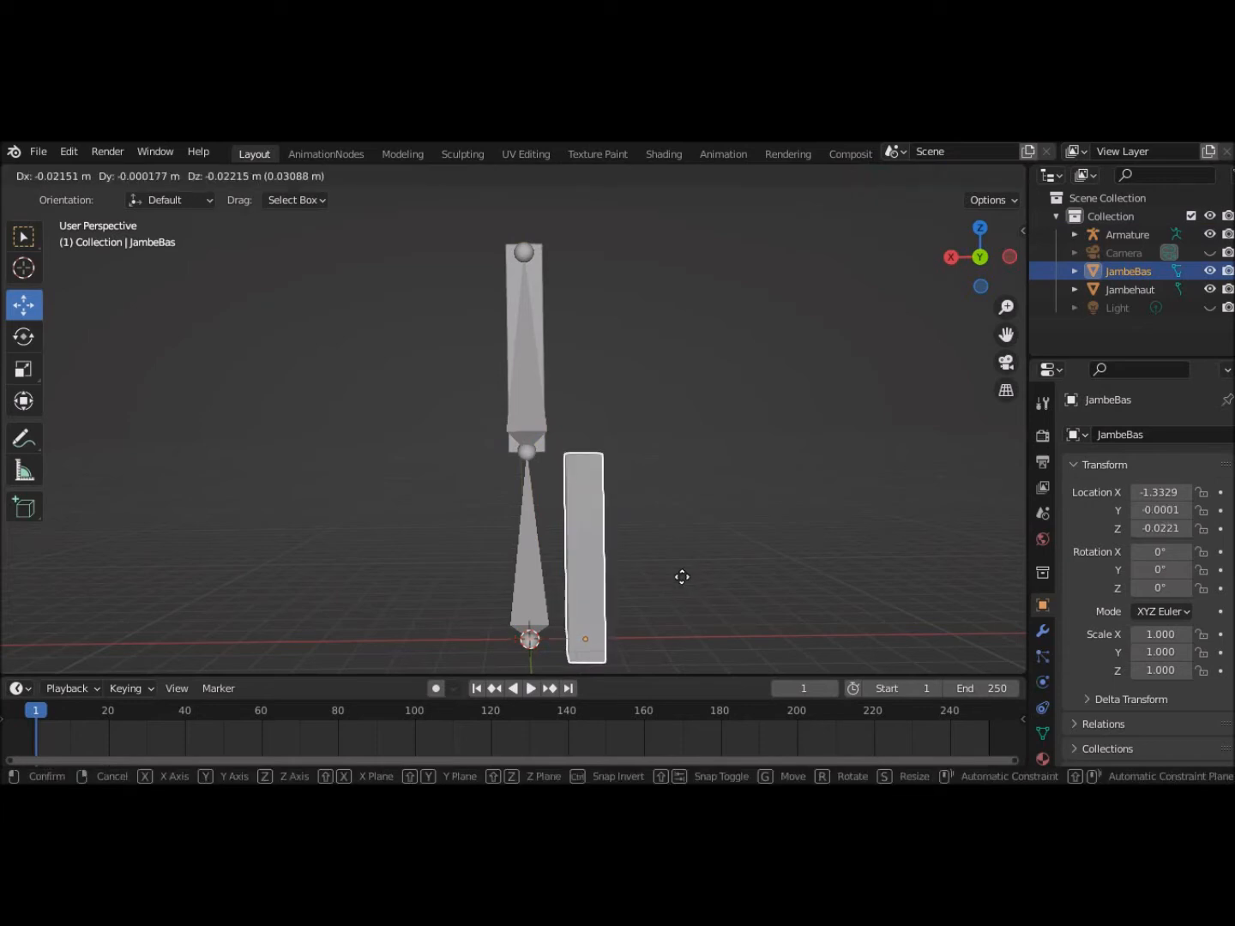
pyautogui.click(681, 578)
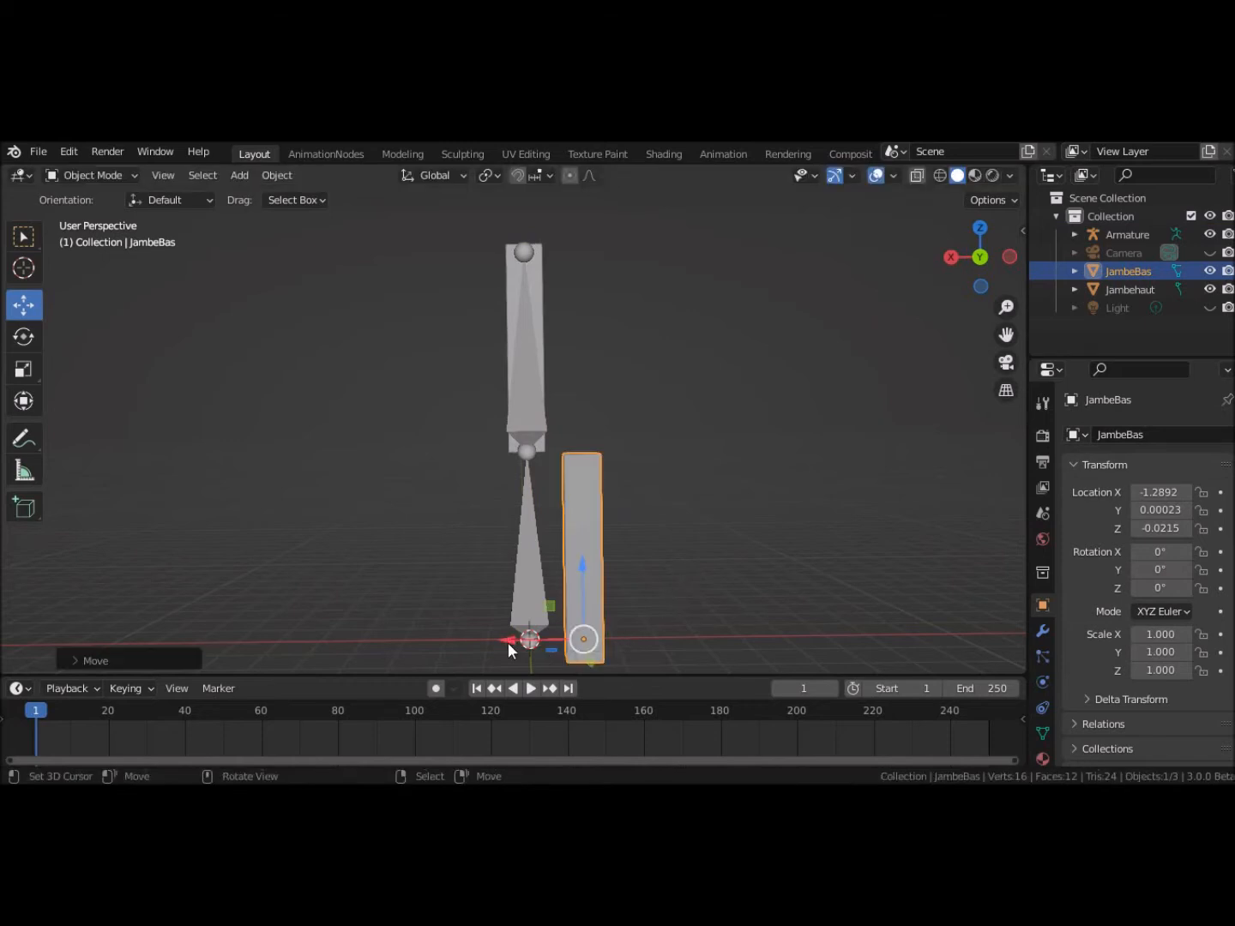
pyautogui.moveTo(508, 644); pyautogui.dragTo(454, 639)
pyautogui.moveTo(659, 582); pyautogui.dragTo(617, 549, button='middle')
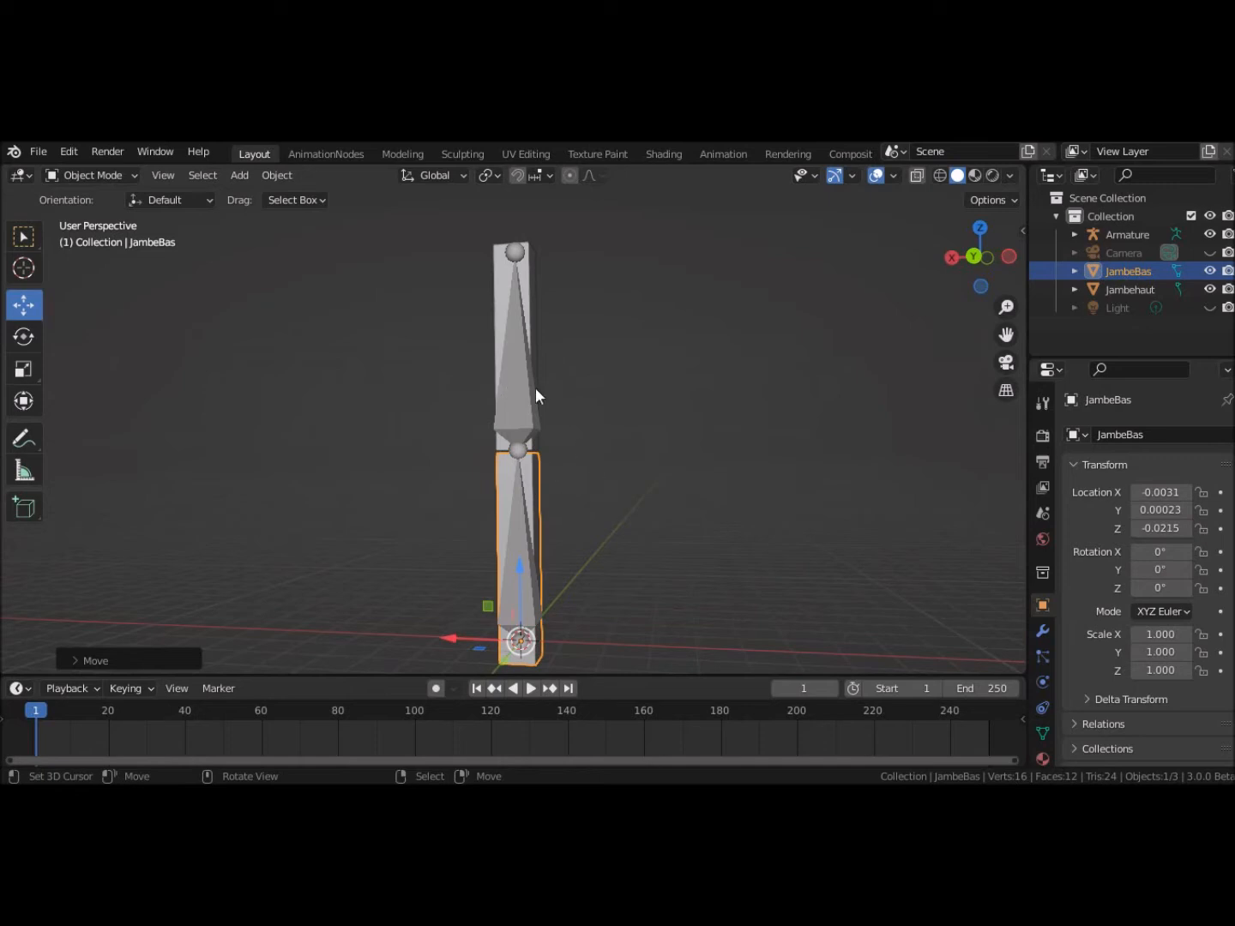
pyautogui.click(494, 272)
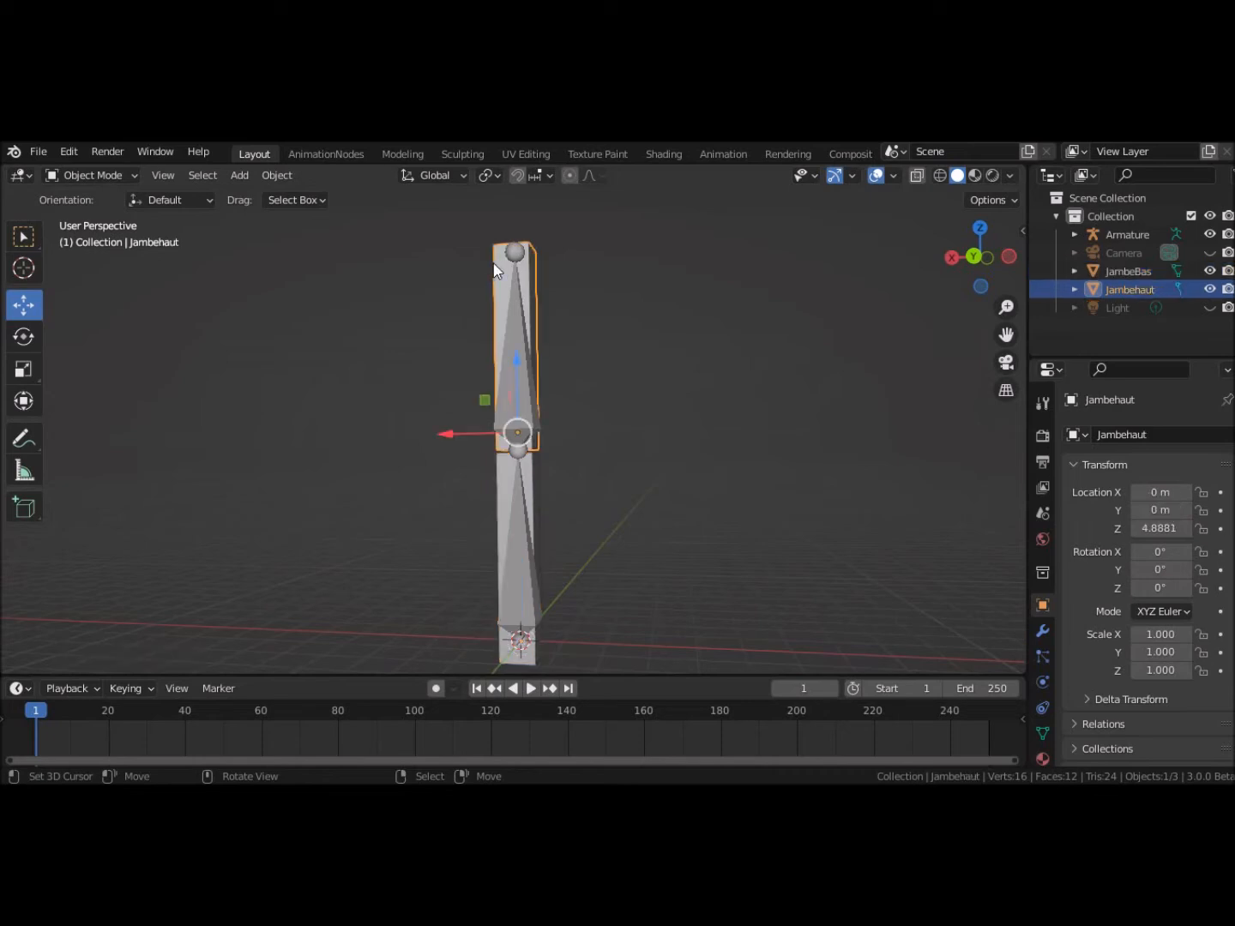
pyautogui.click(501, 463)
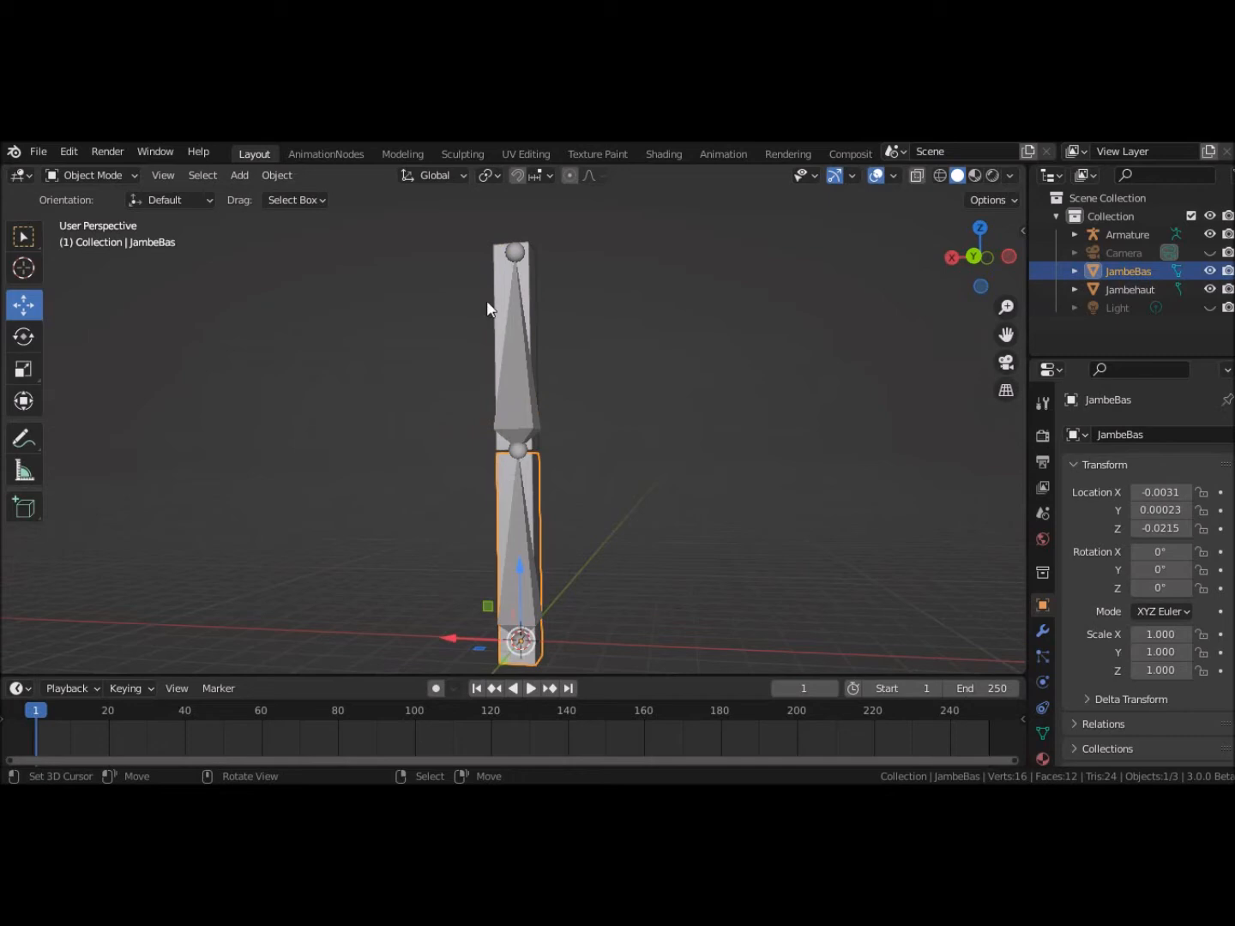
pyautogui.click(516, 323)
pyautogui.click(528, 545)
pyautogui.click(670, 514)
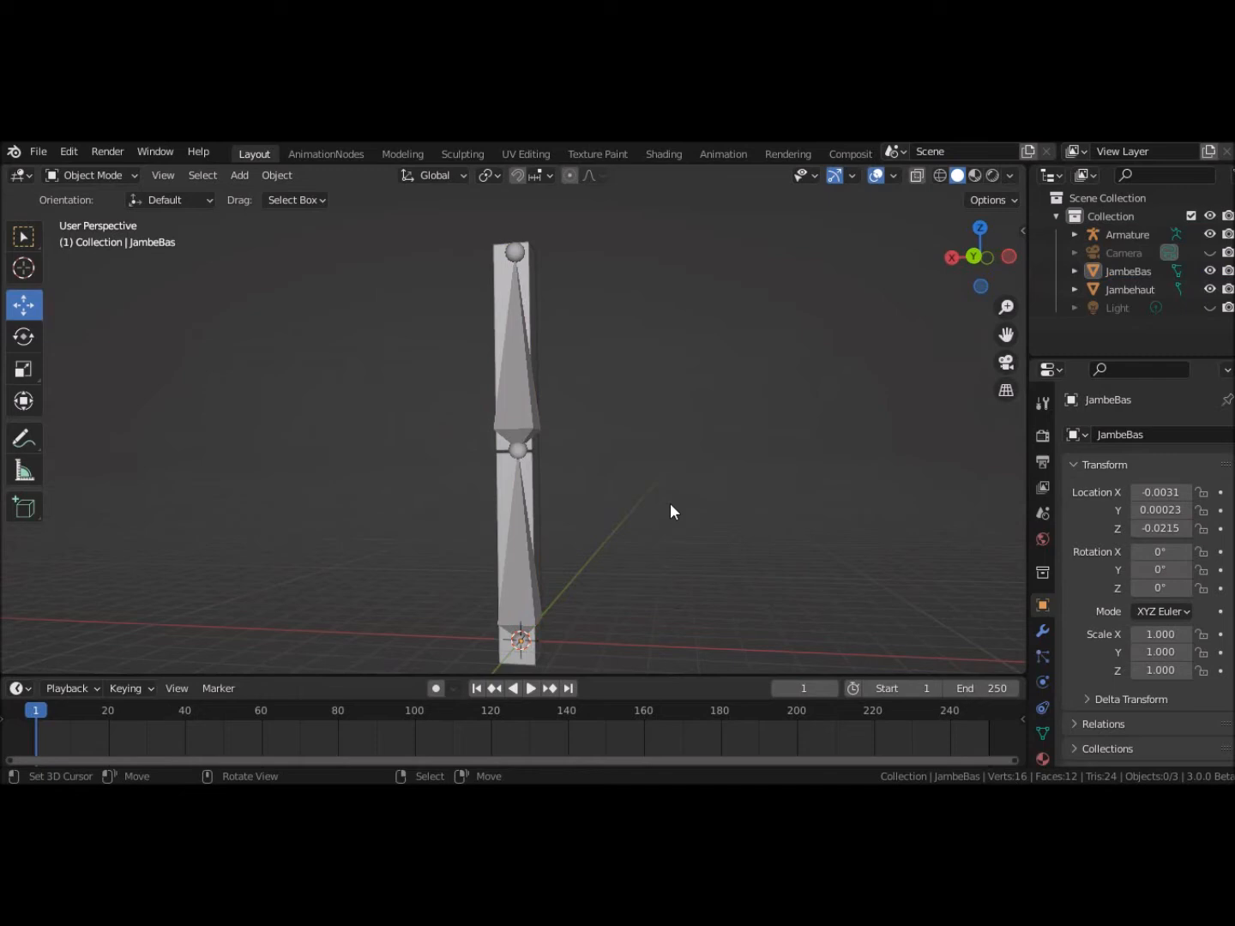
# Step: Select Jambehaut, add the armature to the selection as the active object, and parent the mesh to it with automatic weights
pyautogui.click(536, 255)
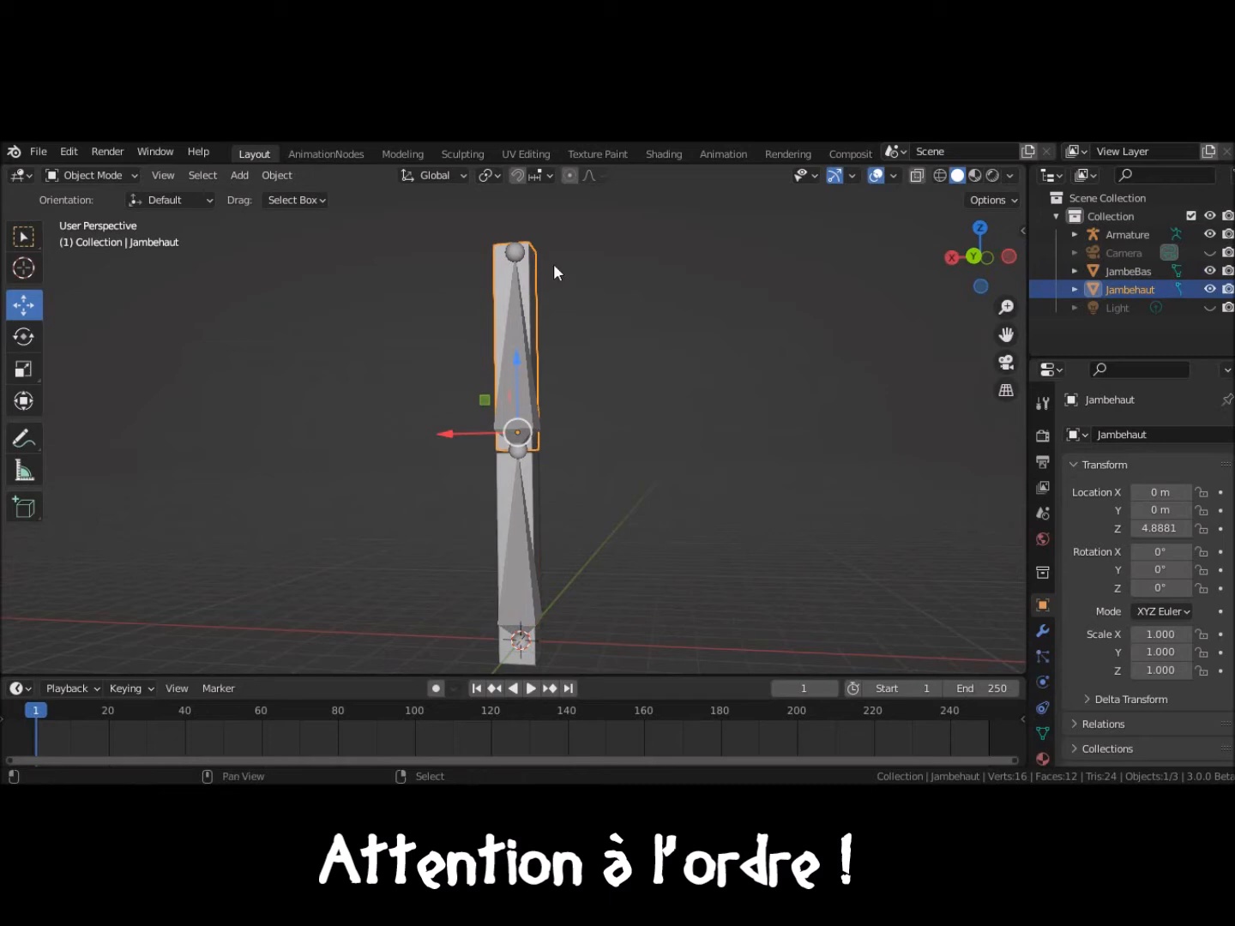
pyautogui.keyDown('shift'); pyautogui.click(512, 357); pyautogui.keyUp('shift')
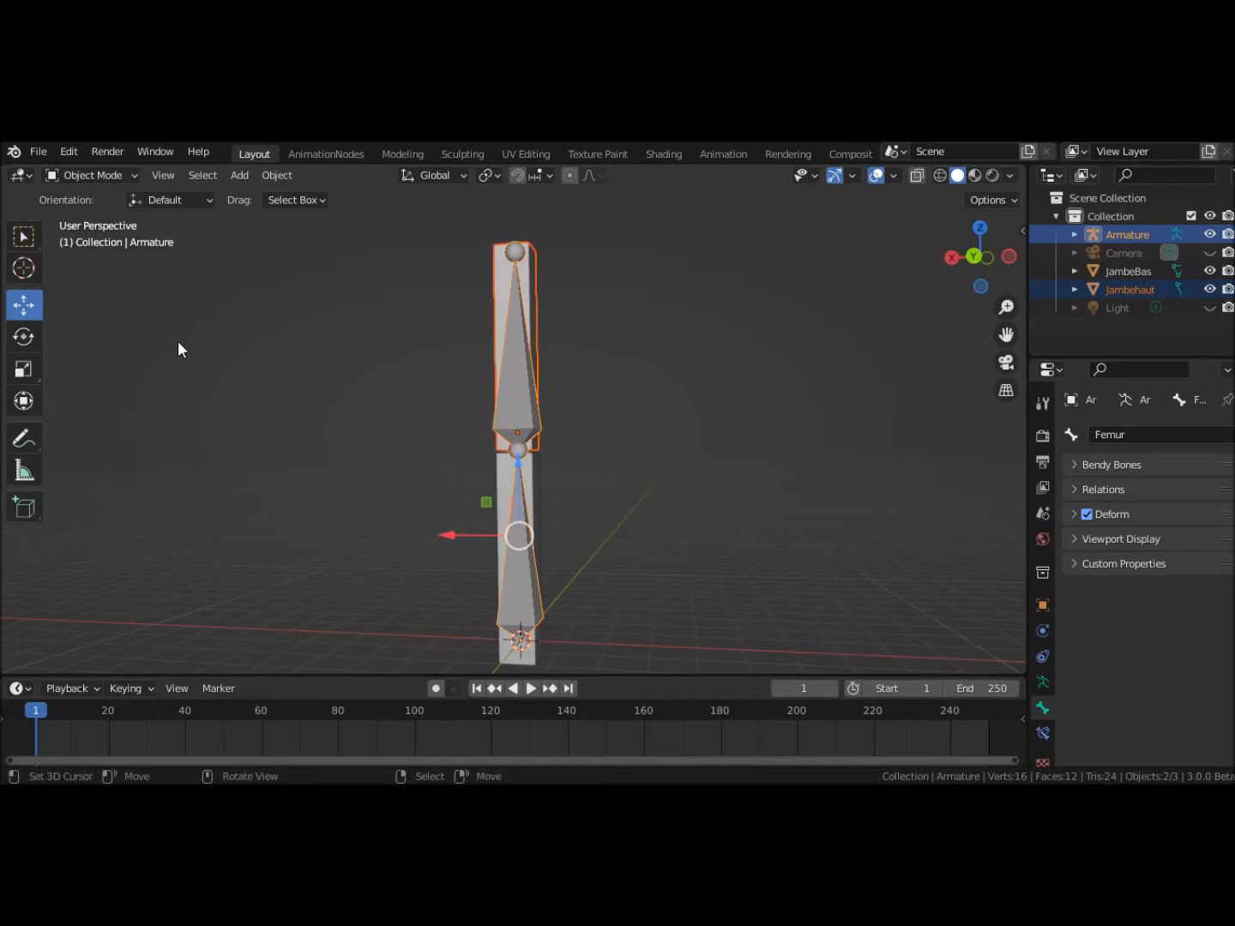
pyautogui.click(271, 180)
pyautogui.click(272, 179)
pyautogui.hotkey('ctrl', 'p')
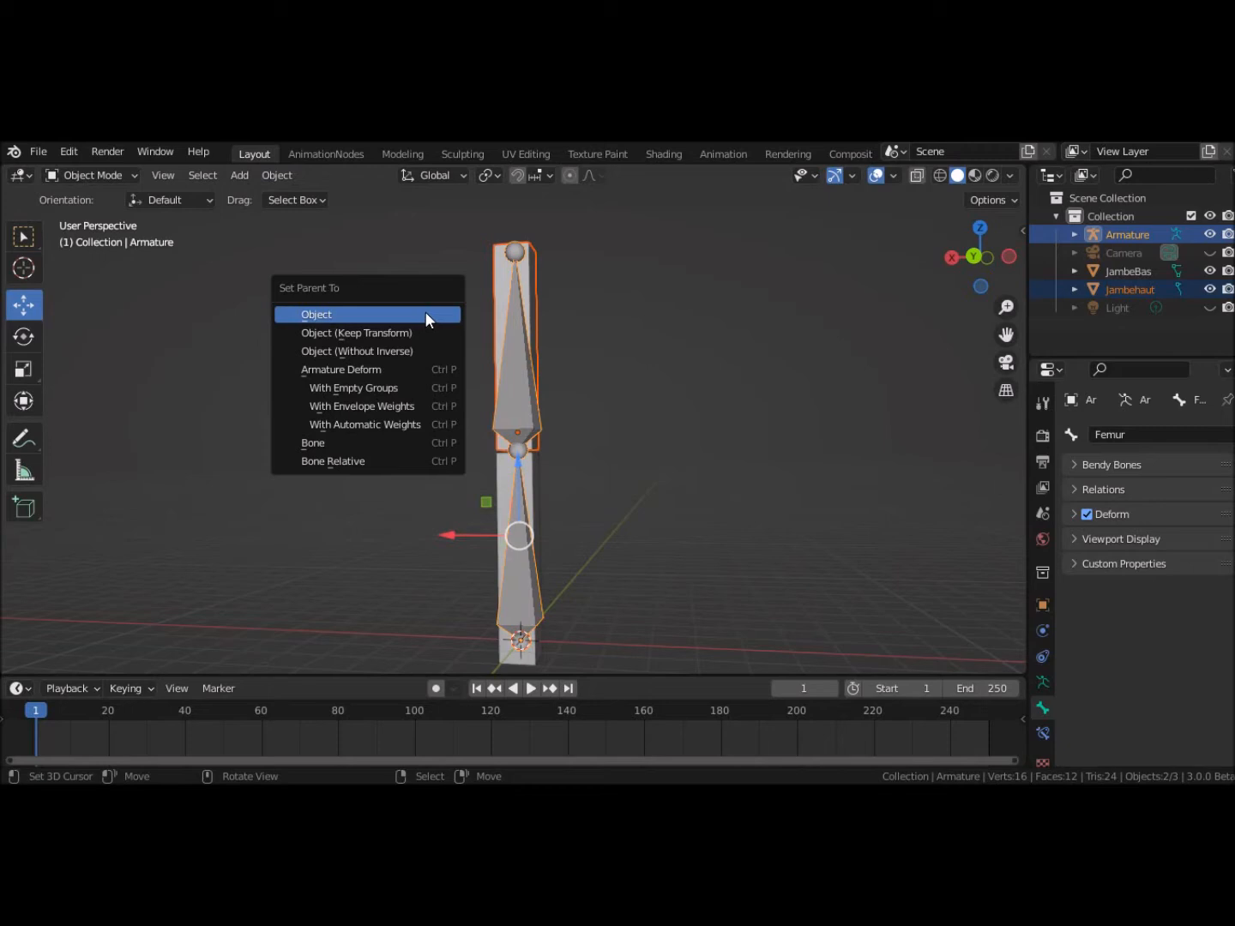
pyautogui.click(413, 430)
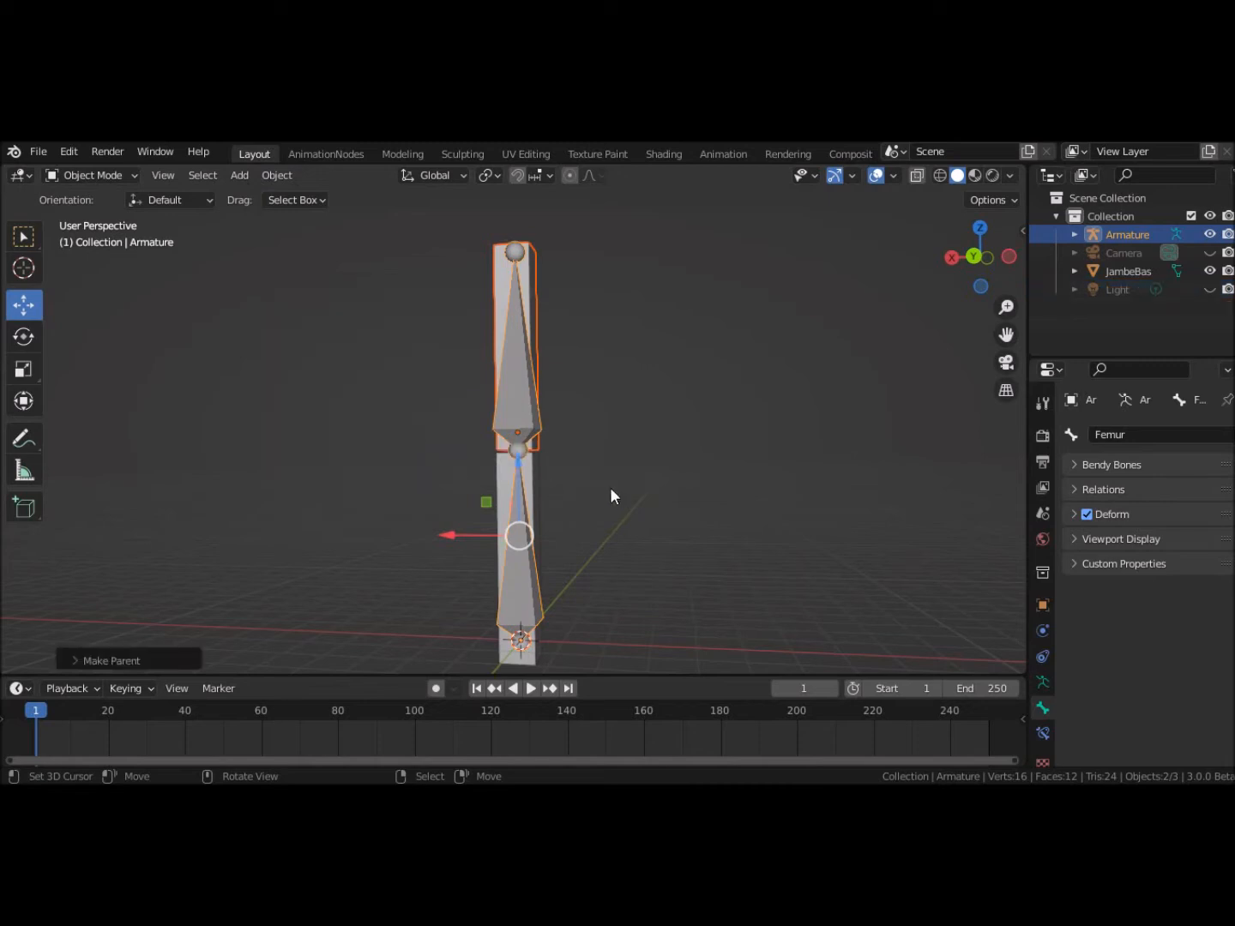
# Step: Parent JambeBas to the armature with automatic weights, keeping the armature as the active object
pyautogui.click(531, 474)
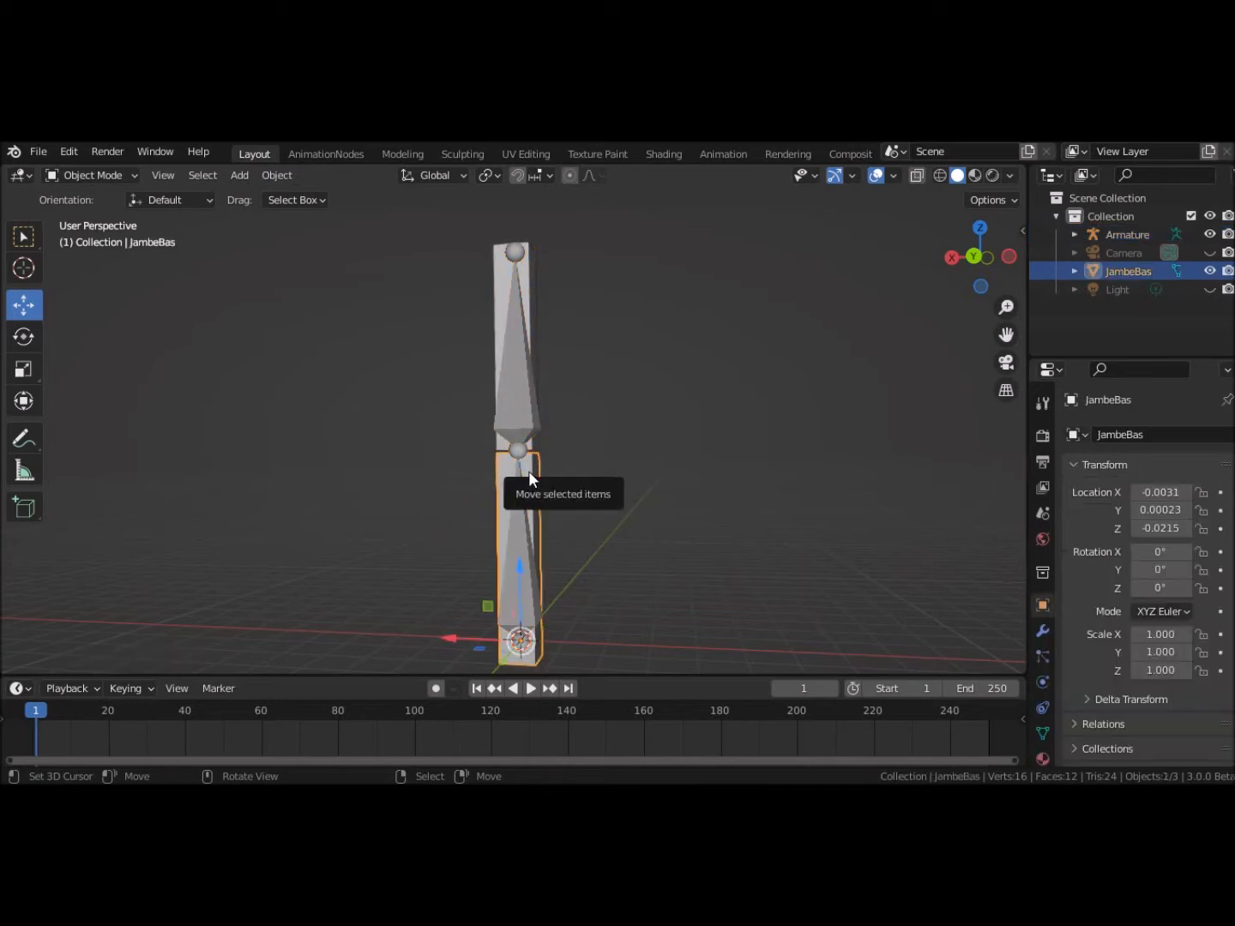
pyautogui.keyDown('shift'); pyautogui.click(525, 550); pyautogui.keyUp('shift')
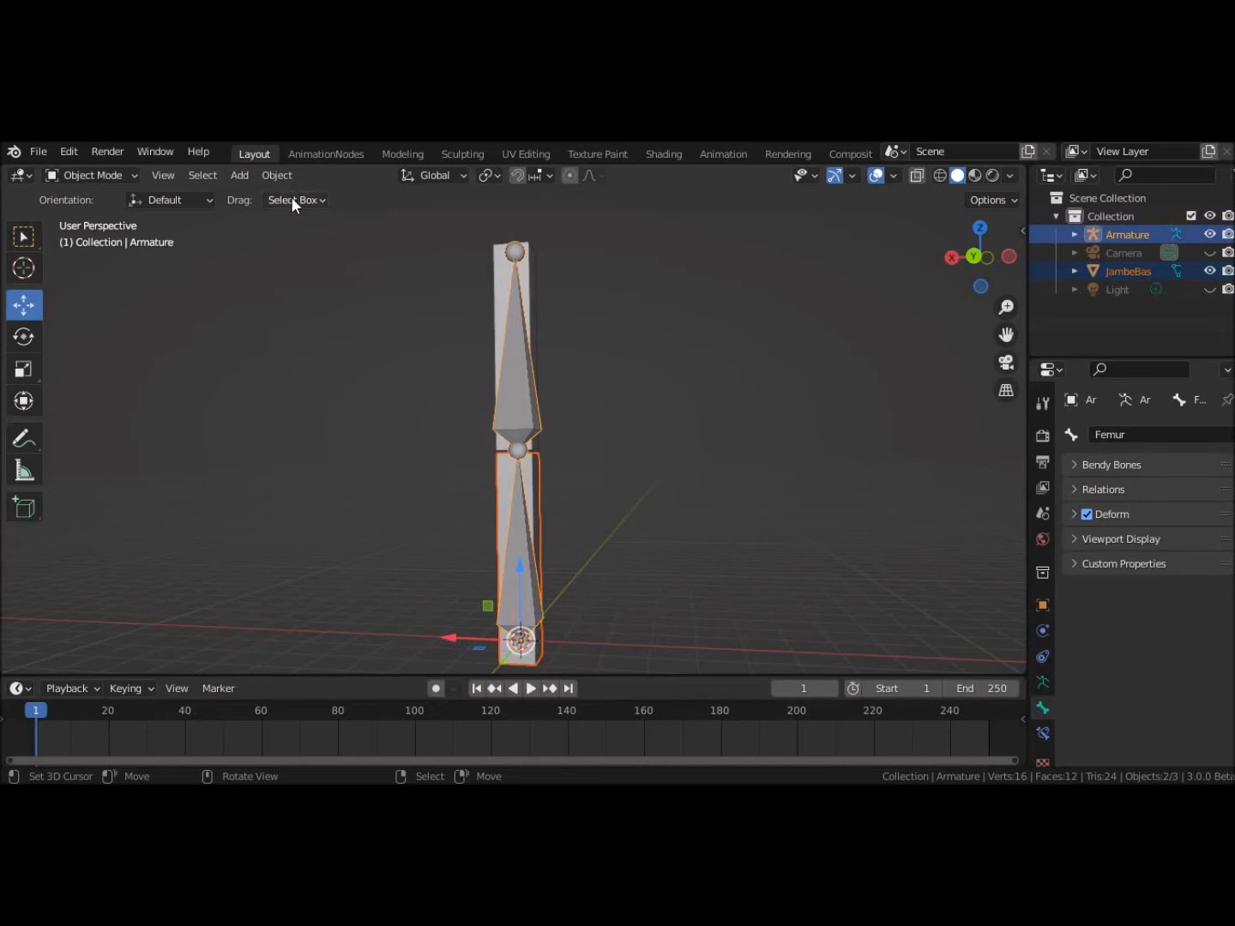
pyautogui.hotkey('ctrl', 'p')
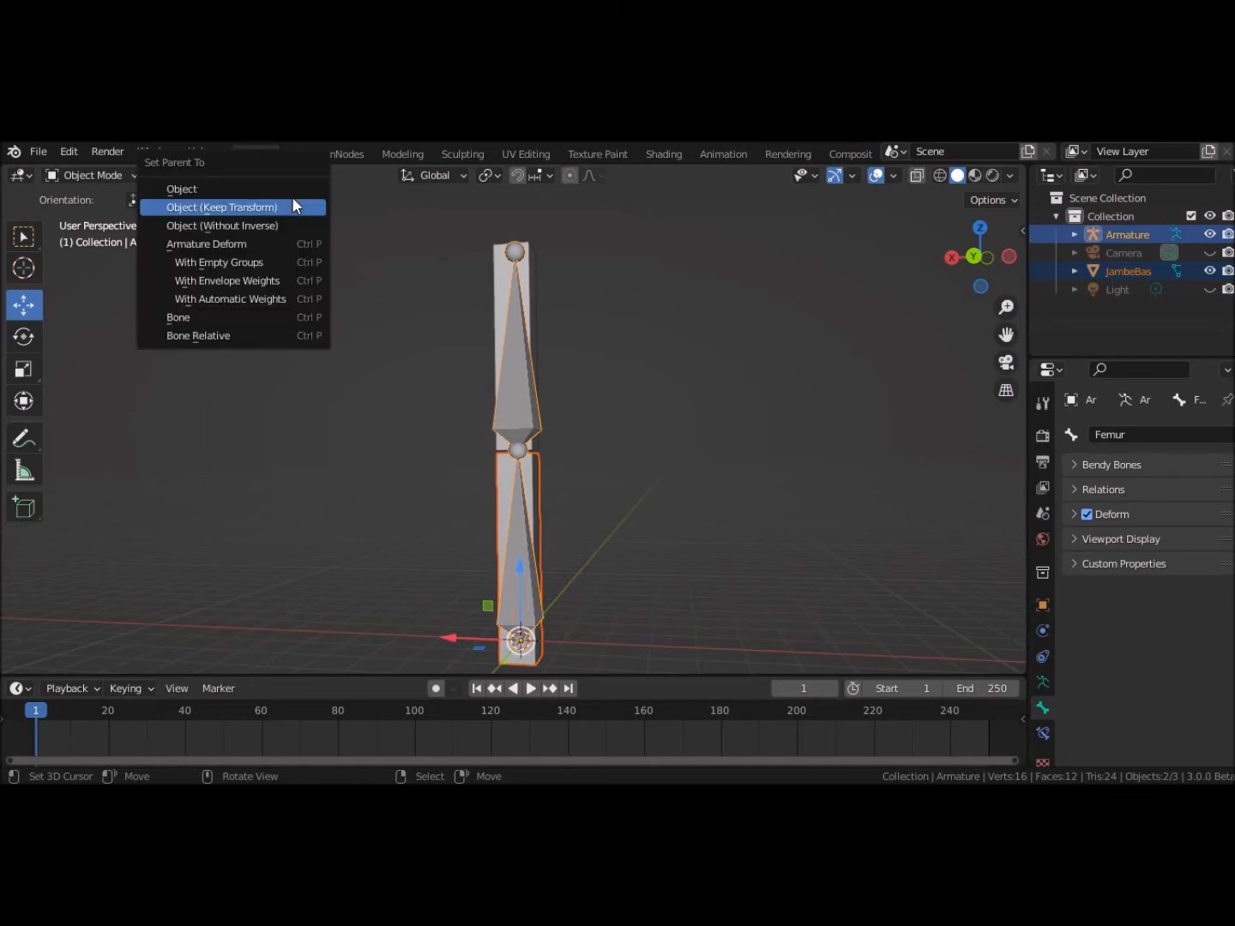
pyautogui.click(253, 299)
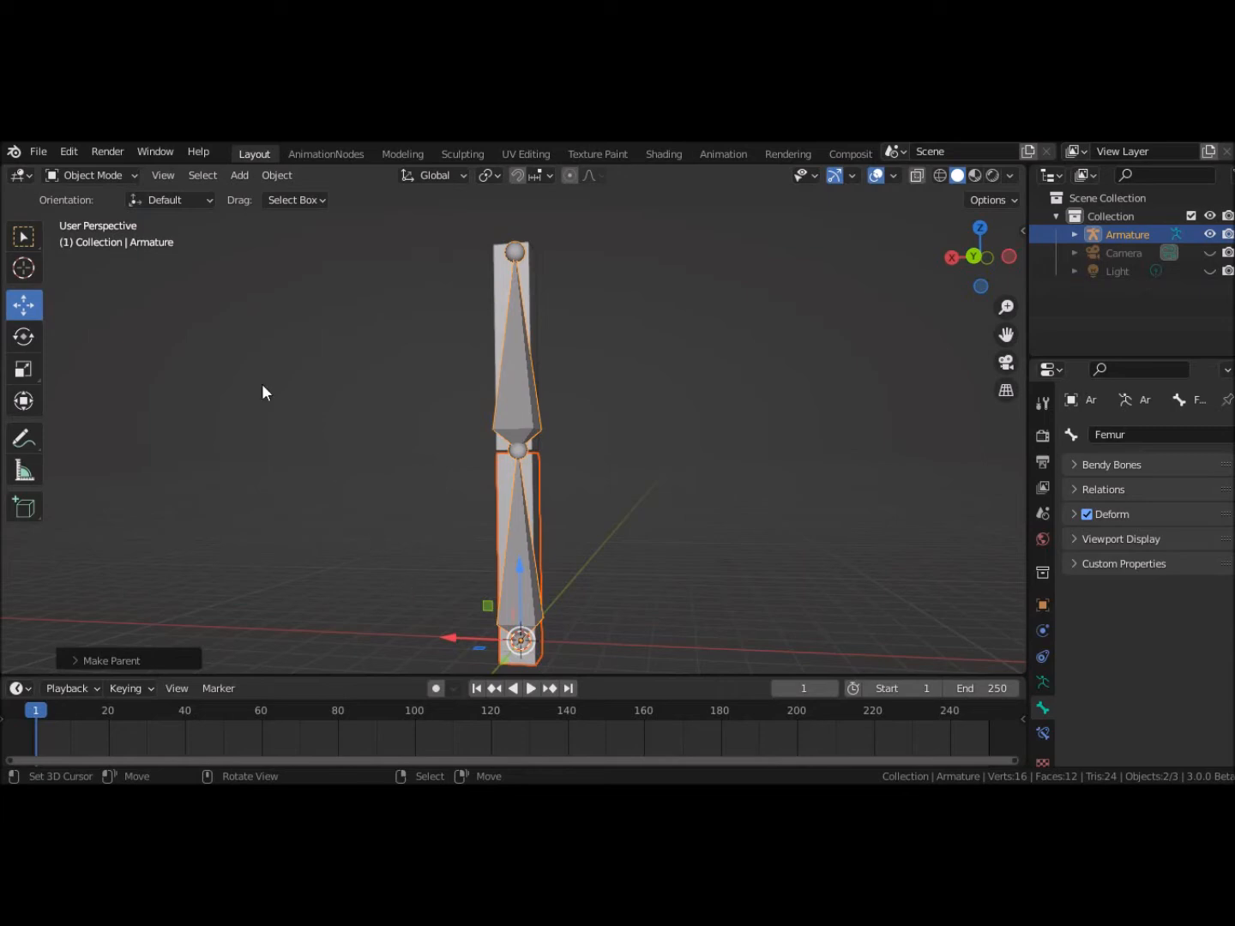
# Step: Switch the armature to Pose Mode and rotate the Femur bone slightly to test the upper leg
pyautogui.click(104, 174)
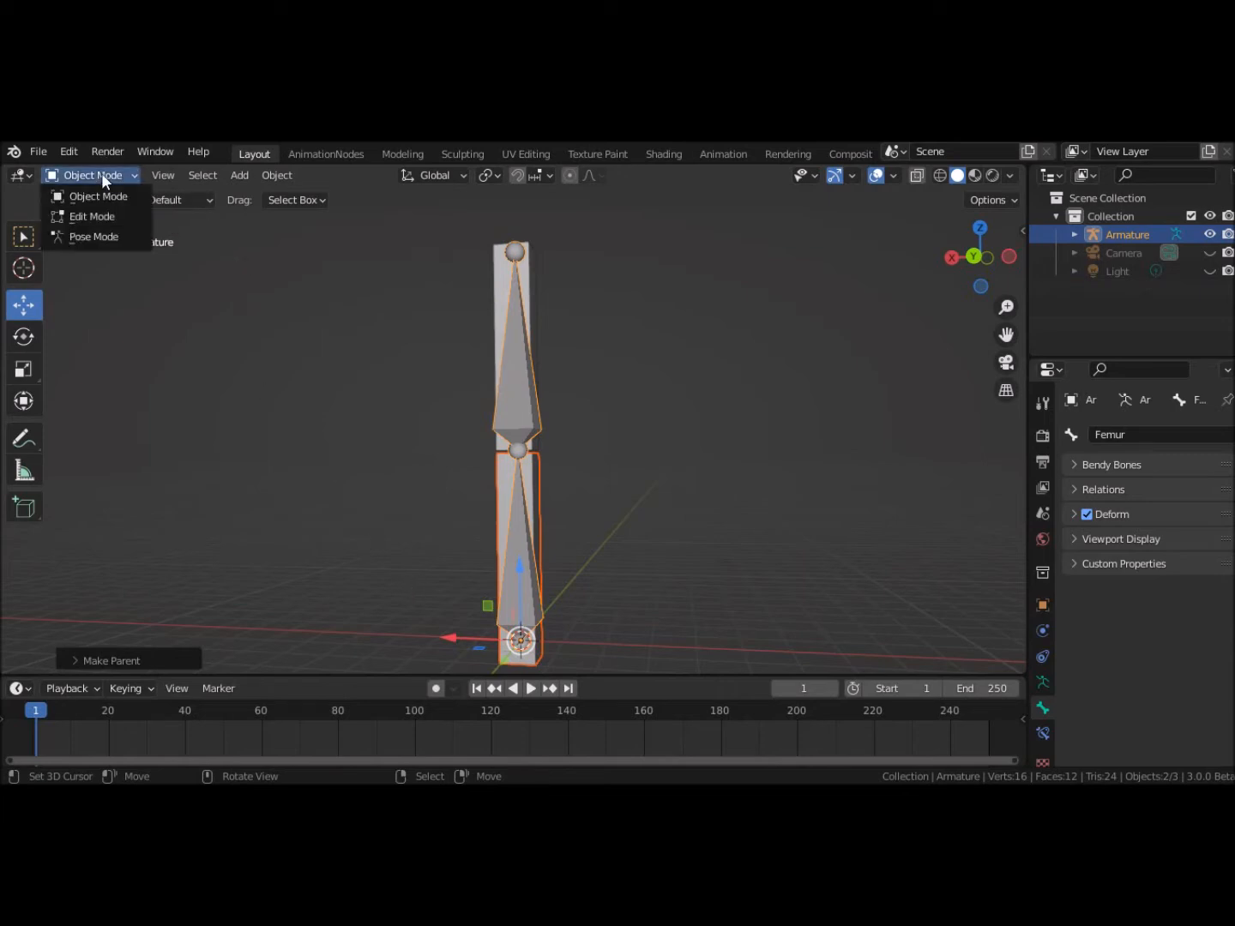
pyautogui.click(97, 236)
pyautogui.click(521, 418)
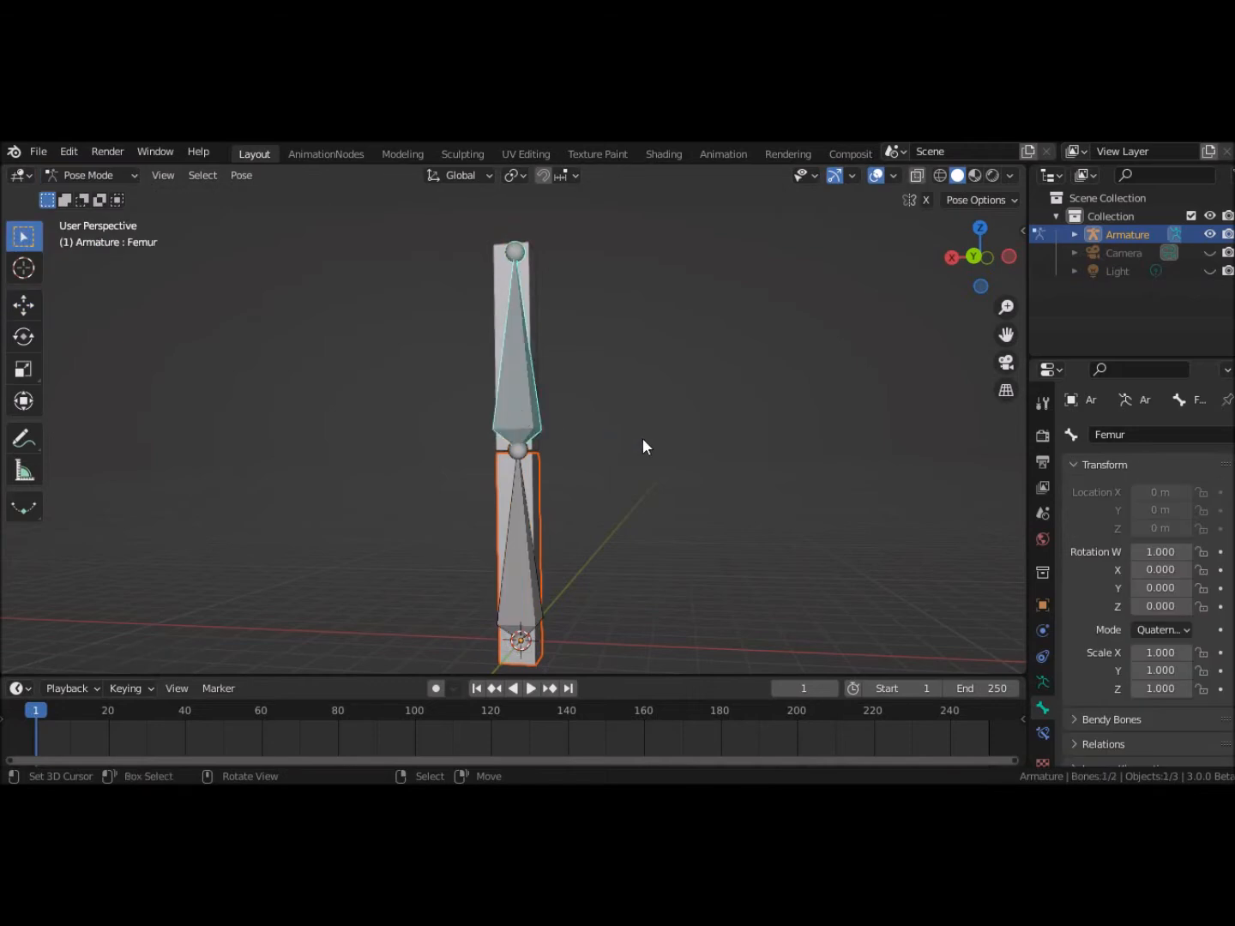
pyautogui.press('r')
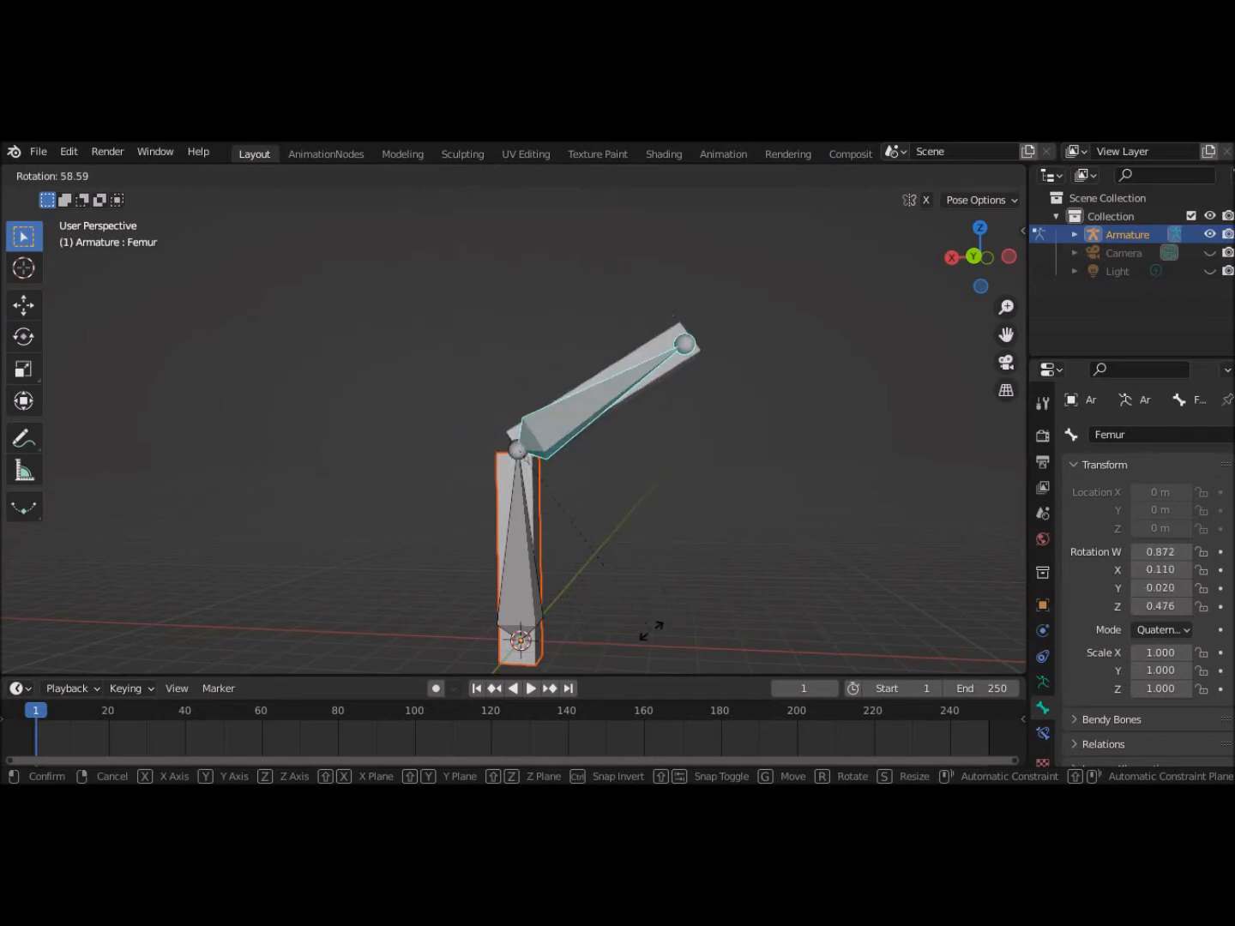
pyautogui.click(690, 474)
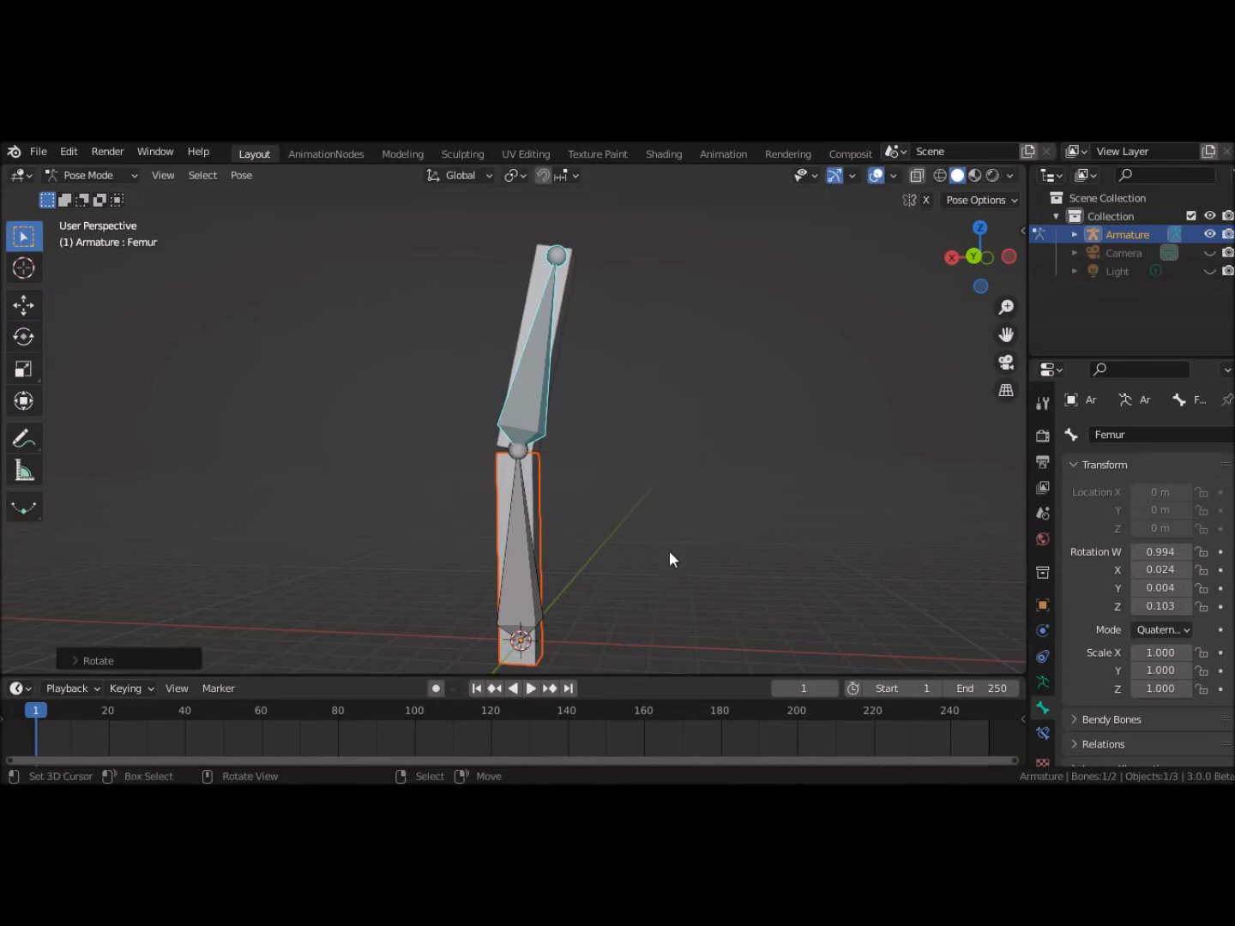
# Step: Rotate the Tibia bone to tilt the whole leg, and rotate the Femur bone the opposite way to bend the knee
pyautogui.click(536, 576)
pyautogui.press('r')
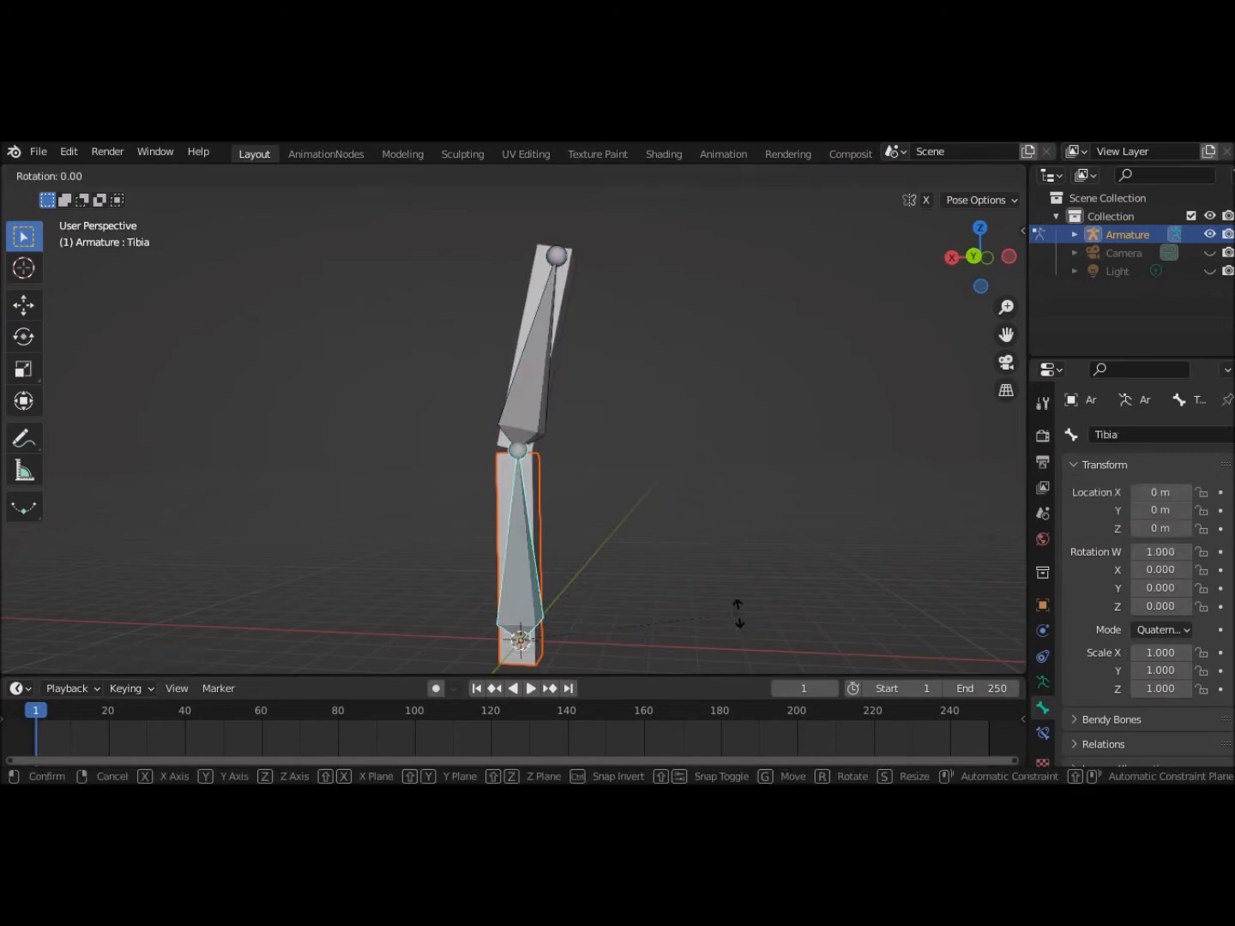
pyautogui.click(692, 233)
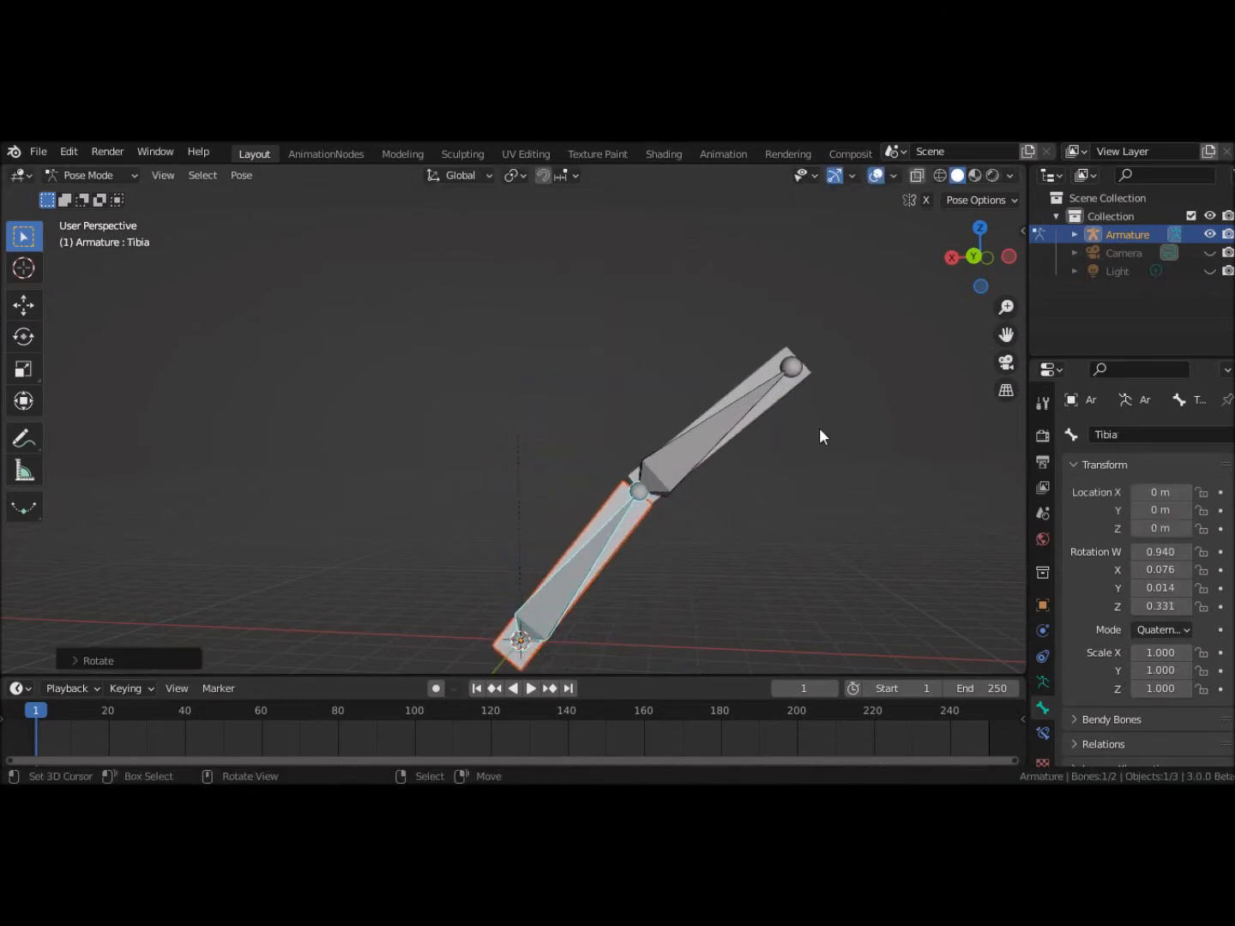
pyautogui.click(696, 449)
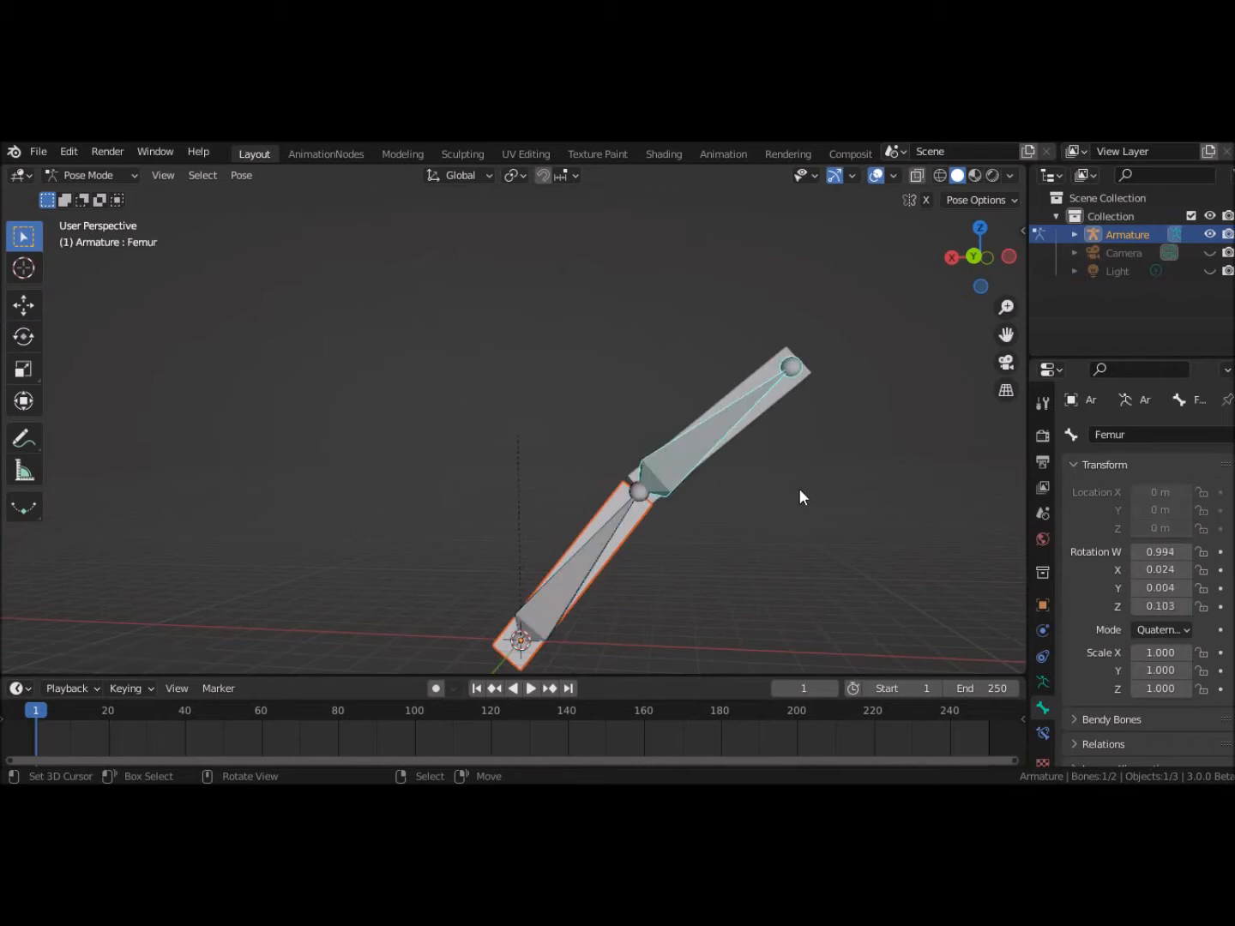
pyautogui.press('r')
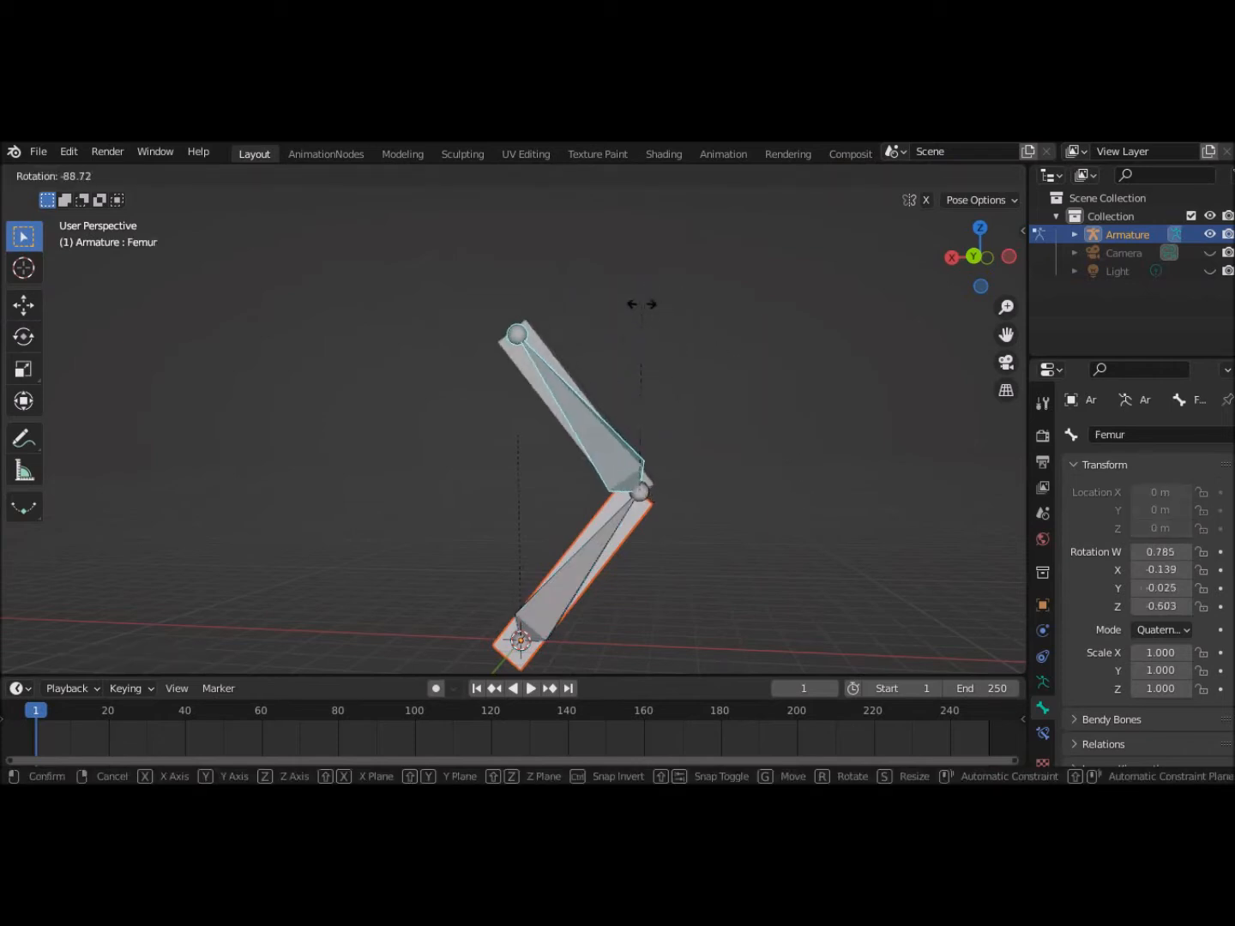
pyautogui.click(618, 295)
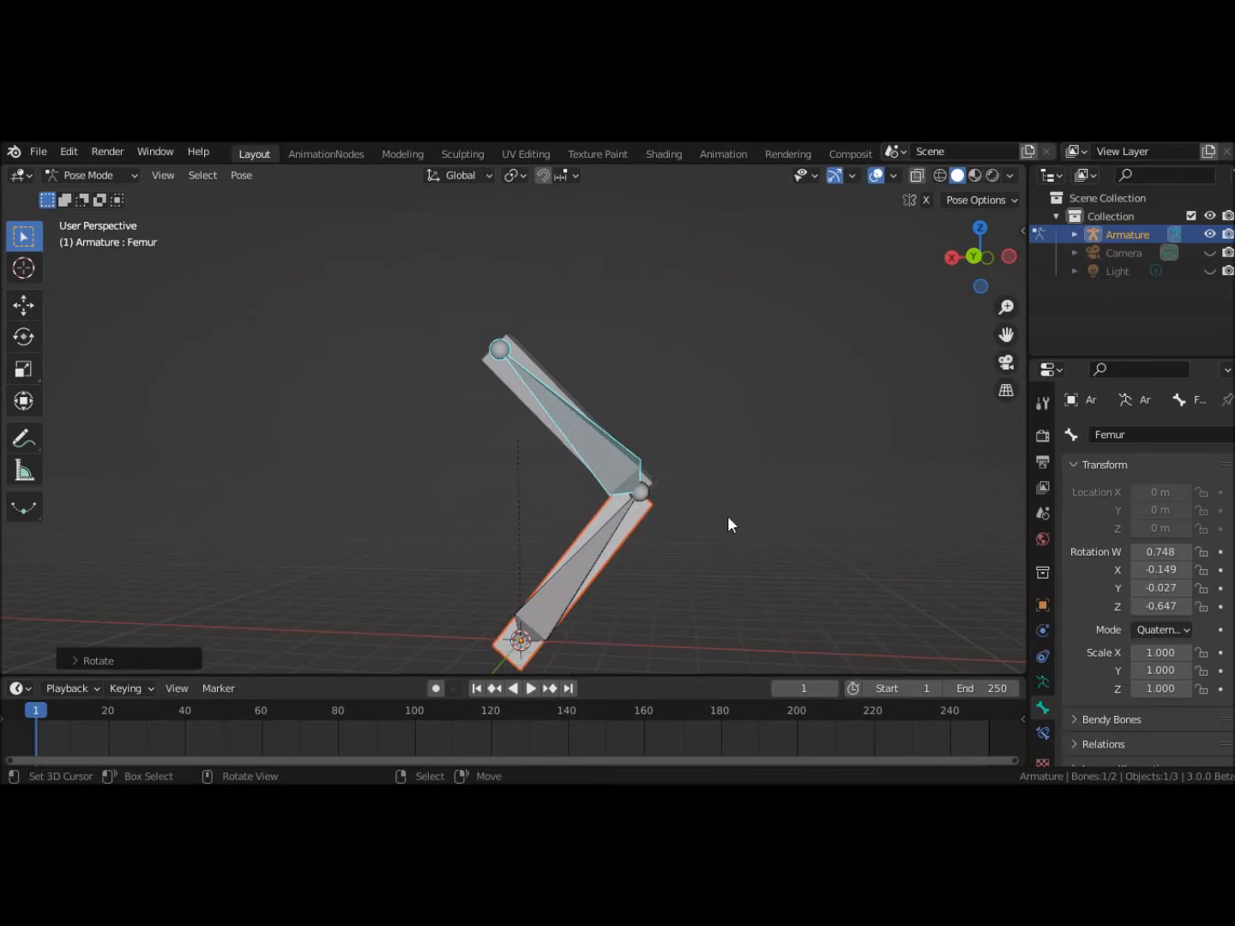
# Step: Clear the pose rotation of the Femur bone and of the Tibia bone to straighten the leg
pyautogui.press('alt')
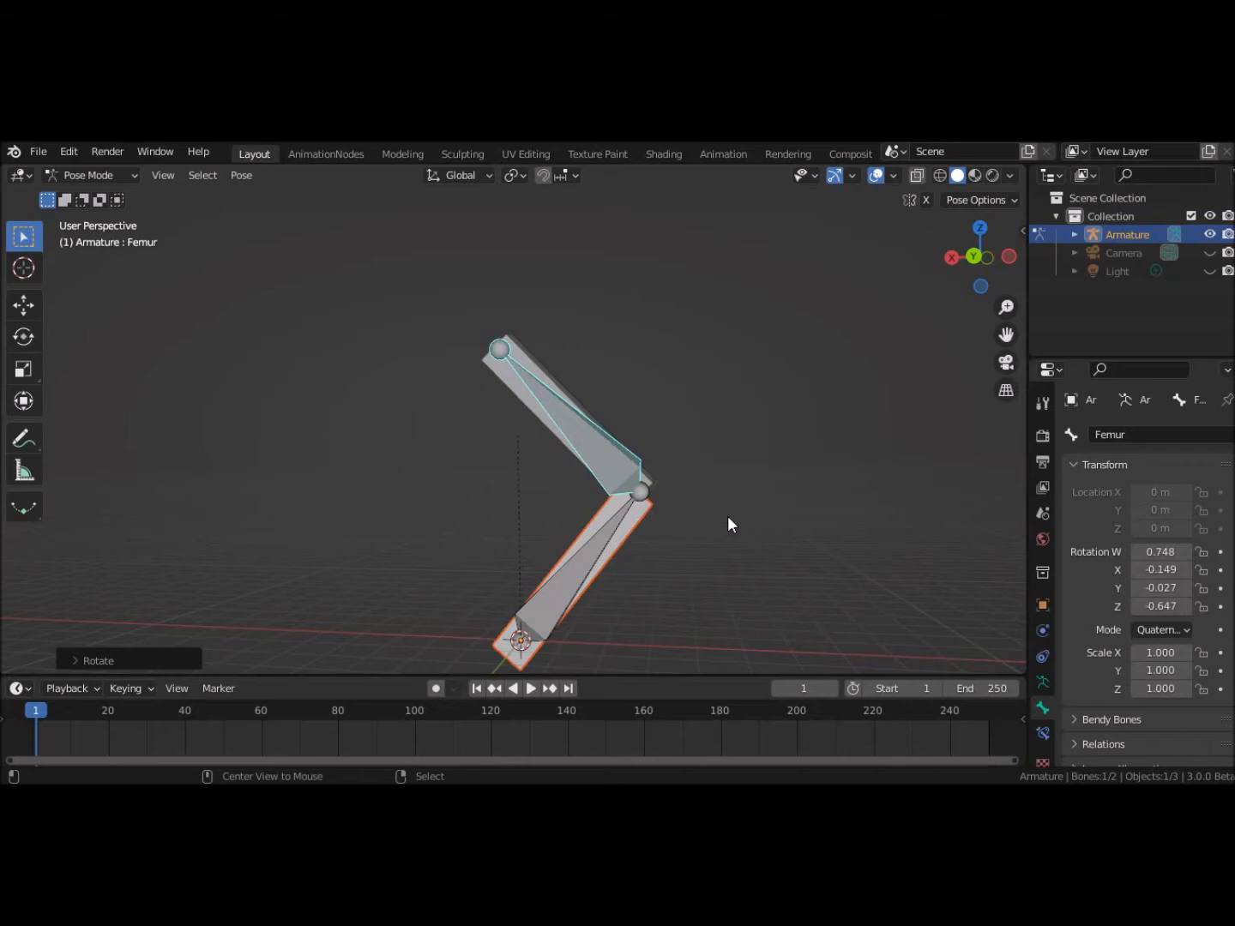
pyautogui.hotkey('alt', 'r')
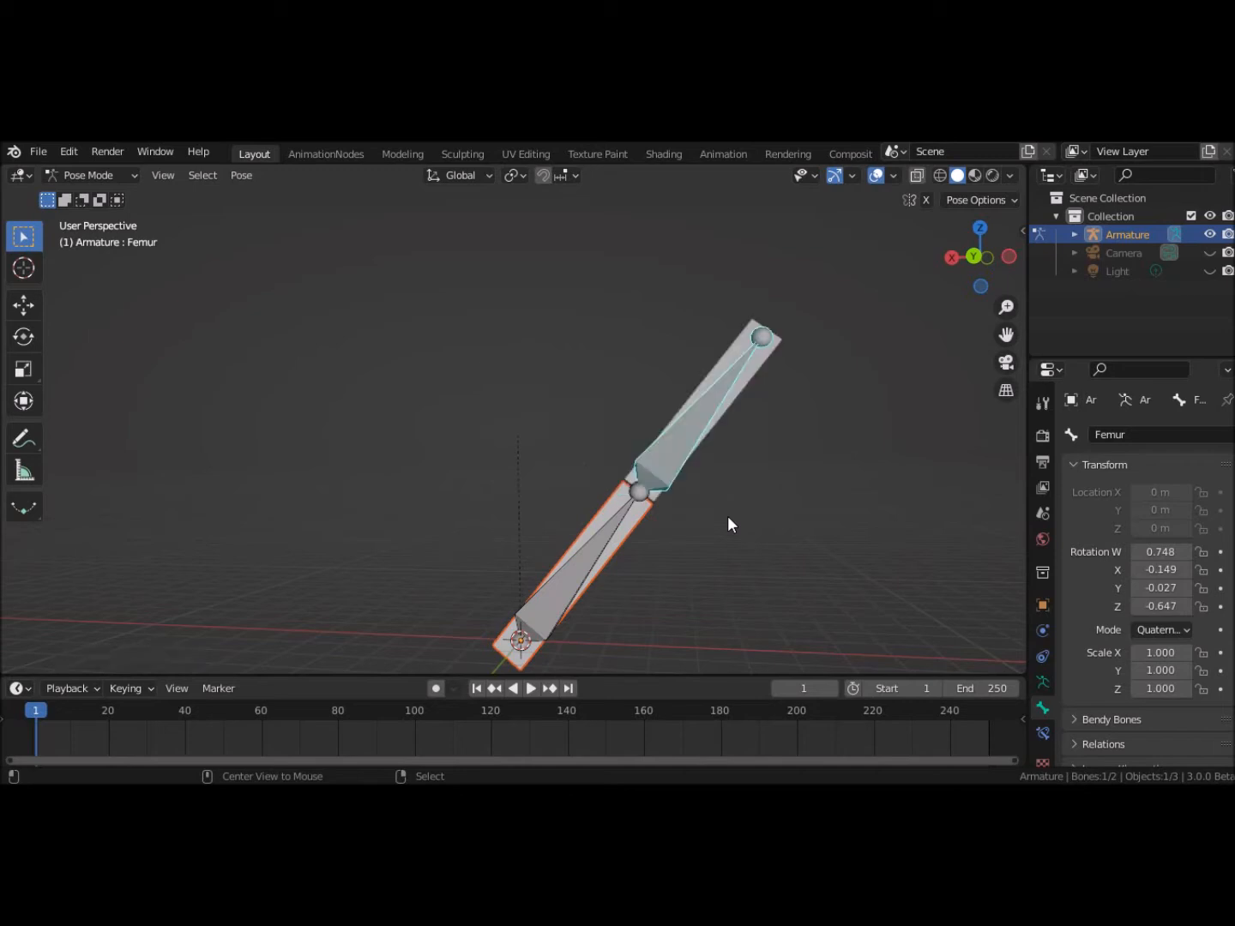
pyautogui.click(580, 560)
pyautogui.hotkey('alt', 'r')
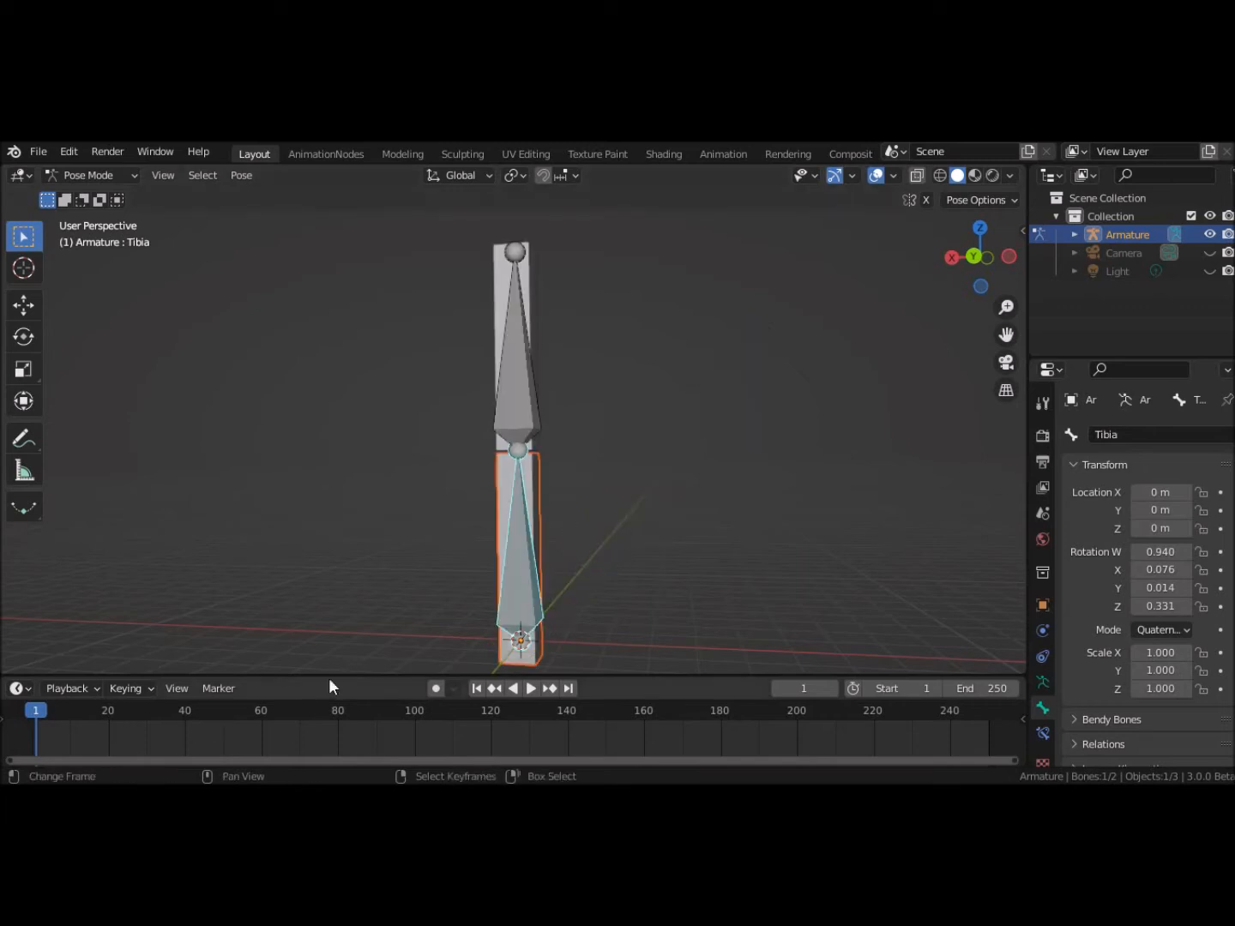
# Step: Leave Pose Mode for Object Mode, deselect everything, and select only the armature
pyautogui.keyDown('shift'); pyautogui.click(513, 400); pyautogui.keyUp('shift')
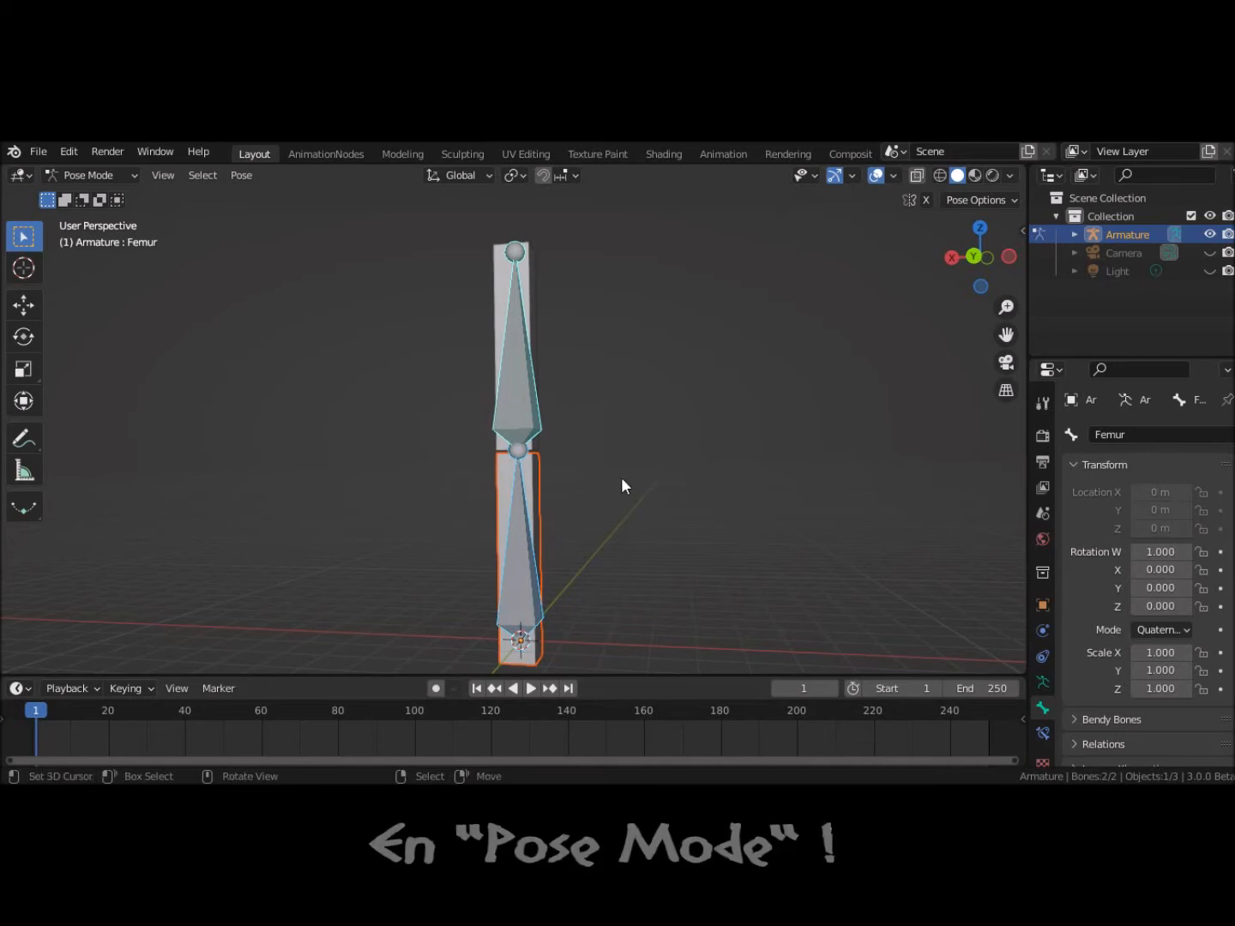
pyautogui.click(524, 399)
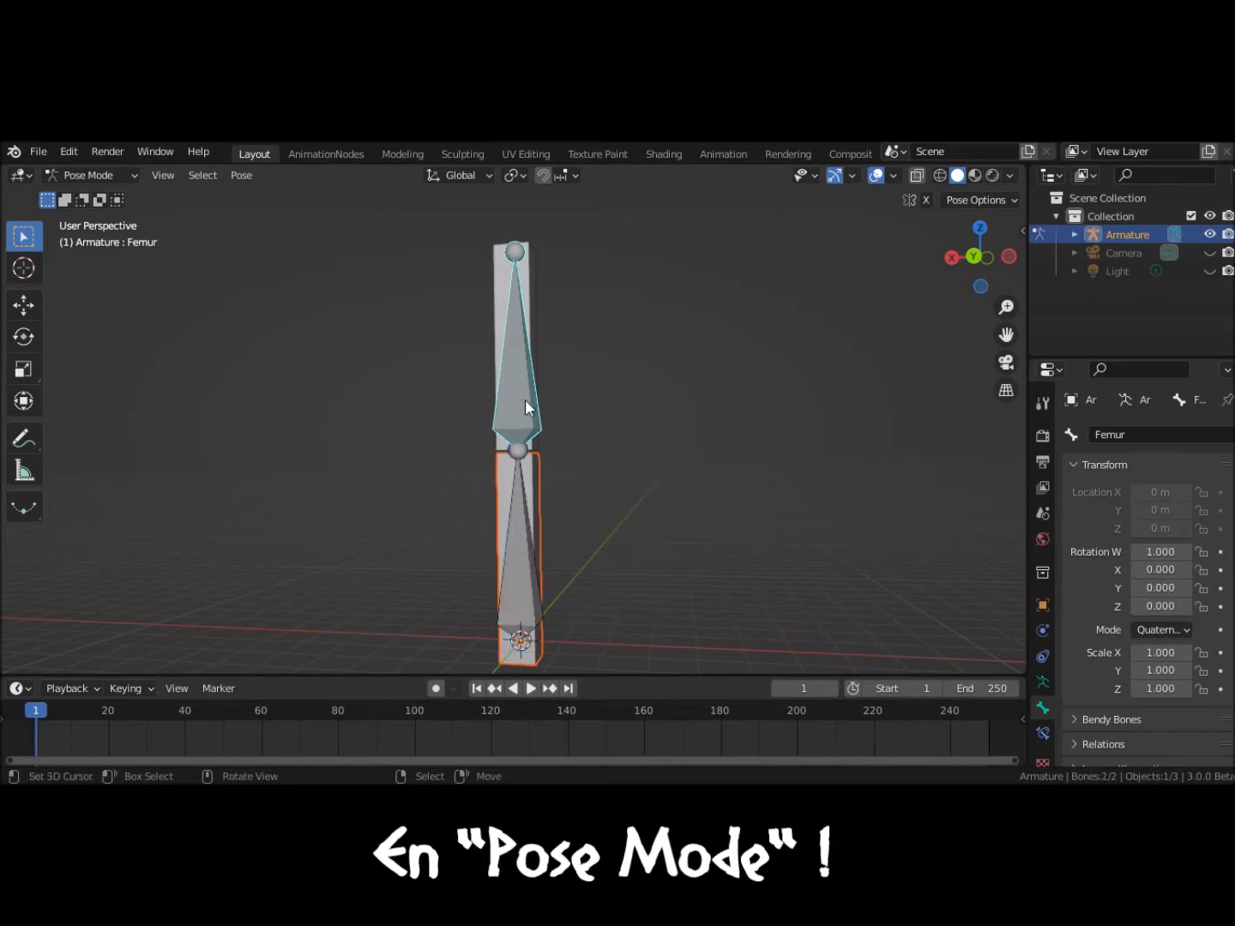
pyautogui.click(100, 178)
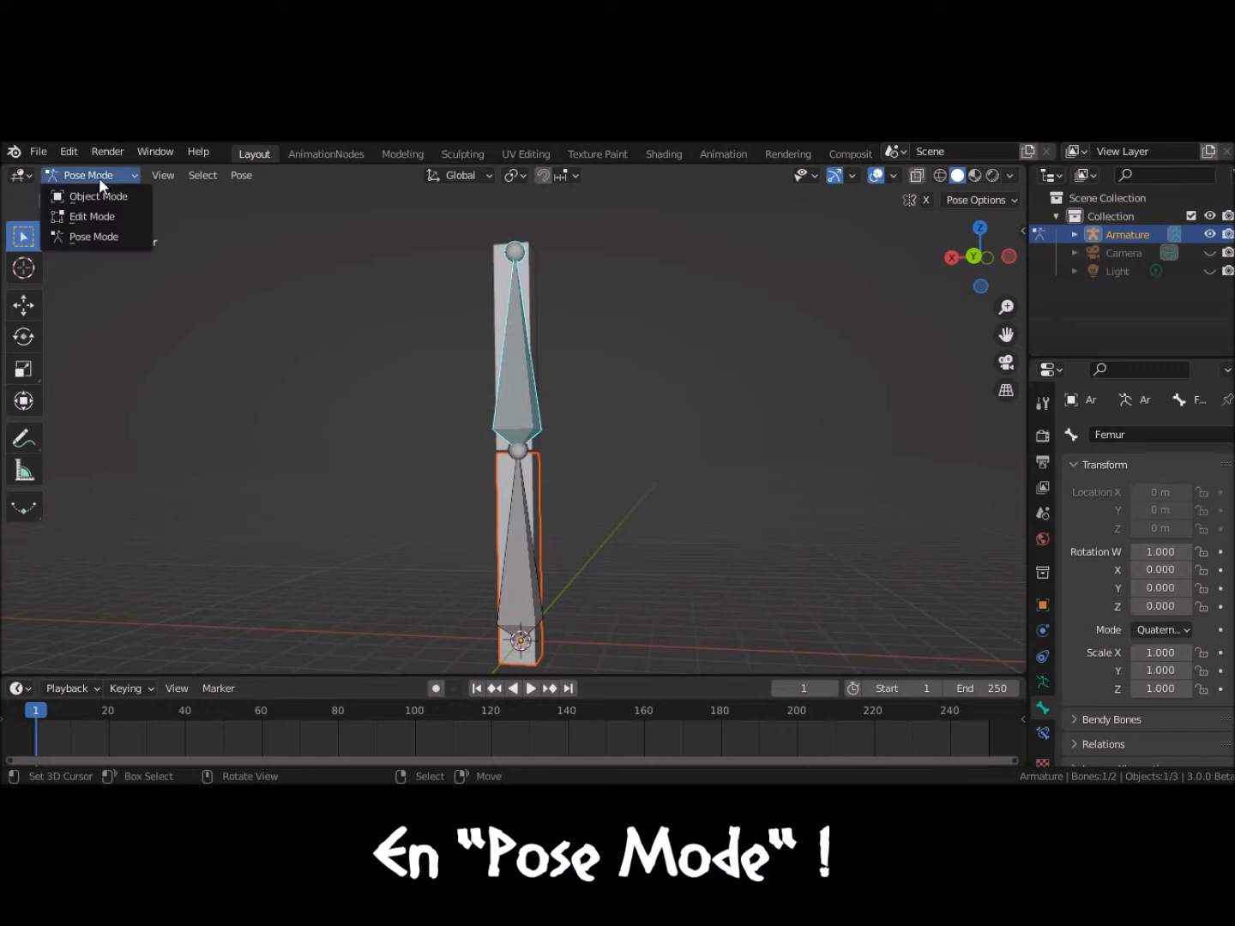
pyautogui.click(98, 196)
pyautogui.click(660, 421)
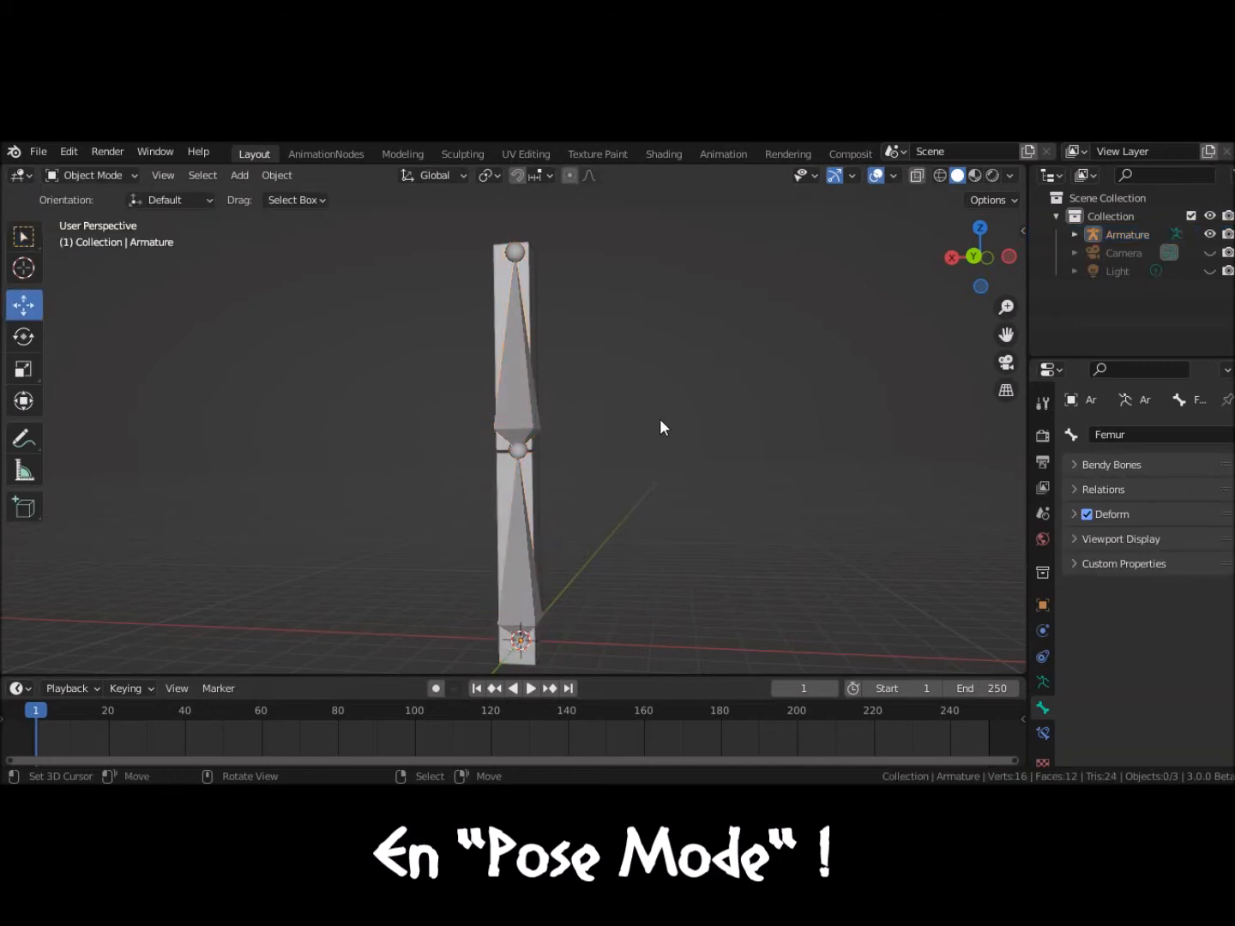
pyautogui.click(504, 407)
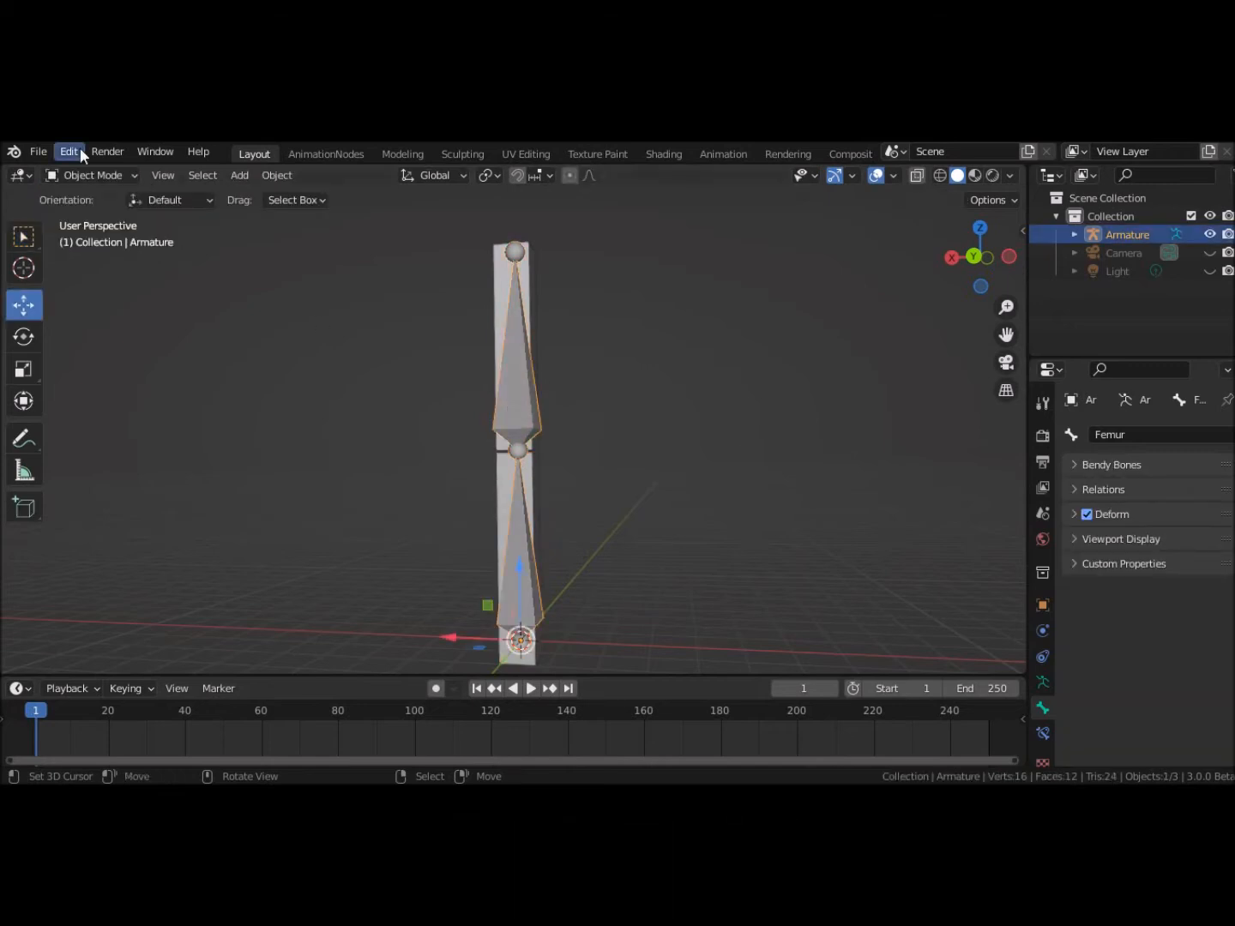
# Step: Switch the armature to Pose Mode and insert a Location & Rotation keyframe for the Tibia and Femur bones at frame 1
pyautogui.click(102, 172)
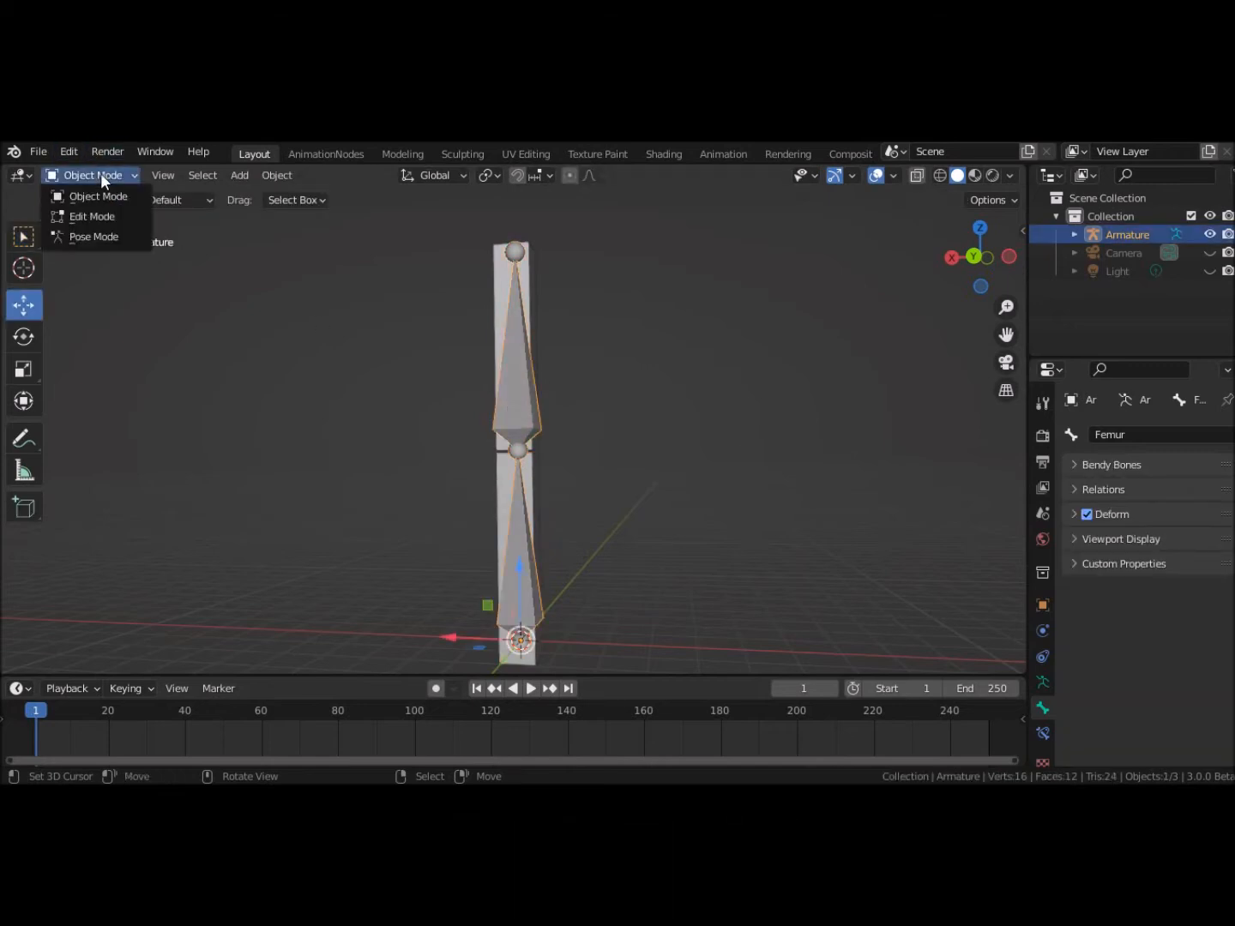
pyautogui.click(94, 237)
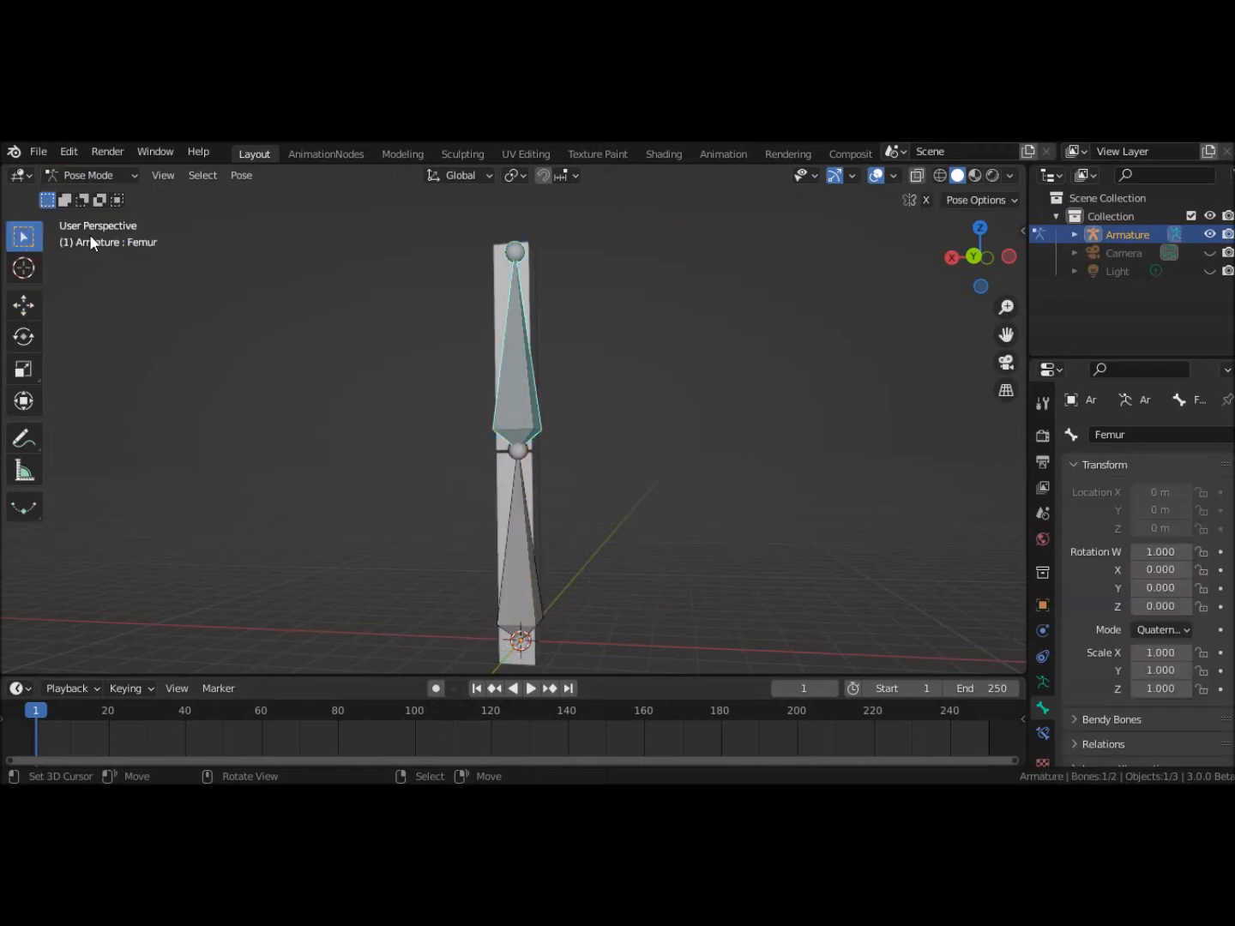
pyautogui.click(537, 607)
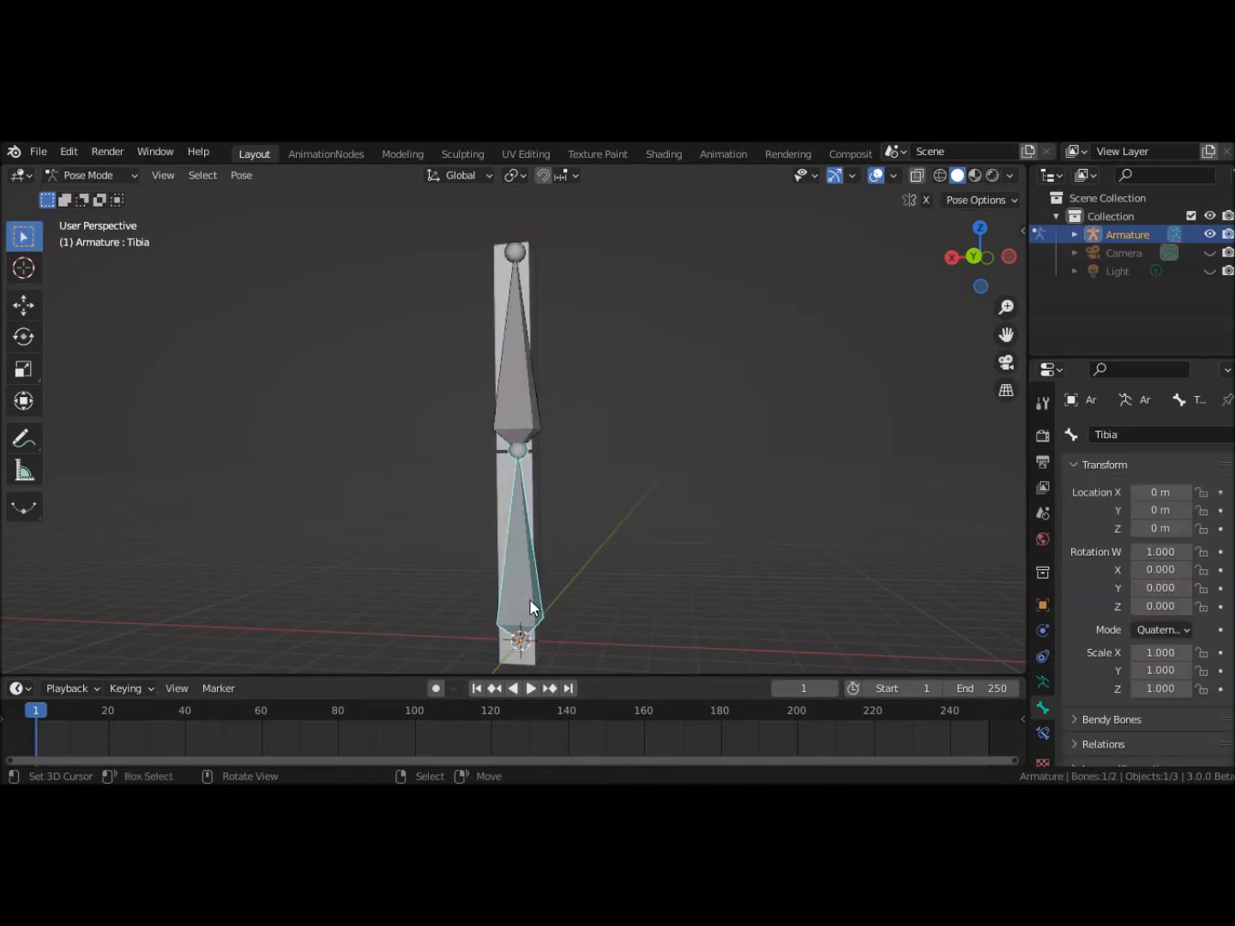
pyautogui.keyDown('shift'); pyautogui.click(524, 372); pyautogui.keyUp('shift')
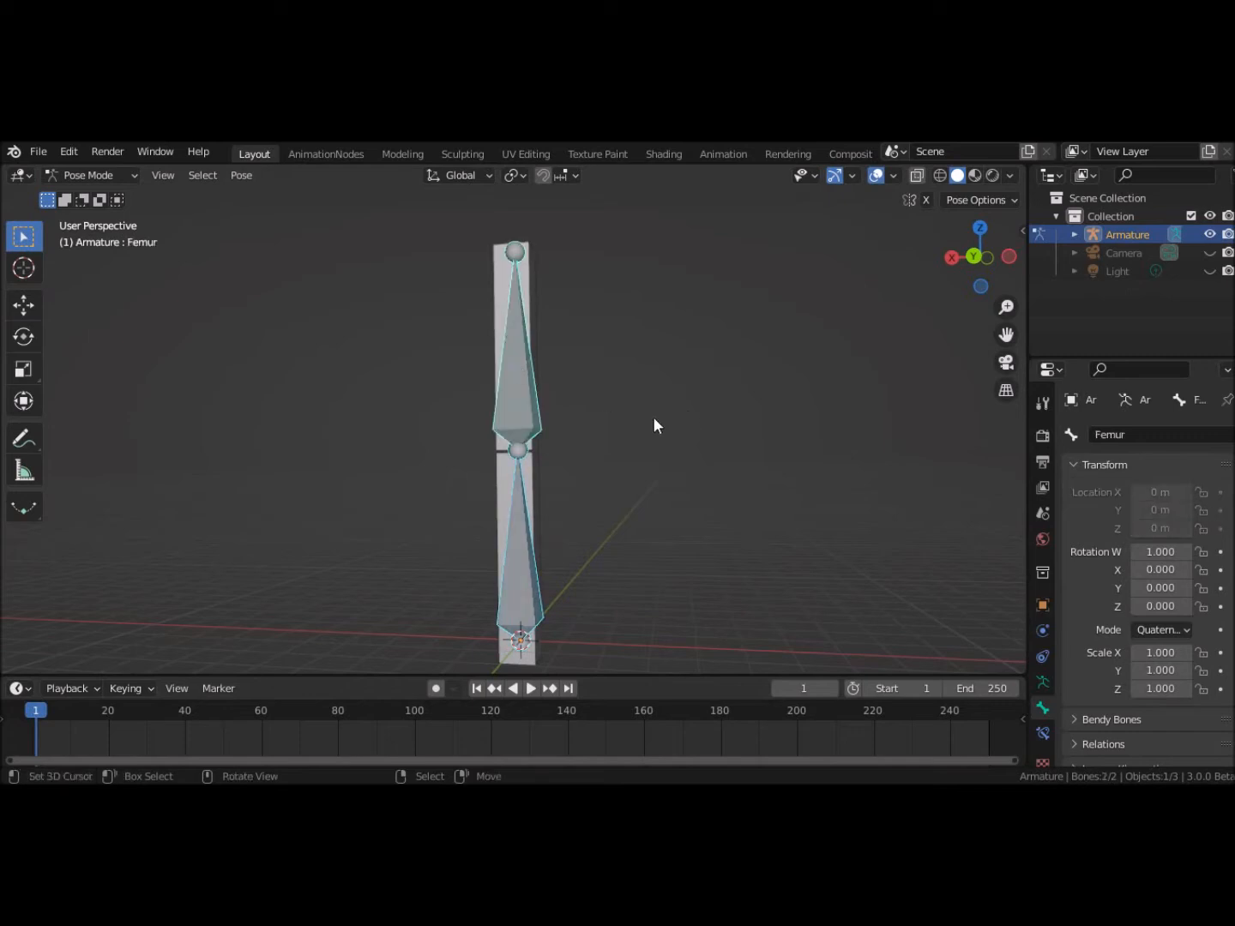
pyautogui.press('i')
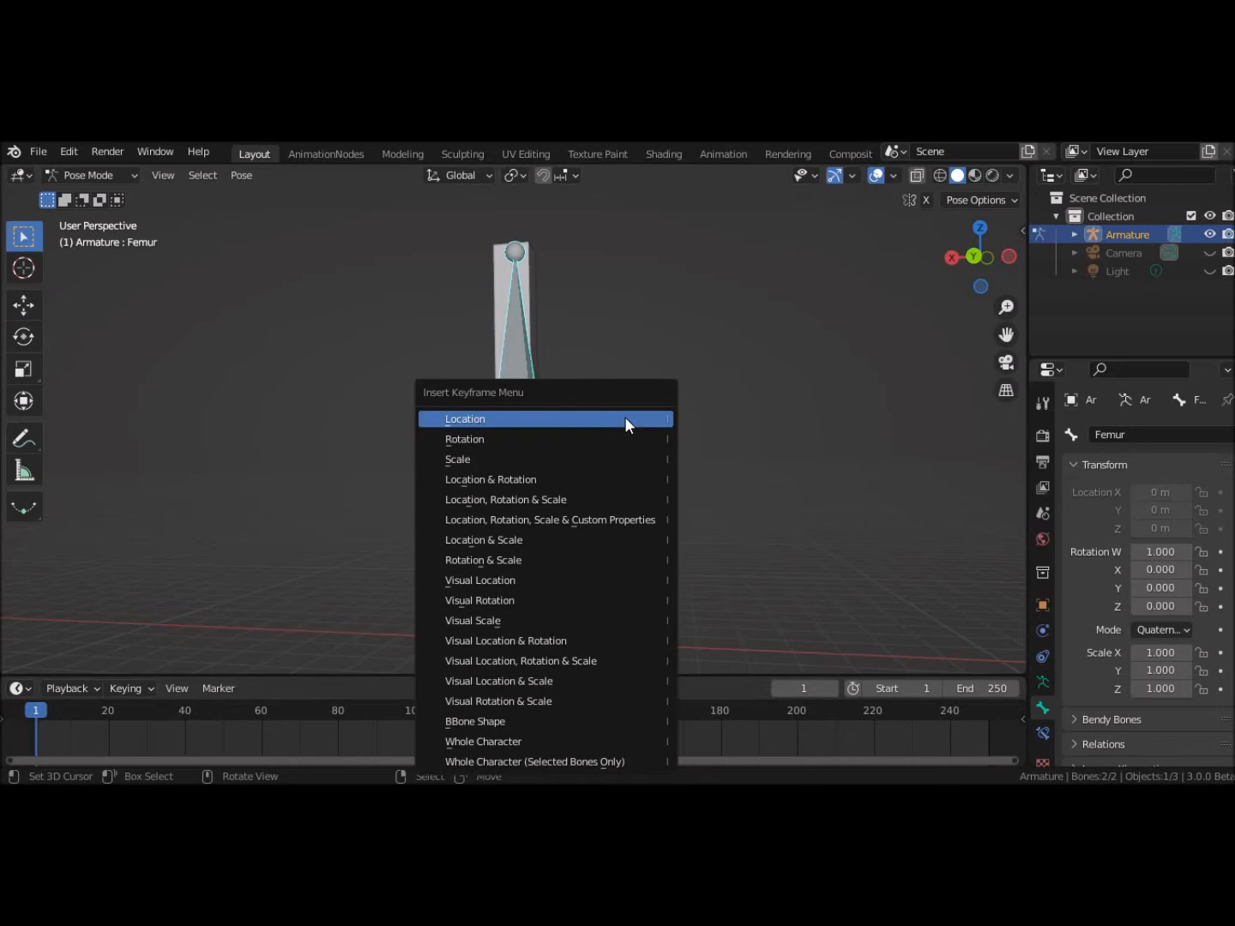
pyautogui.click(567, 483)
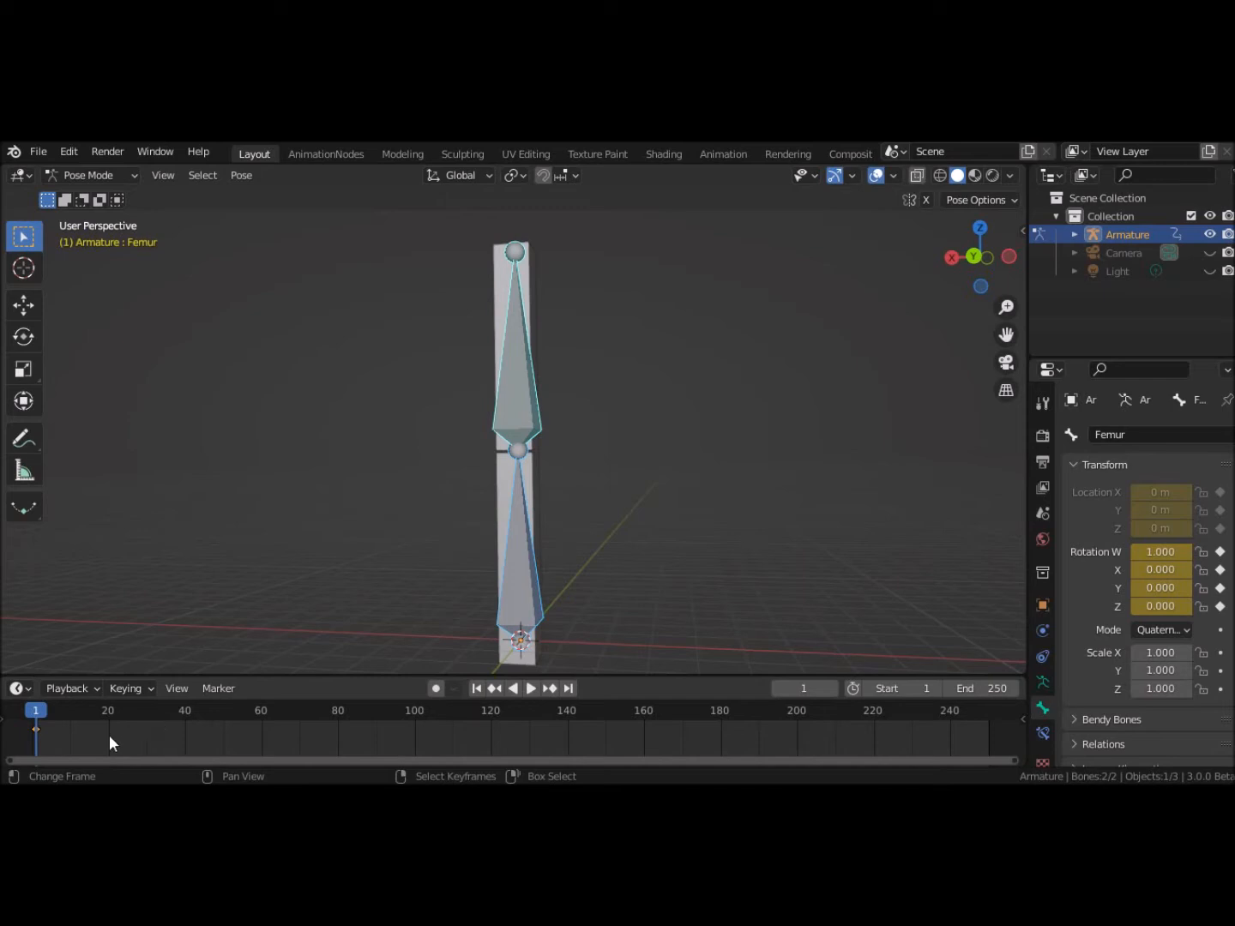
# Step: At frame 40, rotate the Tibia bone to tilt the leg and rotate the Femur bone the opposite way to bend the knee
pyautogui.click(187, 737)
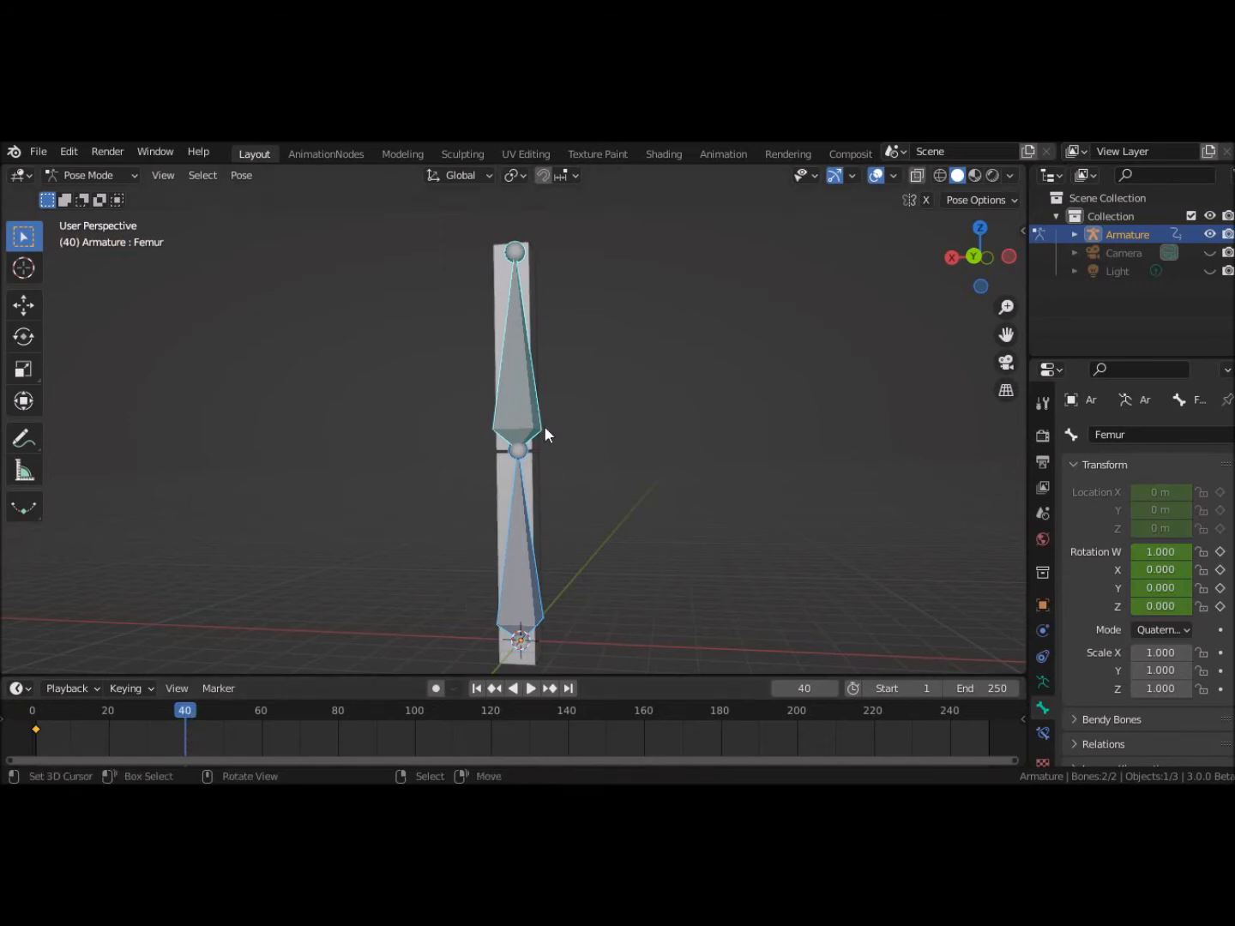
pyautogui.click(521, 598)
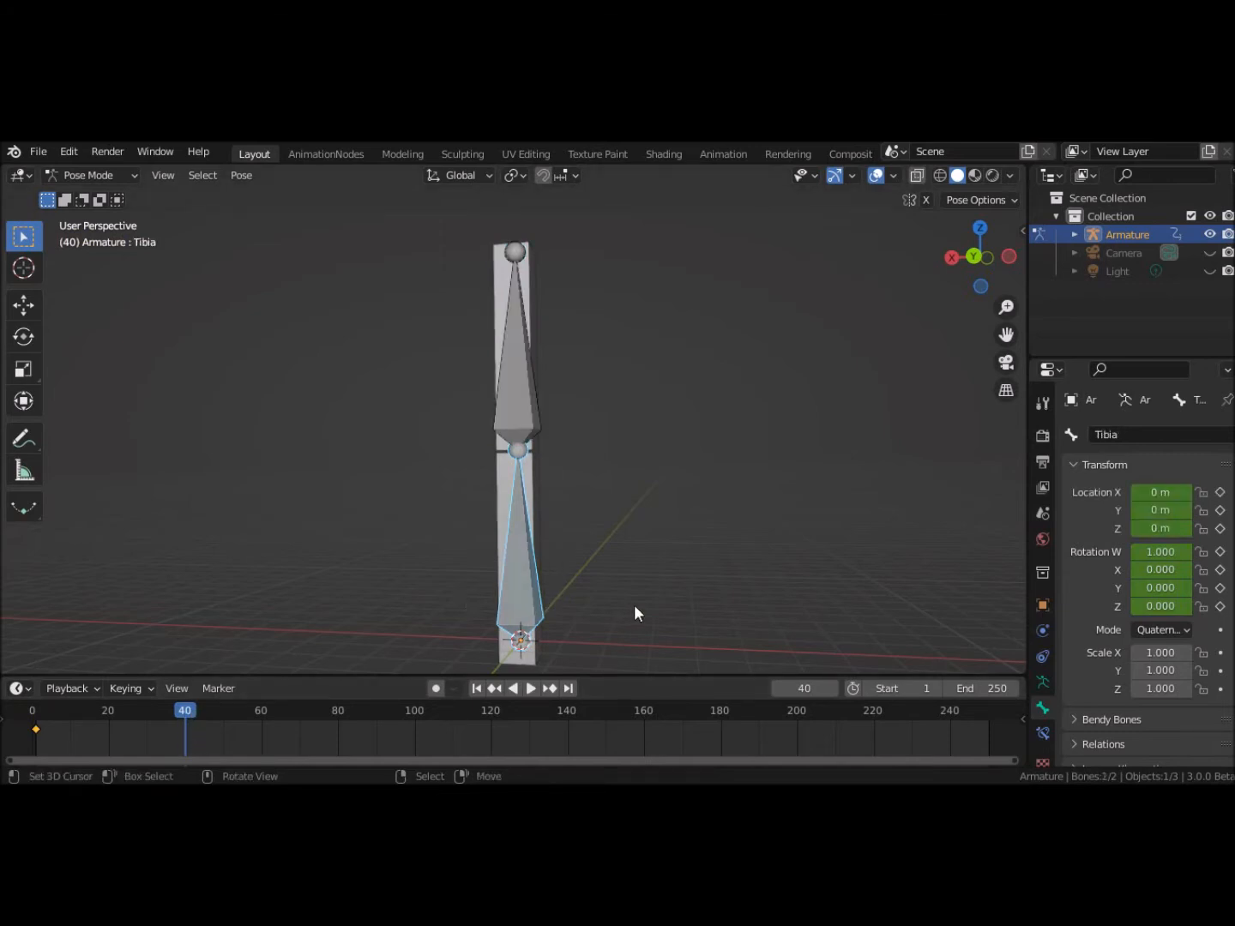
pyautogui.press('r')
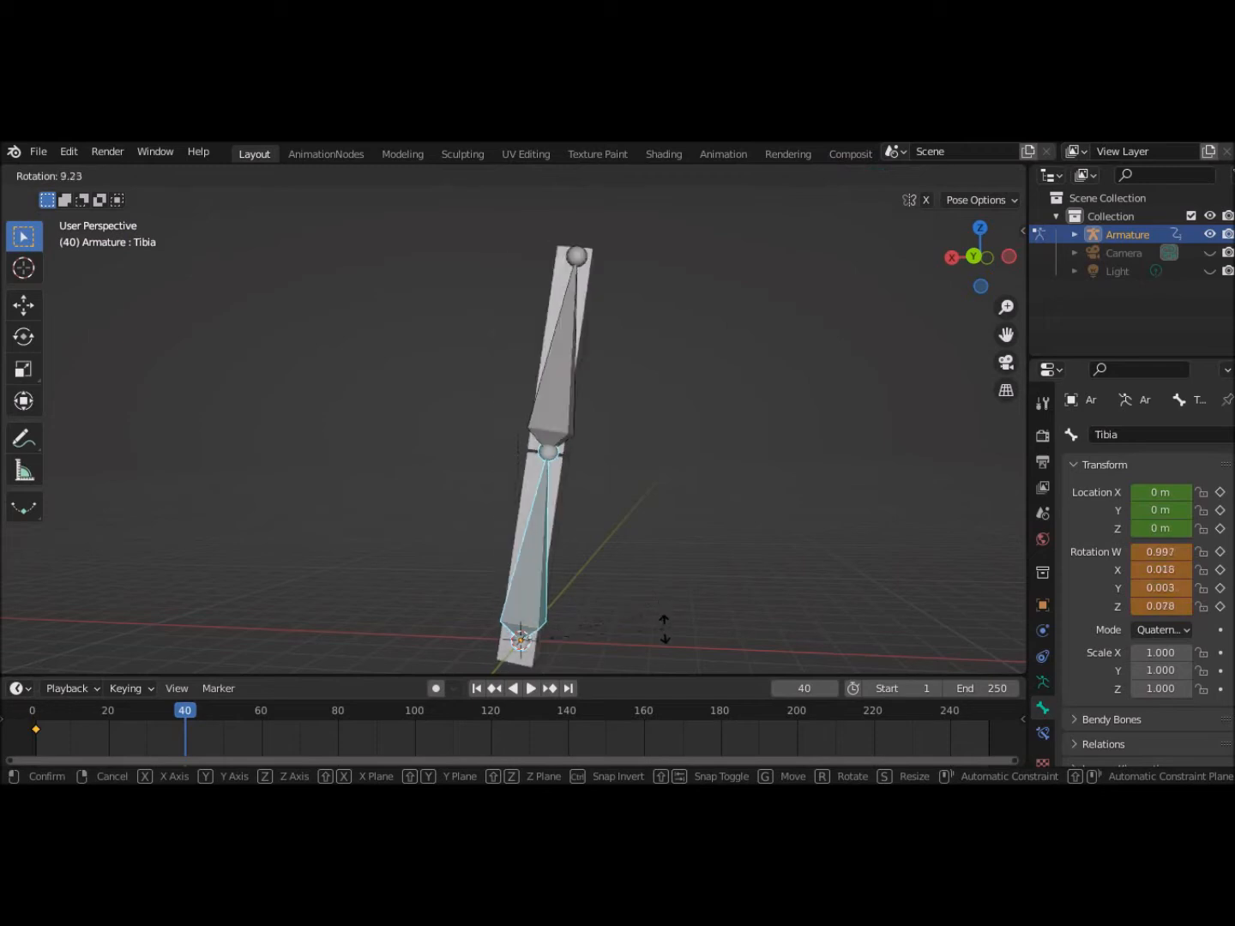
pyautogui.click(655, 219)
pyautogui.click(653, 464)
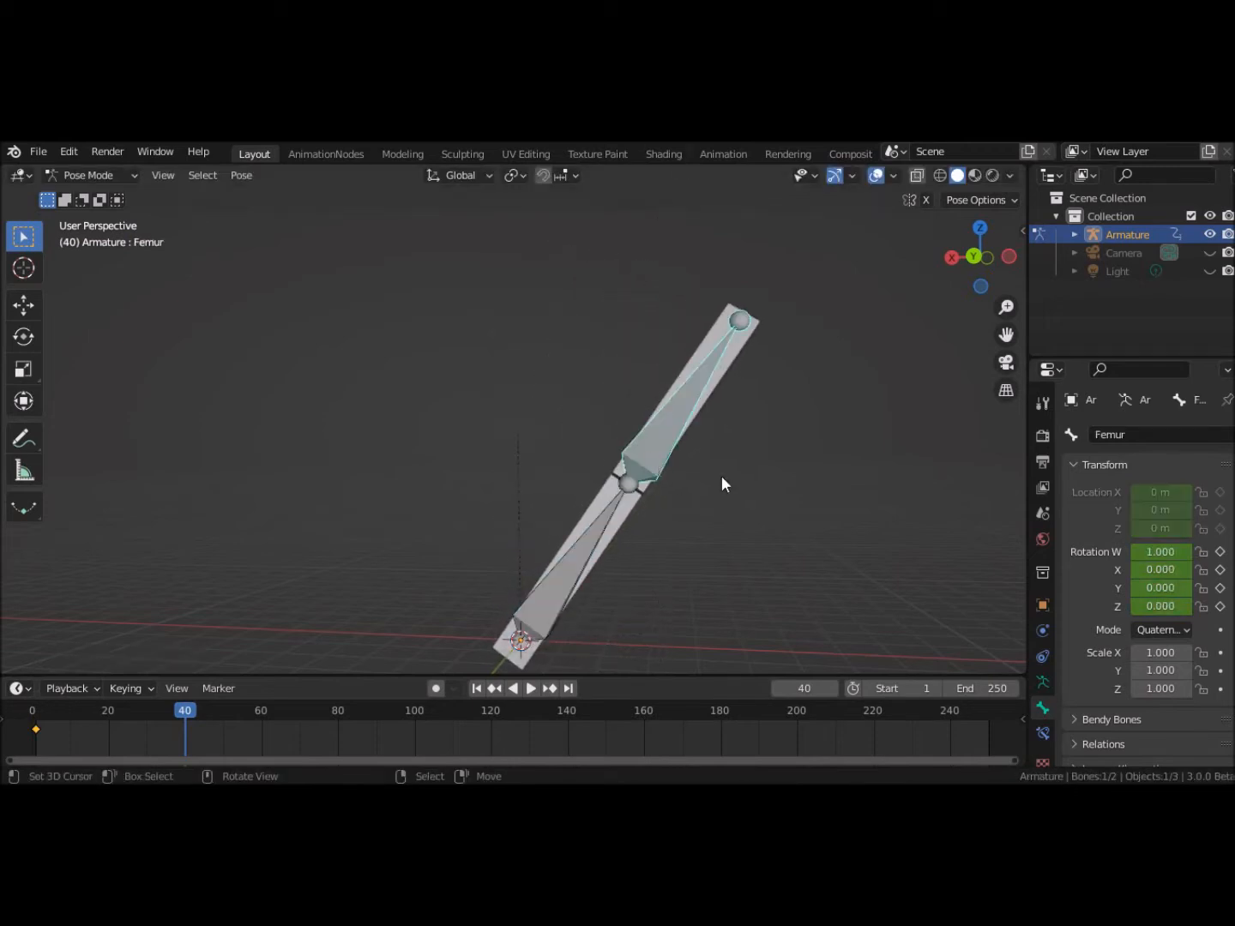
pyautogui.press('r')
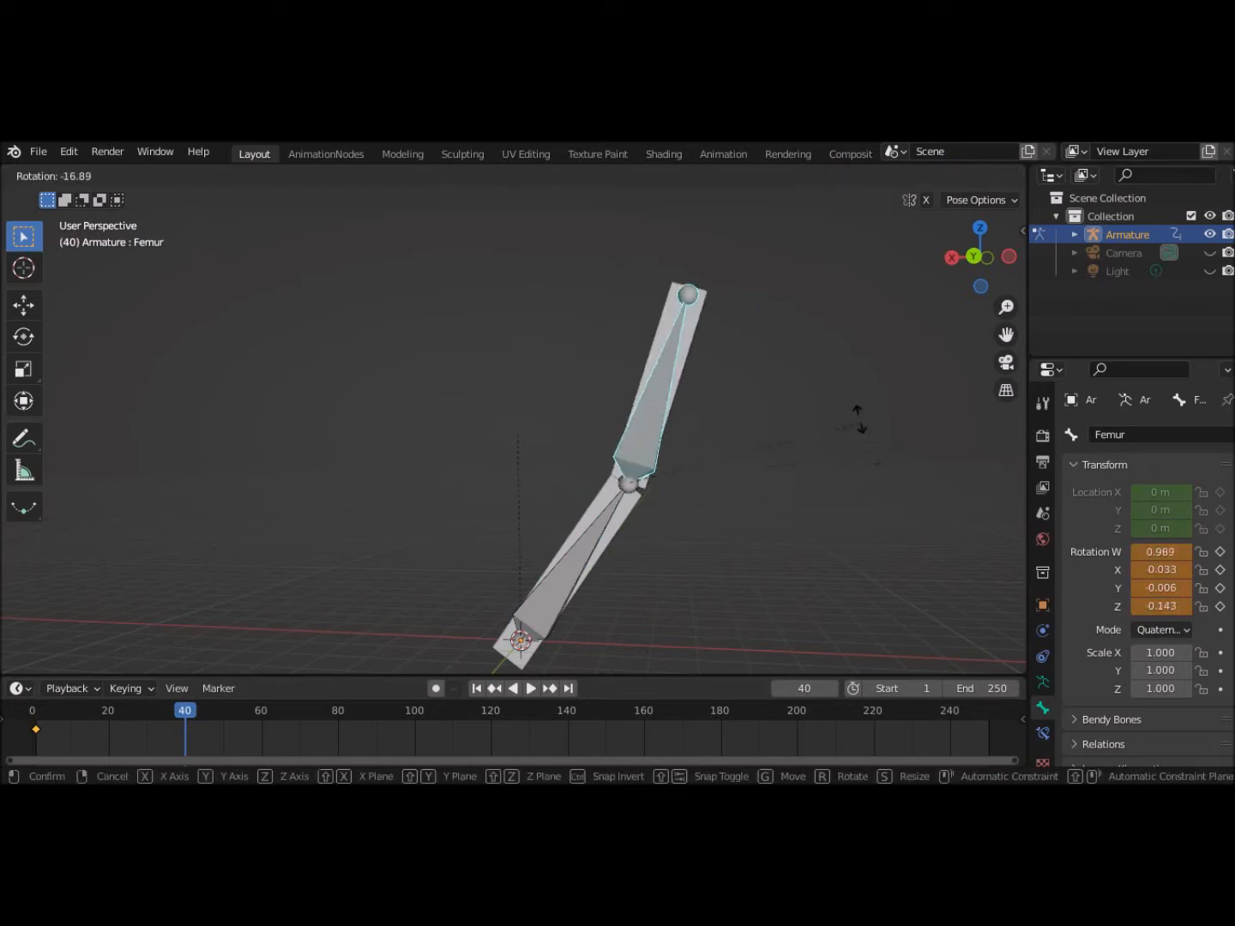
pyautogui.click(715, 289)
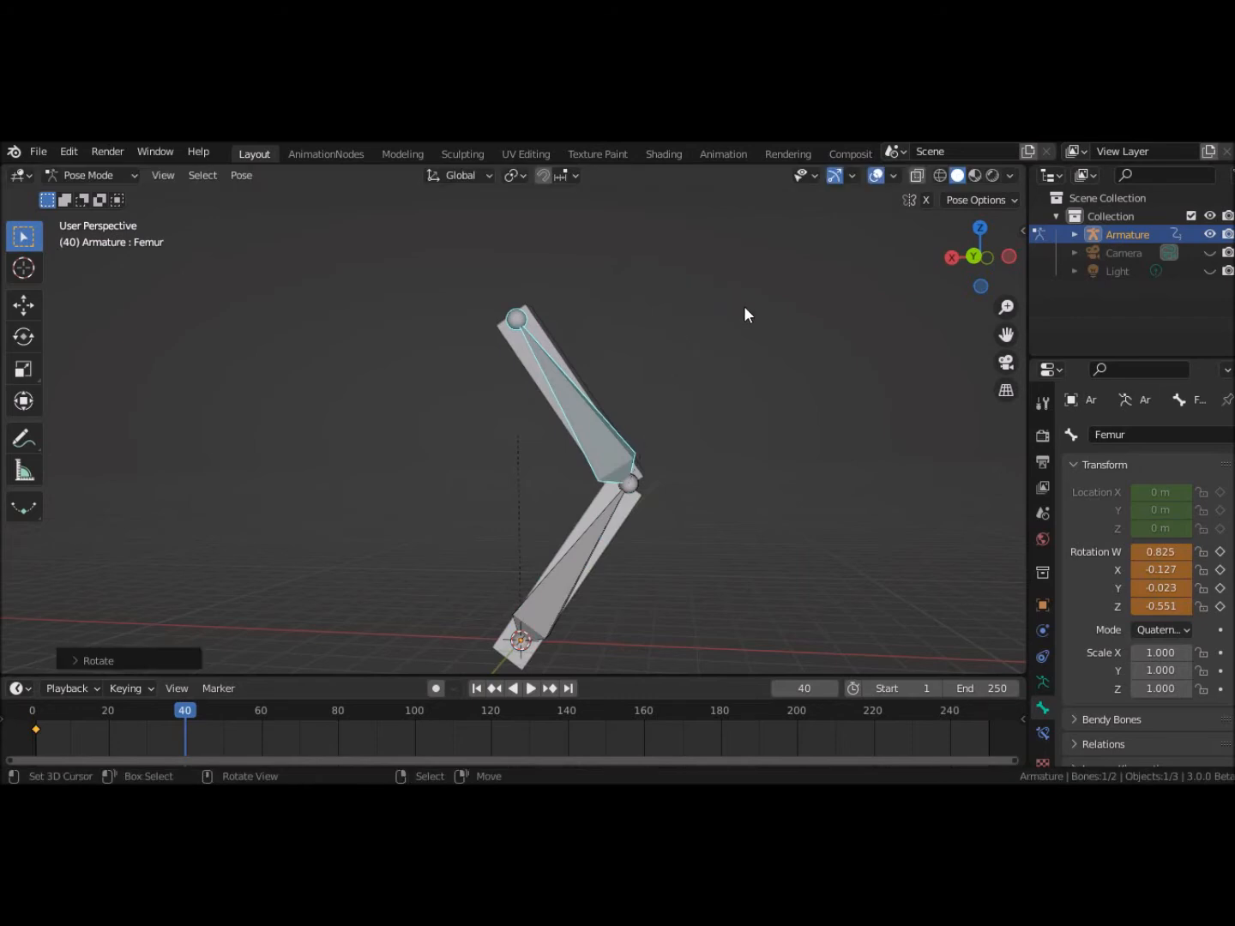
# Step: Select both the Tibia and Femur bones and insert a Location & Rotation keyframe at frame 40
pyautogui.click(567, 575)
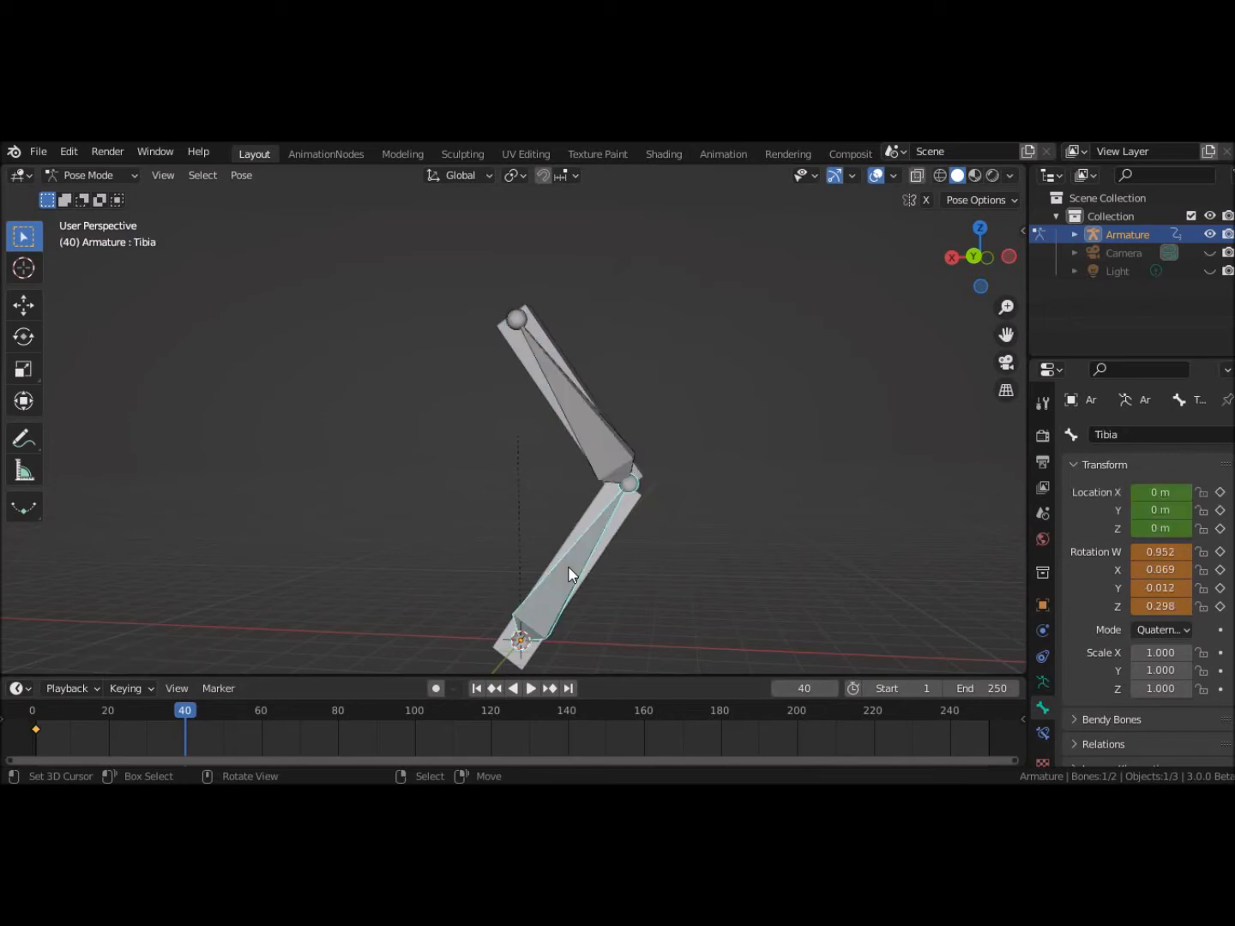
pyautogui.keyDown('shift'); pyautogui.click(609, 433); pyautogui.keyUp('shift')
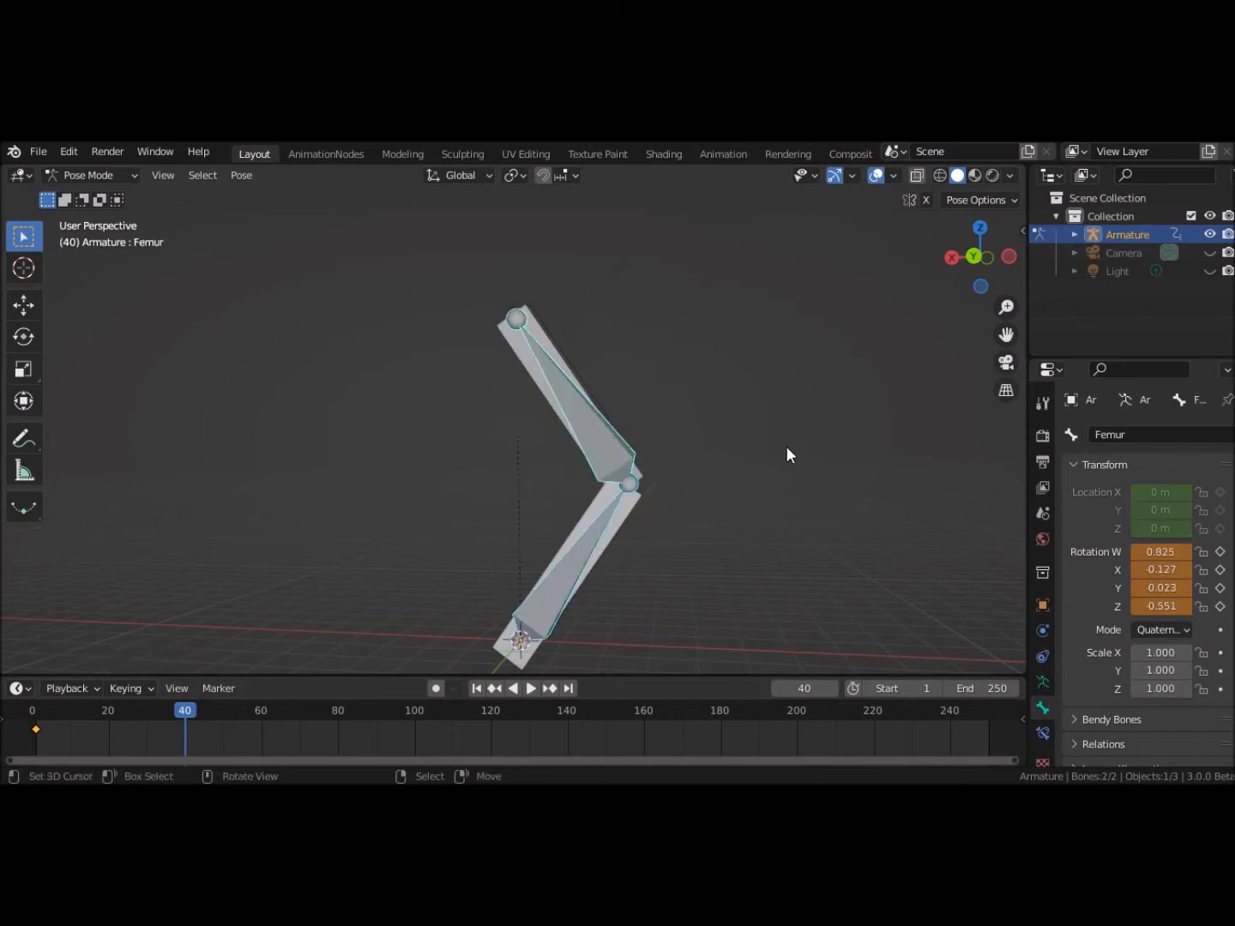
pyautogui.press('i')
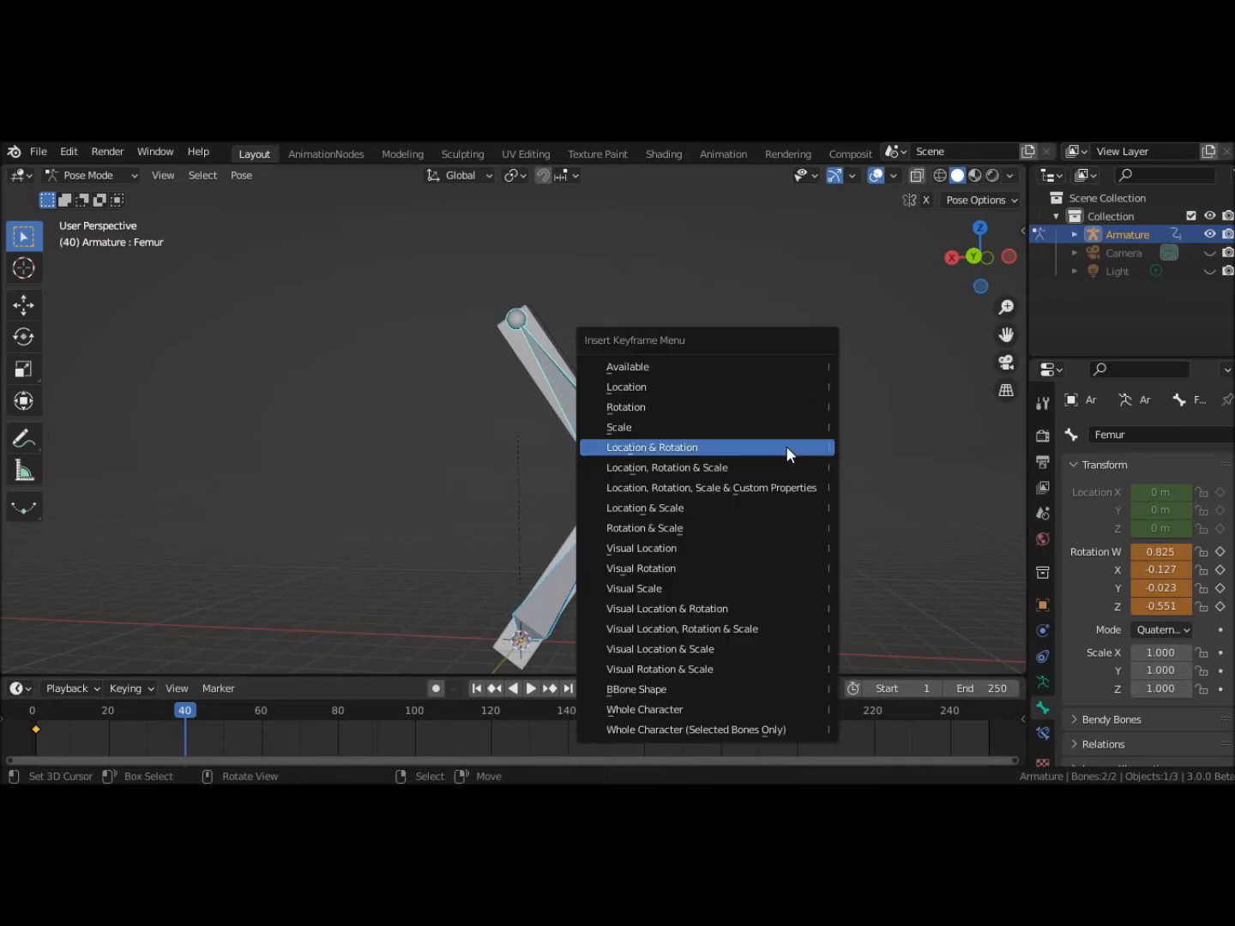
pyautogui.click(786, 446)
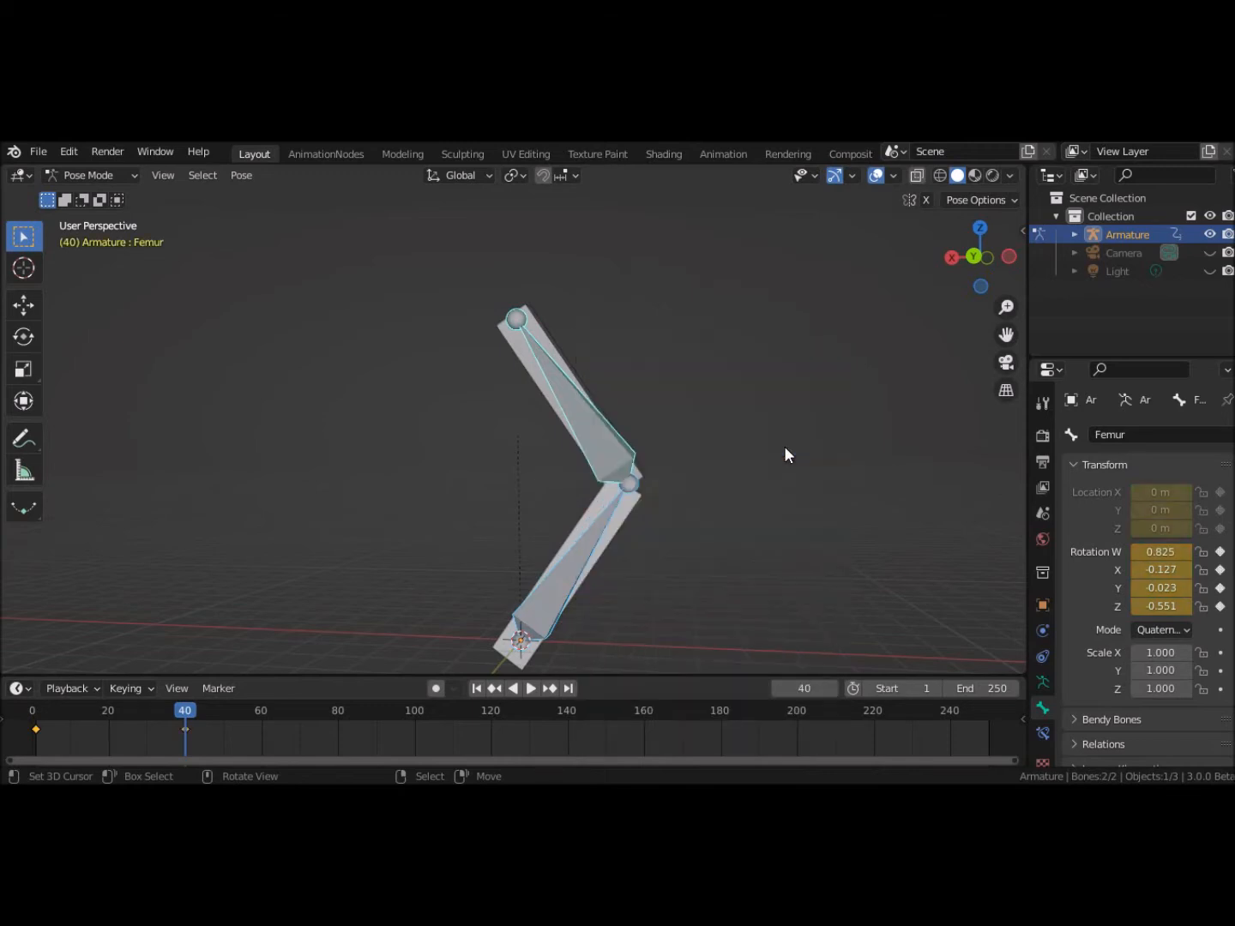
# Step: Play the knee-bending animation from the first frame and stop it once the bend has played
pyautogui.click(474, 687)
pyautogui.click(522, 689)
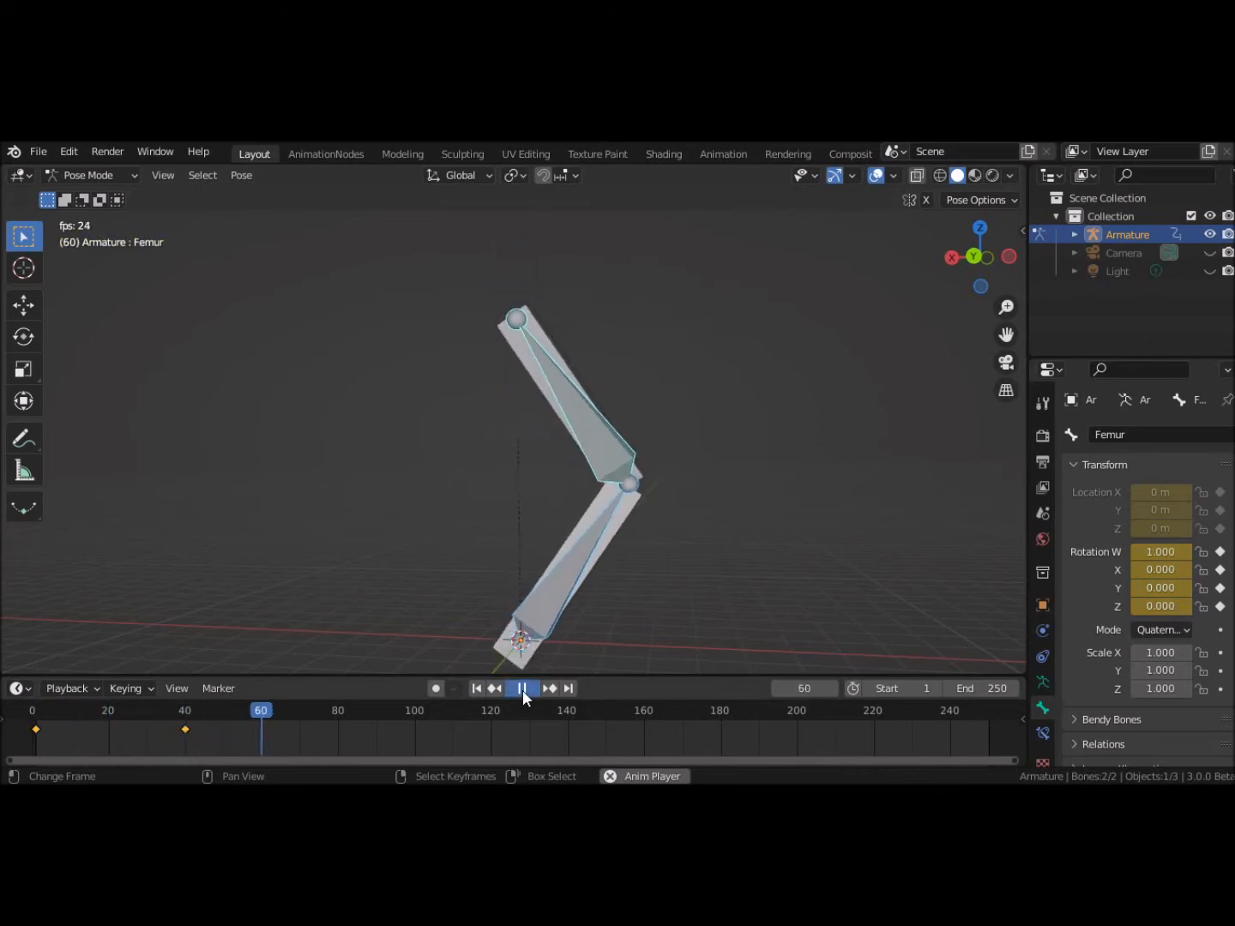
pyautogui.click(523, 690)
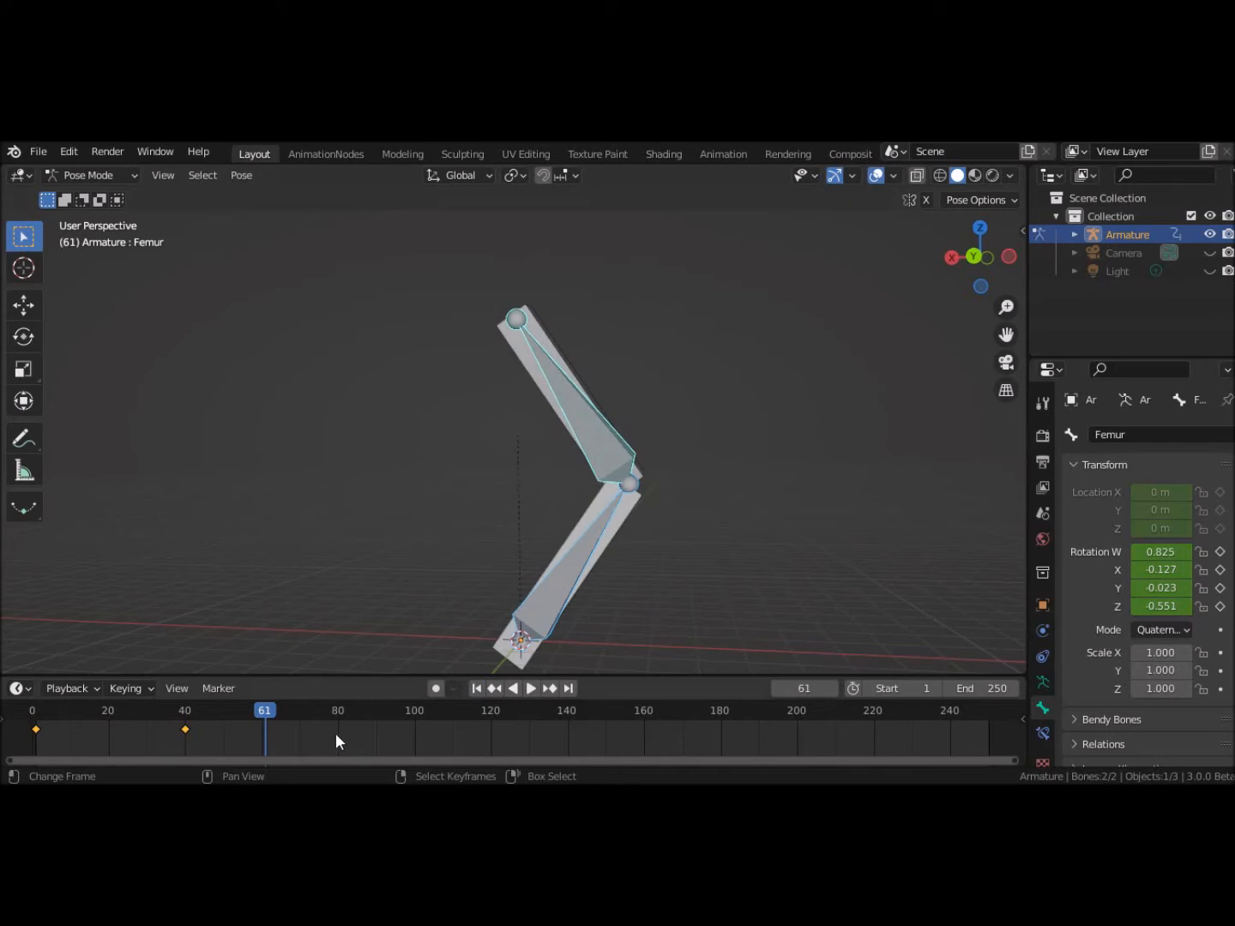
# Step: Go to frame 81 and move the Tibia bone sideways along the X axis to an X location of about -3.05 m
pyautogui.press('space')
pyautogui.moveTo(336, 721); pyautogui.dragTo(342, 724)
pyautogui.press('space')
pyautogui.click(543, 611)
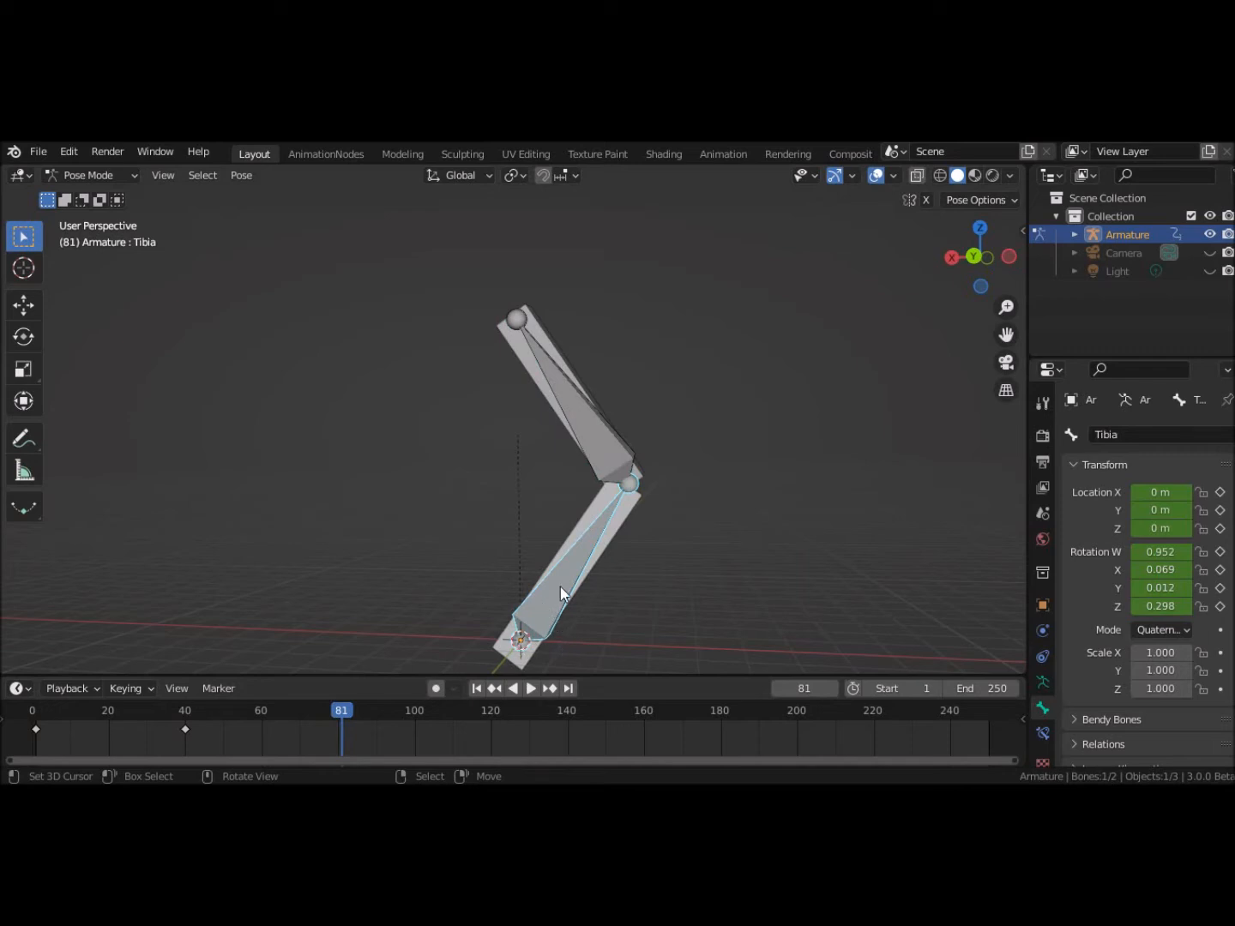
pyautogui.click(606, 452)
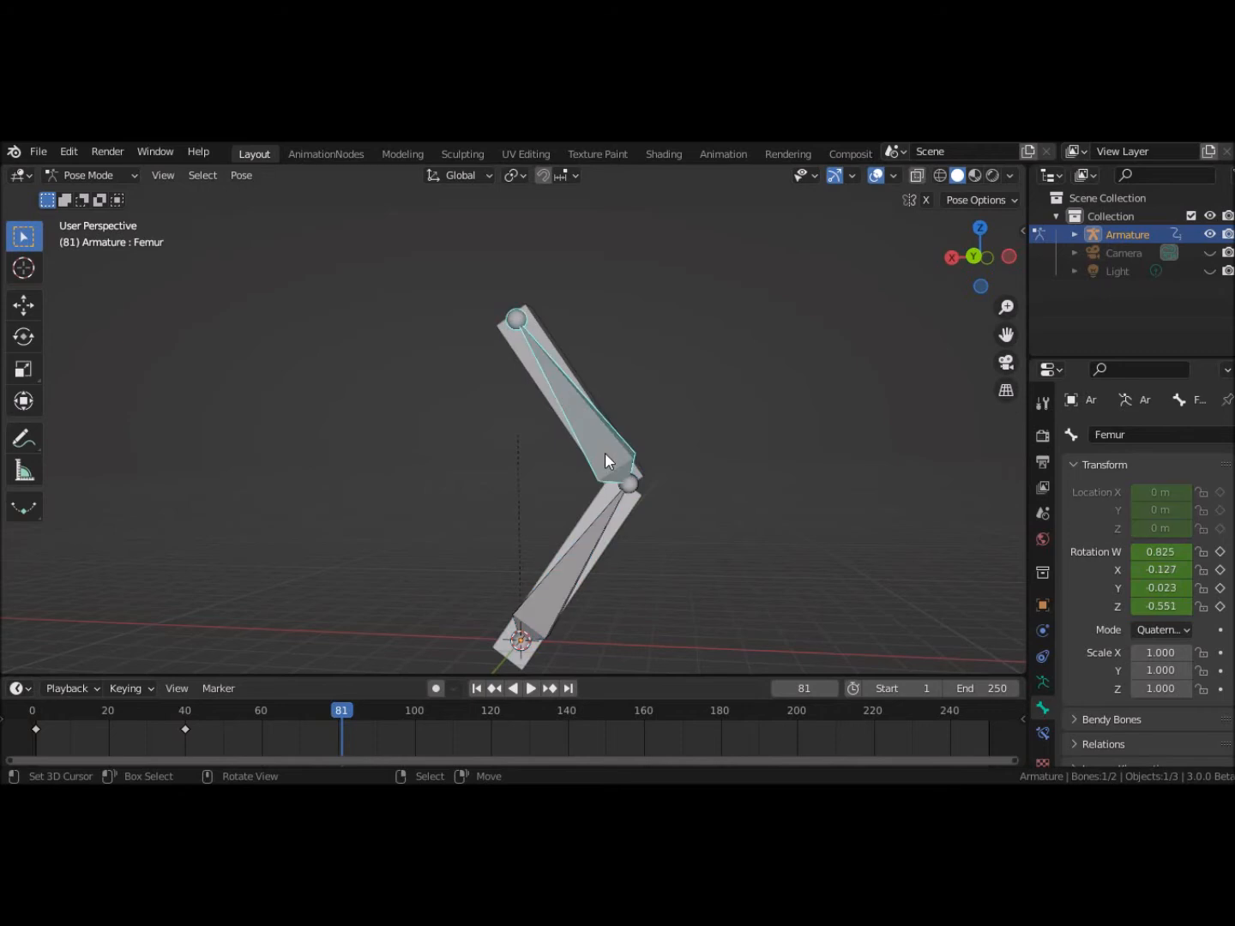
pyautogui.click(552, 601)
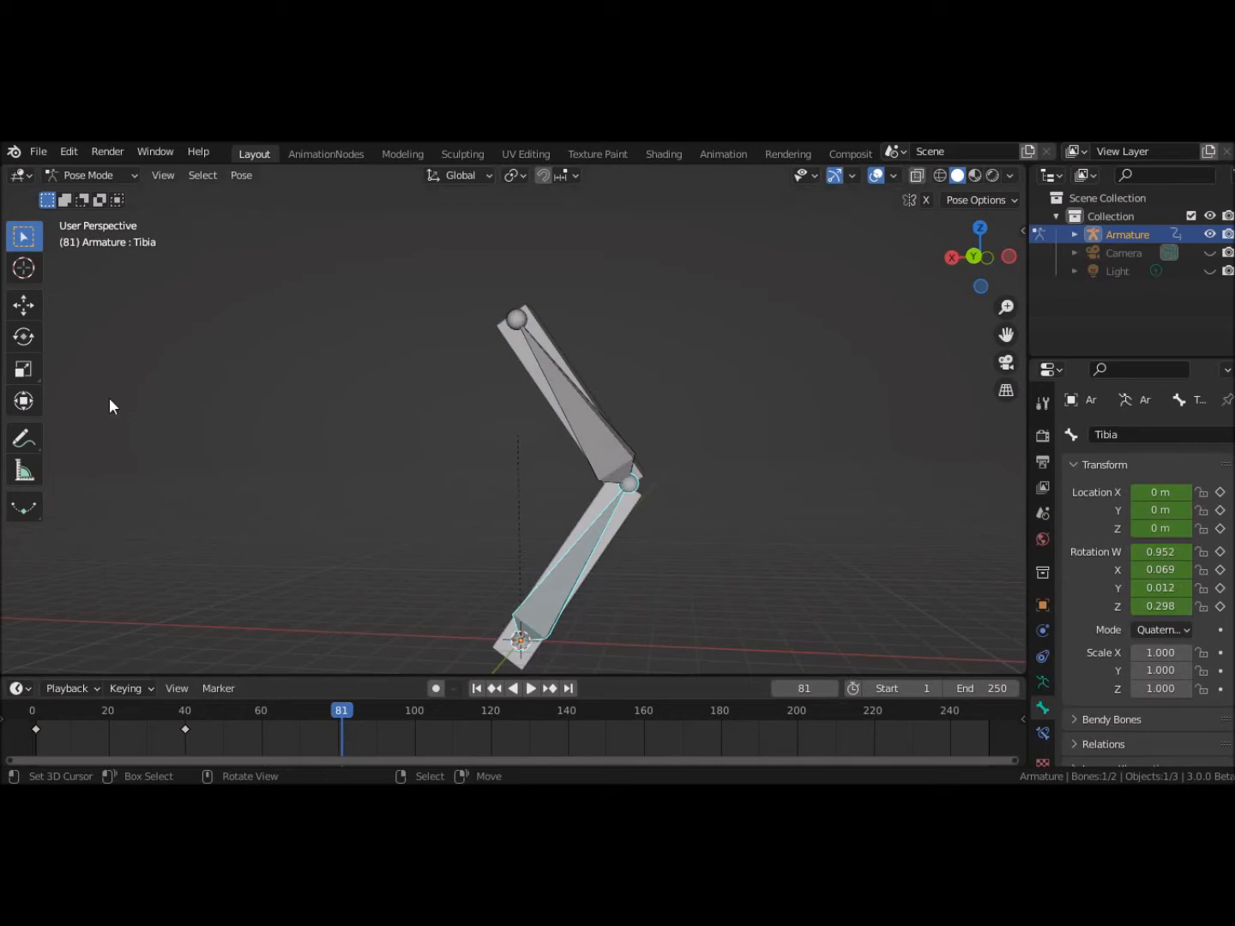
pyautogui.click(24, 305)
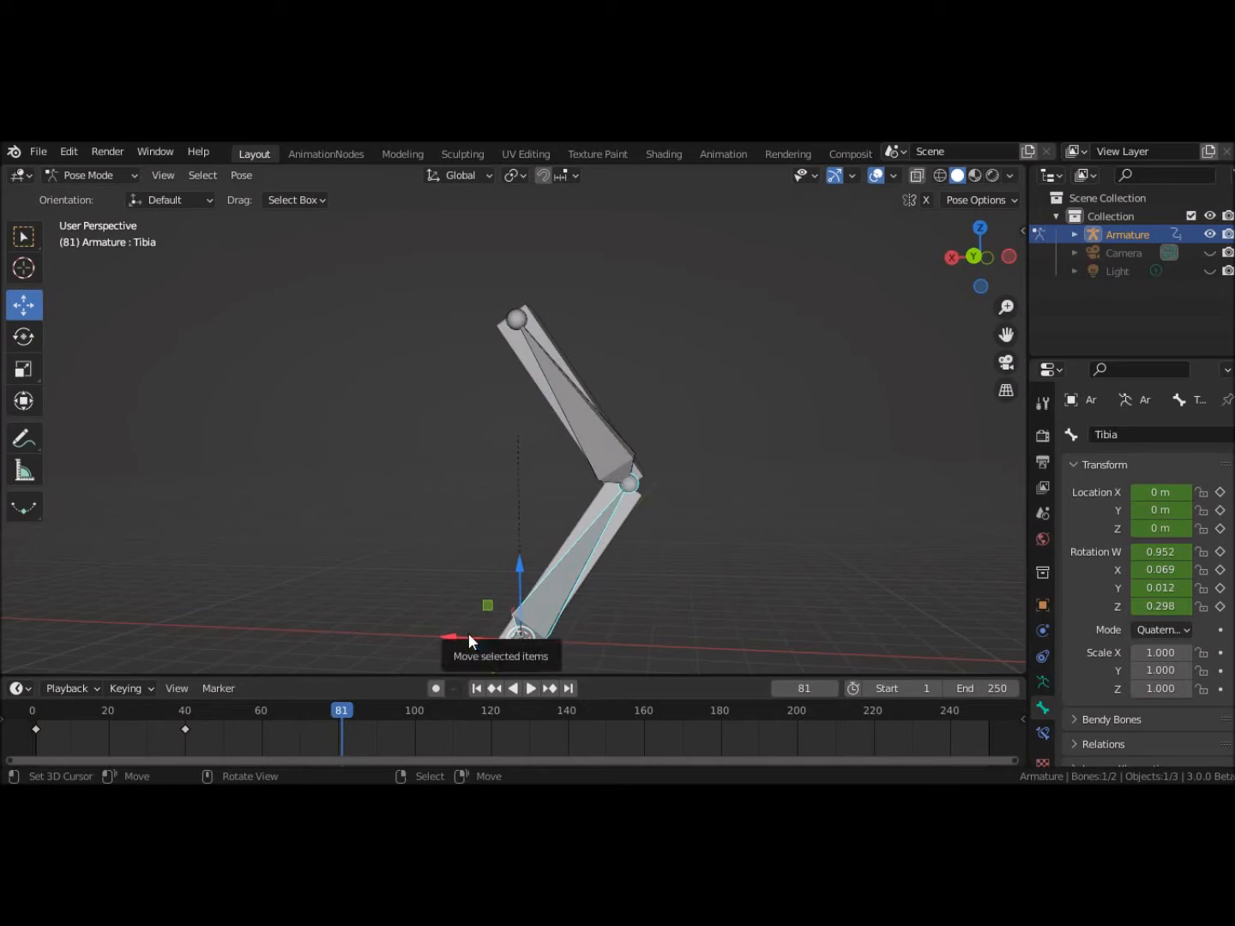
pyautogui.moveTo(452, 635); pyautogui.dragTo(715, 213)
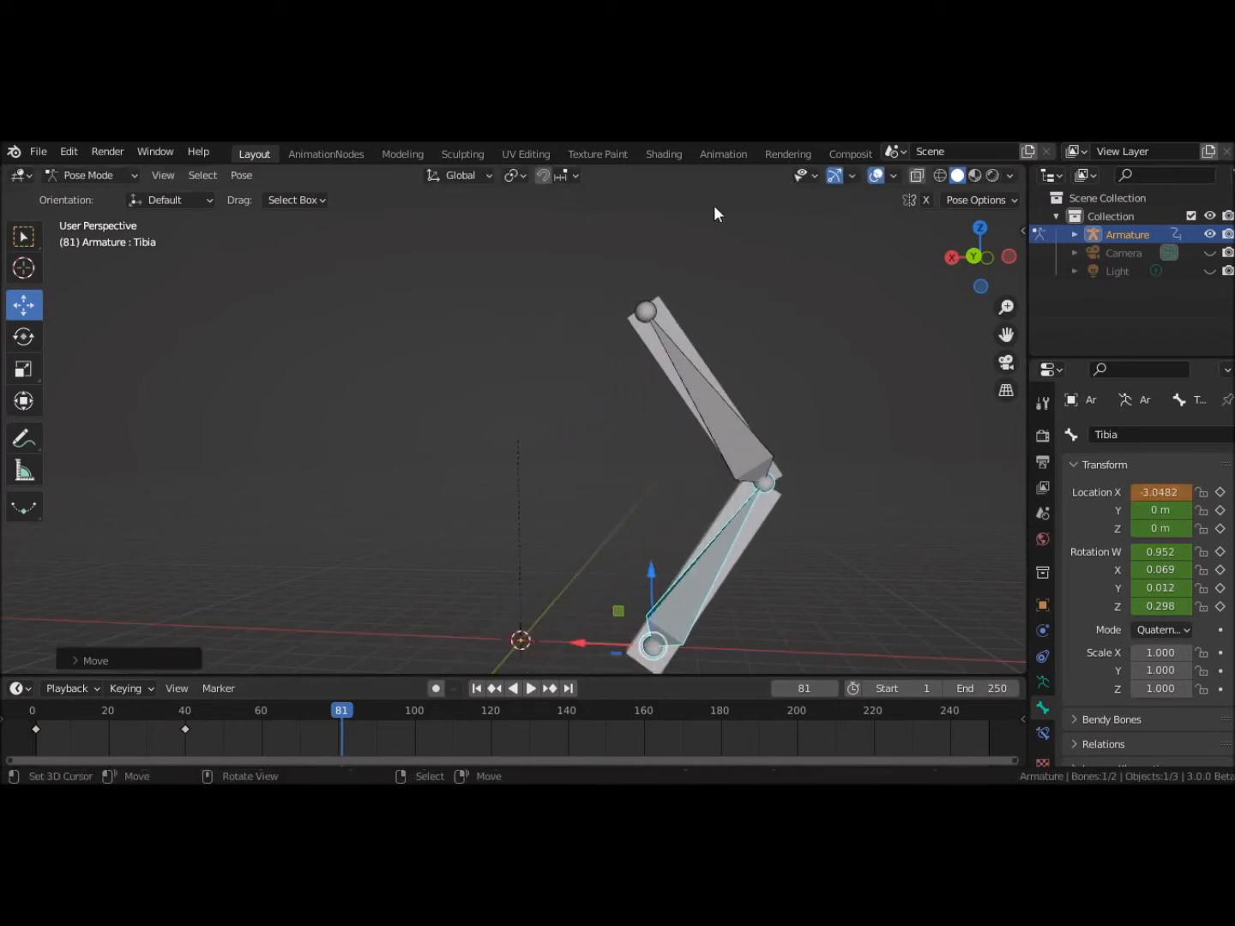
# Step: Clear the Tibia bone's rotation and rotate the Femur bone by about 52 degrees to nearly straighten the leg
pyautogui.click(731, 527)
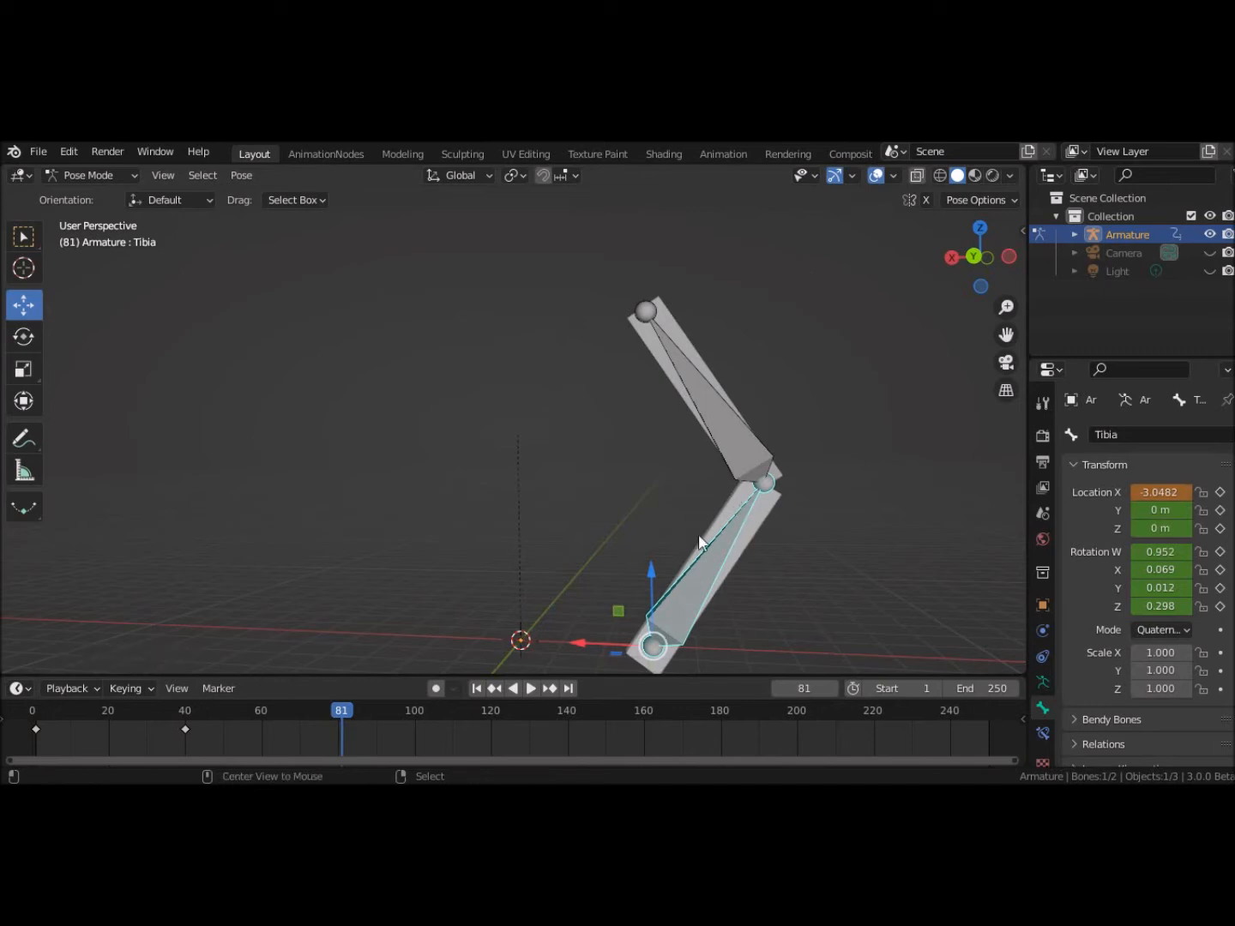
pyautogui.hotkey('alt', 'r')
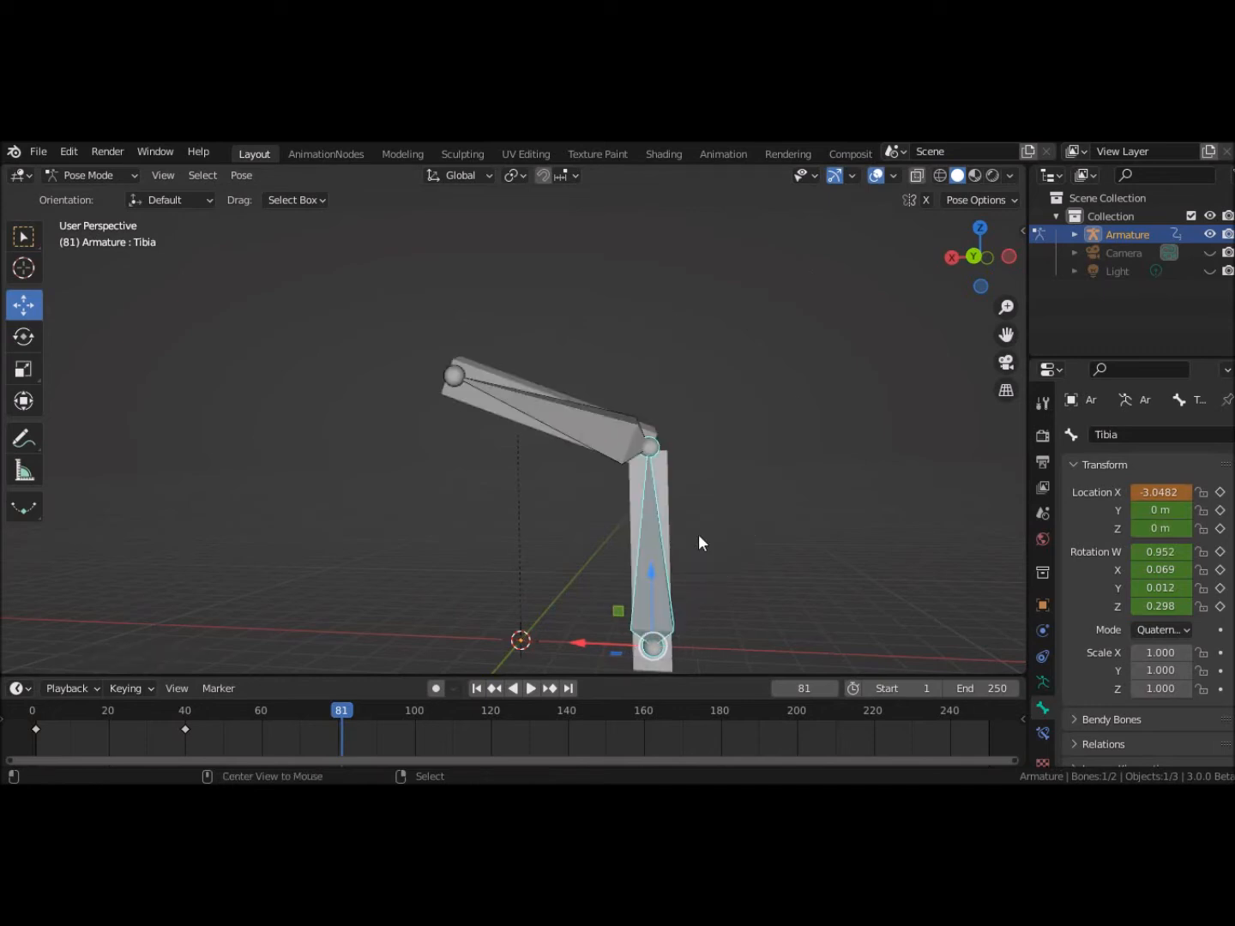
pyautogui.click(557, 422)
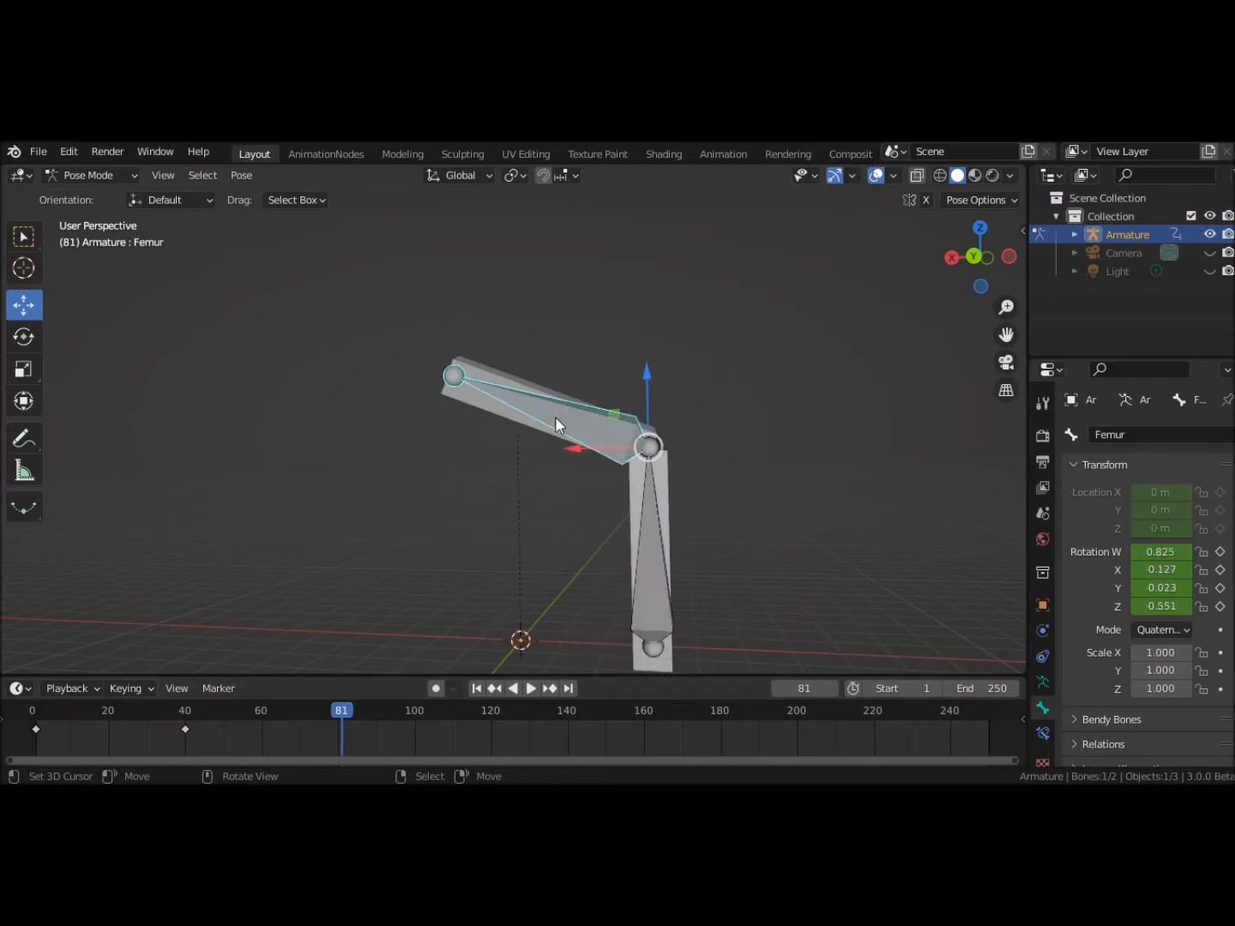
pyautogui.press('r')
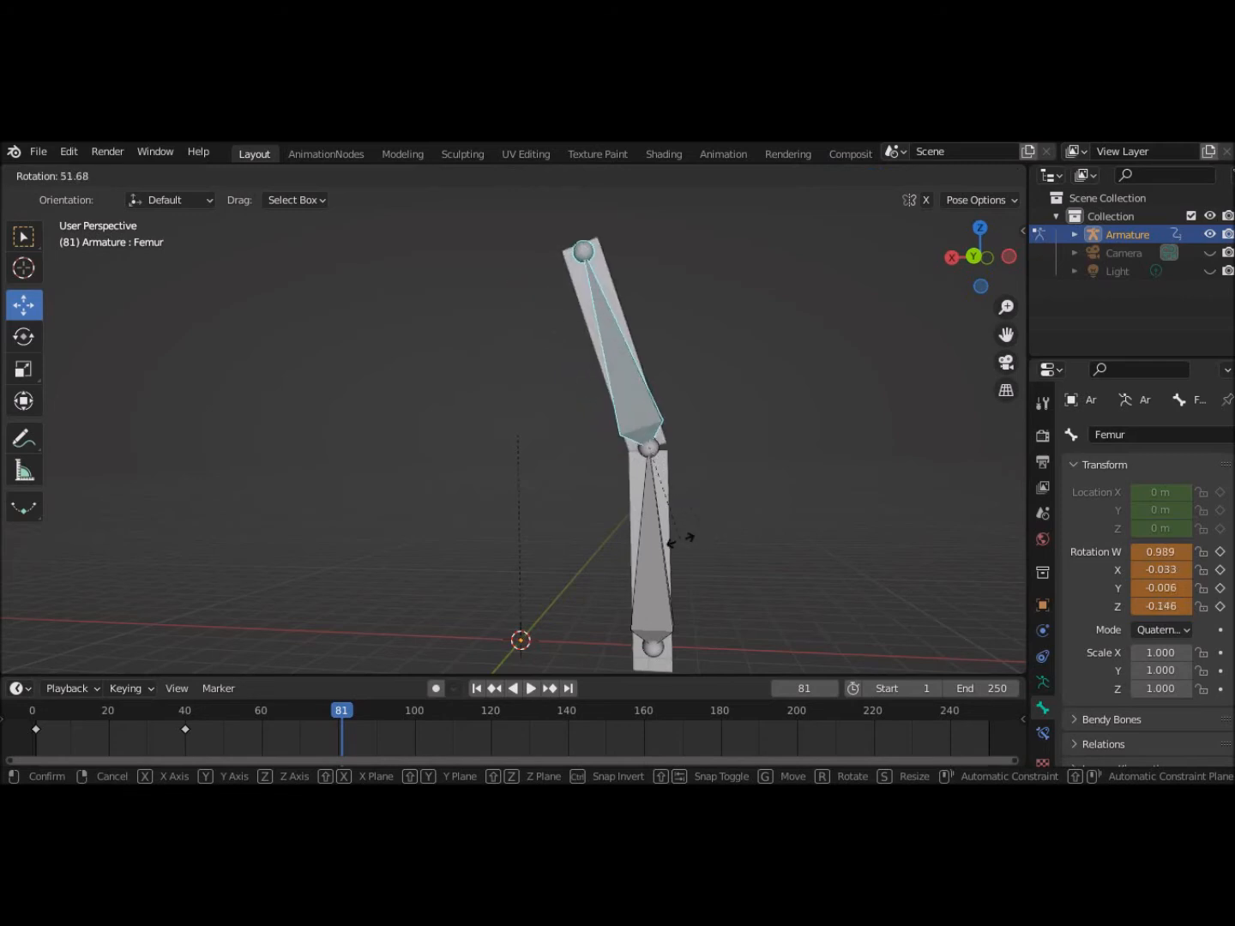
pyautogui.click(684, 538)
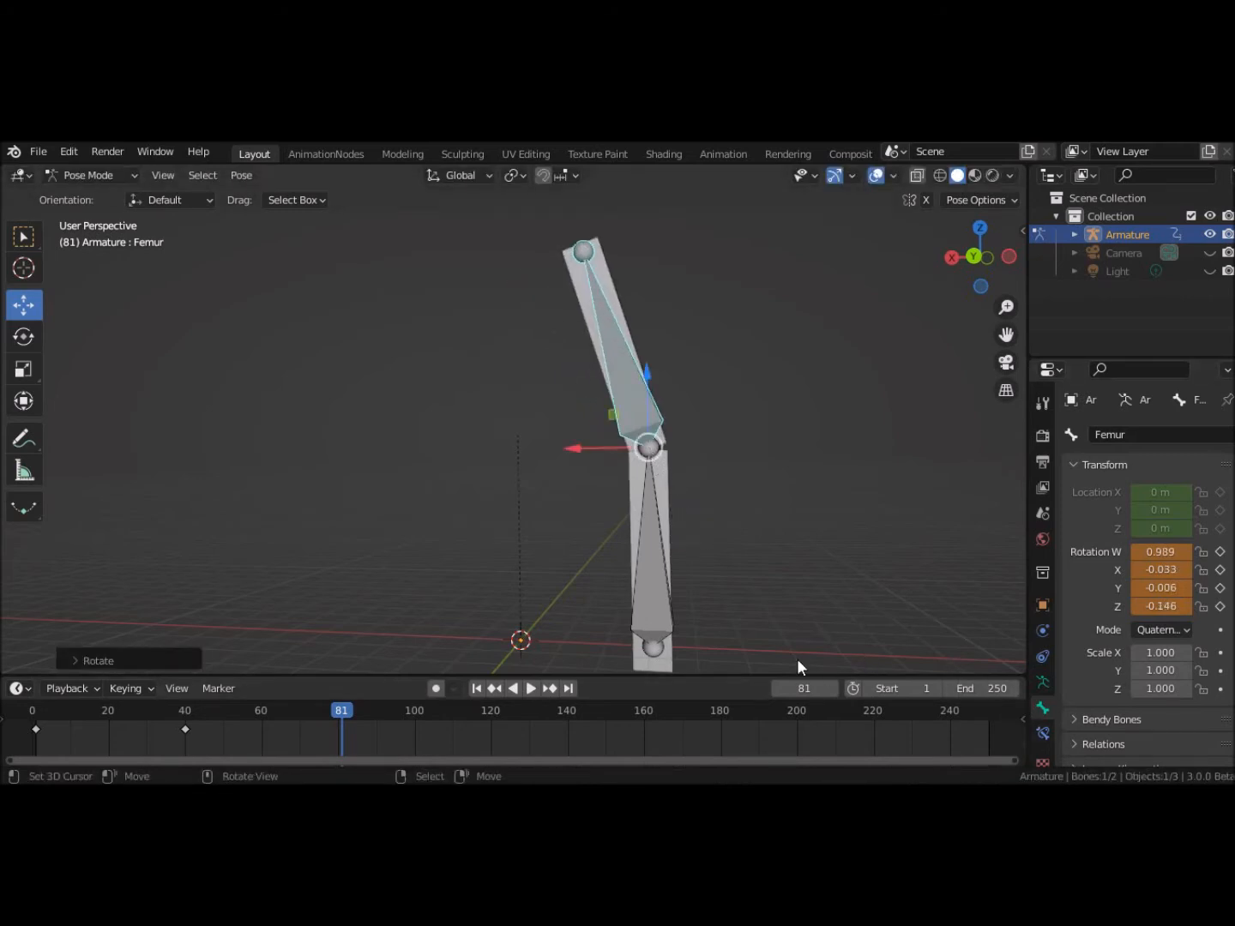
# Step: Add the Tibia to the selected Femur and insert a Location & Rotation keyframe for both bones at frame 81
pyautogui.keyDown('shift'); pyautogui.click(647, 606); pyautogui.keyUp('shift')
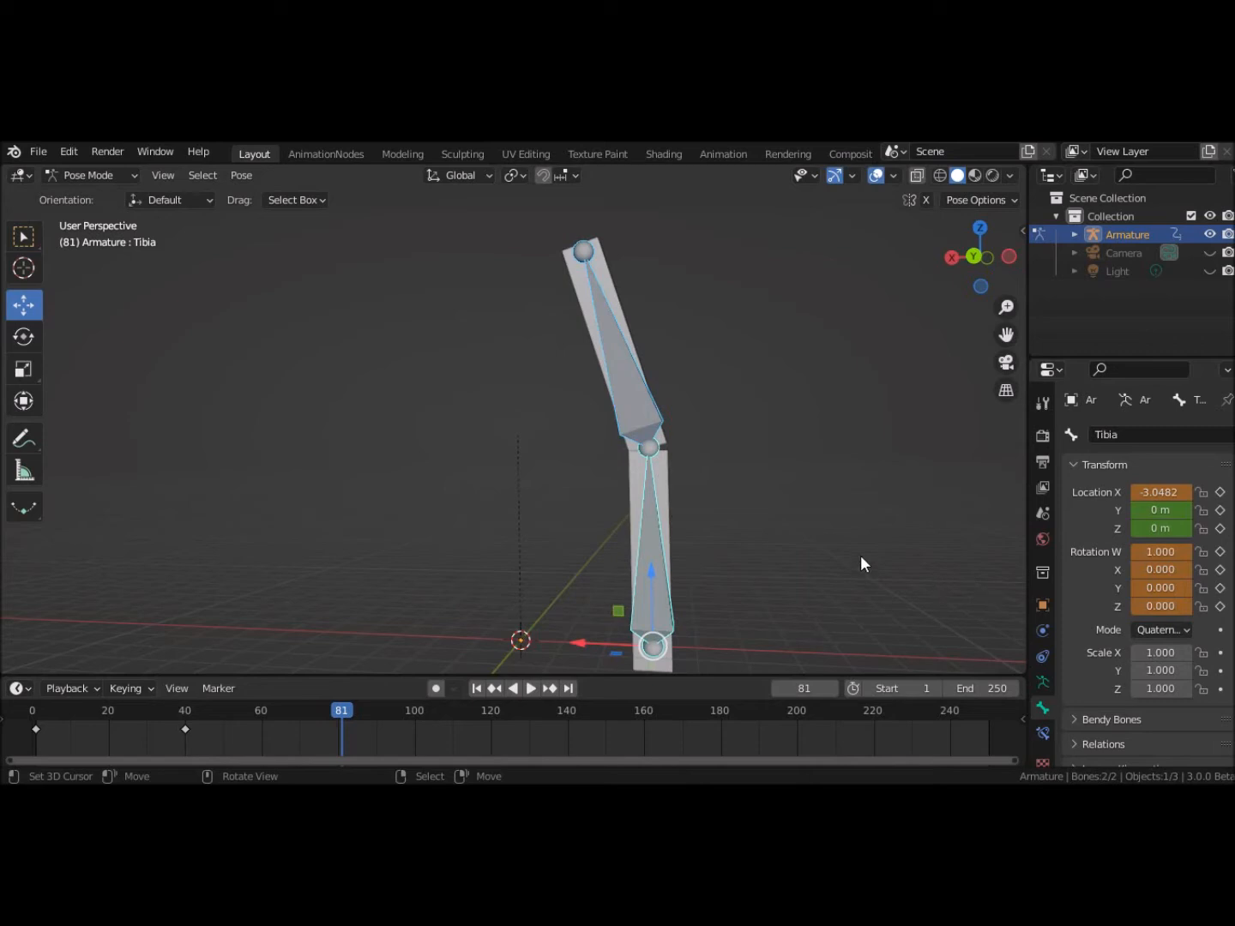
pyautogui.press('i')
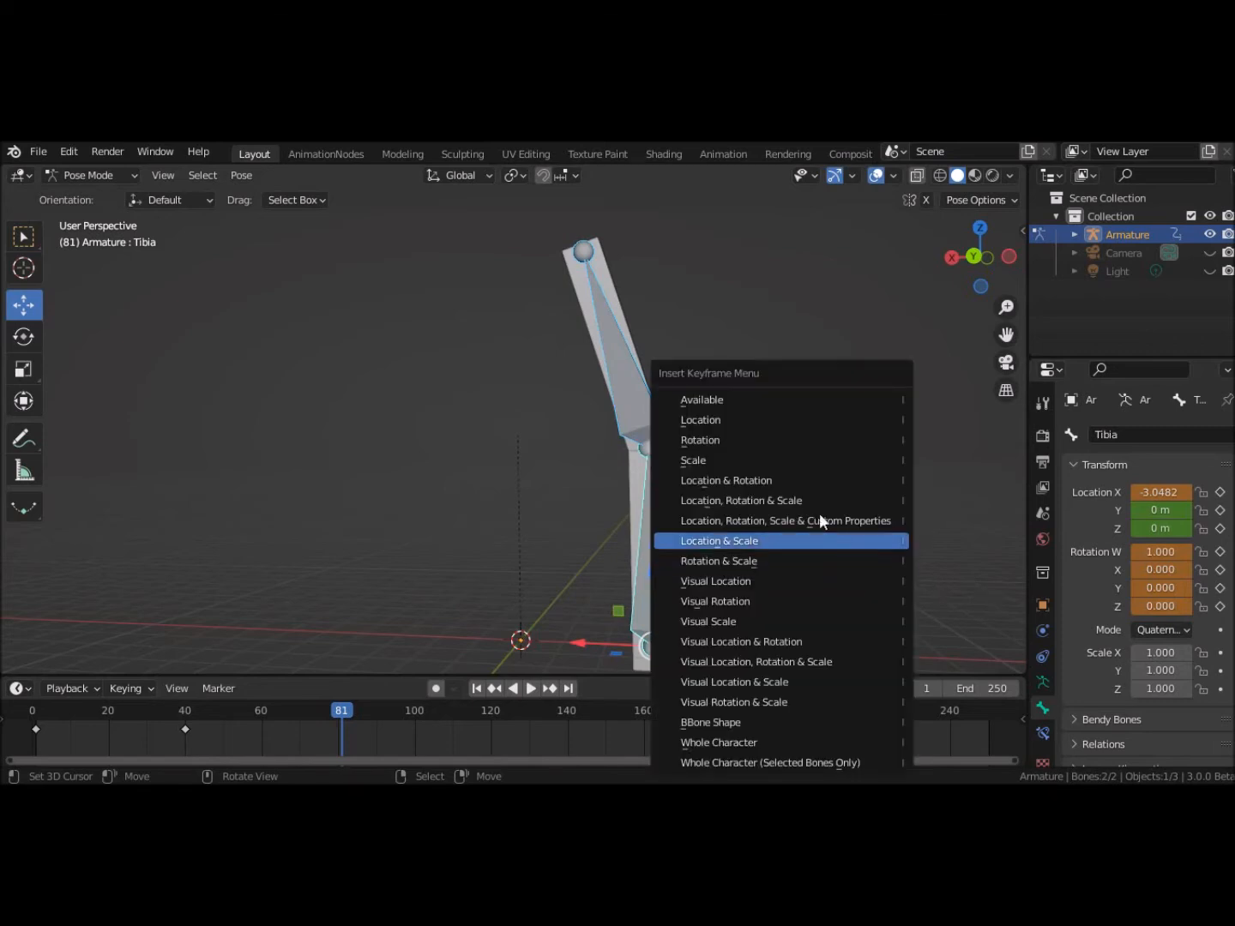
pyautogui.click(779, 481)
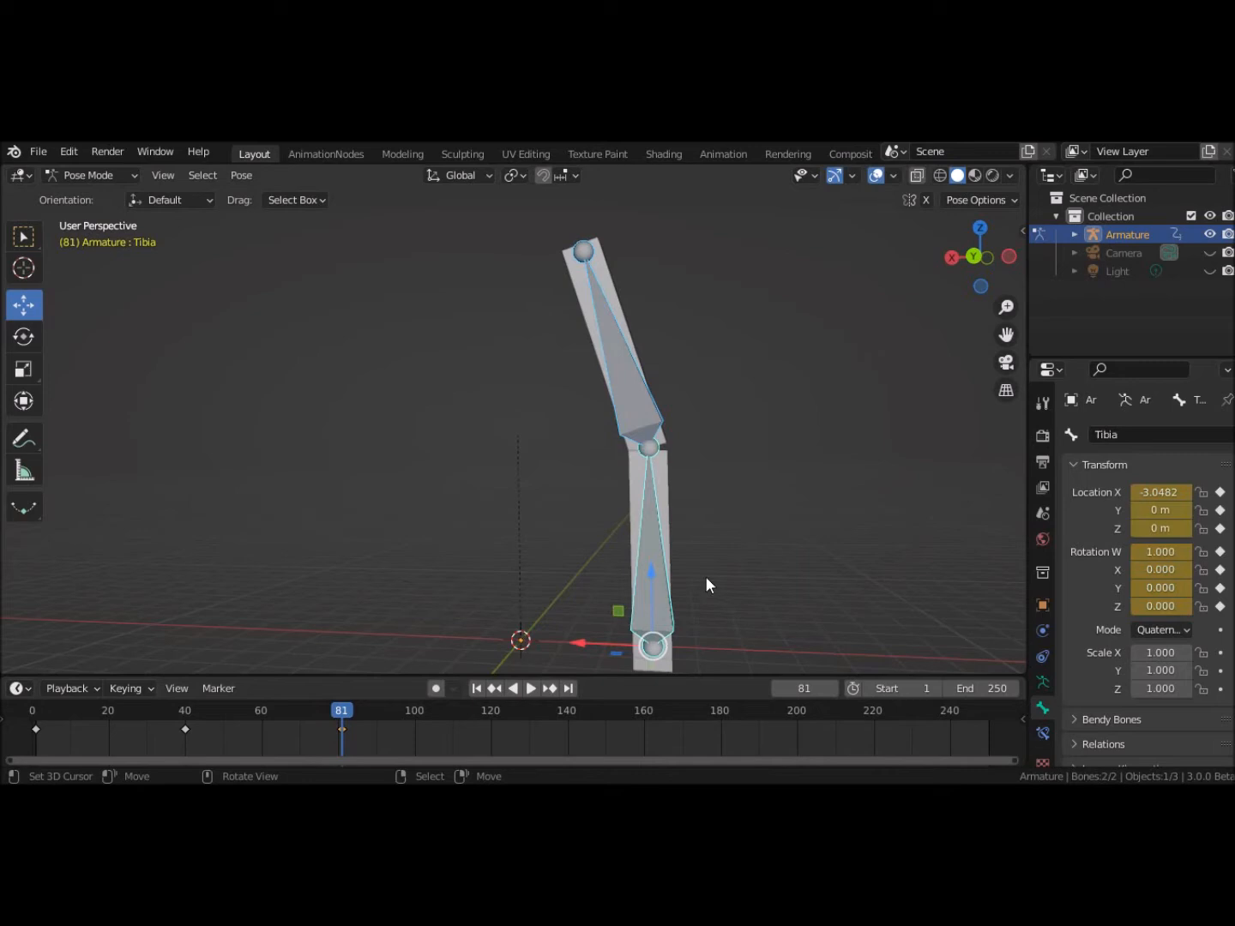
# Step: Play the full leg animation from the first frame, stop it past the last keyframe, and view the leg from the back
pyautogui.click(477, 690)
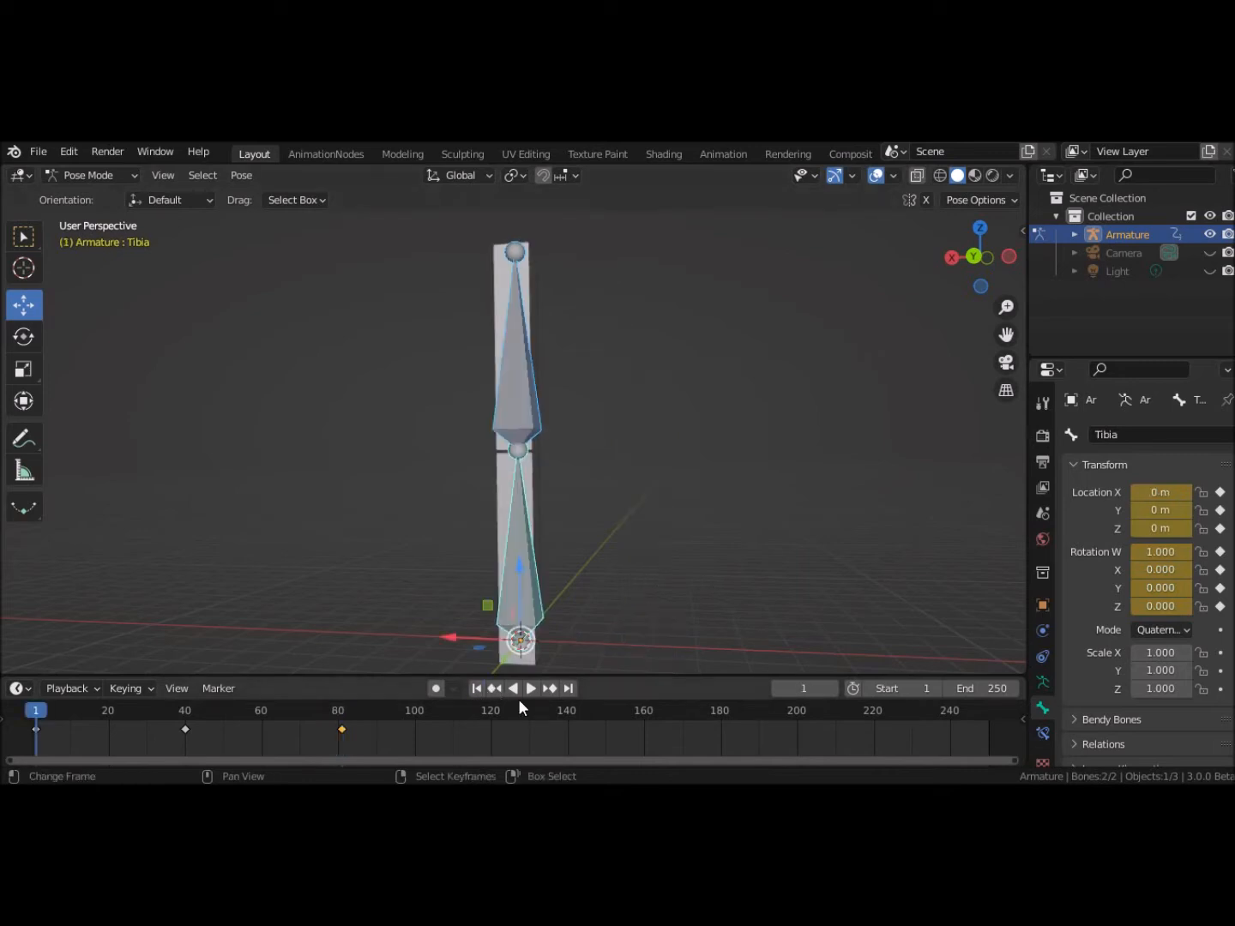
pyautogui.click(530, 689)
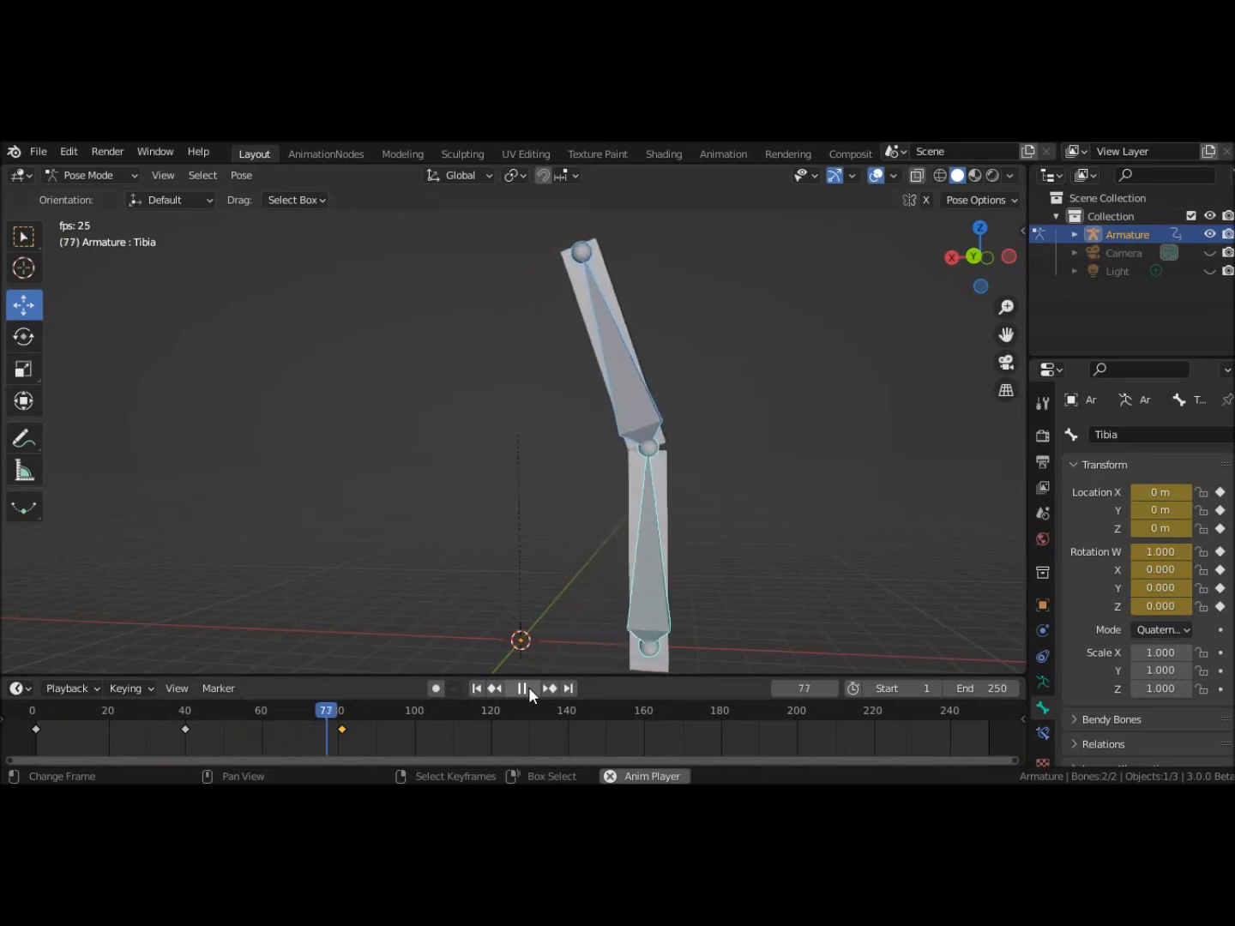
pyautogui.click(529, 688)
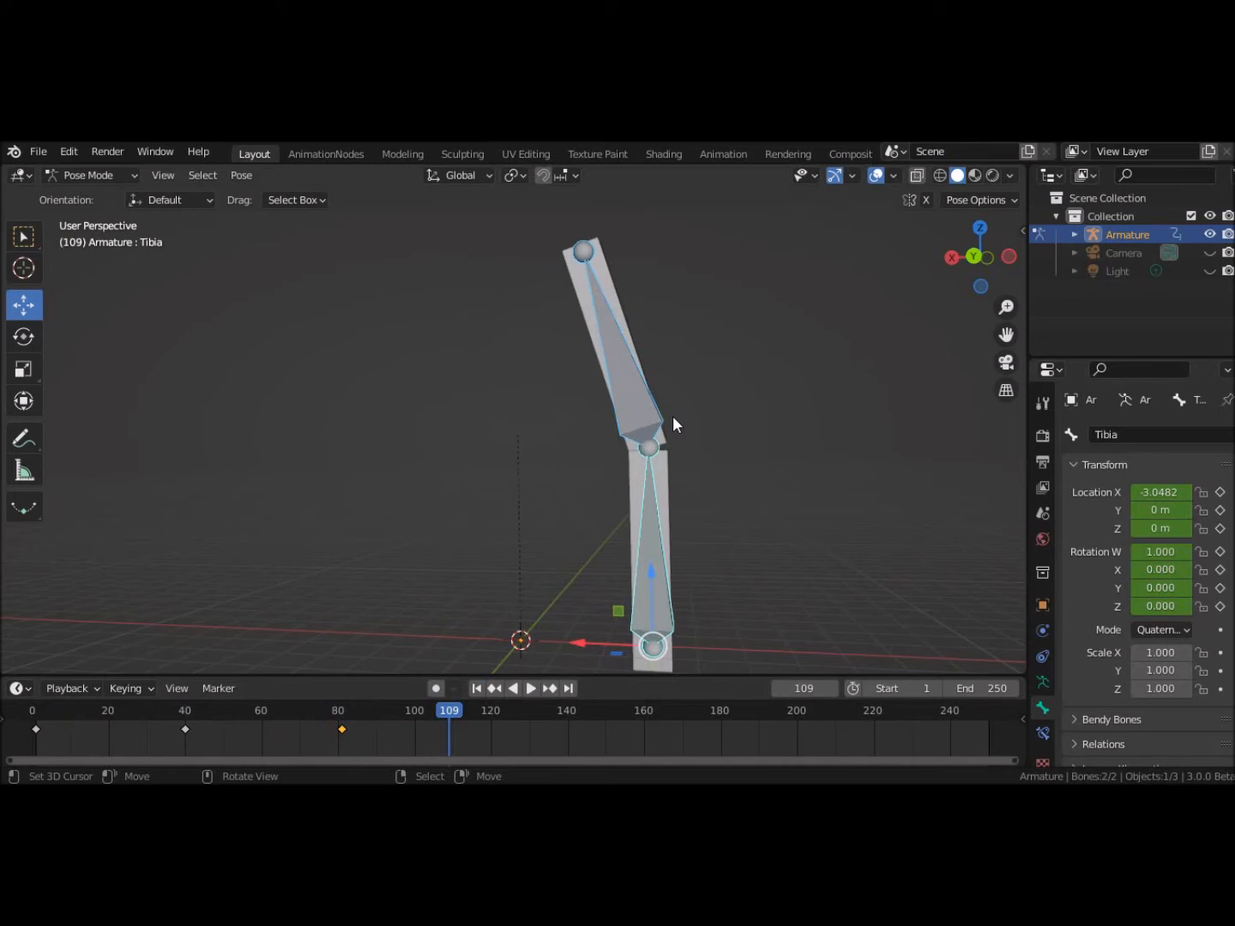
pyautogui.moveTo(790, 421); pyautogui.dragTo(405, 421, button='middle')
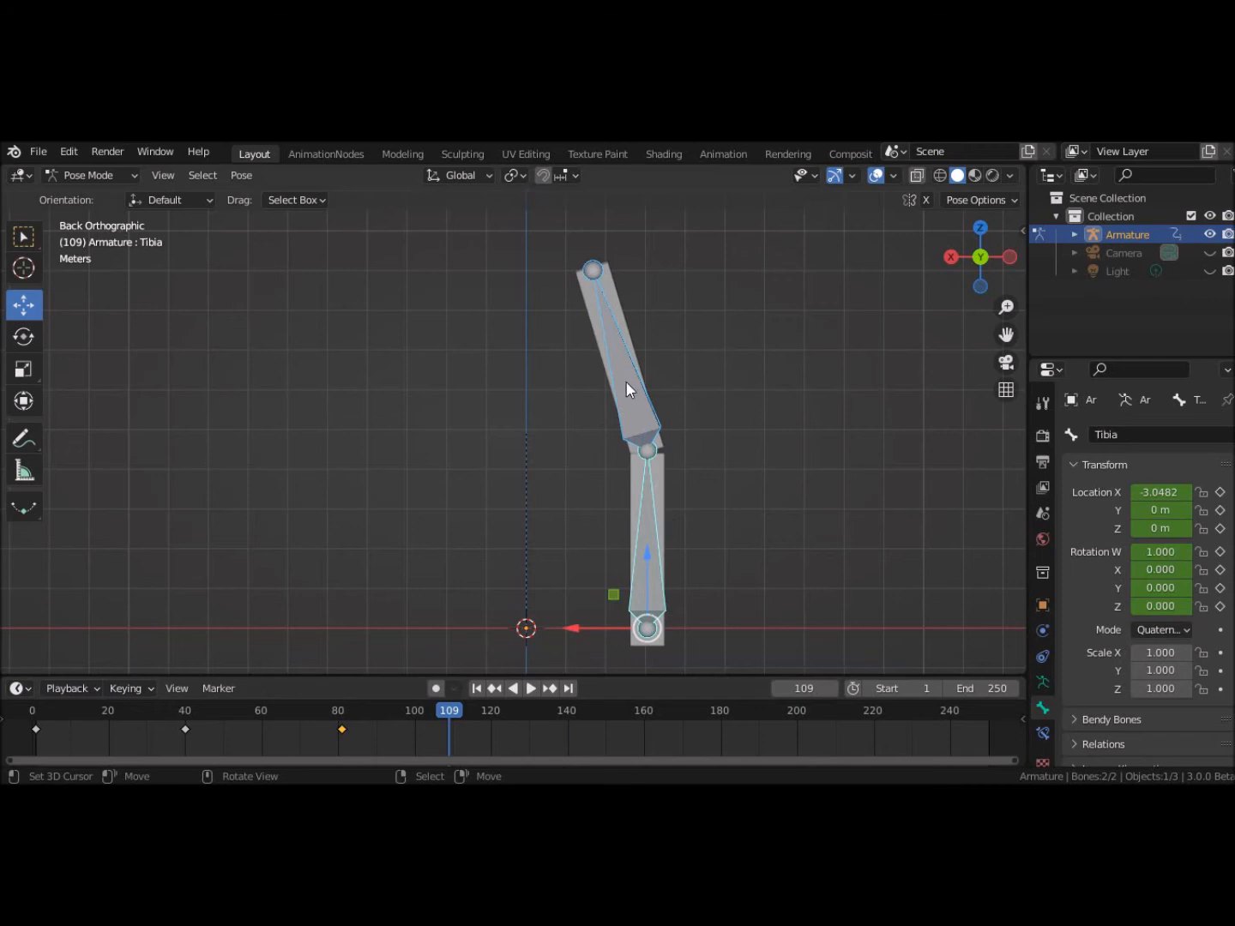
# Step: Select the Femur bone alone and rotate it, first freely with the trackball and again in the view plane until it is nearly horizontal
pyautogui.click(627, 383)
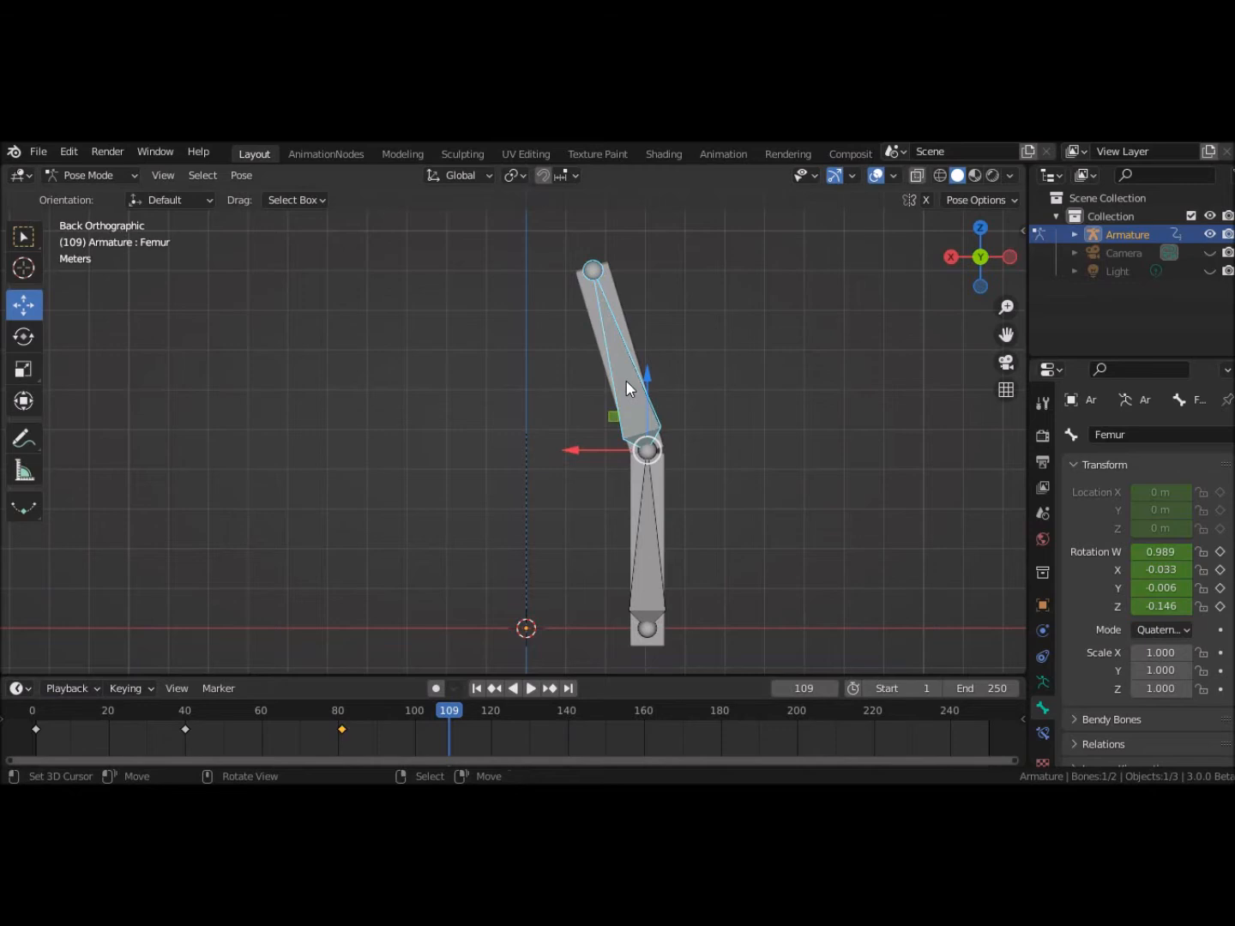
pyautogui.press('r')
pyautogui.press('r')
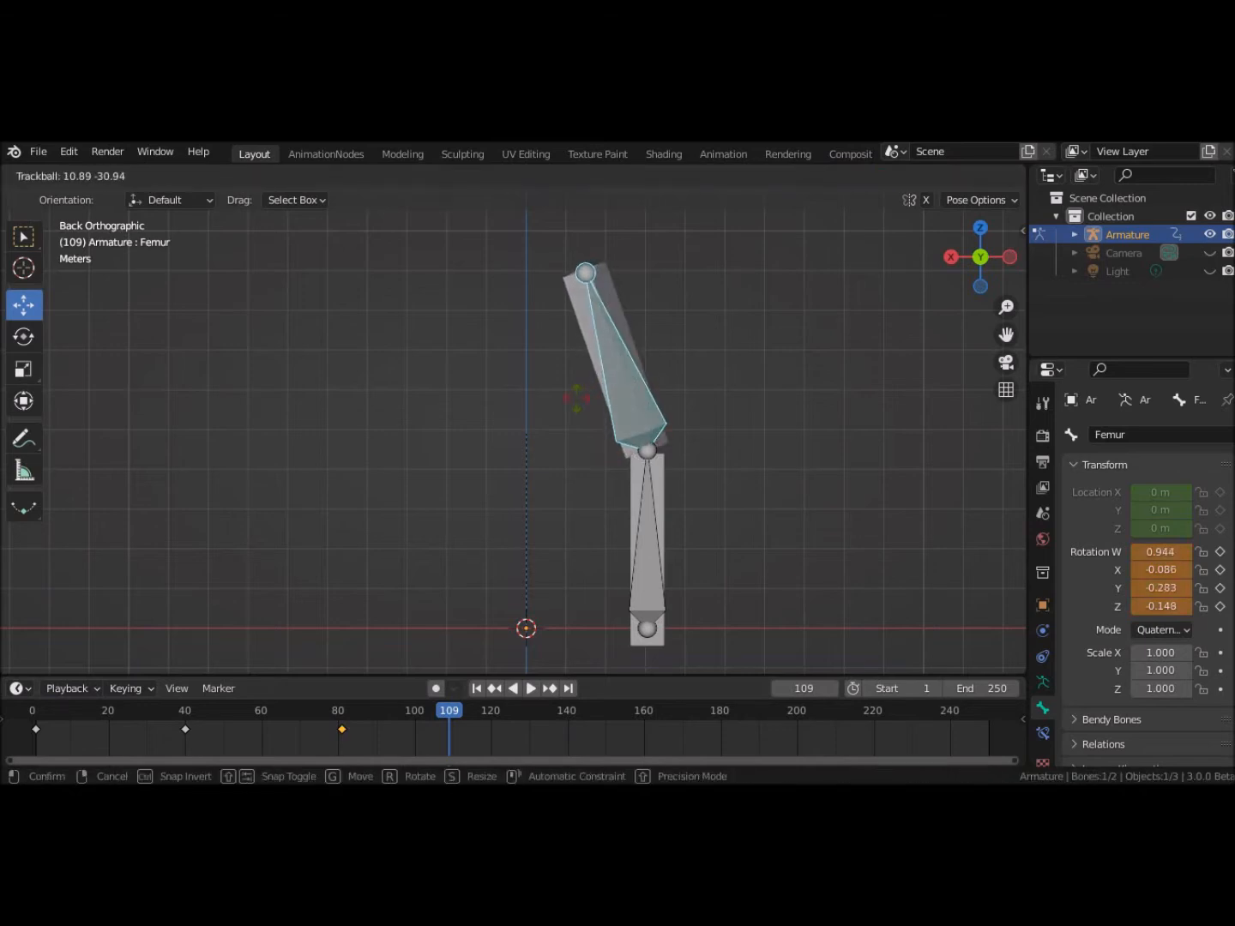
pyautogui.click(655, 381)
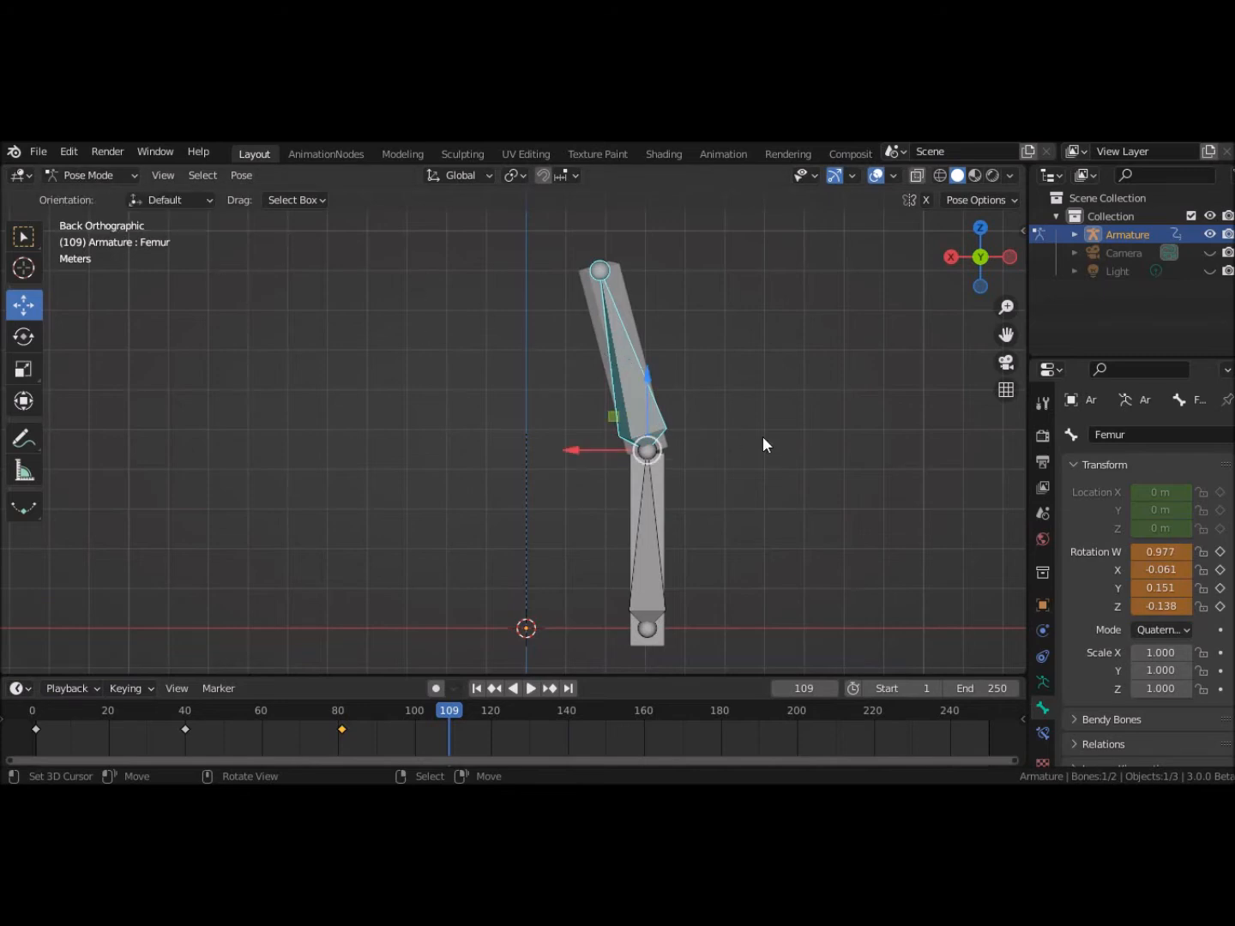
pyautogui.press('r')
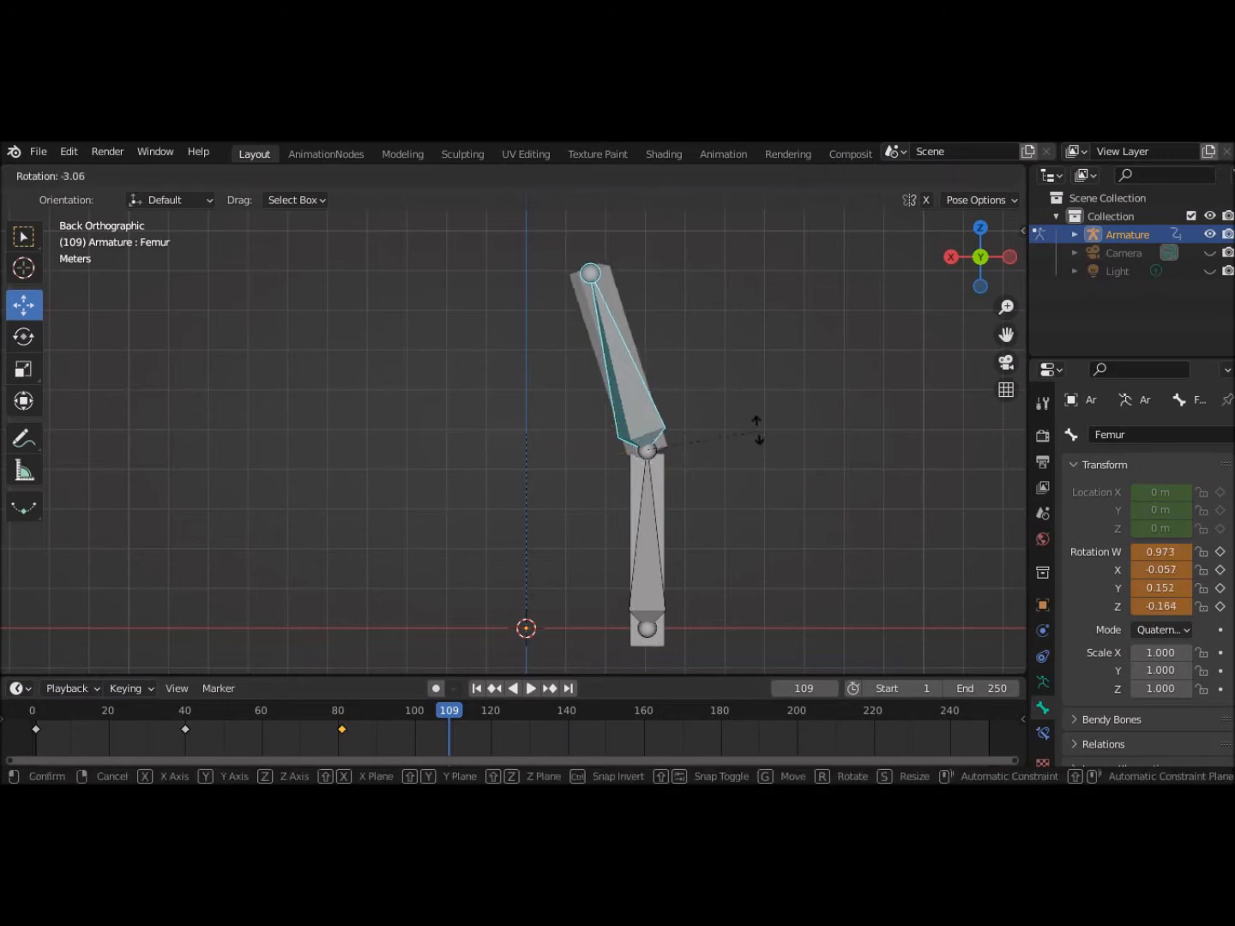
pyautogui.click(648, 364)
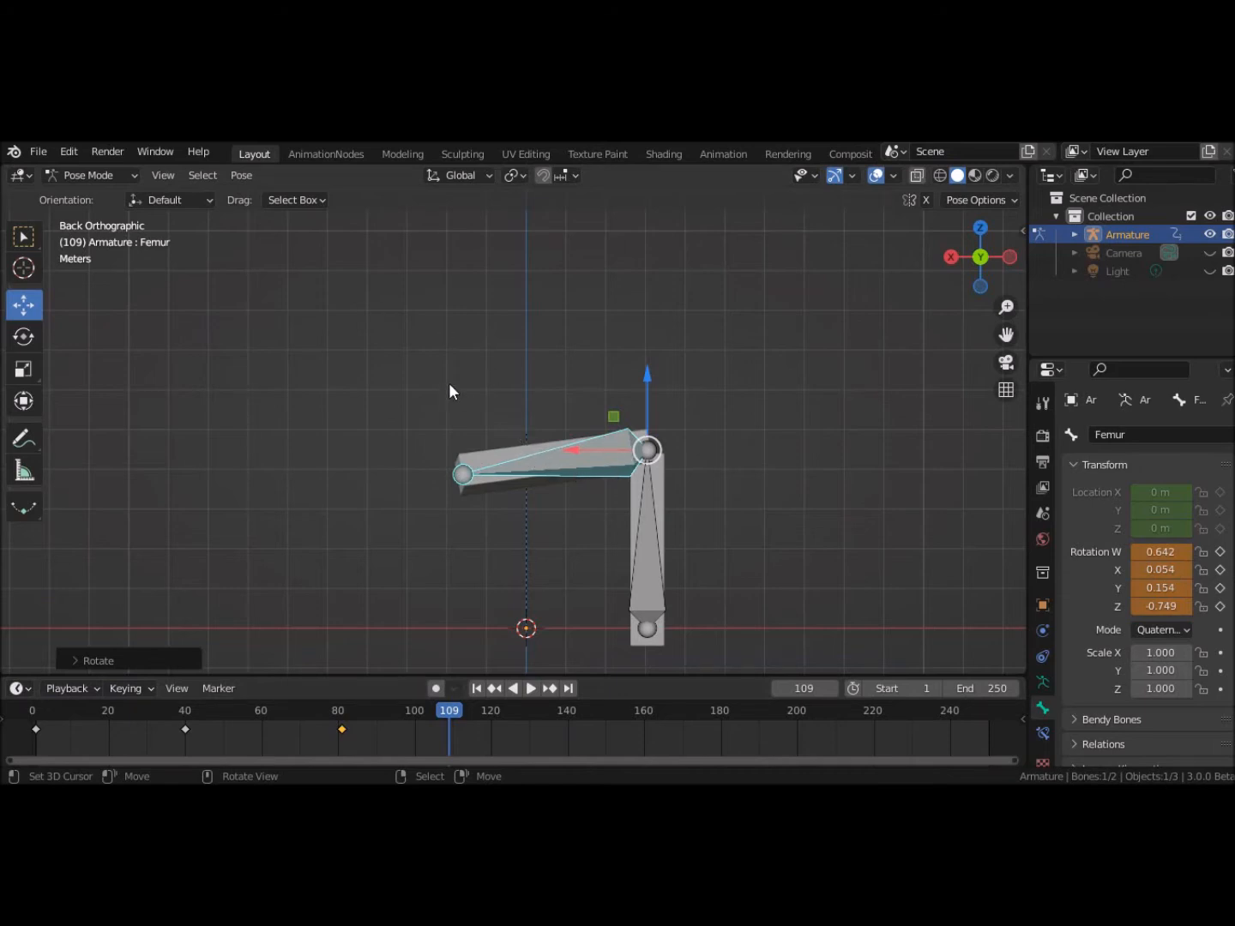
# Step: Return to Object Mode and delete the whole leg, including the armature and its meshes
pyautogui.click(78, 171)
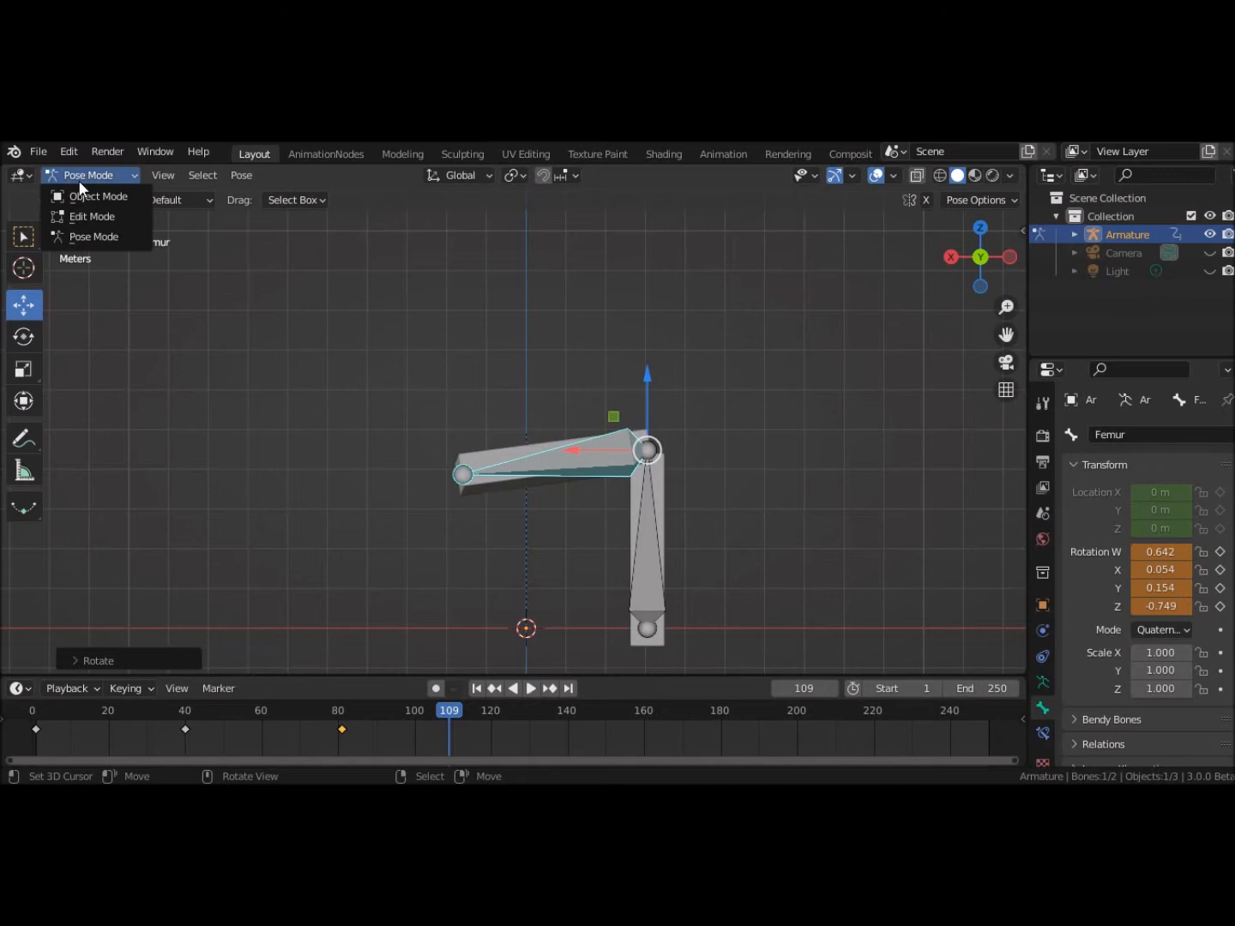
pyautogui.click(85, 193)
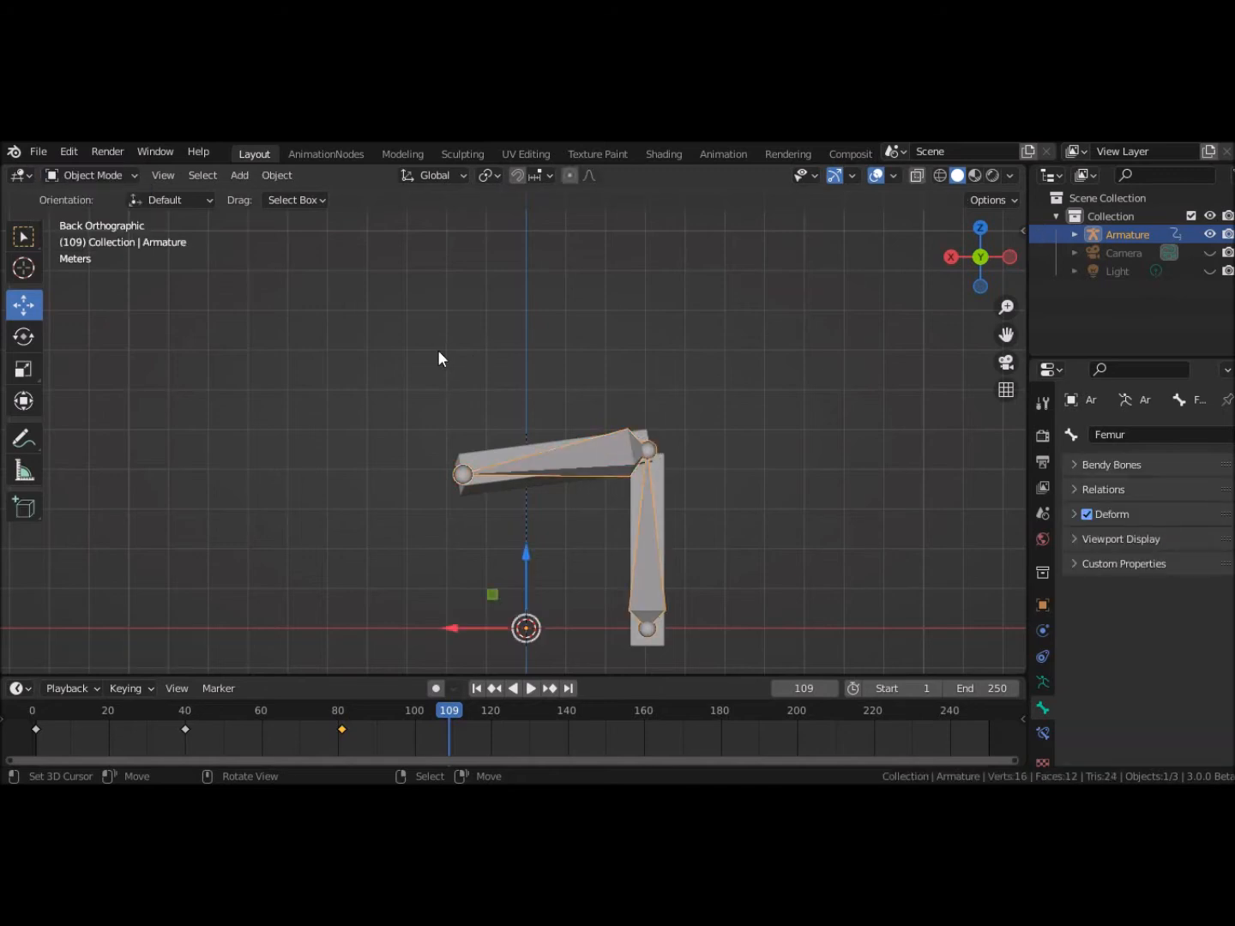
pyautogui.press('a')
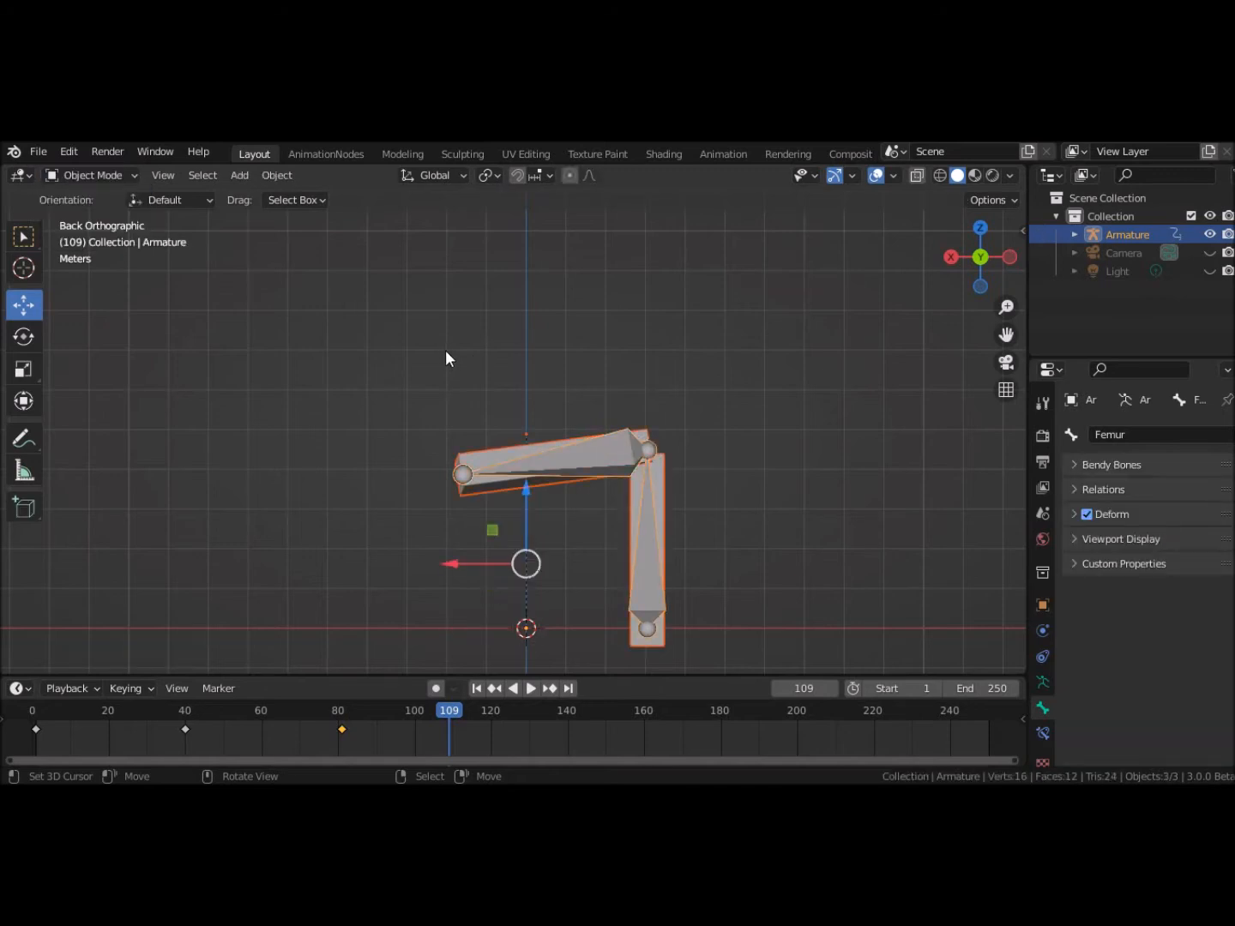
pyautogui.press('x')
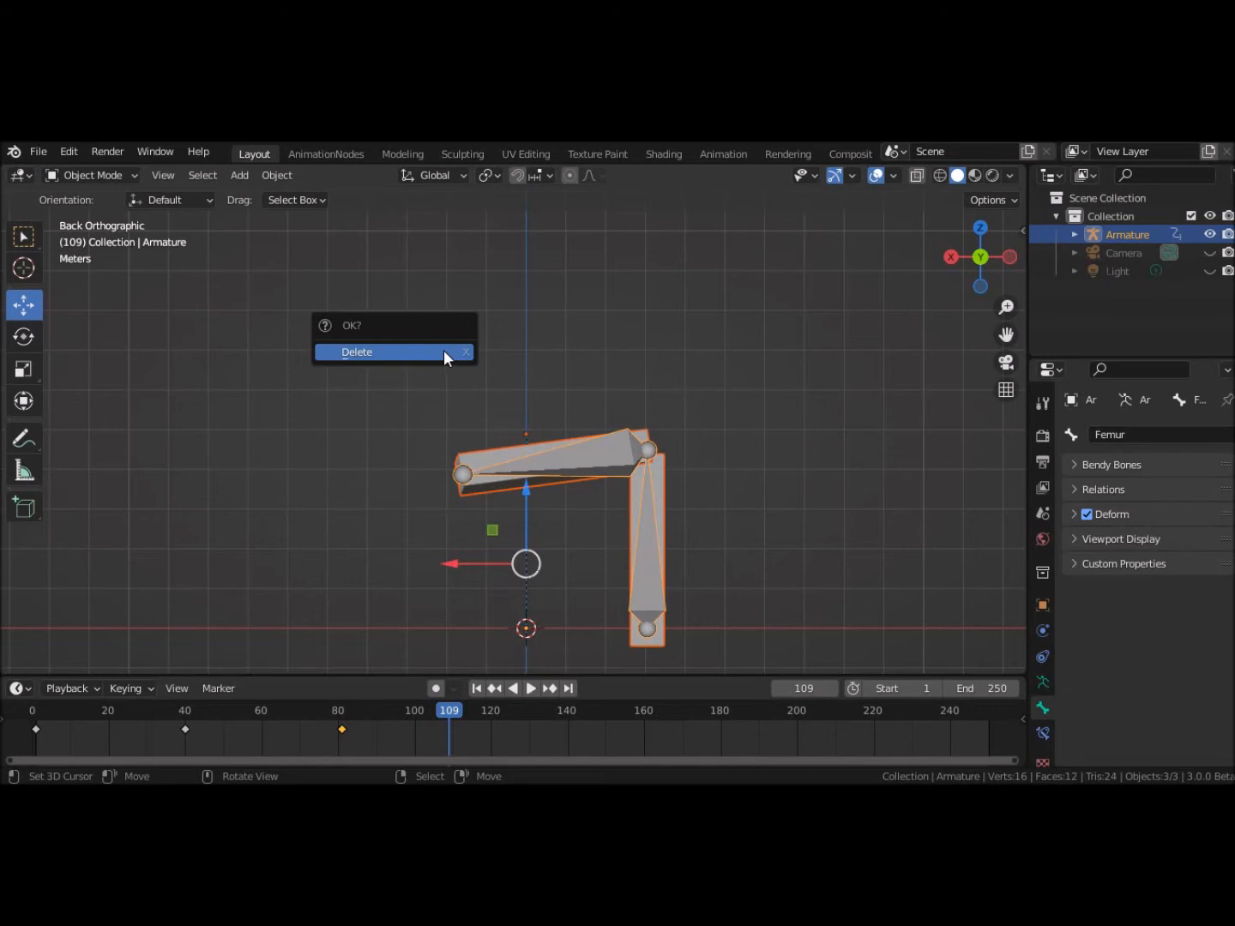
pyautogui.click(444, 351)
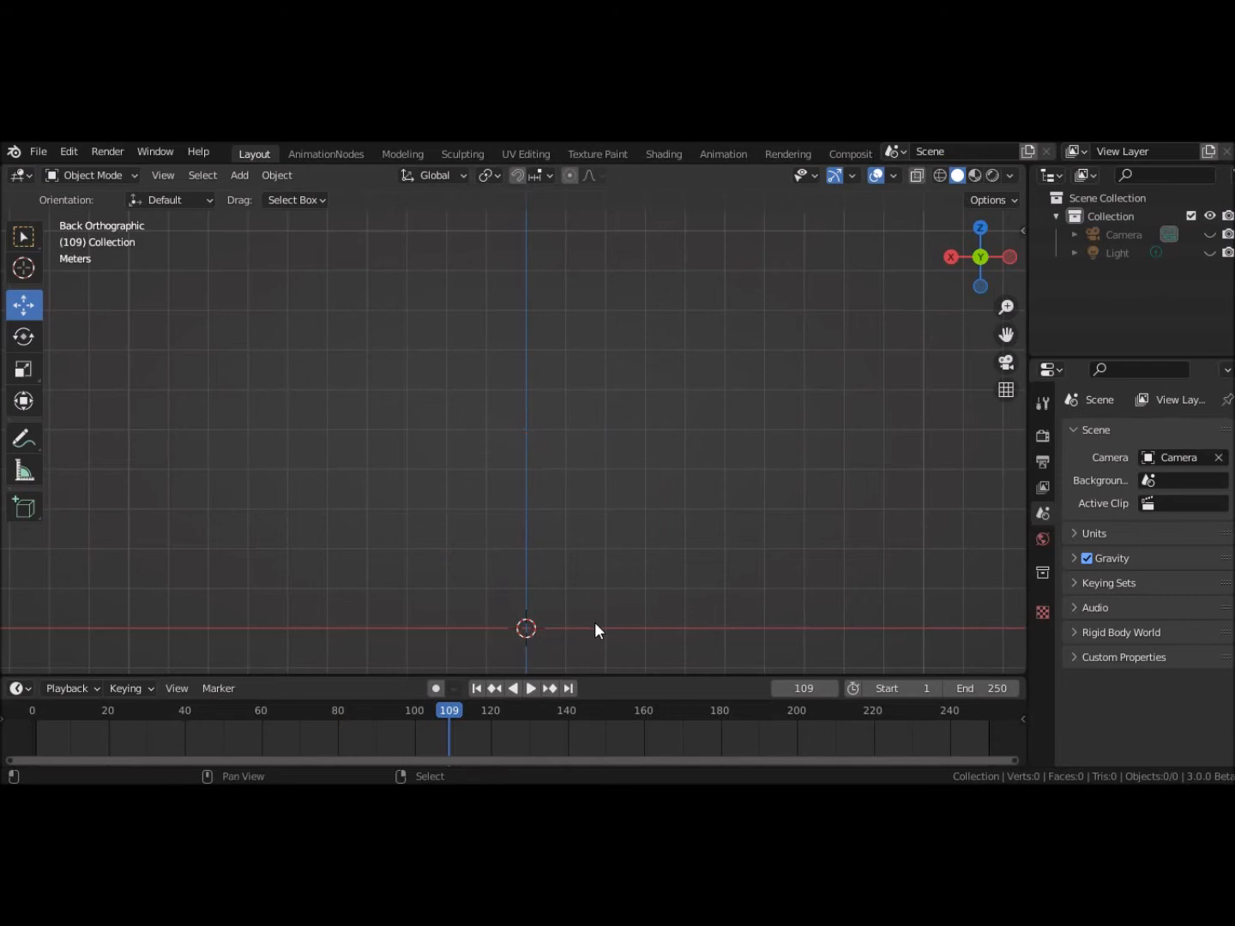
# Step: Add a cylinder mesh at the origin and set its radius to 0.5 m
pyautogui.hotkey('shift', 'a')
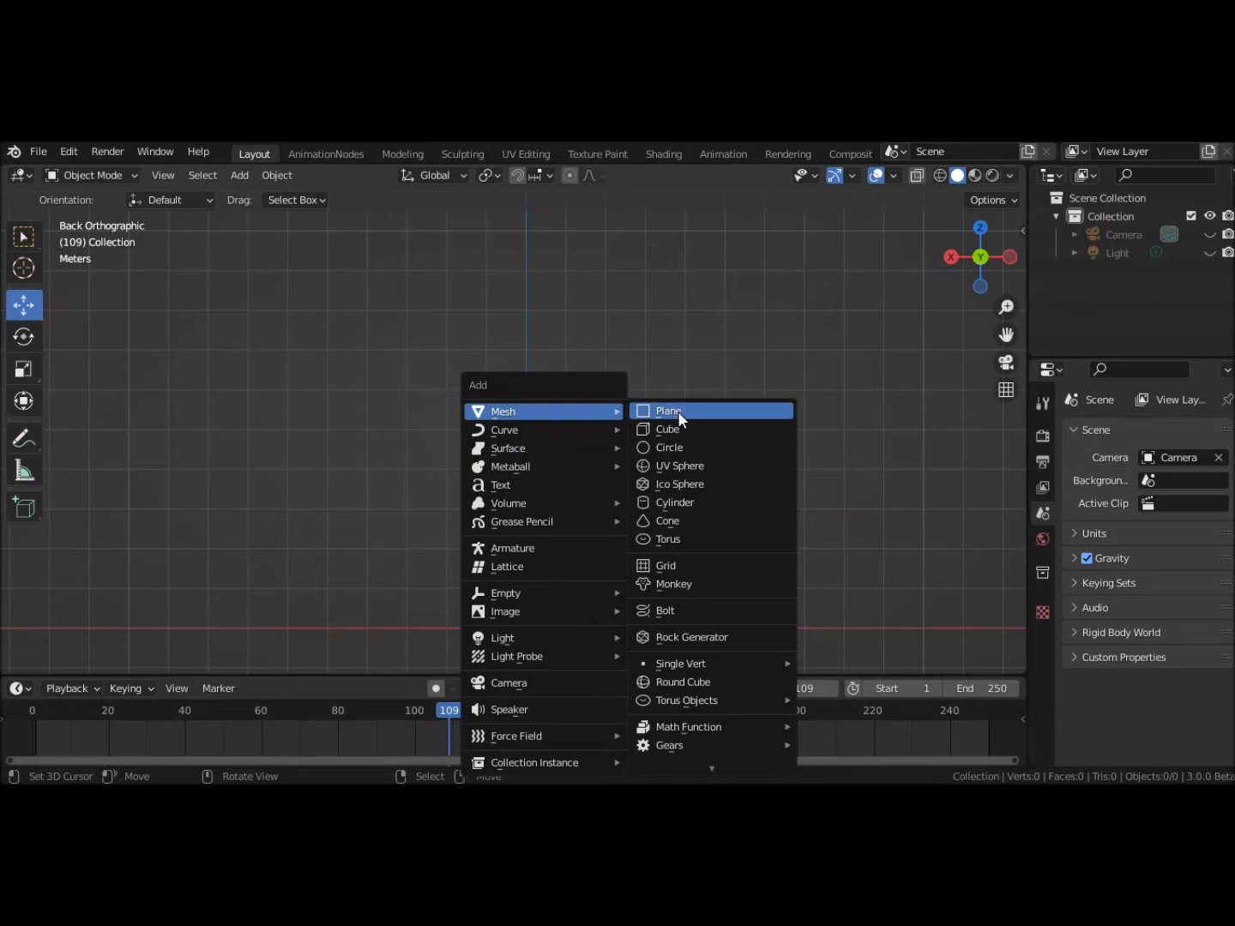
pyautogui.click(679, 503)
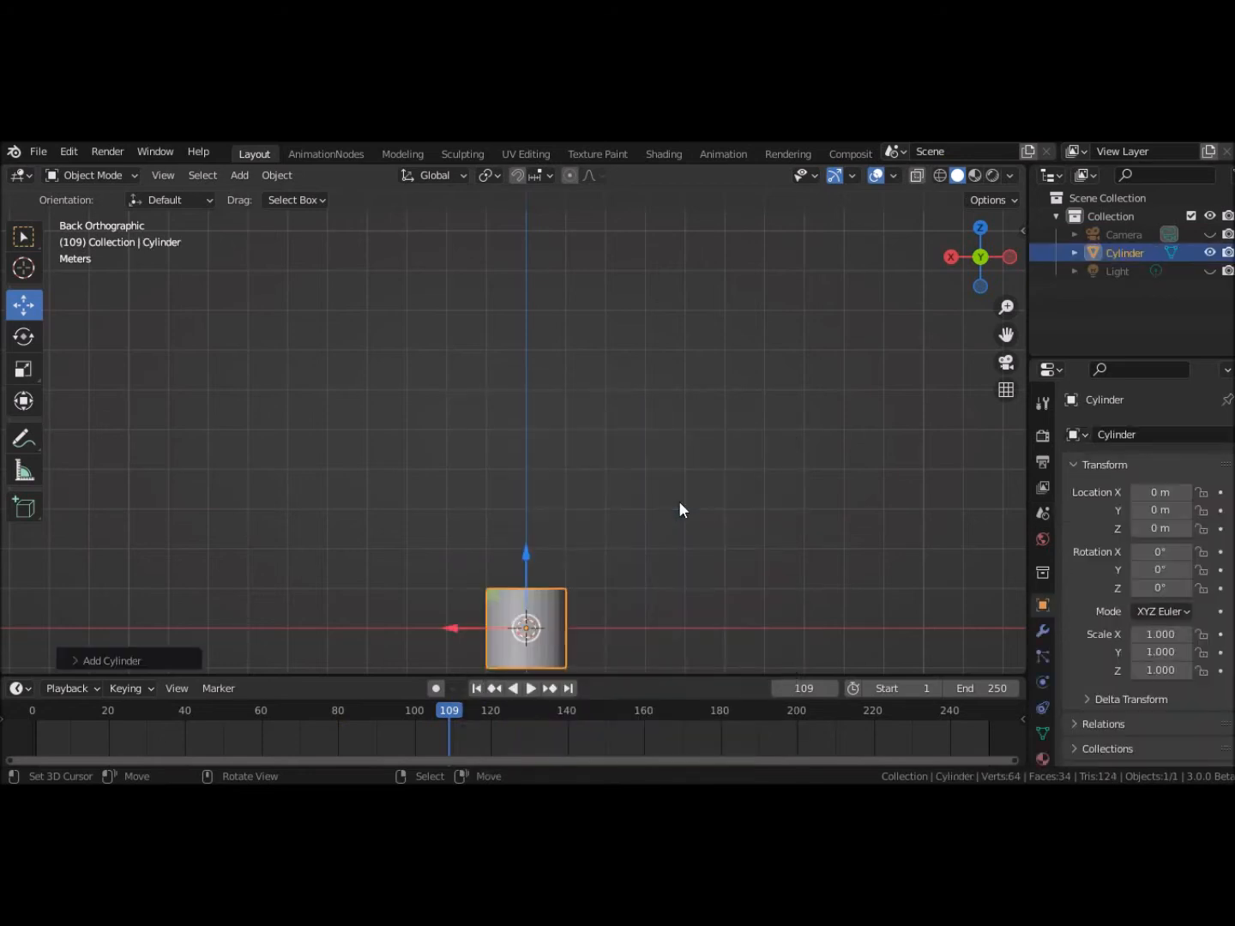
pyautogui.click(72, 659)
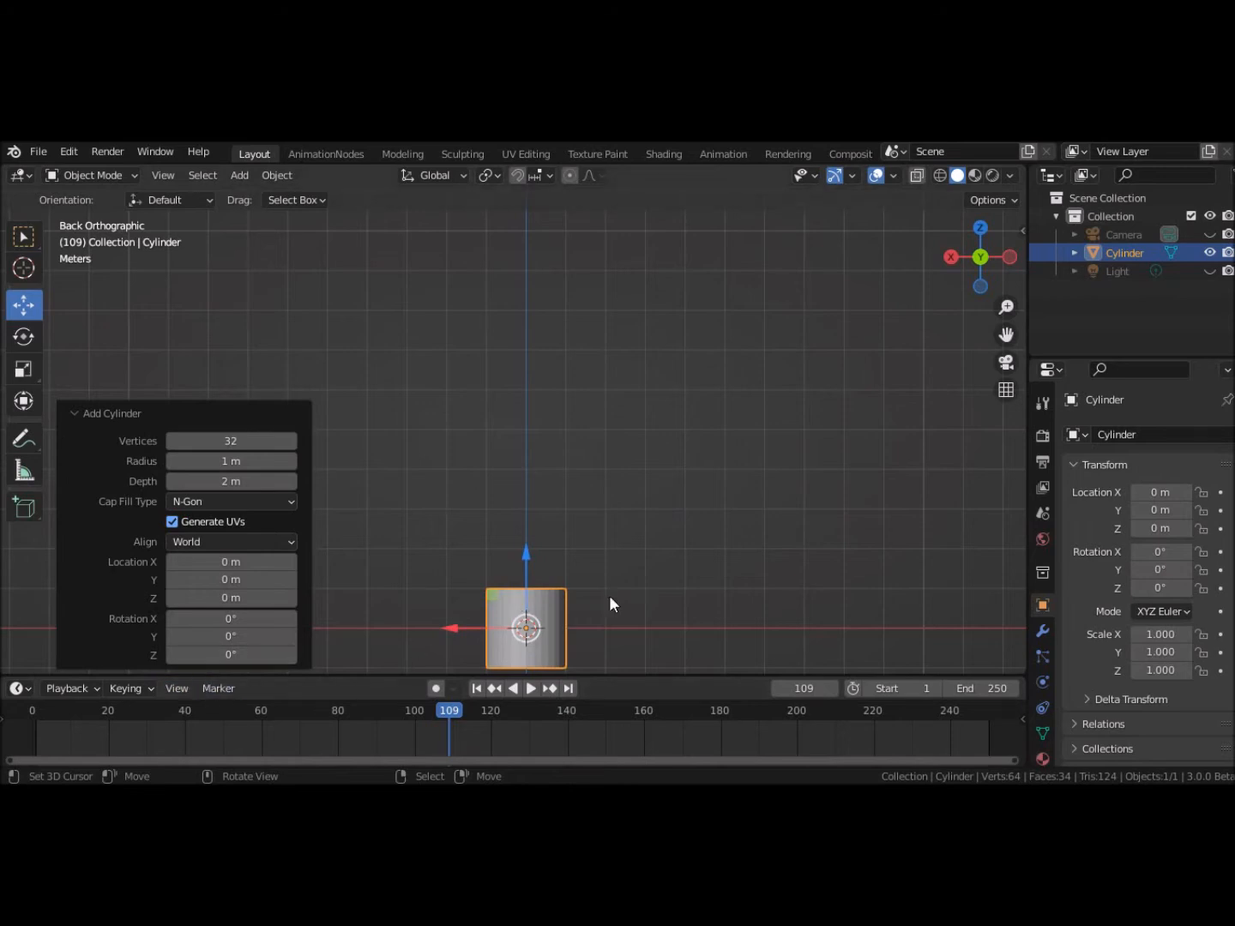
pyautogui.scroll(-3, 702, 507)
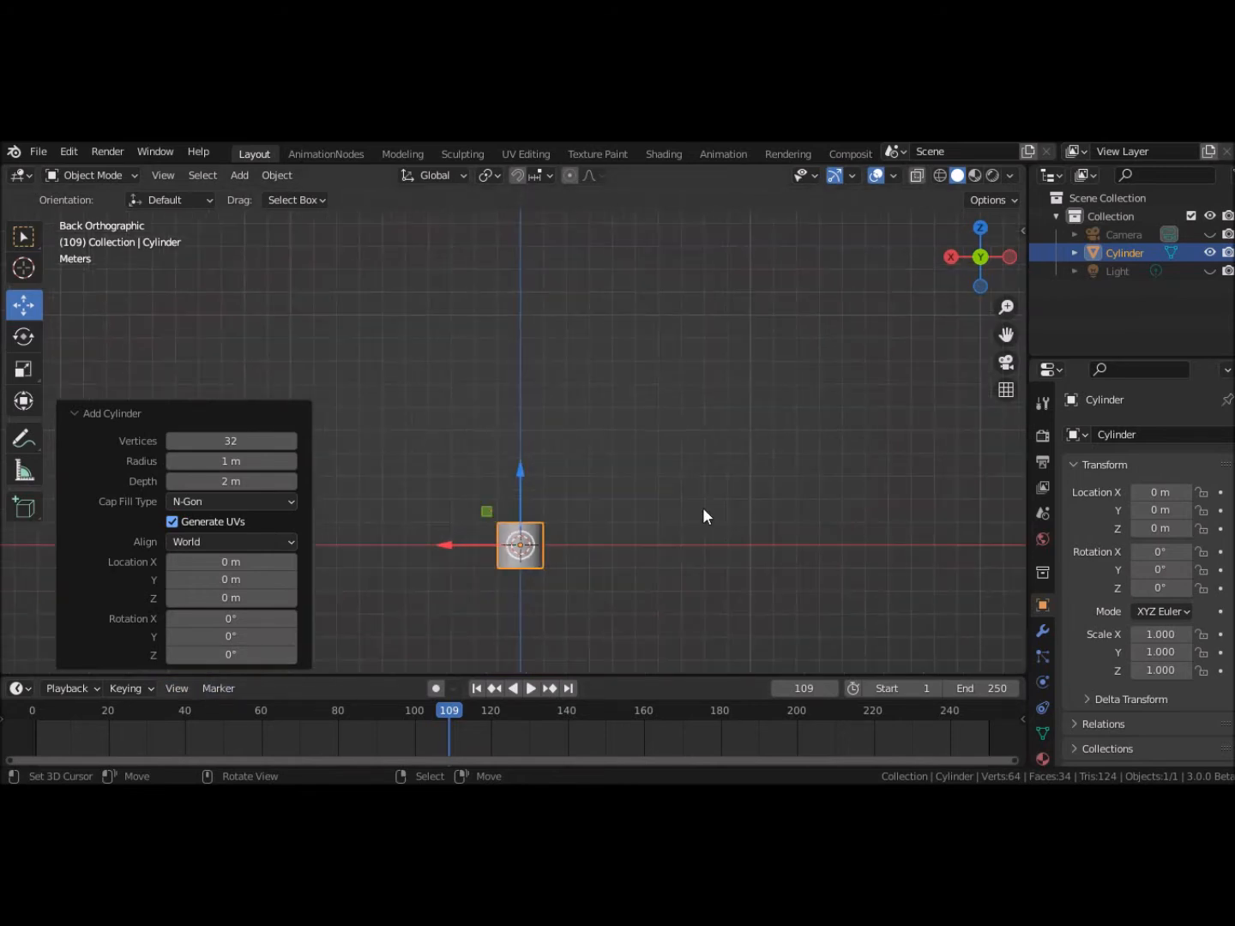
pyautogui.click(224, 465)
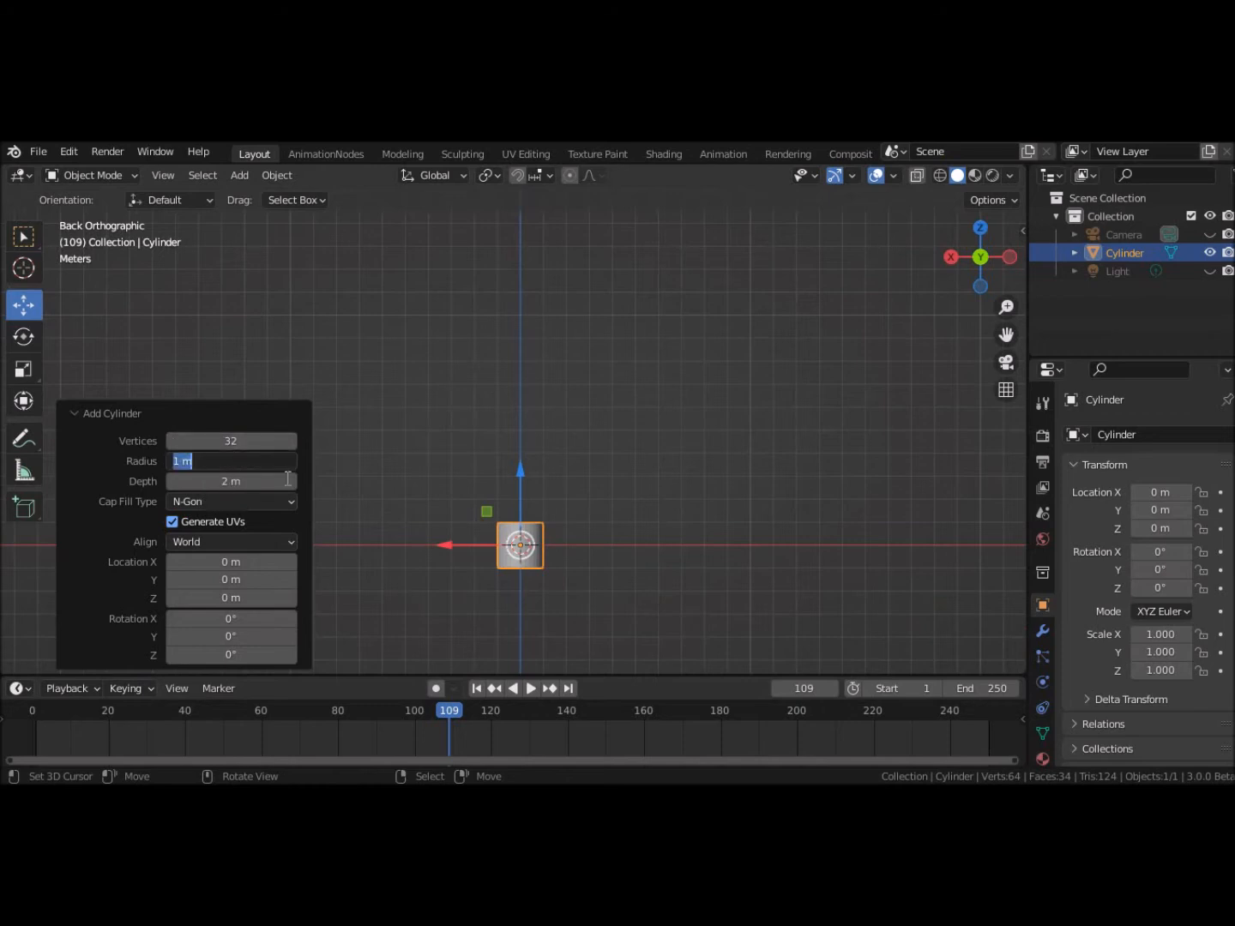
pyautogui.press('BackSpace')
pyautogui.write('.5')
pyautogui.press('Return')
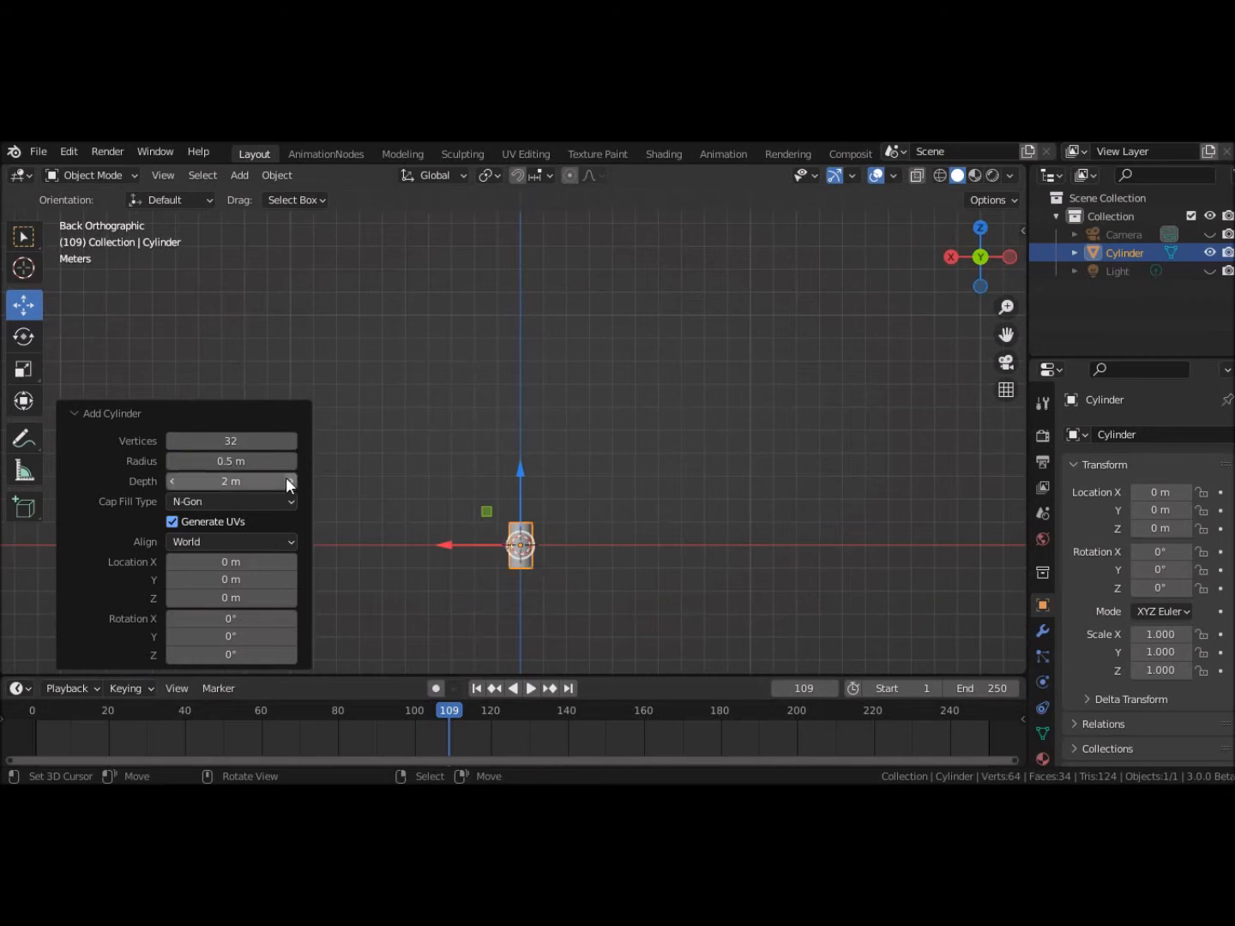
# Step: Try depths of 5 m and 8 m for the new cylinder
pyautogui.moveTo(205, 480); pyautogui.dragTo(291, 486)
pyautogui.click(206, 481)
pyautogui.write('5')
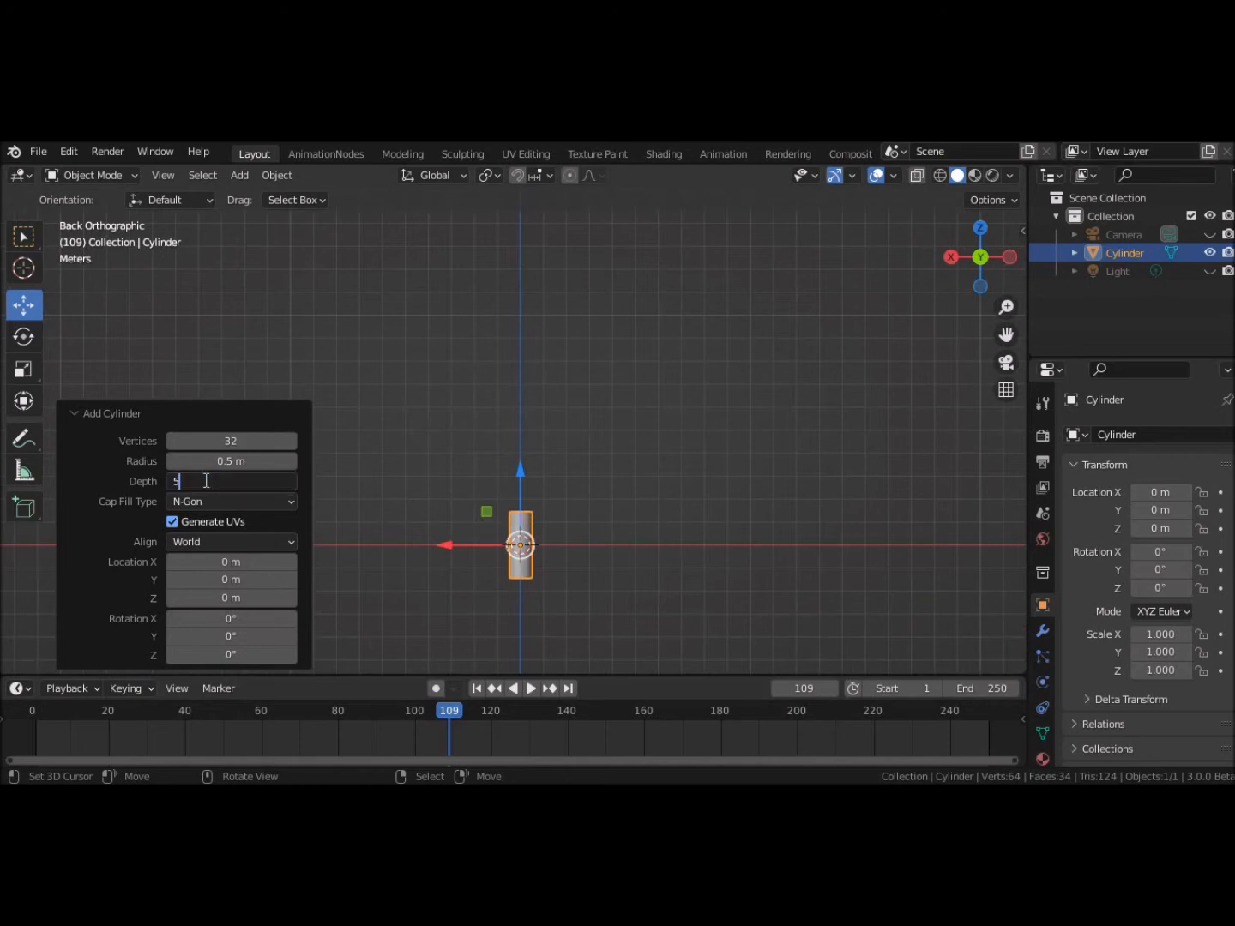
pyautogui.press('Return')
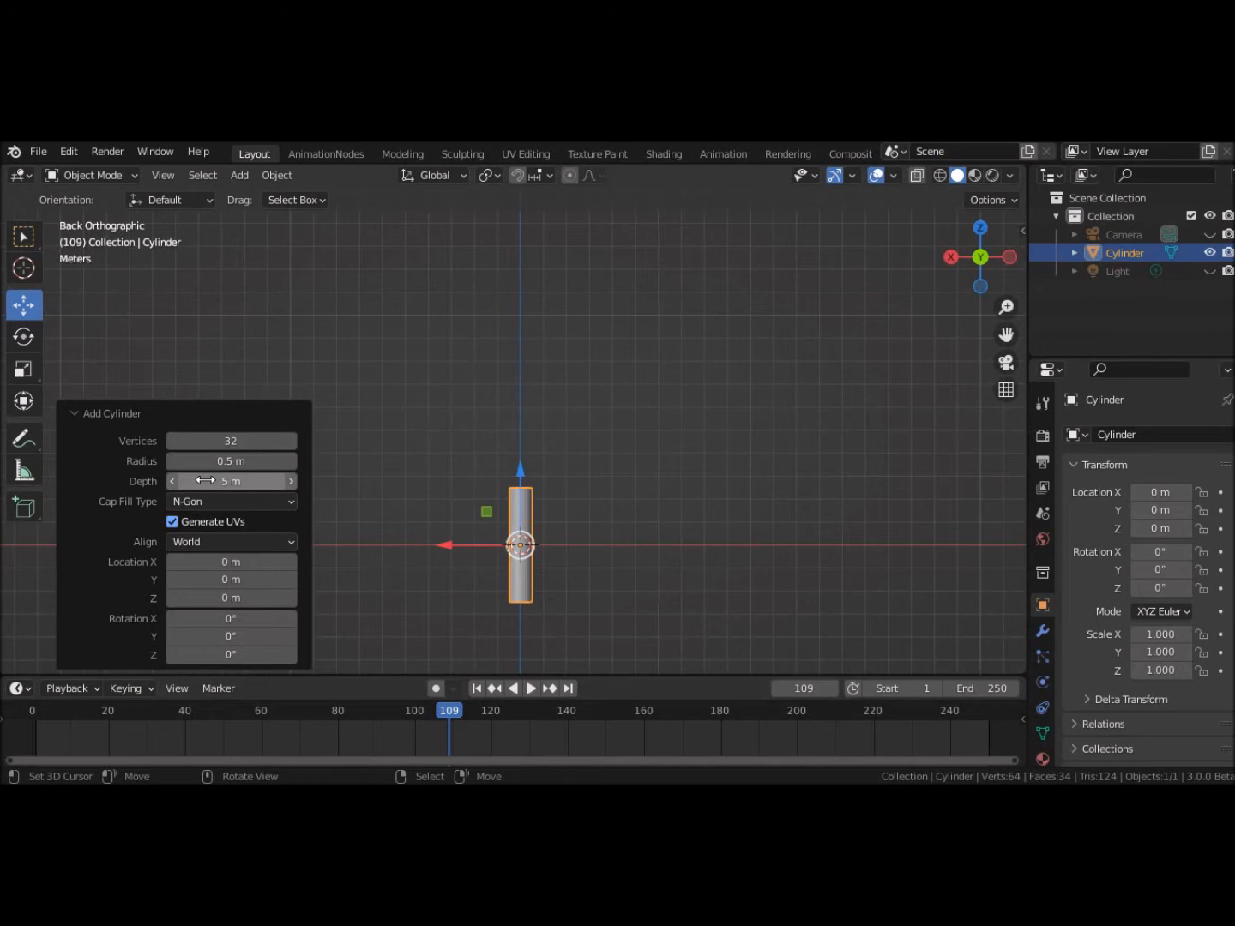
pyautogui.click(205, 481)
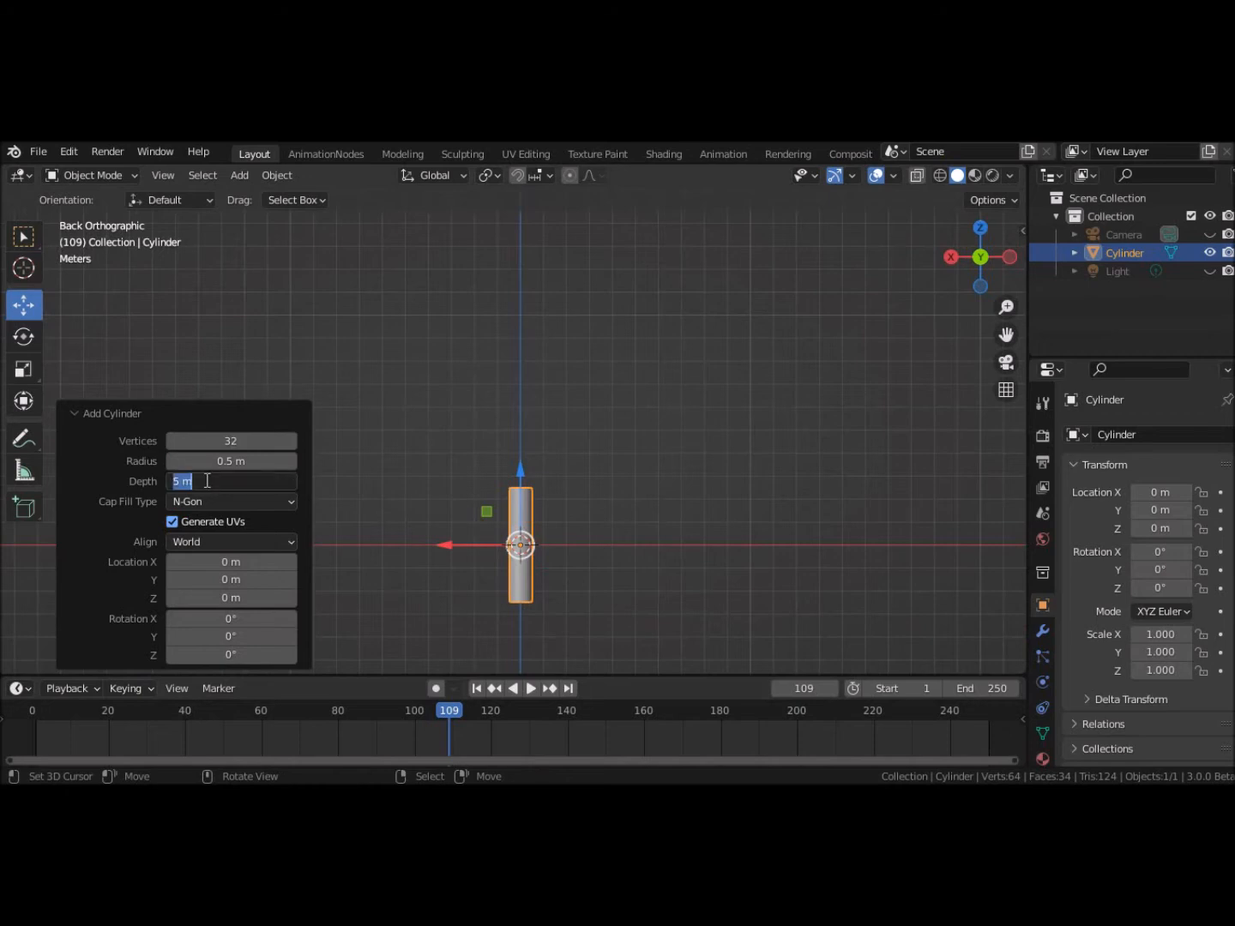
pyautogui.write('8')
pyautogui.press('Return')
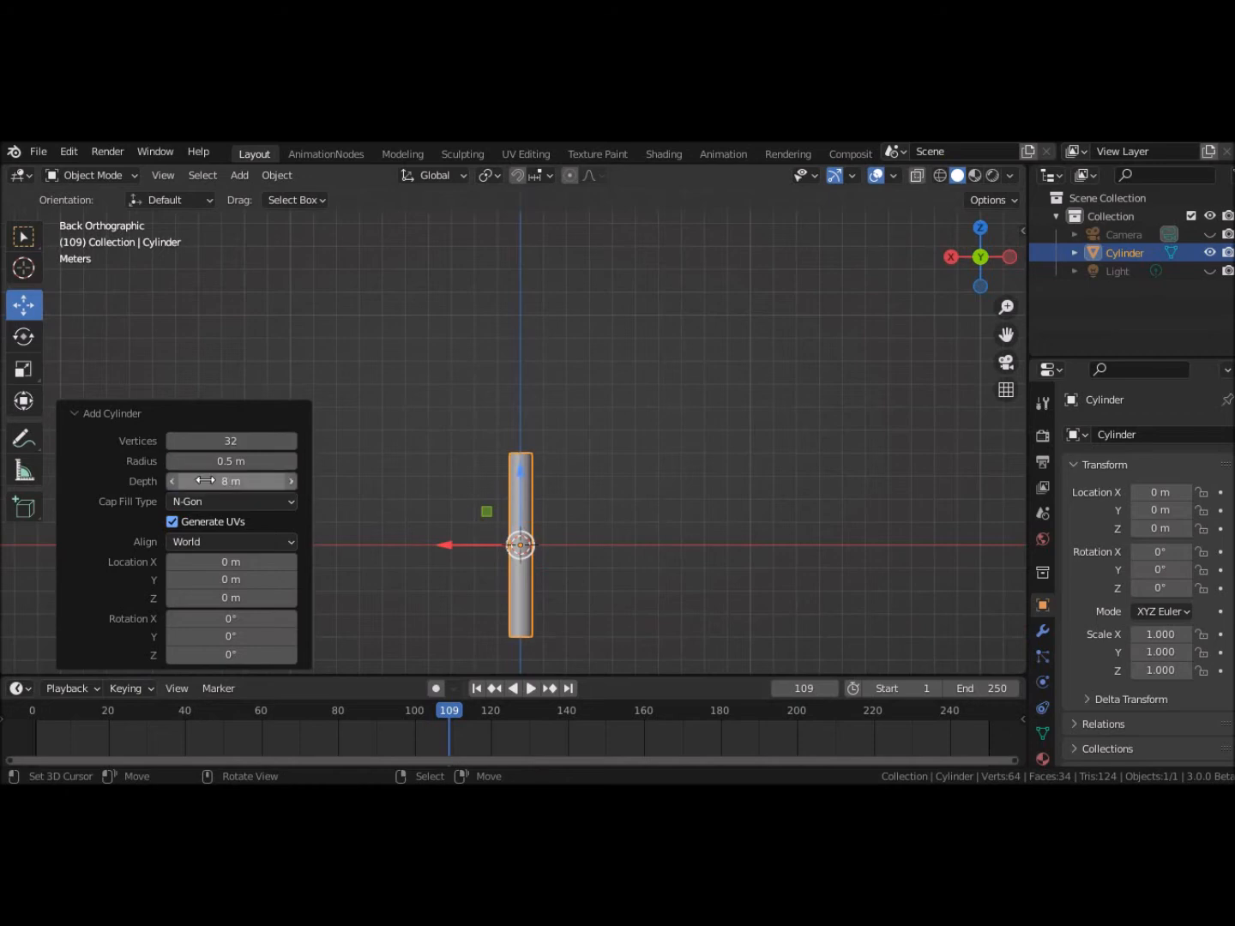
# Step: Set the cylinder's depth to 6 m and its Z location to 3 m so its base rests on the origin
pyautogui.moveTo(204, 480); pyautogui.dragTo(201, 484)
pyautogui.click(203, 484)
pyautogui.write('6')
pyautogui.press('Return')
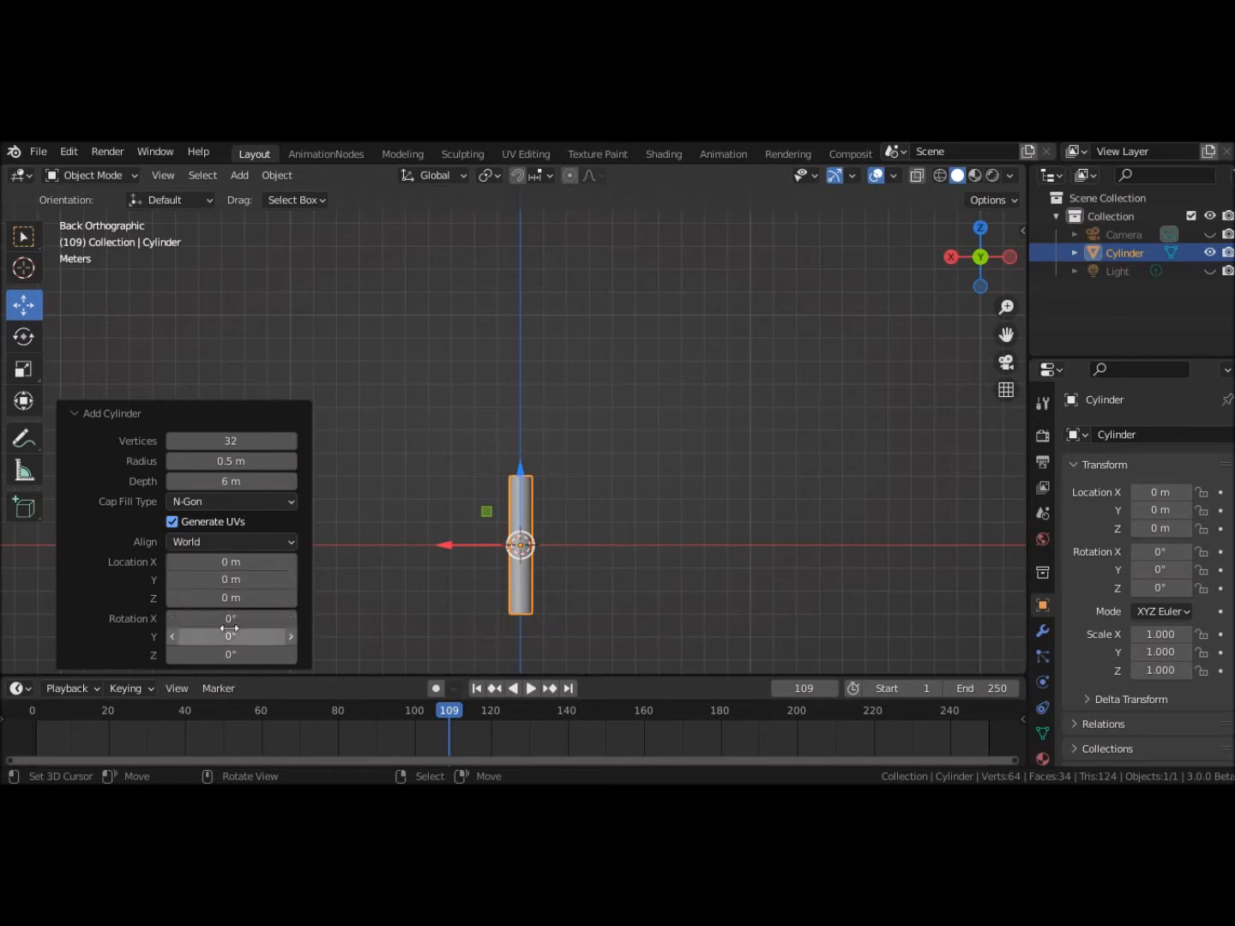
pyautogui.click(211, 598)
pyautogui.write('3')
pyautogui.press('Return')
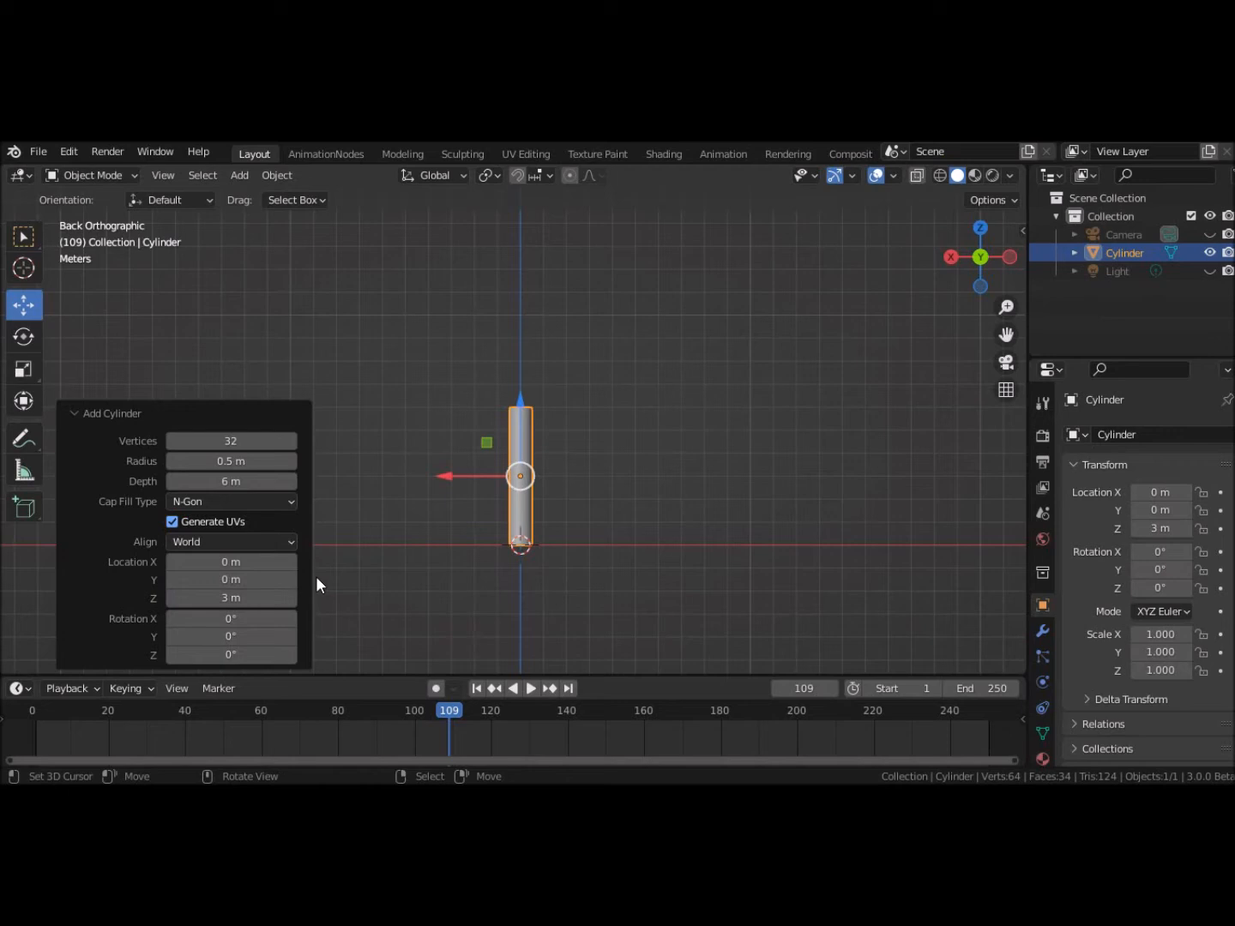
pyautogui.click(672, 572)
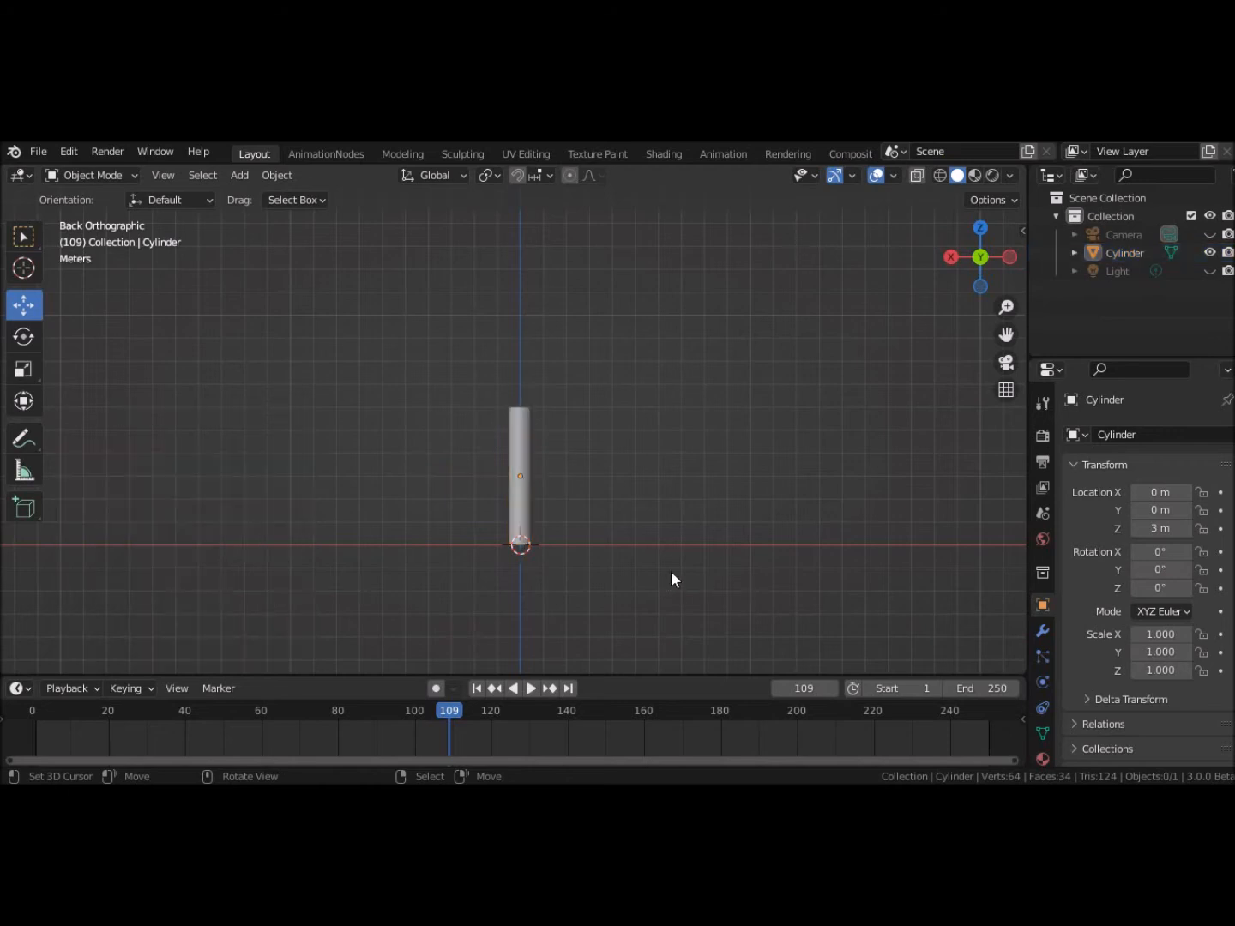
pyautogui.scroll(2, 672, 572)
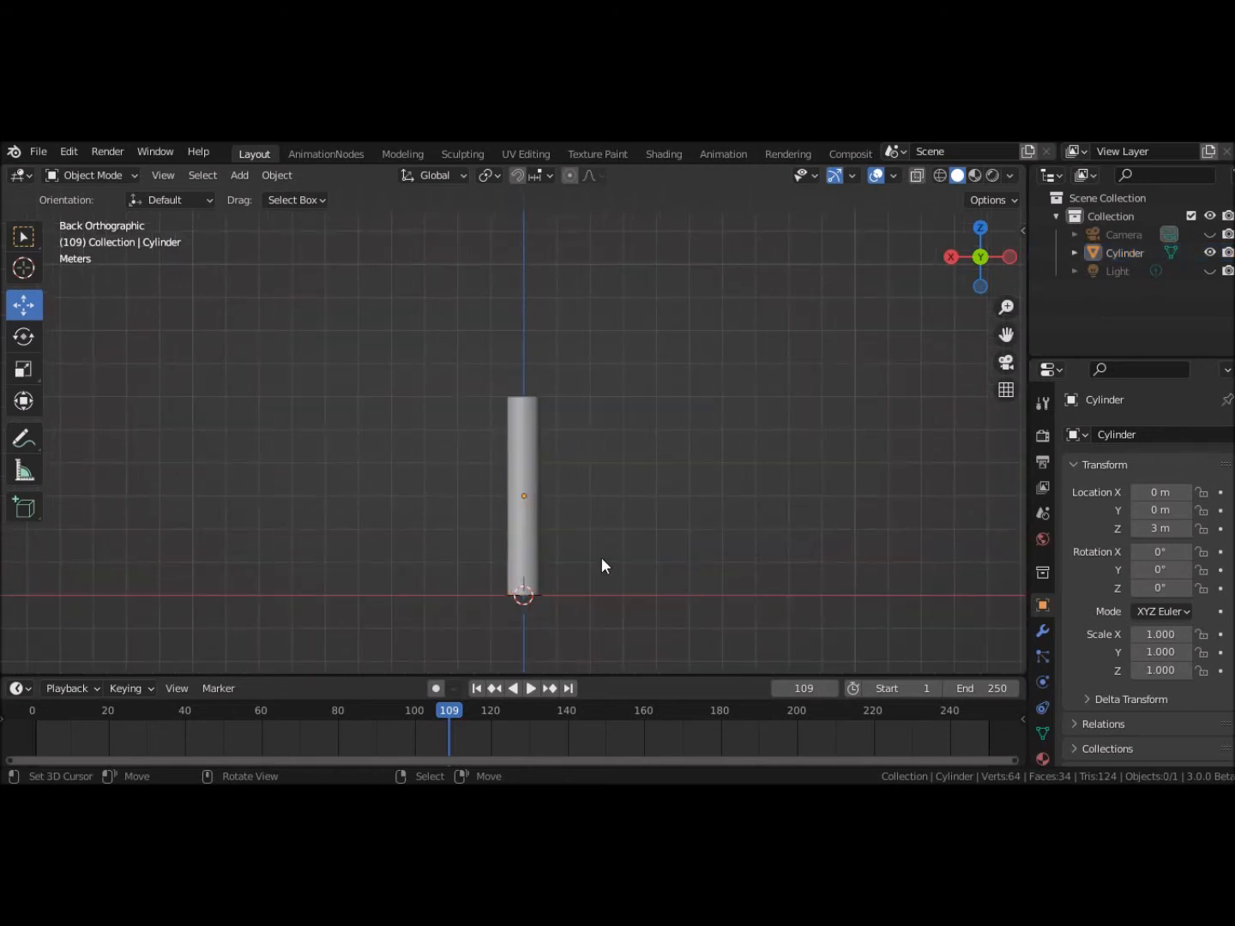
# Step: Add an armature with a single bone at the world origin, at the cylinder's base
pyautogui.click(513, 524)
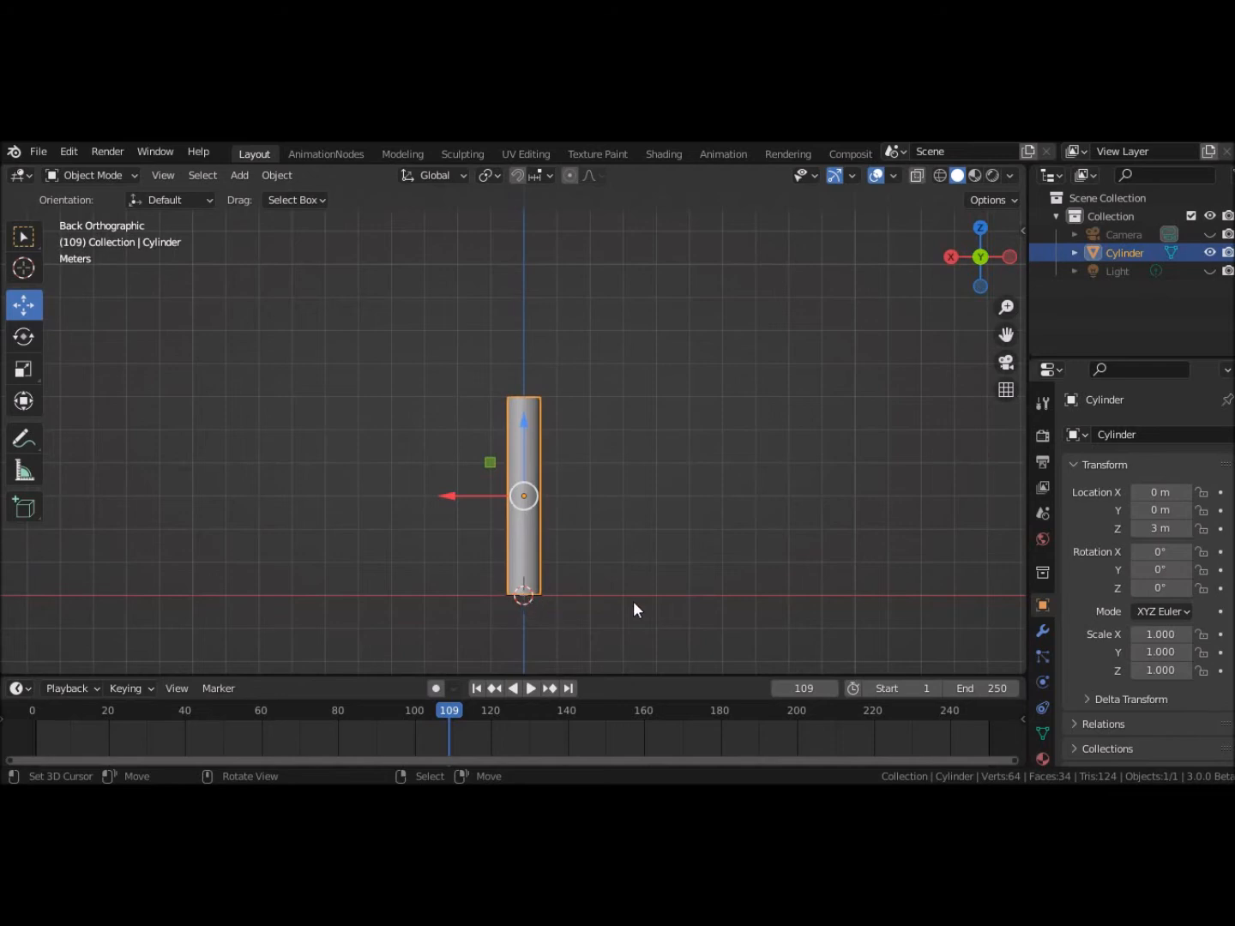
pyautogui.hotkey('shift', 'a')
pyautogui.moveTo(633, 600)
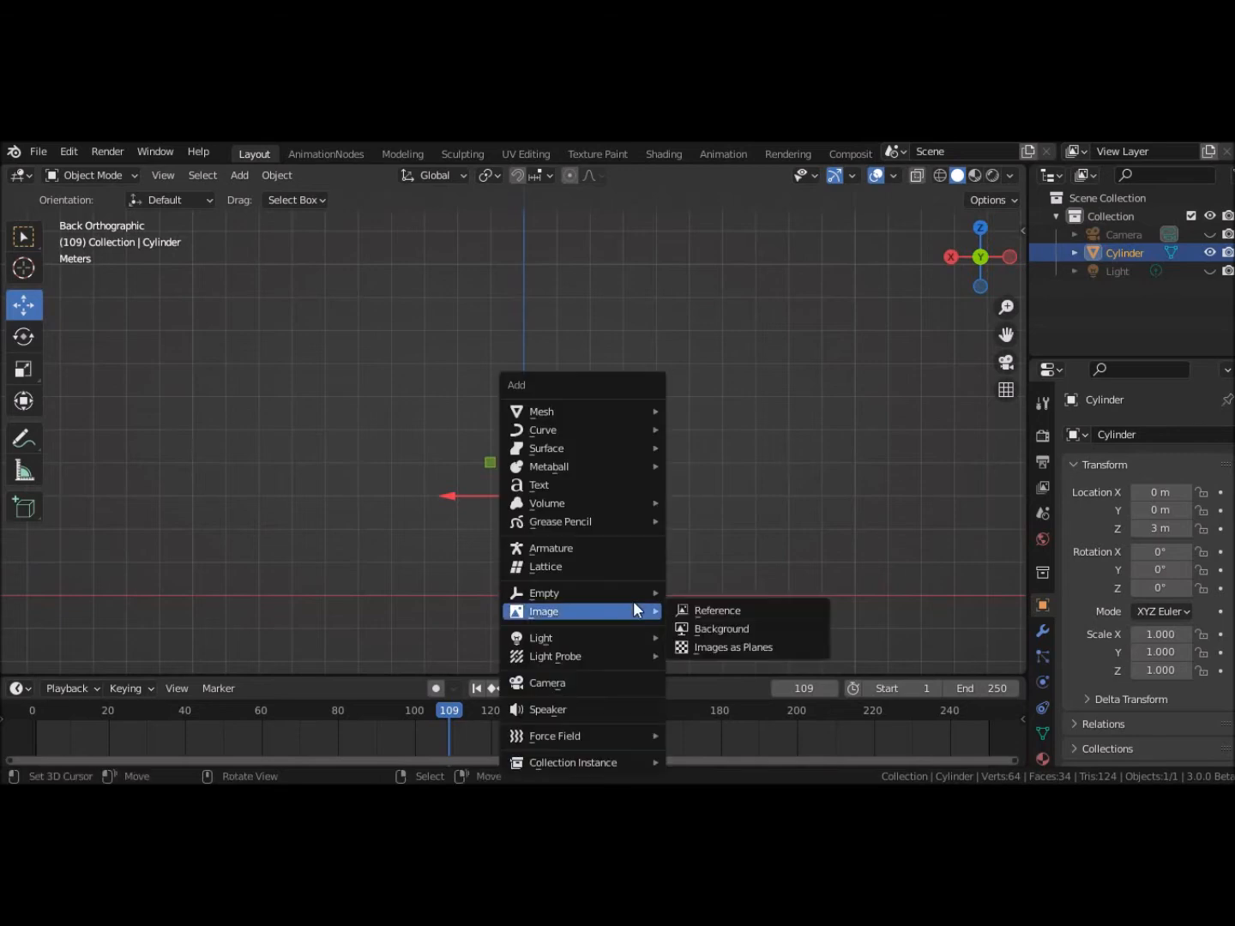
pyautogui.click(571, 553)
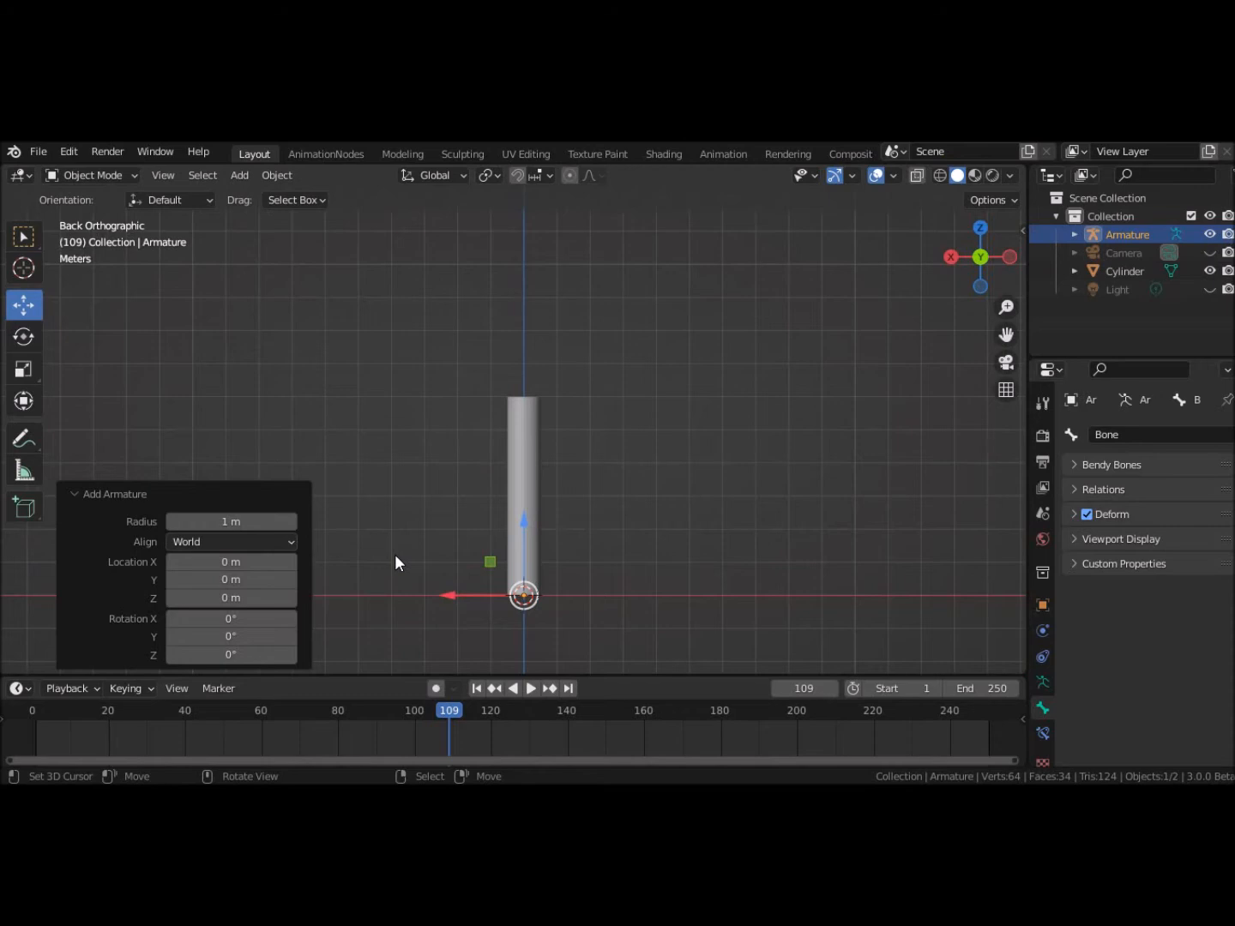
pyautogui.click(79, 495)
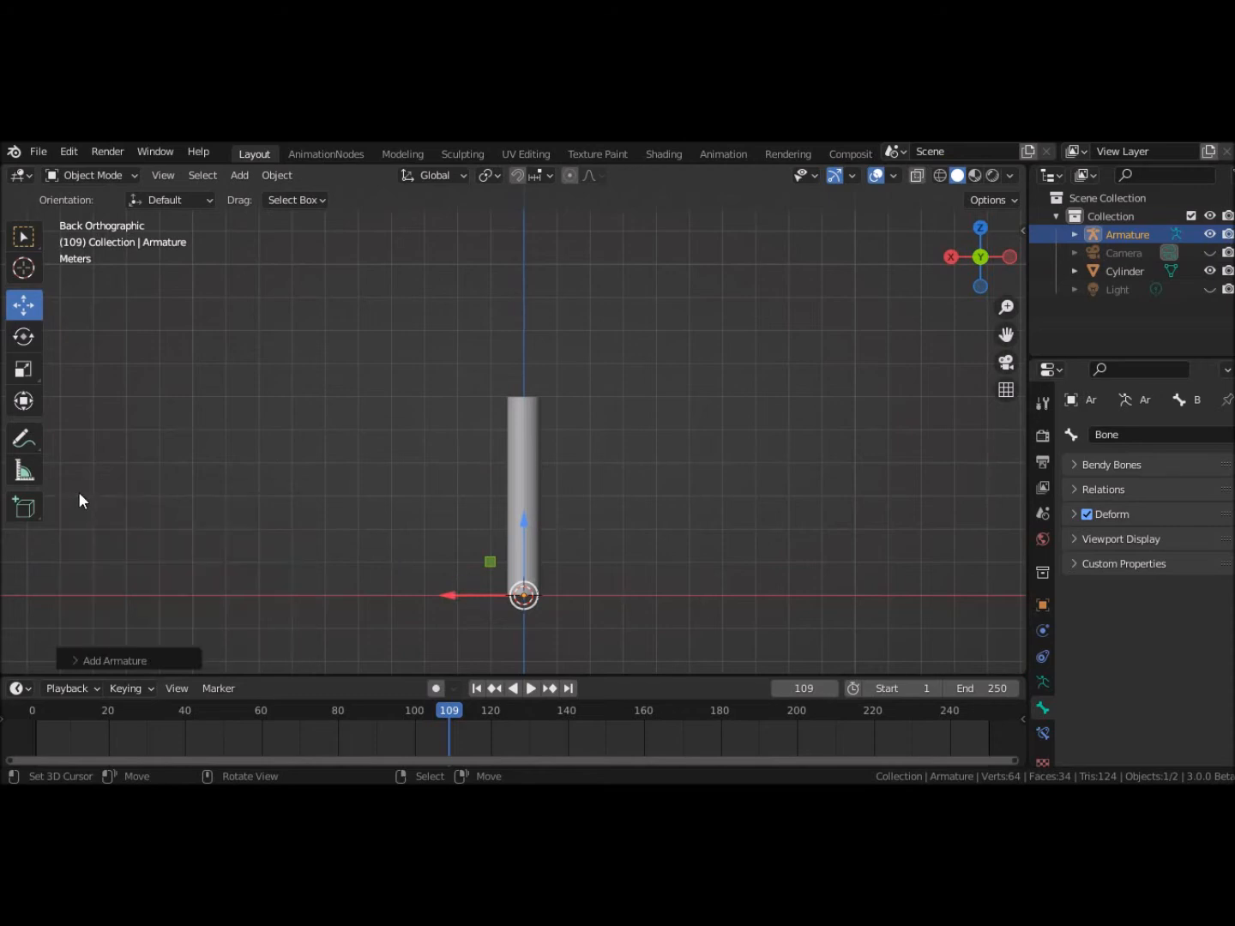
# Step: Enable the In Front display option for the armature so its bone shows through the cylinder
pyautogui.click(1044, 683)
pyautogui.scroll(-4, 1144, 700)
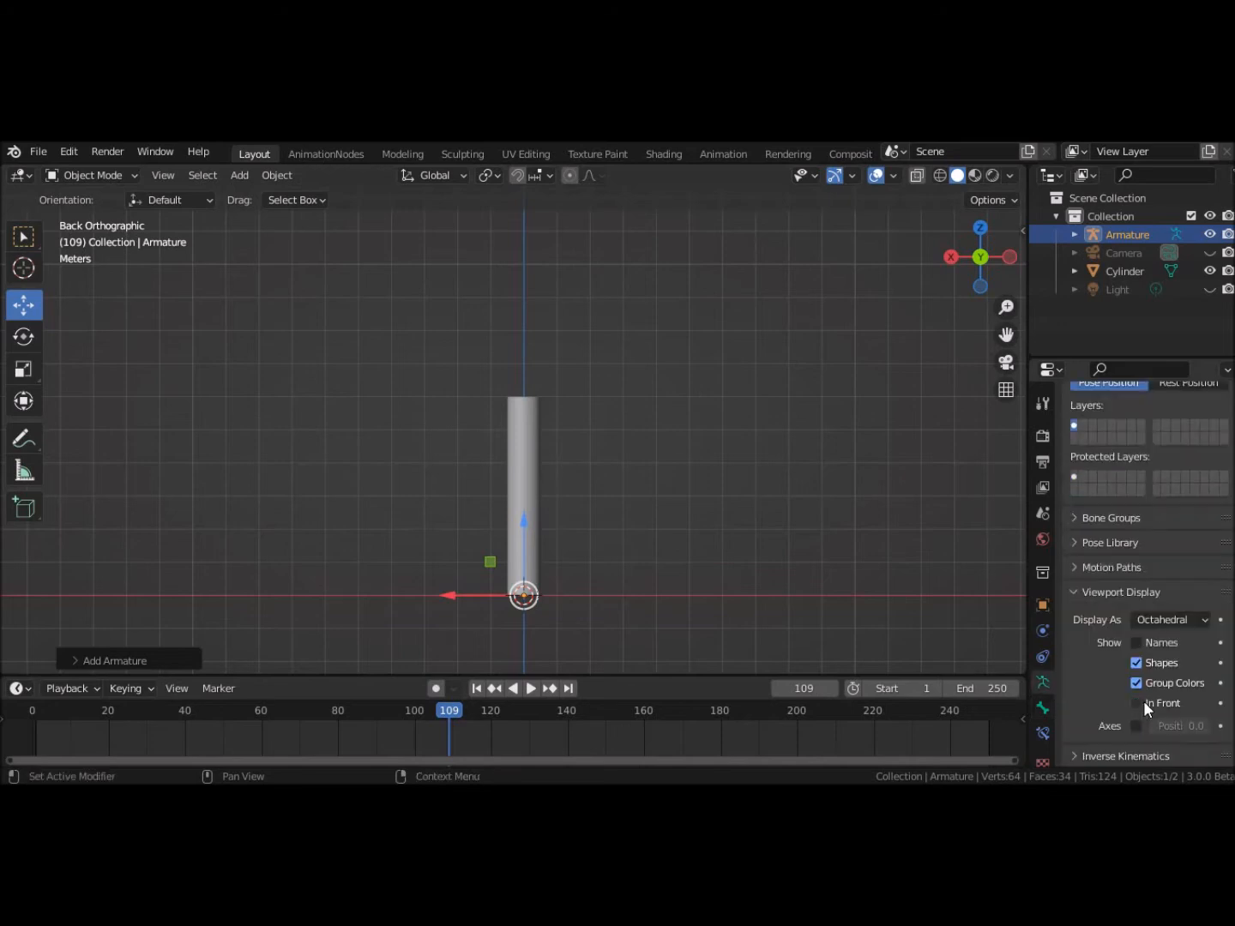
pyautogui.scroll(-1, 1143, 700)
pyautogui.click(1136, 679)
pyautogui.keyDown('shift'); pyautogui.moveTo(784, 642); pyautogui.dragTo(789, 563, button='middle'); pyautogui.keyUp('shift')
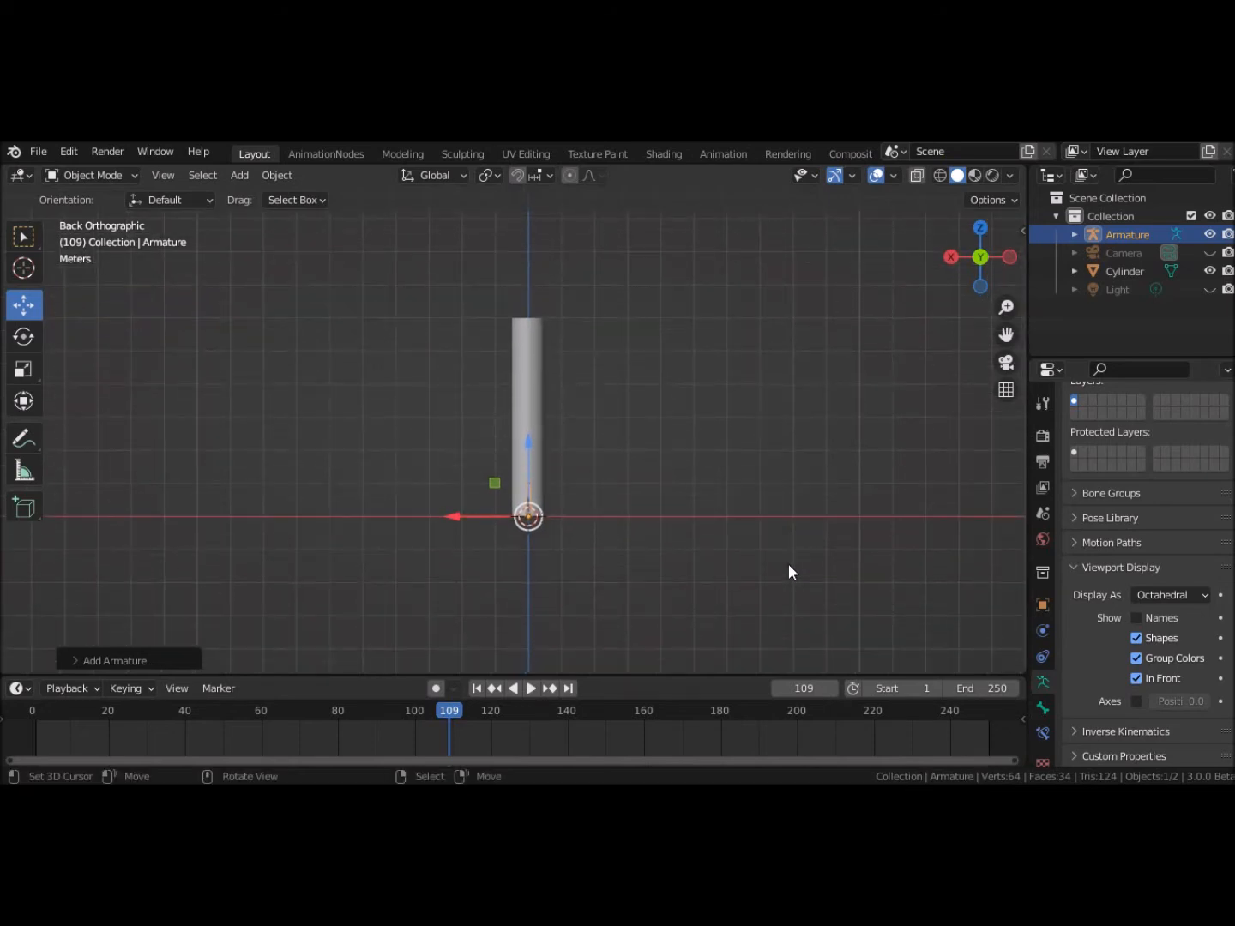
# Step: Select the armature at the base of the cylinder instead of the cylinder mesh
pyautogui.scroll(3, 788, 564)
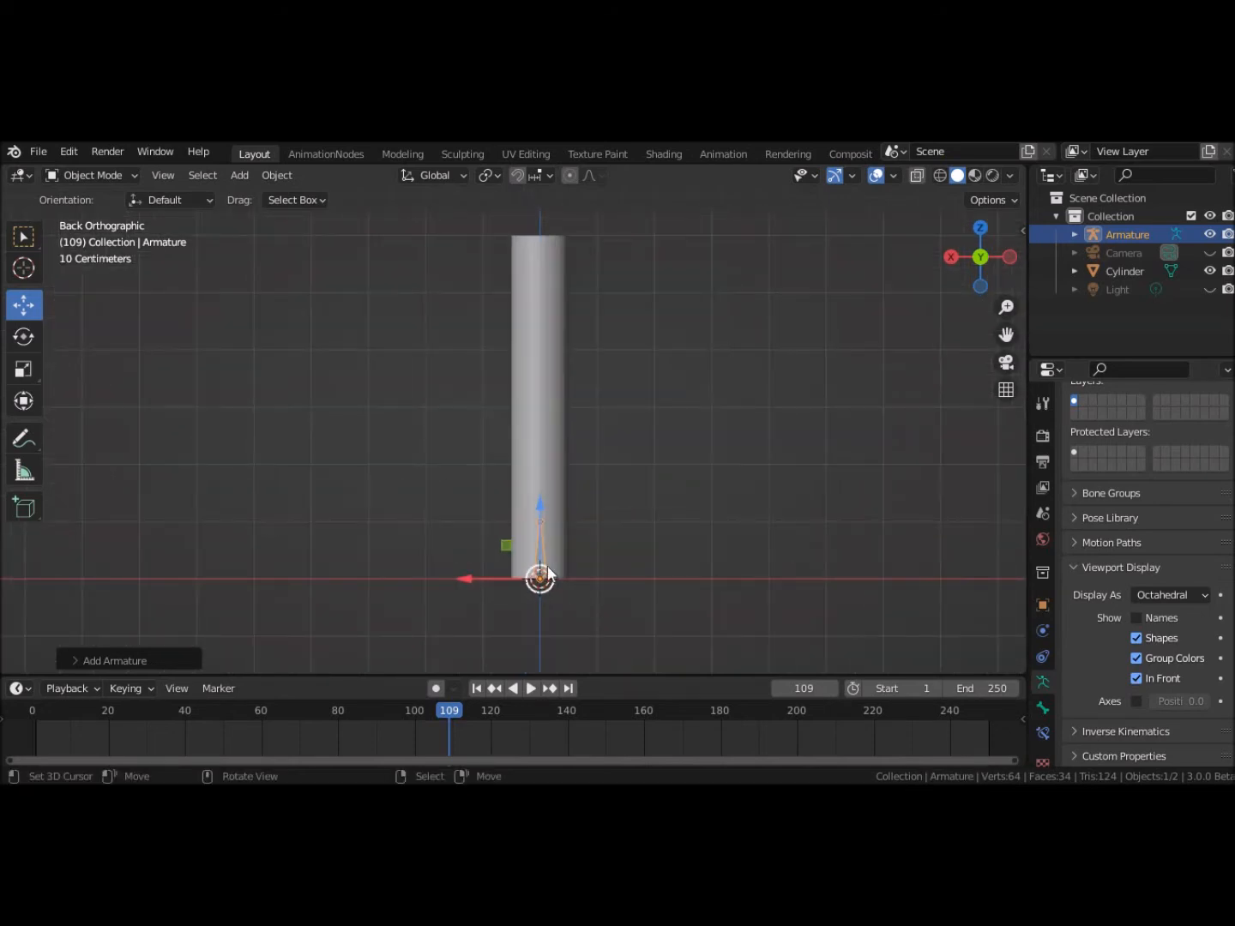
pyautogui.click(543, 521)
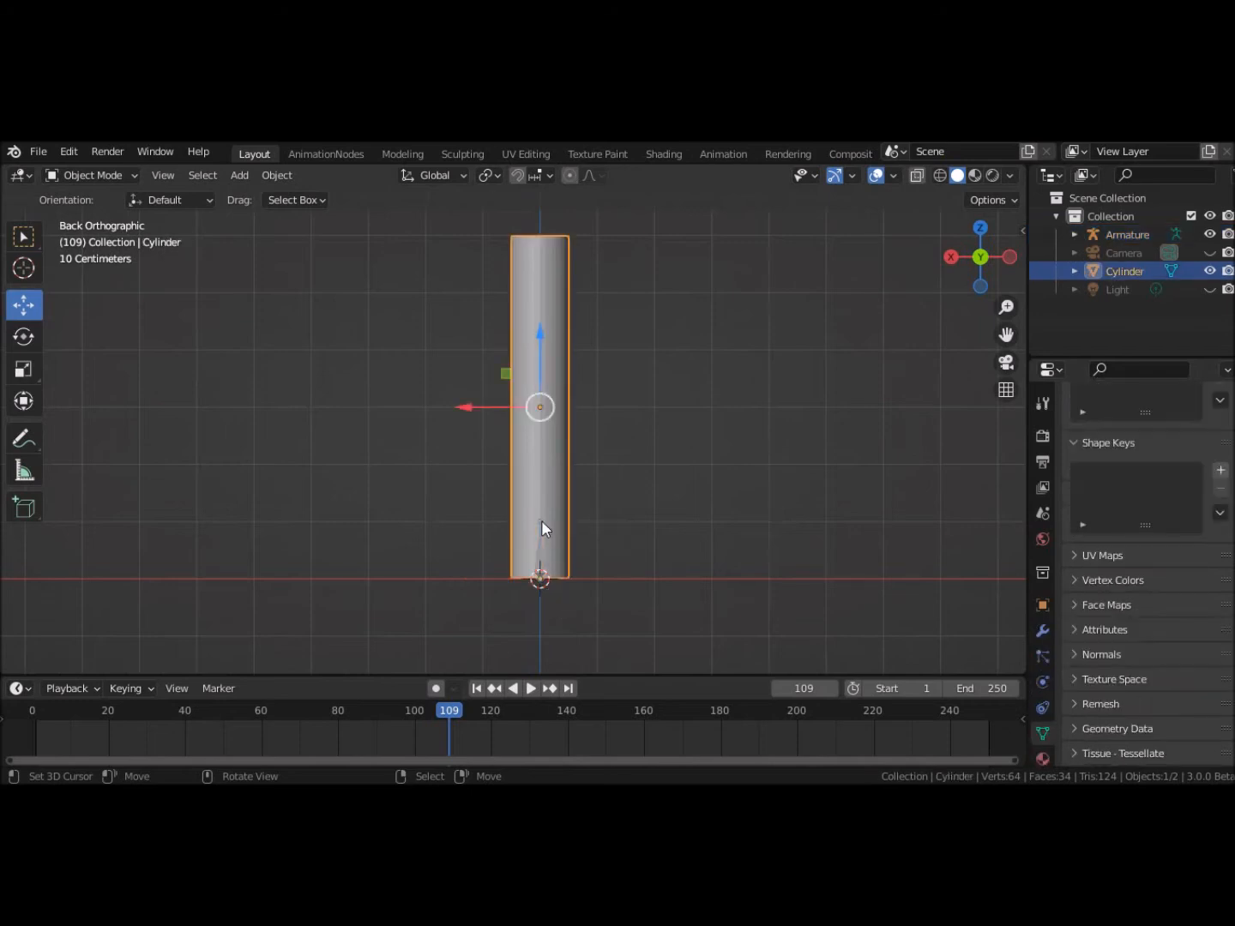
pyautogui.click(538, 573)
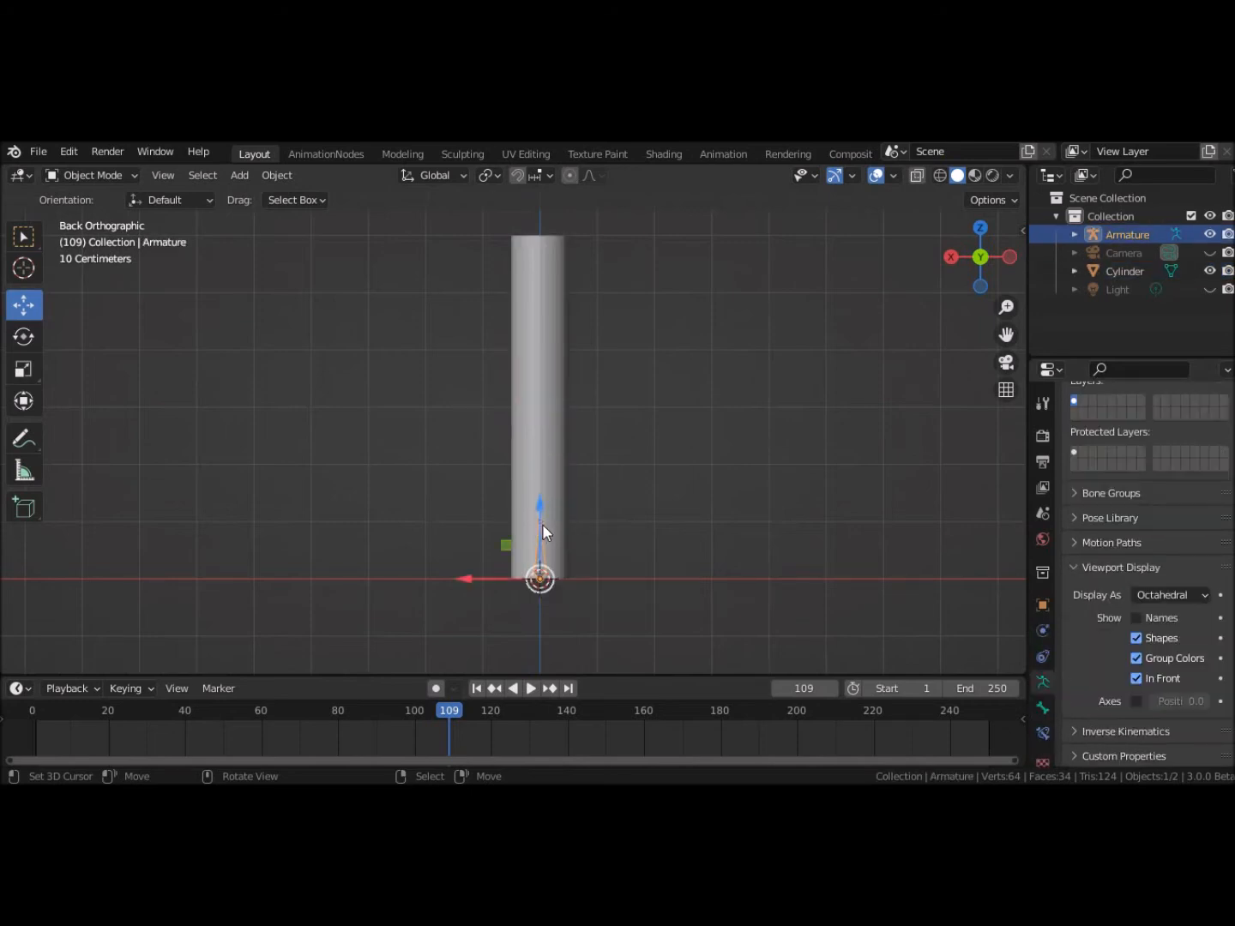
pyautogui.click(541, 528)
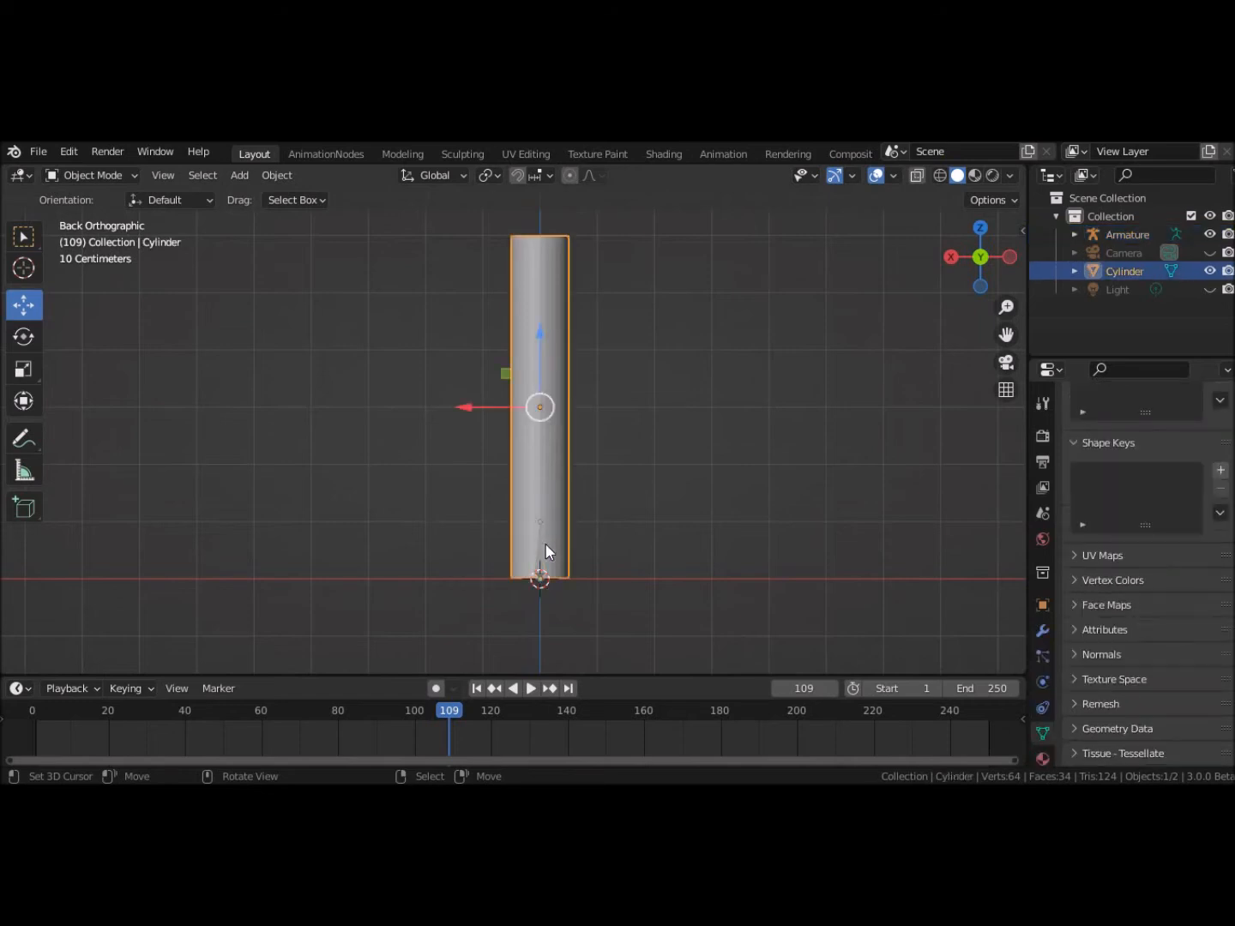
pyautogui.click(539, 579)
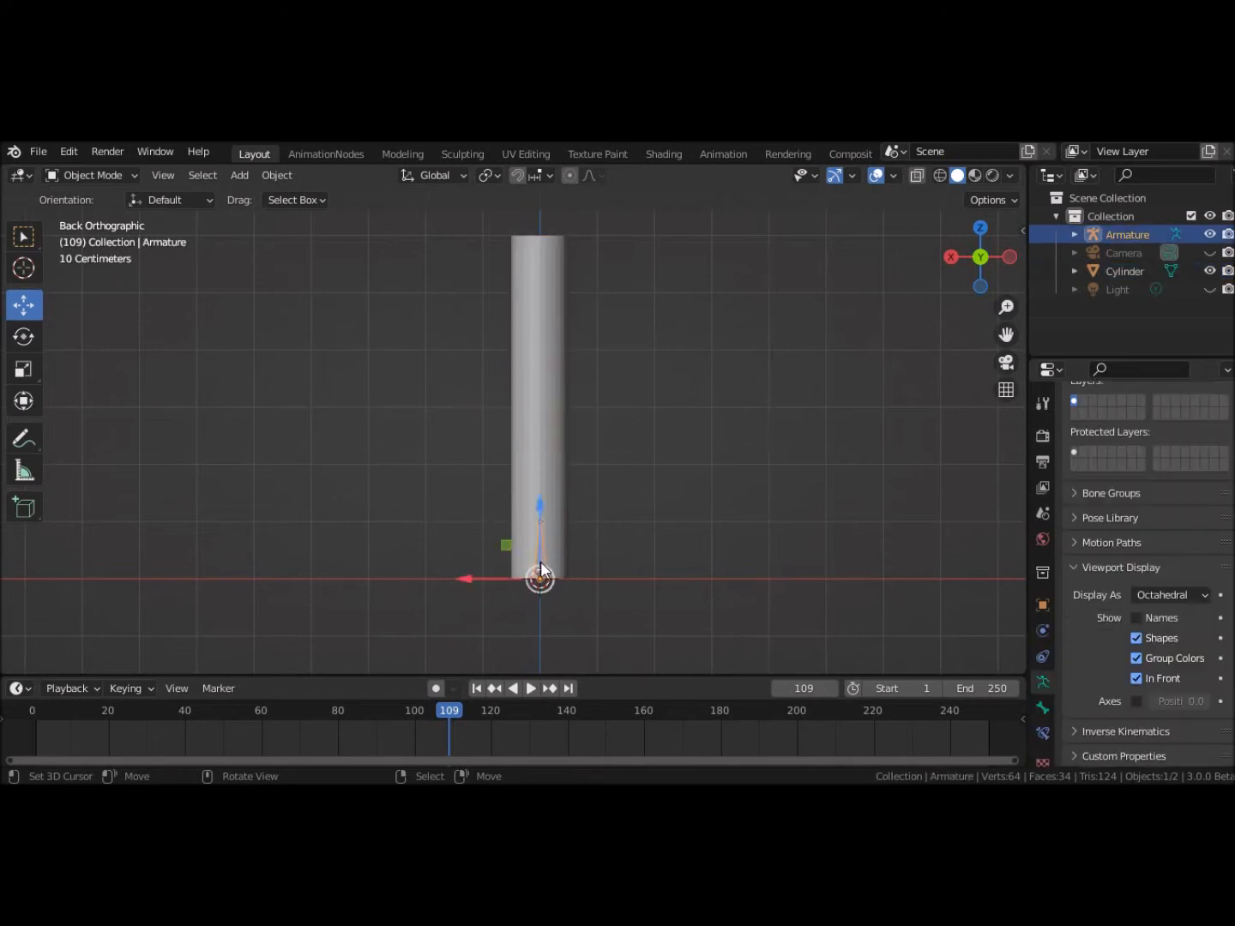
# Step: In Edit Mode, move the bone's tip about 4.95 m up along Z to the top of the cylinder
pyautogui.click(90, 174)
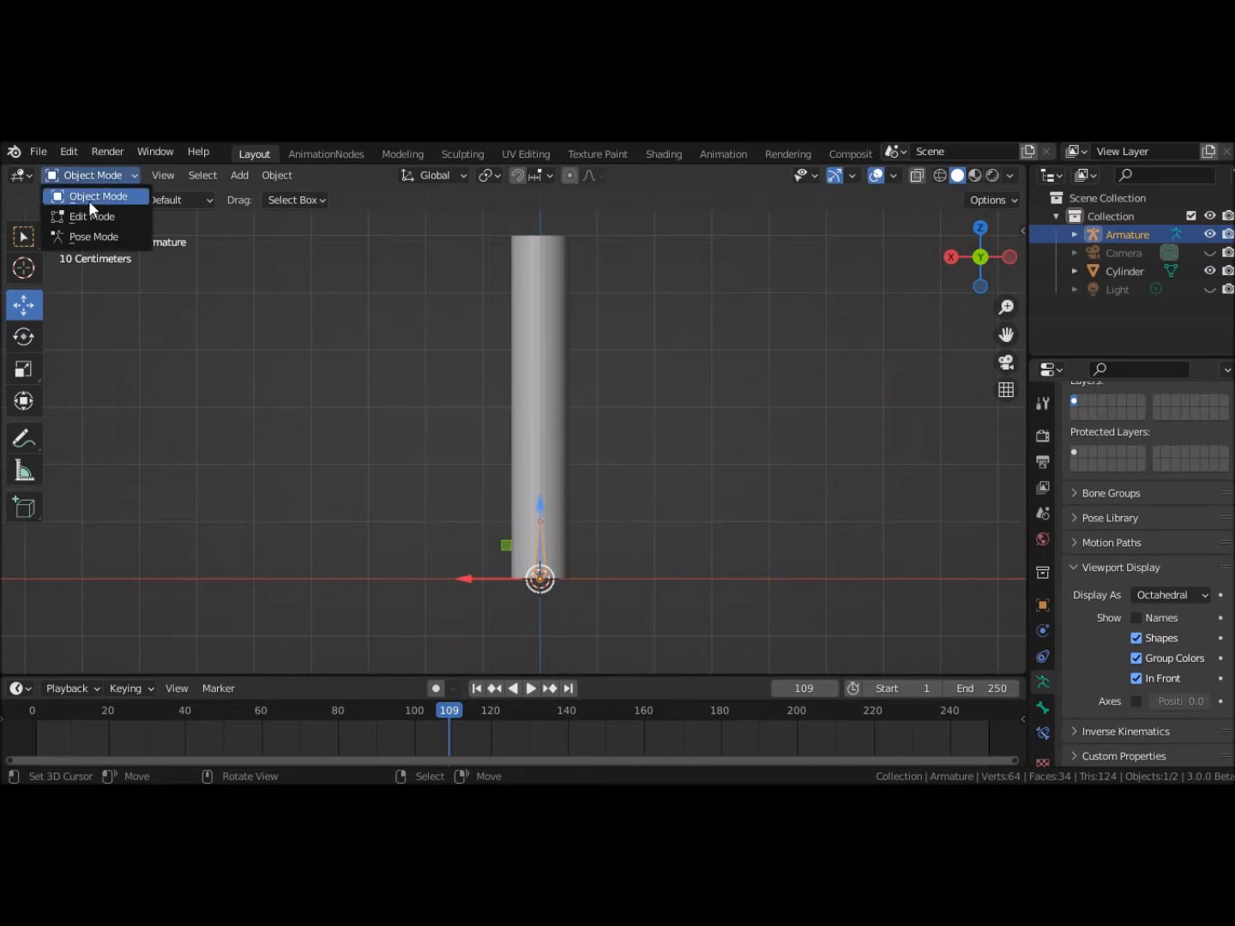
pyautogui.click(85, 217)
pyautogui.click(539, 522)
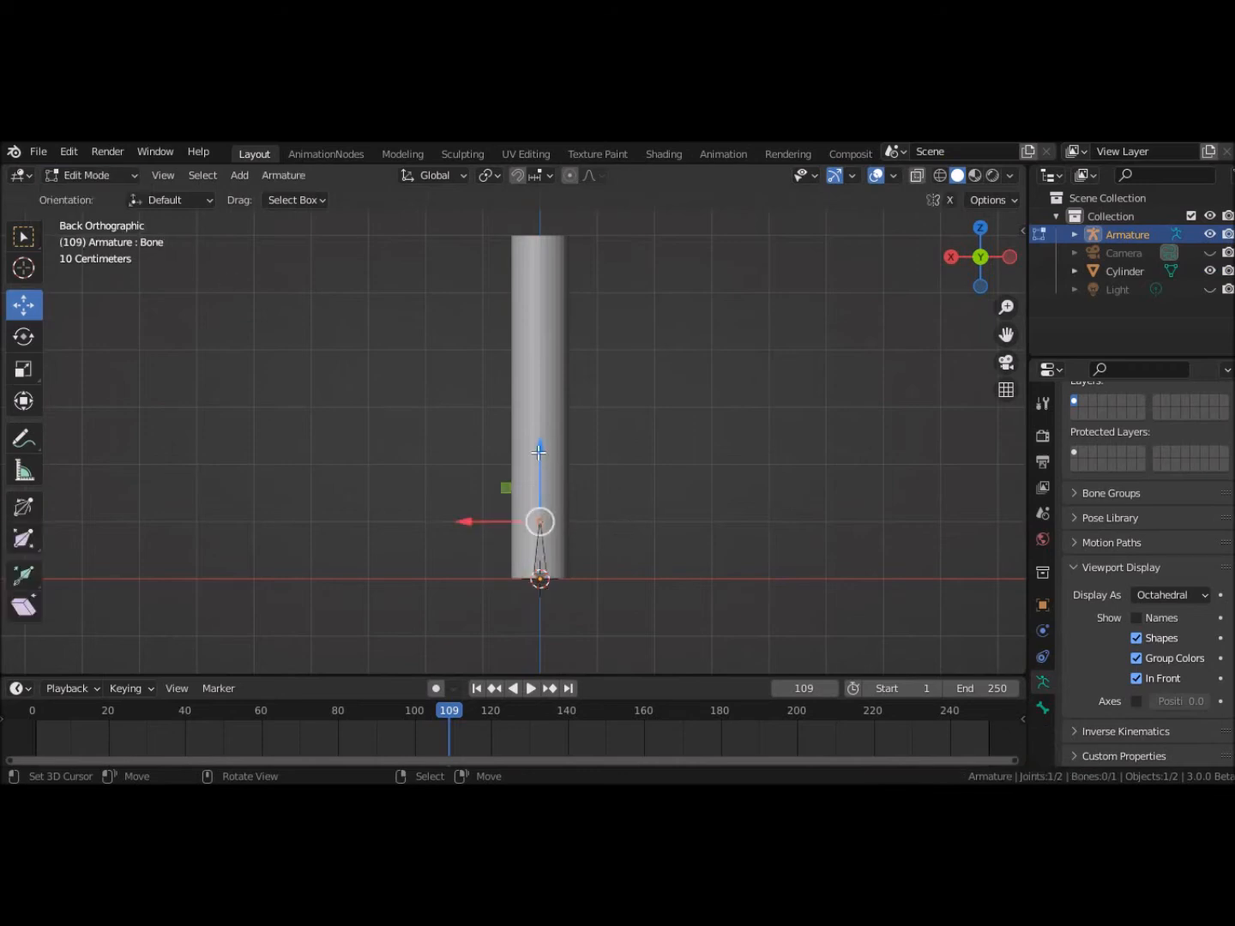
pyautogui.press('g')
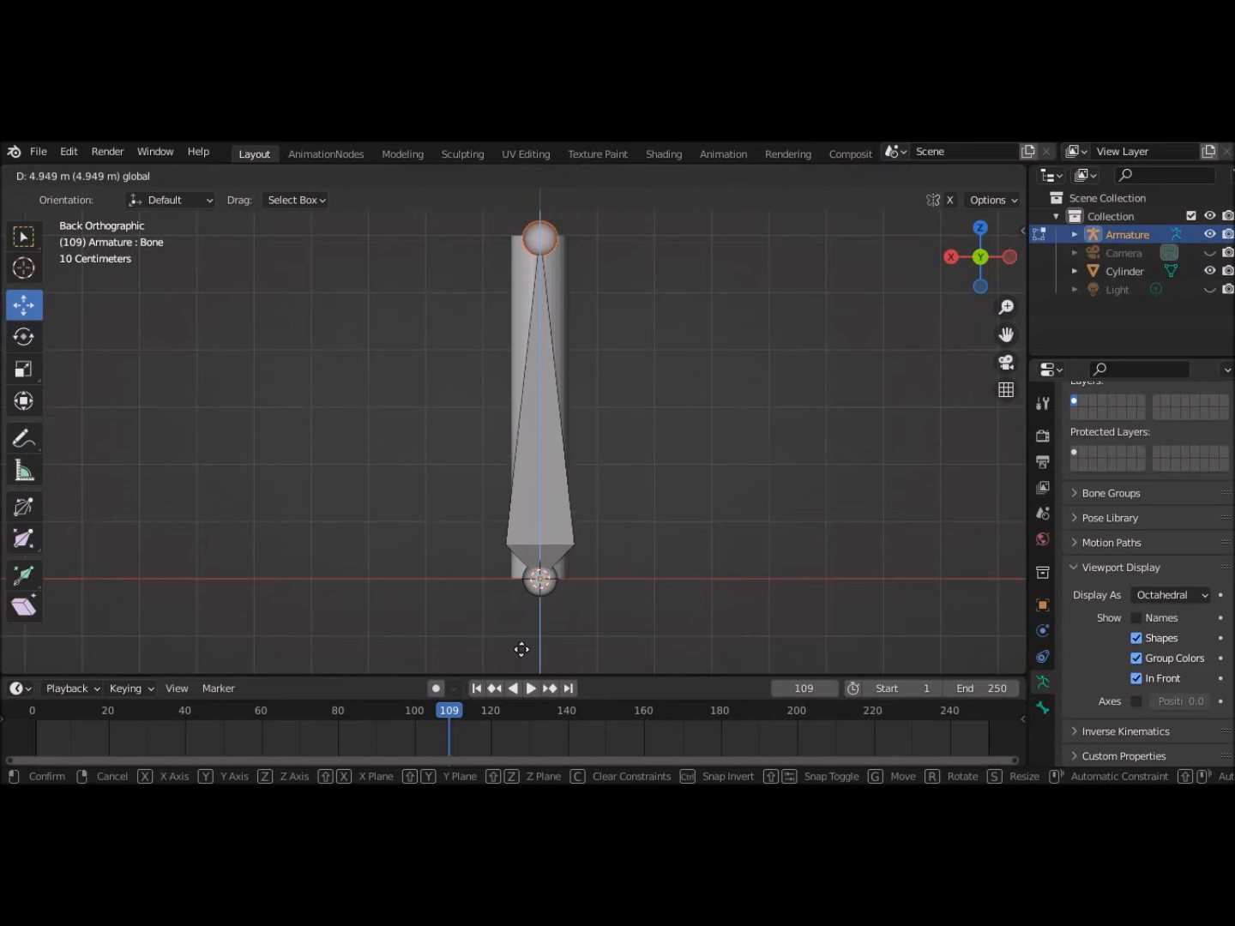
pyautogui.click(518, 650)
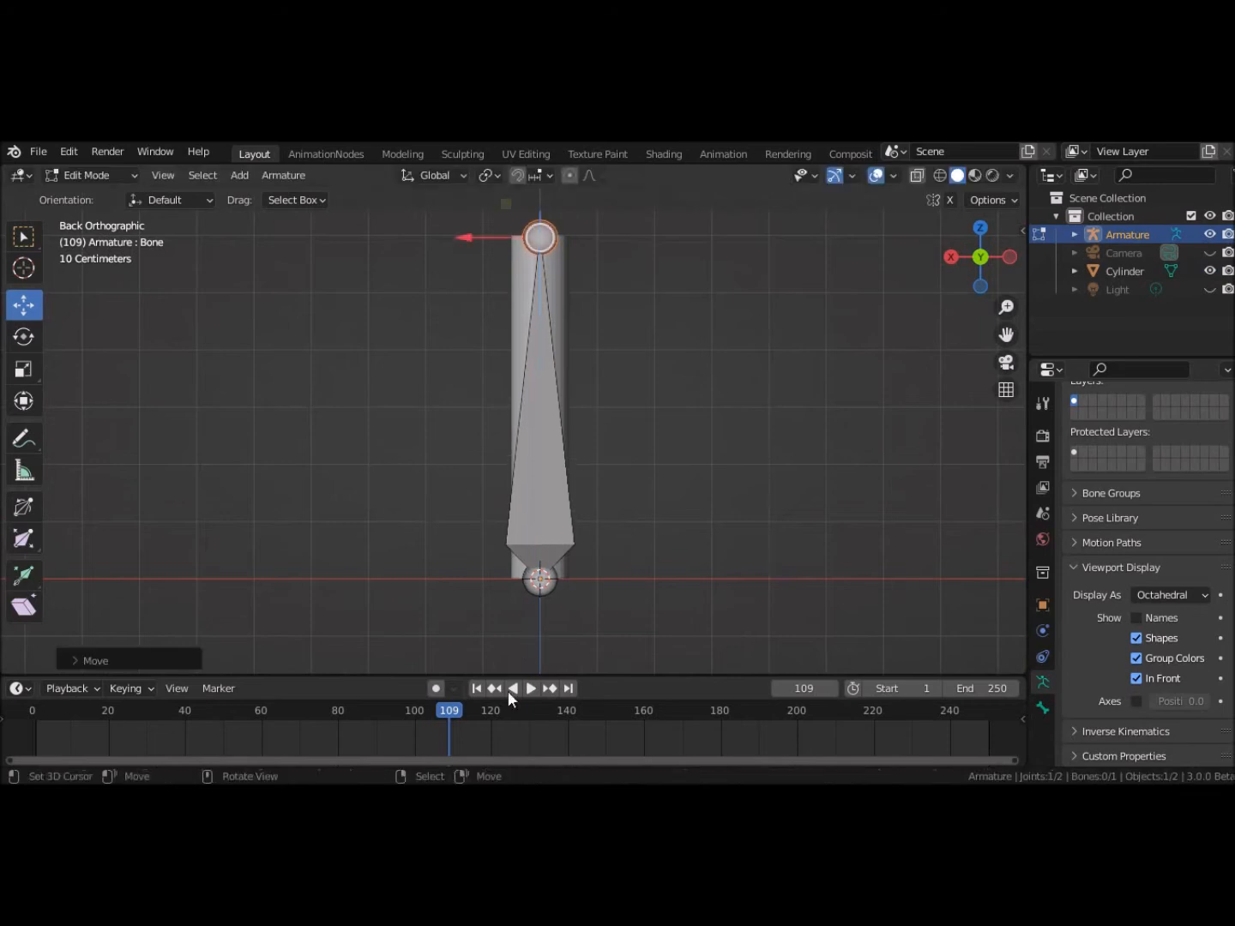
# Step: Subdivide the full-length bone into two equal bones and return the armature to Object Mode
pyautogui.click(547, 515)
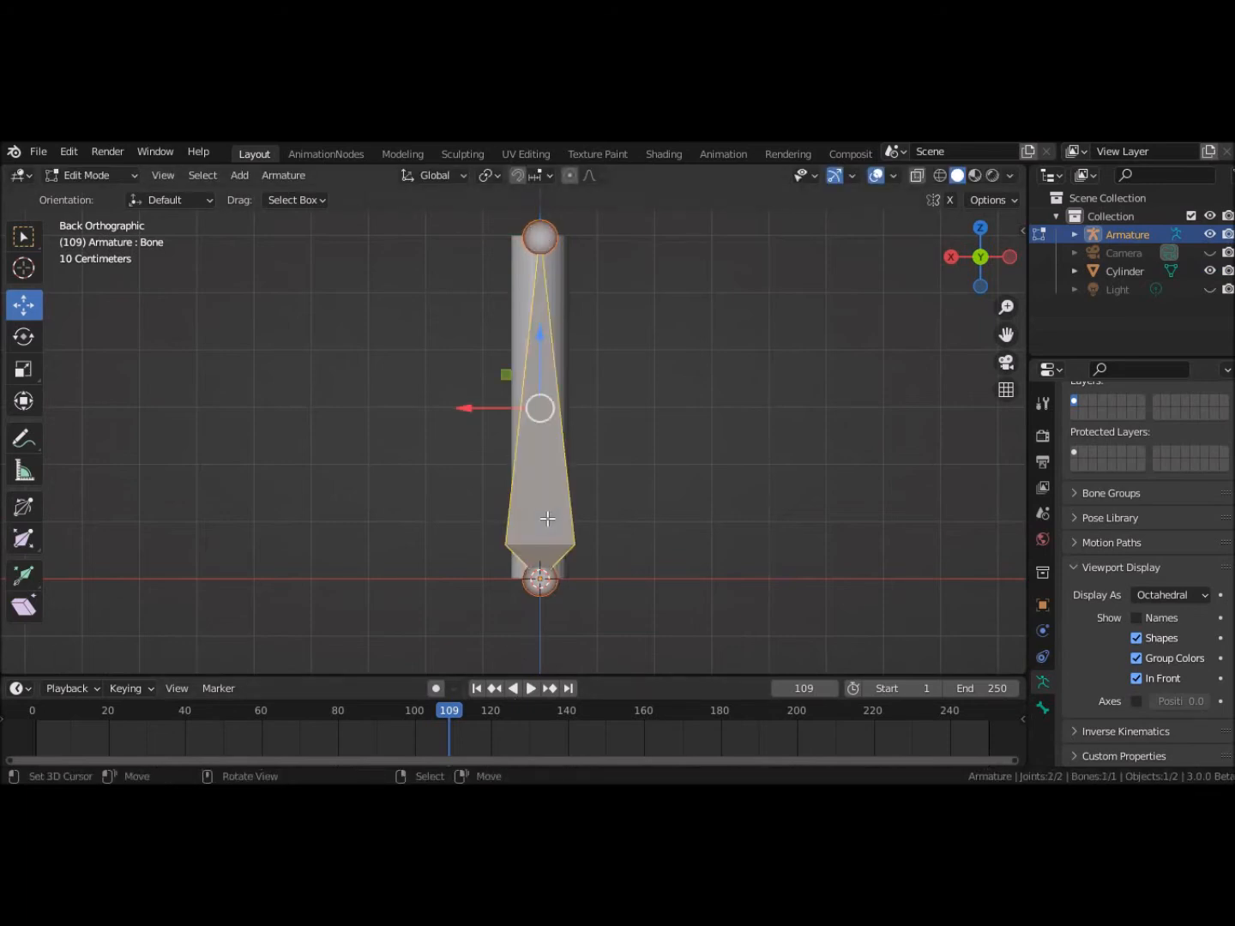
pyautogui.rightClick(547, 518)
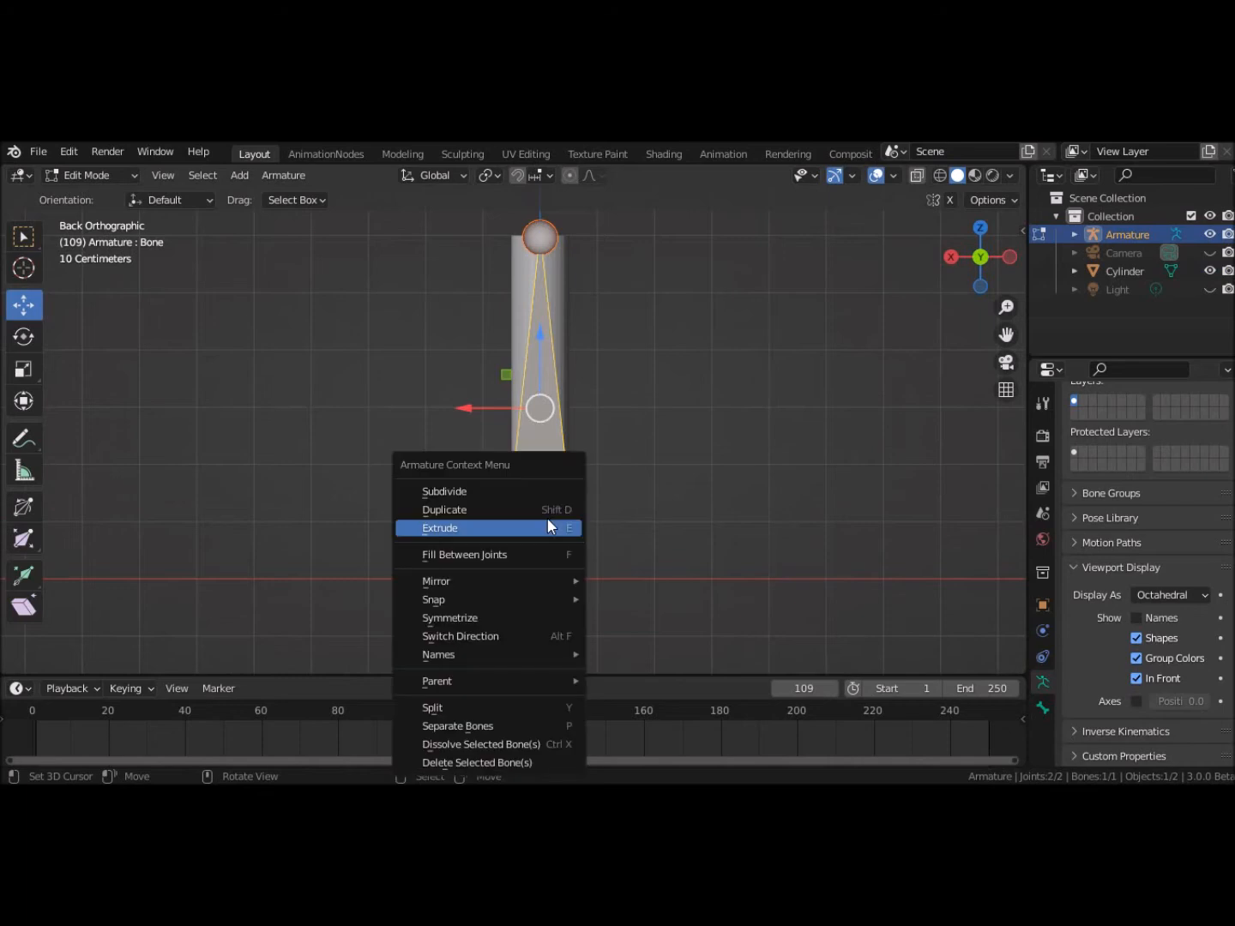
pyautogui.click(479, 490)
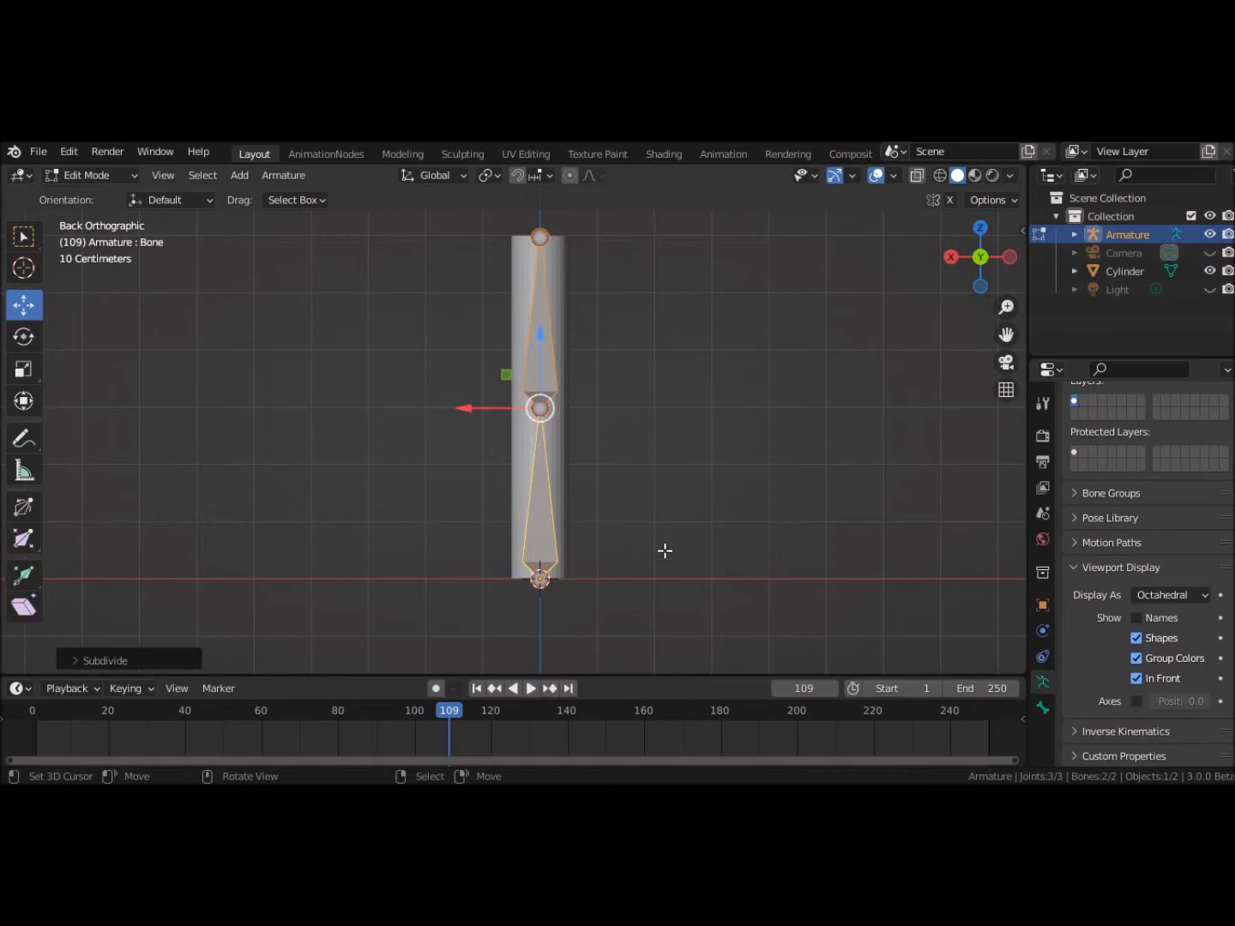
pyautogui.click(89, 172)
pyautogui.click(91, 199)
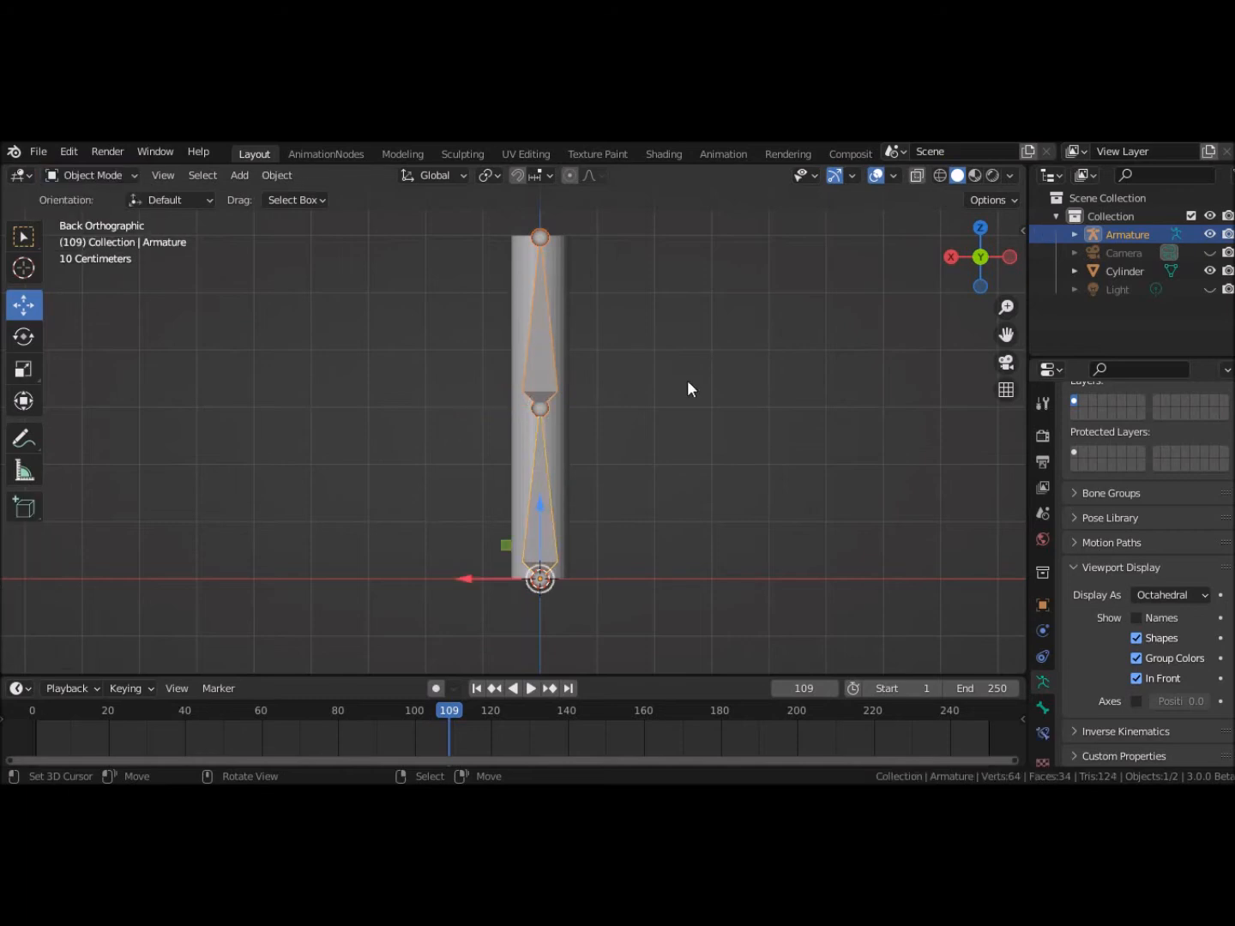
# Step: Select the cylinder mesh surrounding the two-bone armature
pyautogui.moveTo(659, 475); pyautogui.dragTo(568, 459, button='middle')
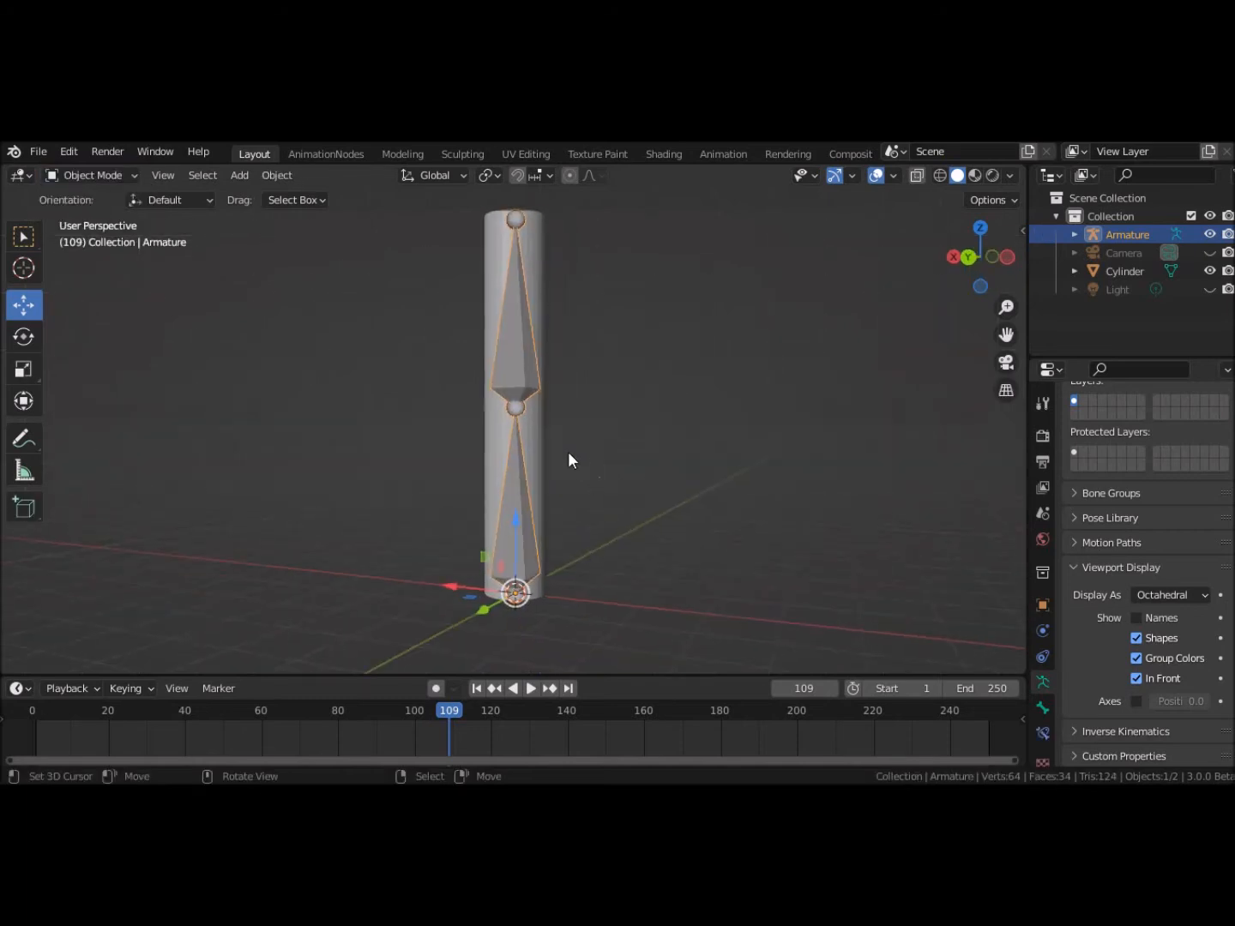
pyautogui.click(524, 328)
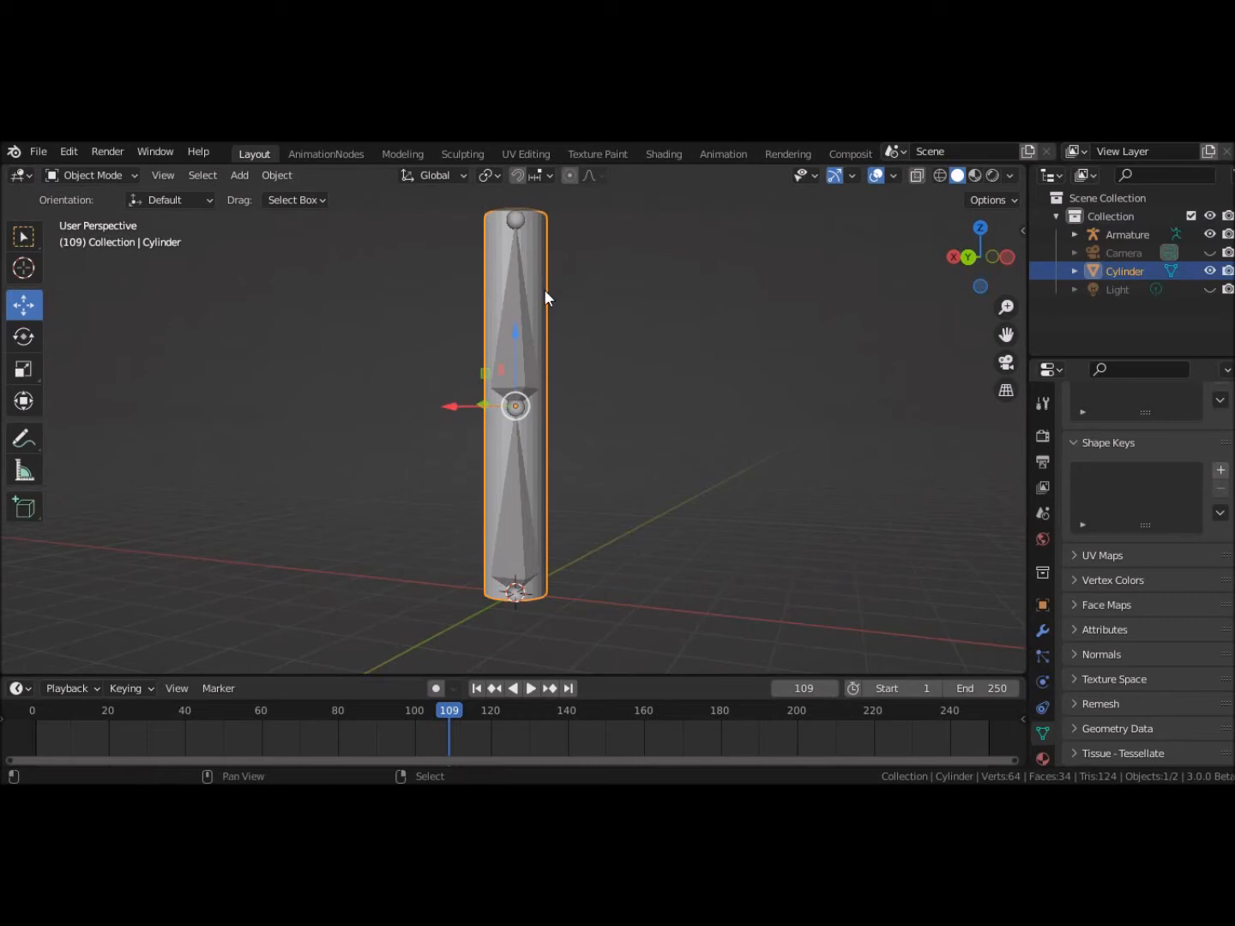
# Step: Parent the cylinder to the armature with automatic weights
pyautogui.keyDown('shift'); pyautogui.click(518, 319); pyautogui.keyUp('shift')
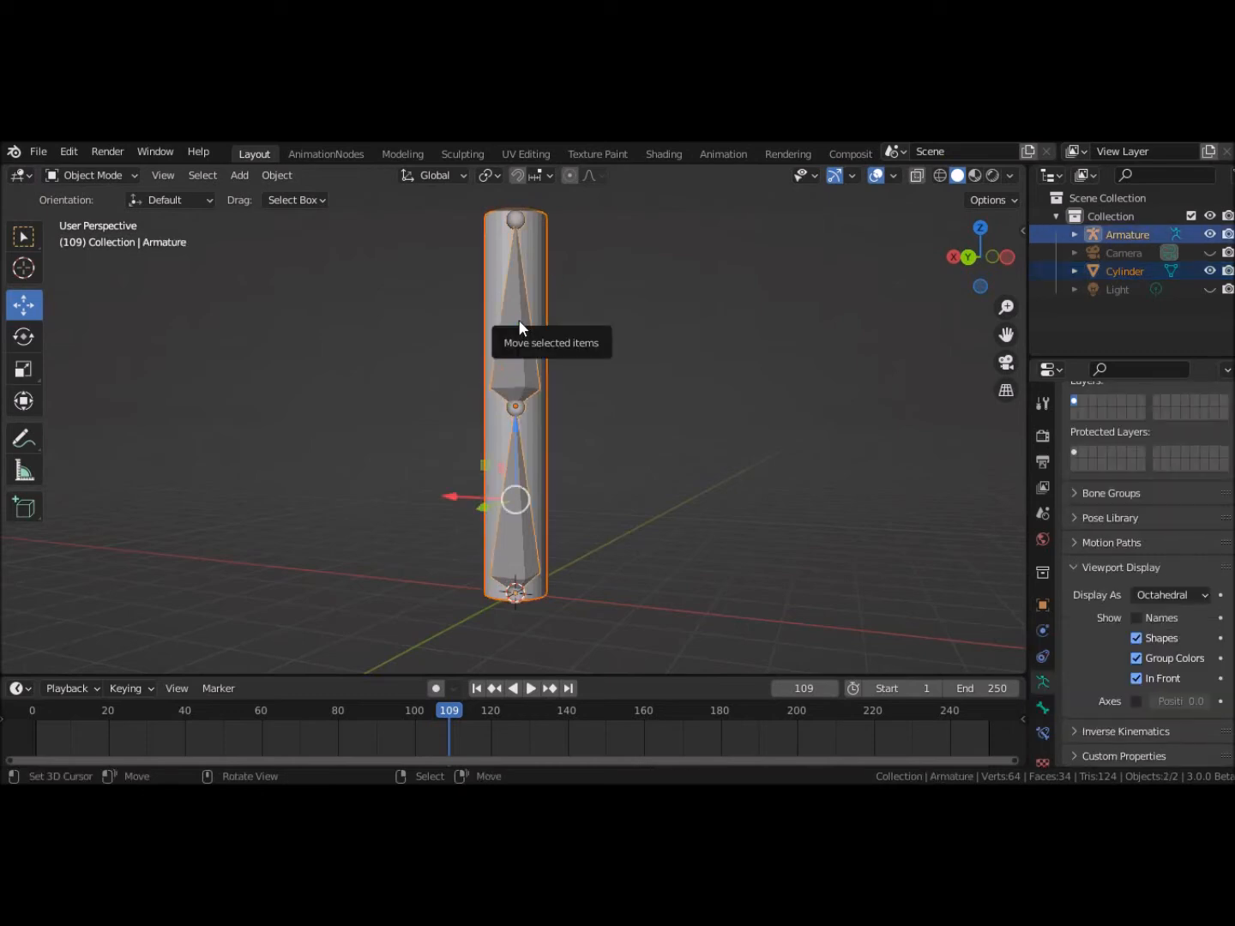
pyautogui.hotkey('ctrl', 'p')
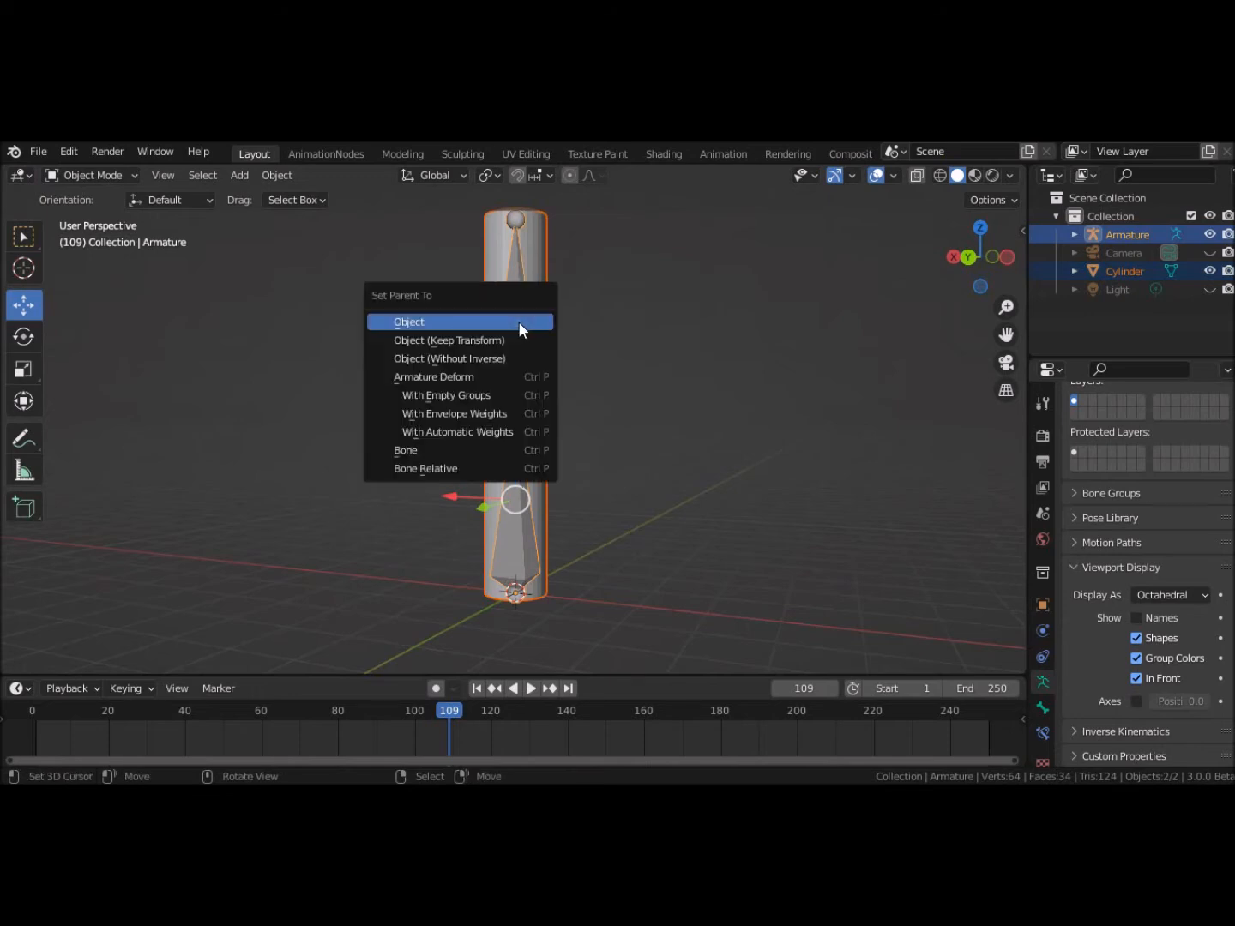
pyautogui.click(481, 431)
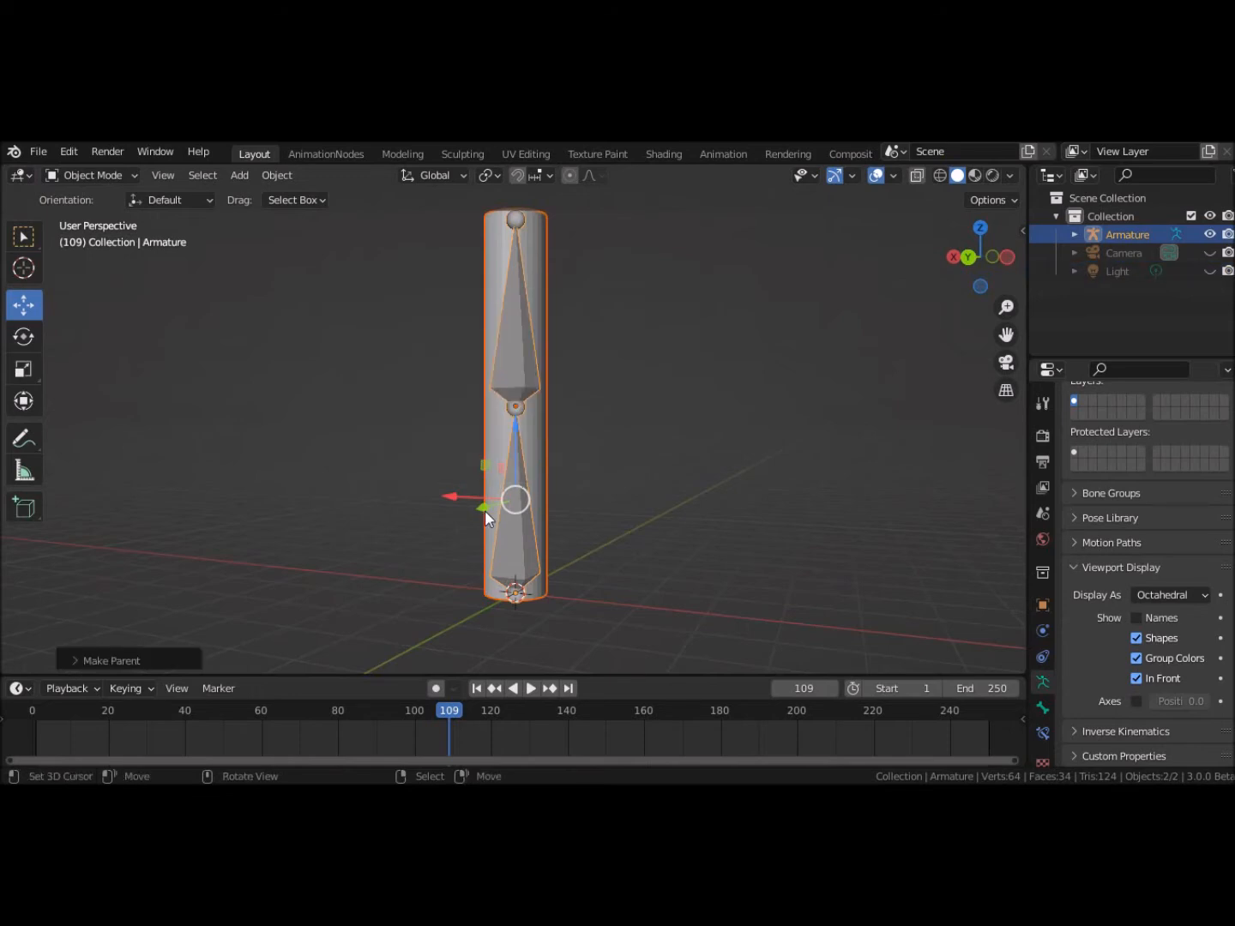
# Step: Test the cylinder's deformation by rotating the upper bone in Pose Mode, and undo the rotation
pyautogui.click(518, 552)
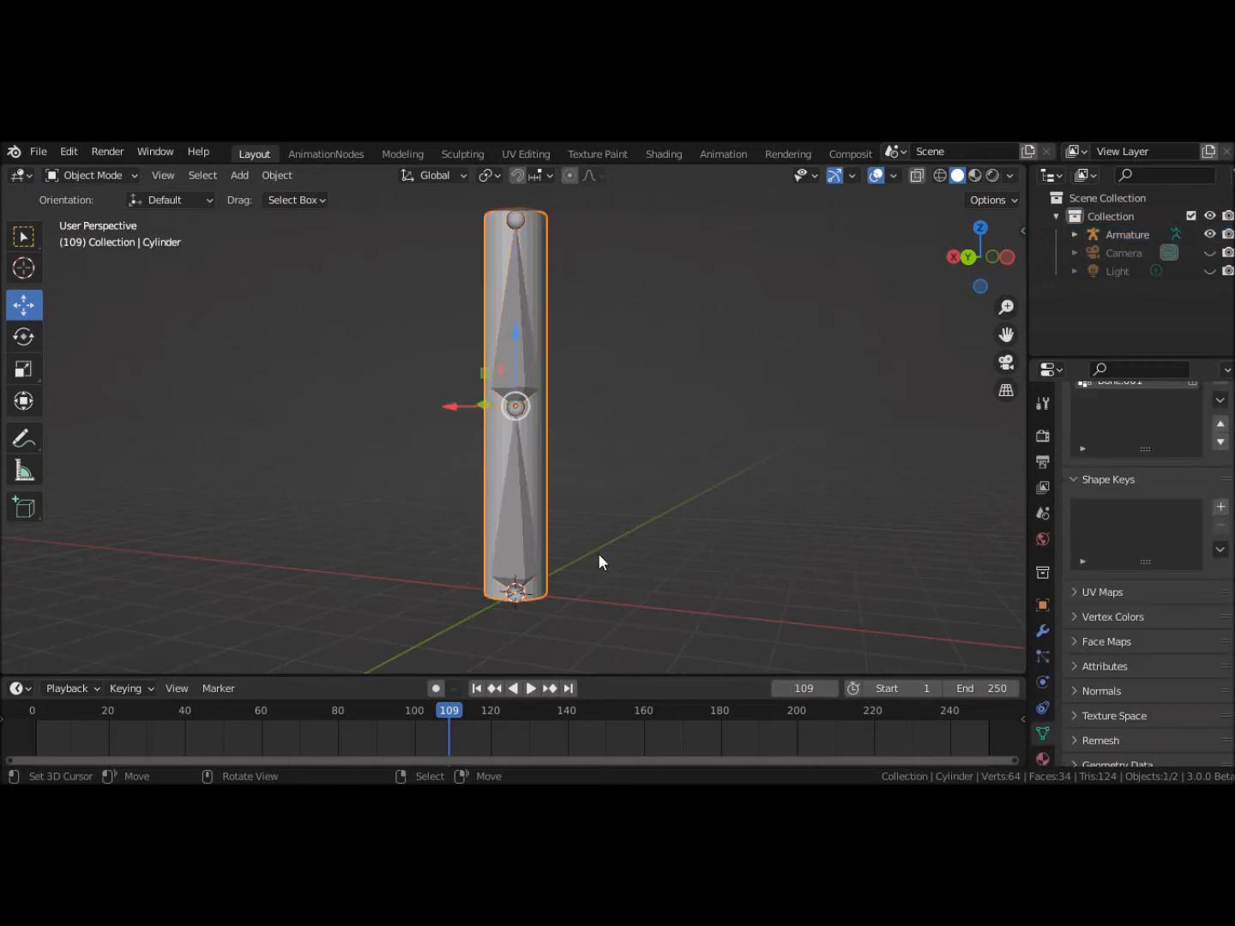
pyautogui.click(527, 343)
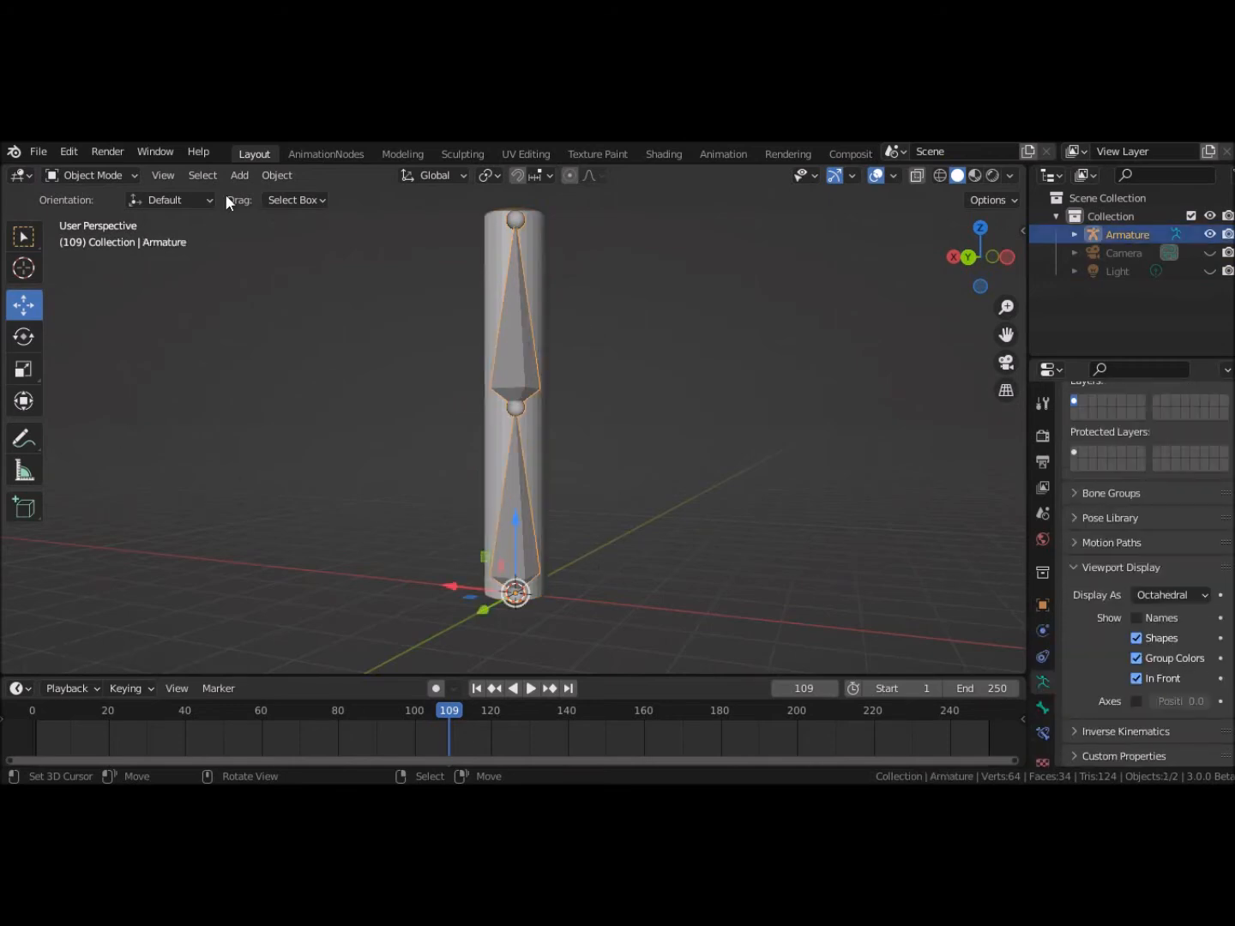
pyautogui.click(107, 176)
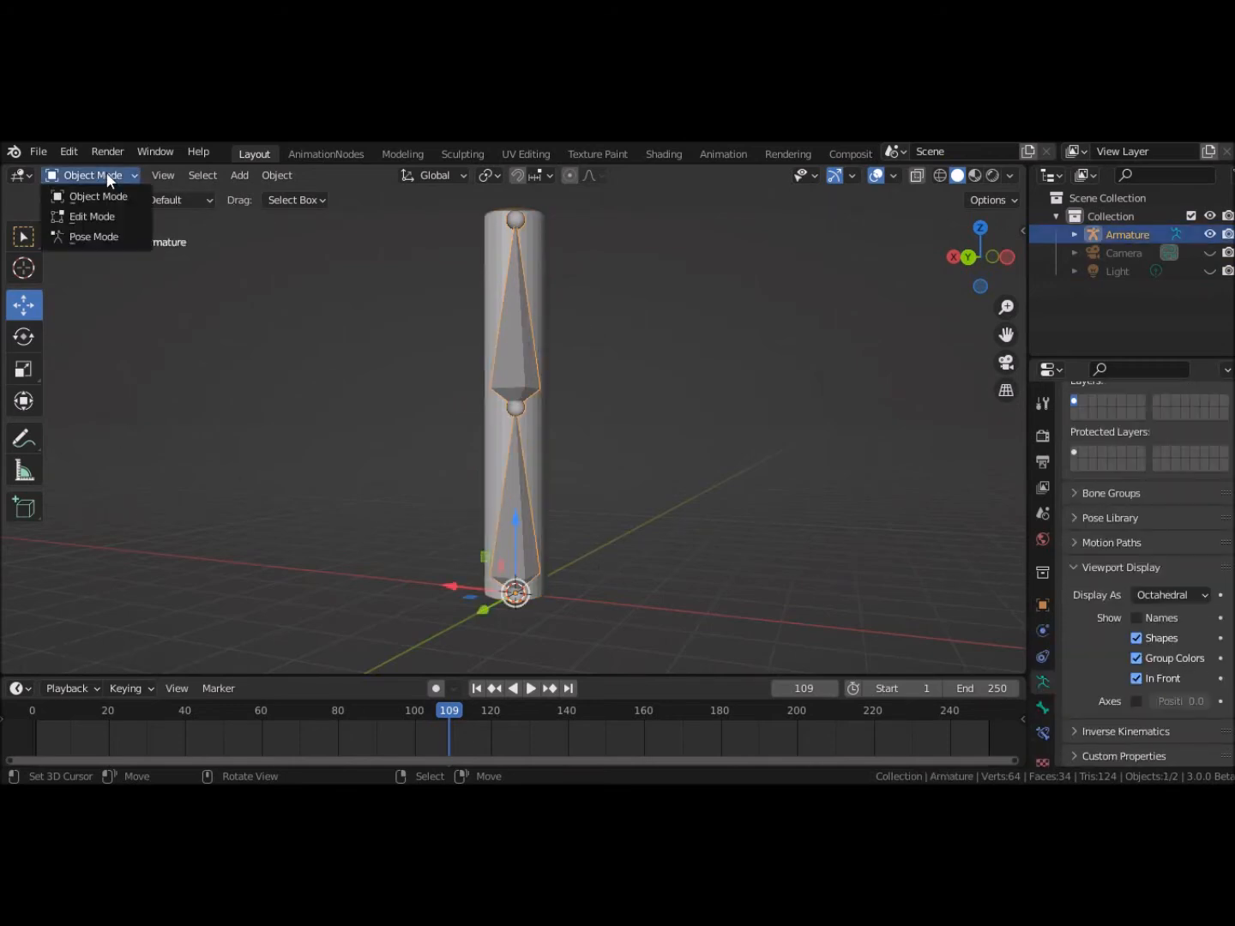
pyautogui.click(95, 235)
pyautogui.click(511, 359)
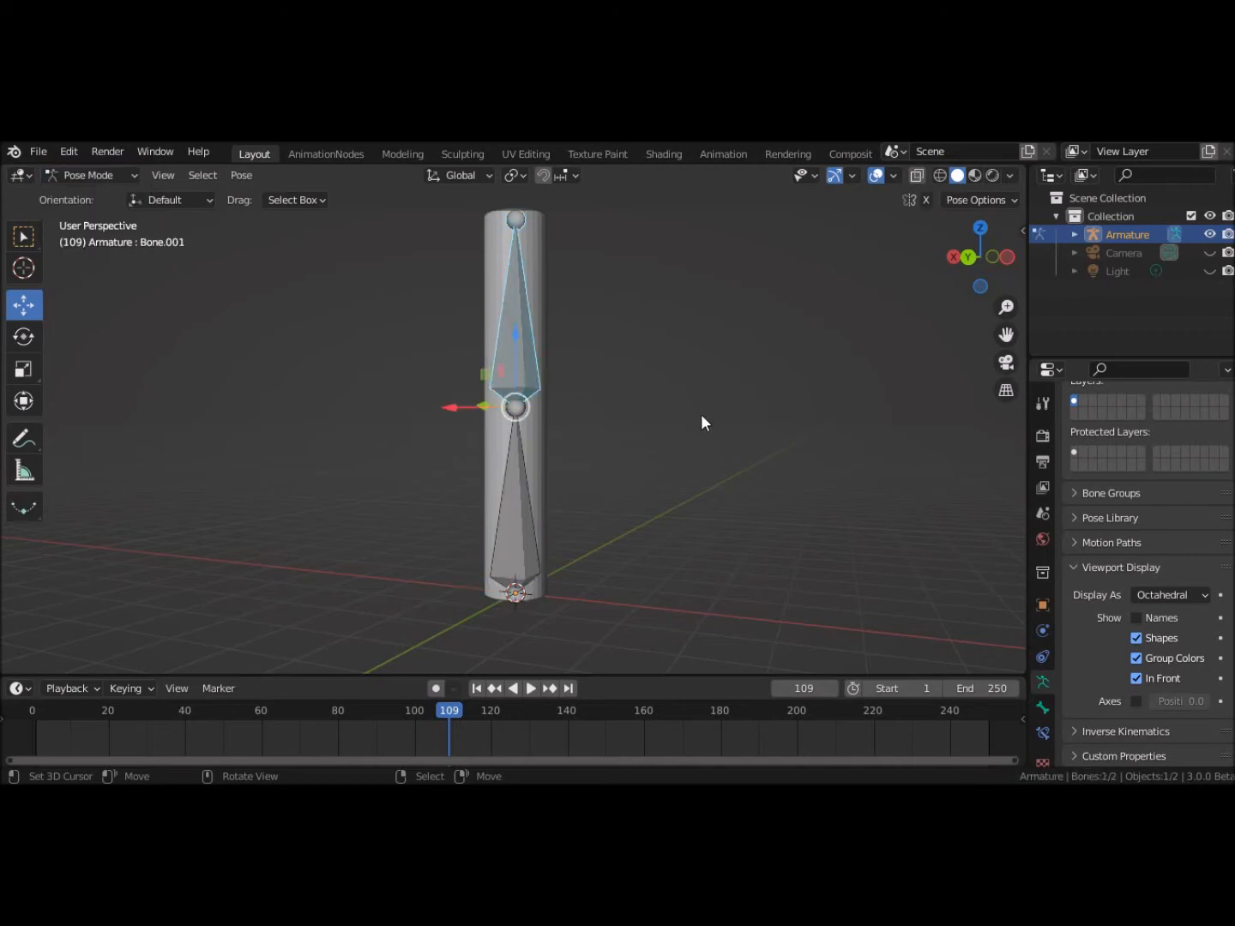
pyautogui.press('r')
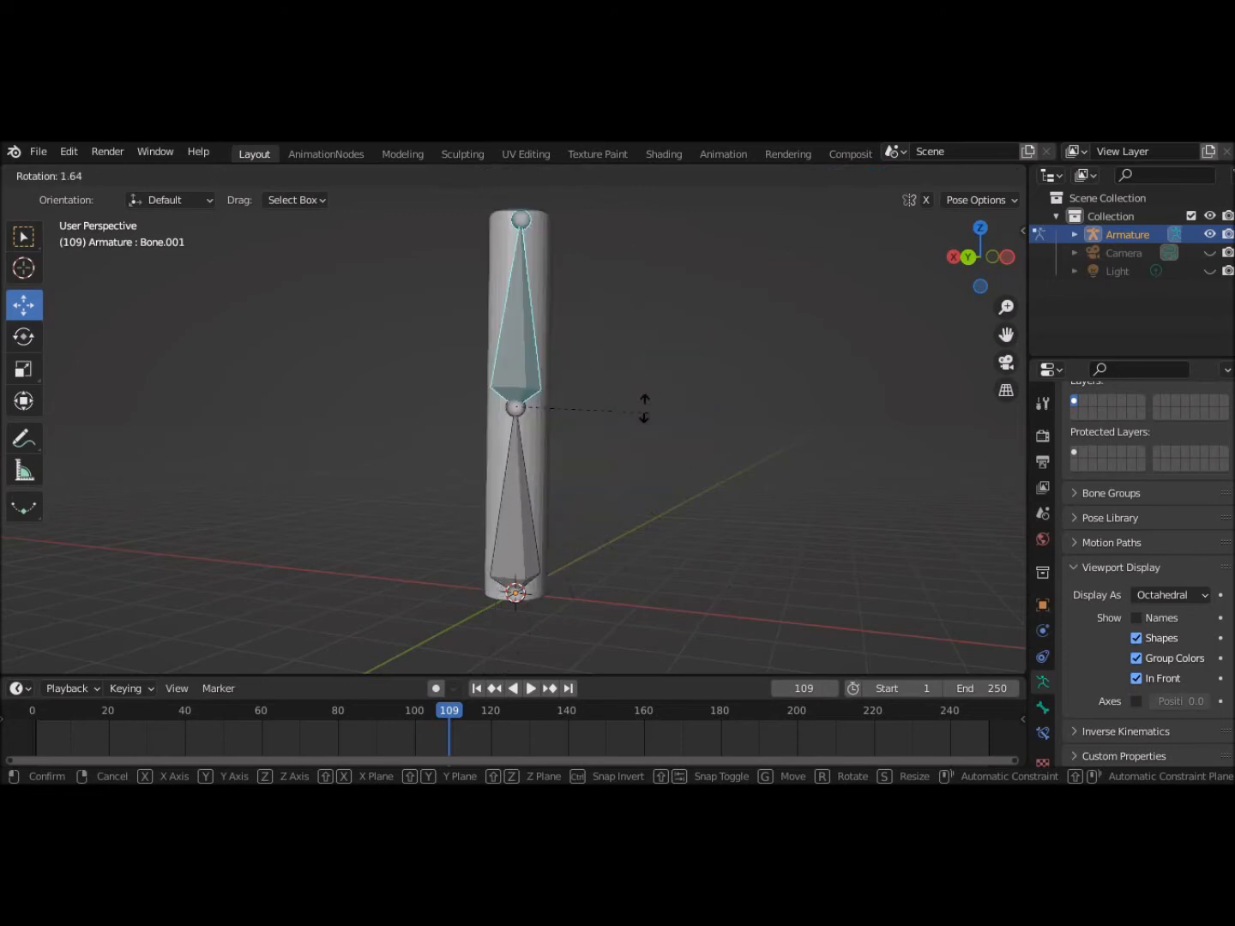
pyautogui.click(463, 328)
pyautogui.press('ctrl')
pyautogui.hotkey('ctrl', 'z')
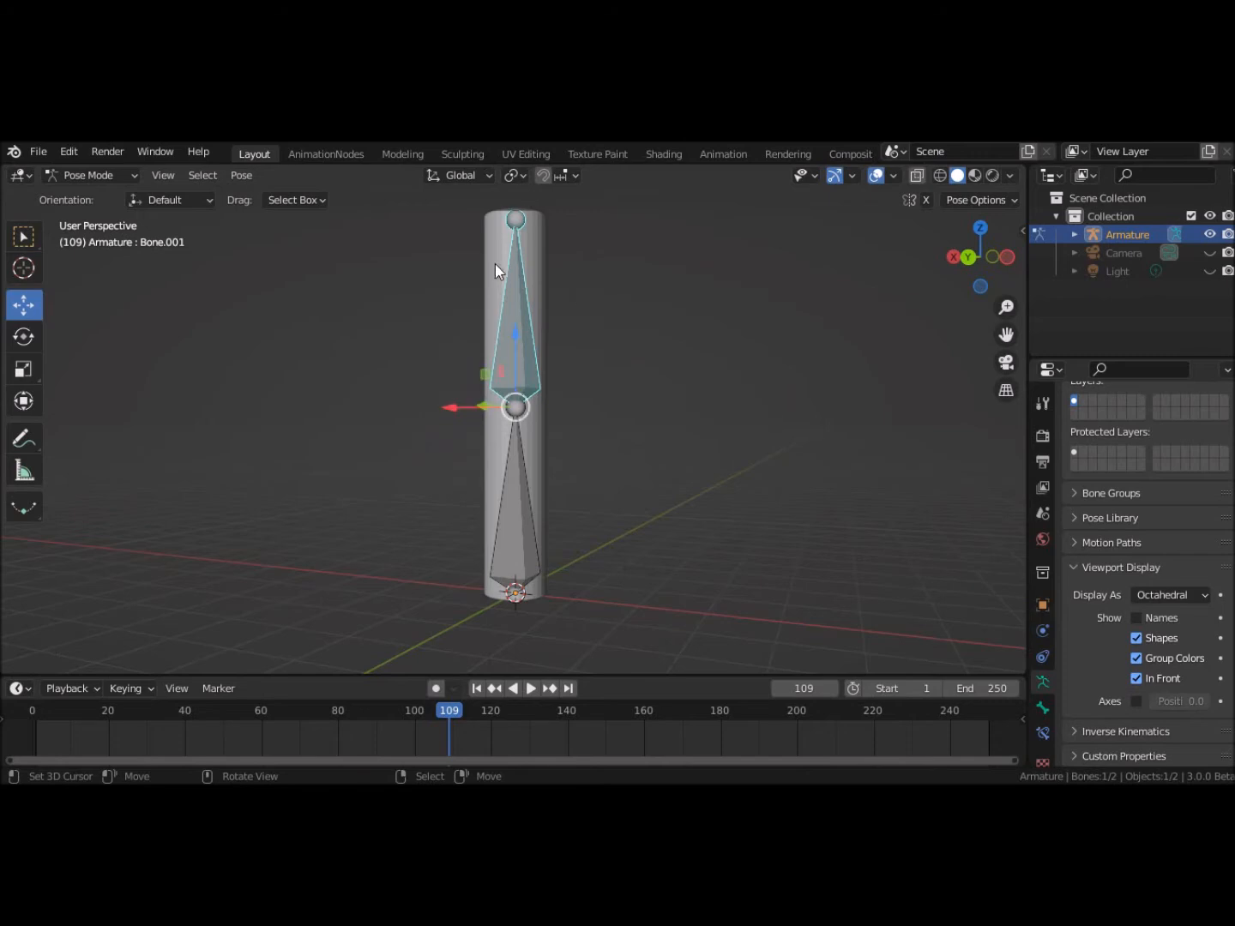
# Step: Leave the armature's Pose Mode and enter Edit Mode on the cylinder with all of its geometry deselected
pyautogui.press('Tab')
pyautogui.press('Tab')
pyautogui.click(107, 177)
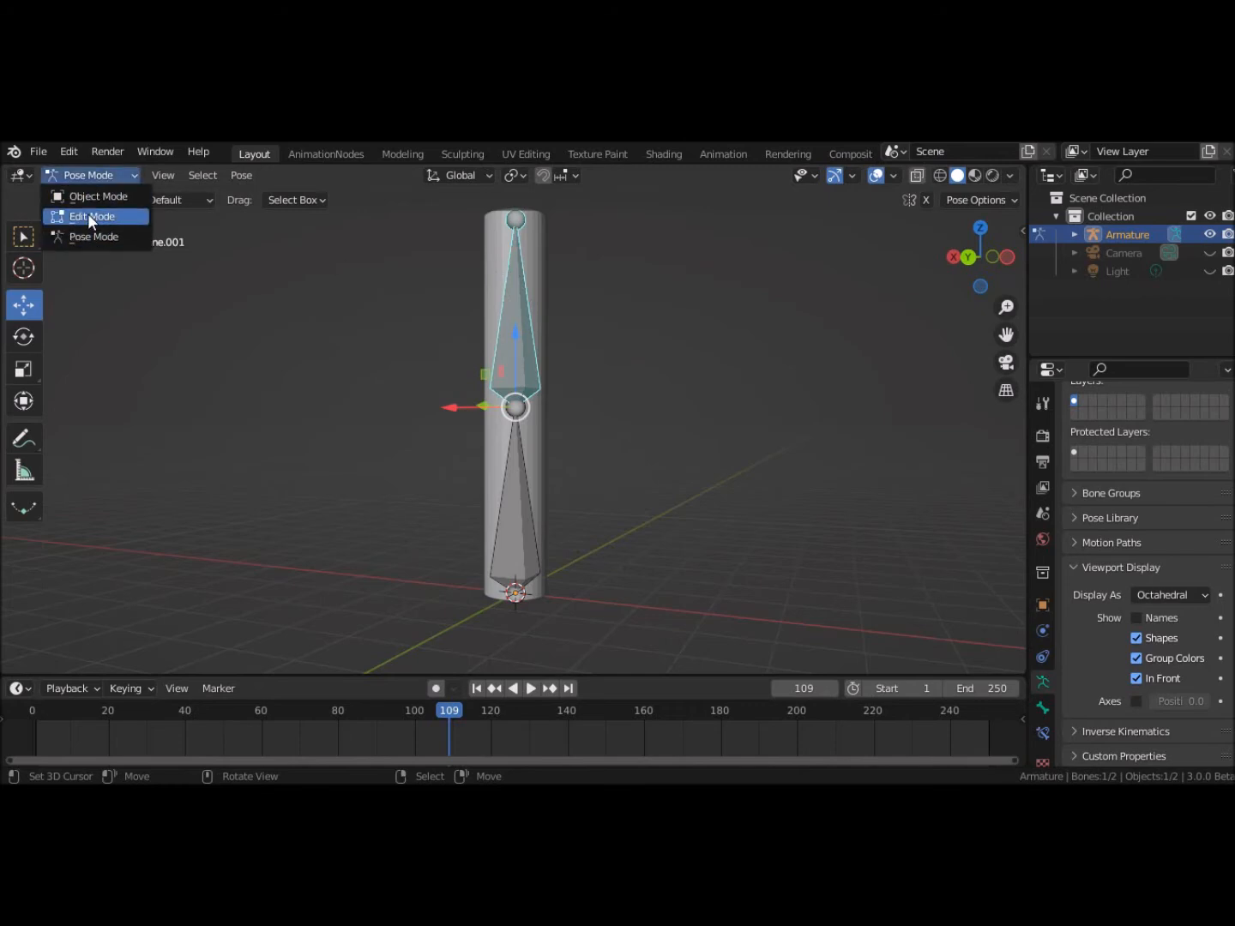
pyautogui.click(89, 215)
pyautogui.click(90, 175)
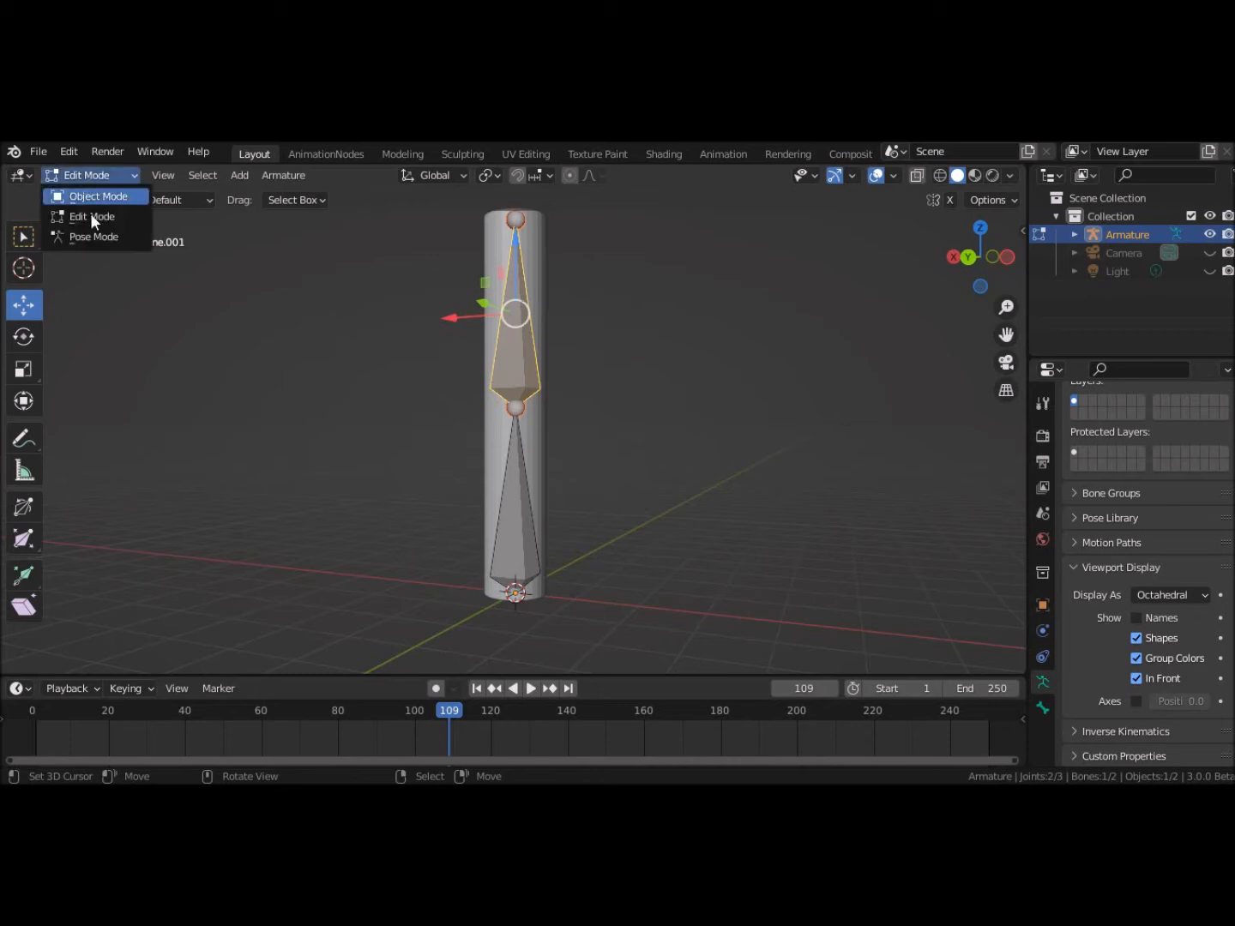
pyautogui.click(94, 199)
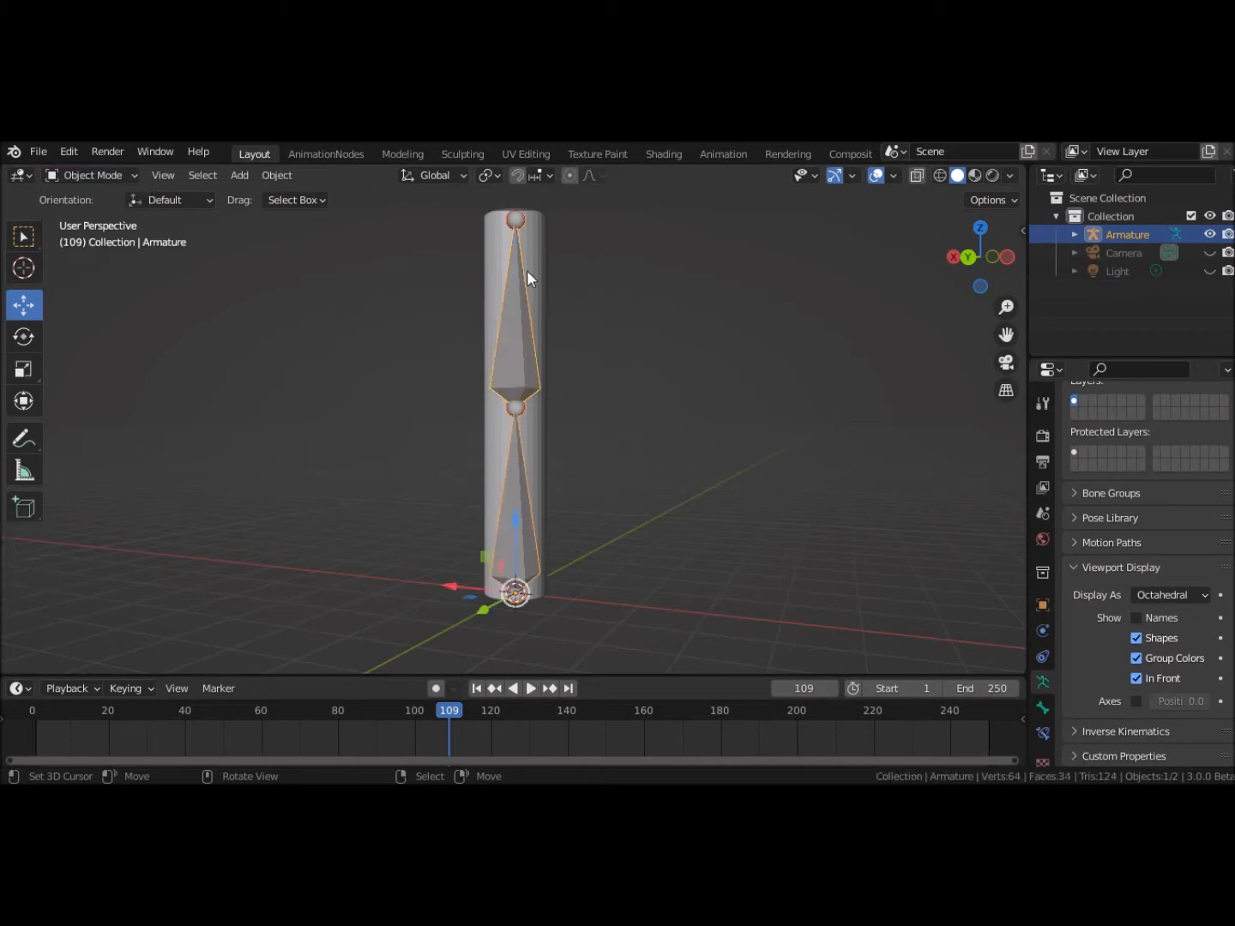
pyautogui.click(540, 262)
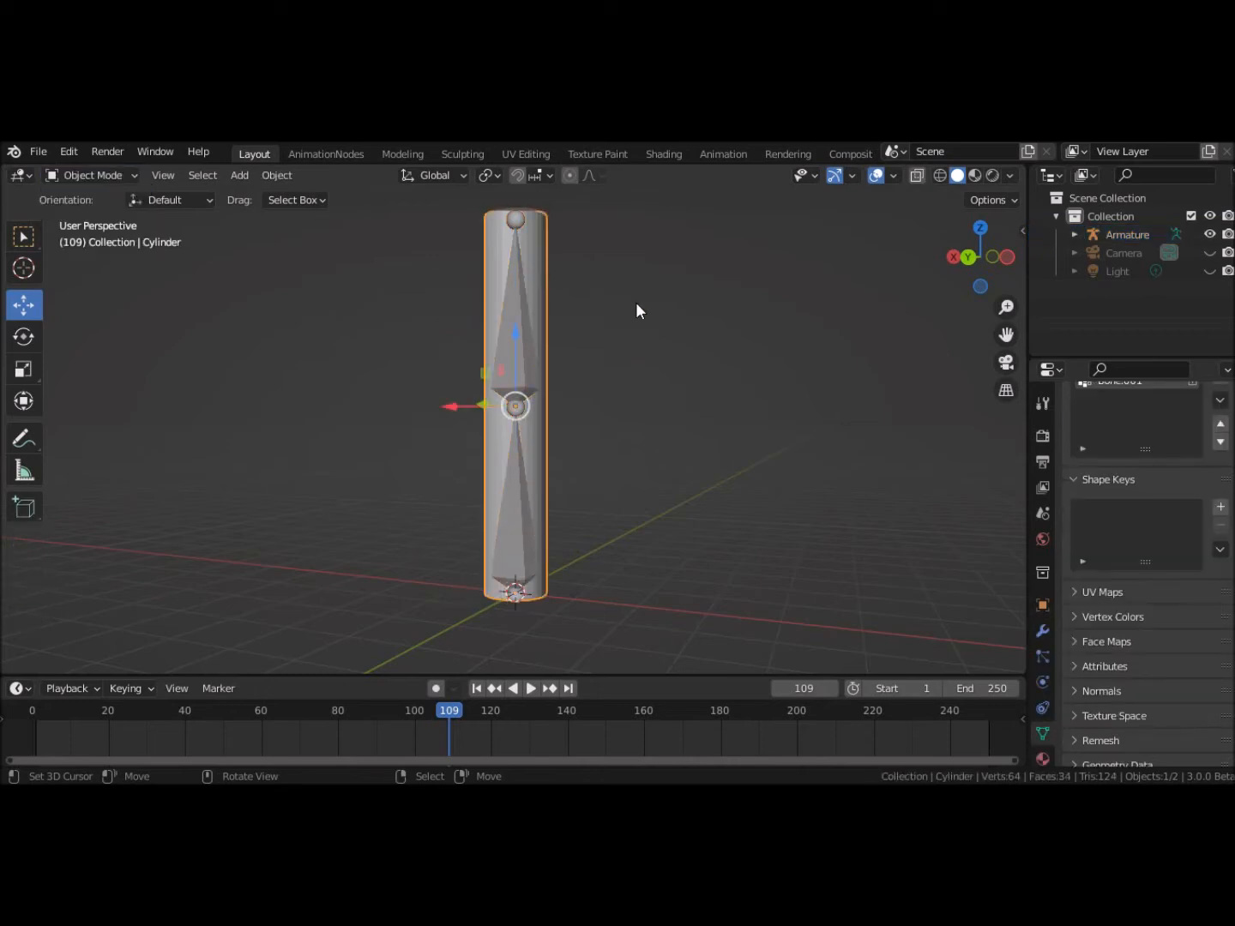
pyautogui.press('Tab')
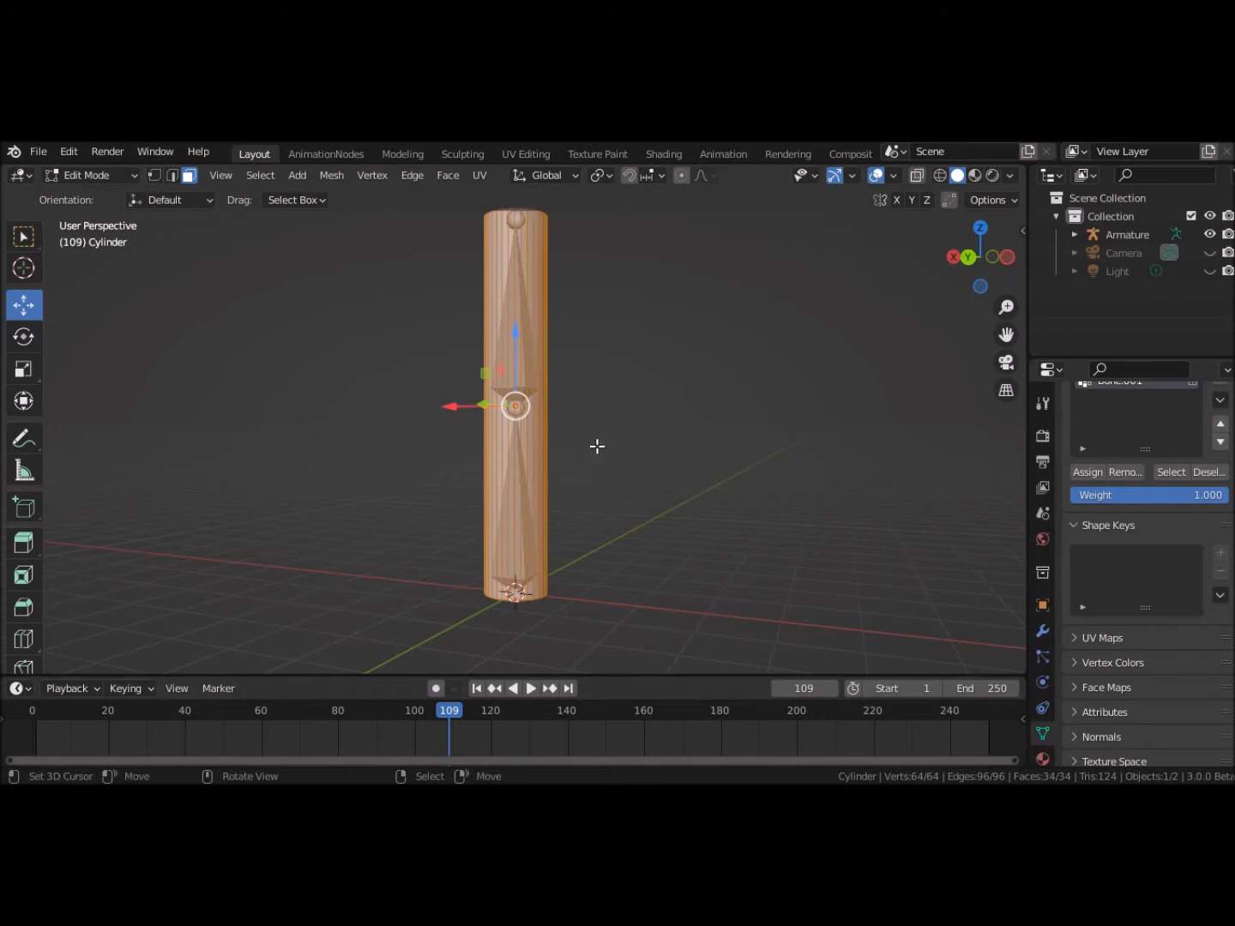
pyautogui.moveTo(611, 444); pyautogui.dragTo(651, 447, button='middle')
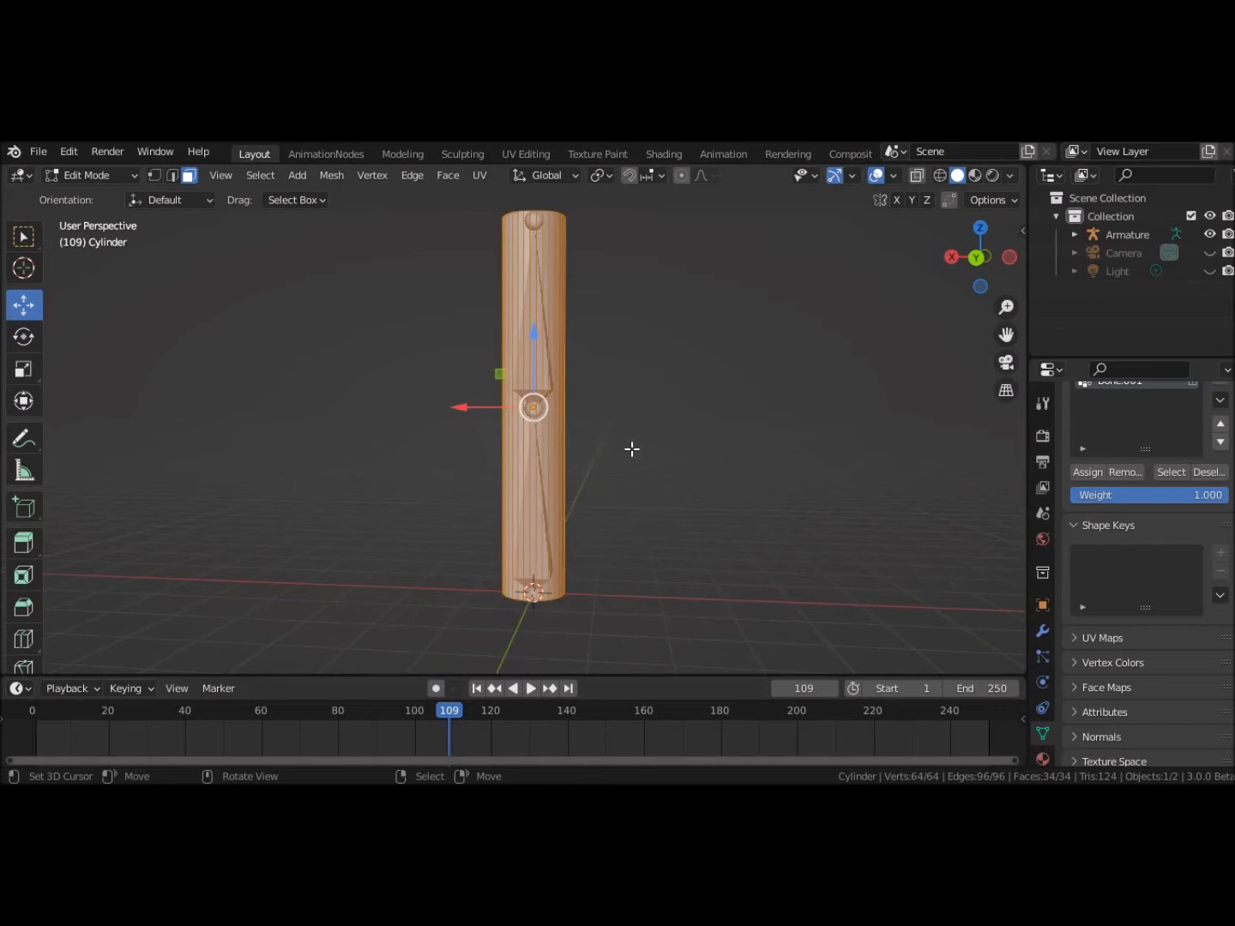
pyautogui.hotkey('alt', 'a')
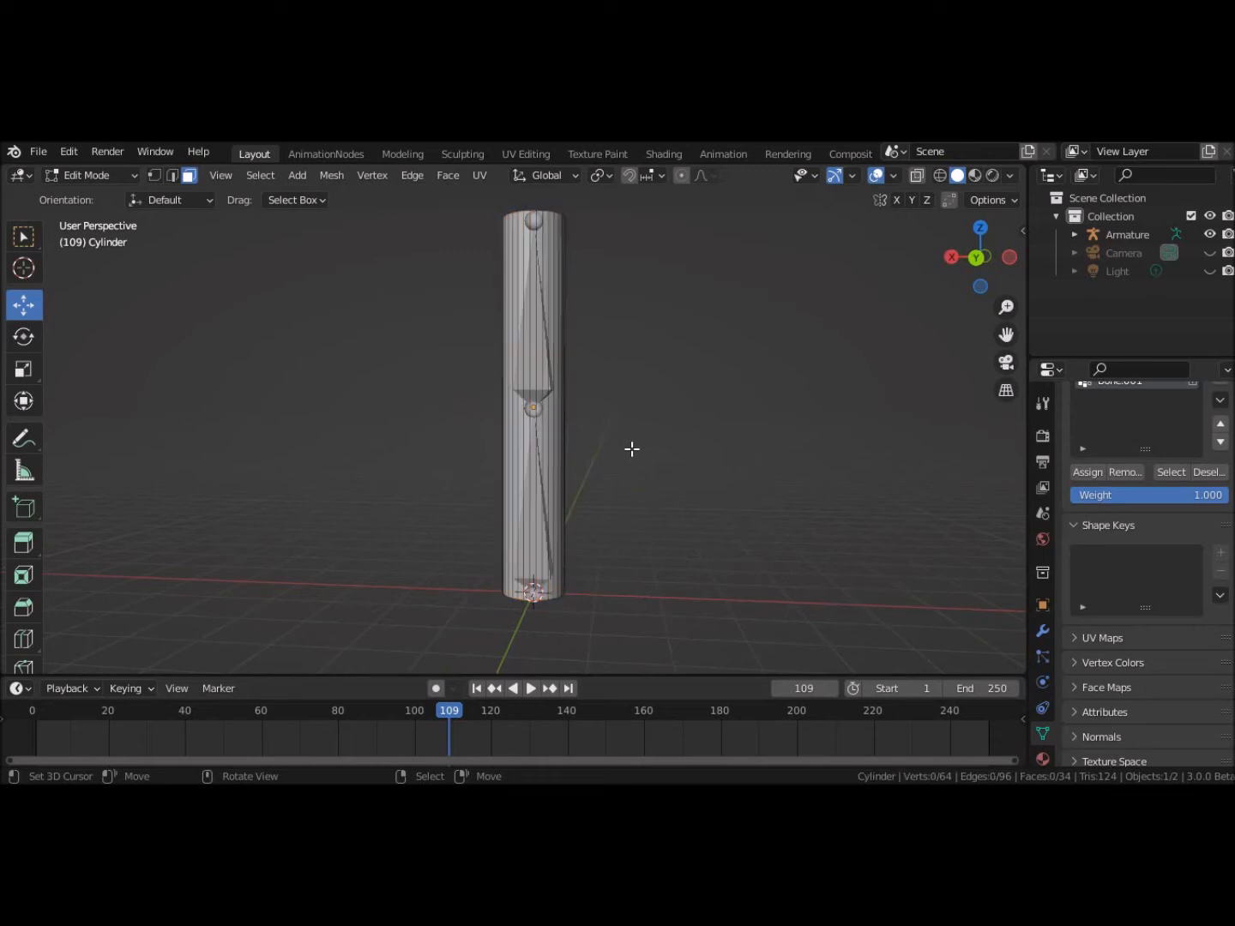
pyautogui.click(172, 178)
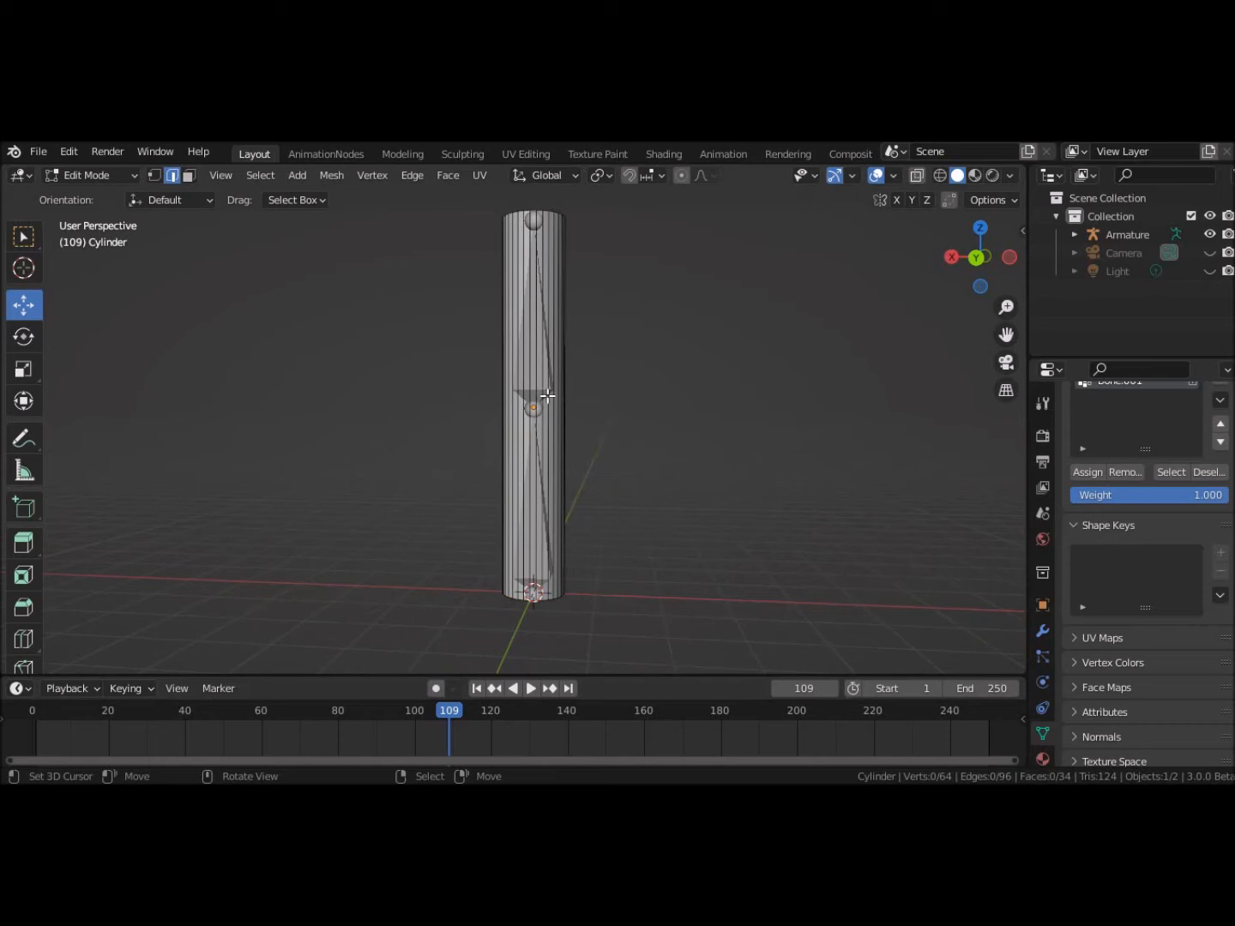
pyautogui.click(543, 397)
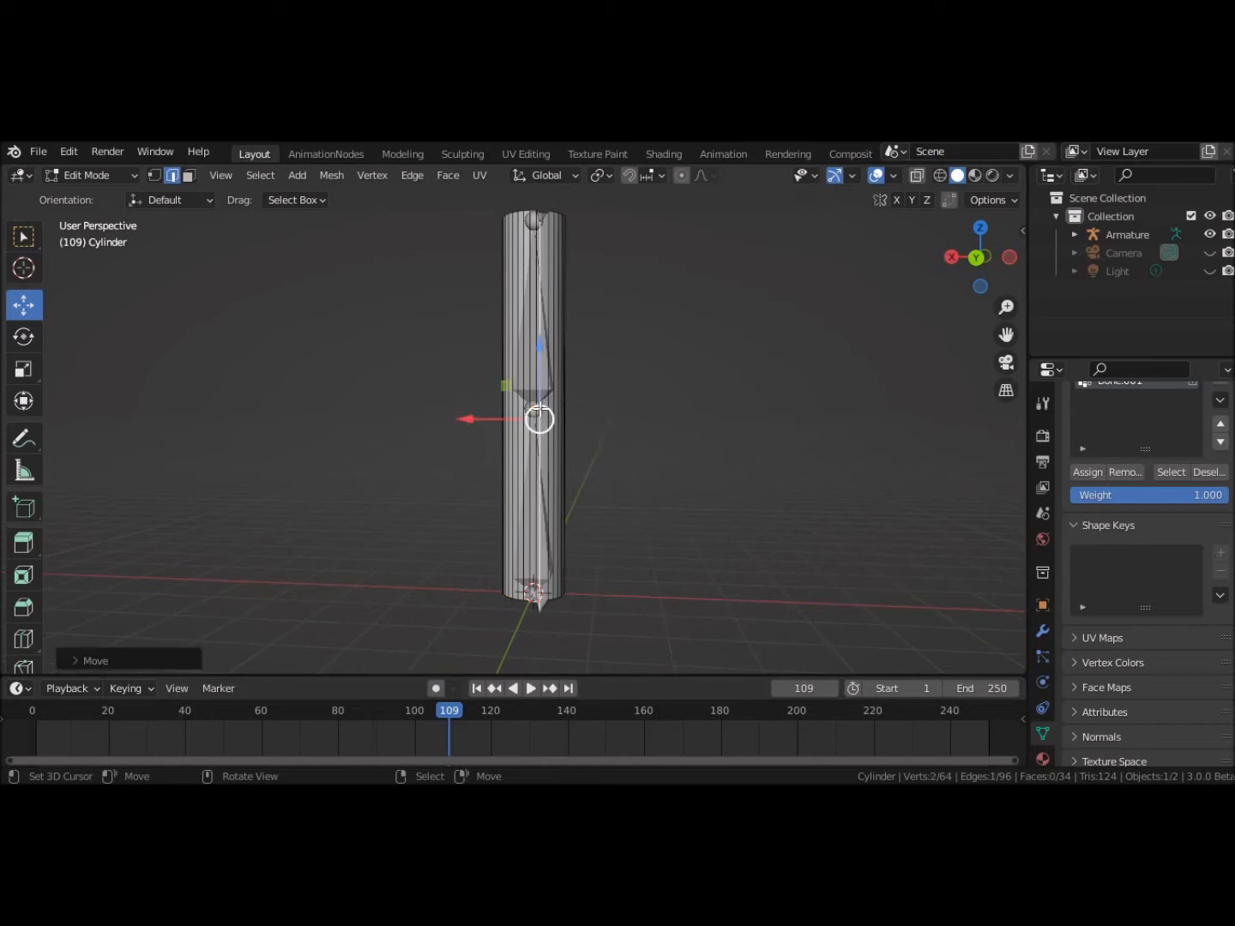
pyautogui.keyDown('shift'); pyautogui.rightClick(665, 384); pyautogui.keyUp('shift')
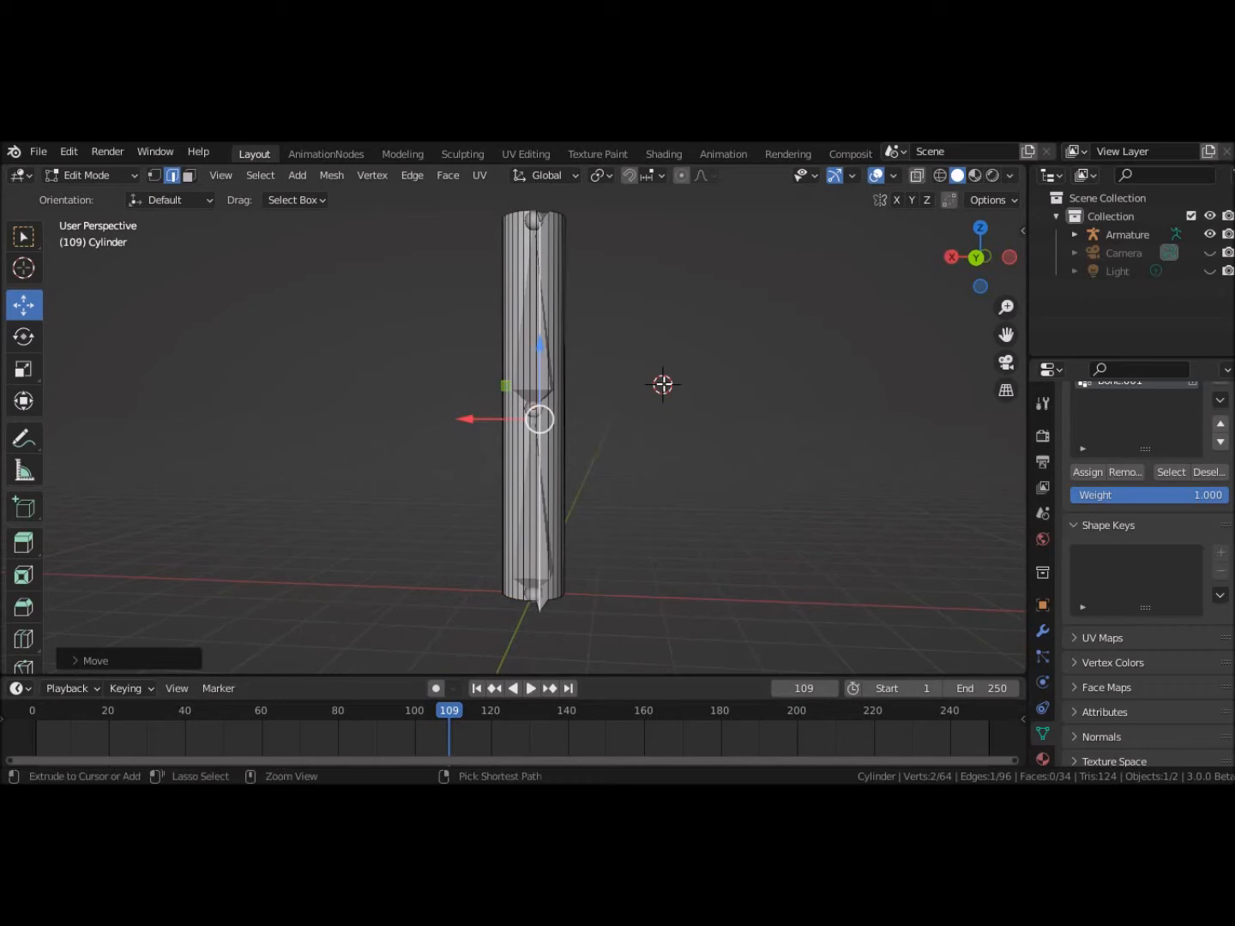
pyautogui.hotkey('ctrl', 'z')
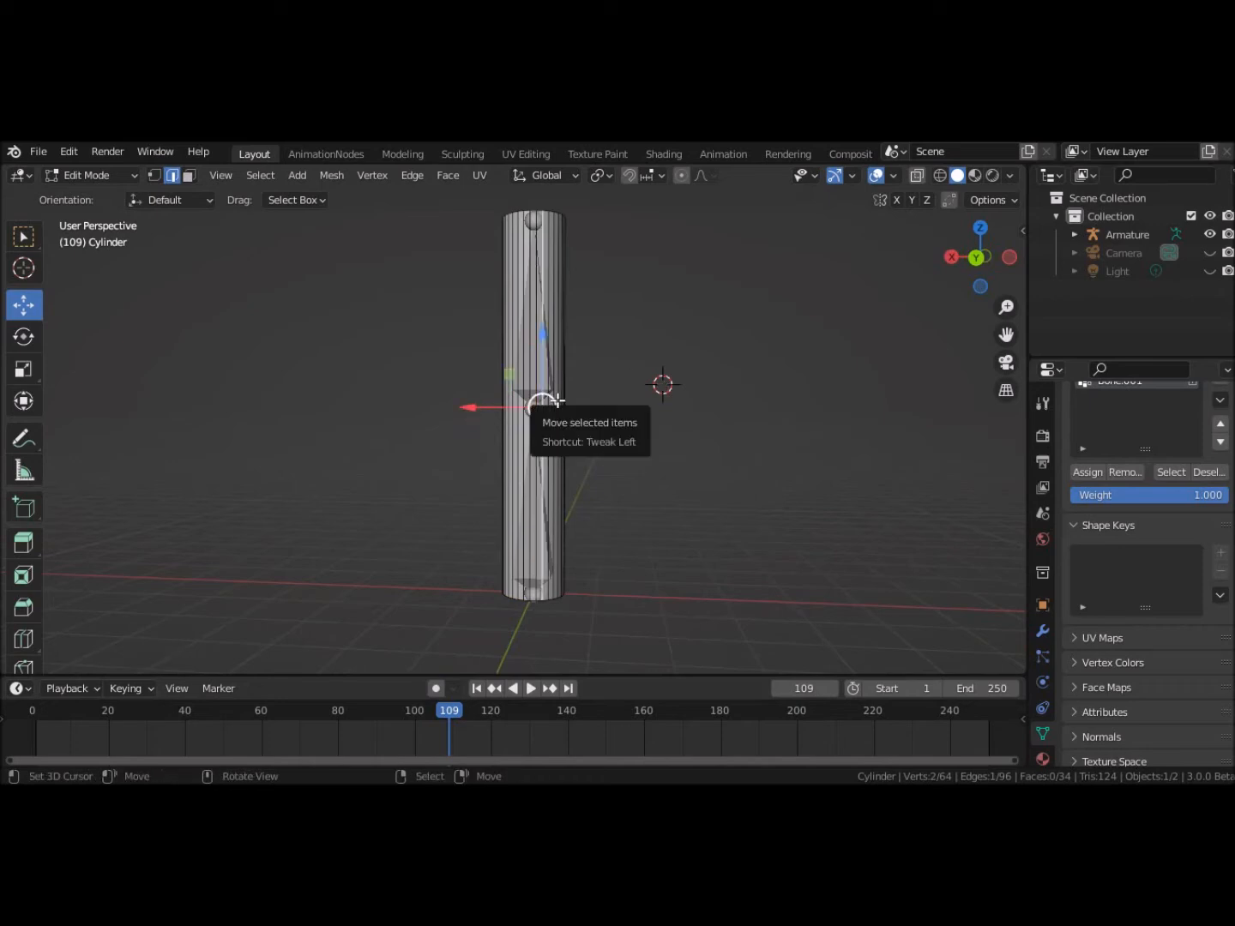
pyautogui.press('r')
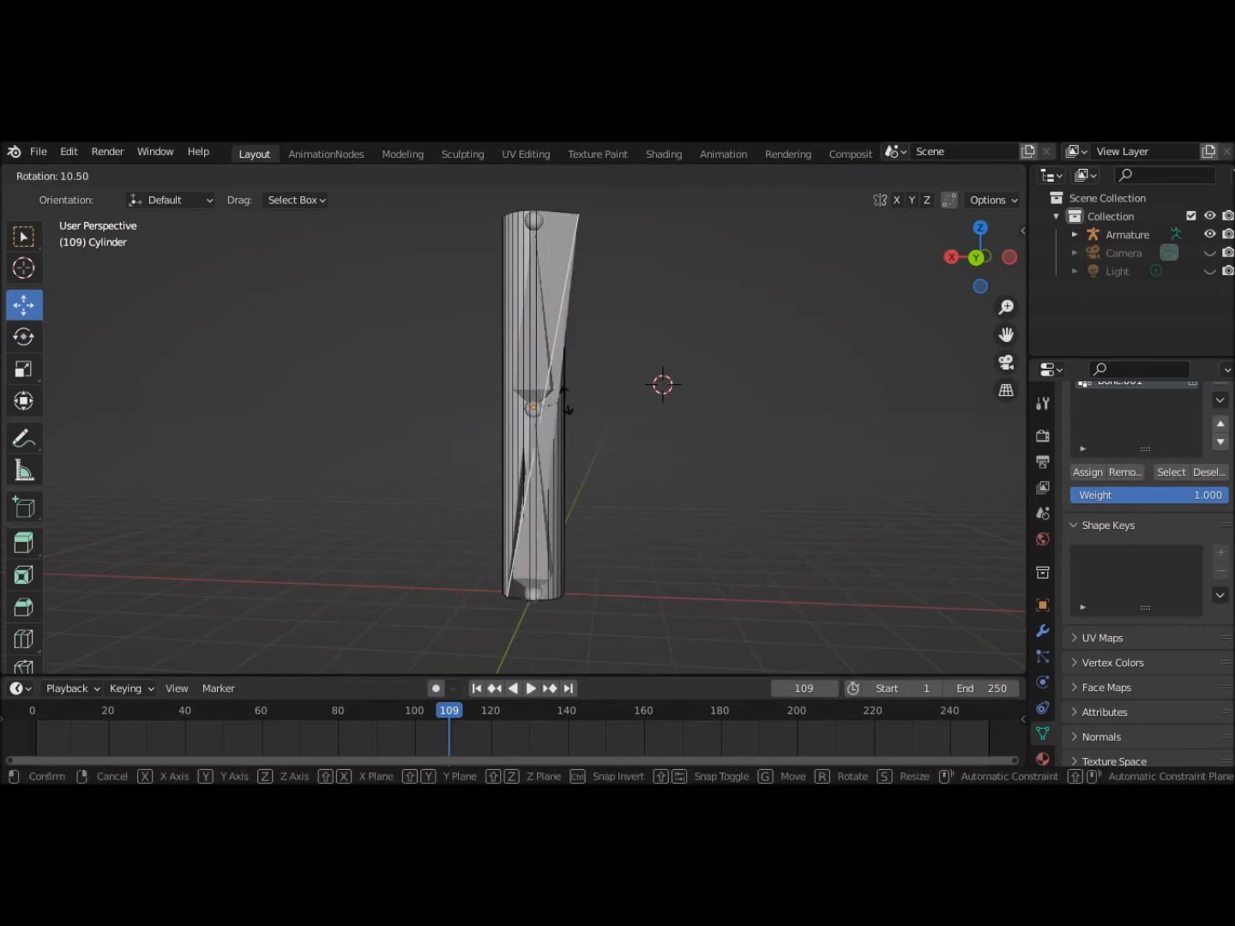
pyautogui.click(566, 401)
pyautogui.press('ctrl')
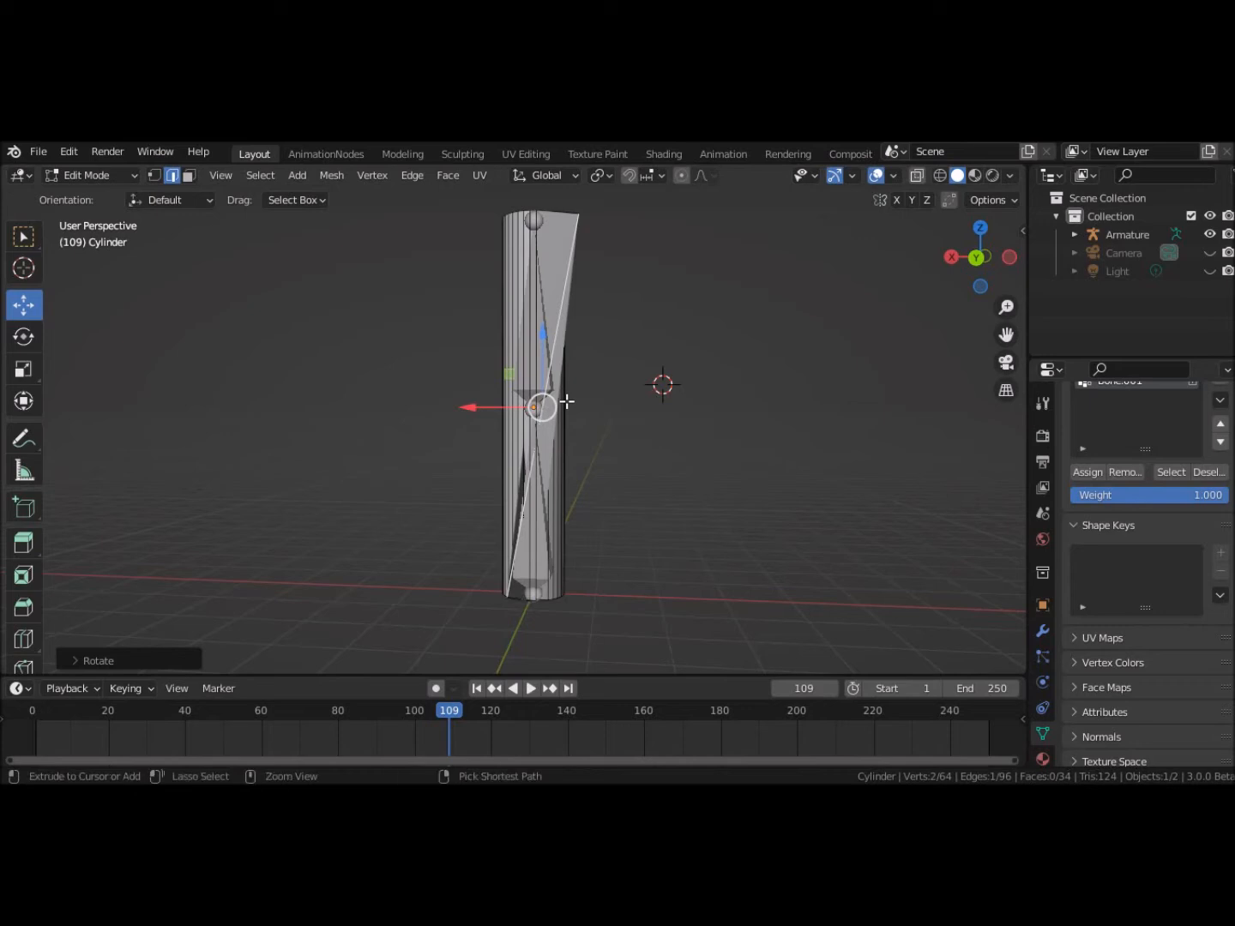
pyautogui.hotkey('ctrl', 'z')
pyautogui.press('shift')
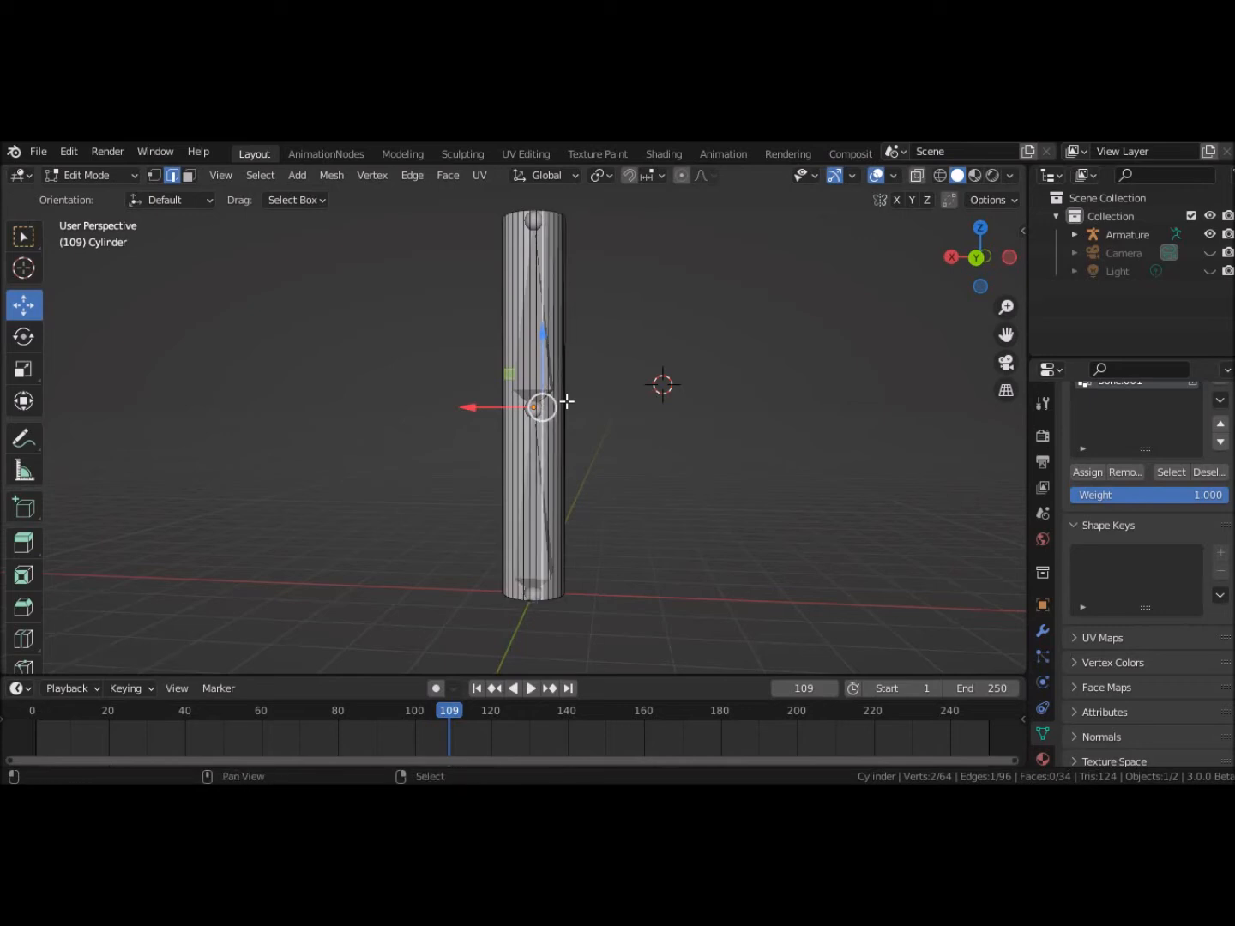
pyautogui.click(566, 355)
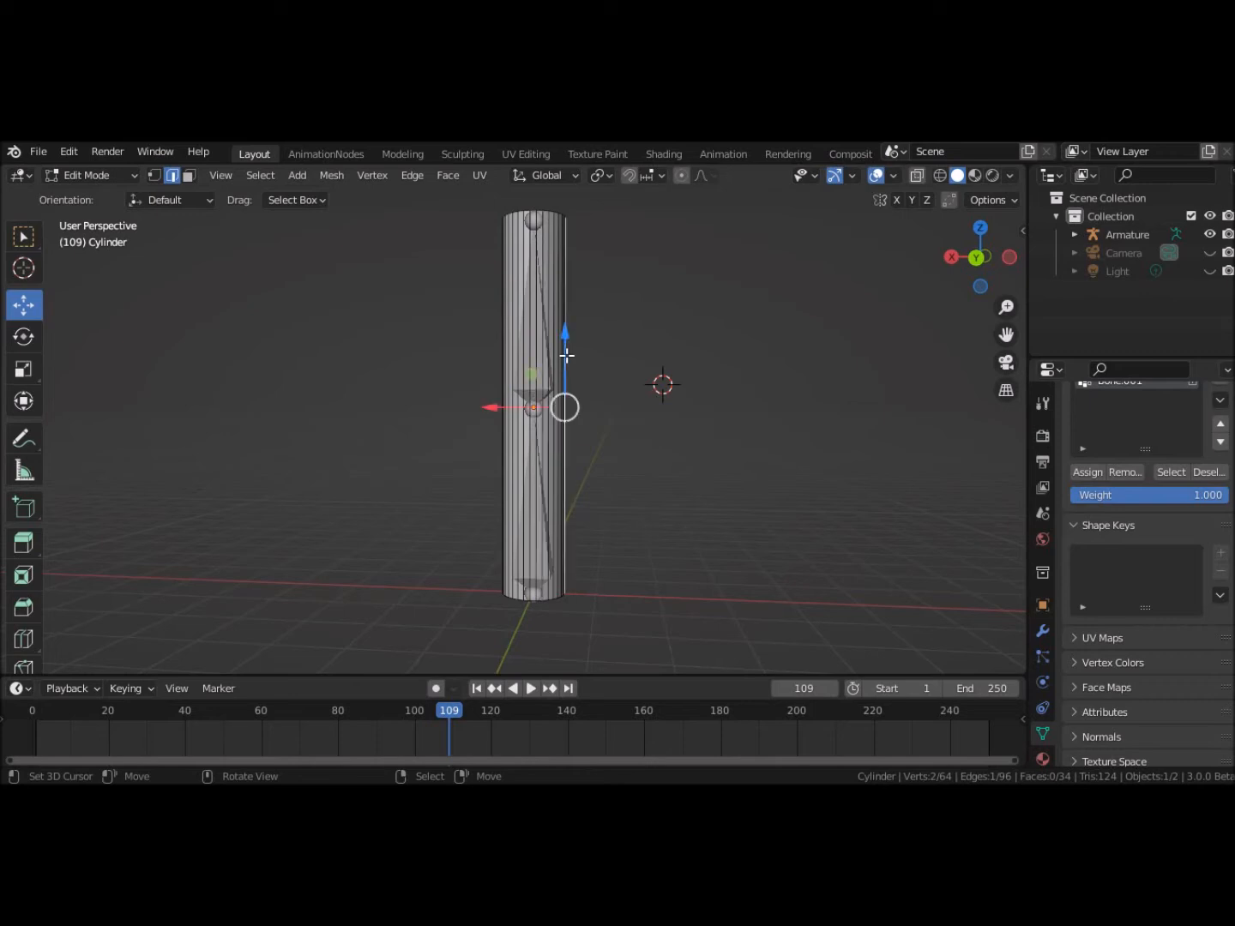
# Step: Cut two evenly spaced edge loops around the cylinder without sliding them
pyautogui.click(156, 175)
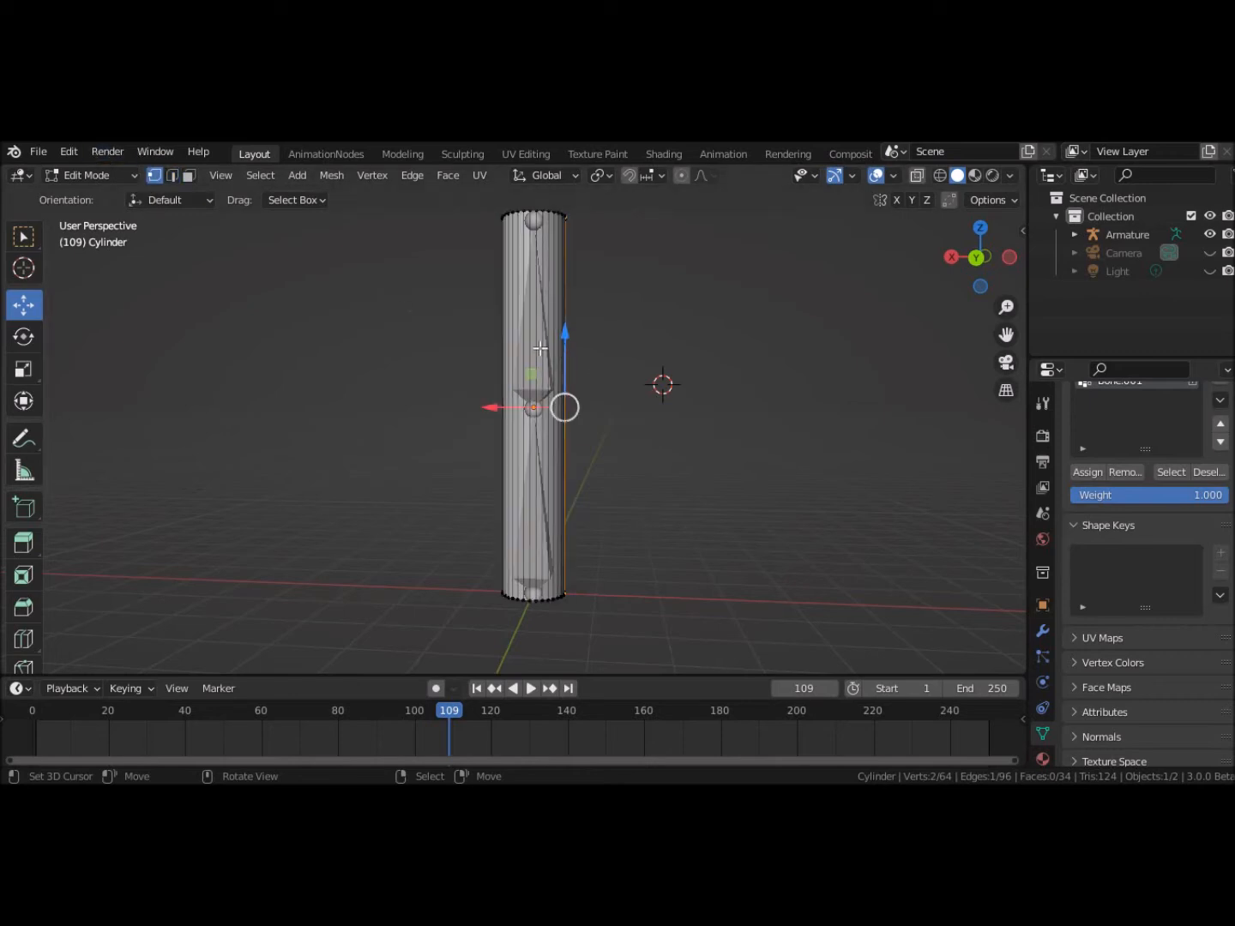
pyautogui.press('shift')
pyautogui.press('ctrl')
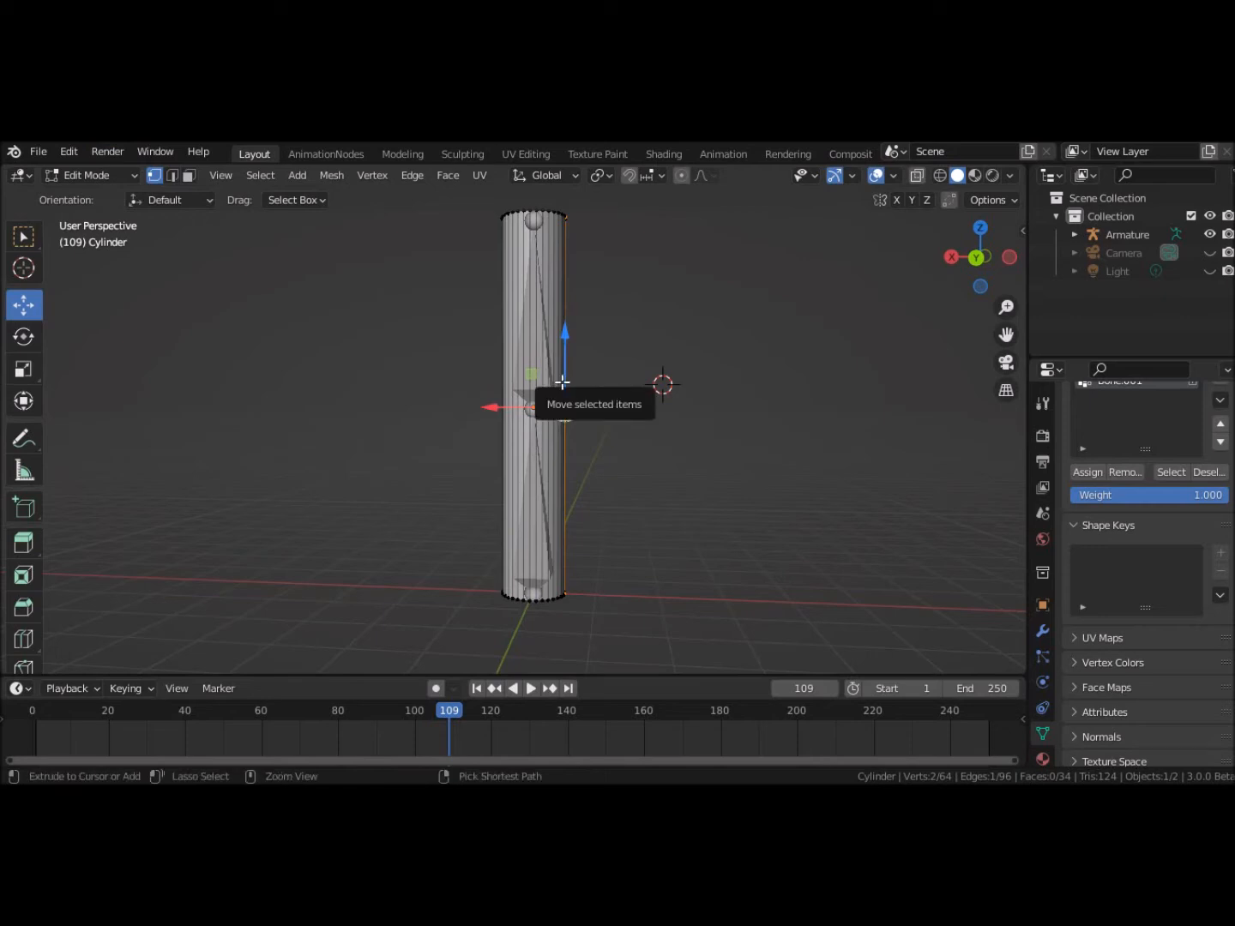
pyautogui.hotkey('ctrl', 'r')
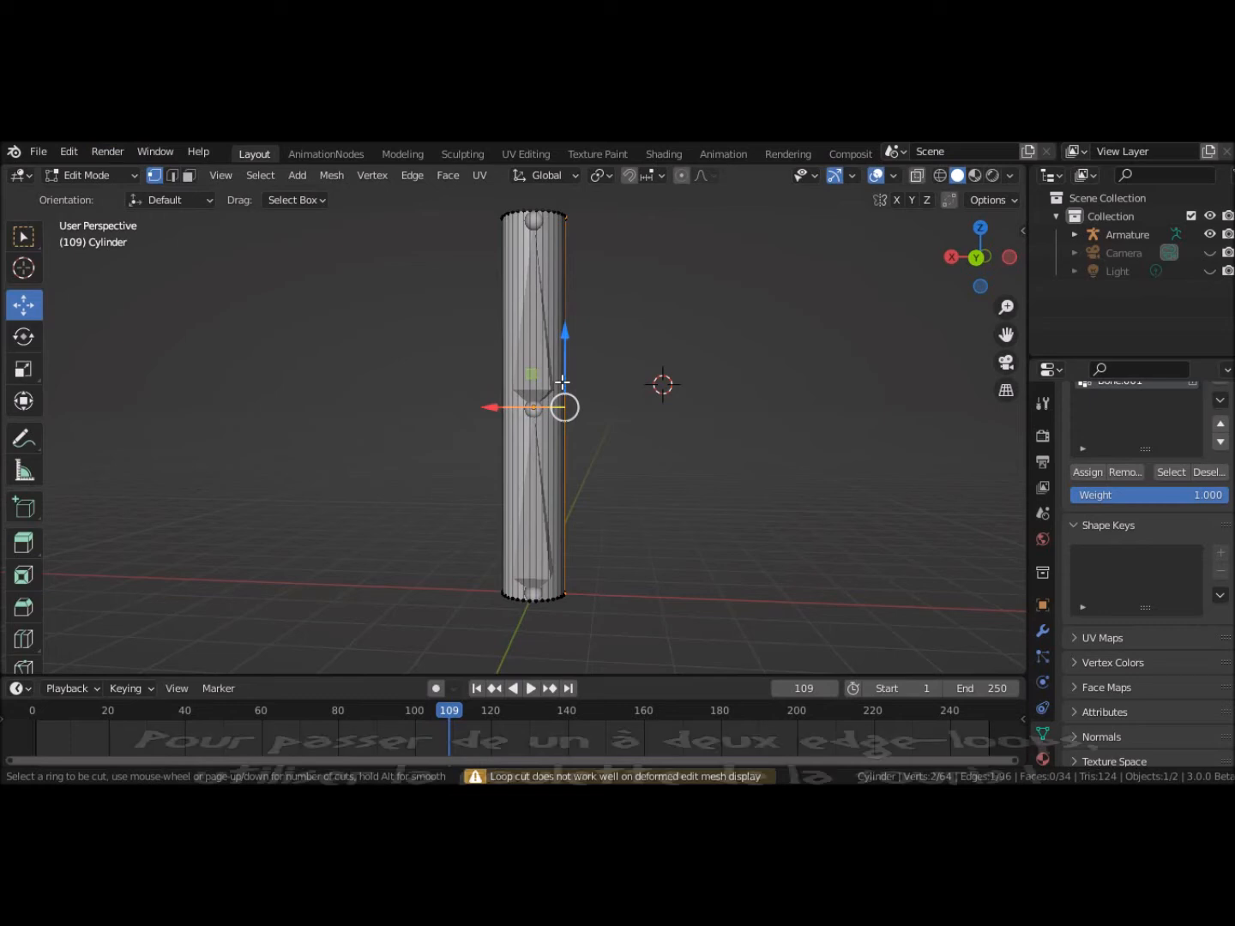
pyautogui.scroll(1, 557, 382)
pyautogui.click(559, 382)
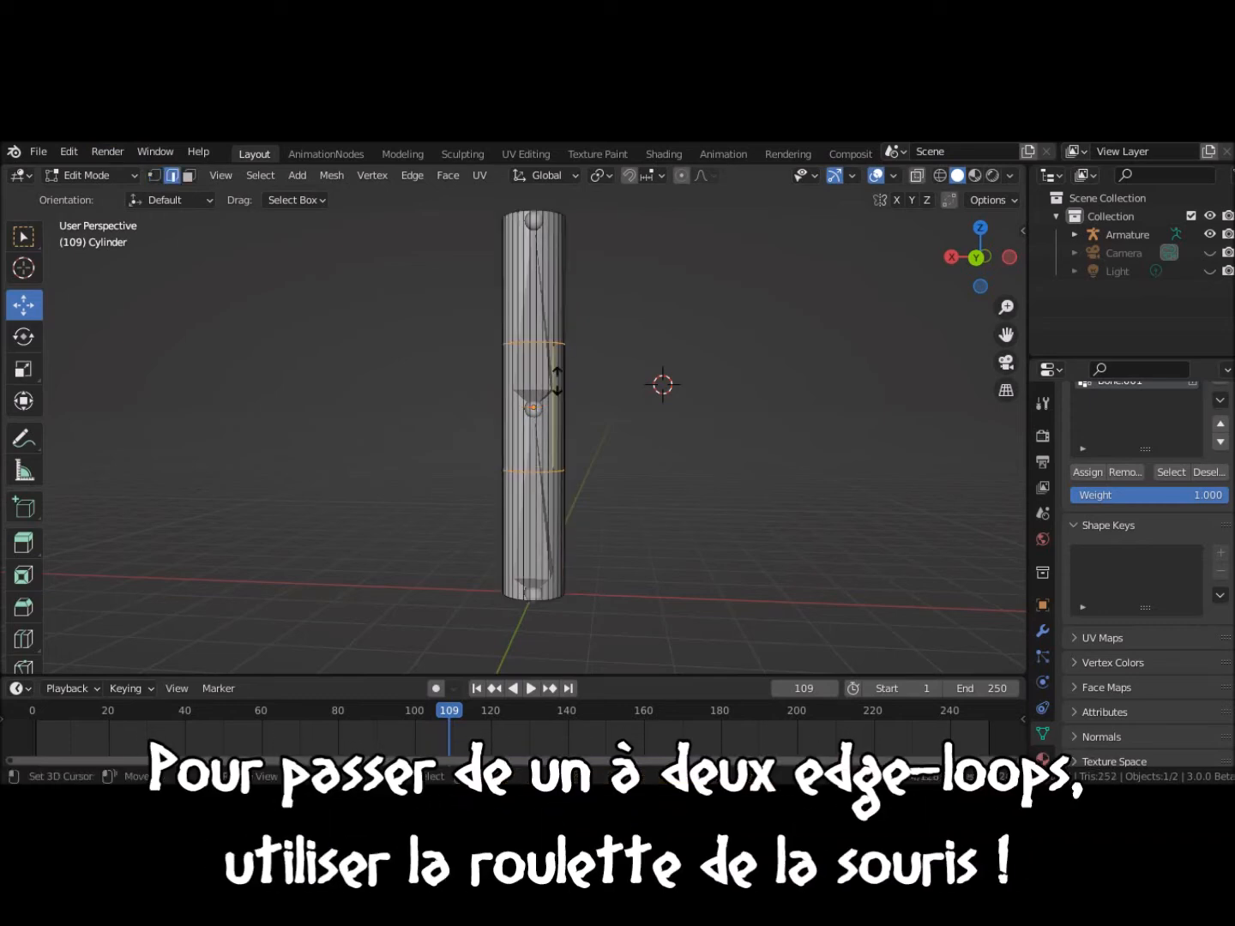
pyautogui.rightClick(559, 381)
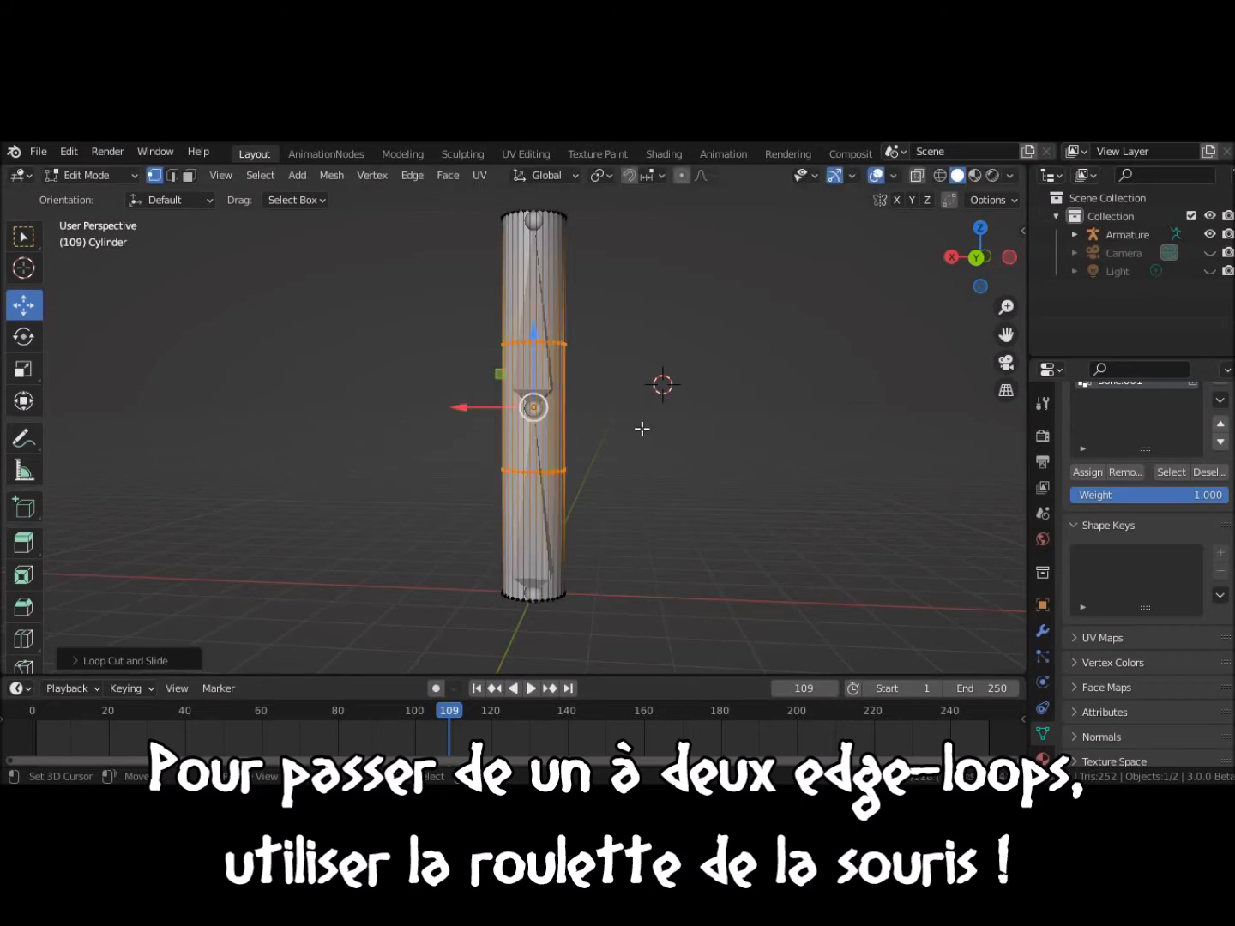
# Step: Scale the two new edge loops along Z to bring them closer together around the joint between the bones
pyautogui.moveTo(673, 466); pyautogui.dragTo(742, 470, button='middle')
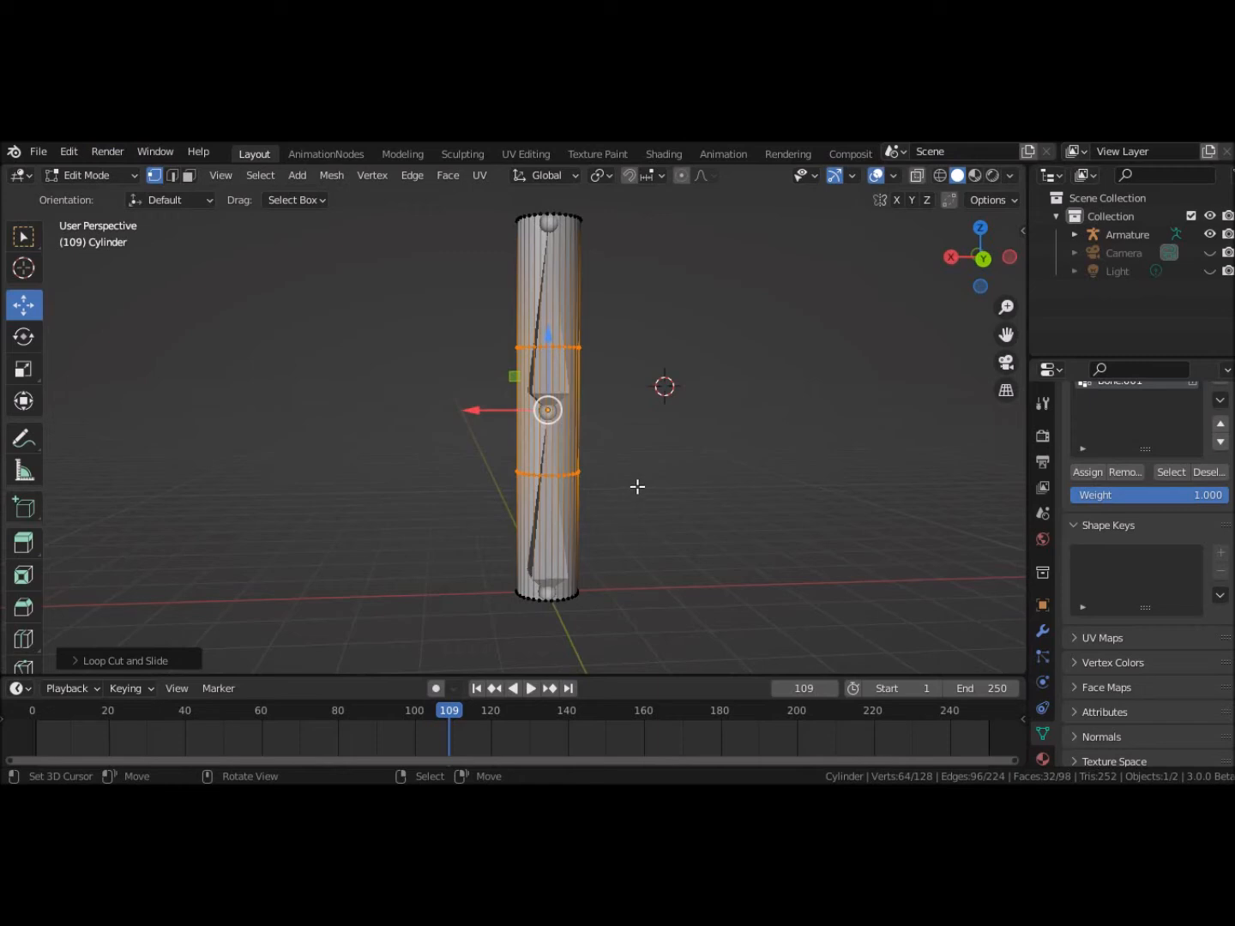
pyautogui.press('s')
pyautogui.press('z')
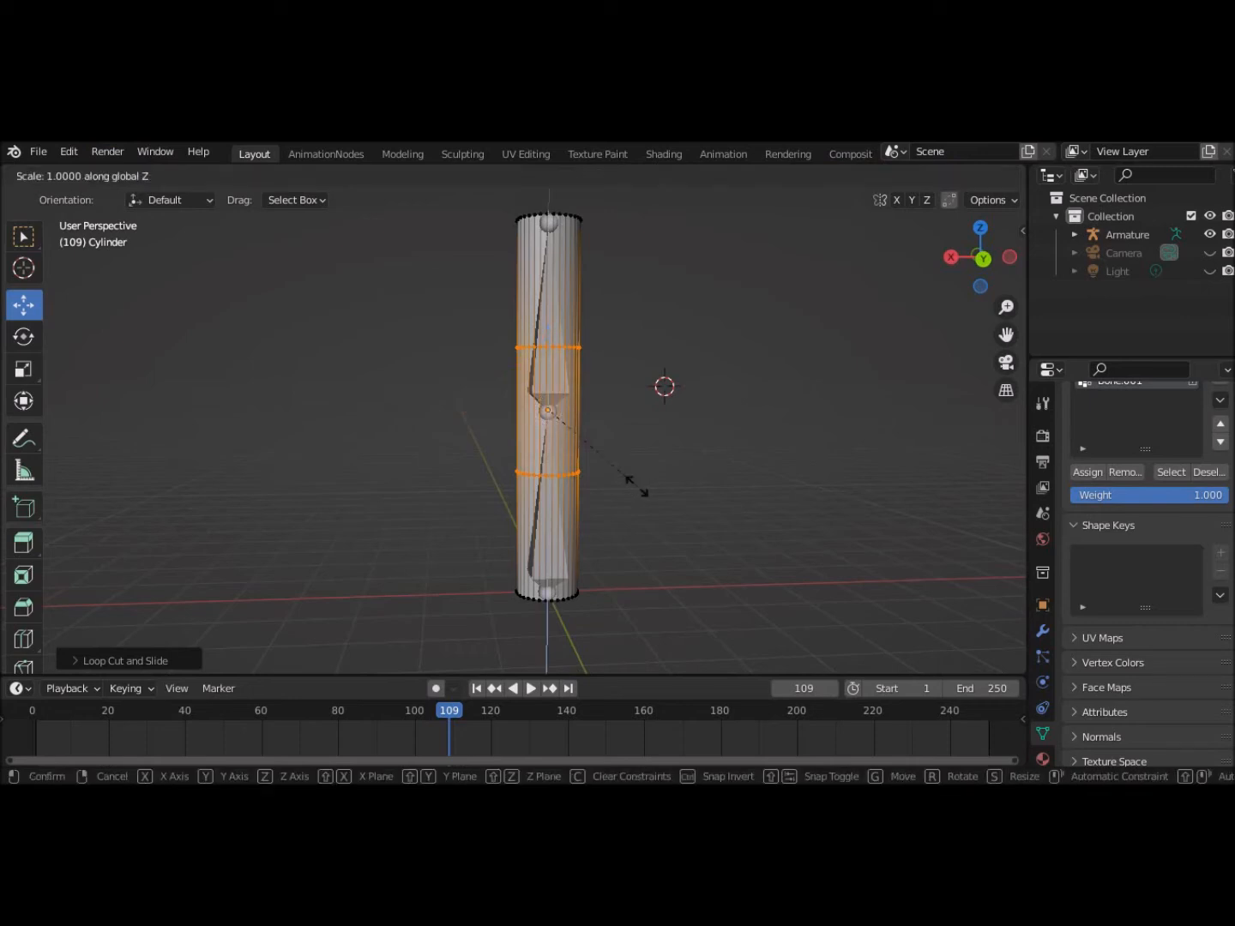
pyautogui.click(604, 439)
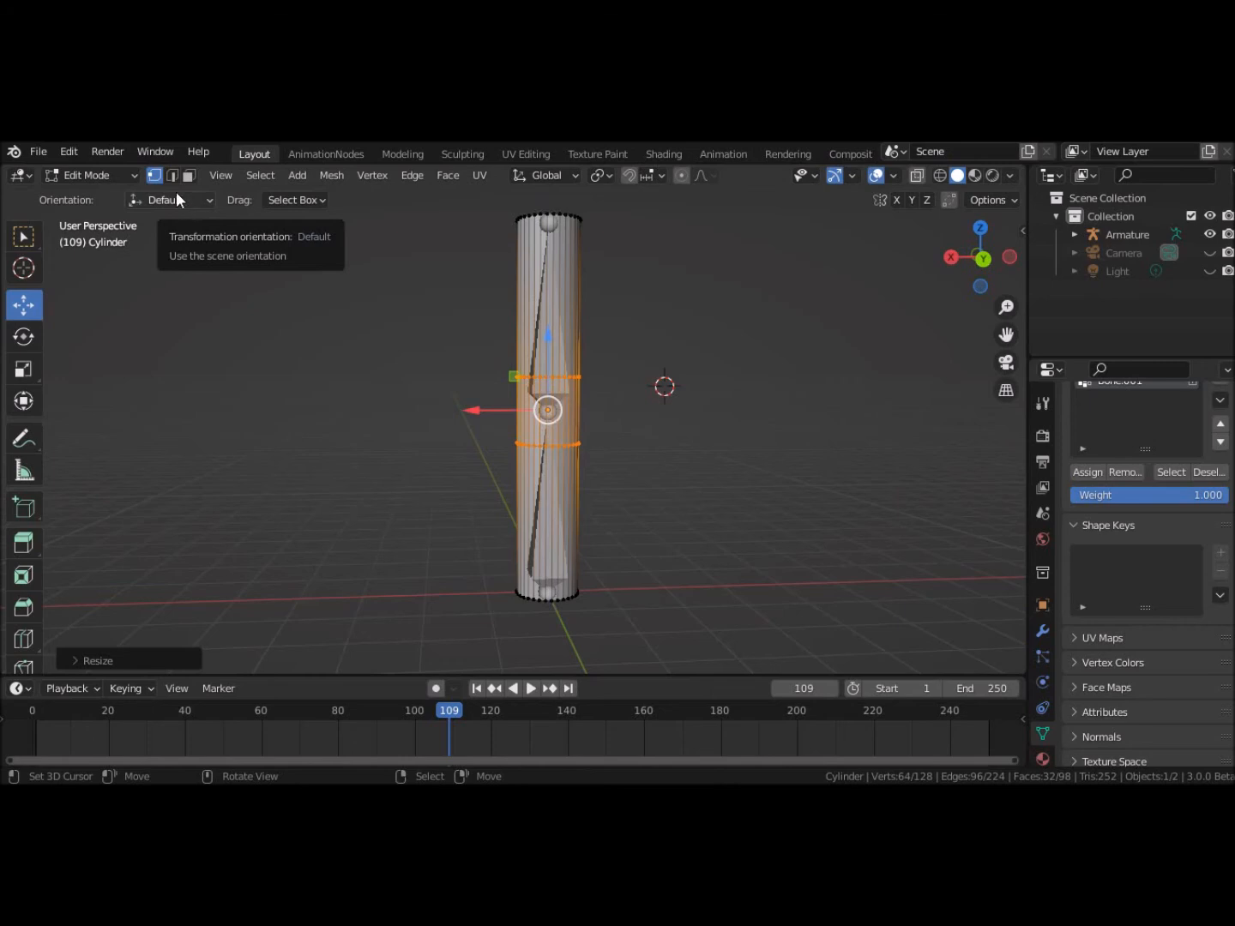
# Step: Deselect all the cylinder's geometry and switch to face selection with wireframe shading
pyautogui.hotkey('alt', 'a')
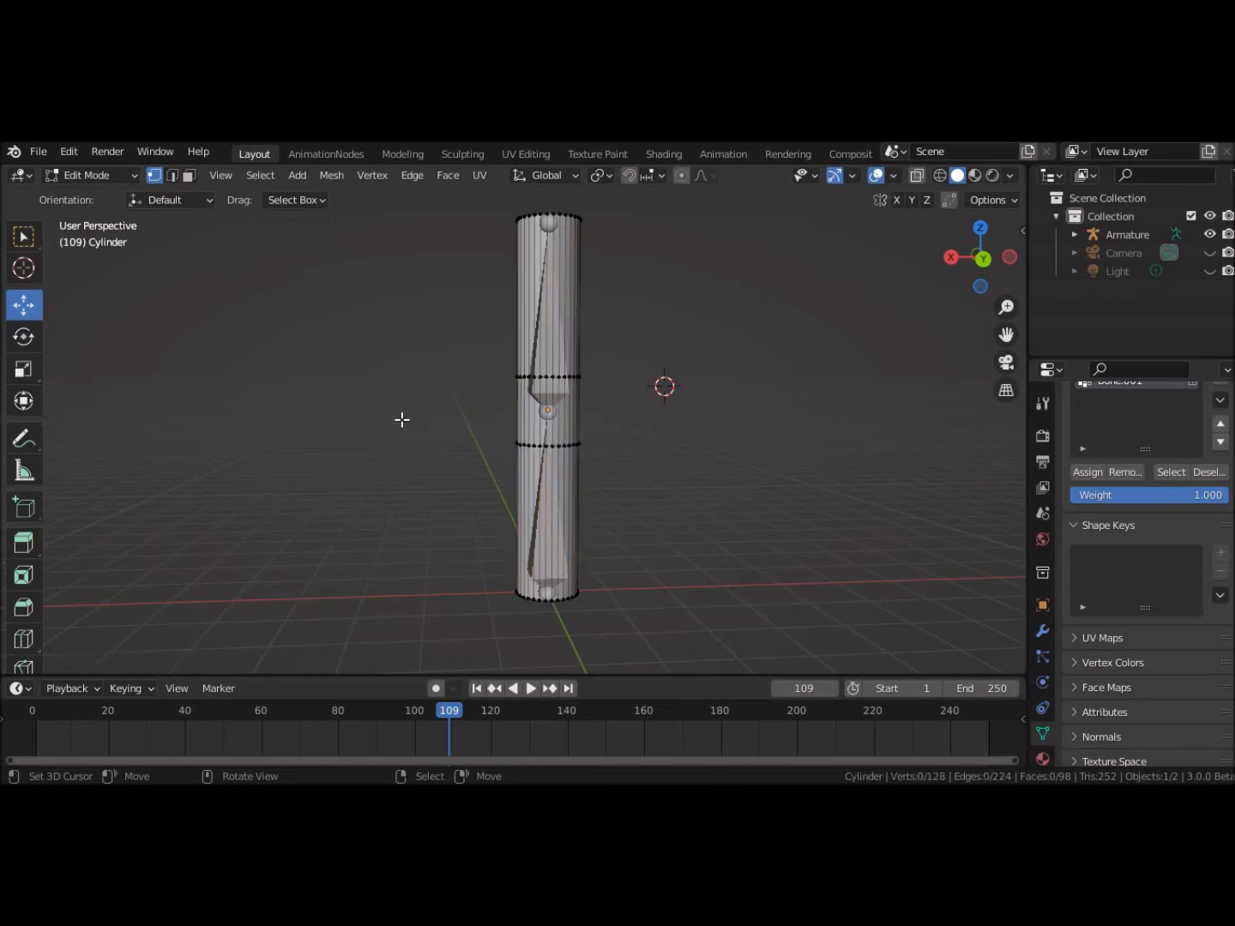
pyautogui.press('a')
pyautogui.hotkey('alt', 'a')
pyautogui.click(190, 175)
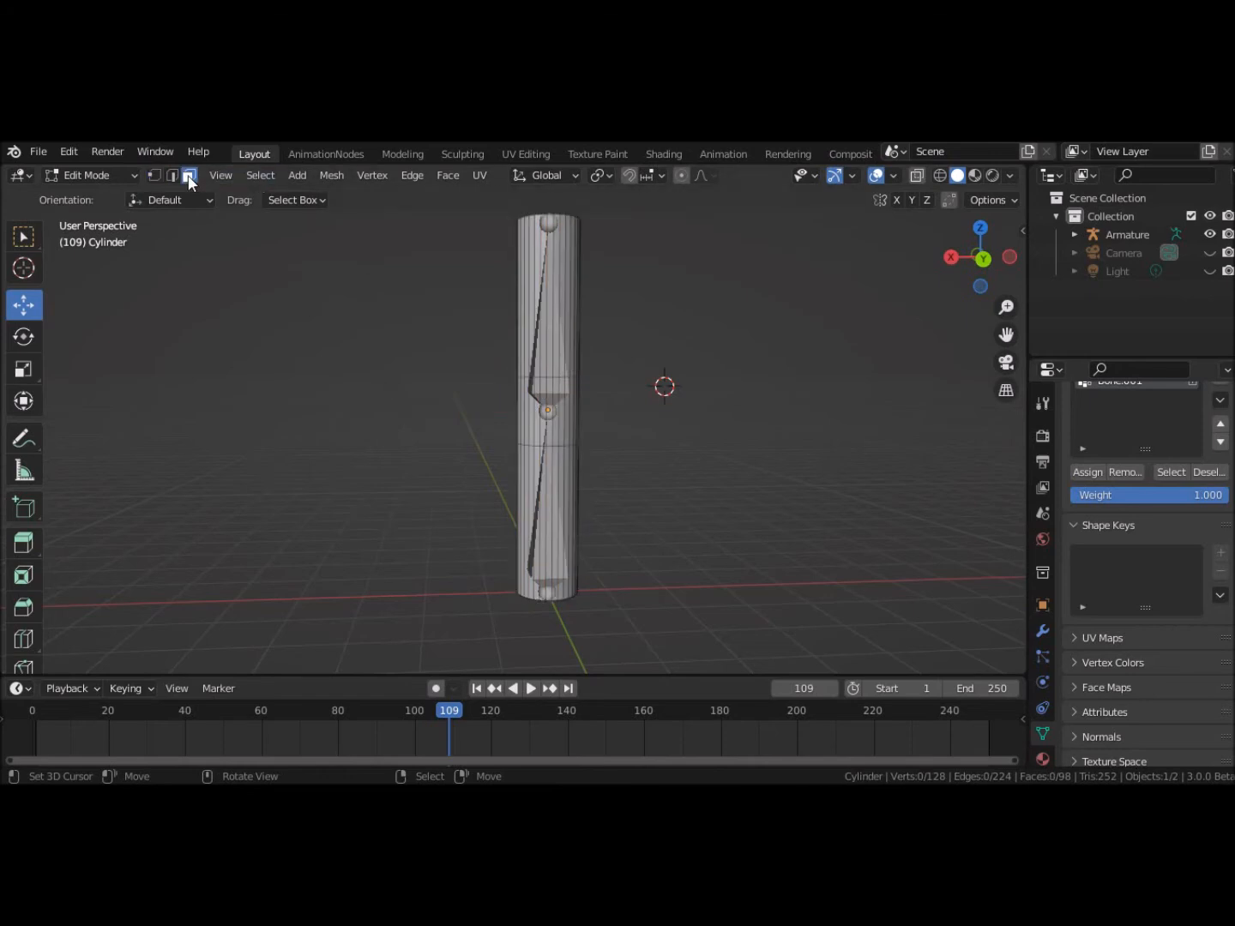
pyautogui.click(939, 175)
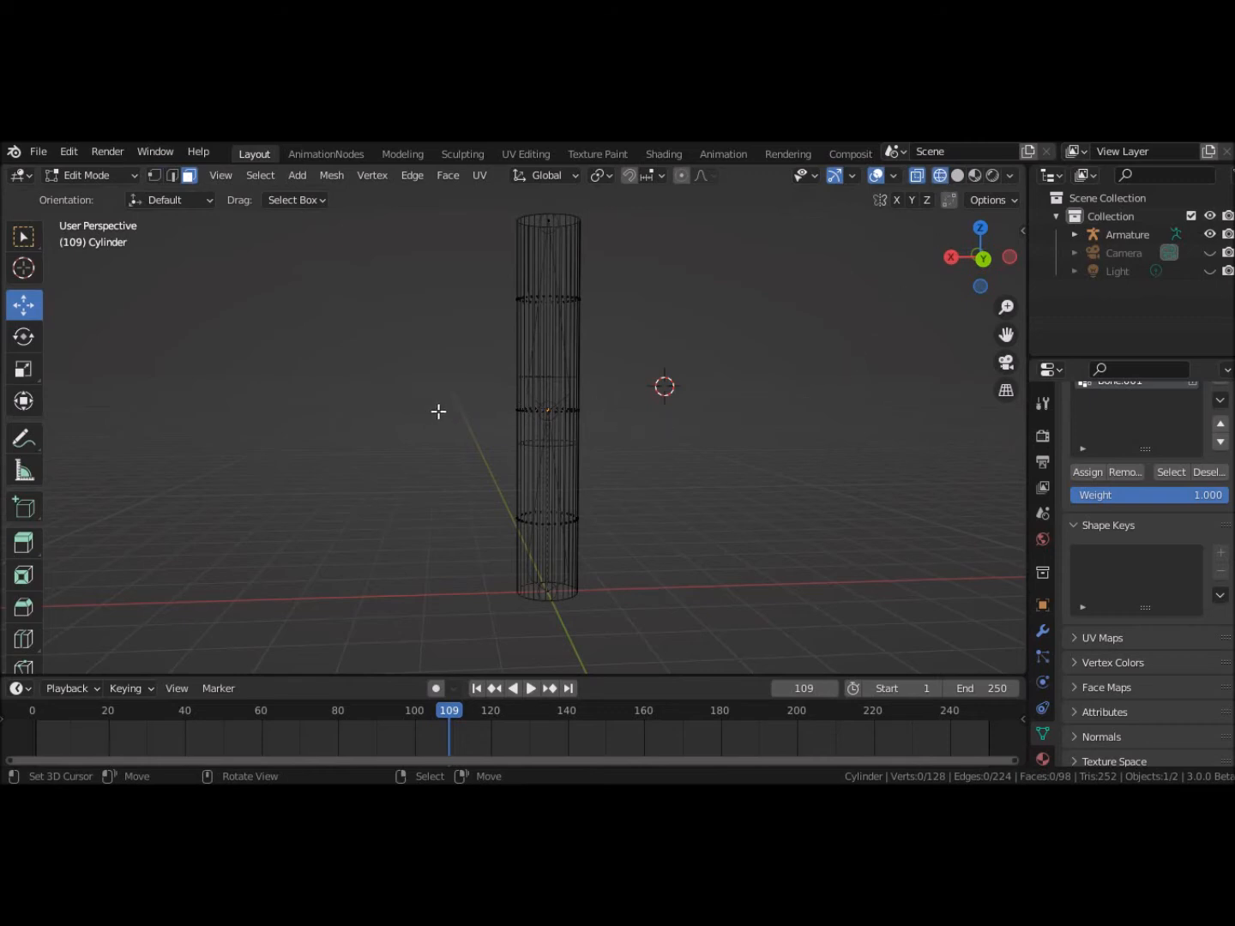
# Step: Select the band of faces between the cylinder's two middle edge loops, including the back side, and subdivide it
pyautogui.press('b')
pyautogui.moveTo(431, 397); pyautogui.dragTo(623, 422)
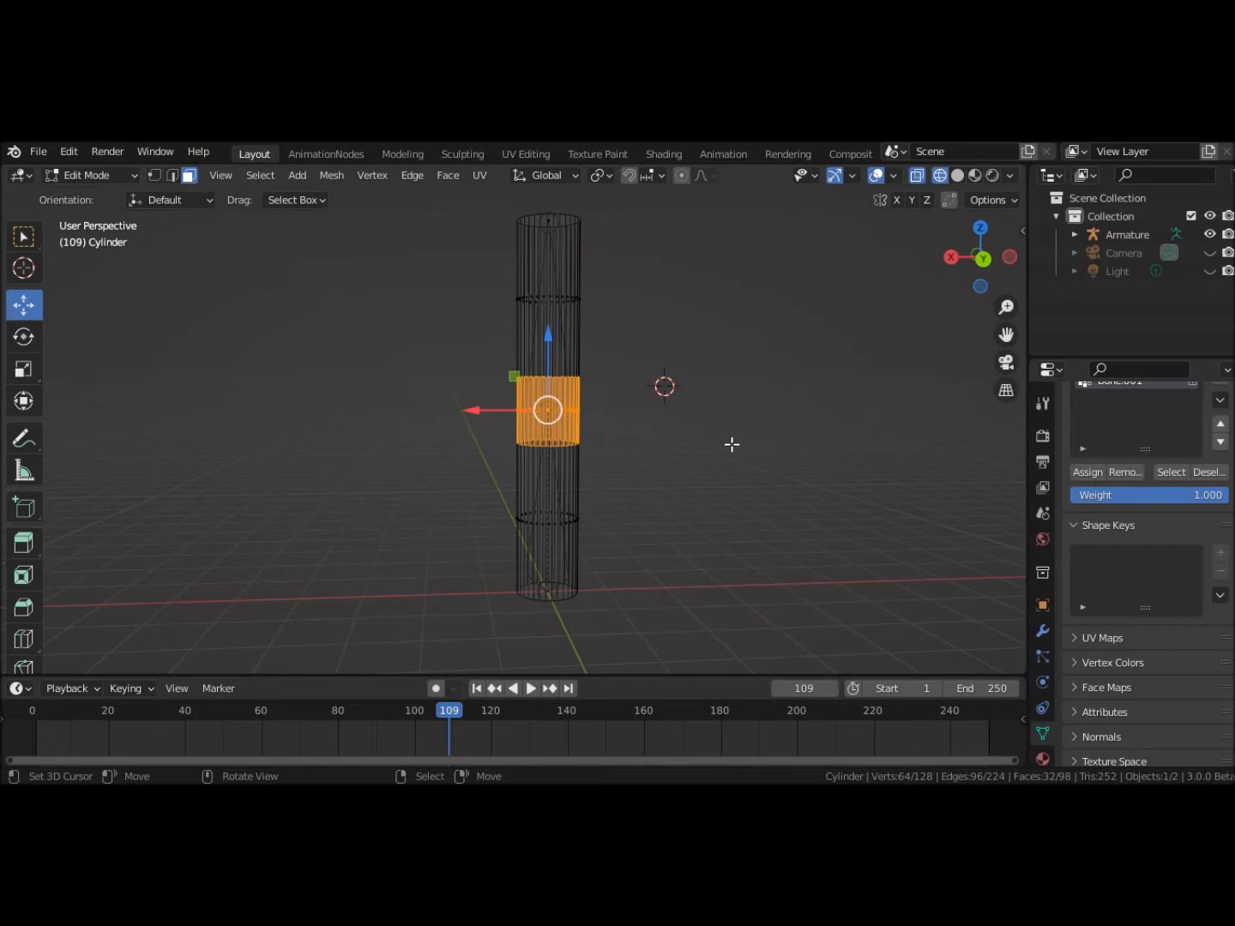
pyautogui.rightClick(731, 444)
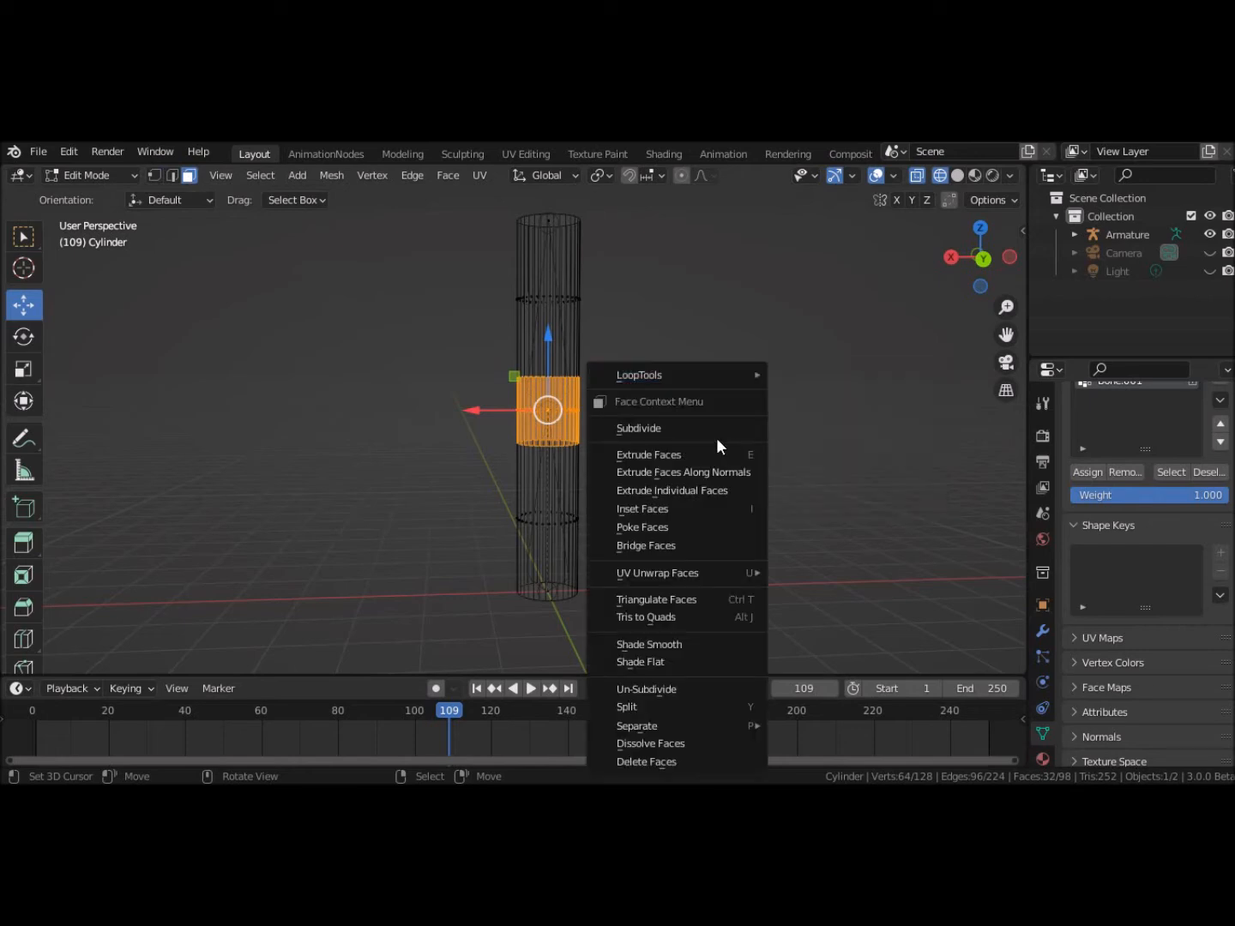
pyautogui.click(661, 429)
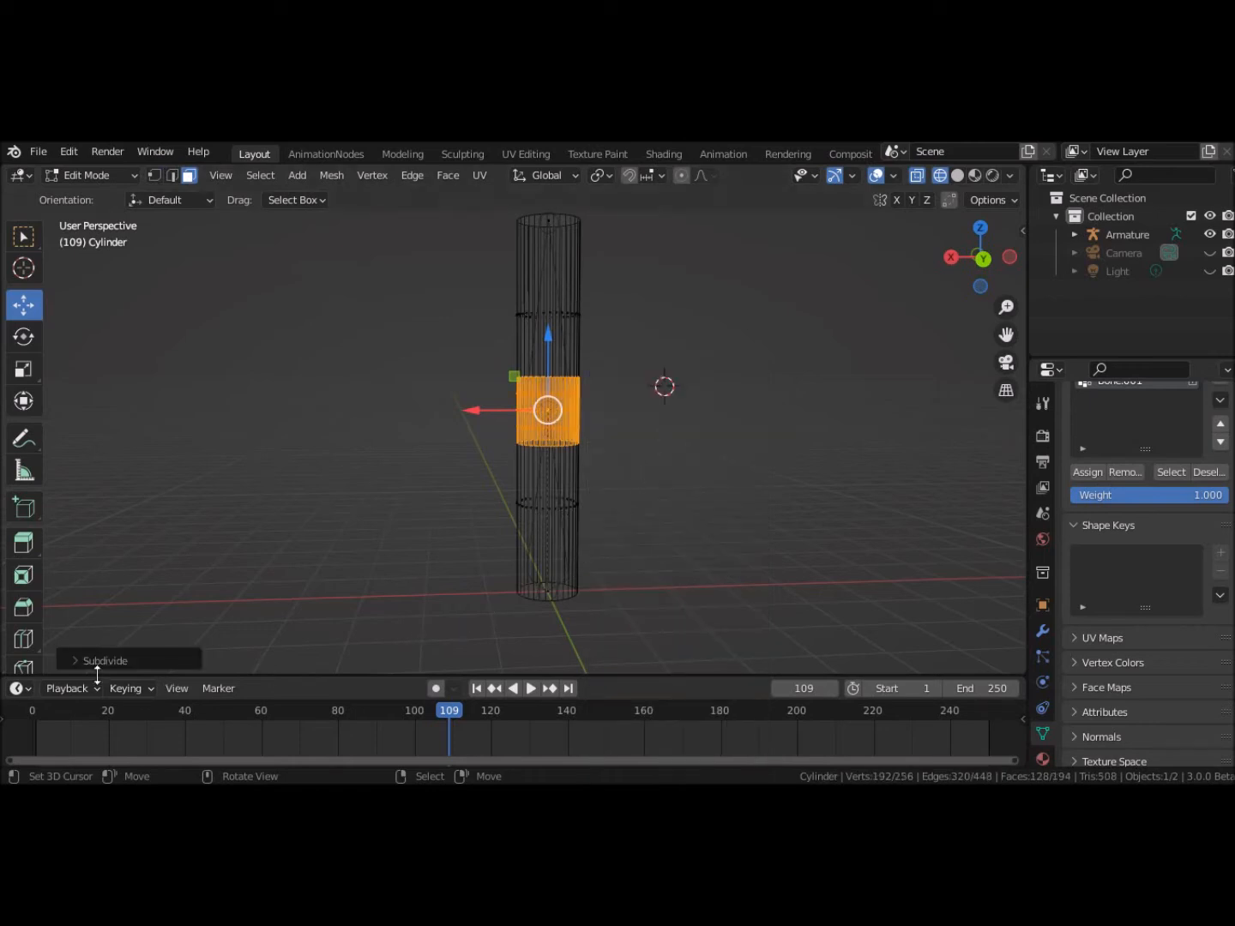
# Step: Set the subdivision of the joint band to 8 cuts and deselect its faces
pyautogui.click(73, 662)
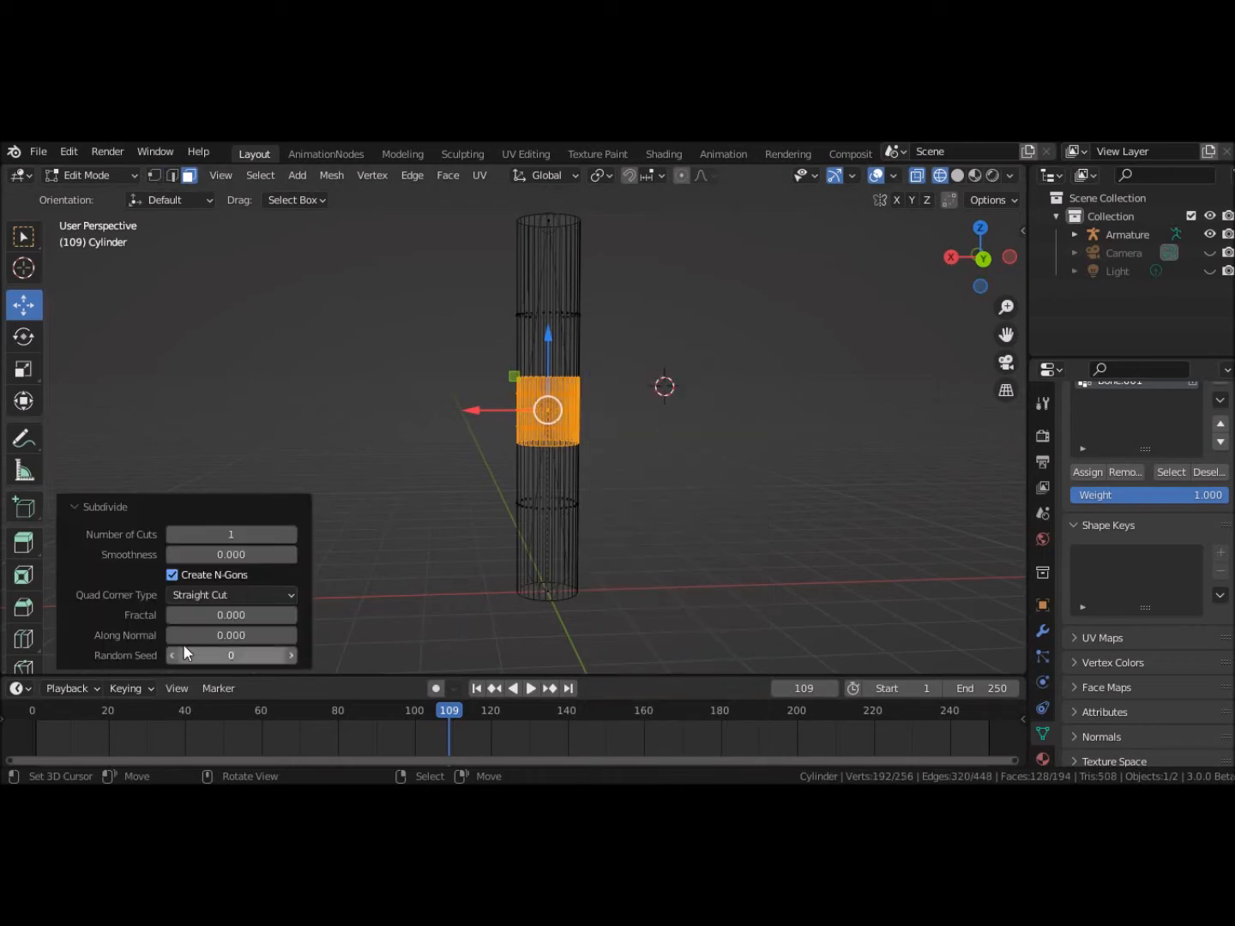
pyautogui.click(289, 534)
pyautogui.click(290, 533)
pyautogui.click(290, 534)
pyautogui.click(290, 534)
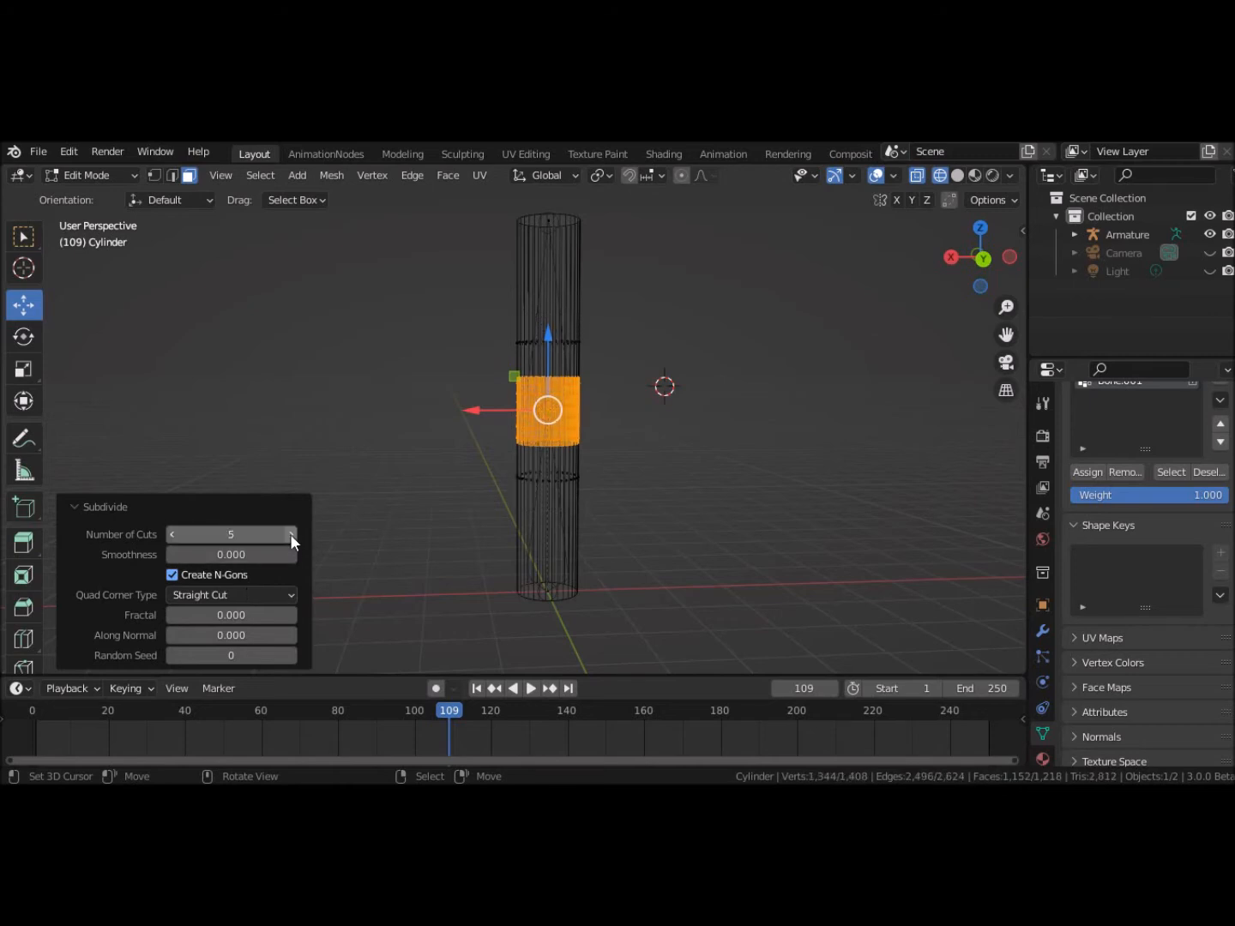
pyautogui.click(290, 534)
pyautogui.click(289, 534)
pyautogui.click(289, 534)
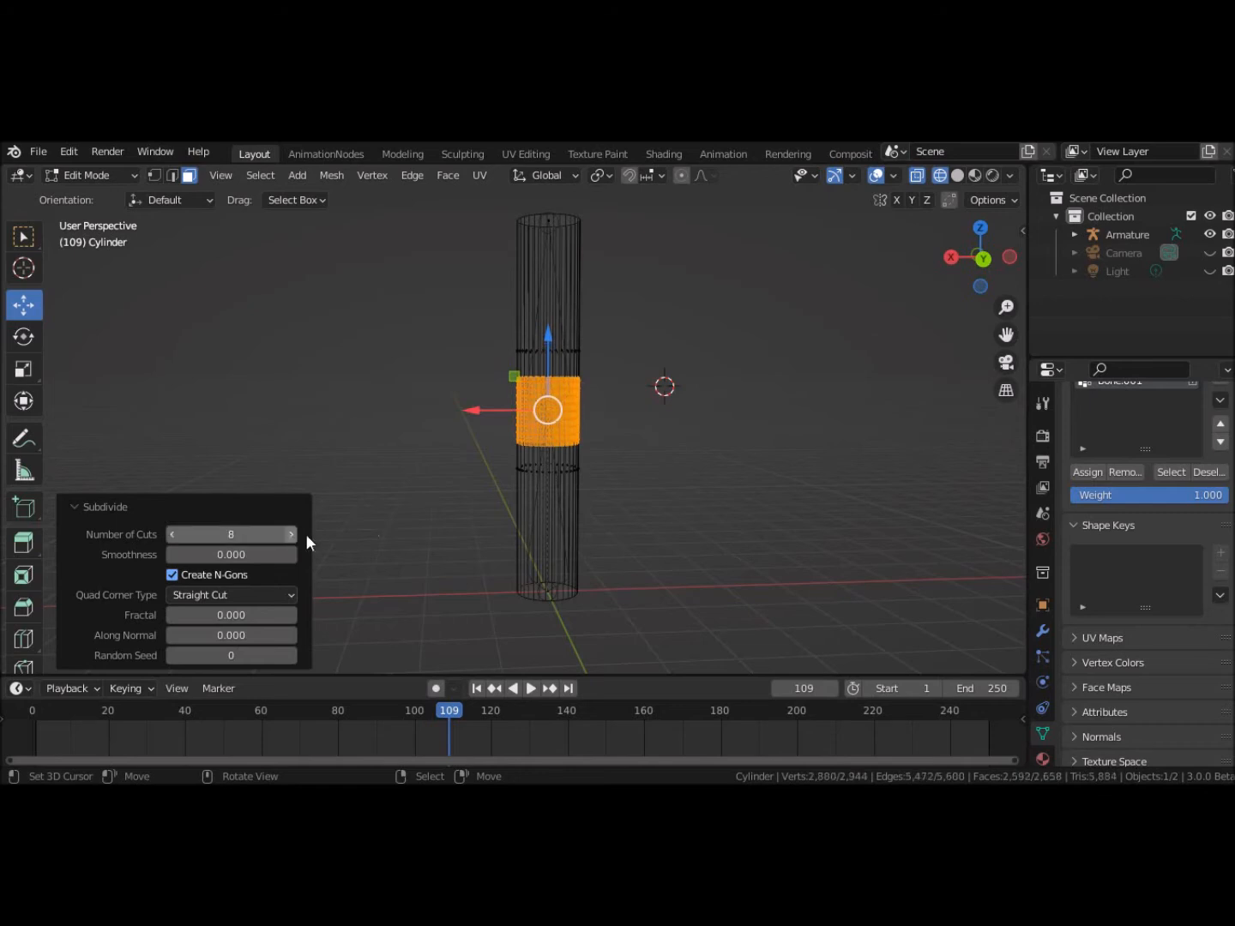
pyautogui.click(406, 596)
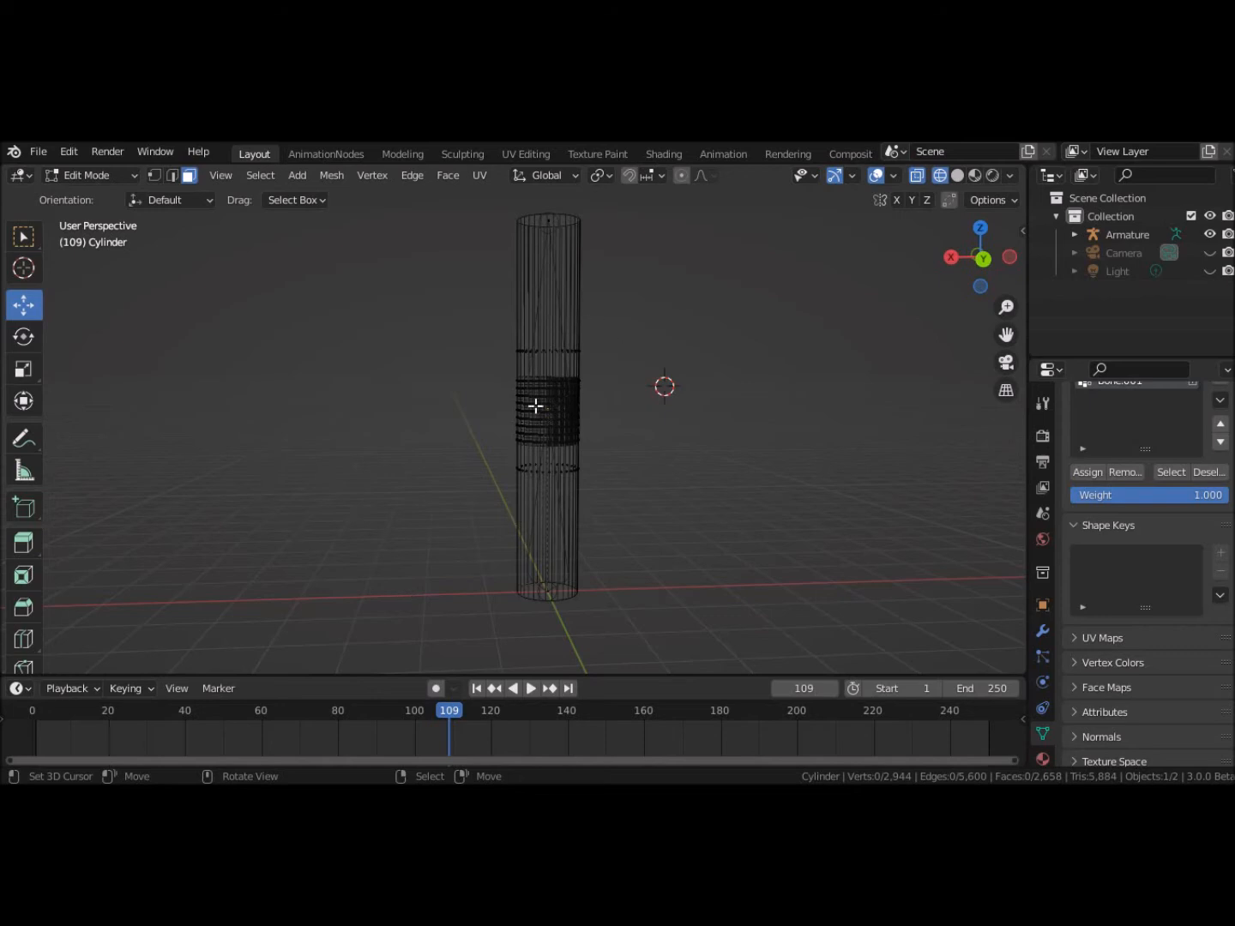
# Step: Return the cylinder to Object Mode with solid shading, and put the armature in Pose Mode
pyautogui.press('Tab')
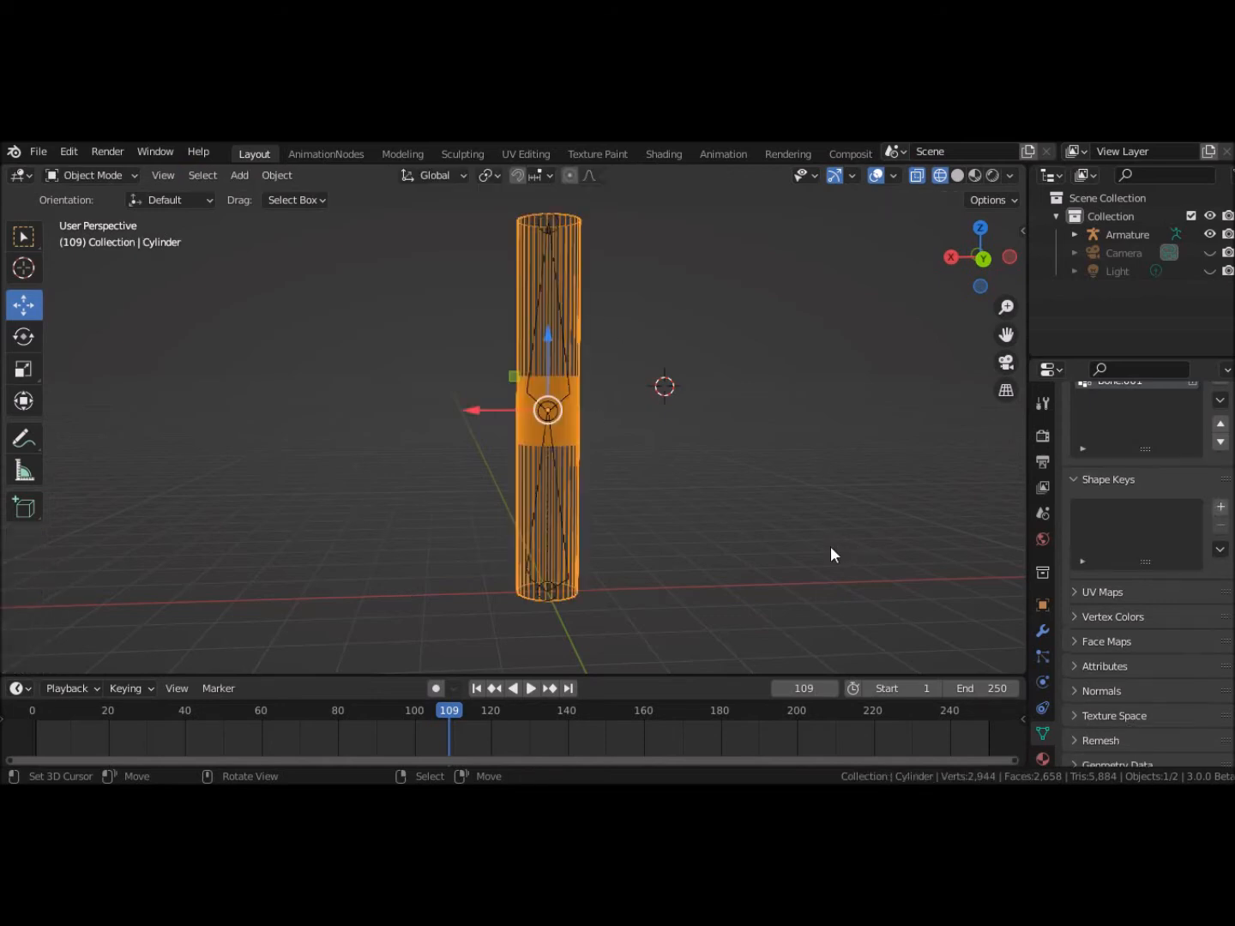
pyautogui.click(104, 176)
pyautogui.click(957, 175)
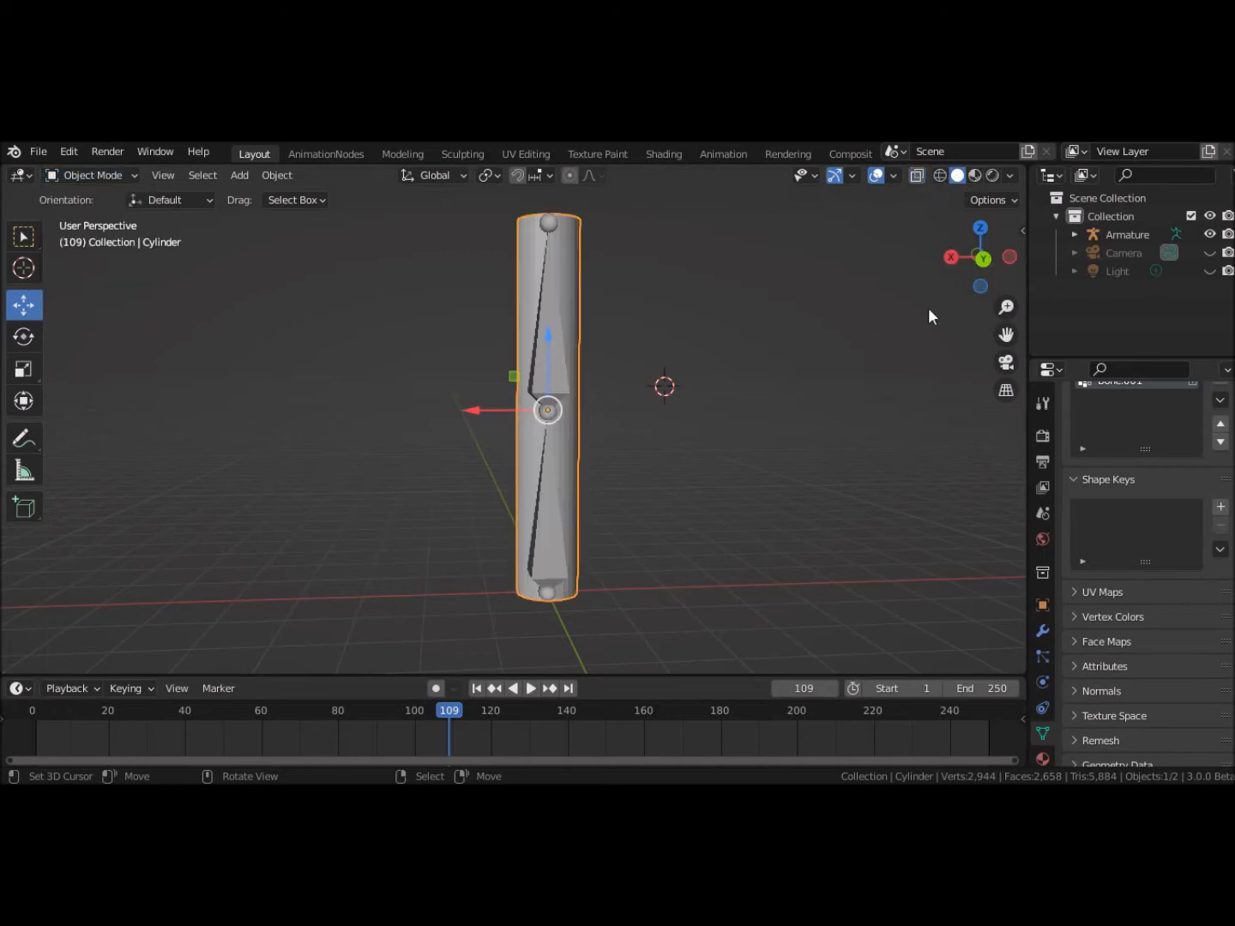
pyautogui.click(103, 176)
pyautogui.click(560, 368)
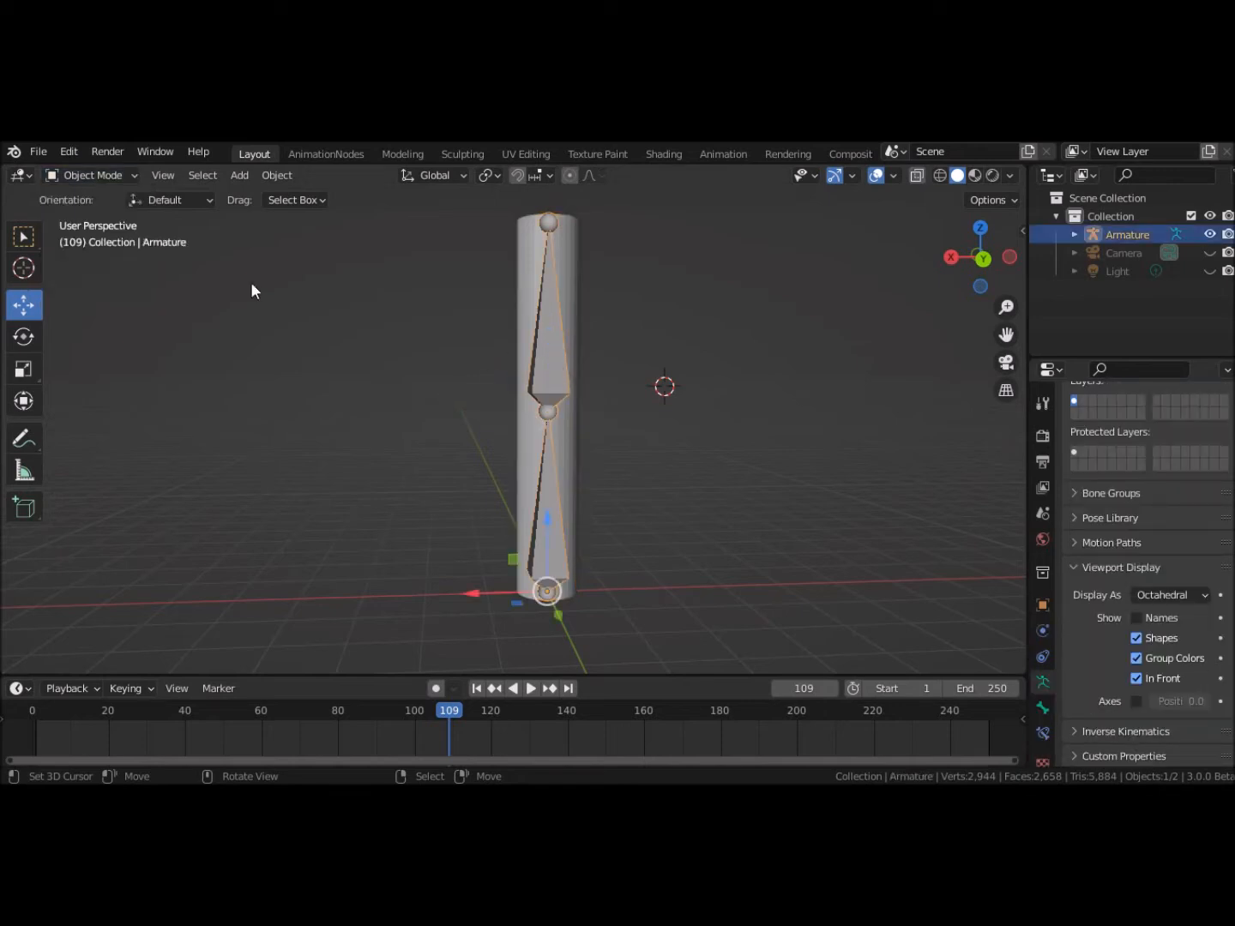
pyautogui.click(98, 173)
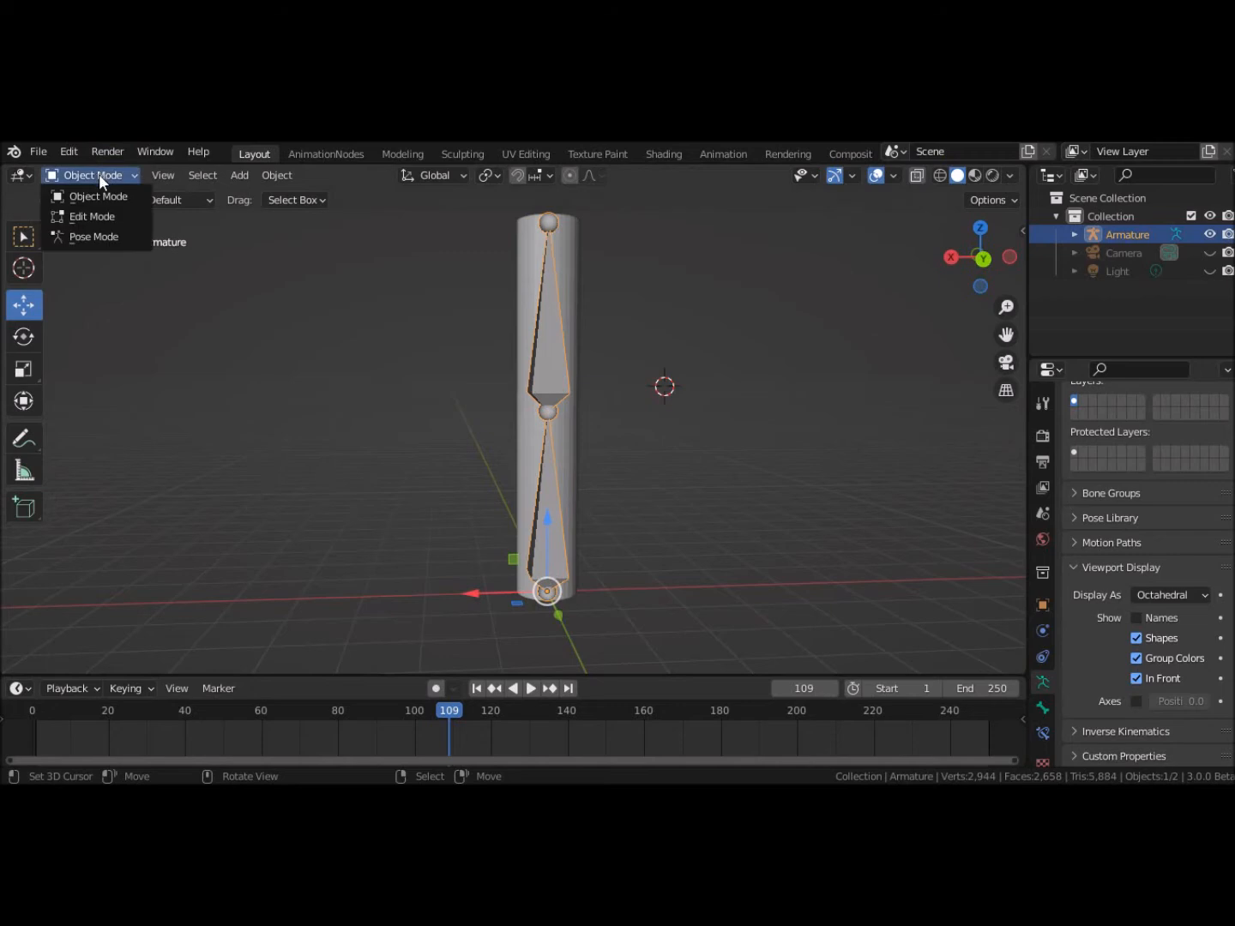
pyautogui.click(94, 238)
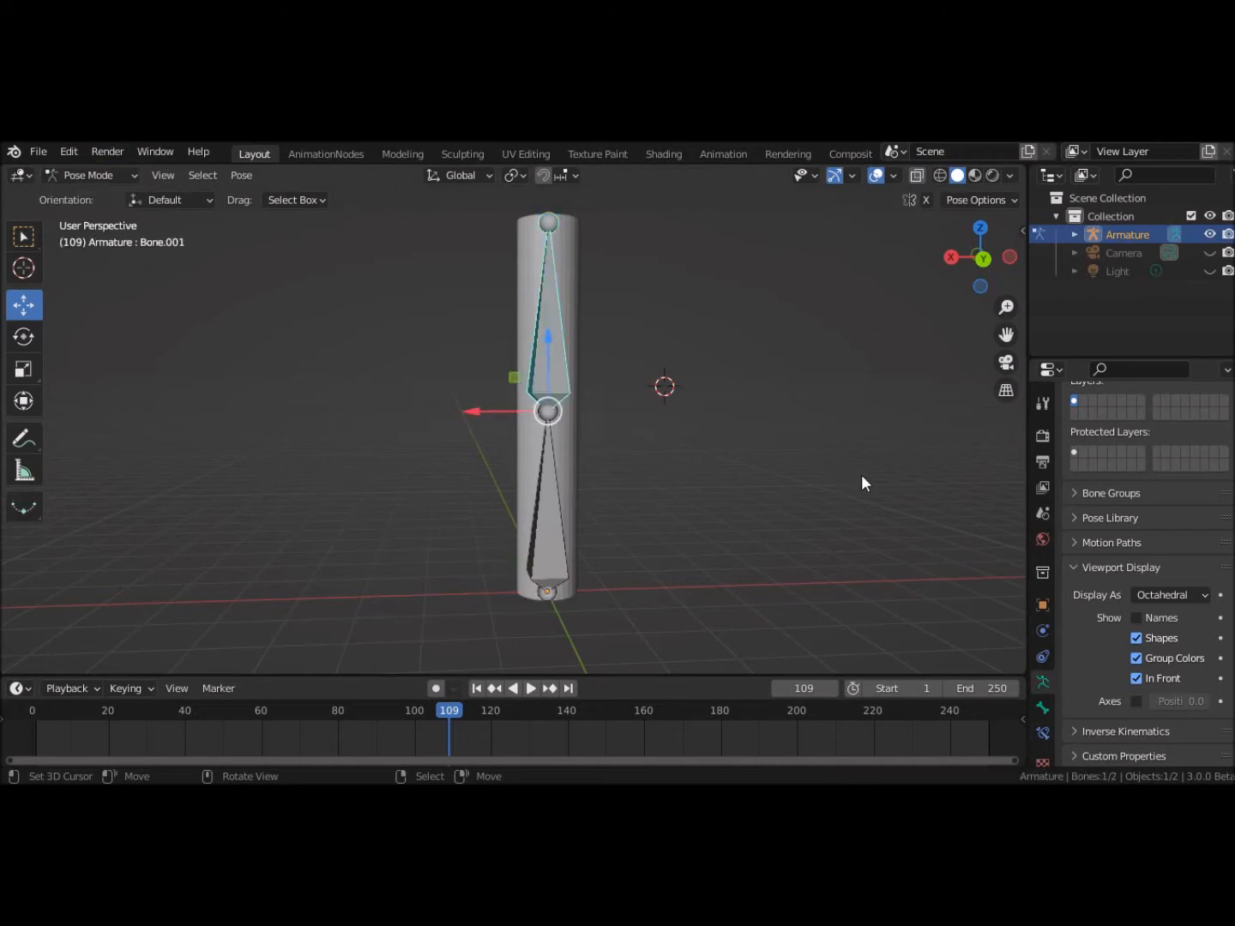
# Step: Rotate the upper bone clockwise to bend the cylinder, and tilt the lower bone by about 17.7° in the same direction
pyautogui.press('r')
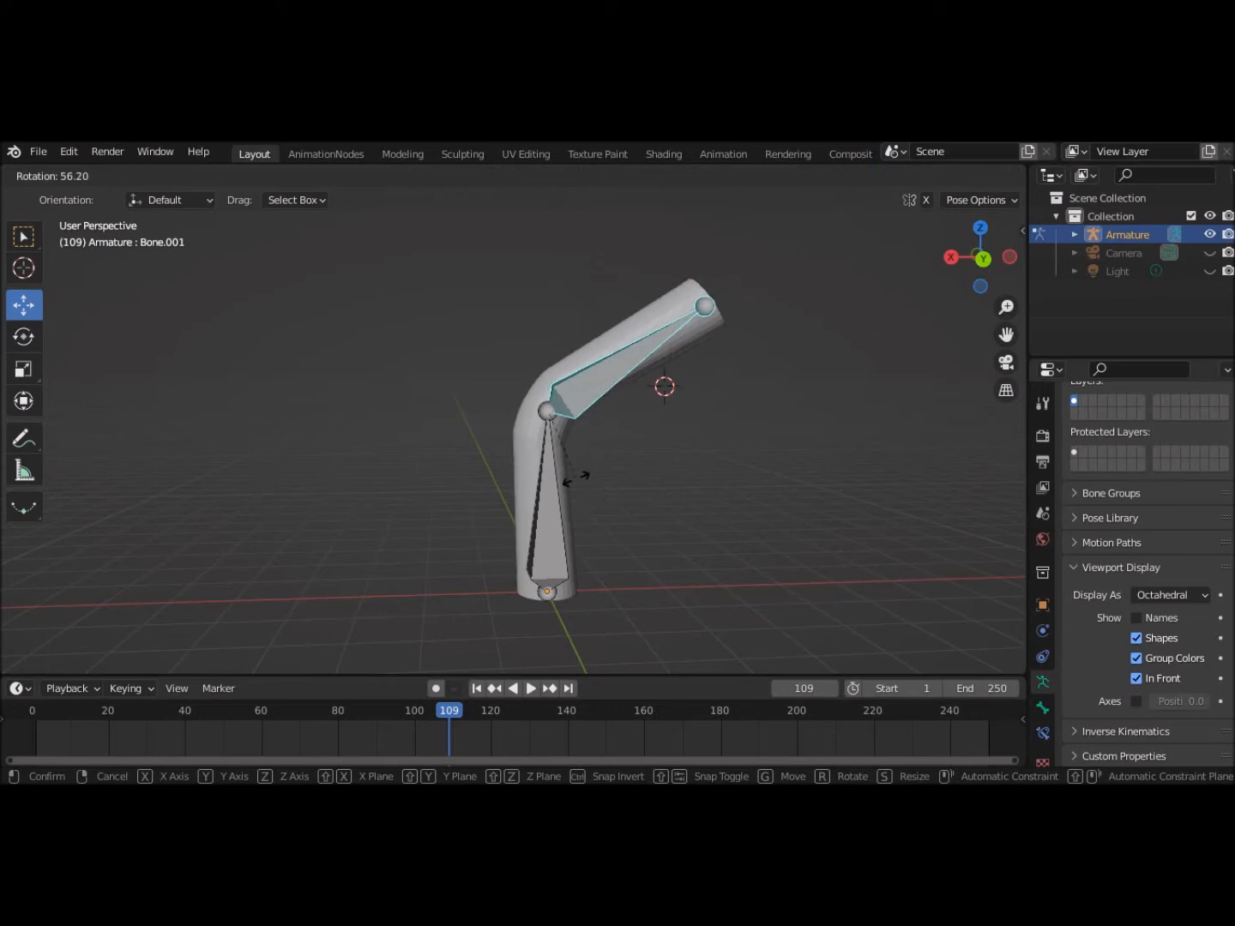
pyautogui.click(592, 506)
pyautogui.click(556, 562)
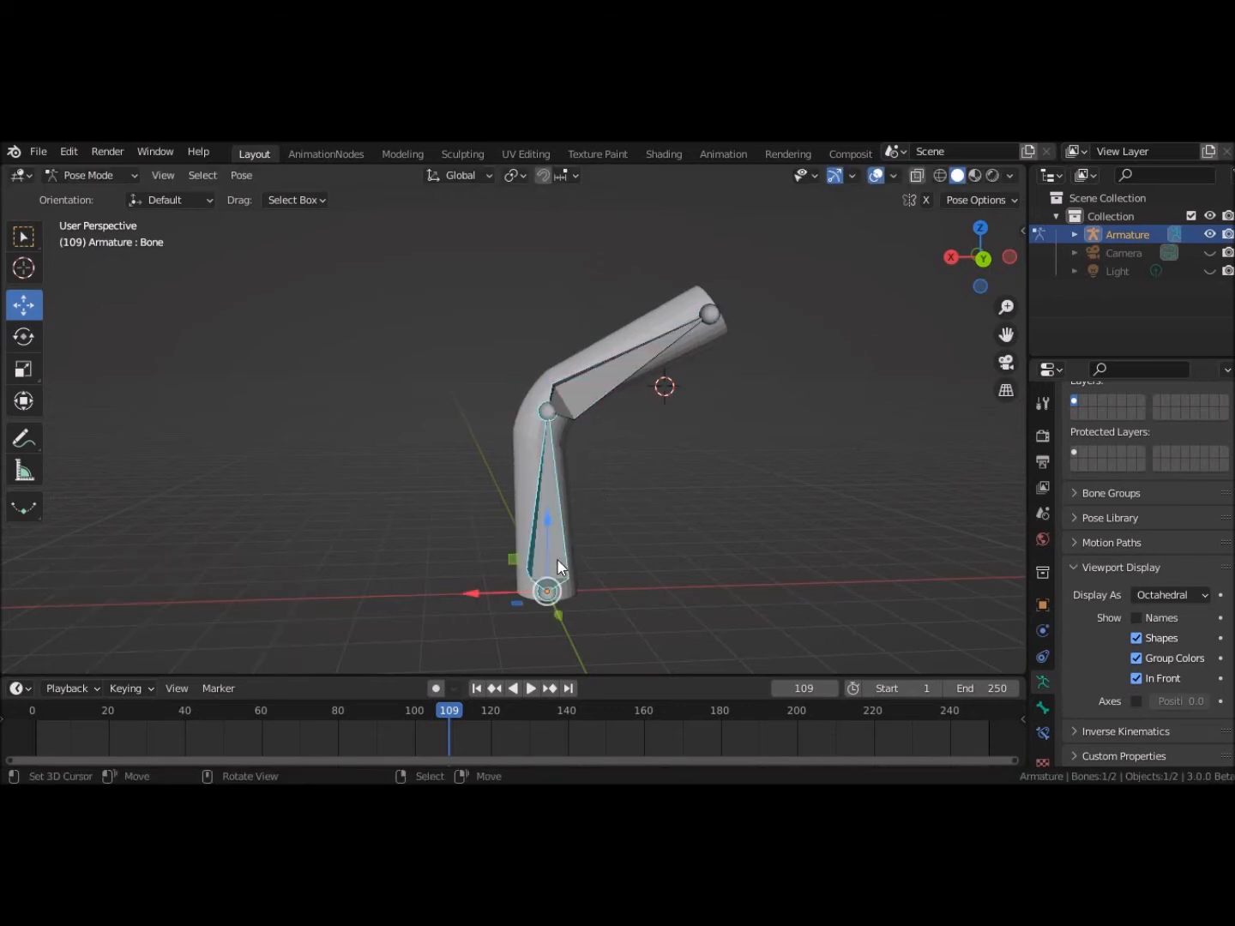
pyautogui.press('r')
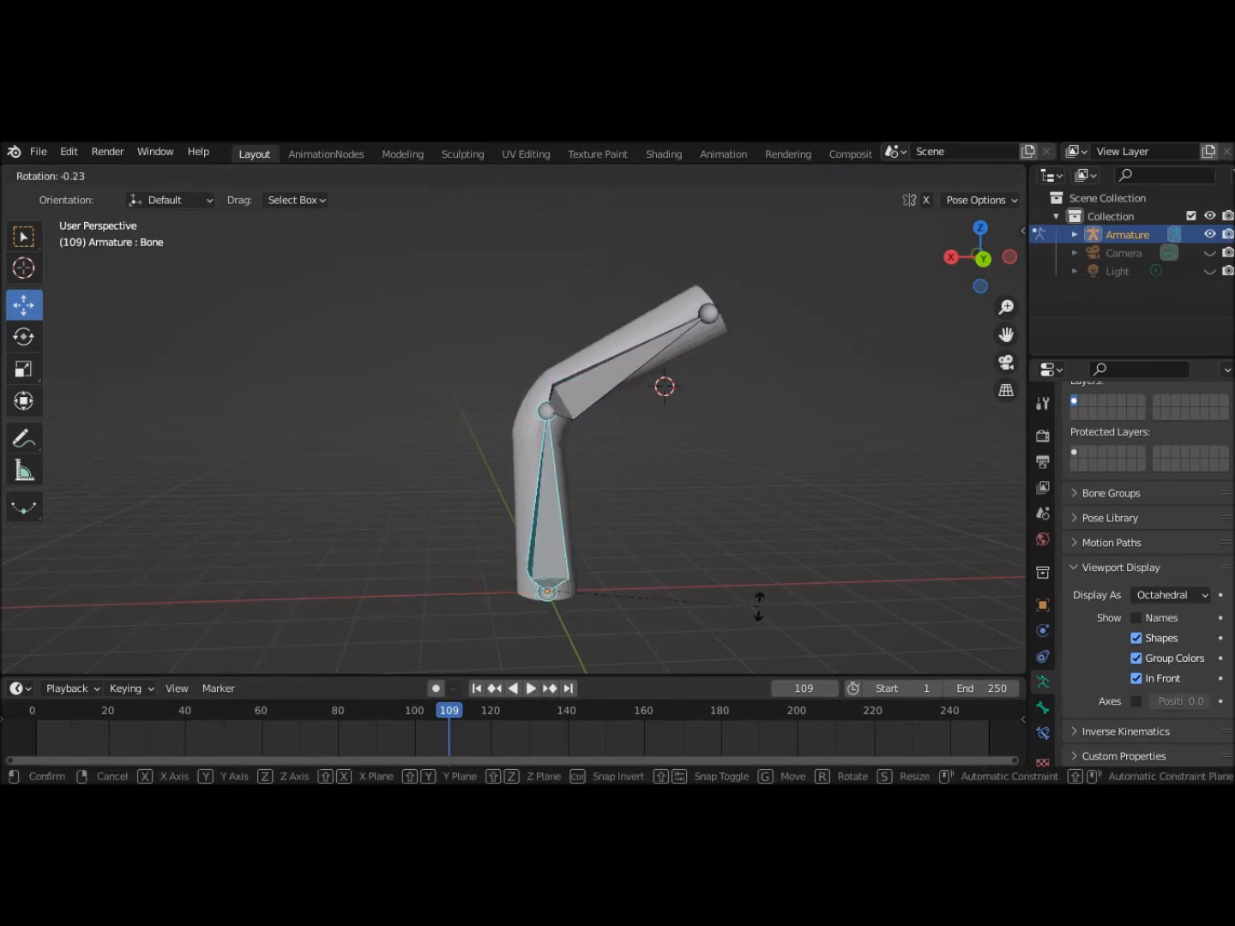
pyautogui.click(661, 605)
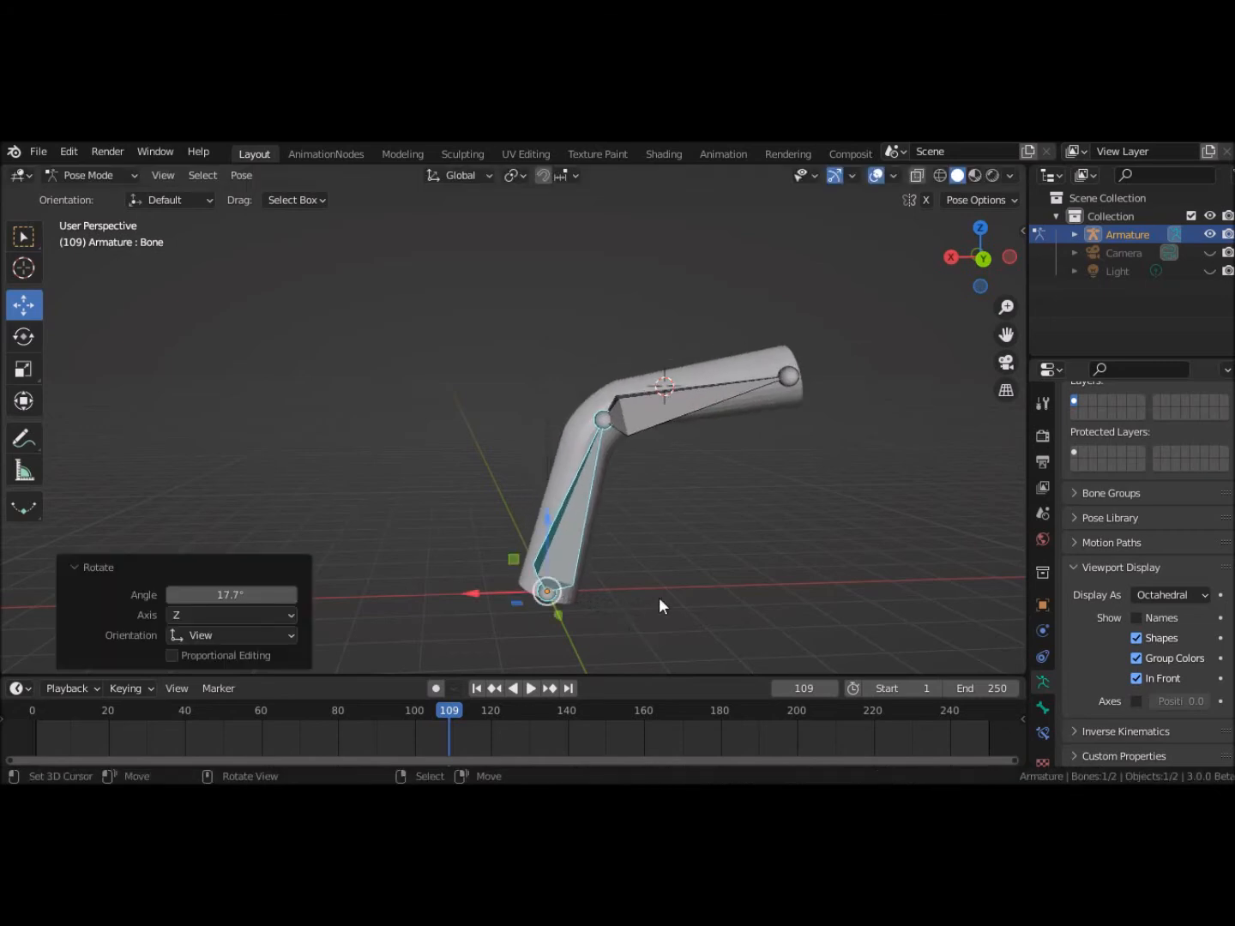
# Step: Rotate the upper bone by about -35.6° in a view from the opposite side and inspect the bend at the joint
pyautogui.moveTo(745, 551); pyautogui.dragTo(182, 597, button='middle')
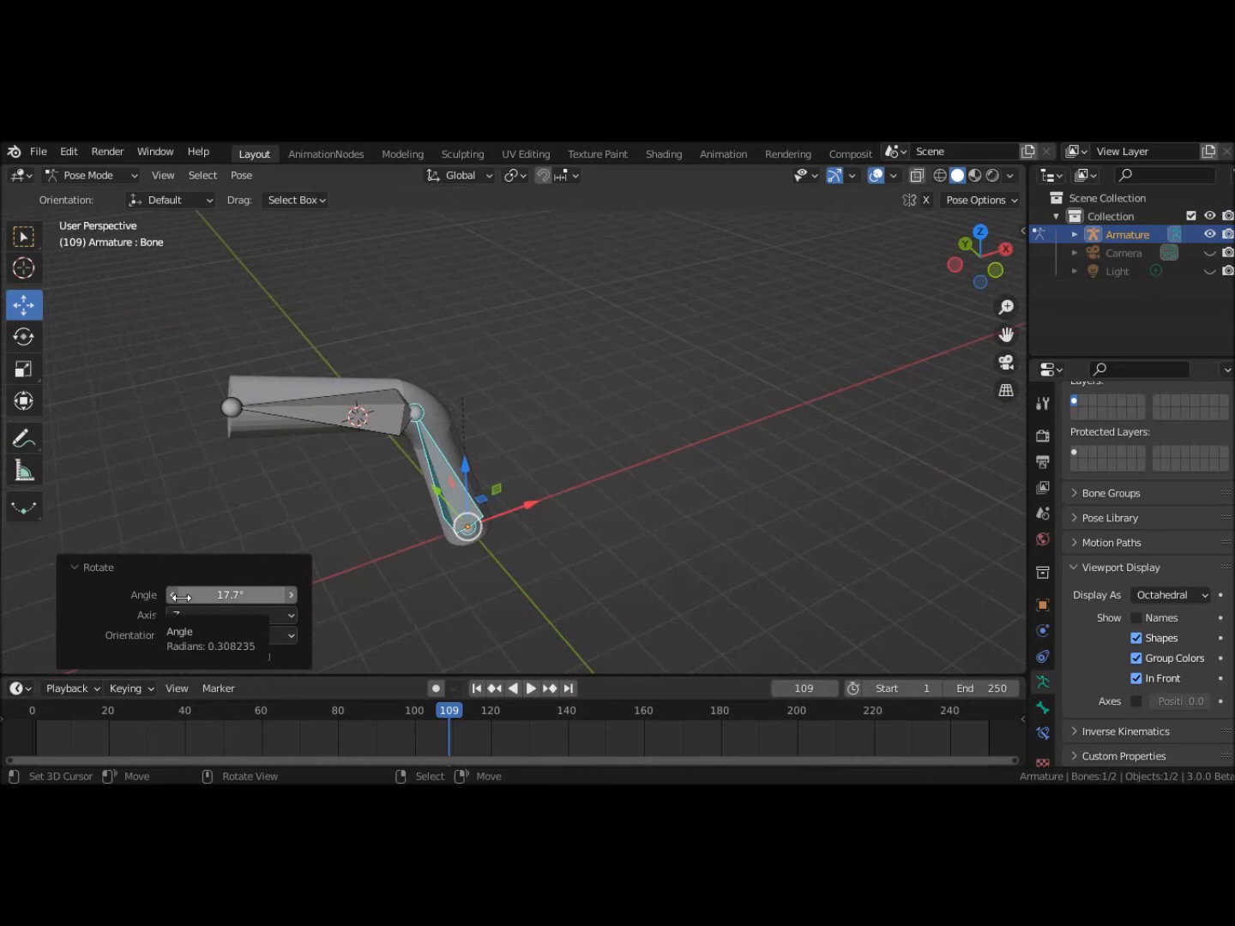
pyautogui.click(376, 415)
pyautogui.press('r')
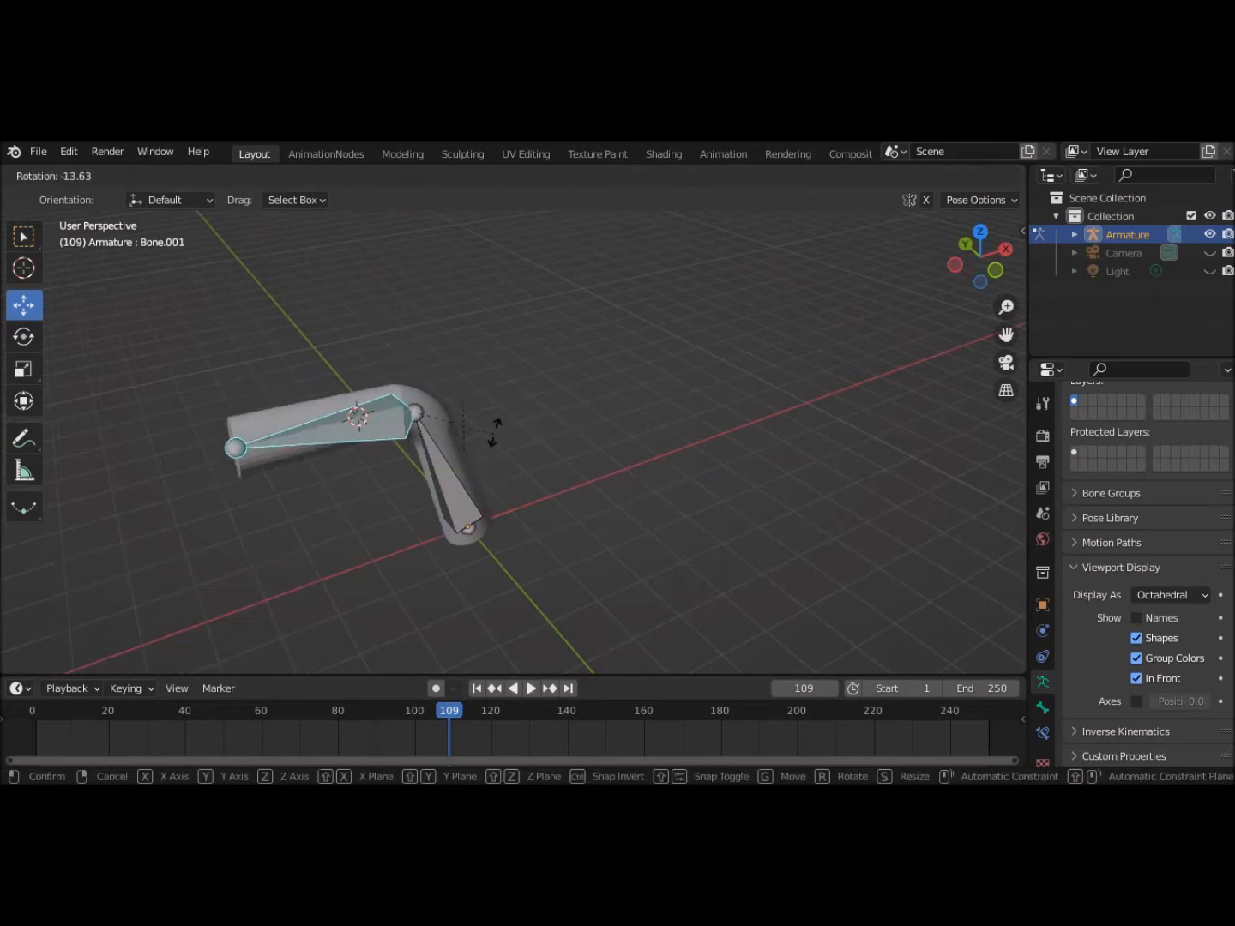
pyautogui.click(496, 404)
pyautogui.moveTo(535, 463); pyautogui.dragTo(378, 444, button='middle')
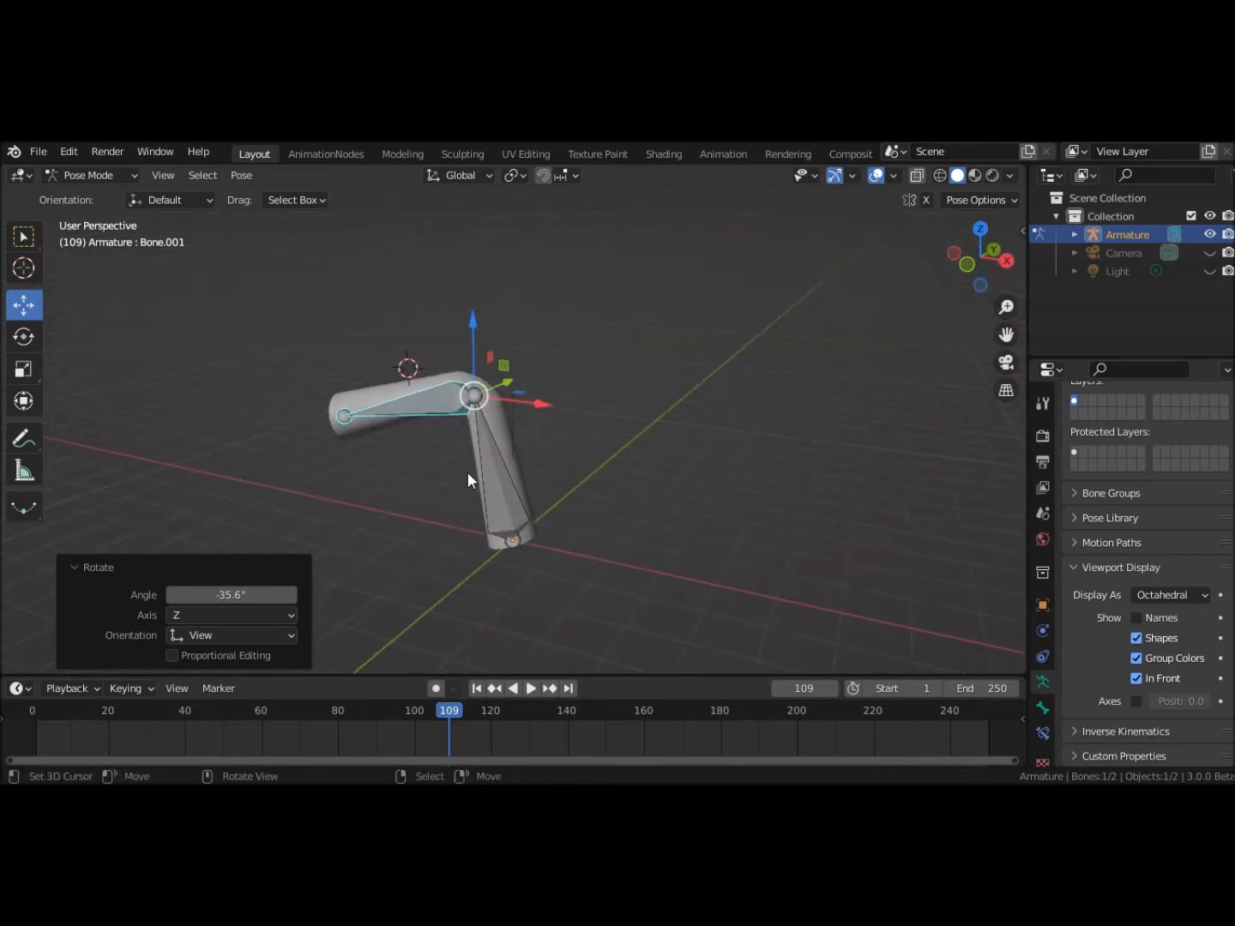
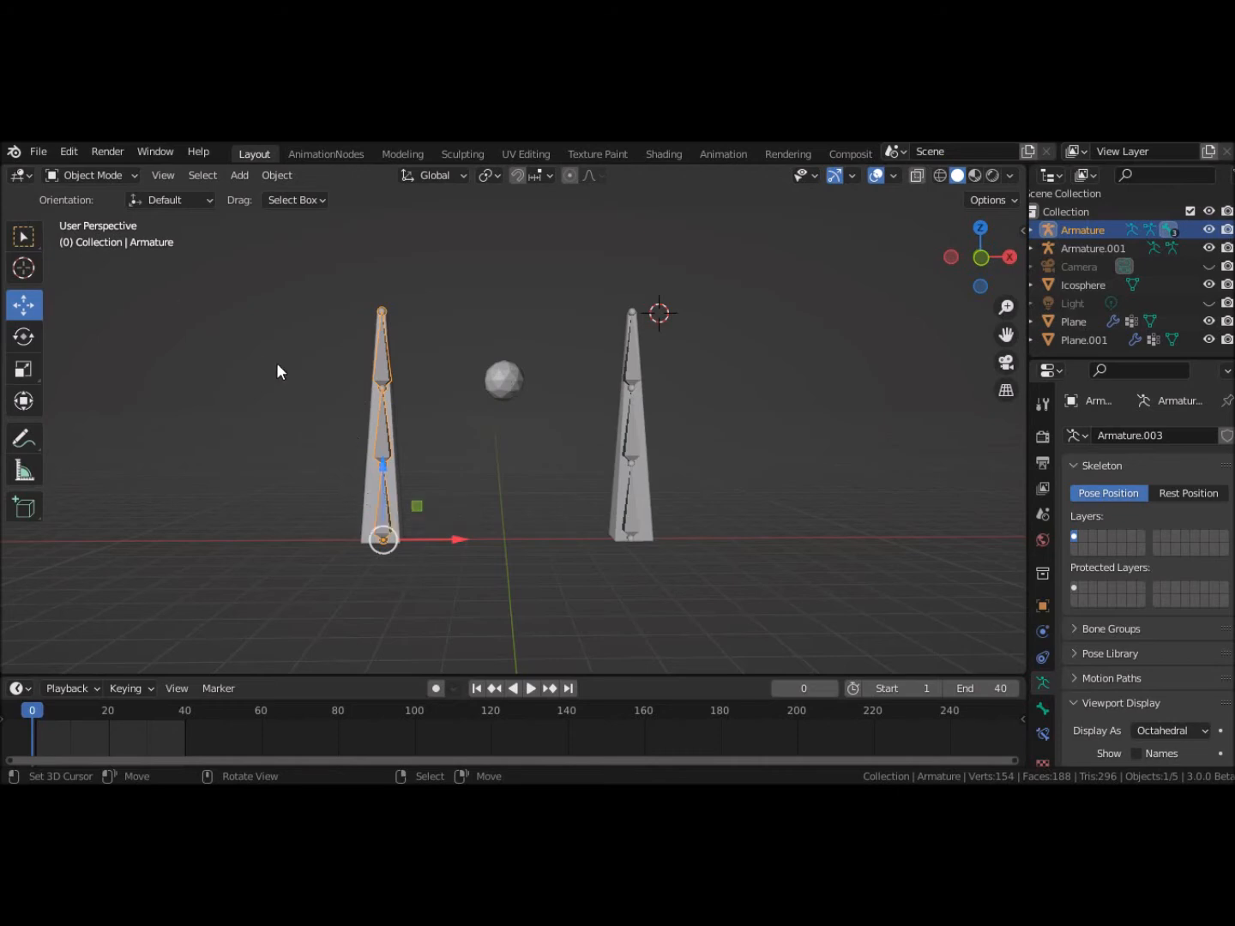
# Step: Select the armature inside the tapered mesh on the negative X side of the icosphere and enter Pose Mode
pyautogui.click(377, 502)
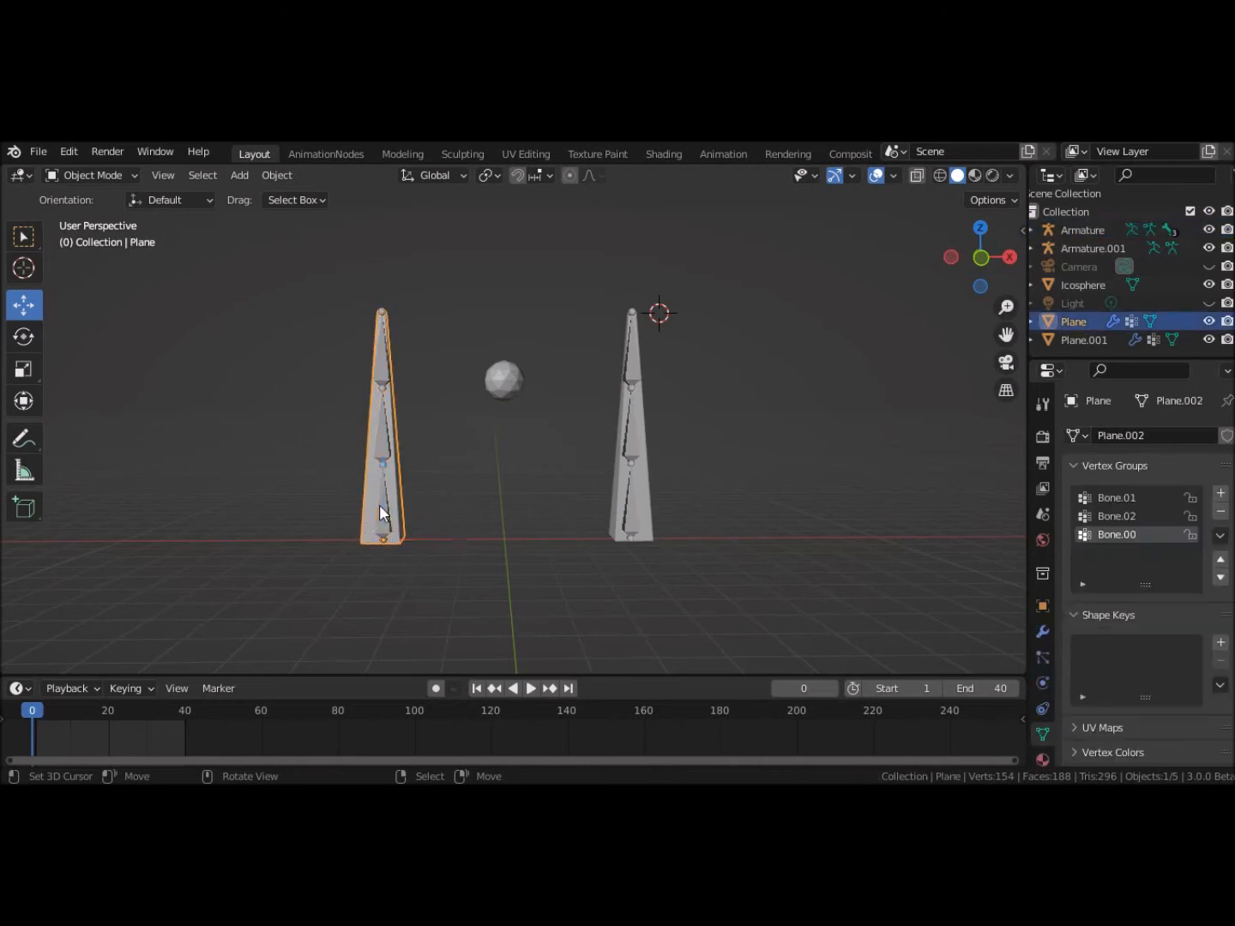
pyautogui.click(380, 506)
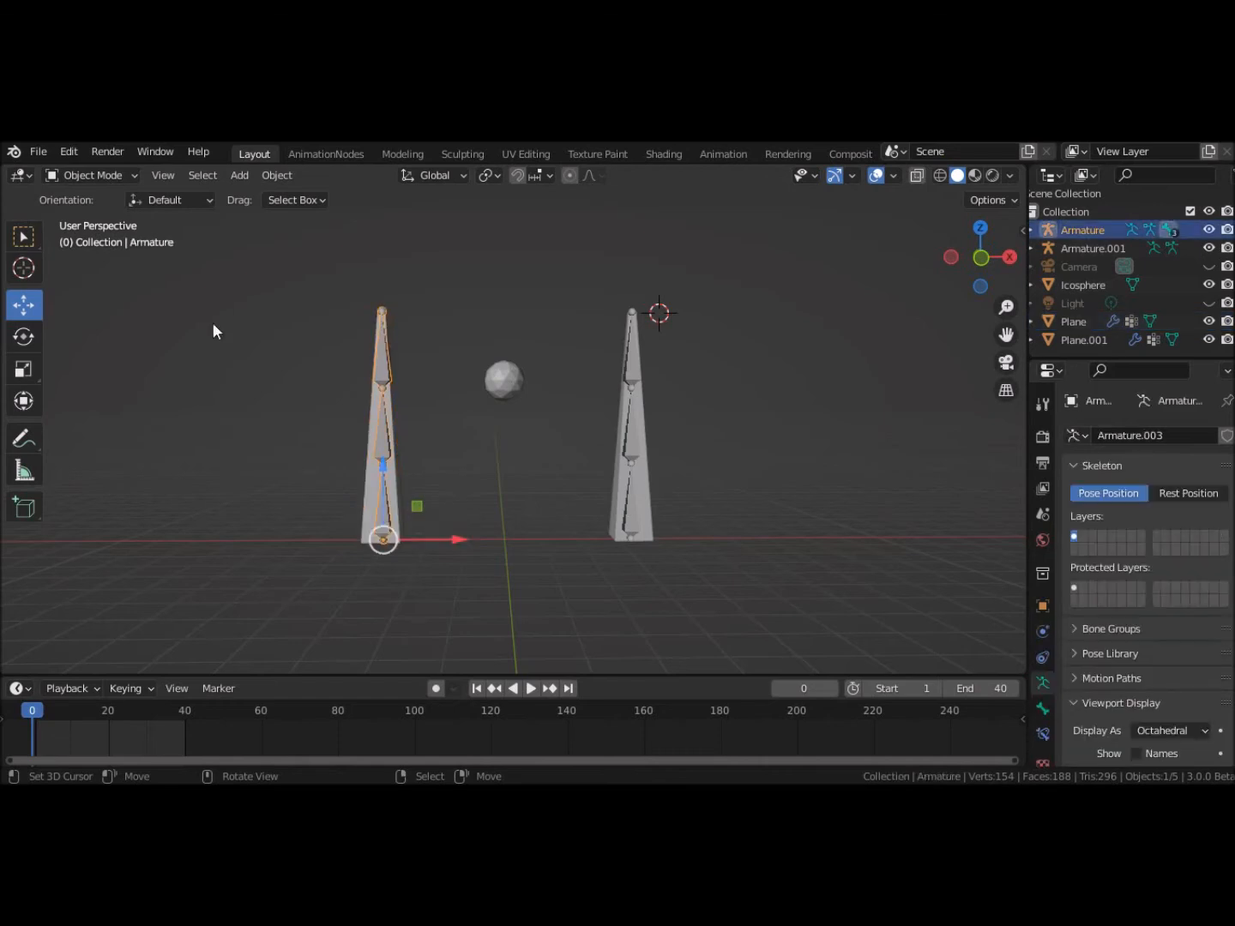
pyautogui.click(82, 174)
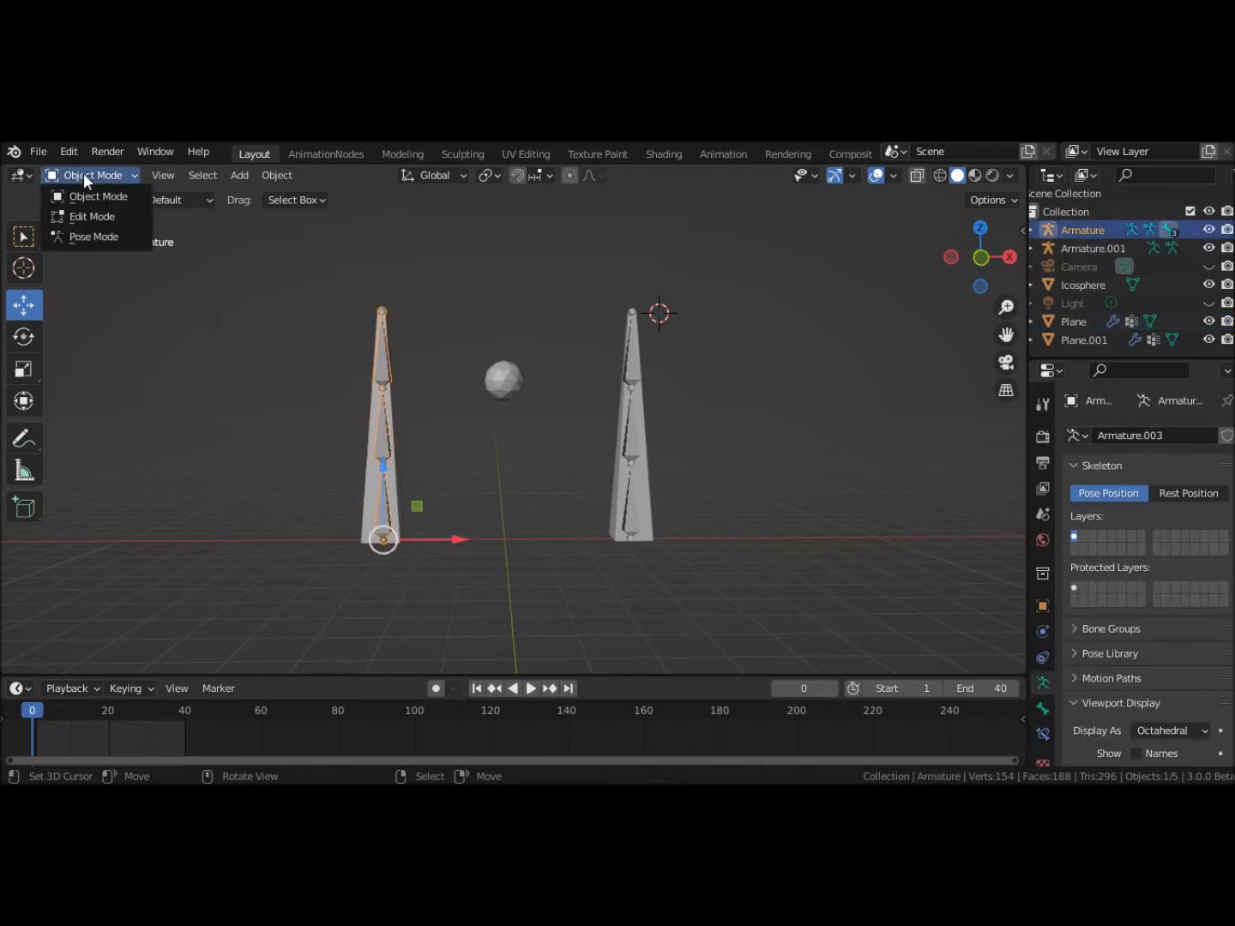
pyautogui.click(89, 240)
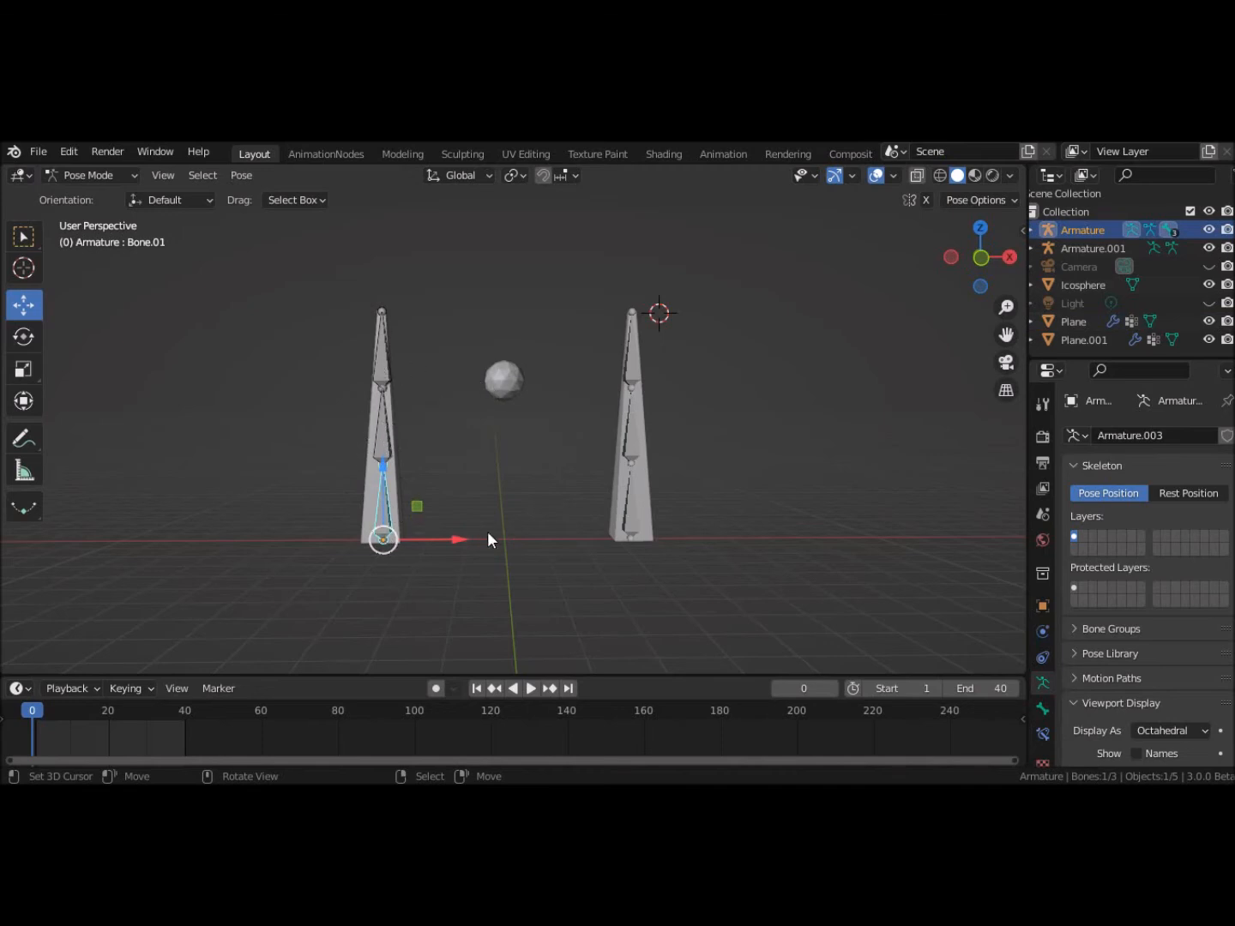
# Step: Rotate the base, middle and tip bones in turn toward the icosphere, turning the tip bone by about 38.4°
pyautogui.press('r')
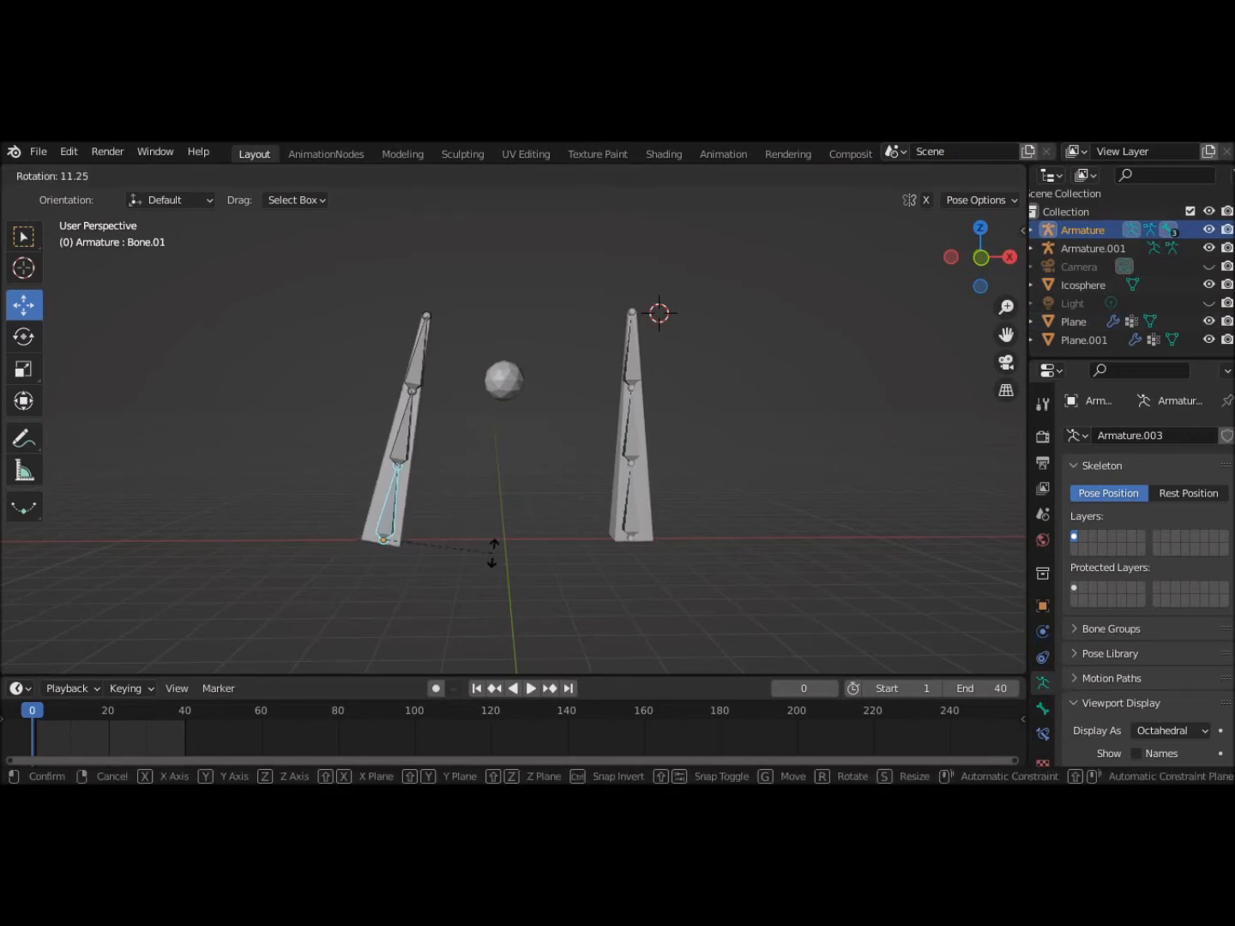
pyautogui.click(491, 547)
pyautogui.click(399, 452)
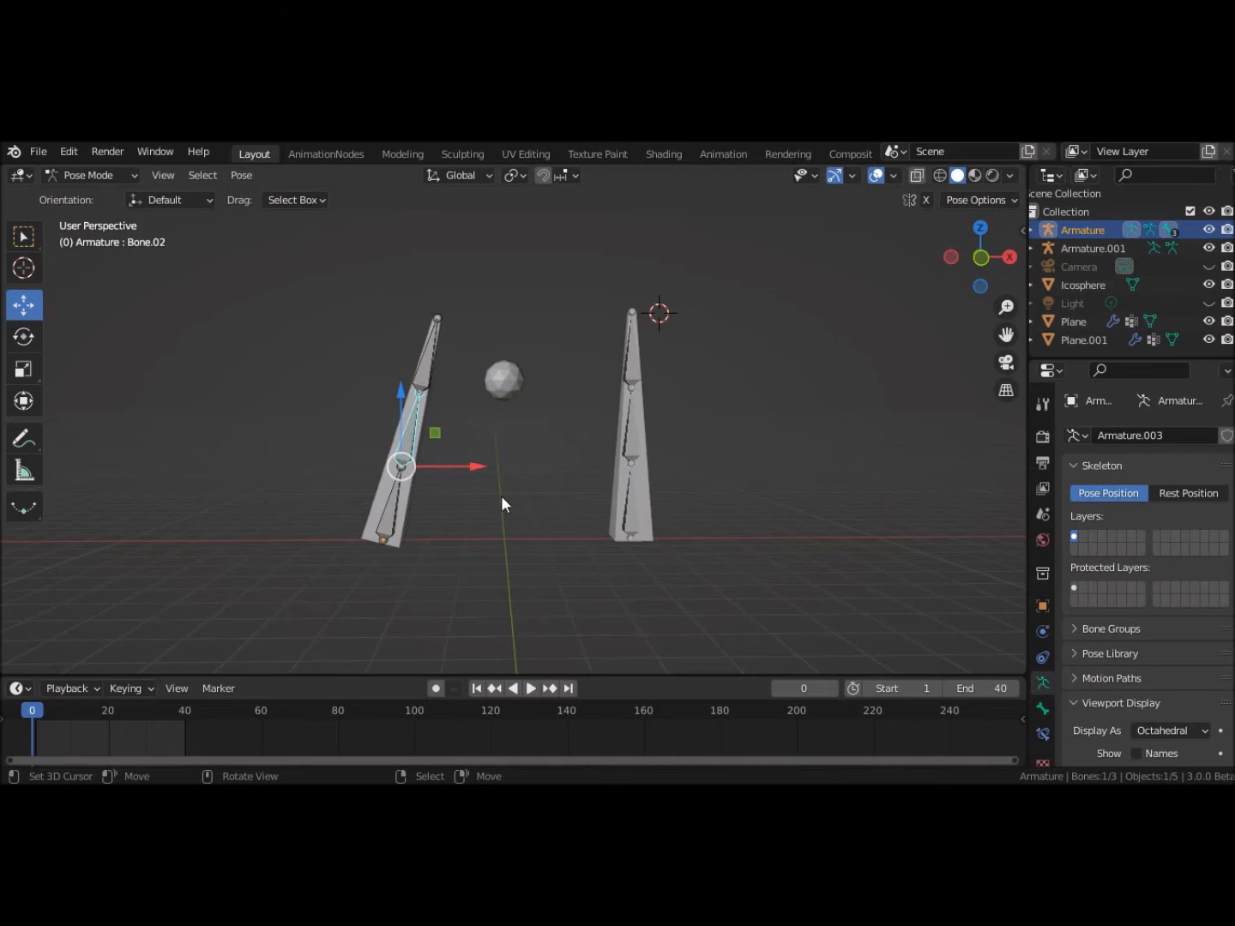
pyautogui.press('r')
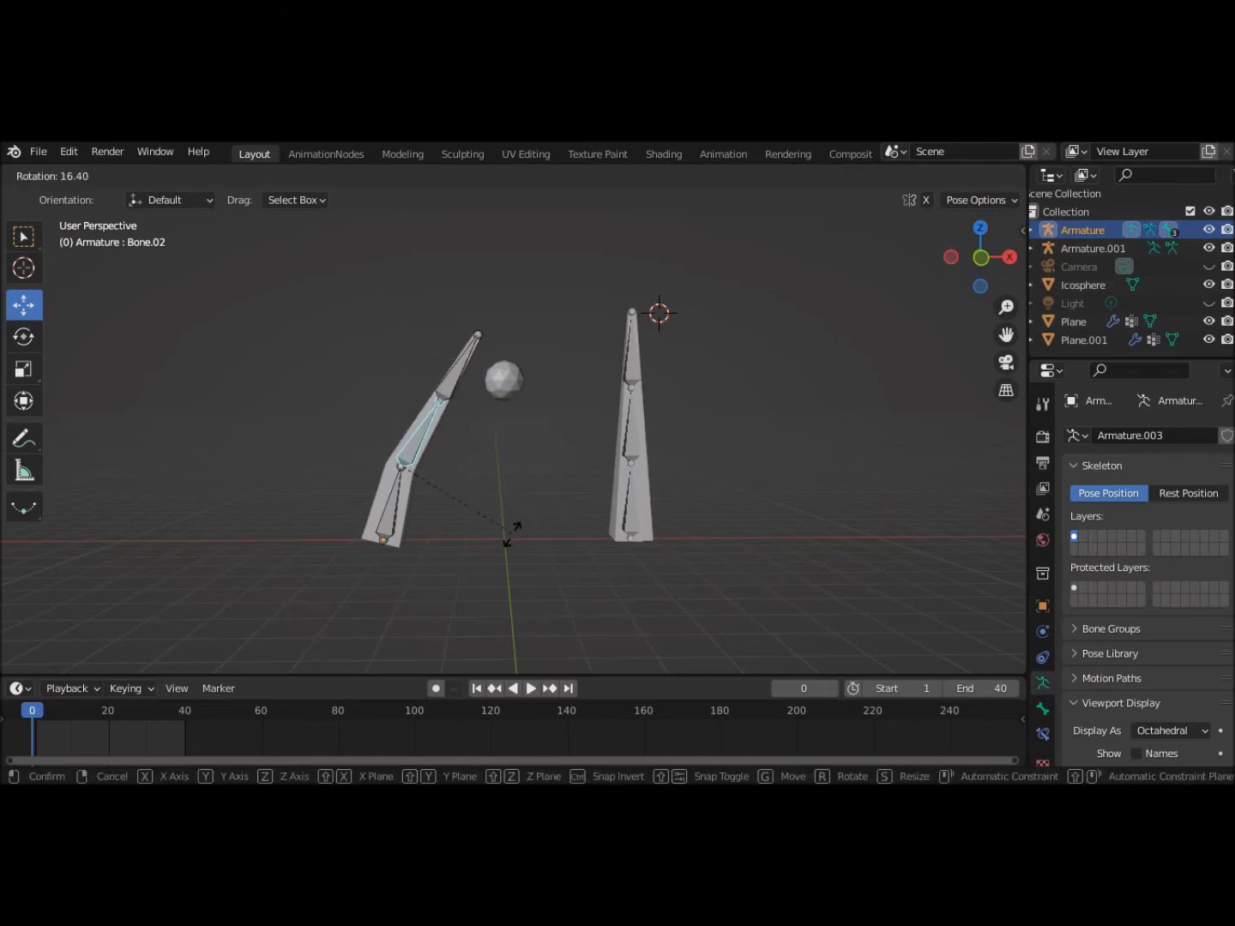
pyautogui.click(511, 532)
pyautogui.click(449, 389)
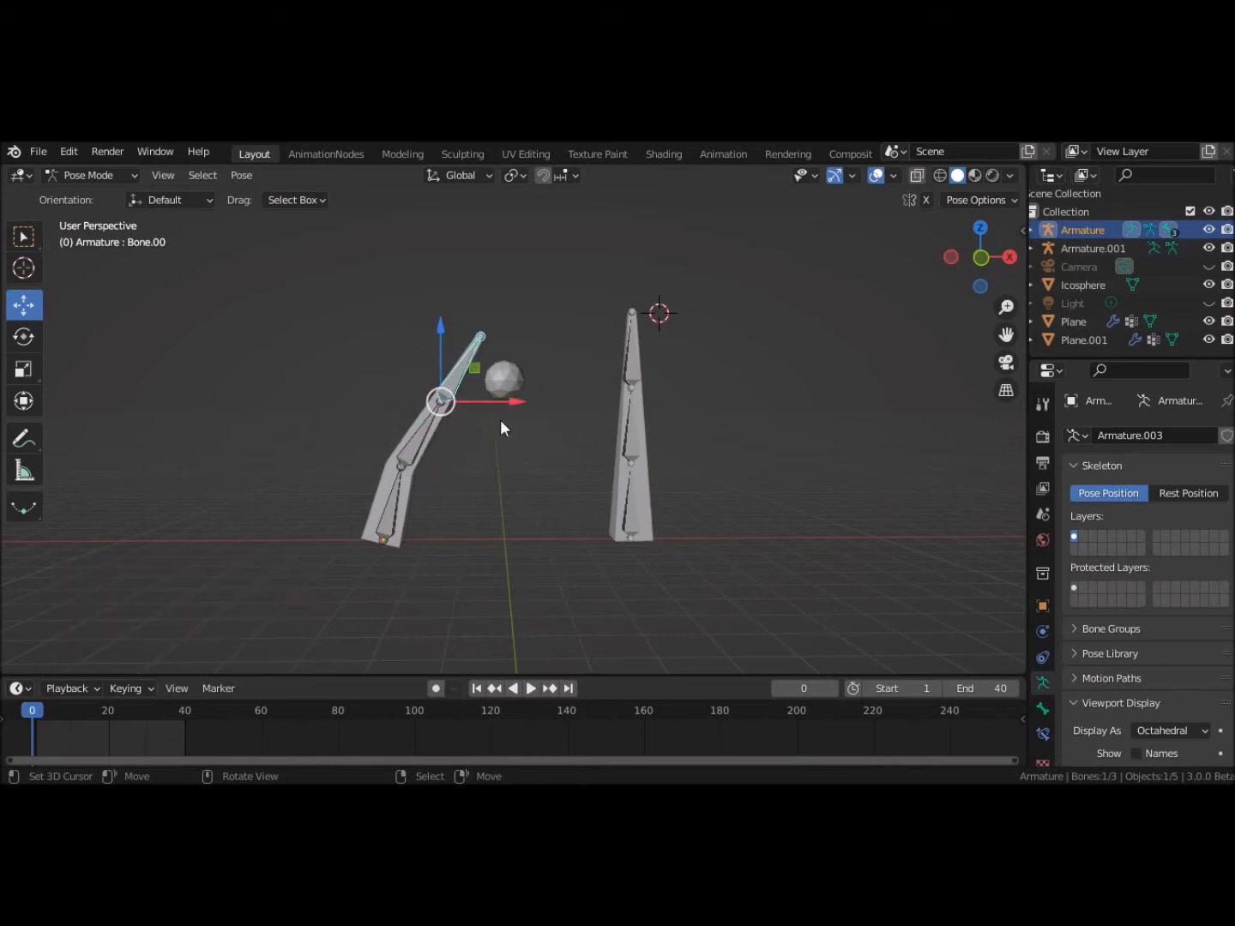
pyautogui.press('r')
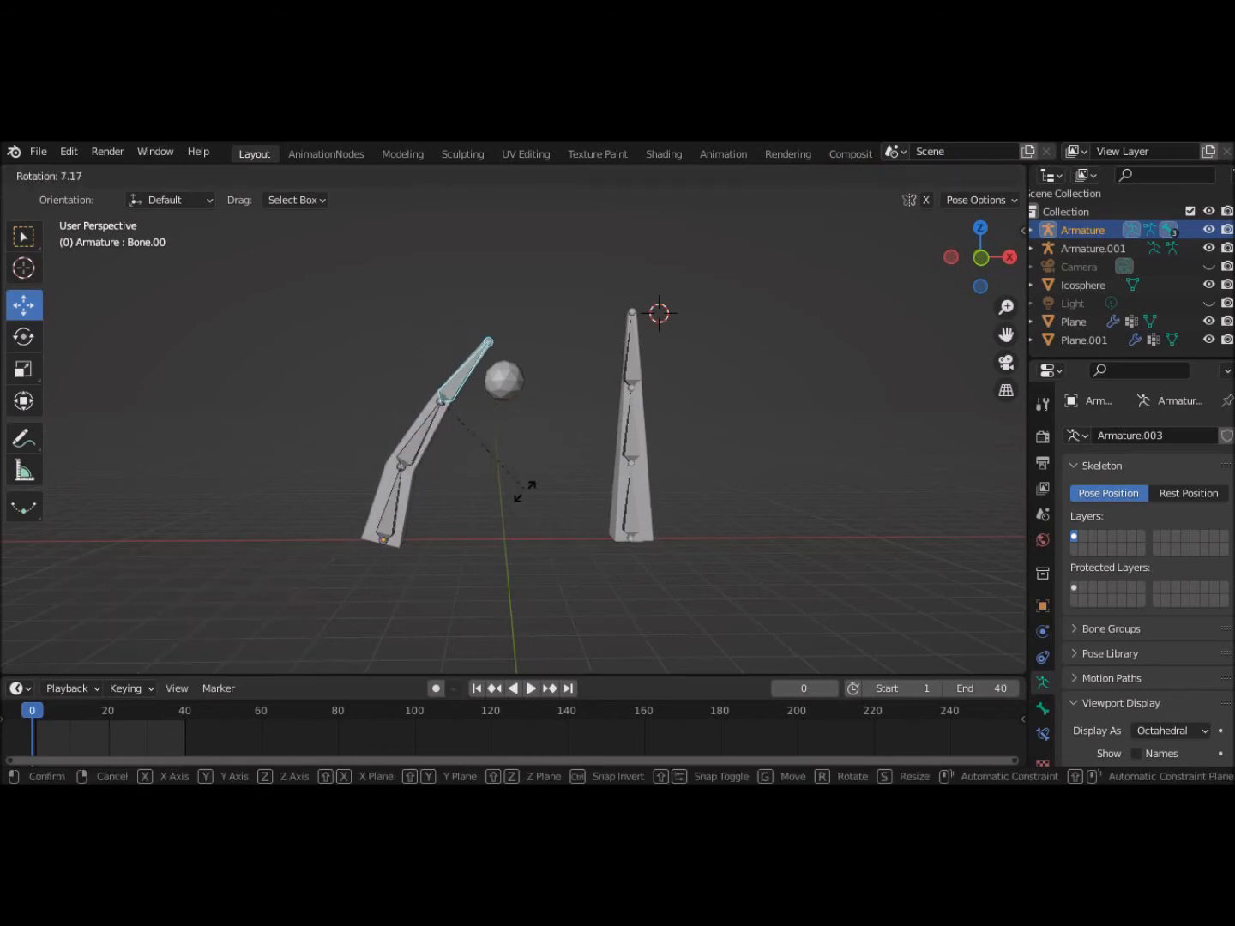
pyautogui.click(496, 602)
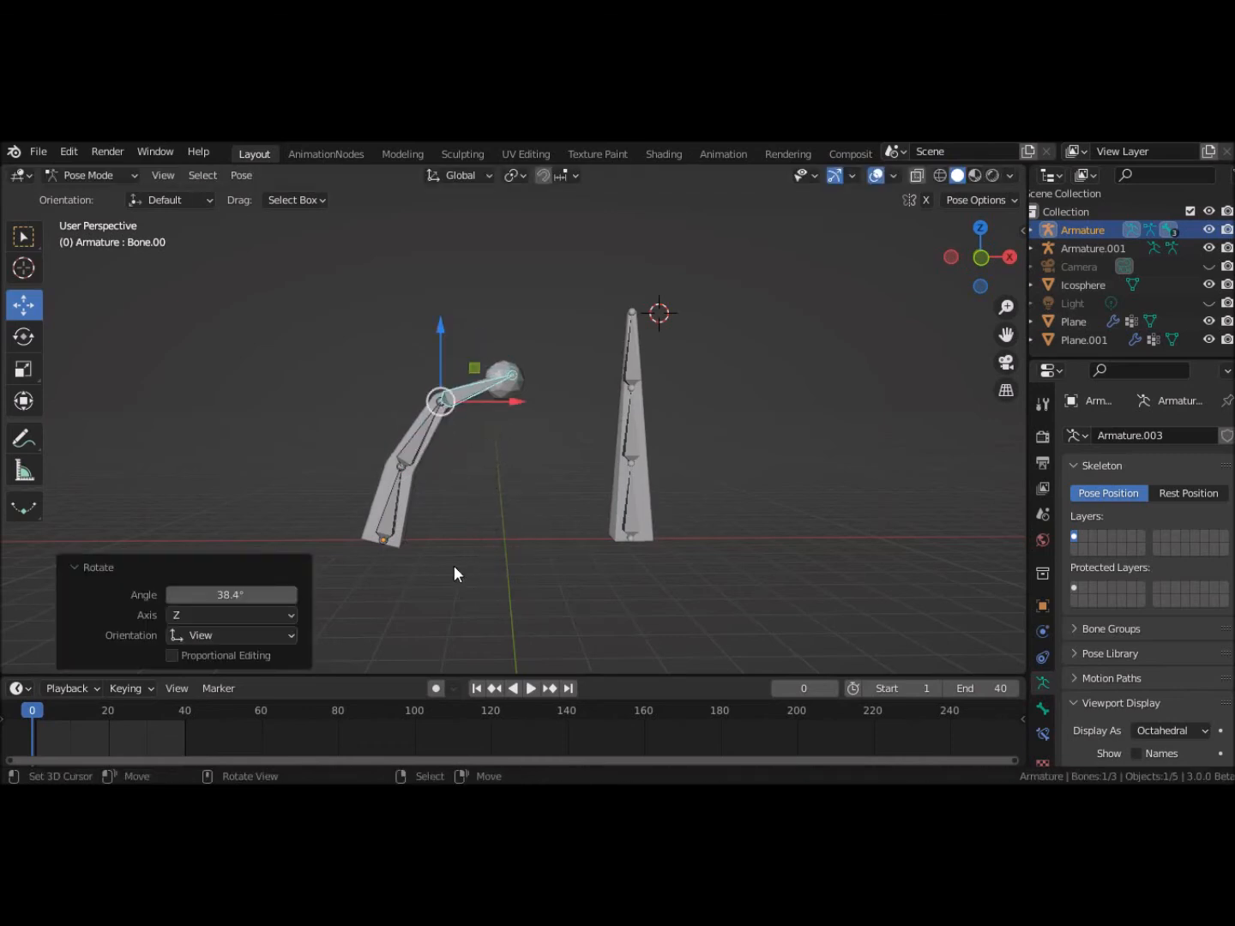
# Step: Adjust the reach to the icosphere by rotating the base bone about -4.49° and the tip bone about 12.5°
pyautogui.click(393, 515)
pyautogui.press('r')
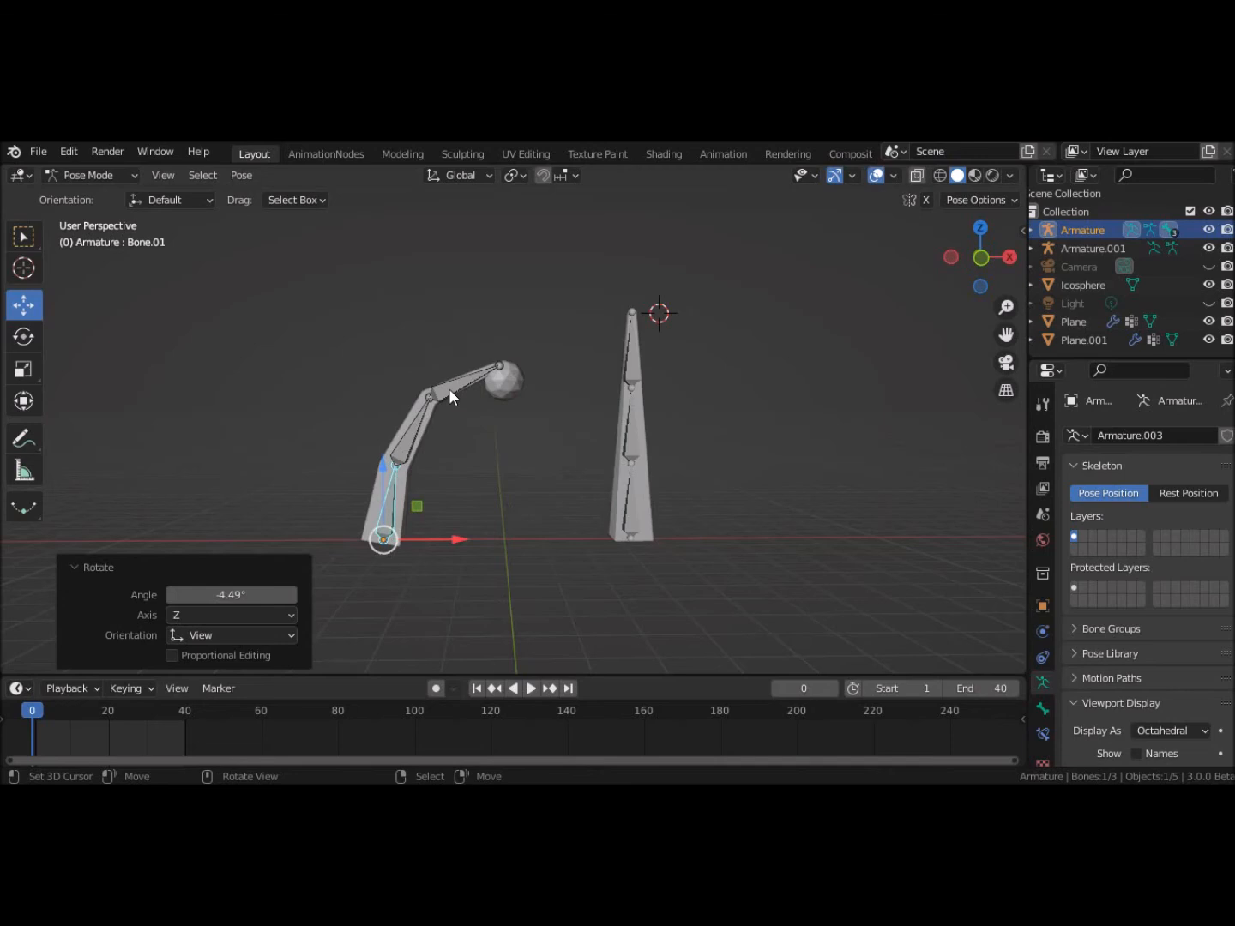
pyautogui.click(448, 389)
pyautogui.press('r')
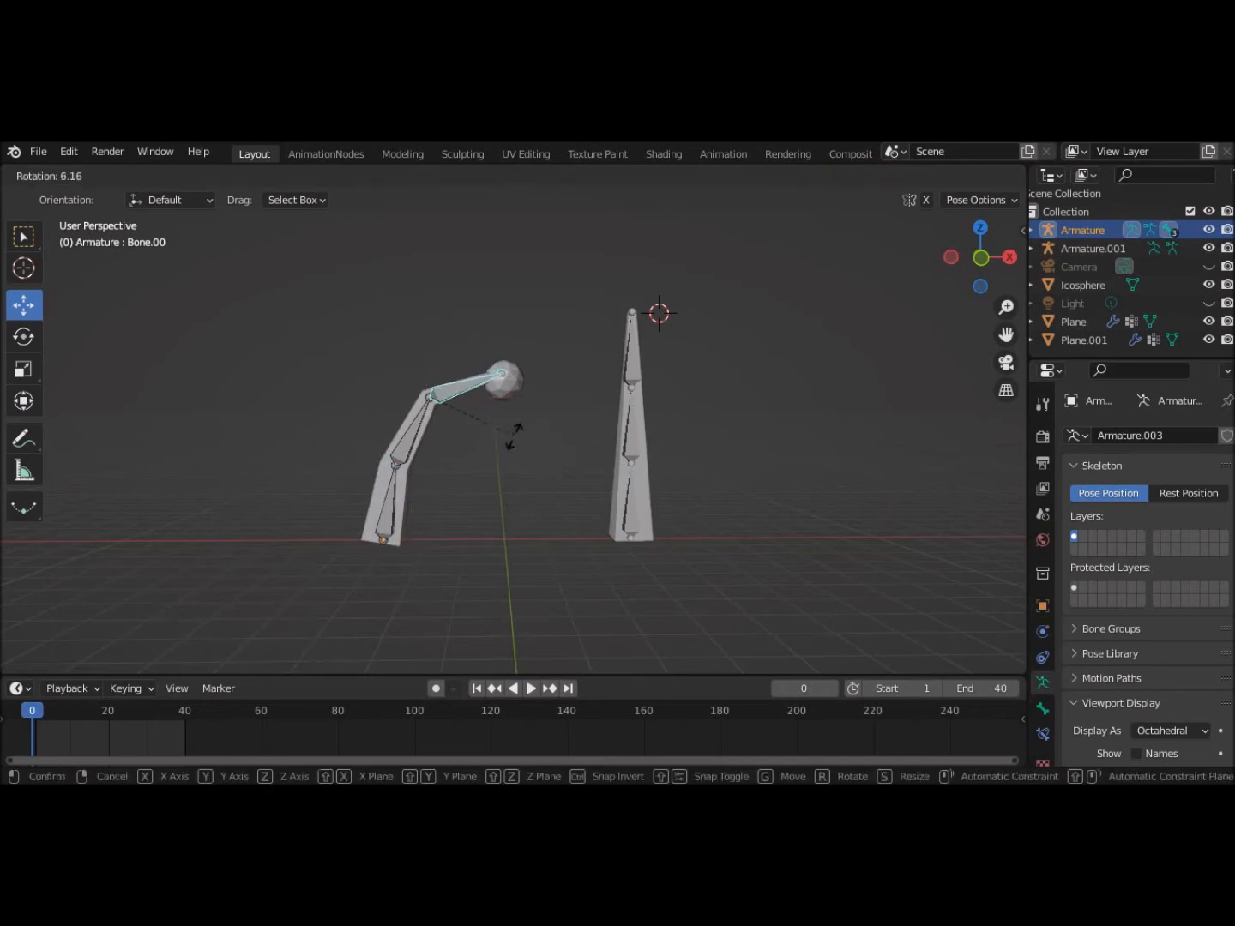
pyautogui.click(506, 443)
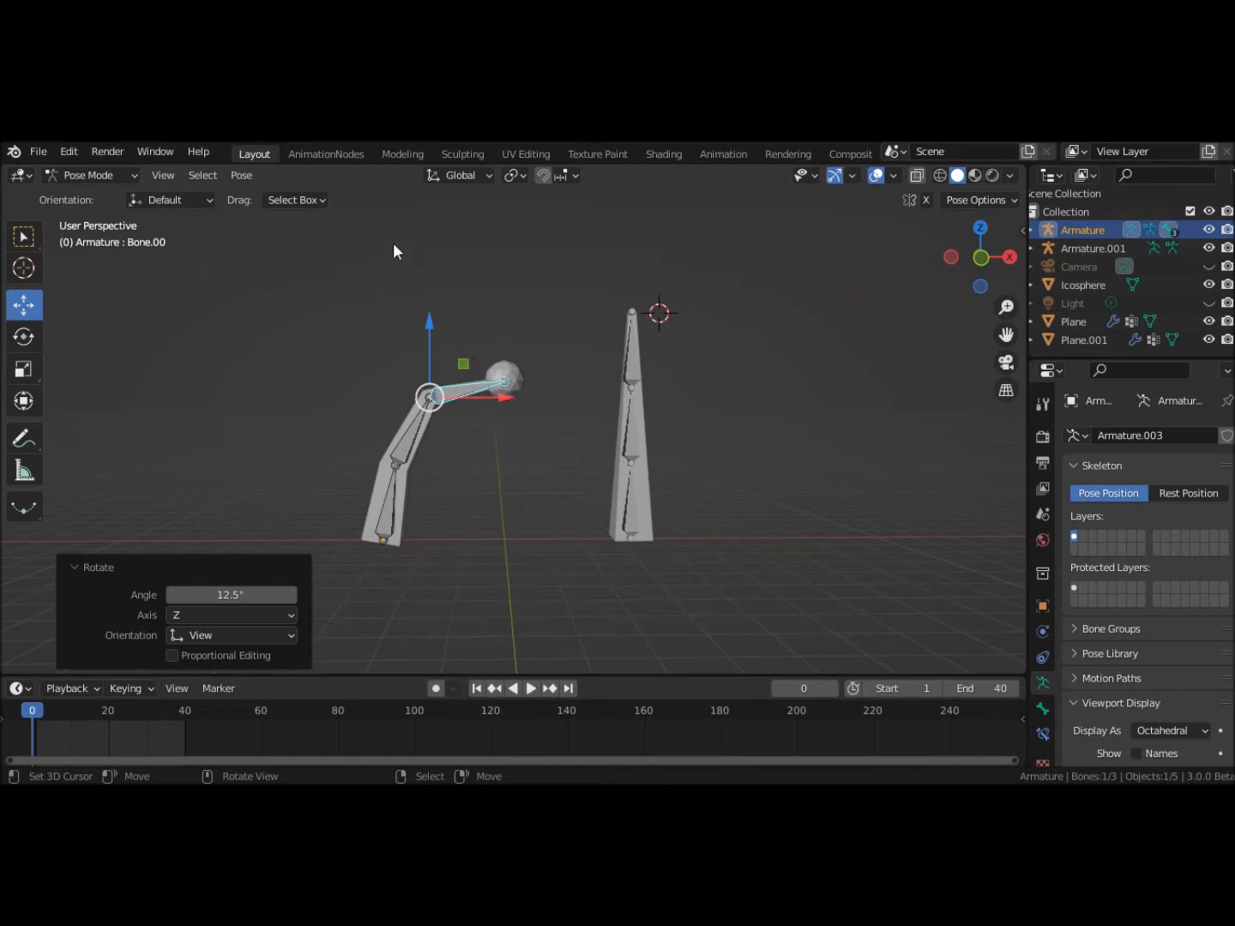
# Step: Deselect the posed armature's bones and return it to Object Mode
pyautogui.click(634, 358)
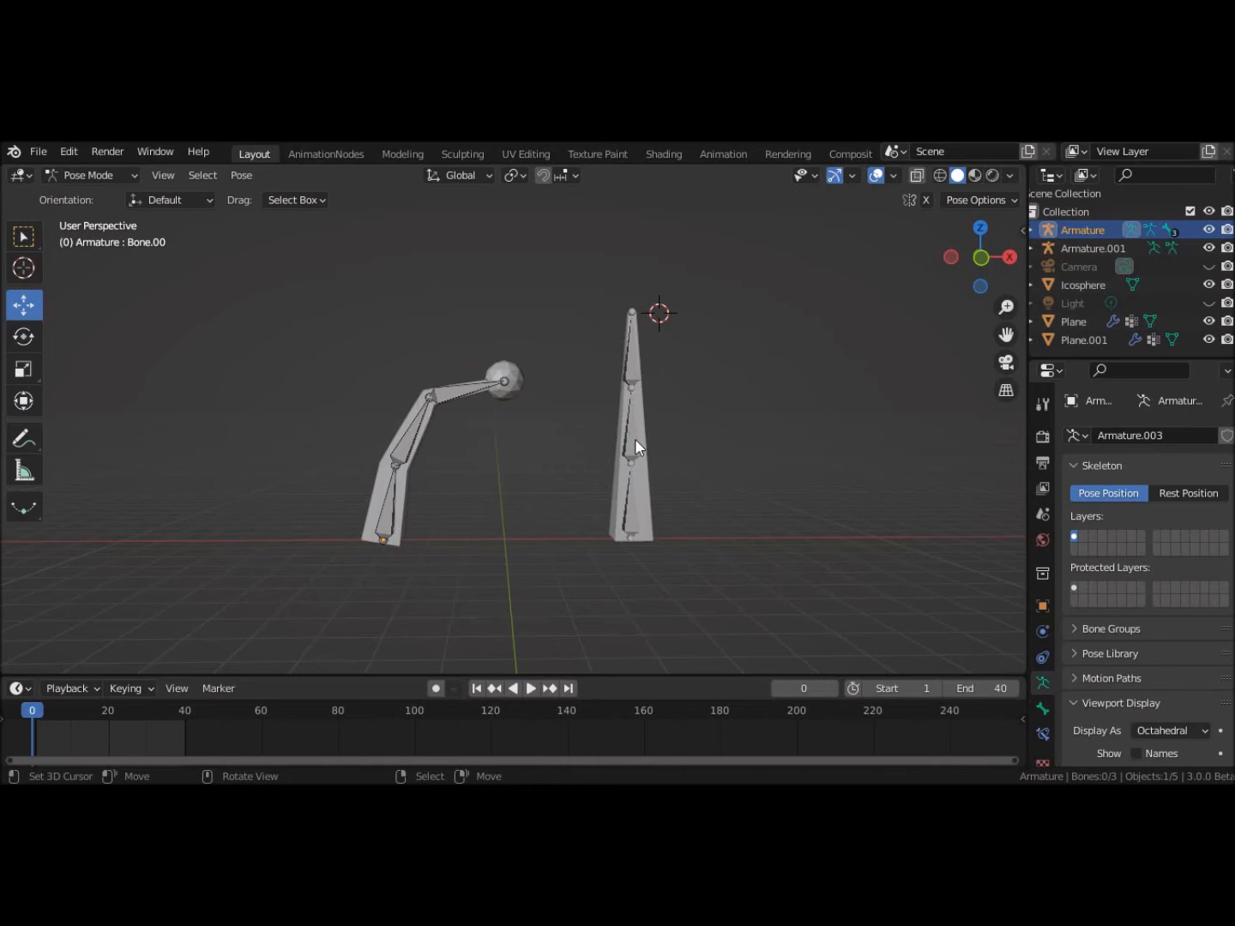
pyautogui.click(62, 177)
pyautogui.click(85, 204)
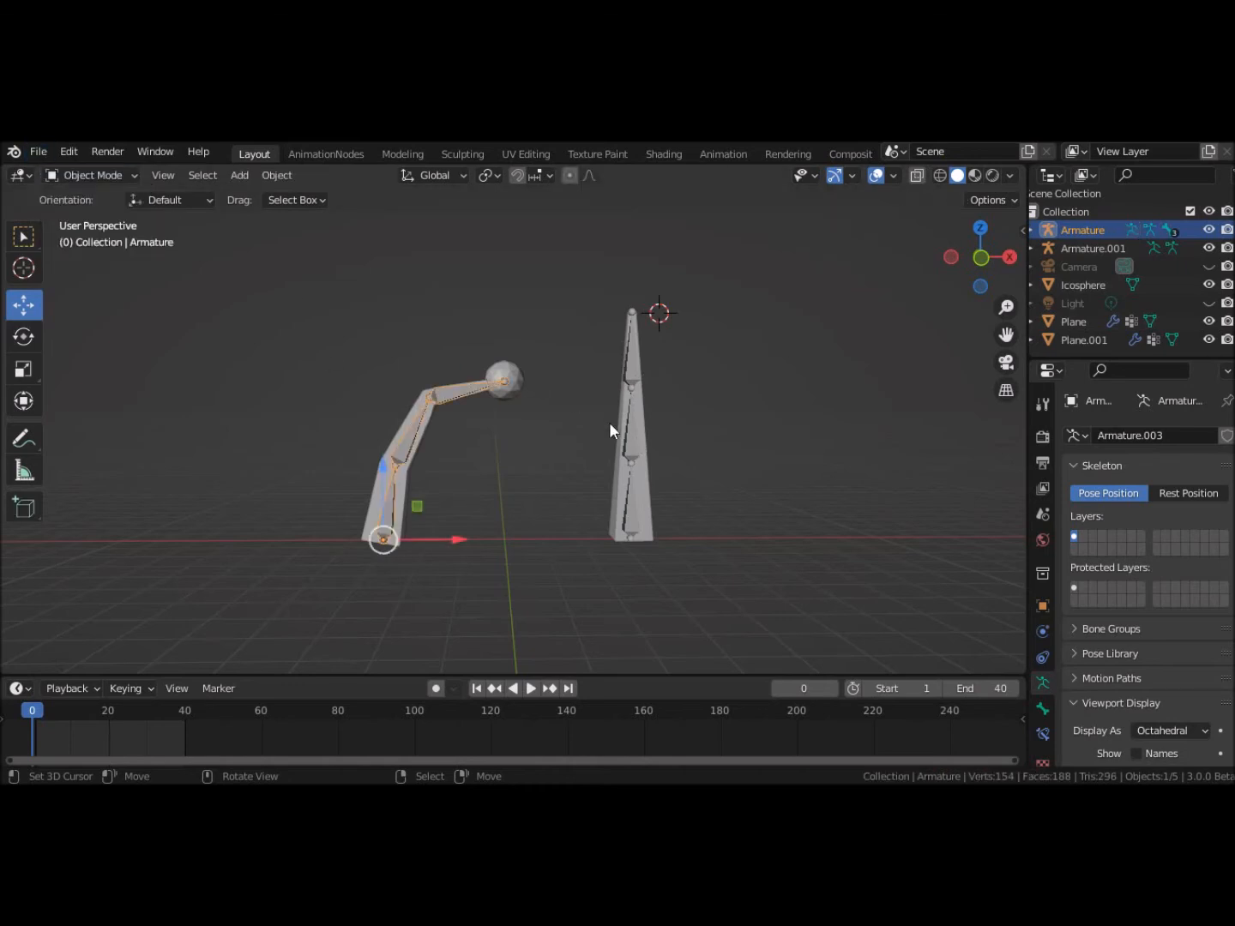
# Step: Select the straight armature on the positive X side of the icosphere and enter Pose Mode
pyautogui.click(631, 440)
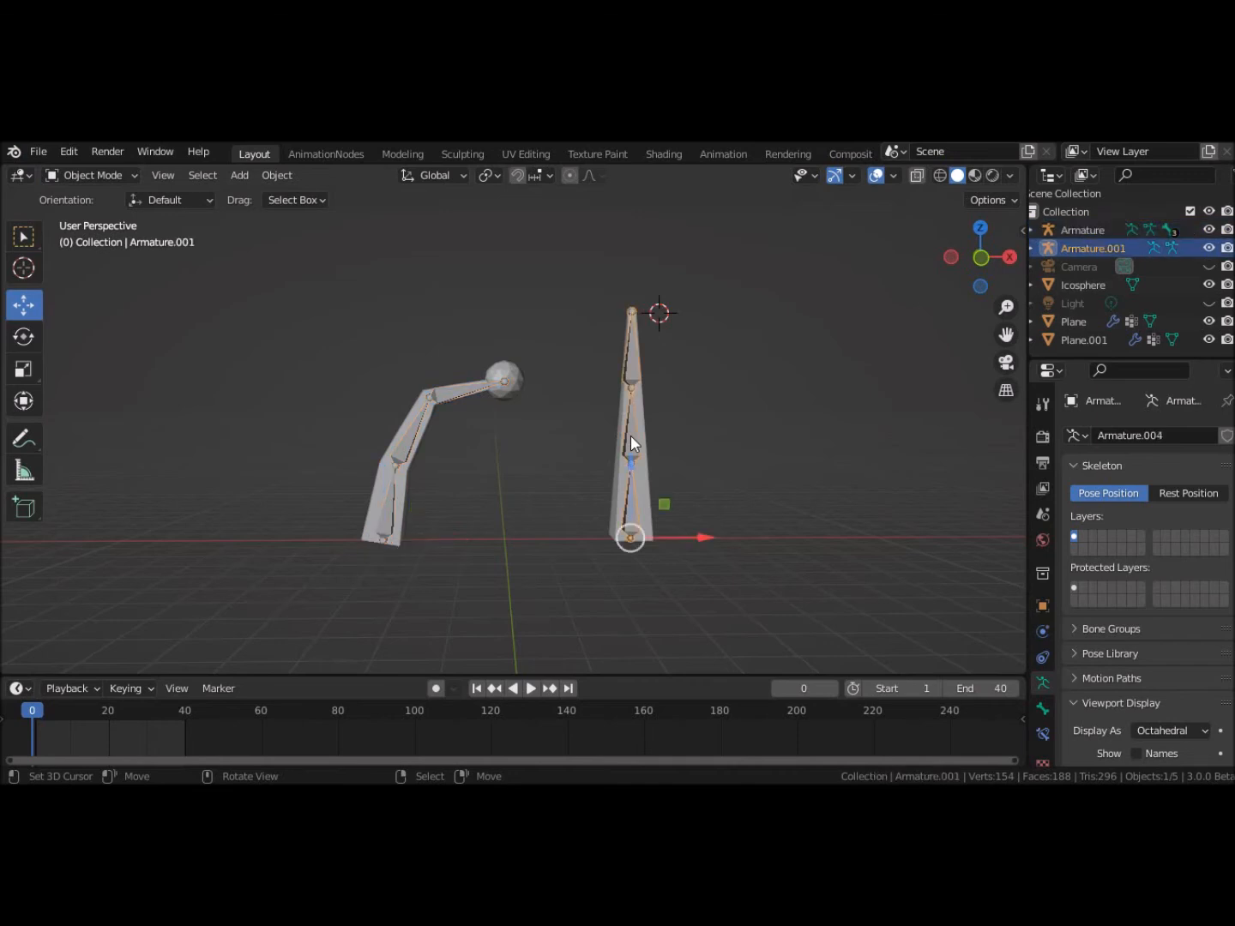
pyautogui.click(97, 176)
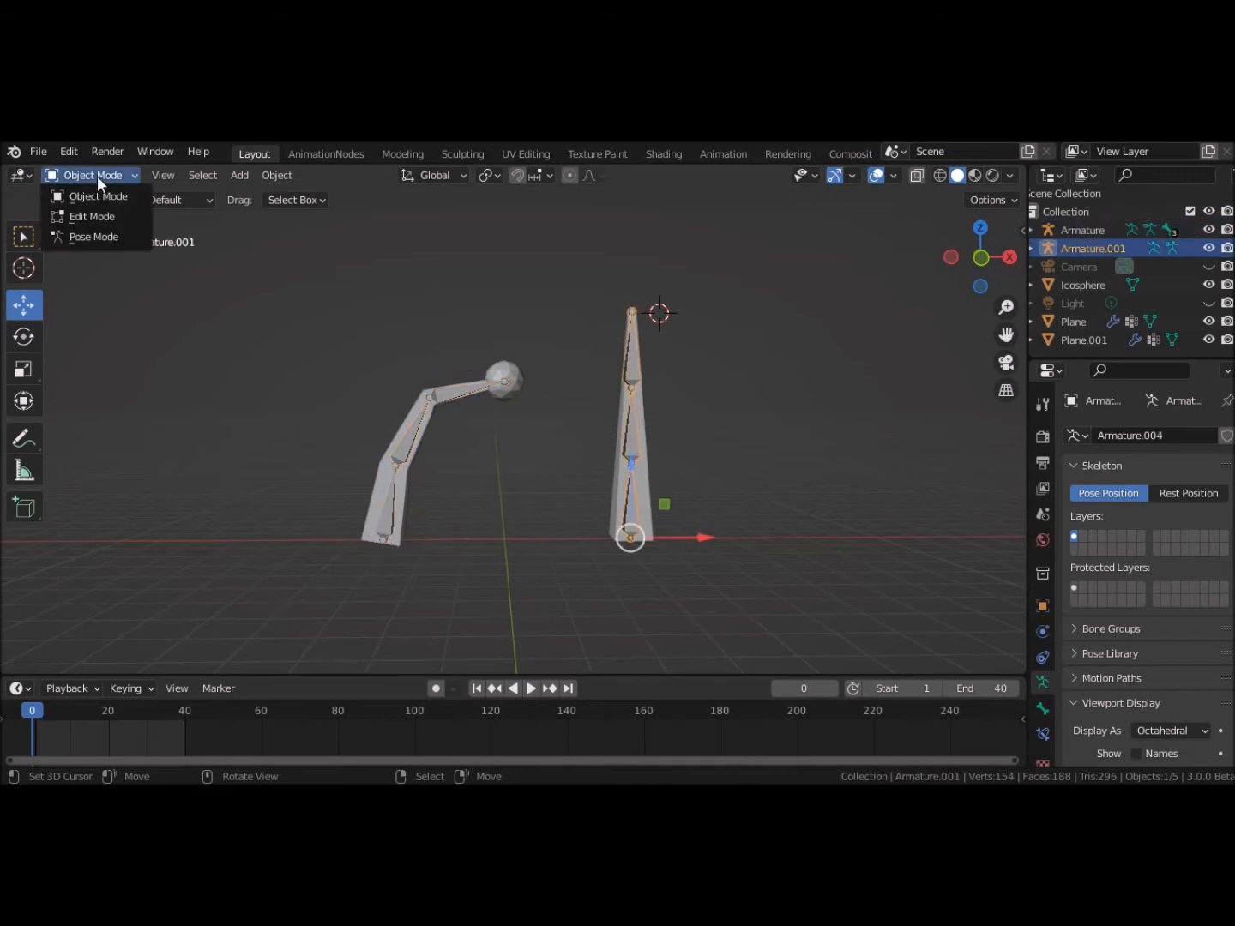
pyautogui.click(97, 237)
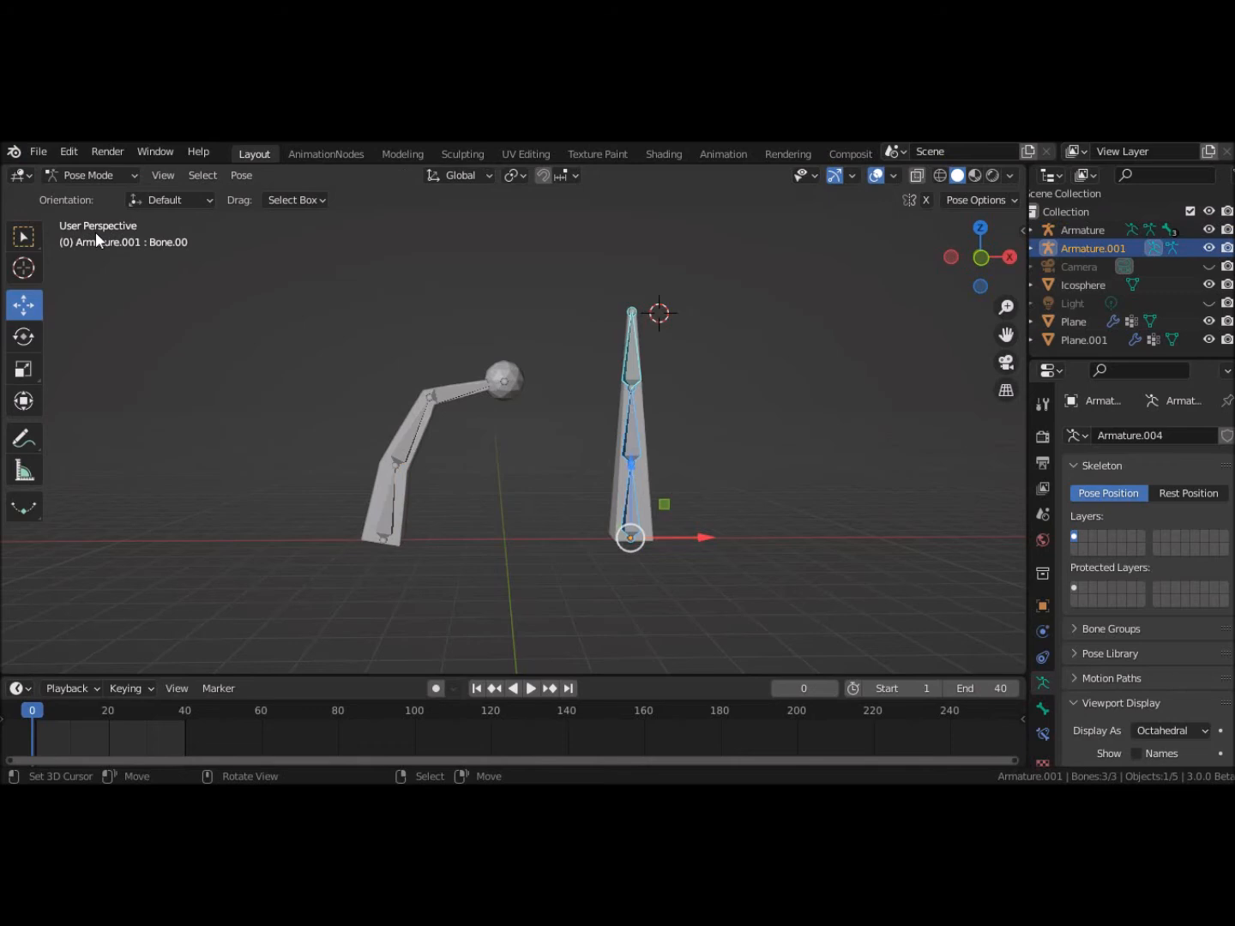
# Step: Add an IK constraint to the tip bone of the straight chain, targeting a new empty object
pyautogui.click(629, 364)
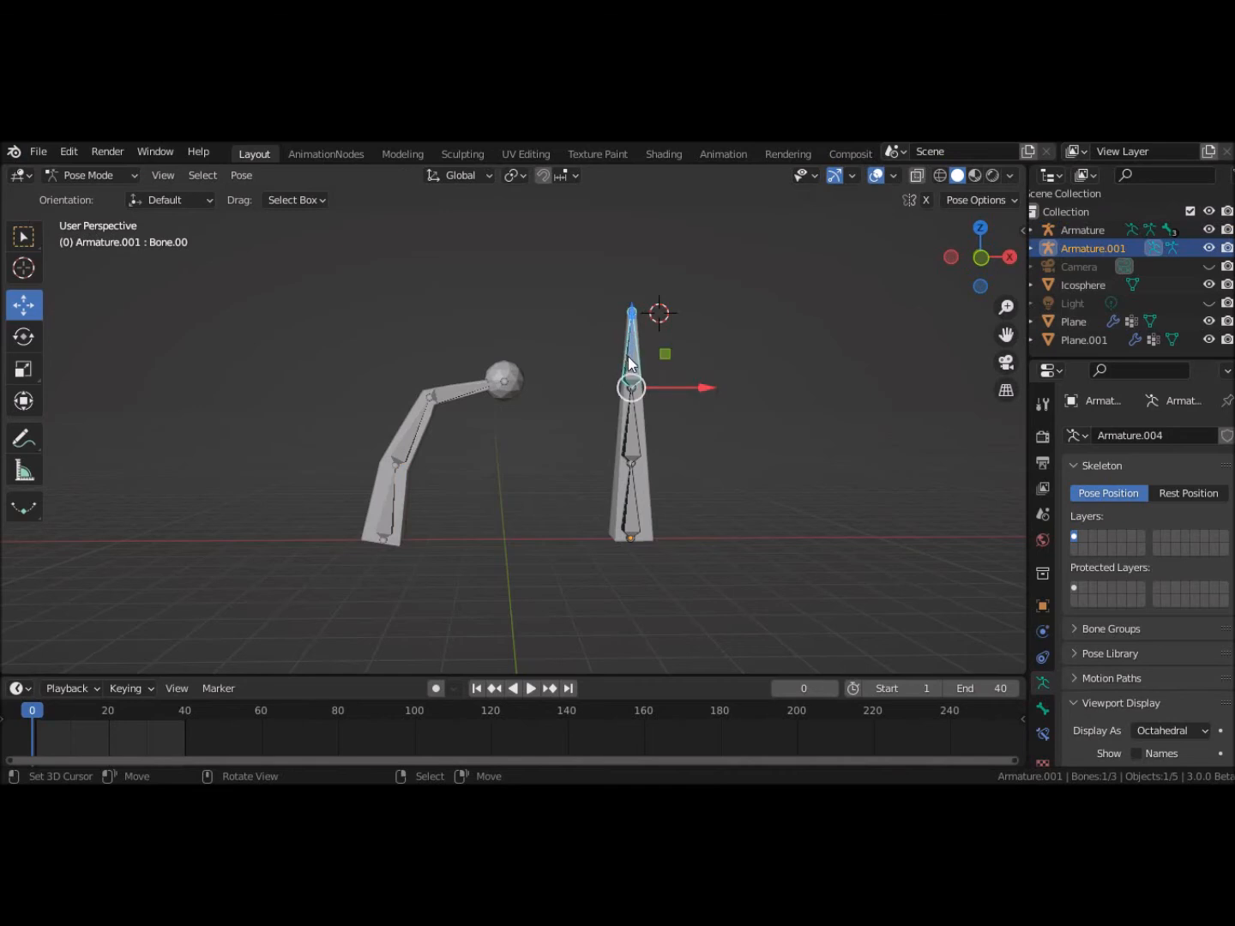
pyautogui.click(242, 174)
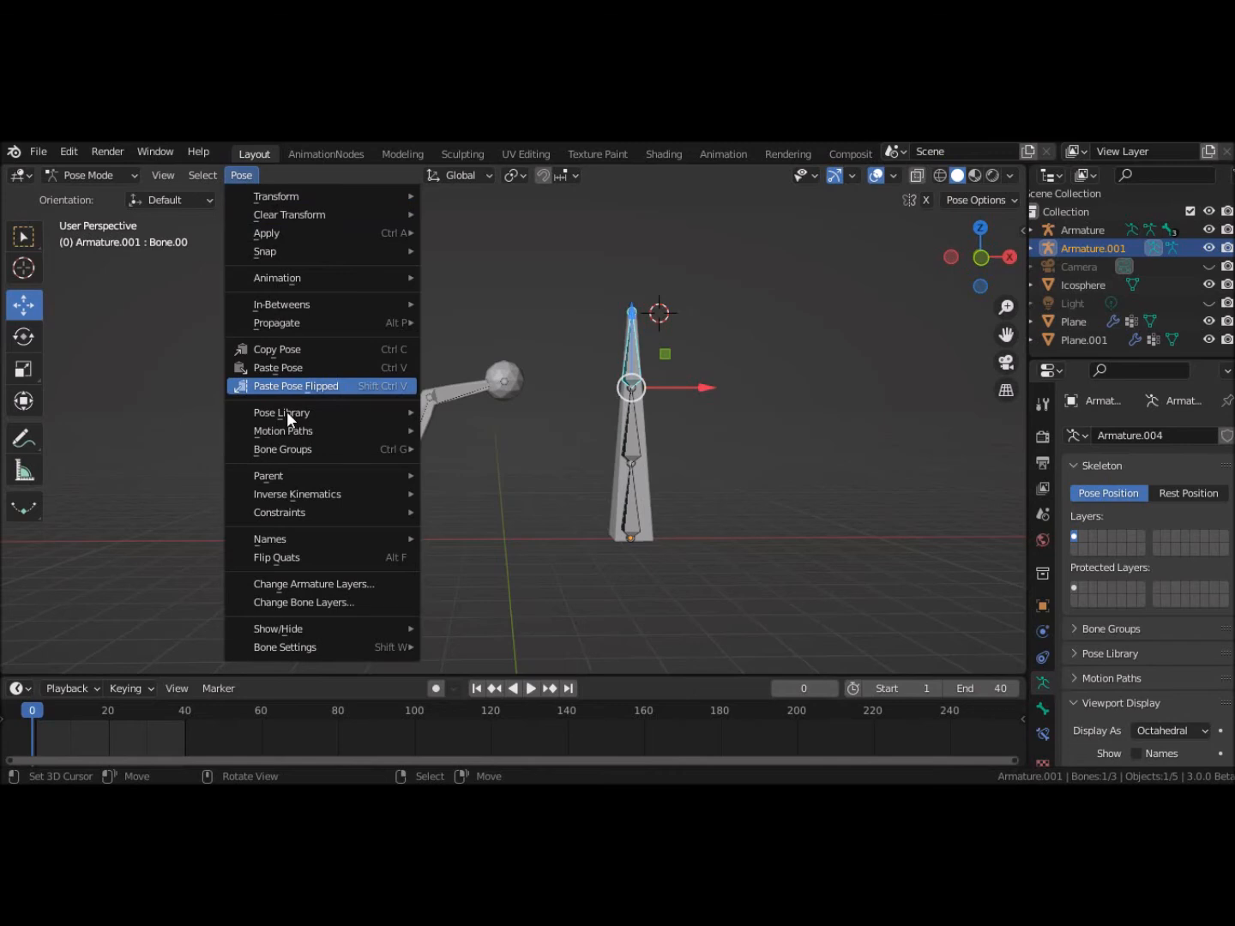
pyautogui.moveTo(305, 500)
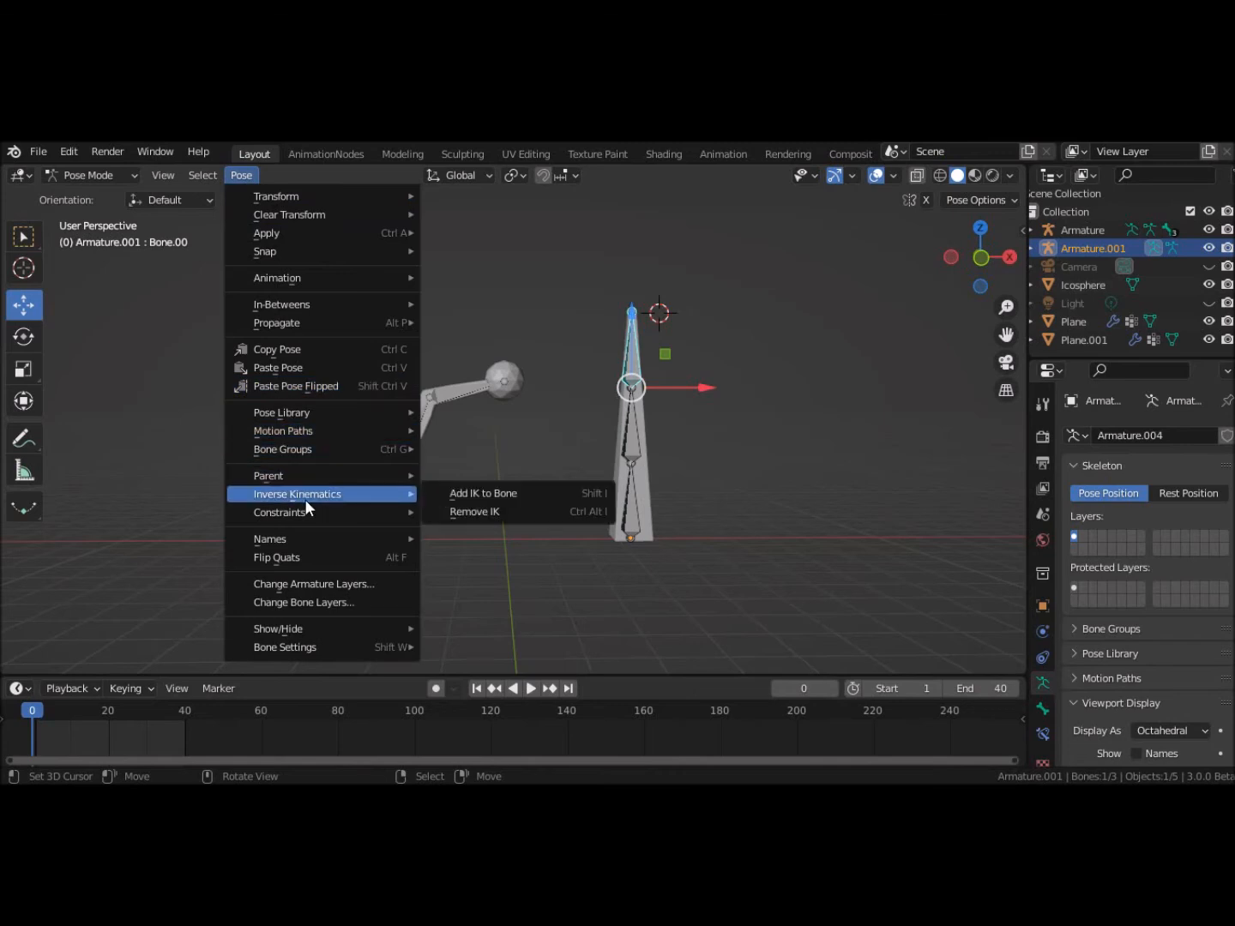
pyautogui.click(459, 497)
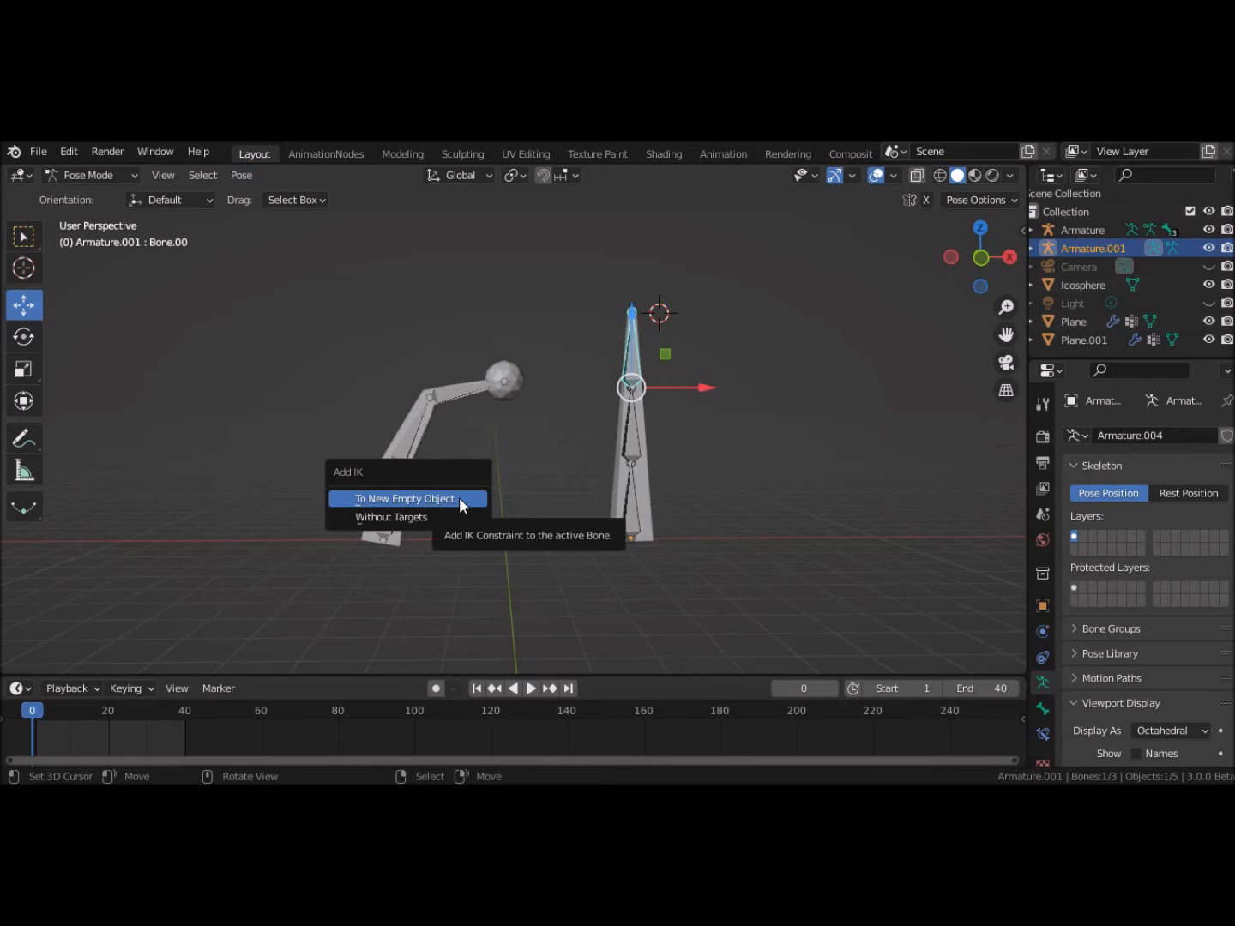
pyautogui.click(459, 501)
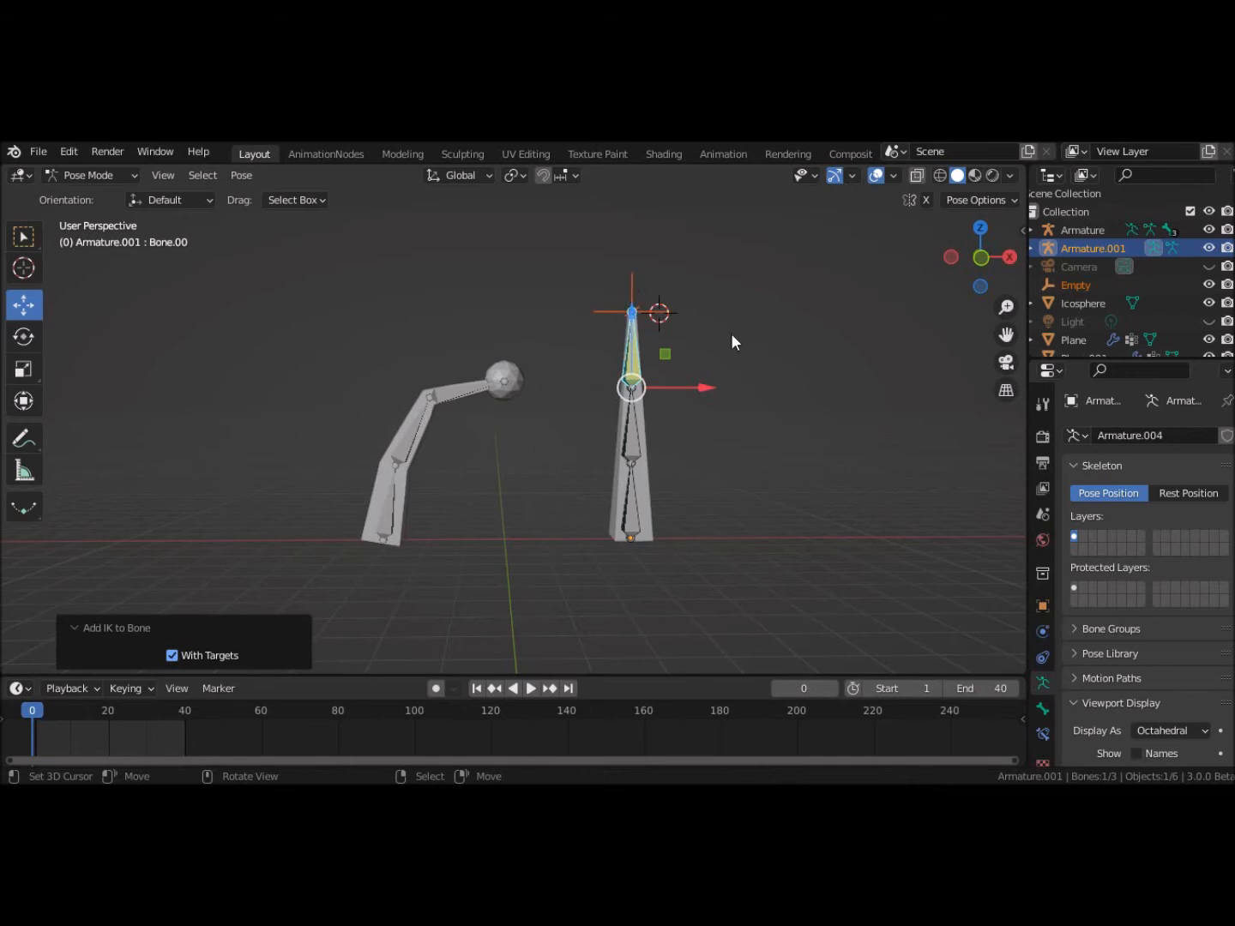
pyautogui.scroll(1, 731, 333)
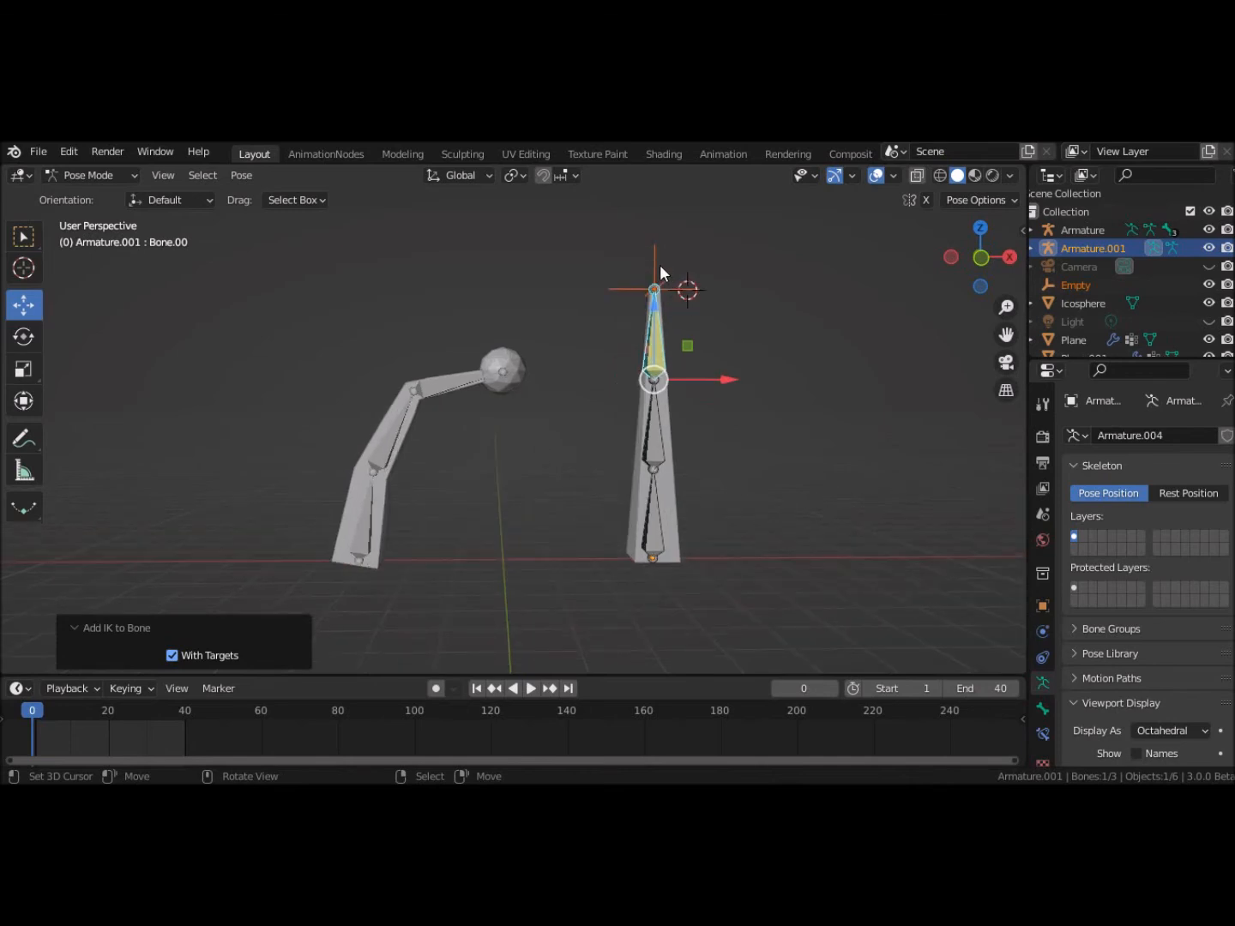
pyautogui.click(894, 305)
# Step: Return to Object Mode and select only the empty at the tip of the straight chain
pyautogui.click(91, 173)
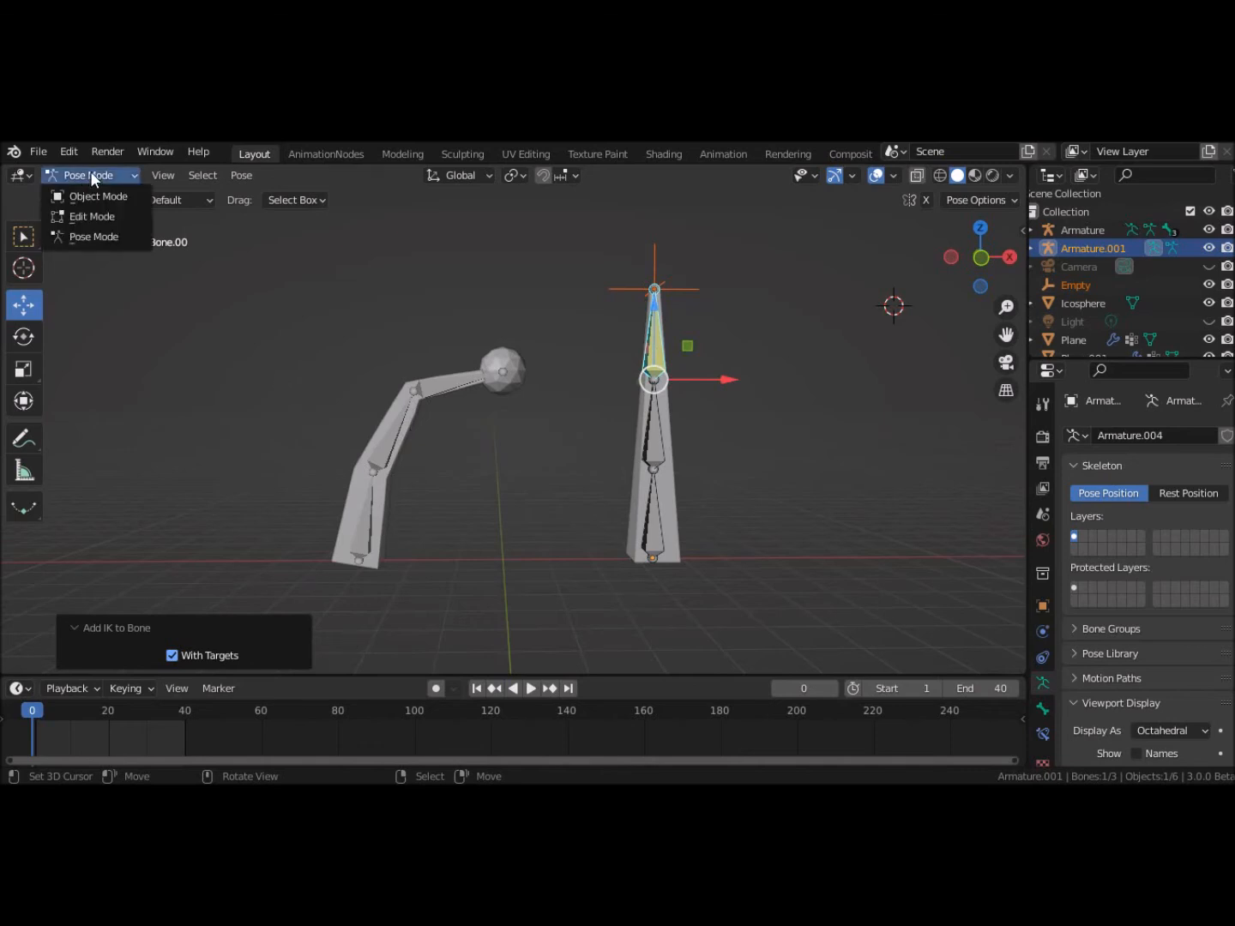
pyautogui.click(87, 200)
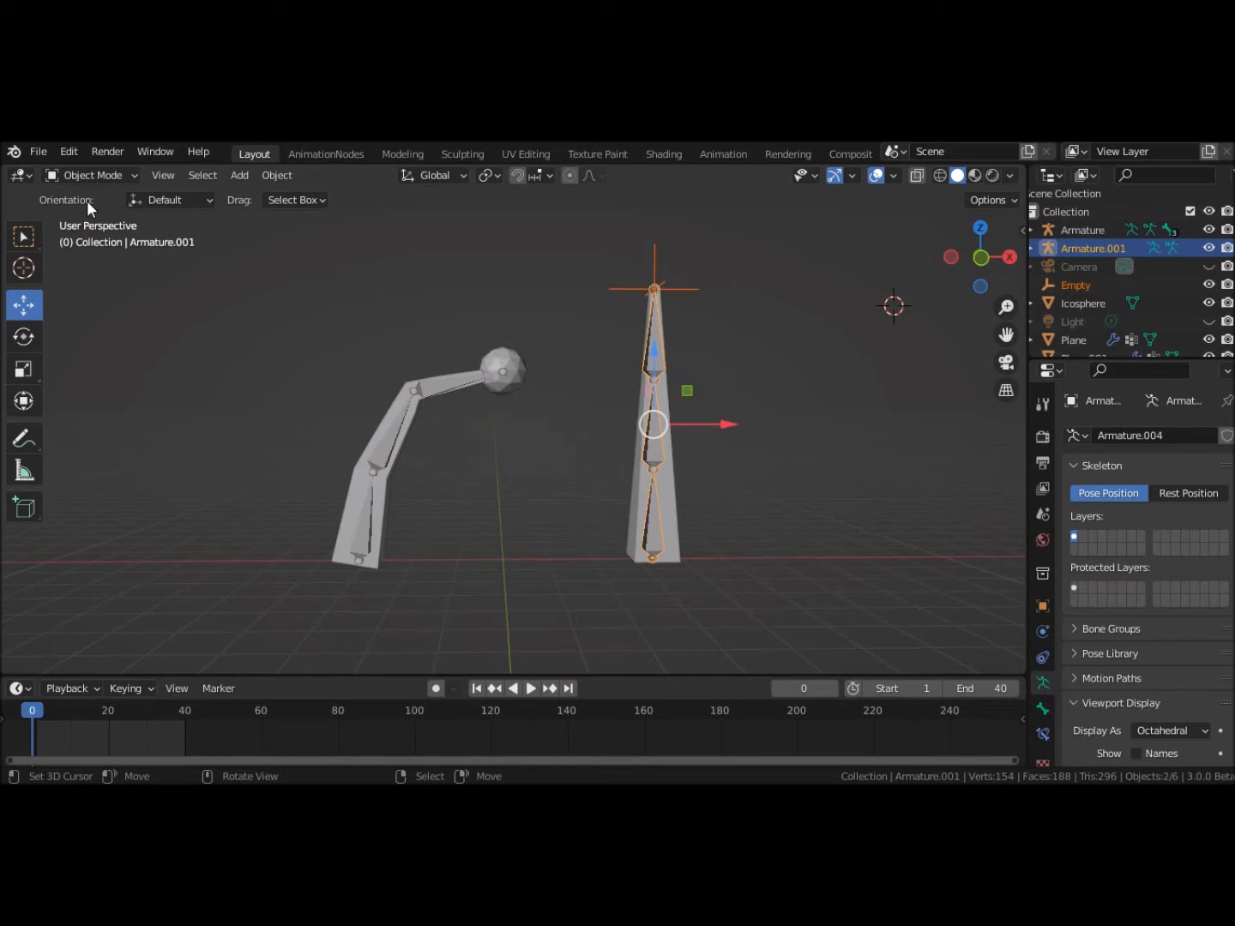
pyautogui.click(683, 289)
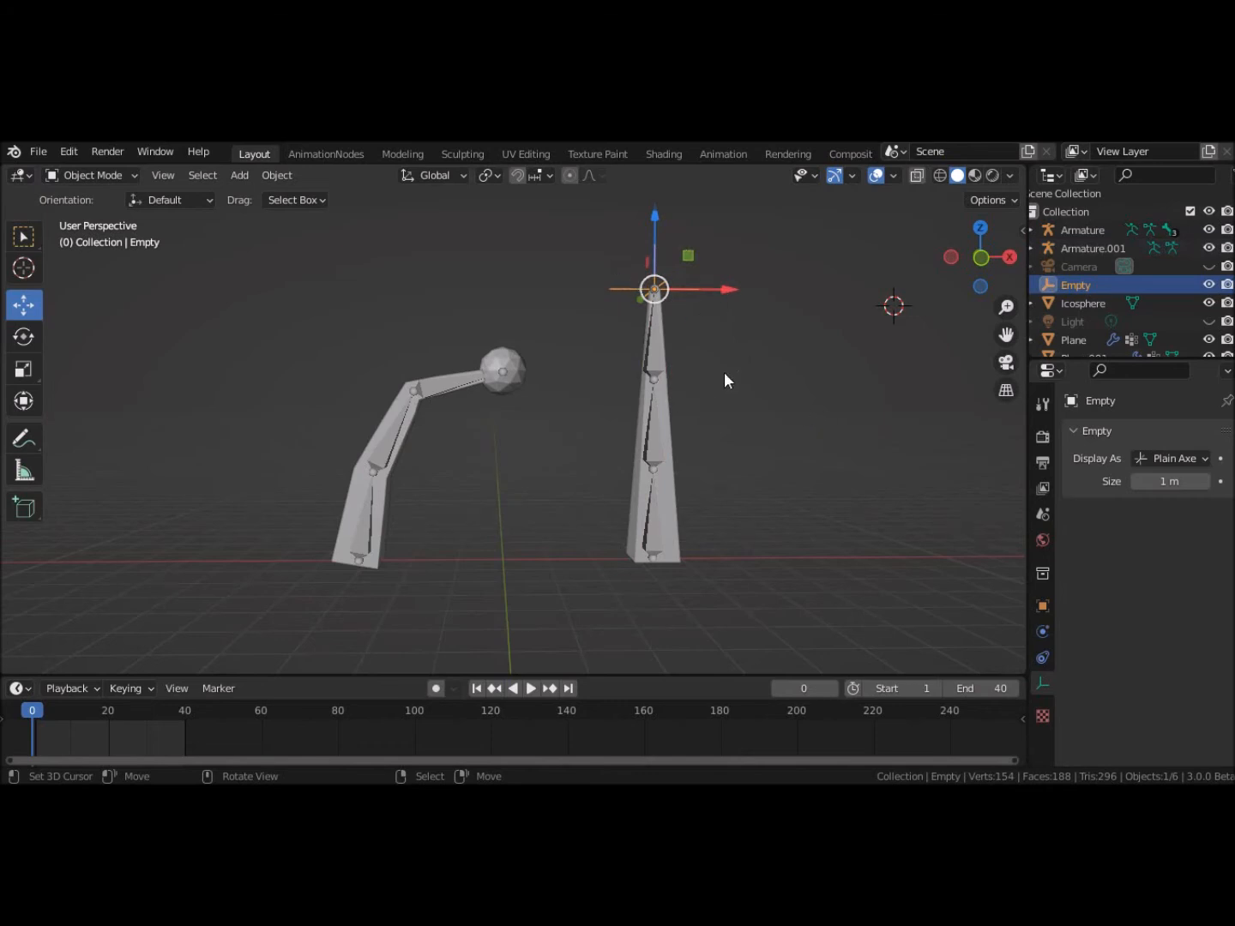
# Step: Move the empty onto the icosphere, by about -3.33 m in X and -1.87 m in Z, and deselect and reselect it
pyautogui.press('g')
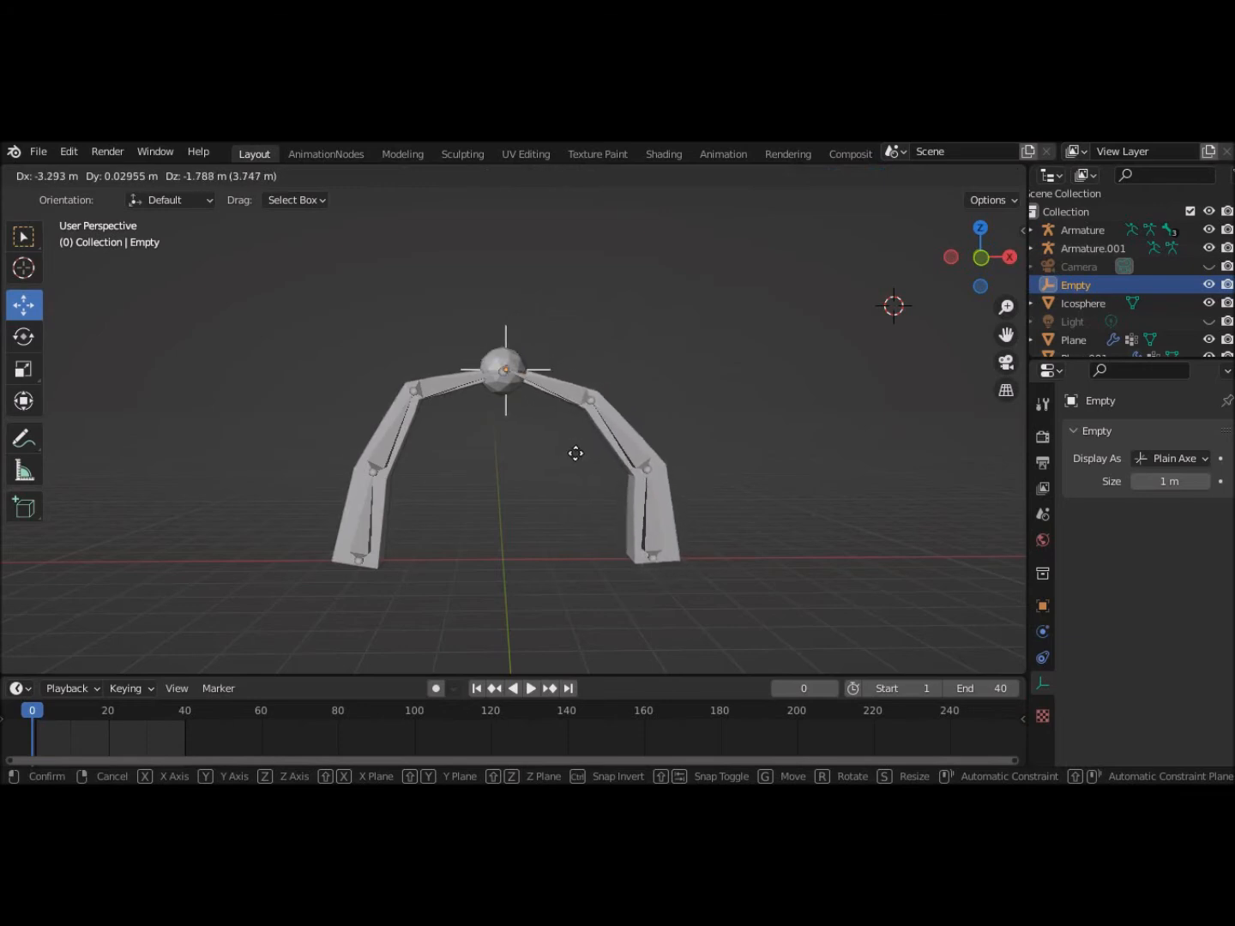
pyautogui.click(576, 456)
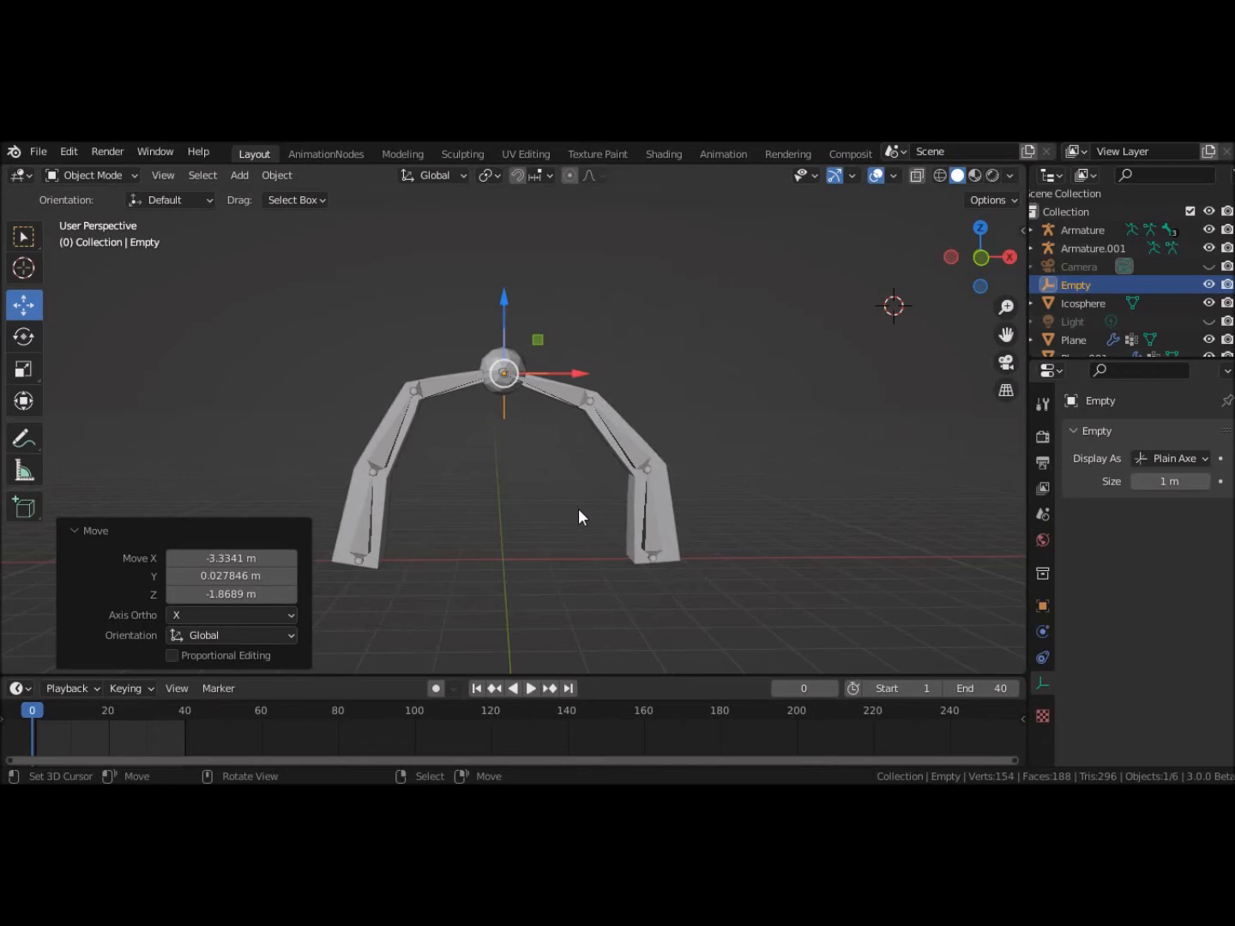
pyautogui.hotkey('alt', 'a')
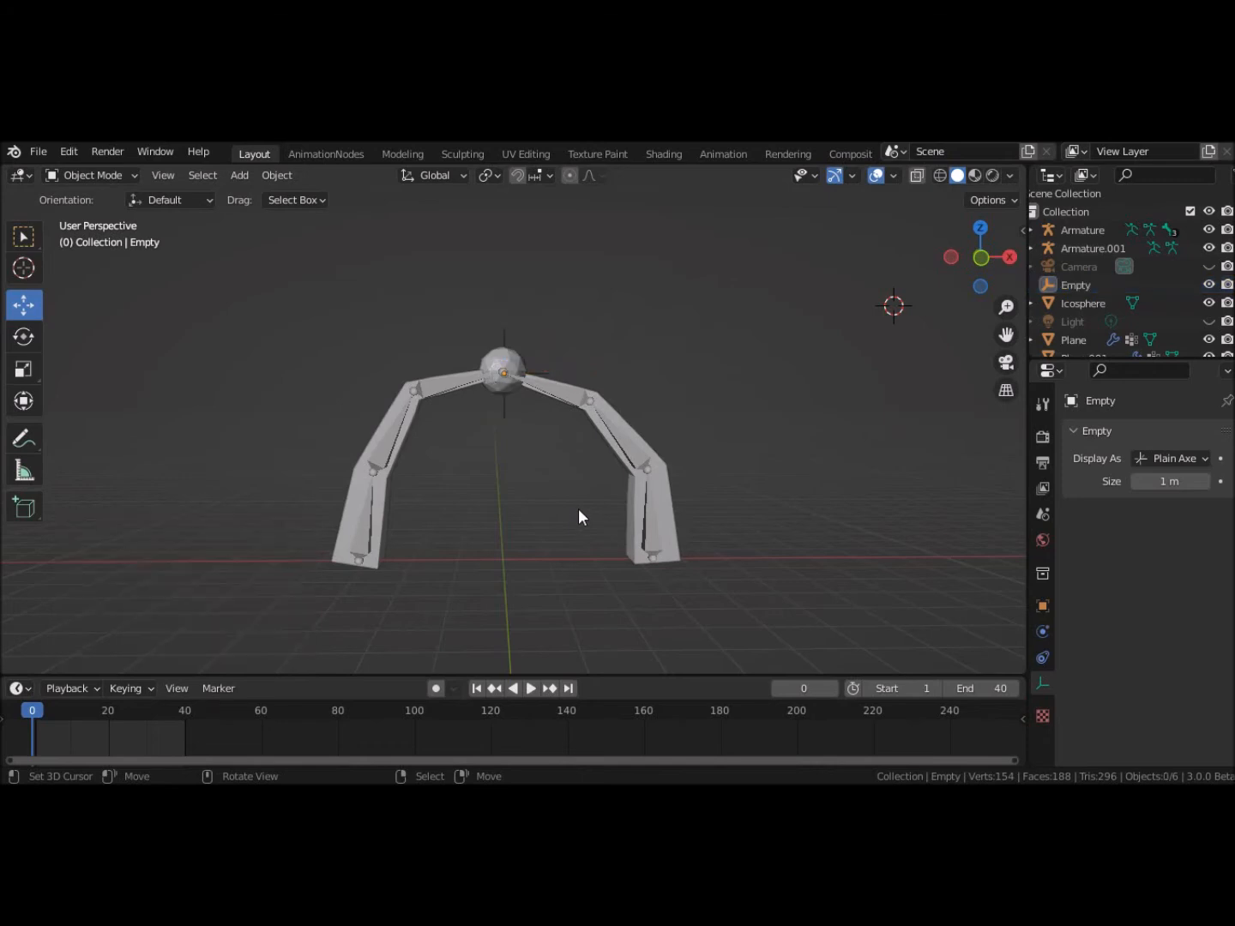
pyautogui.click(502, 393)
pyautogui.click(506, 407)
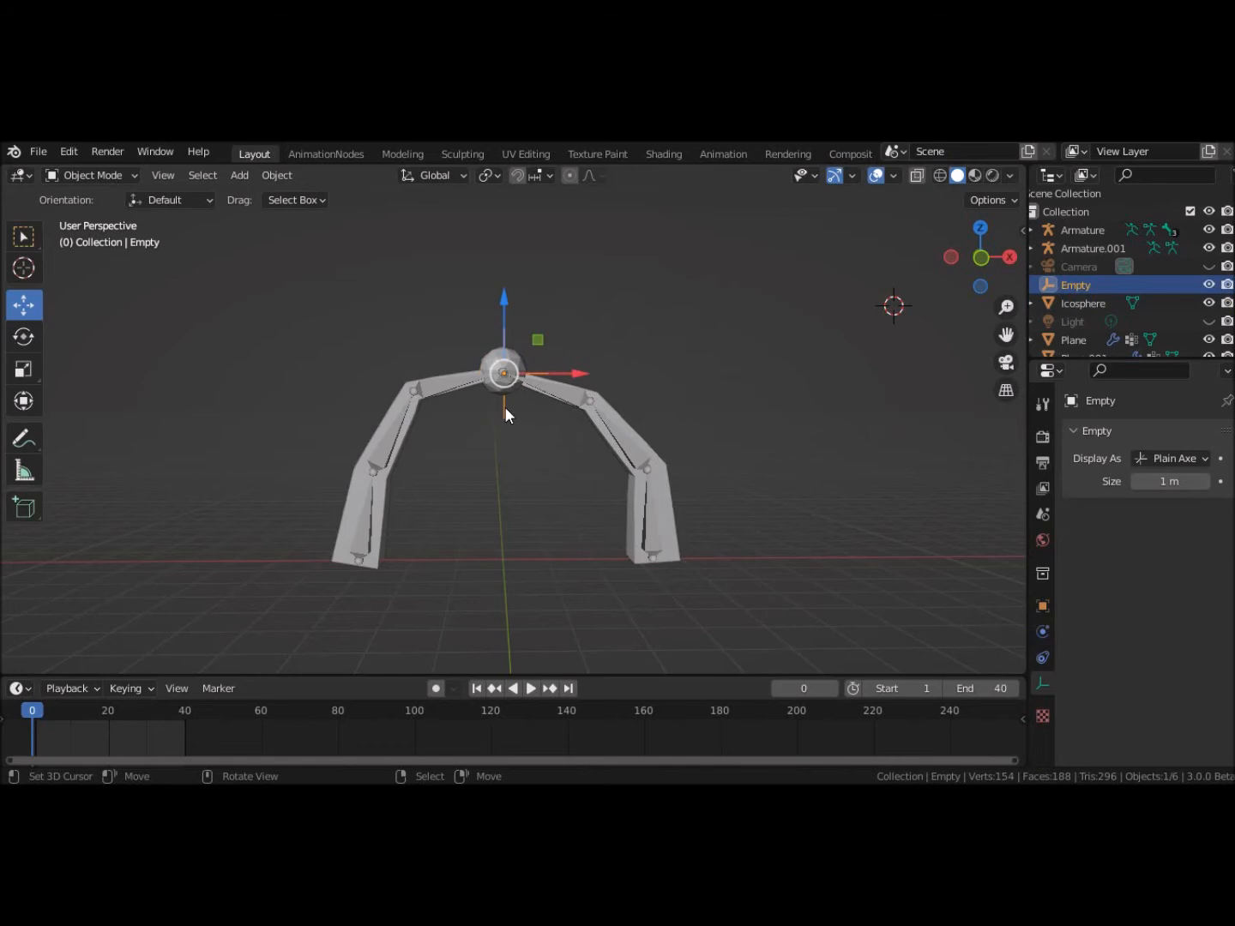
# Step: Undo the selection changes and the move of the empty onto the icosphere
pyautogui.hotkey('ctrl', 'z')
pyautogui.hotkey('ctrl', 'z')
pyautogui.hotkey('ctrl', 'z')
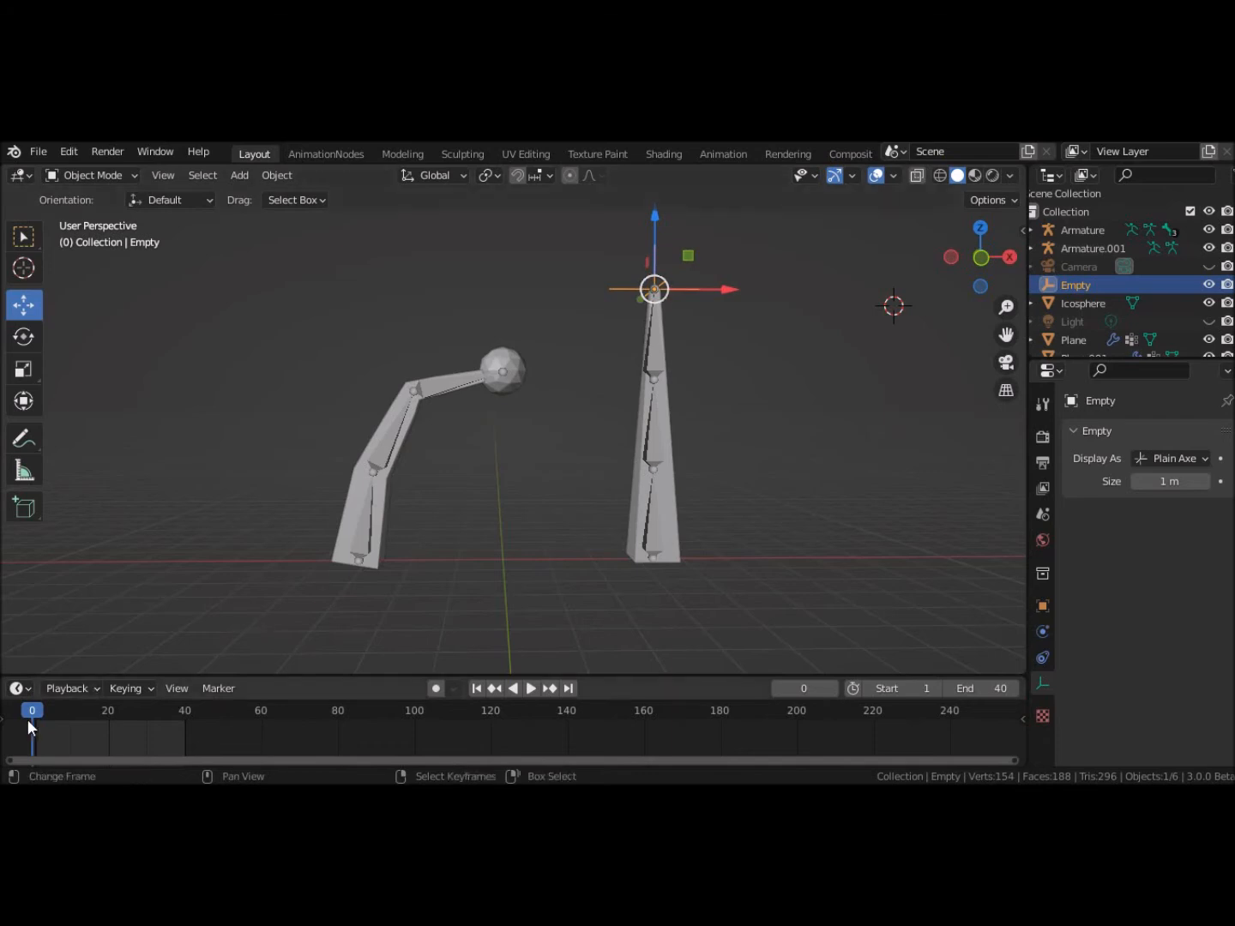
# Step: Set the current frame to 1 and insert a keyframe for the empty at the tip of the straight chain
pyautogui.click(832, 688)
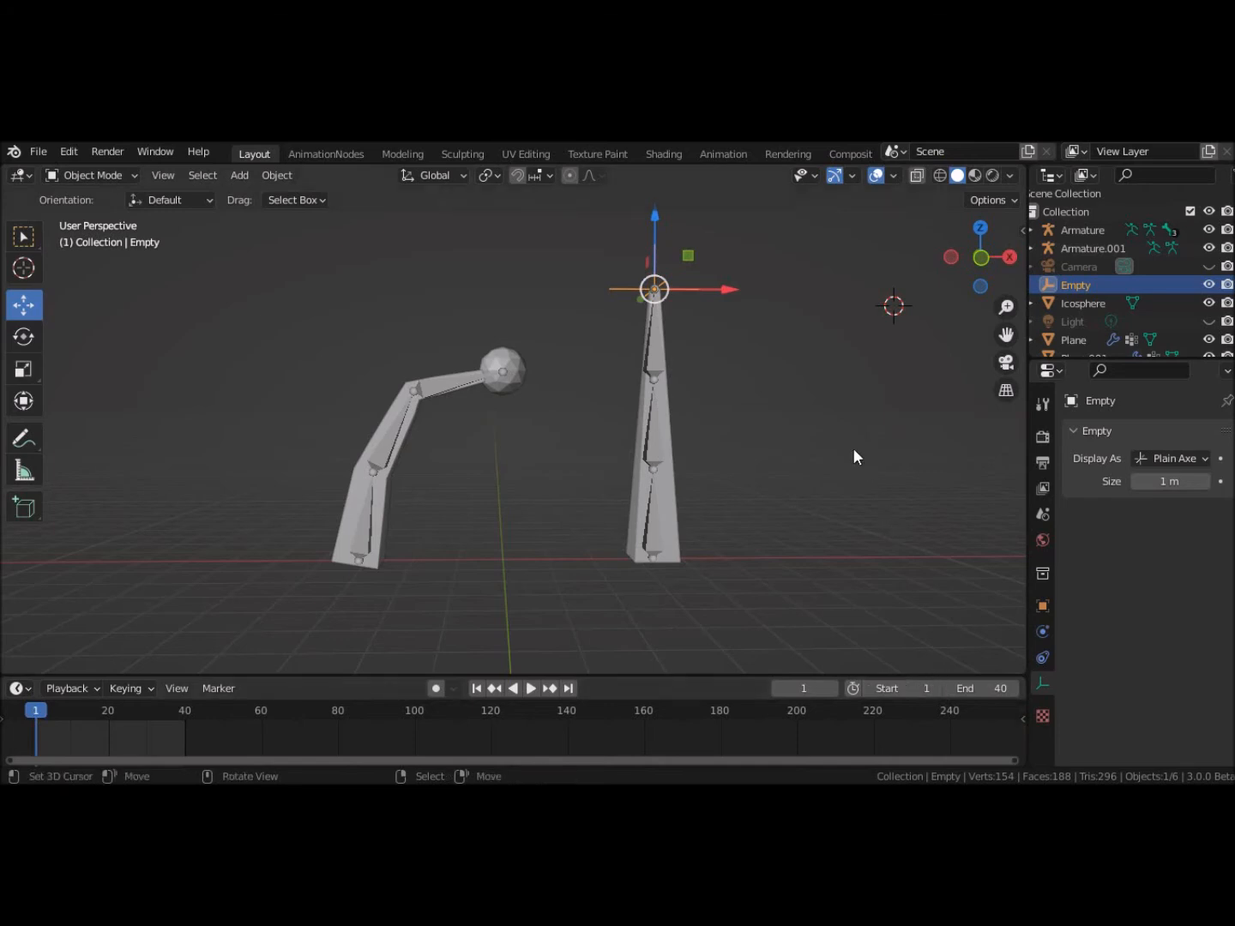
pyautogui.press('i')
pyautogui.click(762, 374)
# Step: At frame 40, move the empty about -3.37 m in X and -1.87 m in Z onto the icosphere and insert a Location & Rotation keyframe
pyautogui.click(181, 734)
pyautogui.click(181, 708)
pyautogui.click(832, 689)
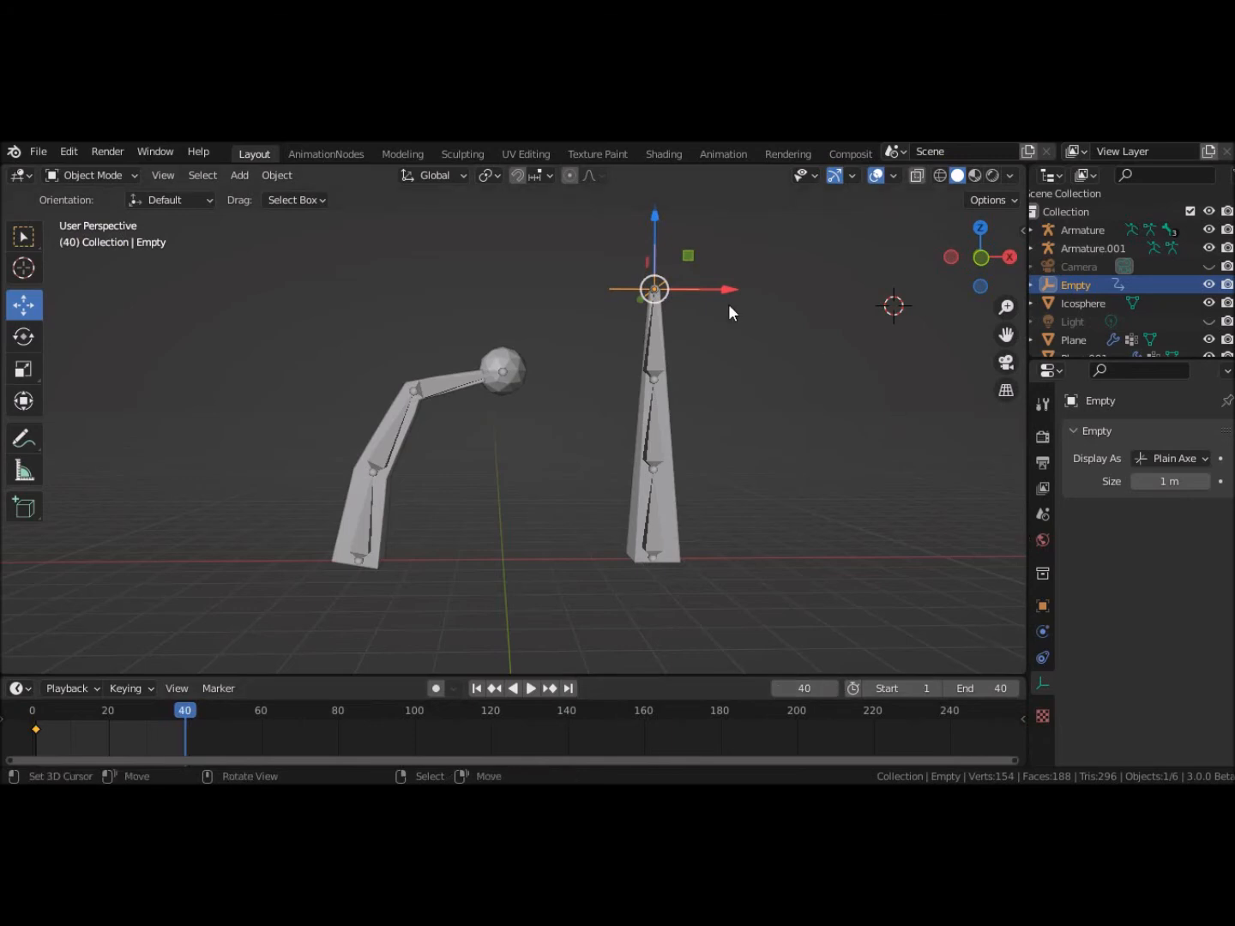
pyautogui.press('g')
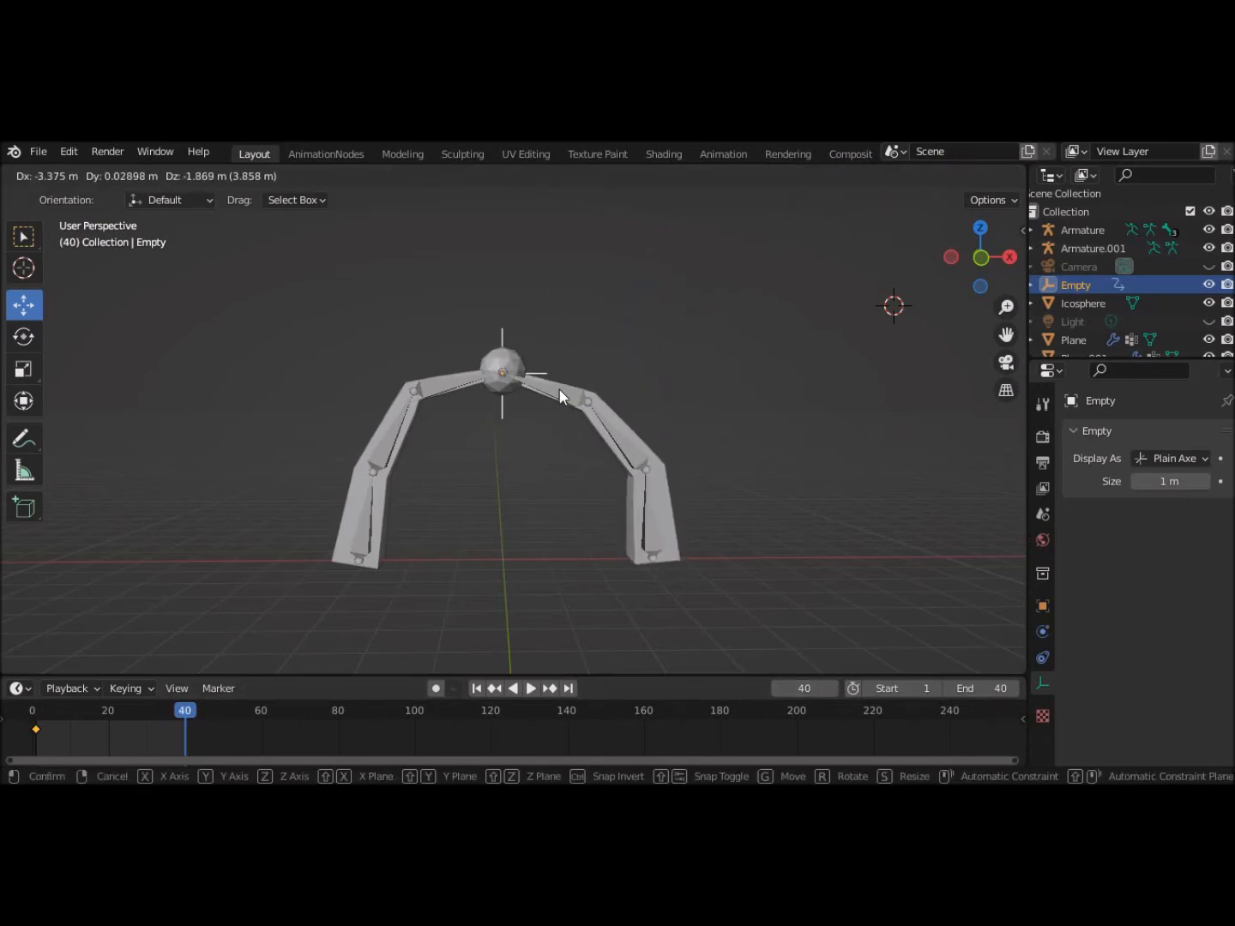
pyautogui.click(584, 428)
pyautogui.press('i')
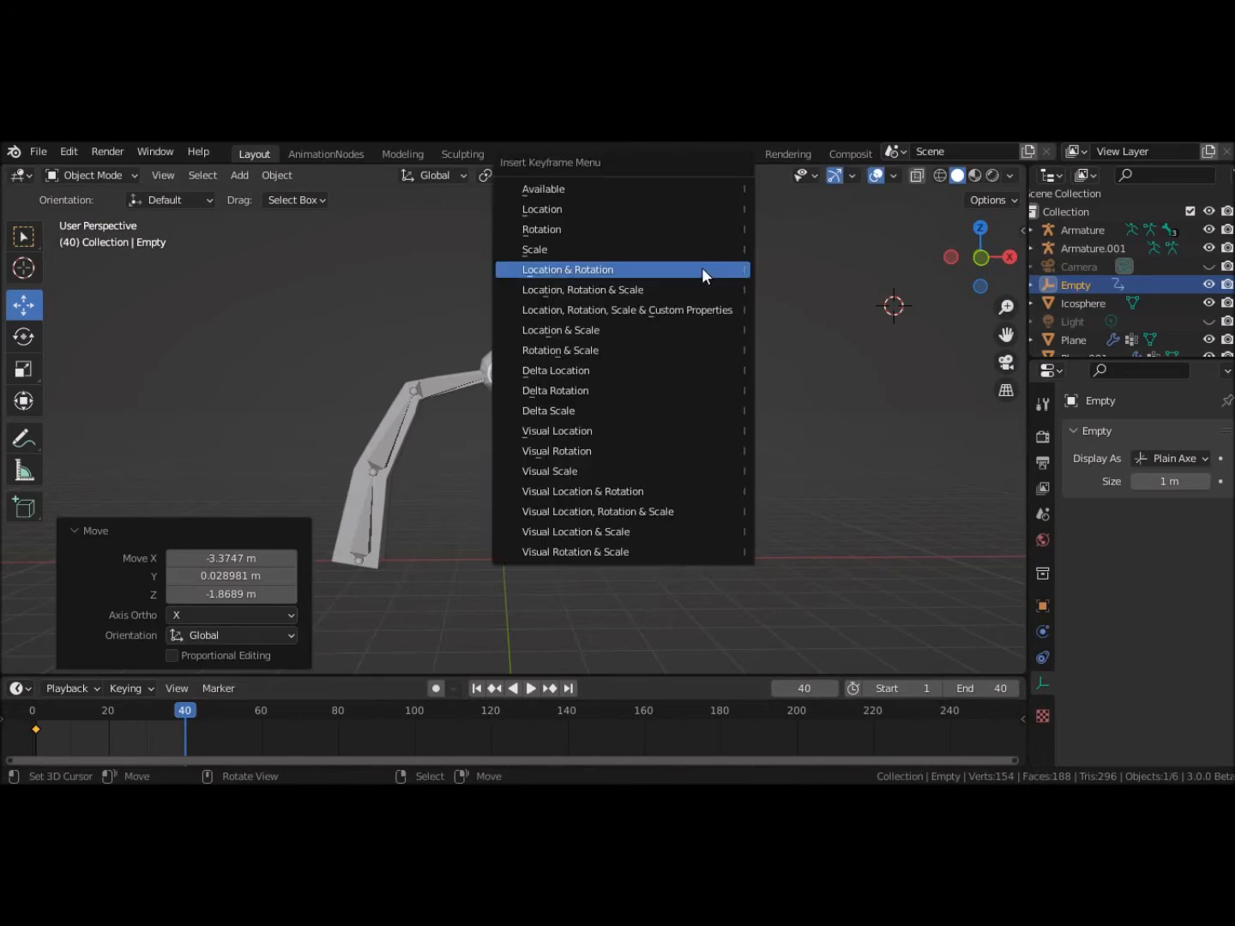
pyautogui.click(703, 272)
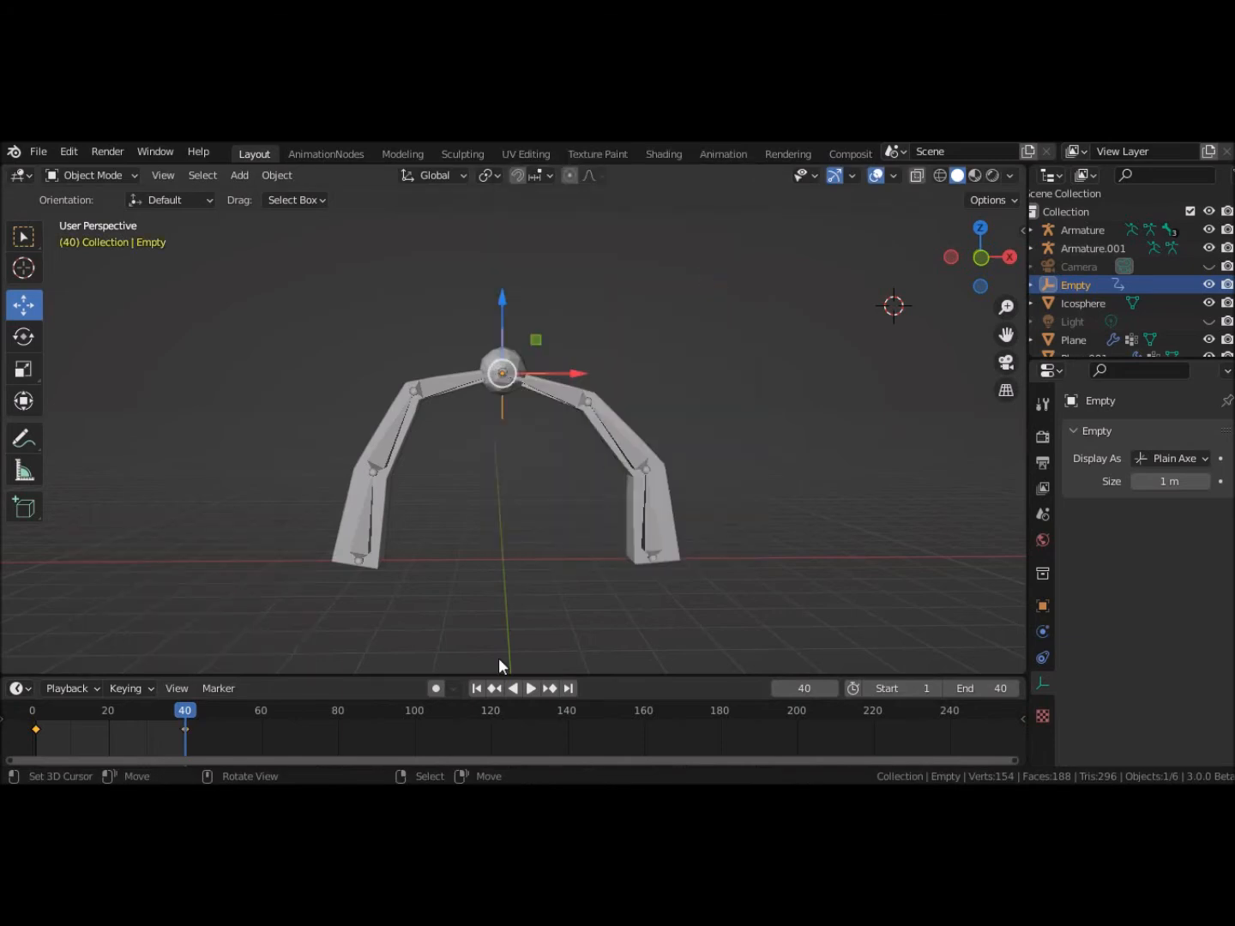
# Step: Play the empty's keyframed animation from frame 1 to check how the bone chain follows, and stop it
pyautogui.click(494, 690)
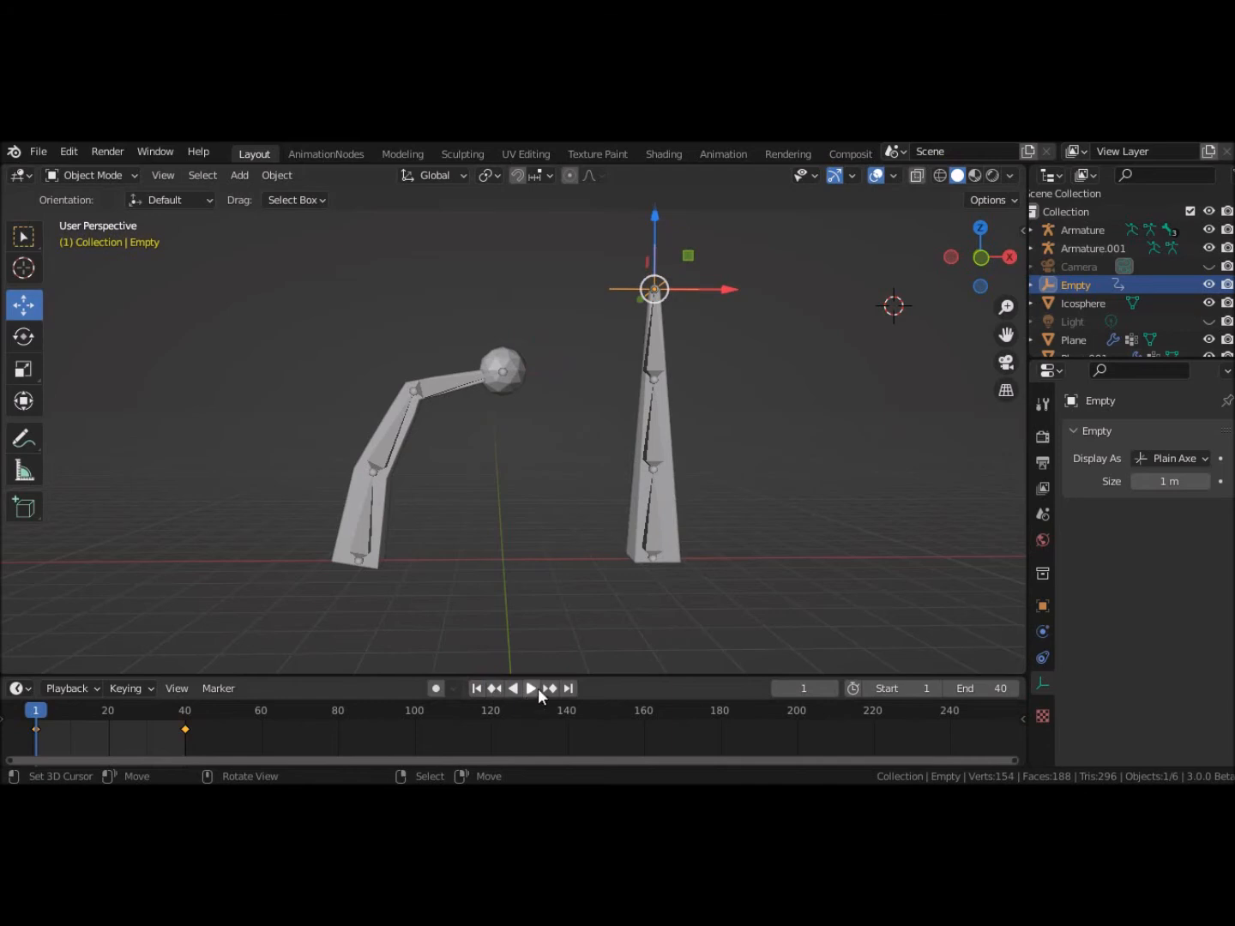
pyautogui.click(532, 690)
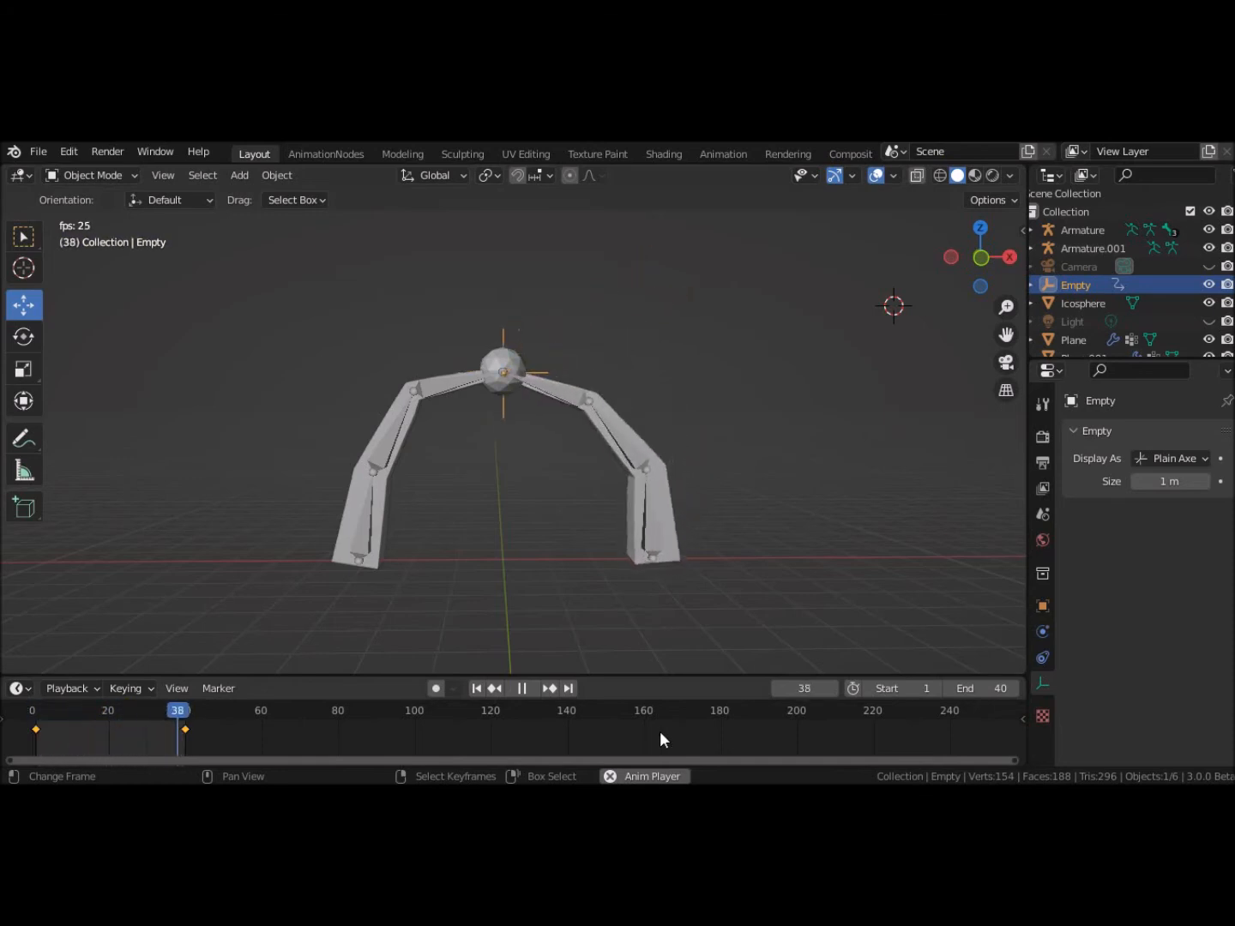
pyautogui.click(521, 690)
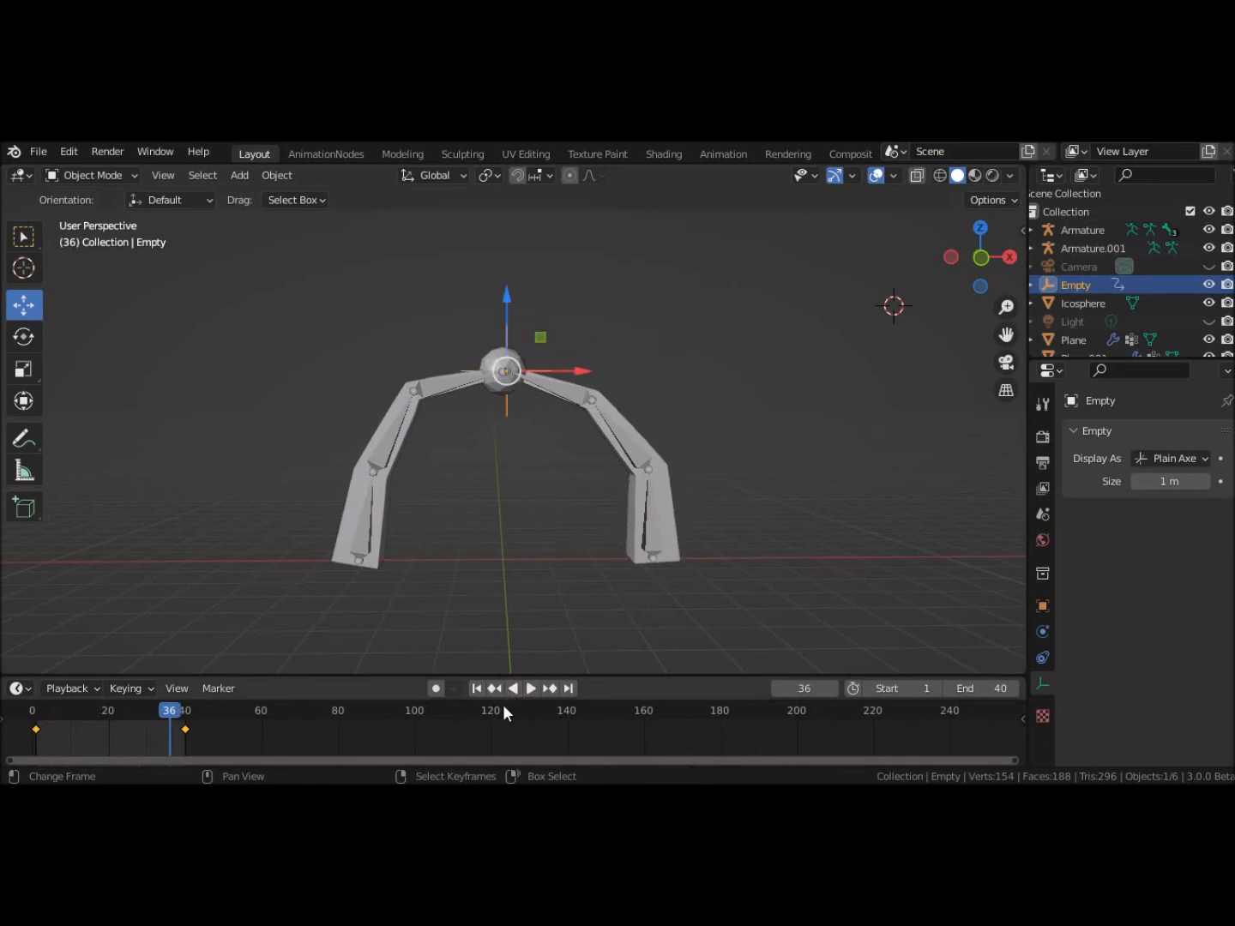
# Step: Go back to frame 1 and move the empty onto the icosphere, by about -3.33 m in X and -1.85 m in Z
pyautogui.click(477, 689)
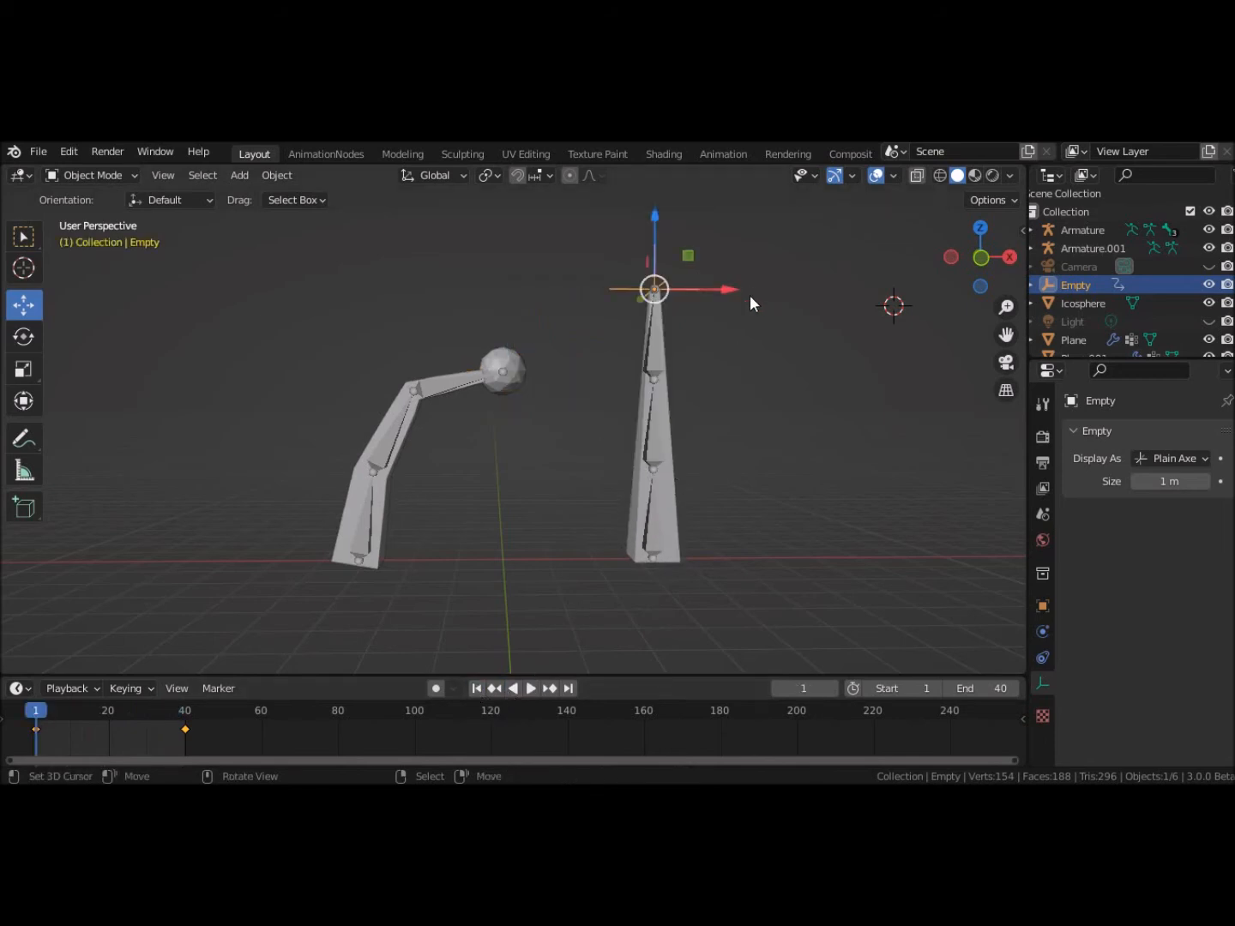
pyautogui.press('g')
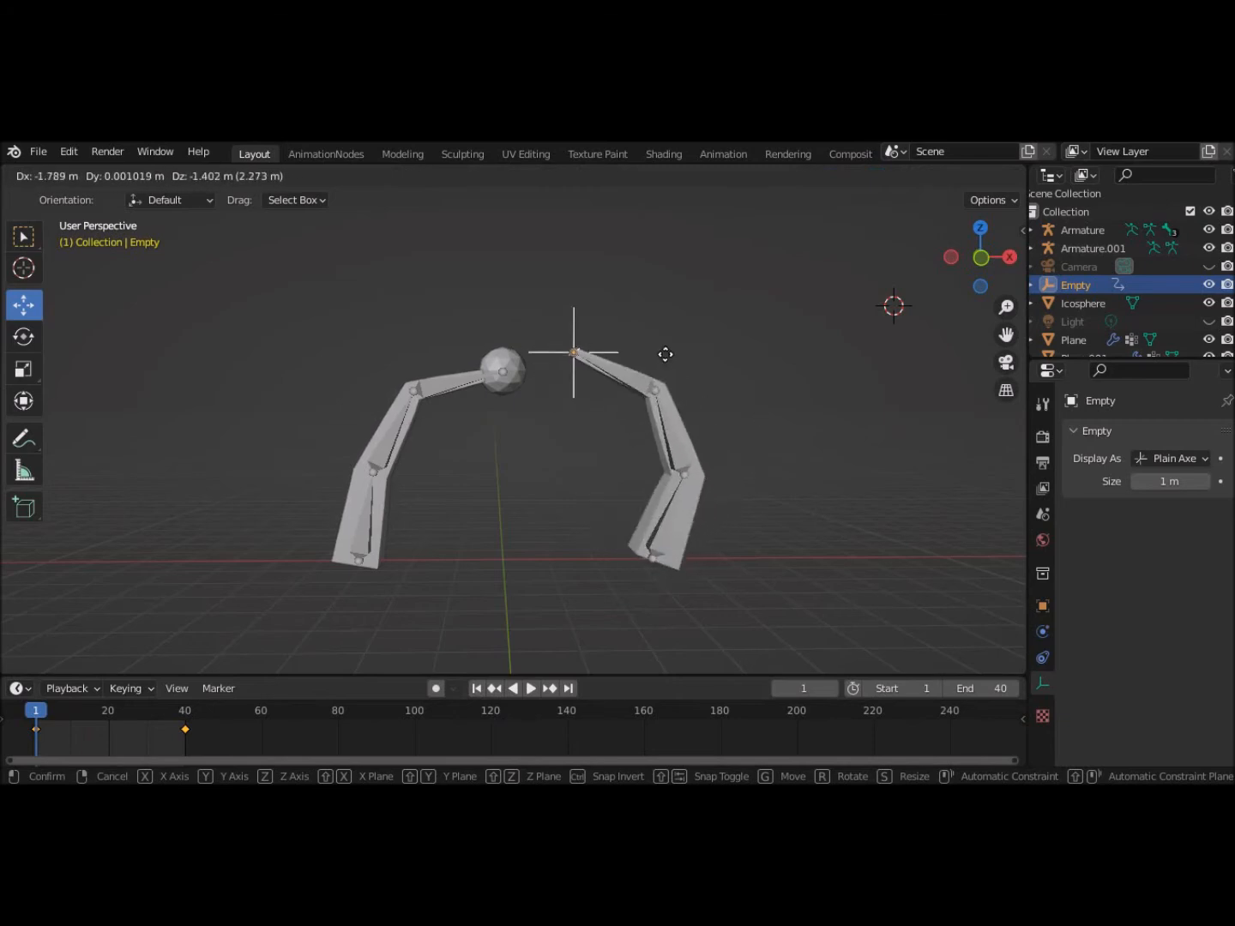
pyautogui.click(599, 378)
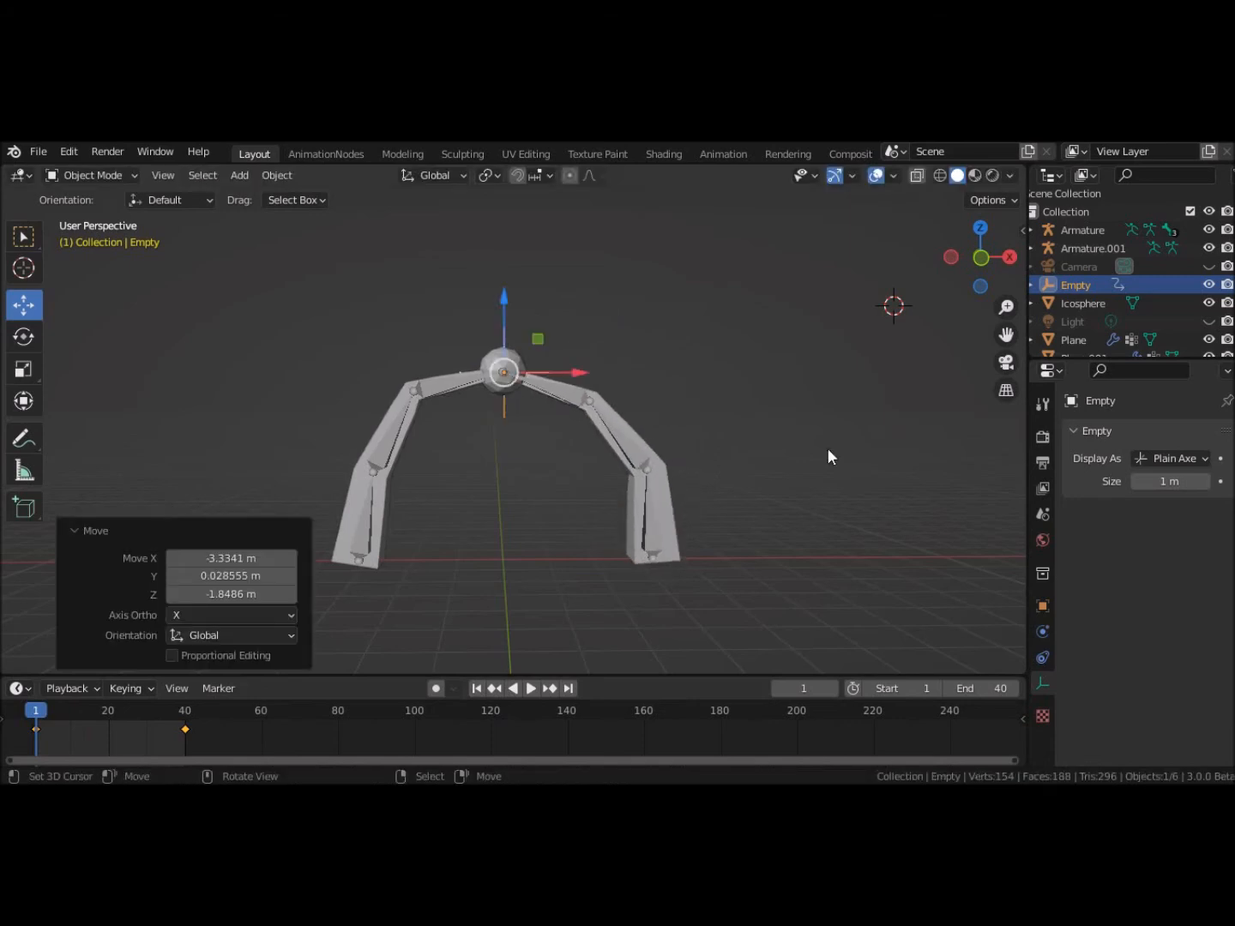
# Step: Replay the IK chain's reach animation from the start, stop it and rewind to frame 1
pyautogui.click(475, 691)
pyautogui.click(532, 688)
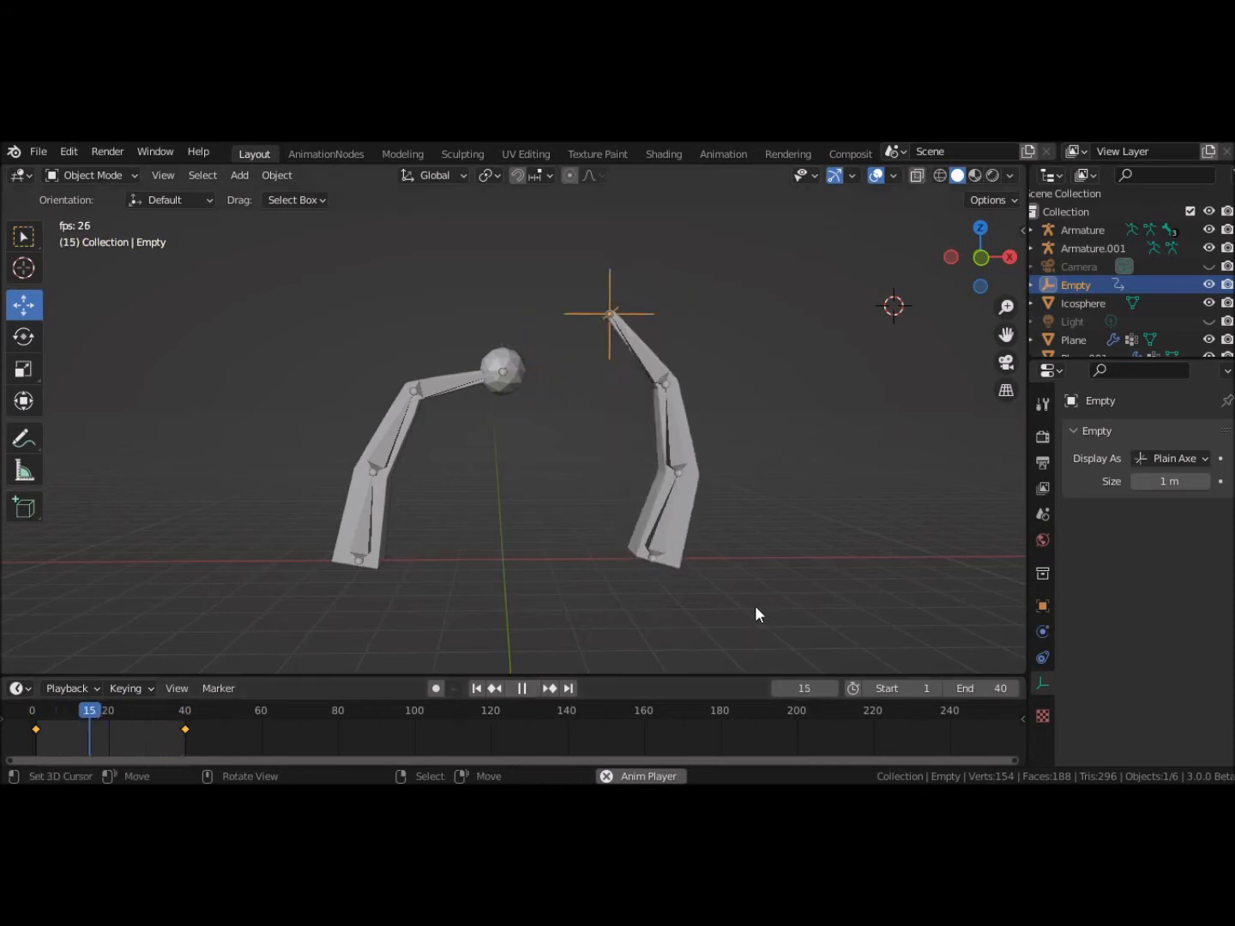
pyautogui.click(520, 688)
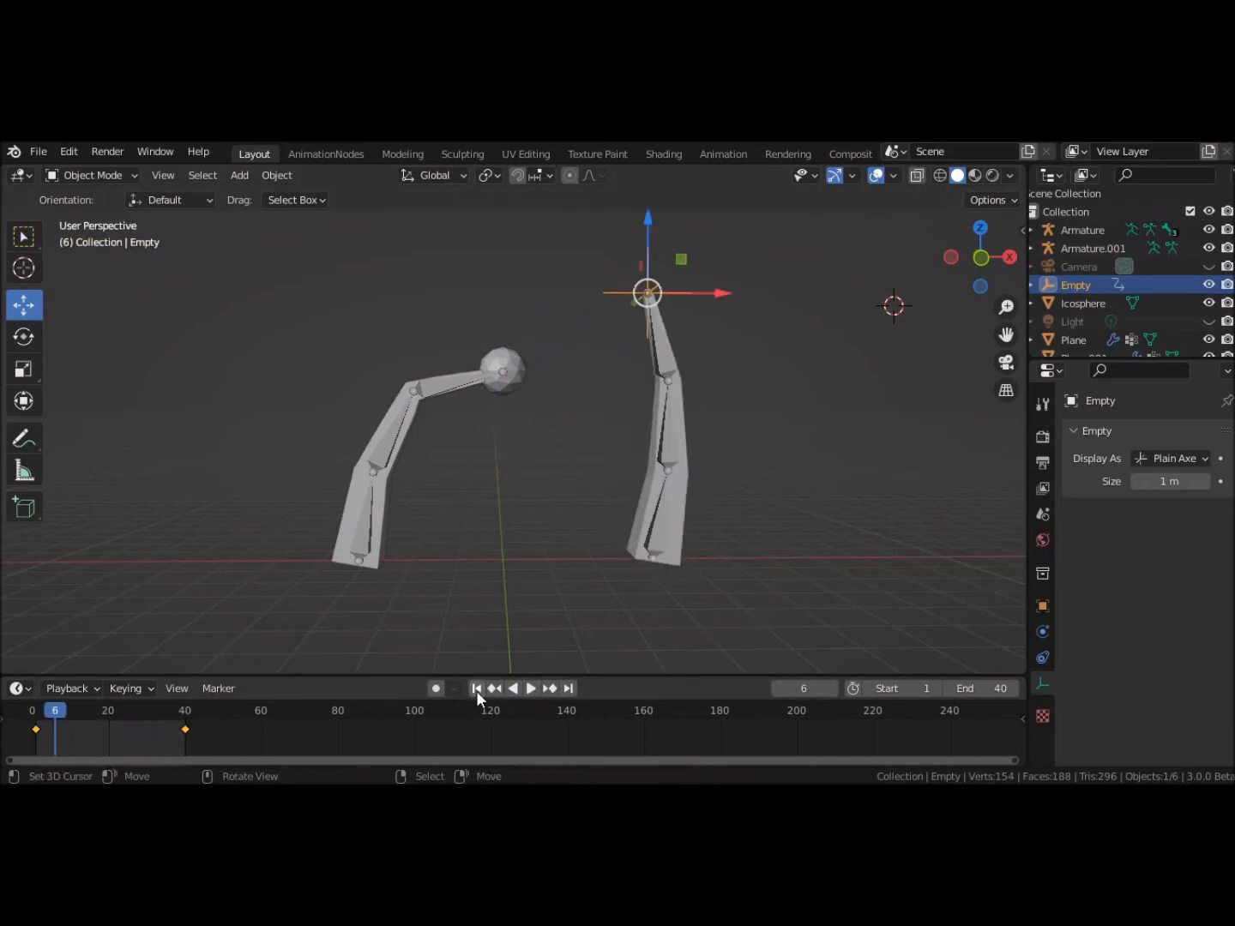
pyautogui.click(477, 690)
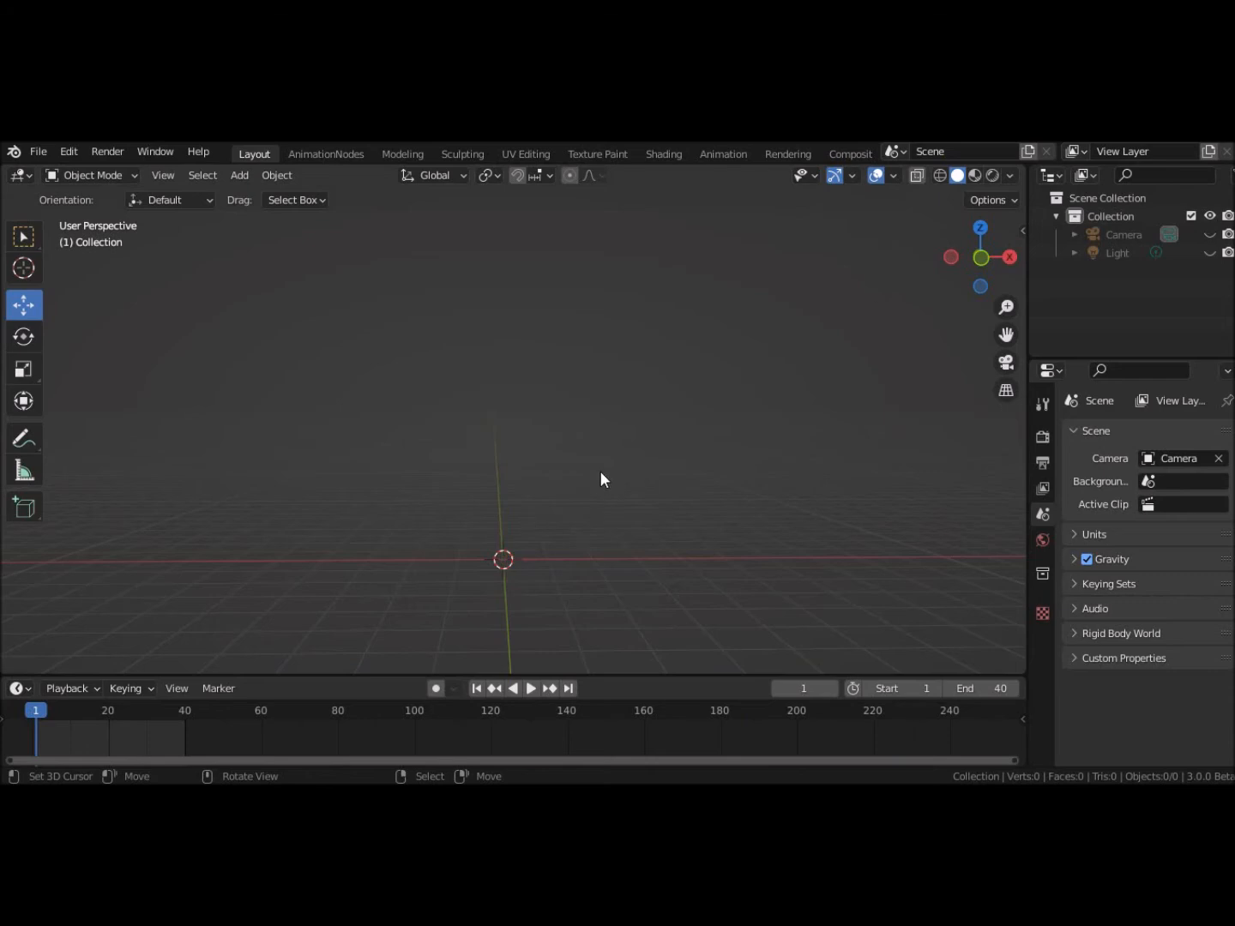
# Step: Add a 2 m mesh plane at the world origin of the empty scene and enter Edit Mode on it
pyautogui.hotkey('shift', 'a')
pyautogui.moveTo(531, 429)
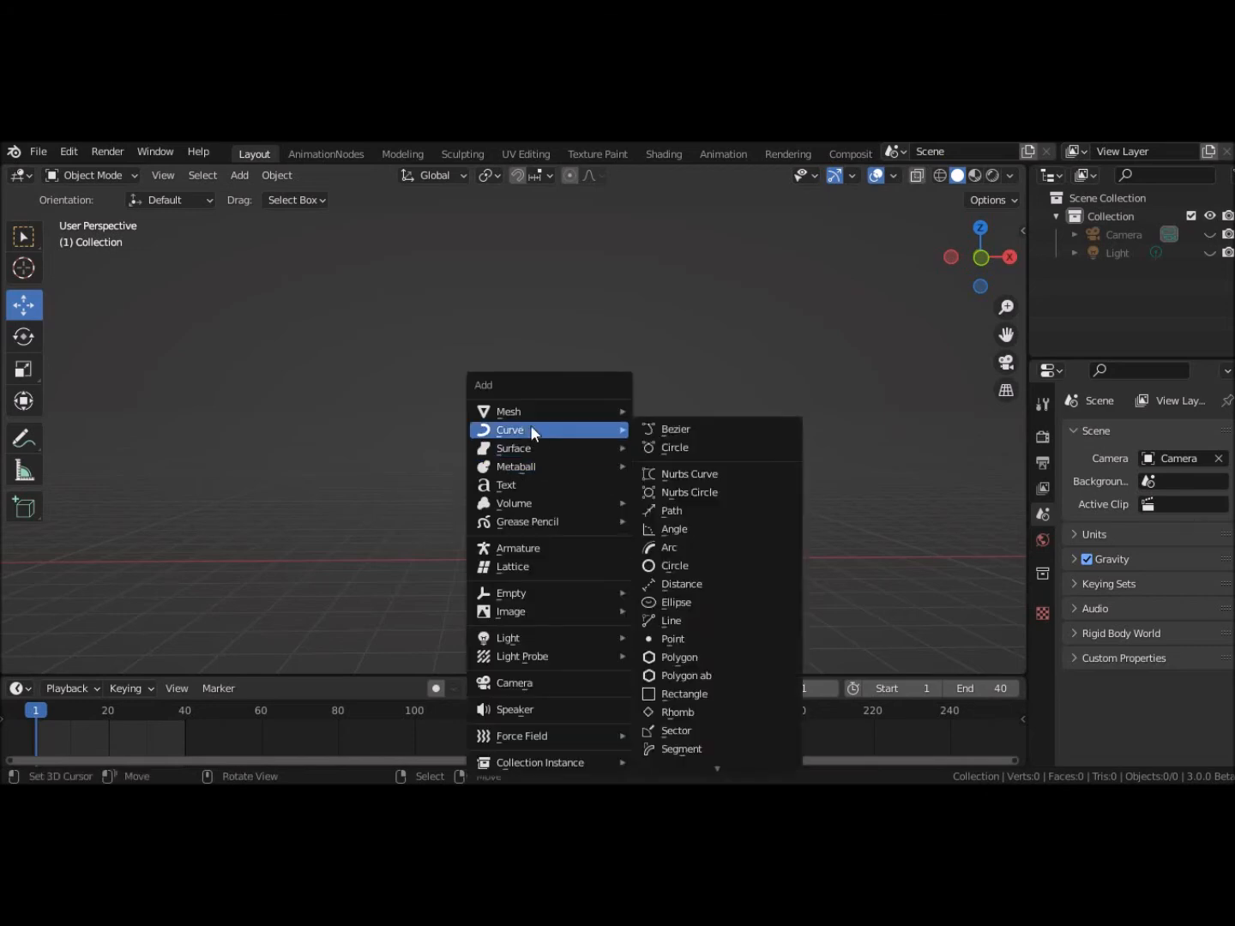
pyautogui.click(669, 407)
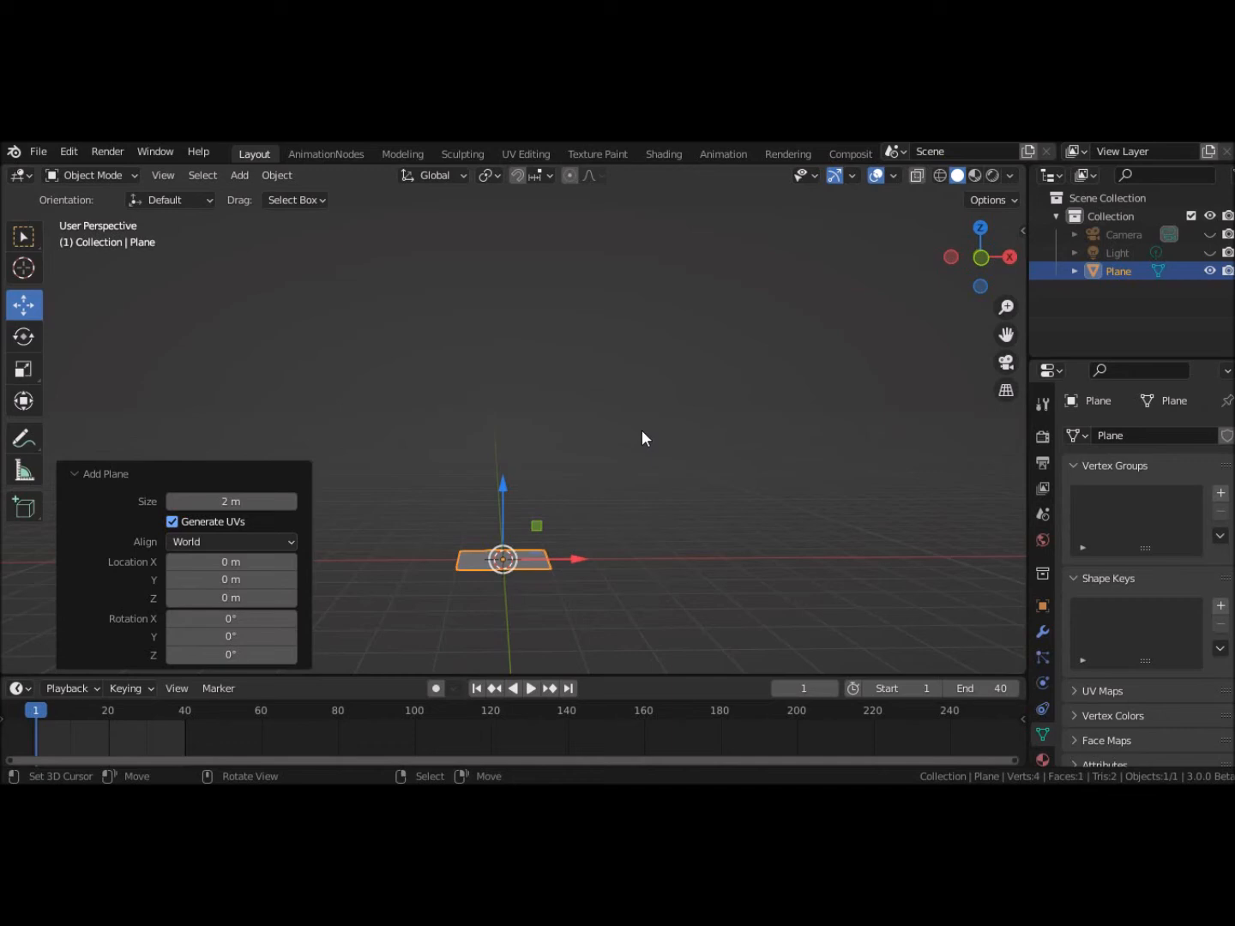
pyautogui.keyDown('shift'); pyautogui.moveTo(667, 606); pyautogui.dragTo(668, 590, button='middle'); pyautogui.keyUp('shift')
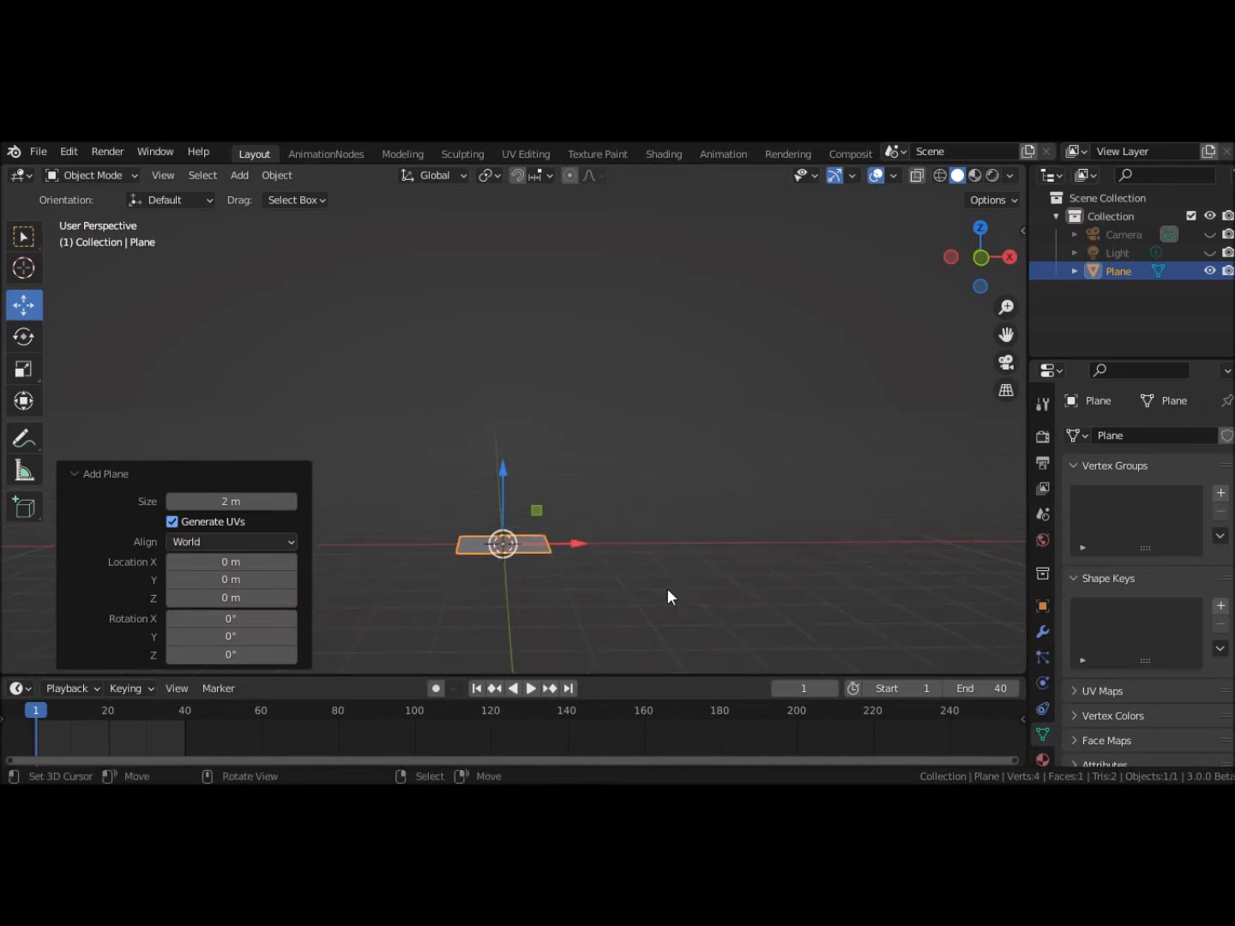
pyautogui.click(89, 181)
pyautogui.click(89, 212)
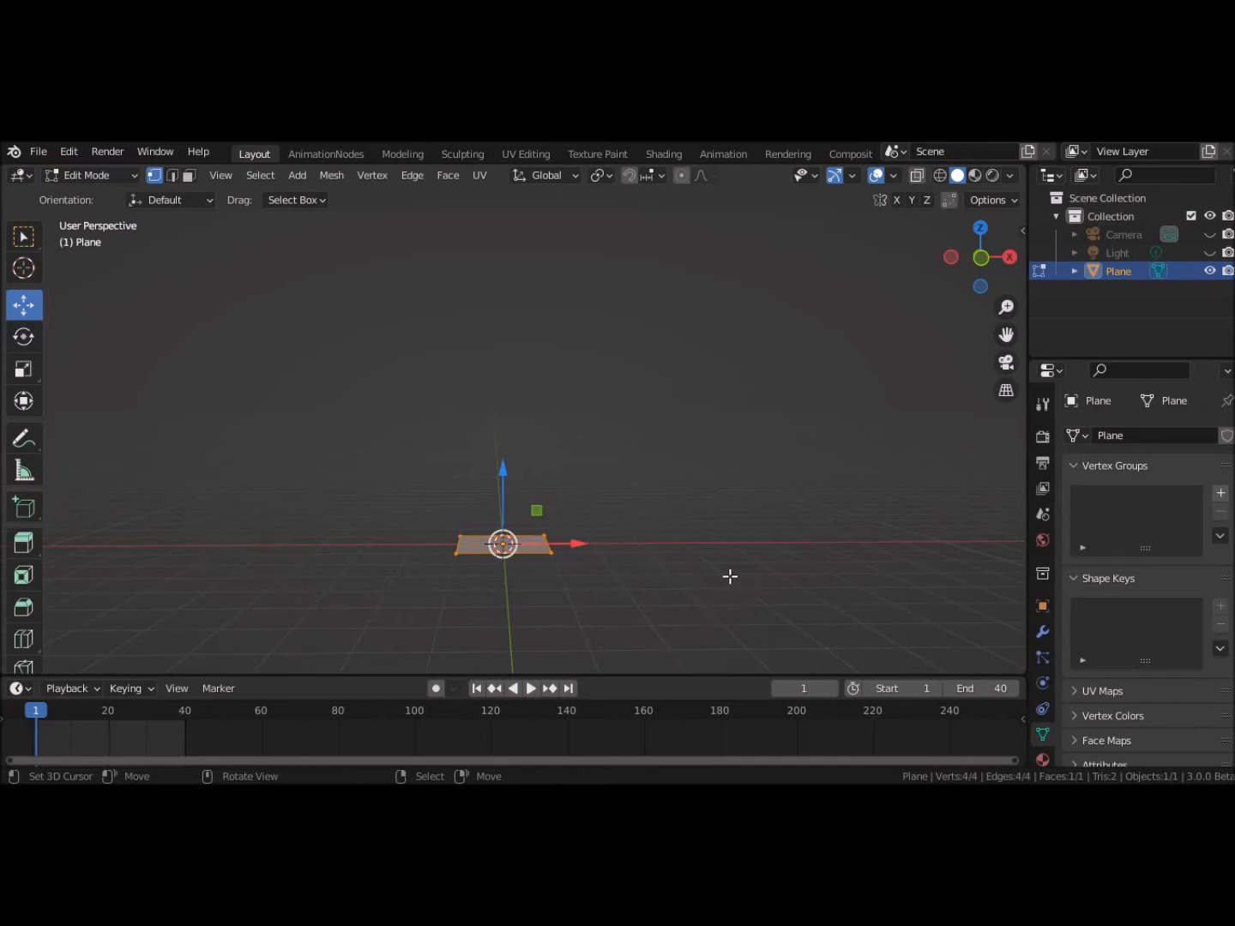
# Step: Merge all of the plane's vertices into a single vertex at their centre
pyautogui.press('m')
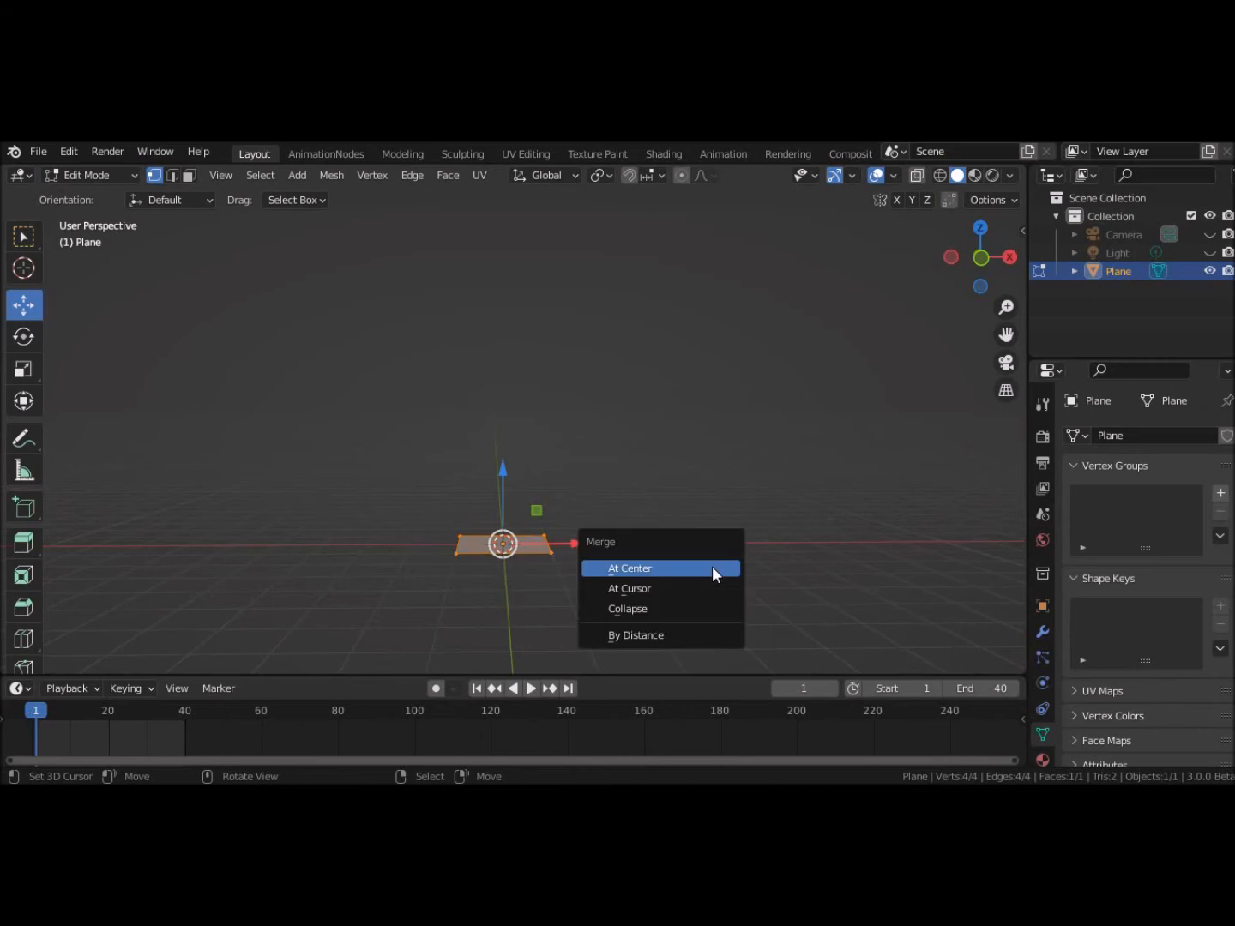
pyautogui.click(712, 570)
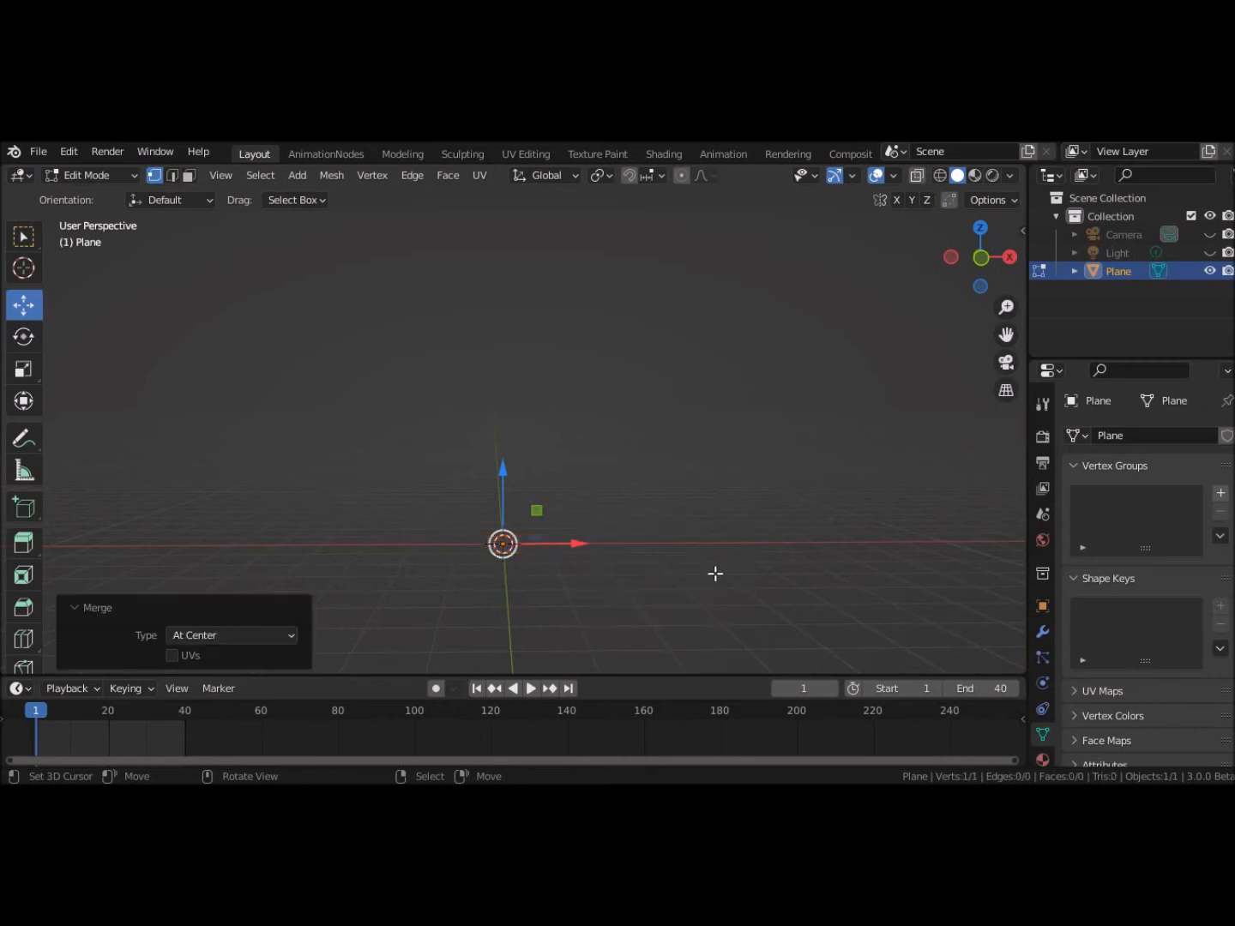
pyautogui.keyDown('shift'); pyautogui.moveTo(715, 574); pyautogui.dragTo(713, 620, button='middle'); pyautogui.keyUp('shift')
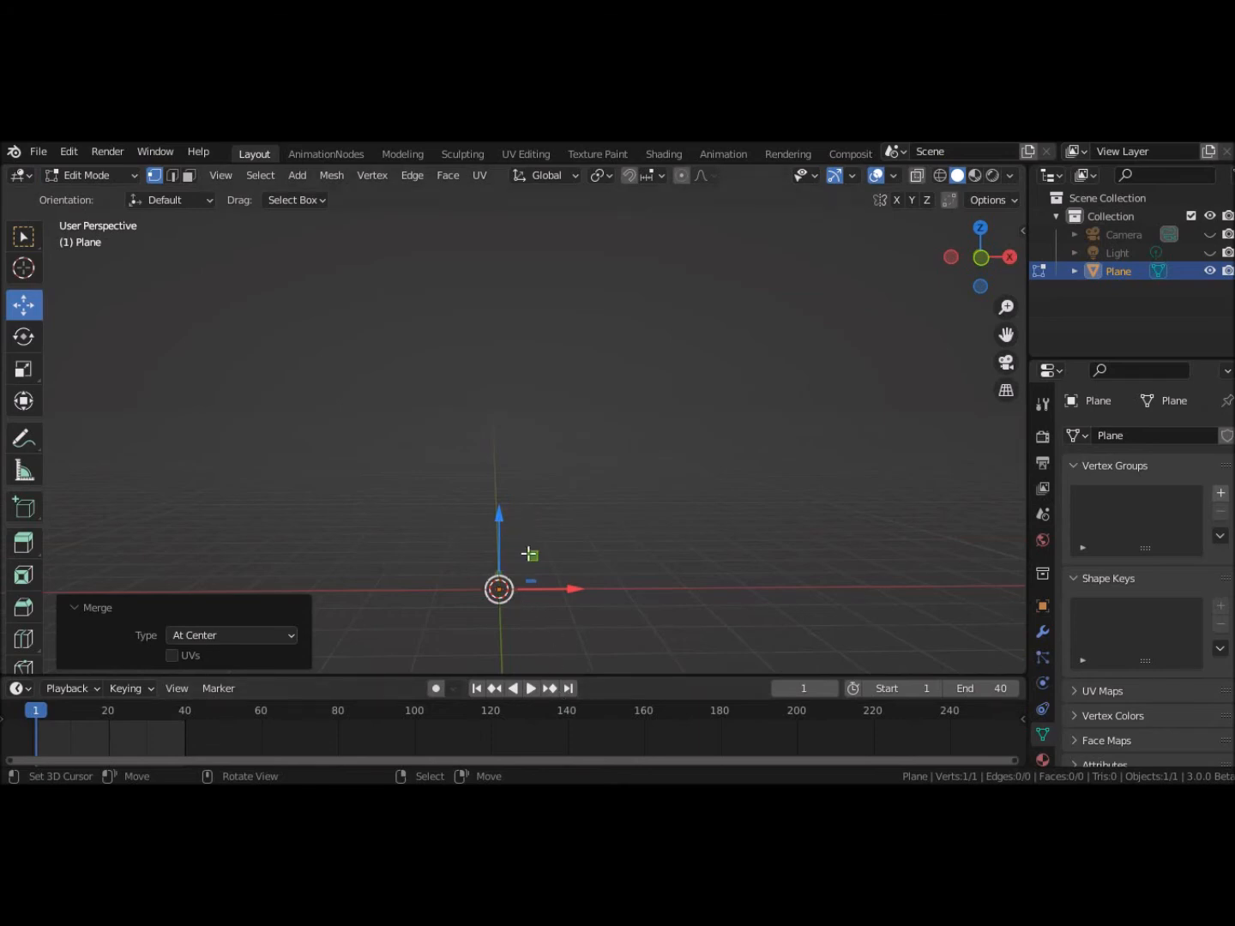
pyautogui.press('g')
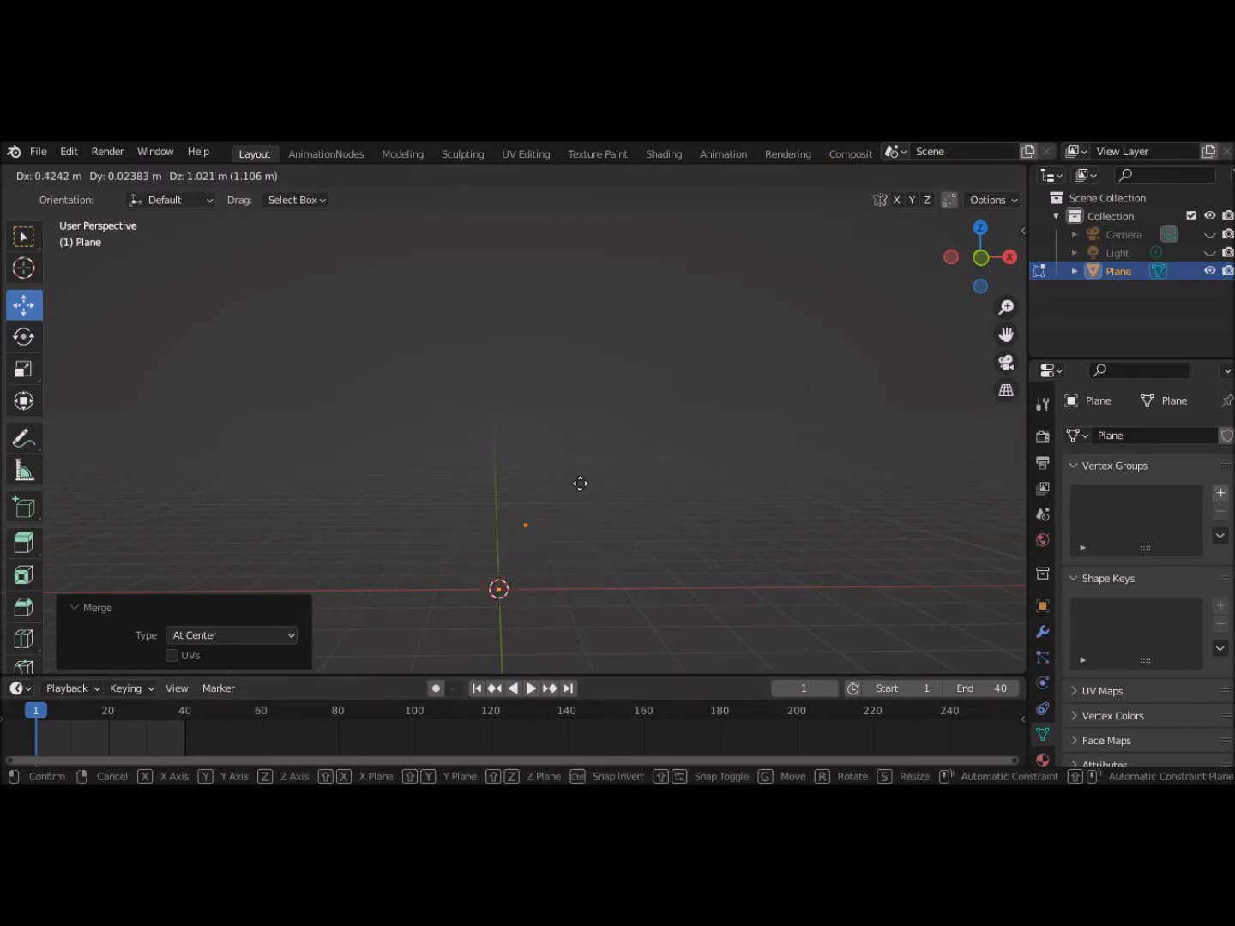
pyautogui.click(609, 465)
pyautogui.press('ctrl')
pyautogui.hotkey('ctrl', 'z')
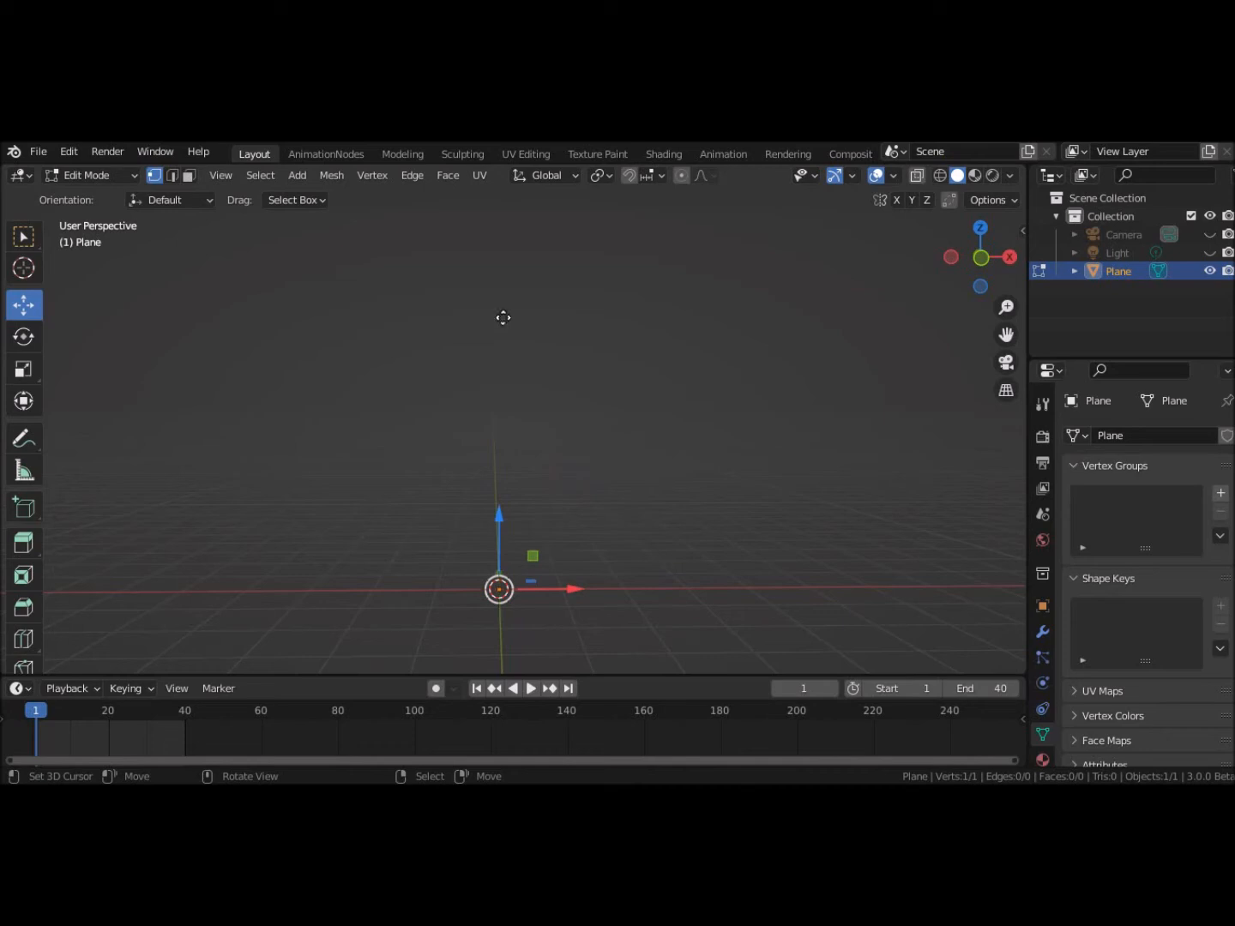
pyautogui.press('e')
pyautogui.press('shift')
pyautogui.write('x: [6')
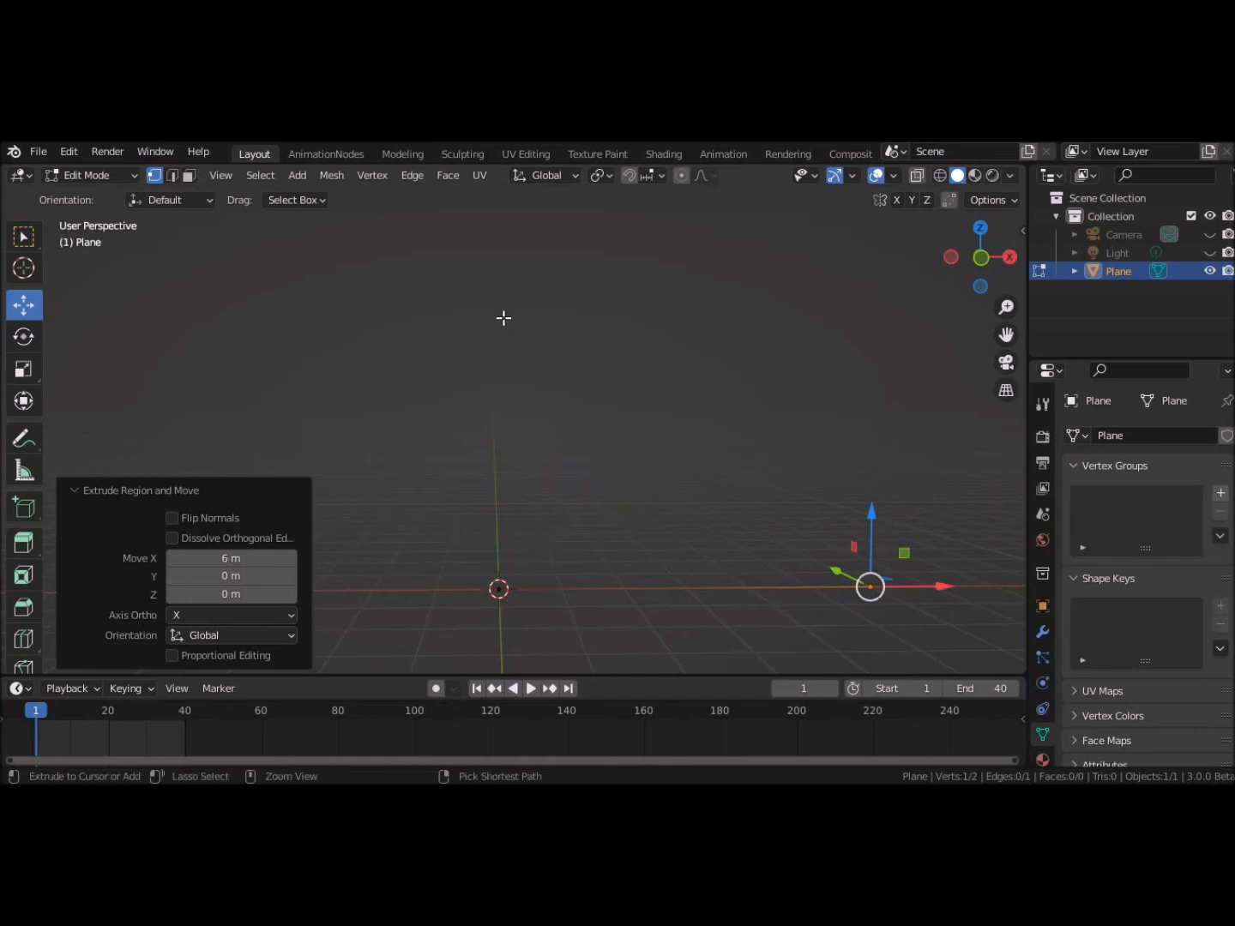
pyautogui.hotkey('ctrl', 'z')
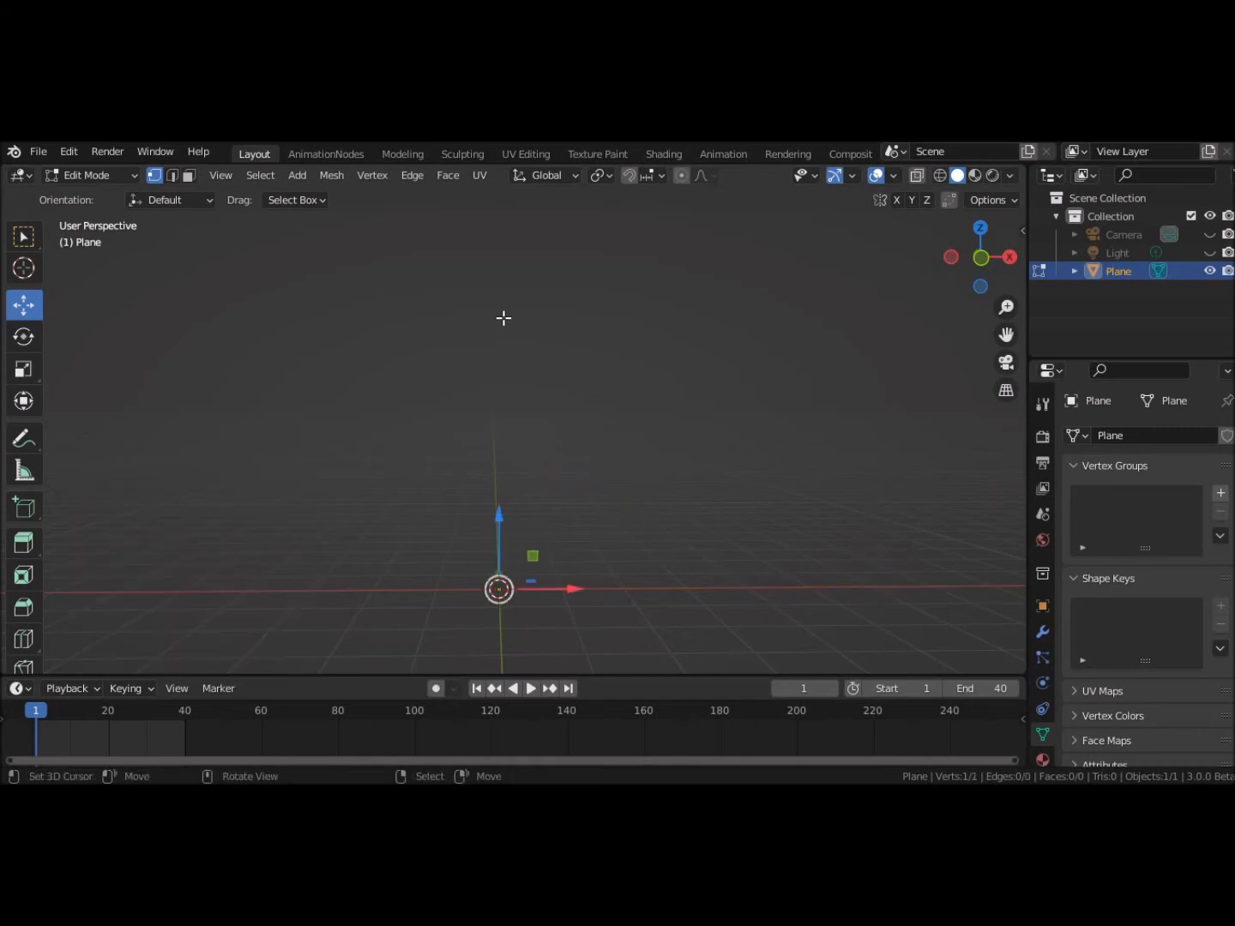
# Step: Extrude the single vertex 6 m straight up along the global Z axis
pyautogui.press('e')
pyautogui.press('z')
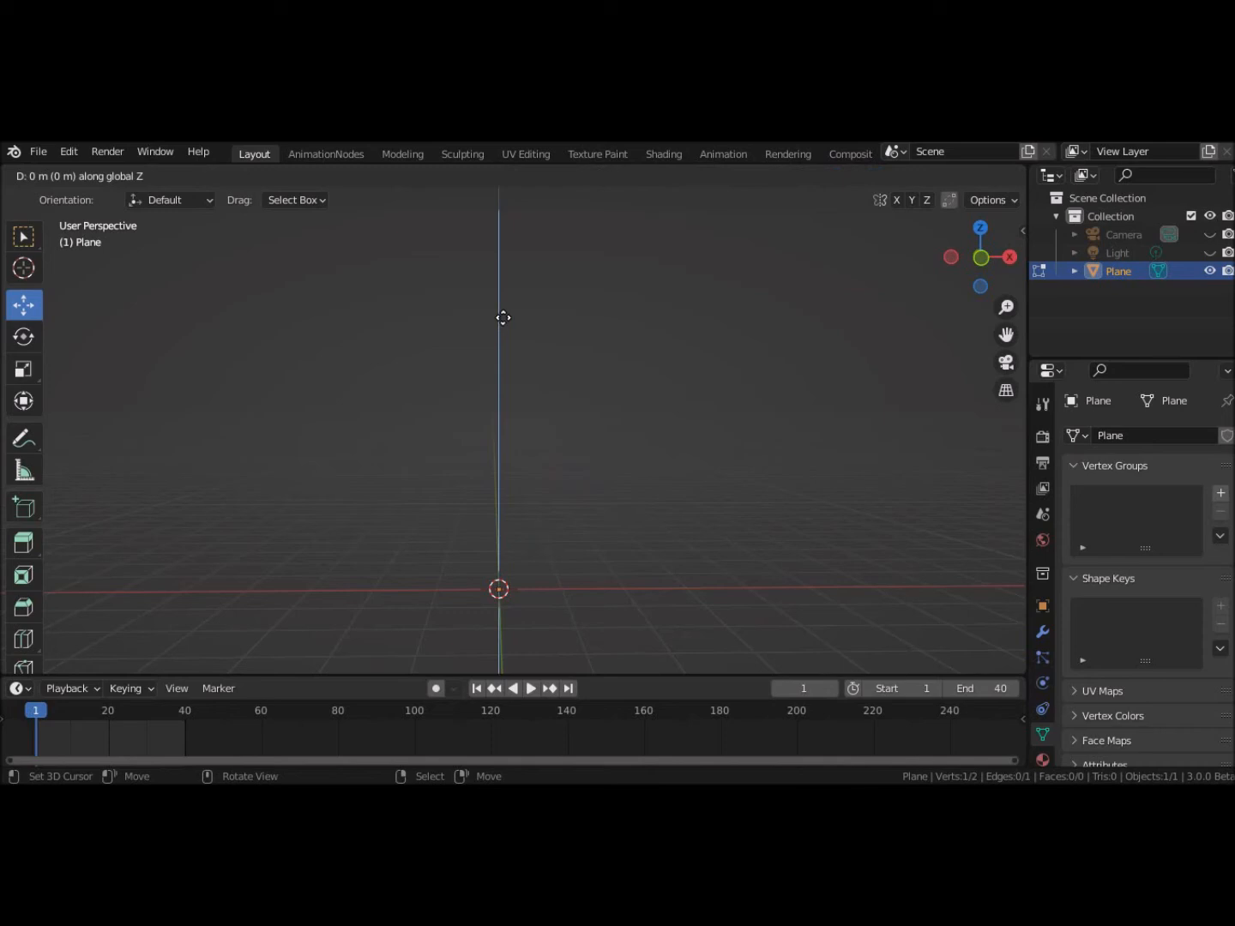
pyautogui.write('6')
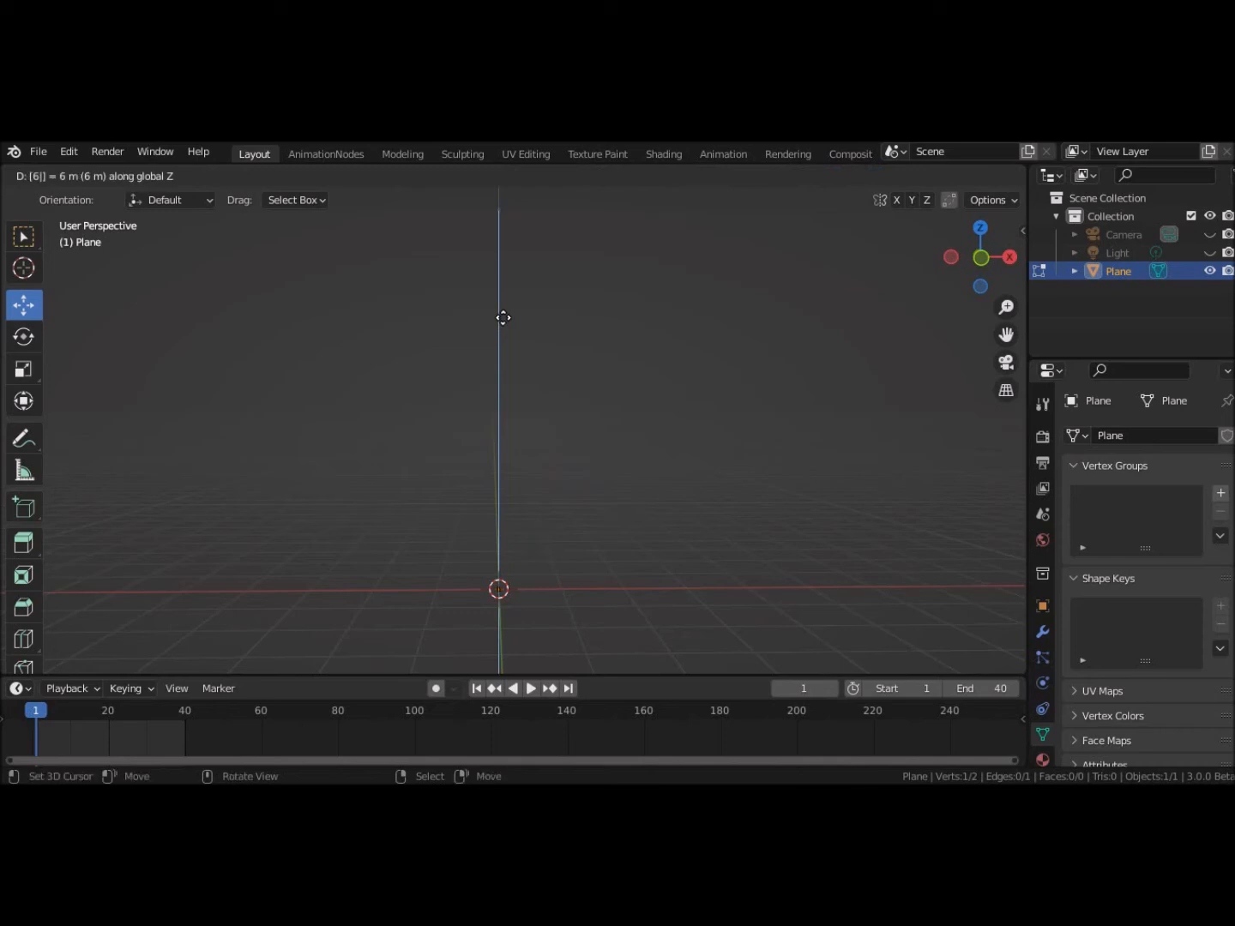
pyautogui.press('Return')
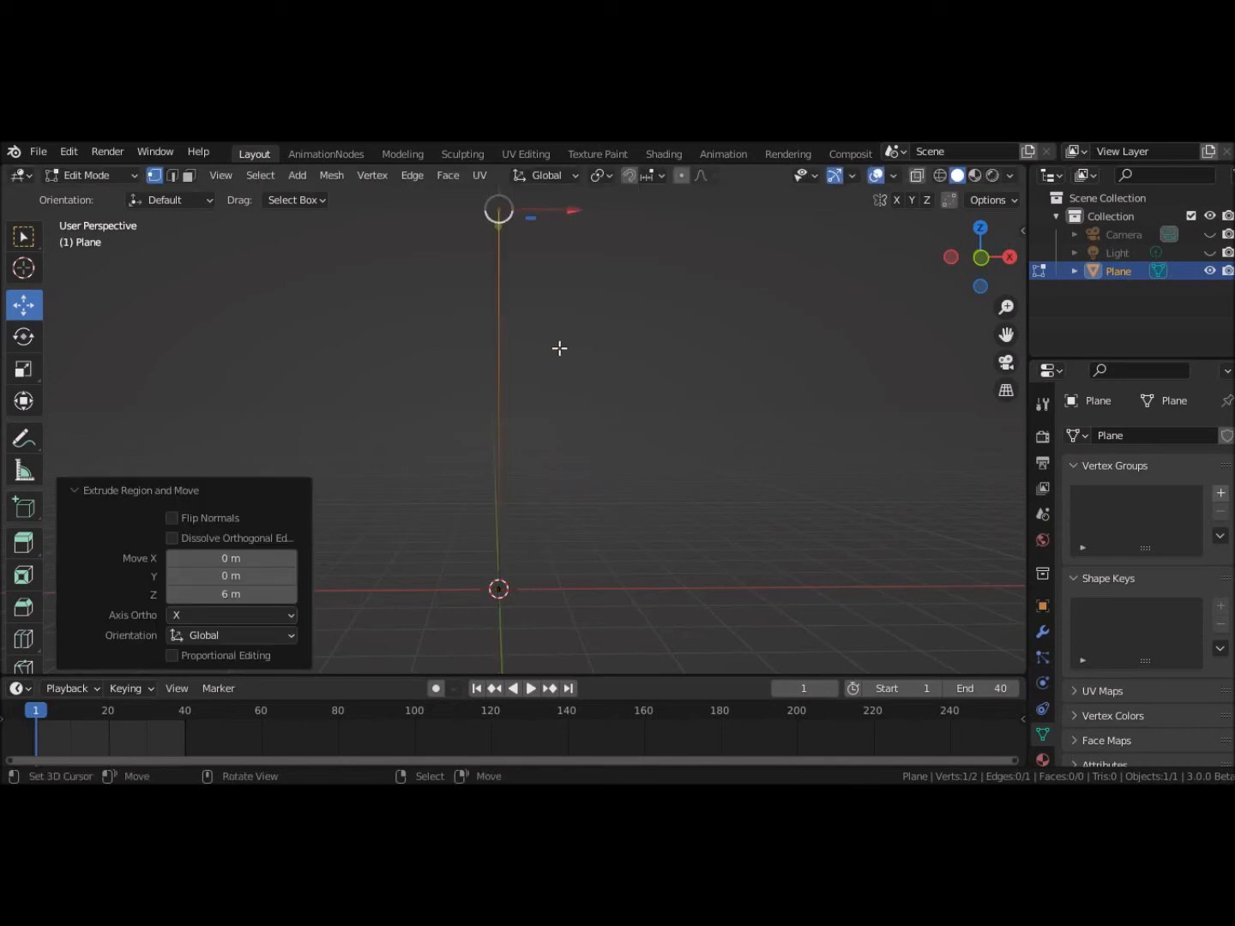
pyautogui.moveTo(644, 503); pyautogui.dragTo(672, 497, button='middle')
pyautogui.scroll(-1, 673, 497)
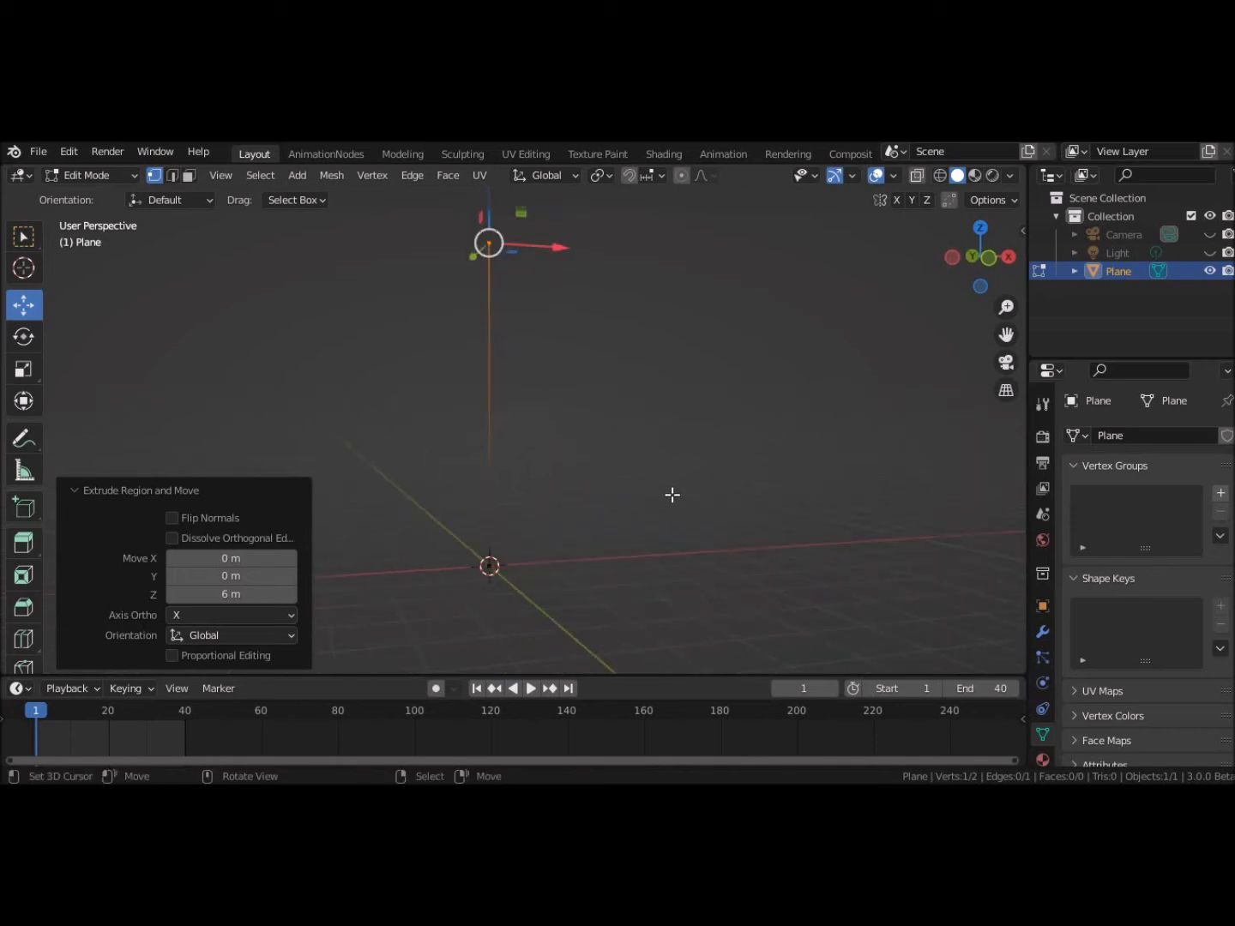
pyautogui.scroll(-3, 672, 497)
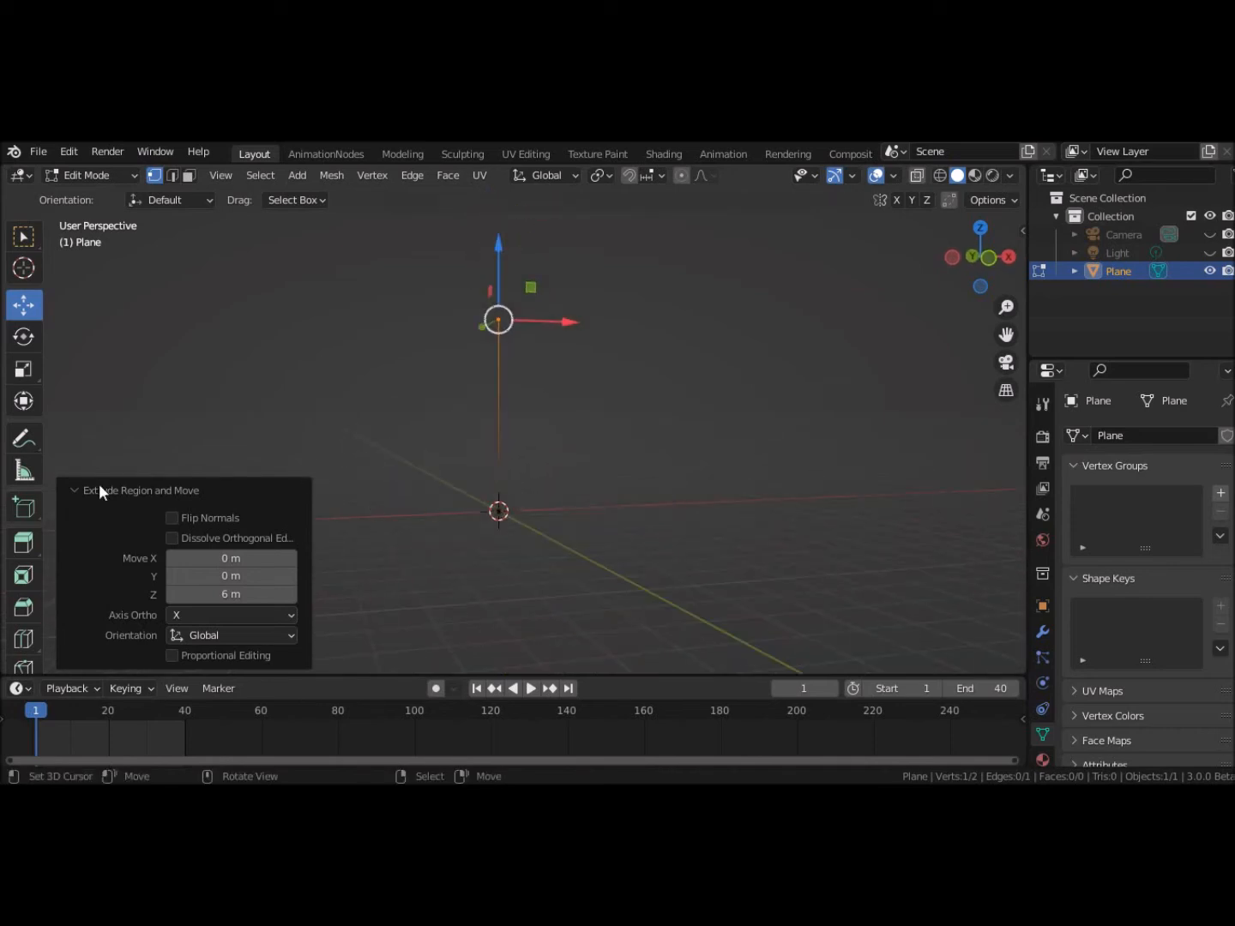
pyautogui.click(73, 490)
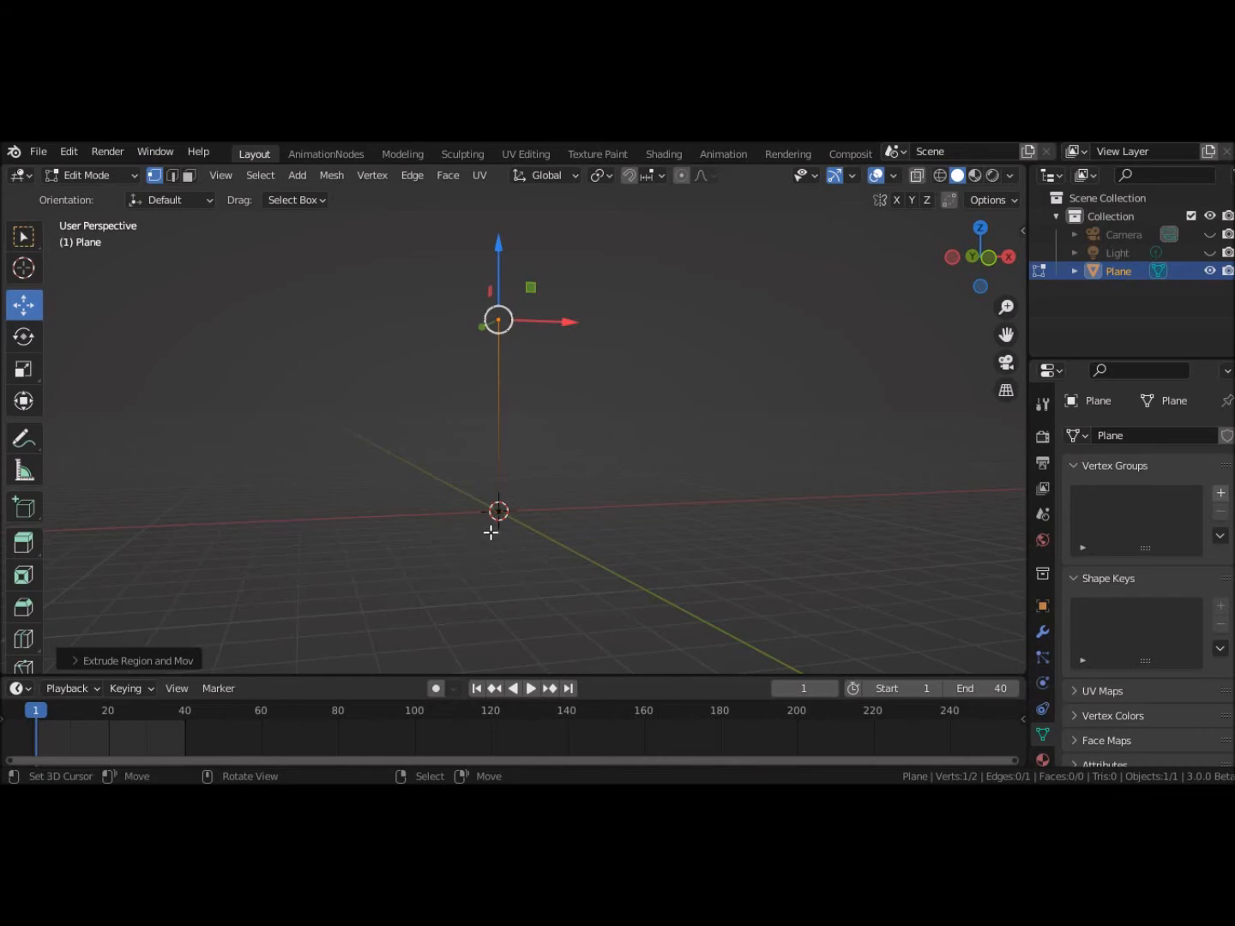
# Step: Select the whole vertical edge and add a Skin modifier to the plane object
pyautogui.press('a')
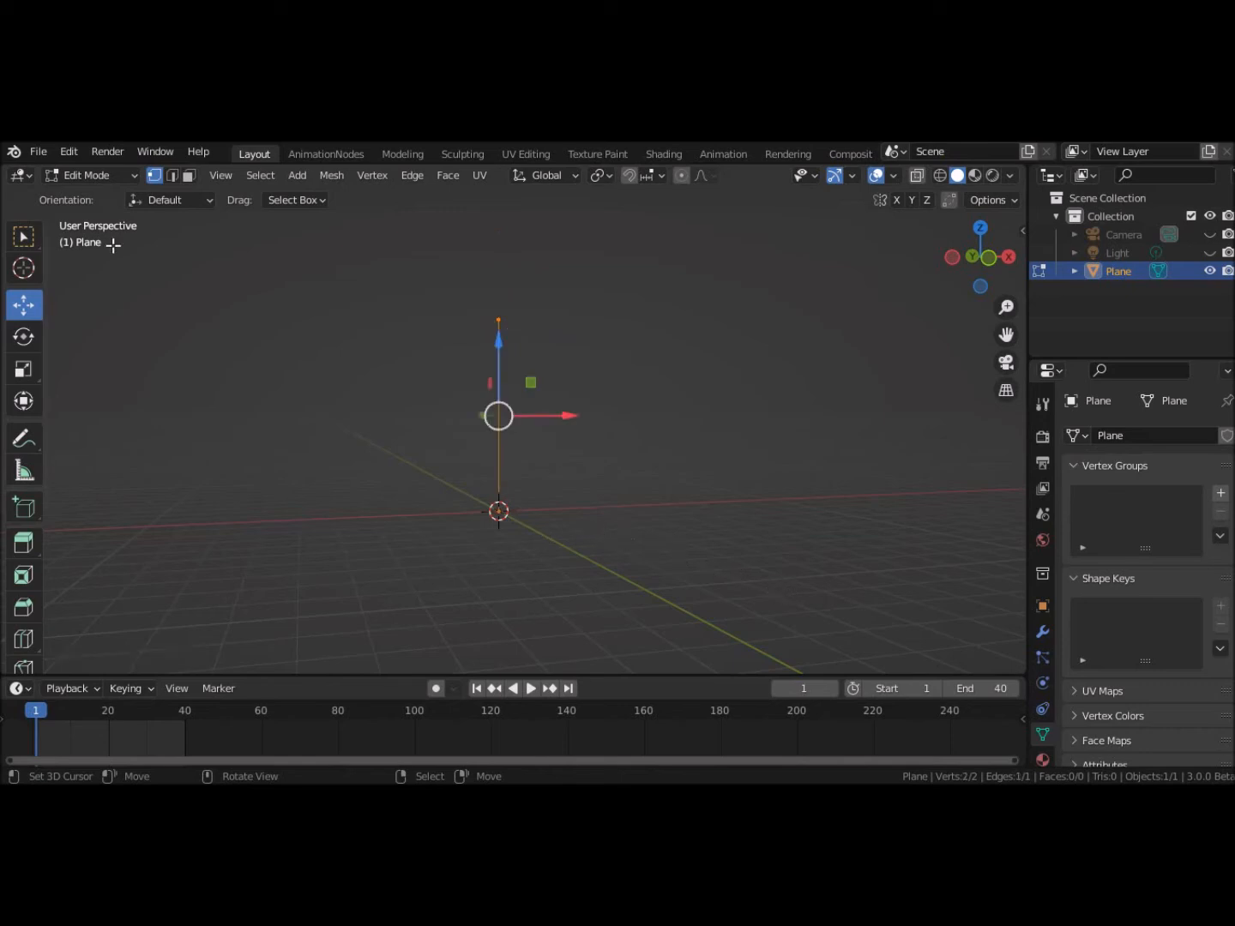
pyautogui.click(1043, 633)
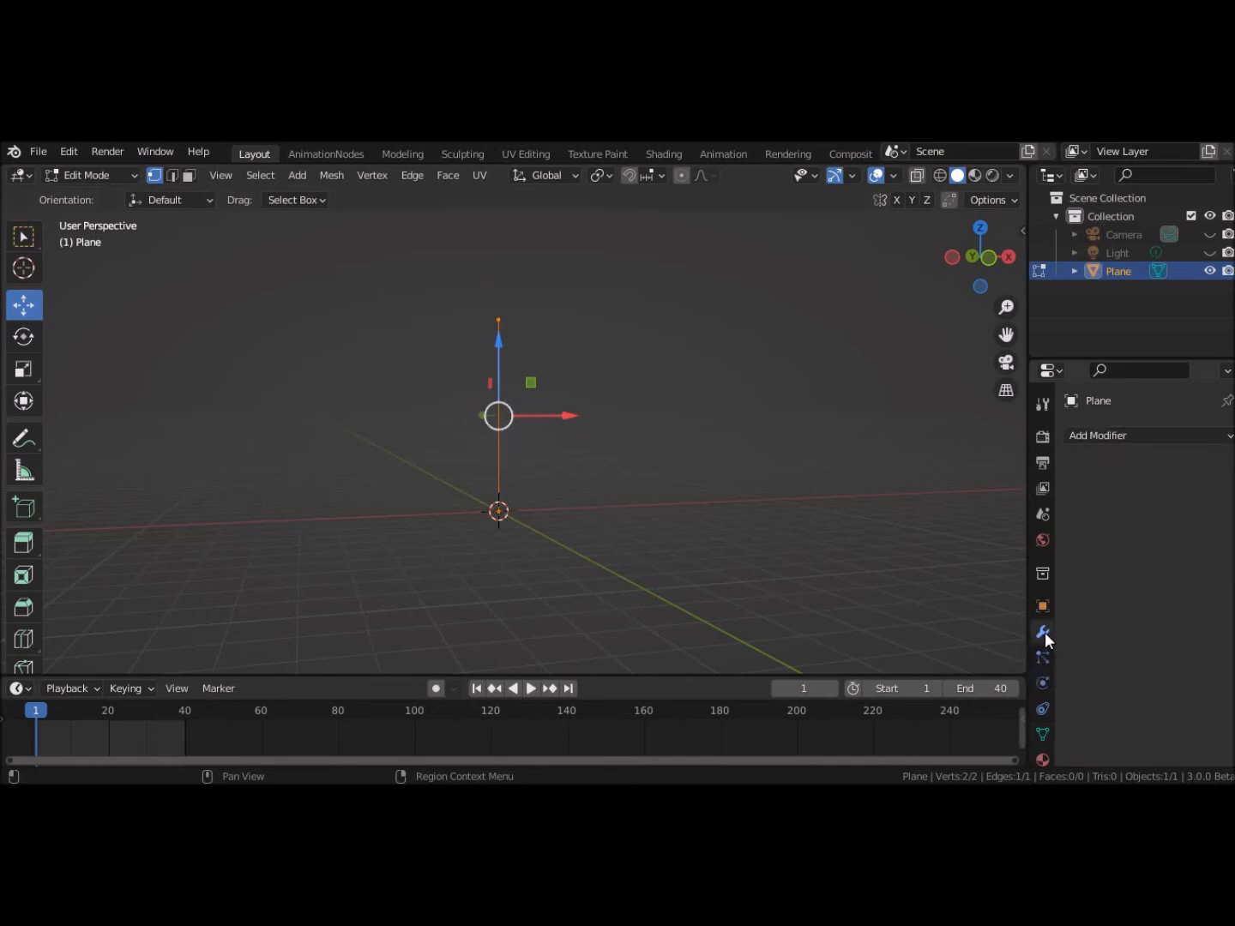
pyautogui.click(1132, 435)
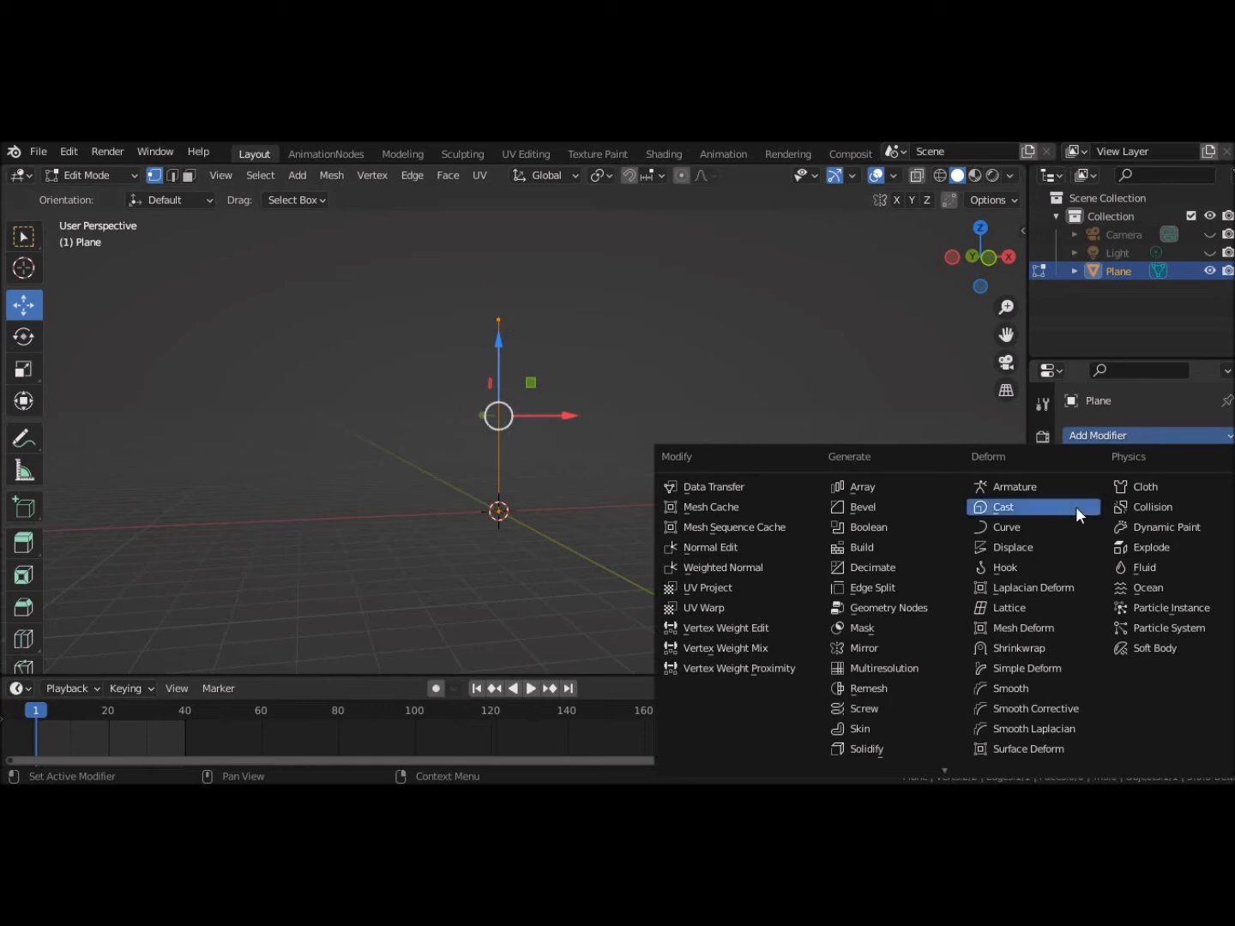
pyautogui.click(855, 730)
pyautogui.moveTo(683, 675); pyautogui.dragTo(675, 267, button='middle')
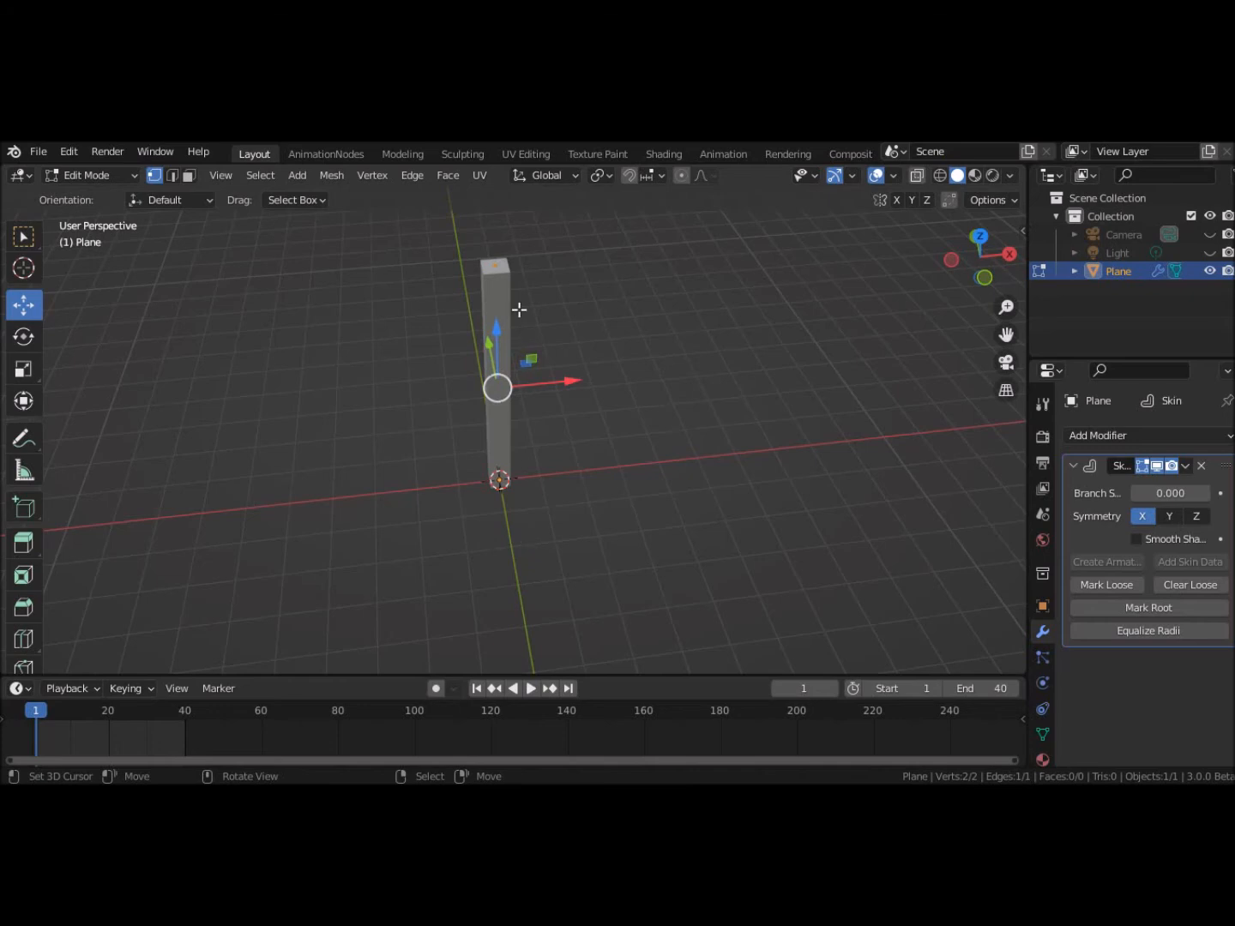
# Step: Shrink the skin radius at the column's top vertex so the column tapers upward
pyautogui.click(501, 268)
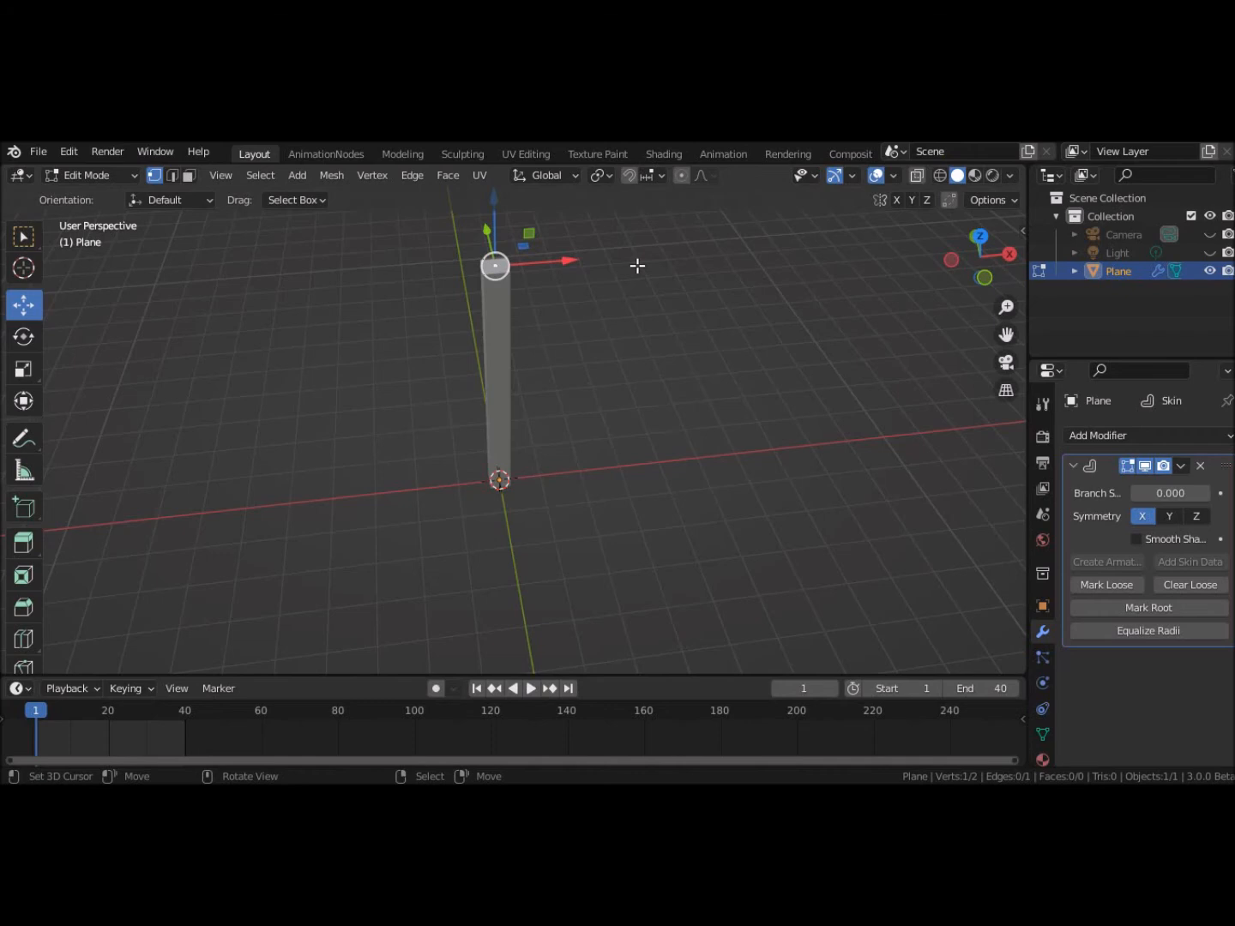
pyautogui.hotkey('ctrl', 'a')
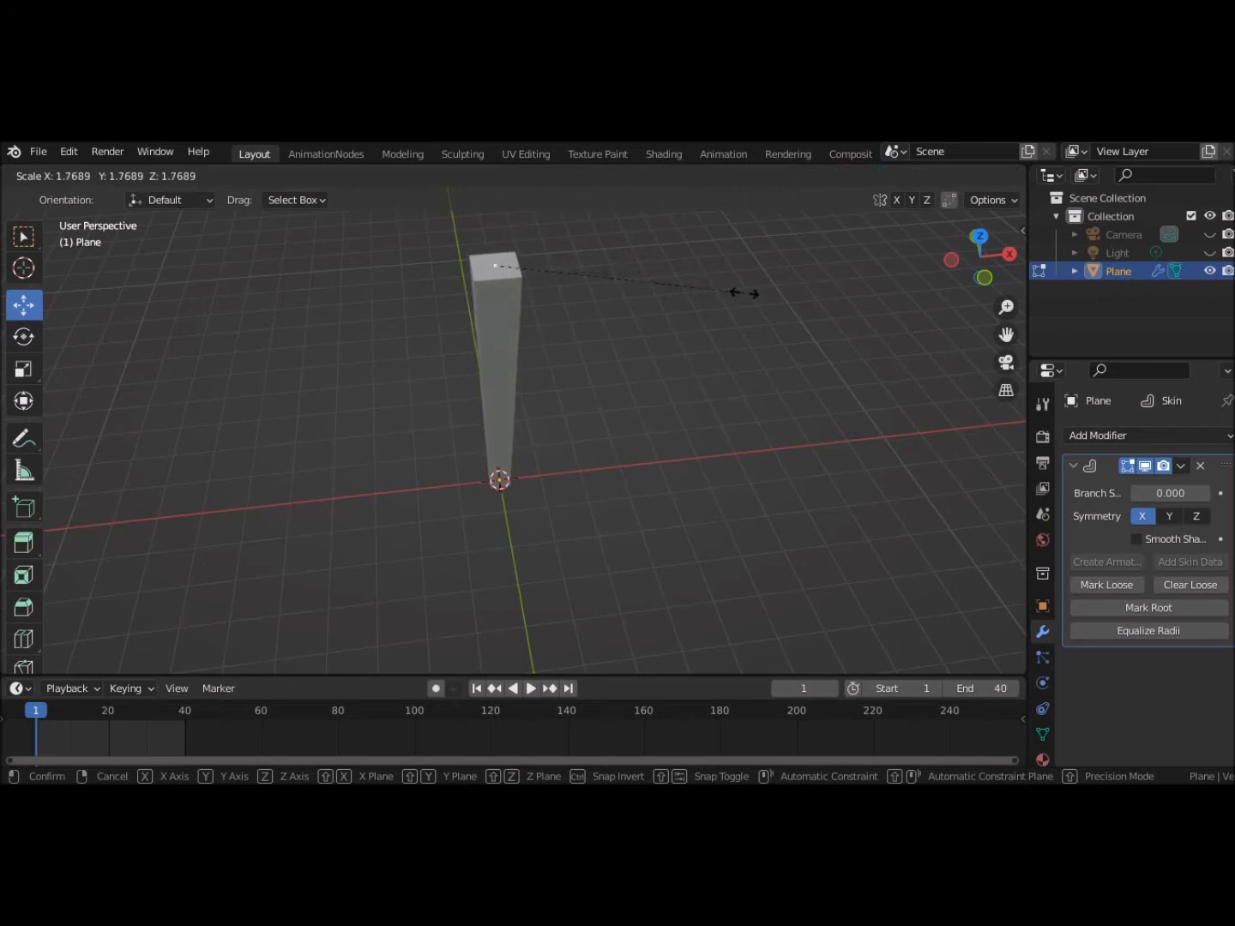
pyautogui.click(558, 265)
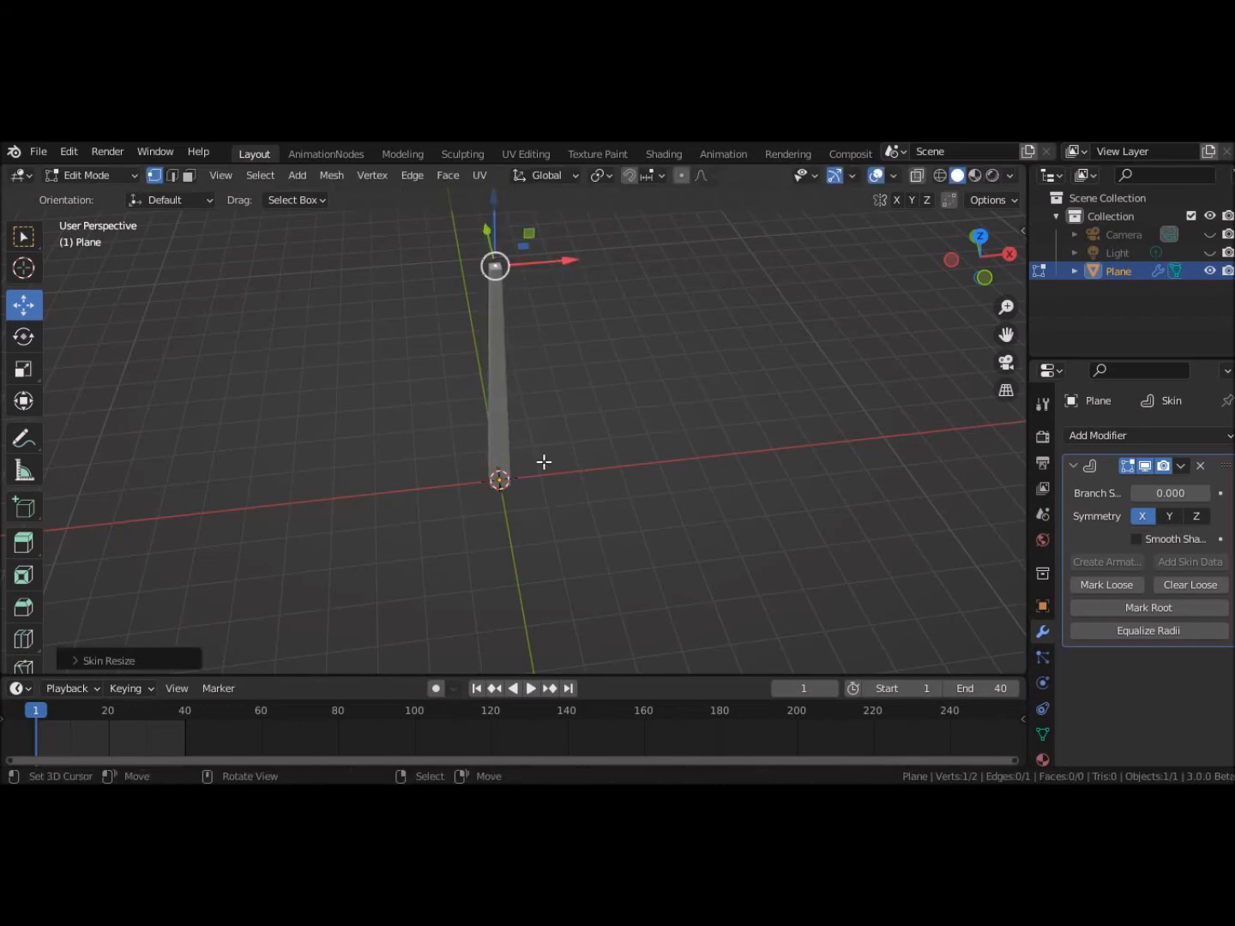
# Step: Enlarge the skin radius at the column's bottom vertex to widen its base
pyautogui.click(500, 479)
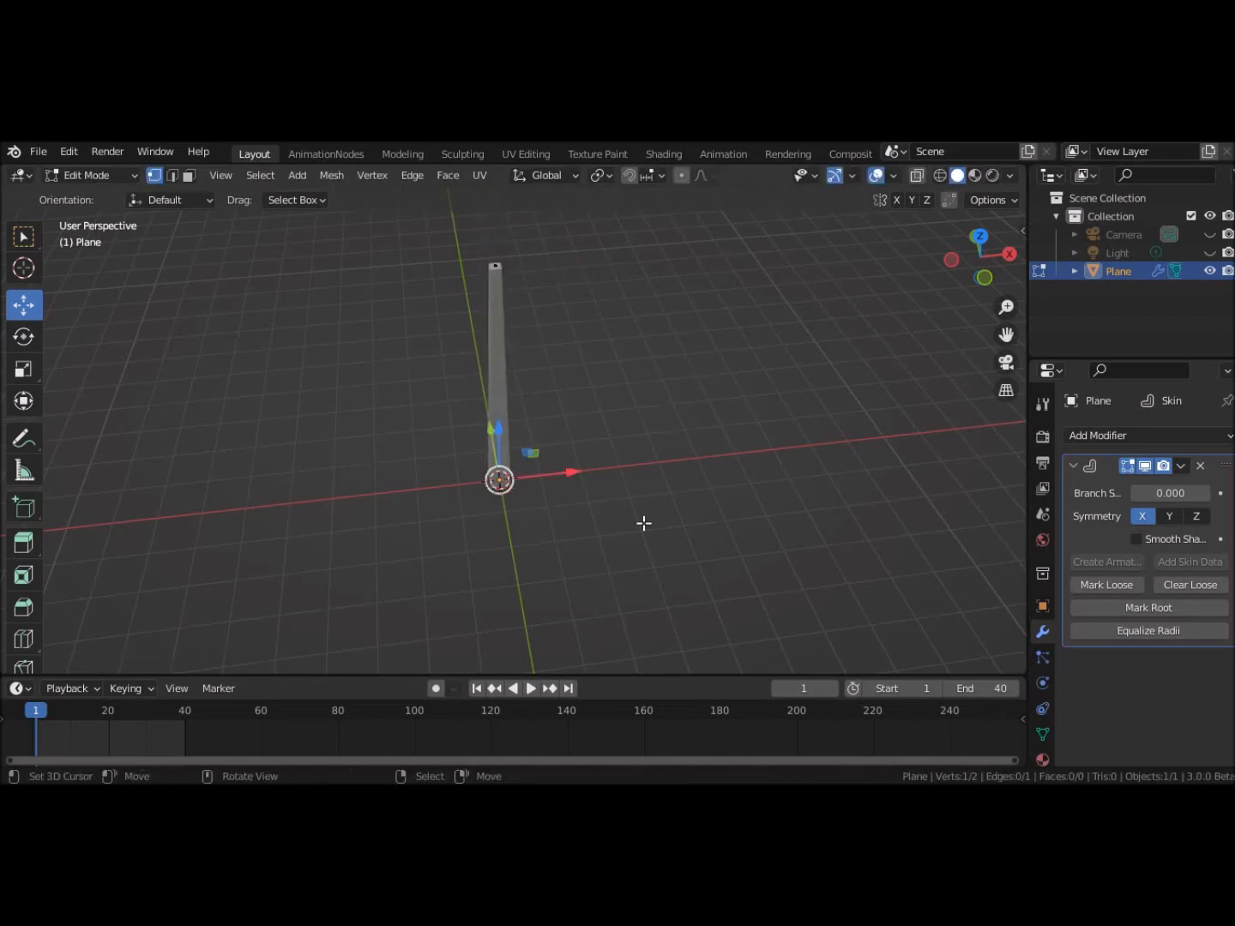
pyautogui.hotkey('ctrl', 'a')
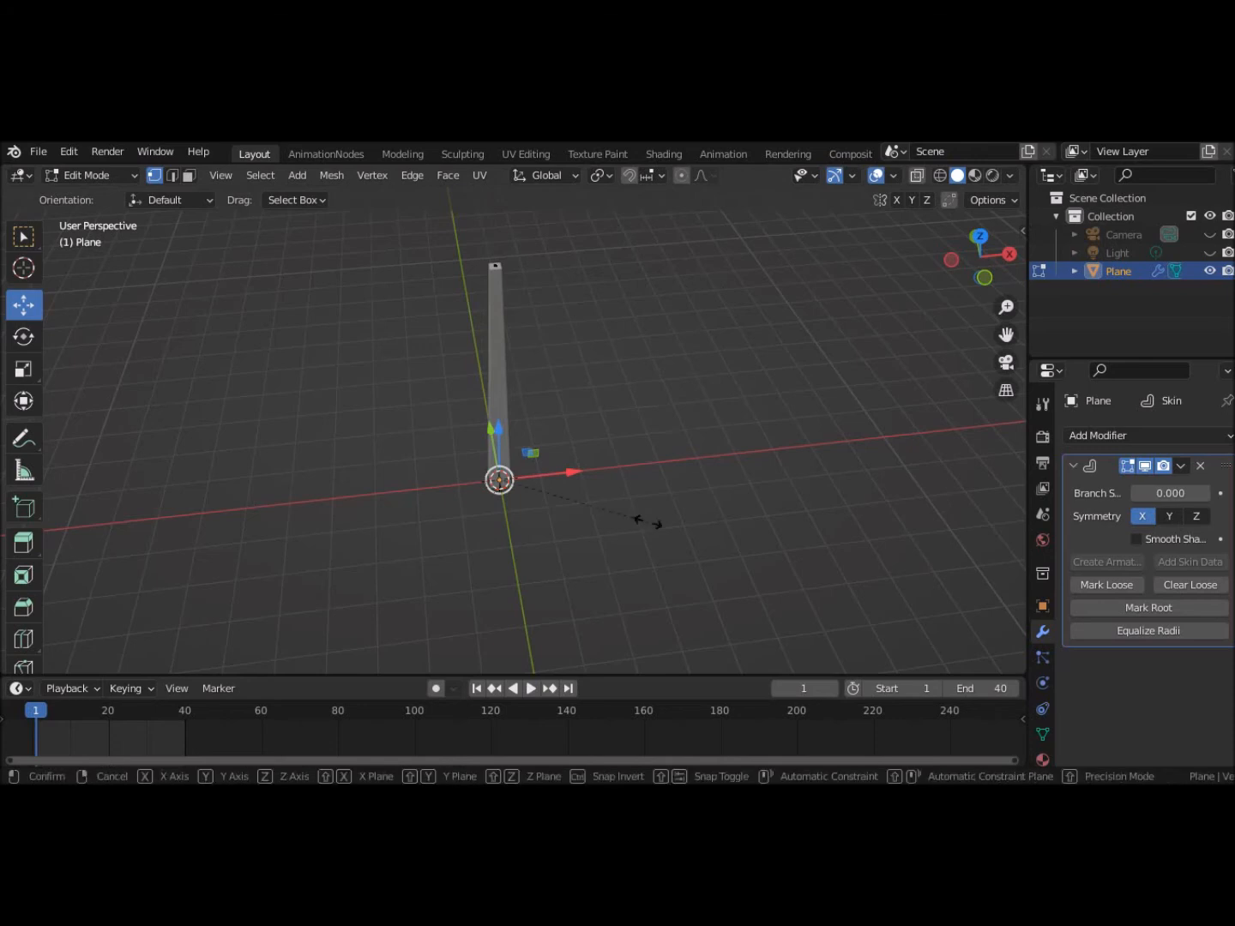
pyautogui.click(772, 518)
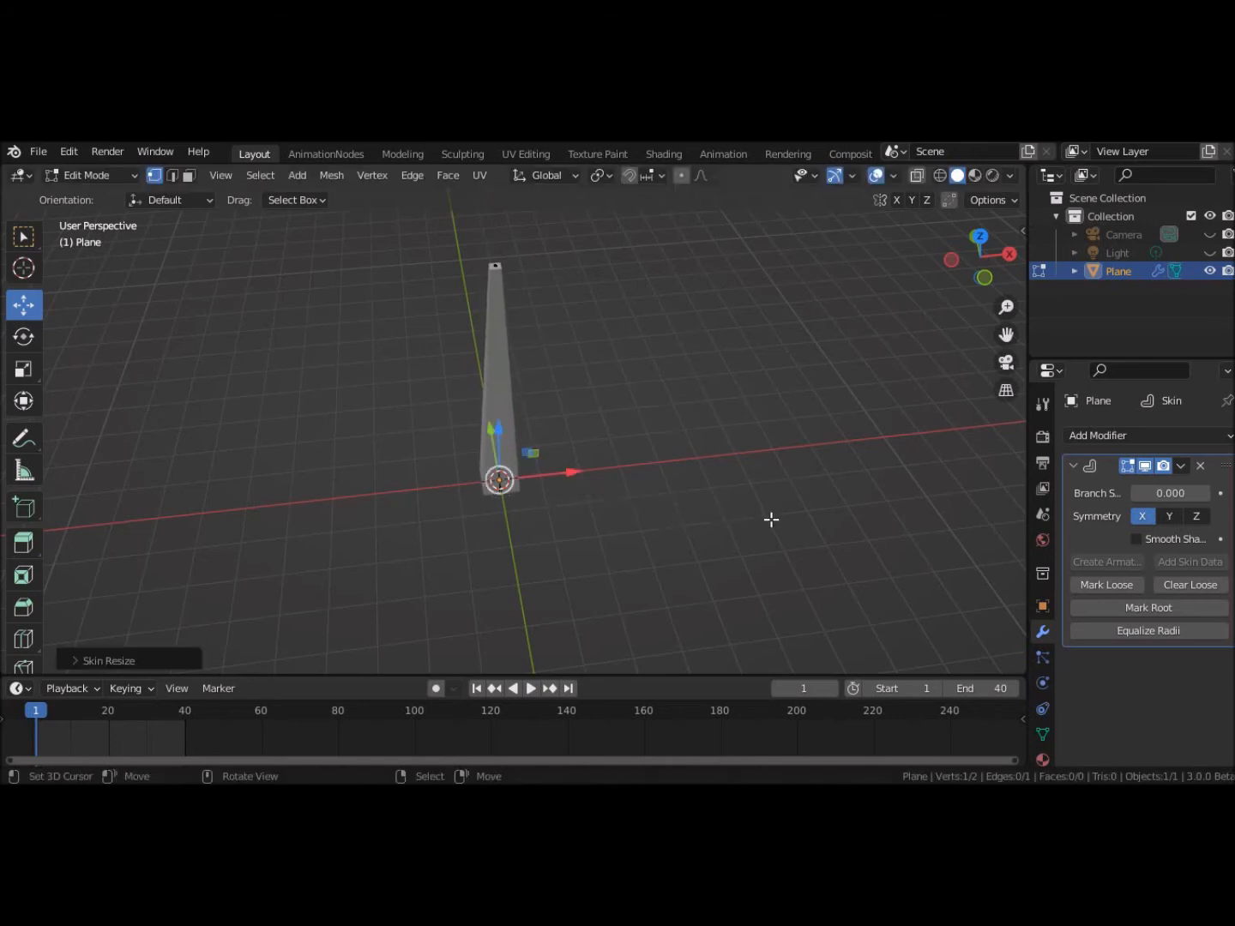
pyautogui.moveTo(774, 515); pyautogui.dragTo(751, 446, button='middle')
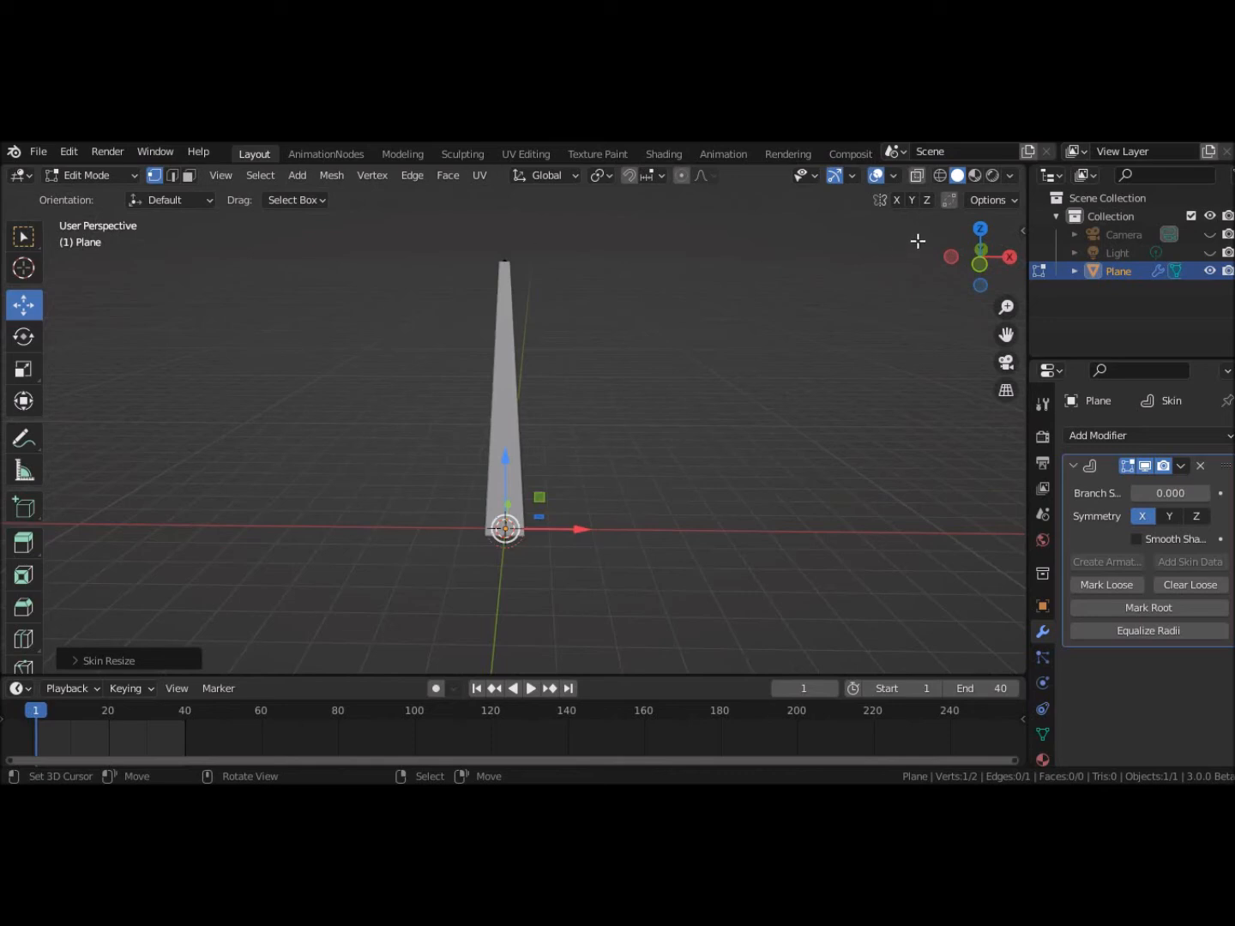
# Step: Turn on X-ray, select both end vertices of the skinned column and subdivide the edge between them once
pyautogui.click(917, 176)
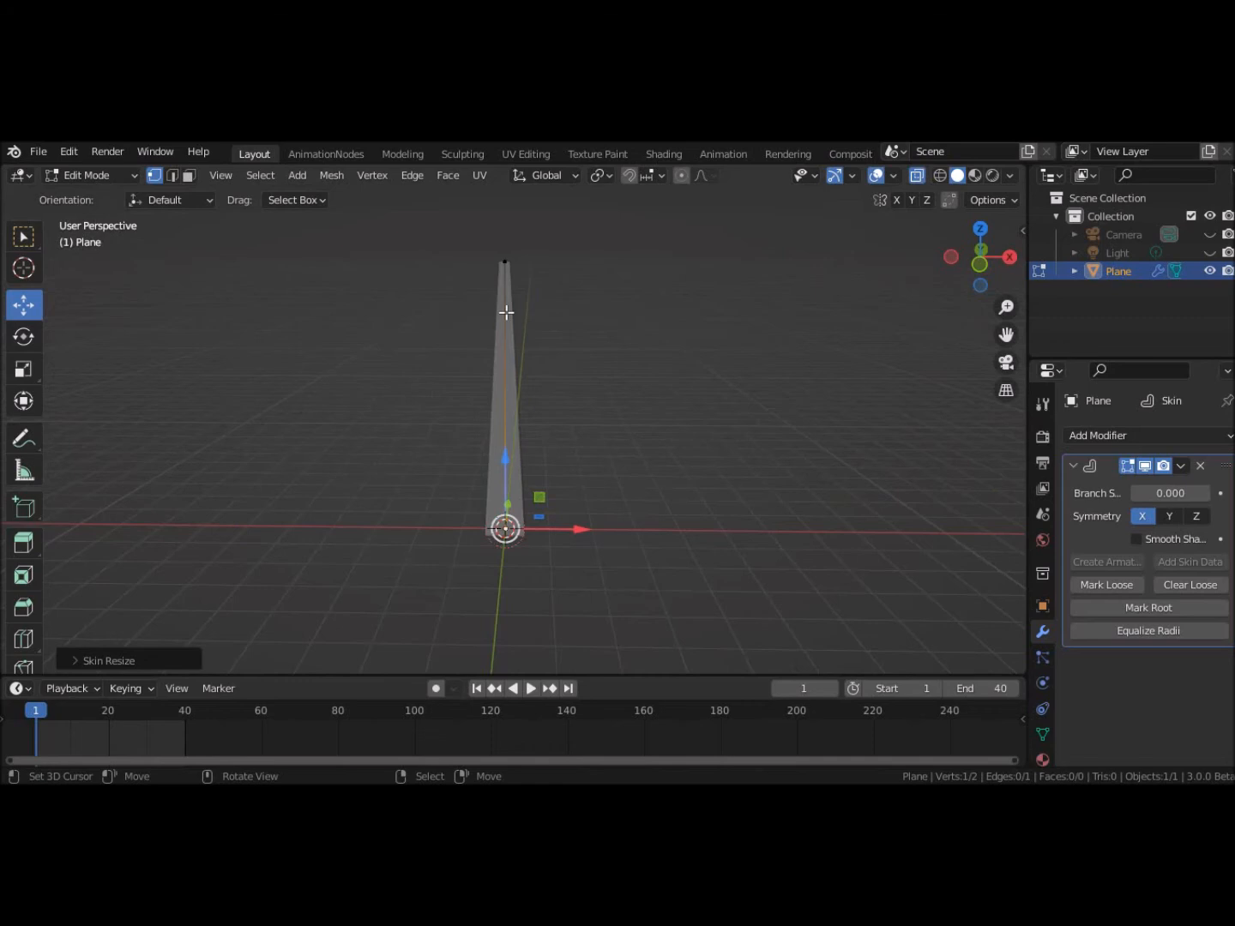
pyautogui.keyDown('shift'); pyautogui.click(502, 261); pyautogui.keyUp('shift')
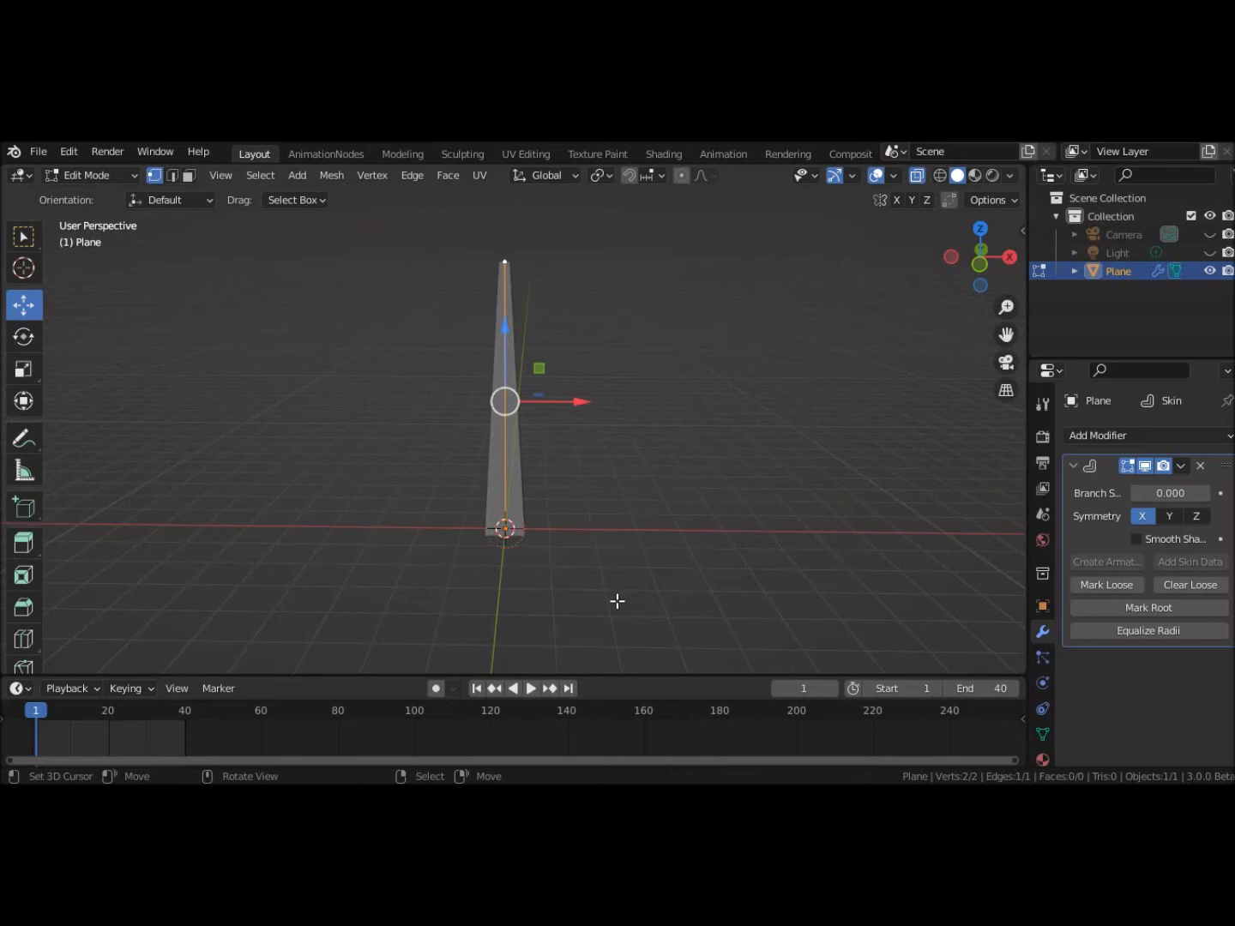
pyautogui.rightClick(676, 262)
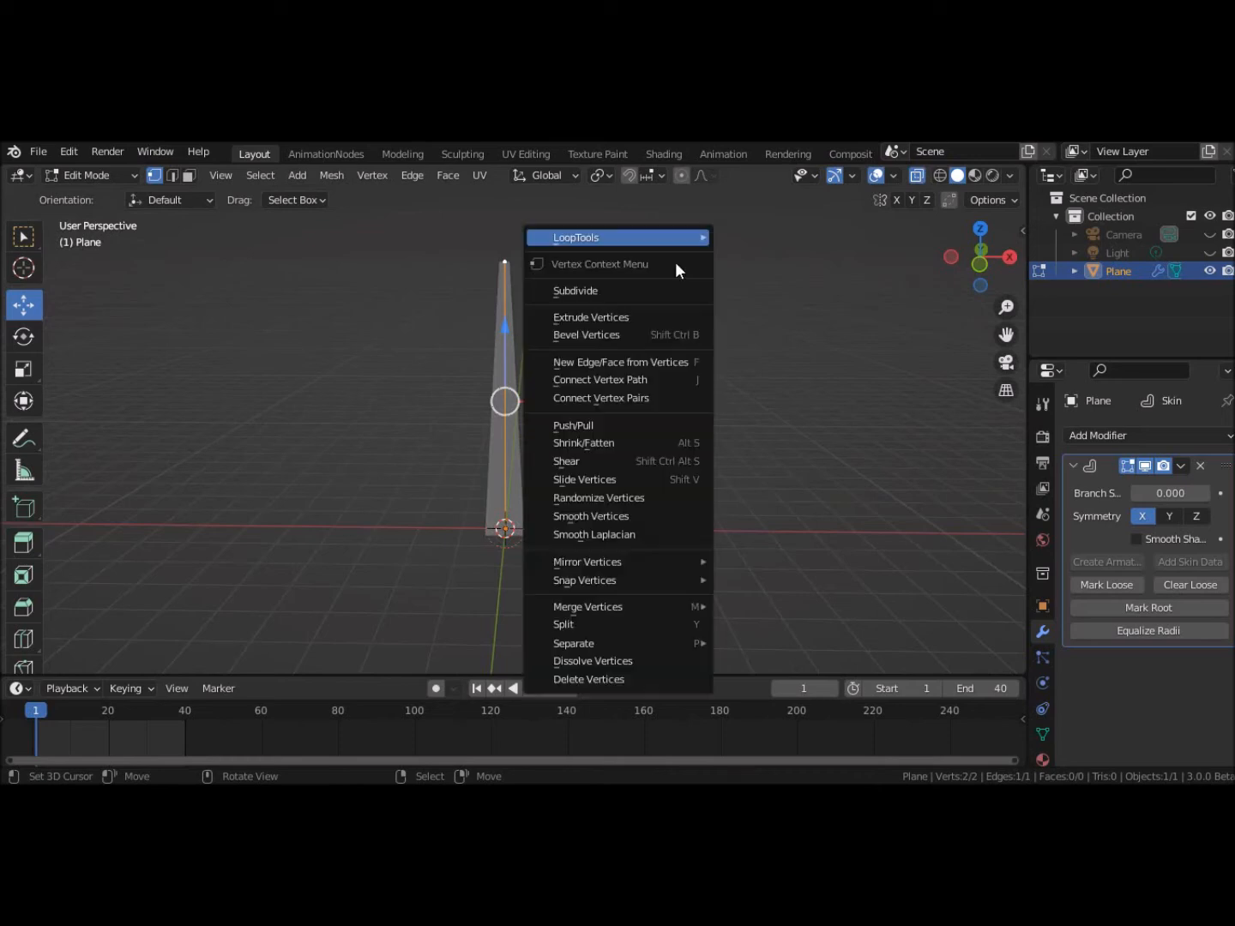
pyautogui.click(630, 289)
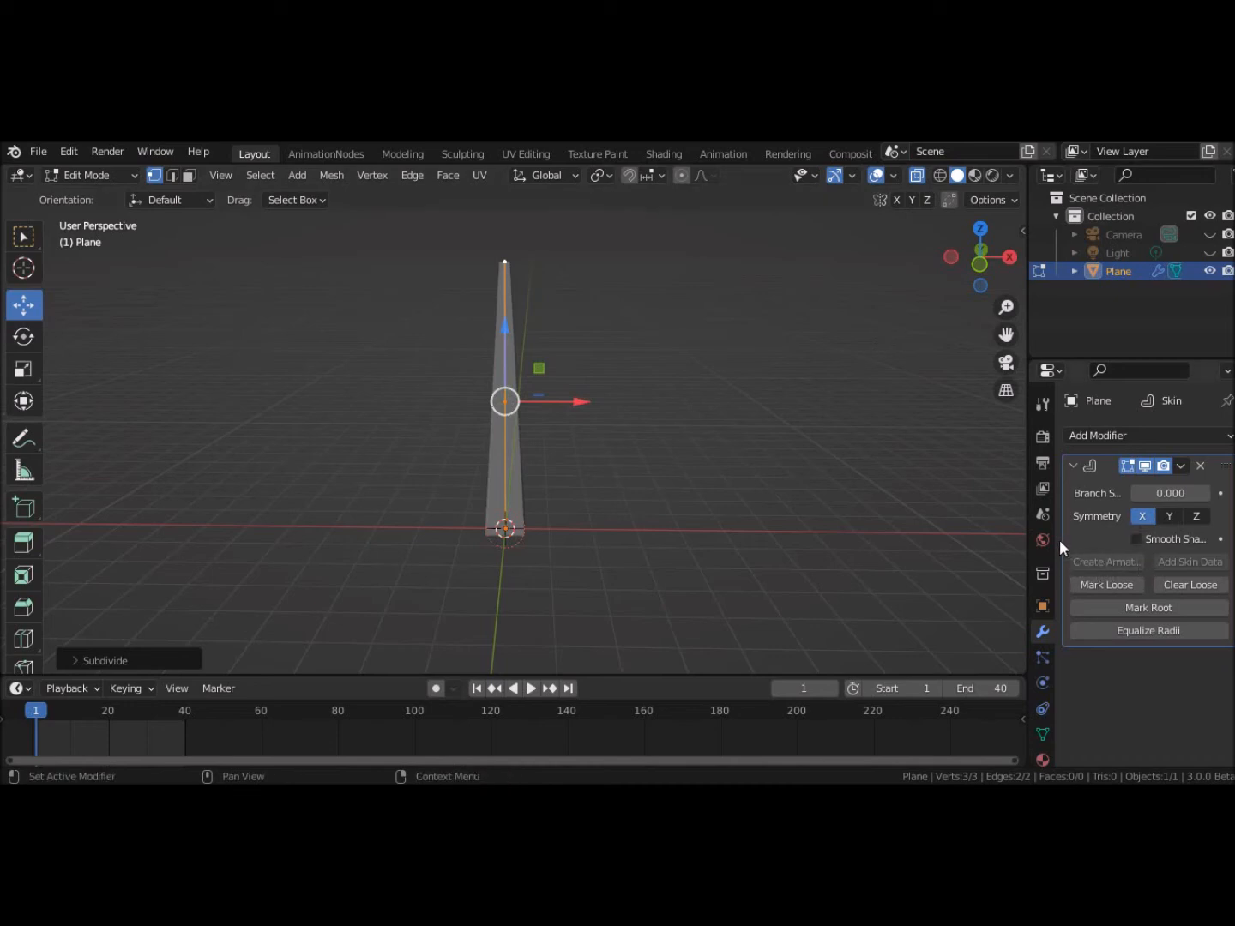
# Step: Return to Object Mode and create an armature from the column's Skin modifier
pyautogui.moveTo(1031, 532); pyautogui.dragTo(975, 532)
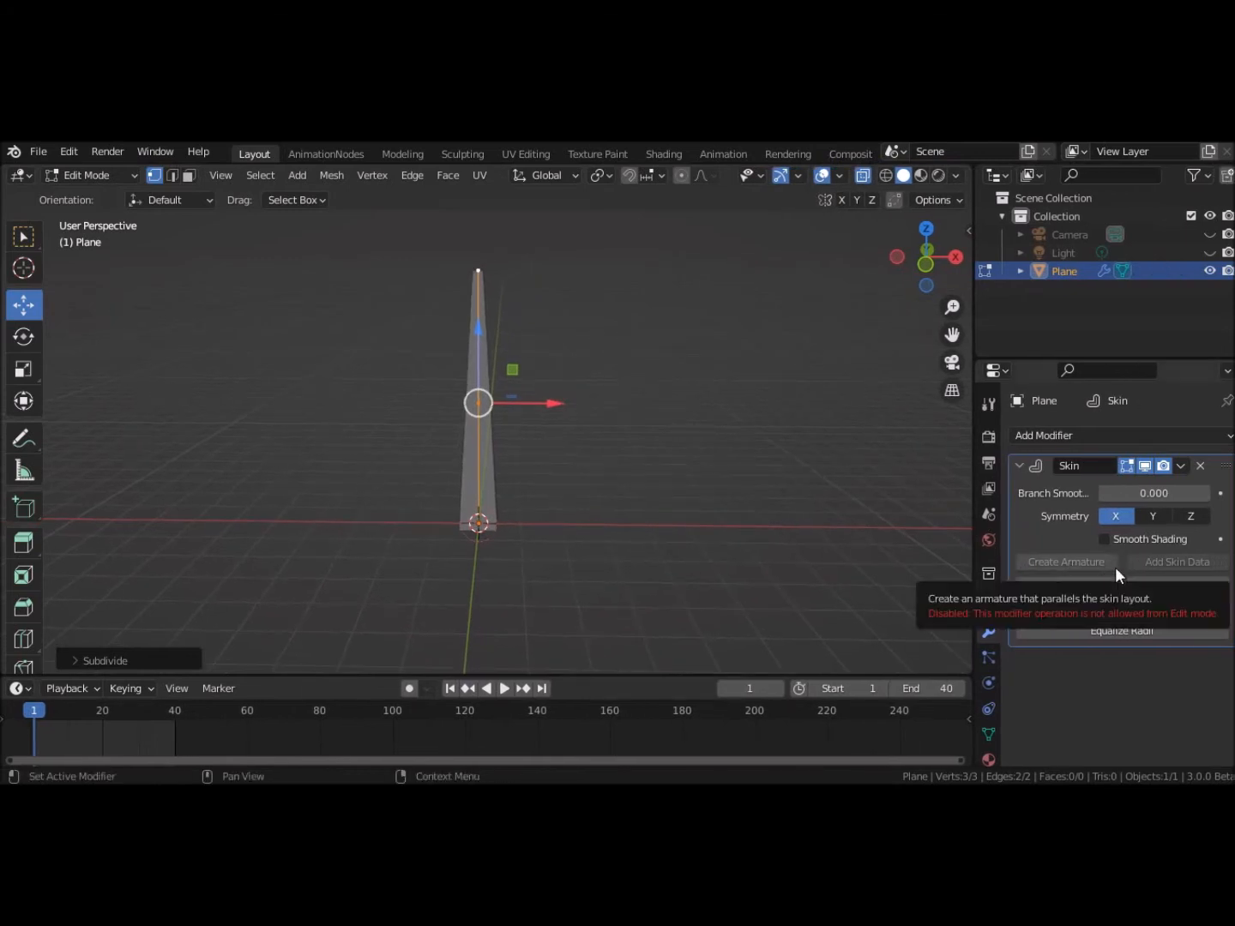
pyautogui.click(104, 173)
pyautogui.click(107, 196)
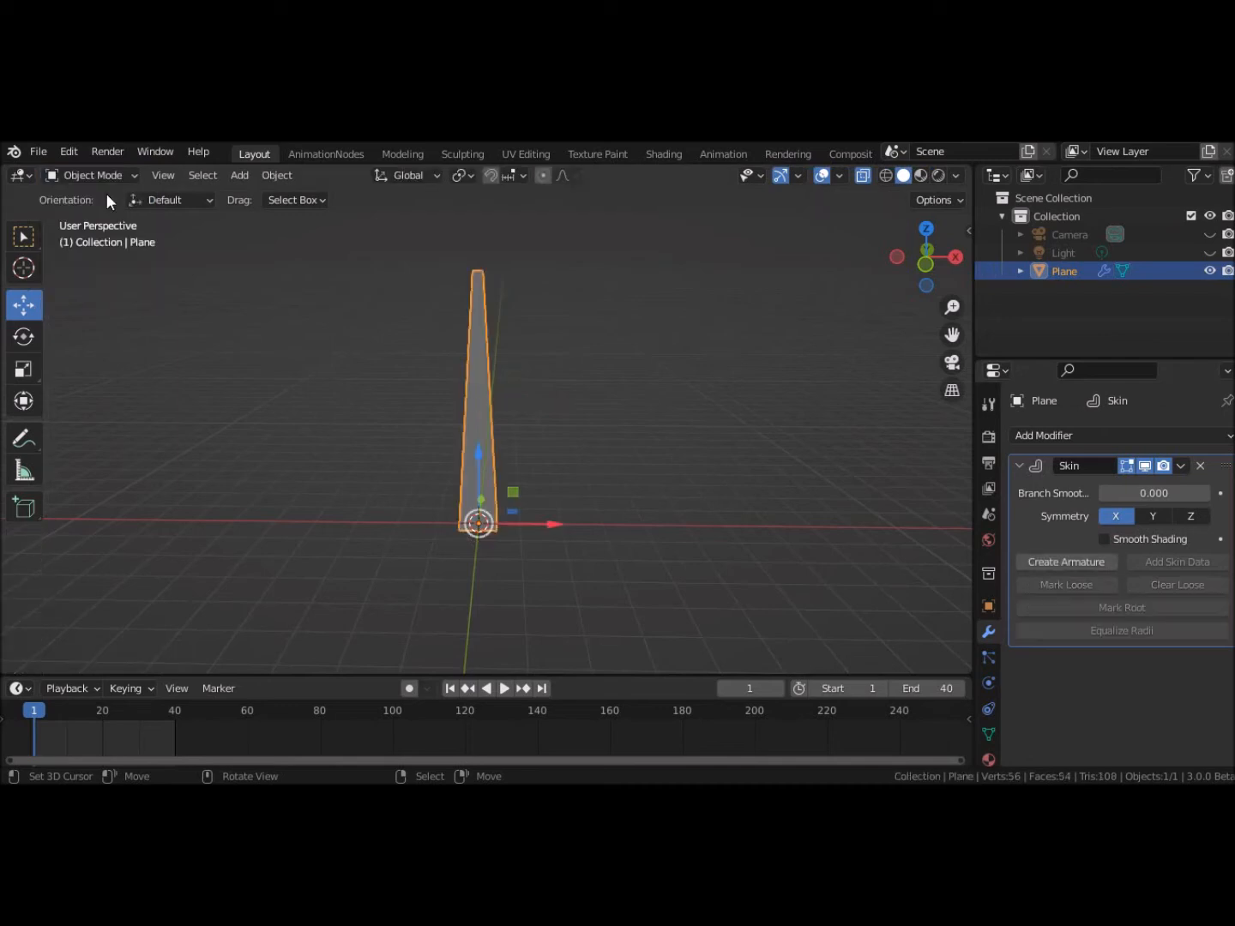
pyautogui.click(1056, 561)
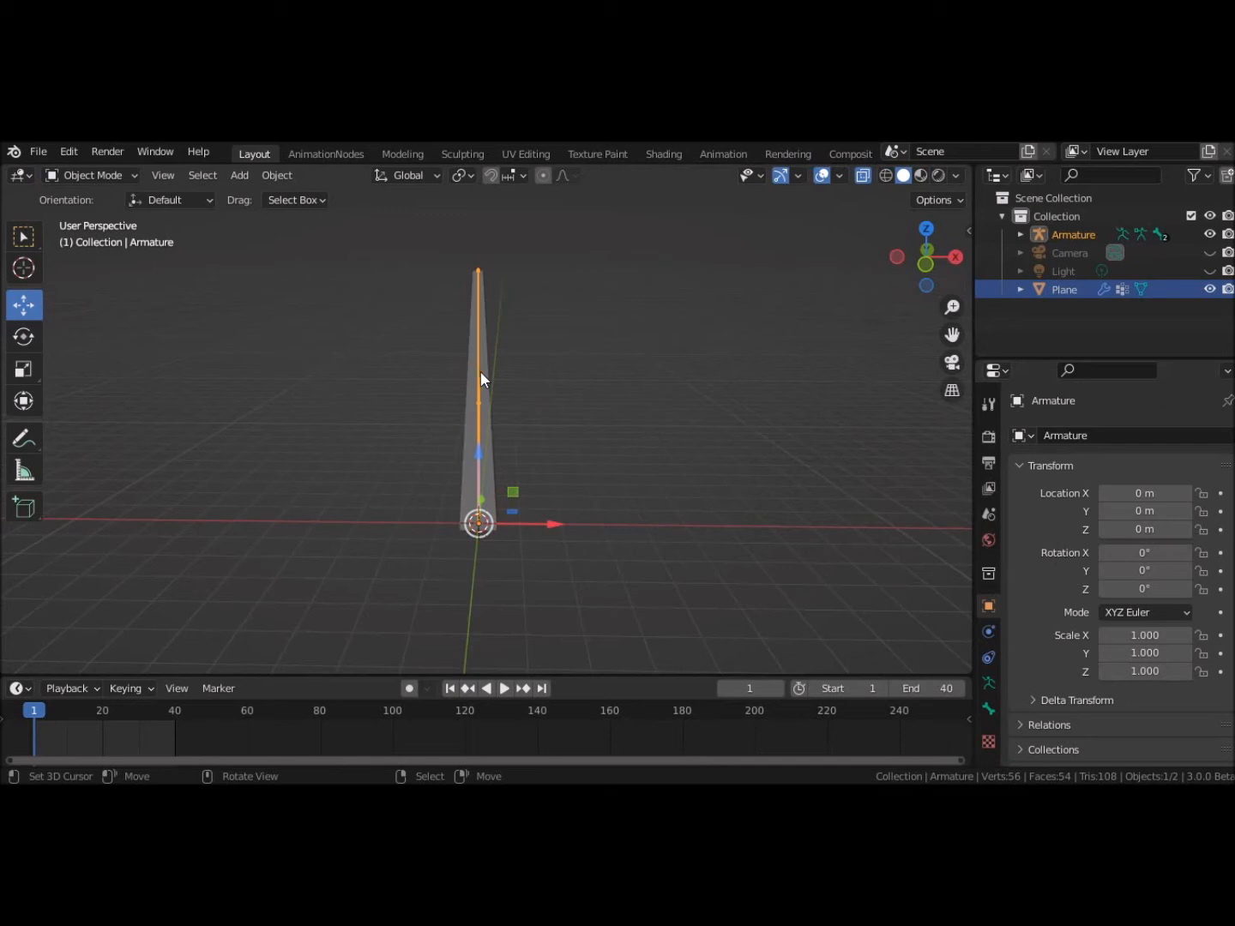
# Step: Set the new armature's viewport display to Octahedral bones
pyautogui.click(994, 682)
pyautogui.scroll(-5, 1141, 691)
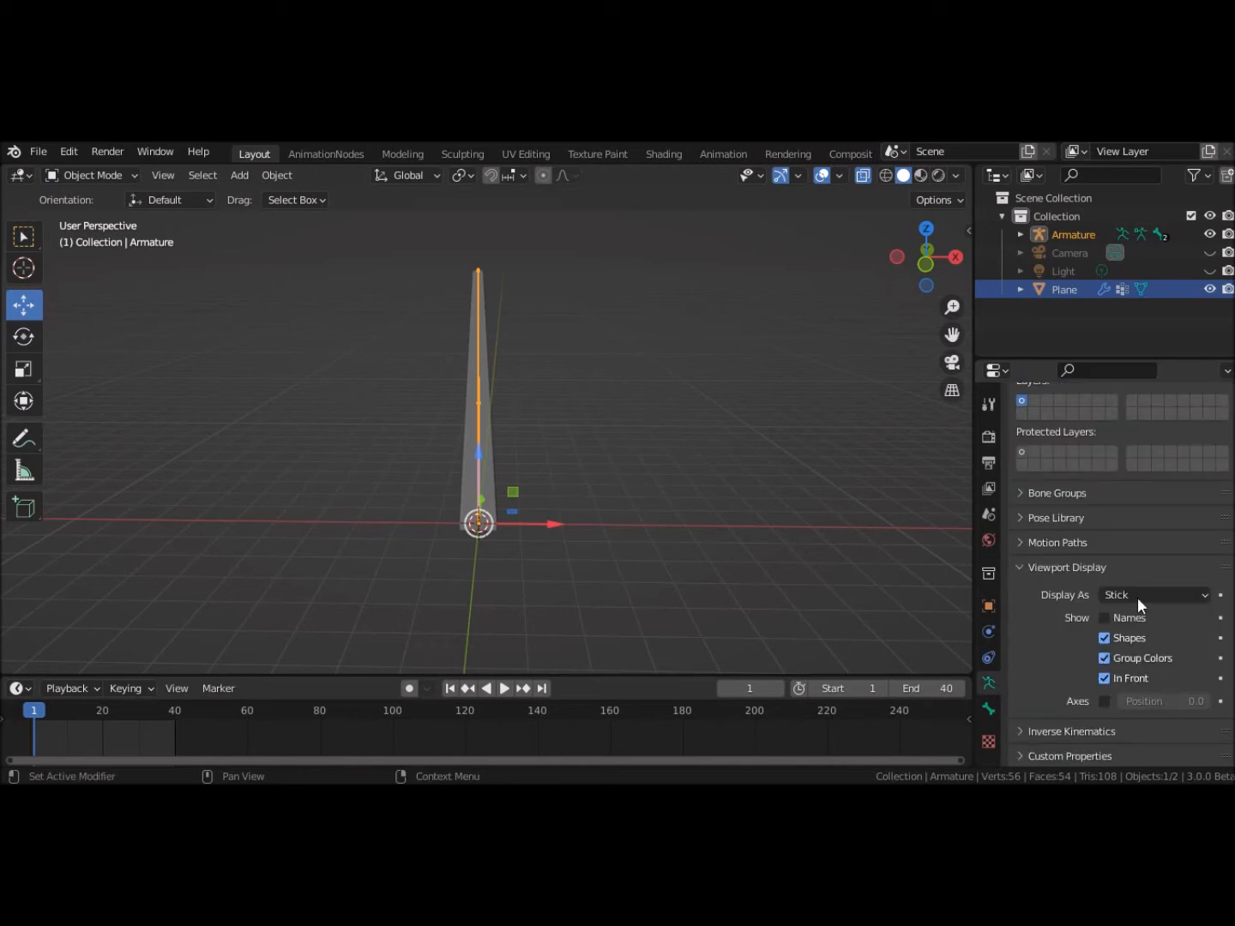
pyautogui.click(1132, 592)
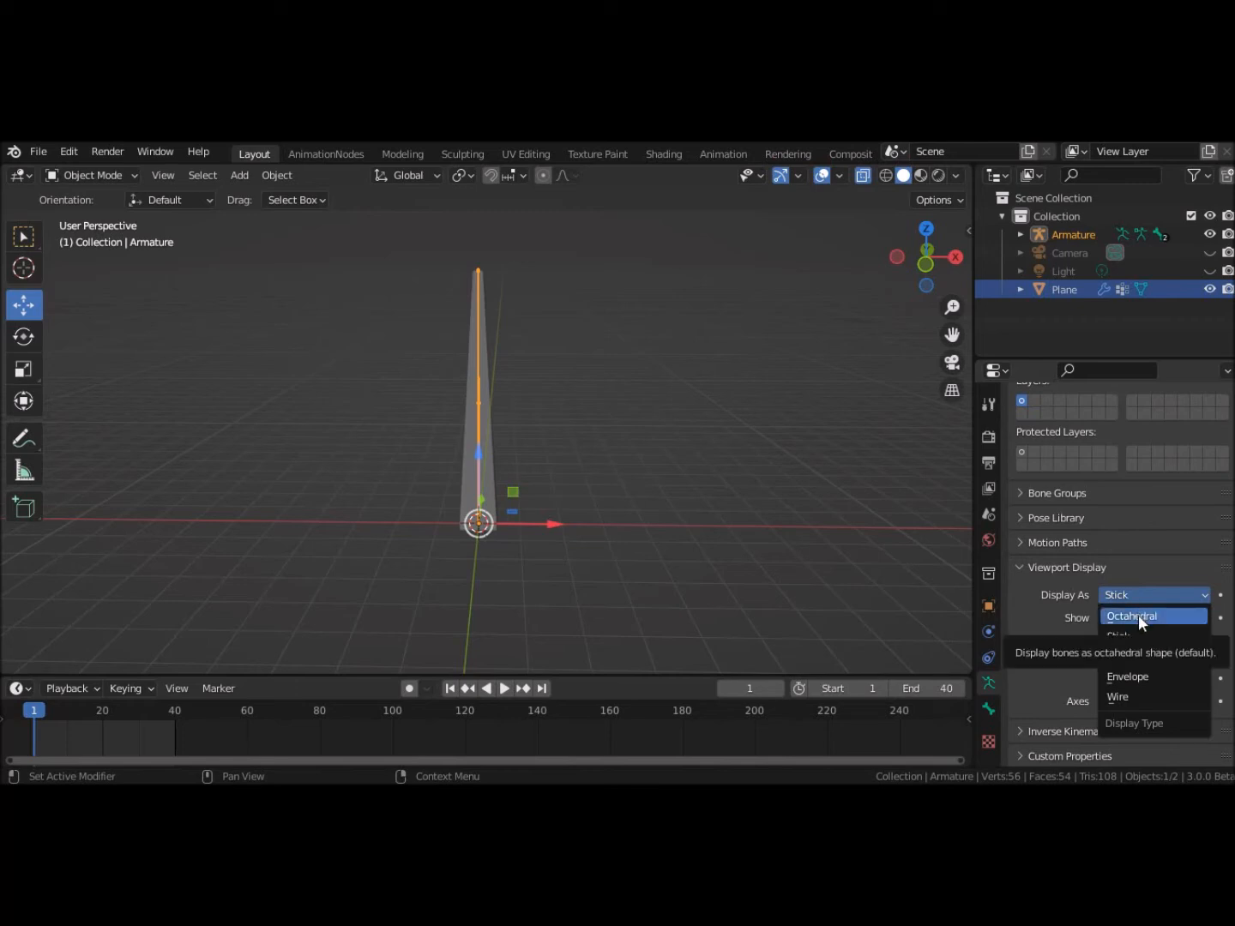
pyautogui.click(1139, 615)
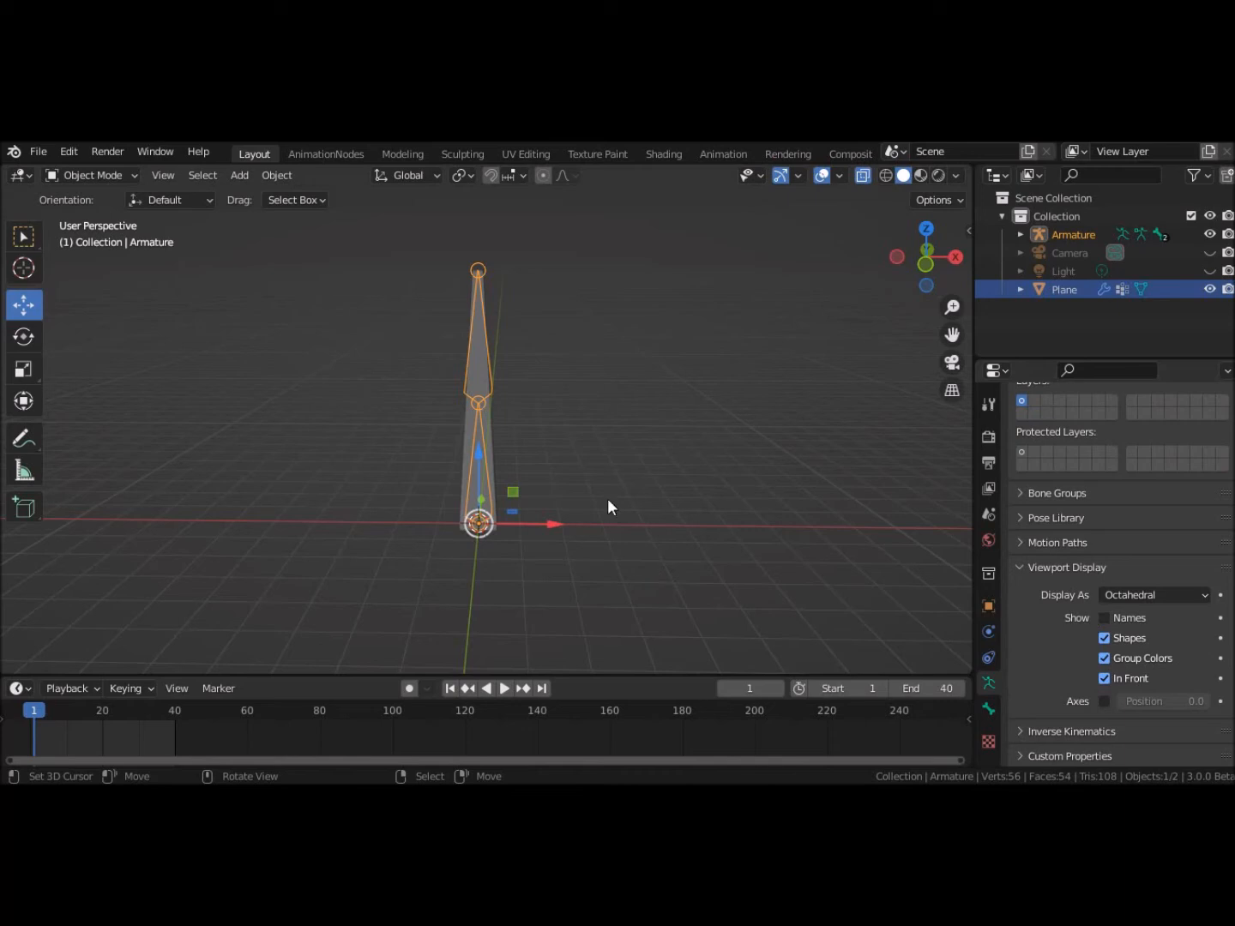
pyautogui.moveTo(708, 554)
pyautogui.mouseDown(button='middle')
pyautogui.moveTo(738, 587)
pyautogui.moveTo(776, 588)
pyautogui.moveTo(718, 566)
pyautogui.mouseUp(button='middle')
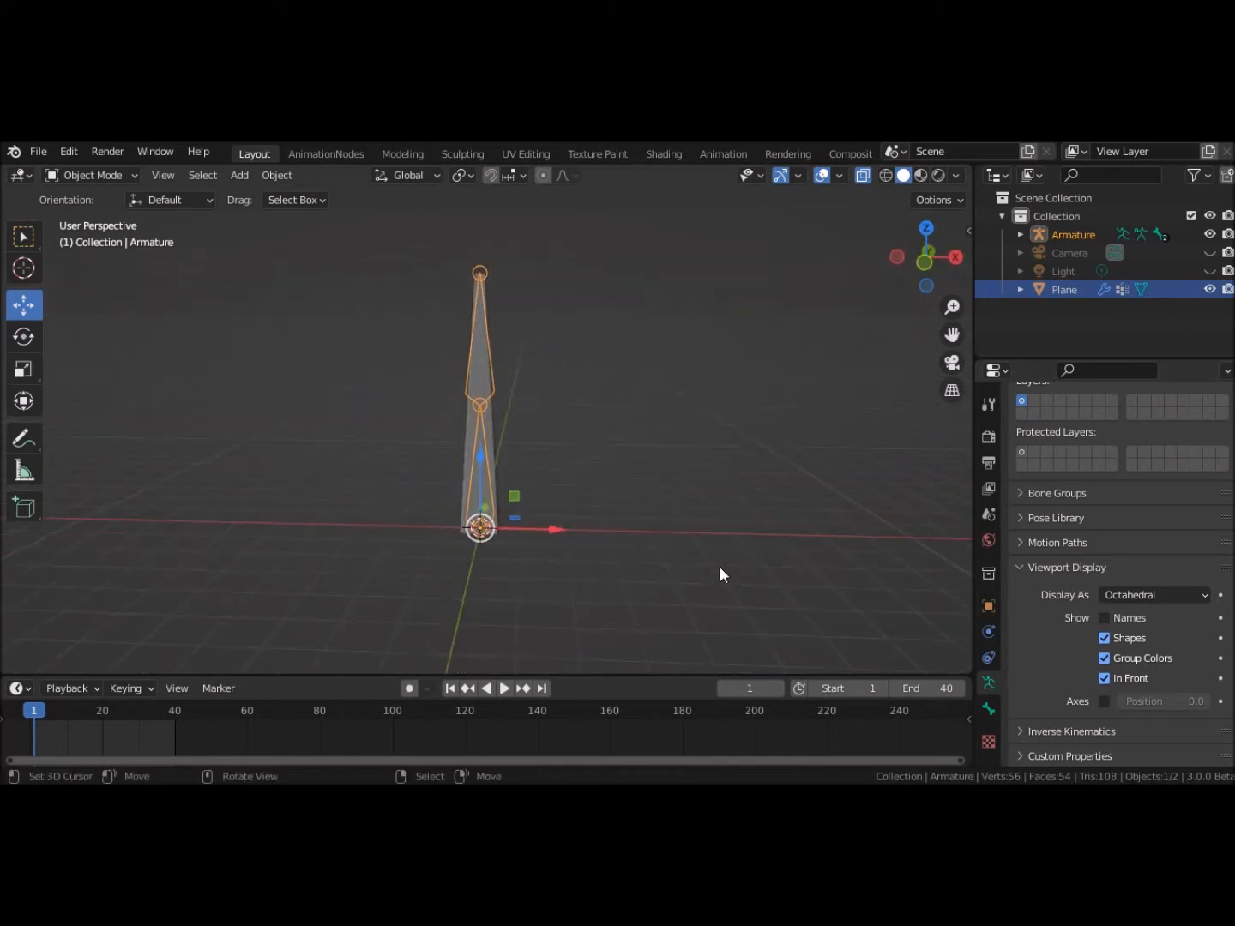
# Step: Switch the armature to Pose Mode and select its upper bone
pyautogui.click(129, 176)
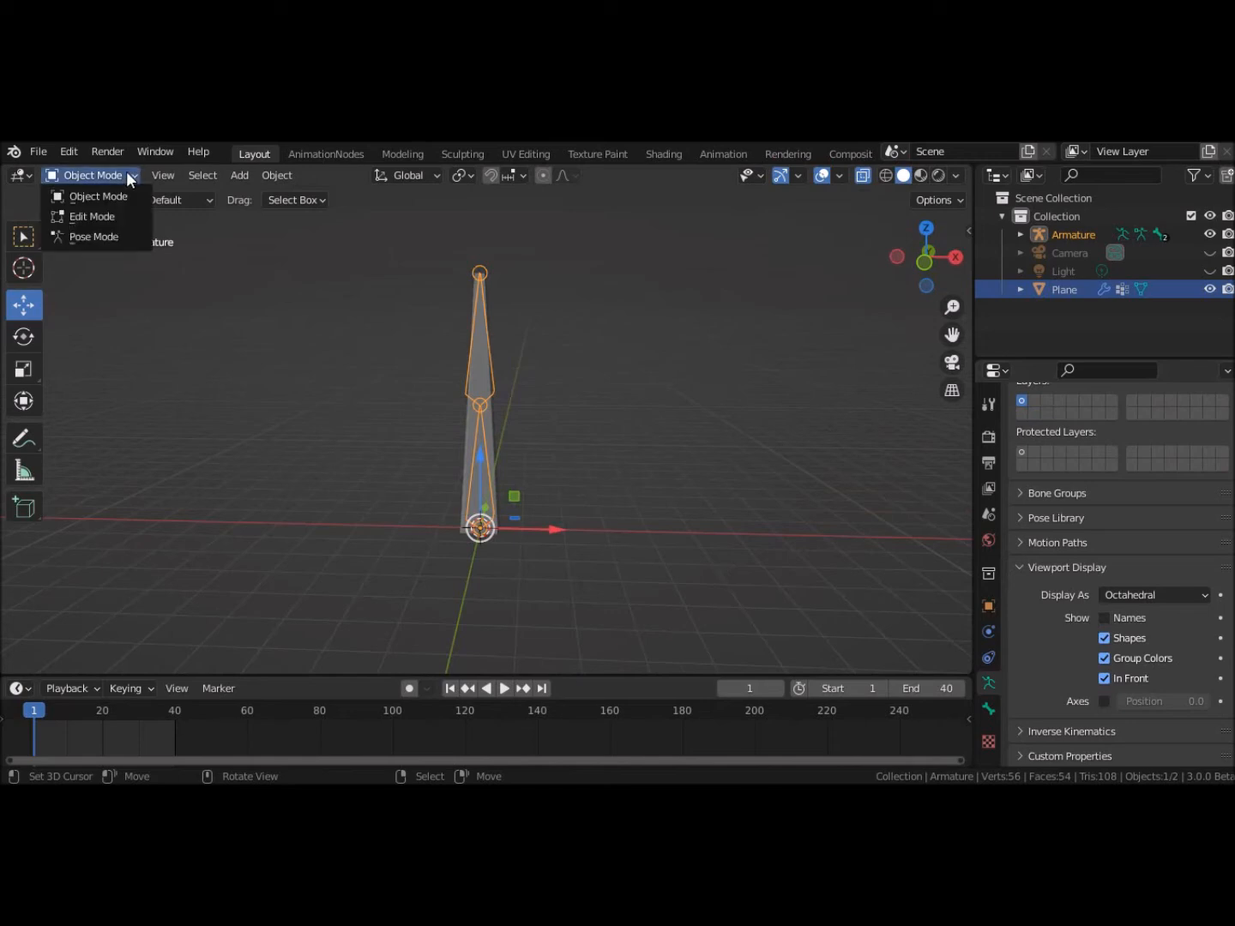
pyautogui.click(115, 237)
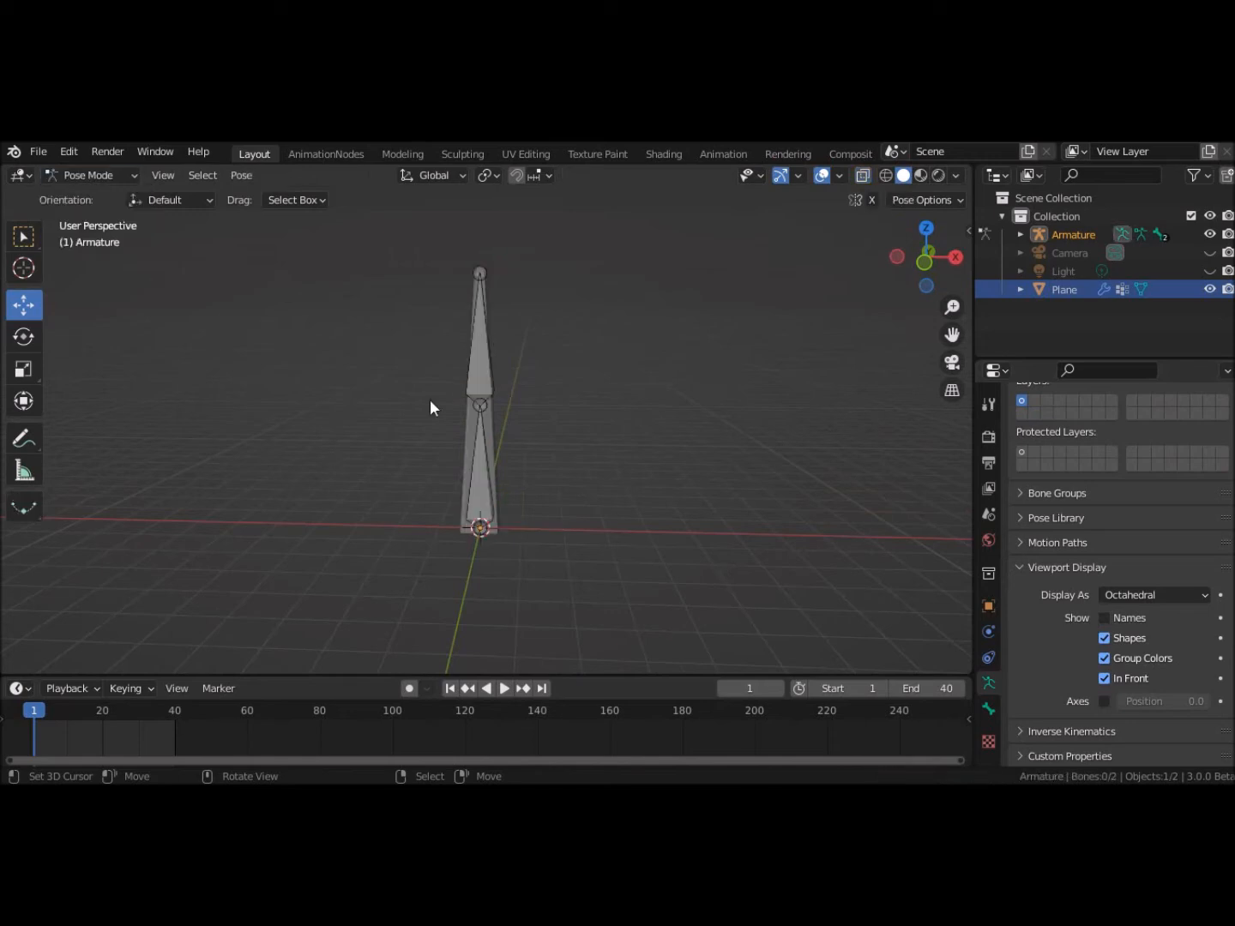
pyautogui.click(480, 379)
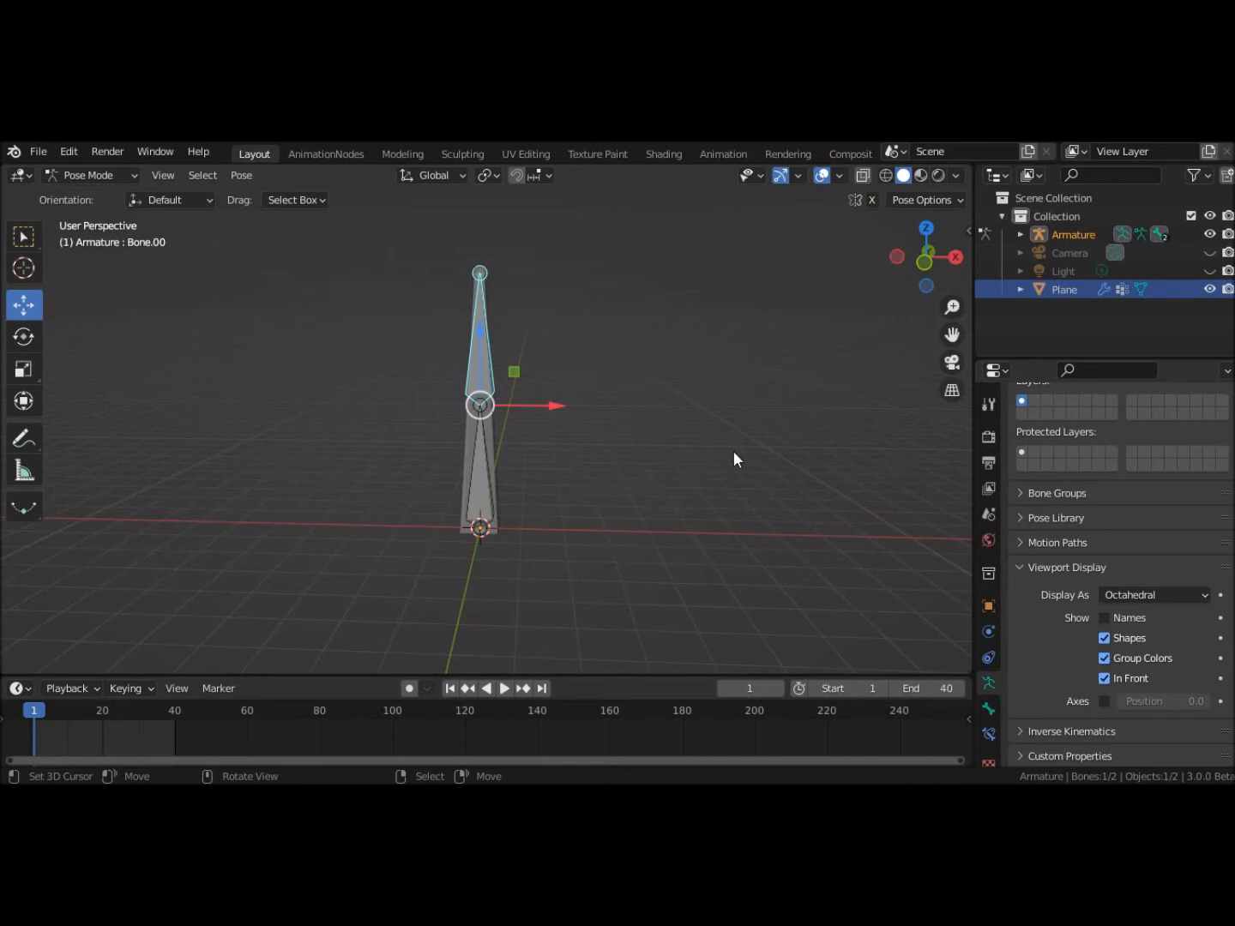
# Step: Try rotating the upper bone to see how the column bends, and undo the rotation
pyautogui.press('r')
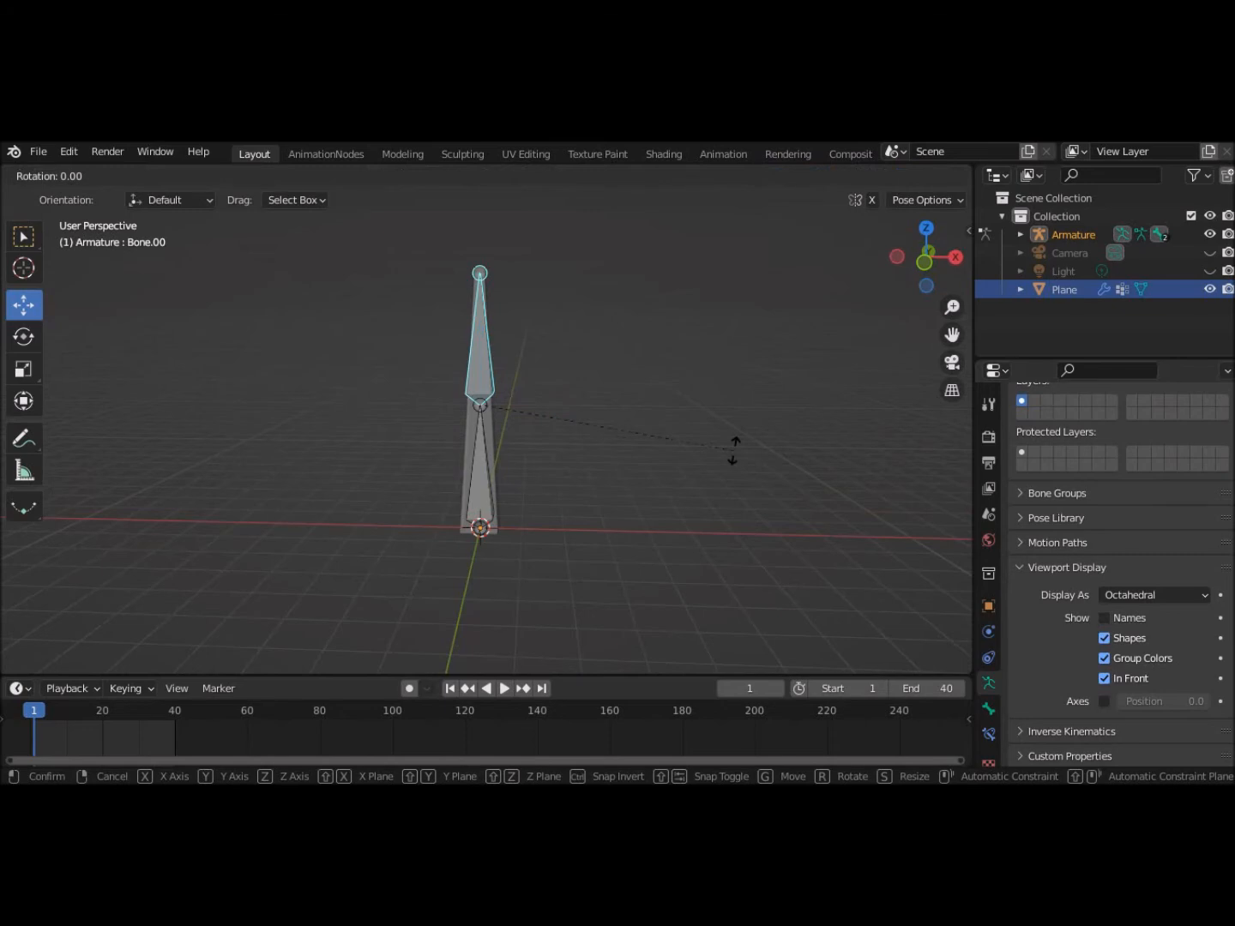
pyautogui.click(515, 565)
pyautogui.hotkey('ctrl', 'z')
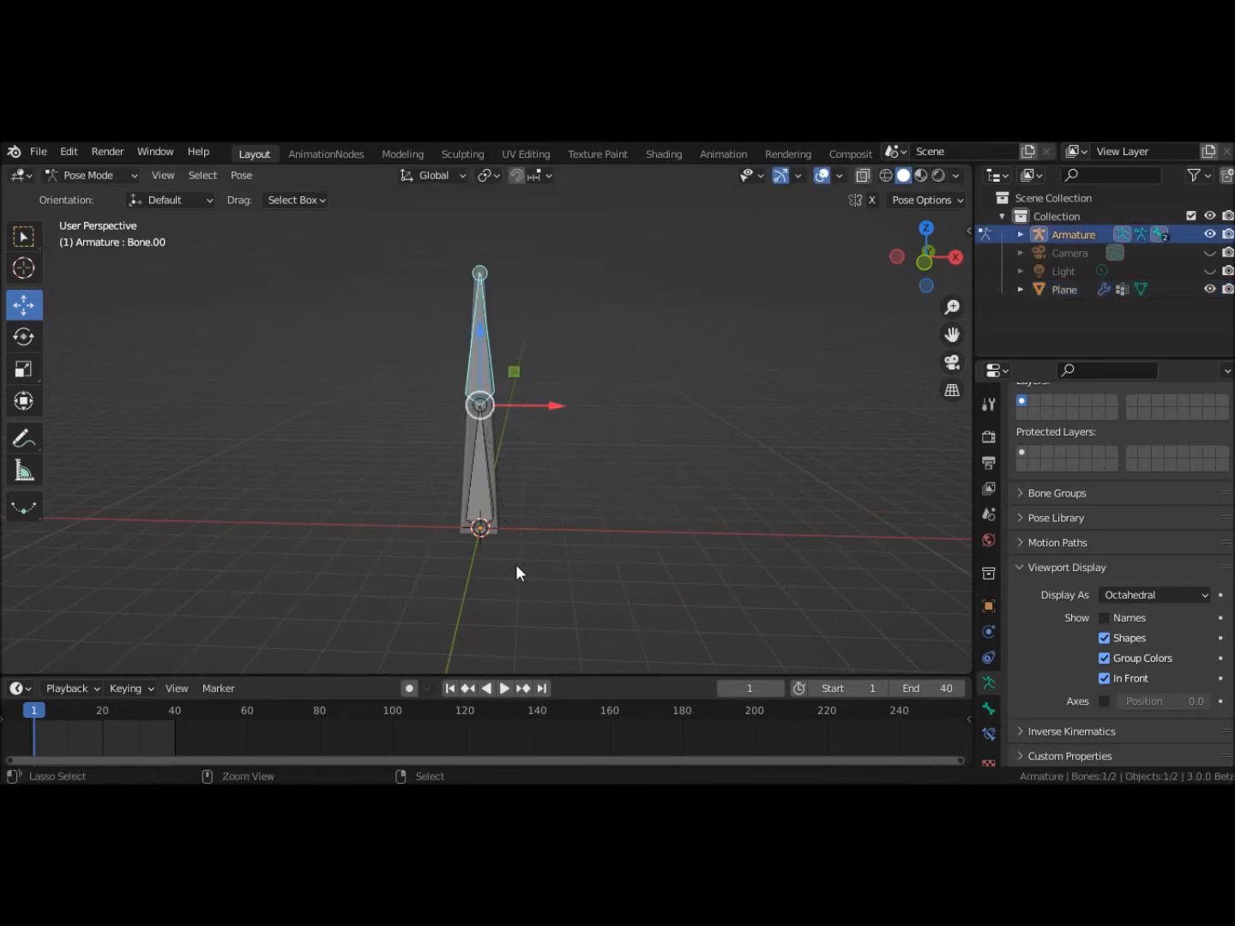
# Step: Add an inverse kinematics constraint to the upper bone with a new empty object as its target
pyautogui.moveTo(590, 567); pyautogui.dragTo(895, 603, button='middle')
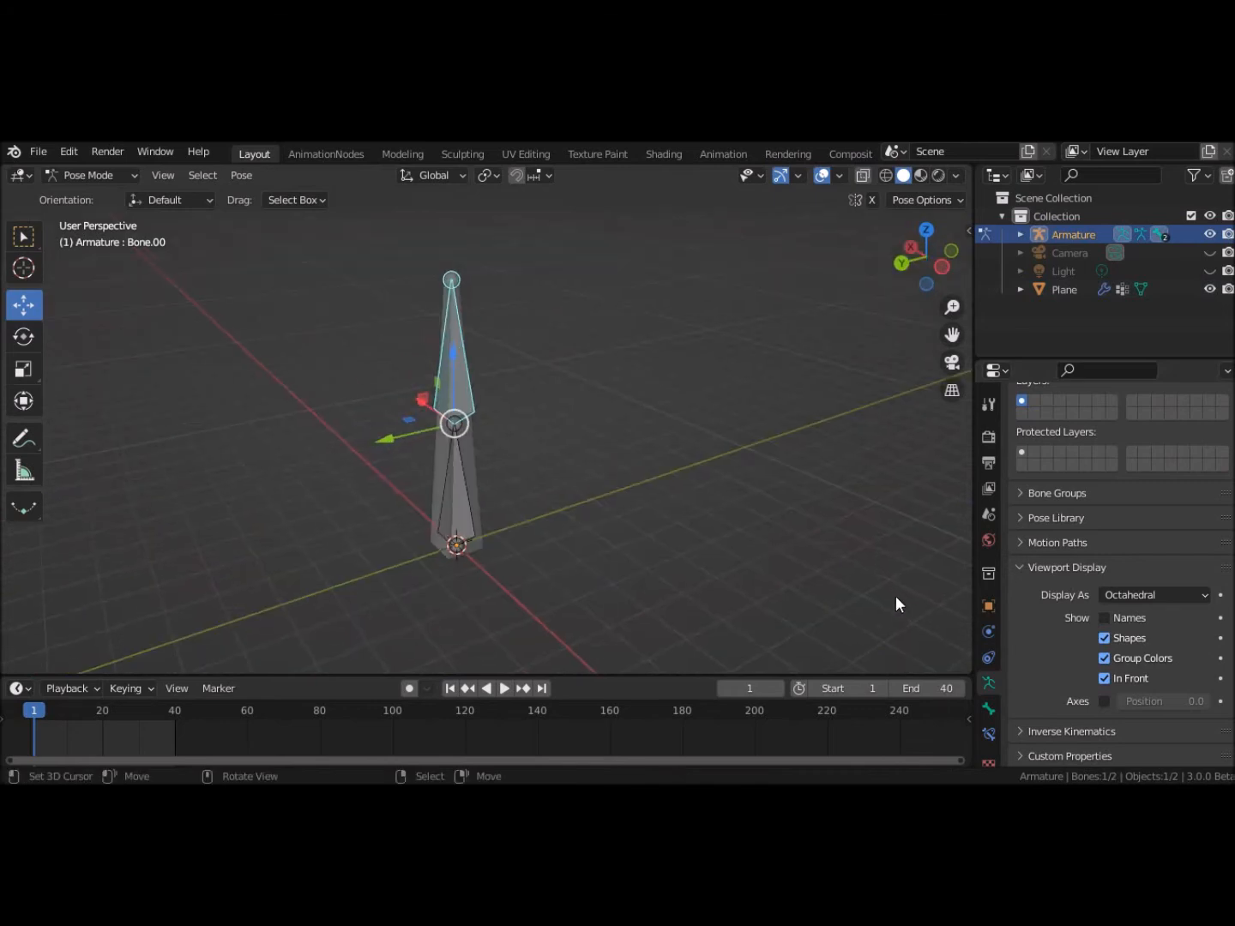
pyautogui.moveTo(755, 580); pyautogui.dragTo(474, 527, button='middle')
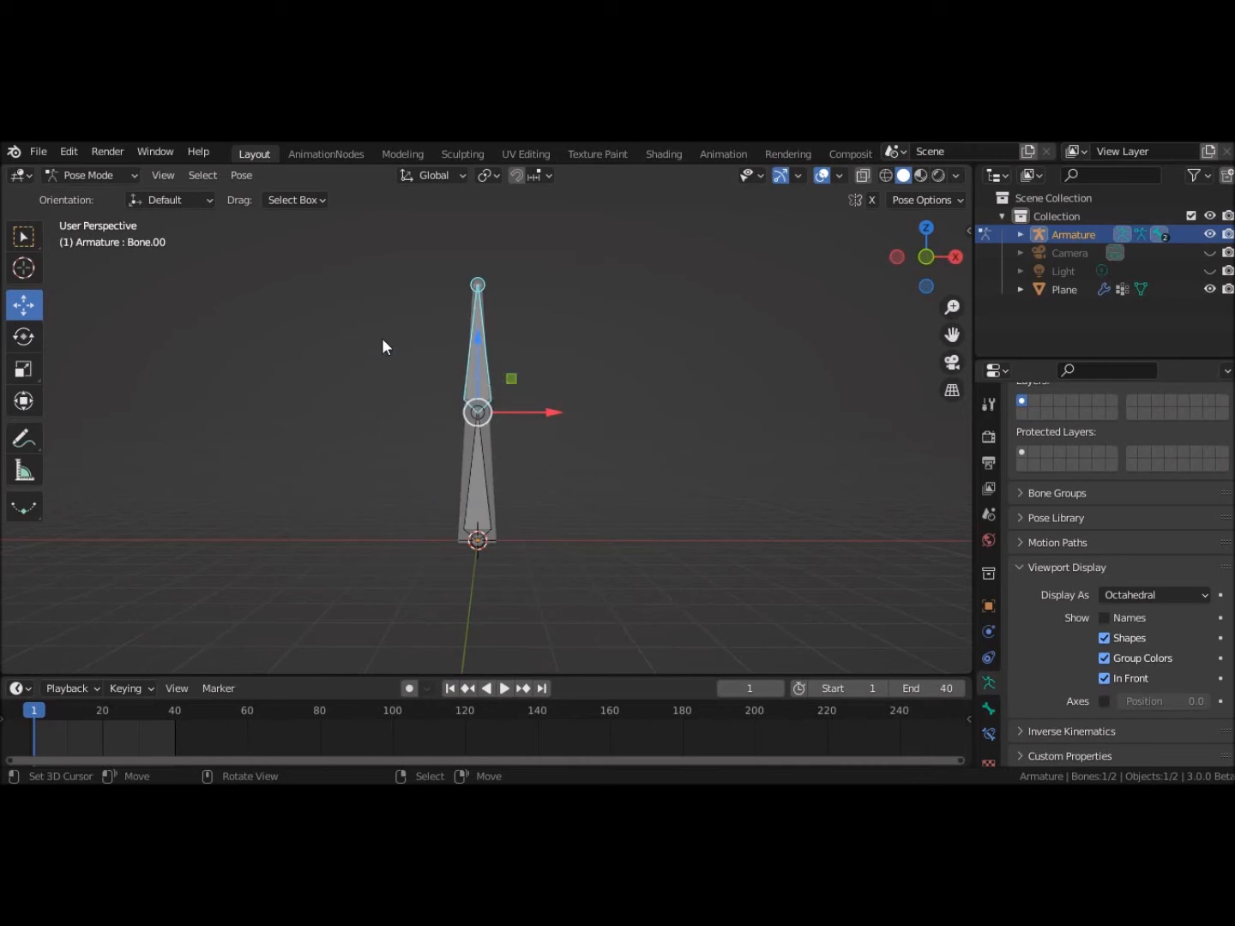
pyautogui.click(238, 175)
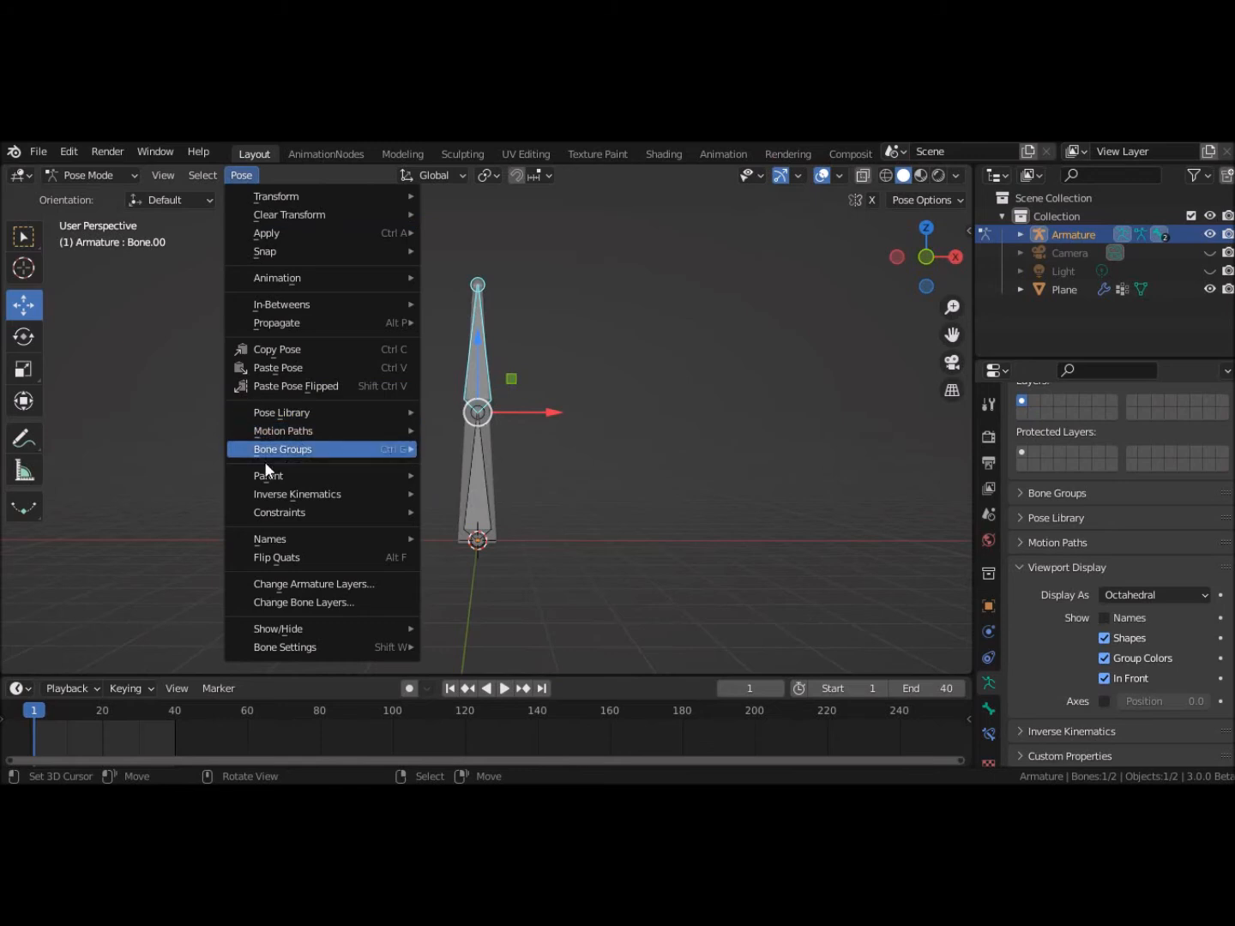
pyautogui.moveTo(276, 494)
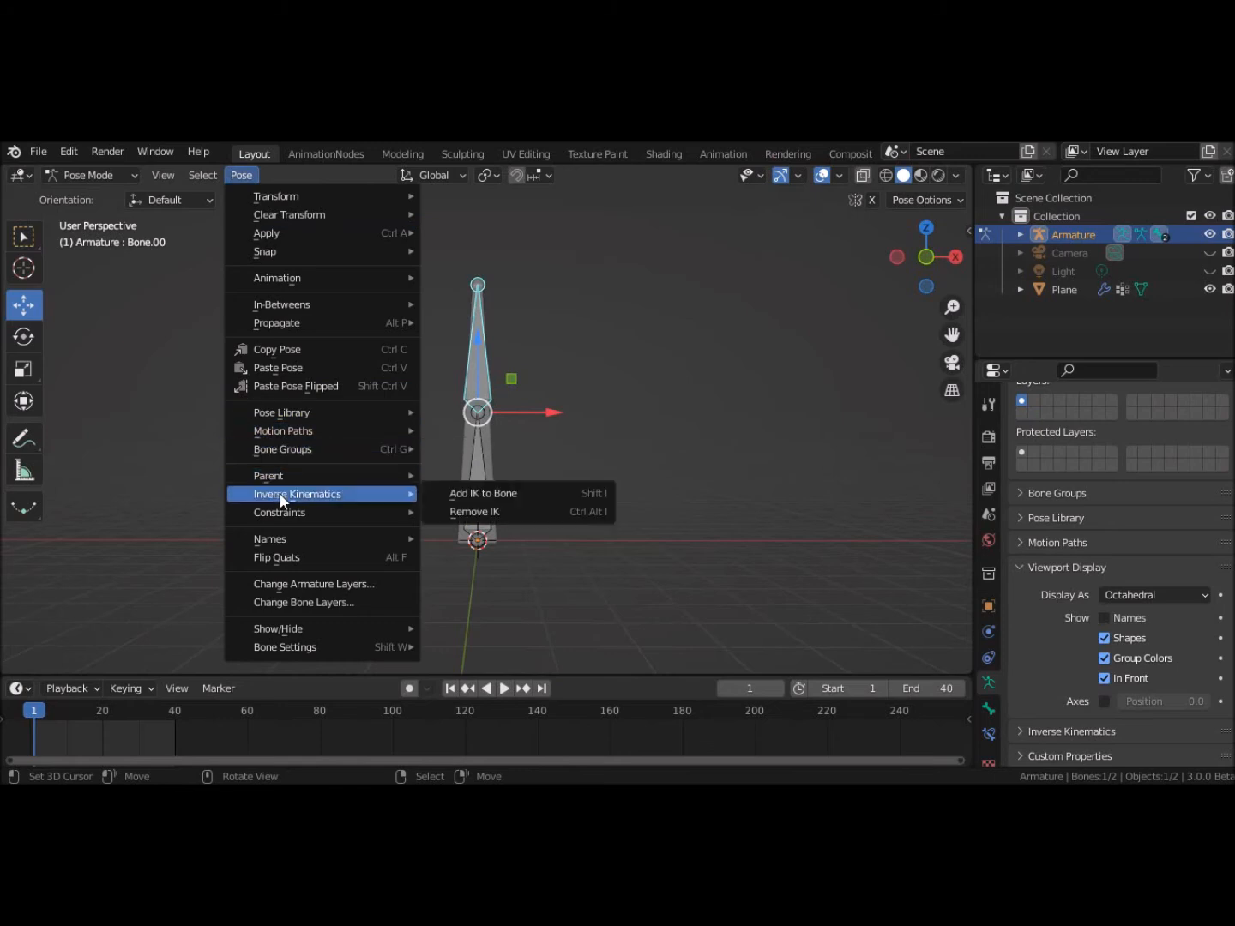
pyautogui.click(459, 495)
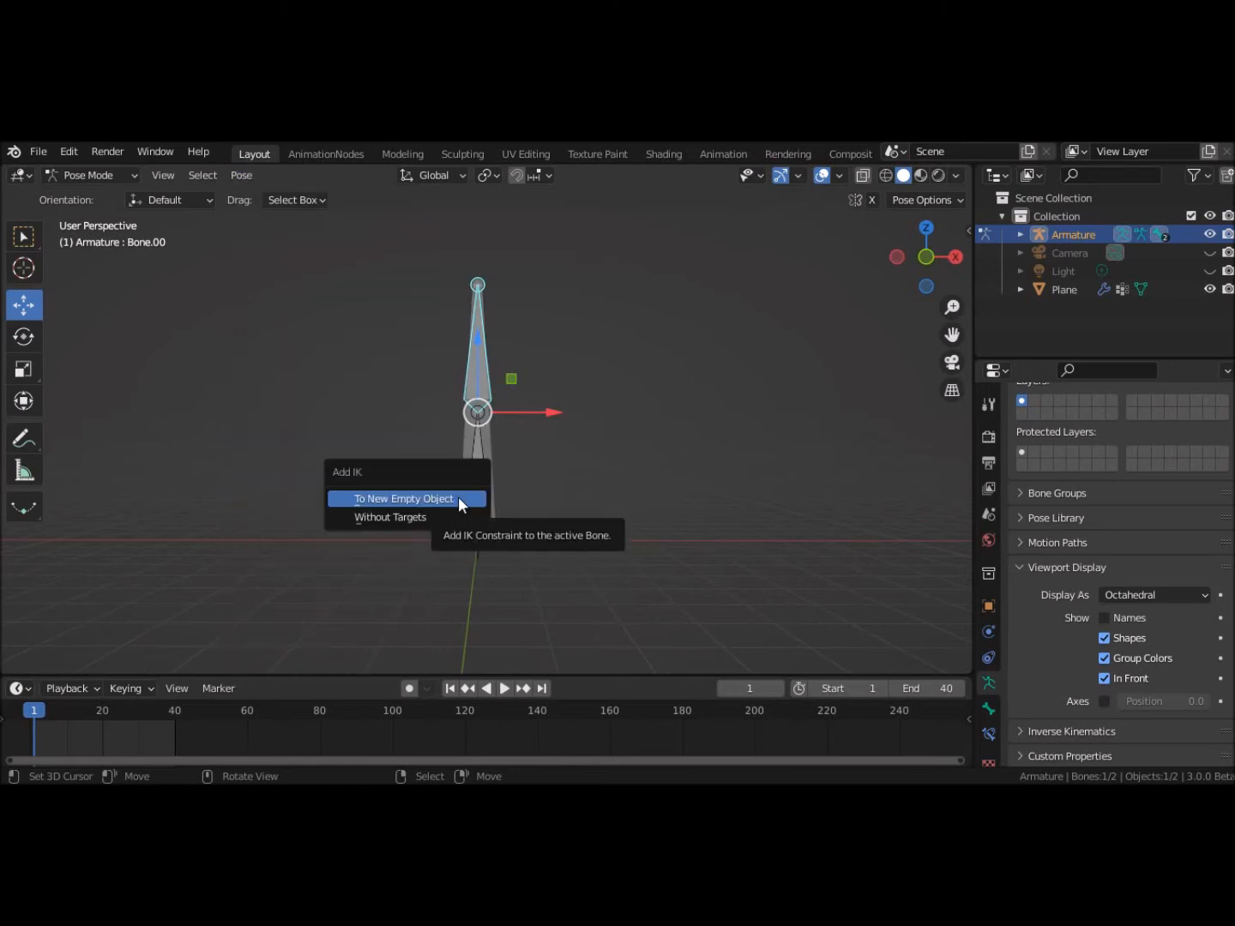
pyautogui.click(458, 497)
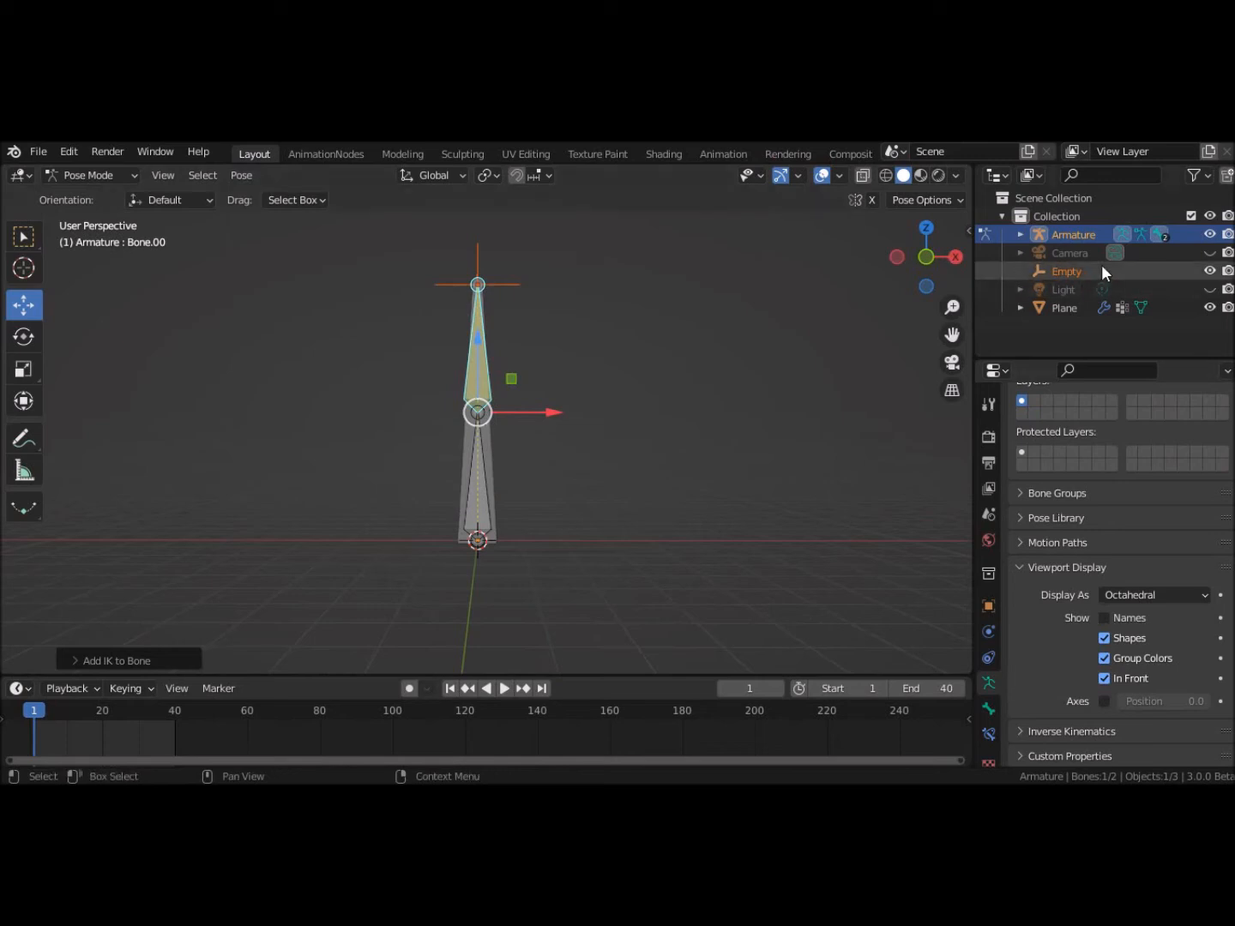
# Step: Rename the new empty as CtrlIK
pyautogui.doubleClick(1066, 271)
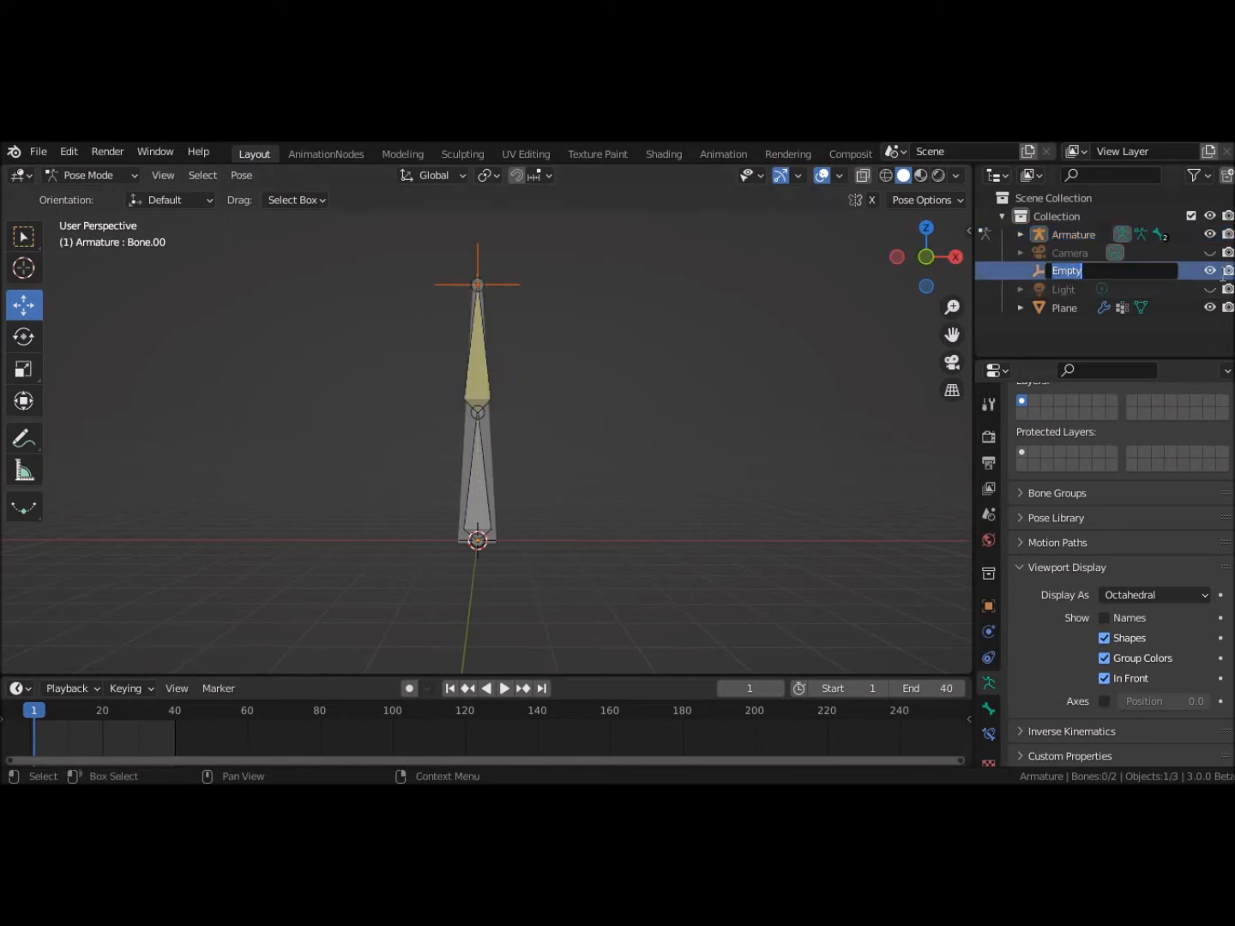
pyautogui.press('BackSpace')
pyautogui.write('CtrlIK')
pyautogui.press('Return')
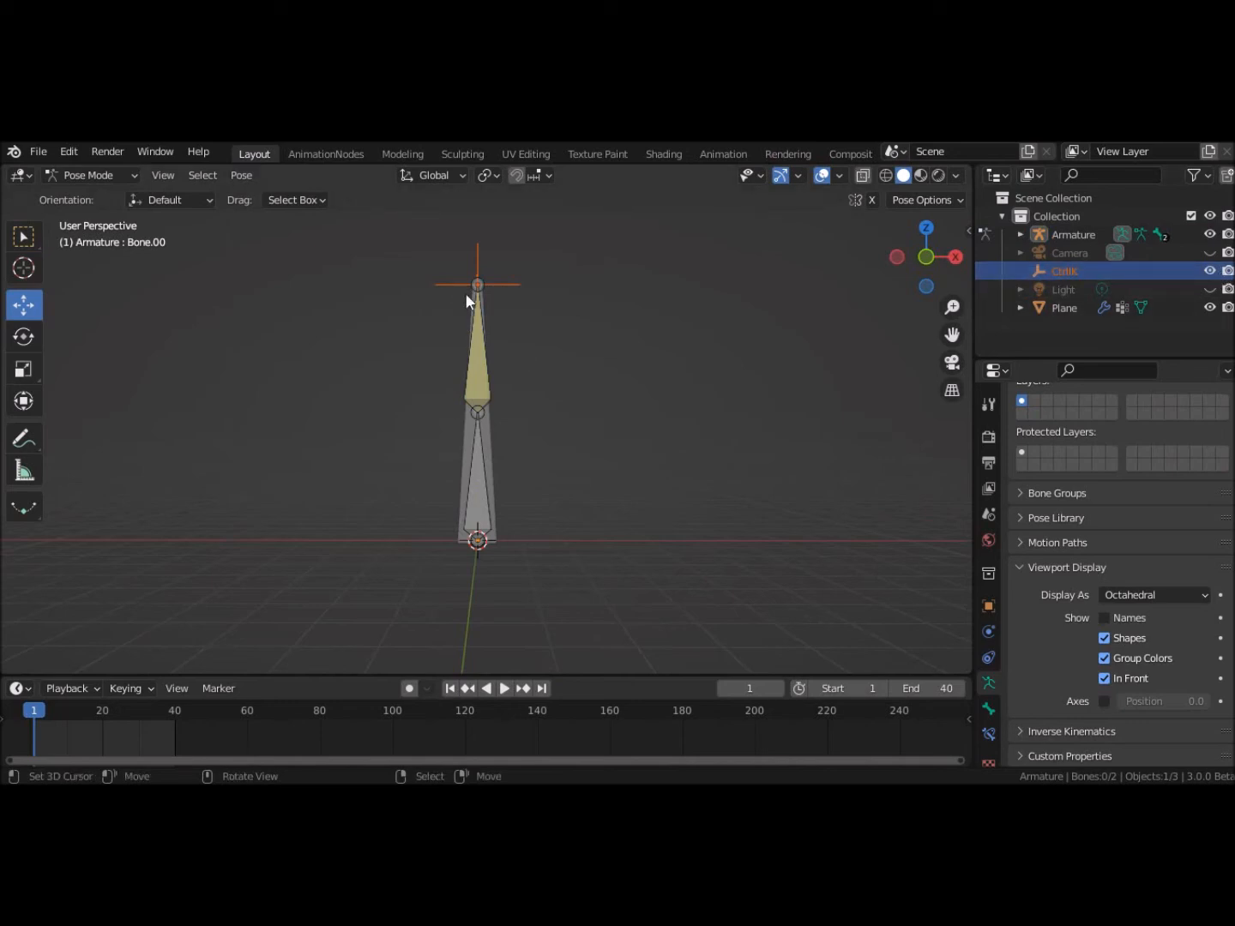
# Step: Try moving the upper bone's tip in the armature's Edit Mode, and undo the move
pyautogui.press('Tab')
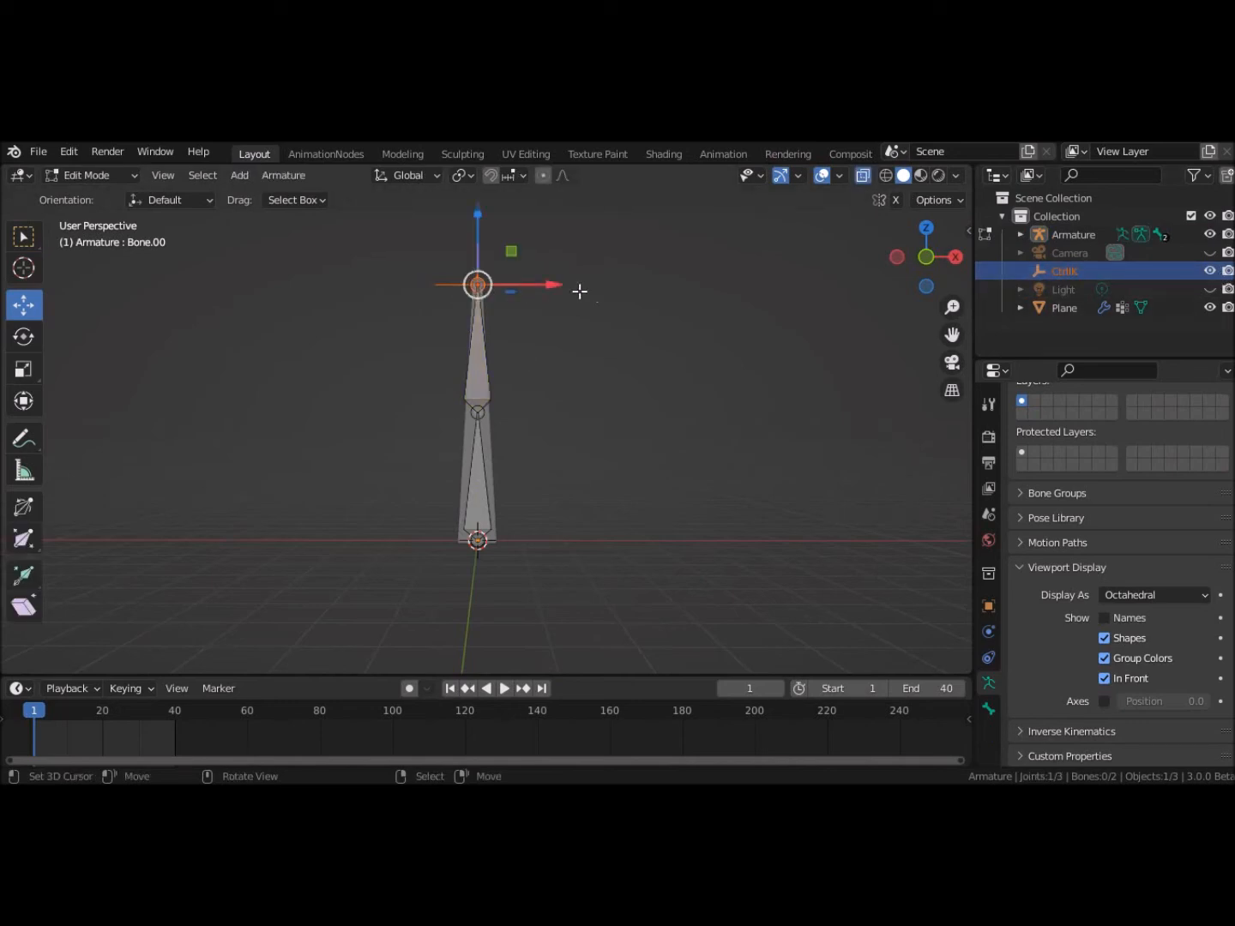
pyautogui.press('g')
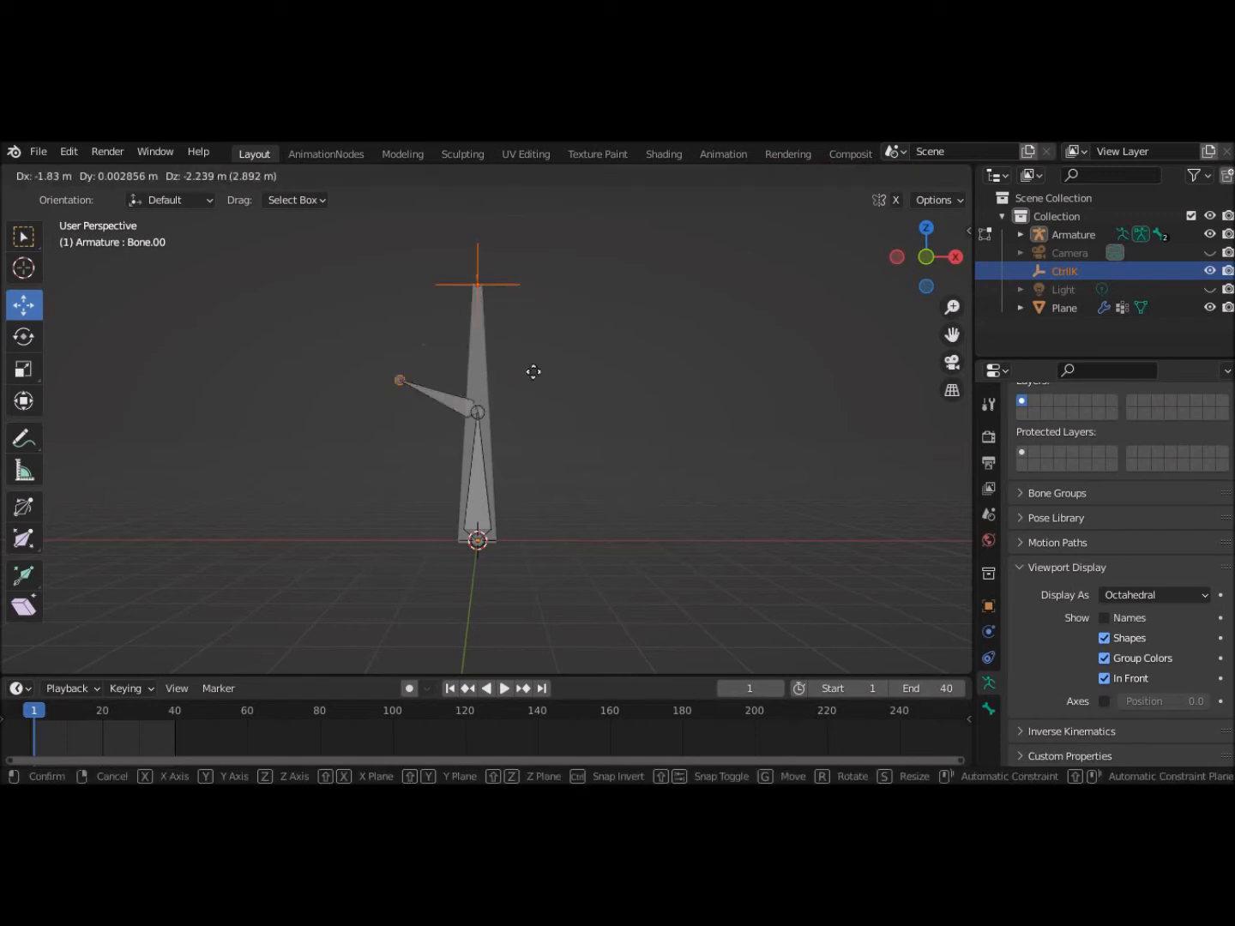
pyautogui.click(599, 344)
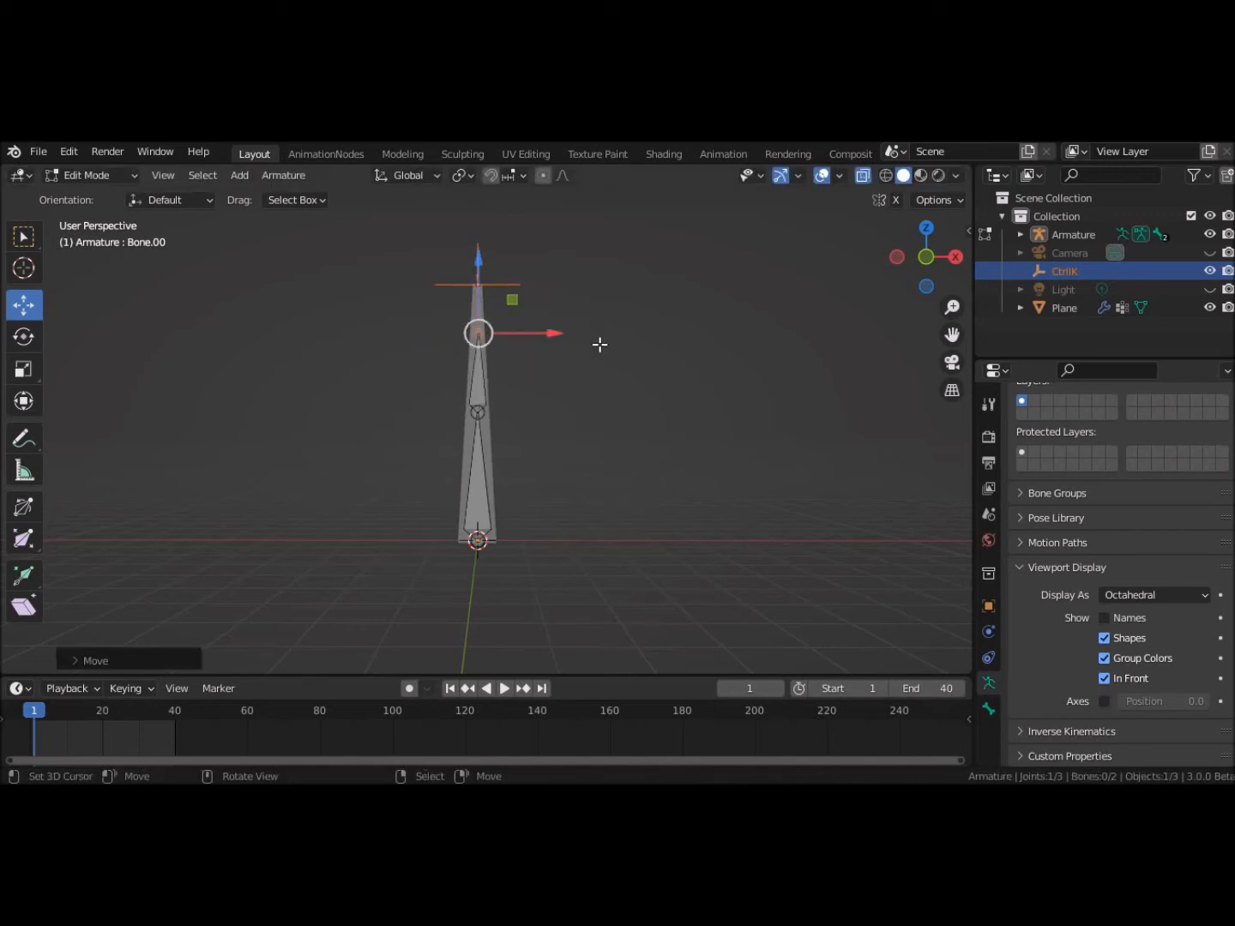
pyautogui.hotkey('ctrl', 'z')
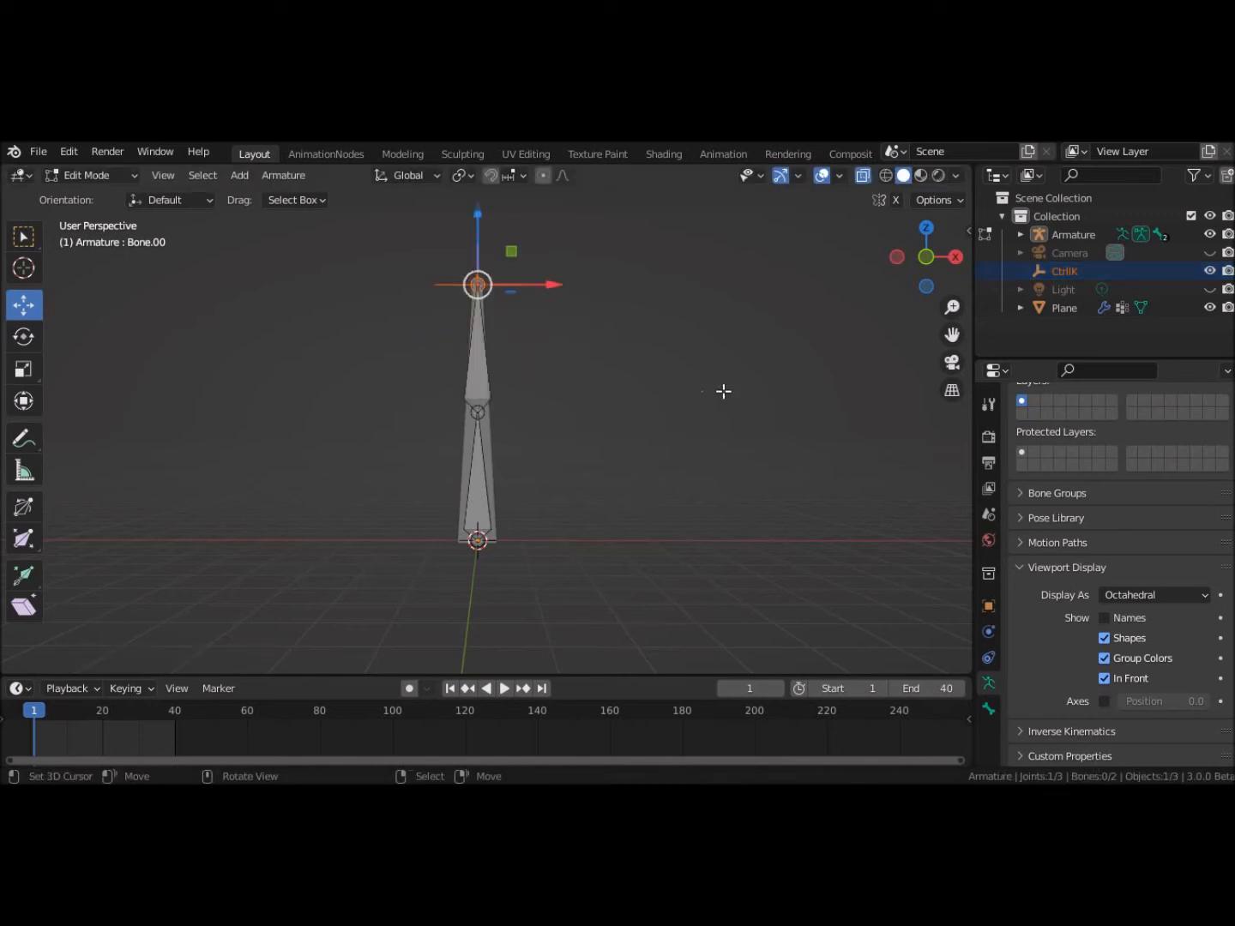
# Step: Return the armature to Object Mode with the CtrlIK empty still selected
pyautogui.click(100, 173)
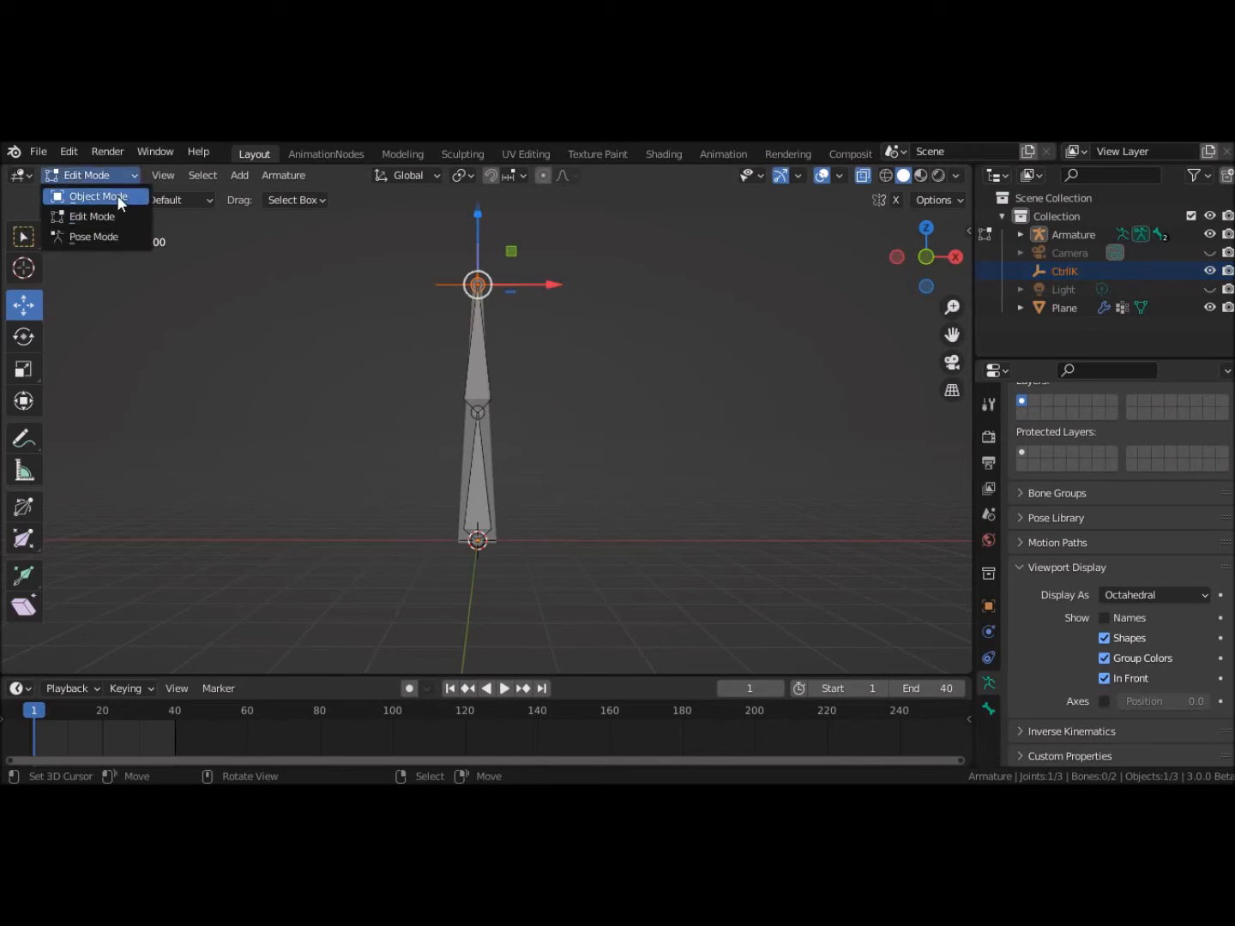
pyautogui.click(113, 196)
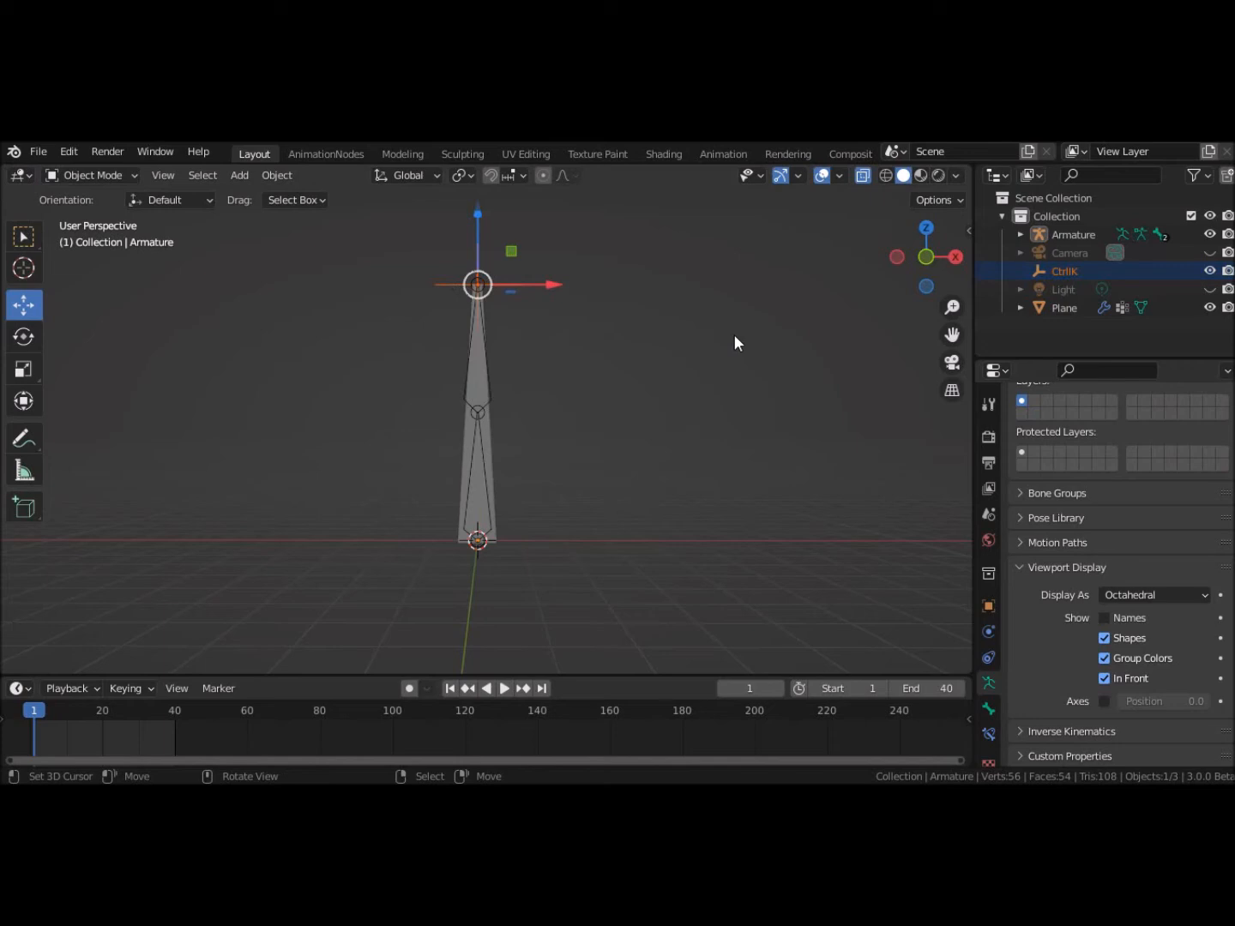
# Step: Try moving the CtrlIK empty freely to bend the bone chain, and undo the move
pyautogui.press('g')
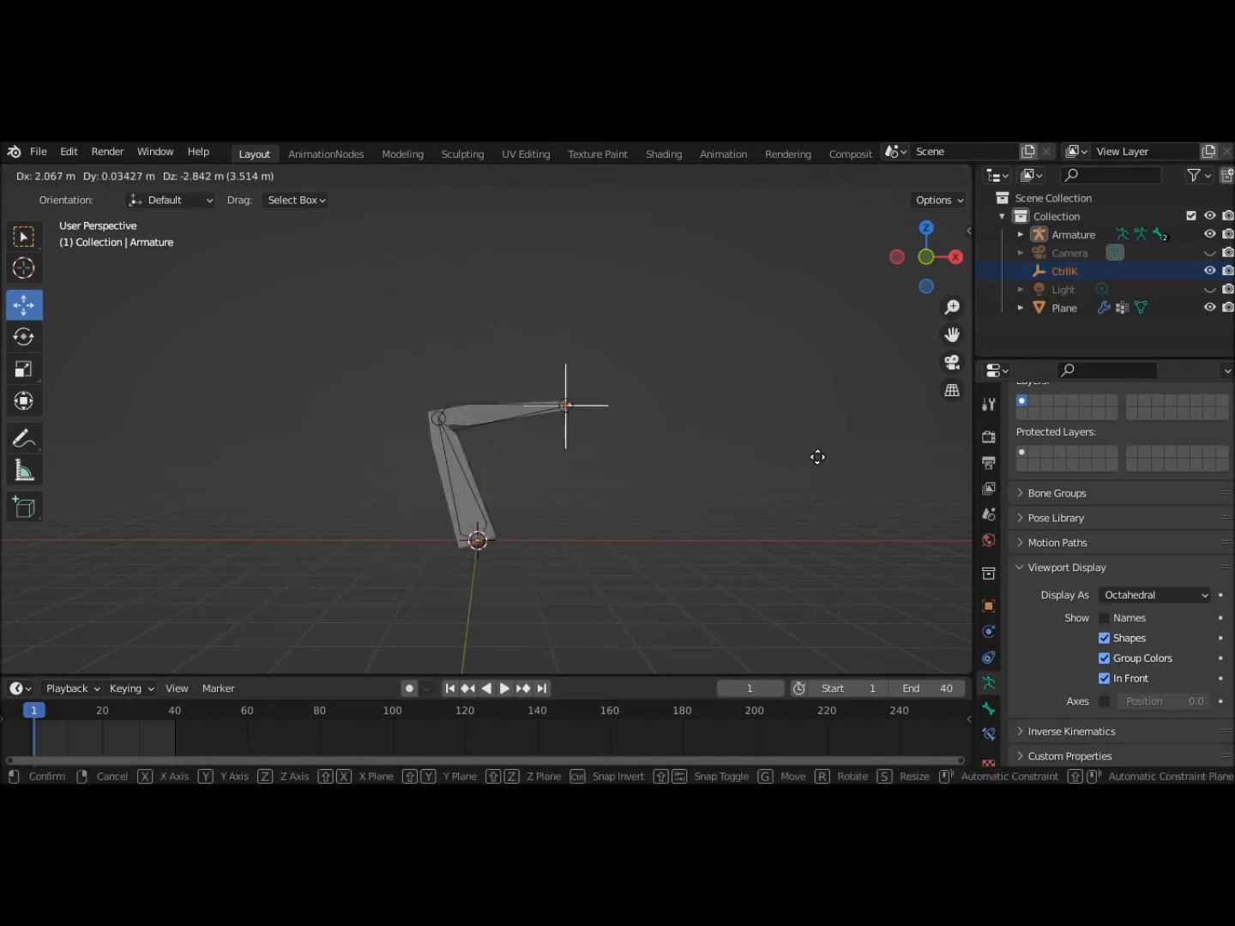
pyautogui.click(725, 378)
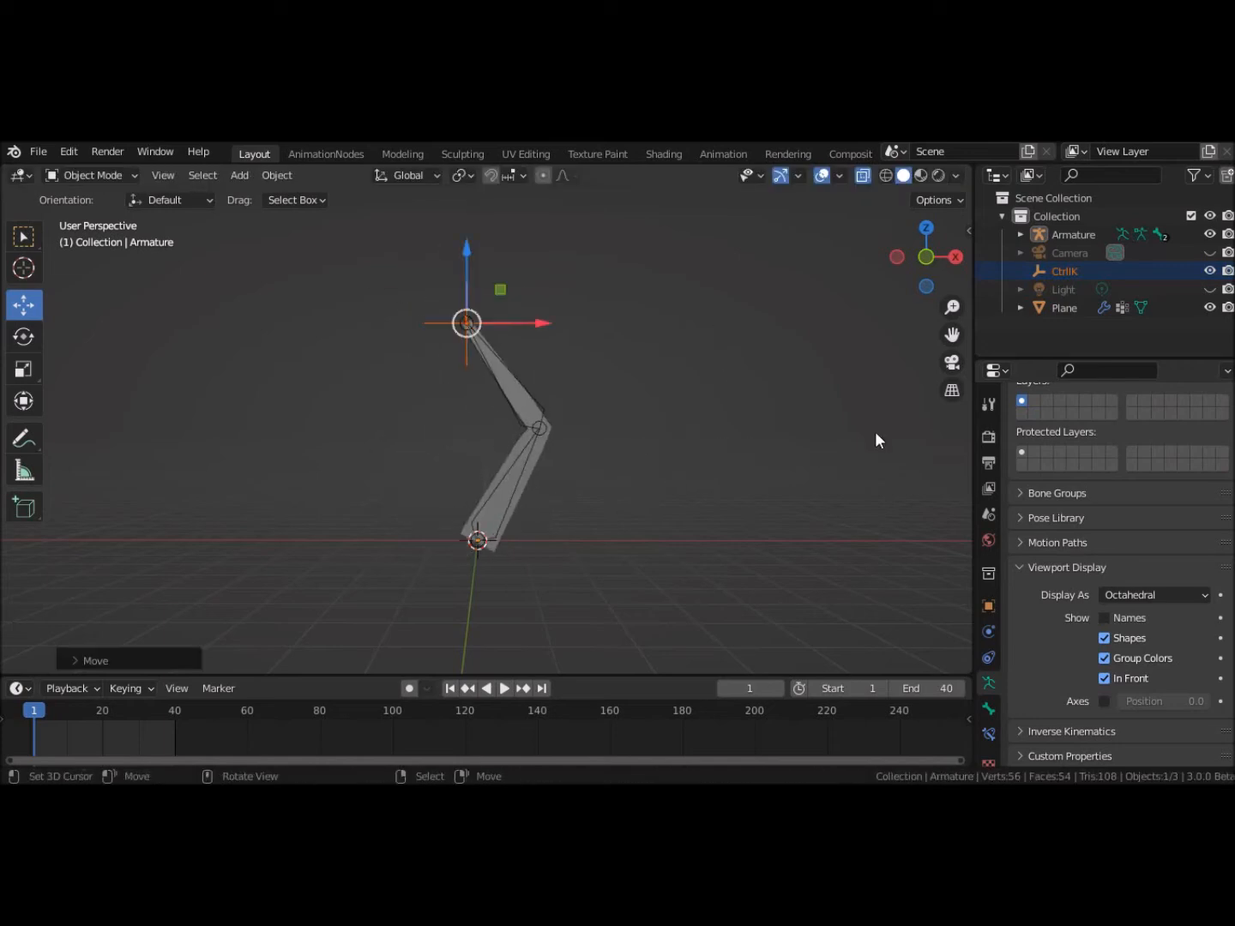
pyautogui.hotkey('ctrl', 'z')
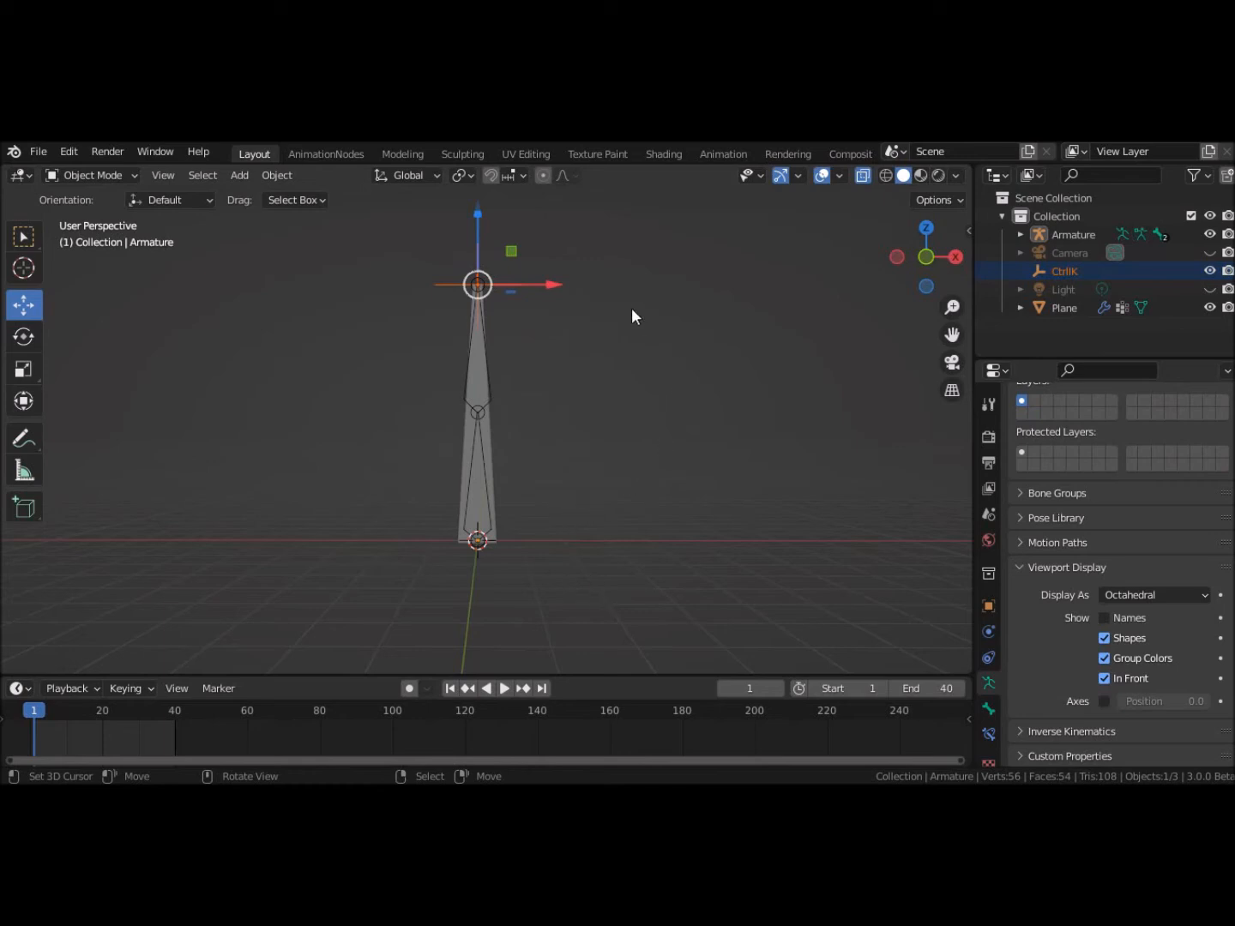
# Step: Move the CtrlIK empty along negative X and down in Z until the chain bends roughly at a right angle
pyautogui.moveTo(554, 282); pyautogui.dragTo(458, 301)
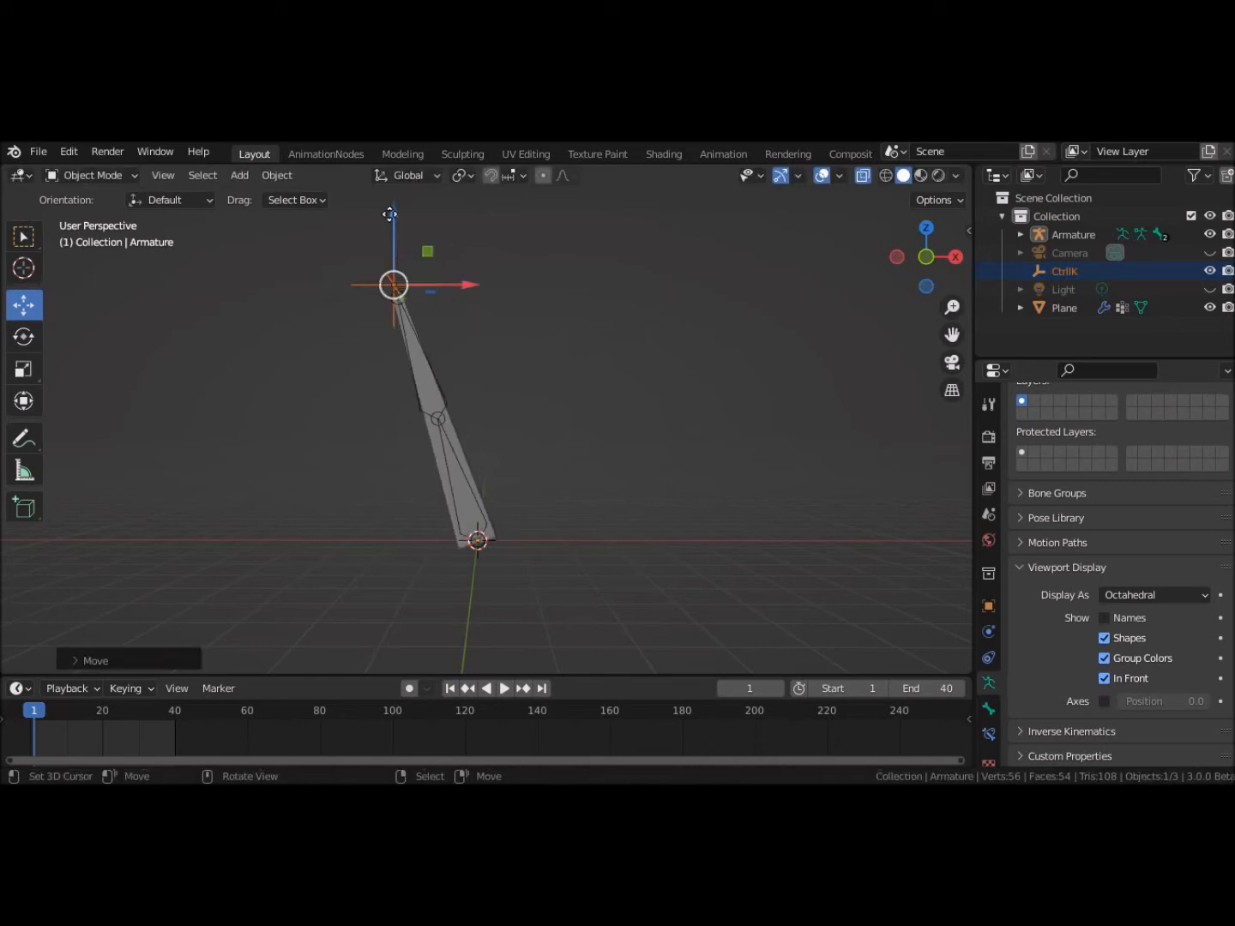
pyautogui.moveTo(390, 213); pyautogui.dragTo(322, 381)
pyautogui.moveTo(486, 450); pyautogui.dragTo(366, 435)
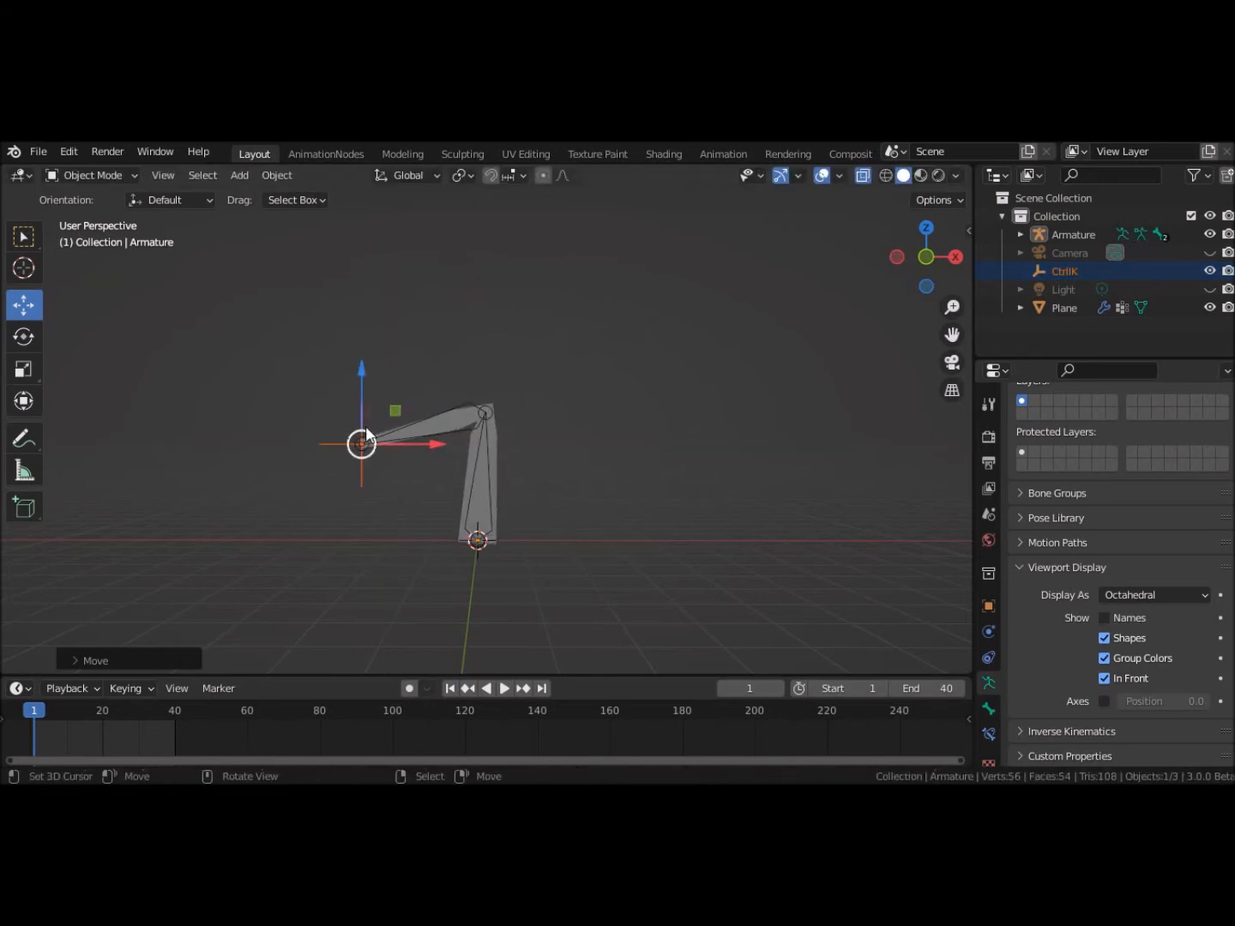
pyautogui.moveTo(362, 369); pyautogui.dragTo(347, 386)
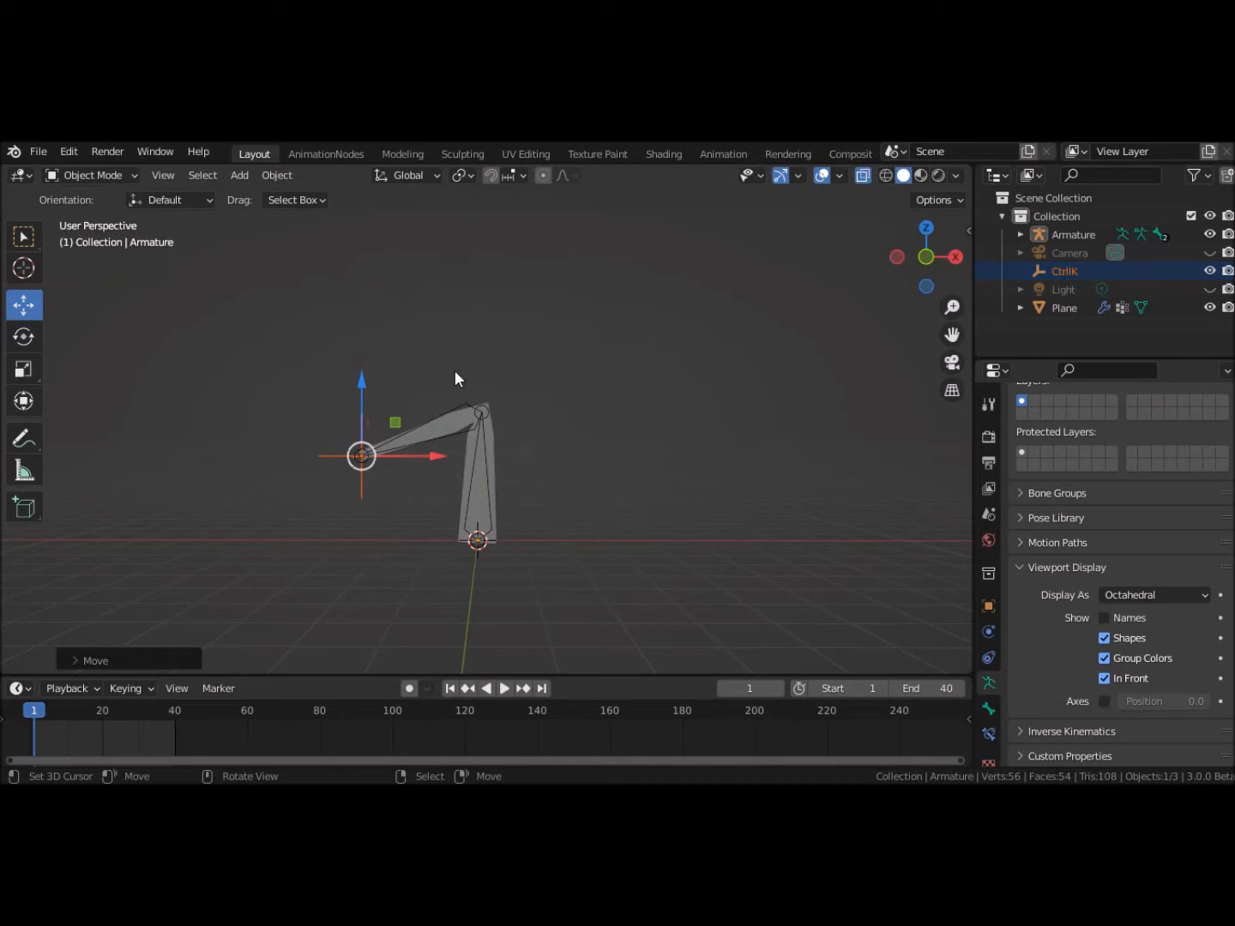
# Step: Select the armature and the skinned mesh without the CtrlIK empty, and move them up about 4.9 m above the ground
pyautogui.click(518, 355)
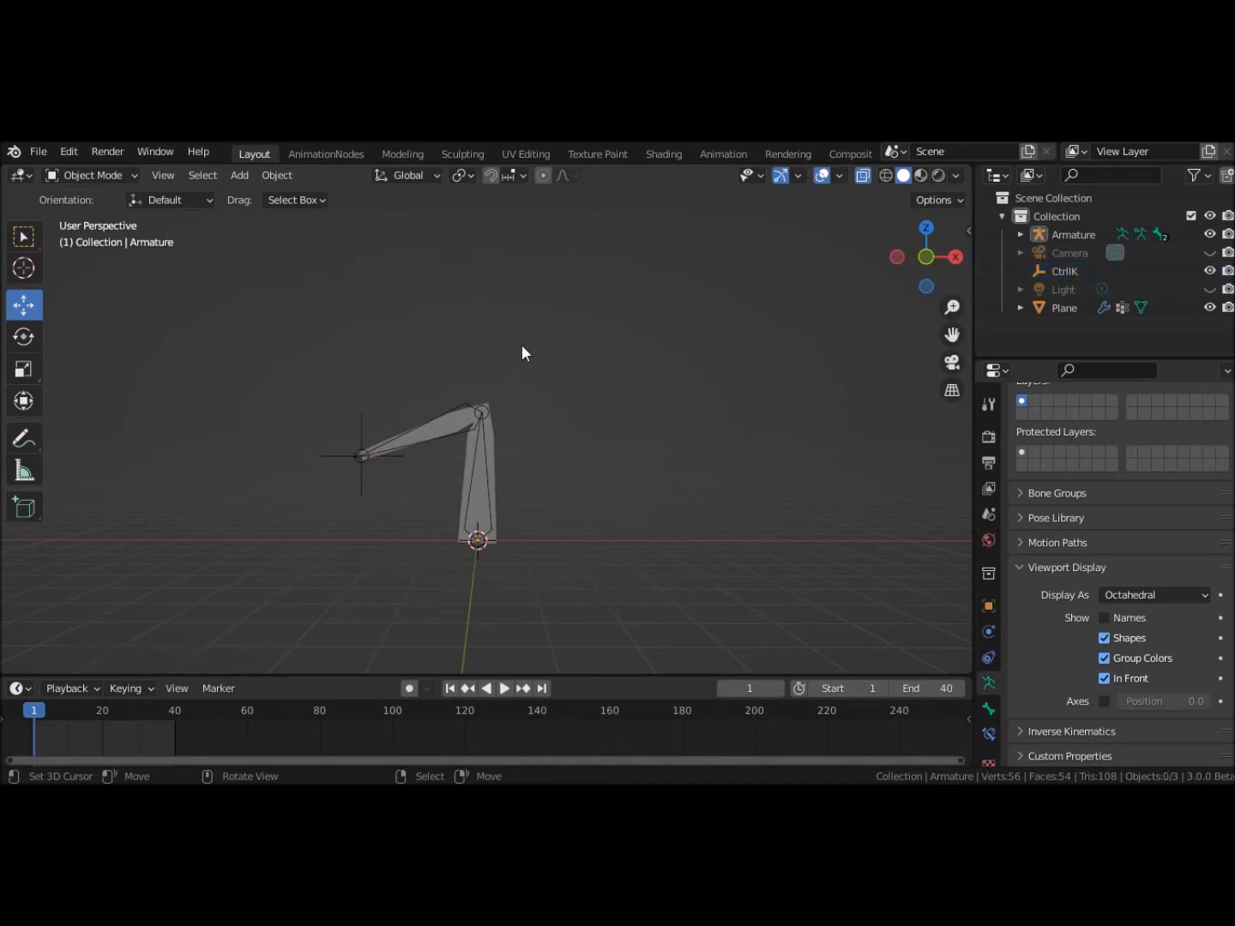
pyautogui.press('b')
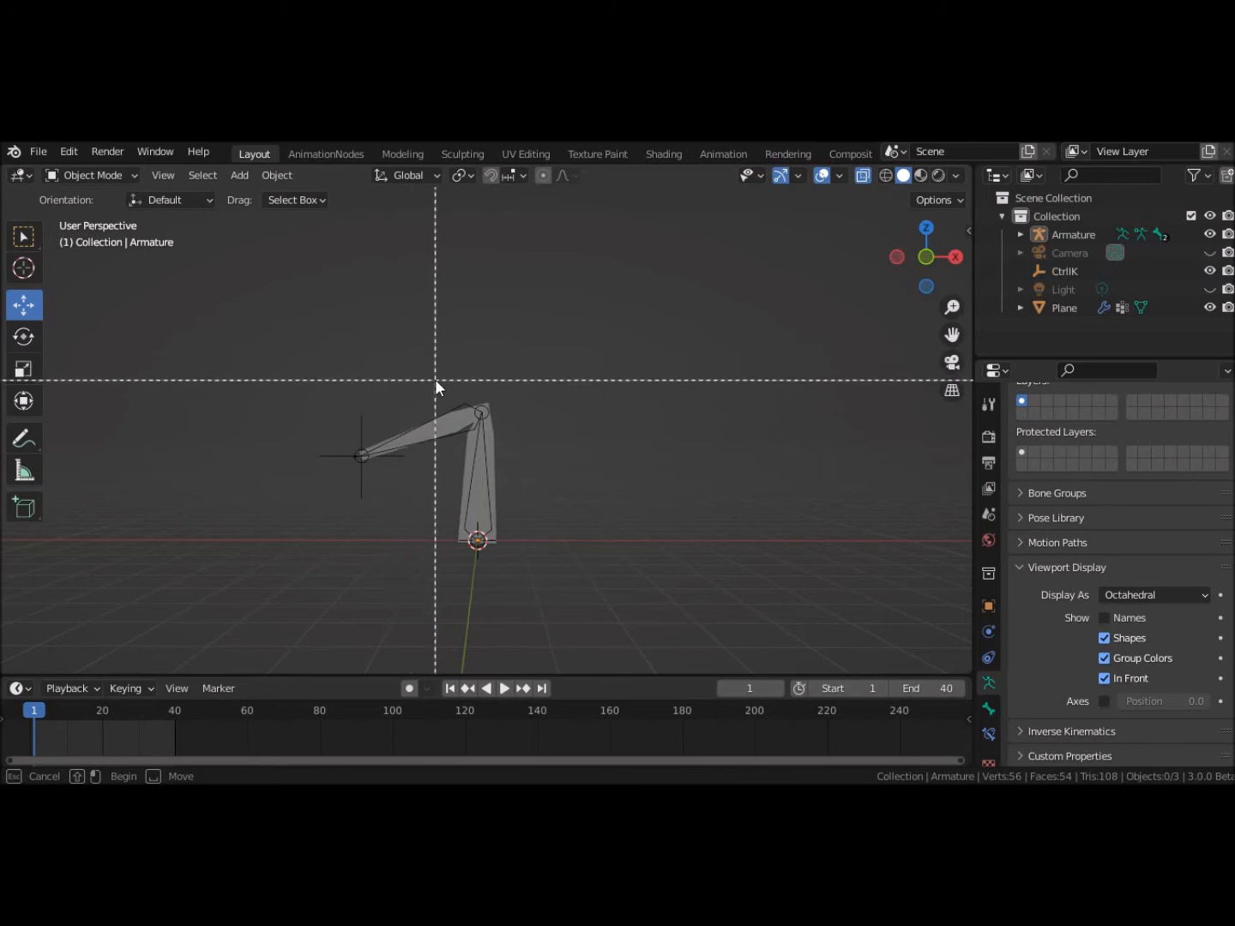
pyautogui.moveTo(428, 388); pyautogui.dragTo(548, 592)
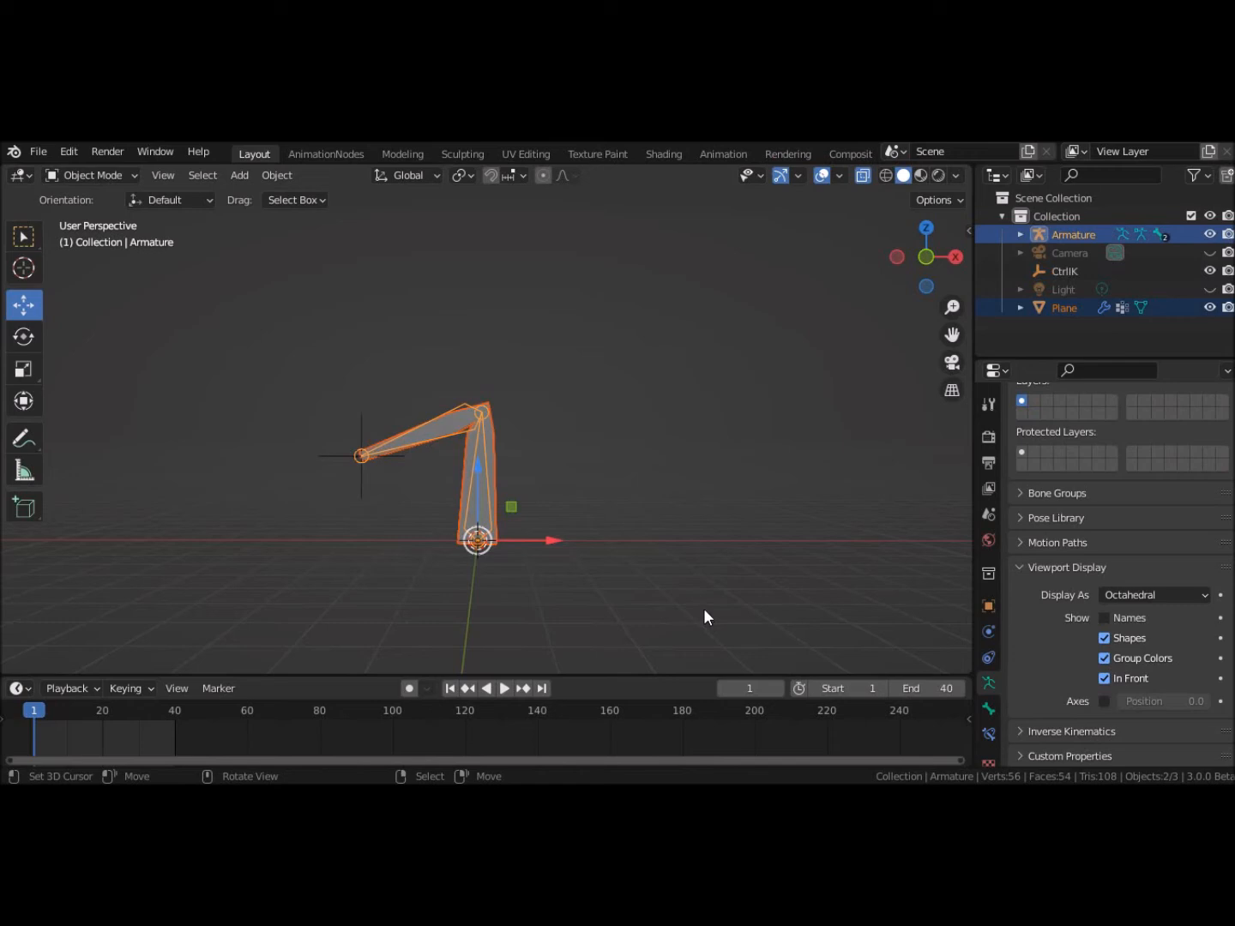
pyautogui.press('g')
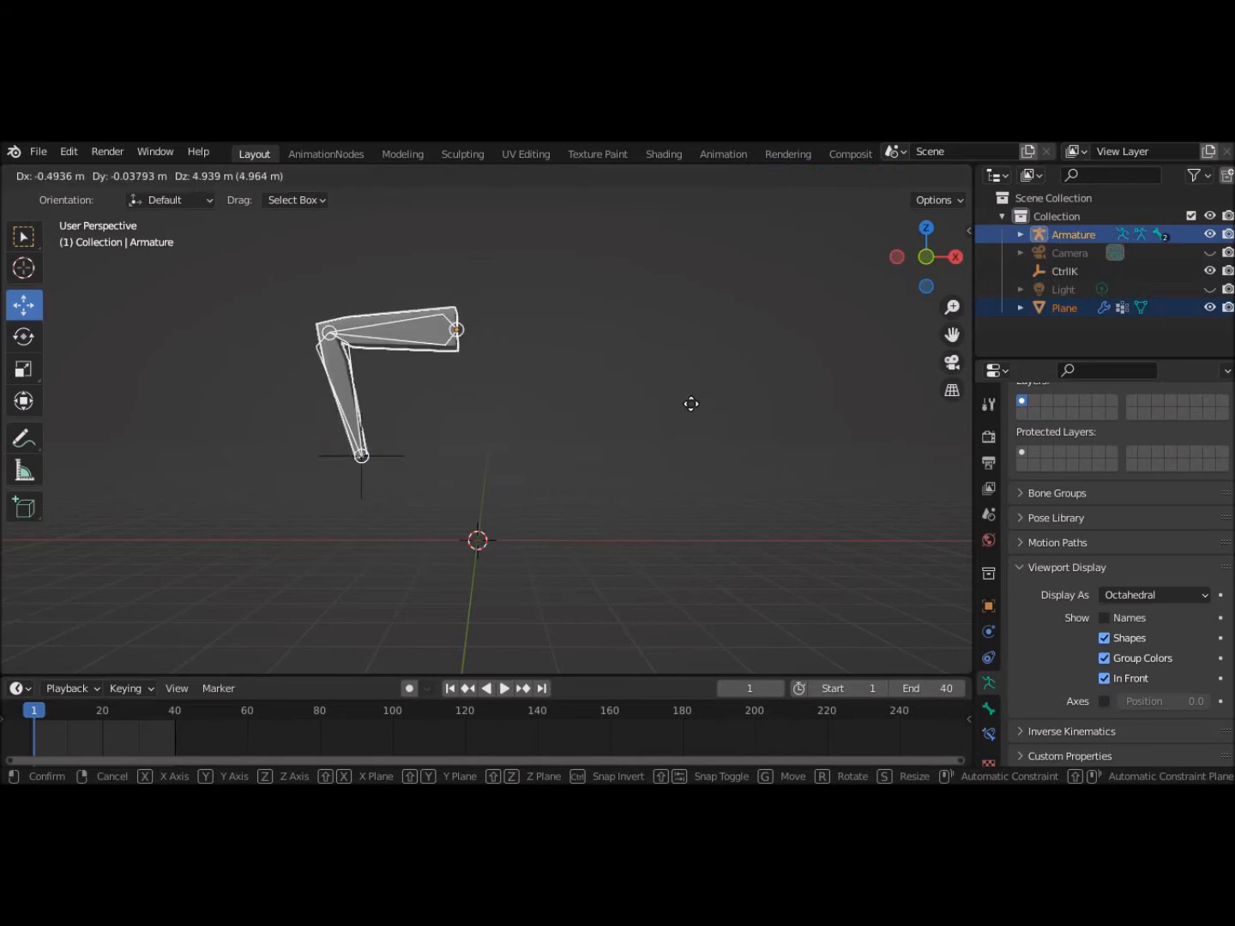
pyautogui.click(712, 397)
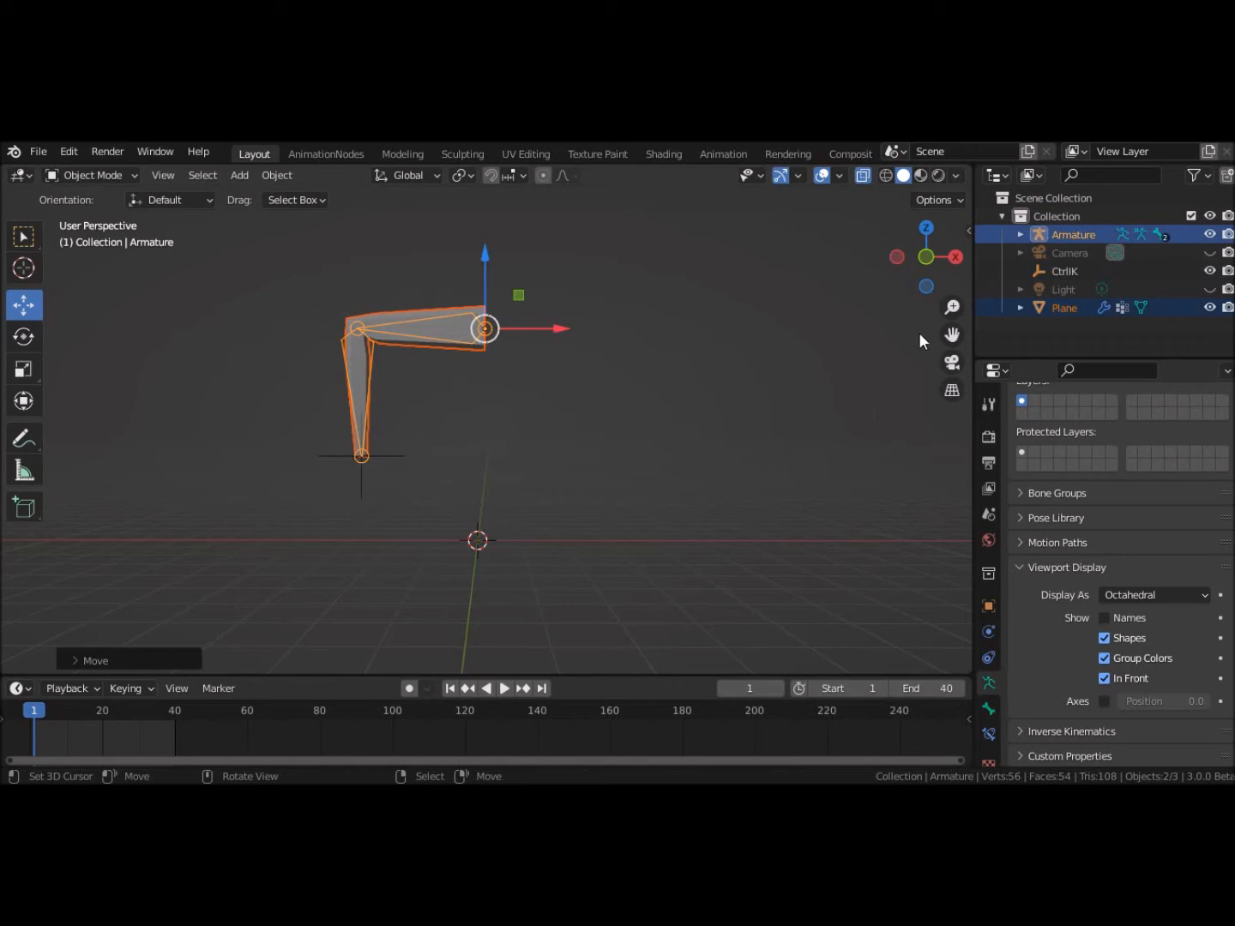
# Step: In the front orthographic view, reposition the armature and mesh slightly so the chain's base sits near the Z axis
pyautogui.click(927, 259)
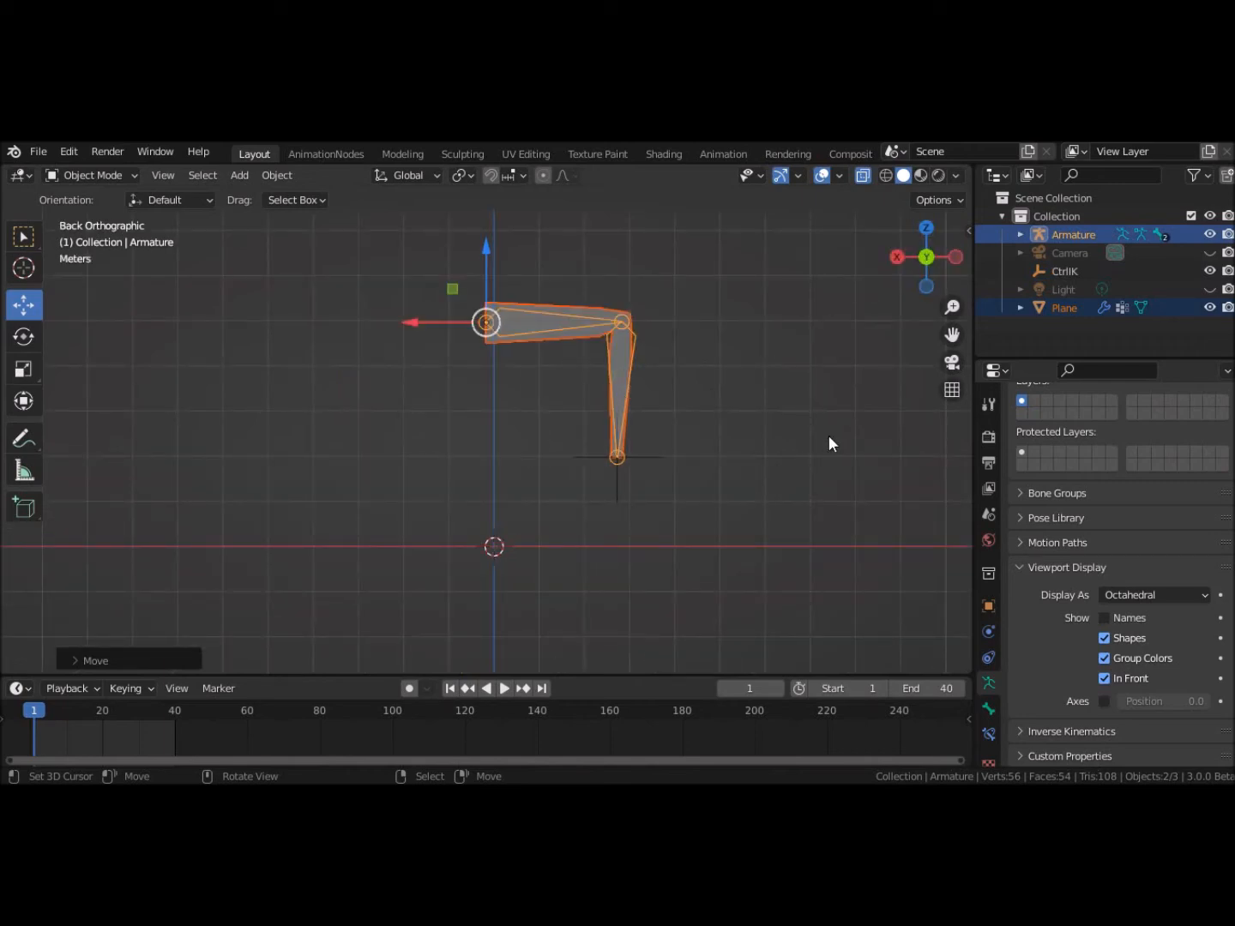
pyautogui.click(926, 260)
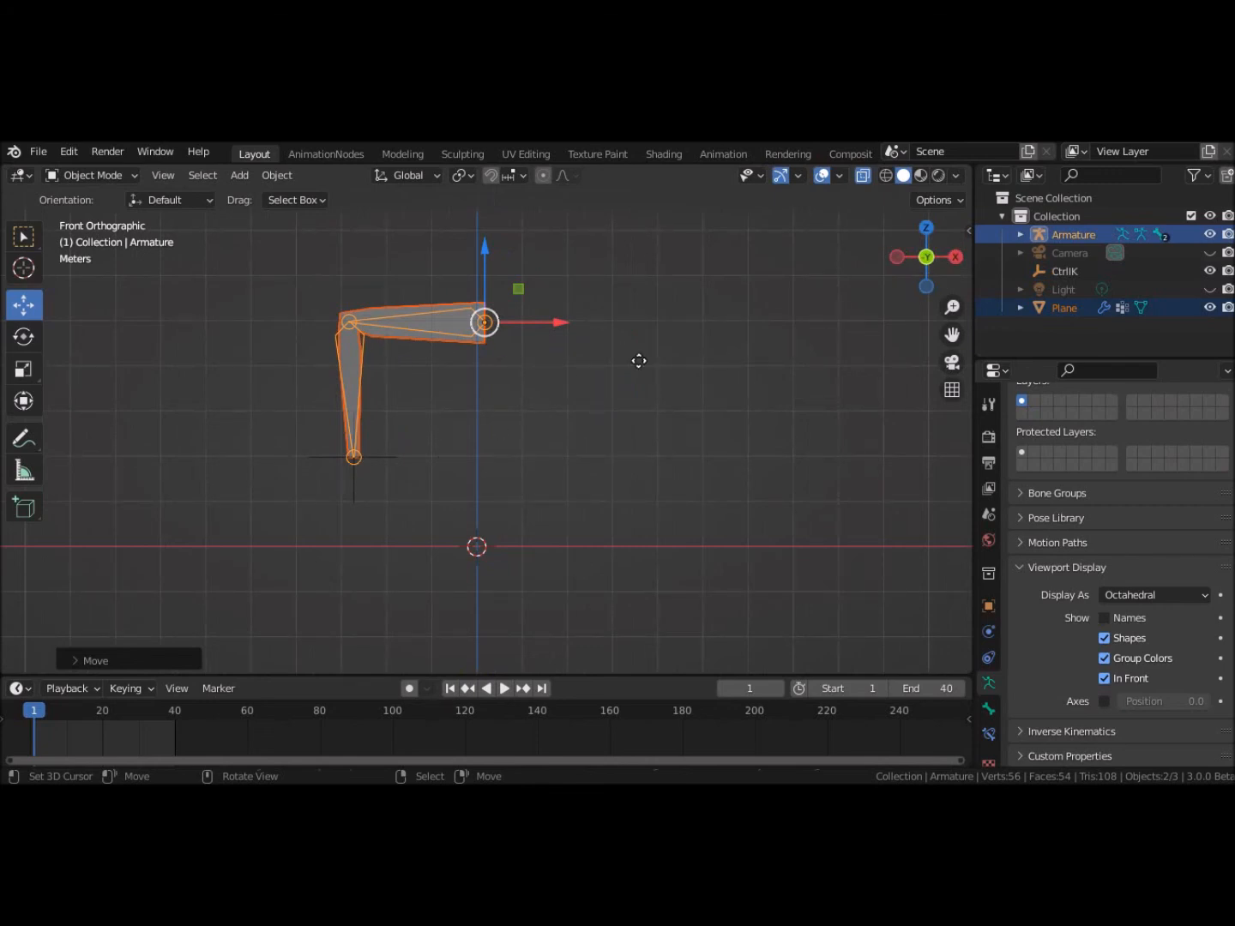
pyautogui.press('g')
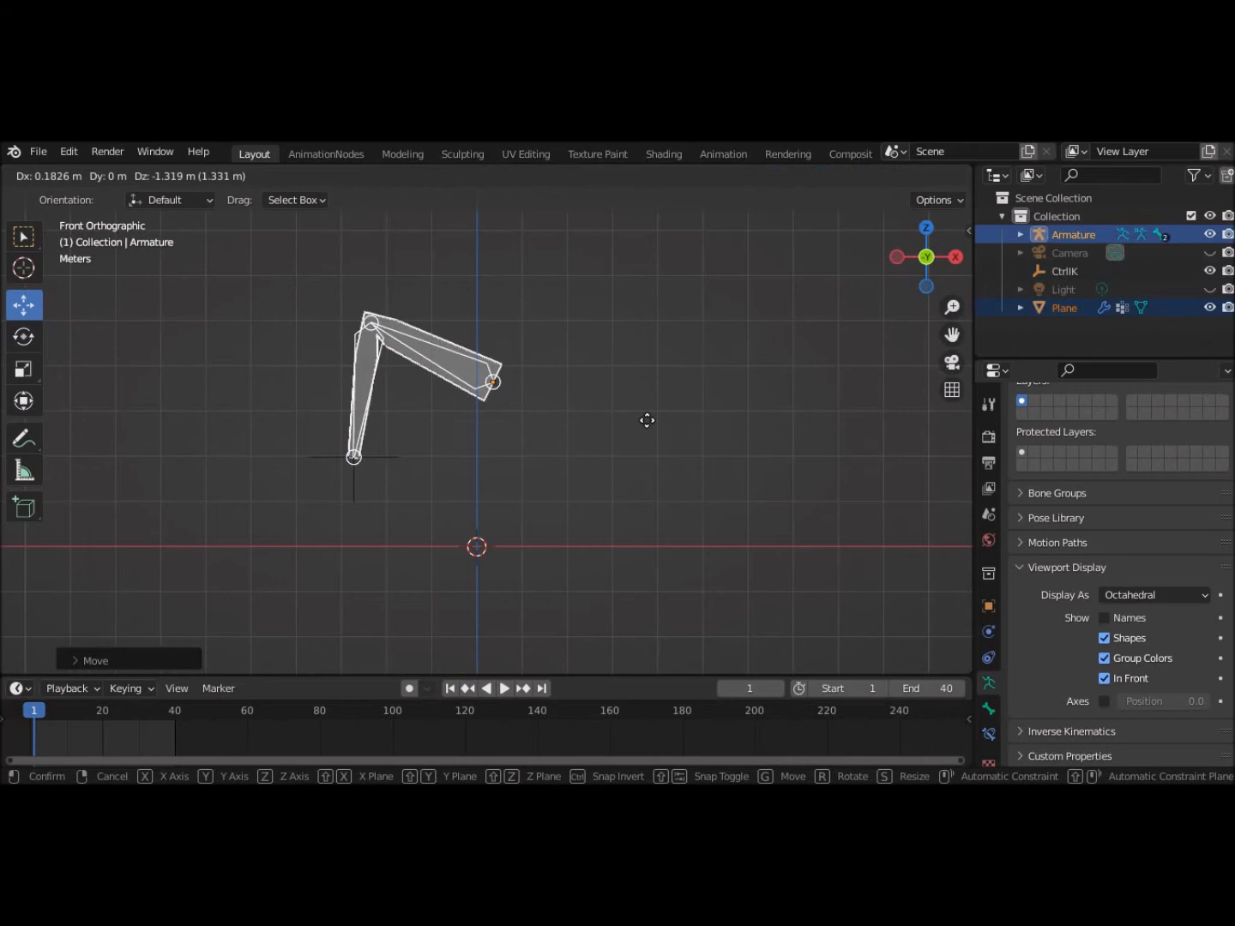
pyautogui.click(633, 369)
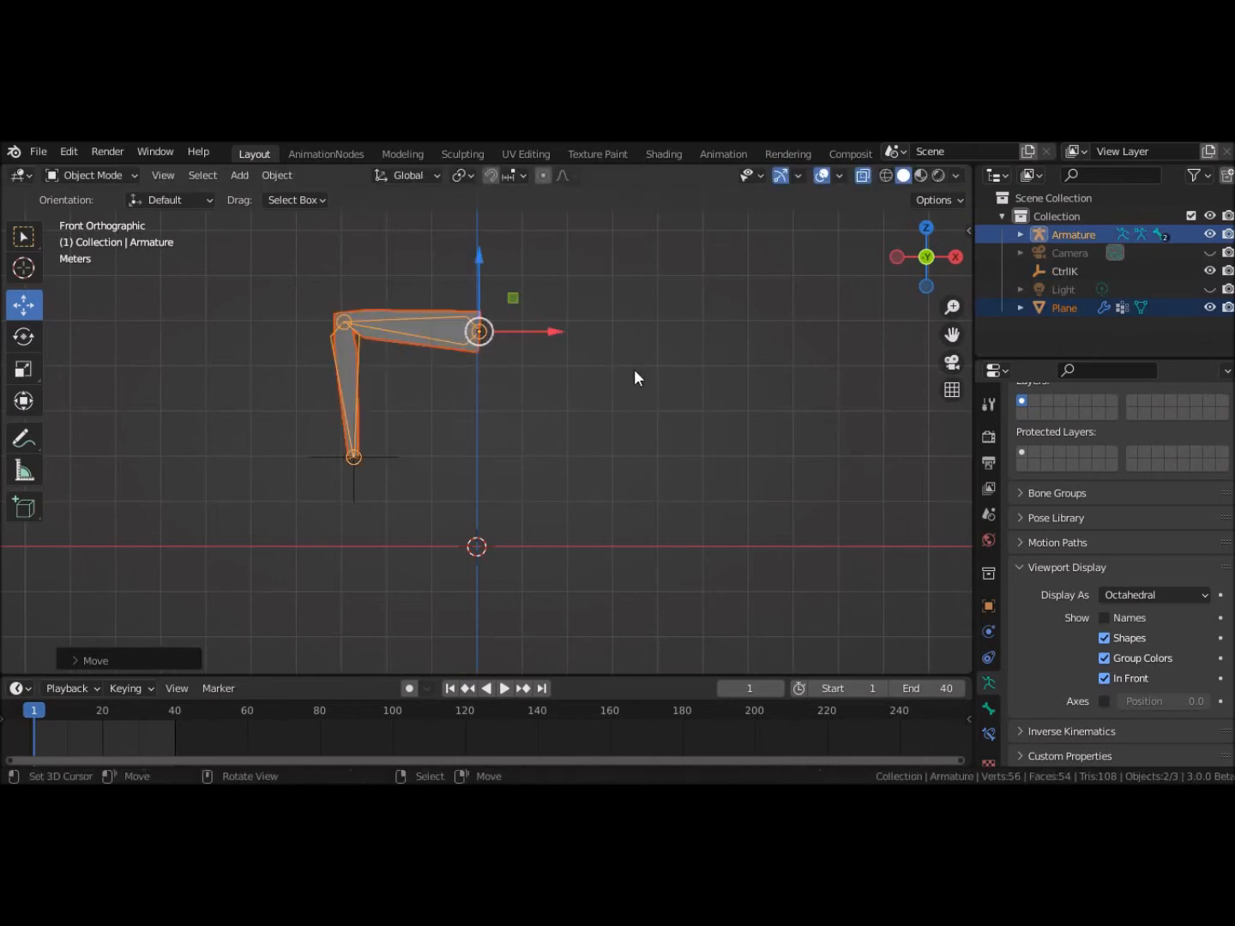
# Step: Move the CtrlIK empty down to the X axis line and shift it slightly along positive X
pyautogui.click(378, 456)
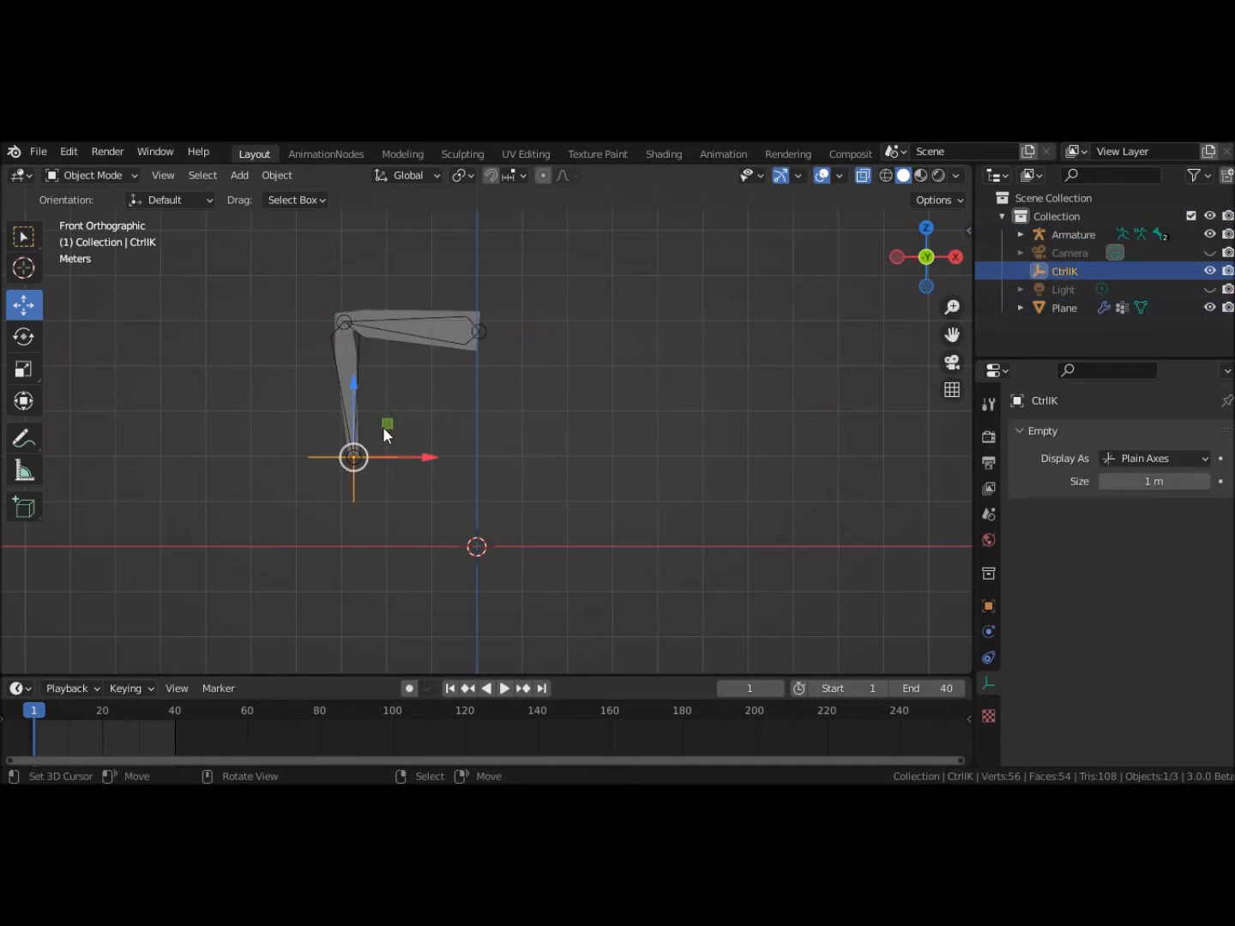
pyautogui.moveTo(358, 386); pyautogui.dragTo(359, 478)
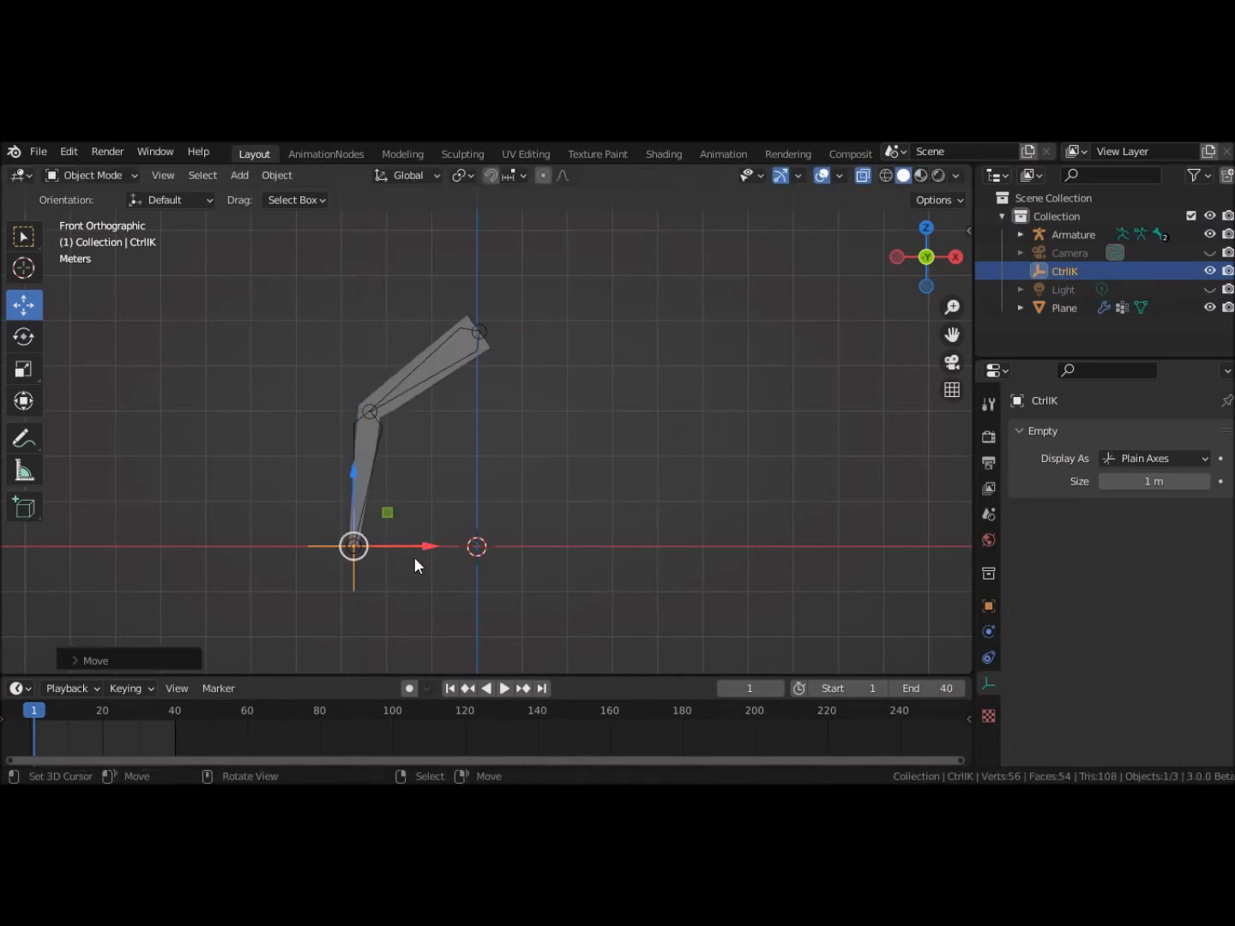
pyautogui.moveTo(434, 546); pyautogui.dragTo(449, 550)
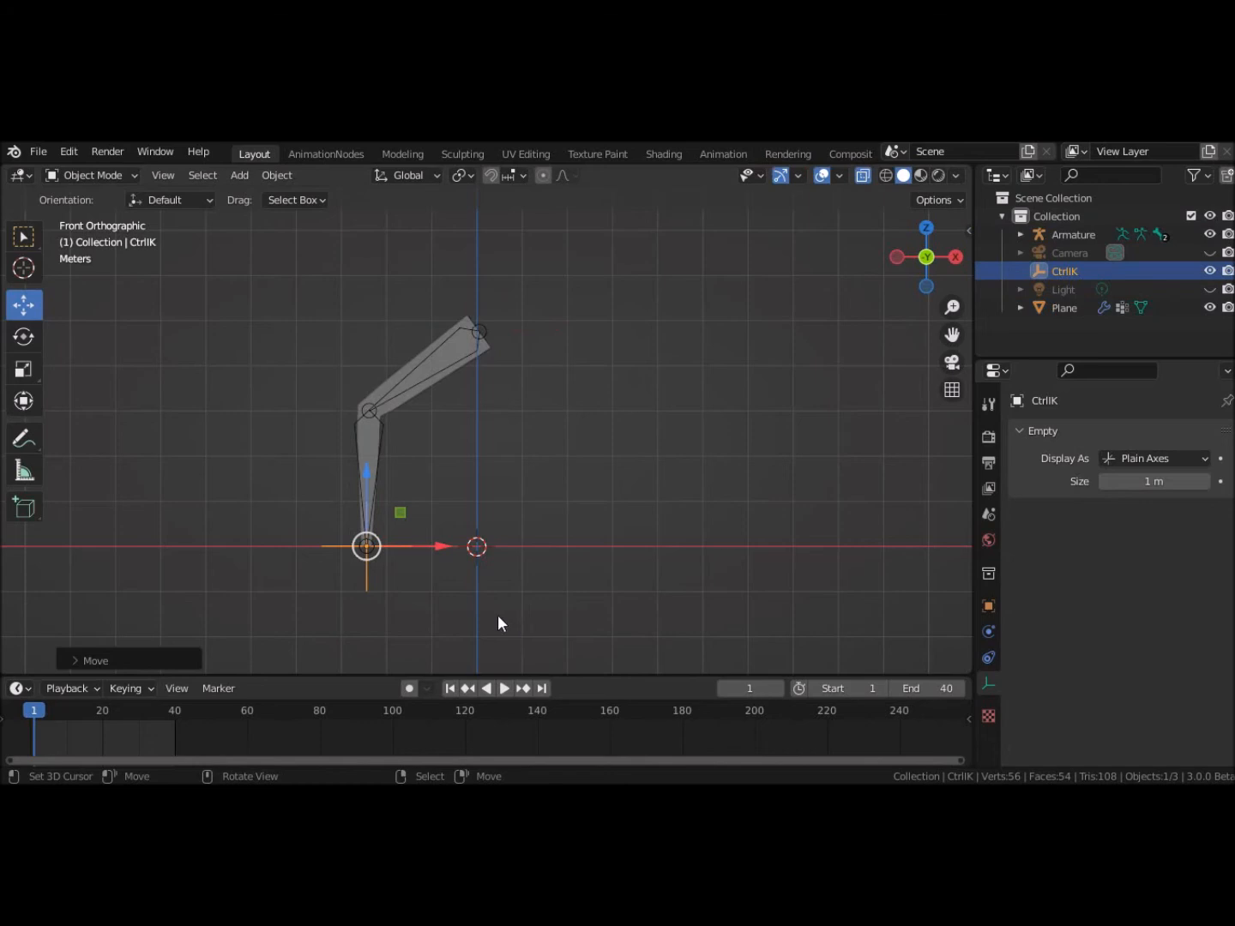
pyautogui.moveTo(443, 546); pyautogui.dragTo(465, 544)
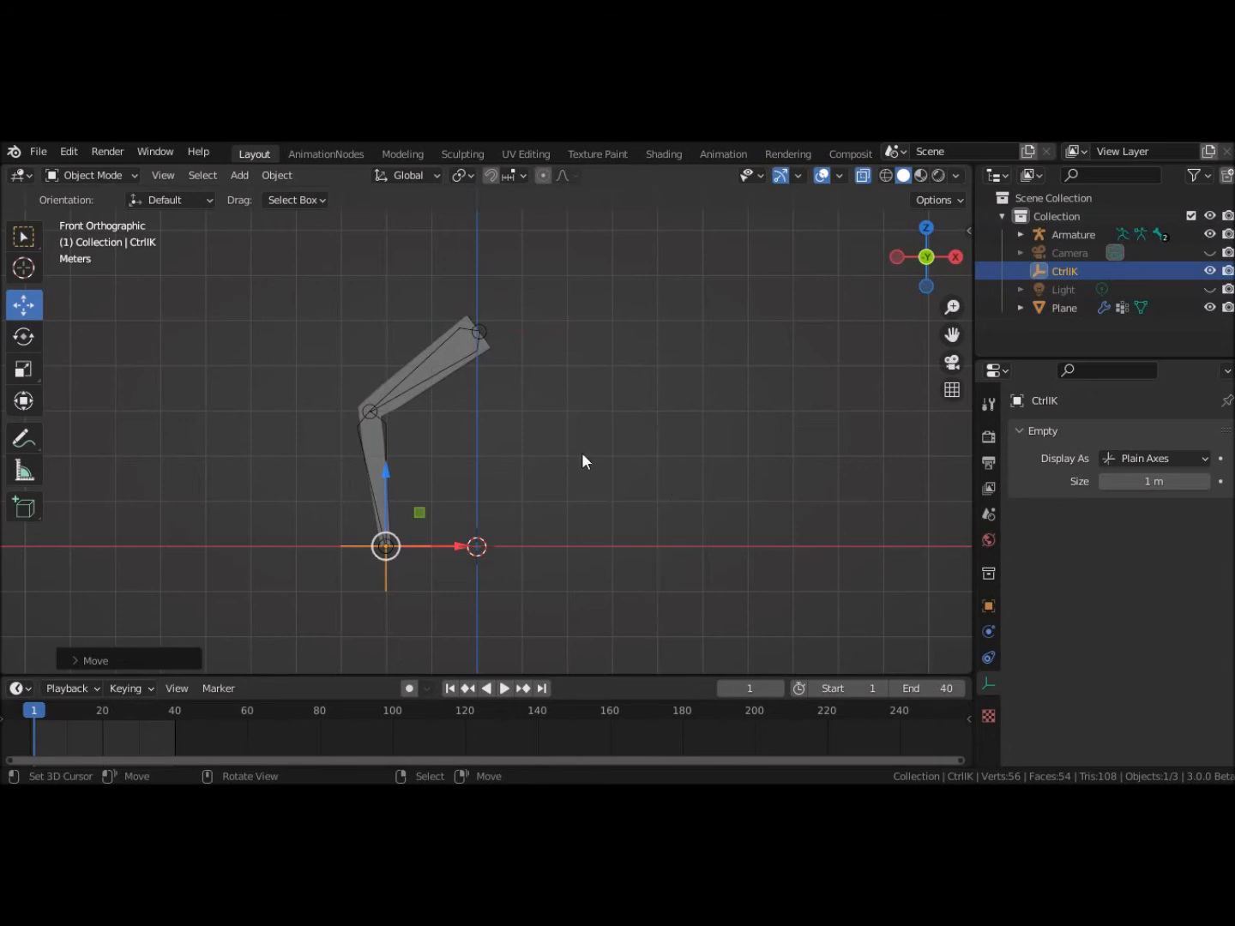
# Step: Add a Bezier circle at the 3D cursor on the world origin
pyautogui.click(446, 366)
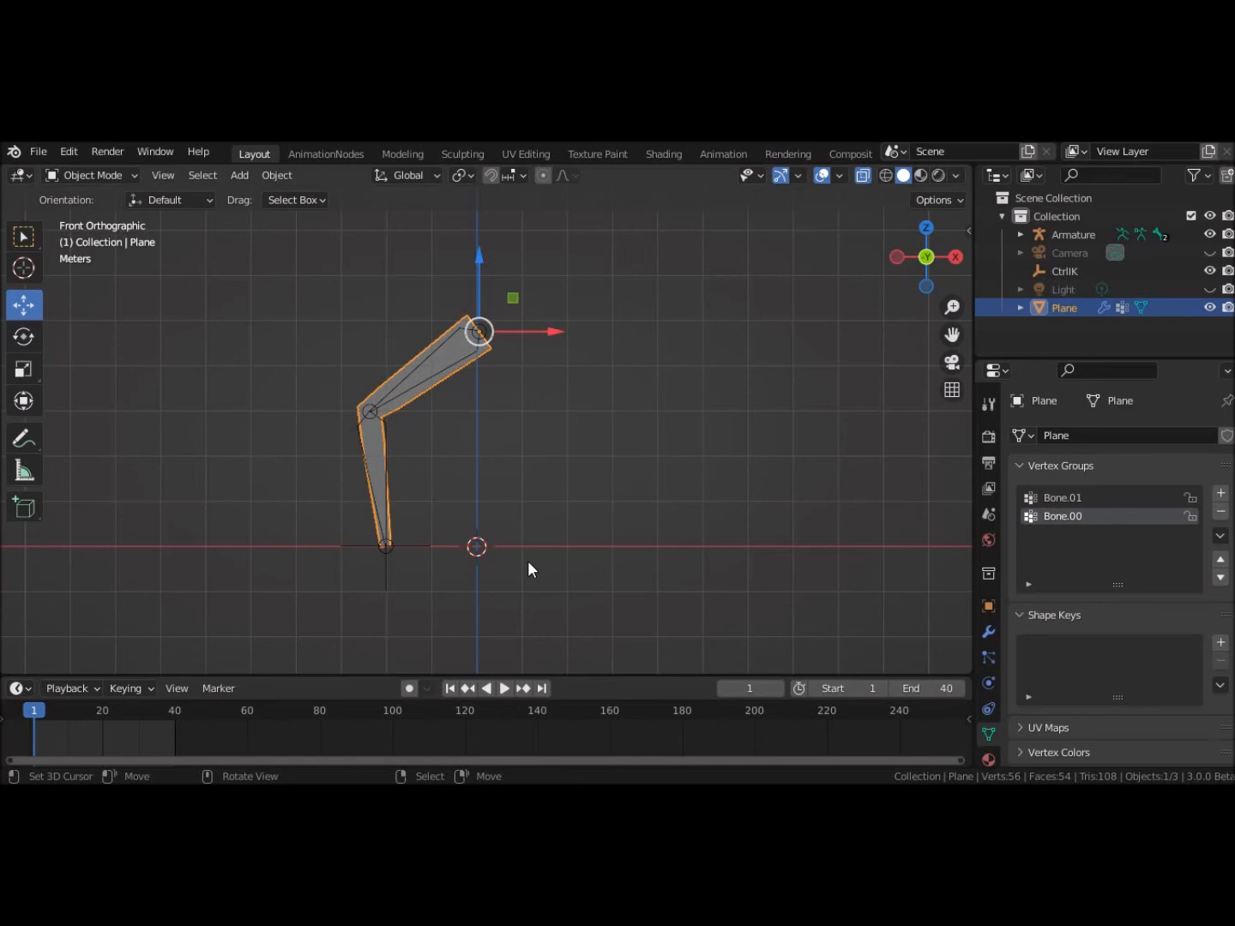
pyautogui.press('shift')
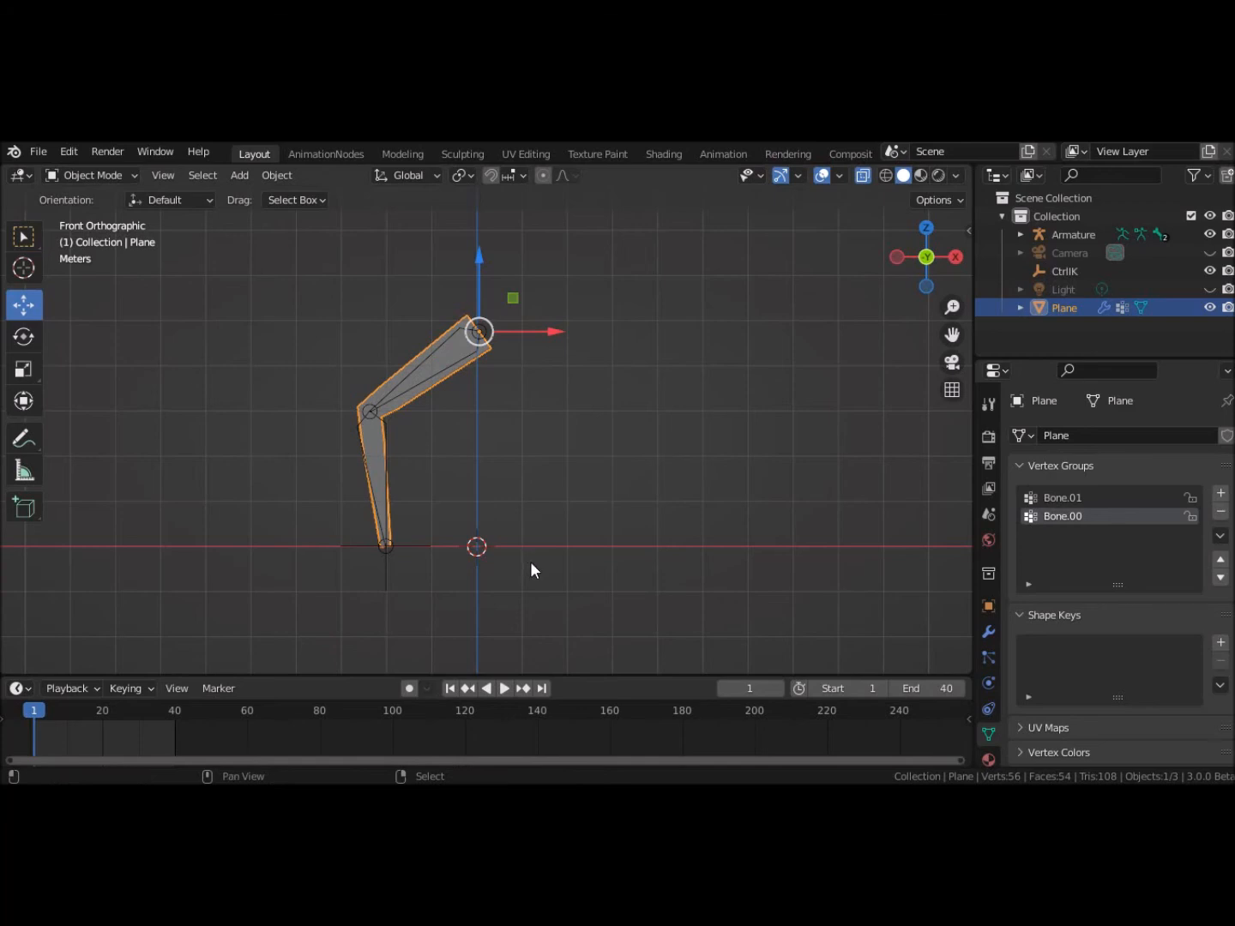
pyautogui.hotkey('shift', 'a')
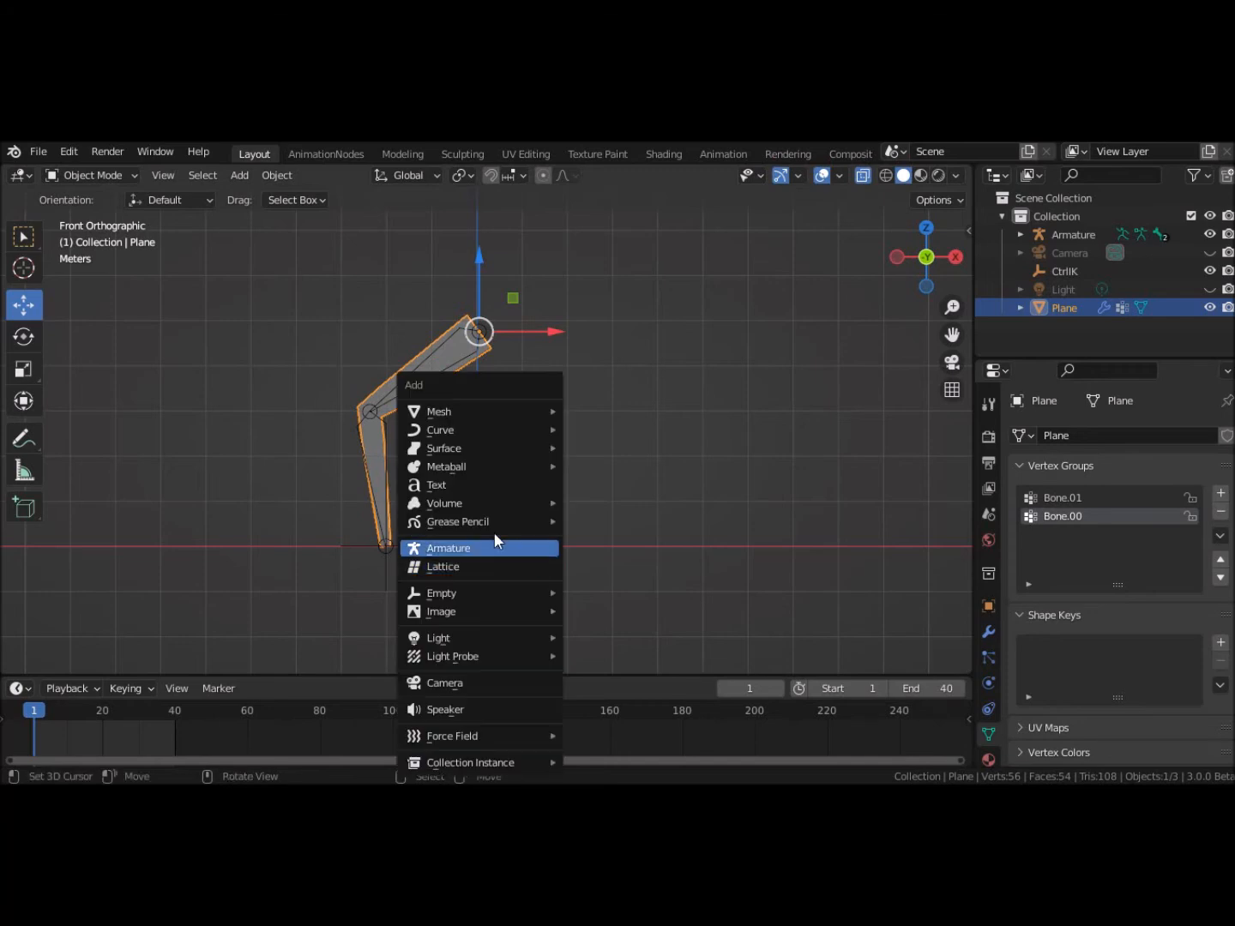
pyautogui.moveTo(469, 427)
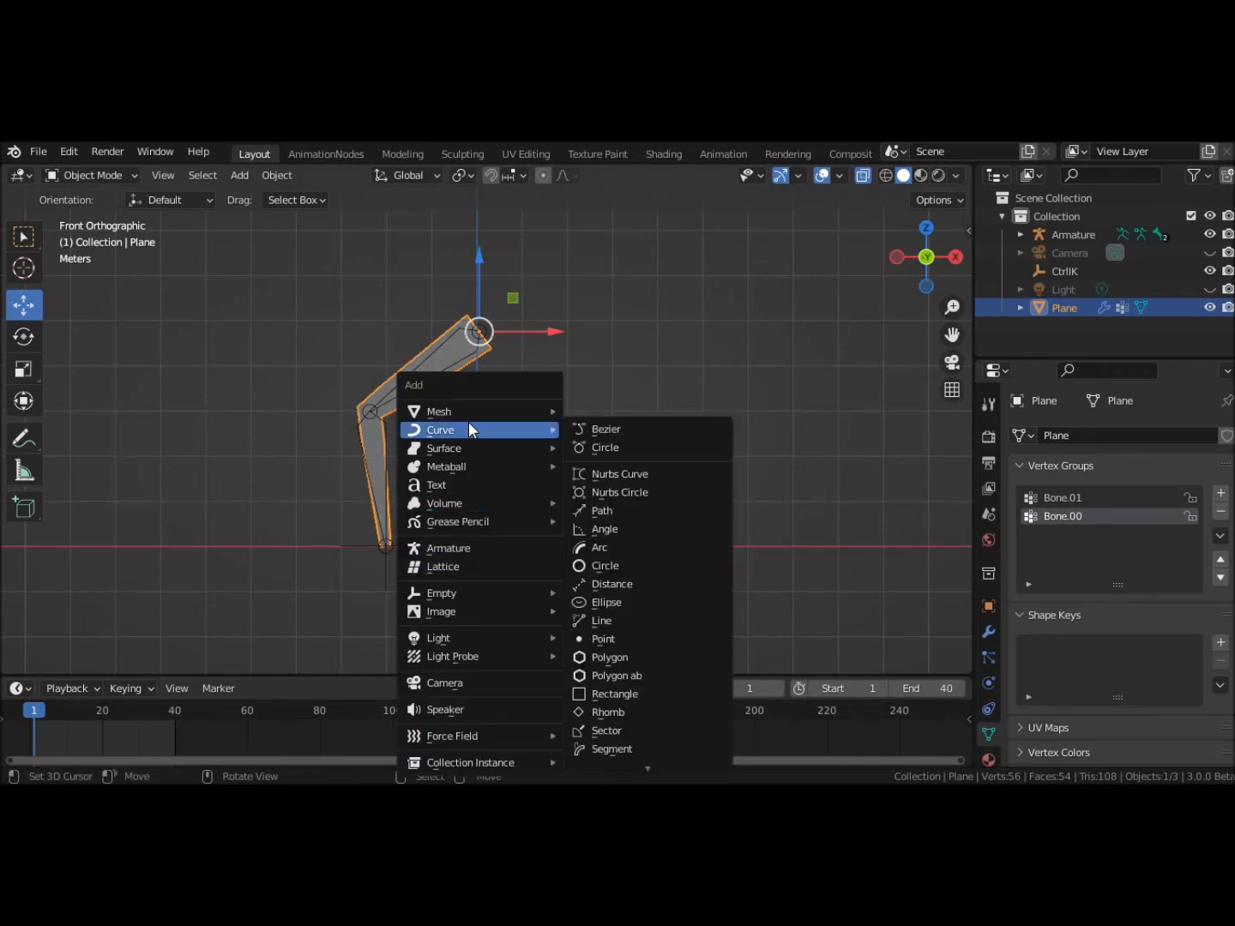
pyautogui.click(590, 442)
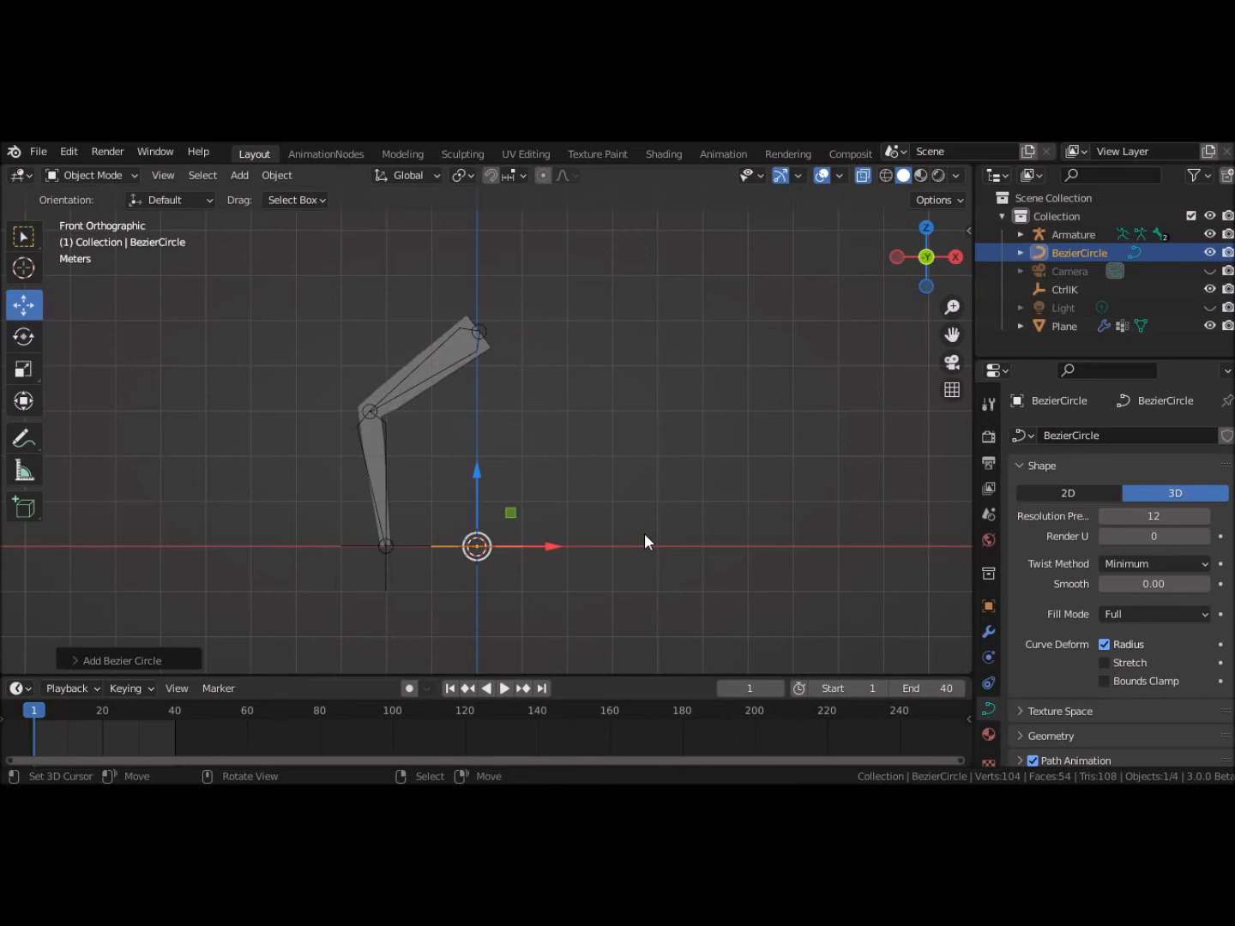
# Step: Rotate the Bezier circle 90° around global X and move it about 1 m along negative X, so its edge meets the CtrlIK empty
pyautogui.press('r')
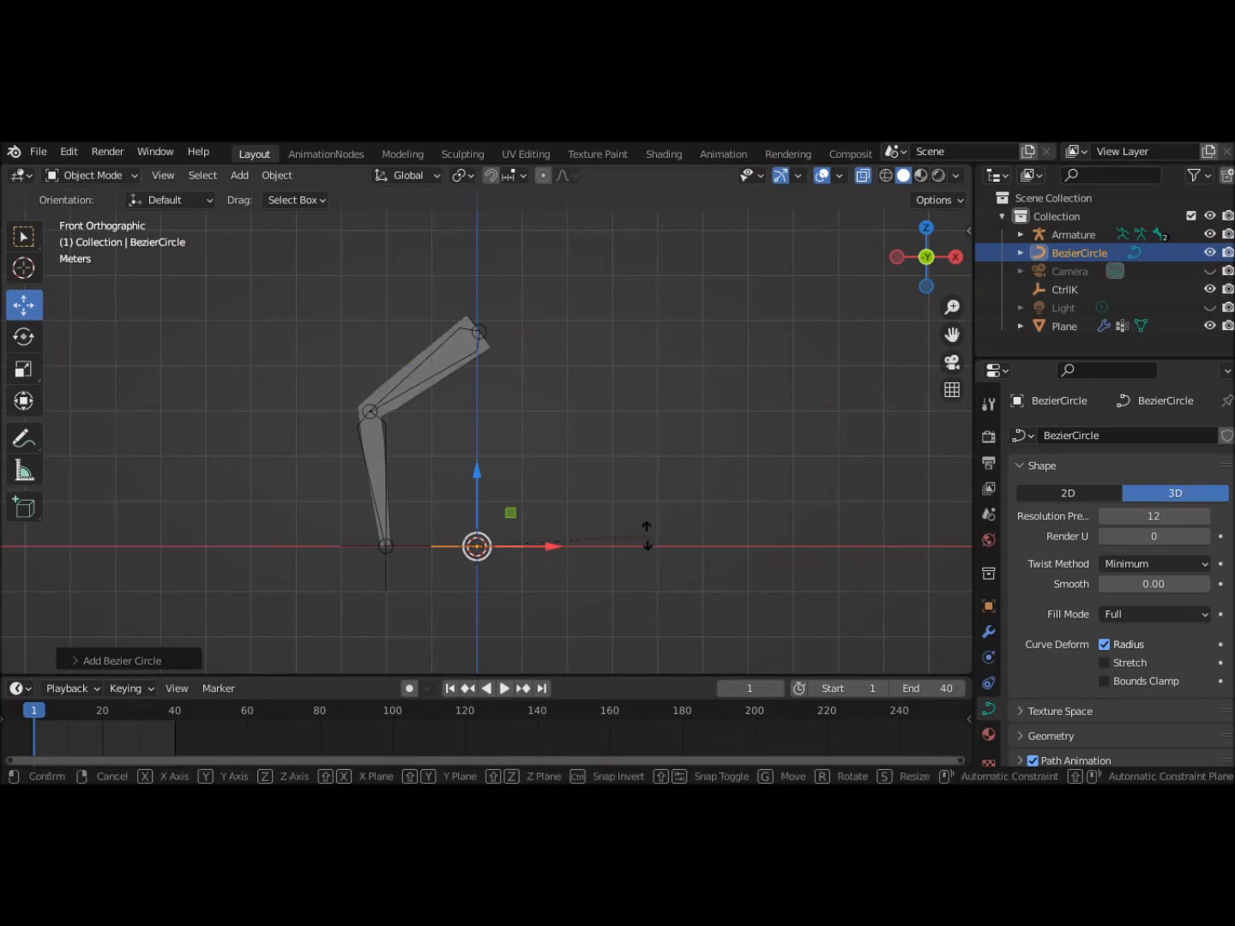
pyautogui.write('x')
pyautogui.write('90')
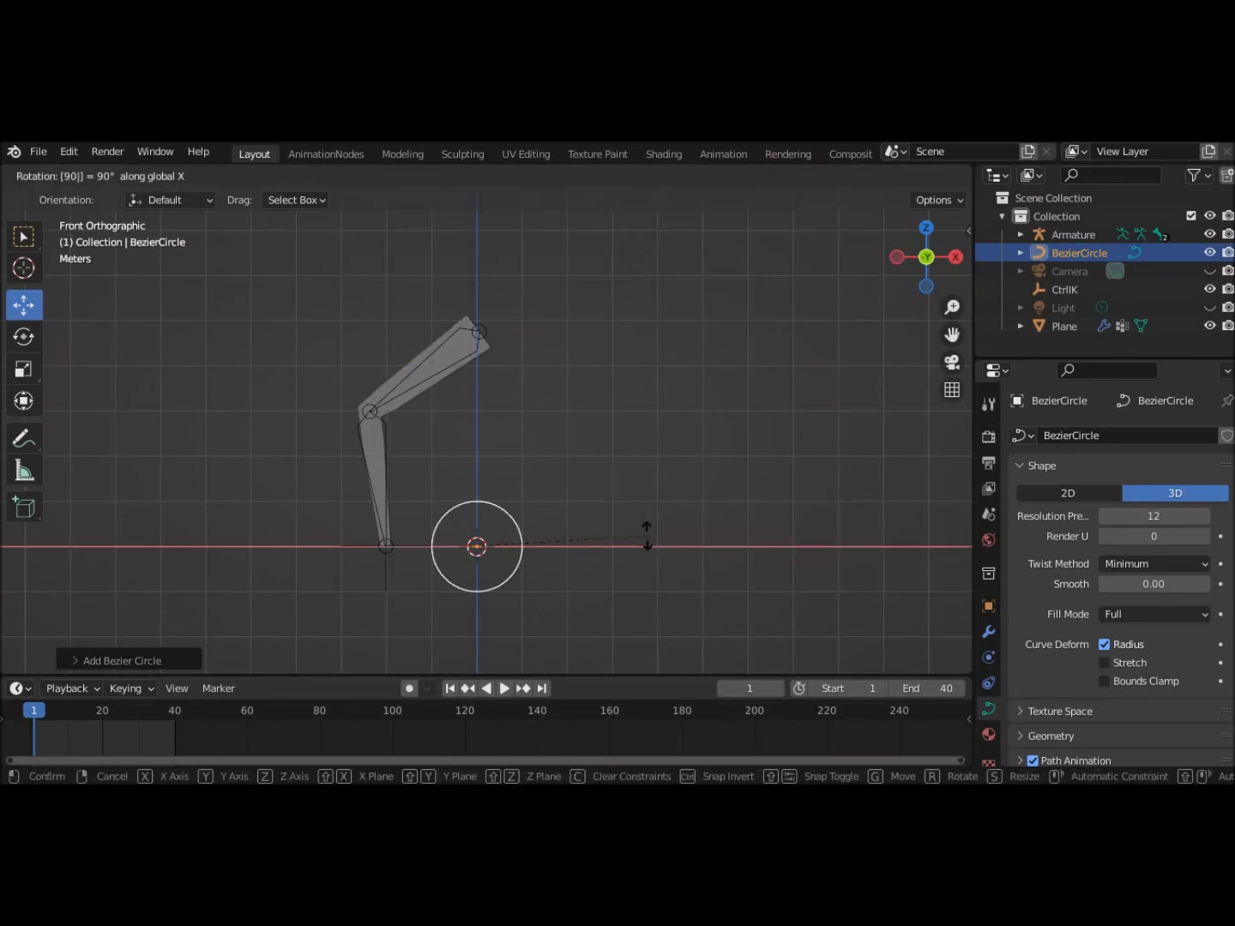
pyautogui.press('Return')
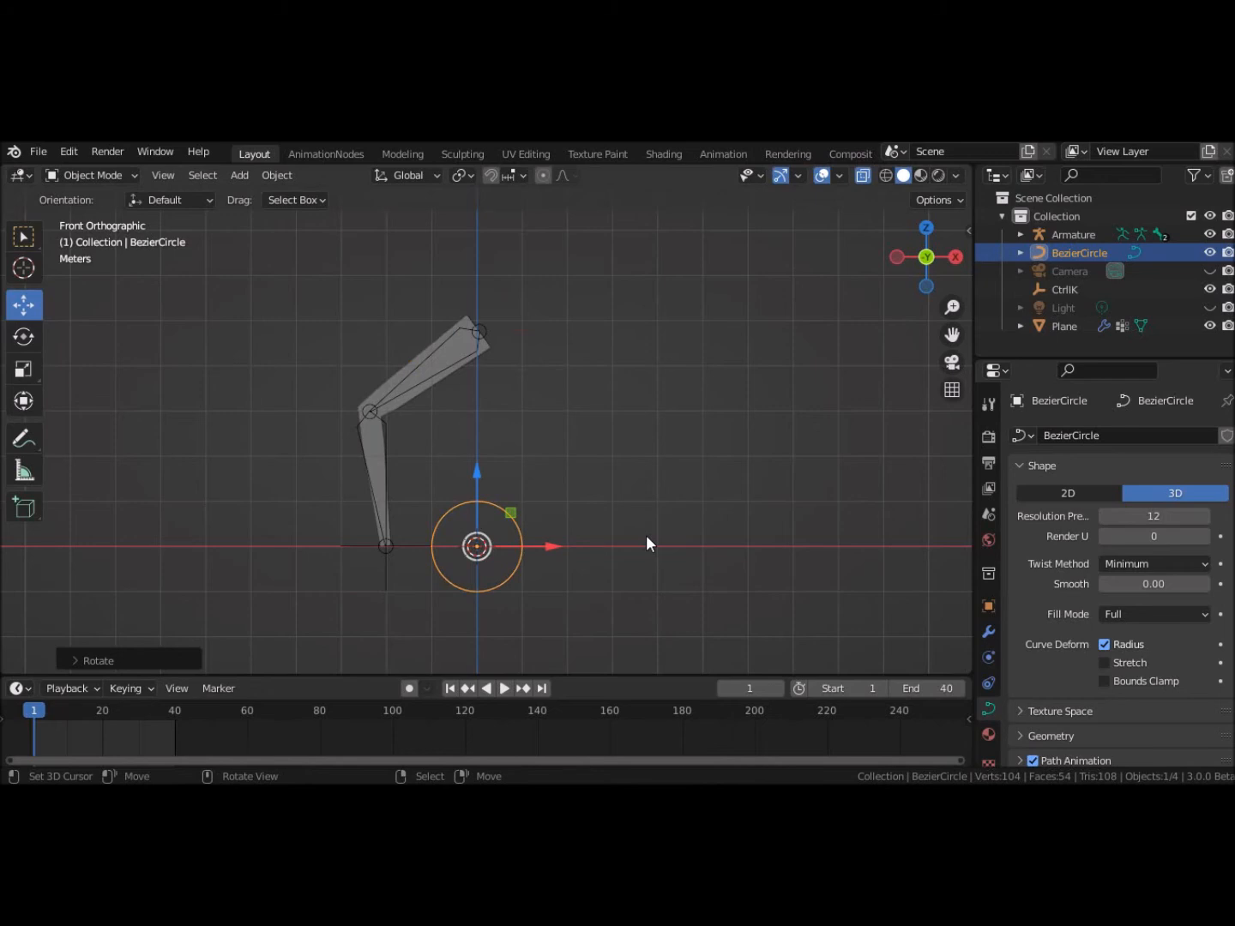
pyautogui.moveTo(552, 550); pyautogui.dragTo(504, 550)
pyautogui.click(505, 549)
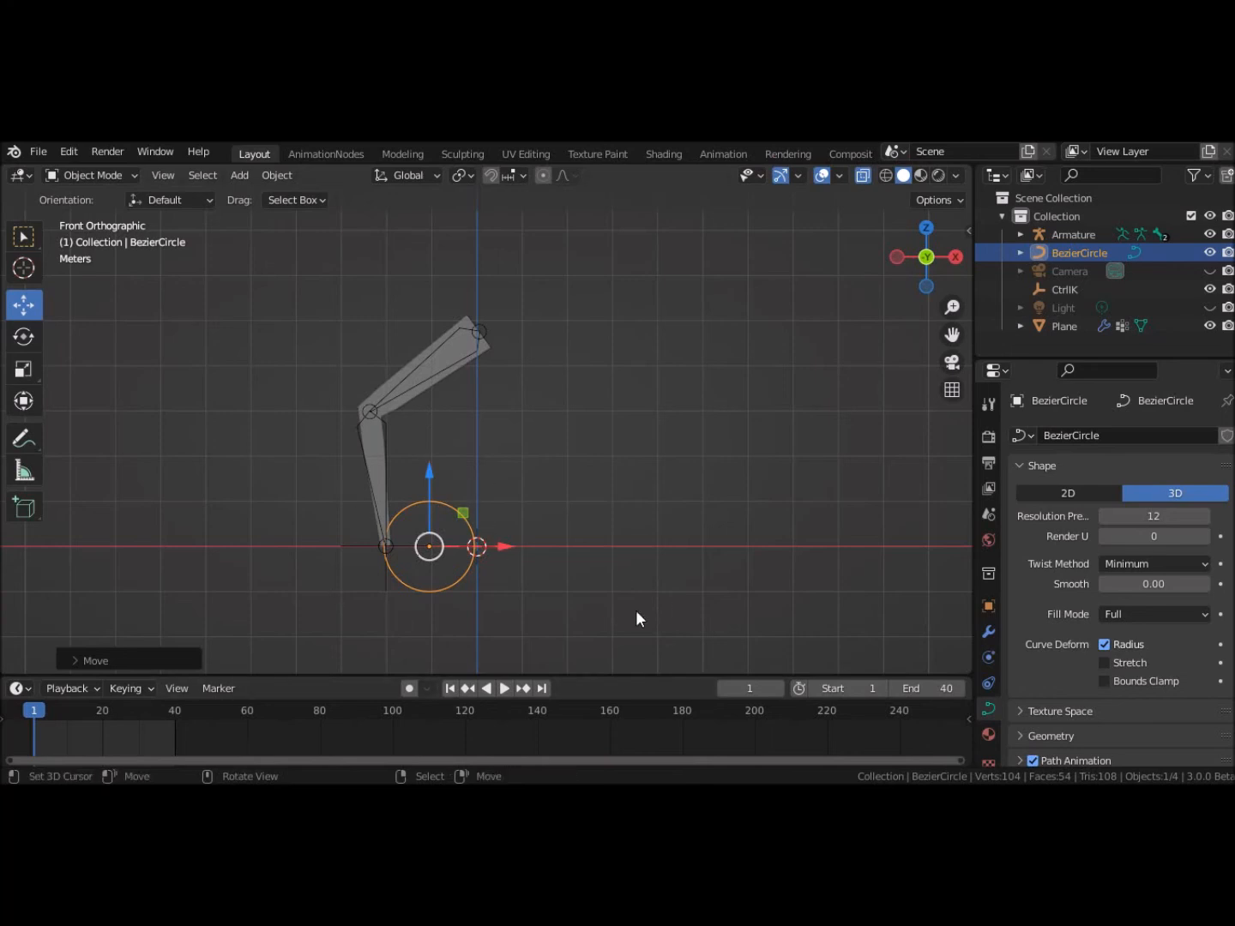
# Step: Add a Follow Path object constraint to the CtrlIK empty
pyautogui.click(357, 545)
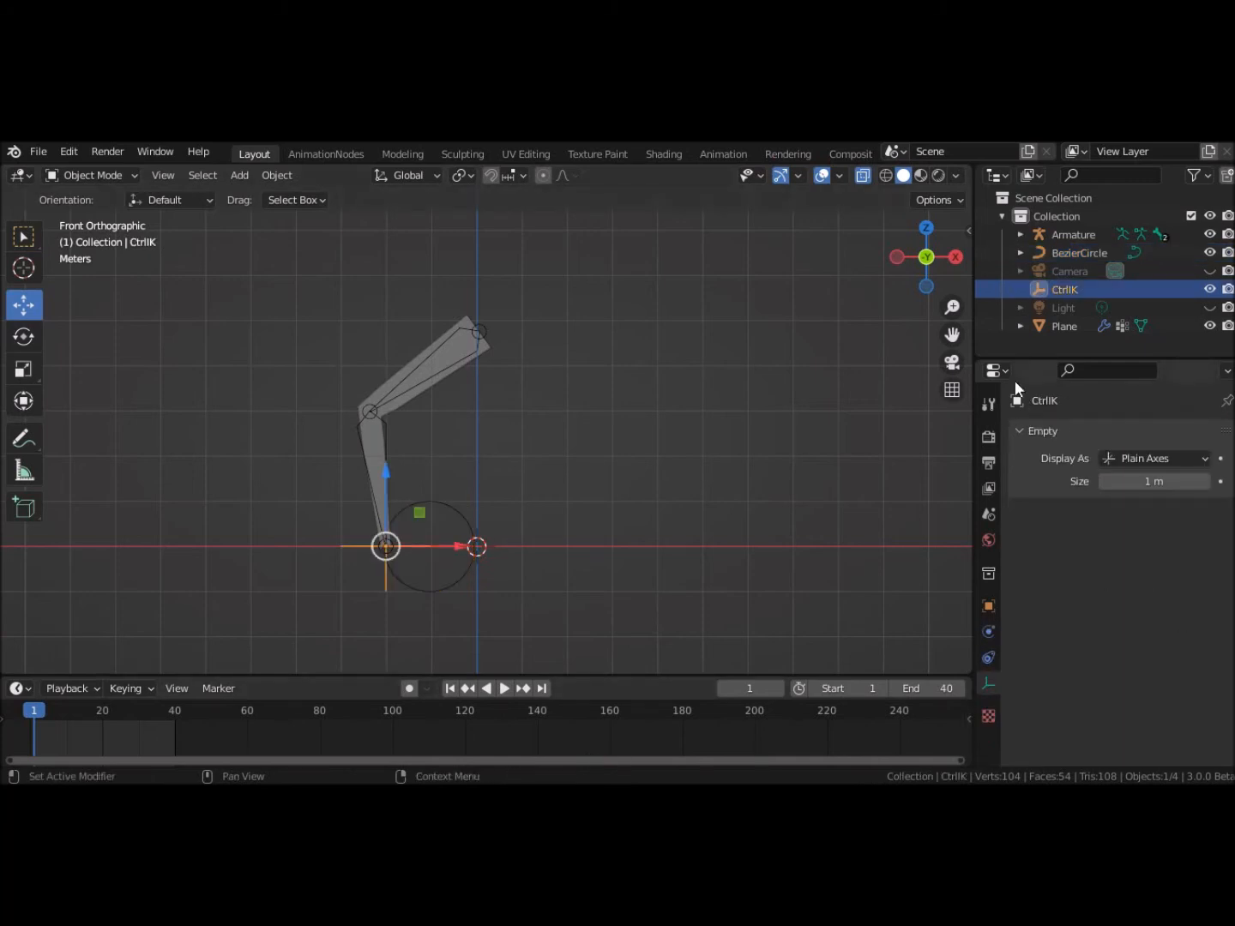
pyautogui.click(989, 658)
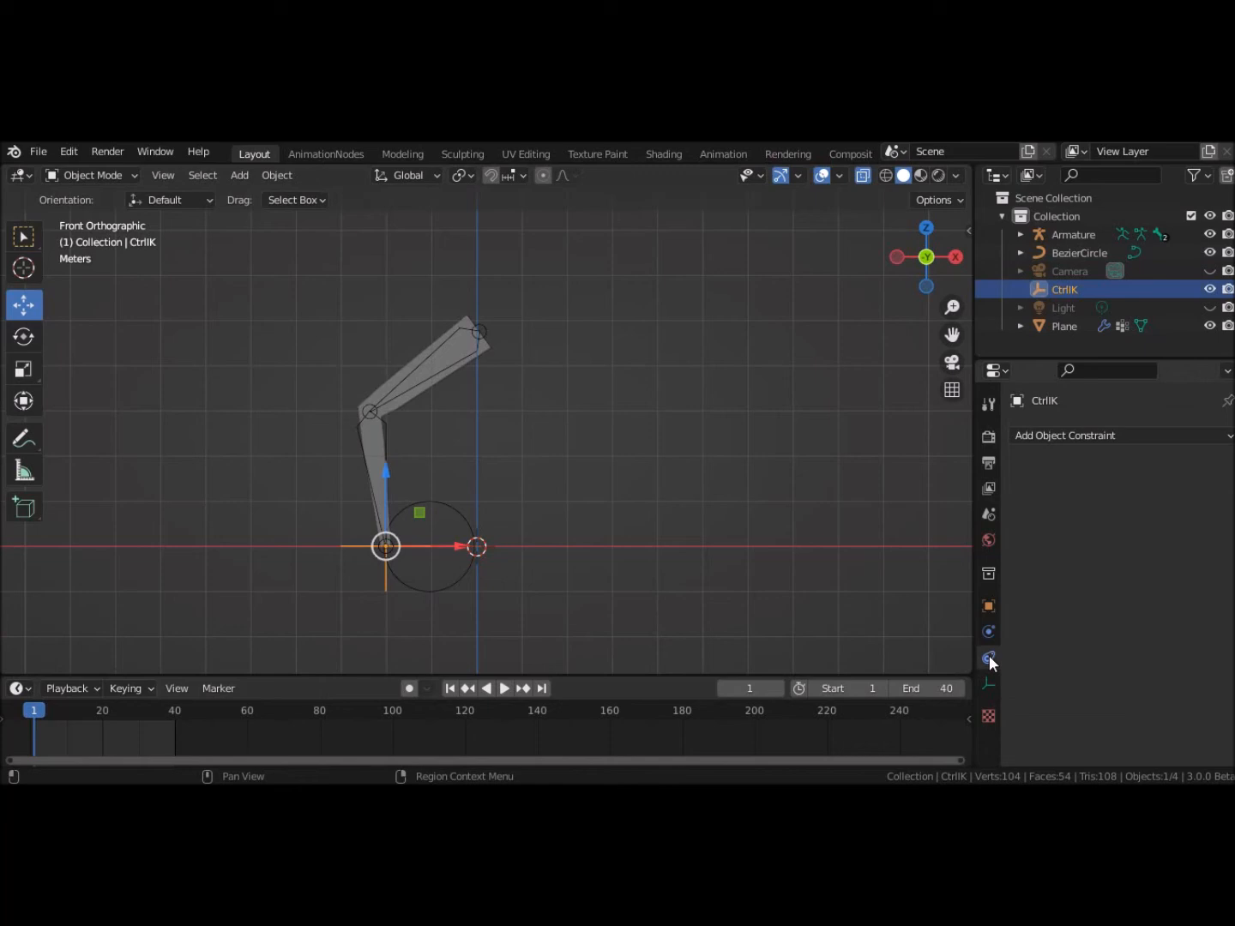
pyautogui.click(1142, 437)
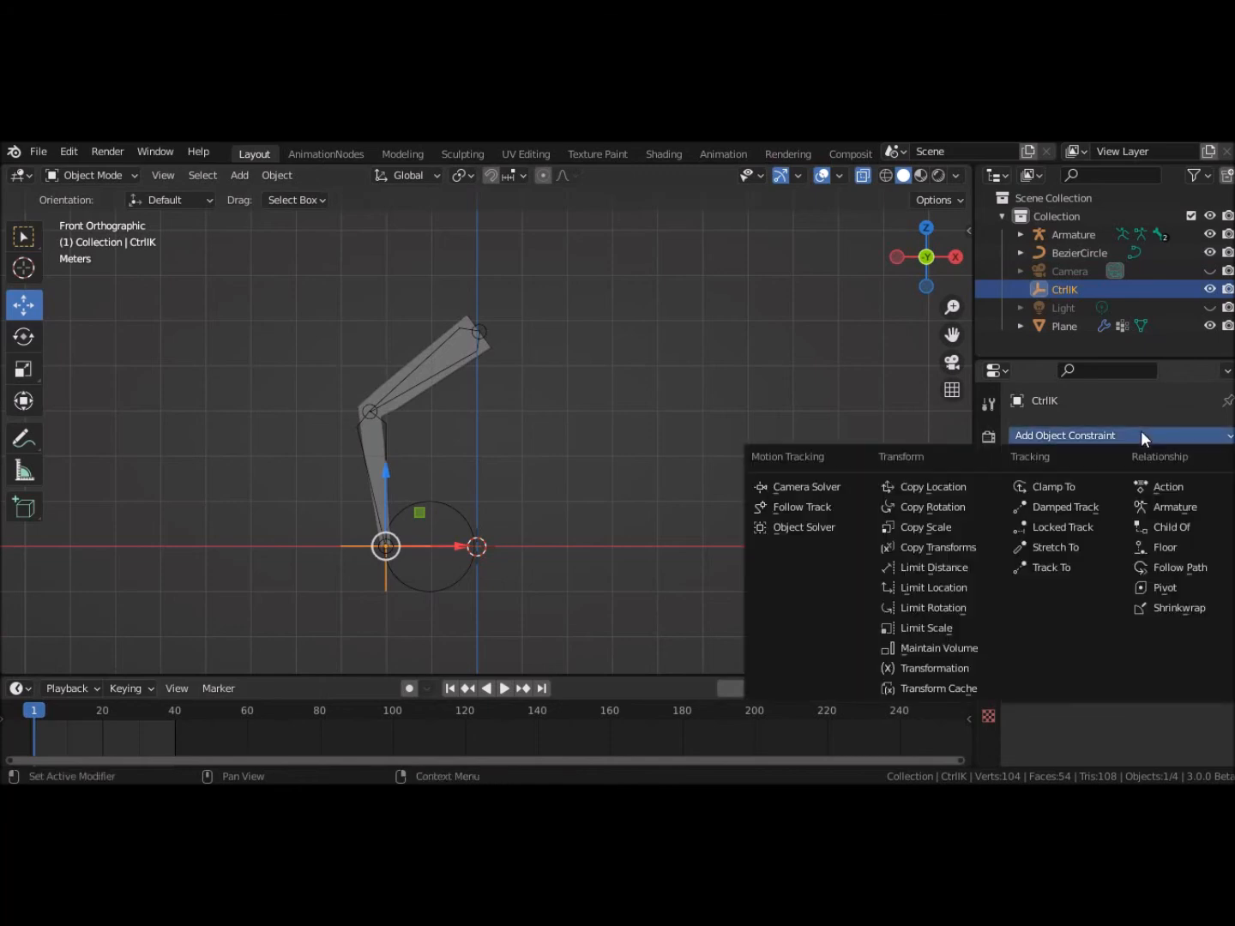
pyautogui.click(1175, 566)
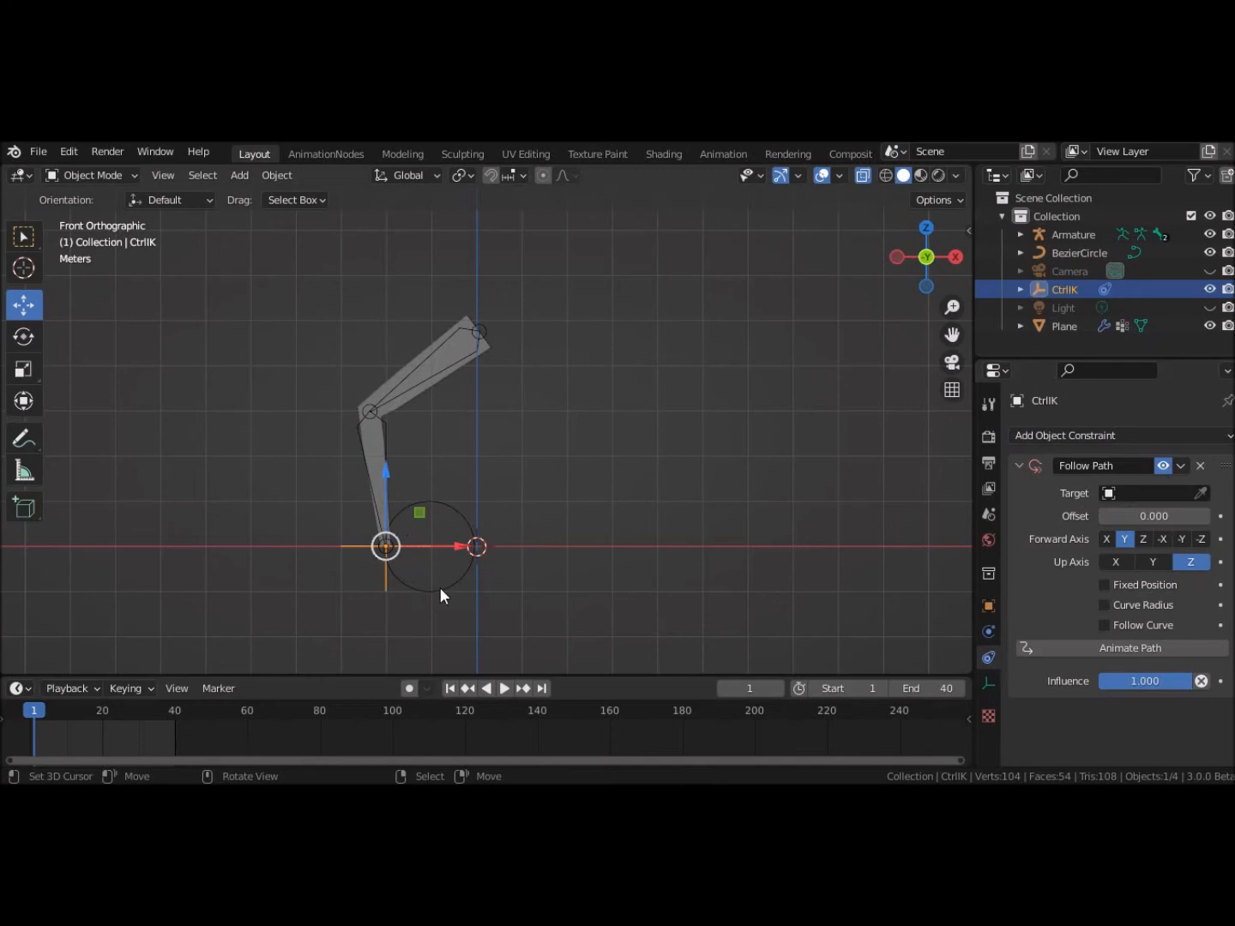
pyautogui.click(1203, 495)
pyautogui.press('Escape')
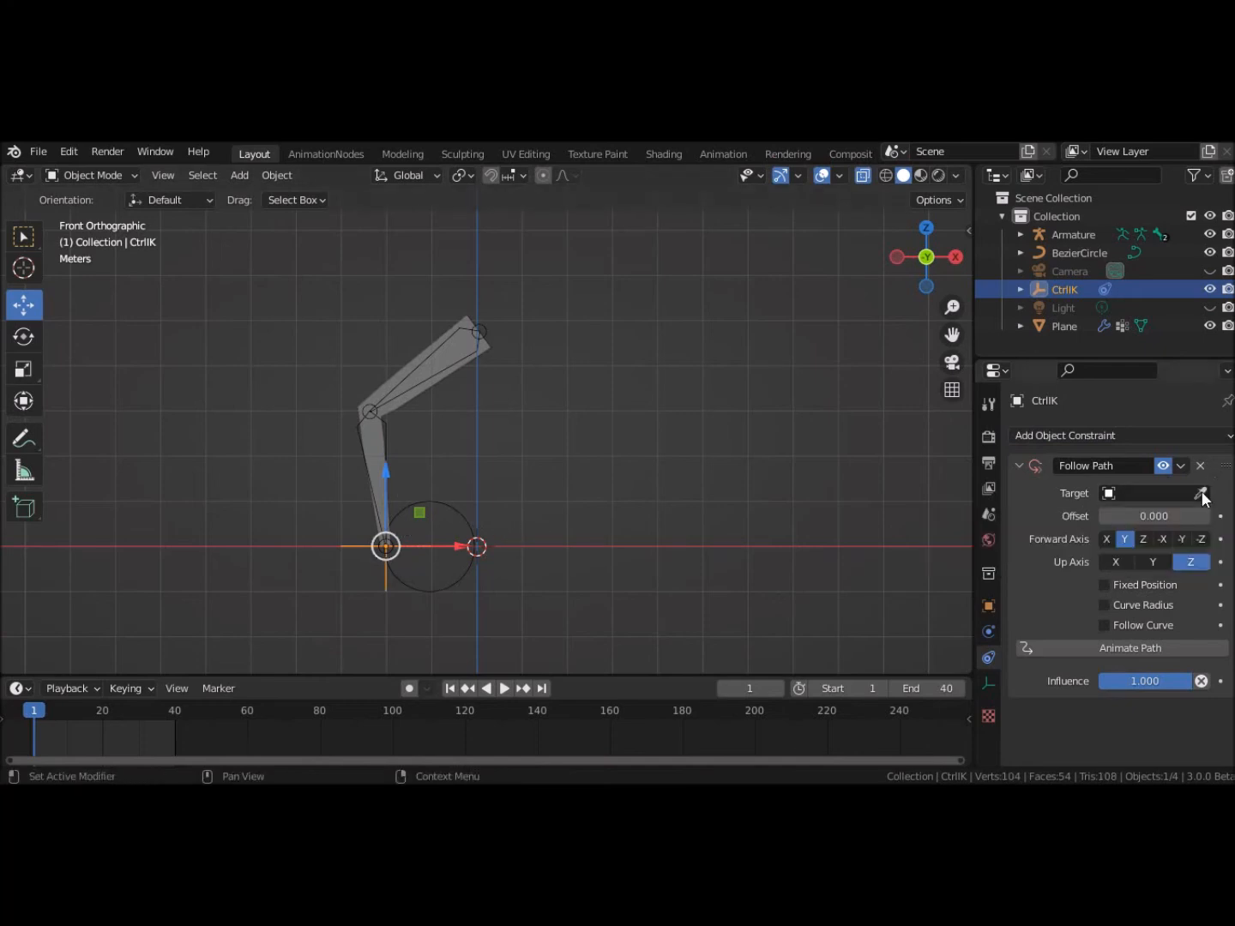
pyautogui.click(1191, 493)
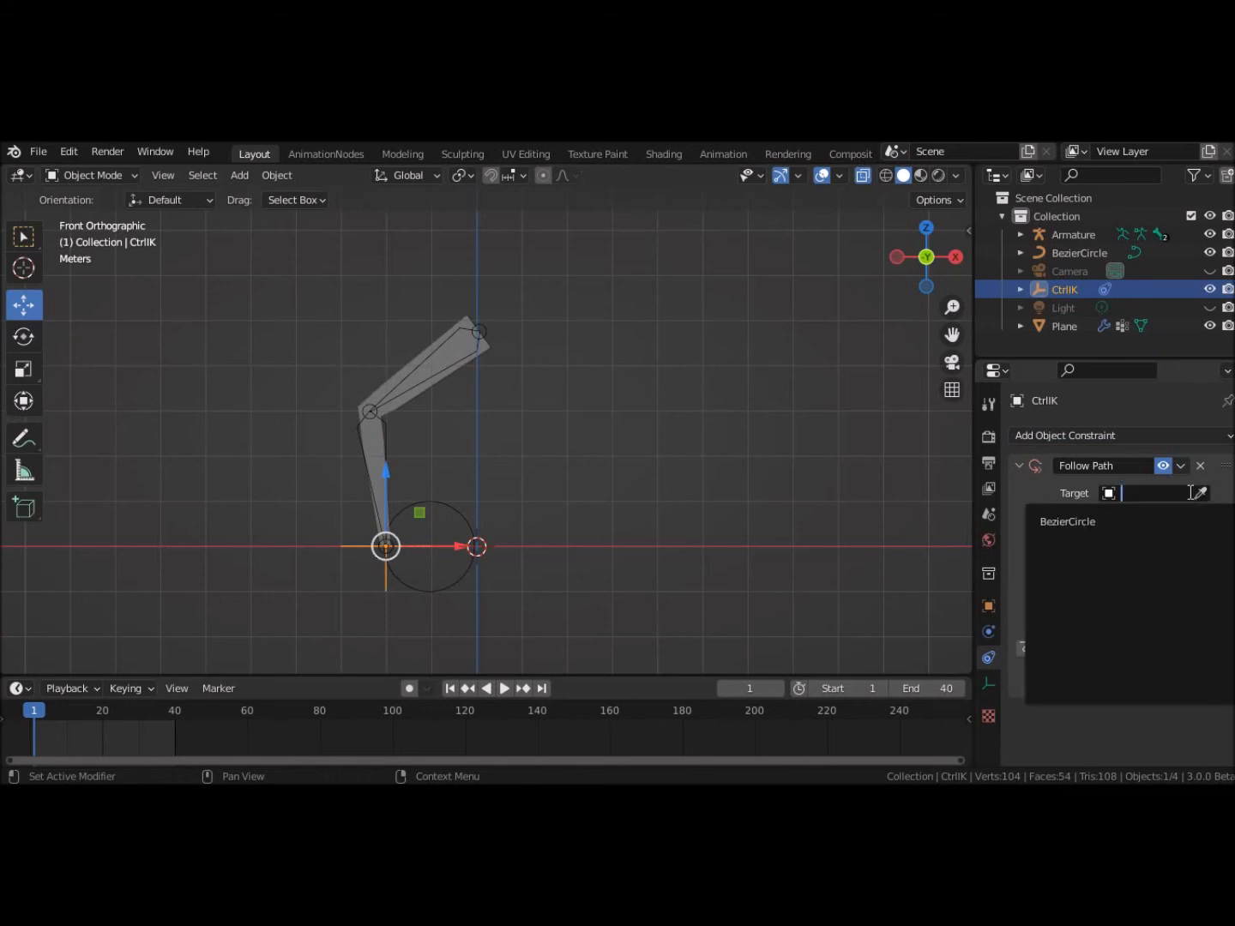
# Step: Rename the Bezier circle object as Trajectoire
pyautogui.click(1077, 254)
pyautogui.doubleClick(1077, 254)
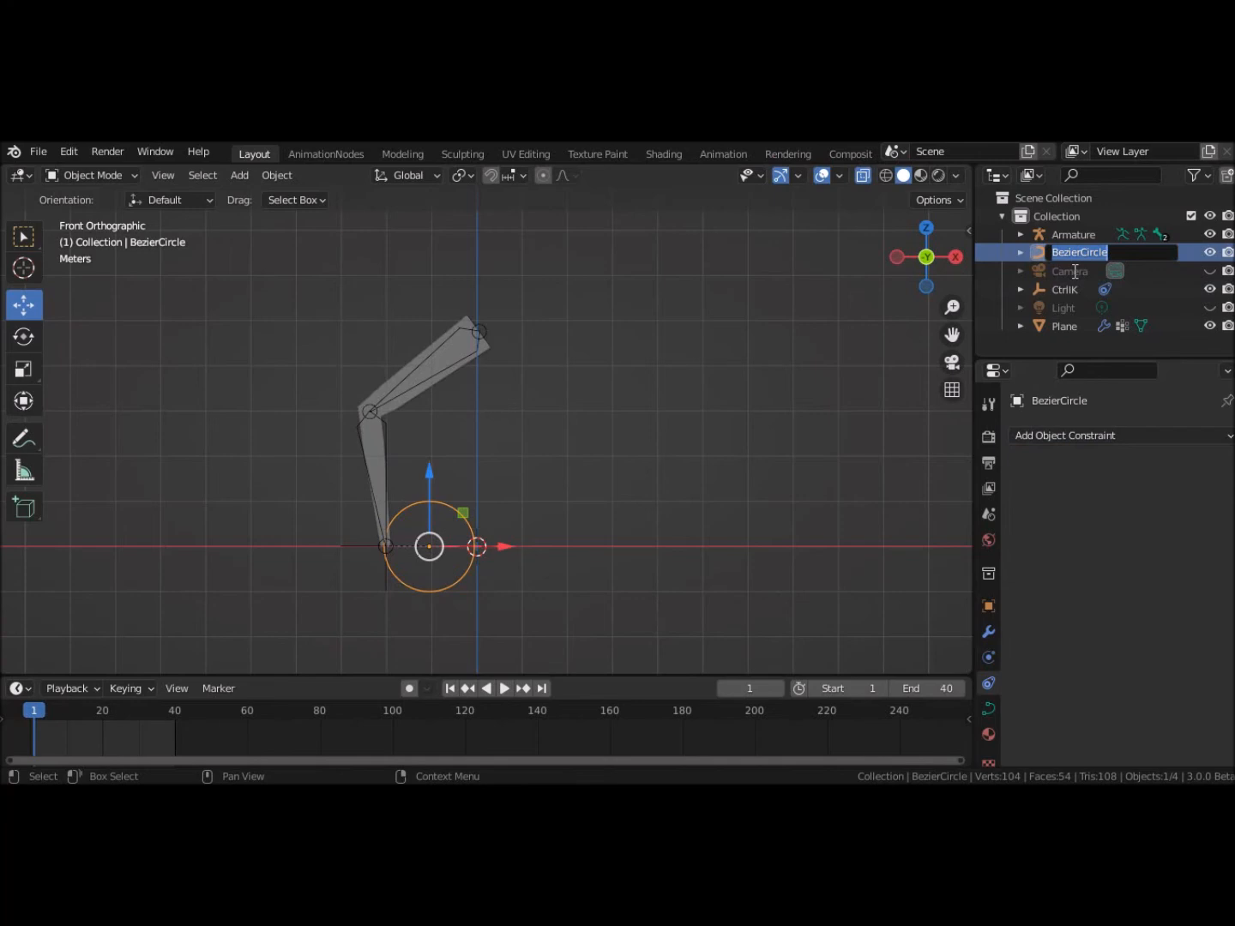
pyautogui.write('Trajectoire')
pyautogui.press('Return')
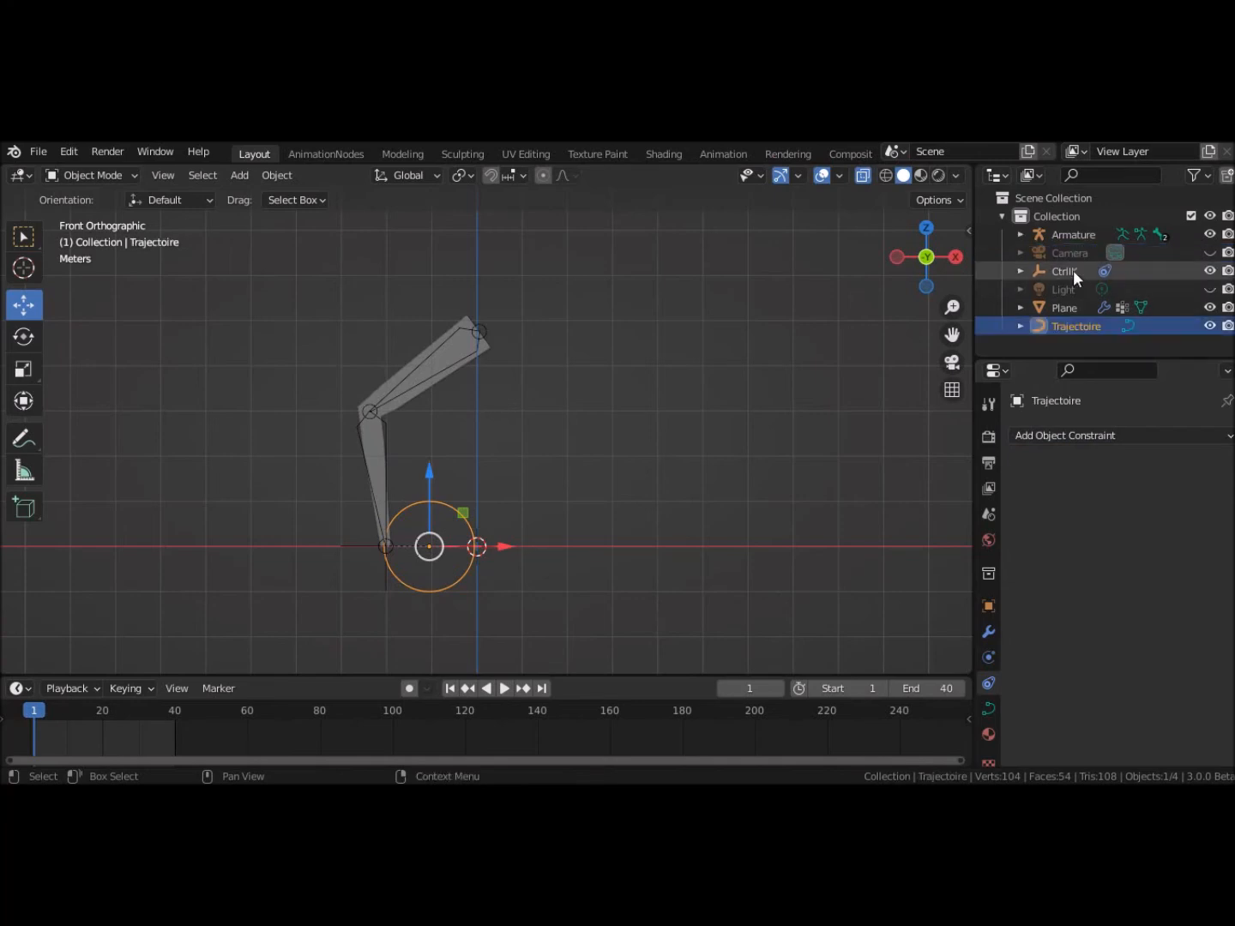
# Step: Set Trajectoire as the target of the CtrlIK empty's Follow Path constraint
pyautogui.click(364, 545)
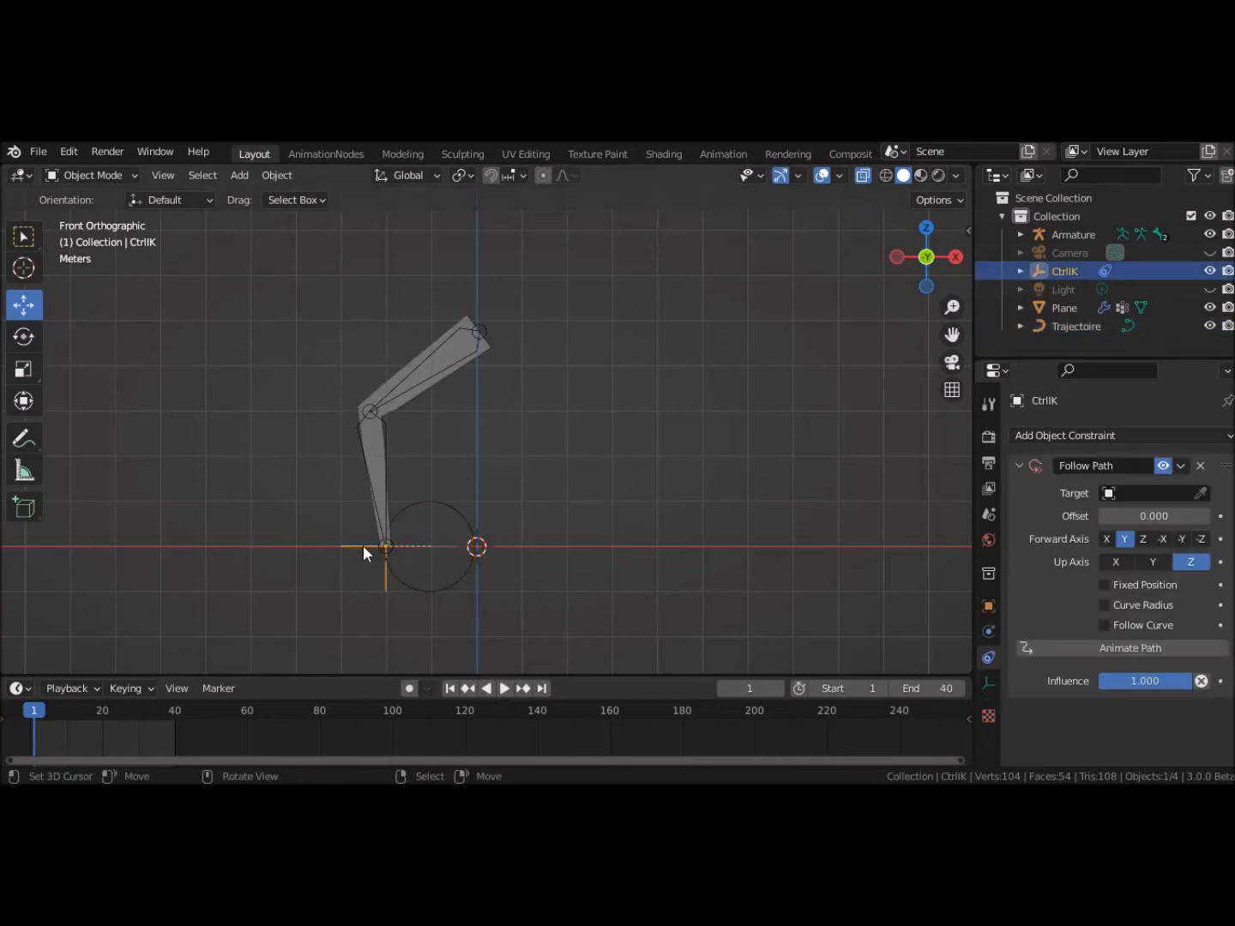
pyautogui.click(1128, 491)
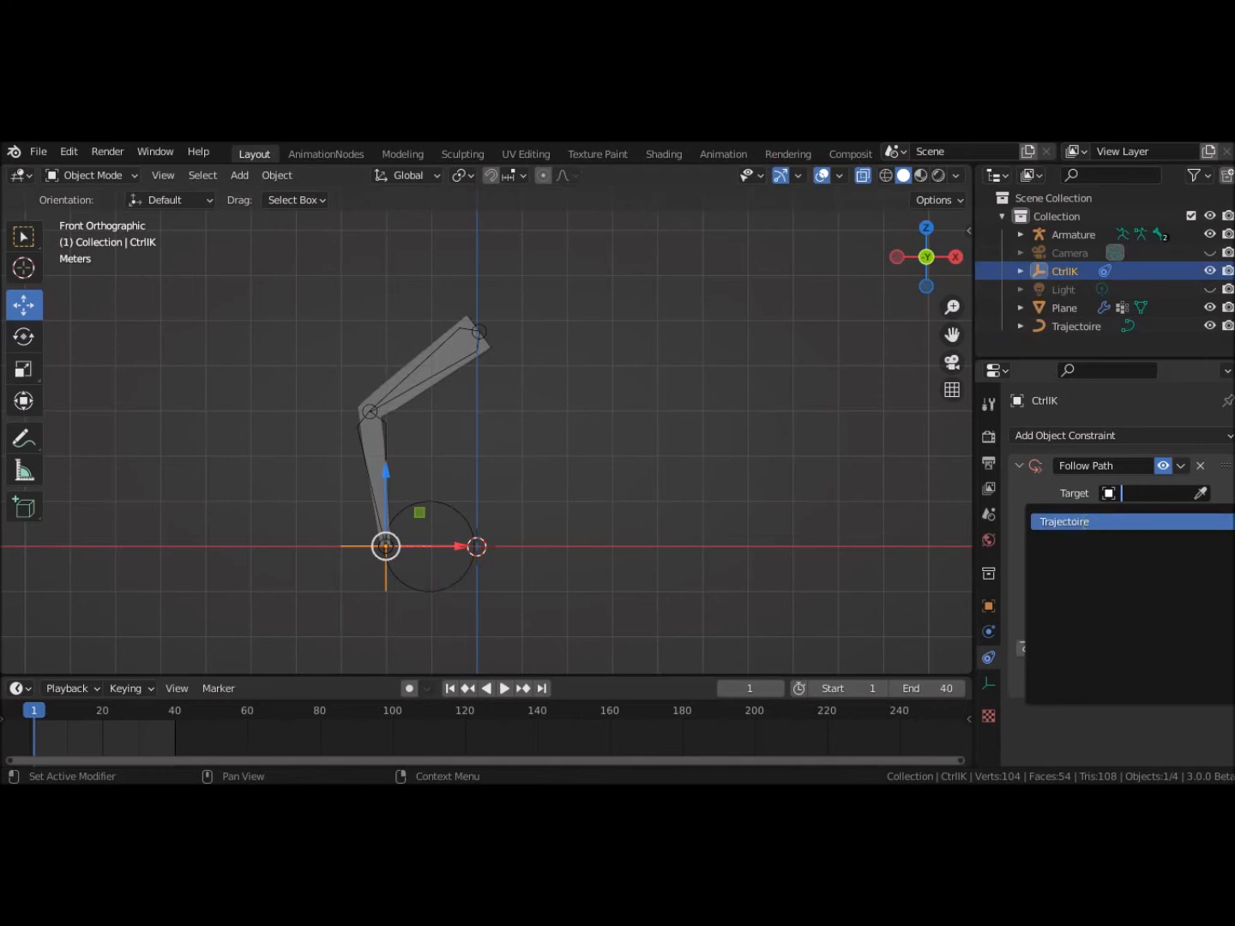
pyautogui.click(1203, 491)
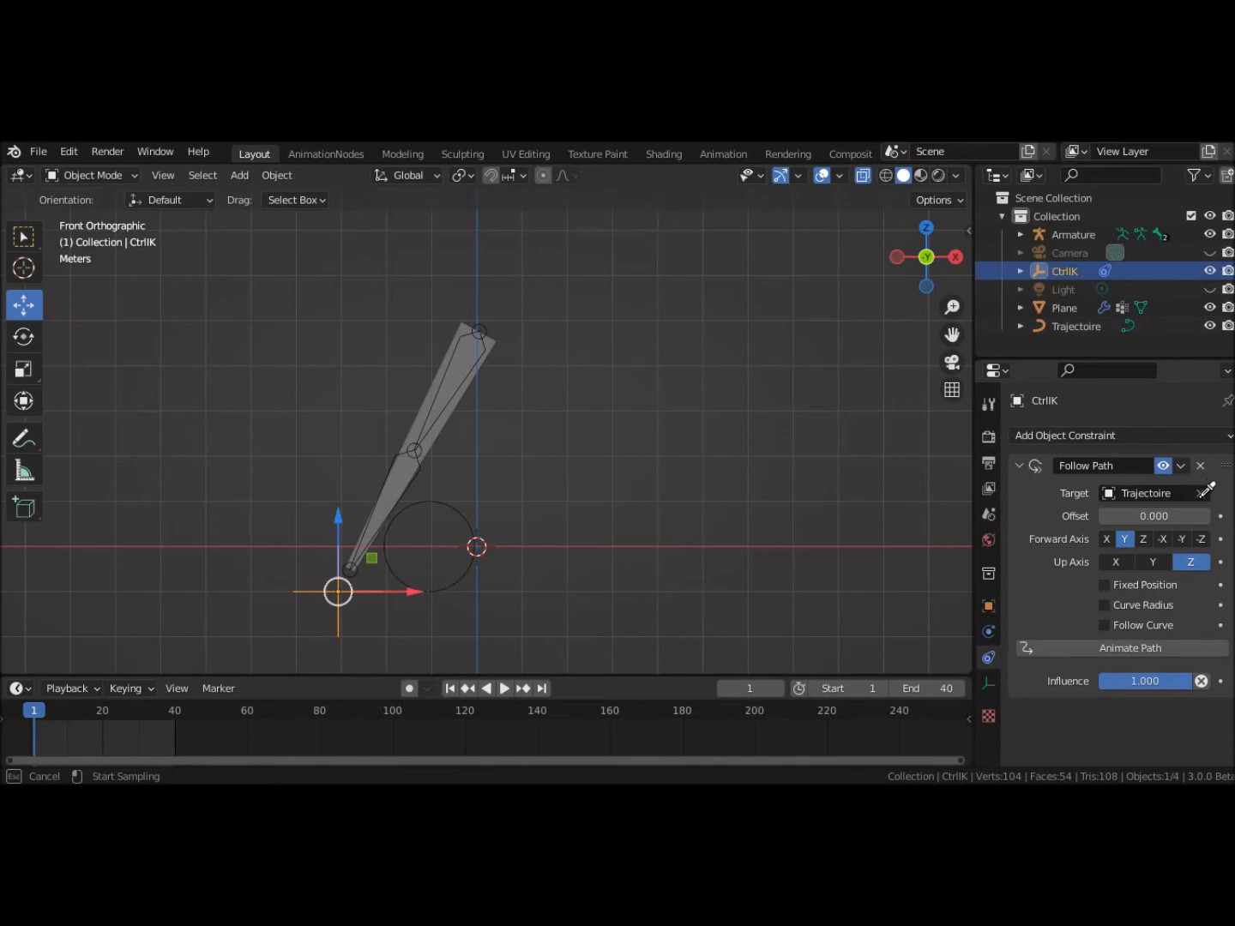
pyautogui.click(807, 497)
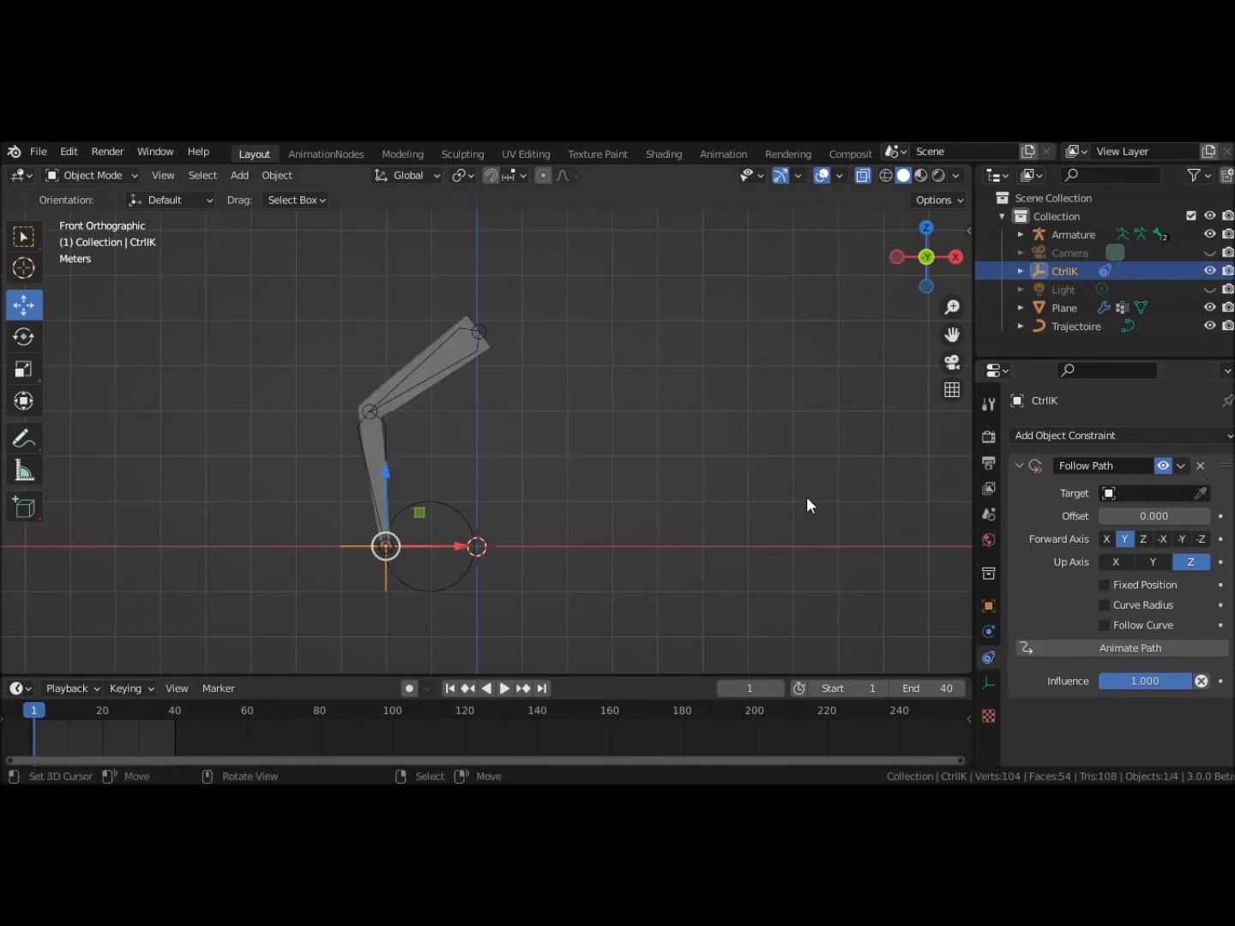
pyautogui.click(1201, 493)
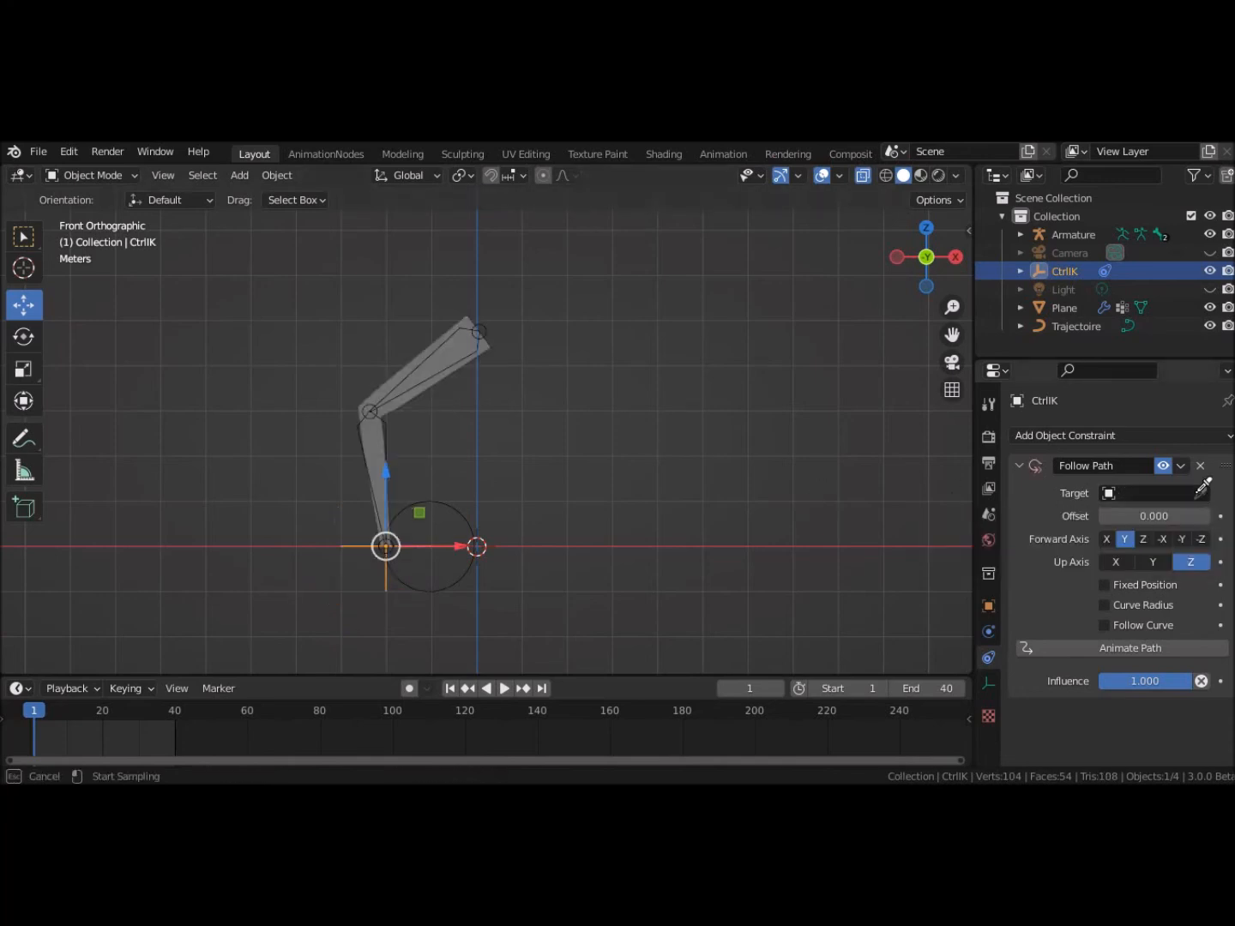
pyautogui.click(461, 506)
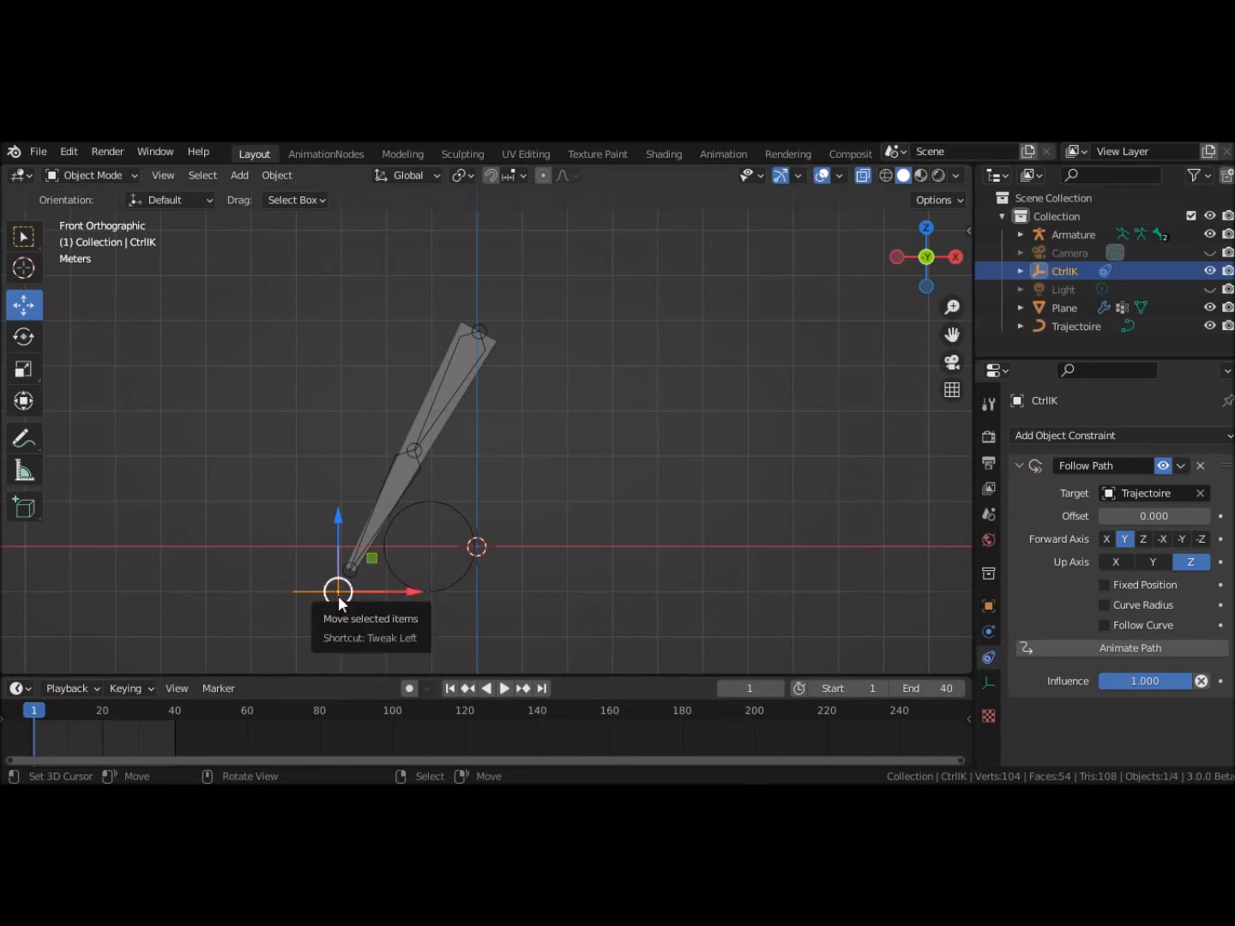
# Step: Clear the CtrlIK empty's location to place it on the circle, and play the animation briefly before returning to frame 1
pyautogui.hotkey('alt', 'g')
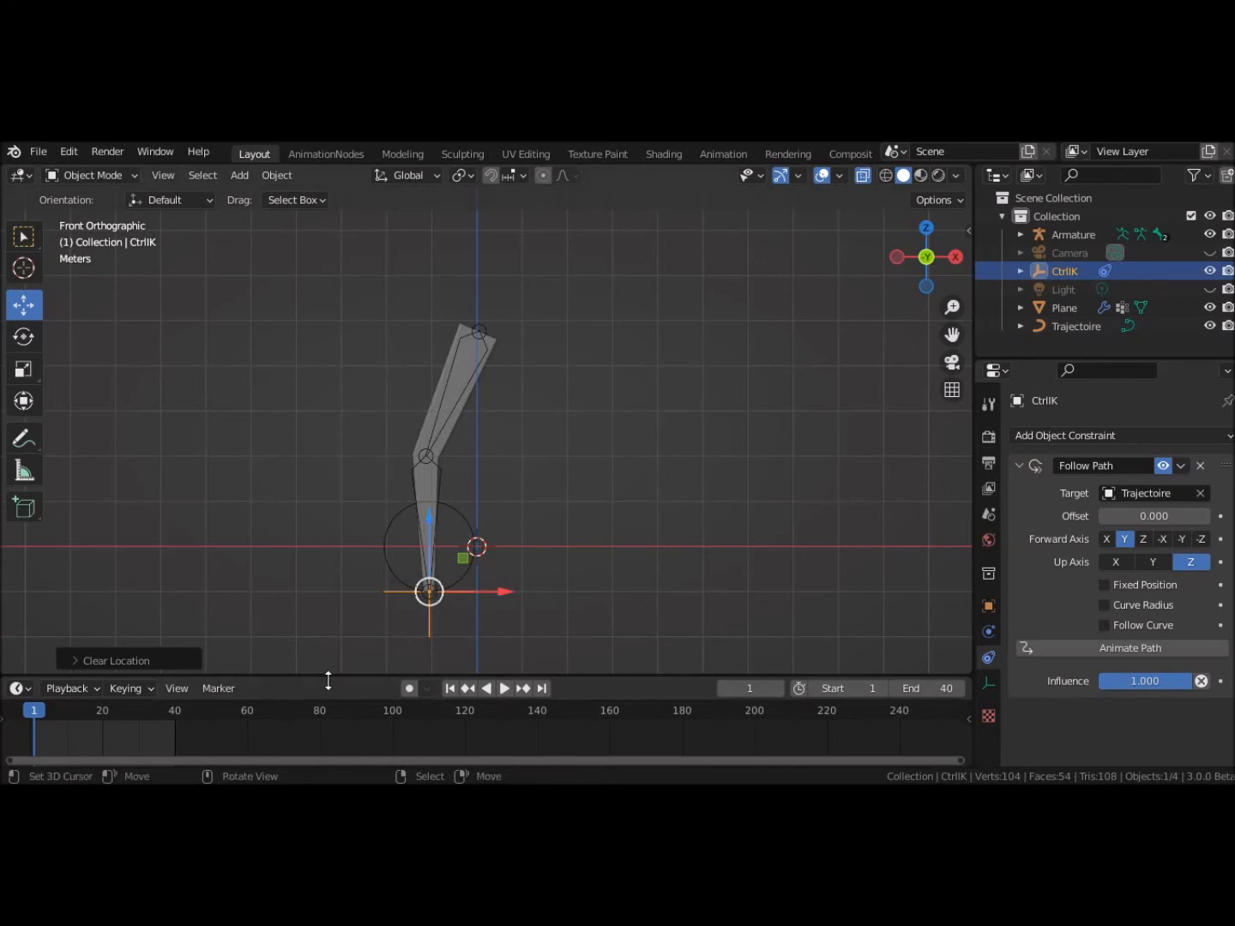
pyautogui.click(504, 688)
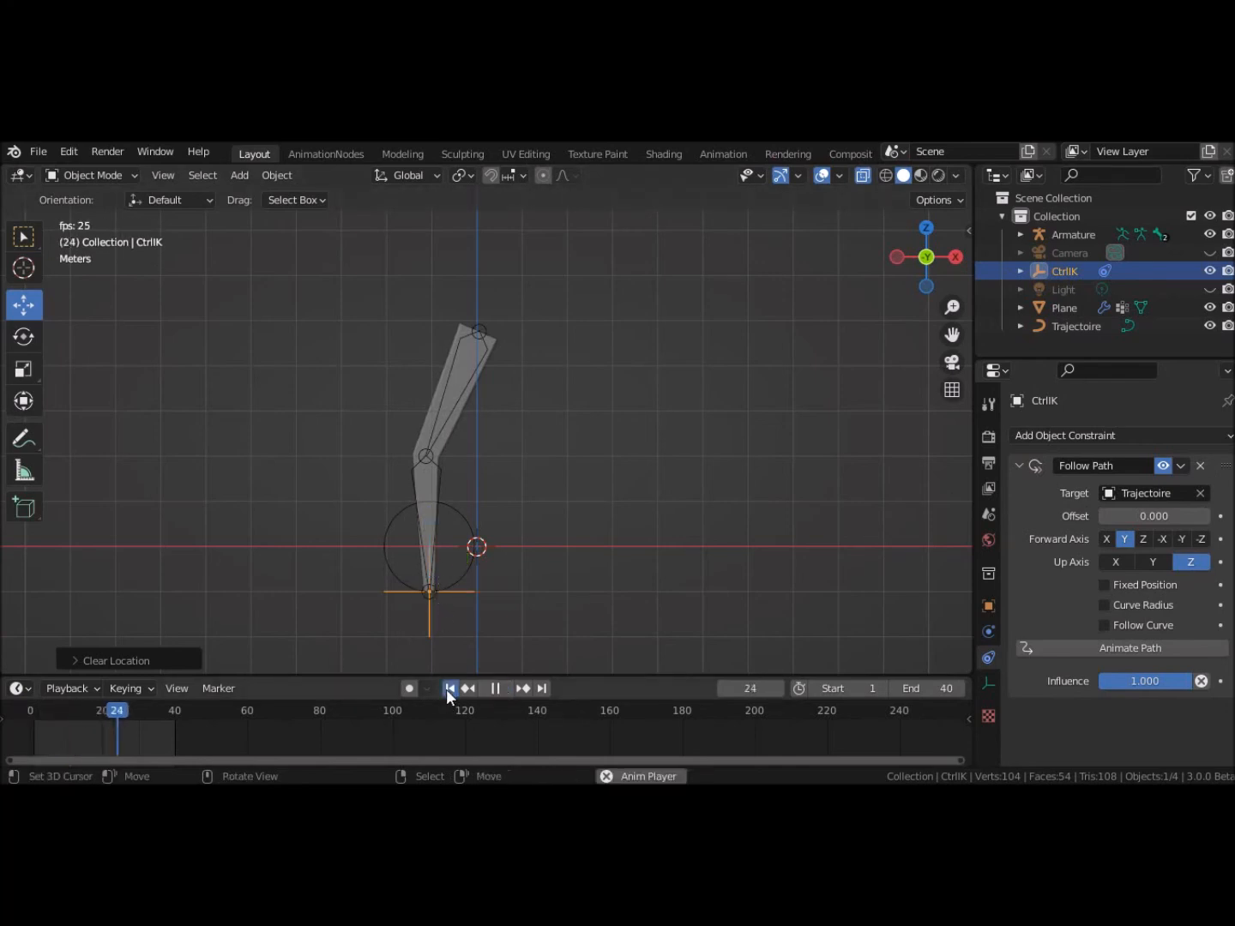
pyautogui.click(449, 690)
pyautogui.click(495, 687)
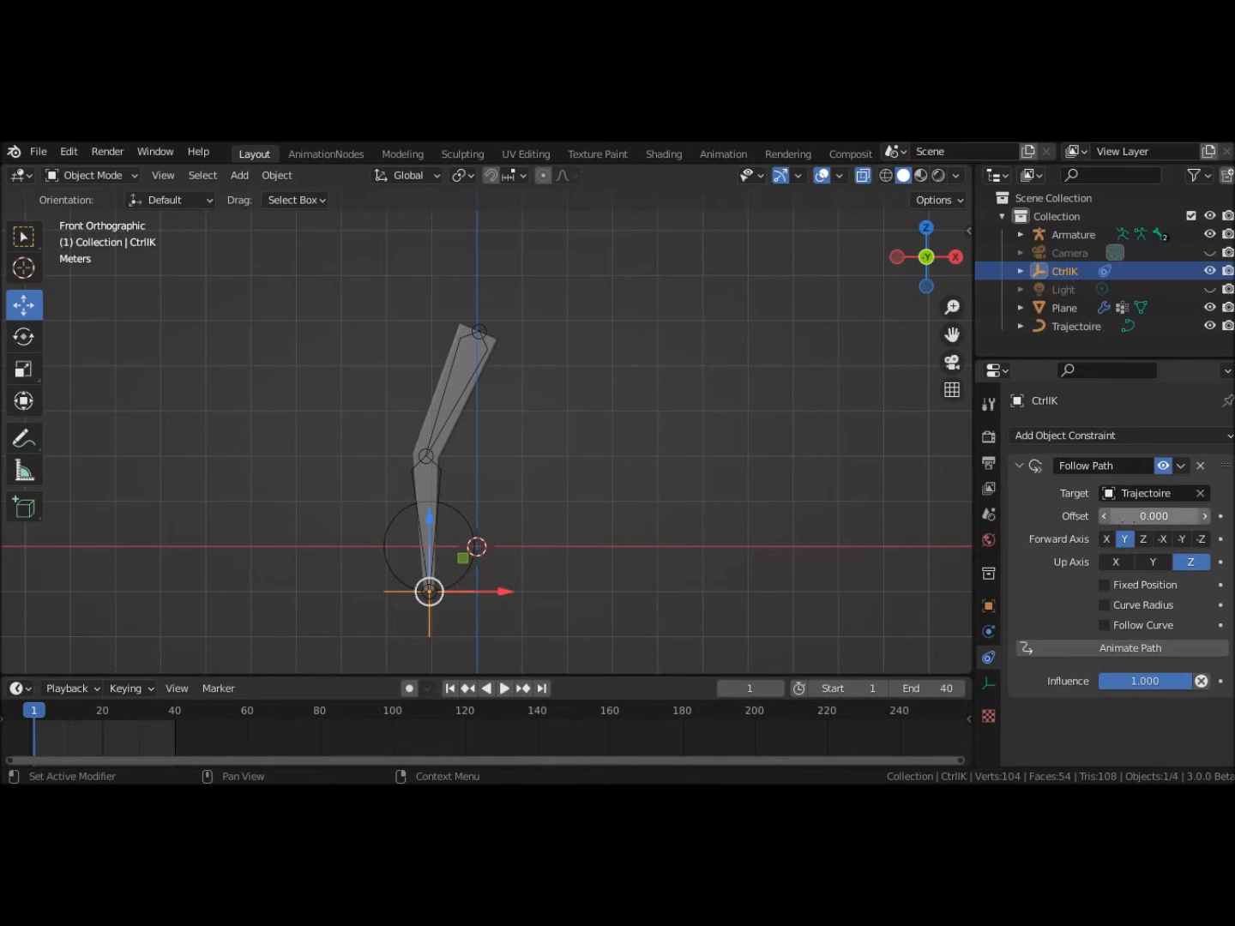
# Step: Try different Follow Path offsets up to 263.4 to move CtrlIK around the circle, and reset the offset to 0
pyautogui.moveTo(1154, 515); pyautogui.dragTo(1234, 516)
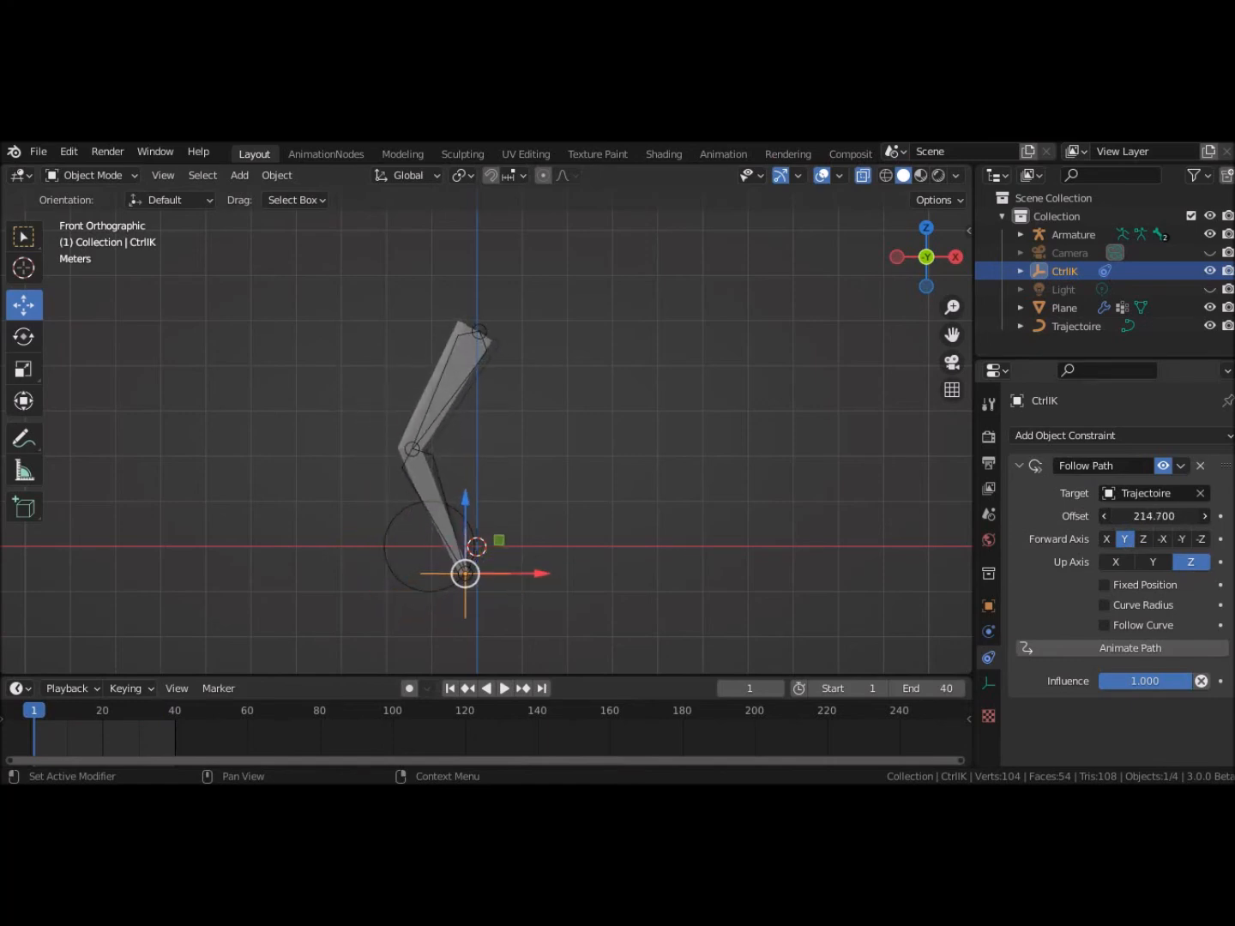
pyautogui.moveTo(1155, 516); pyautogui.dragTo(1177, 515)
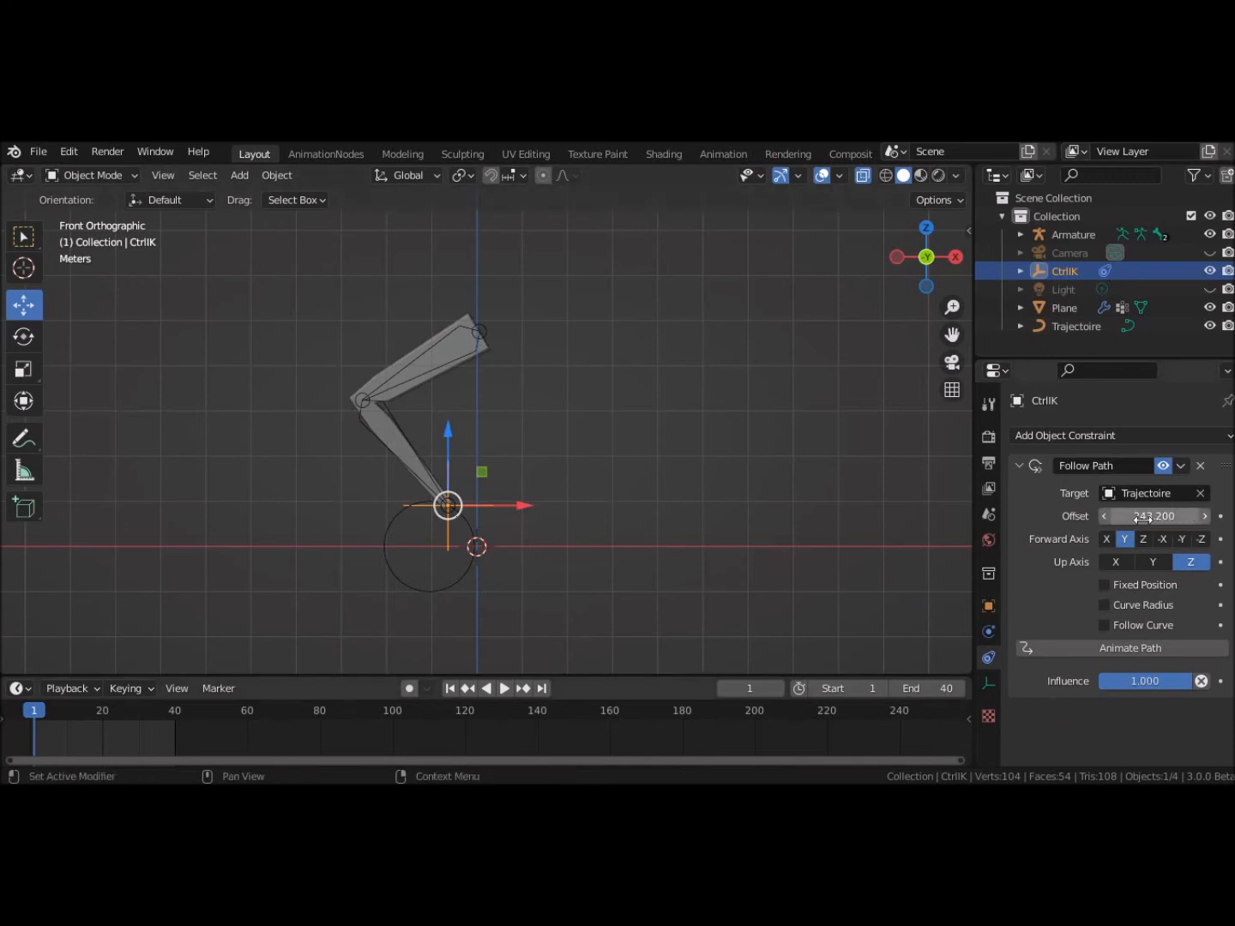
pyautogui.moveTo(1137, 520); pyautogui.dragTo(1228, 527)
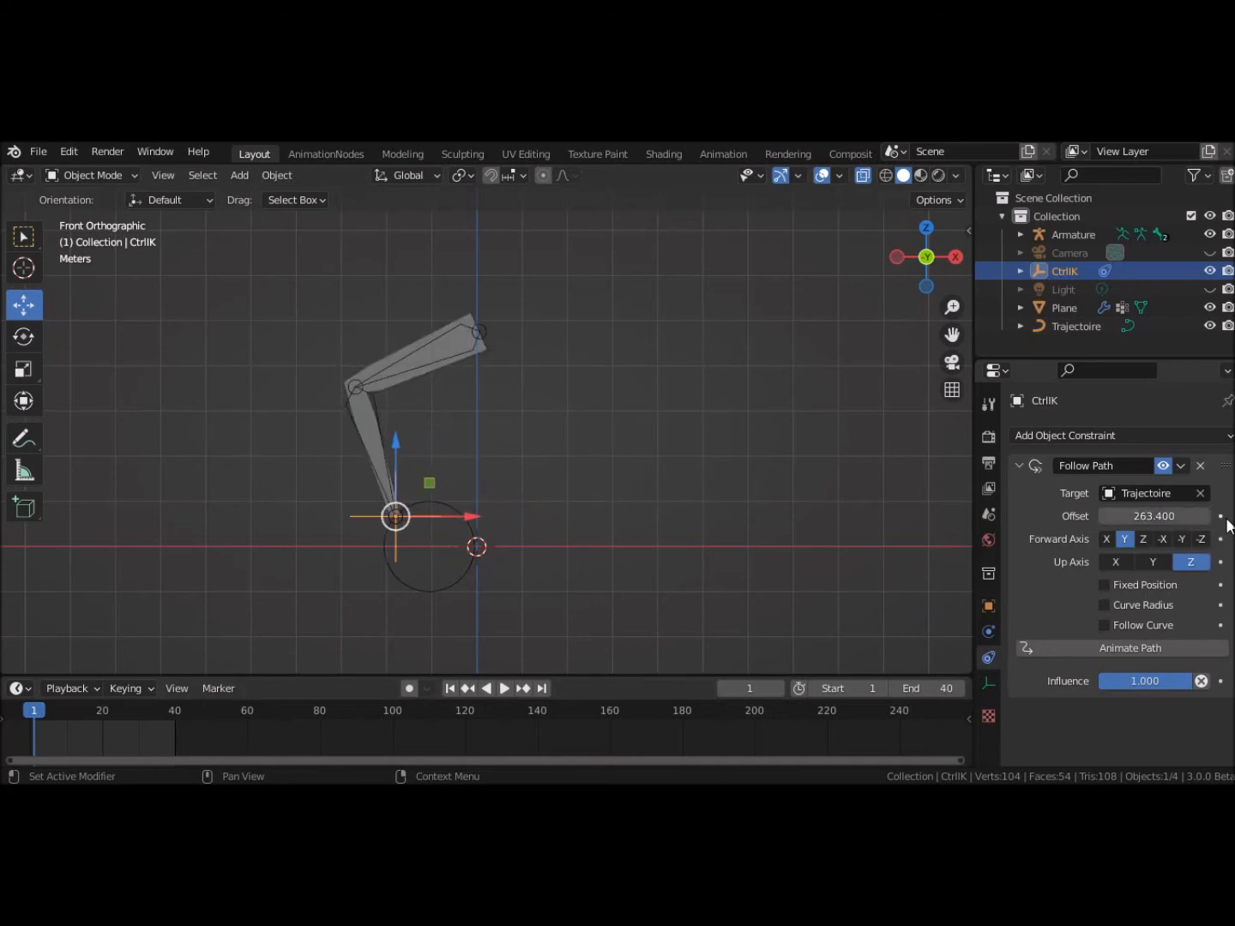
pyautogui.click(1132, 515)
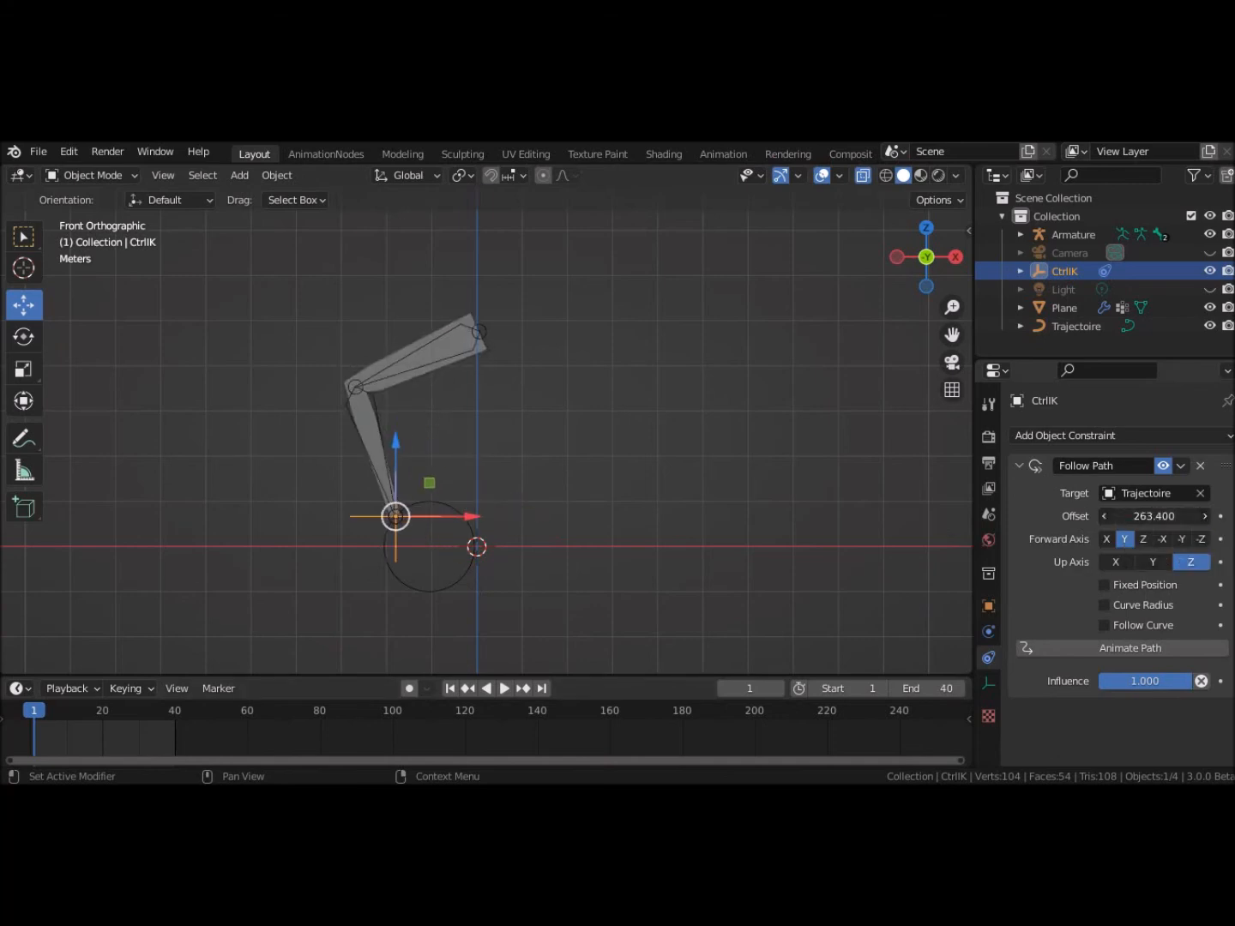
pyautogui.write('0')
pyautogui.press('Return')
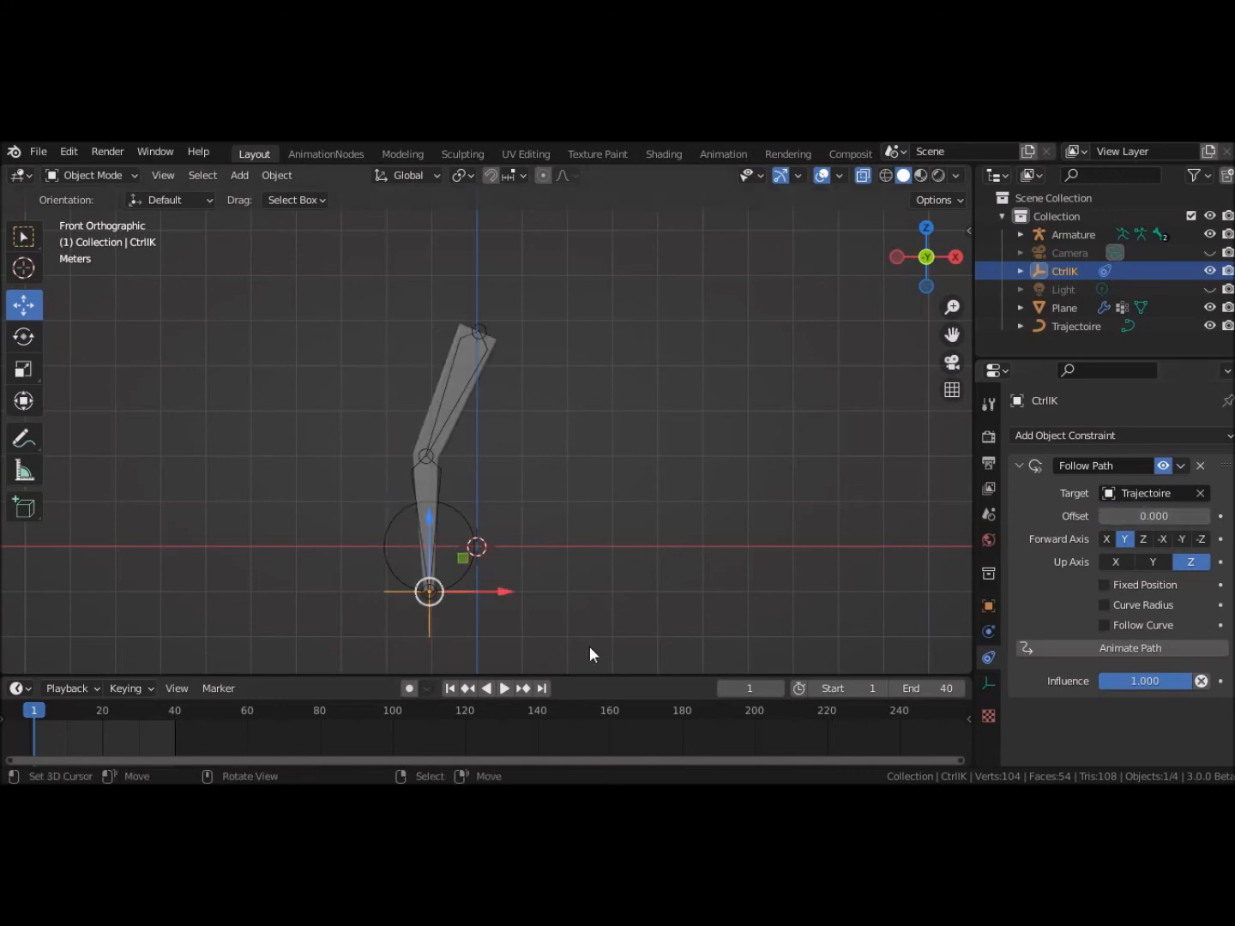
# Step: Set the handle type of Trajectoire's two side control points on the horizontal axis to Vector
pyautogui.click(451, 505)
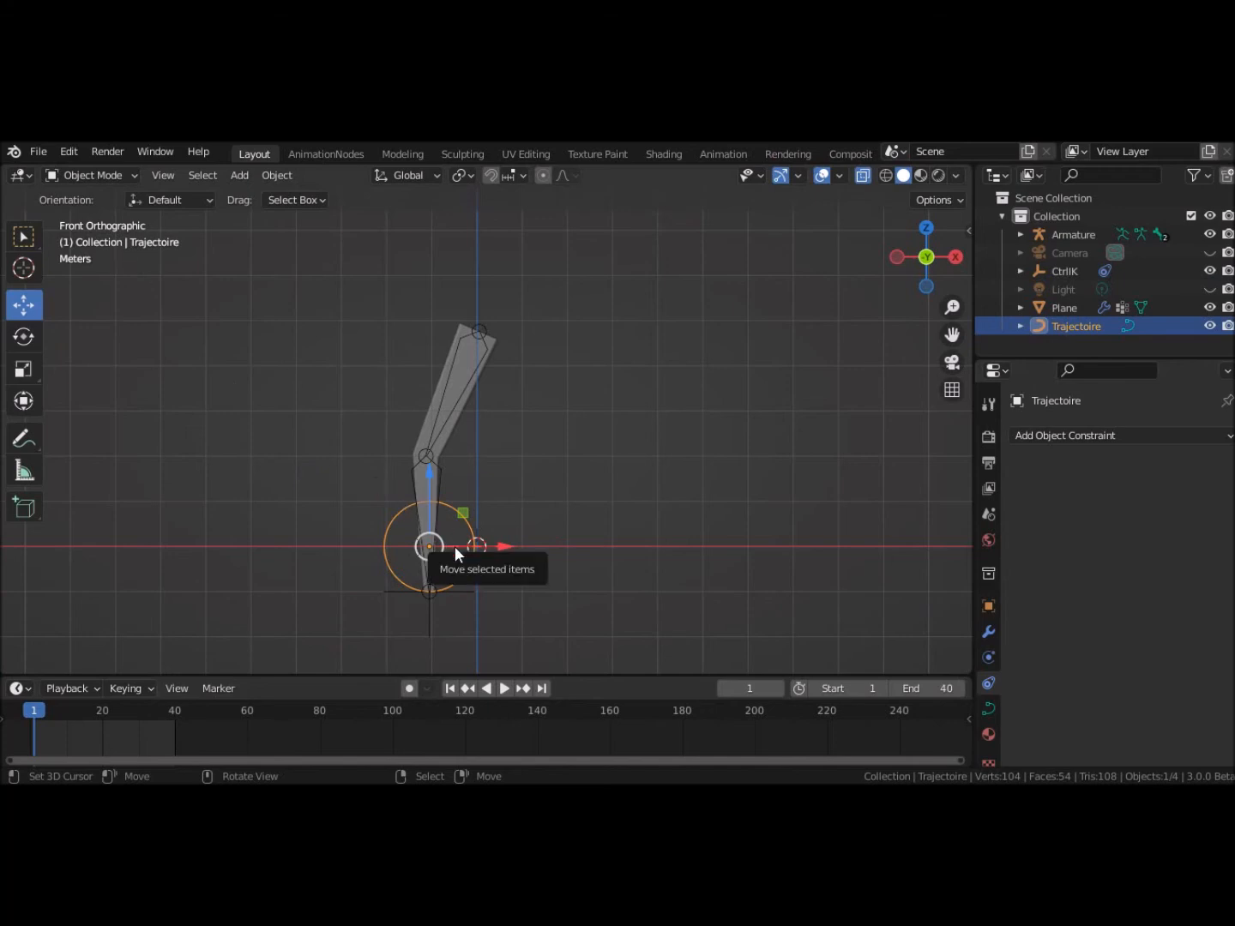
pyautogui.press('Tab')
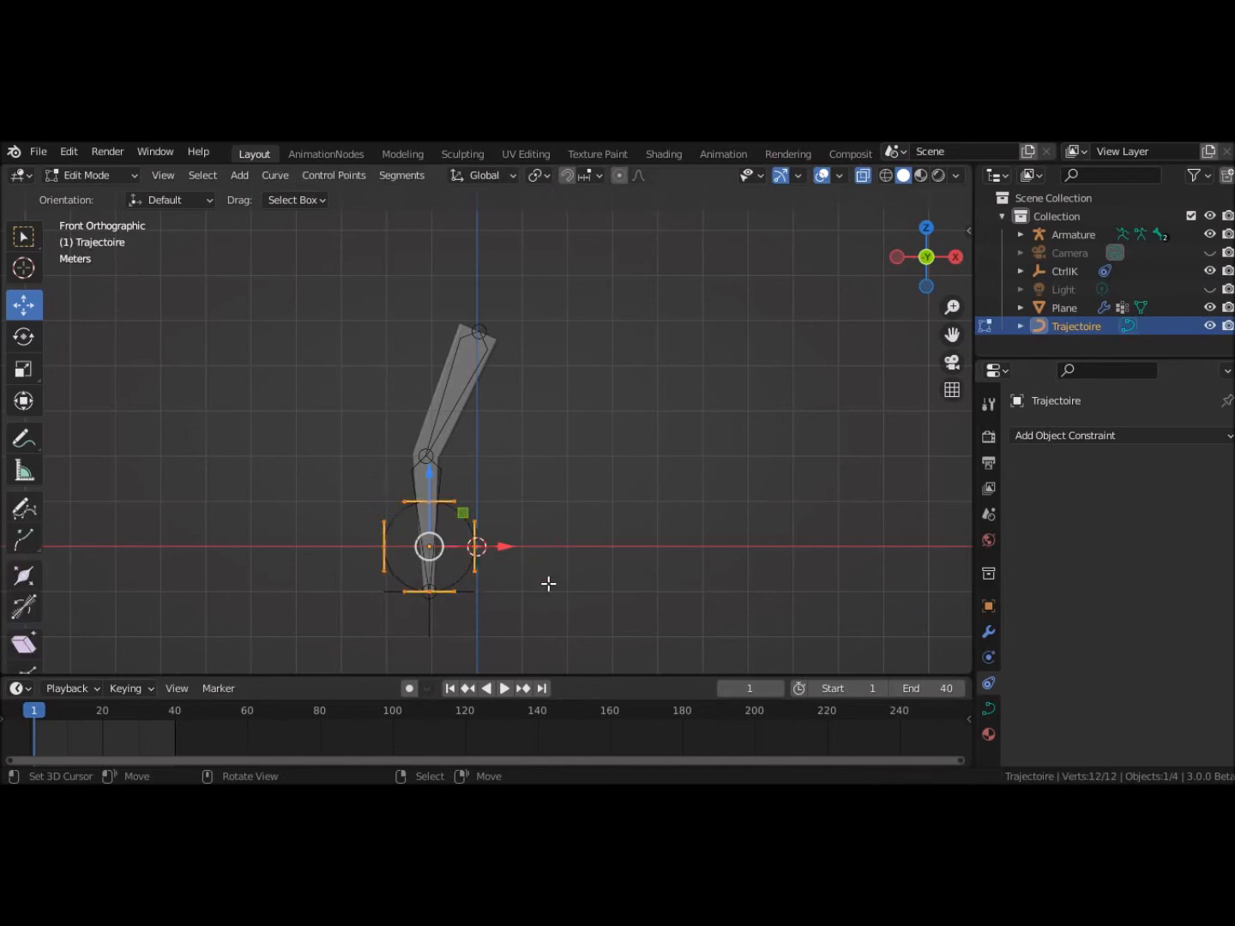
pyautogui.click(428, 591)
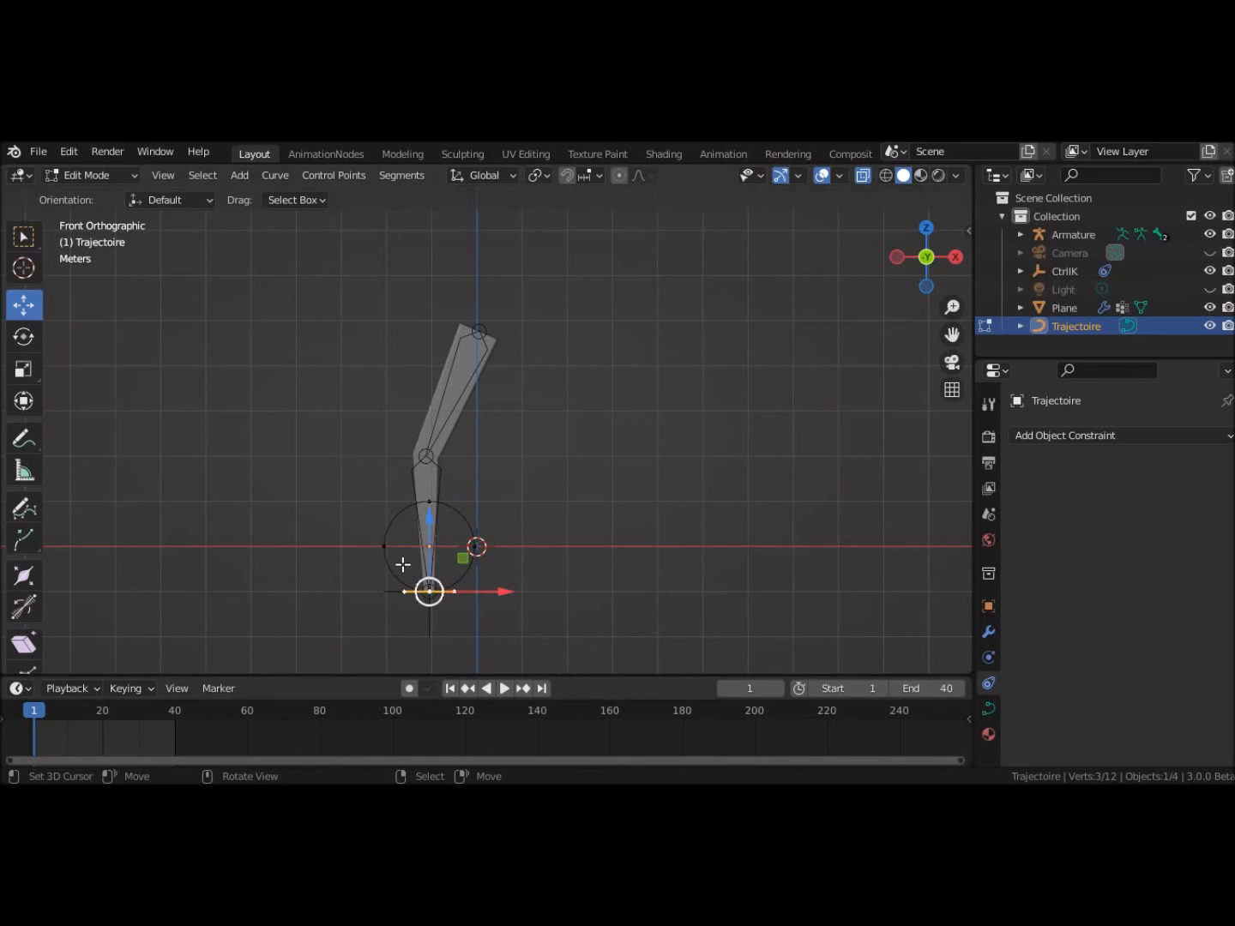
pyautogui.click(384, 545)
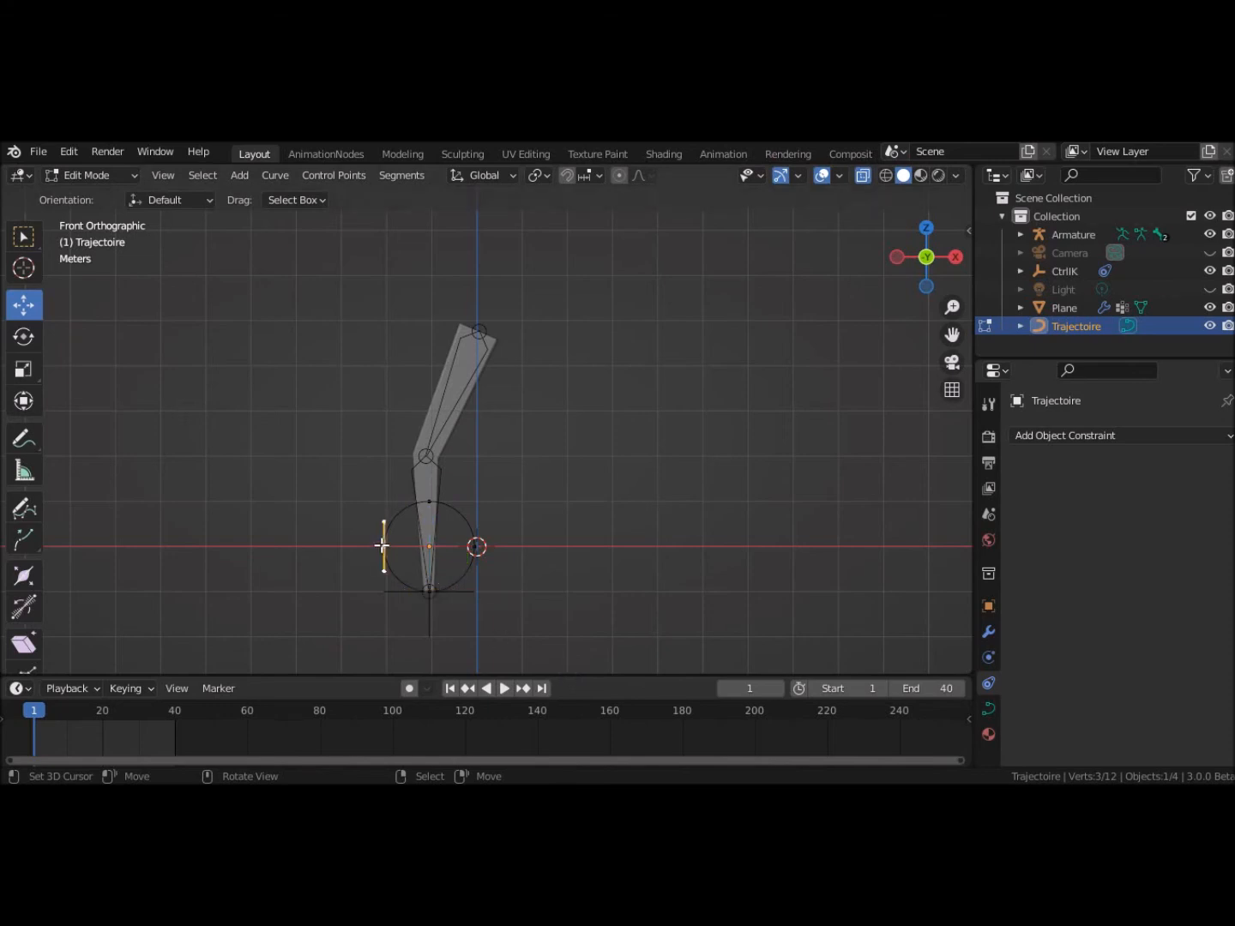
pyautogui.keyDown('shift'); pyautogui.click(477, 547); pyautogui.keyUp('shift')
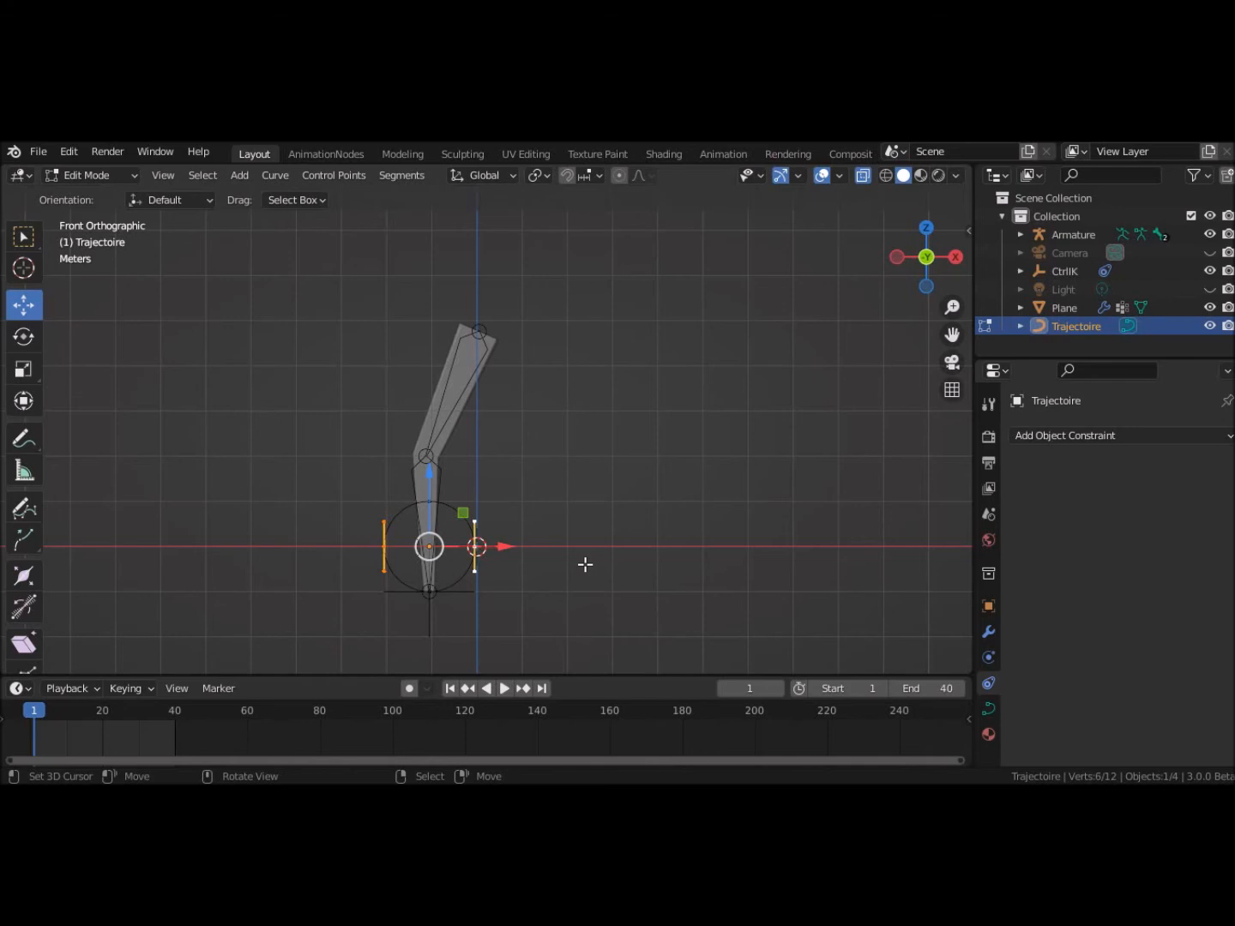
pyautogui.press('v')
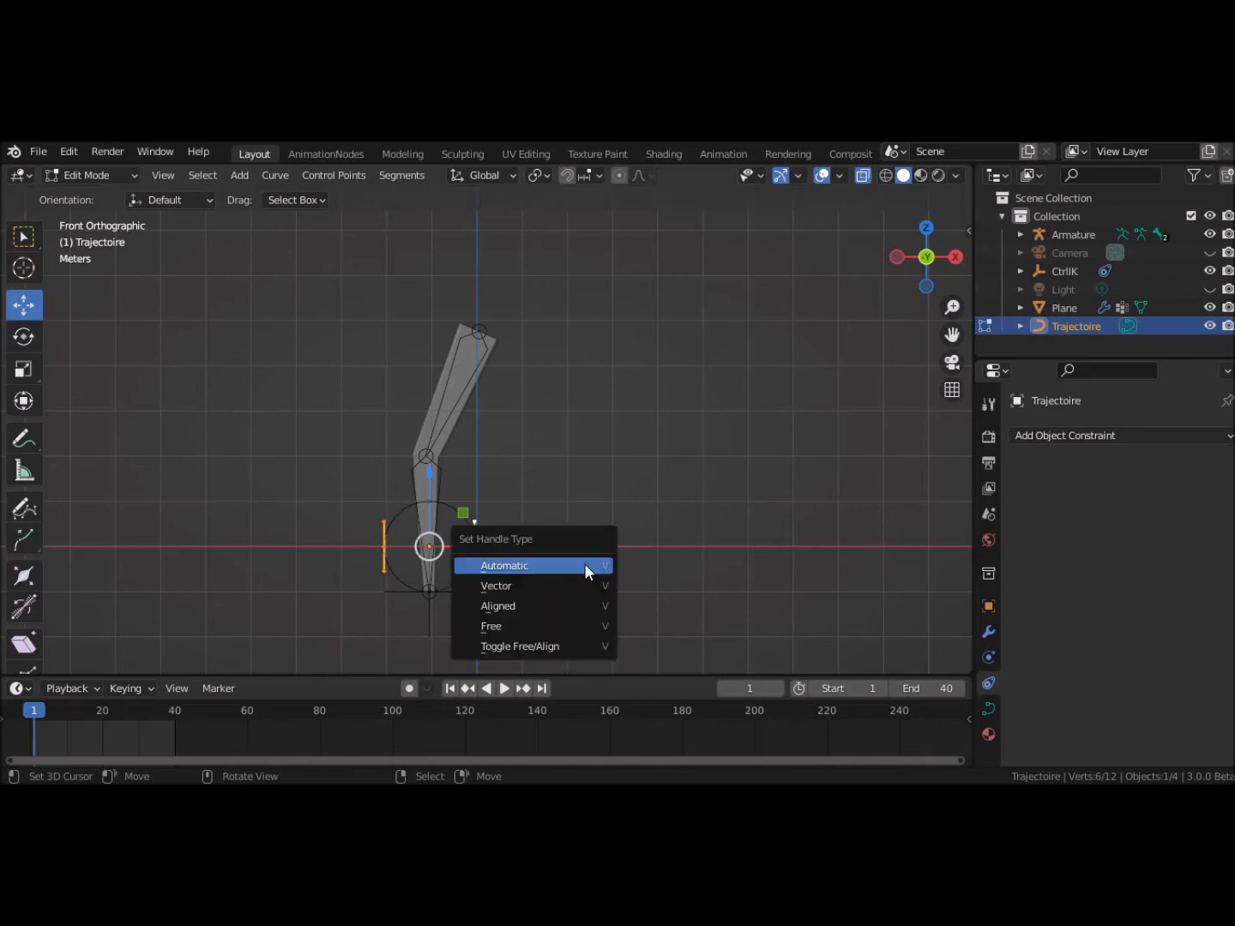
pyautogui.click(562, 586)
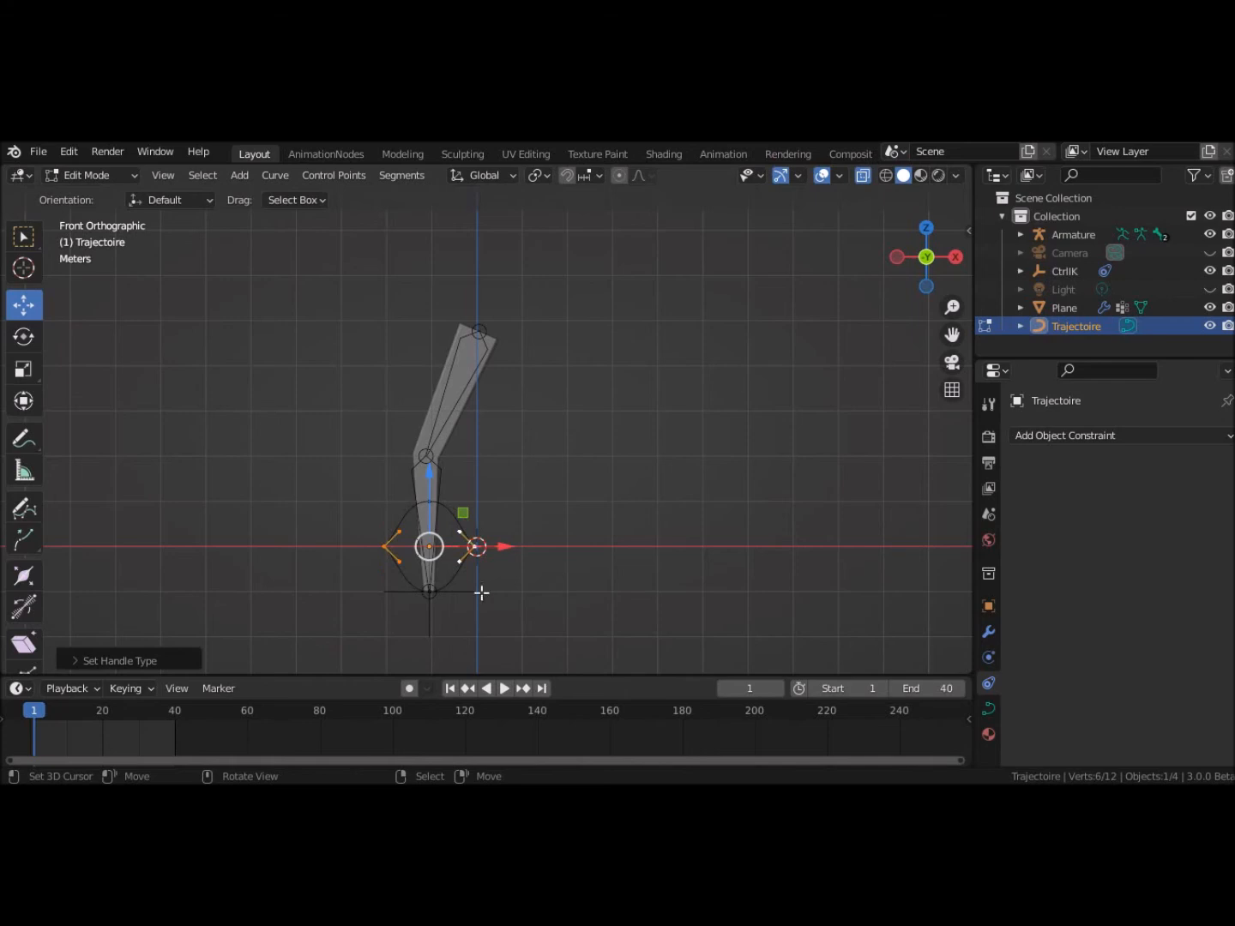
# Step: Move Trajectoire's lowest control point up onto the horizontal axis to flatten the underside of the path
pyautogui.click(428, 592)
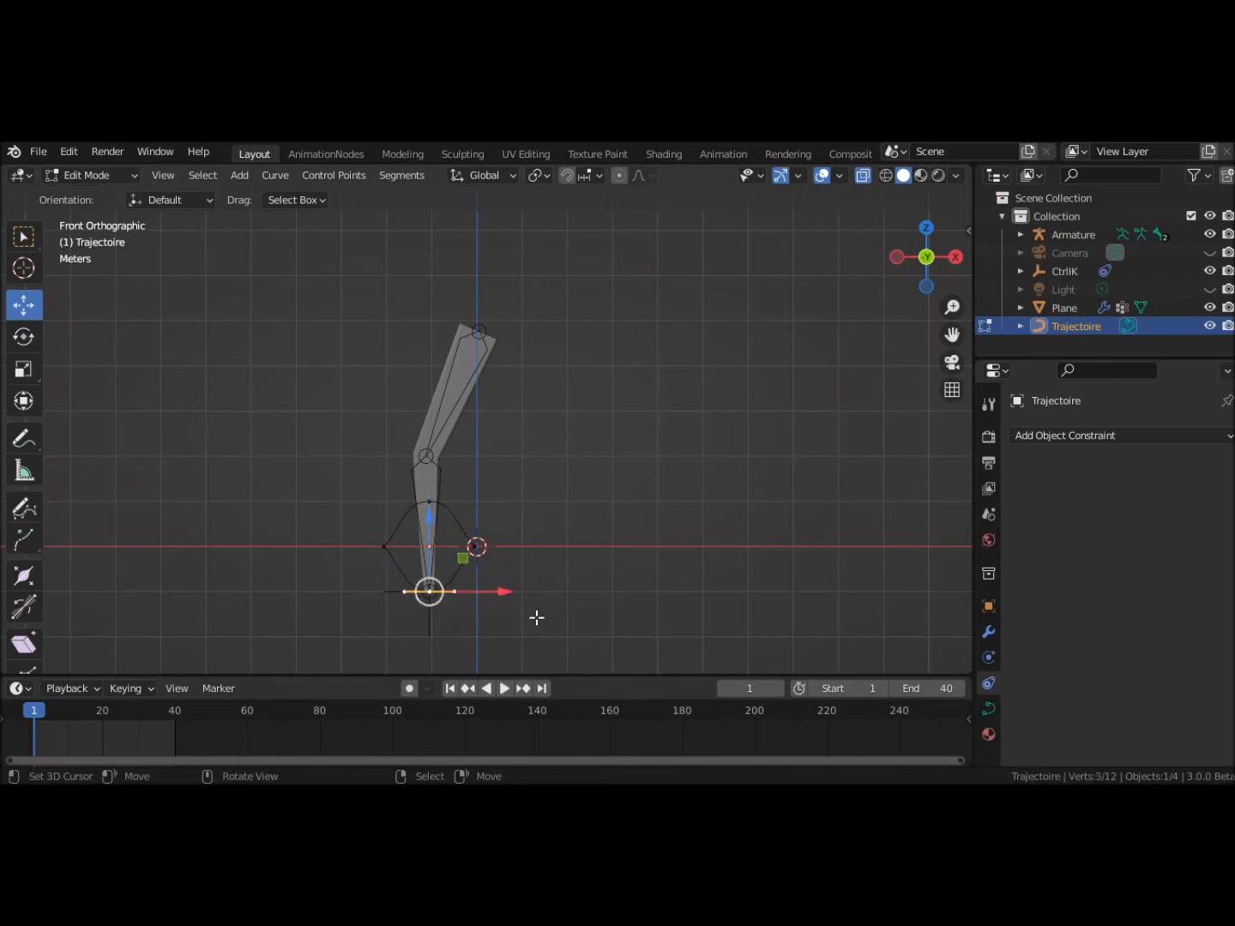
pyautogui.moveTo(428, 521); pyautogui.dragTo(437, 477)
pyautogui.scroll(1, 537, 629)
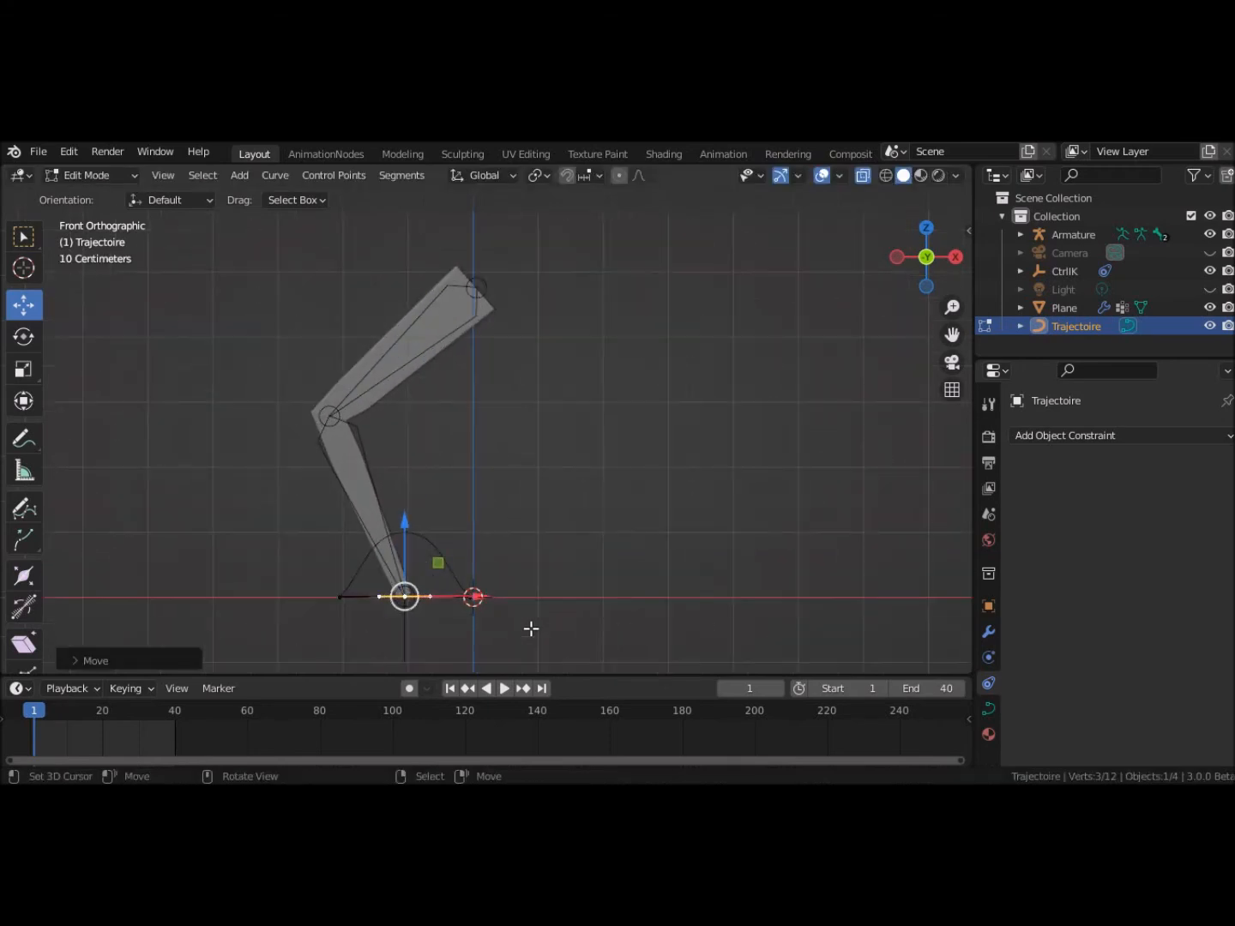
pyautogui.scroll(1, 531, 628)
# Step: Move the upper handles of Trajectoire's two side points outward along X until each sits directly above its point, rounding the arch
pyautogui.click(306, 631)
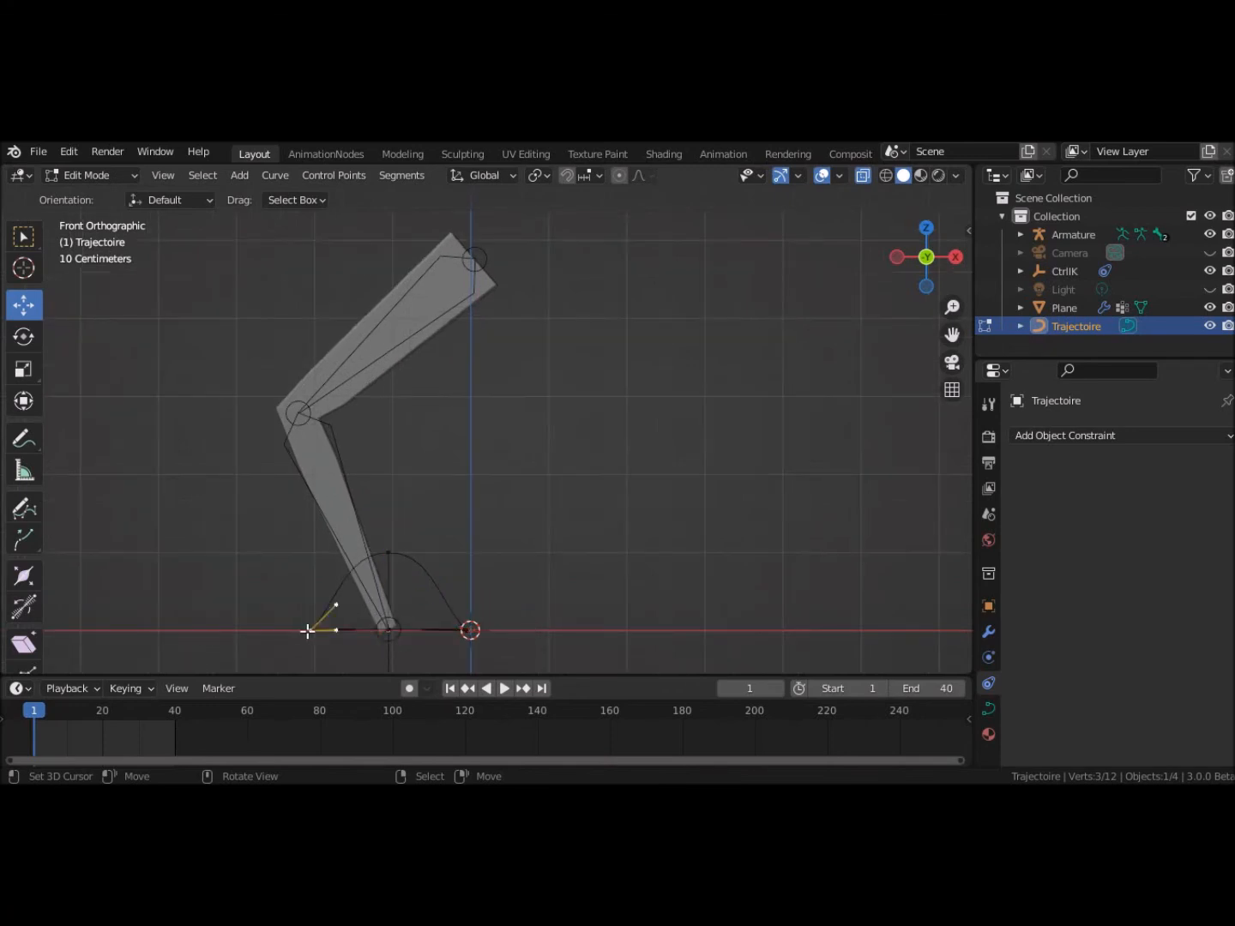
pyautogui.click(336, 606)
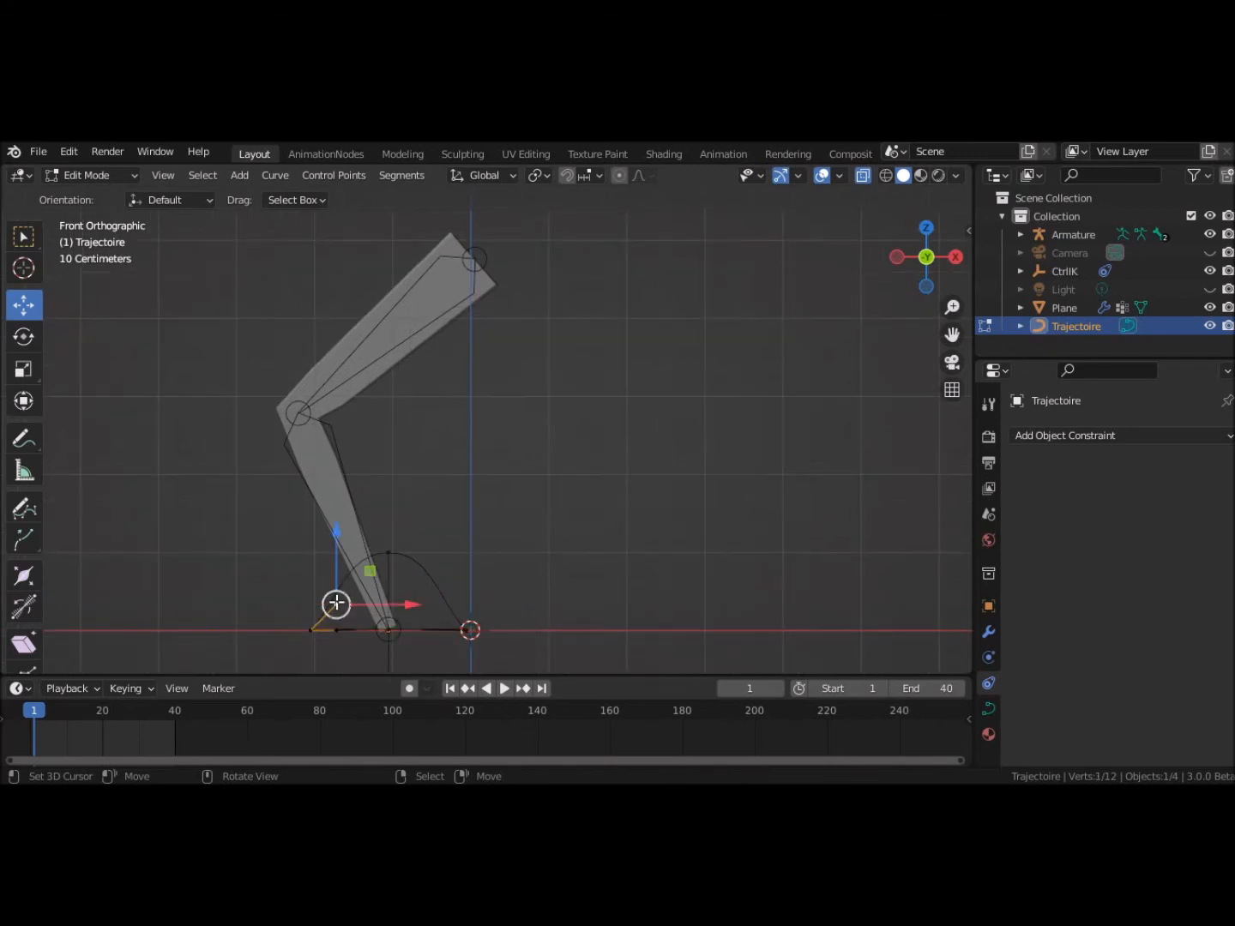
pyautogui.click(471, 631)
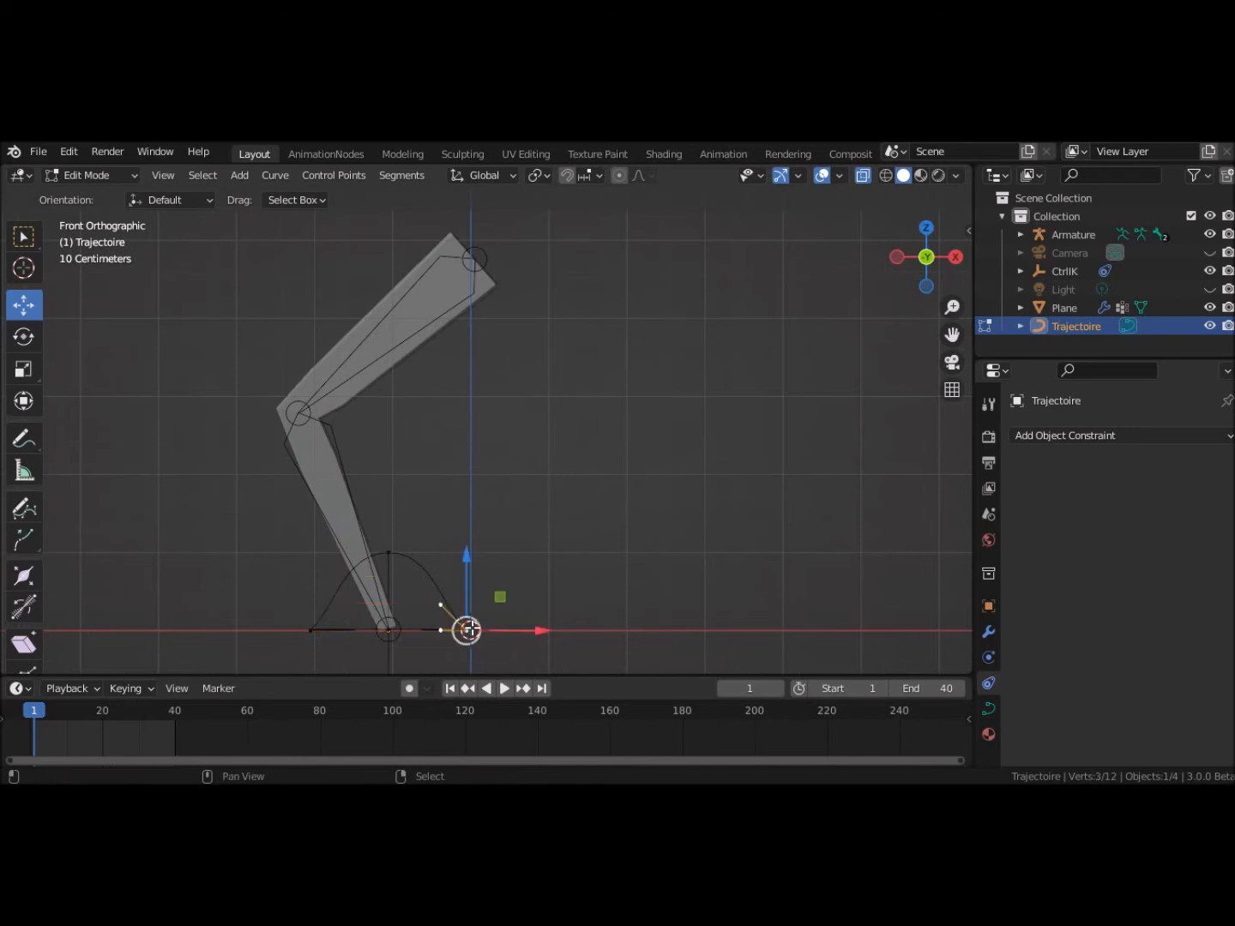
pyautogui.click(313, 630)
pyautogui.click(336, 605)
pyautogui.moveTo(413, 603); pyautogui.dragTo(390, 600)
pyautogui.click(468, 629)
pyautogui.click(443, 606)
pyautogui.moveTo(514, 605); pyautogui.dragTo(545, 615)
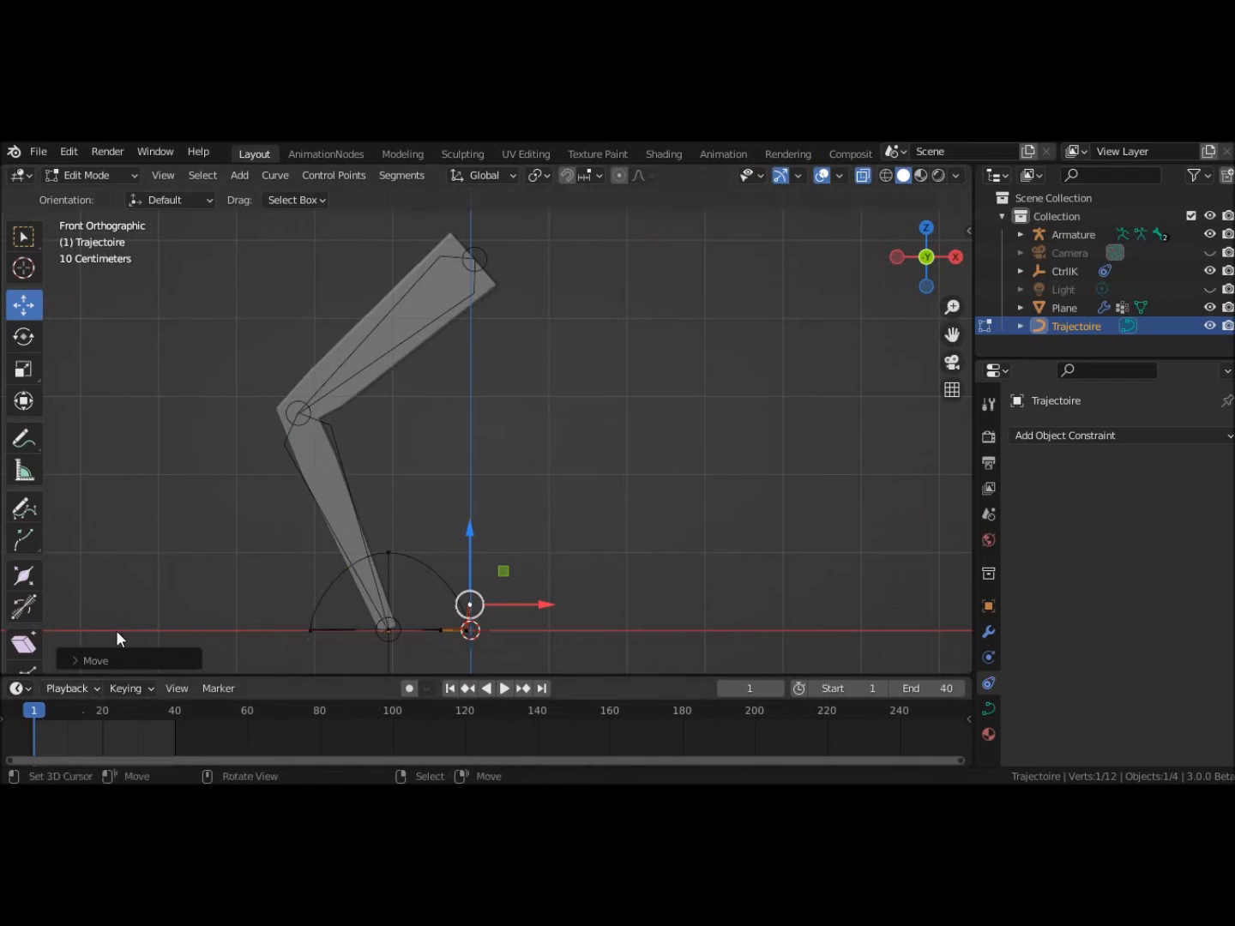
# Step: Finish editing the Trajectoire curve and return to Object Mode
pyautogui.click(97, 175)
pyautogui.hotkey('ctrl', 'z')
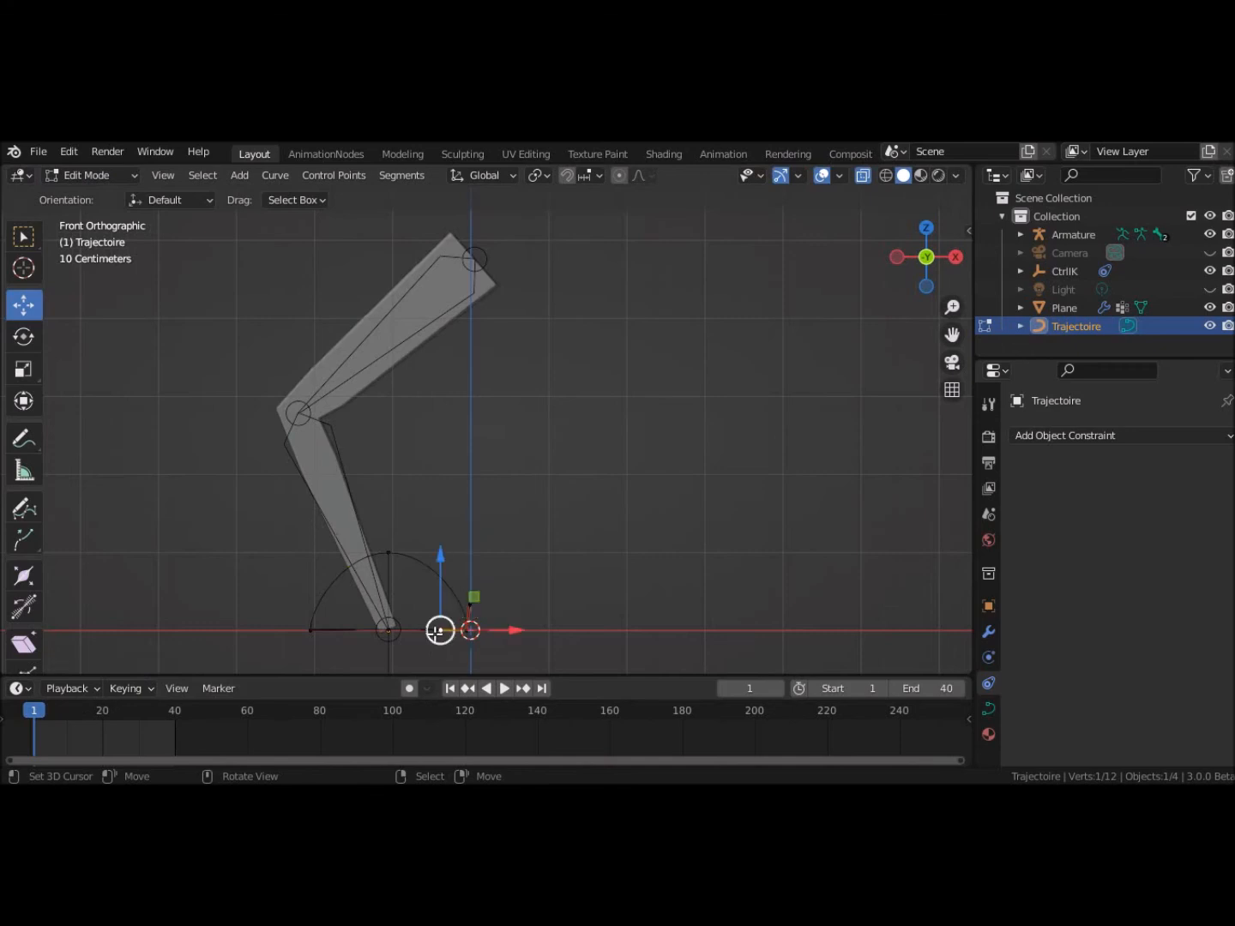
pyautogui.click(392, 659)
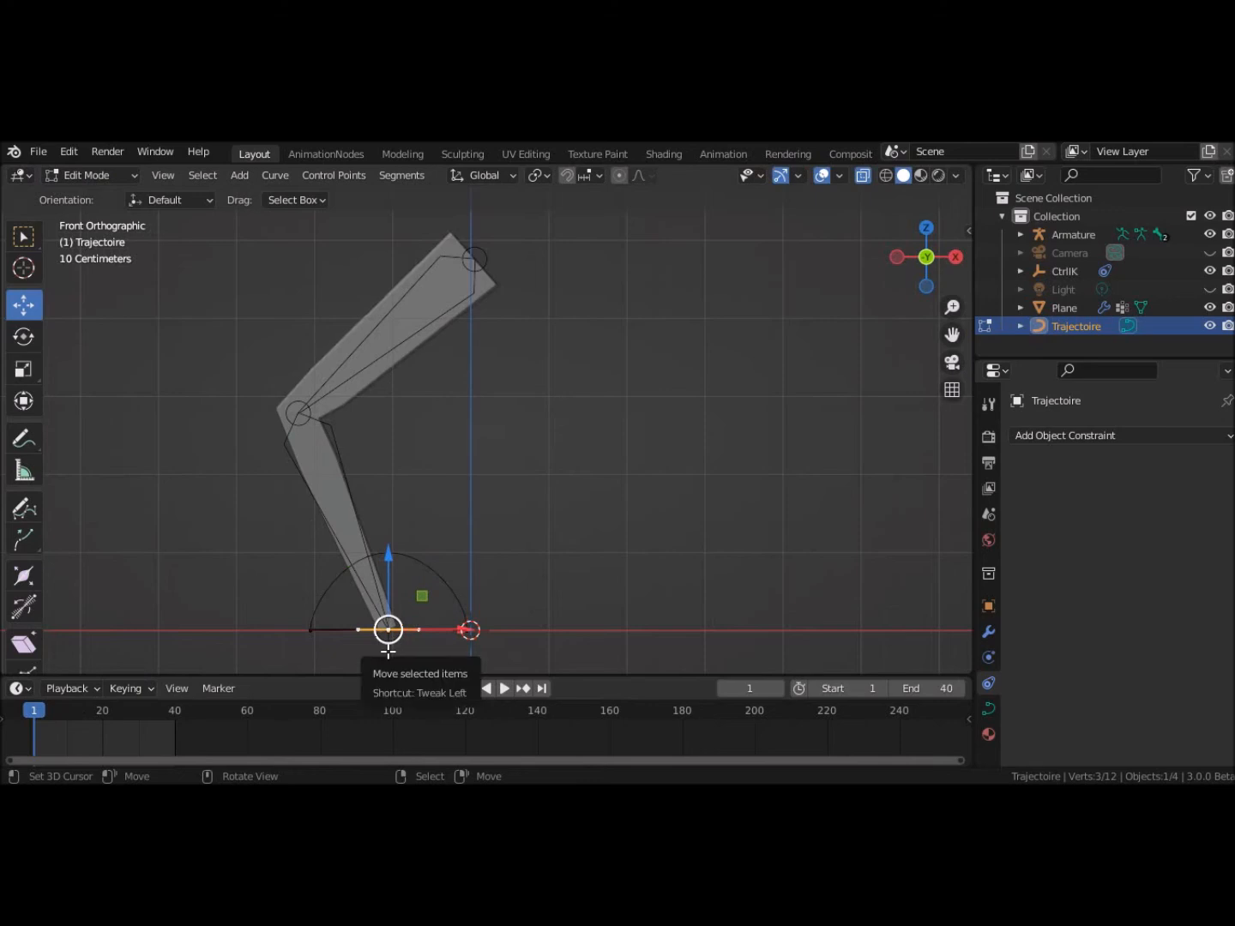
pyautogui.scroll(-3, 567, 653)
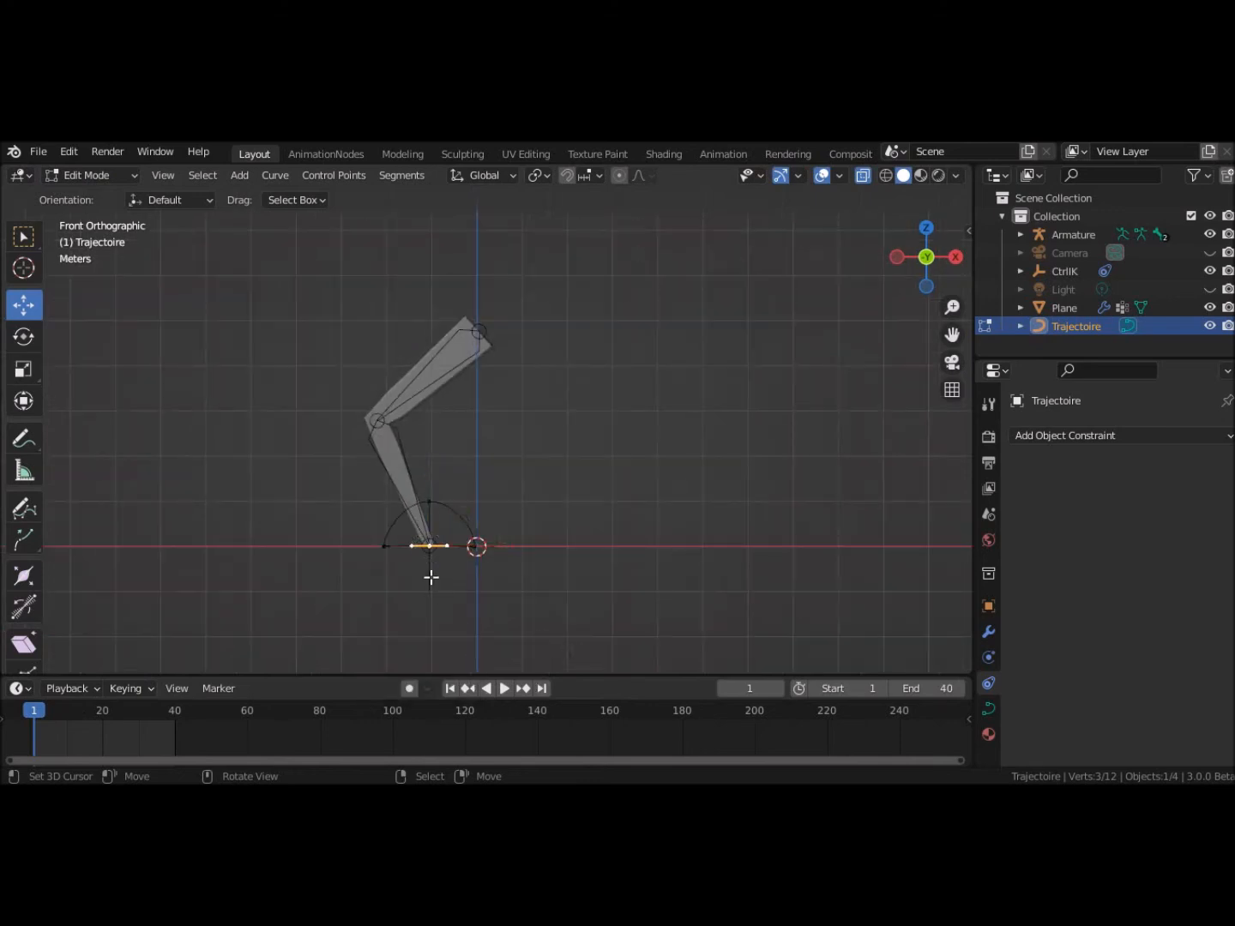
pyautogui.click(94, 175)
pyautogui.click(97, 194)
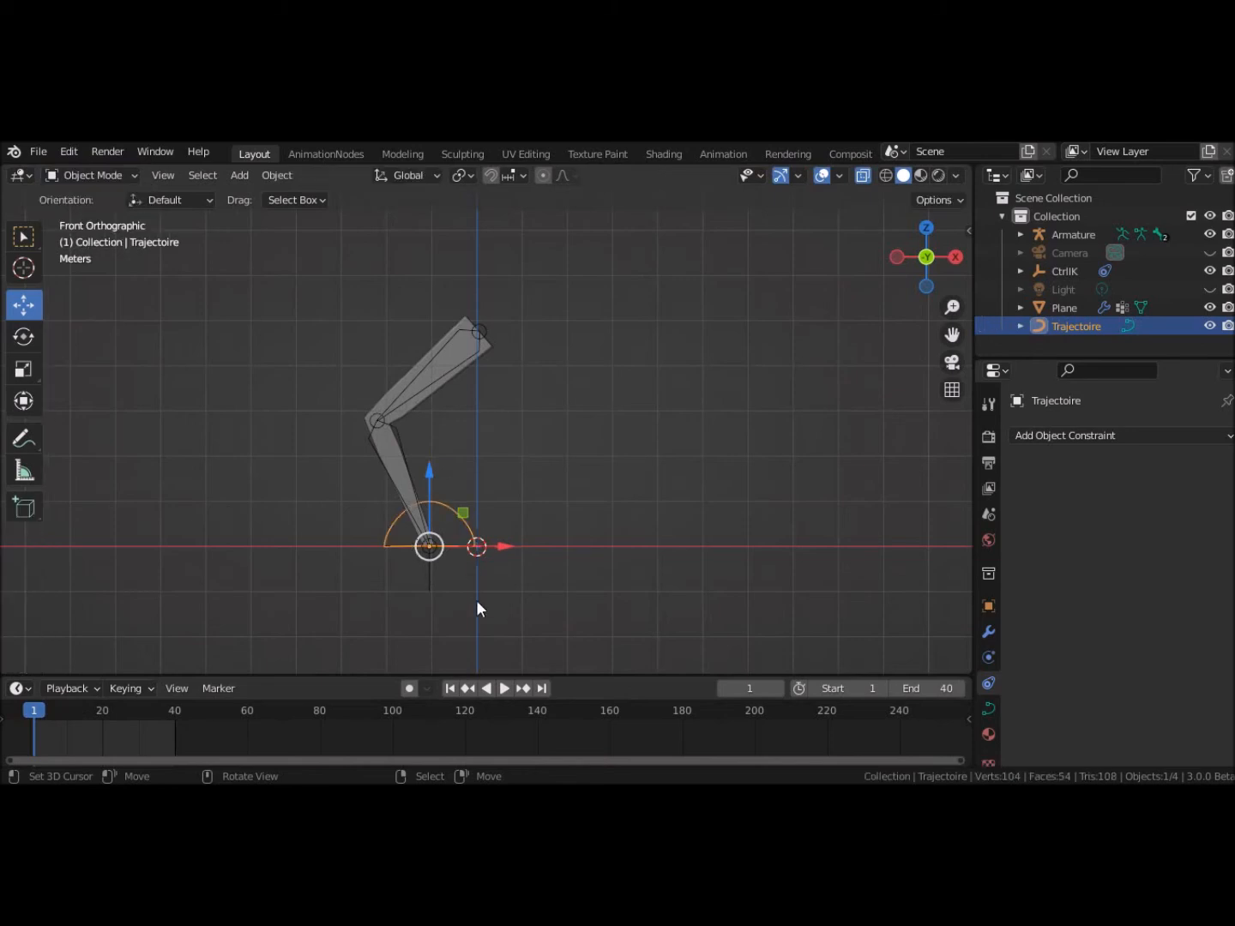
# Step: Set CtrlIK's Follow Path offset to 23.6, and raise the Armature and Plane together about 1.1 m along Z
pyautogui.click(434, 567)
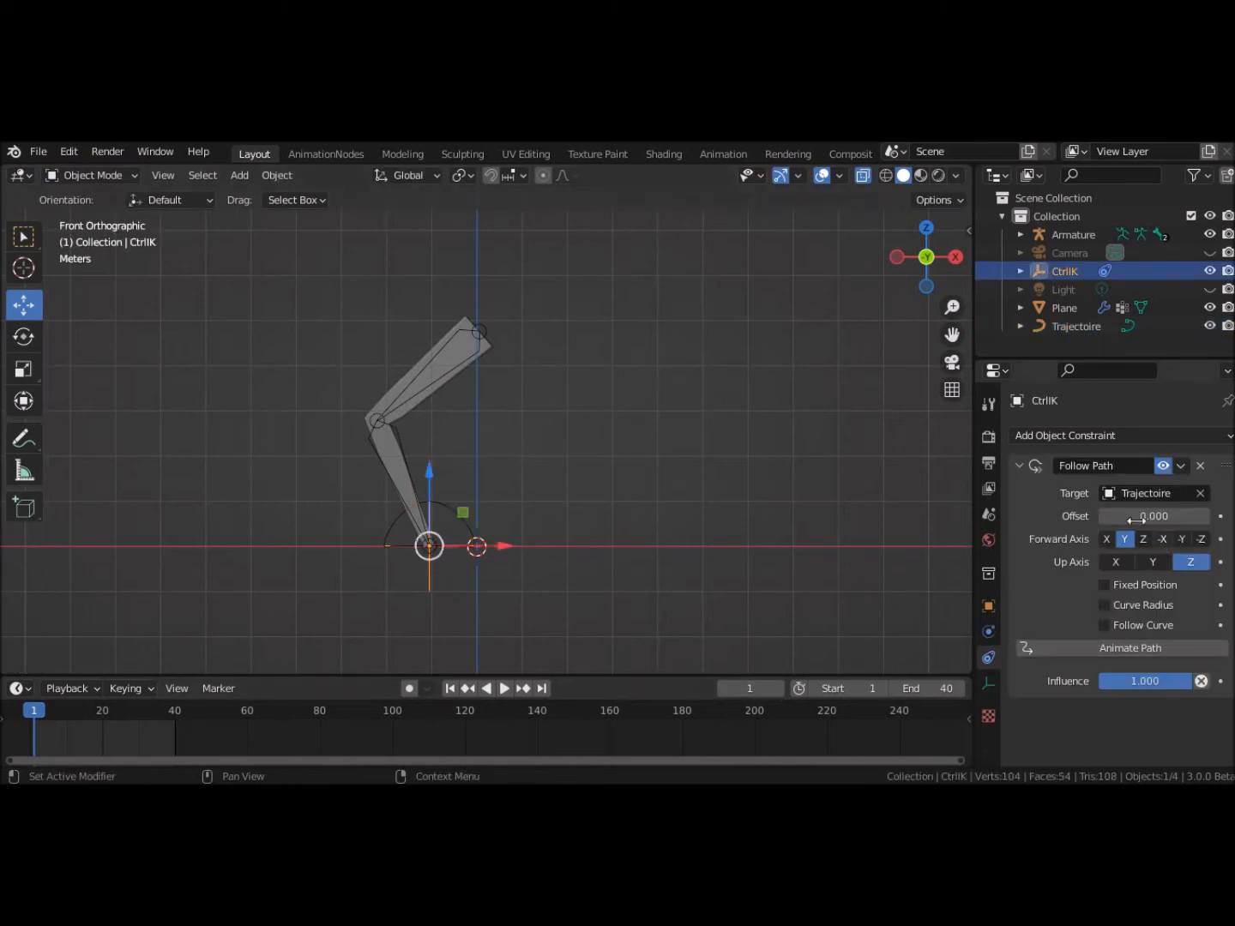
pyautogui.moveTo(1116, 515)
pyautogui.mouseDown()
pyautogui.moveTo(1232, 515)
pyautogui.moveTo(1107, 516)
pyautogui.moveTo(1153, 515)
pyautogui.moveTo(1108, 516)
pyautogui.moveTo(1136, 515)
pyautogui.mouseUp()
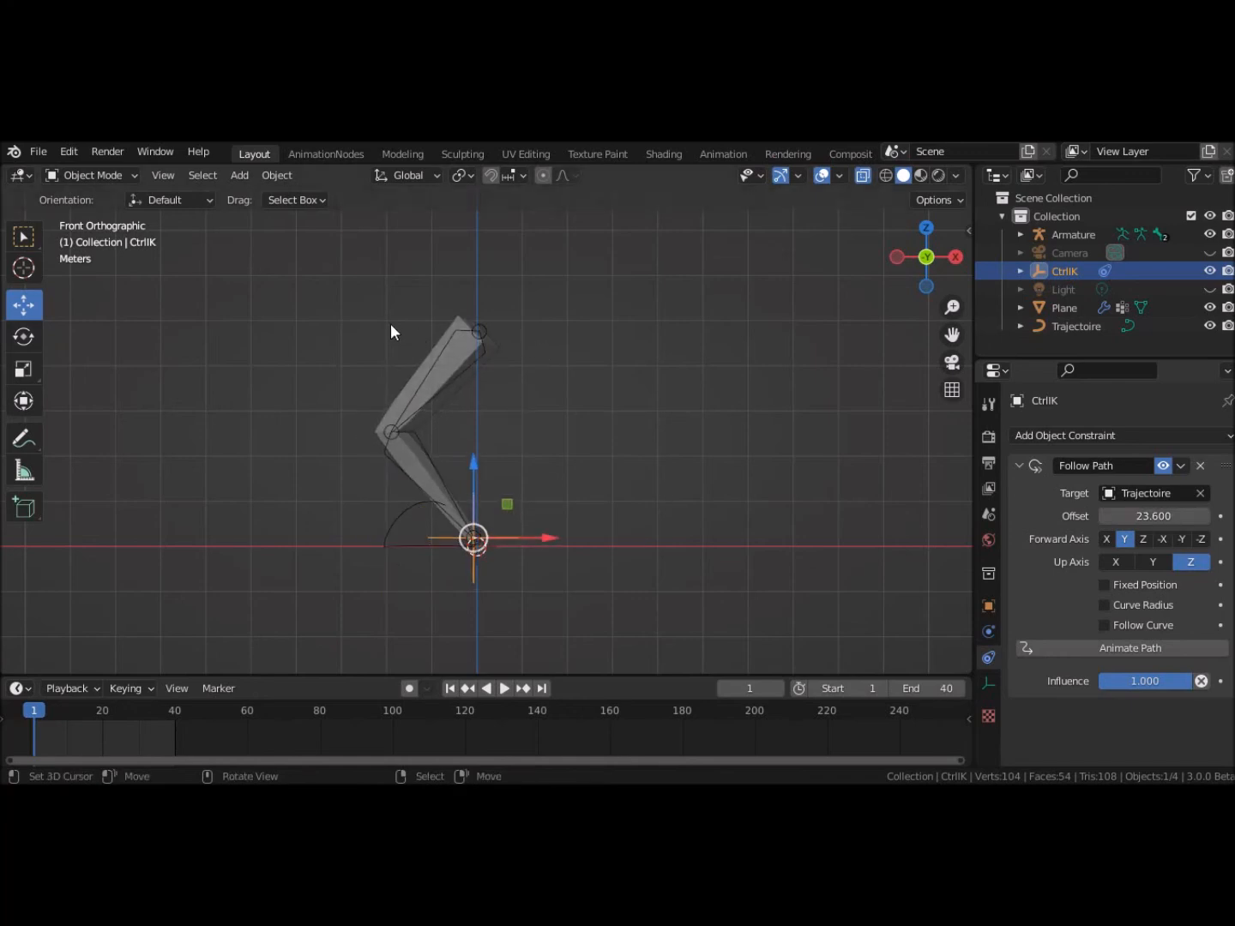
pyautogui.press('b')
pyautogui.press('Escape')
pyautogui.press('a')
pyautogui.hotkey('alt', 'a')
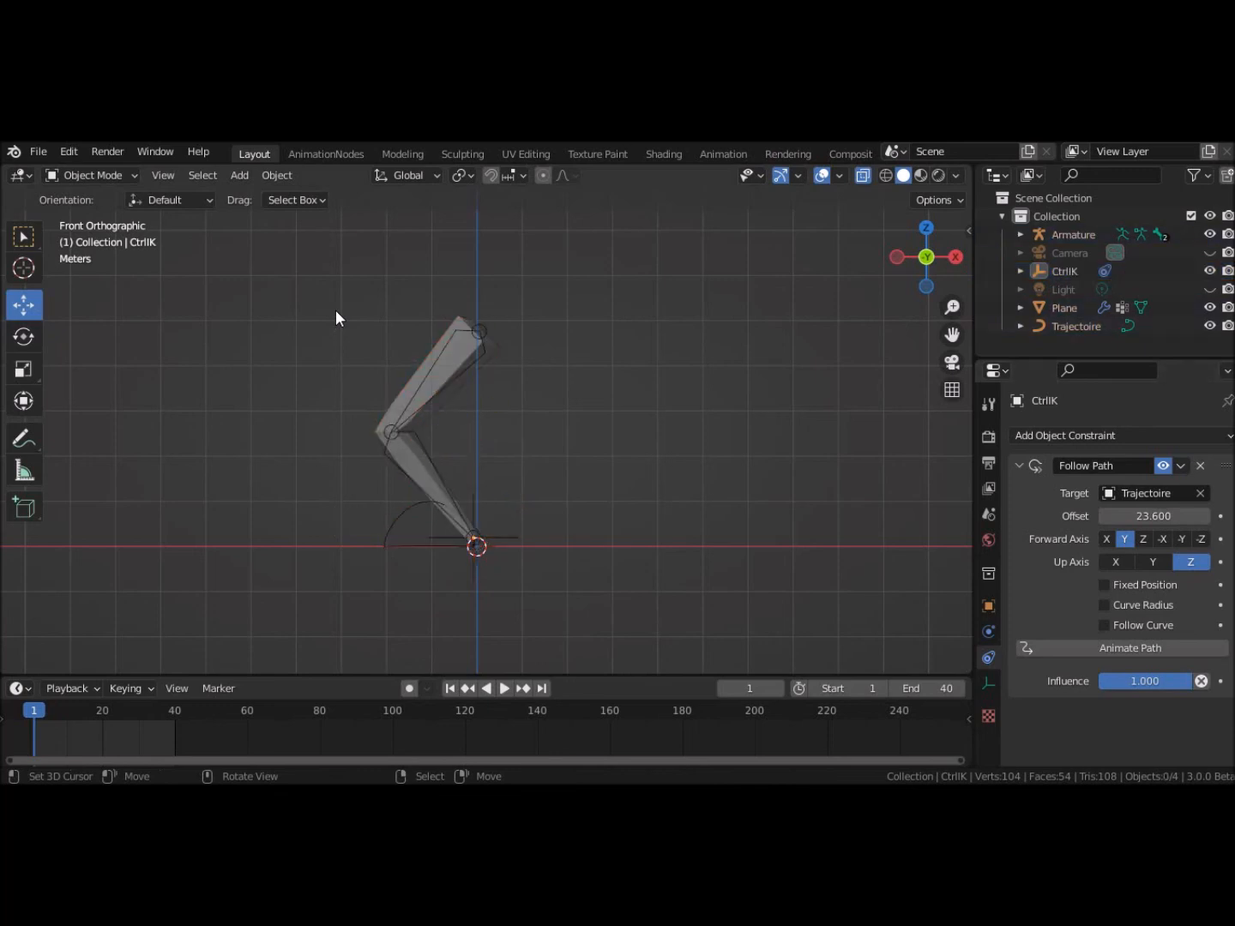
pyautogui.press('b')
pyautogui.moveTo(328, 309); pyautogui.dragTo(493, 472)
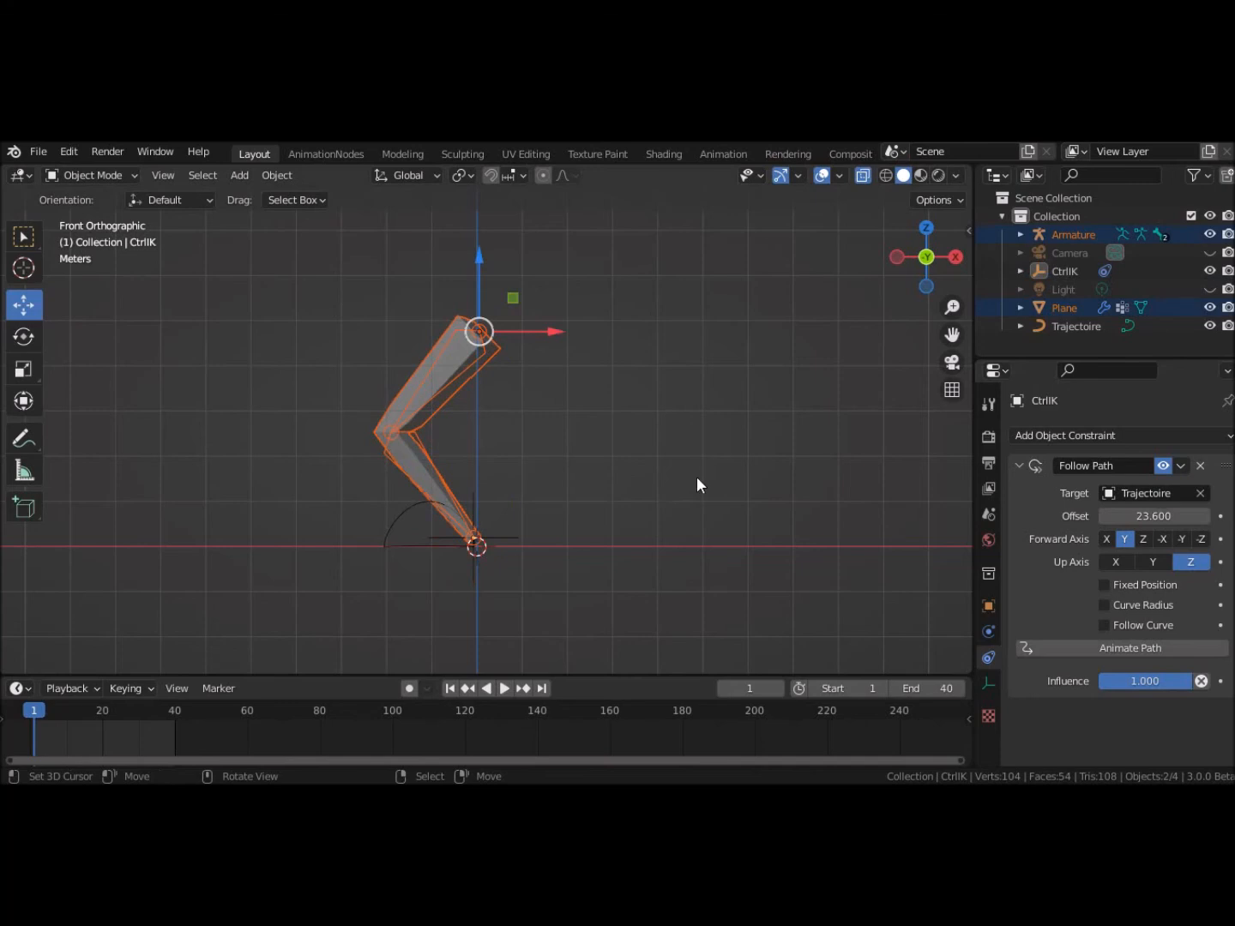
pyautogui.moveTo(488, 265); pyautogui.dragTo(493, 213)
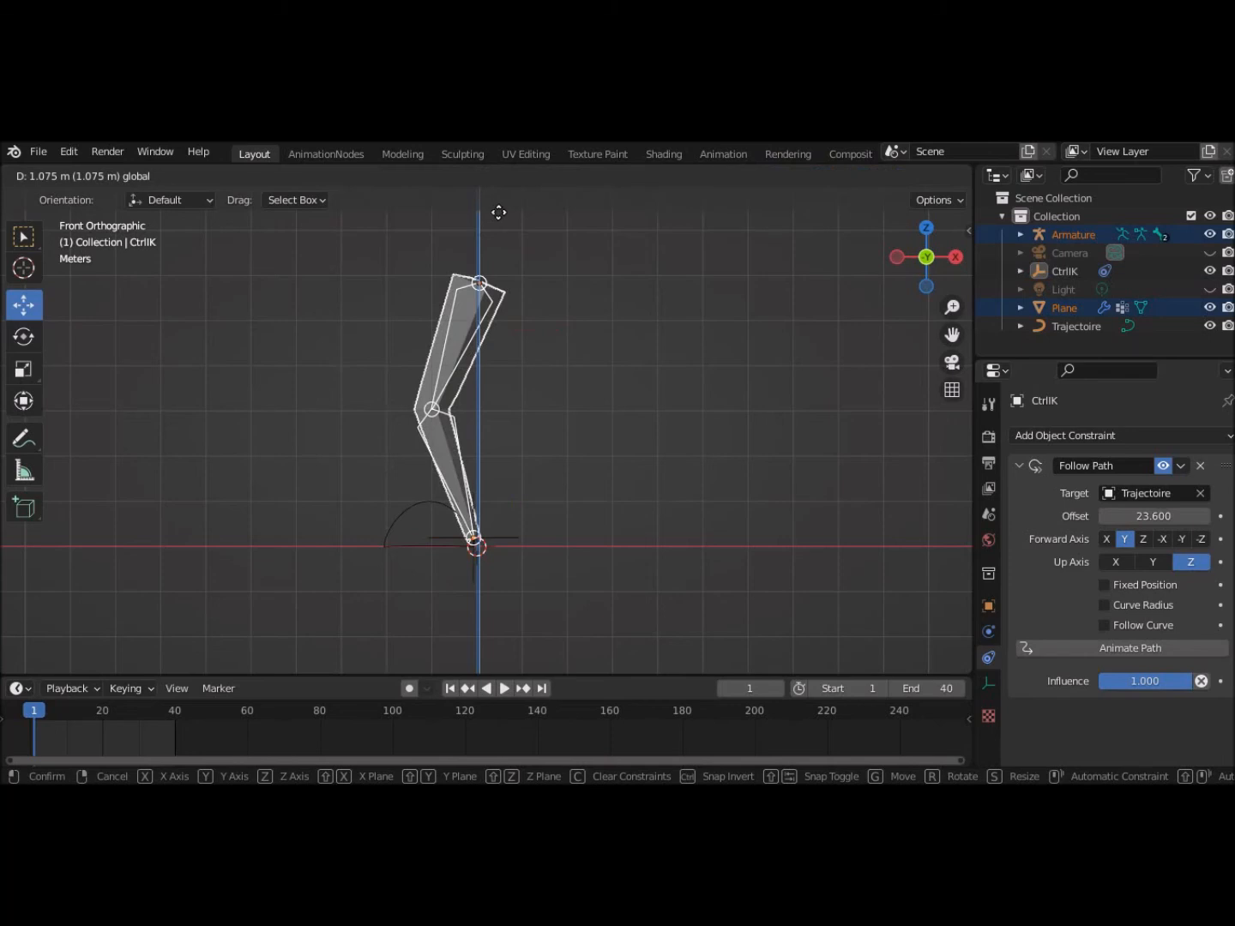
pyautogui.moveTo(500, 212); pyautogui.dragTo(505, 209)
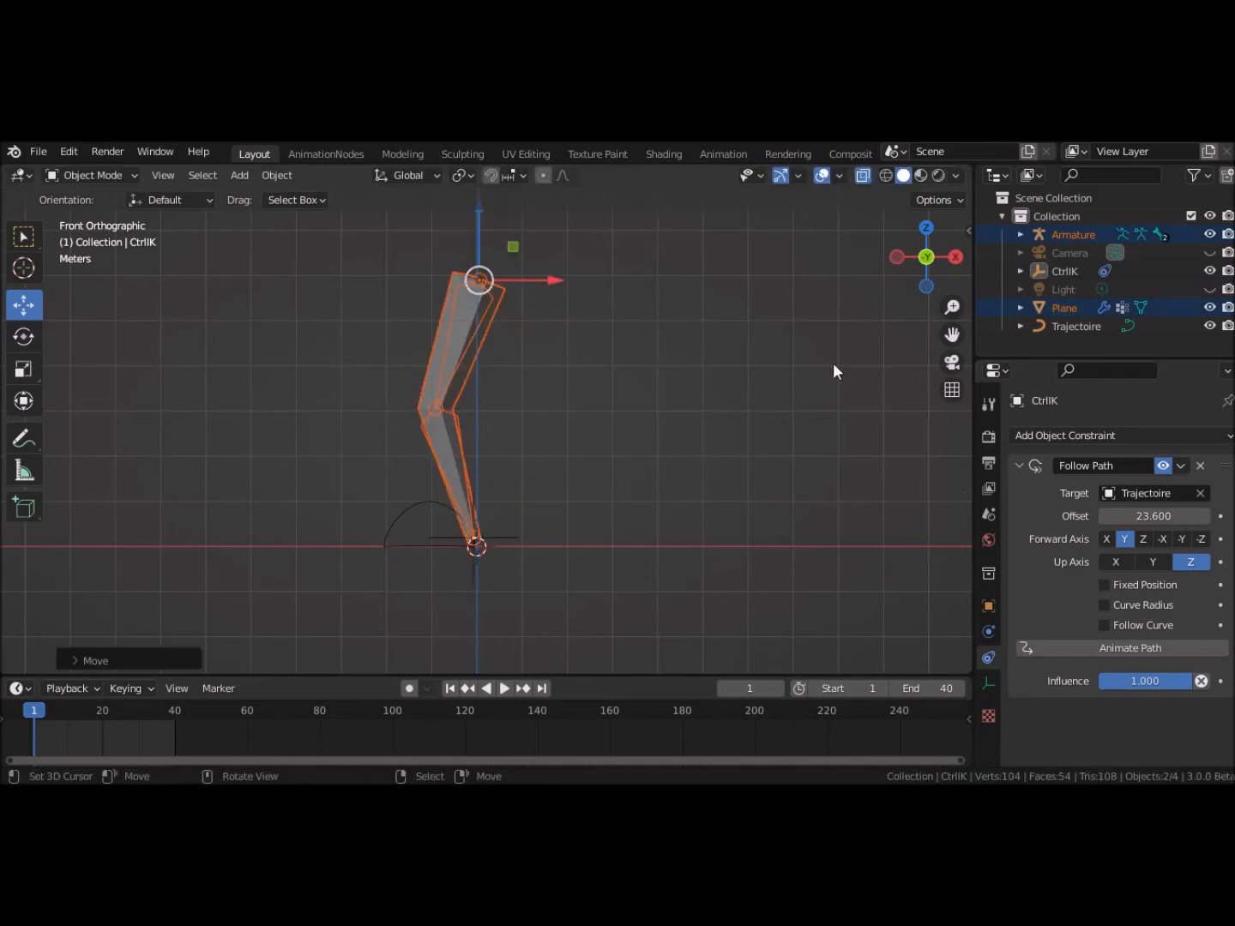
# Step: Set the Follow Path offset to -216.5, and lower the Armature and Plane slightly along Z so the leg bends
pyautogui.moveTo(1154, 516); pyautogui.dragTo(920, 514)
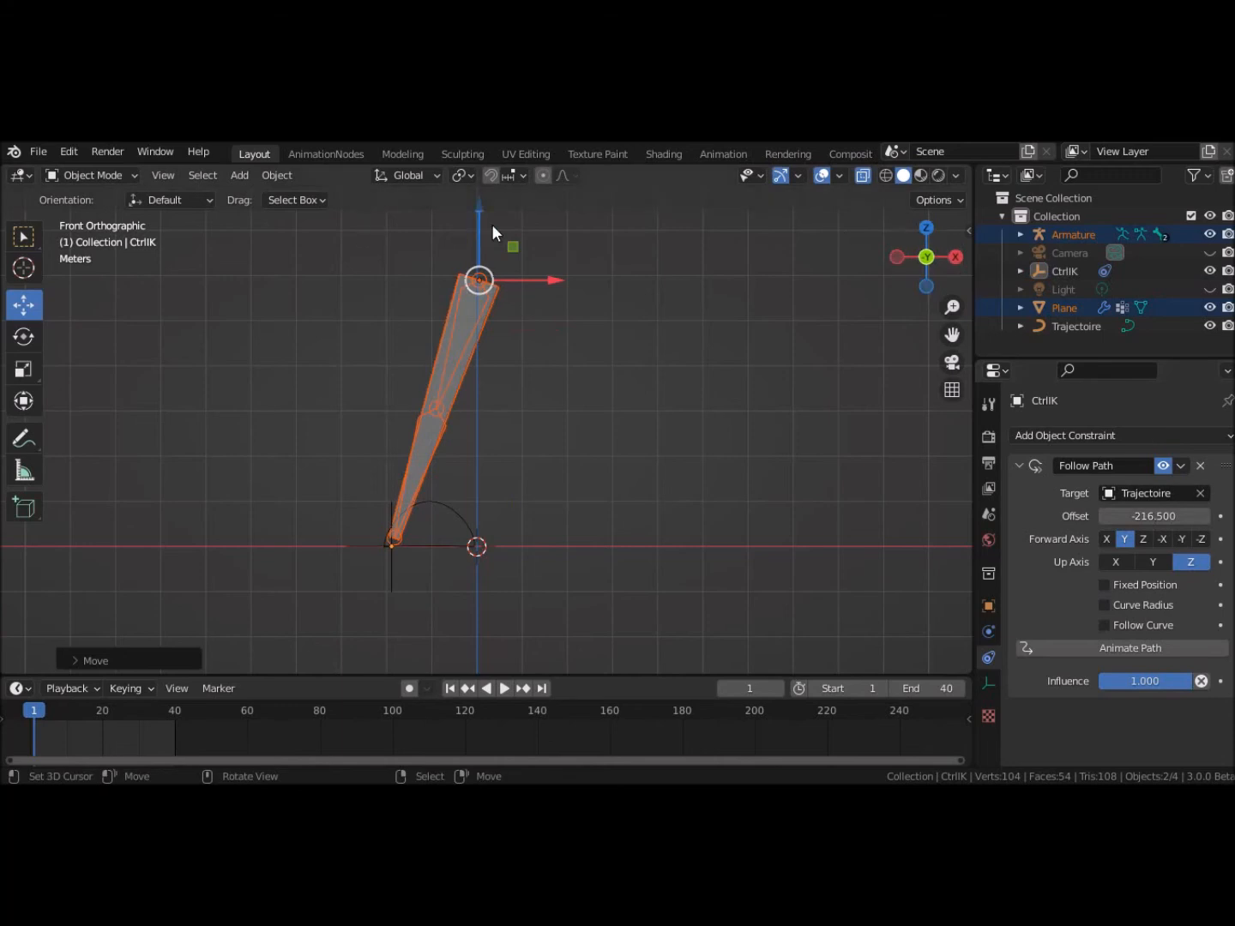
pyautogui.press('g')
pyautogui.press('z')
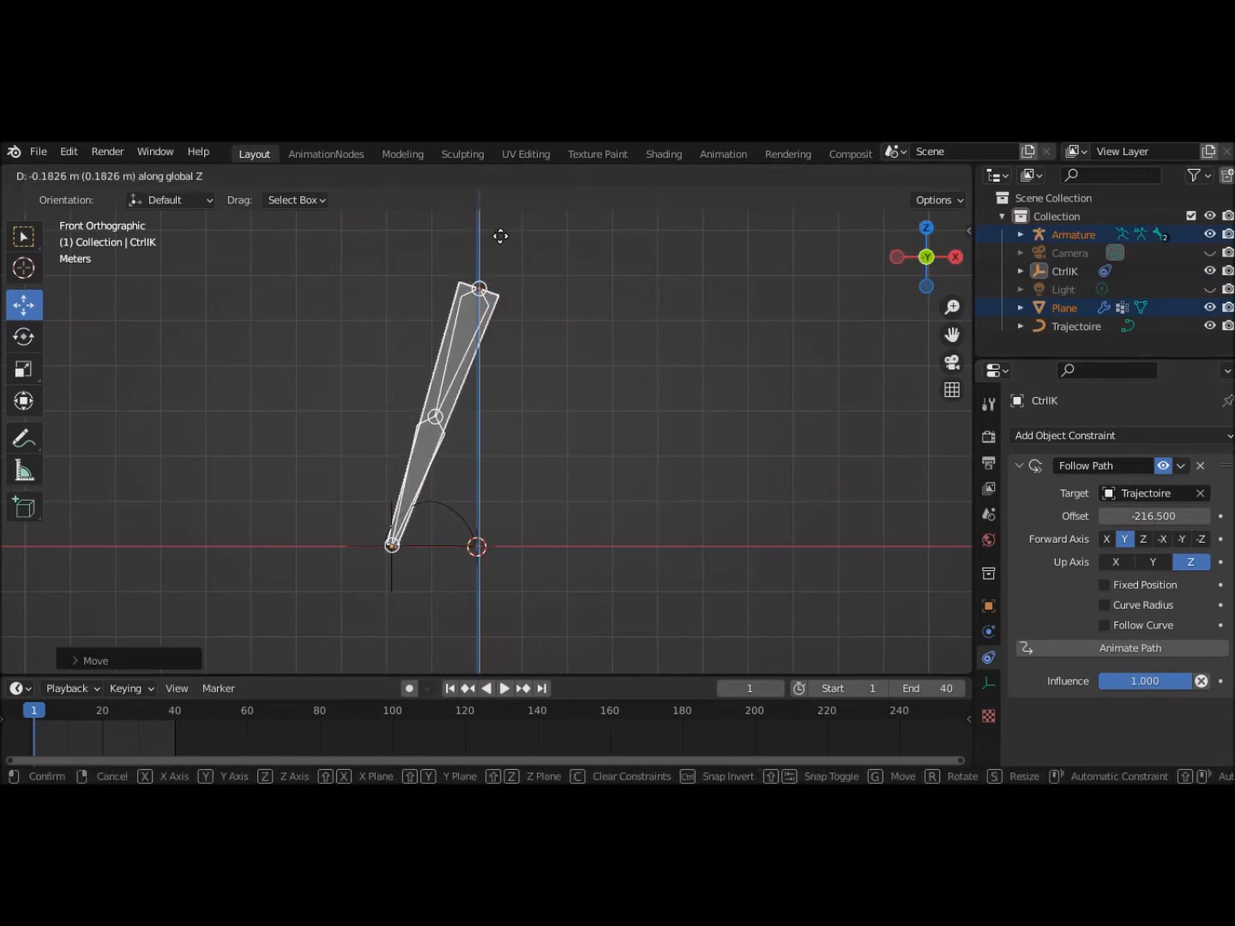
pyautogui.click(502, 242)
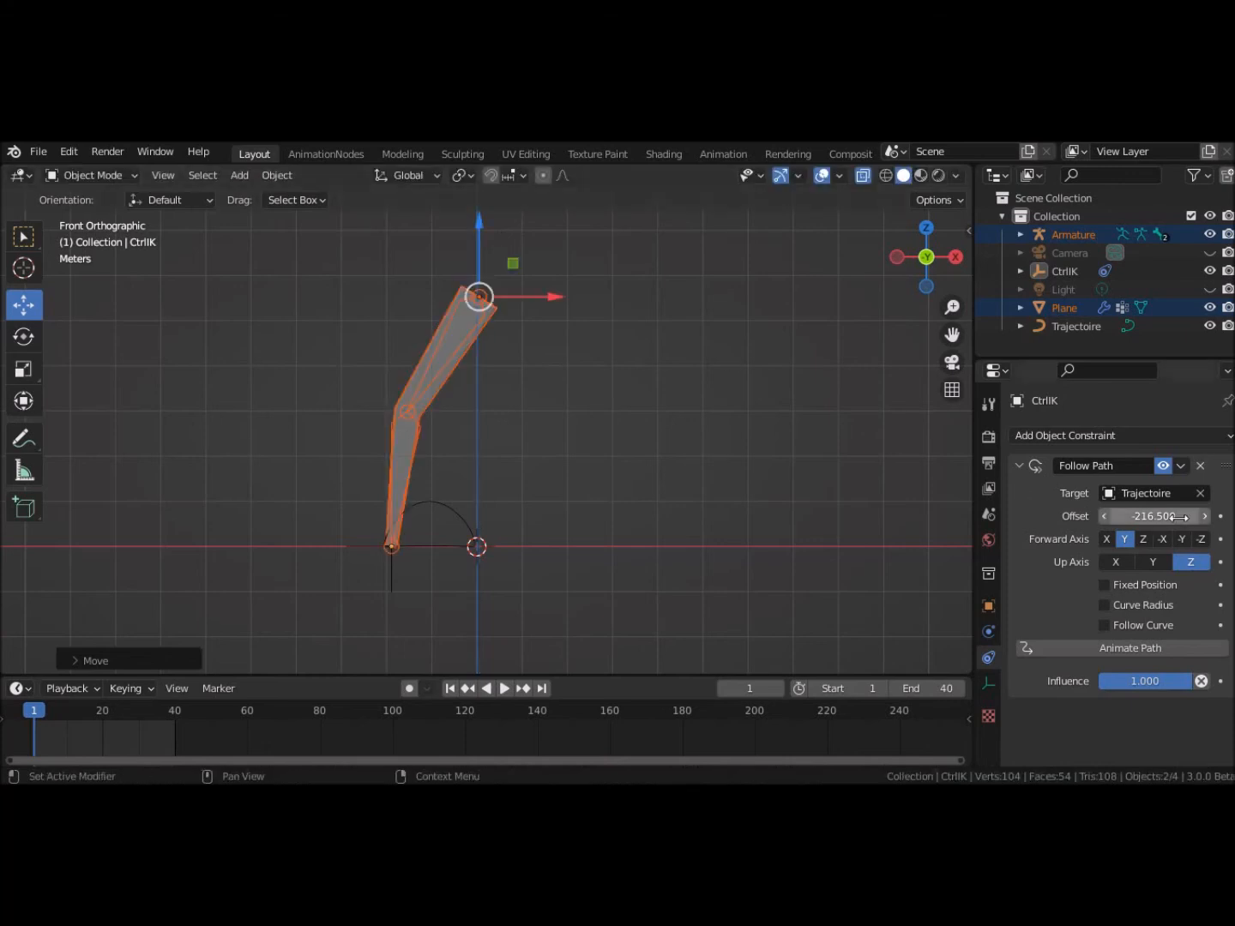
# Step: Try Follow Path offsets up to -68 to check the leg on the reshaped path, and reset the offset to 0
pyautogui.moveTo(1128, 519); pyautogui.dragTo(1198, 520)
pyautogui.click(1122, 517)
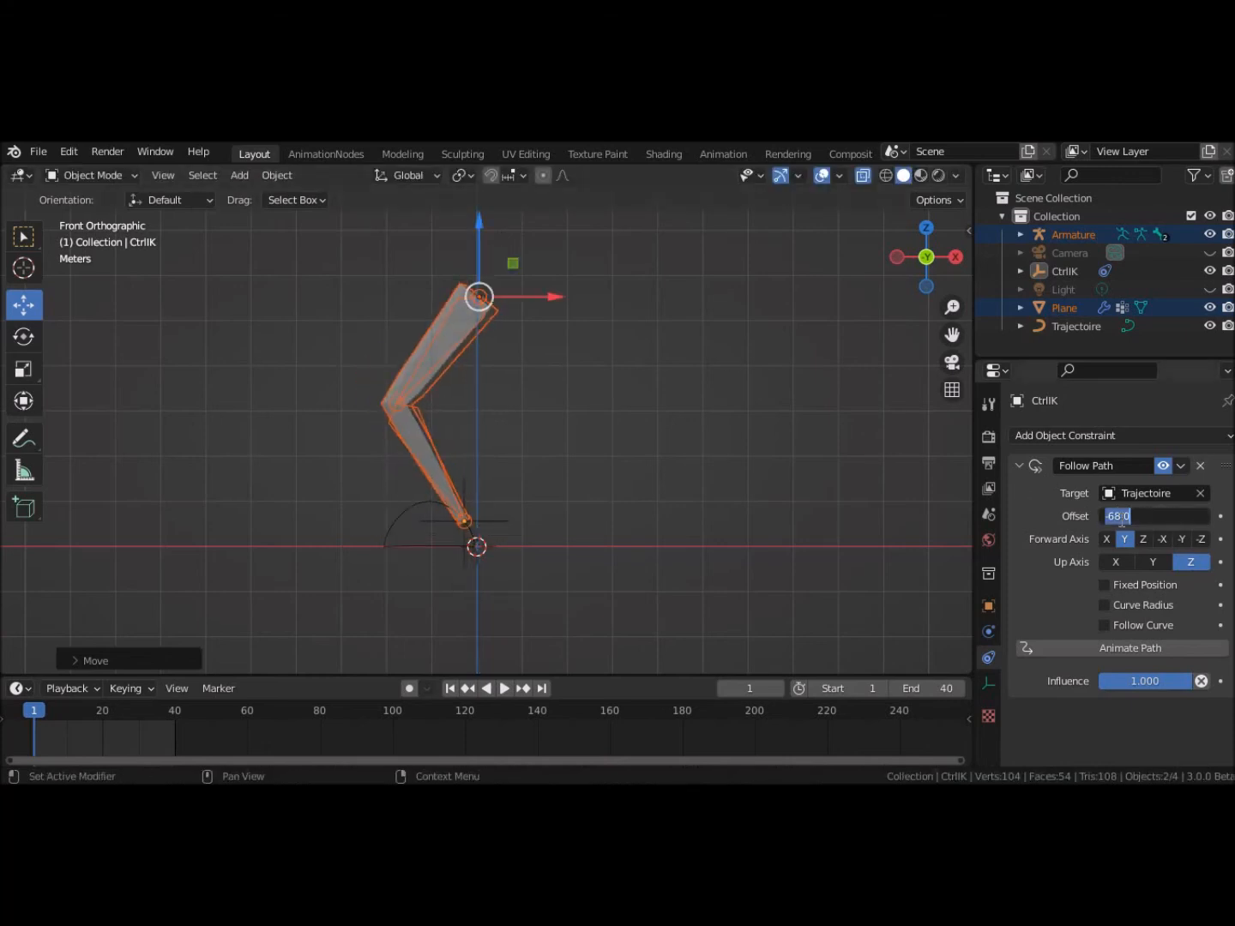
pyautogui.write('0')
pyautogui.press('Return')
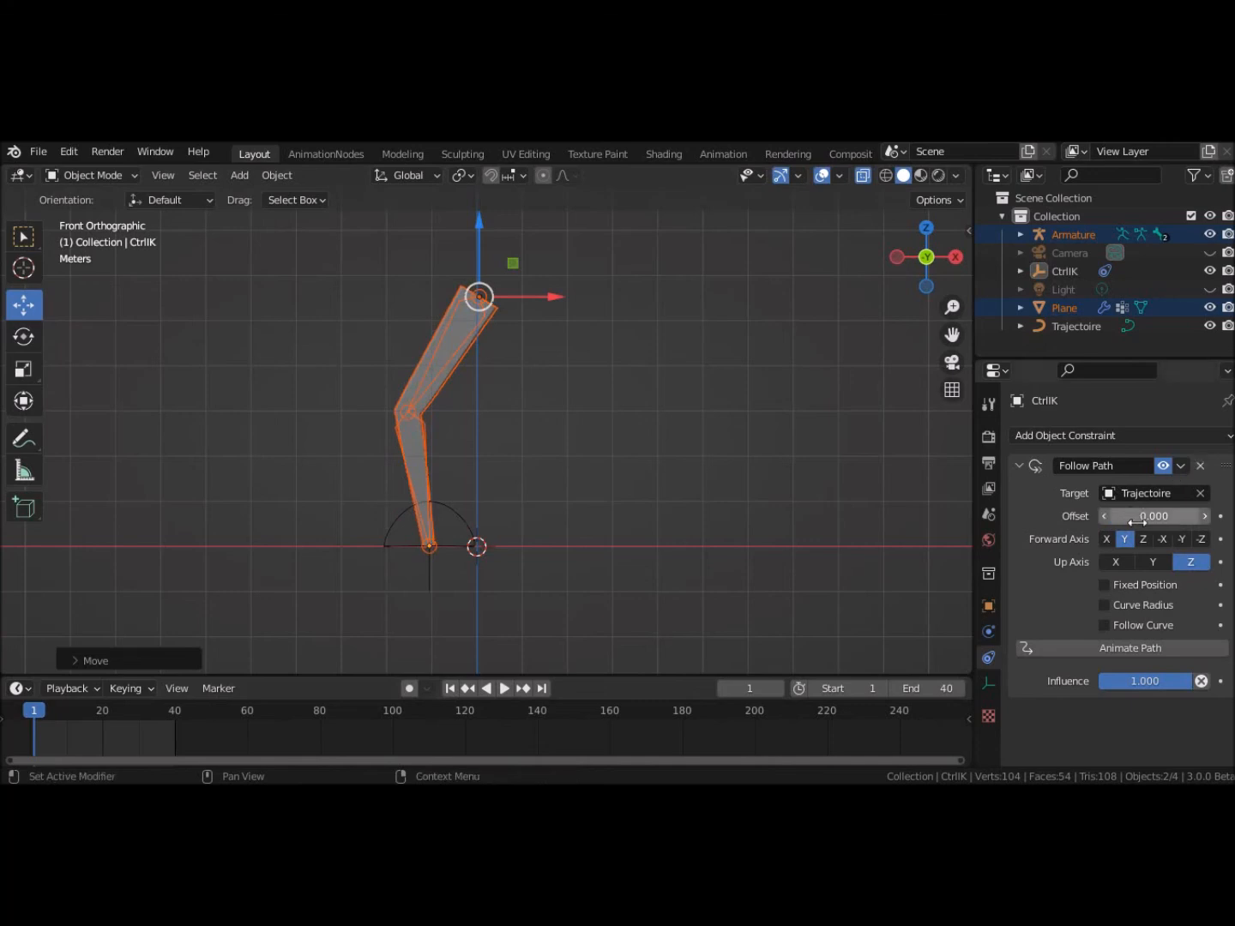
# Step: Keyframe the Follow Path offset of 0 at frame 1 and select the CtrlIK empty
pyautogui.click(1220, 515)
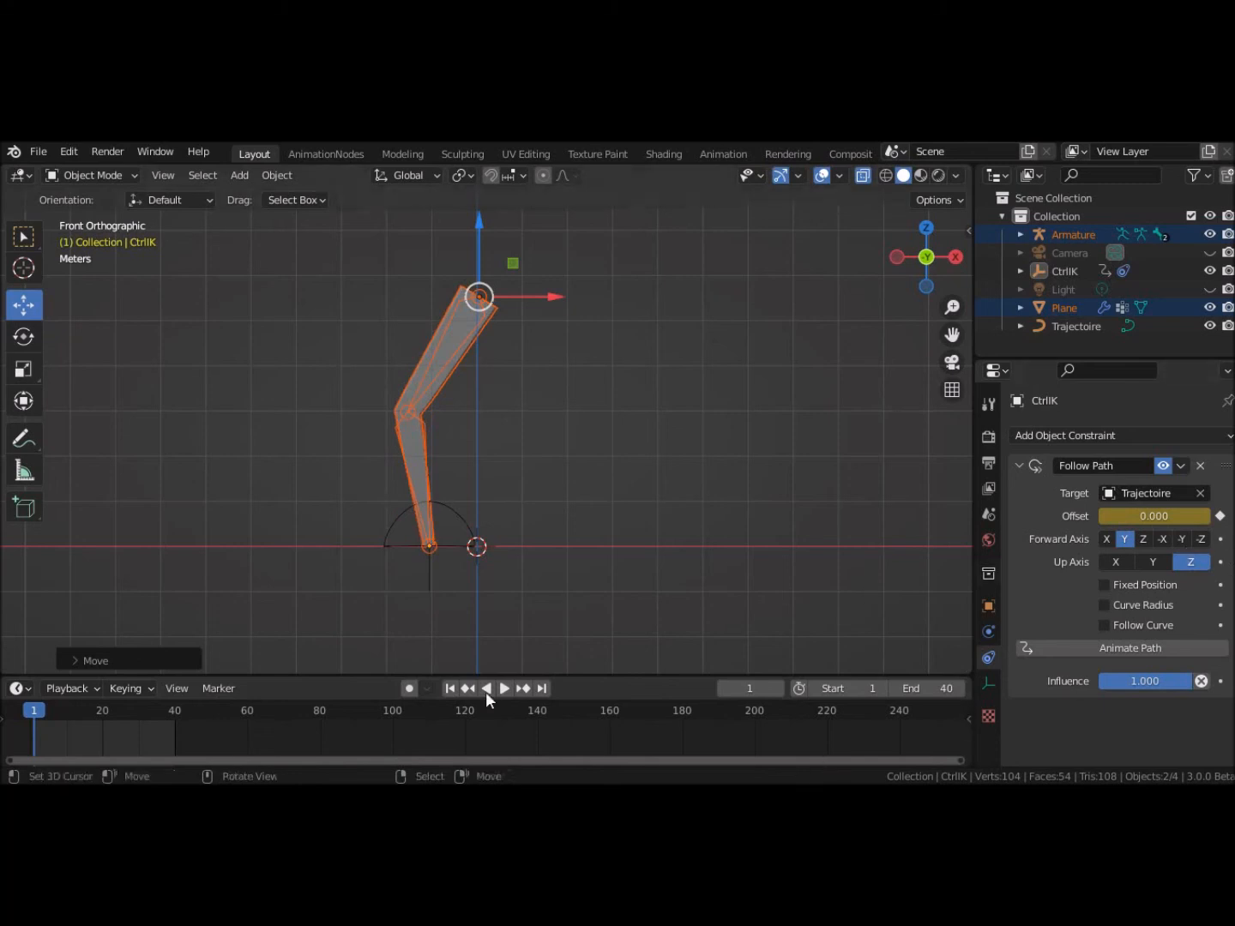
pyautogui.click(430, 572)
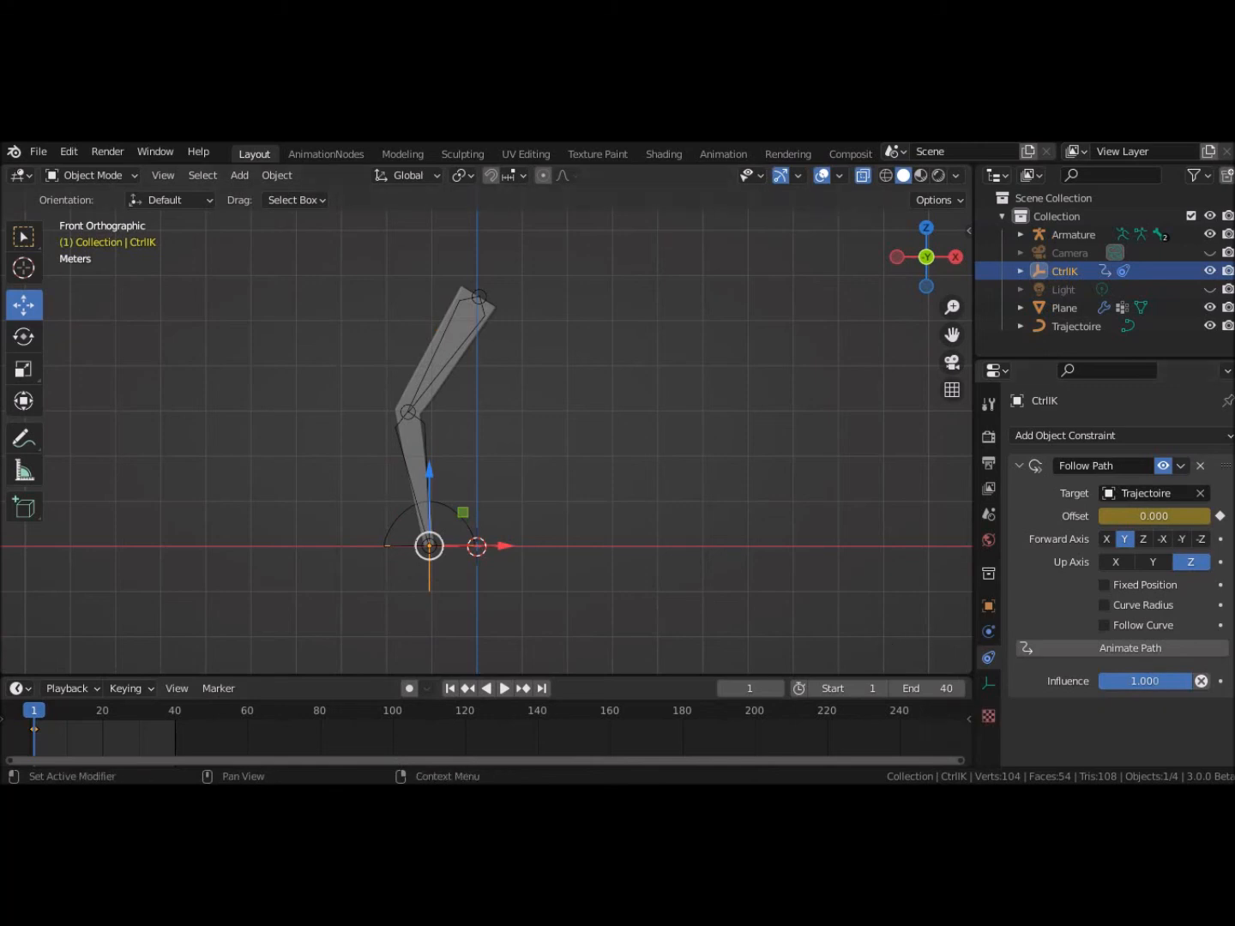
pyautogui.click(1220, 516)
pyautogui.click(1220, 516)
# Step: Keyframe CtrlIK's Follow Path offset at 100 on frame 40, and return to frame 1
pyautogui.click(178, 743)
pyautogui.hotkey('ctrl', 'shift', 'space')
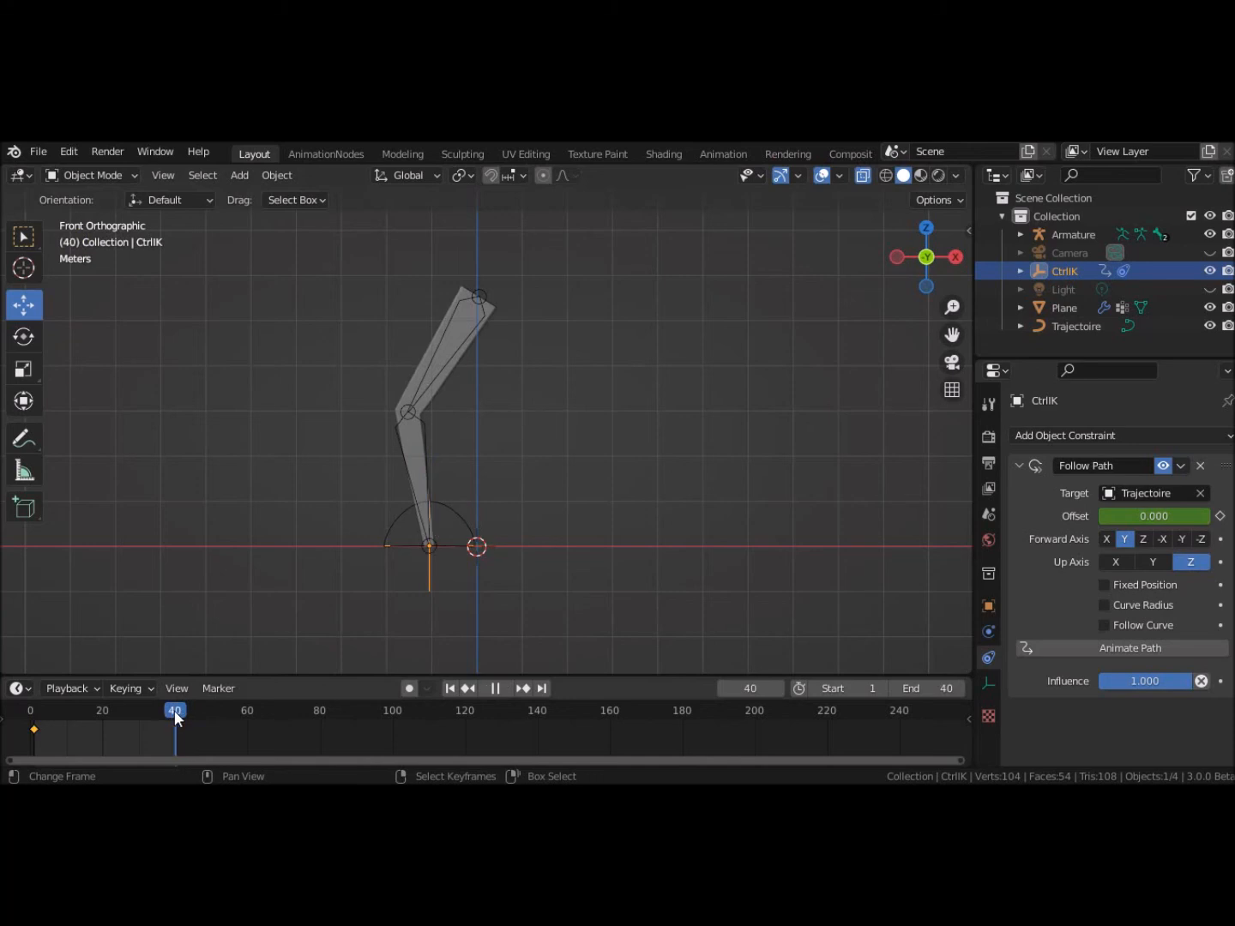
pyautogui.press('space')
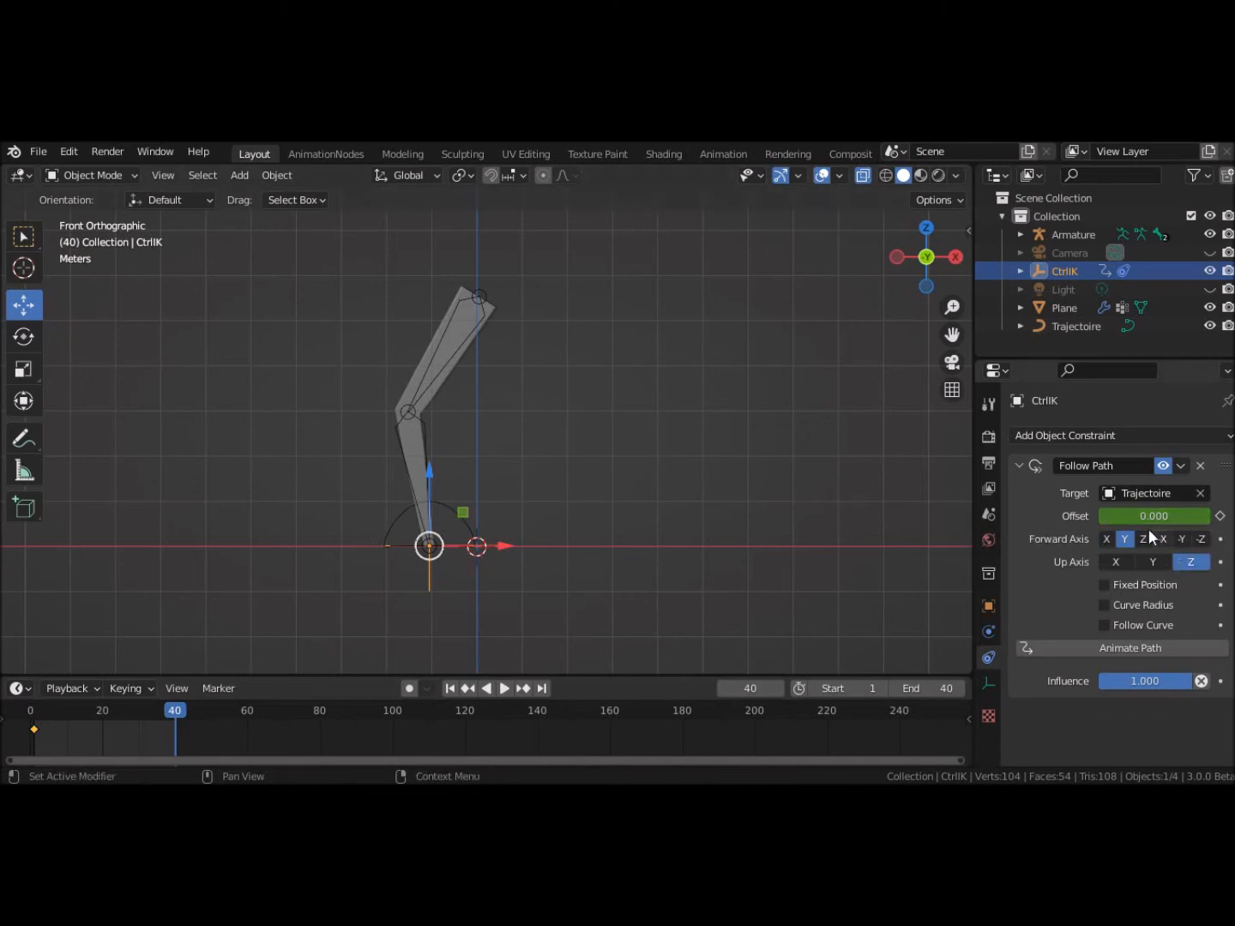
pyautogui.click(1194, 513)
pyautogui.write('100')
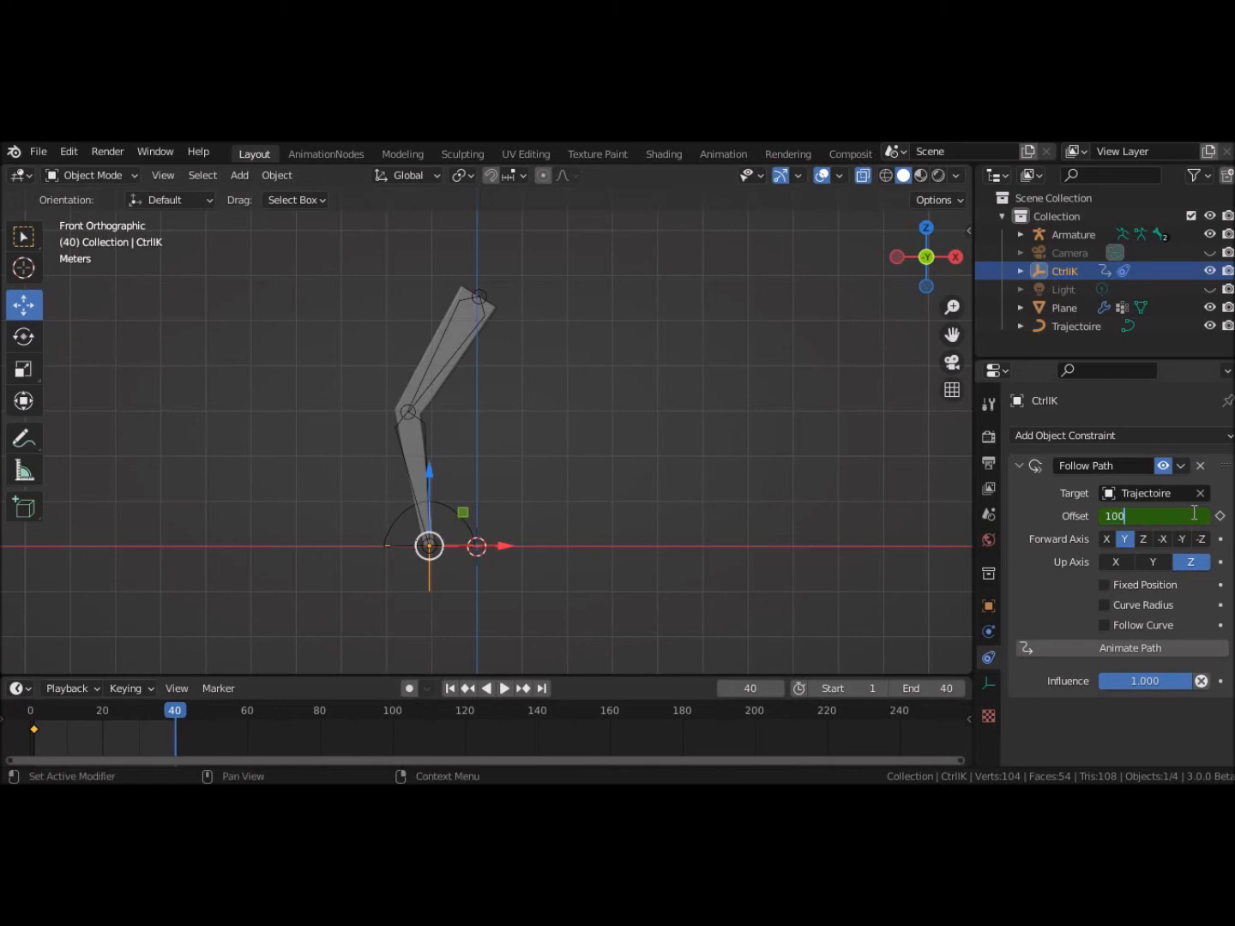
pyautogui.press('Return')
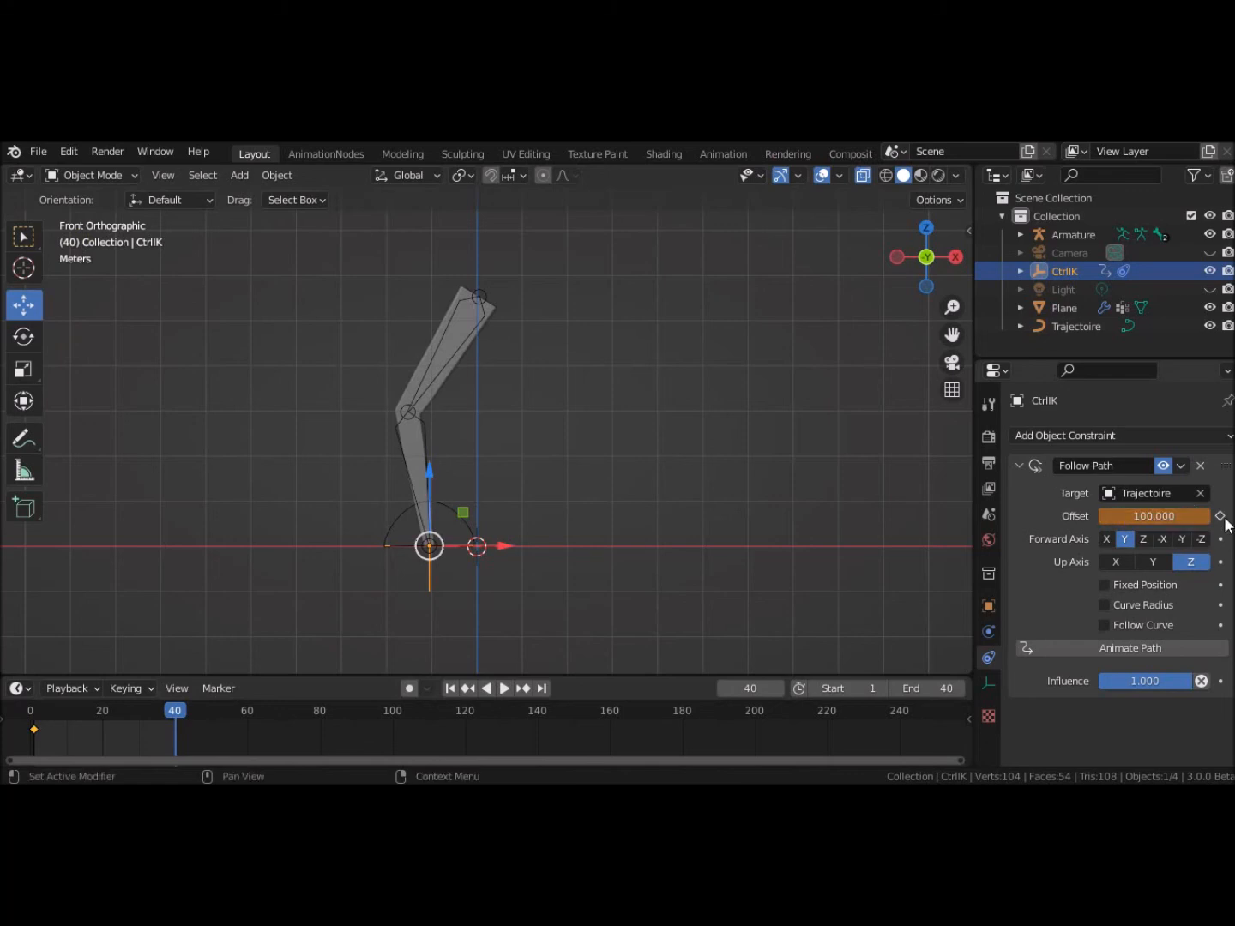
pyautogui.click(1223, 517)
pyautogui.click(450, 691)
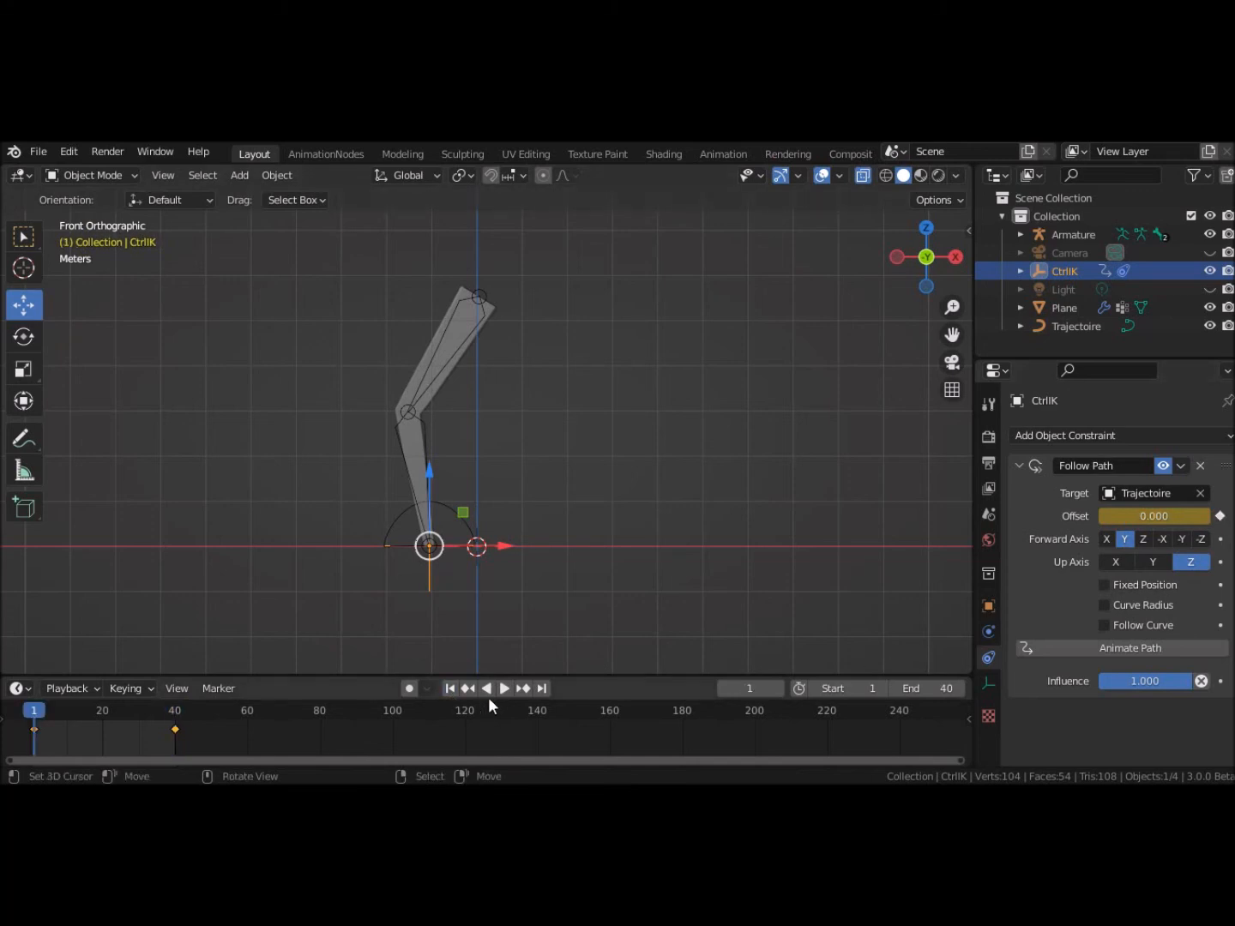
# Step: Play the leg's walk over the keyframed range, and extend the scene's end frame to 240
pyautogui.click(502, 692)
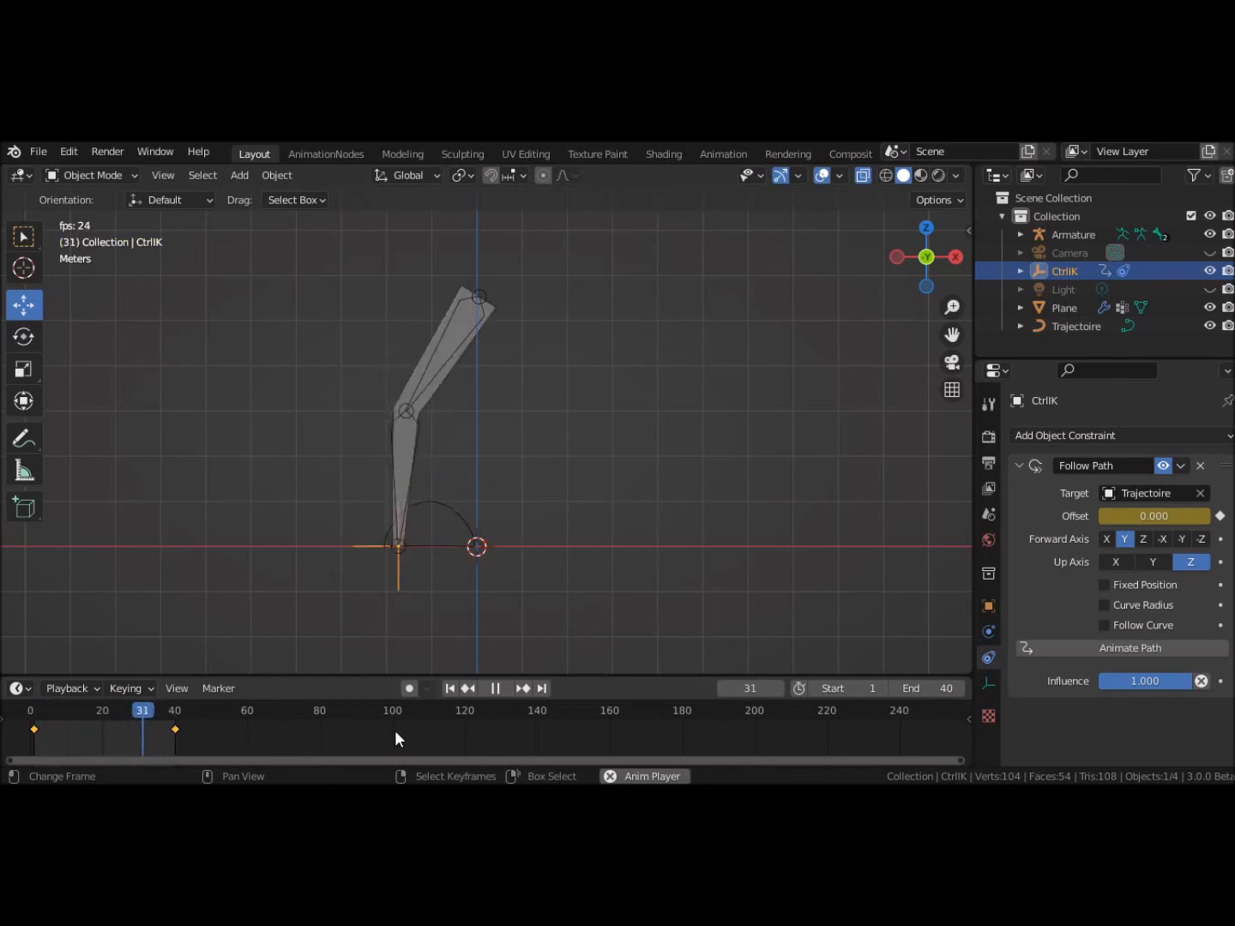
pyautogui.click(498, 689)
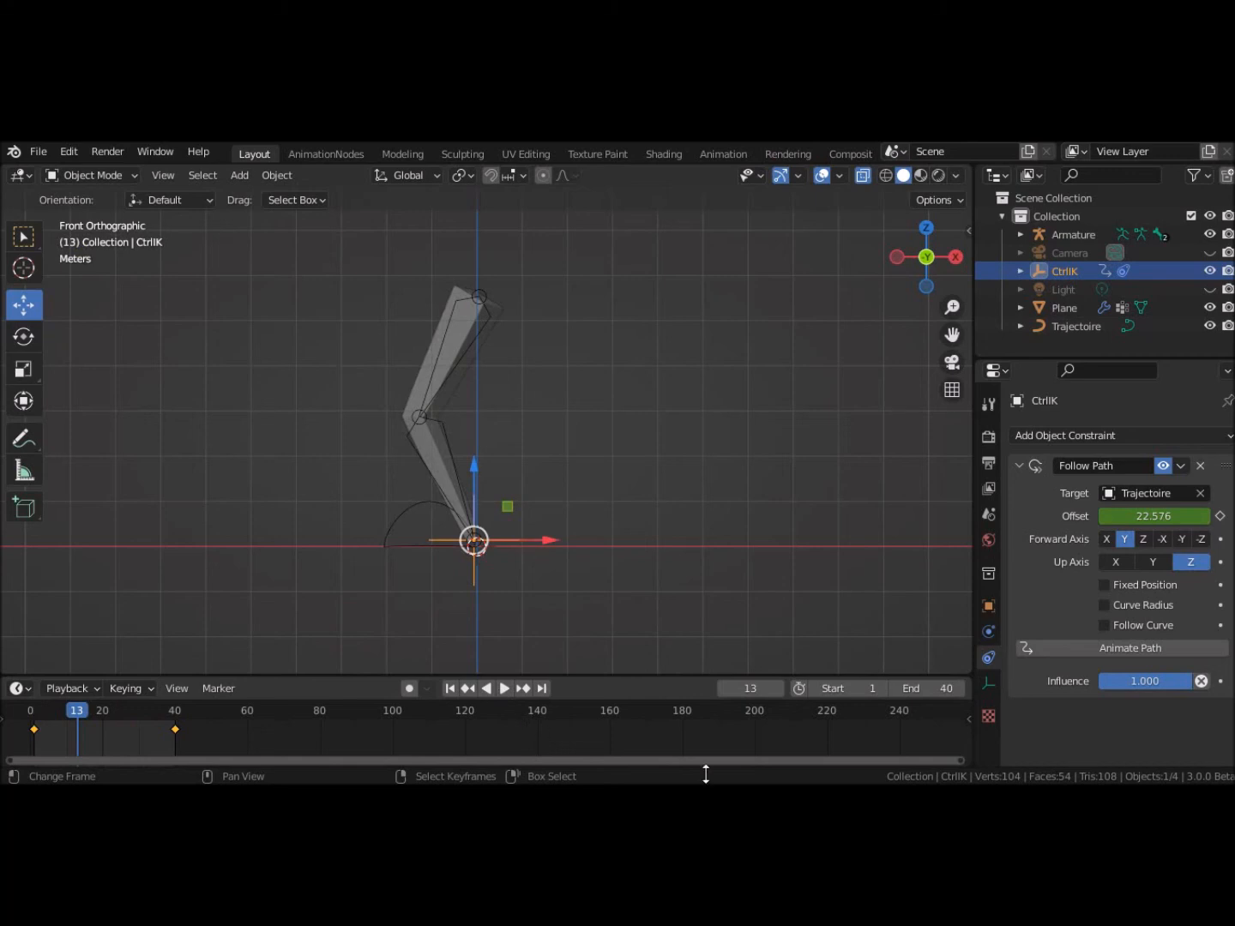
pyautogui.click(939, 689)
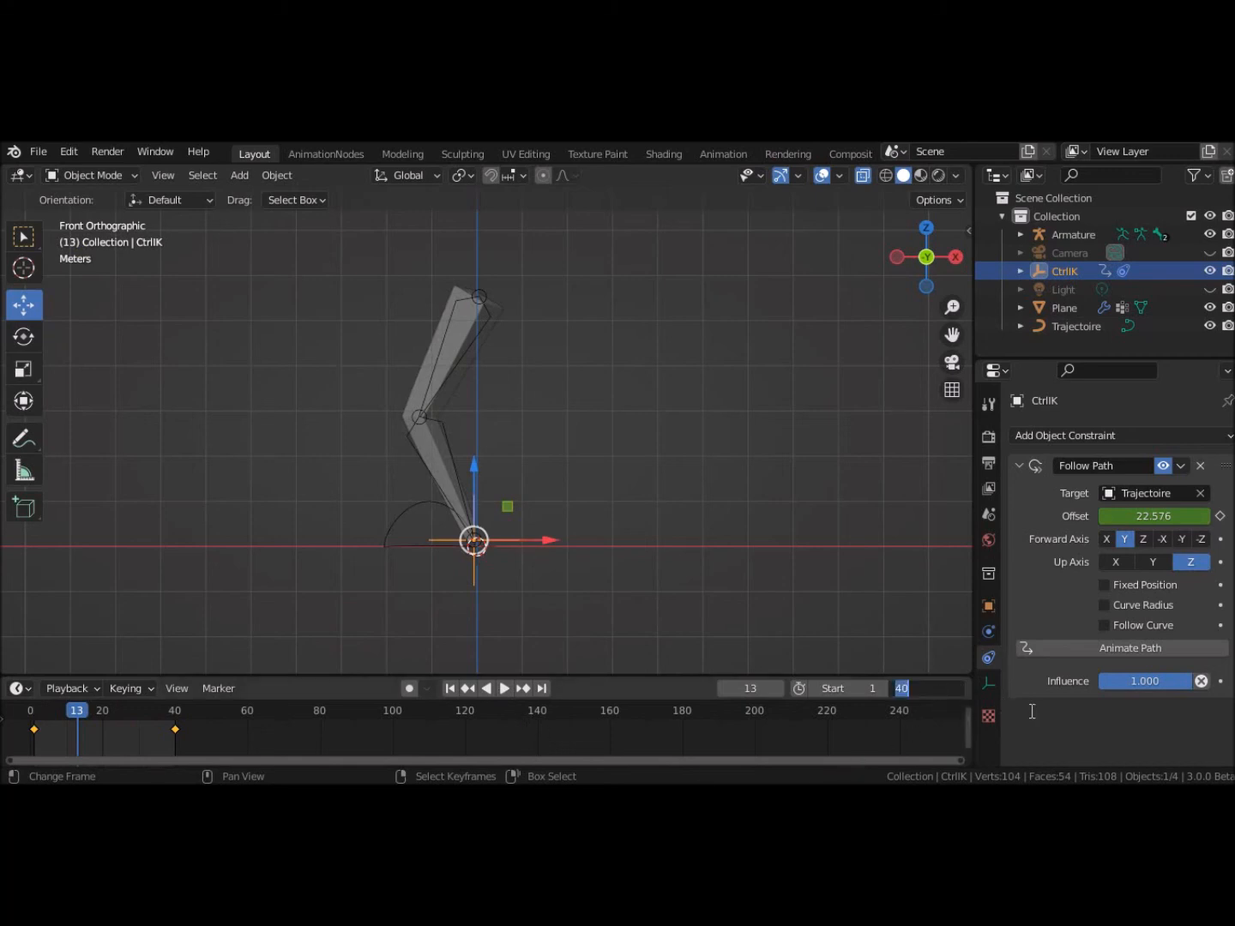
pyautogui.write('240')
pyautogui.press('Return')
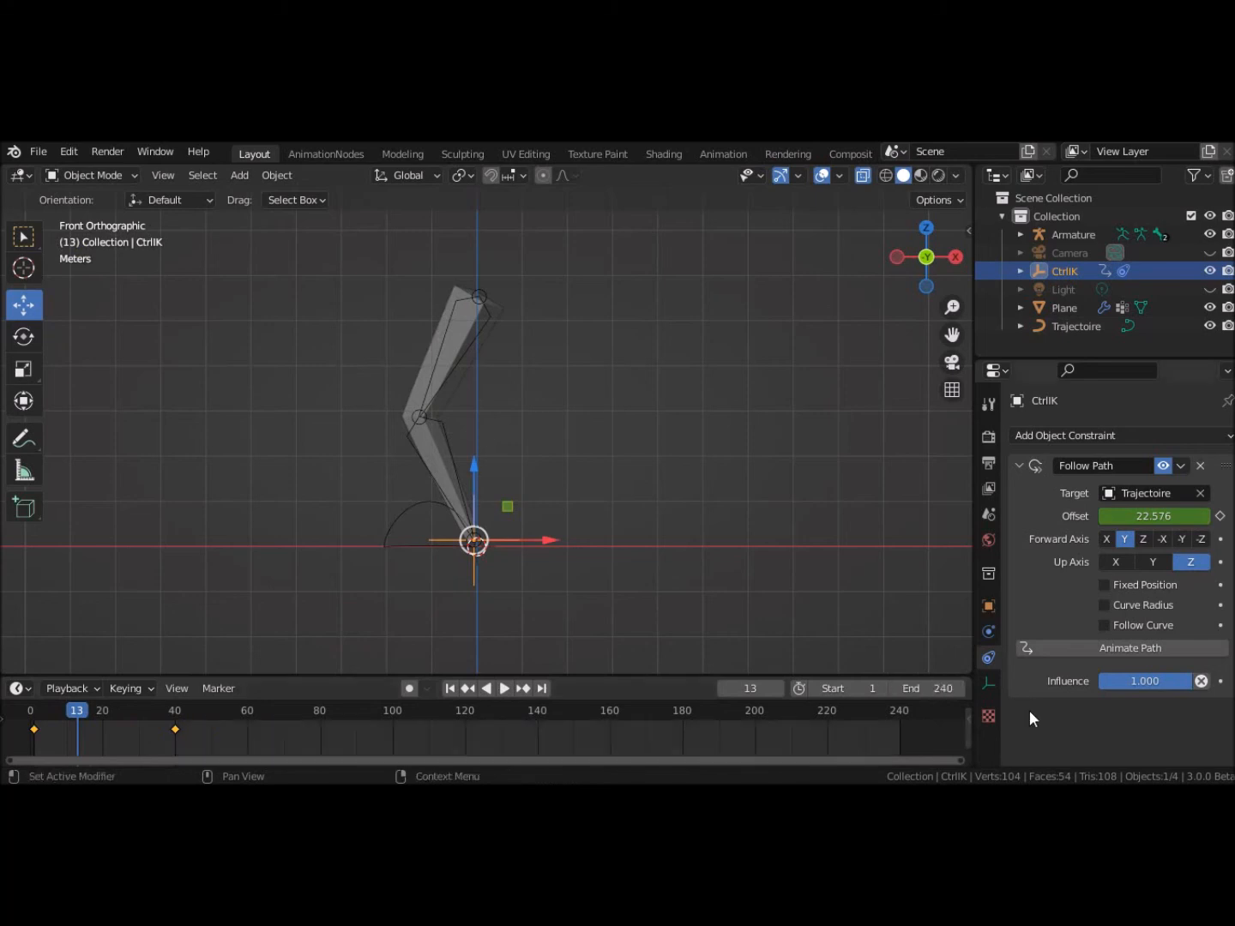
# Step: Play the longer range from frame 1, and apply Linear Extrapolation to CtrlIK's offset keyframes so the motion continues past frame 40
pyautogui.click(506, 685)
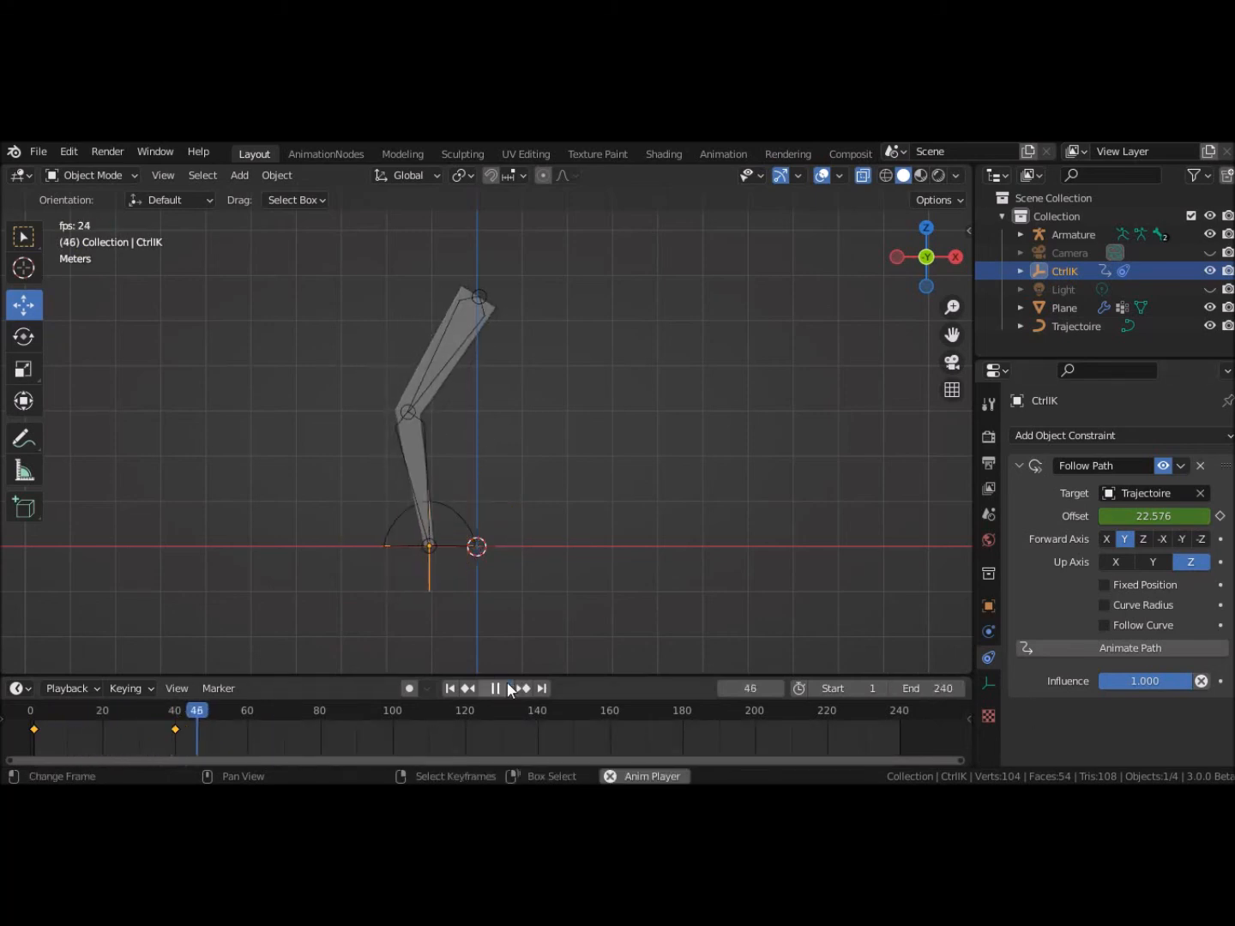
pyautogui.click(507, 689)
pyautogui.click(450, 688)
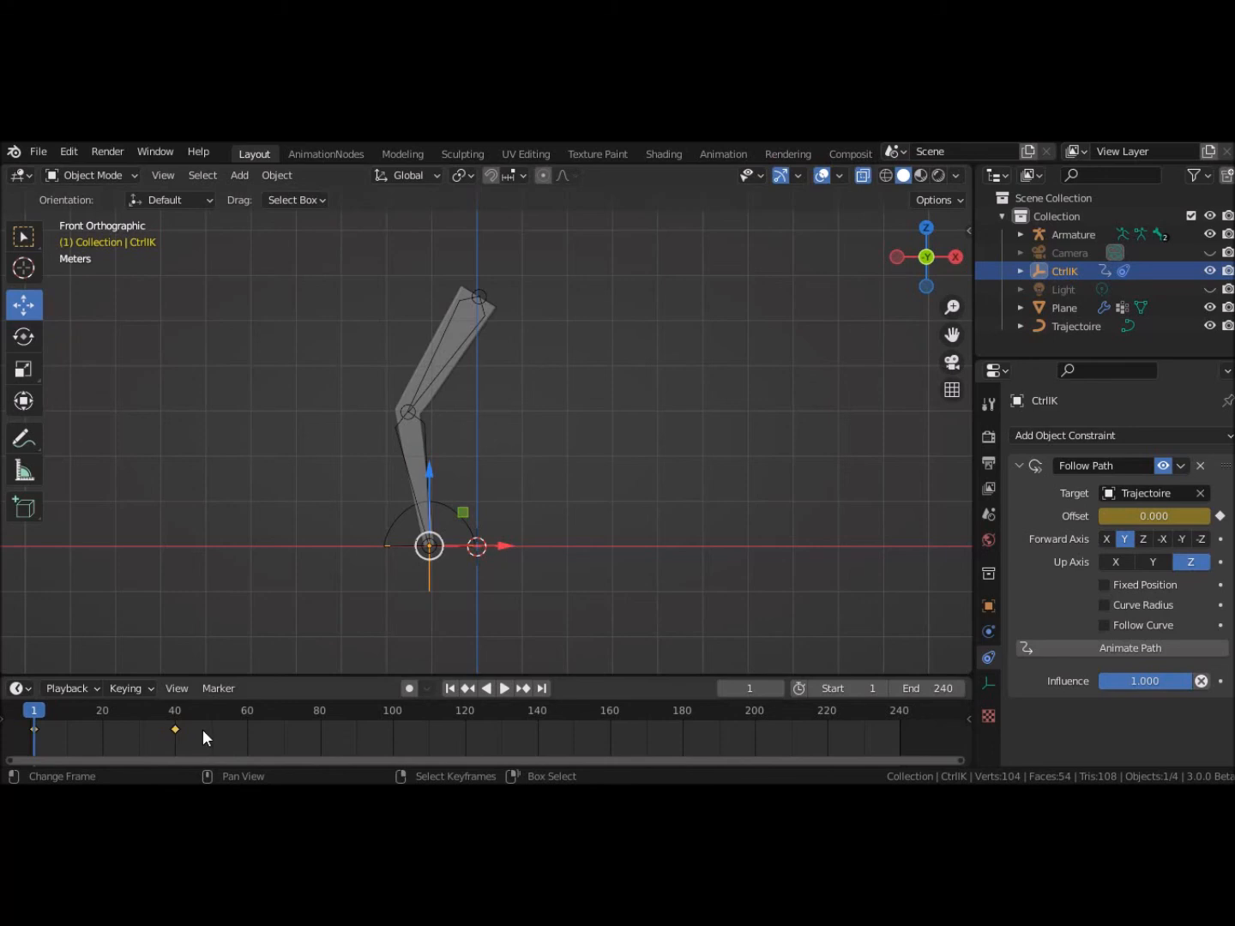
pyautogui.hotkey('shift', 'e')
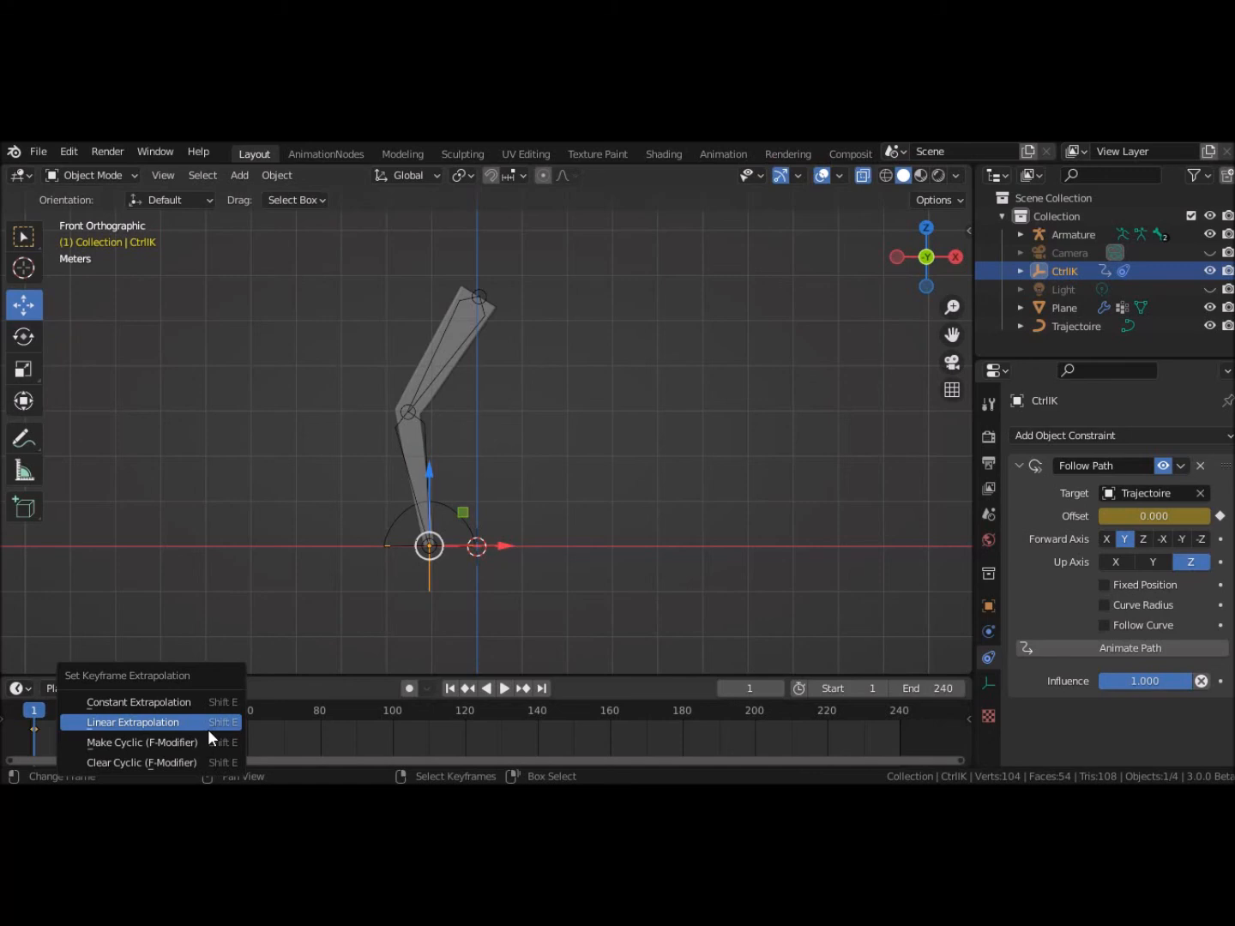
pyautogui.click(208, 730)
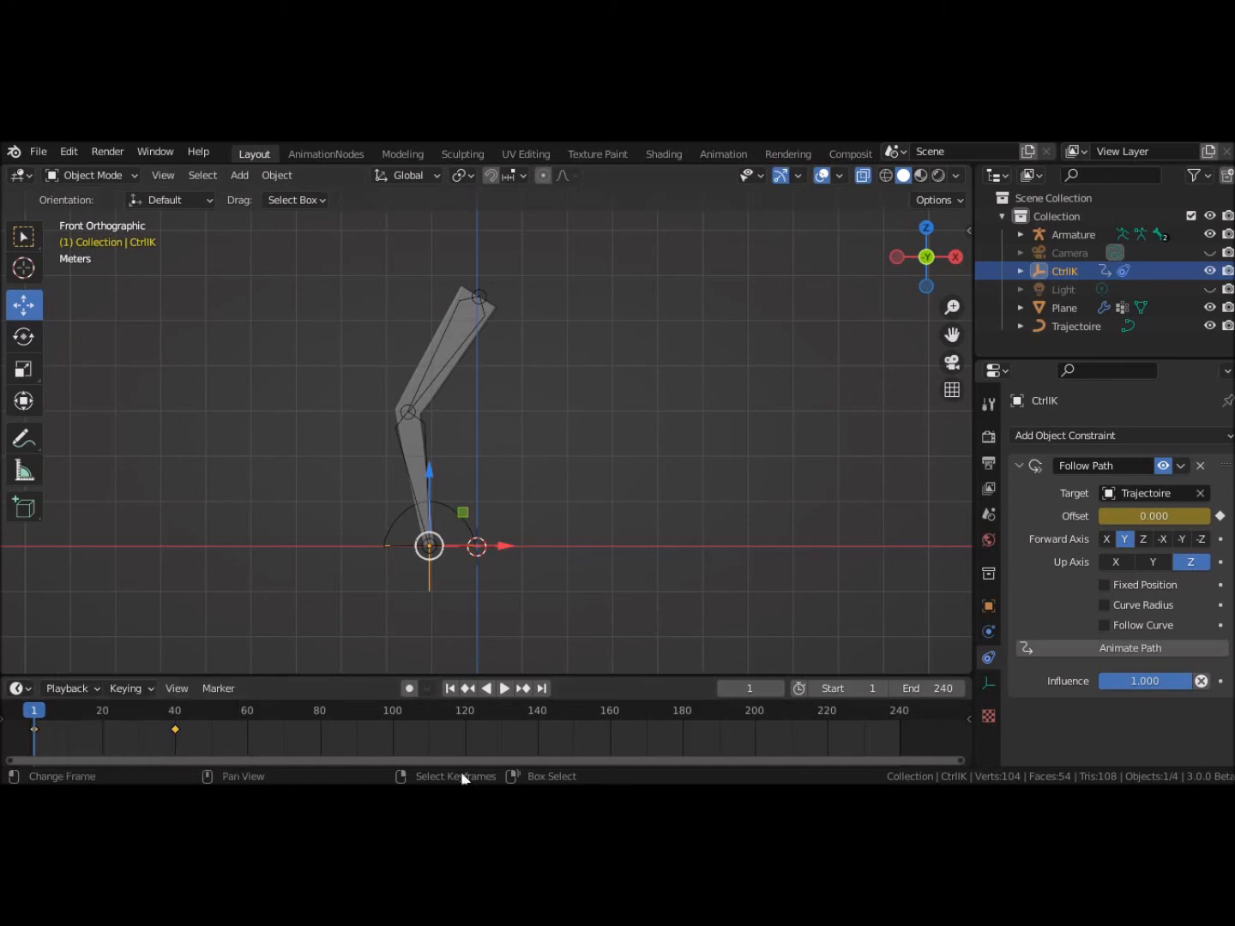
pyautogui.click(506, 689)
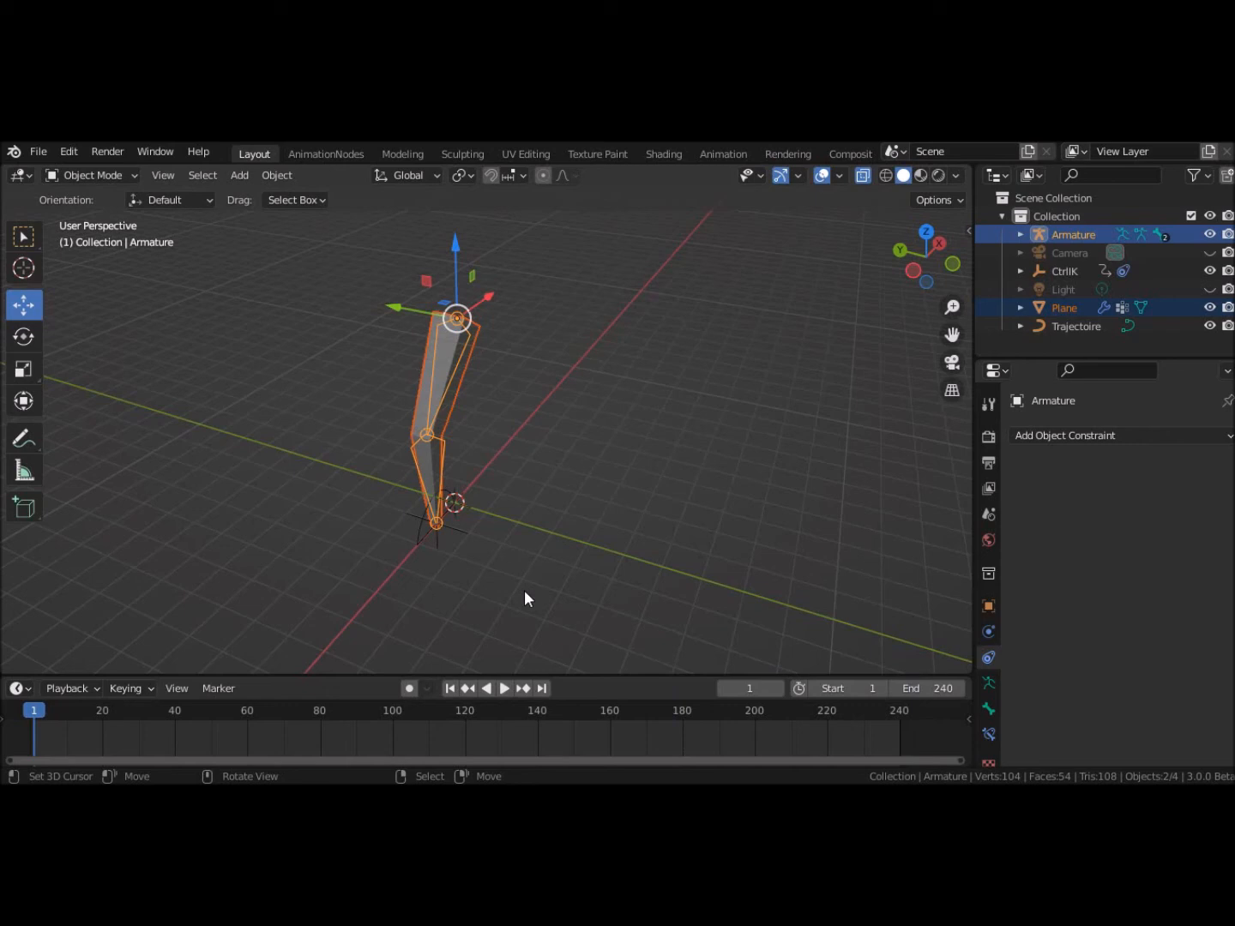
# Step: Duplicate the whole leg setup (Armature, CtrlIK, Plane and Trajectoire), and move the copy along Y beside the original leg
pyautogui.moveTo(499, 622); pyautogui.dragTo(349, 622, button='middle')
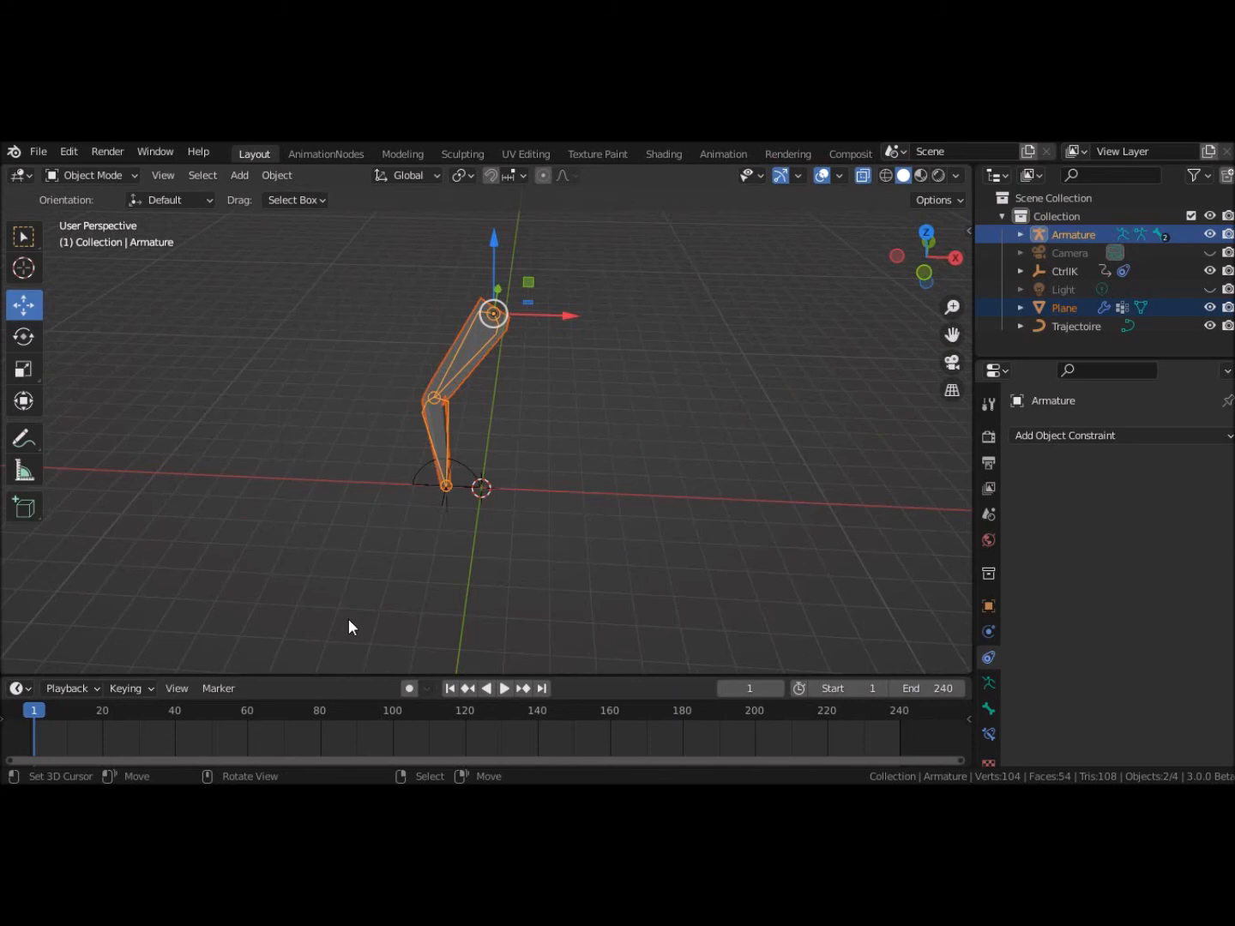
pyautogui.moveTo(348, 619); pyautogui.dragTo(472, 607, button='middle')
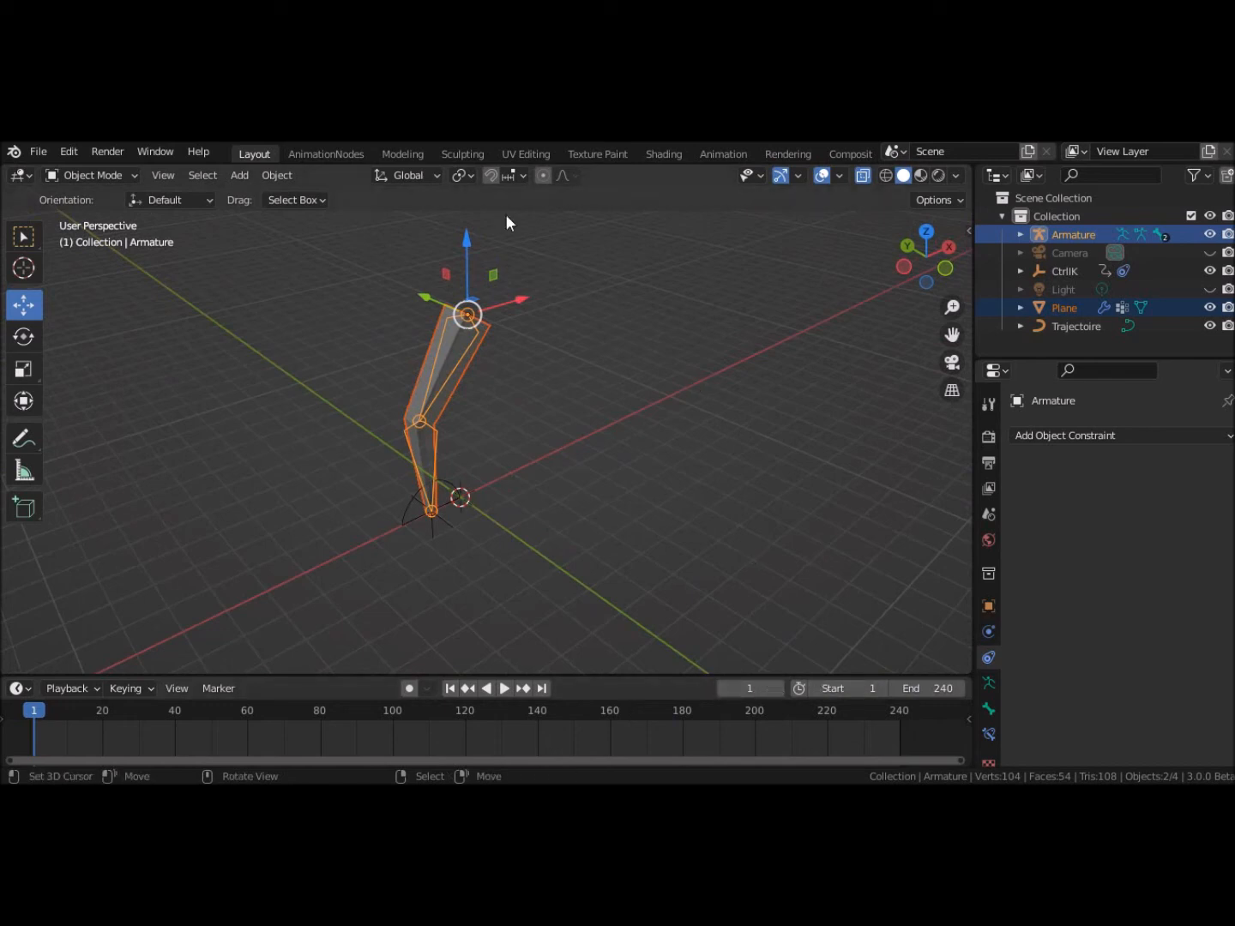
pyautogui.press('a')
pyautogui.hotkey('alt', 'a')
pyautogui.press('a')
pyautogui.hotkey('alt', 'a')
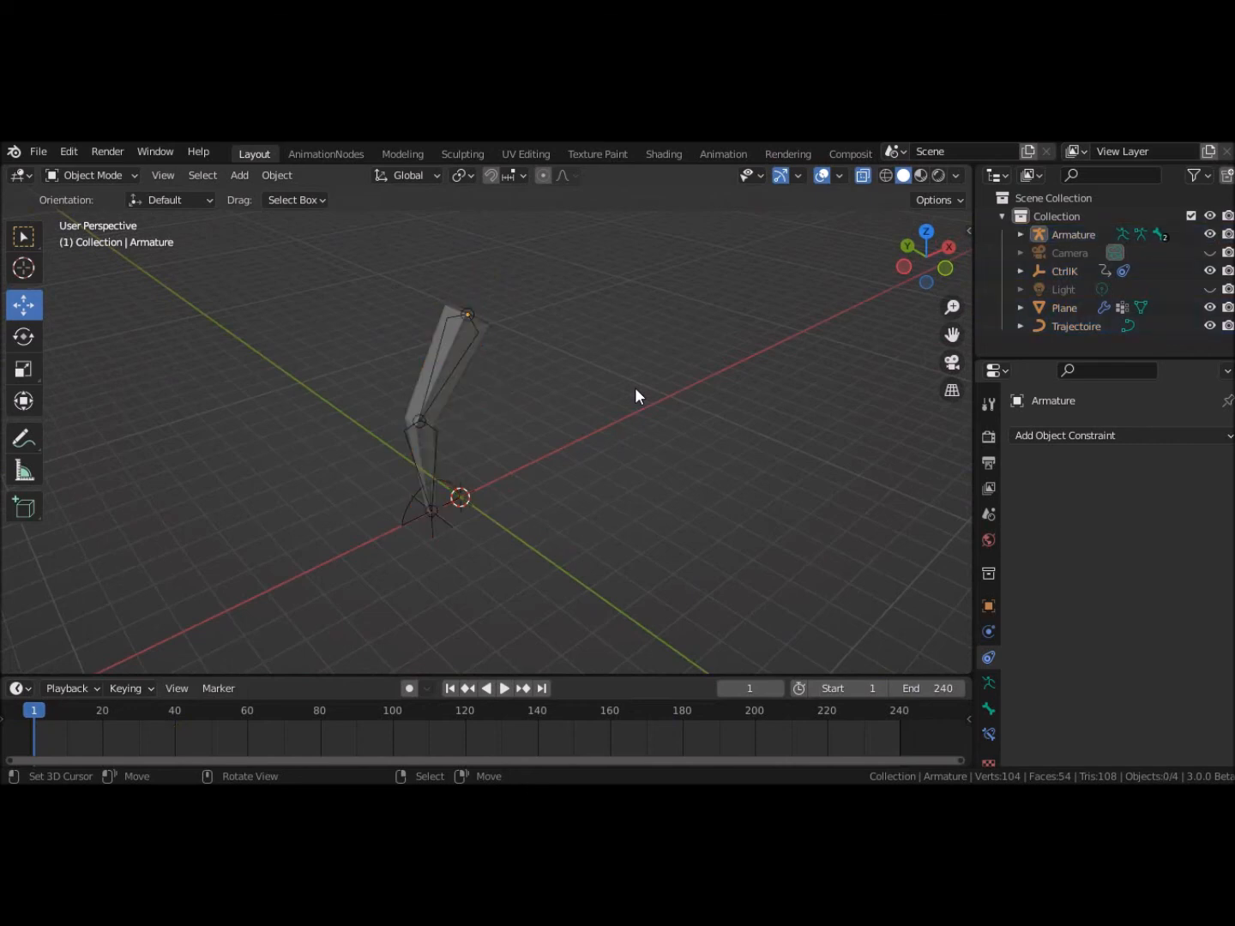
pyautogui.press('b')
pyautogui.moveTo(316, 280); pyautogui.dragTo(508, 555)
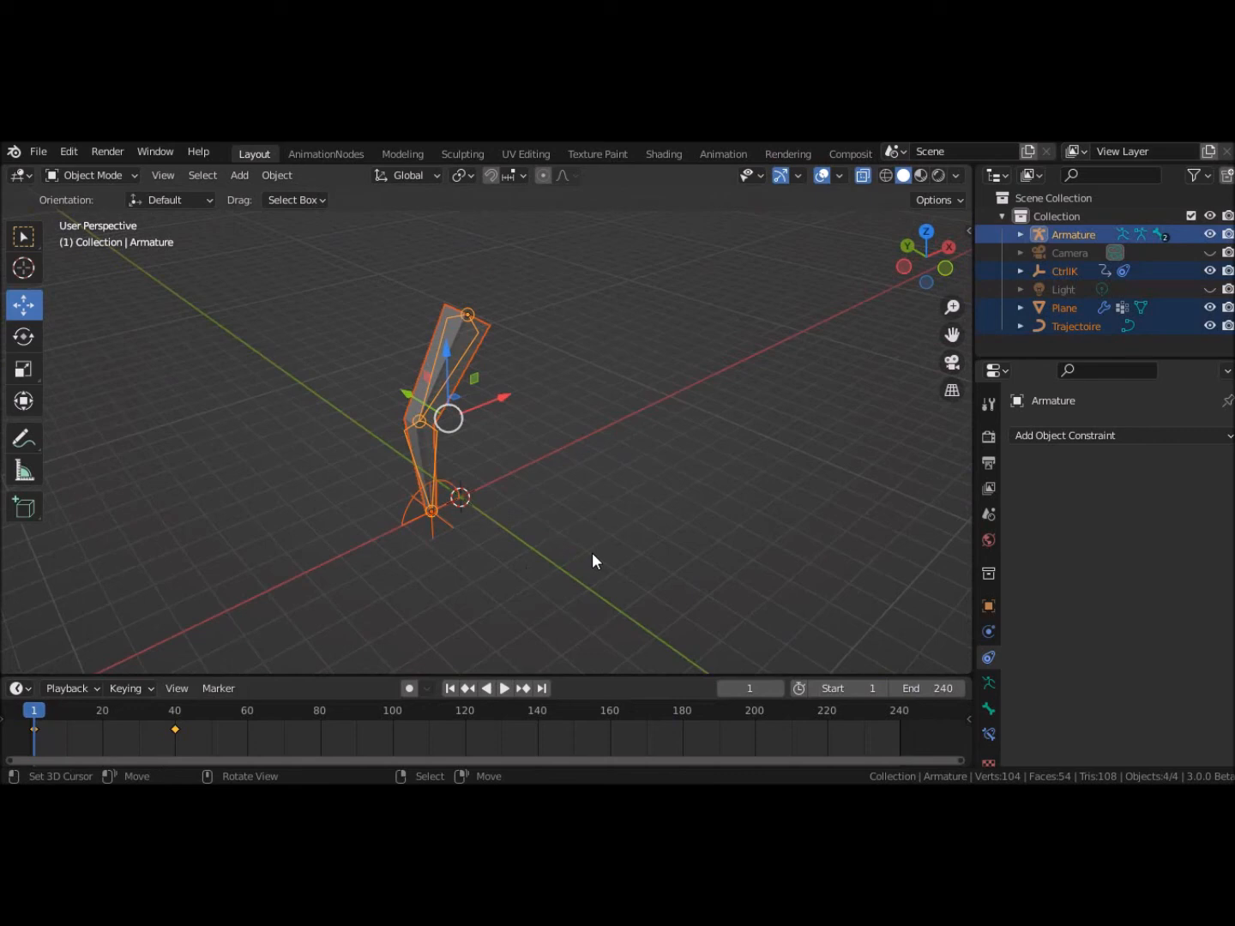
pyautogui.hotkey('shift', 'd')
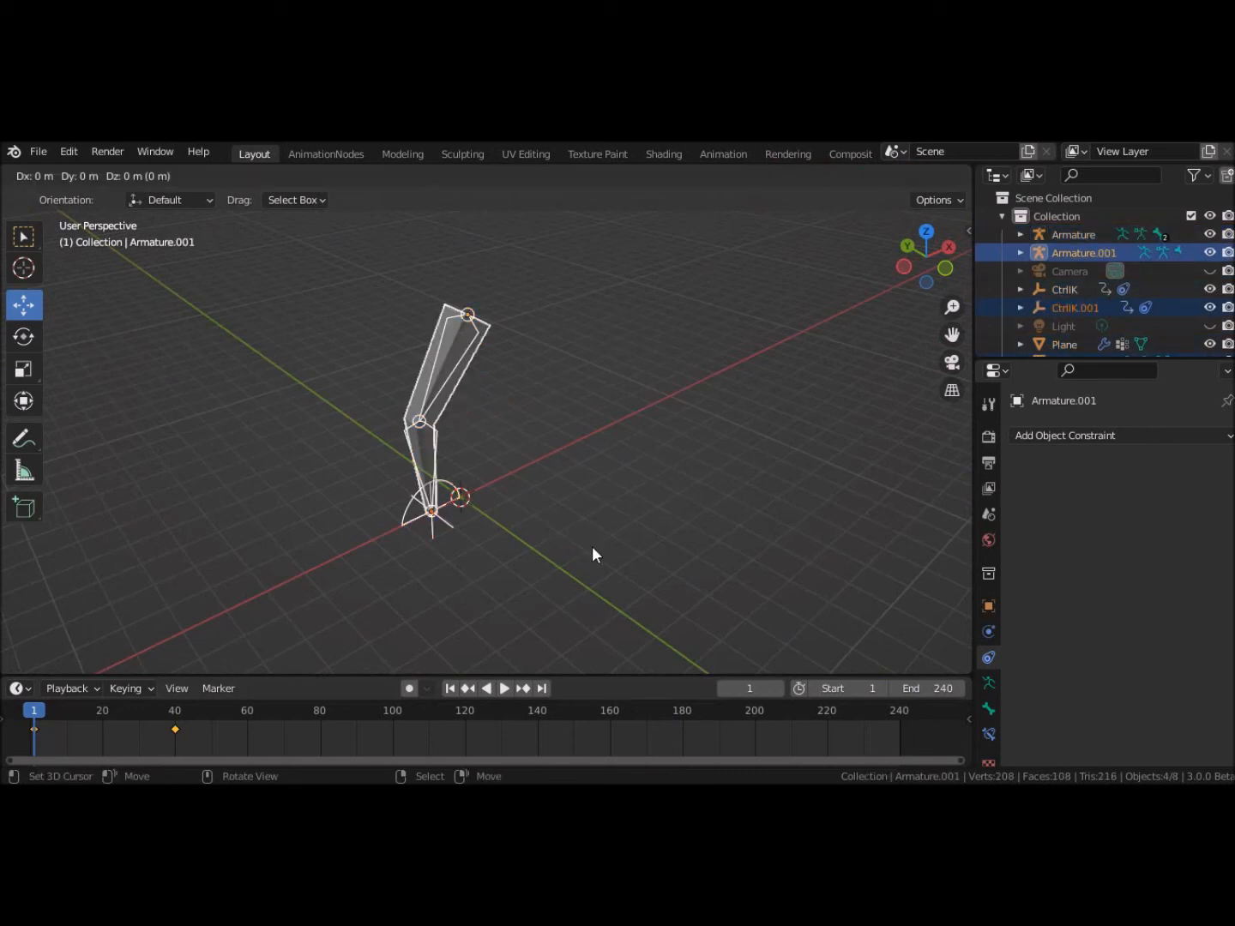
pyautogui.rightClick(591, 545)
pyautogui.press('g')
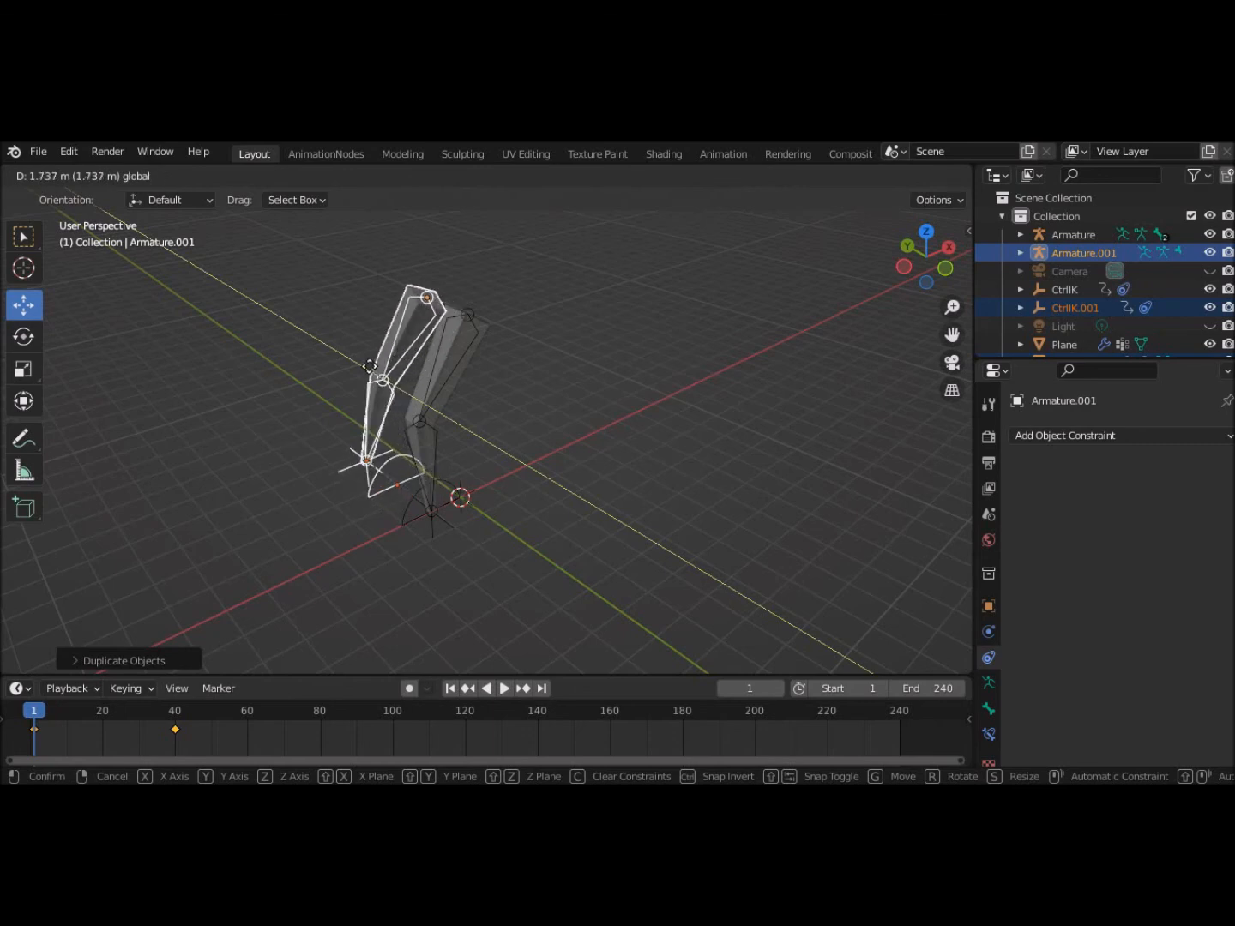
pyautogui.click(378, 384)
# Step: Move CtrlIK.001 back along Y so the duplicated leg stands parallel to the original
pyautogui.moveTo(546, 490); pyautogui.dragTo(603, 466, button='middle')
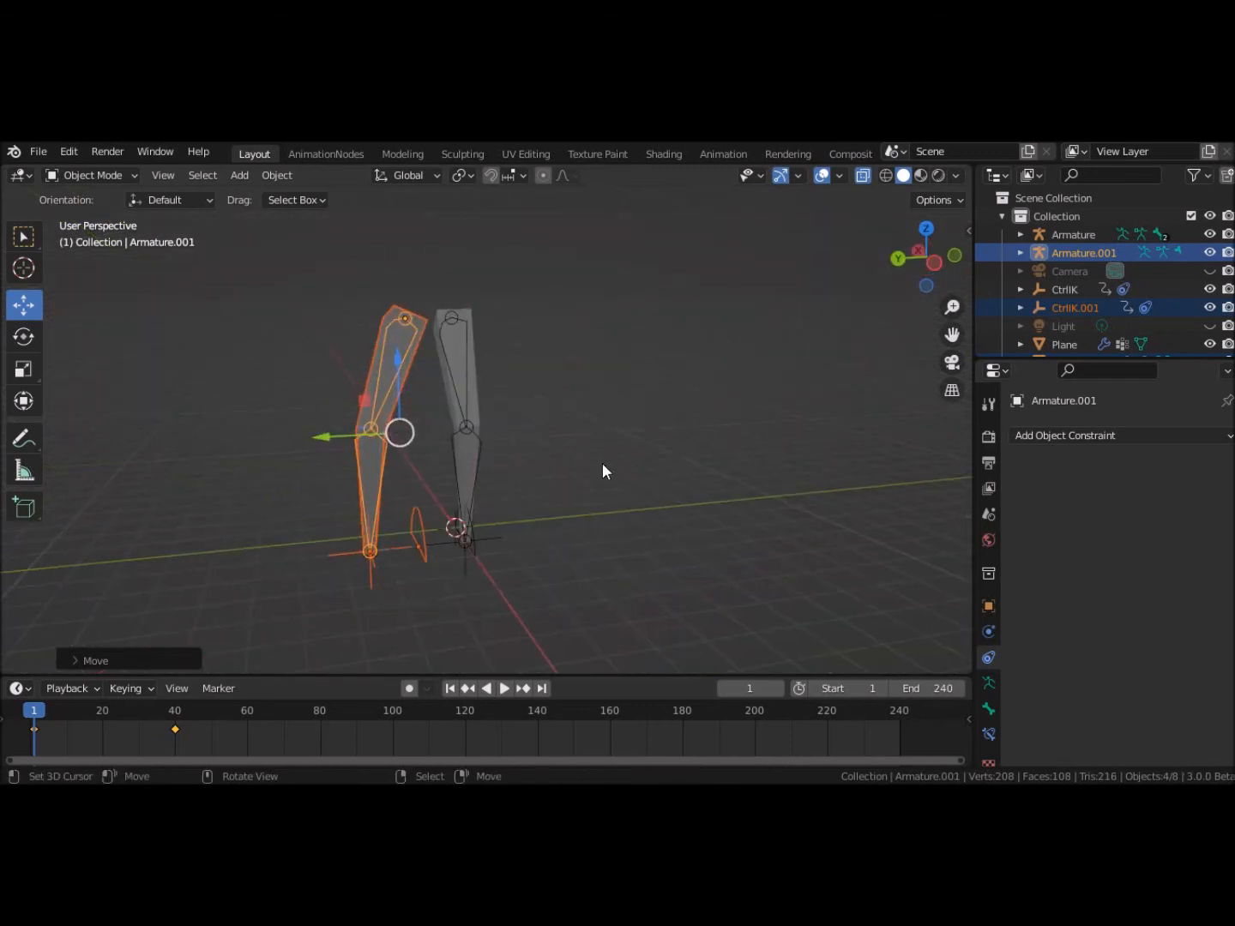
pyautogui.click(349, 552)
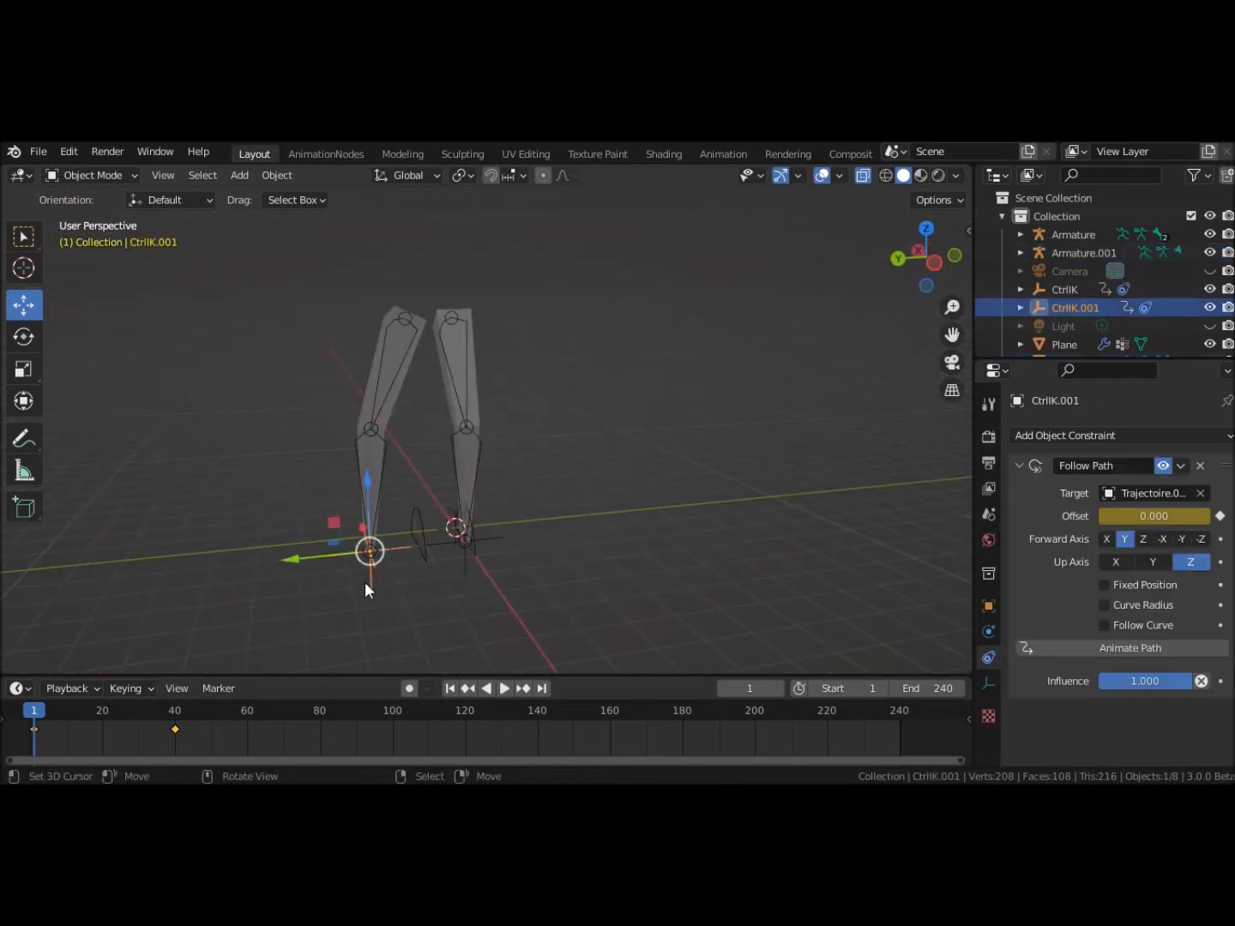
pyautogui.moveTo(296, 559); pyautogui.dragTo(349, 569)
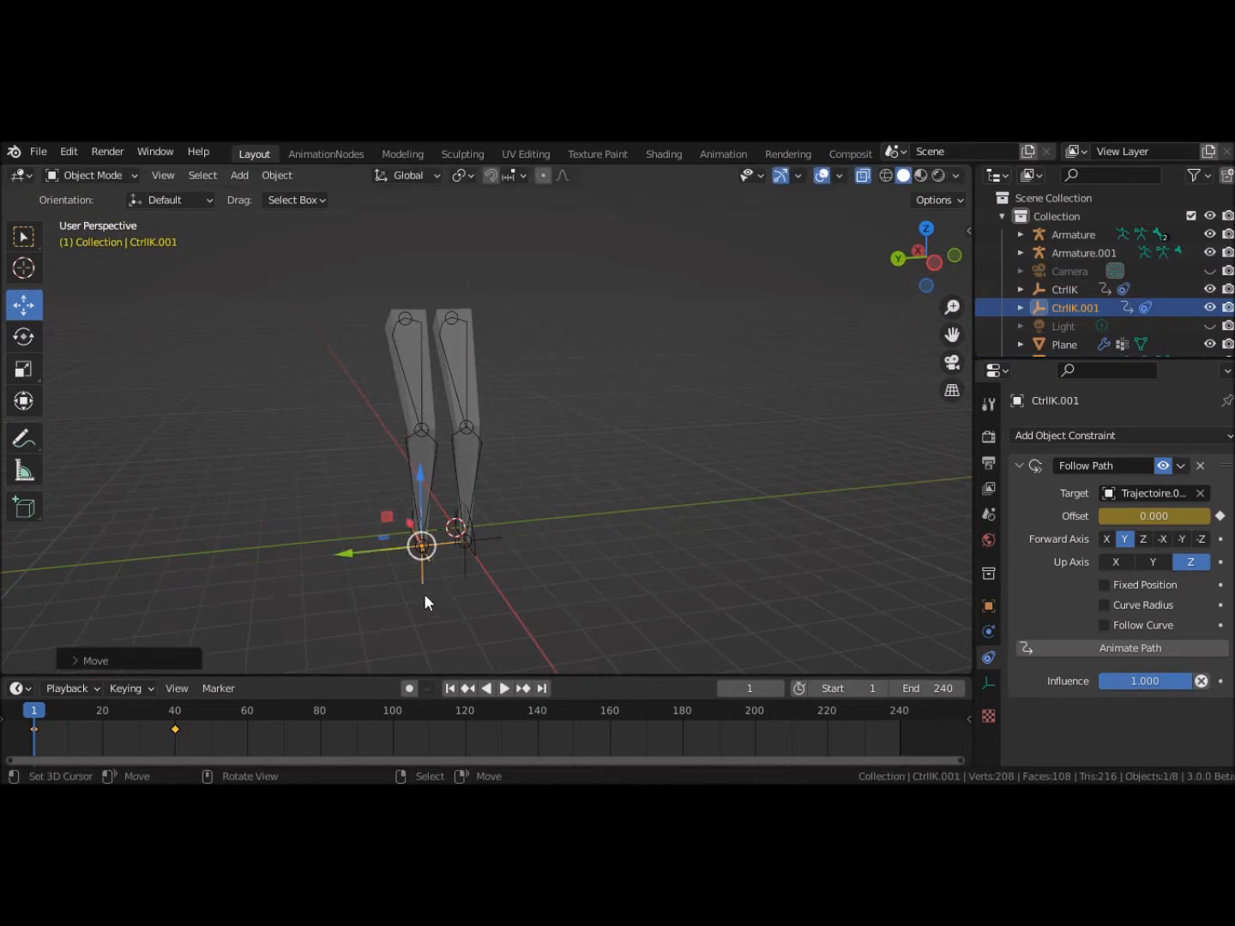
pyautogui.moveTo(445, 607); pyautogui.dragTo(317, 586, button='middle')
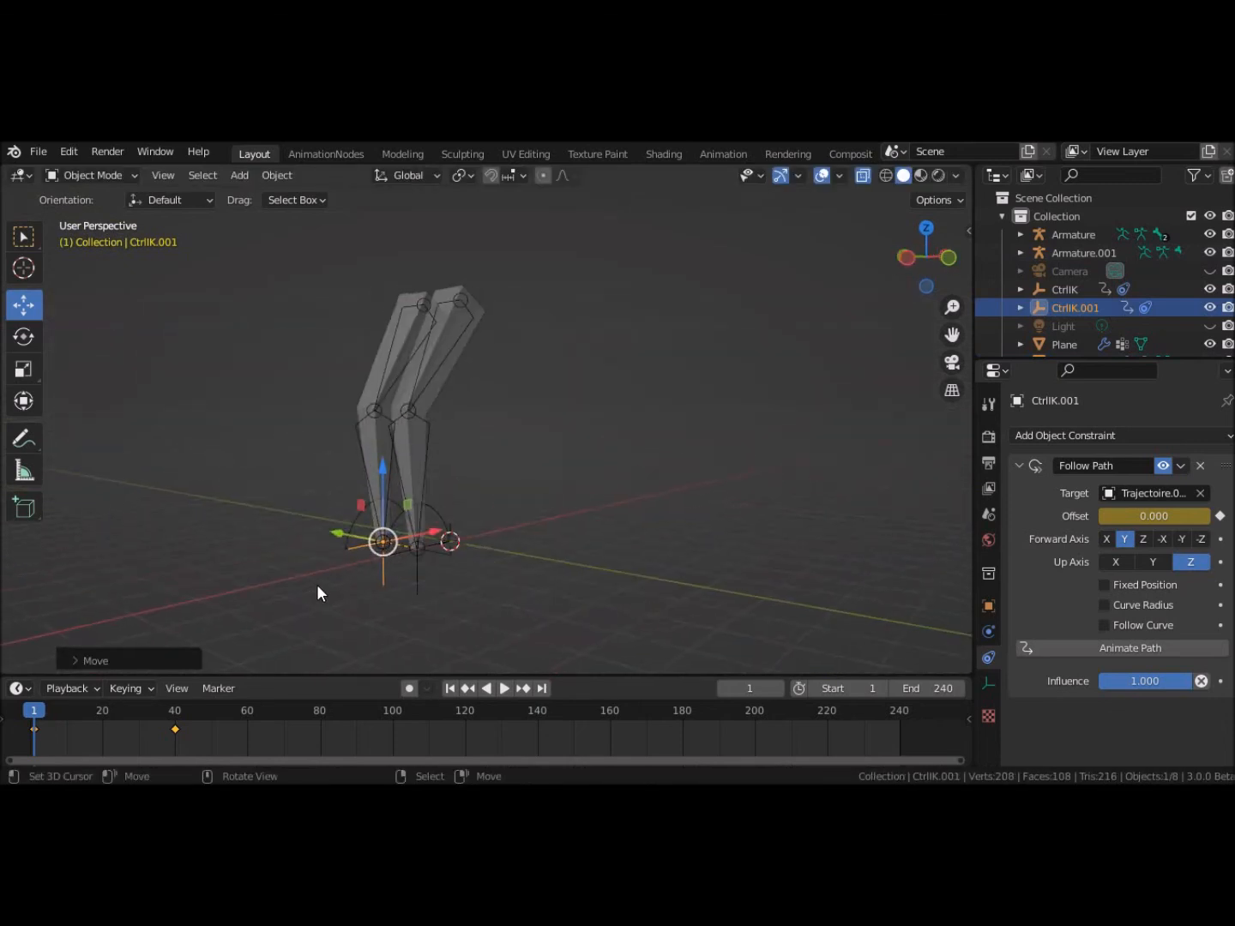
# Step: Play the animation of both legs and return to frame 1
pyautogui.click(504, 689)
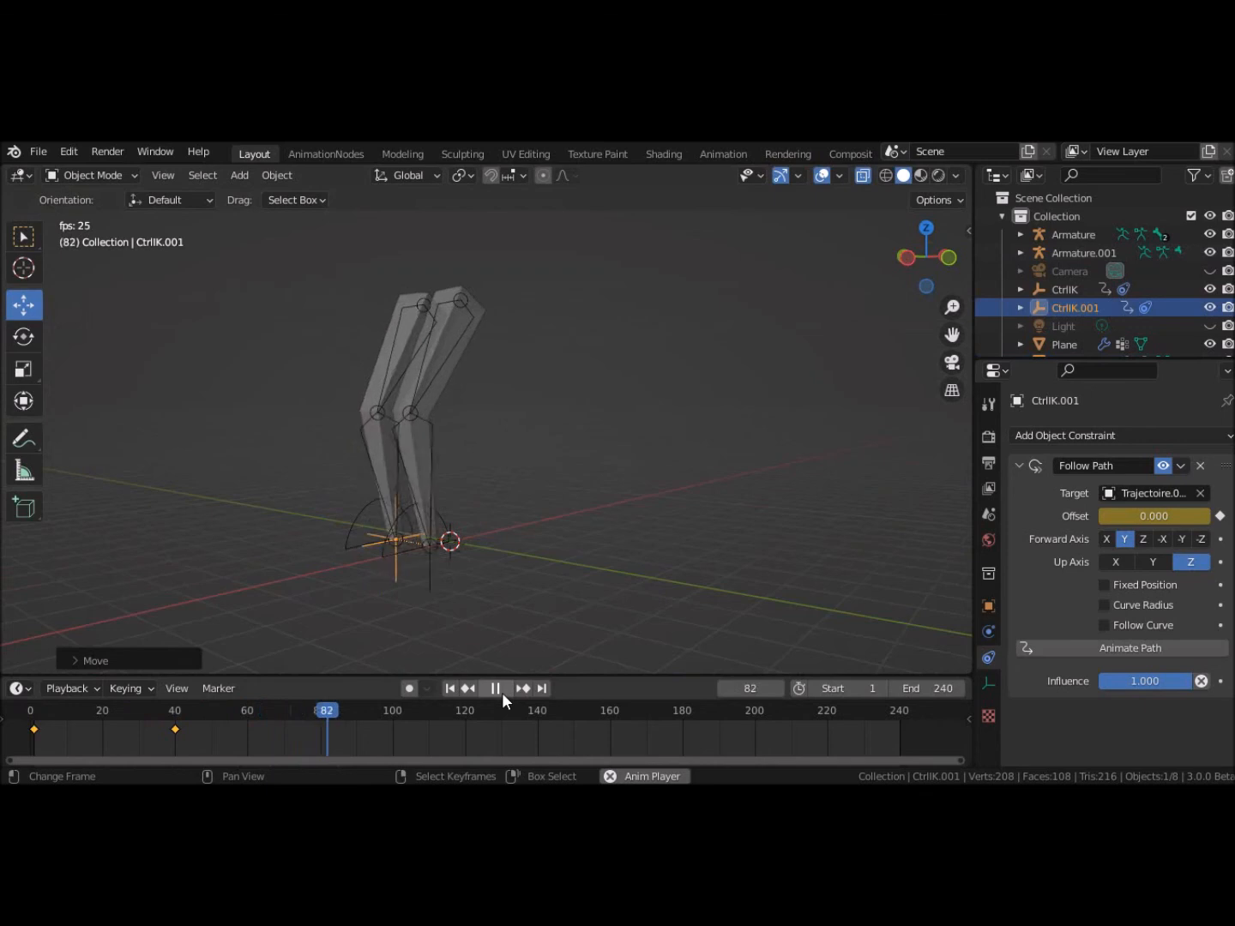
pyautogui.click(502, 693)
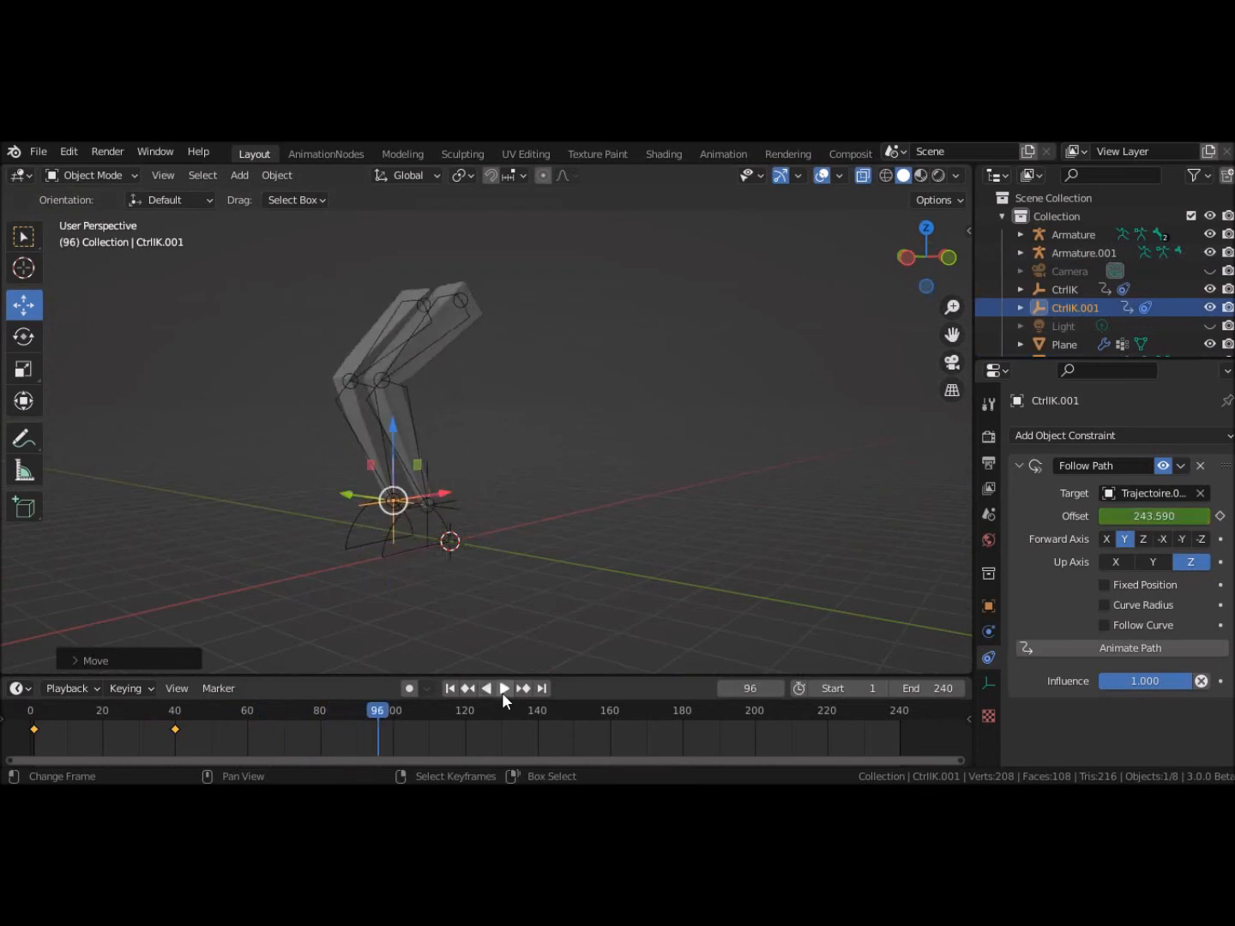
pyautogui.click(448, 688)
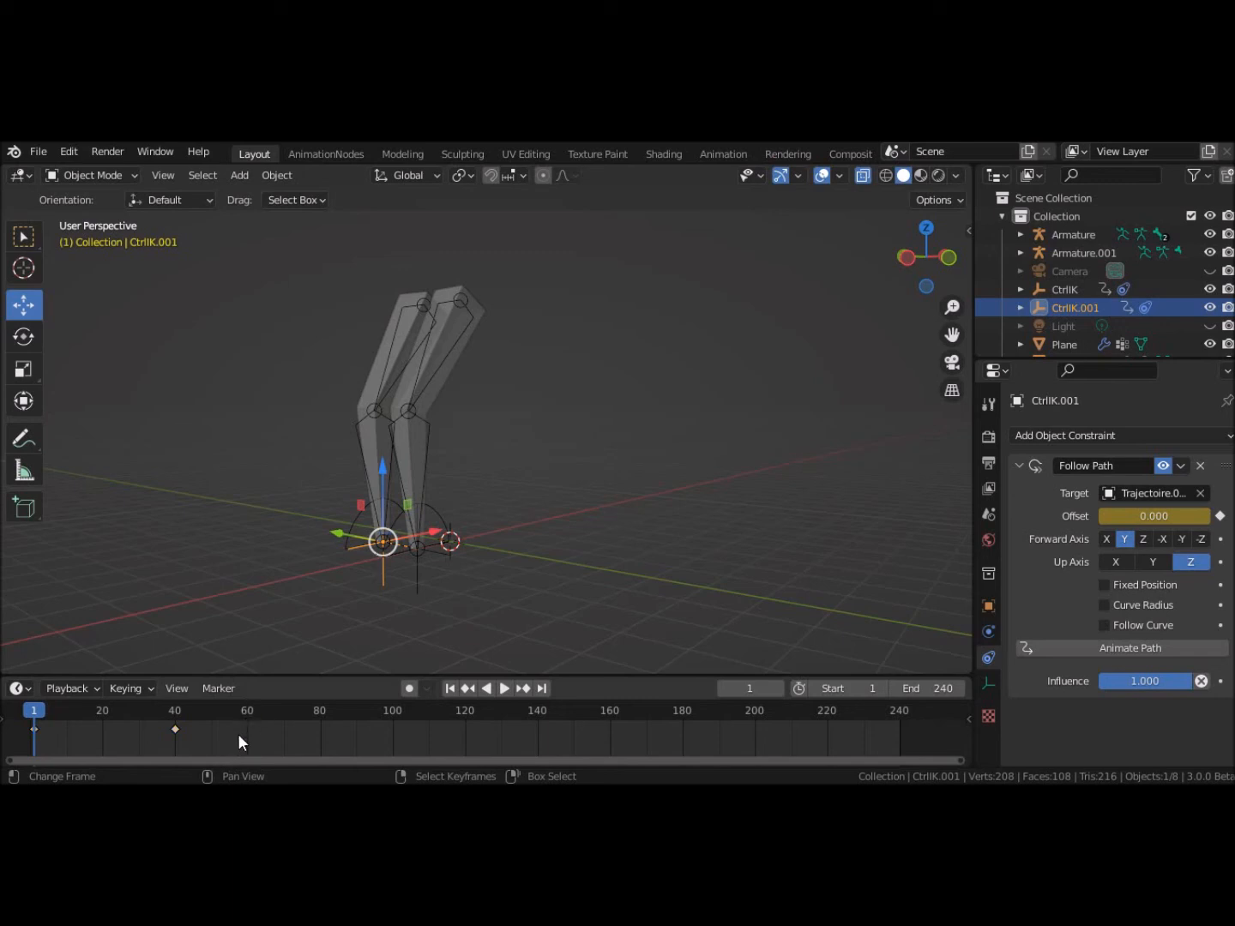
# Step: Shift CtrlIK.001's two offset keyframes forward so the first falls on frame 20, and play the alternating walk
pyautogui.press('g')
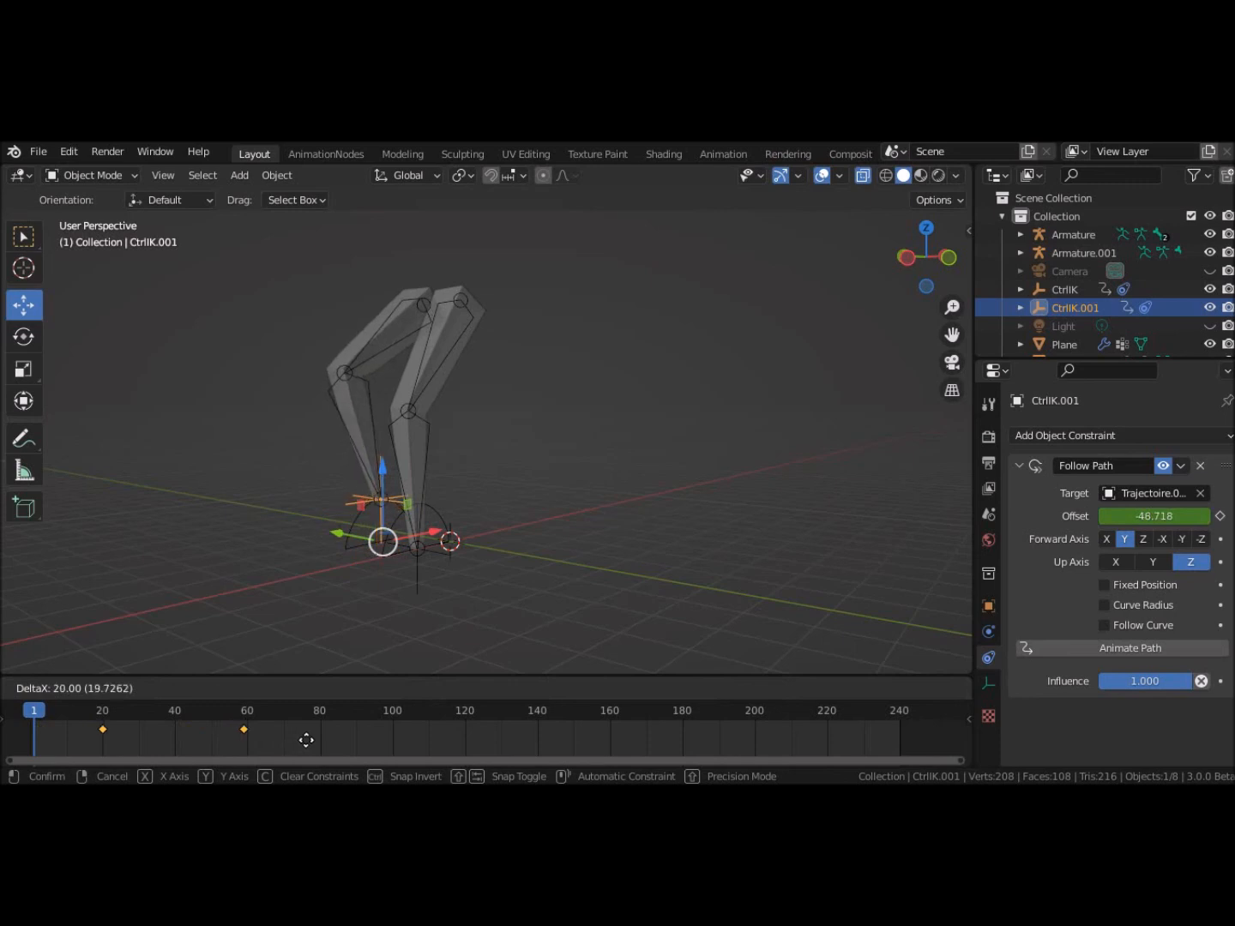
pyautogui.click(306, 739)
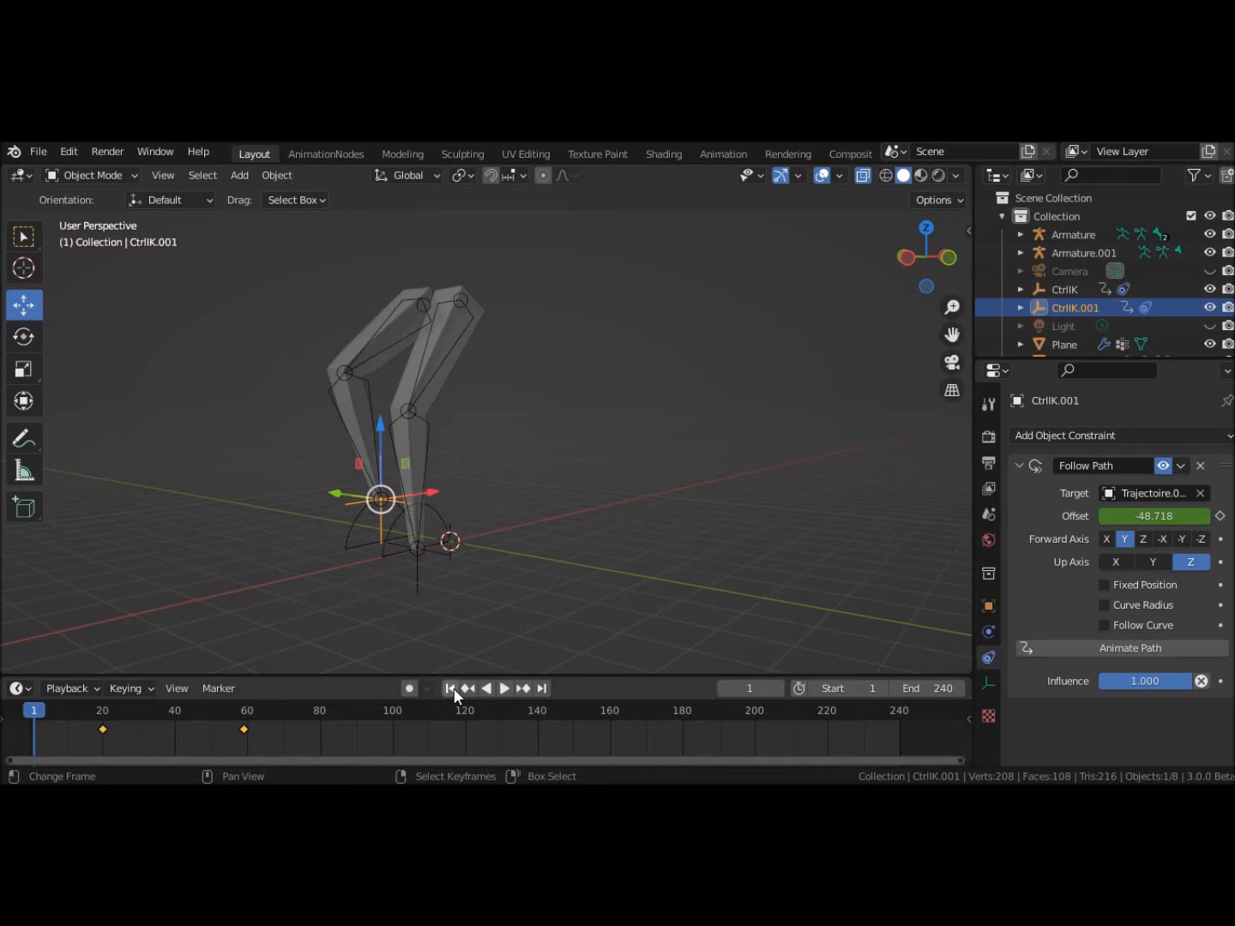
pyautogui.click(504, 689)
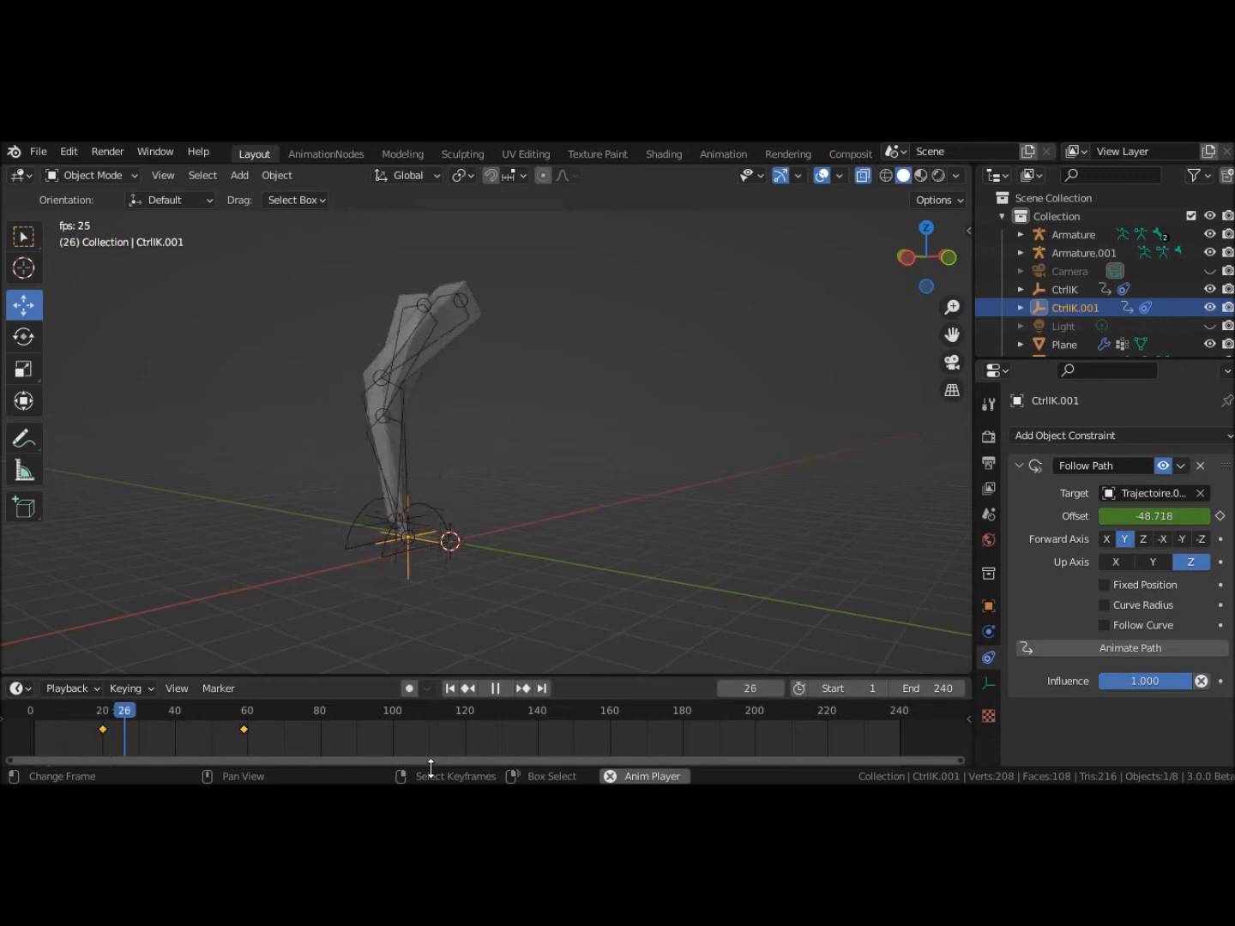
pyautogui.moveTo(581, 591); pyautogui.dragTo(437, 608, button='middle')
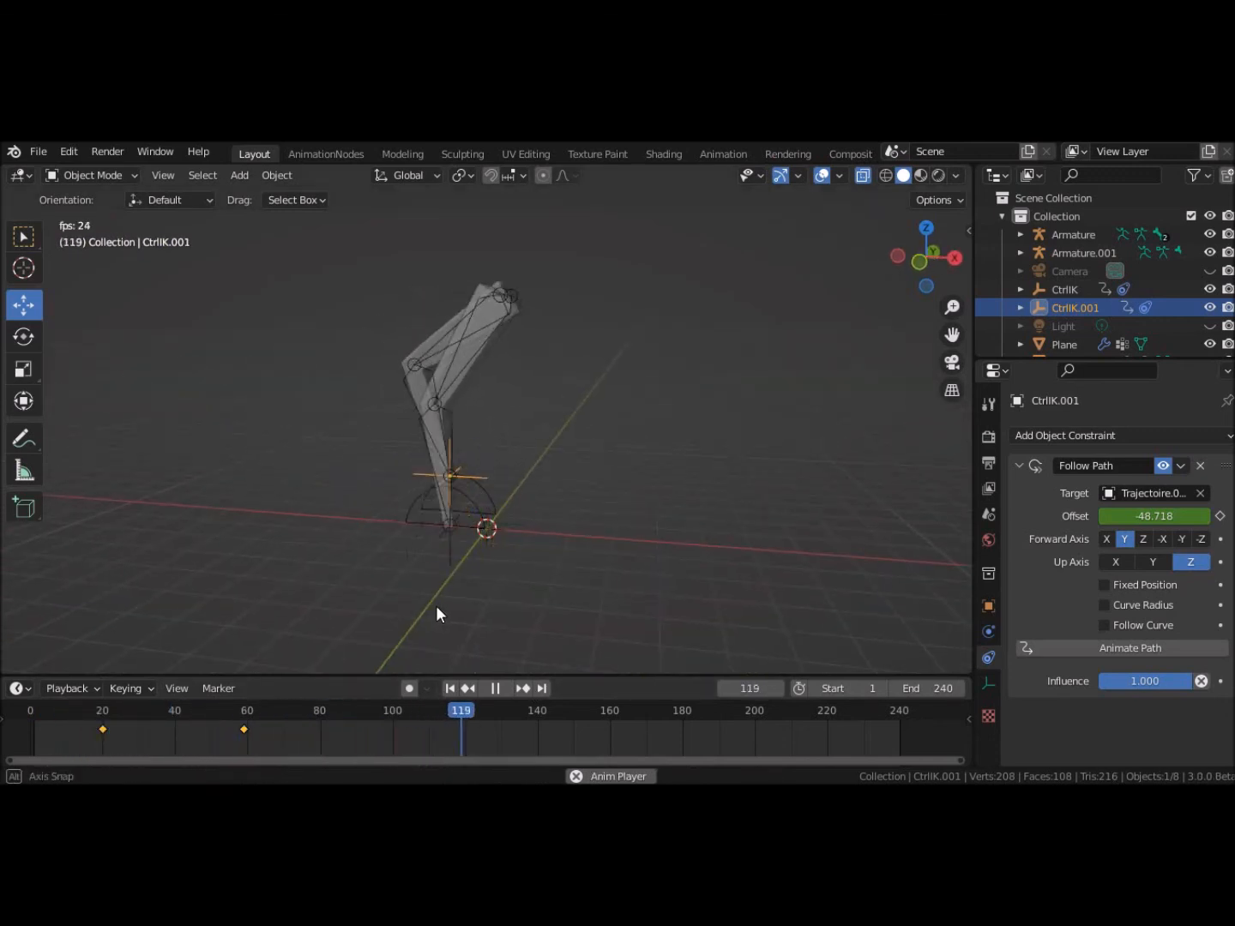
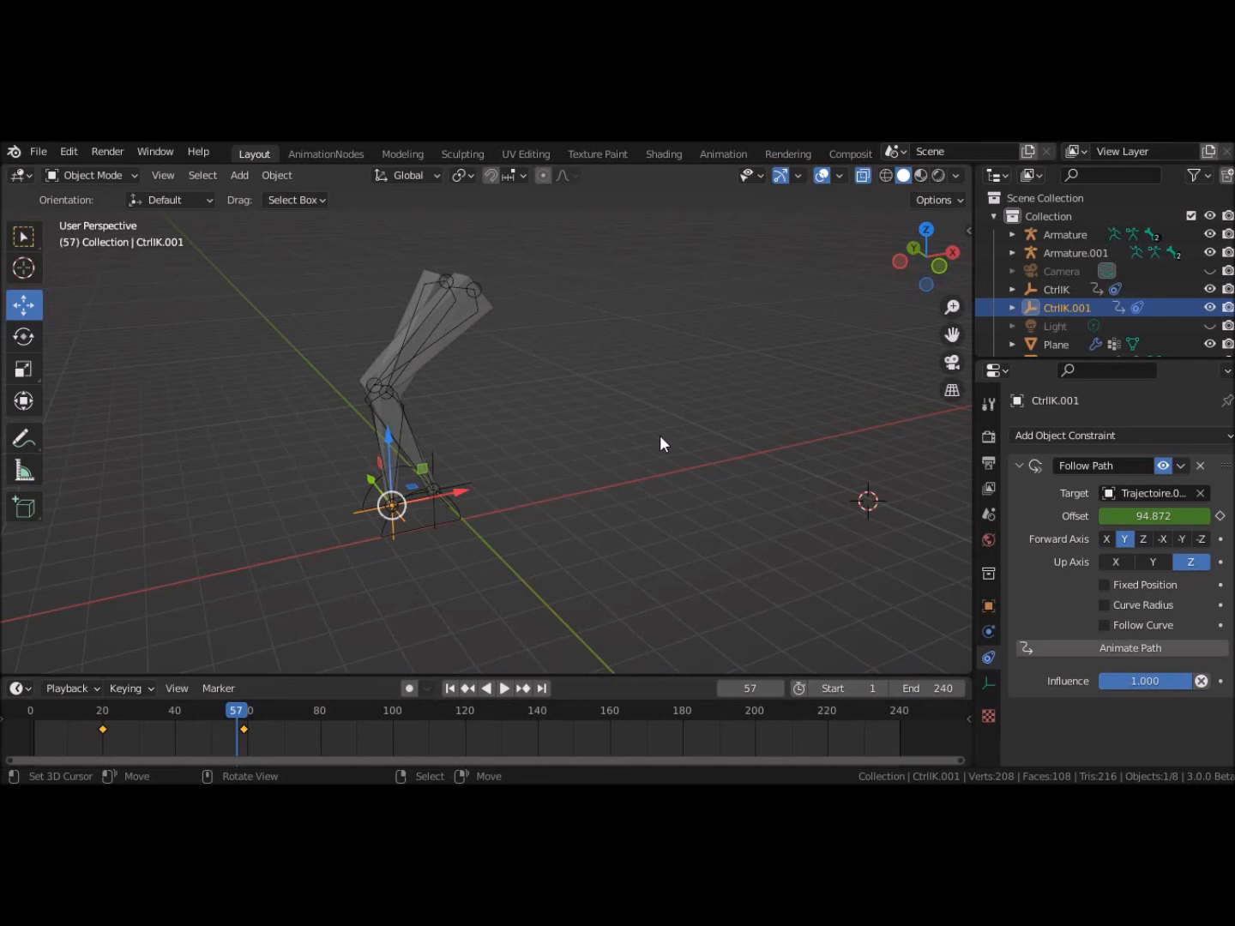
# Step: Turn off X-ray display and look at the legs through the camera
pyautogui.moveTo(599, 431); pyautogui.dragTo(540, 421, button='middle')
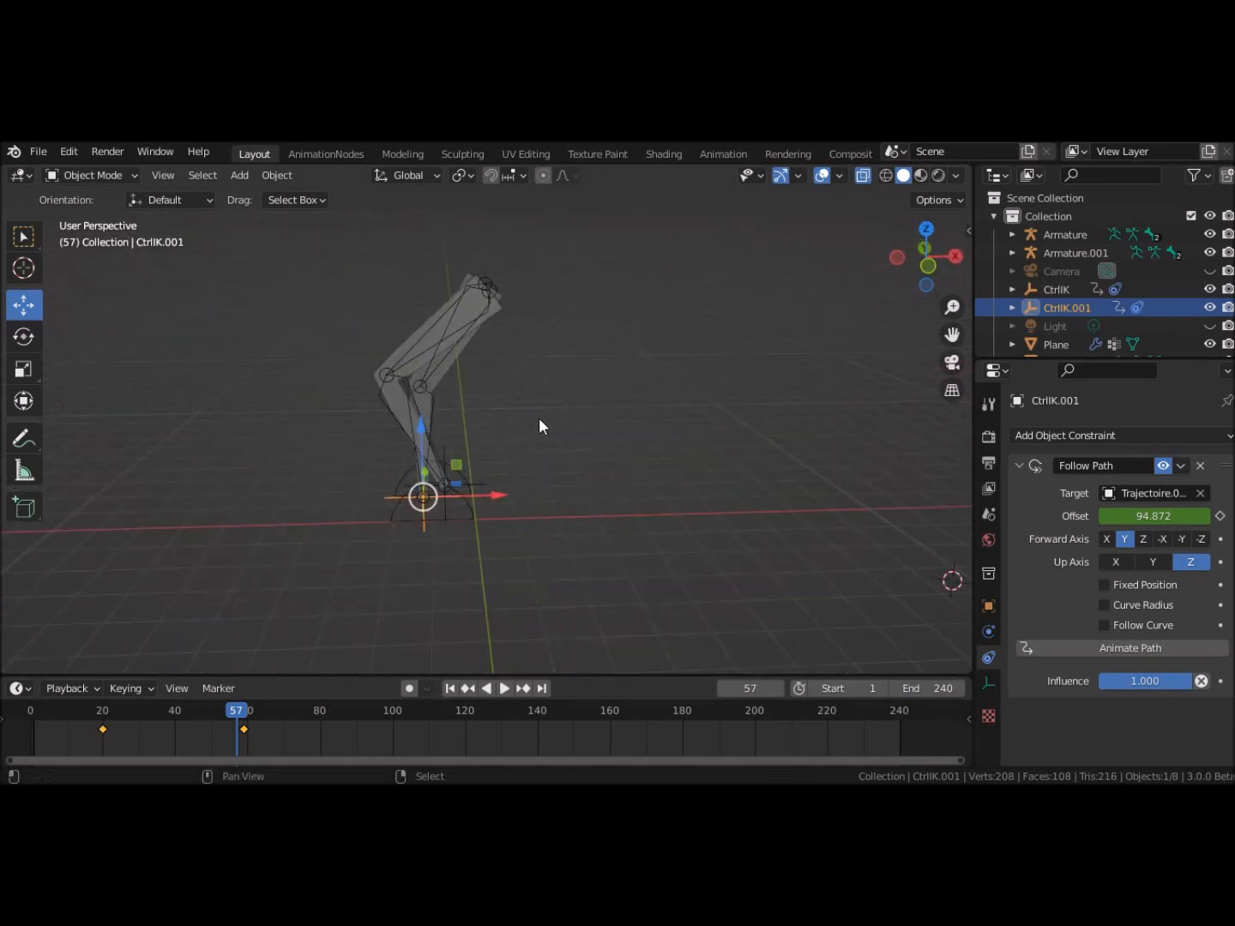
pyautogui.keyDown('shift'); pyautogui.moveTo(515, 367); pyautogui.dragTo(582, 392, button='middle'); pyautogui.keyUp('shift')
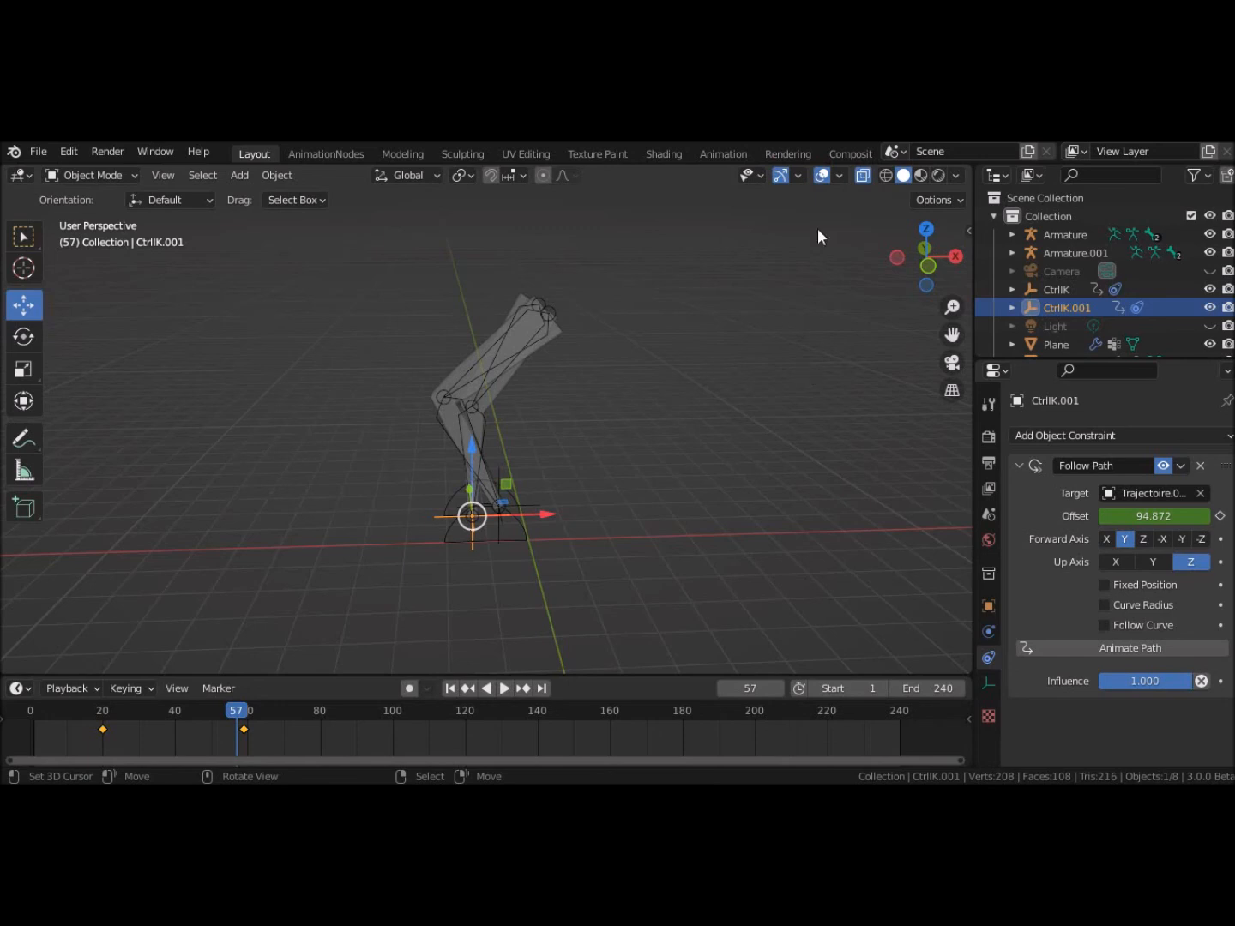
pyautogui.click(863, 175)
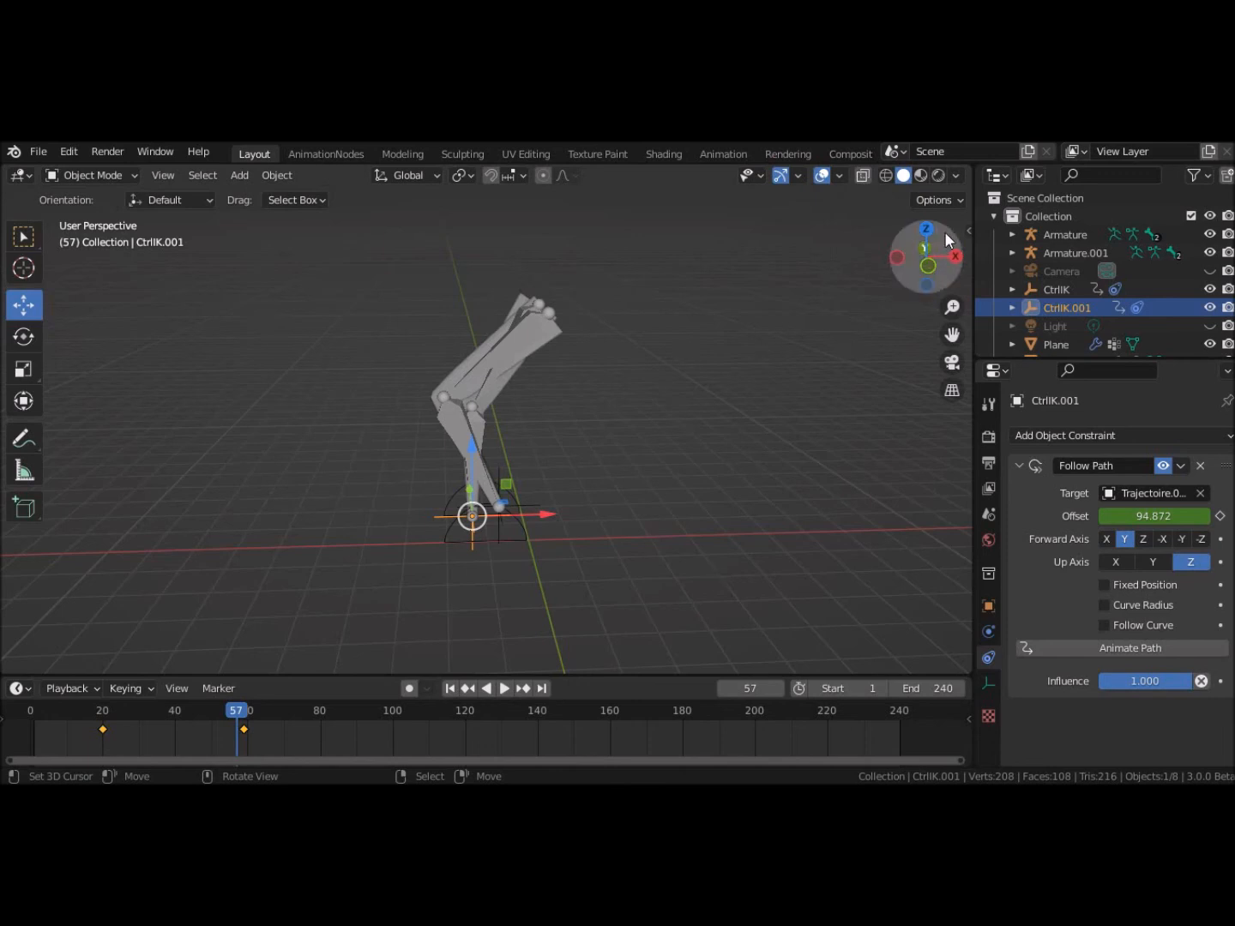
pyautogui.click(950, 363)
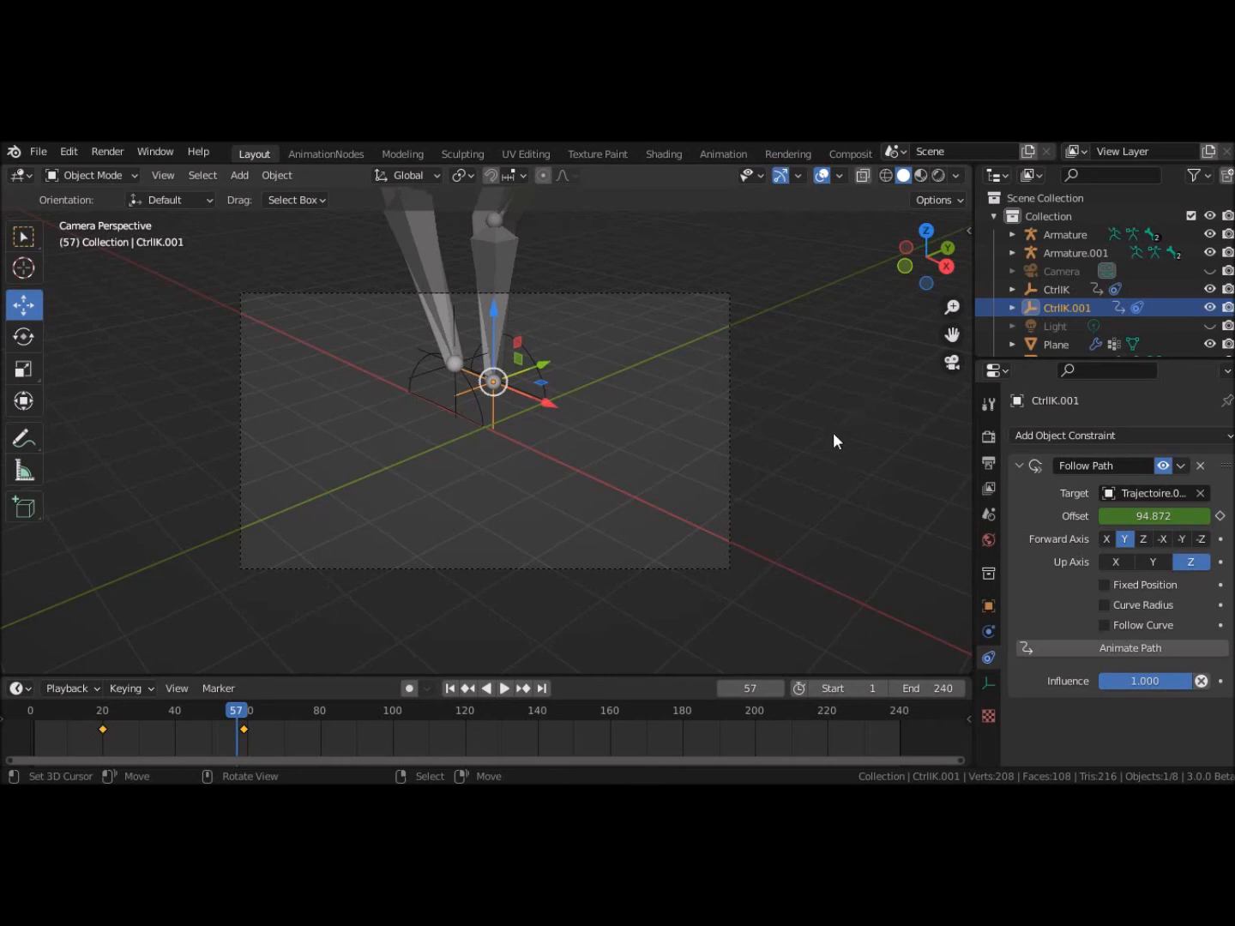
# Step: Enable the Camera to View lock so that view navigation moves the camera
pyautogui.press('n')
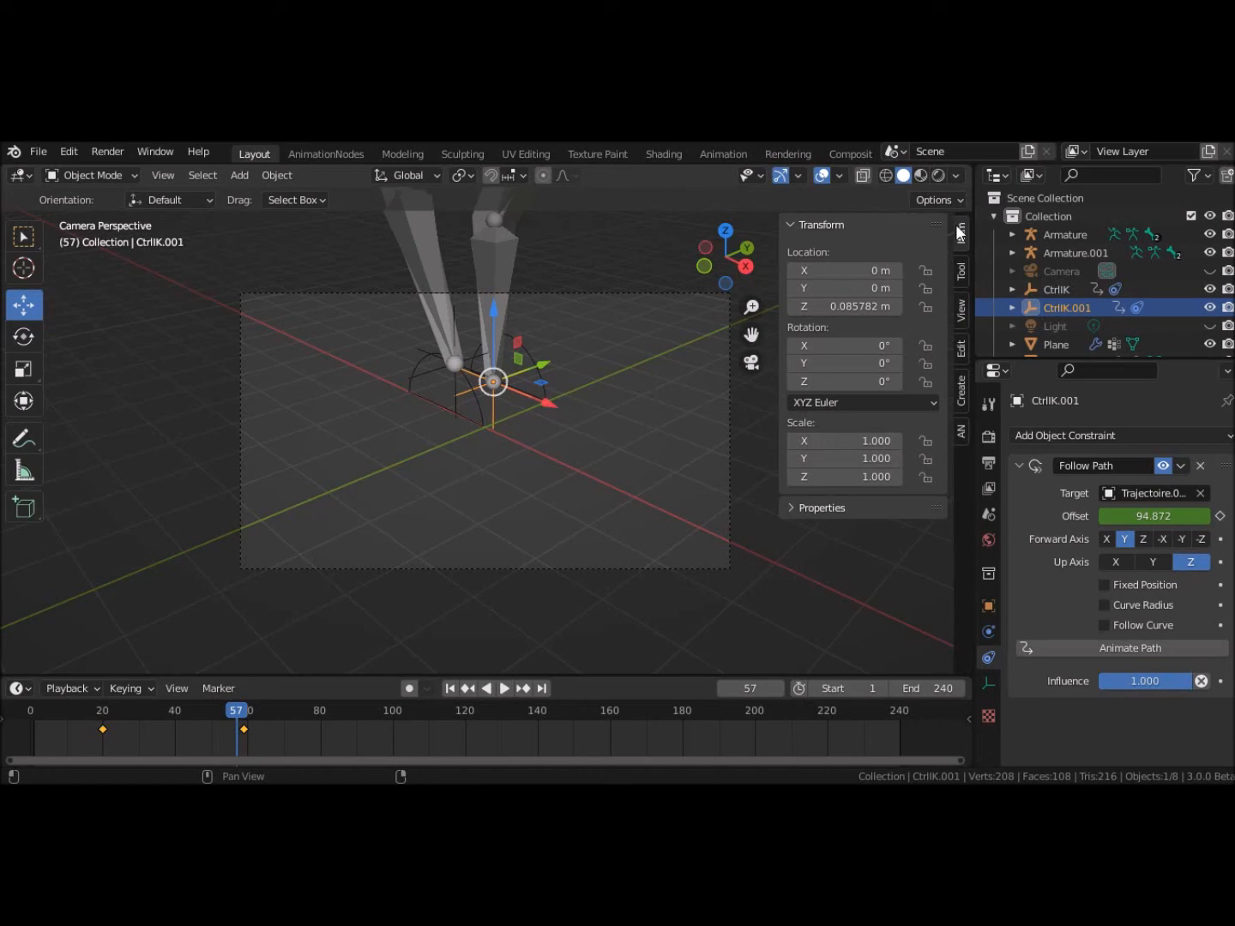
pyautogui.click(962, 311)
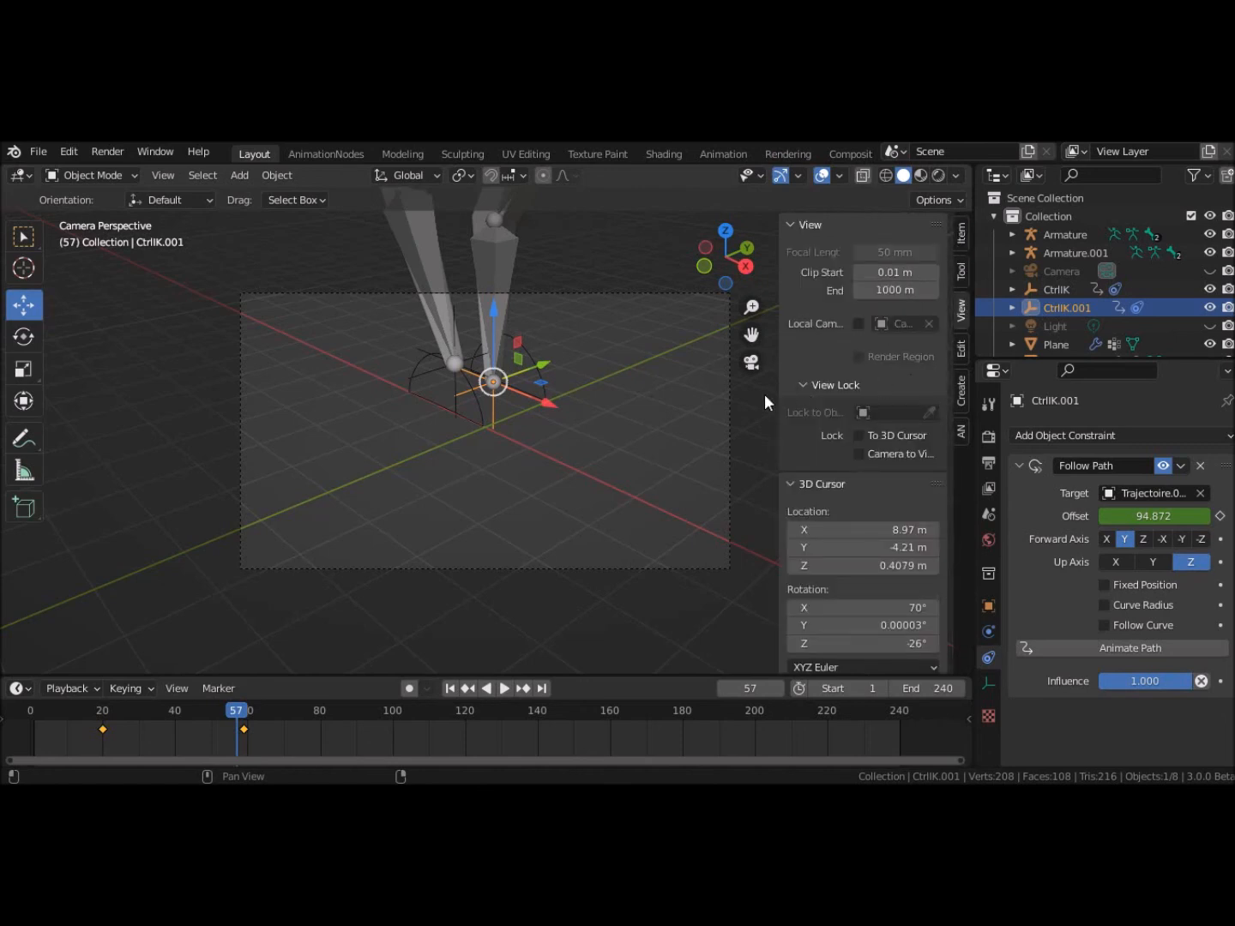
pyautogui.moveTo(777, 394); pyautogui.dragTo(725, 390)
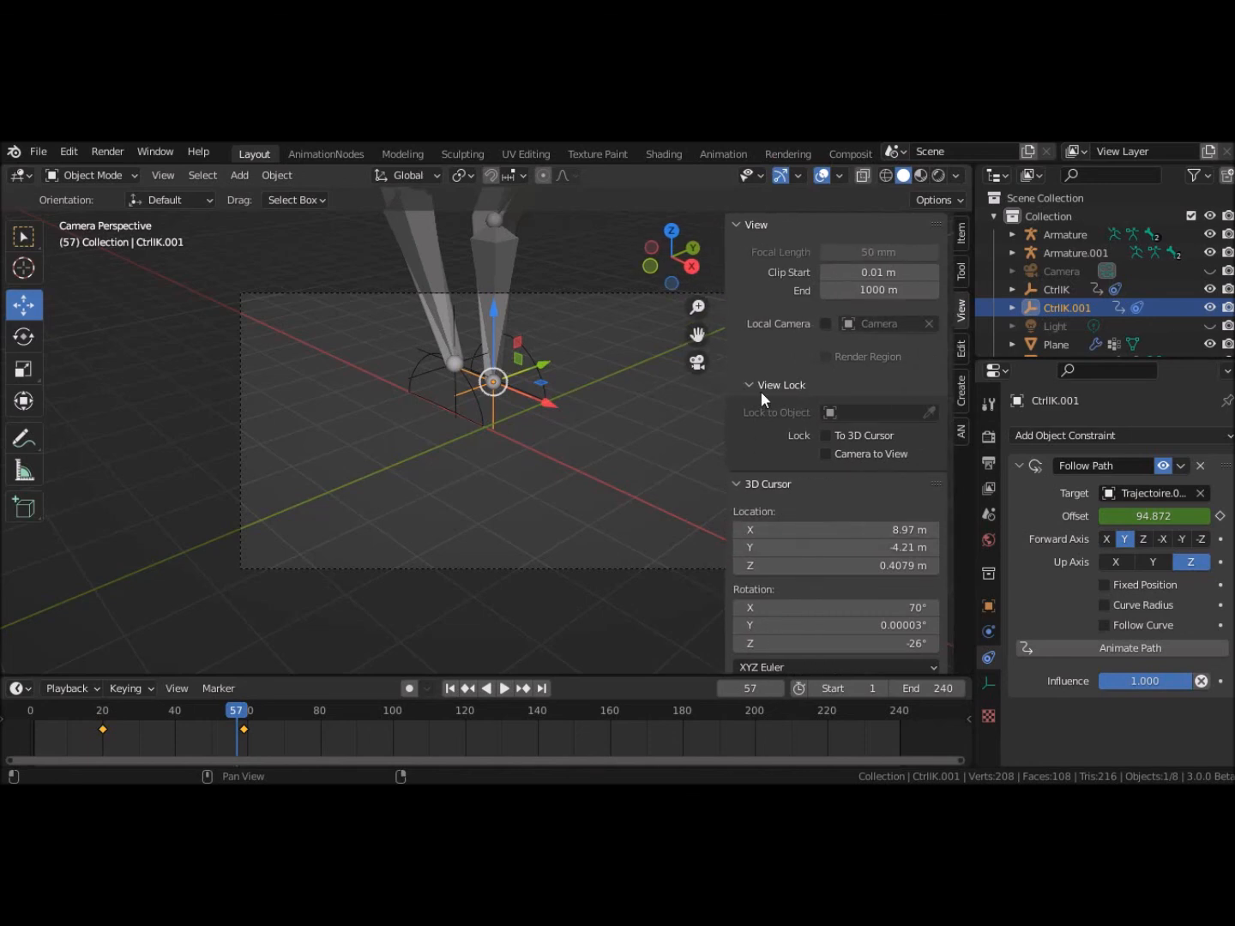
pyautogui.click(745, 385)
pyautogui.click(746, 385)
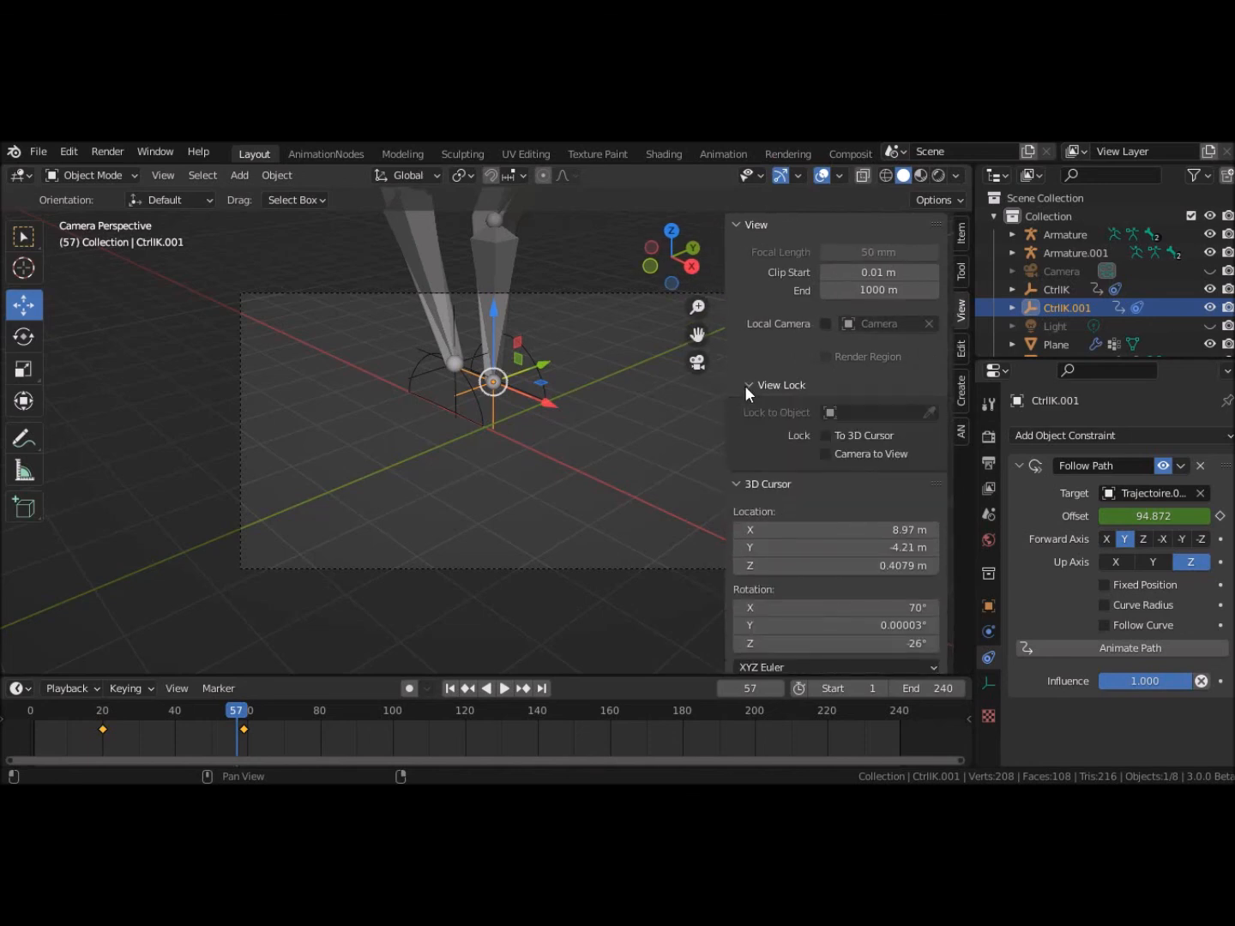
pyautogui.click(826, 453)
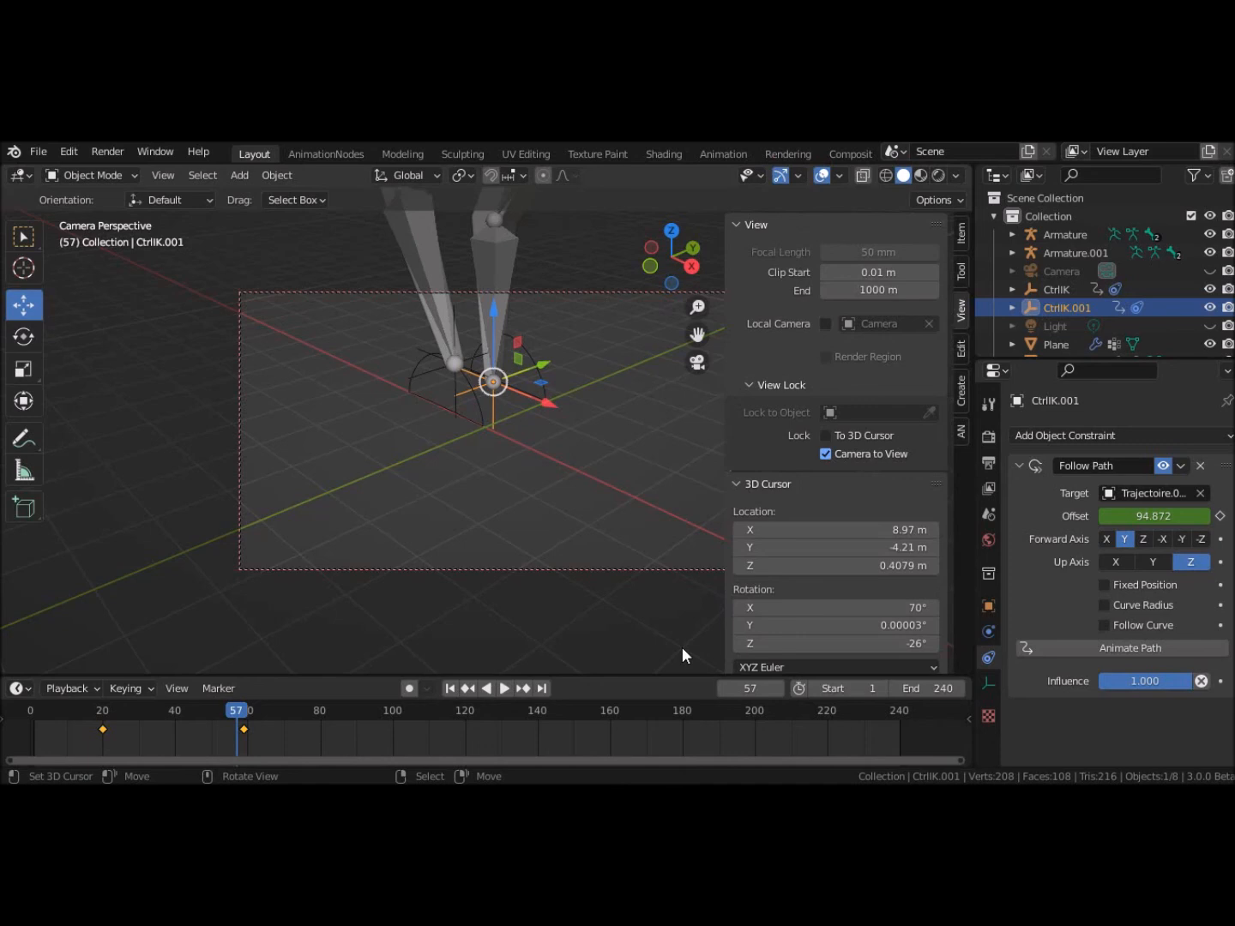
pyautogui.press('n')
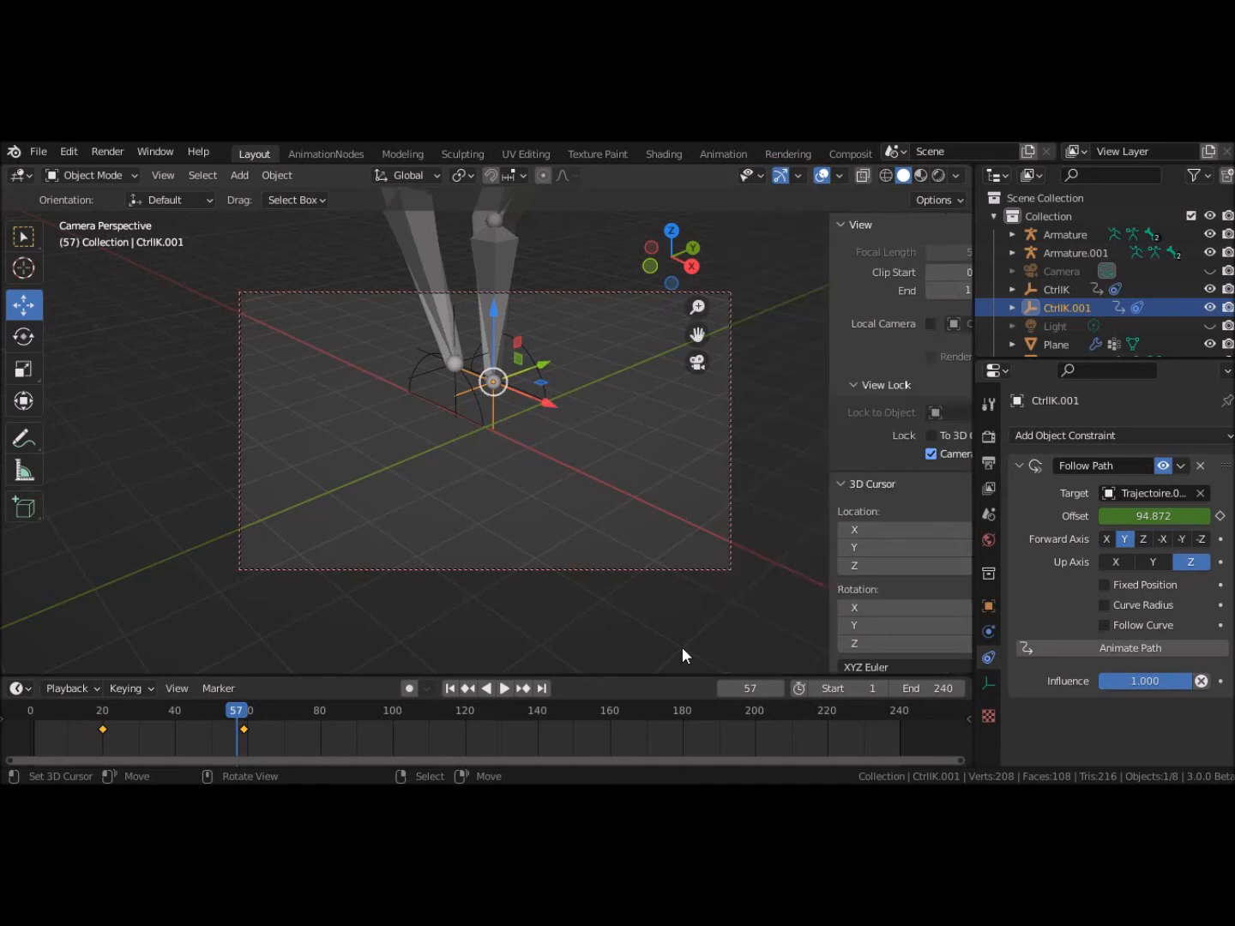
# Step: Reframe the camera farther back and around to the side so both legs fit entirely within the frame
pyautogui.scroll(-7, 643, 472)
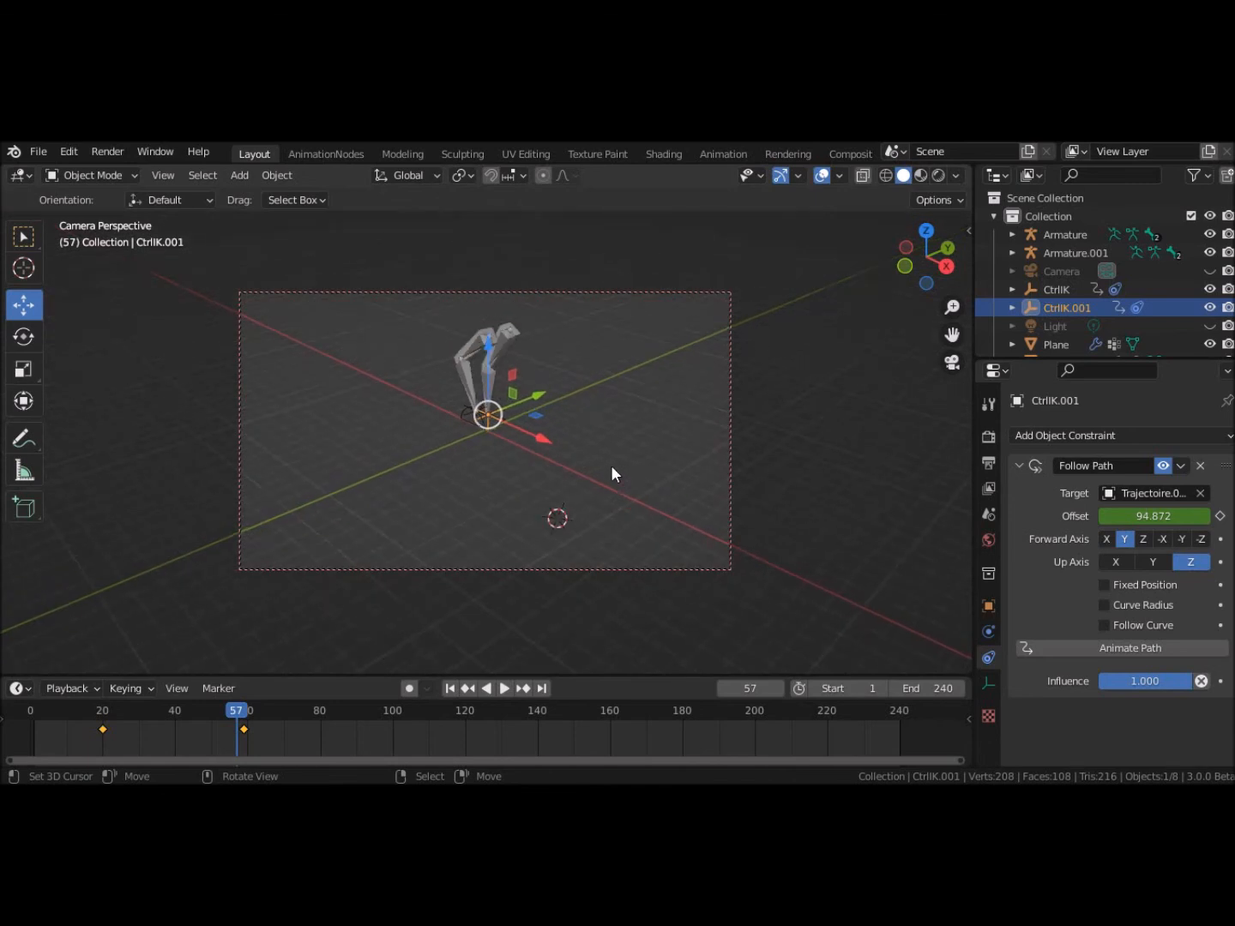
pyautogui.moveTo(610, 465); pyautogui.dragTo(783, 438, button='middle')
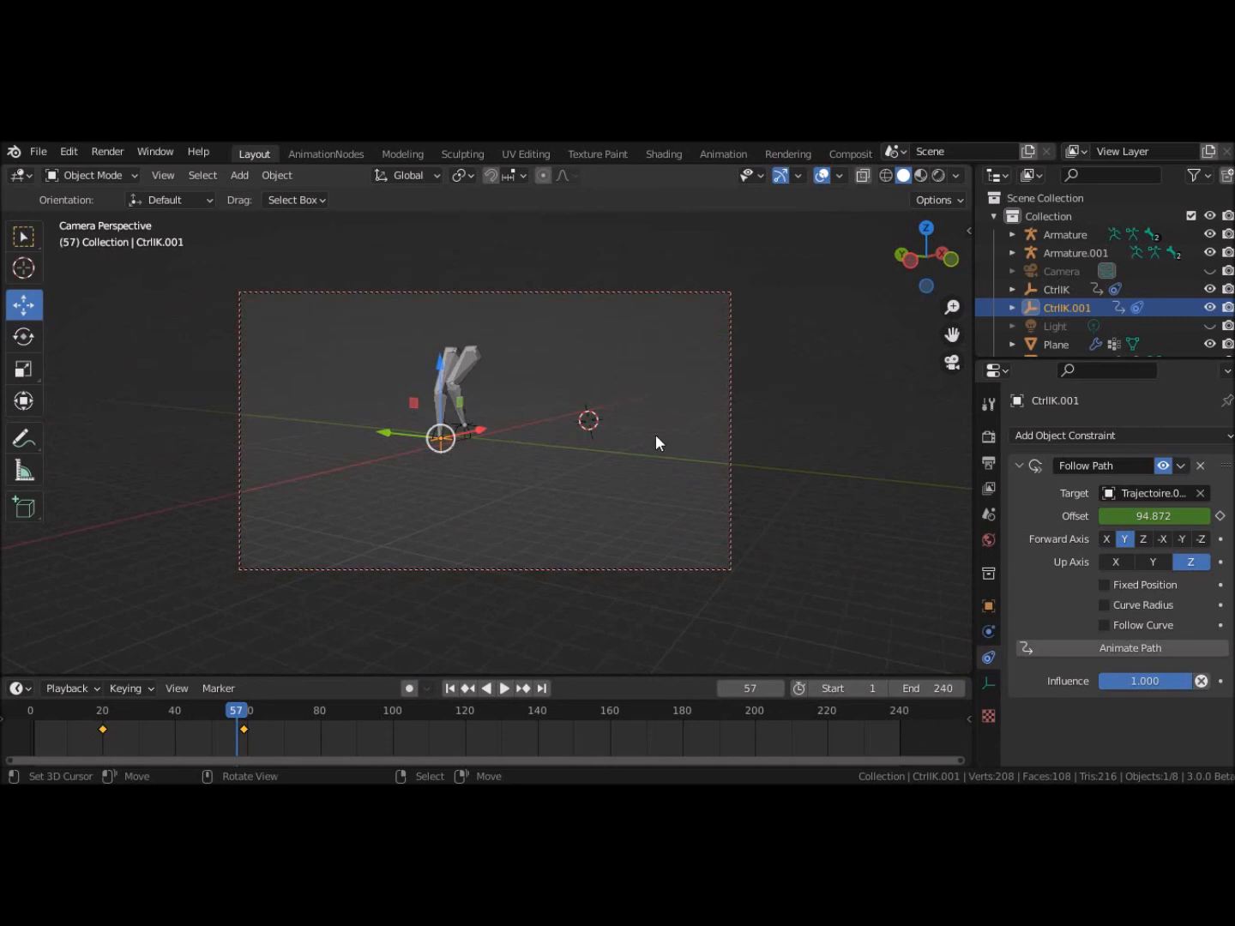
pyautogui.keyDown('shift'); pyautogui.moveTo(535, 439); pyautogui.dragTo(569, 492, button='middle'); pyautogui.keyUp('shift')
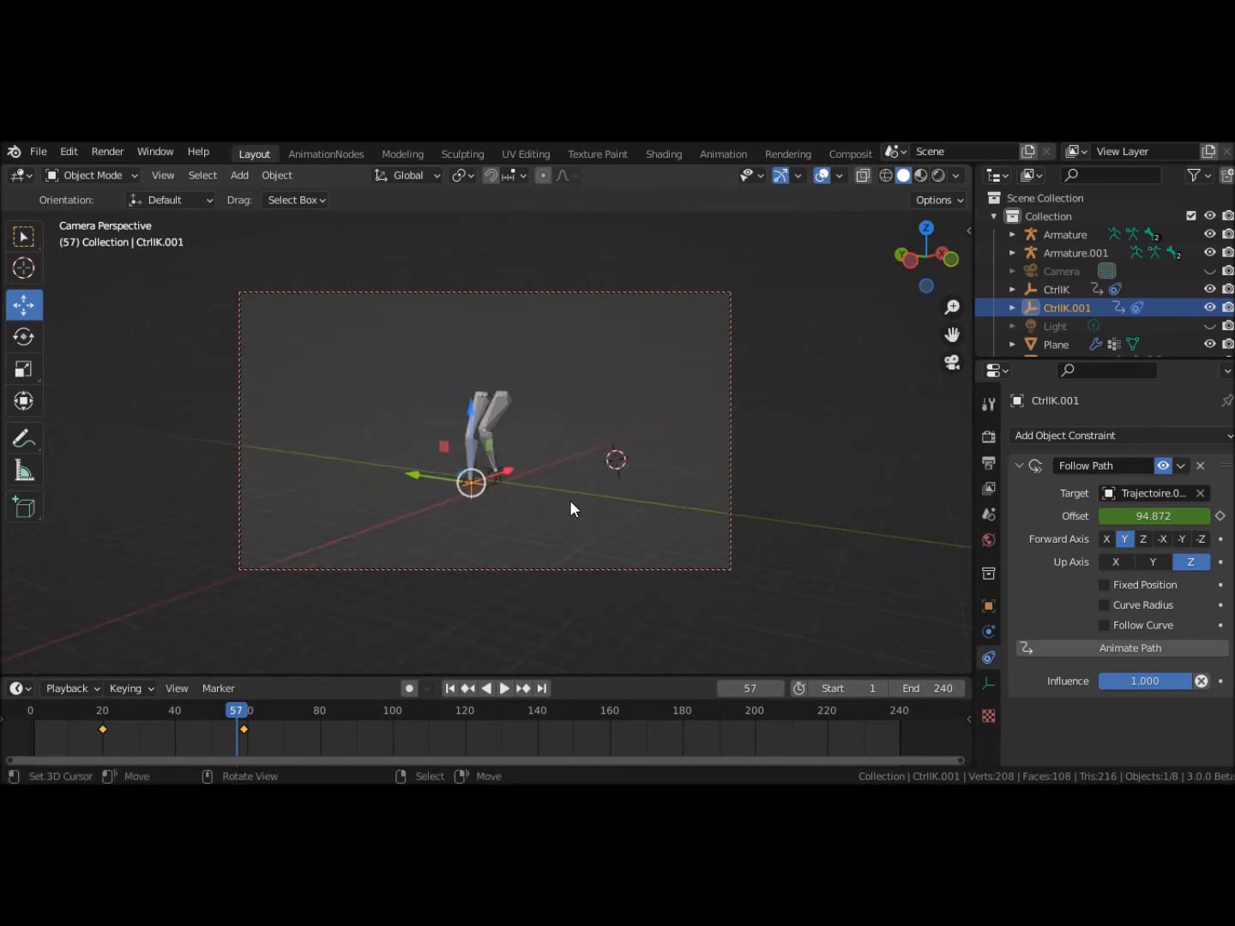
# Step: Play the walk in the reframed camera view, return to frame 1, and play it again briefly
pyautogui.click(506, 688)
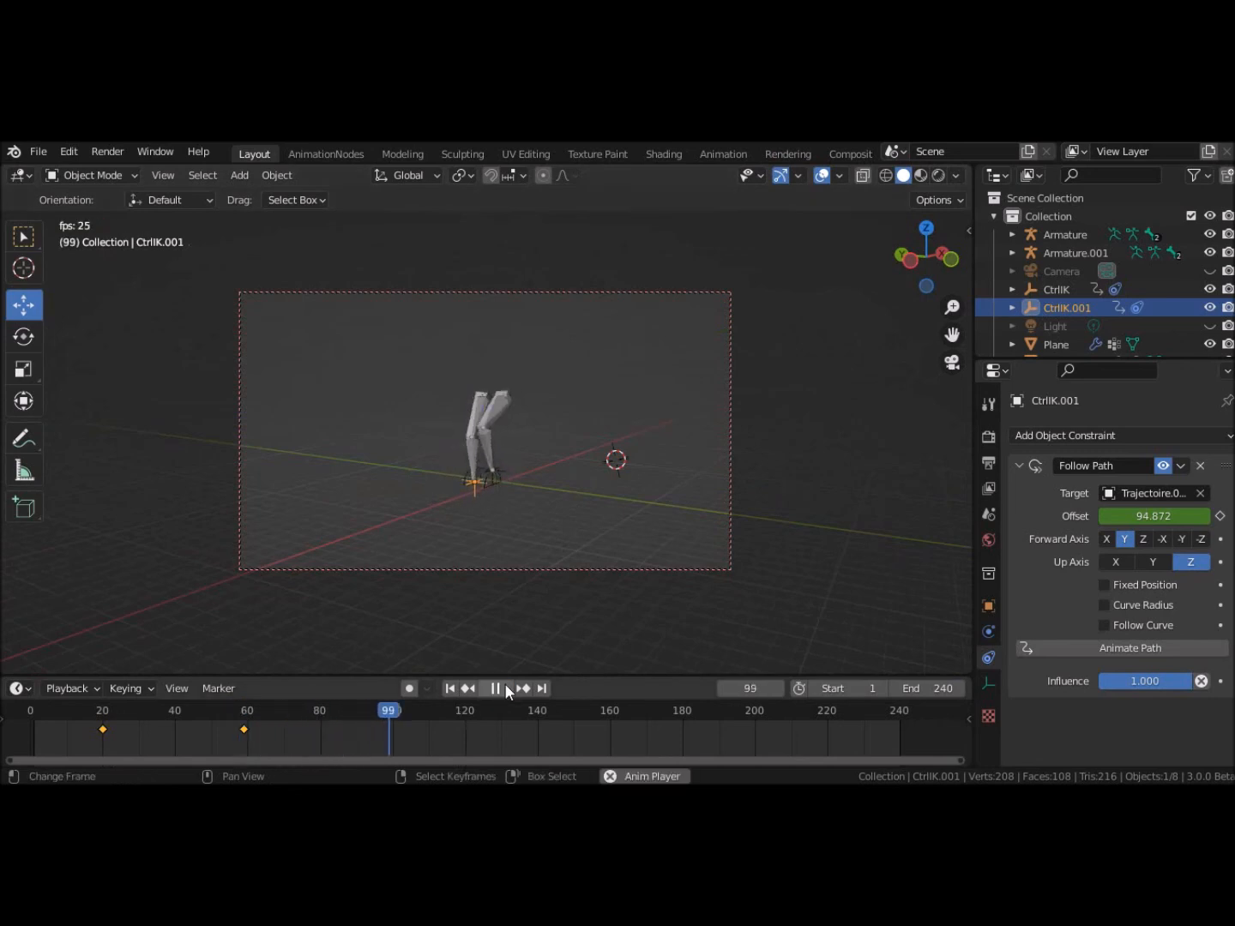
pyautogui.click(506, 689)
pyautogui.click(449, 688)
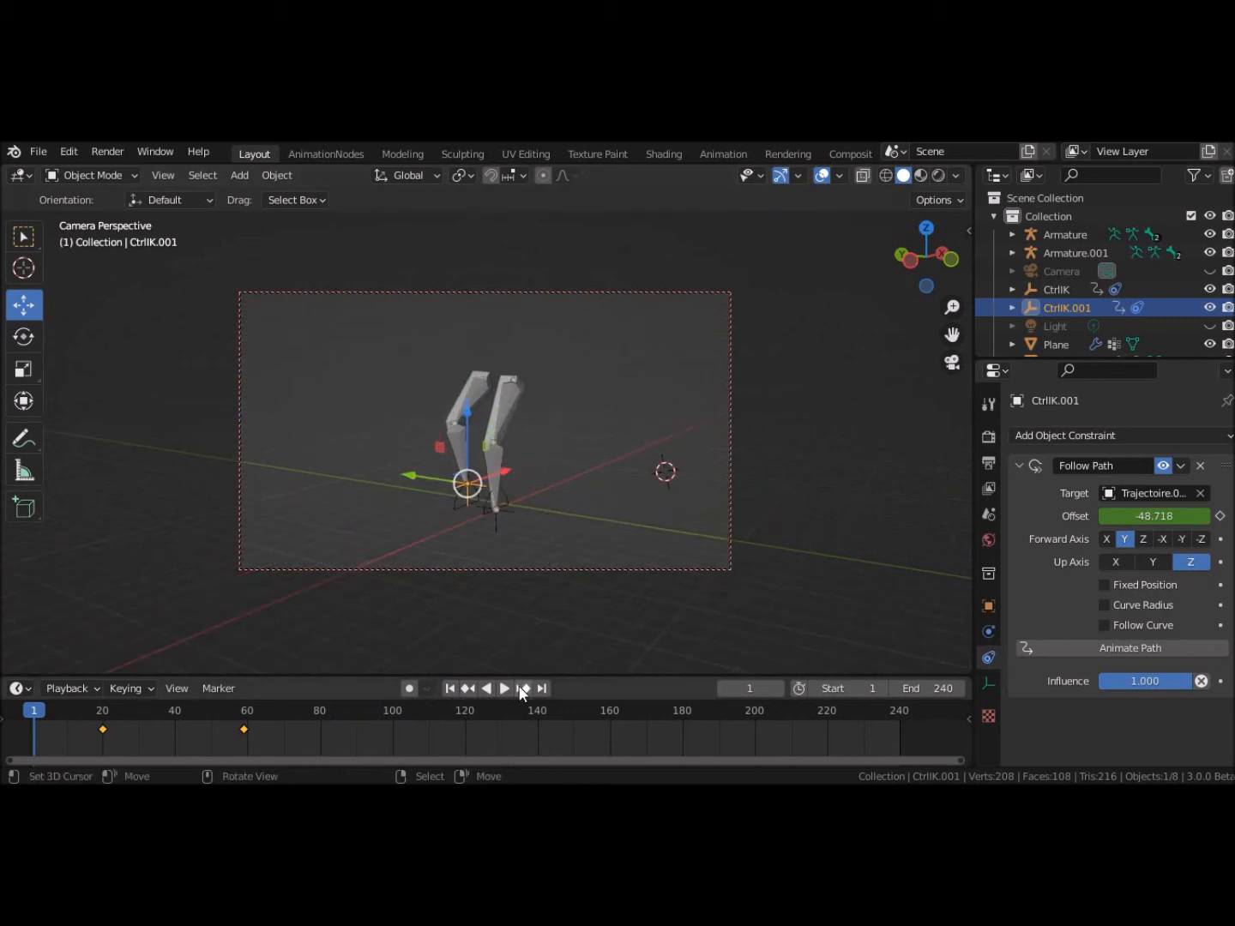
pyautogui.click(505, 688)
pyautogui.click(504, 688)
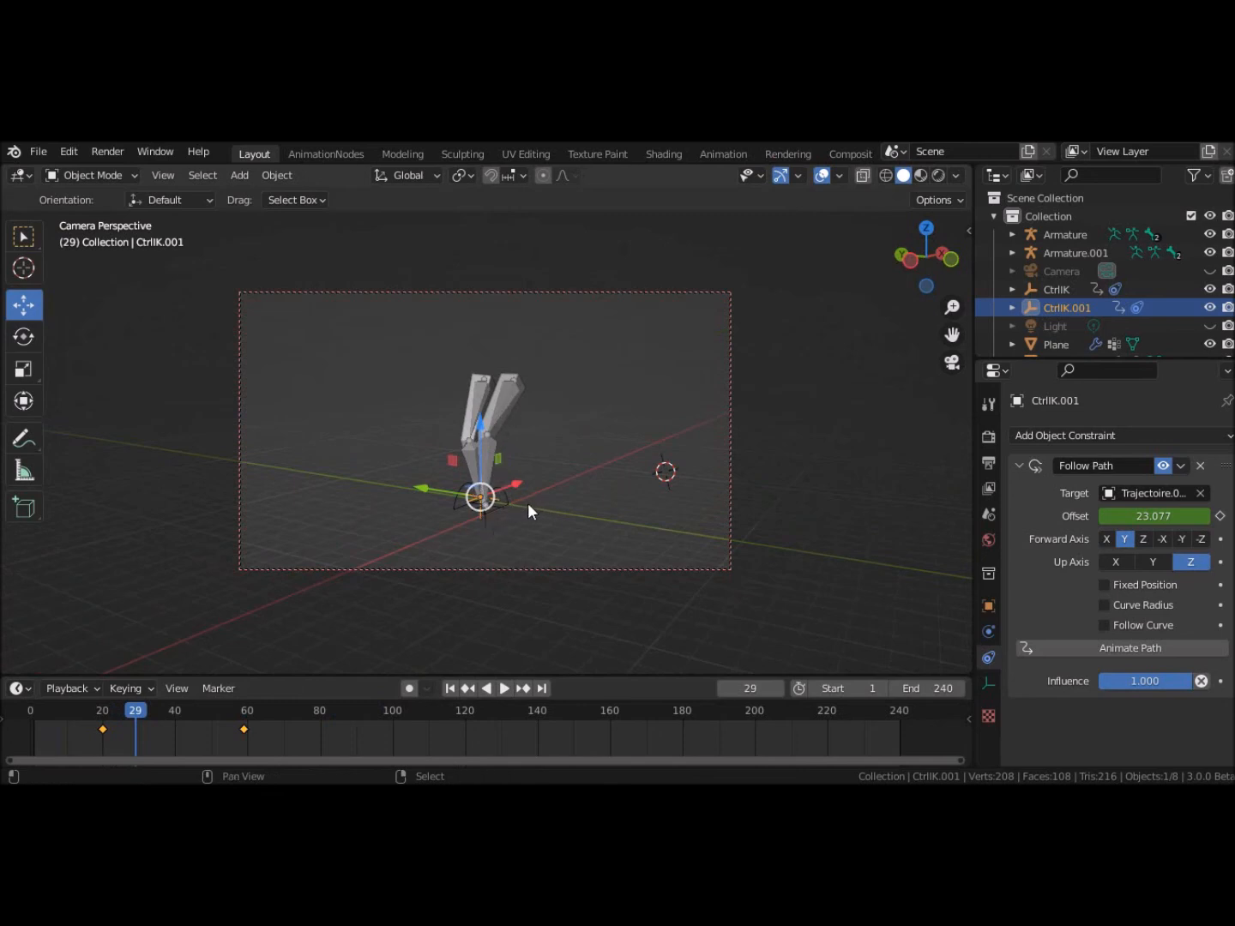
# Step: Snap the 3D cursor to the world origin and add a ground plane there, scaled up about 18 times
pyautogui.hotkey('shift', 's')
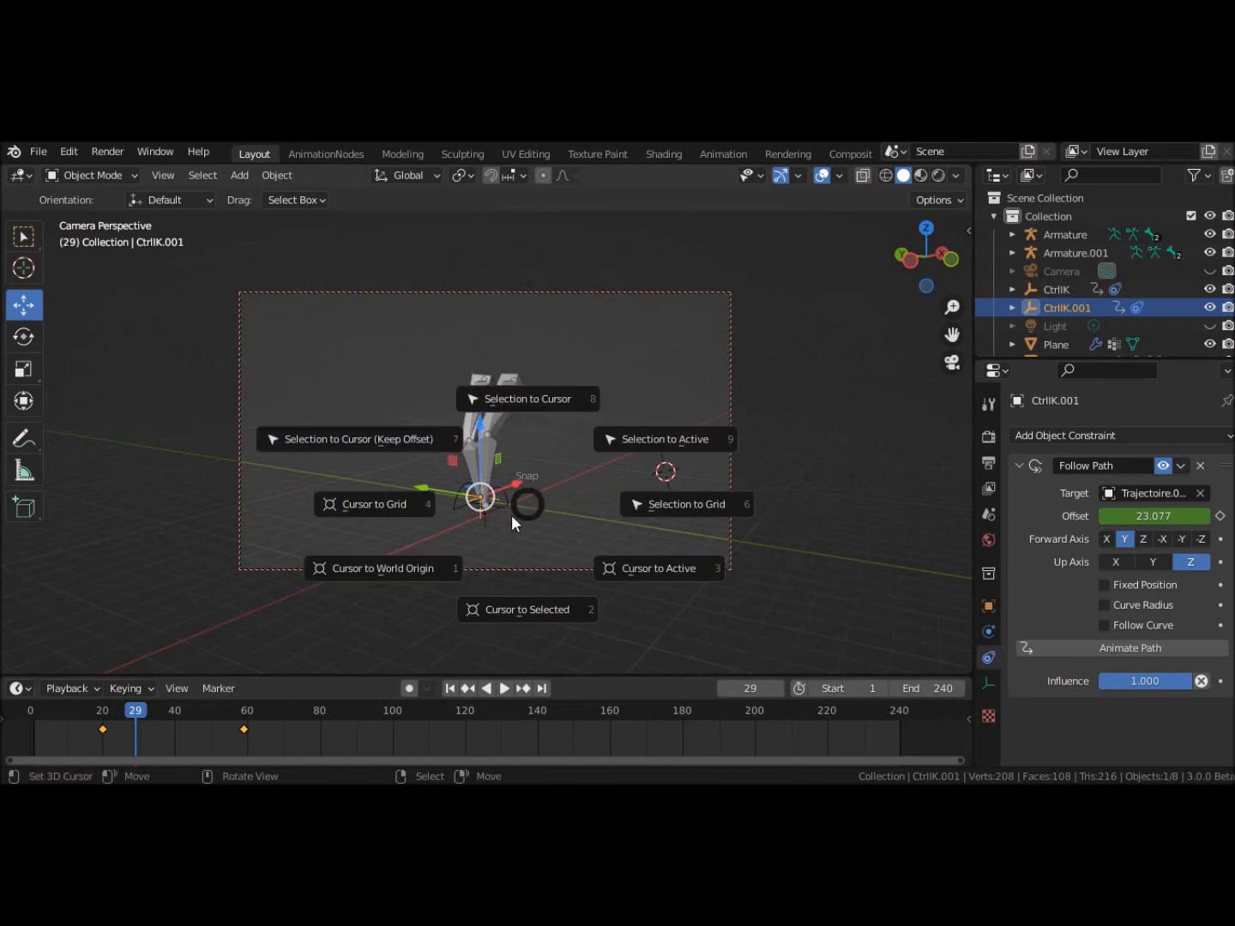
pyautogui.click(410, 568)
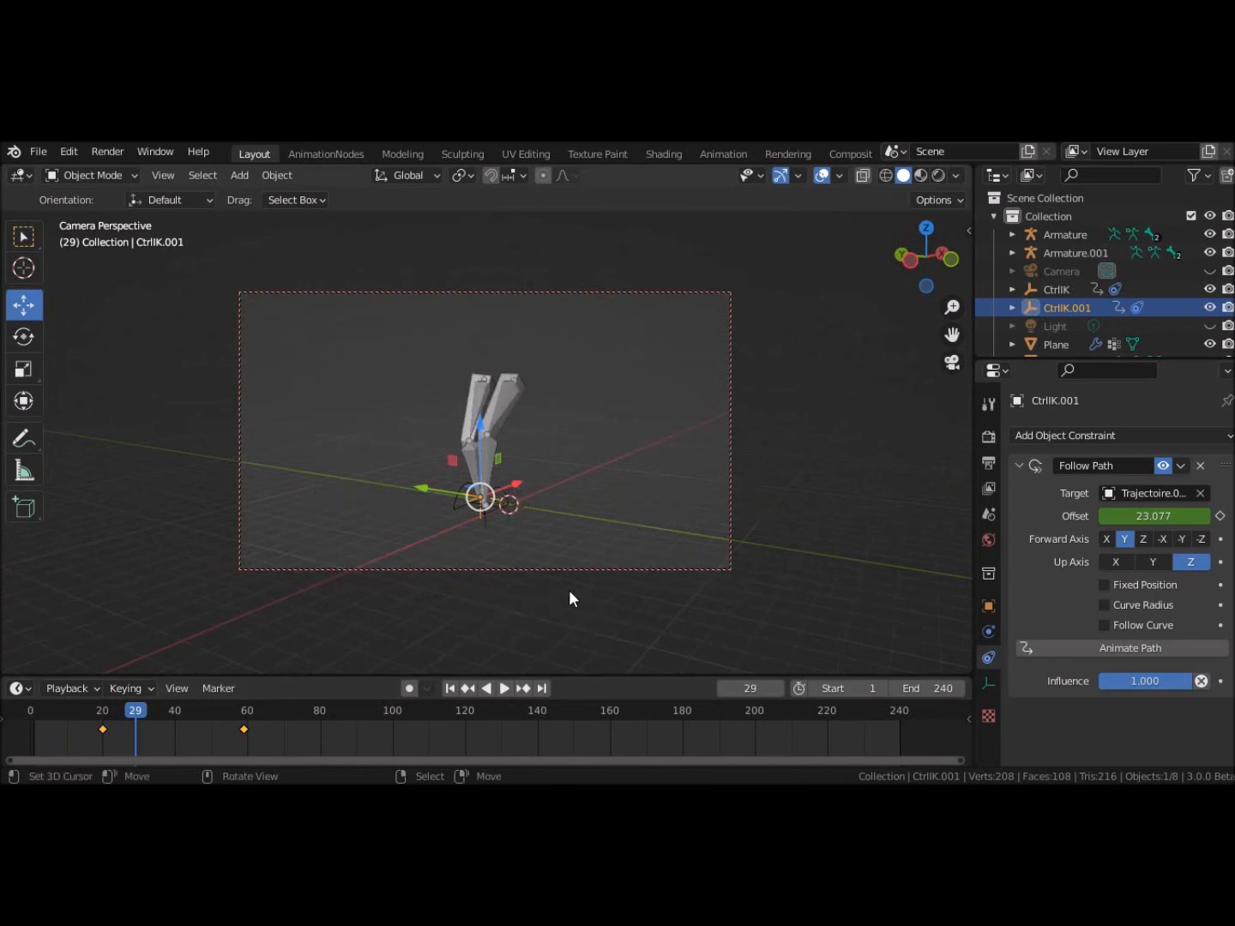
pyautogui.hotkey('shift', 'a')
pyautogui.moveTo(483, 412)
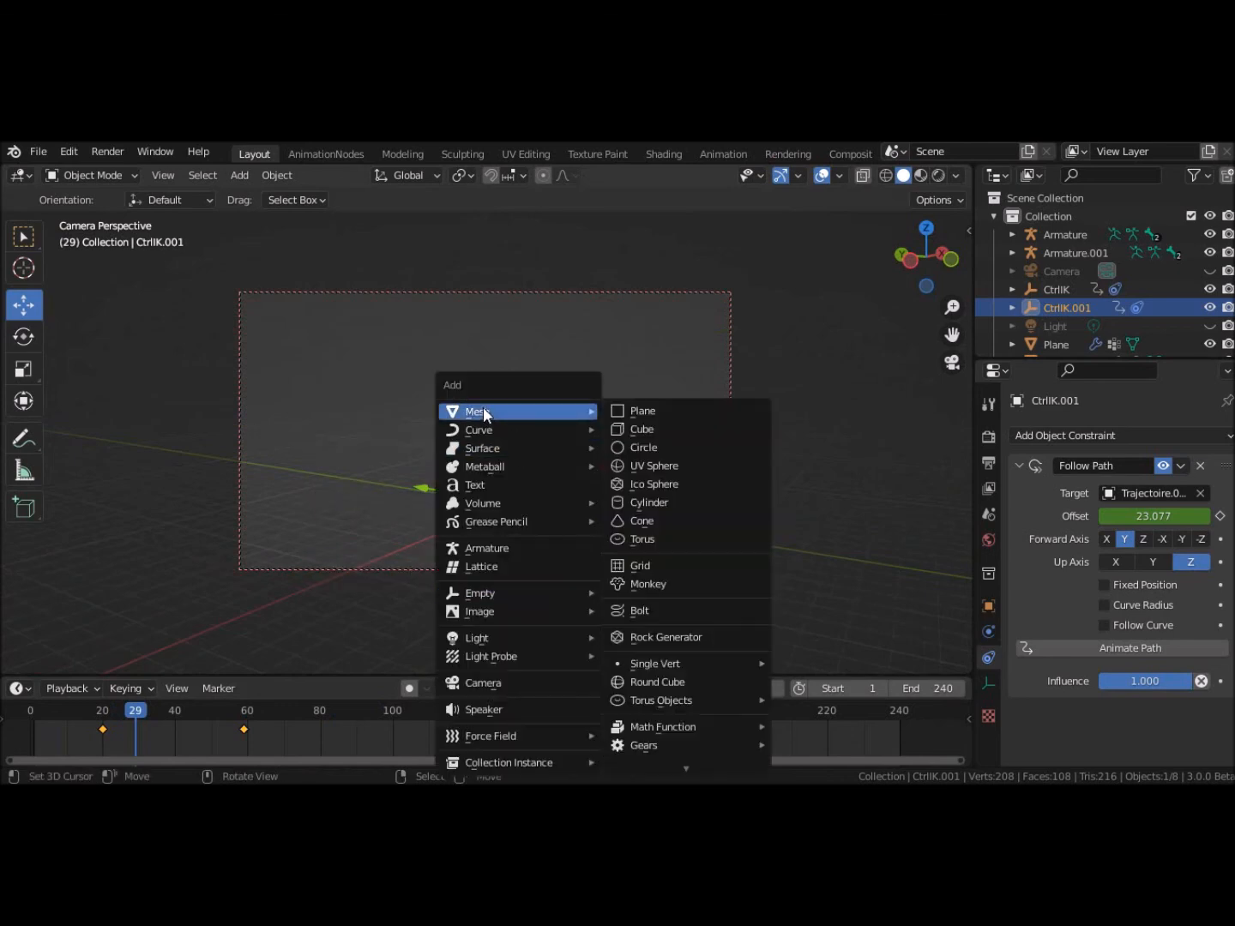
pyautogui.click(645, 411)
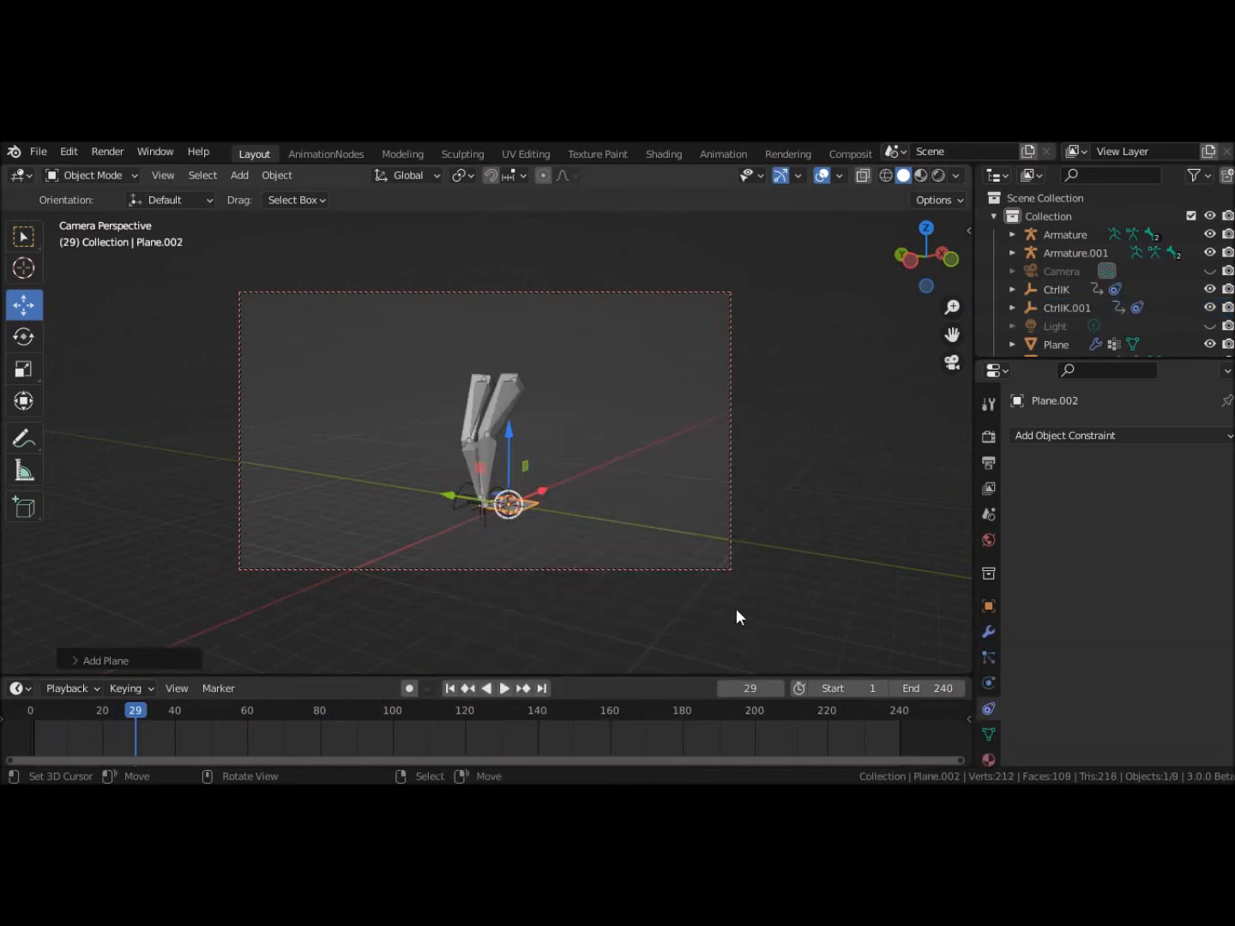
pyautogui.press('s')
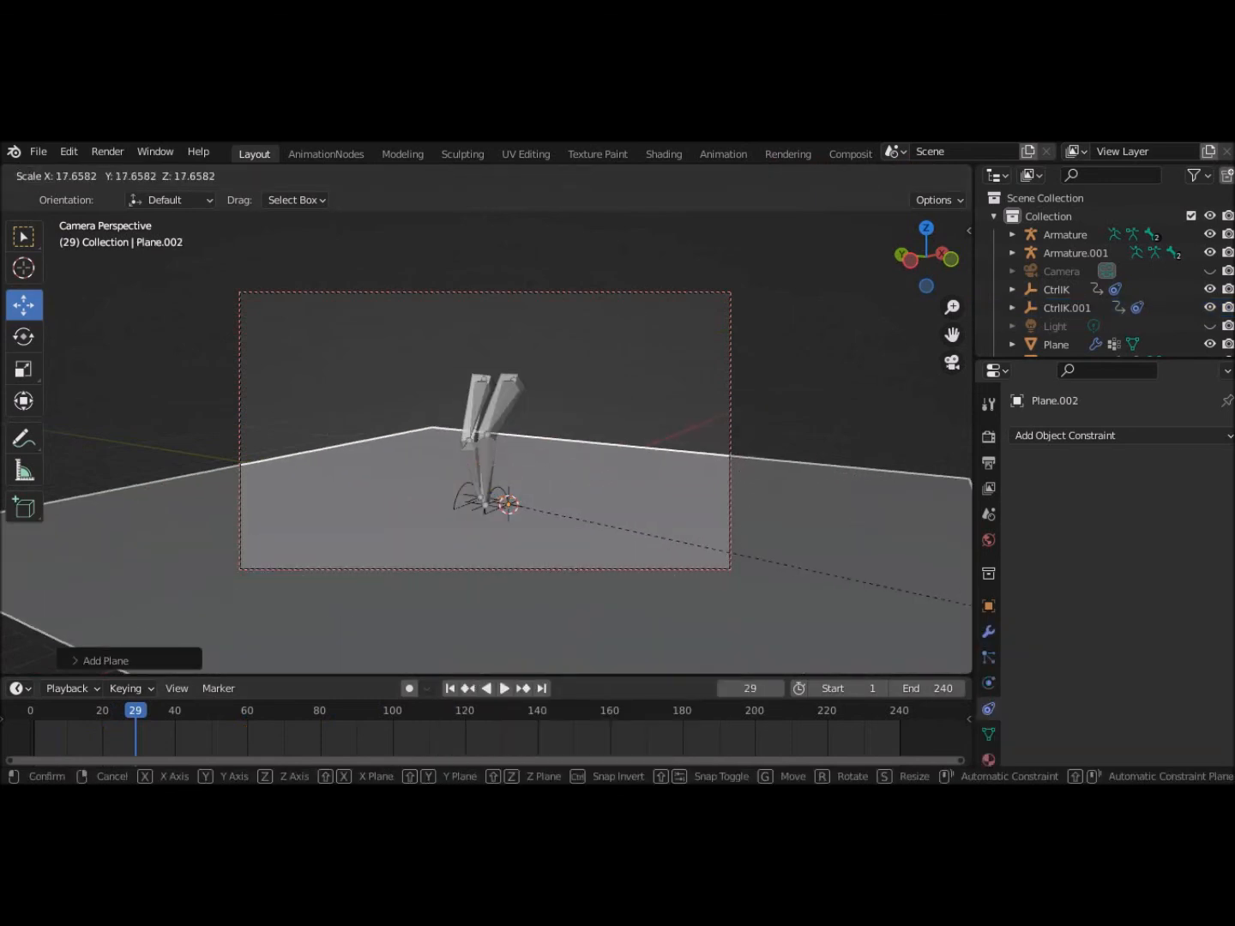
pyautogui.click(370, 554)
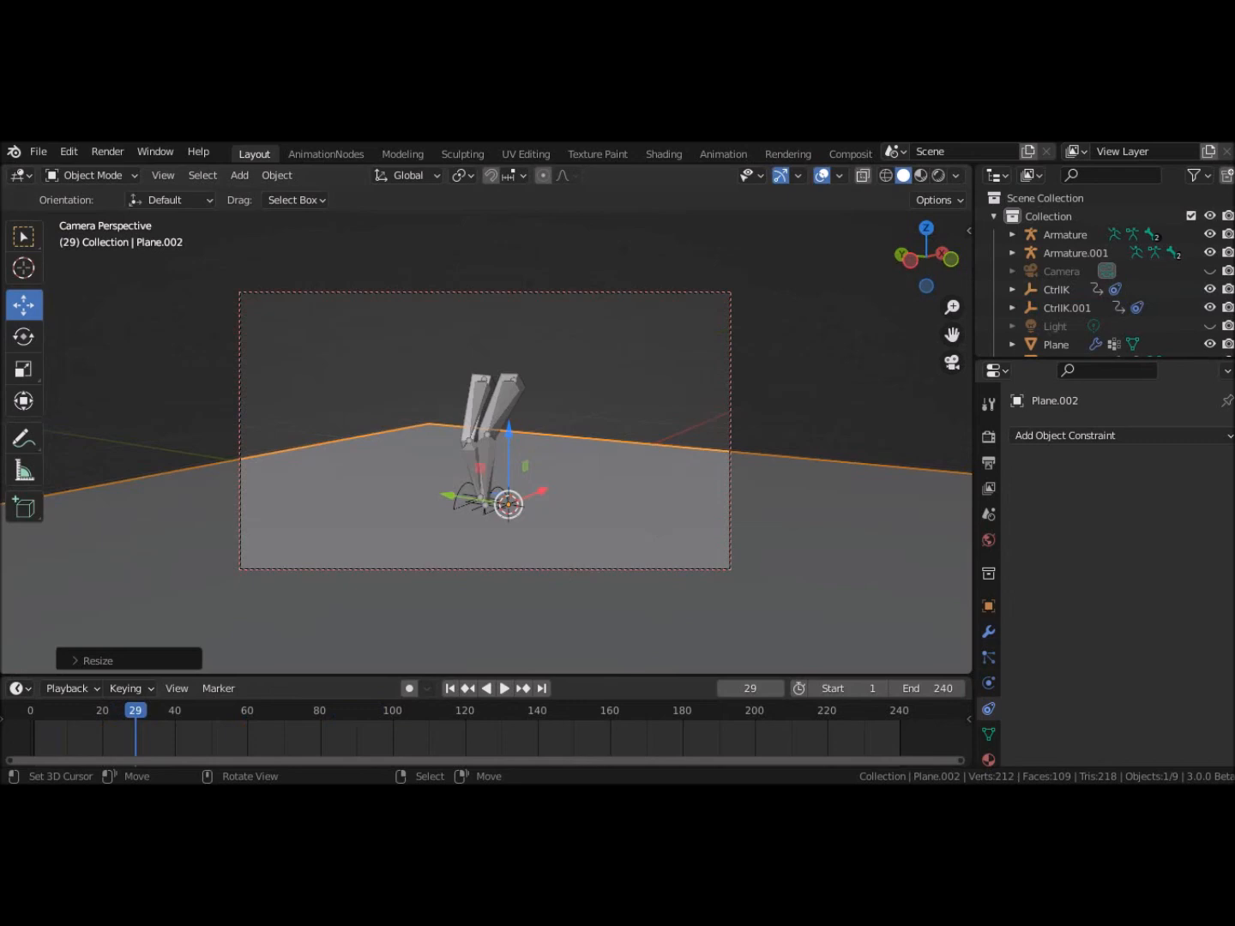
# Step: Play the walk over the ground plane and preview the scene briefly in Rendered shading
pyautogui.click(503, 689)
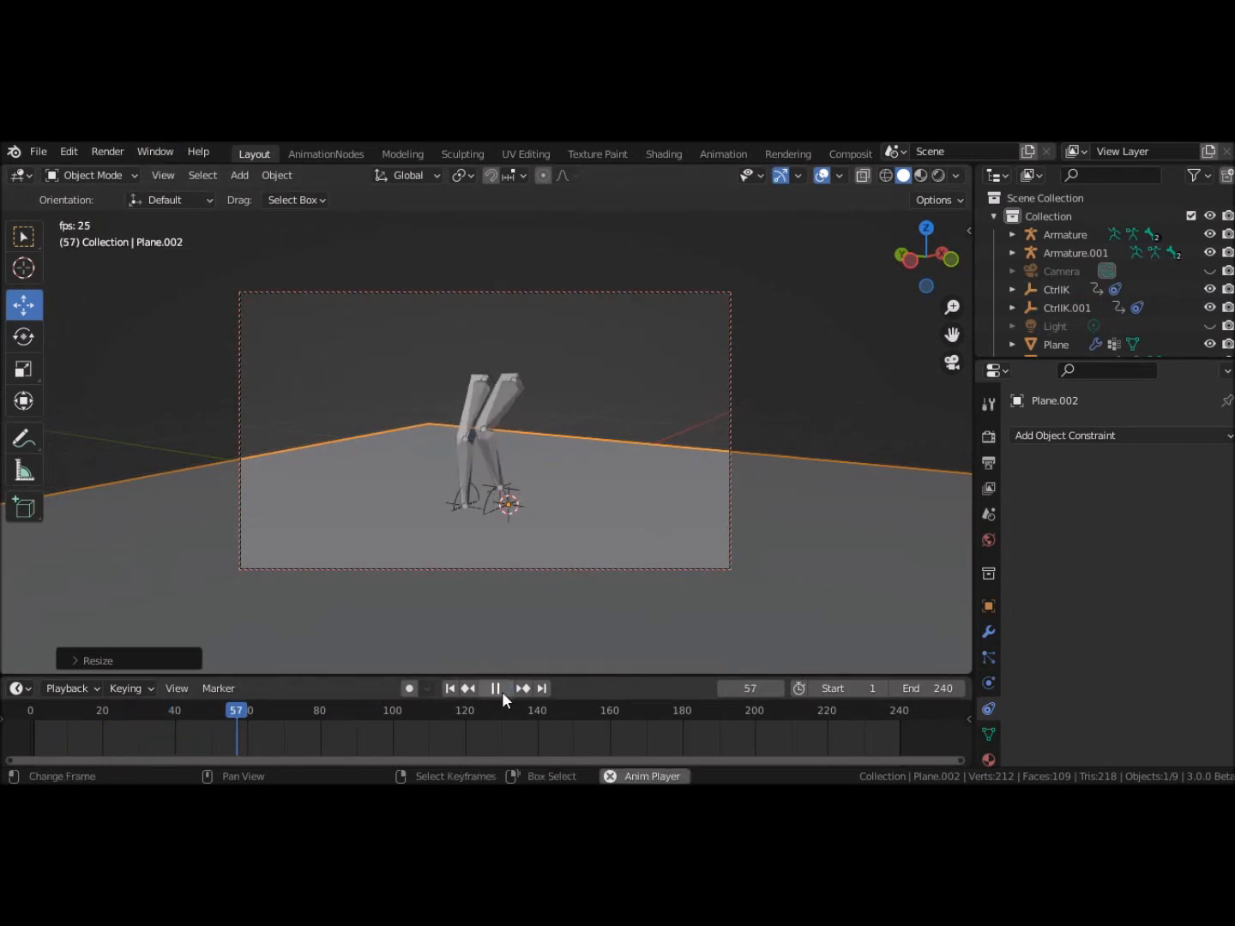
pyautogui.click(504, 689)
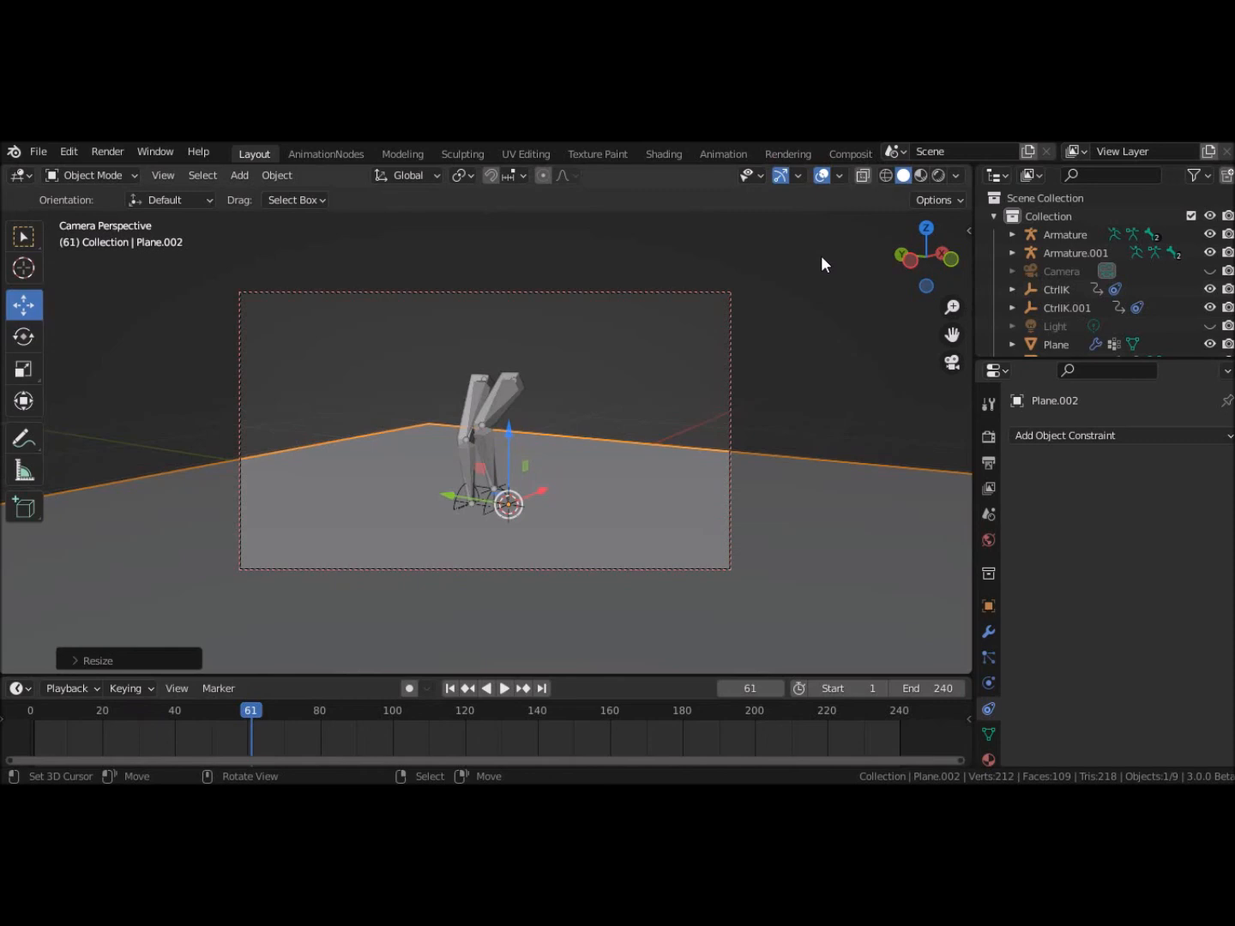
pyautogui.click(940, 175)
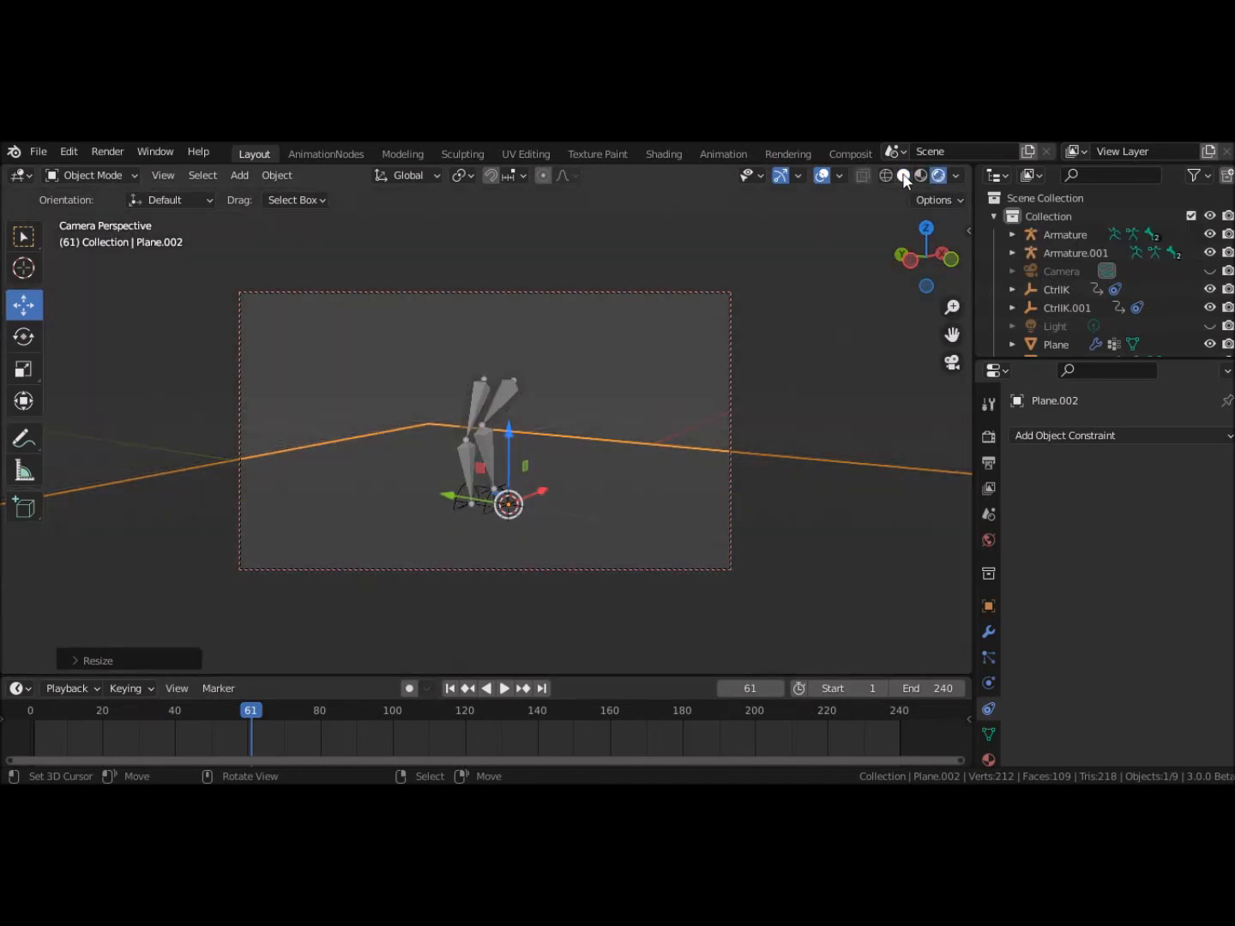
pyautogui.click(904, 175)
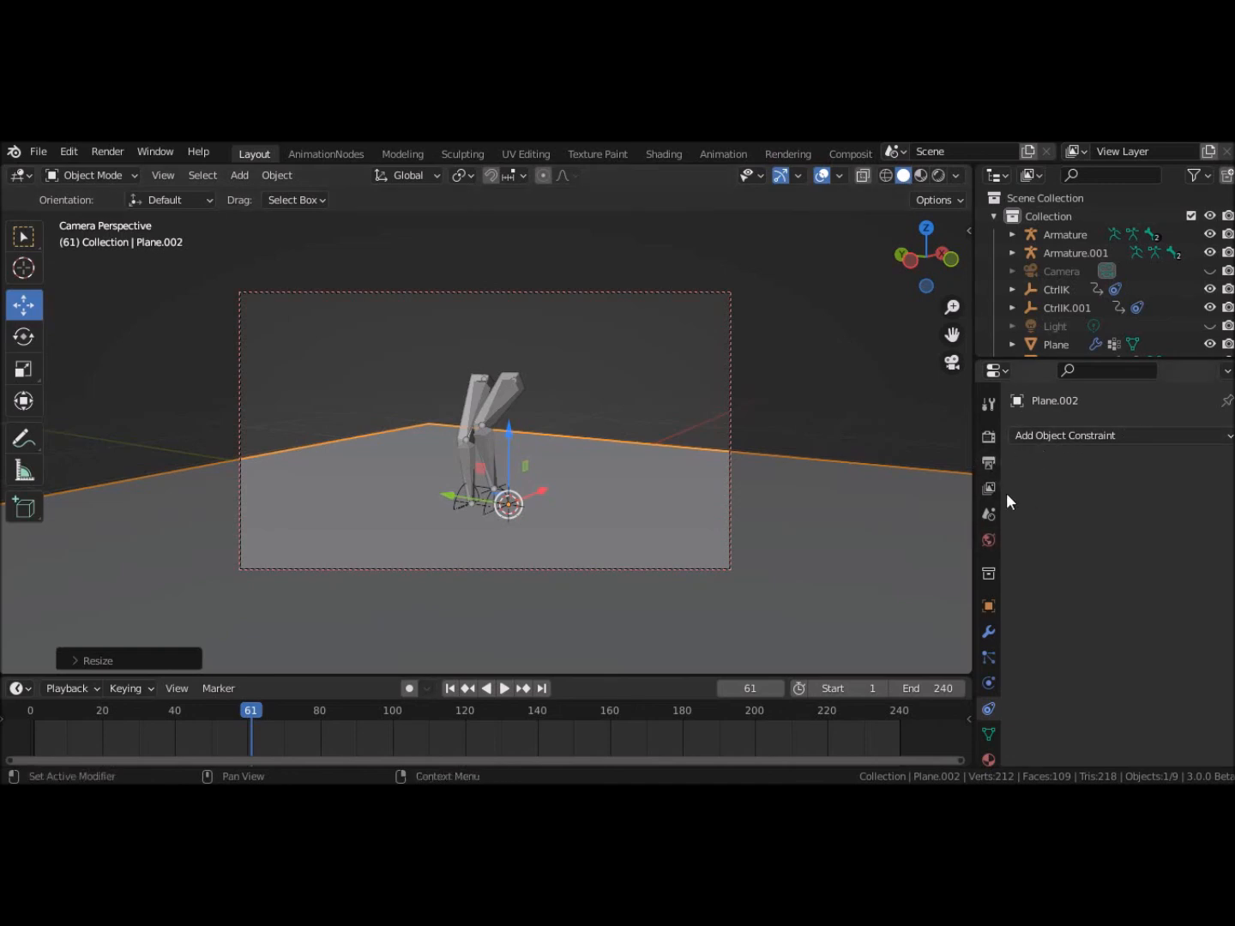
# Step: Switch the render engine to Cycles and check its rendered preview before returning to Solid shading
pyautogui.click(992, 438)
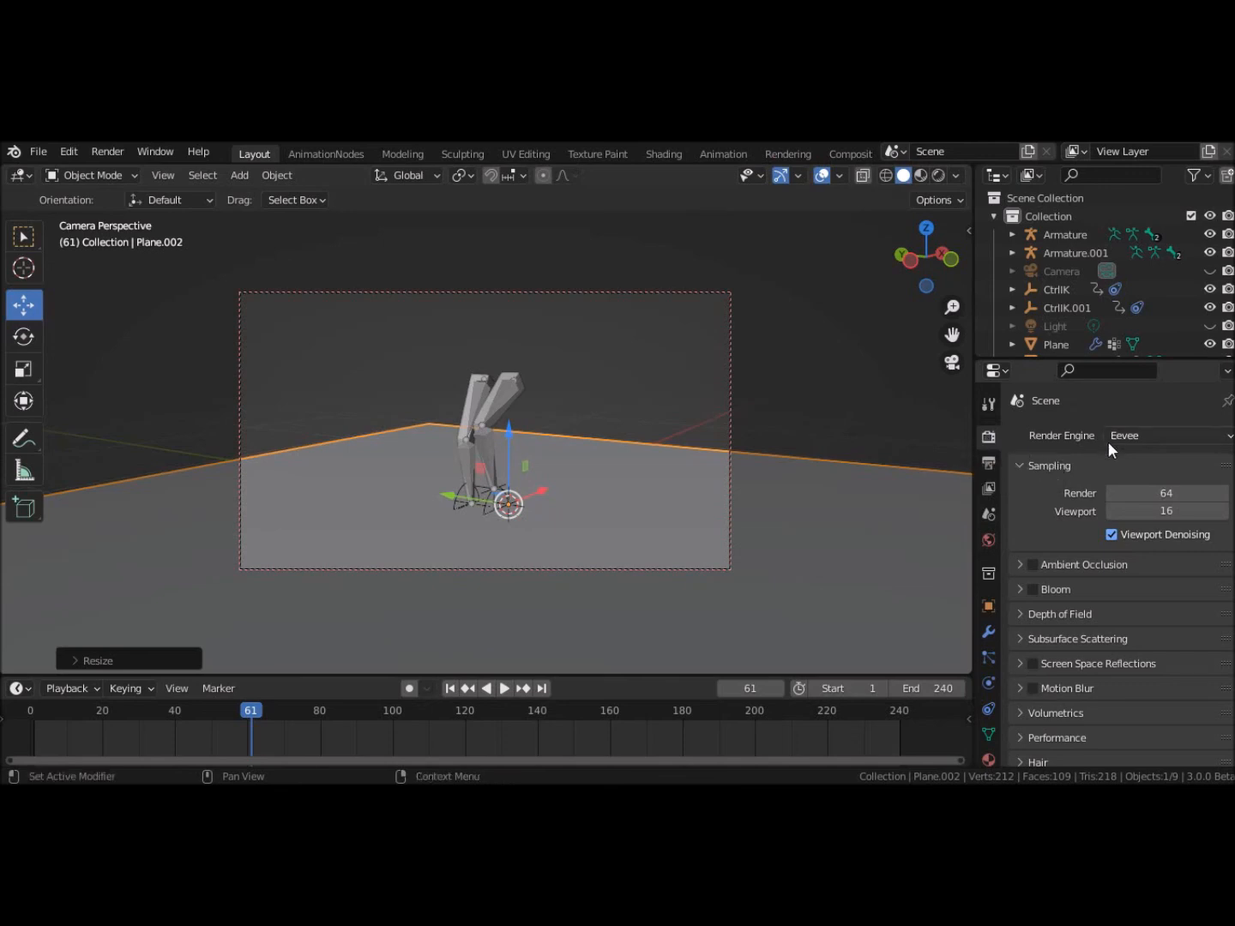
pyautogui.click(1137, 437)
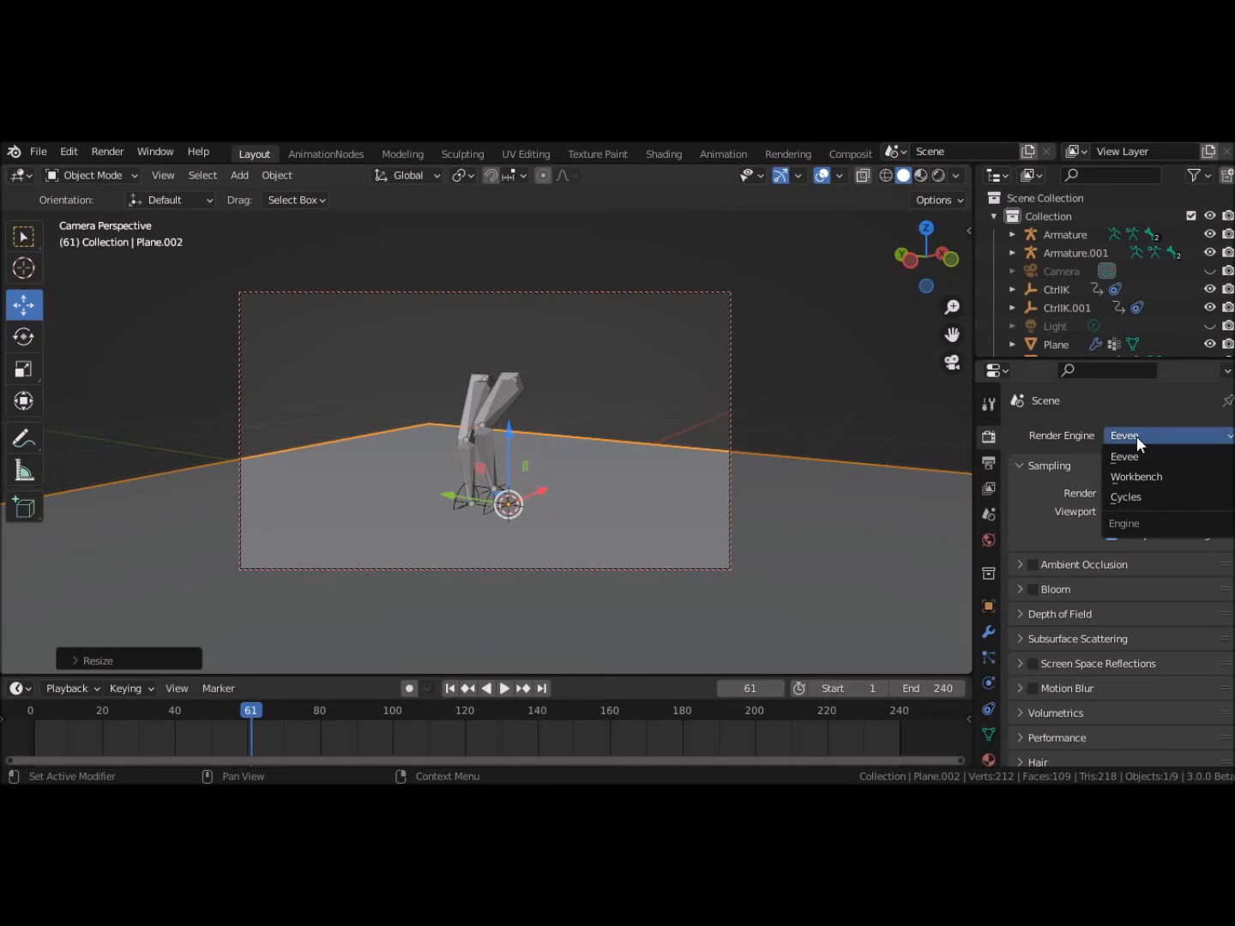
pyautogui.click(1128, 495)
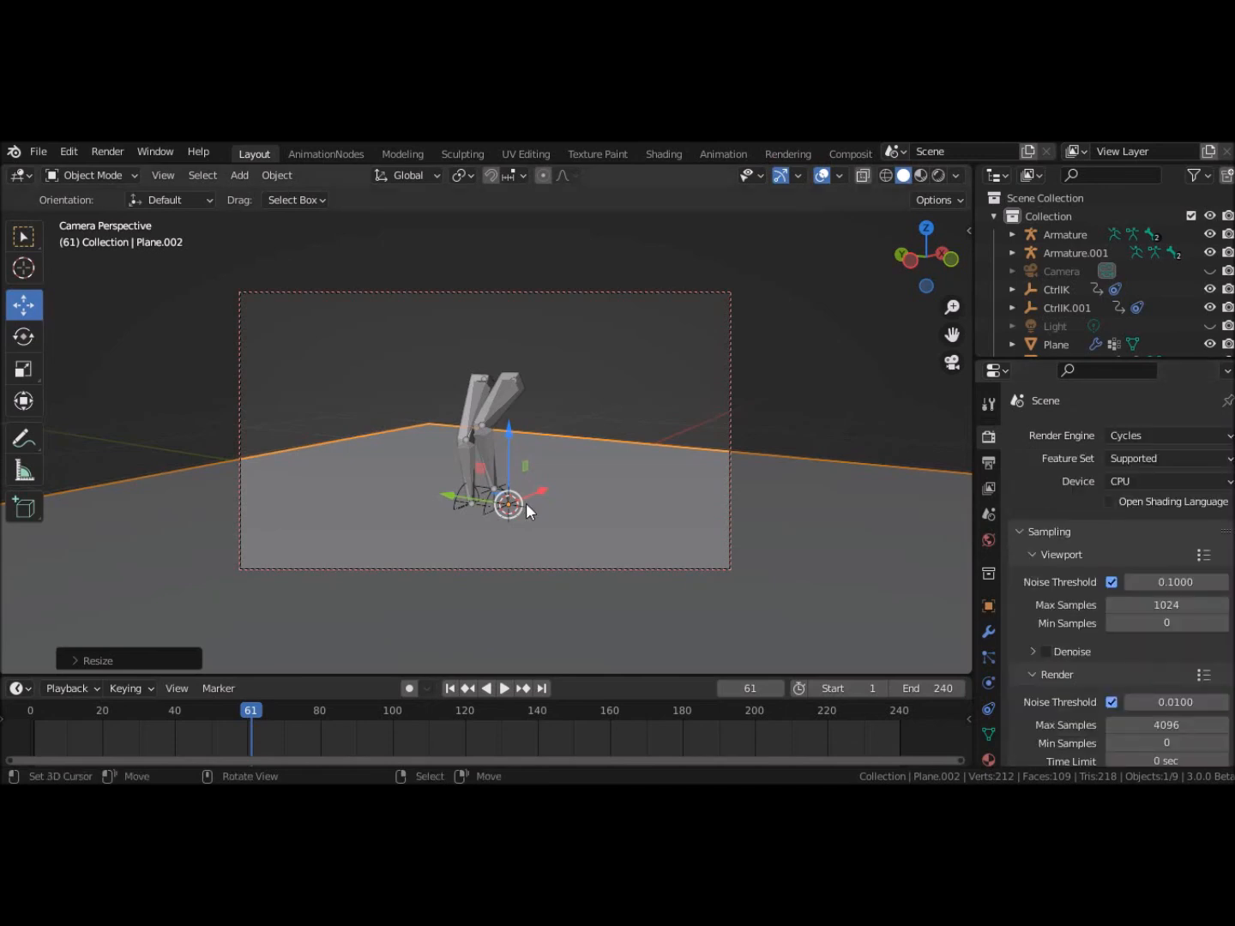
pyautogui.click(941, 174)
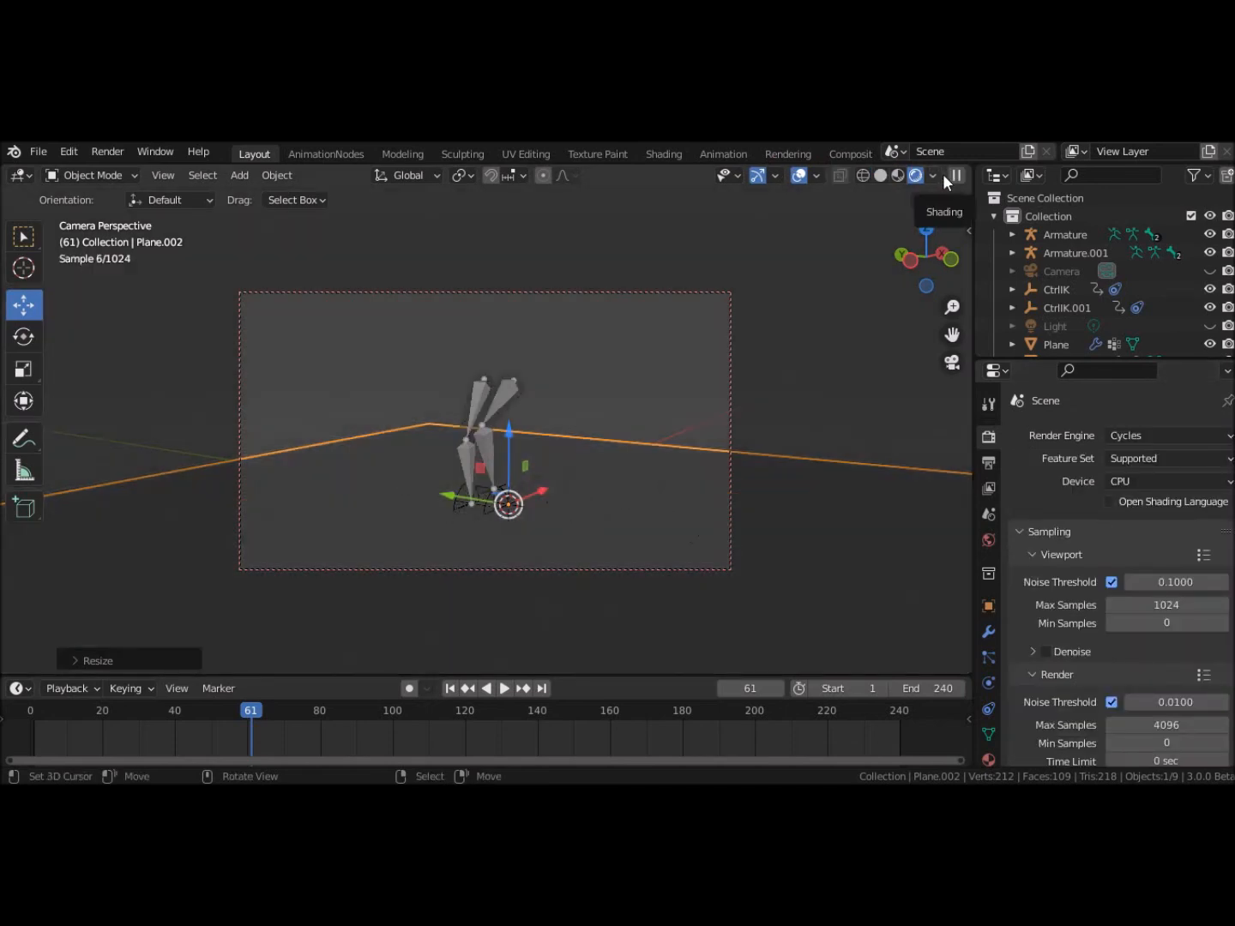
pyautogui.click(877, 180)
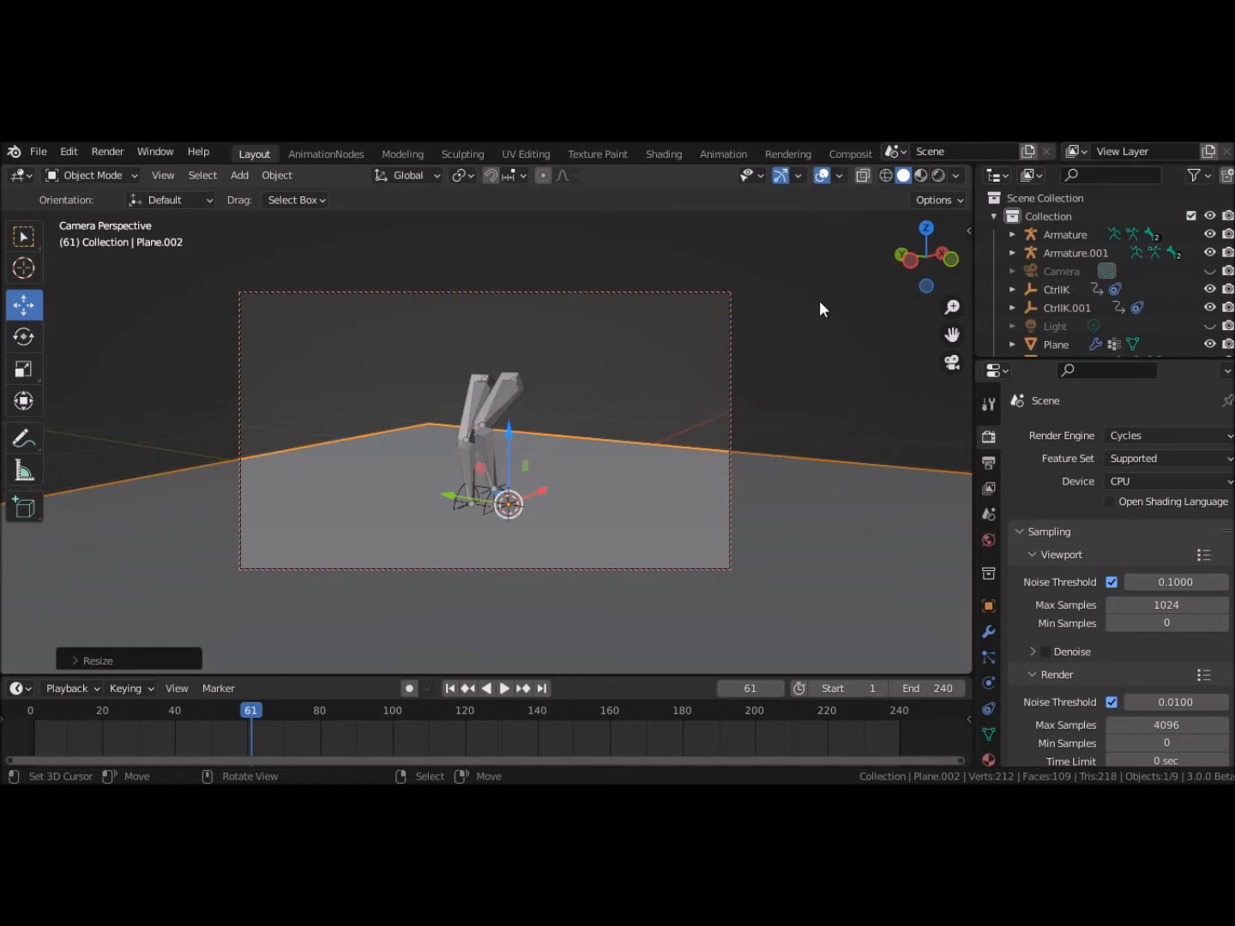
# Step: Hide the viewport overlays to select the leg mesh Plane, and show the overlays again
pyautogui.click(822, 177)
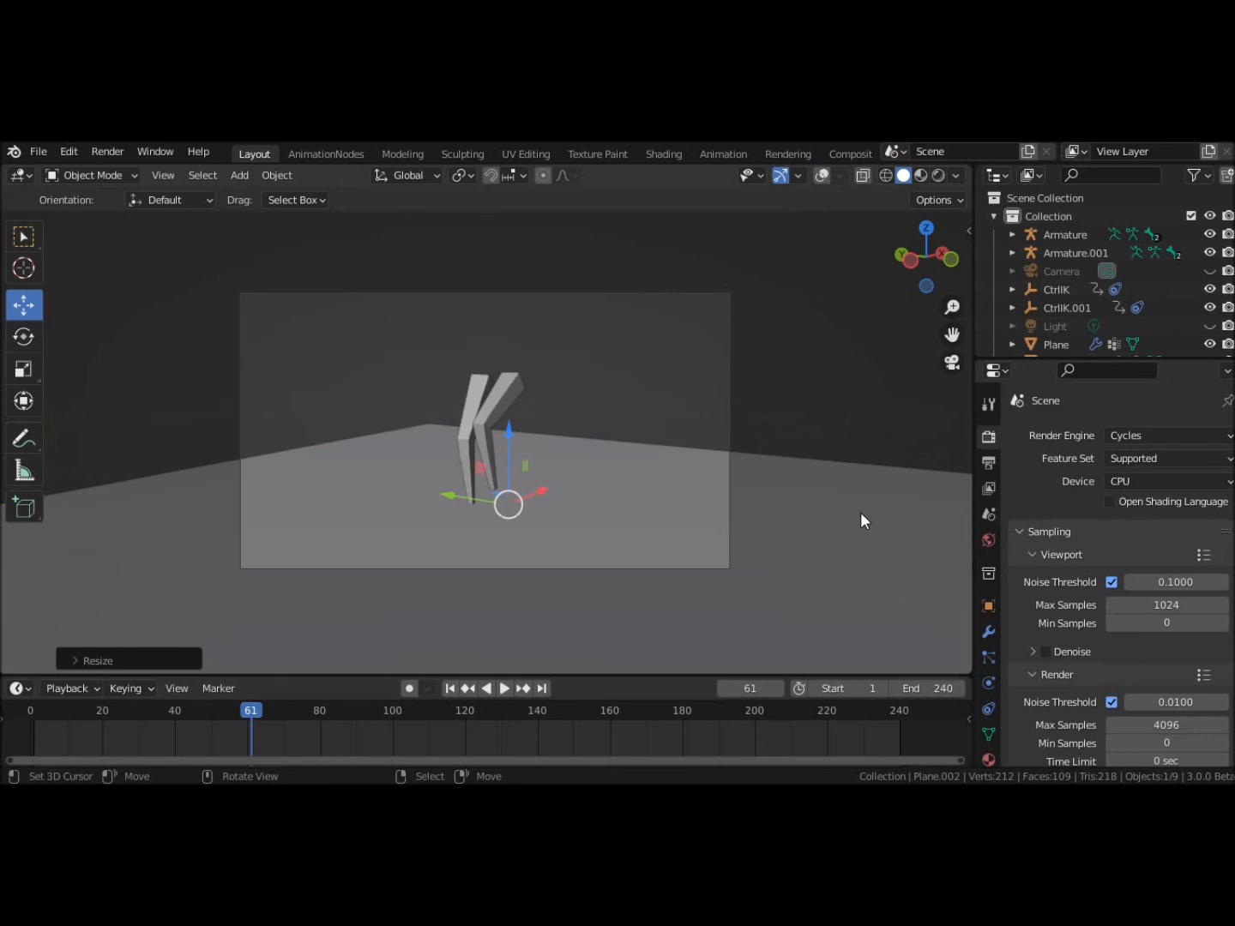
pyautogui.click(501, 395)
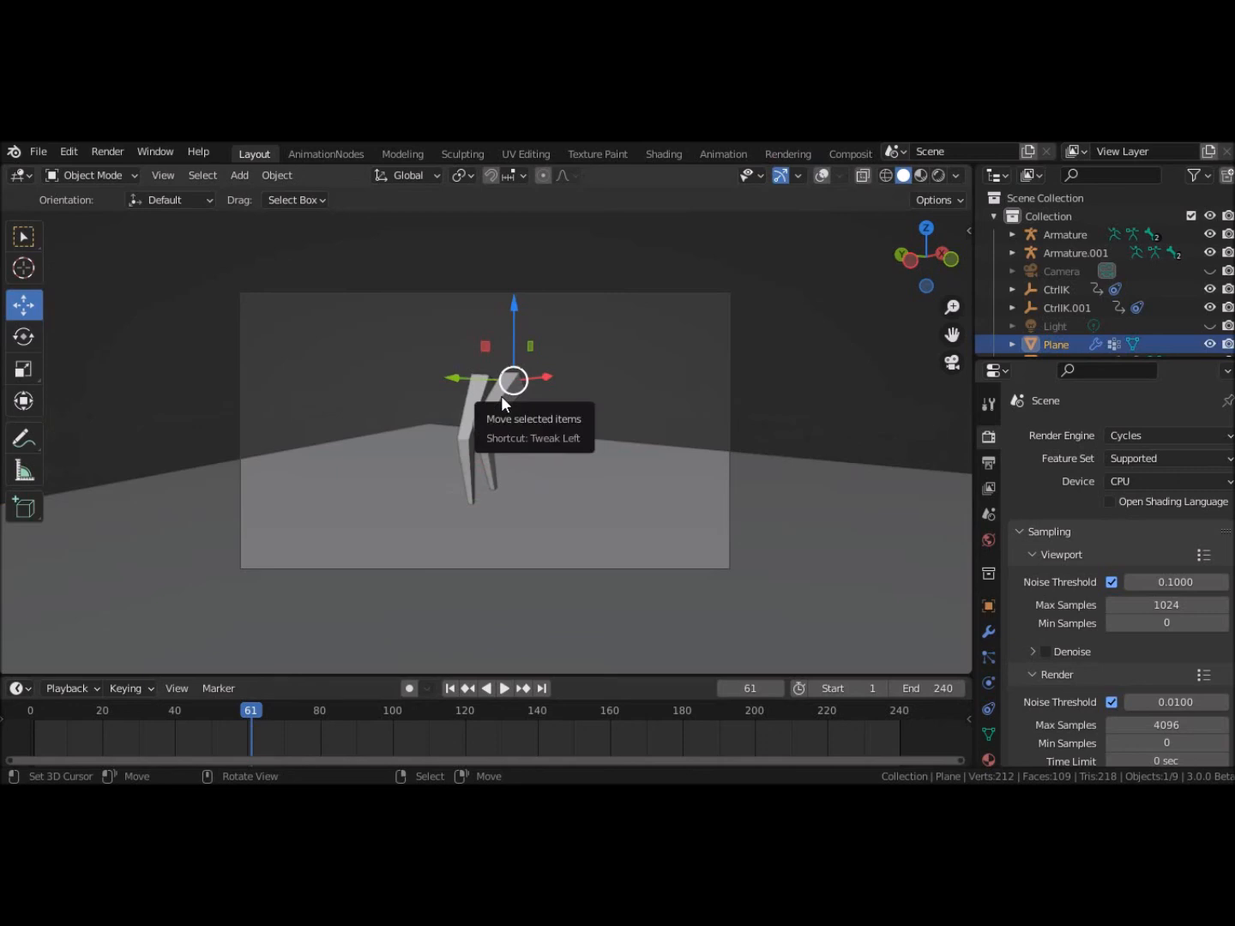
pyautogui.click(827, 176)
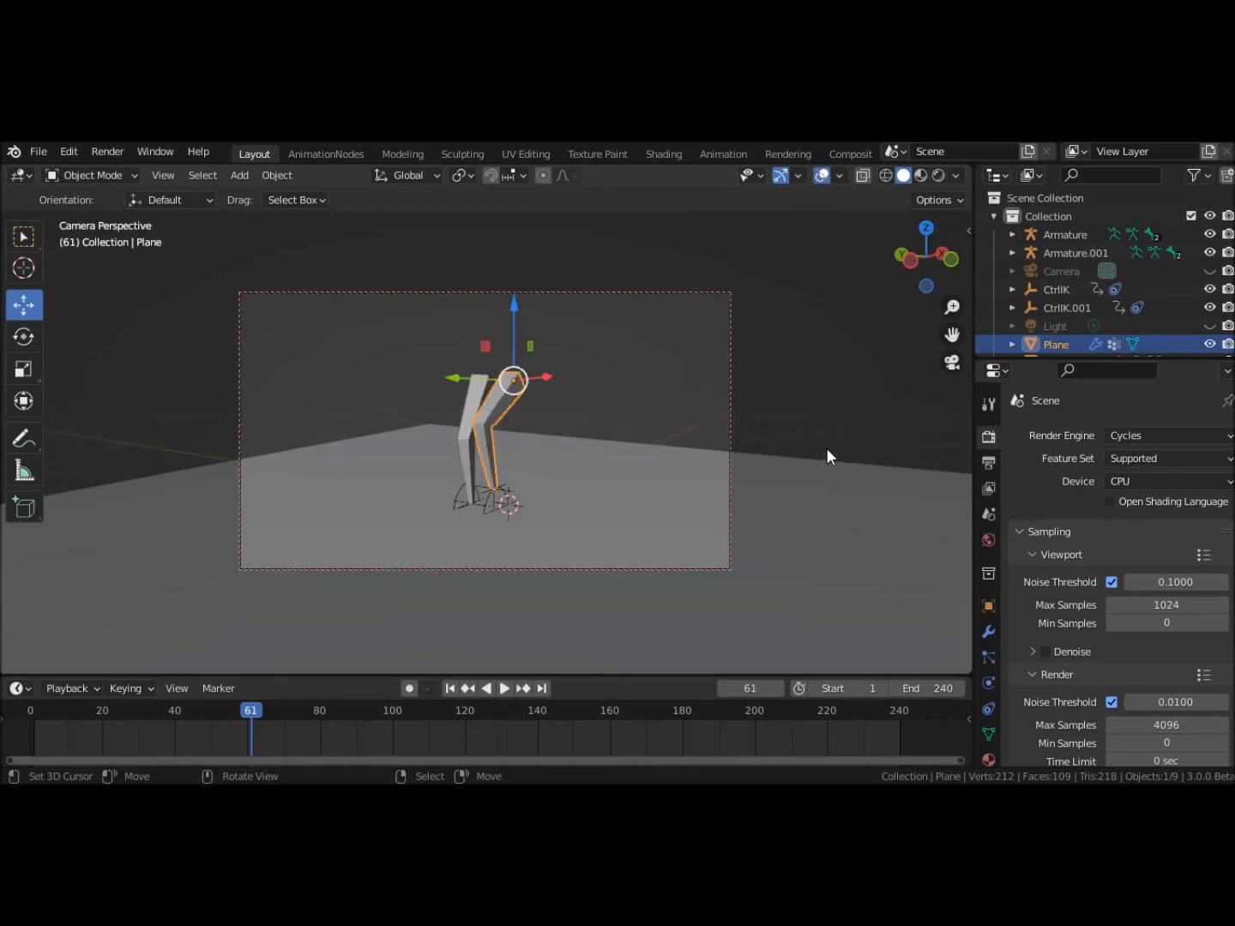
pyautogui.moveTo(830, 450)
pyautogui.mouseDown(button='middle')
pyautogui.moveTo(866, 450)
pyautogui.moveTo(823, 451)
pyautogui.mouseUp(button='middle')
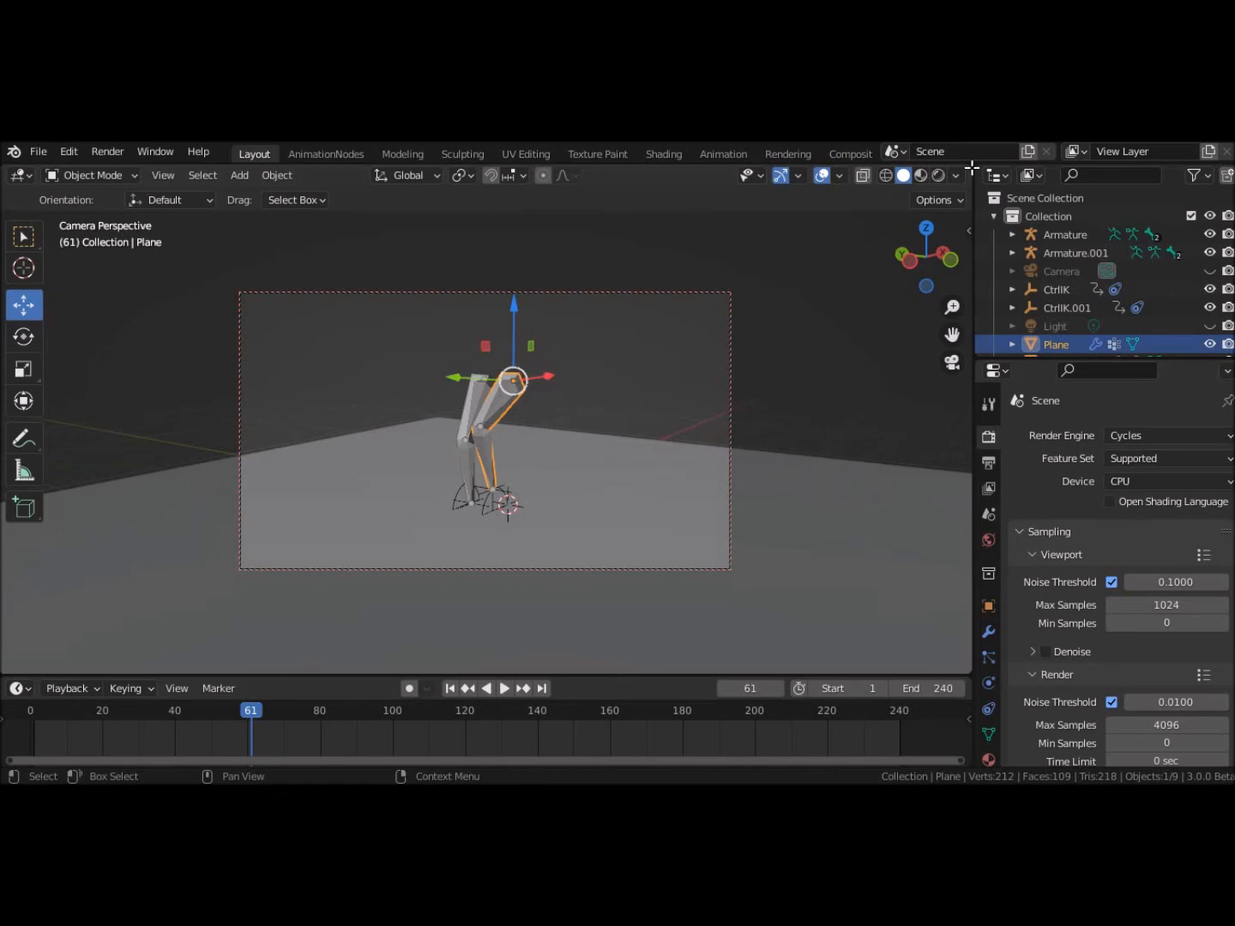
# Step: Open a Shader Editor in a new area split above the 3D viewport and create a new material for the leg mesh Plane
pyautogui.moveTo(972, 167); pyautogui.dragTo(937, 421)
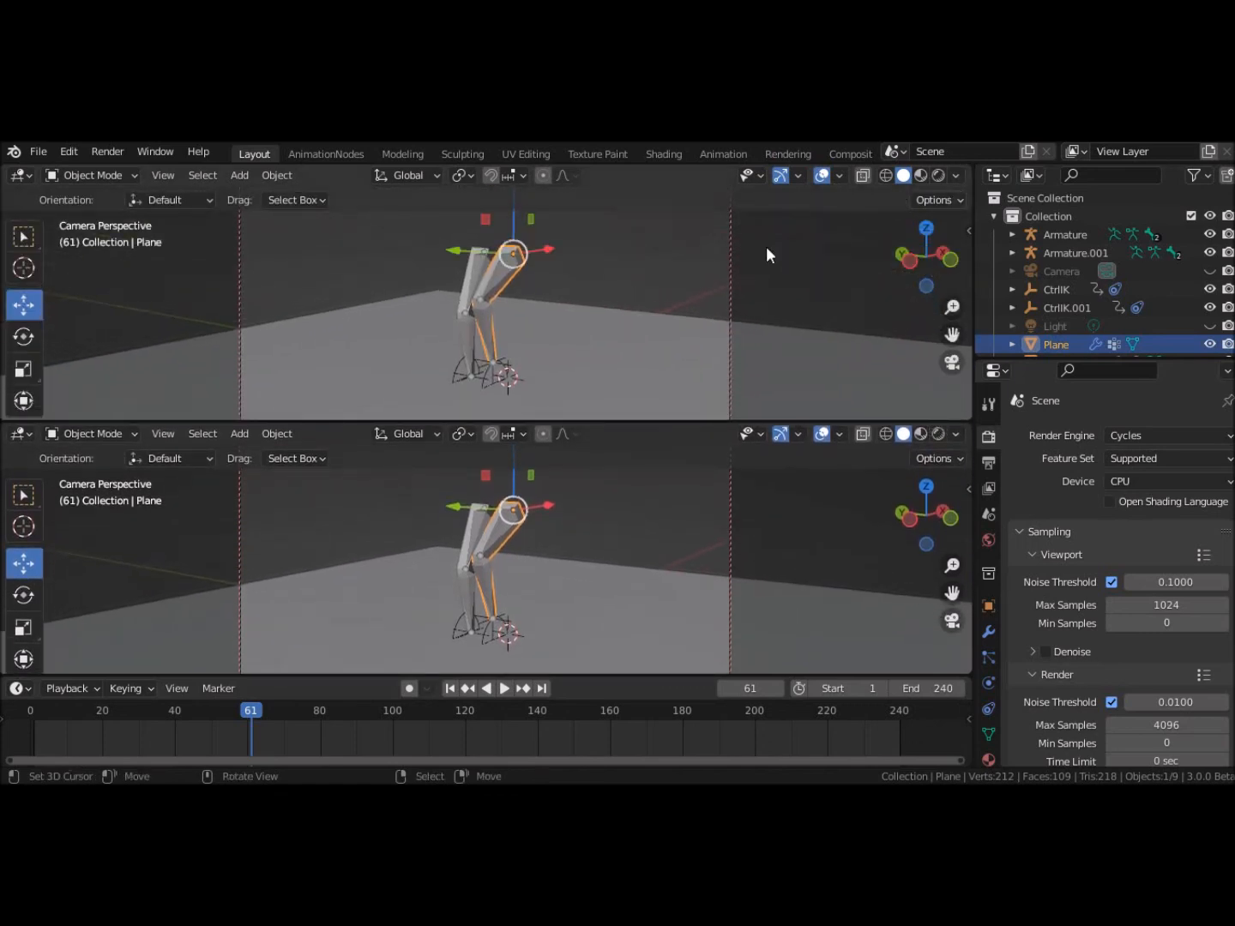
pyautogui.click(22, 175)
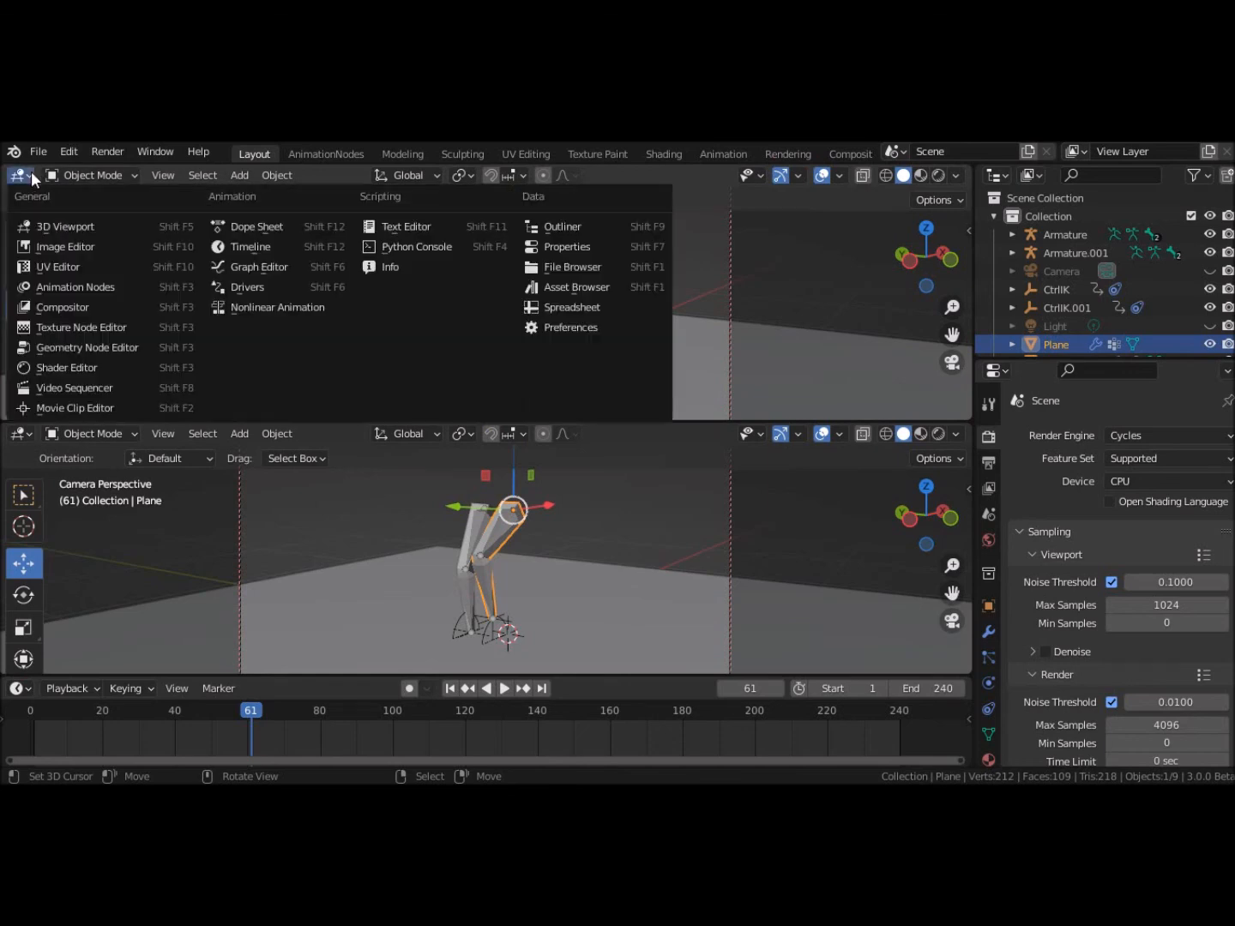
pyautogui.click(63, 368)
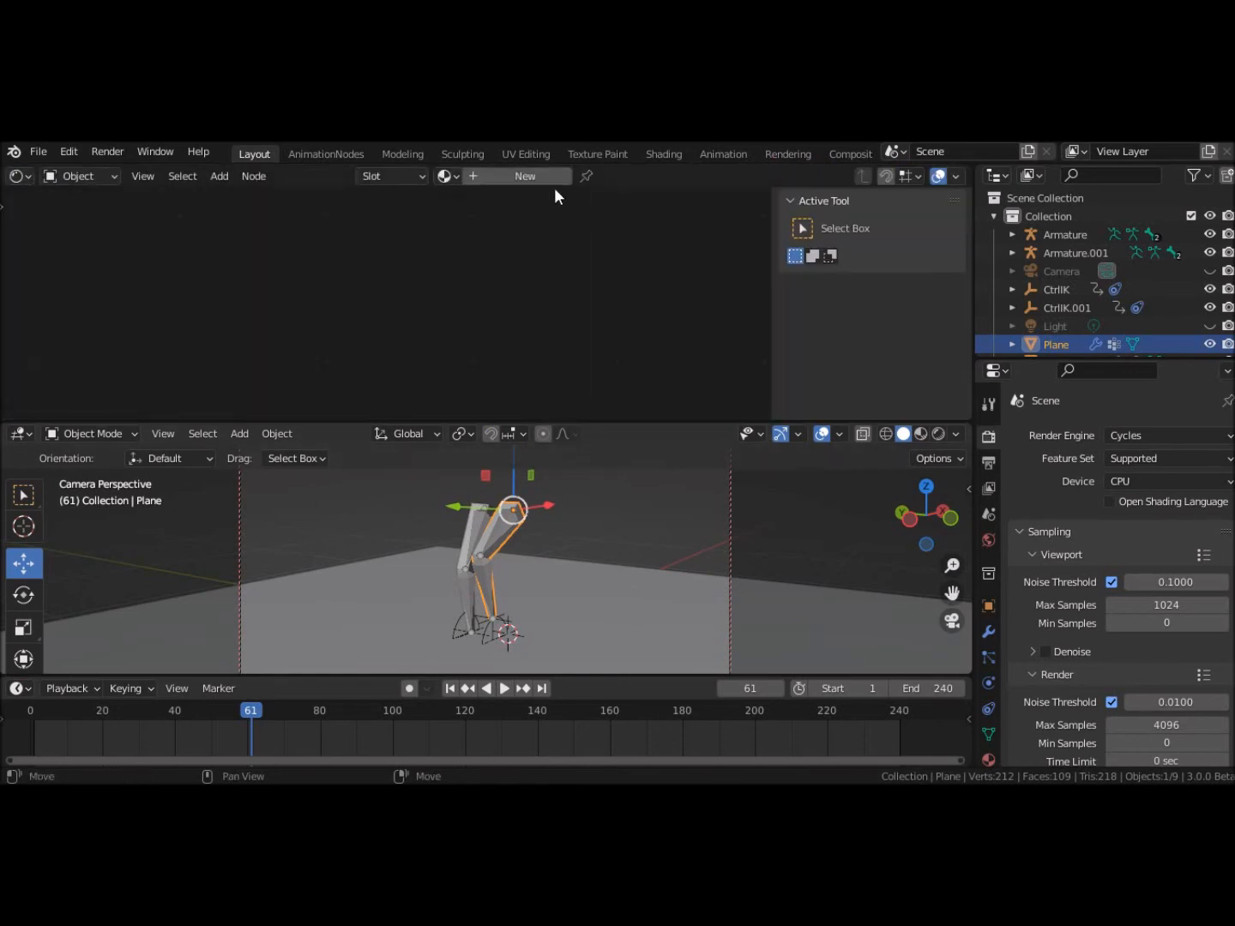
pyautogui.click(533, 178)
pyautogui.moveTo(570, 351); pyautogui.dragTo(703, 290, button='middle')
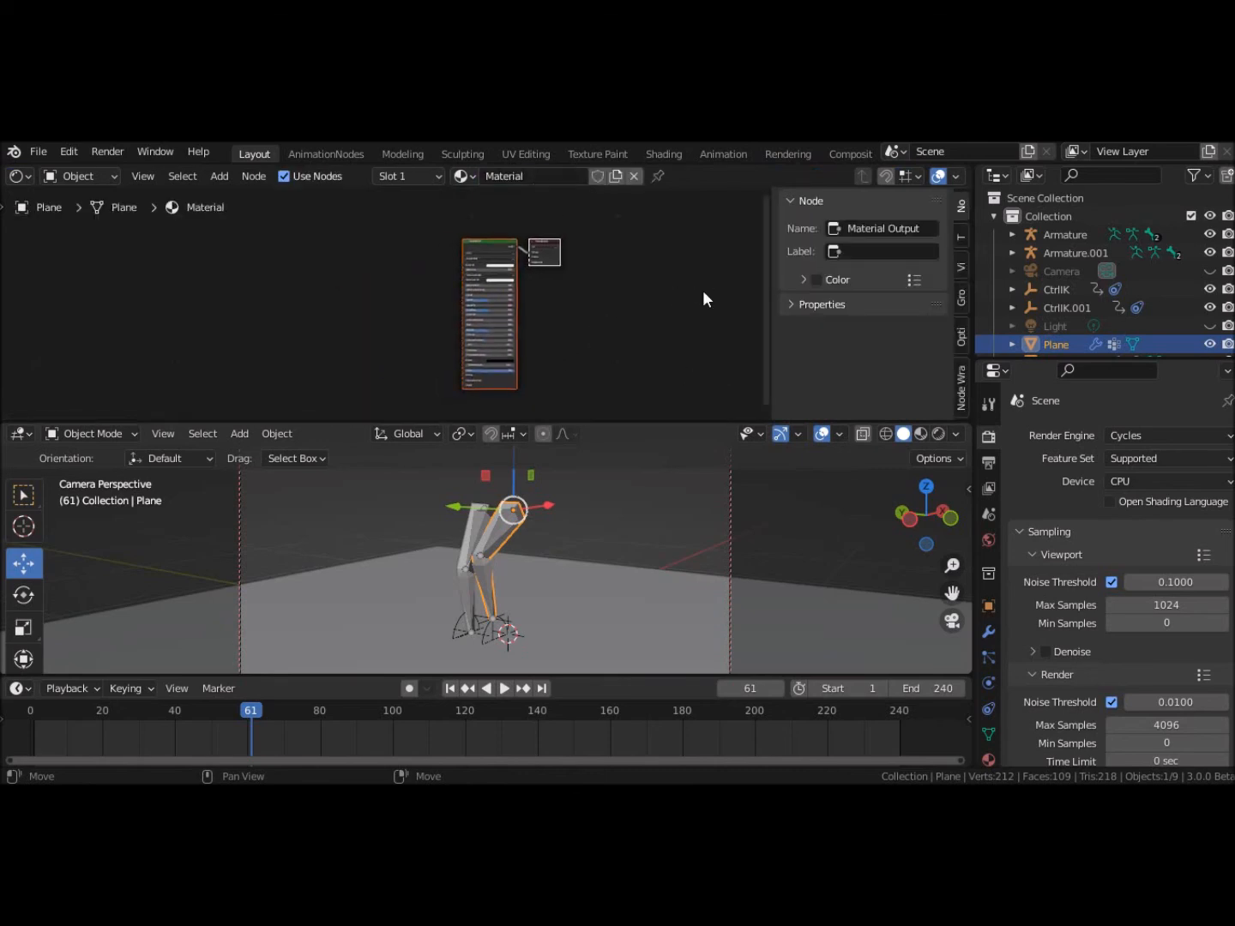
# Step: Rename the leg mesh's new material to VerreTeinte
pyautogui.scroll(1, 703, 290)
pyautogui.doubleClick(504, 177)
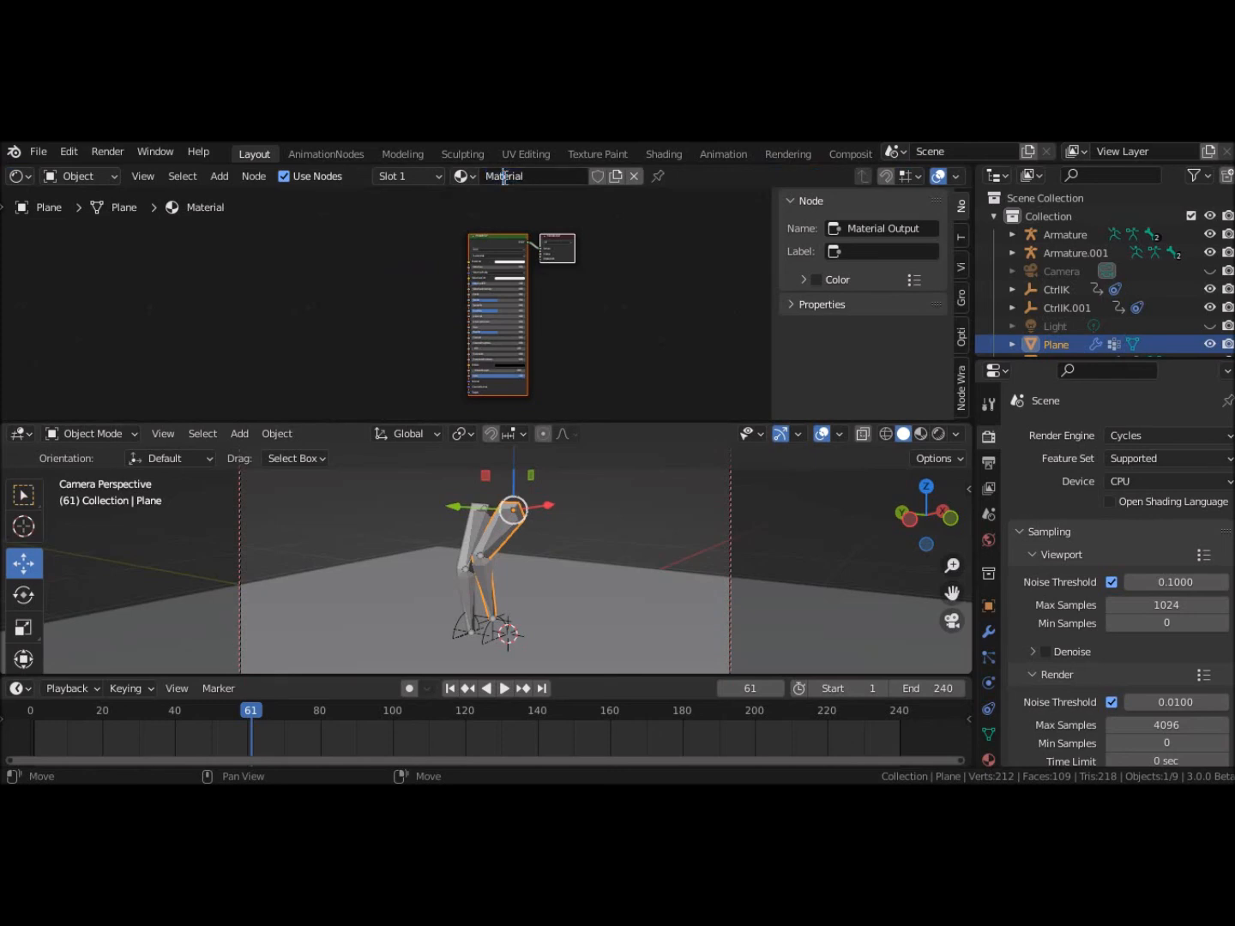
pyautogui.moveTo(537, 177); pyautogui.dragTo(312, 156)
pyautogui.write('VerreTeinte')
pyautogui.press('Return')
# Step: Replace the Principled BSDF node with a Glass BSDF connected to the Material Output's Surface input
pyautogui.click(483, 239)
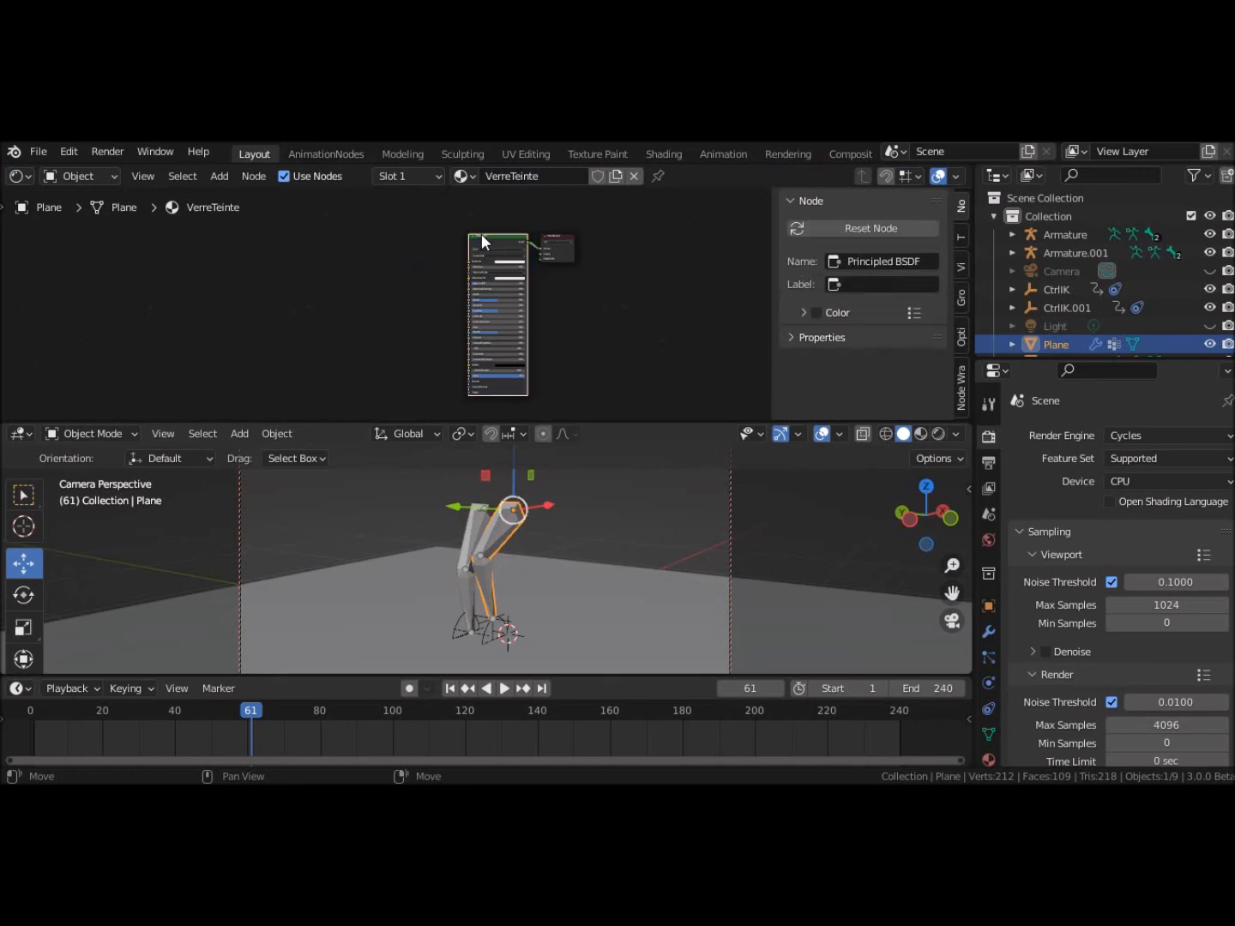
pyautogui.press('x')
pyautogui.moveTo(524, 298)
pyautogui.mouseDown(button='middle')
pyautogui.moveTo(521, 370)
pyautogui.moveTo(529, 353)
pyautogui.moveTo(599, 338)
pyautogui.moveTo(518, 316)
pyautogui.mouseUp(button='middle')
pyautogui.scroll(6, 529, 351)
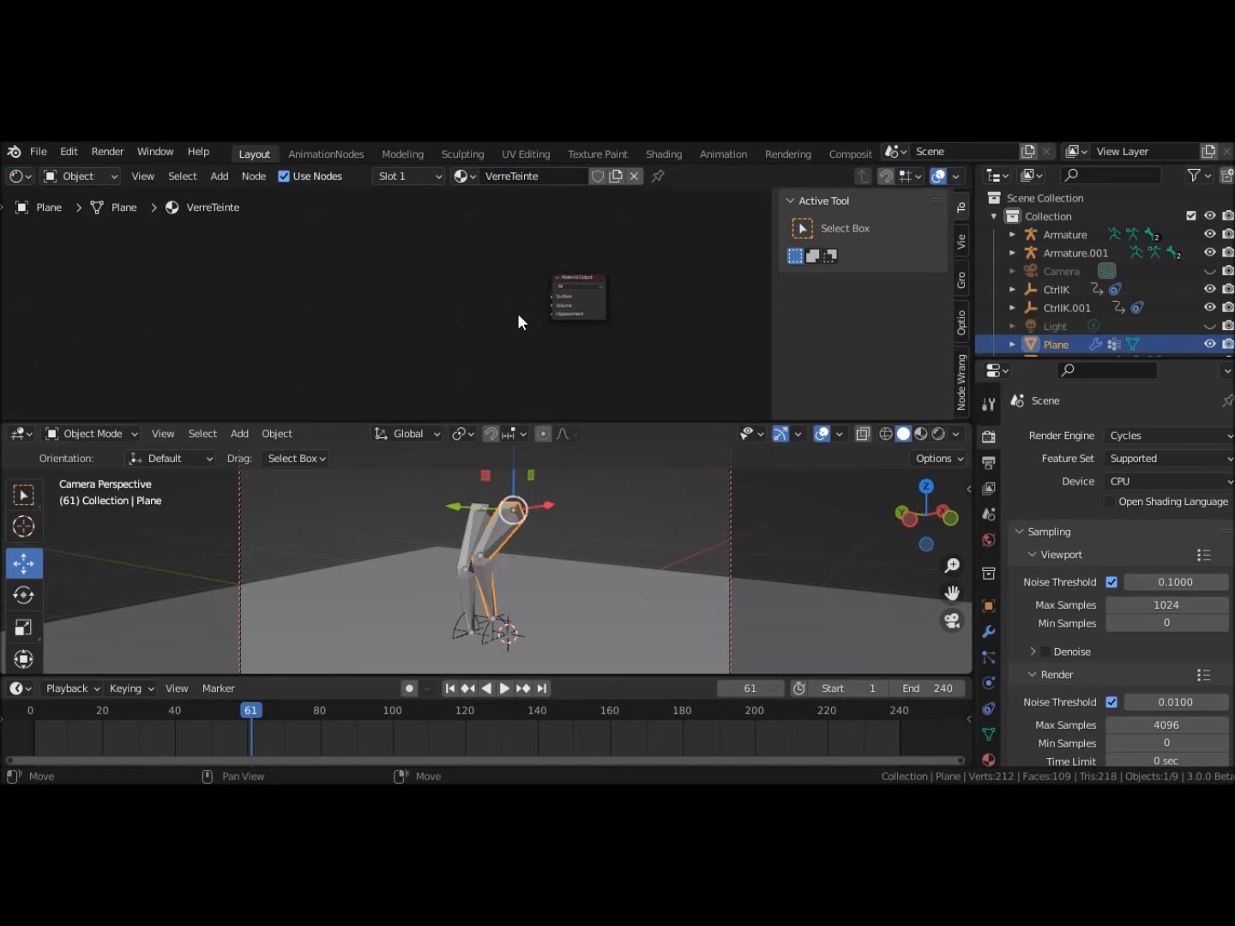
pyautogui.hotkey('shift', 'a')
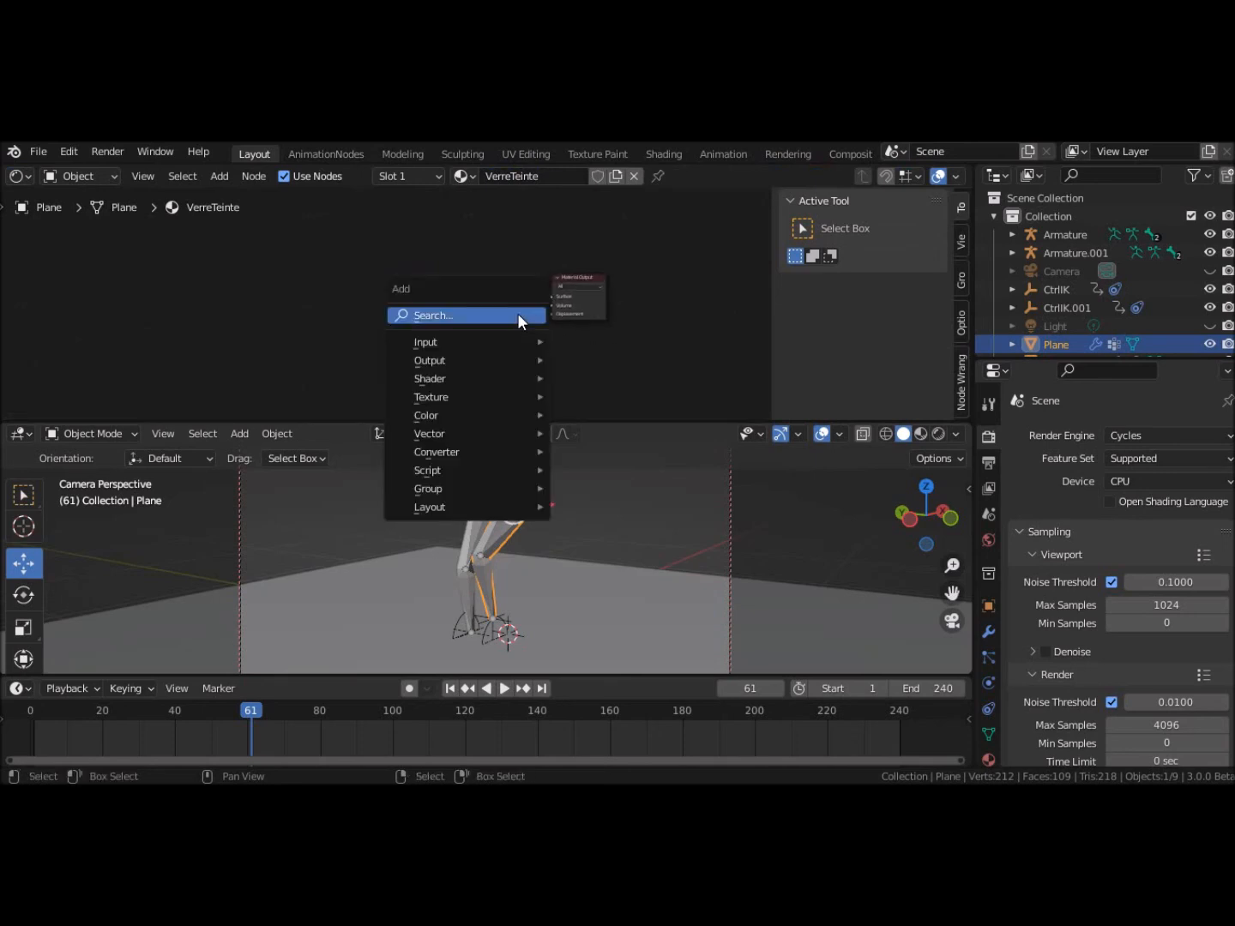
pyautogui.moveTo(462, 379)
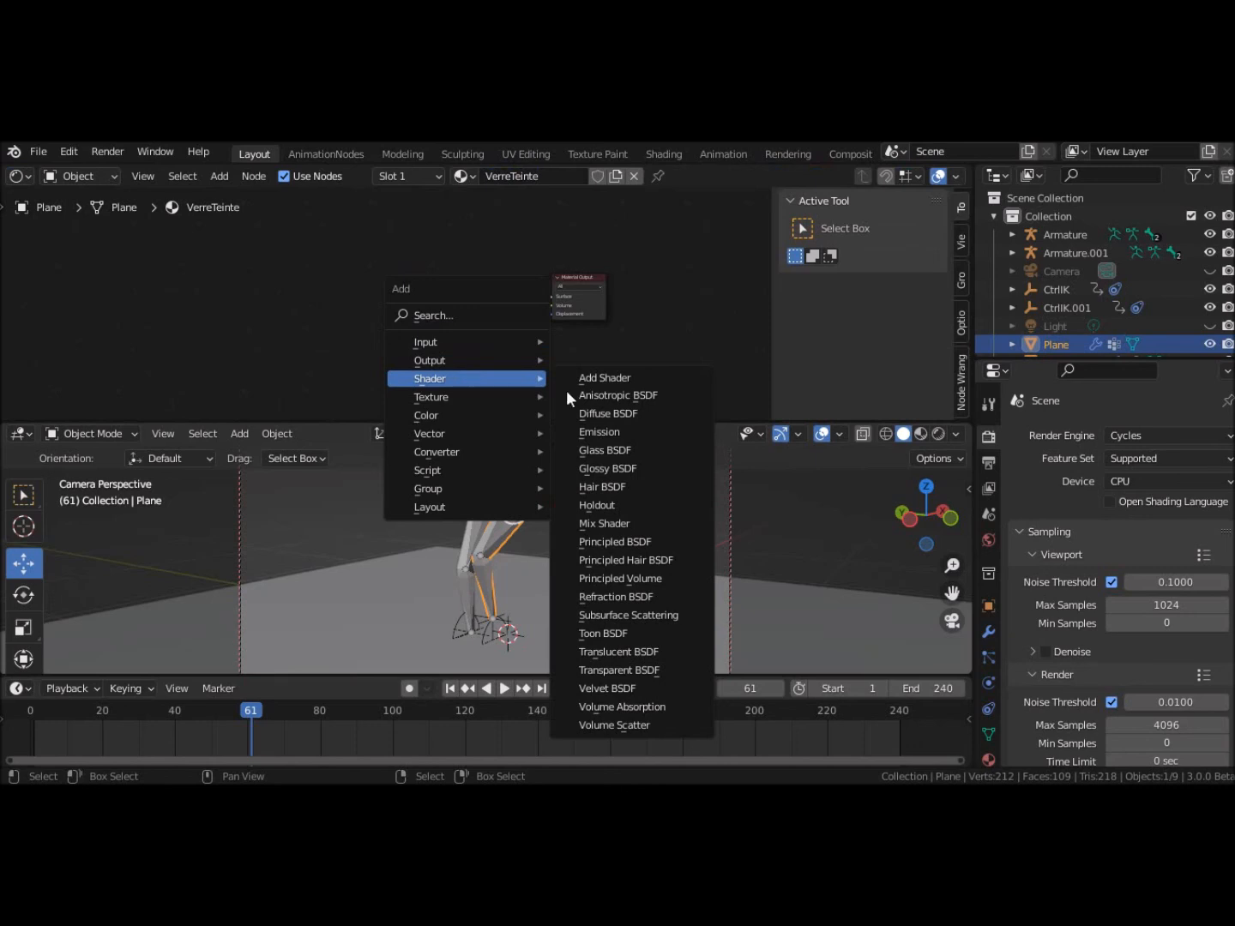
pyautogui.click(616, 448)
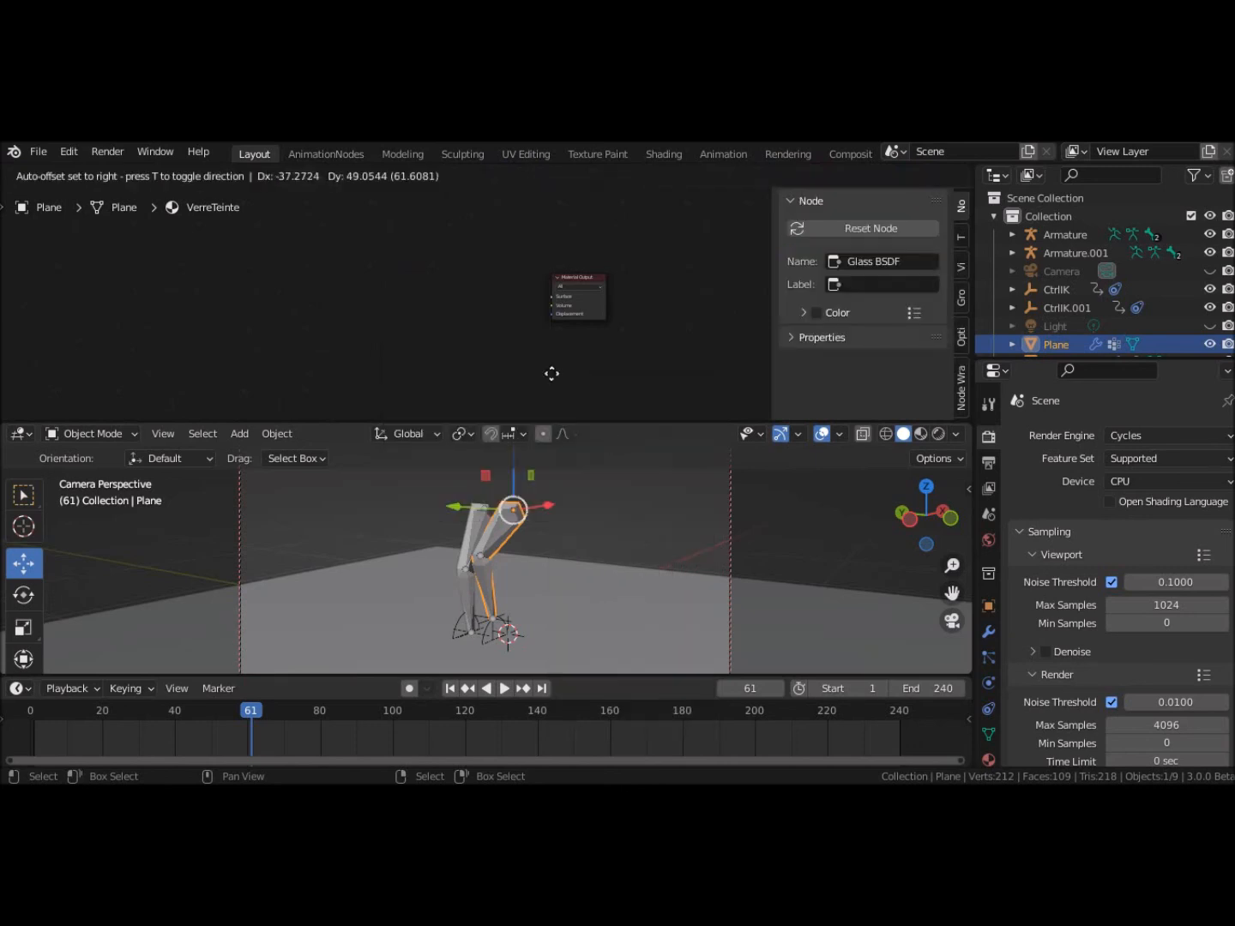
pyautogui.click(437, 261)
pyautogui.moveTo(495, 276); pyautogui.dragTo(554, 297)
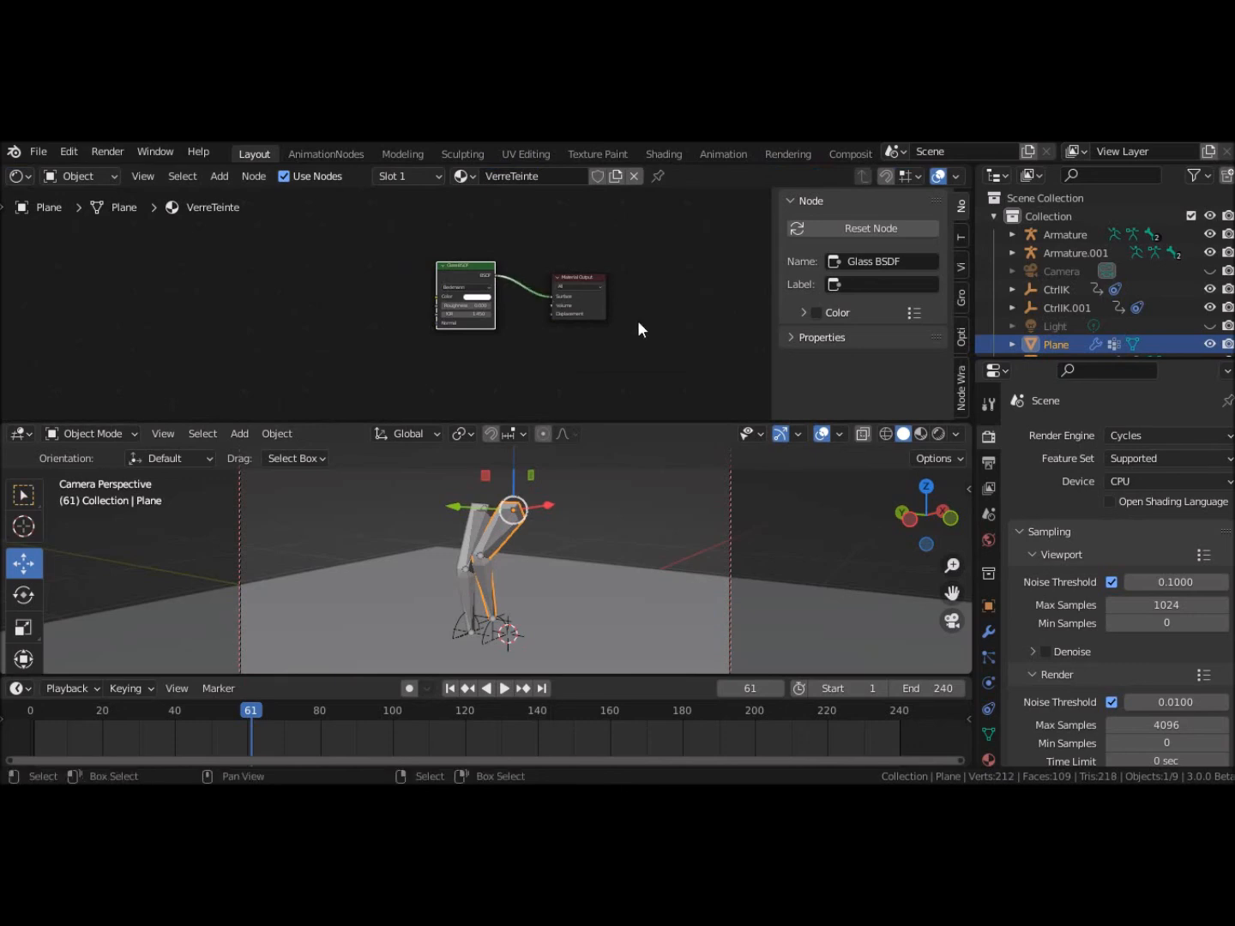
pyautogui.scroll(3, 637, 320)
pyautogui.moveTo(567, 321); pyautogui.dragTo(512, 323, button='middle')
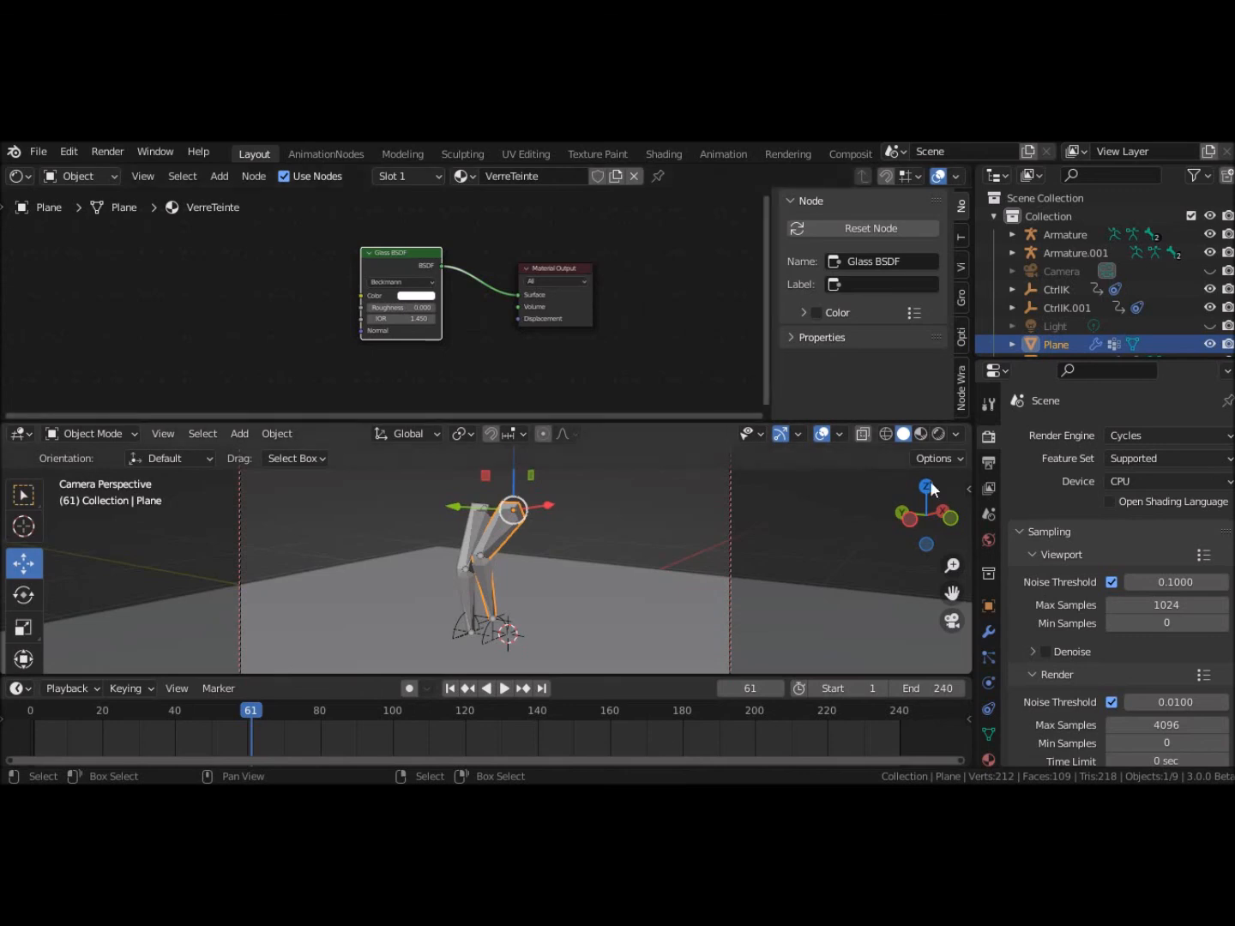
# Step: Show the scene in Rendered shading without overlays and unhide the Light in the viewport
pyautogui.click(939, 434)
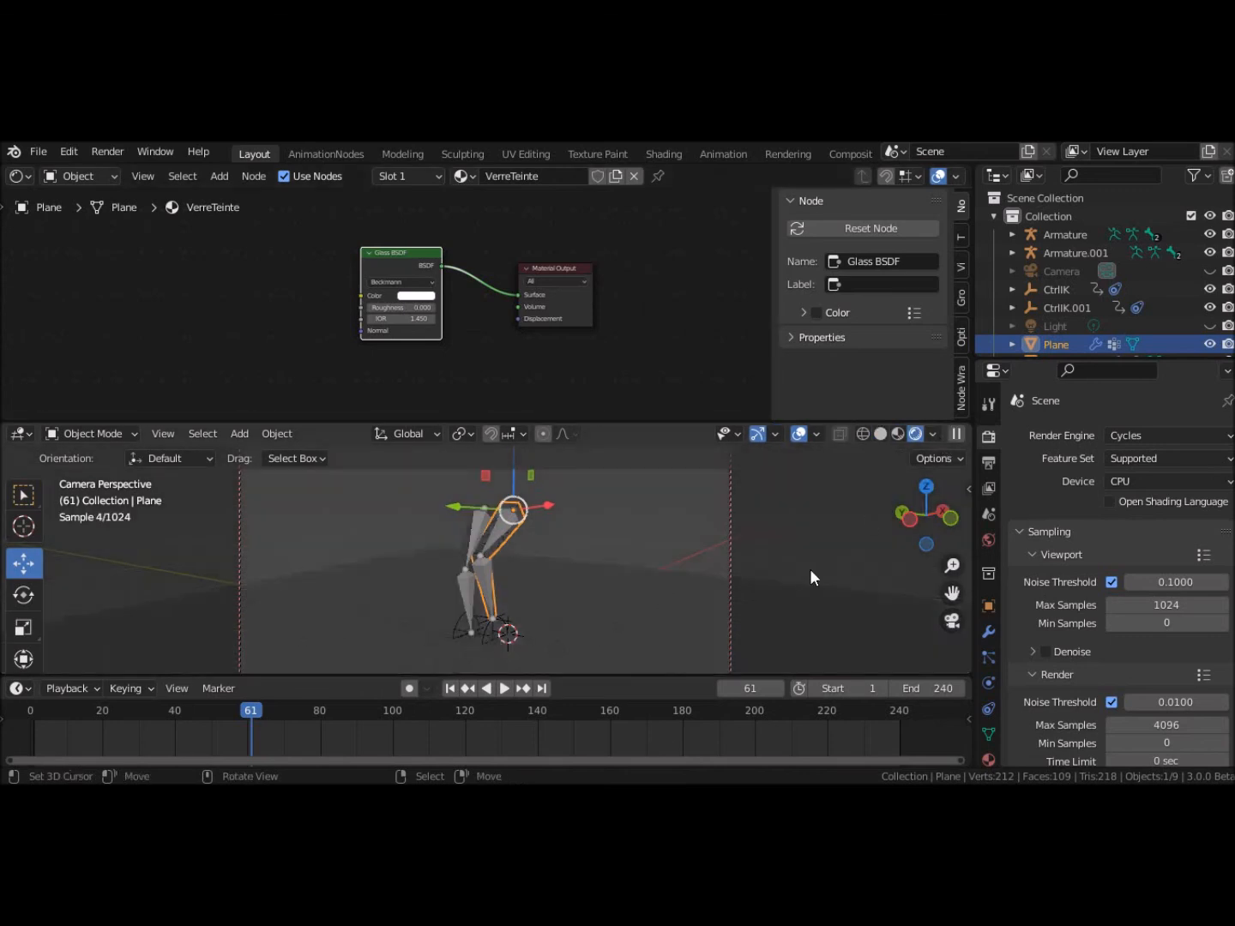
pyautogui.click(802, 437)
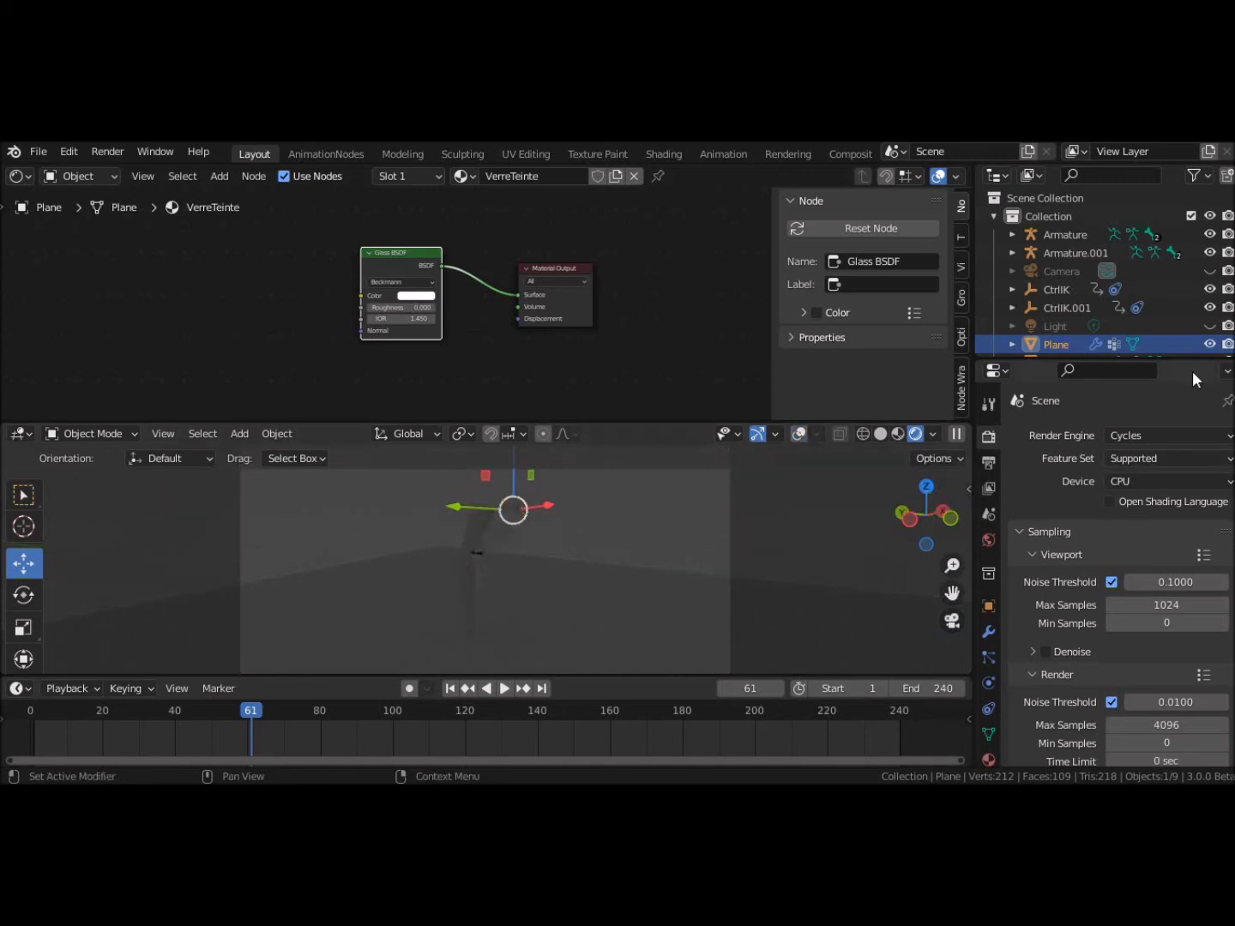
pyautogui.click(1060, 327)
pyautogui.click(1209, 326)
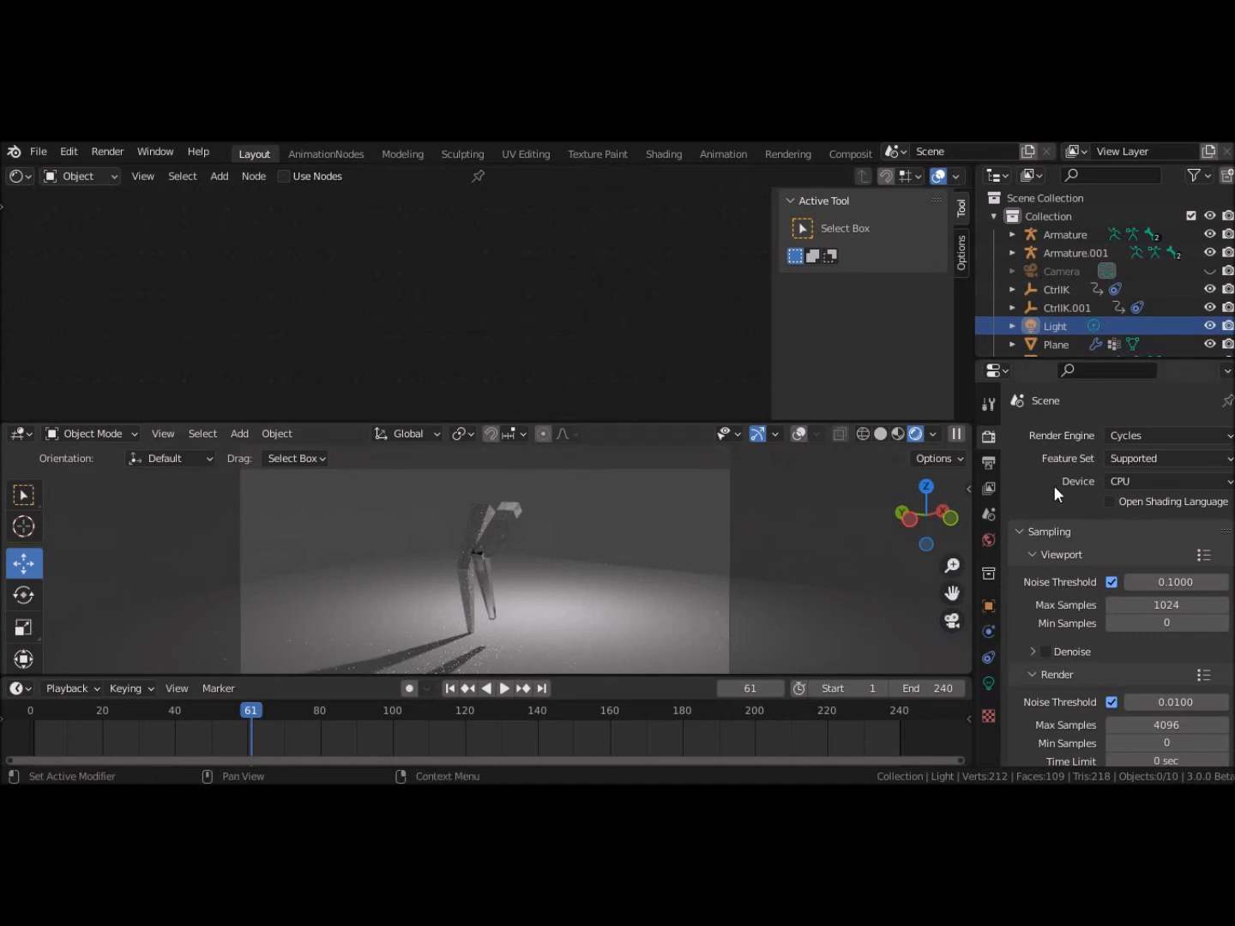
# Step: Change the Light to a Sun with a strength of 5
pyautogui.click(989, 682)
pyautogui.click(1094, 518)
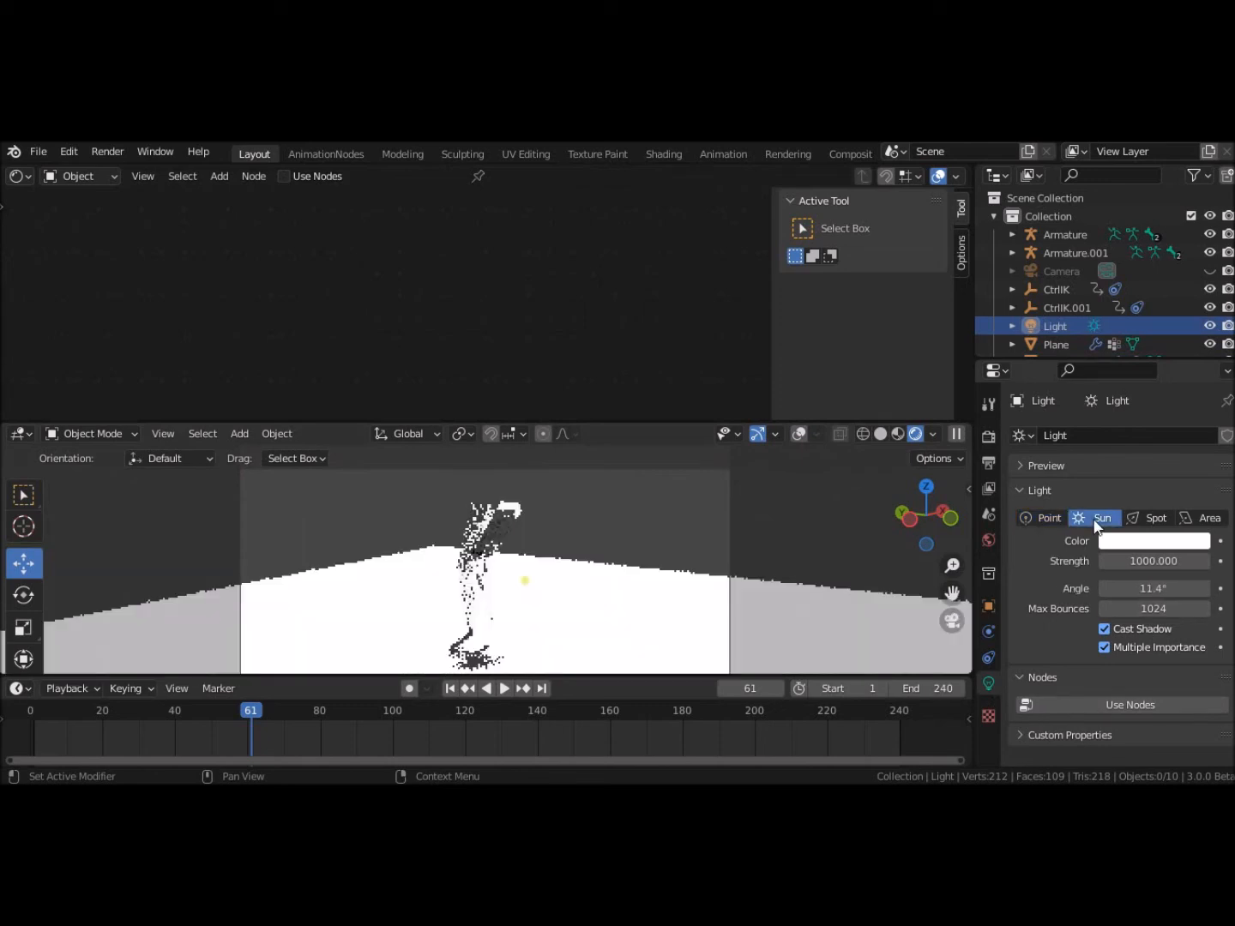
pyautogui.click(1145, 561)
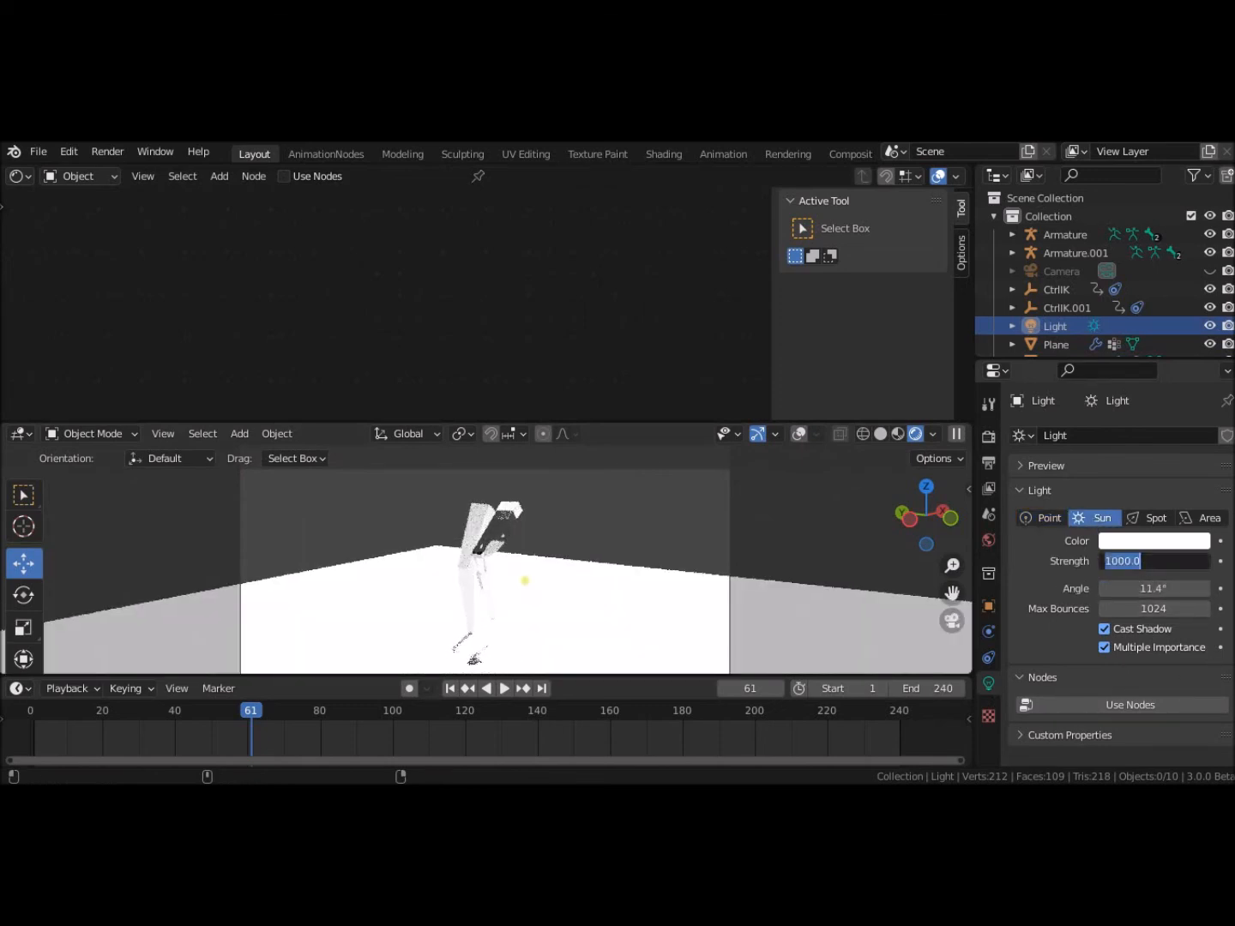
pyautogui.write('5')
pyautogui.press('Return')
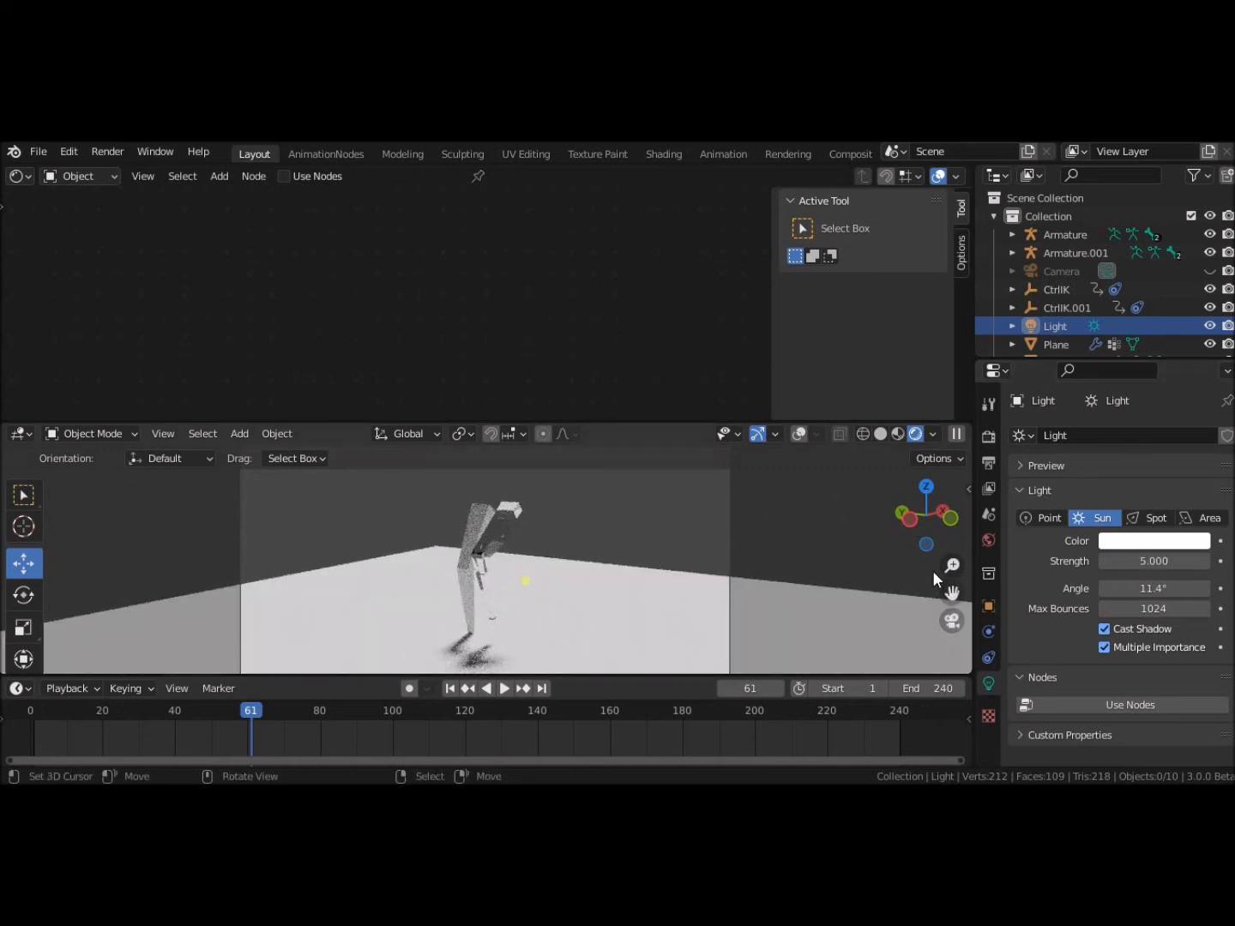
pyautogui.moveTo(891, 622); pyautogui.dragTo(819, 636, button='middle')
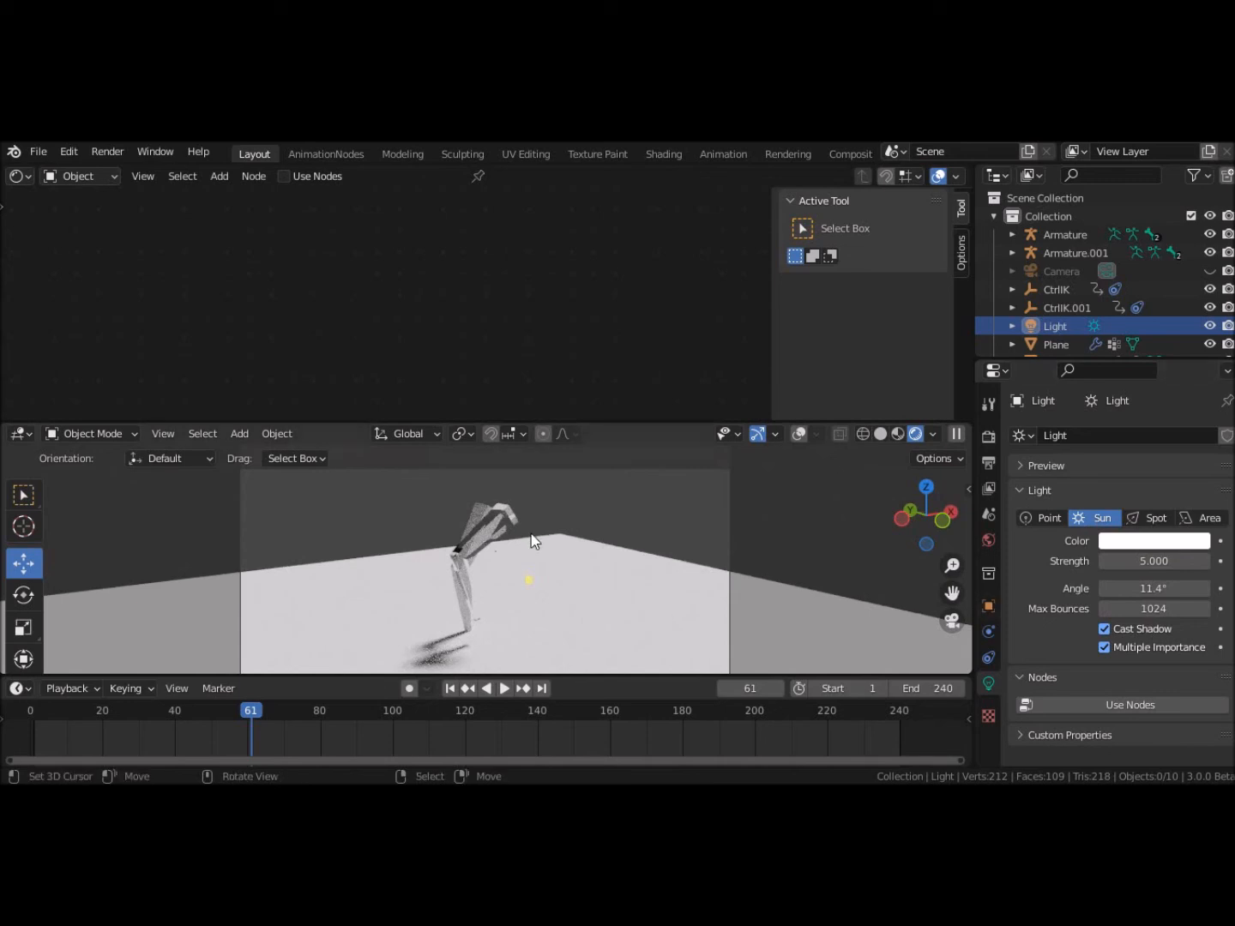
# Step: Tint the Glass BSDF of the leg mesh Plane with a light blue color
pyautogui.click(491, 543)
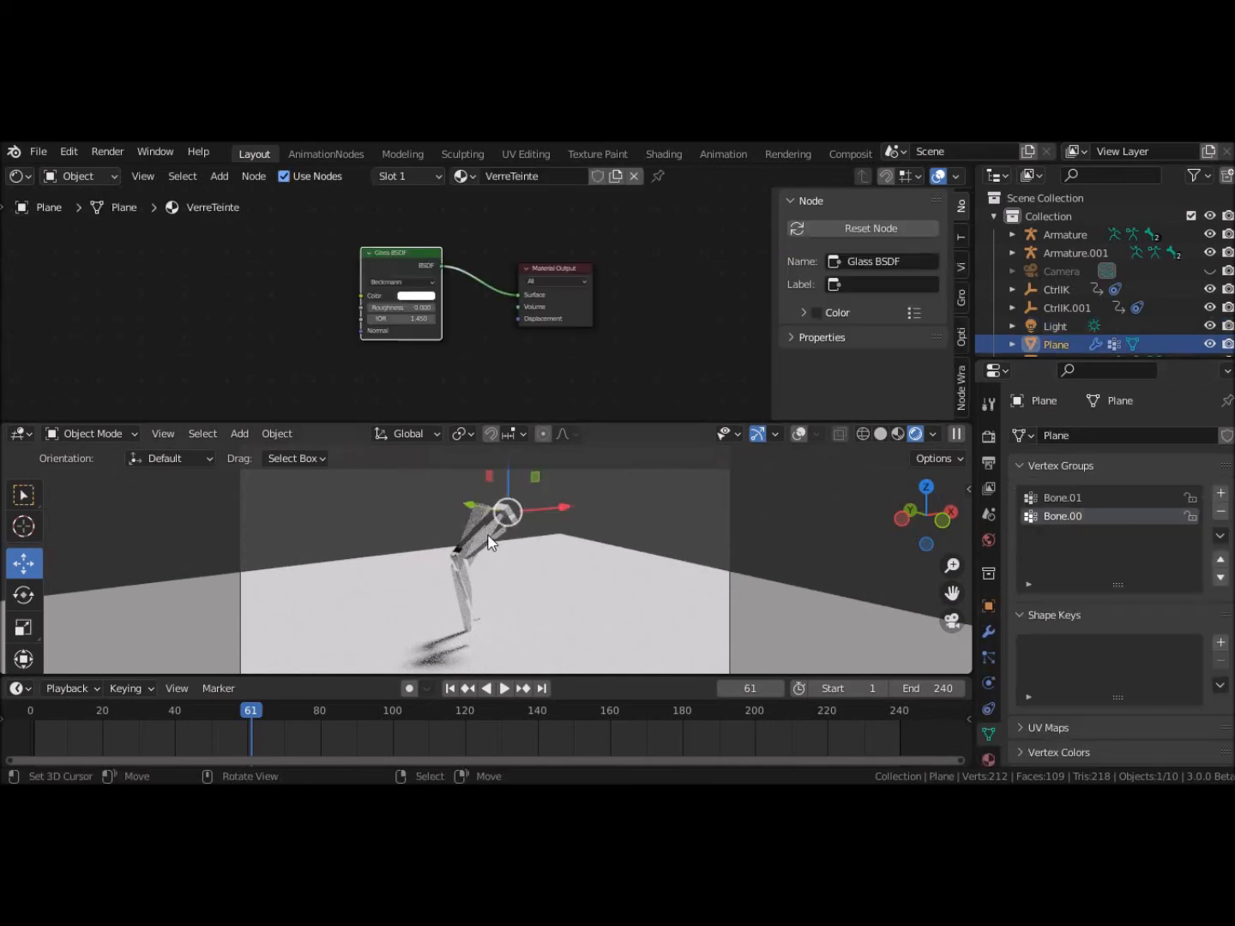
pyautogui.click(416, 295)
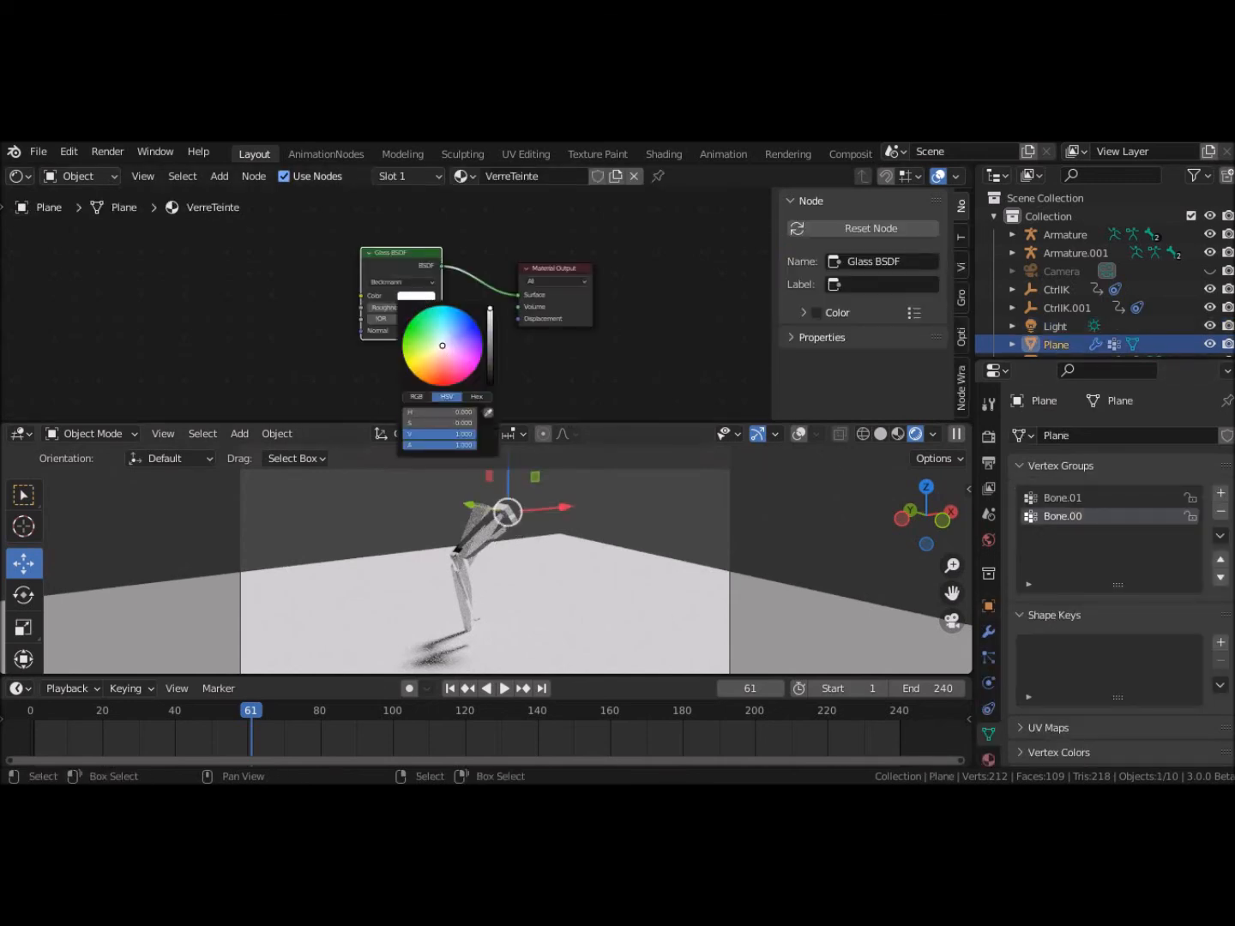
pyautogui.click(446, 338)
pyautogui.click(451, 336)
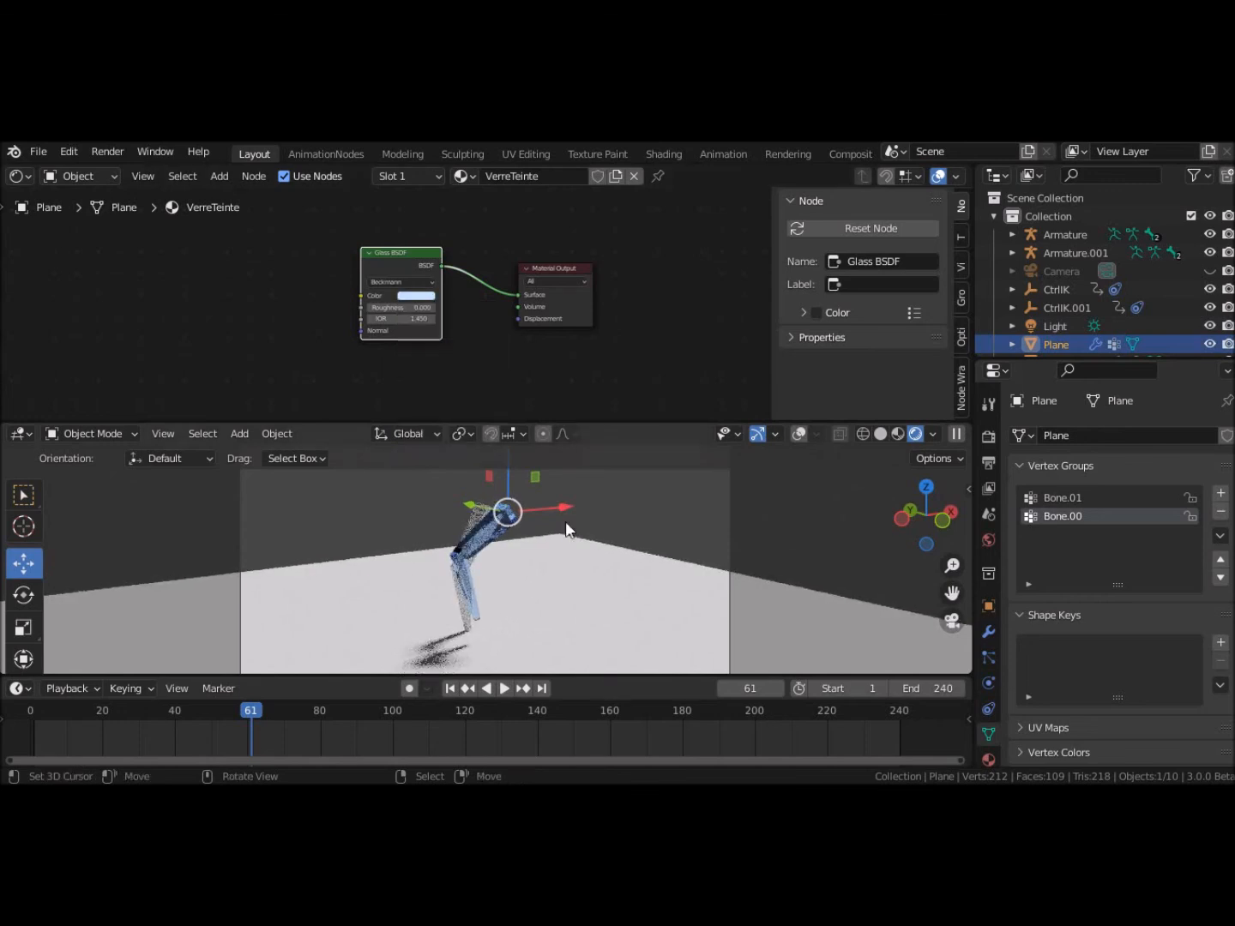
# Step: Select the ground plane Plane.002, play the walk in the rendered preview, and return to frame 1
pyautogui.click(575, 609)
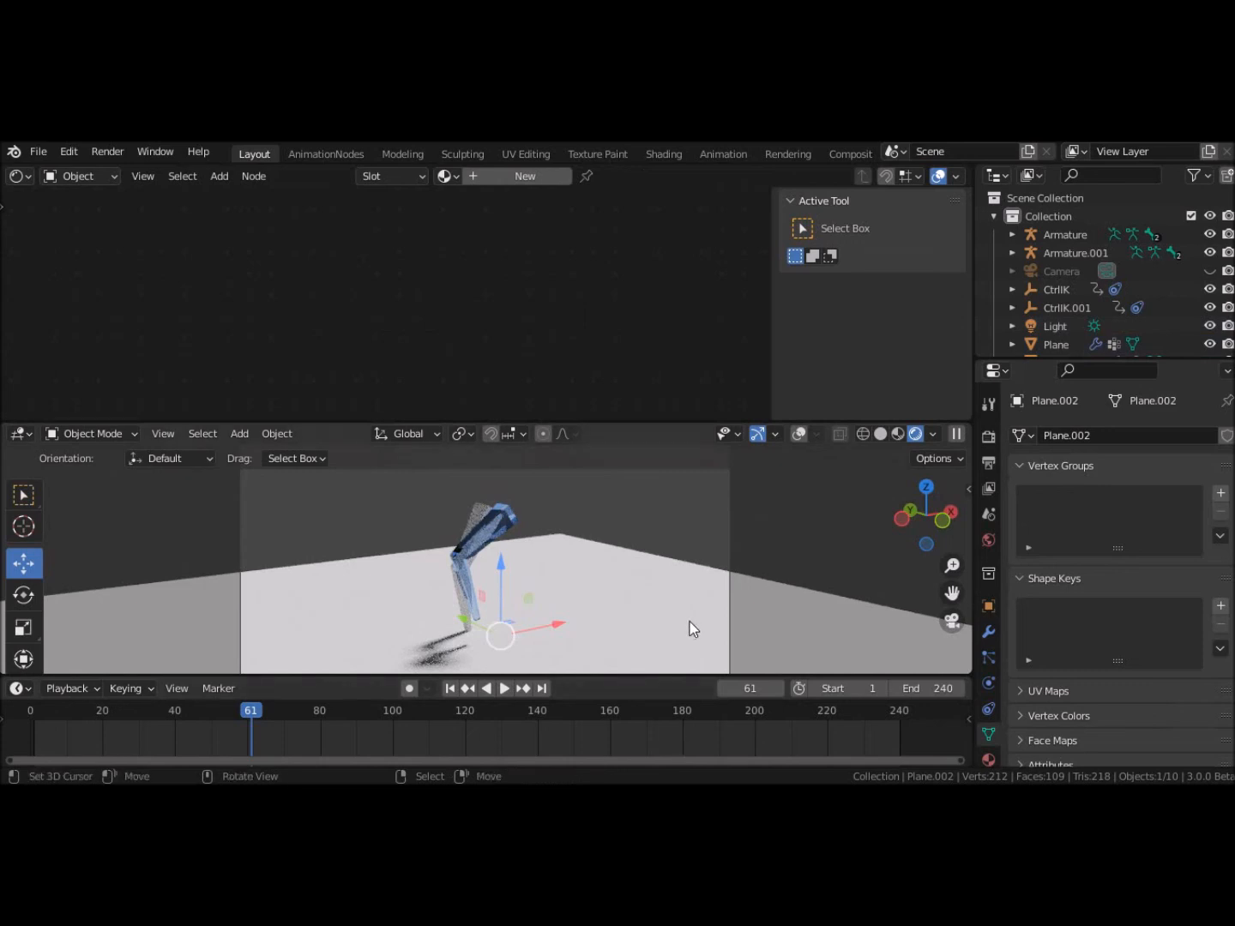
pyautogui.click(502, 688)
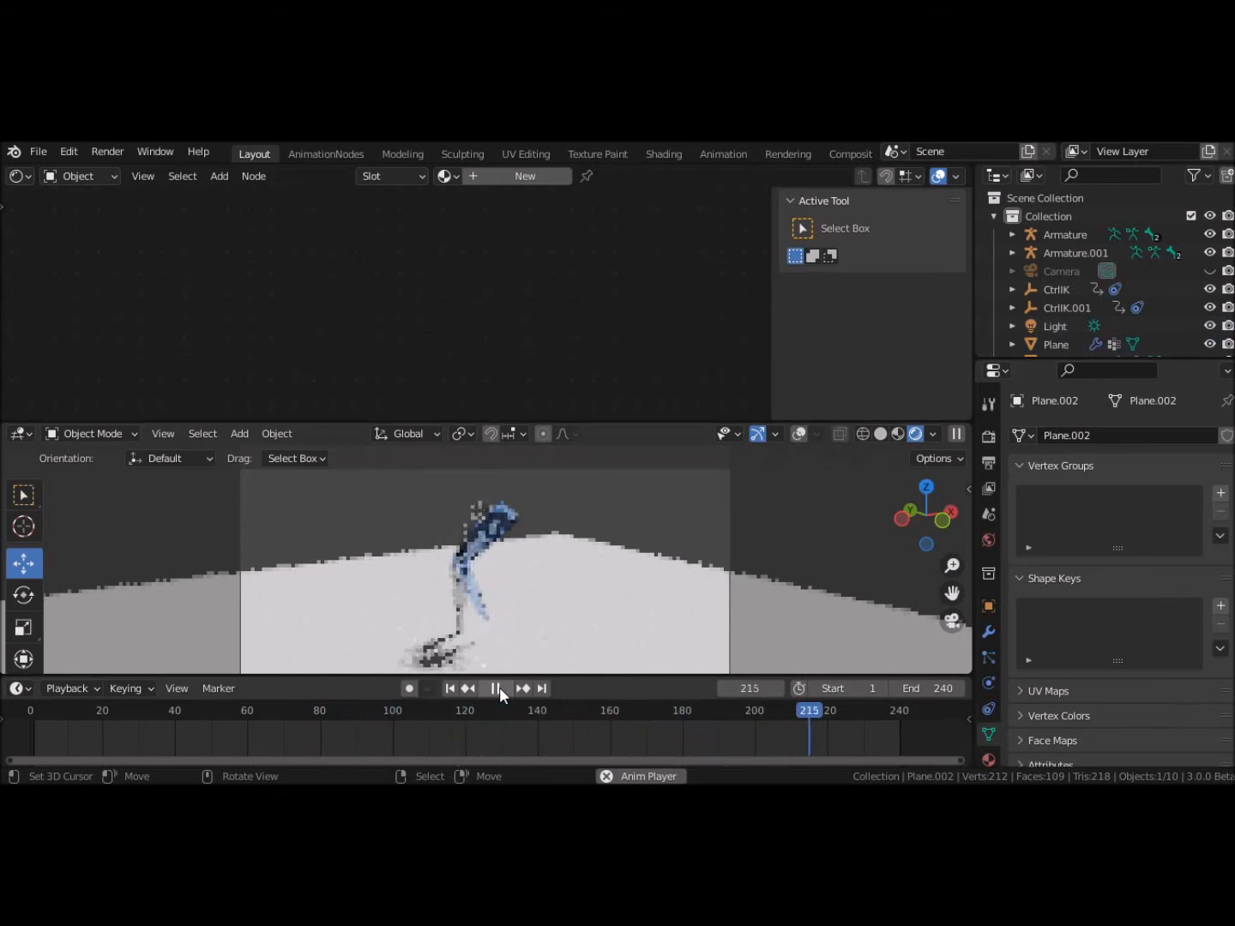
pyautogui.click(498, 687)
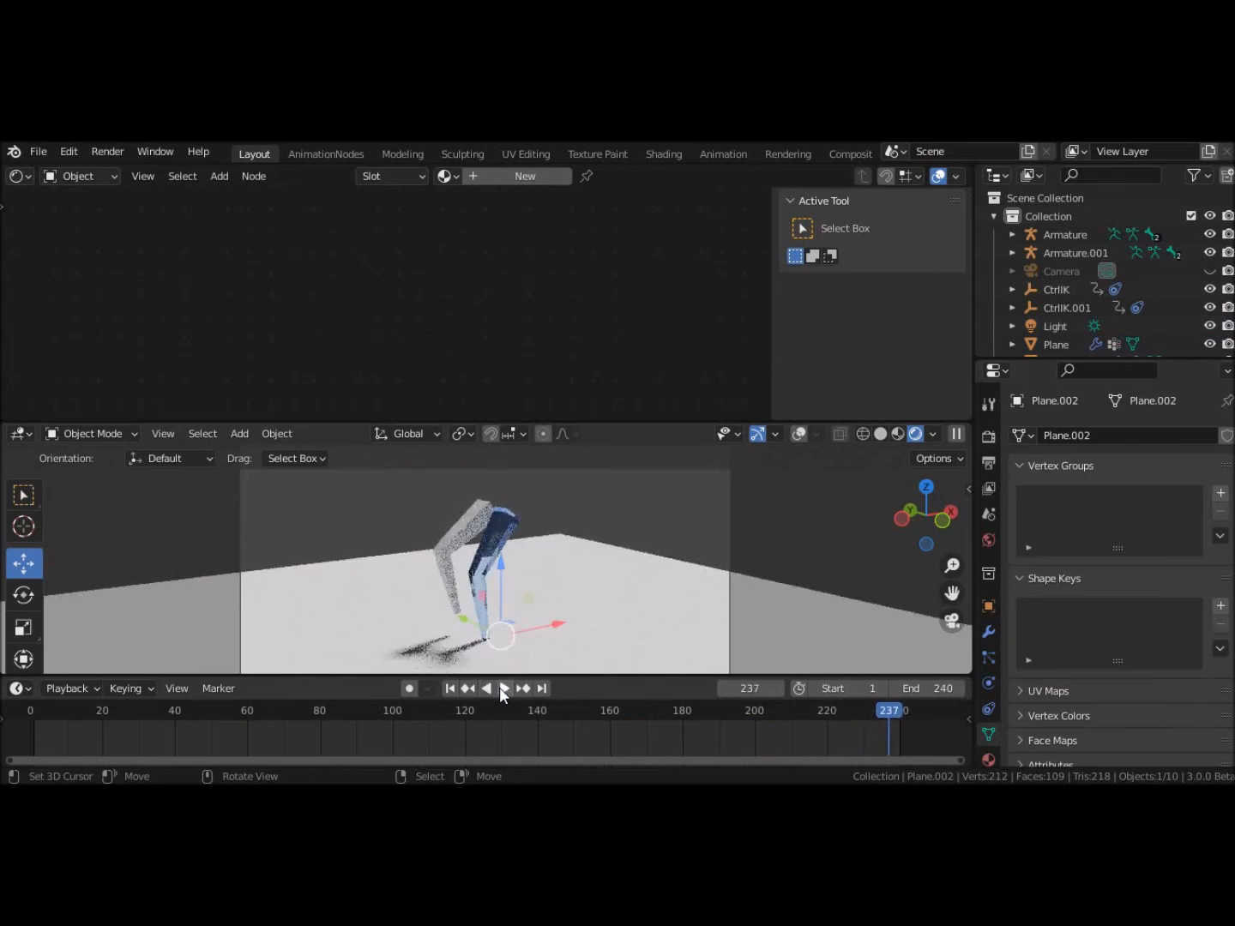
pyautogui.click(455, 696)
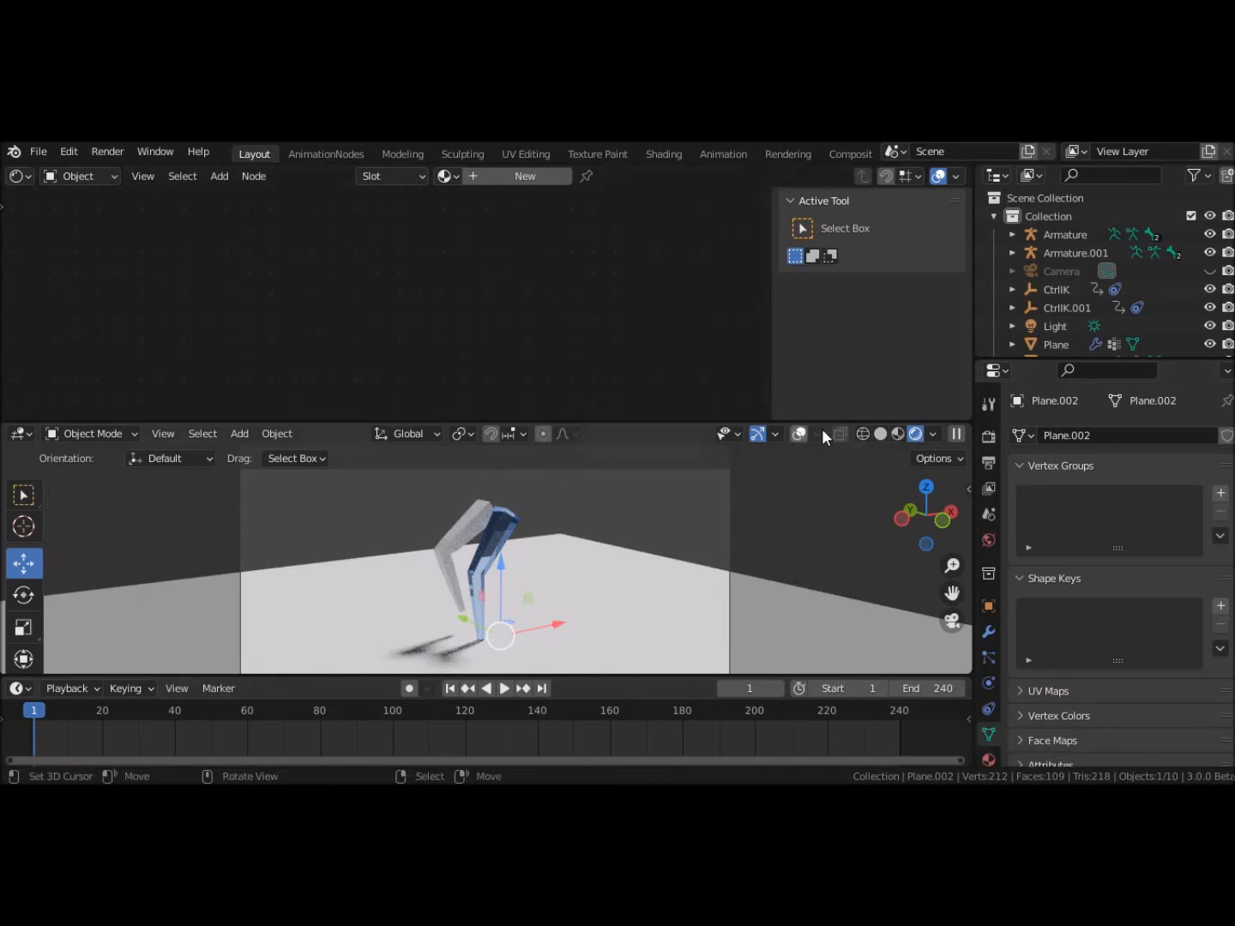
# Step: Return to Solid shading with overlays and give the ground plane a new material with a grey base color of value about 0.2
pyautogui.click(883, 433)
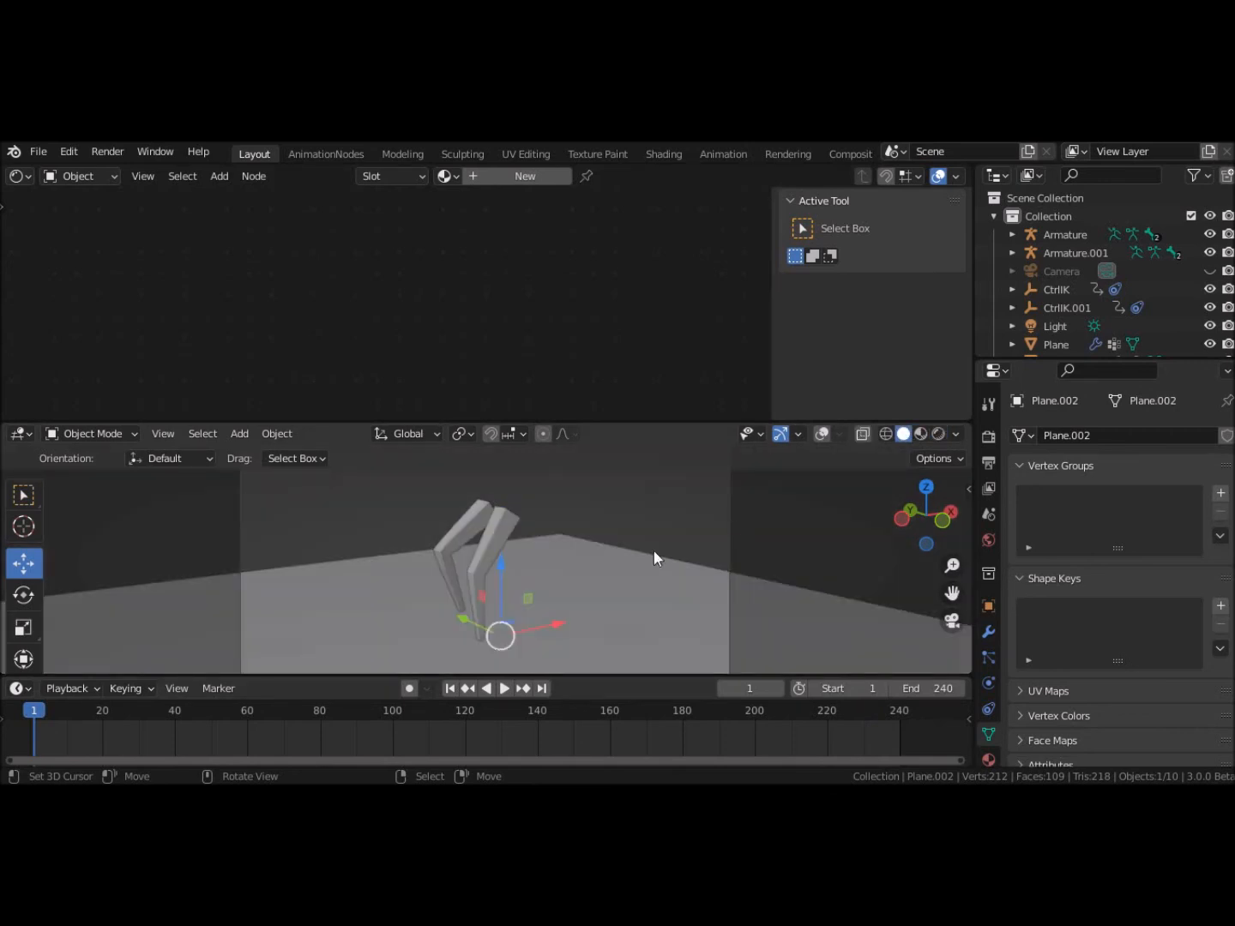
pyautogui.click(819, 434)
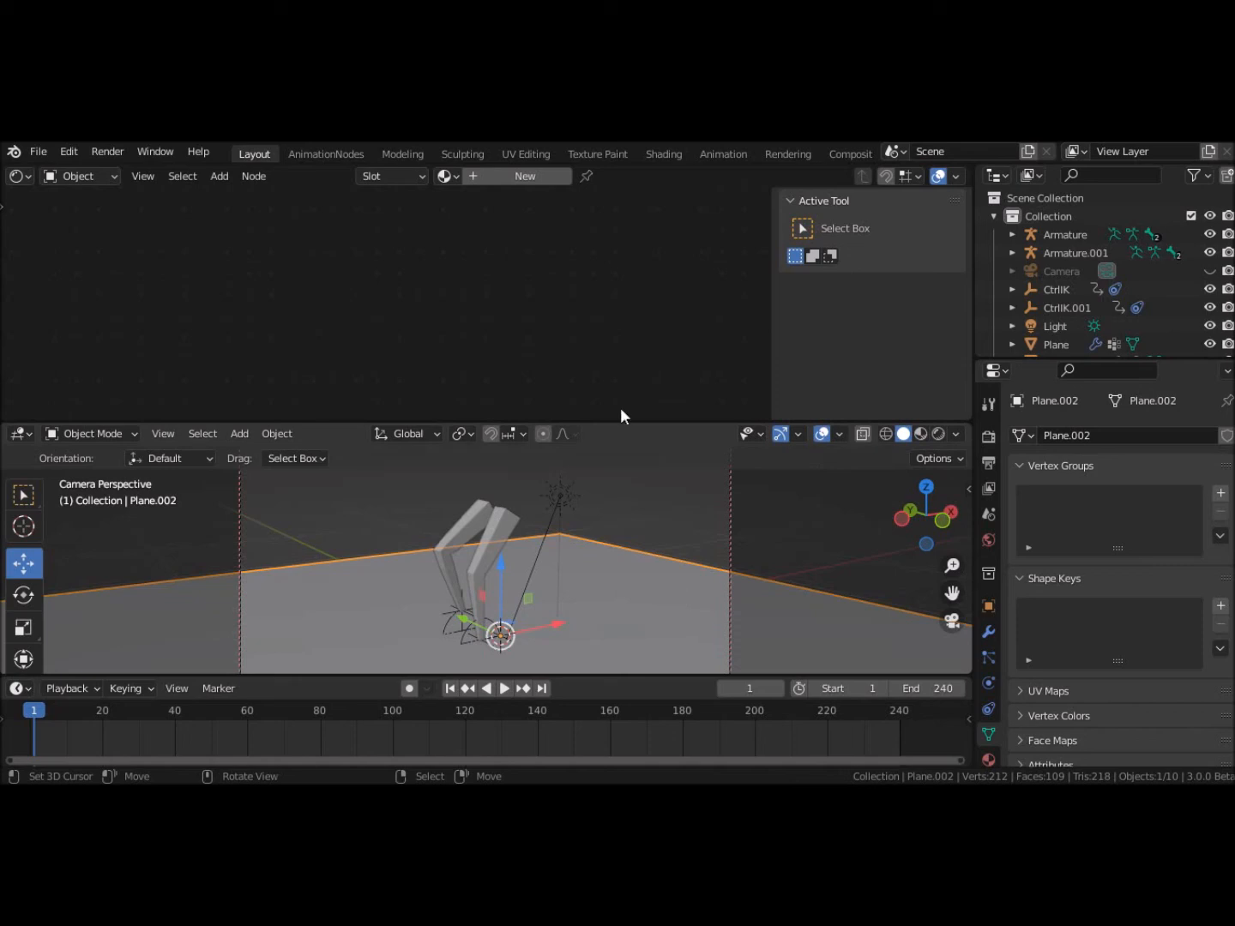
pyautogui.click(523, 176)
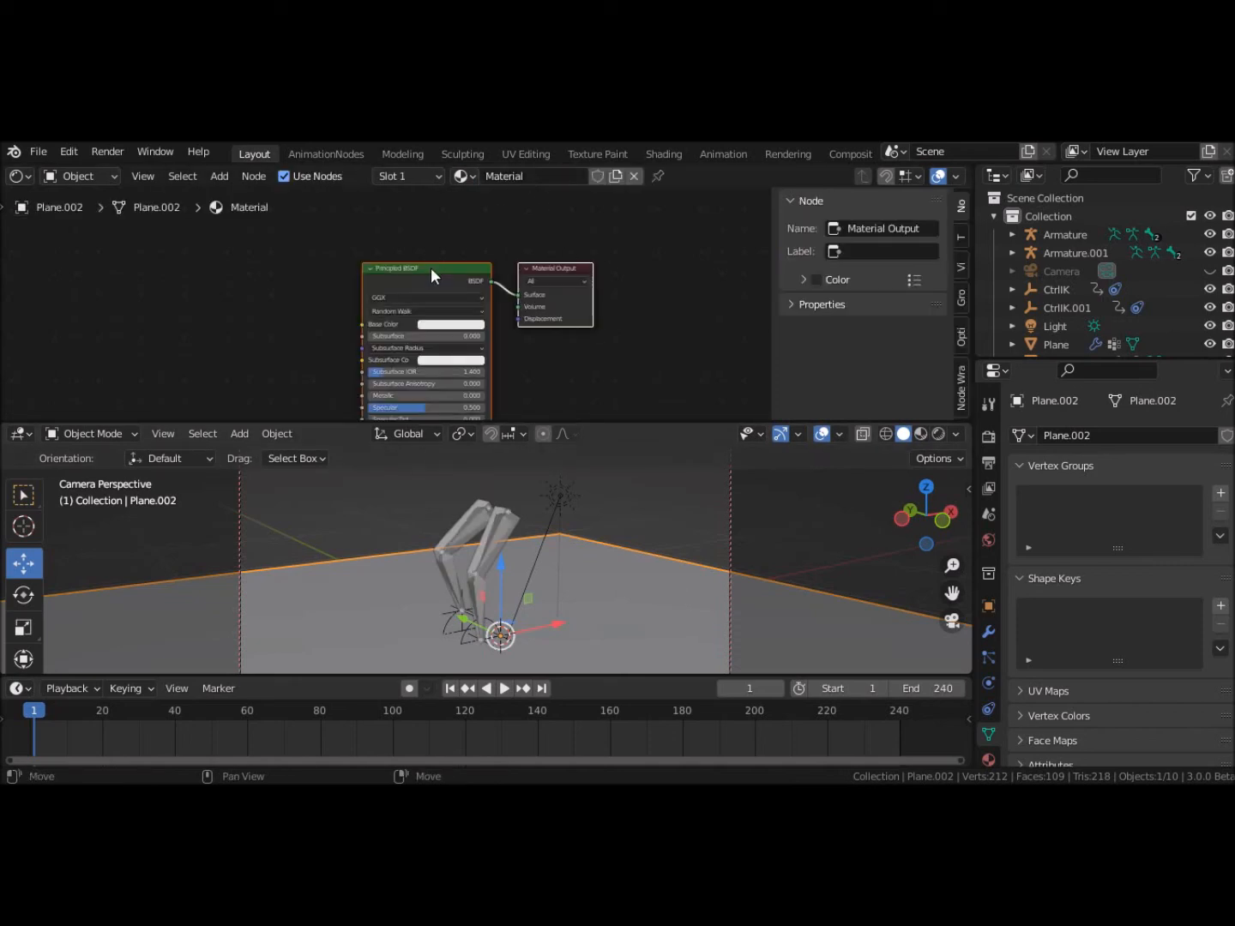
pyautogui.click(437, 328)
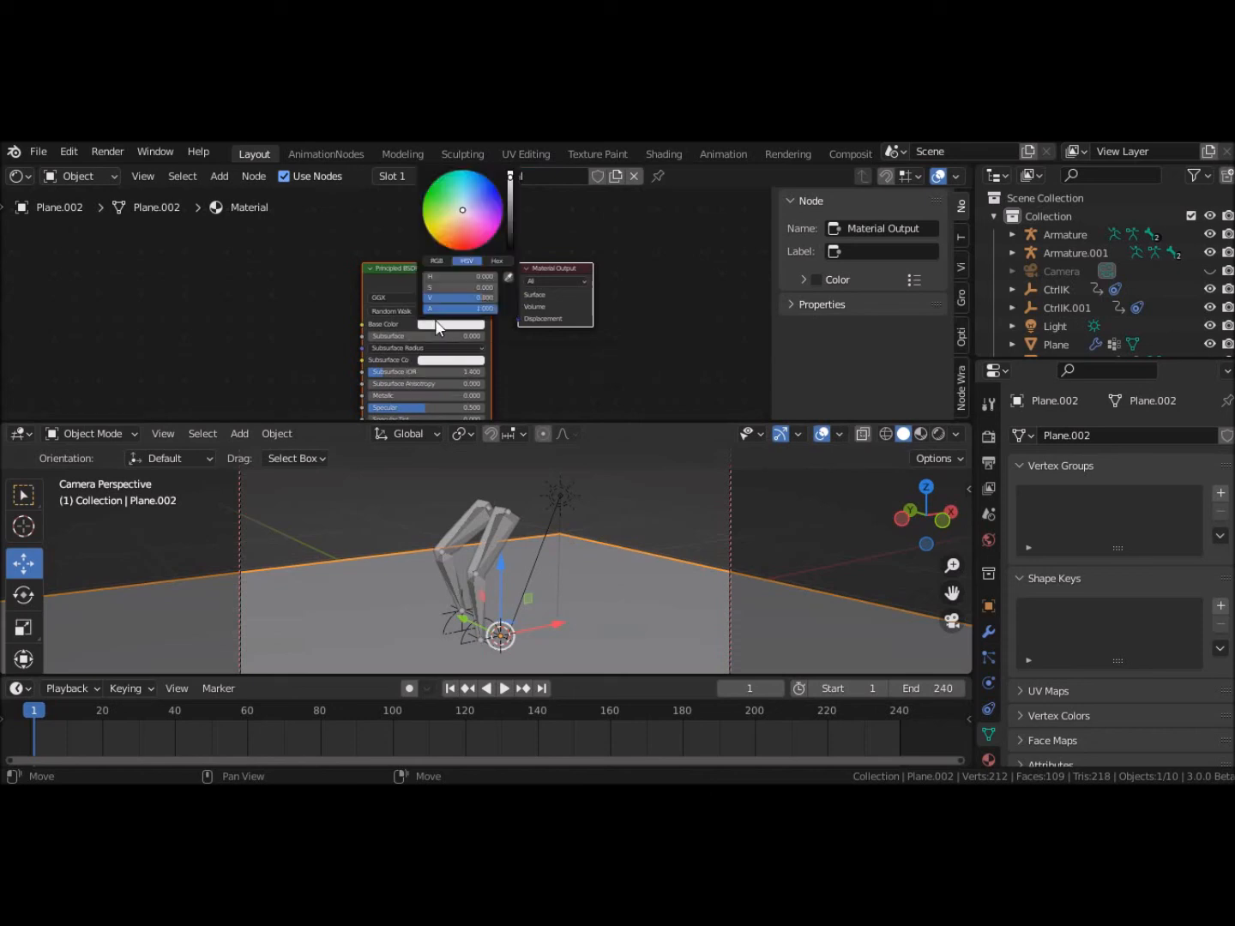
pyautogui.moveTo(513, 175); pyautogui.dragTo(510, 213)
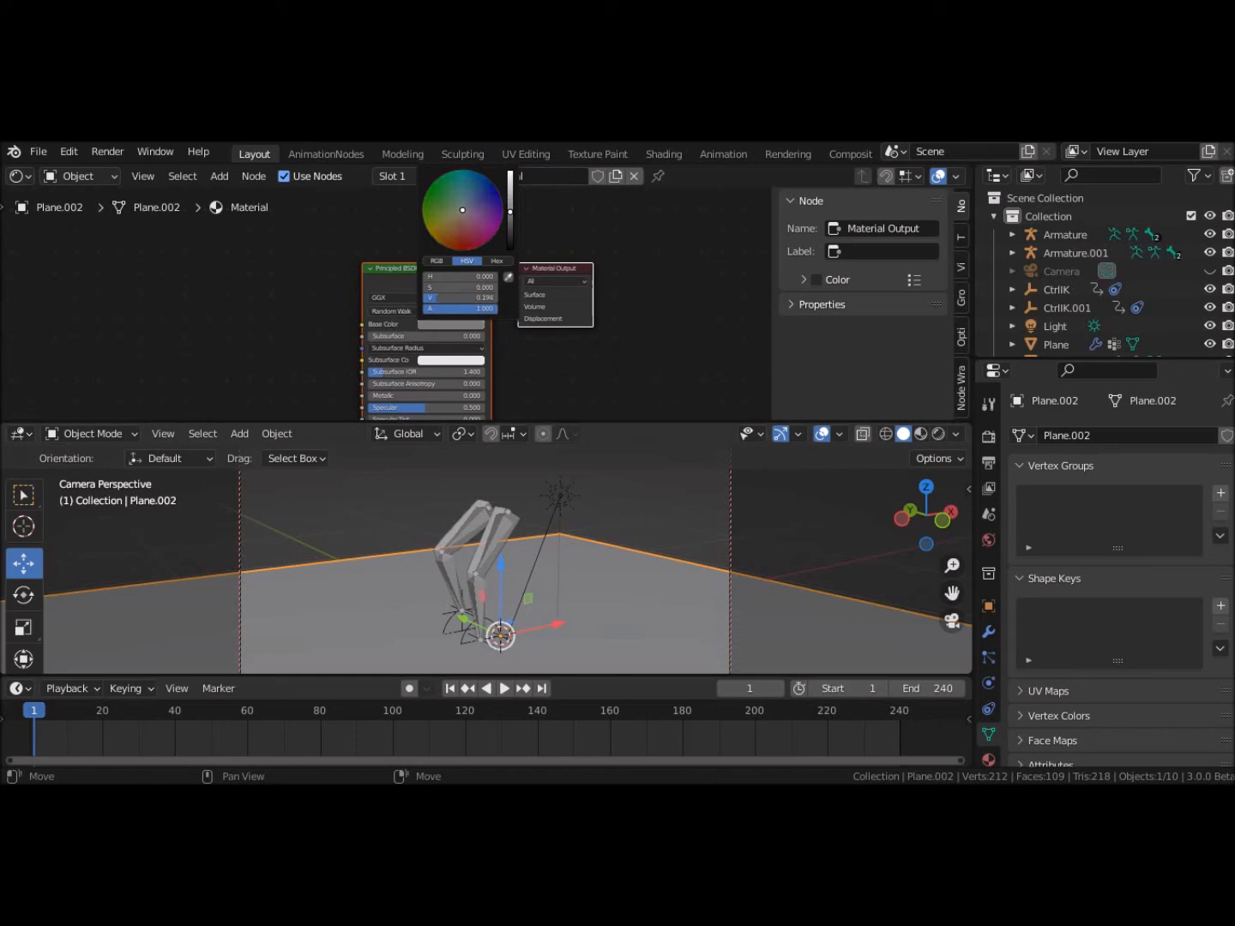
# Step: Darken the ground material's base color further while previewing it in Rendered shading
pyautogui.click(941, 435)
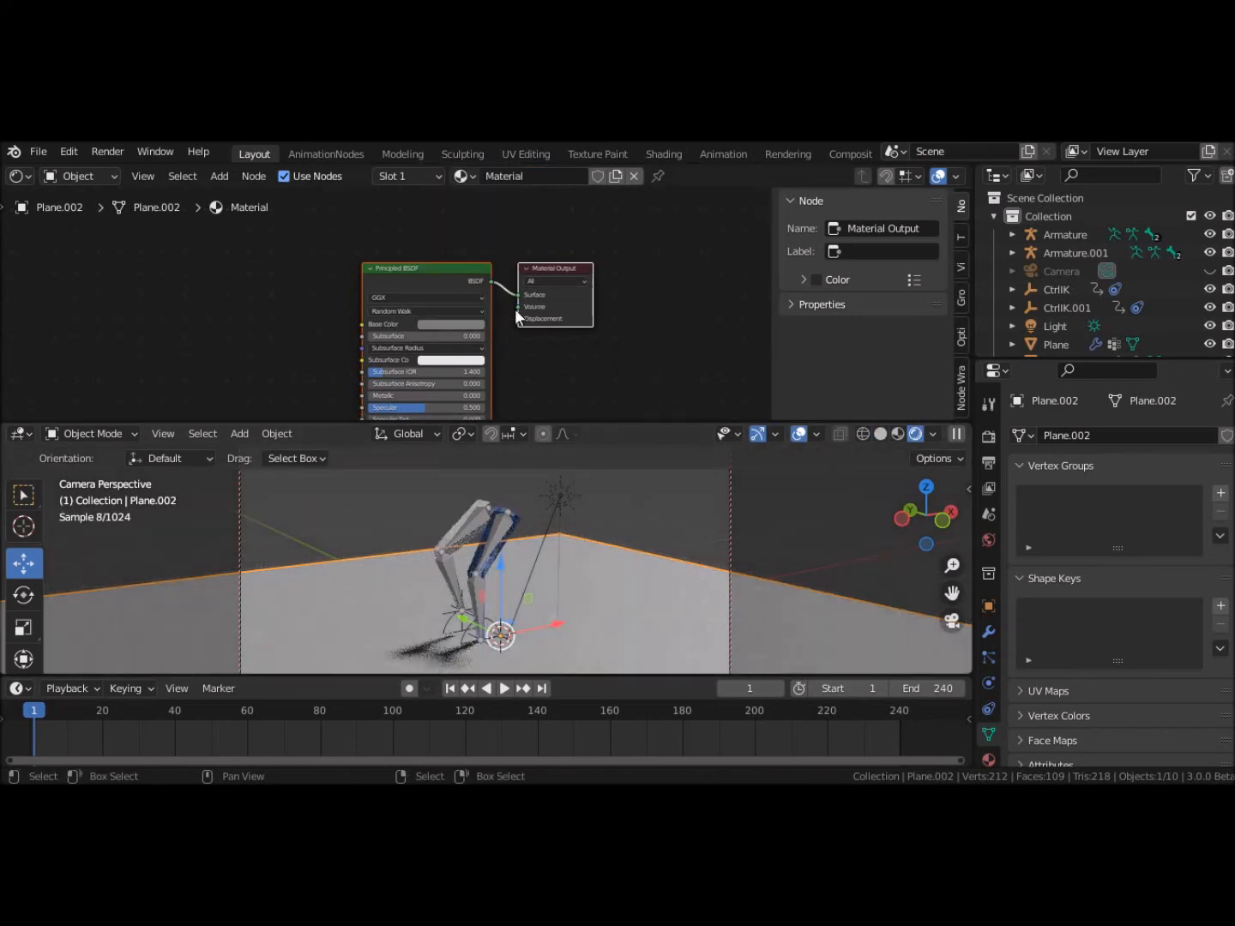
pyautogui.click(457, 320)
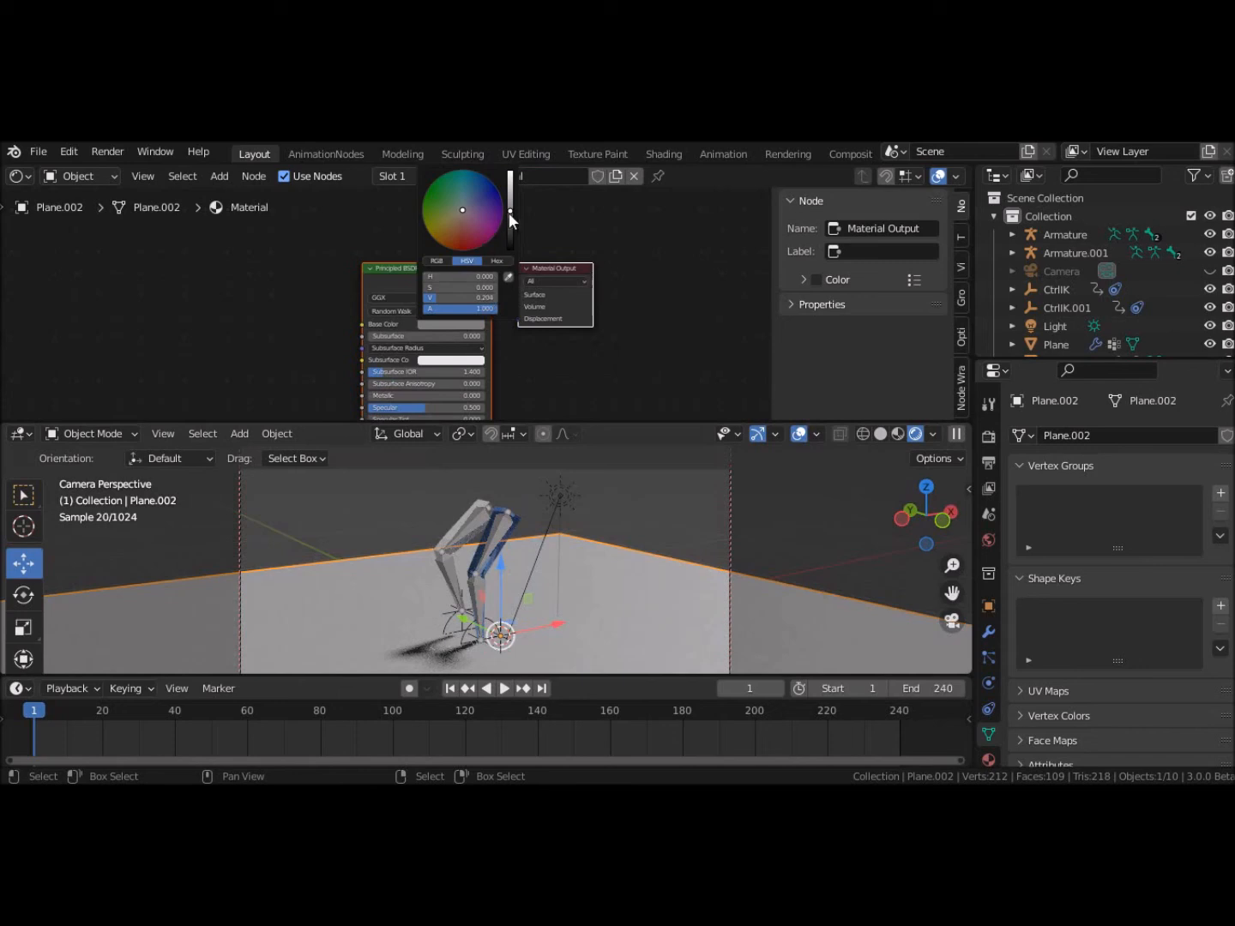
pyautogui.moveTo(510, 210); pyautogui.dragTo(510, 236)
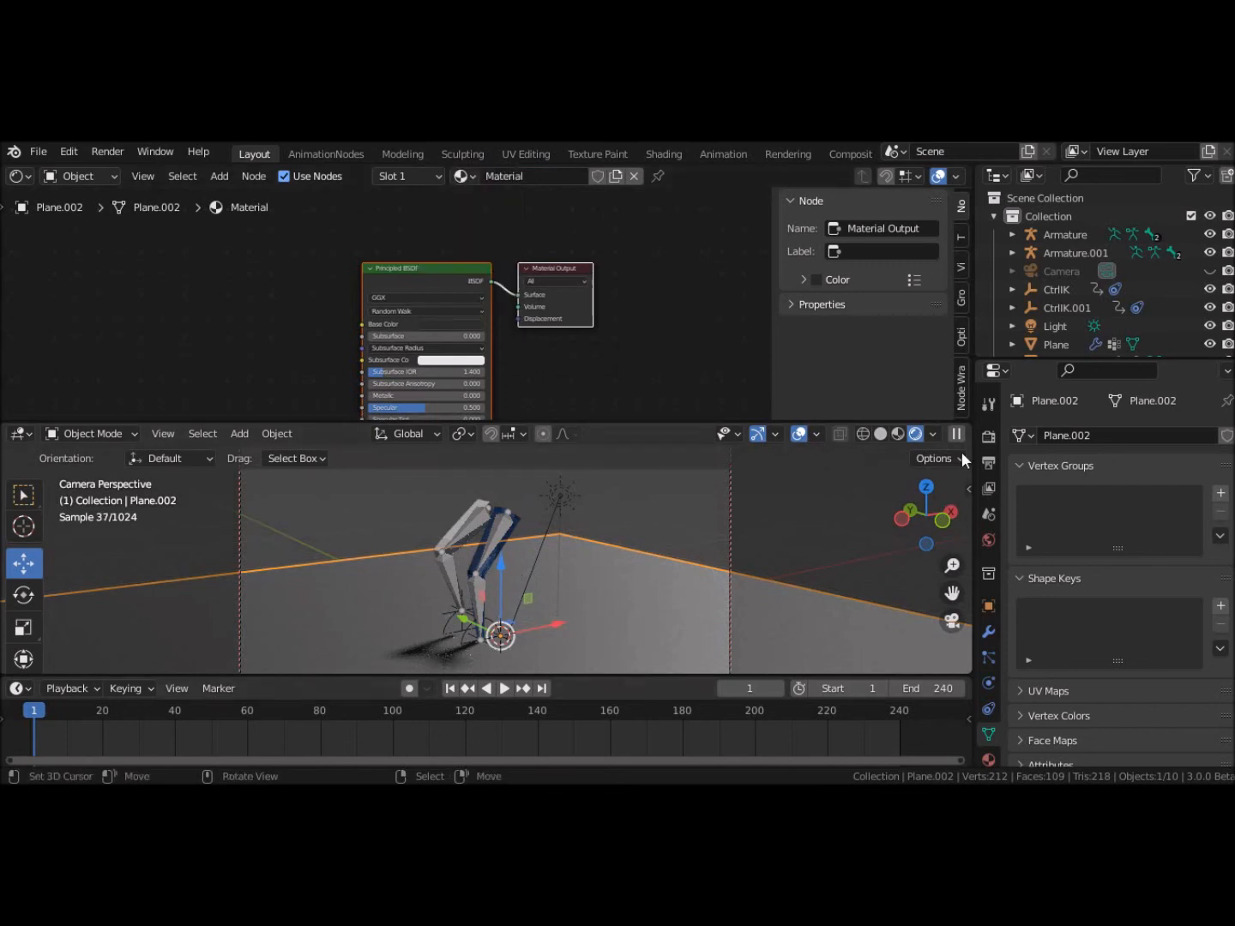
# Step: Assign the existing VerreTeinte material to the other leg mesh, Plane.001, and hide the overlays to view both legs
pyautogui.click(448, 536)
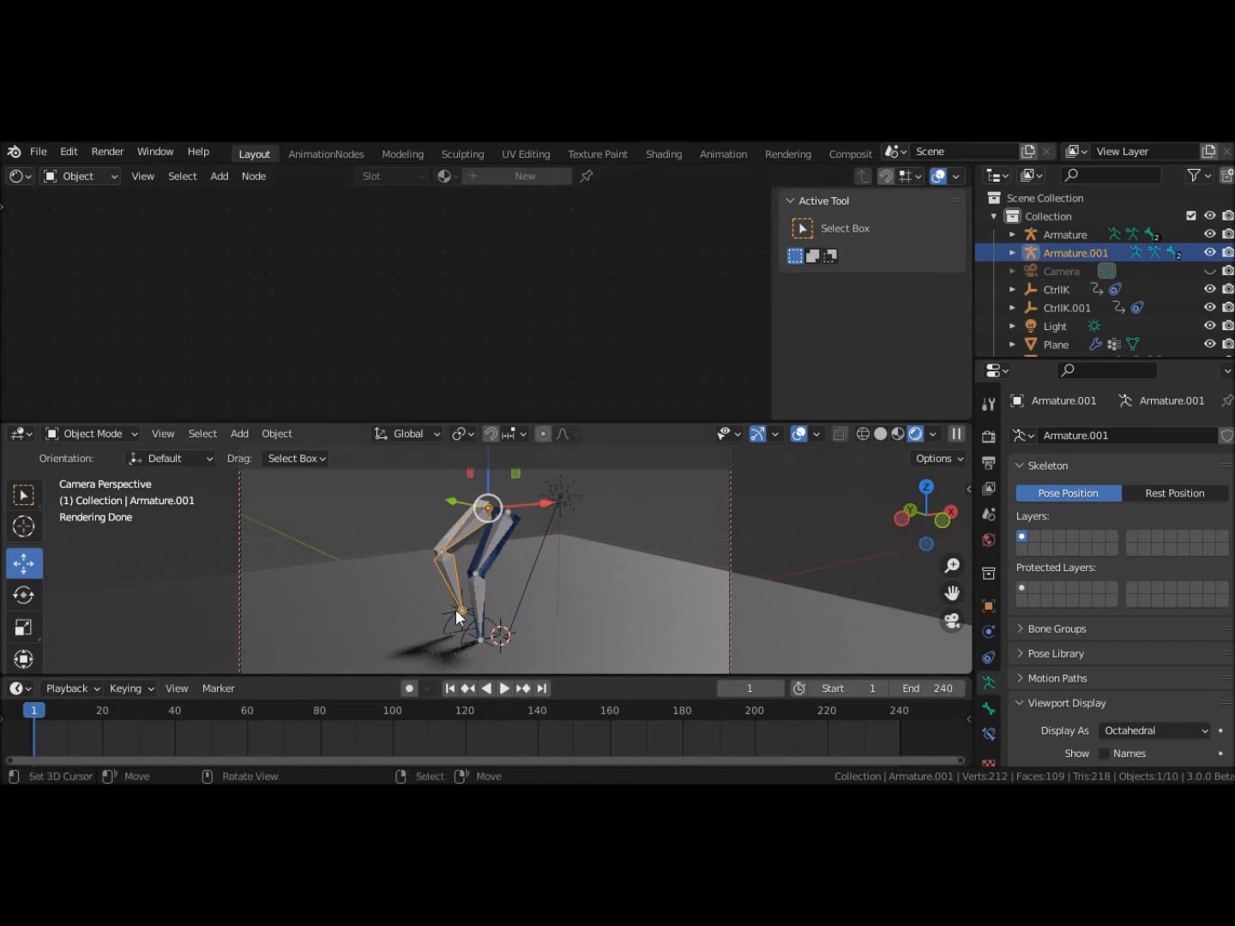
pyautogui.click(443, 528)
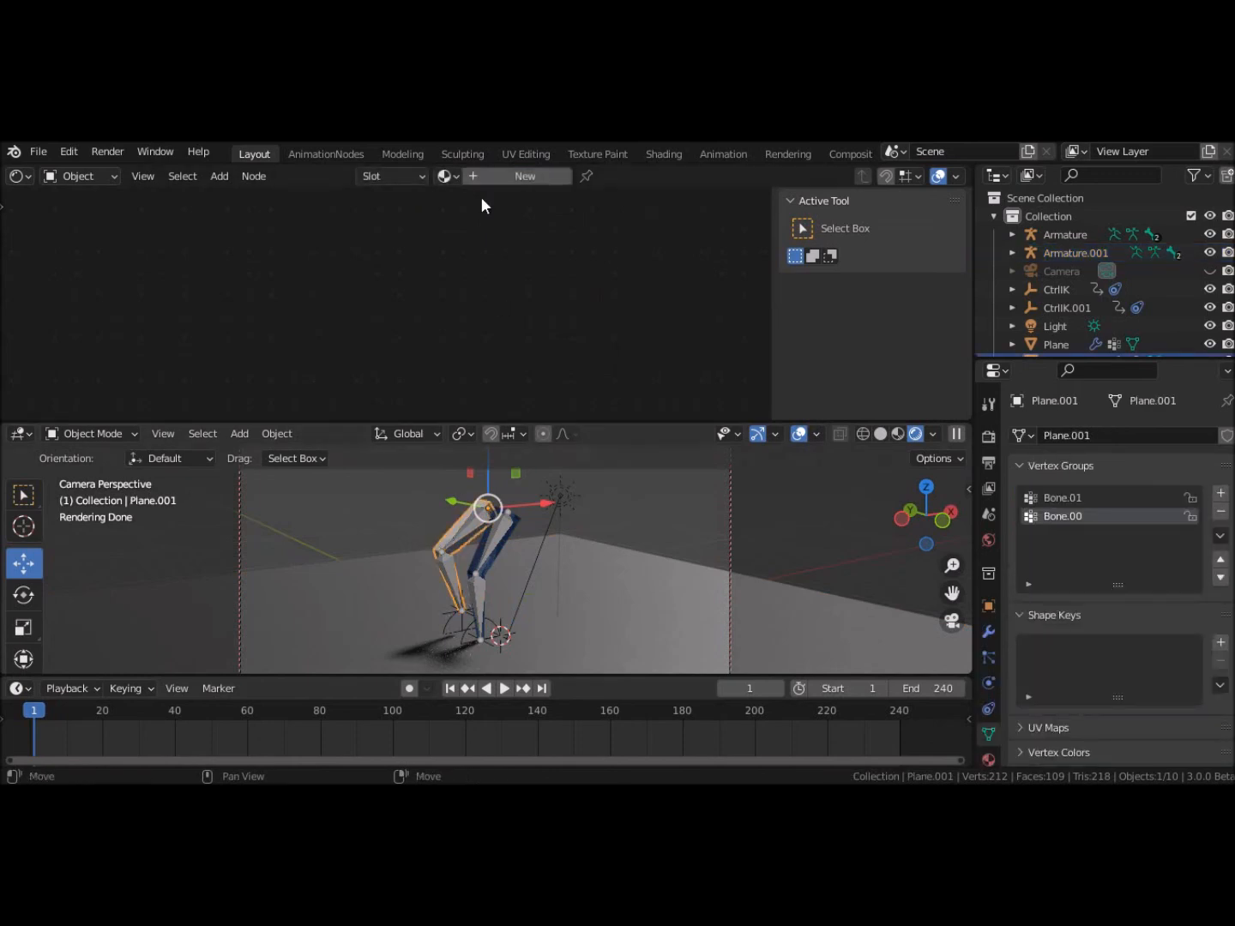
pyautogui.click(452, 175)
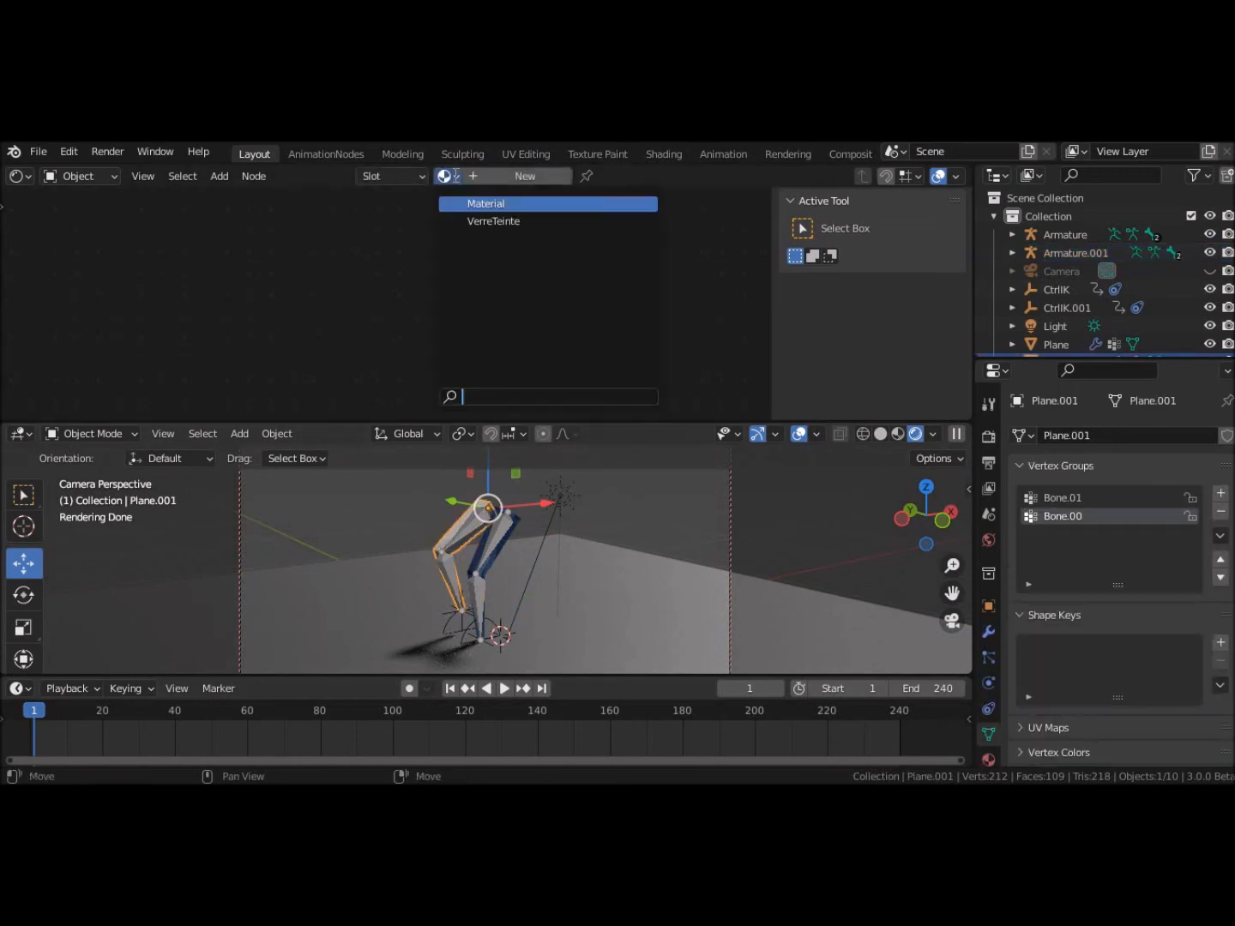
pyautogui.click(473, 218)
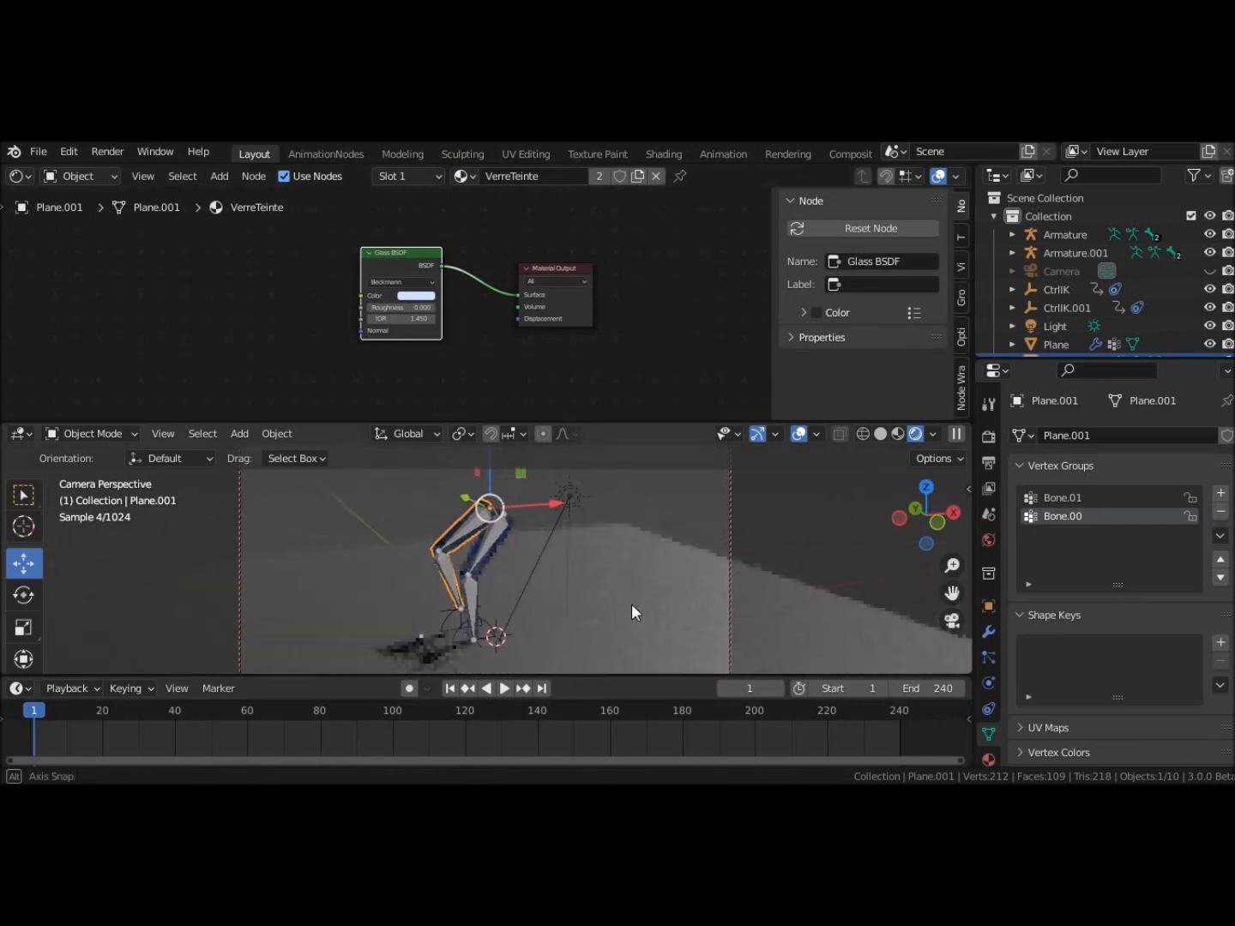
pyautogui.click(805, 431)
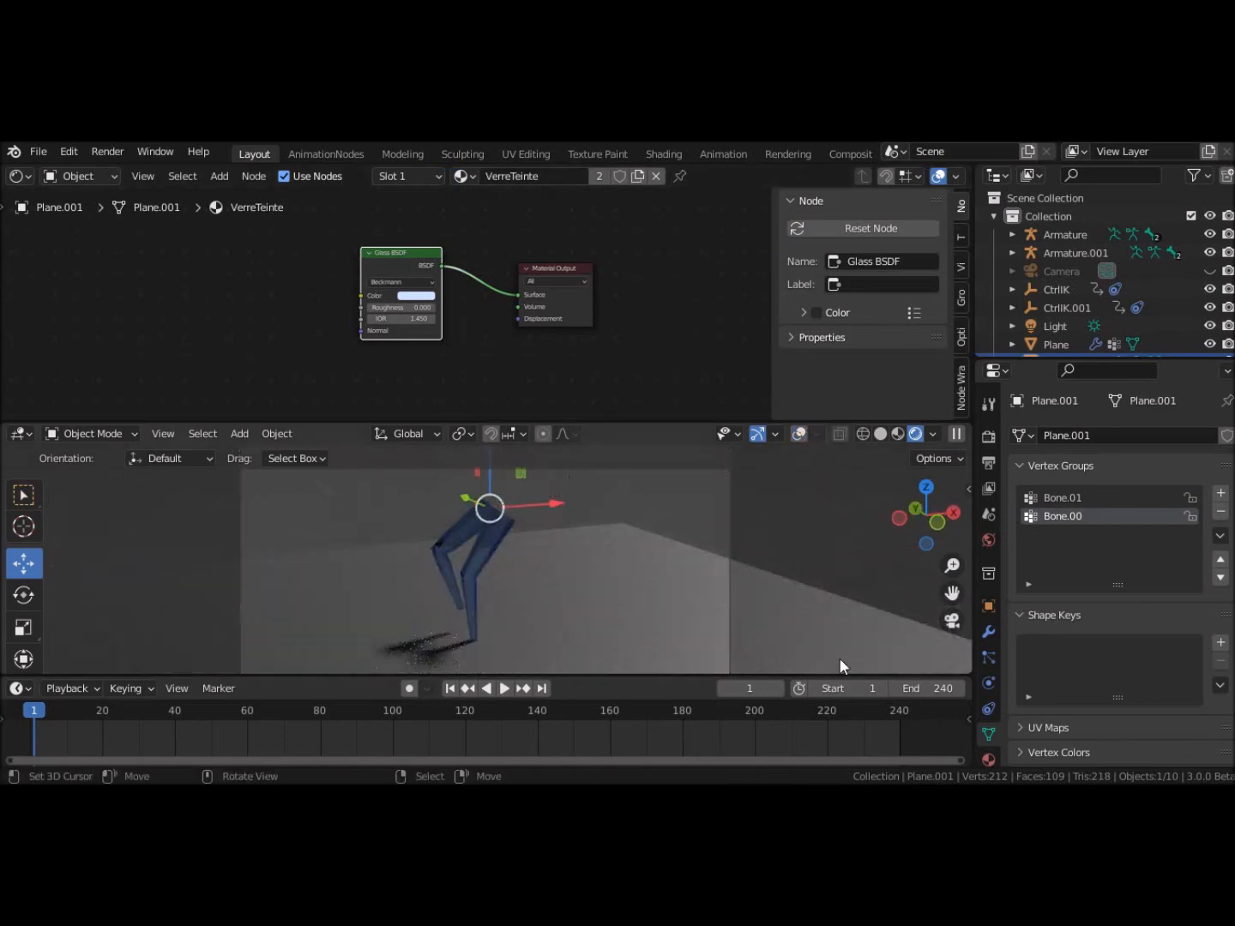
# Step: Play the walk briefly in the rendered preview, and set the sun light's strength to 10
pyautogui.click(504, 688)
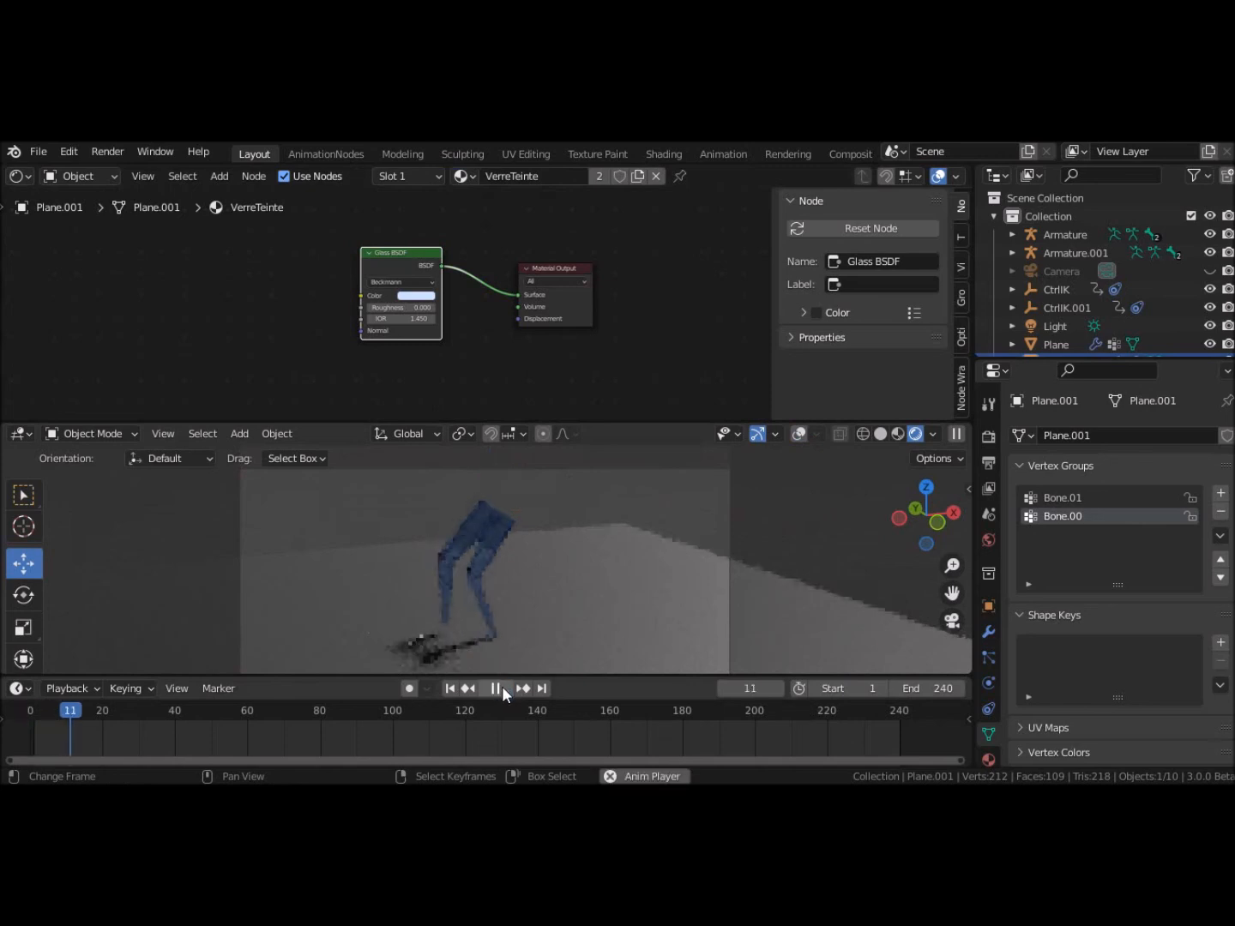
pyautogui.click(503, 691)
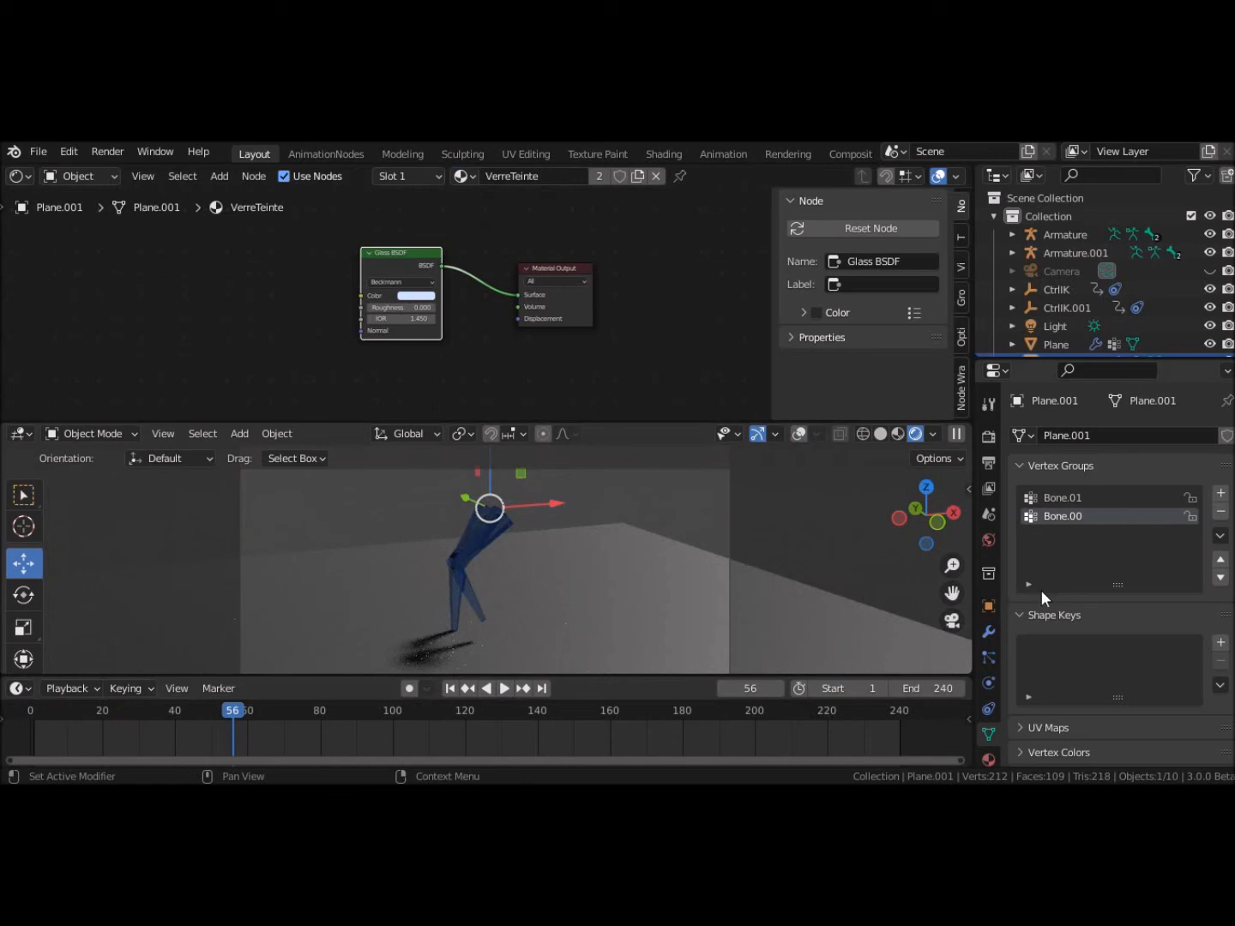
pyautogui.click(1054, 329)
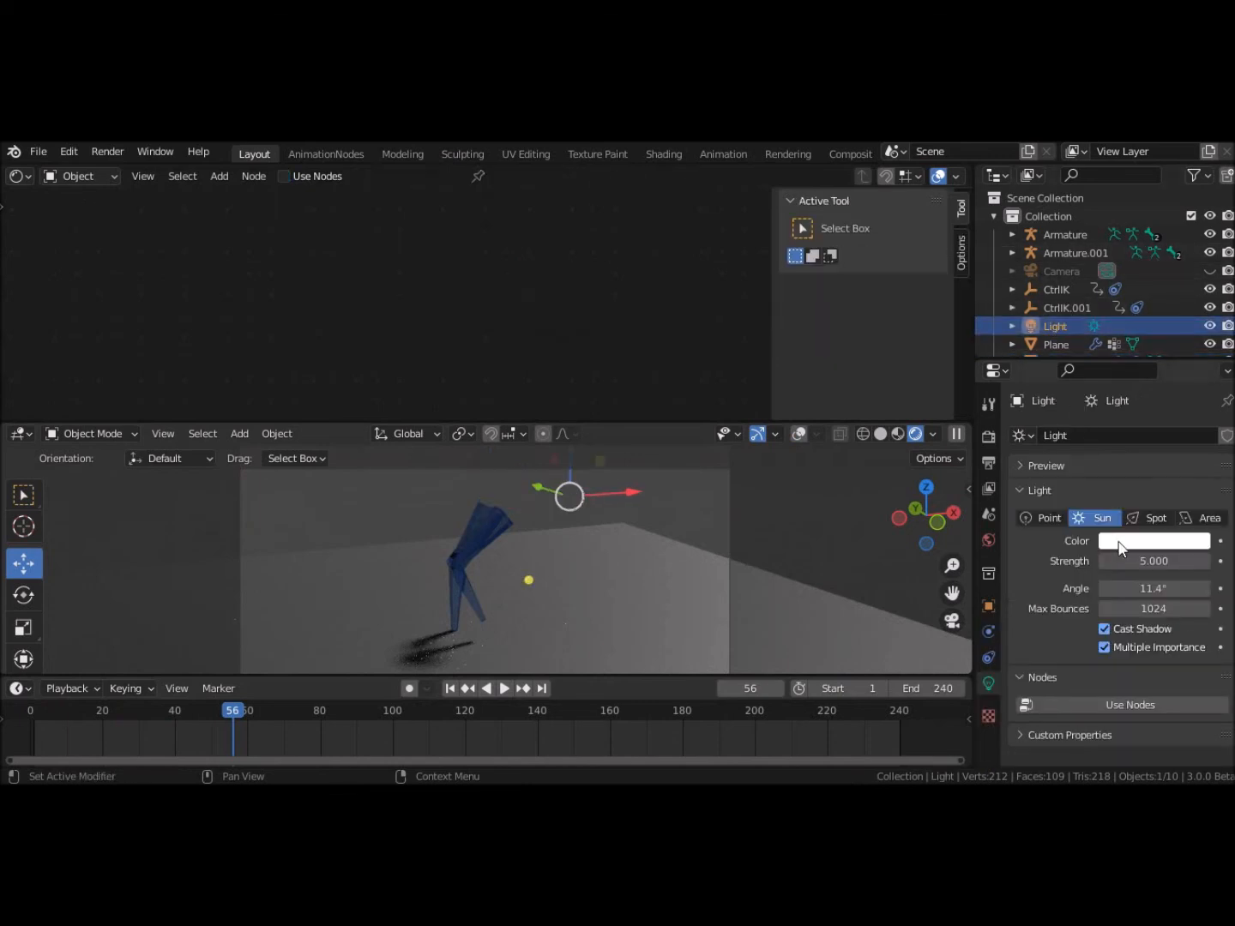
pyautogui.click(1186, 560)
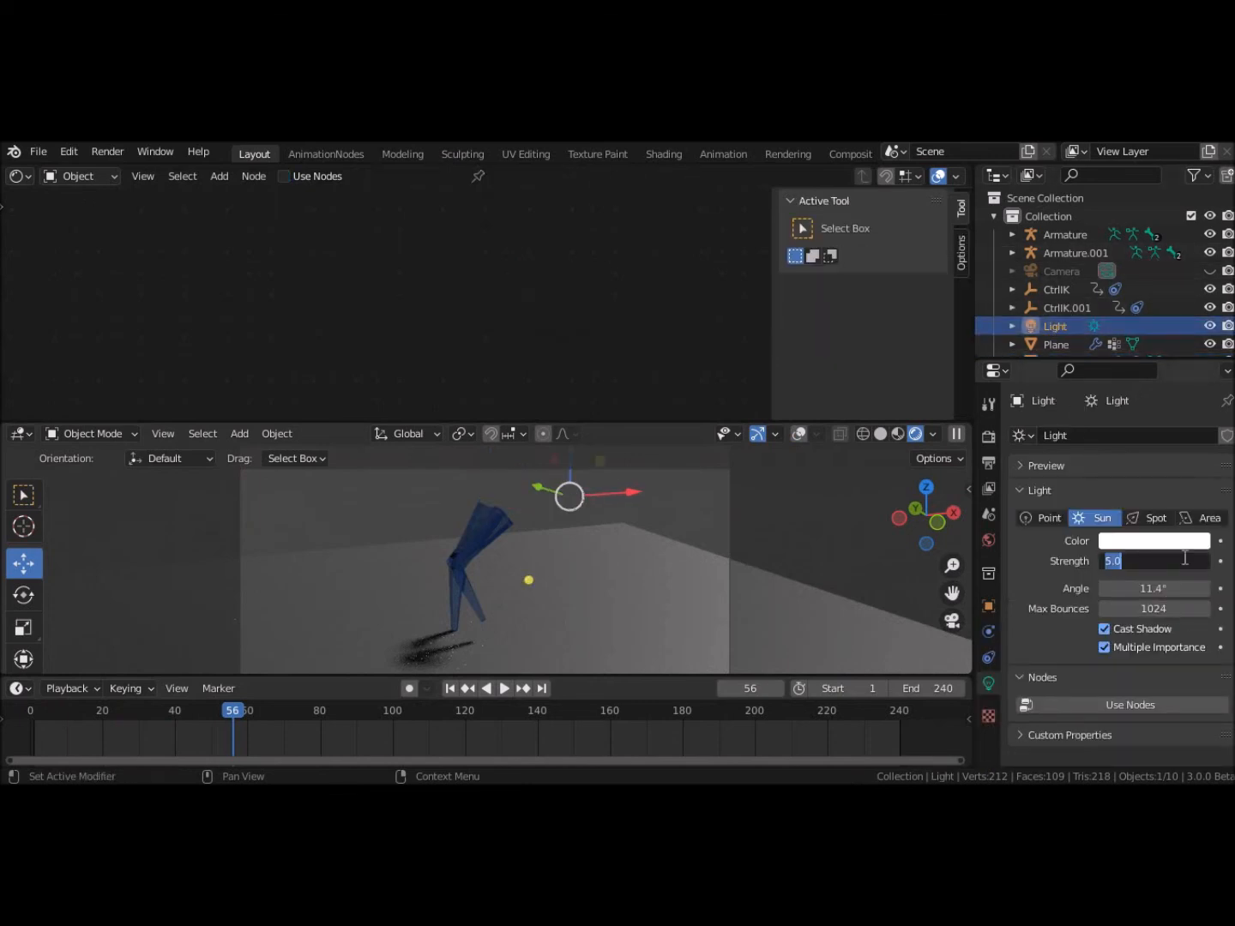
pyautogui.write('10')
pyautogui.press('Return')
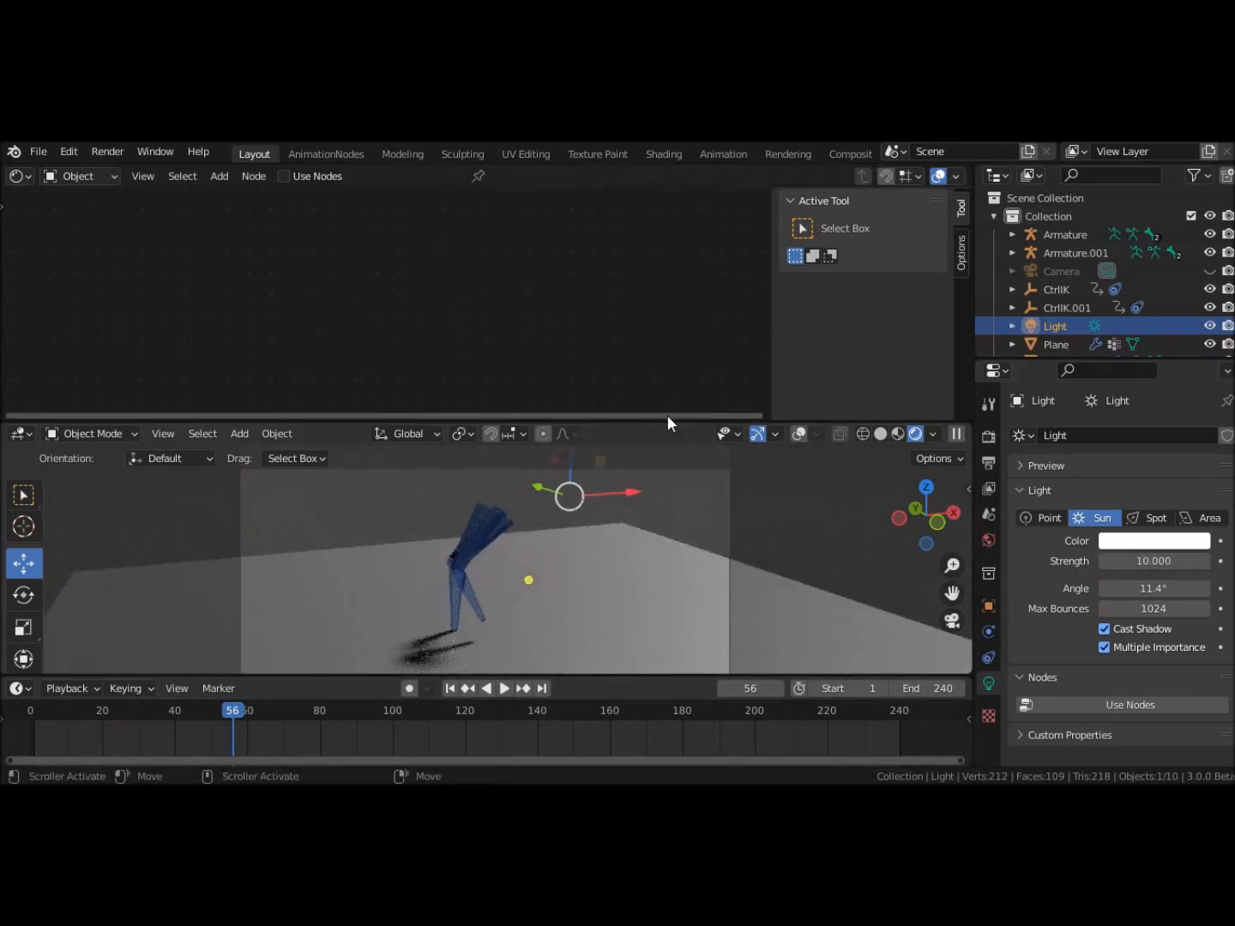
# Step: Enlarge the 3D viewport, switch to the Select Box tool, and play the walk under the brighter sun
pyautogui.moveTo(668, 416); pyautogui.dragTo(677, 274)
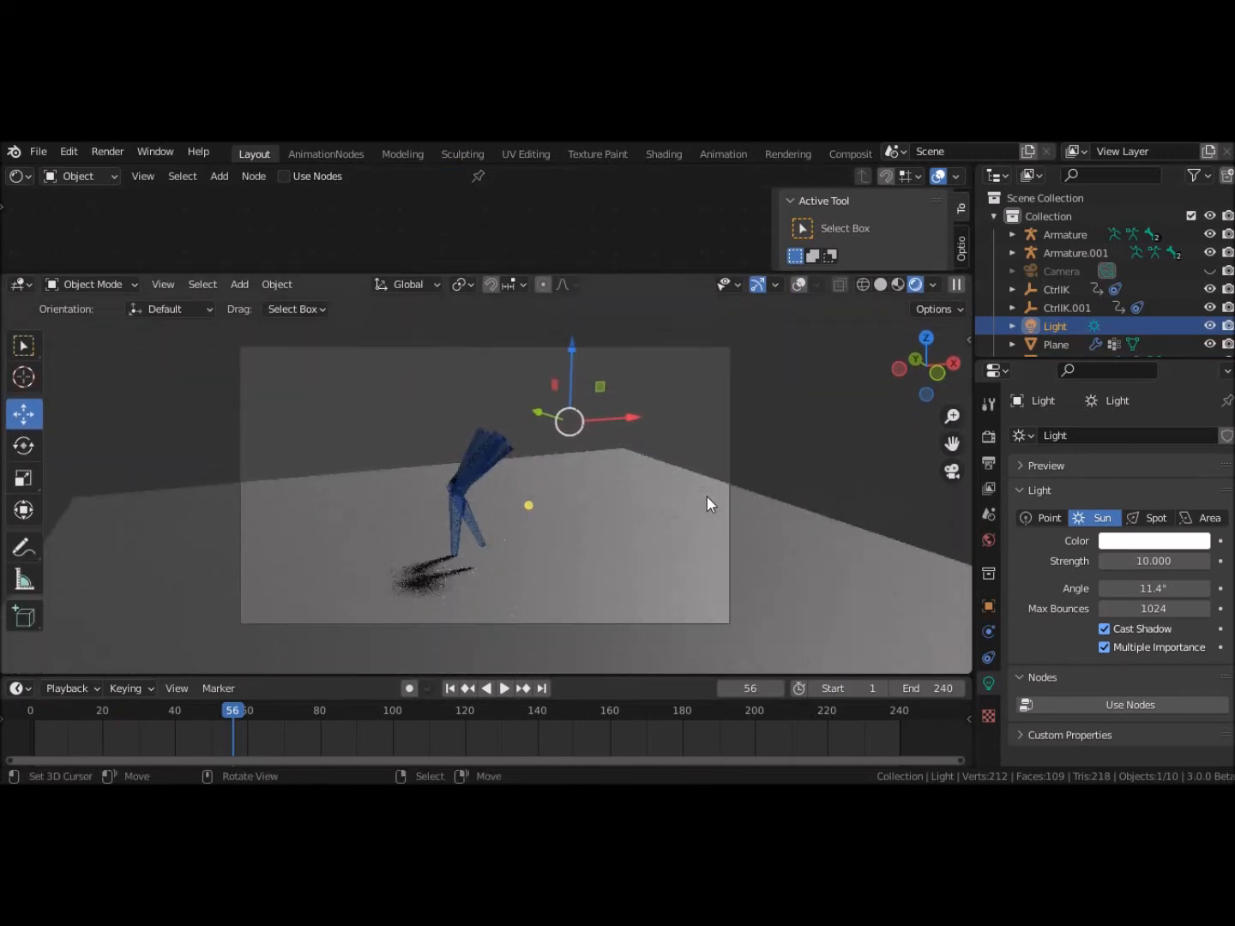
pyautogui.scroll(1, 709, 499)
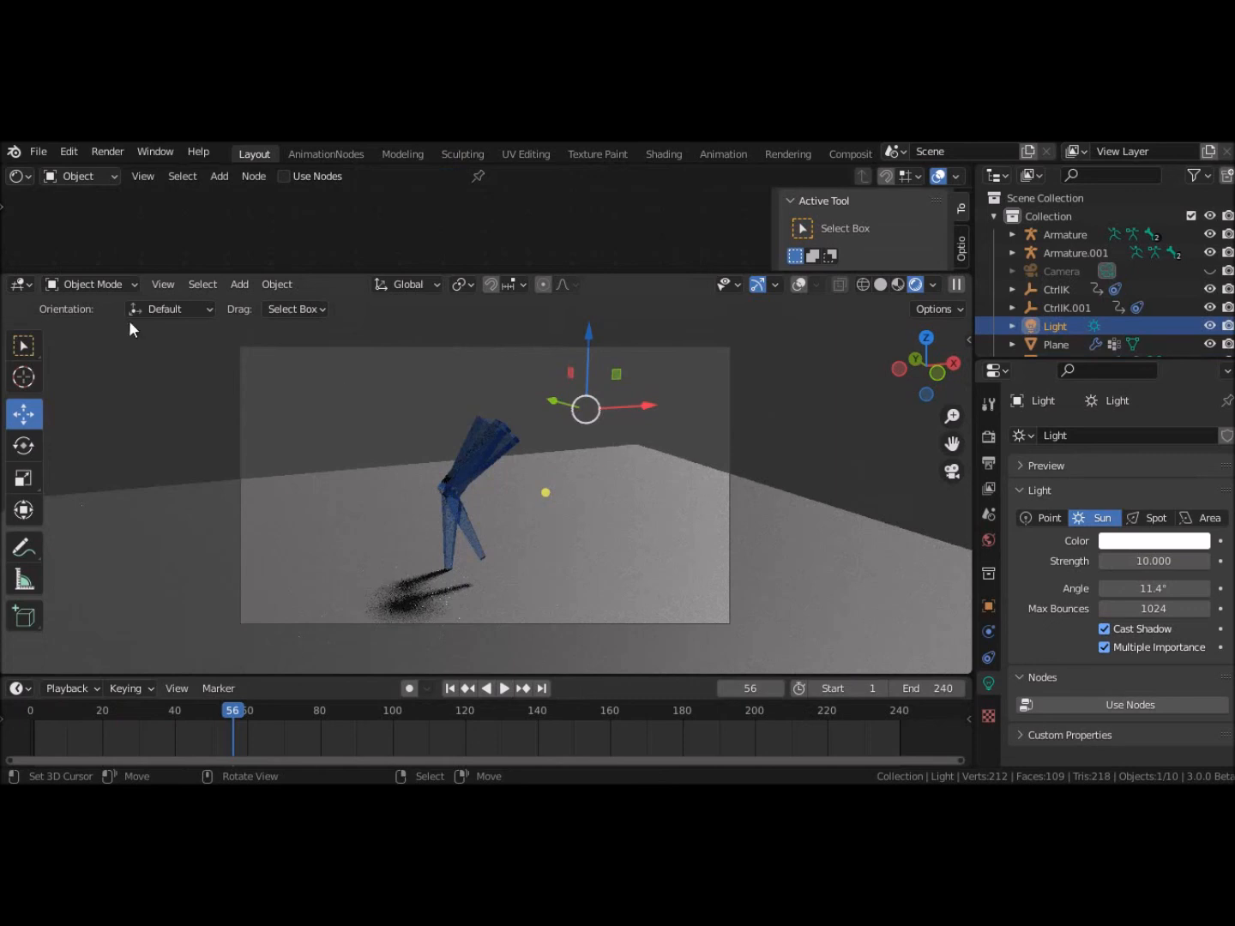
pyautogui.click(23, 347)
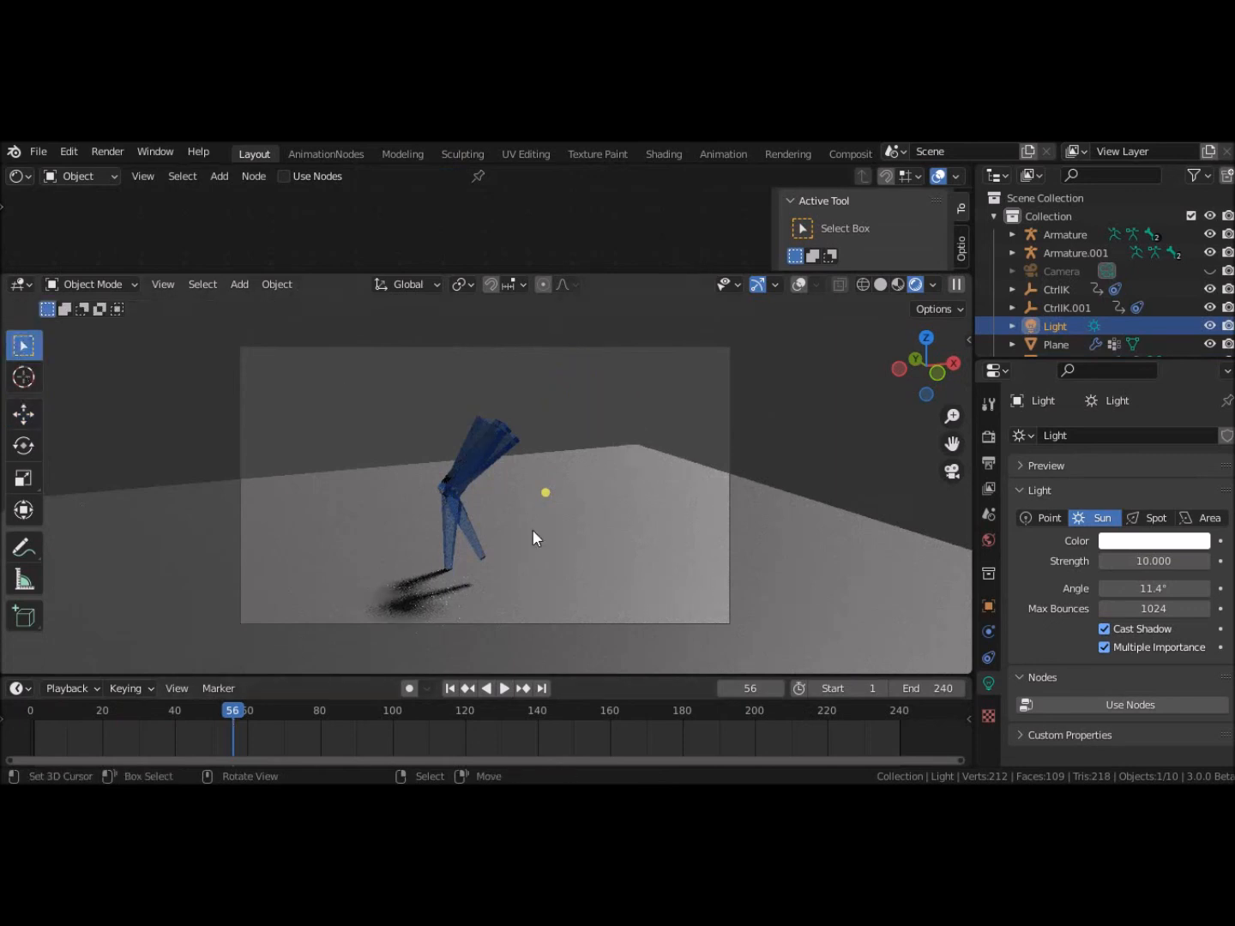
pyautogui.click(506, 688)
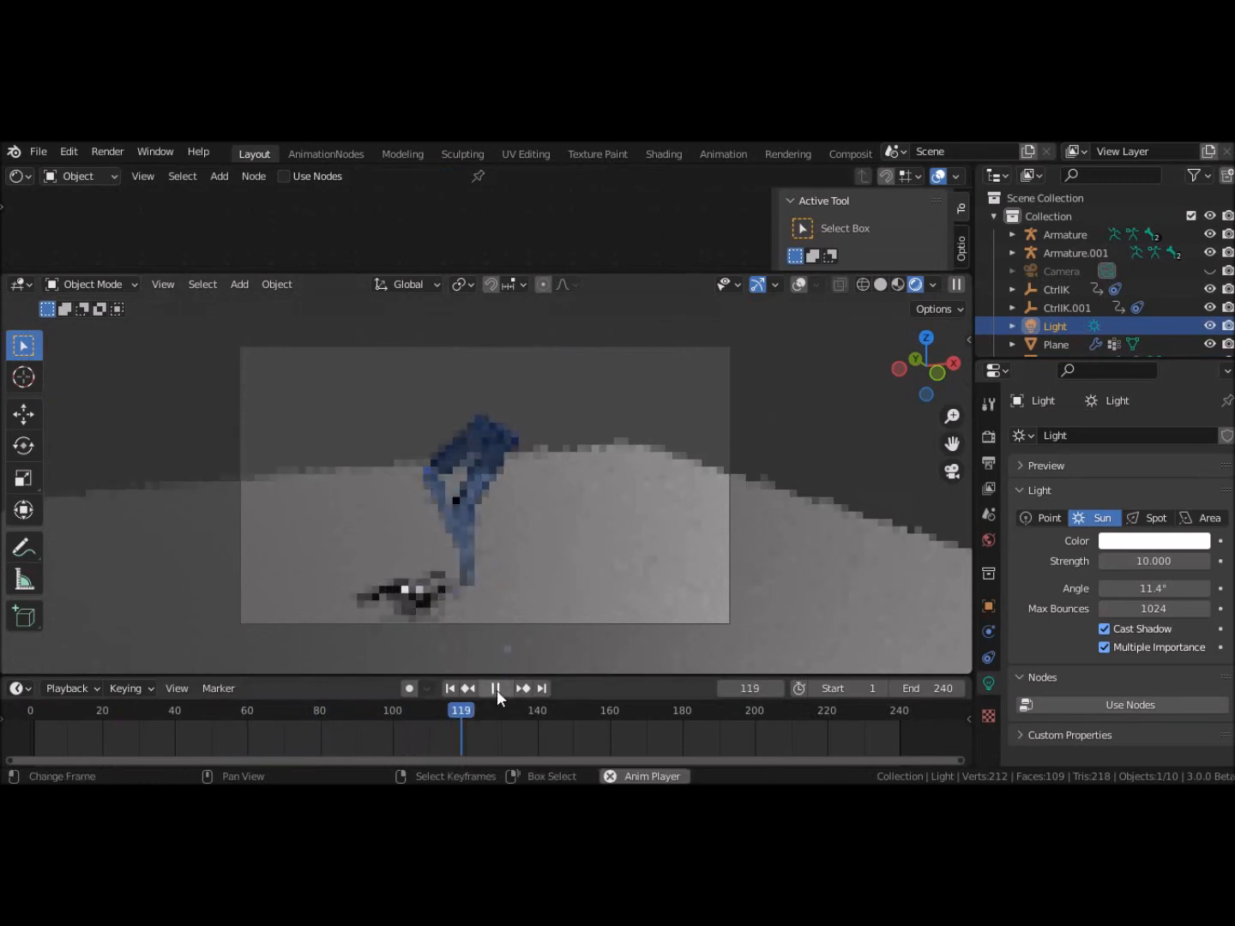
pyautogui.click(496, 689)
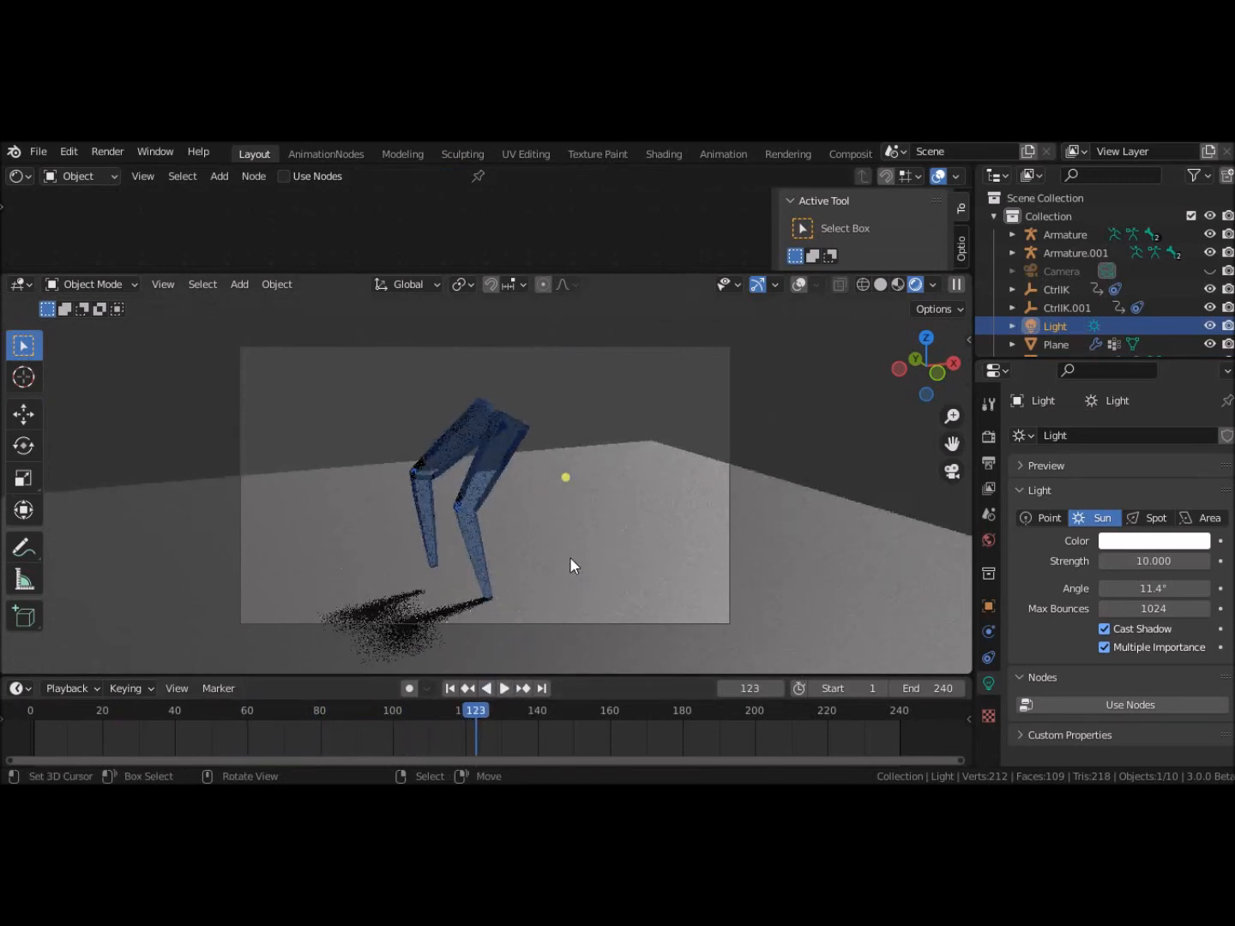
pyautogui.click(505, 689)
pyautogui.click(505, 689)
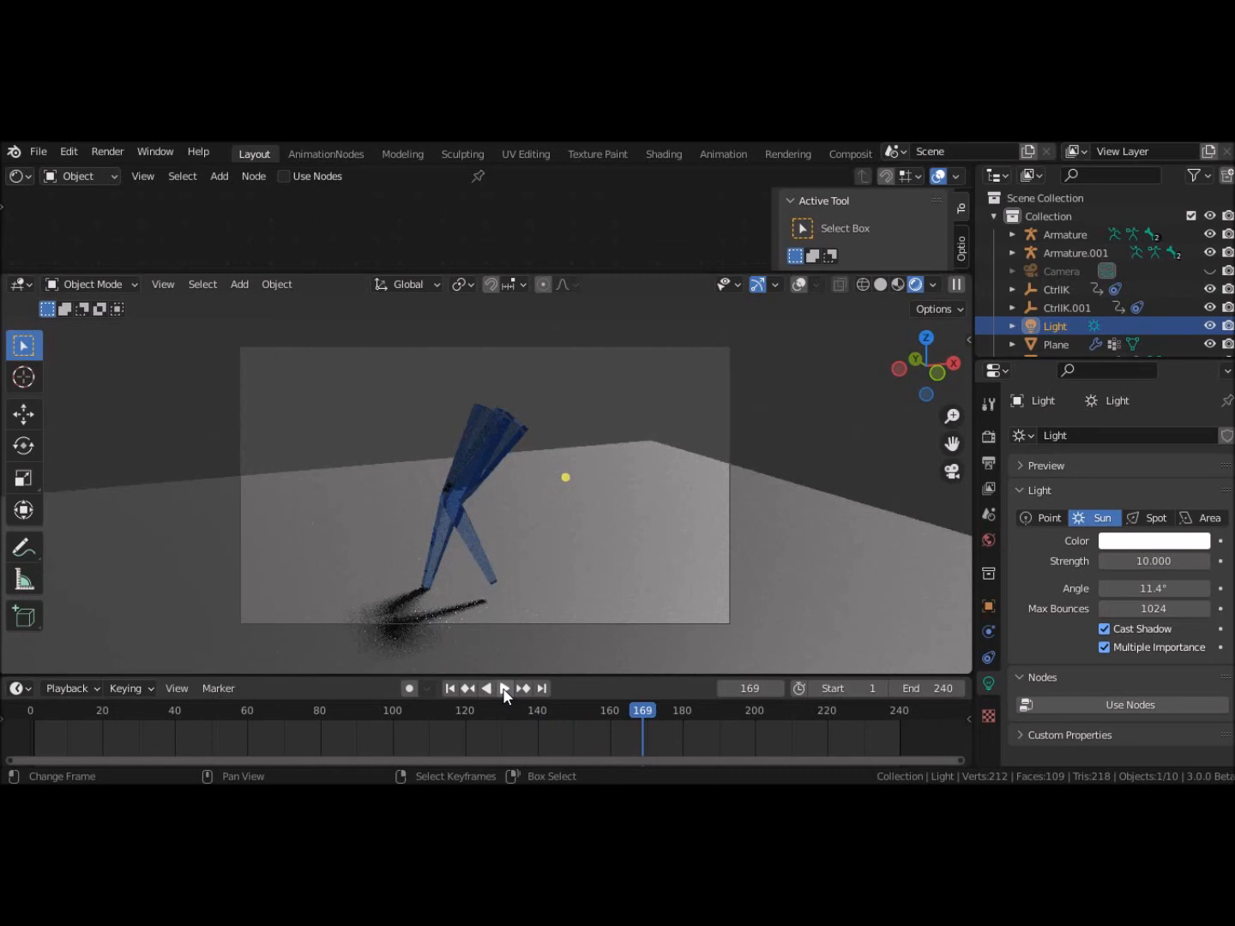
pyautogui.moveTo(562, 570); pyautogui.dragTo(499, 576, button='middle')
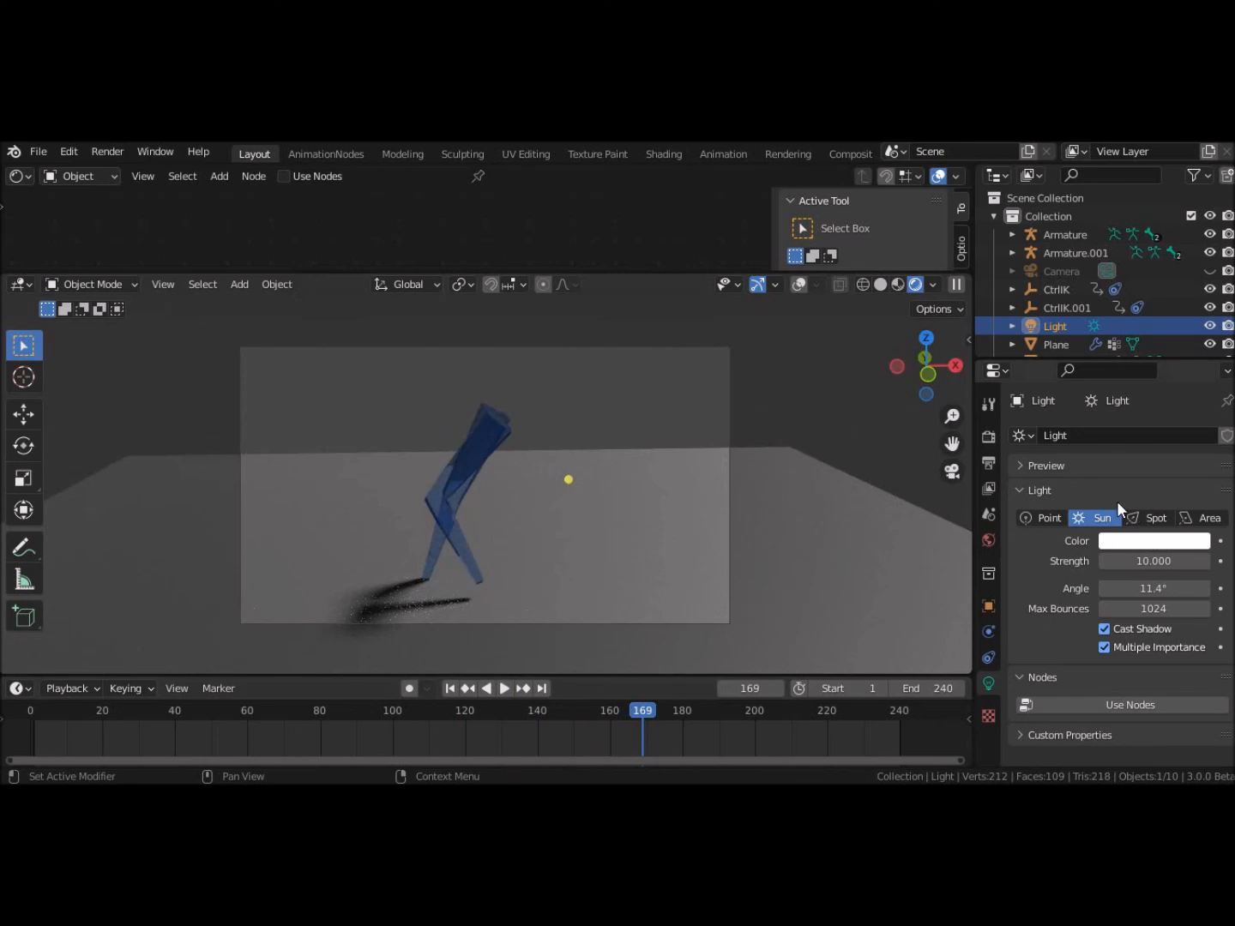
# Step: Halve the render output resolution to 960 × 540 px
pyautogui.click(990, 437)
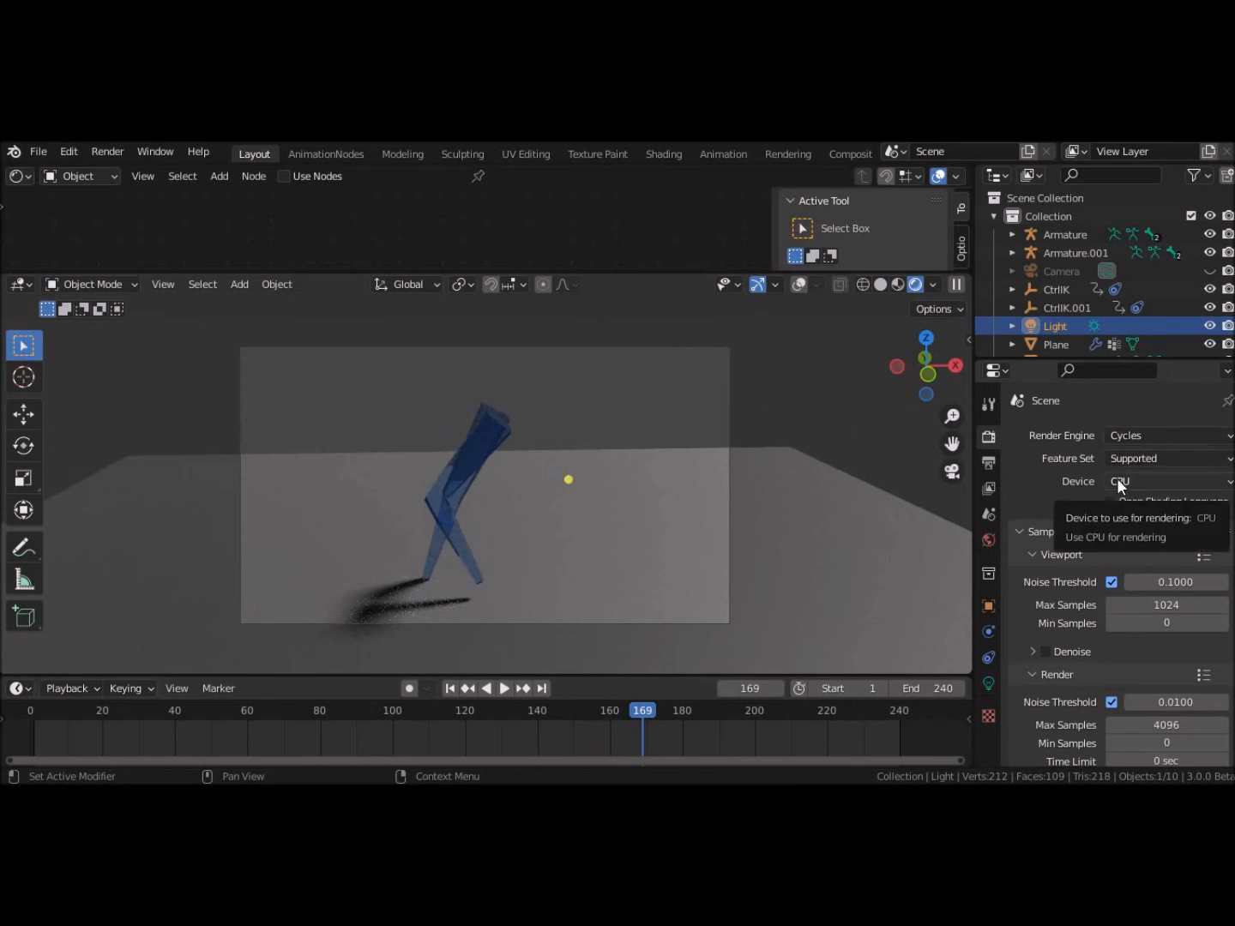
pyautogui.click(989, 463)
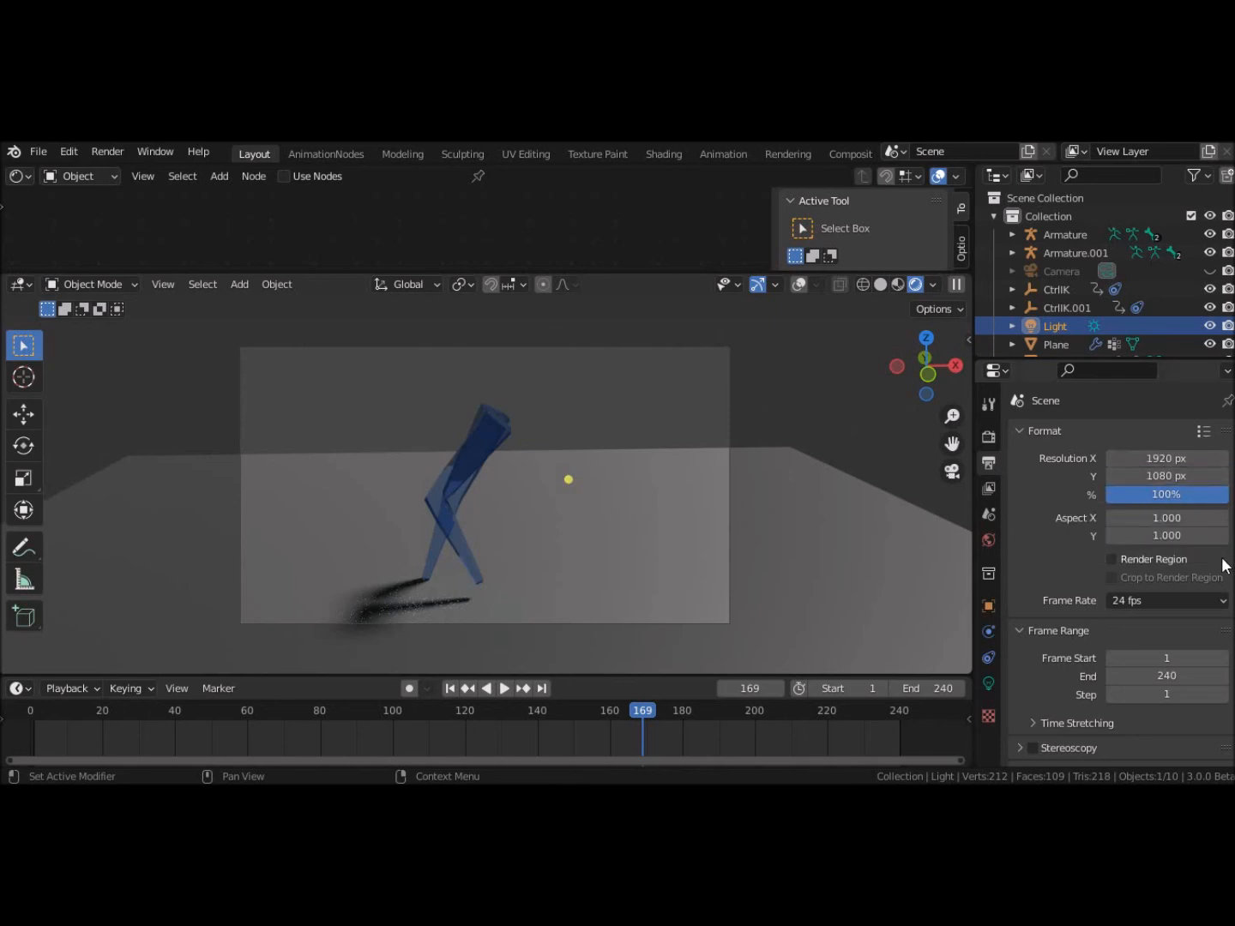
pyautogui.click(1170, 459)
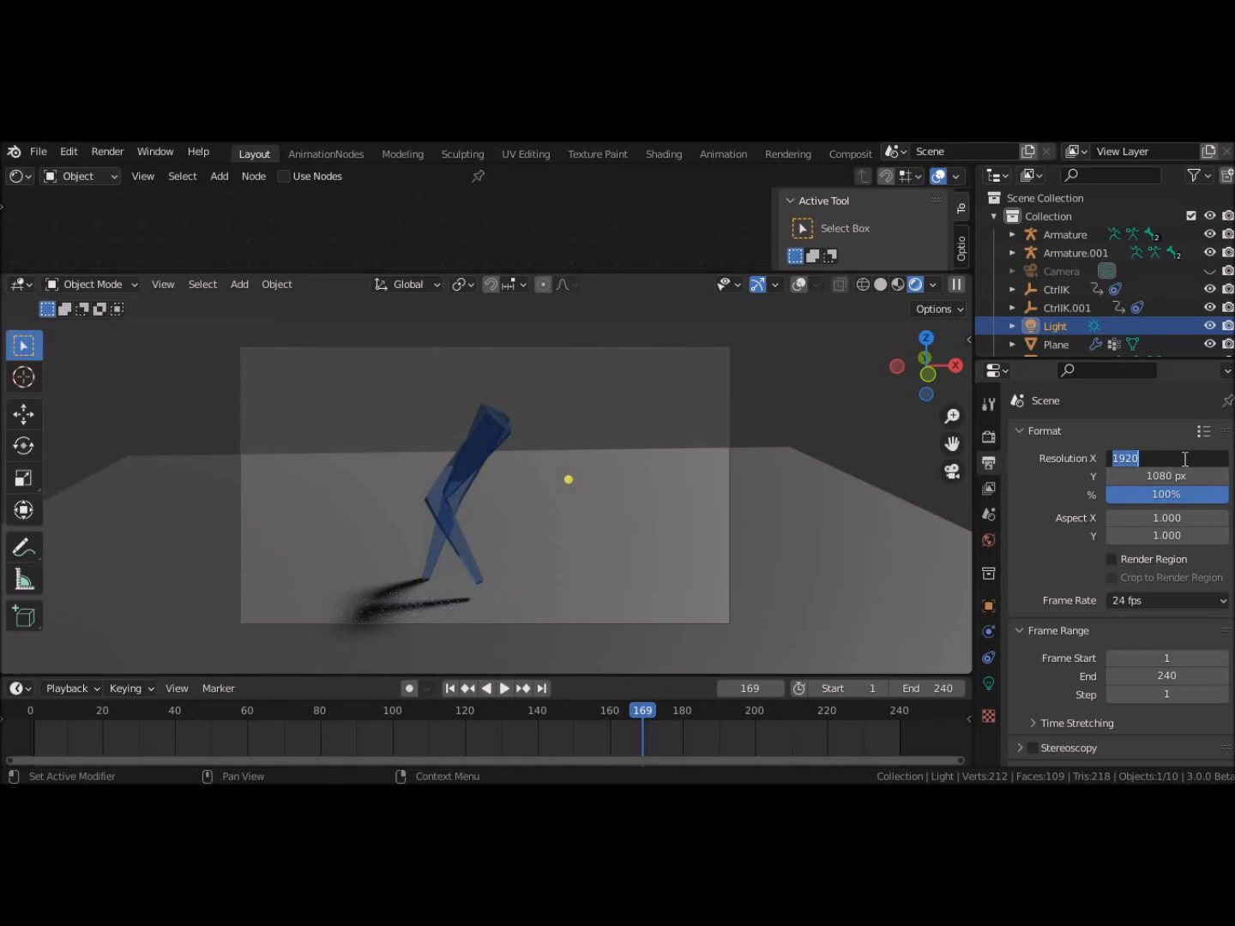
pyautogui.click(1167, 458)
pyautogui.write('/')
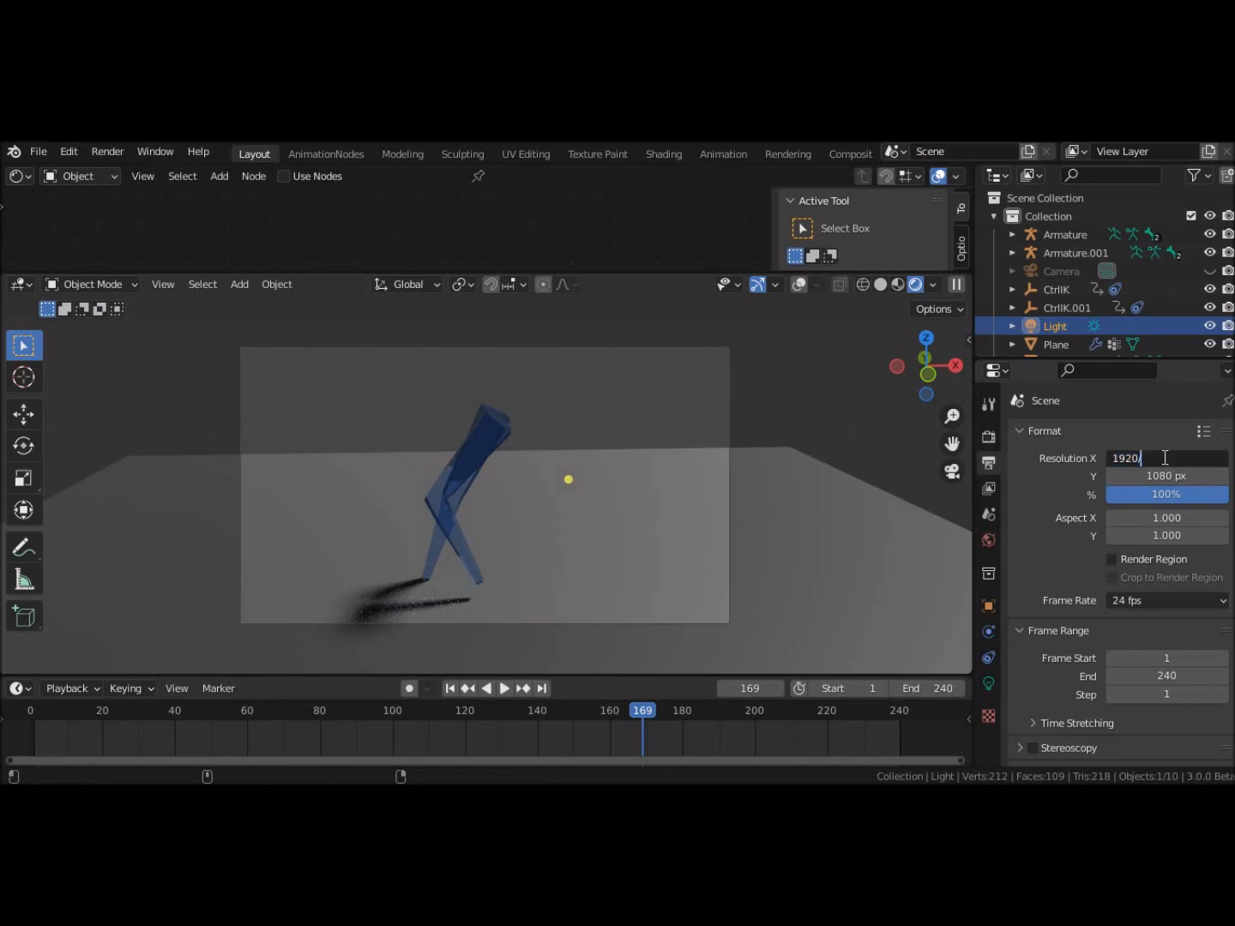
pyautogui.write('2')
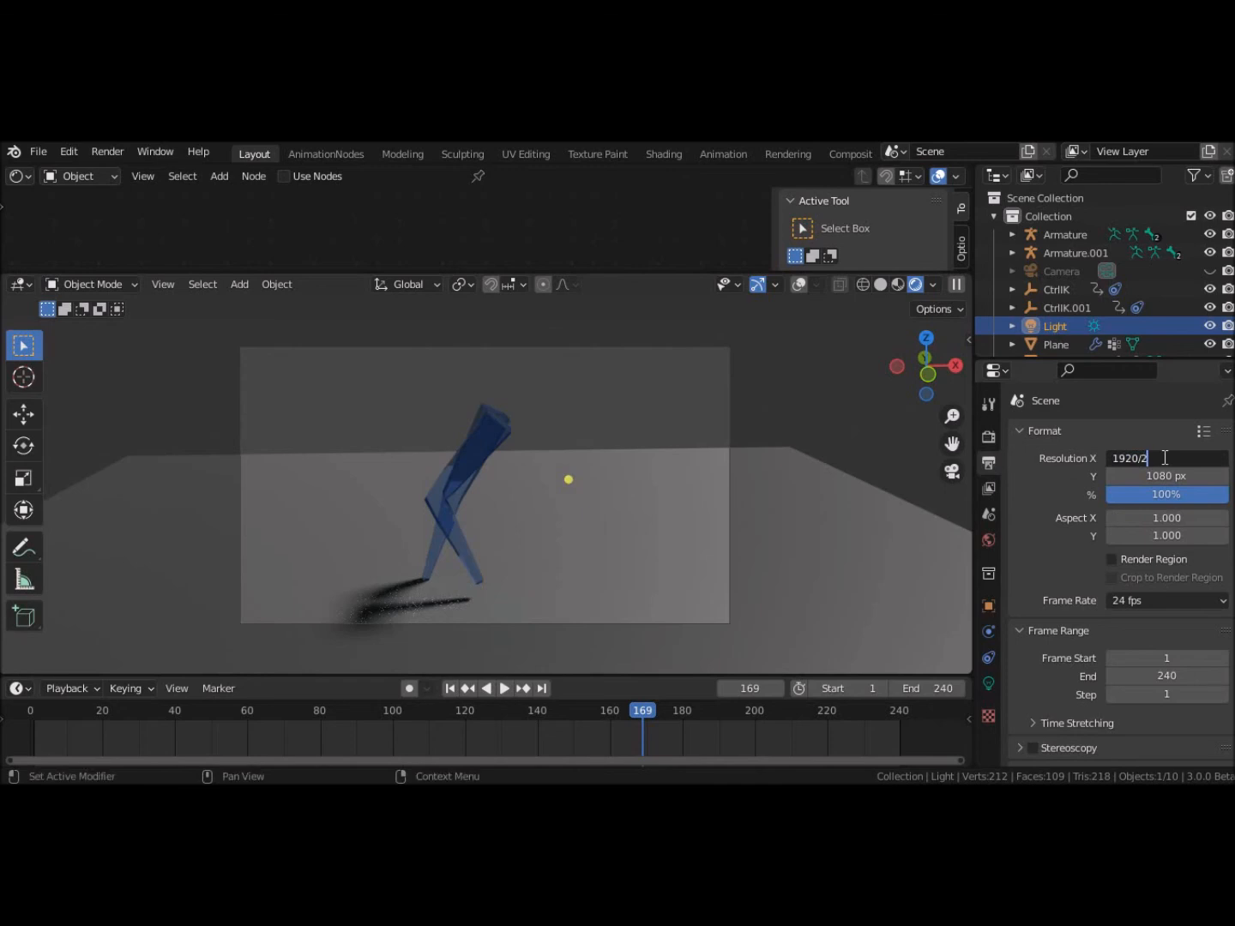
pyautogui.press('Return')
pyautogui.click(1185, 475)
pyautogui.click(1188, 477)
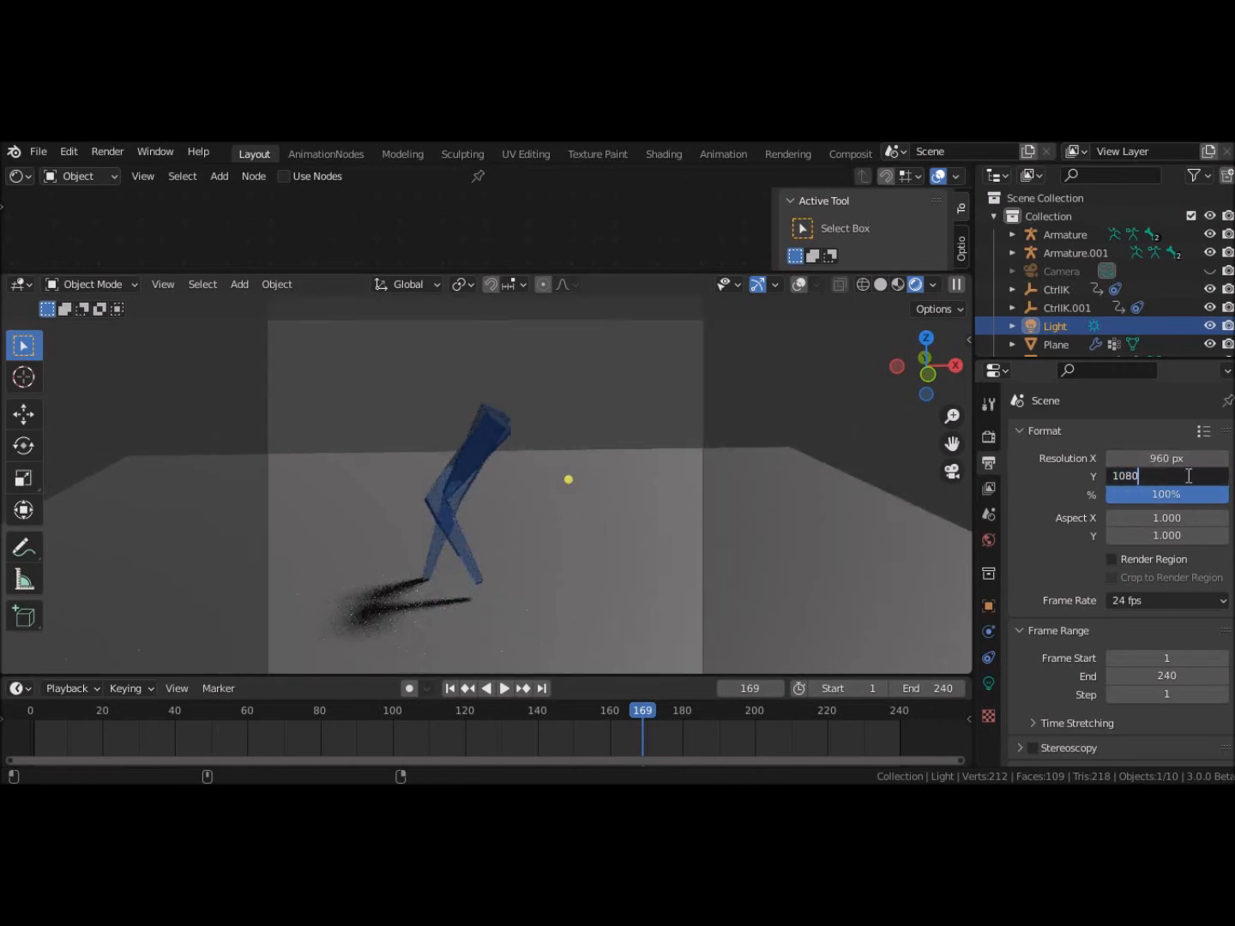
pyautogui.write('/2')
pyautogui.press('Return')
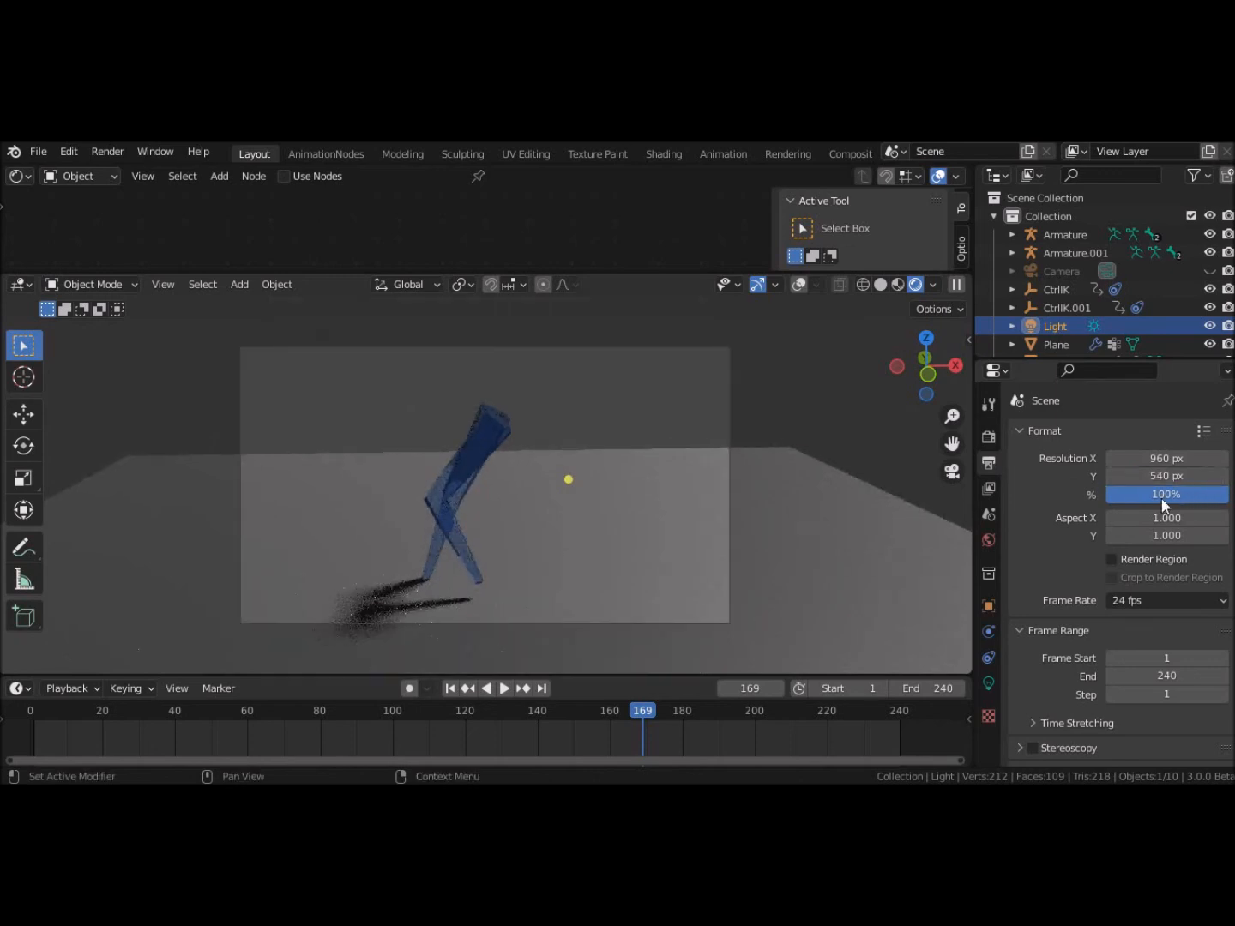
# Step: Set the output resolution percentage to 80% and collapse the Frame Range settings
pyautogui.click(1162, 498)
pyautogui.write('50')
pyautogui.press('Return')
pyautogui.click(1017, 630)
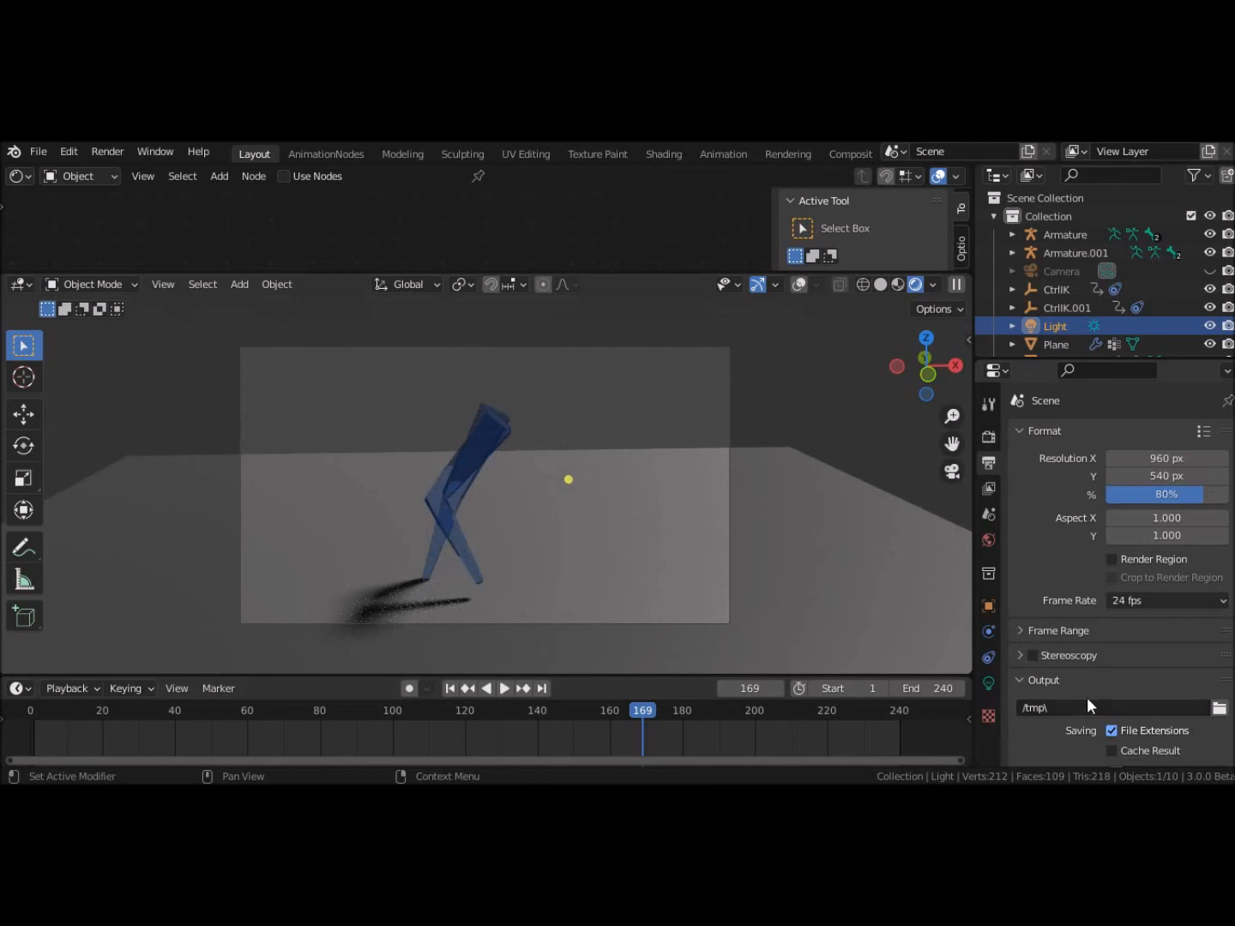
# Step: Set the render output folder to D:\CacheBlender3-0\
pyautogui.scroll(-2, 1099, 671)
pyautogui.scroll(-1, 1099, 668)
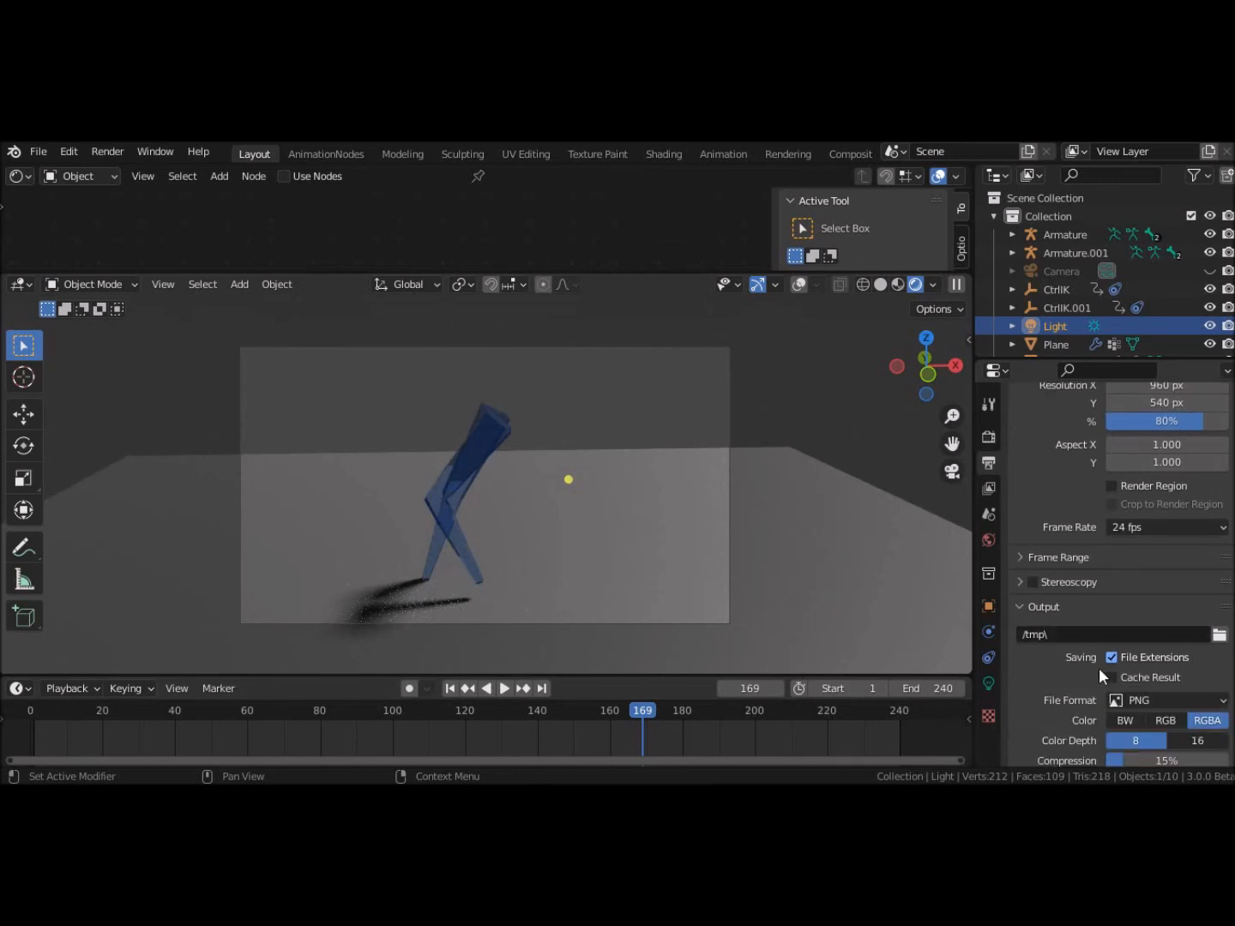
pyautogui.scroll(-2, 1099, 669)
pyautogui.scroll(-1, 1098, 667)
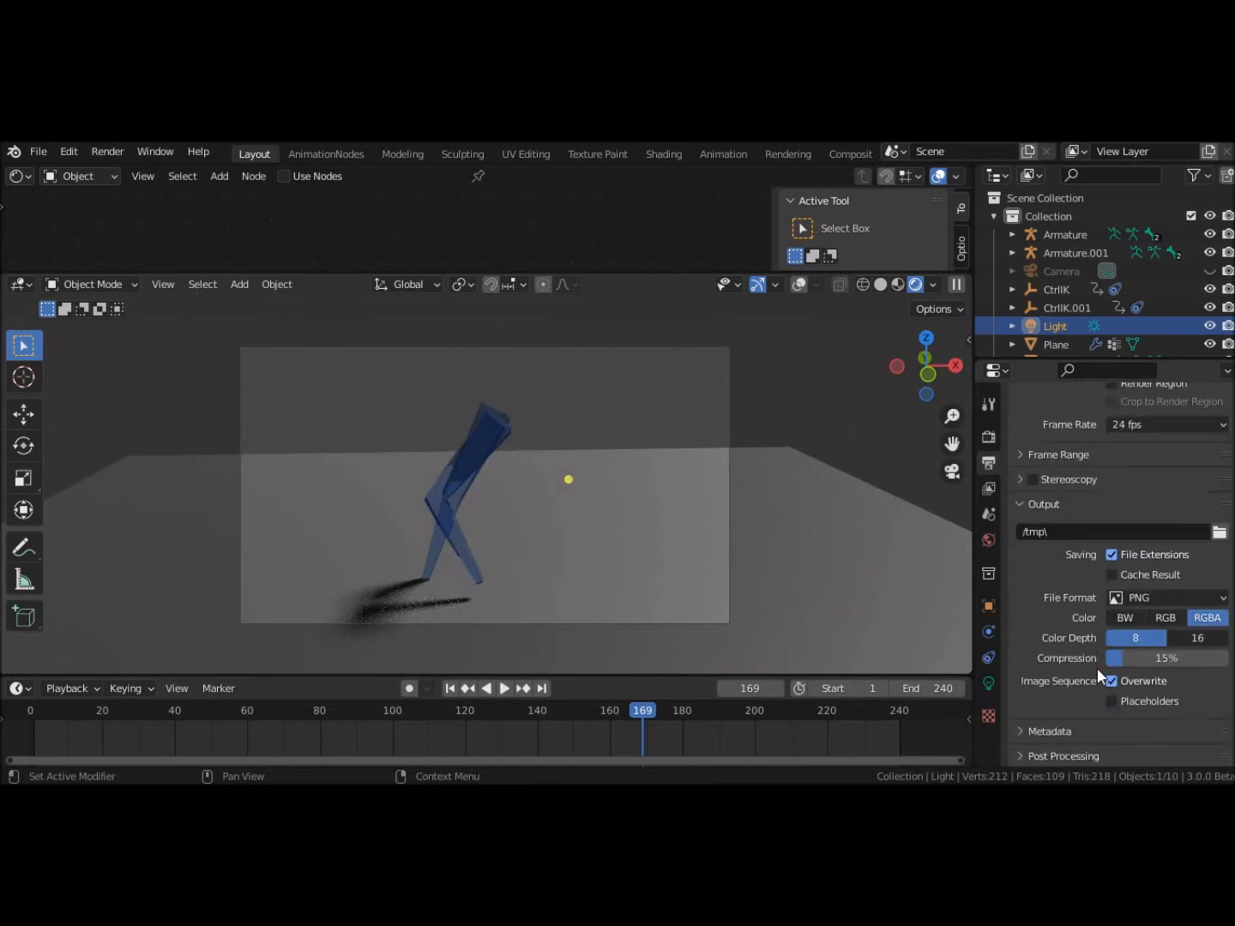
pyautogui.click(1023, 502)
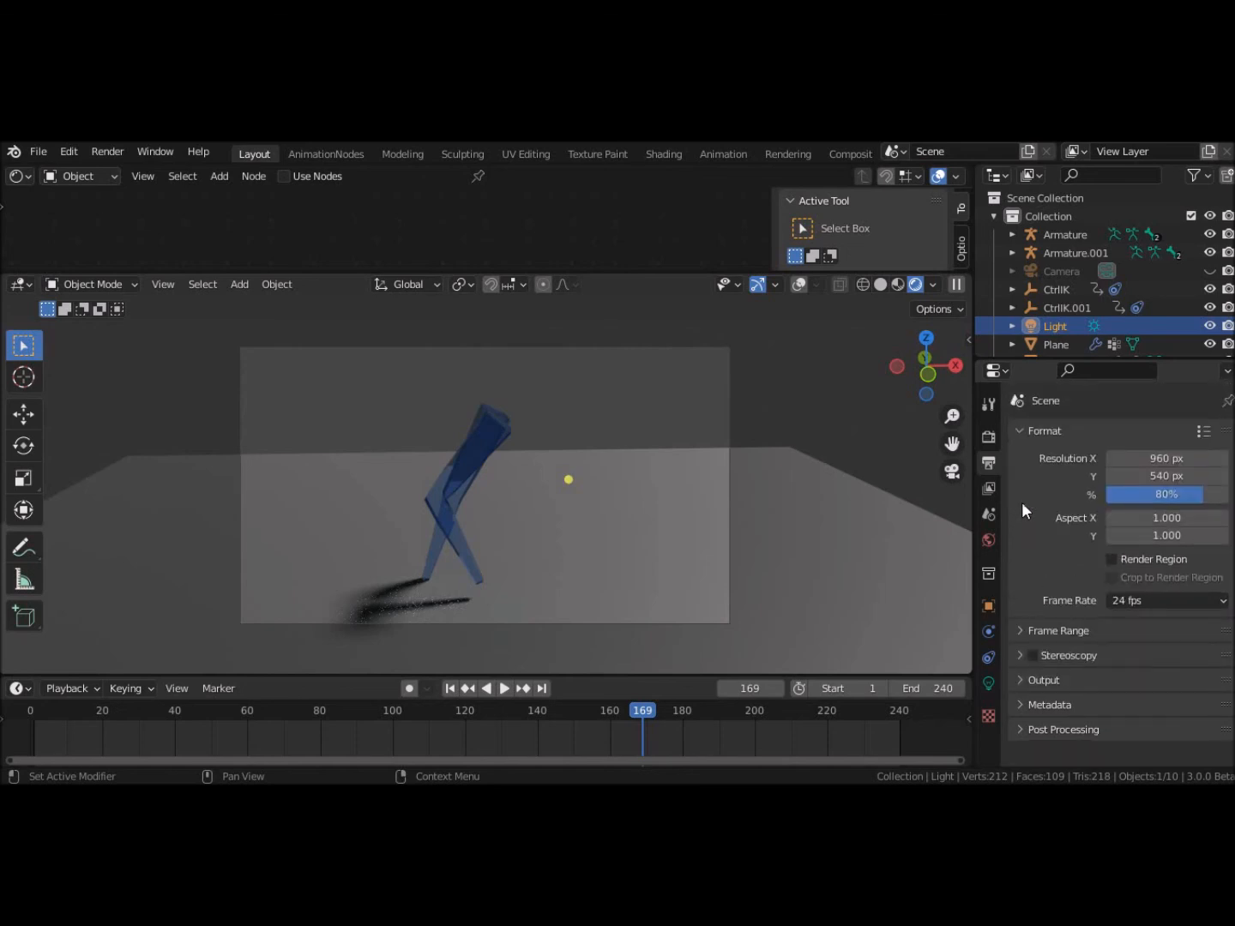
pyautogui.click(1019, 680)
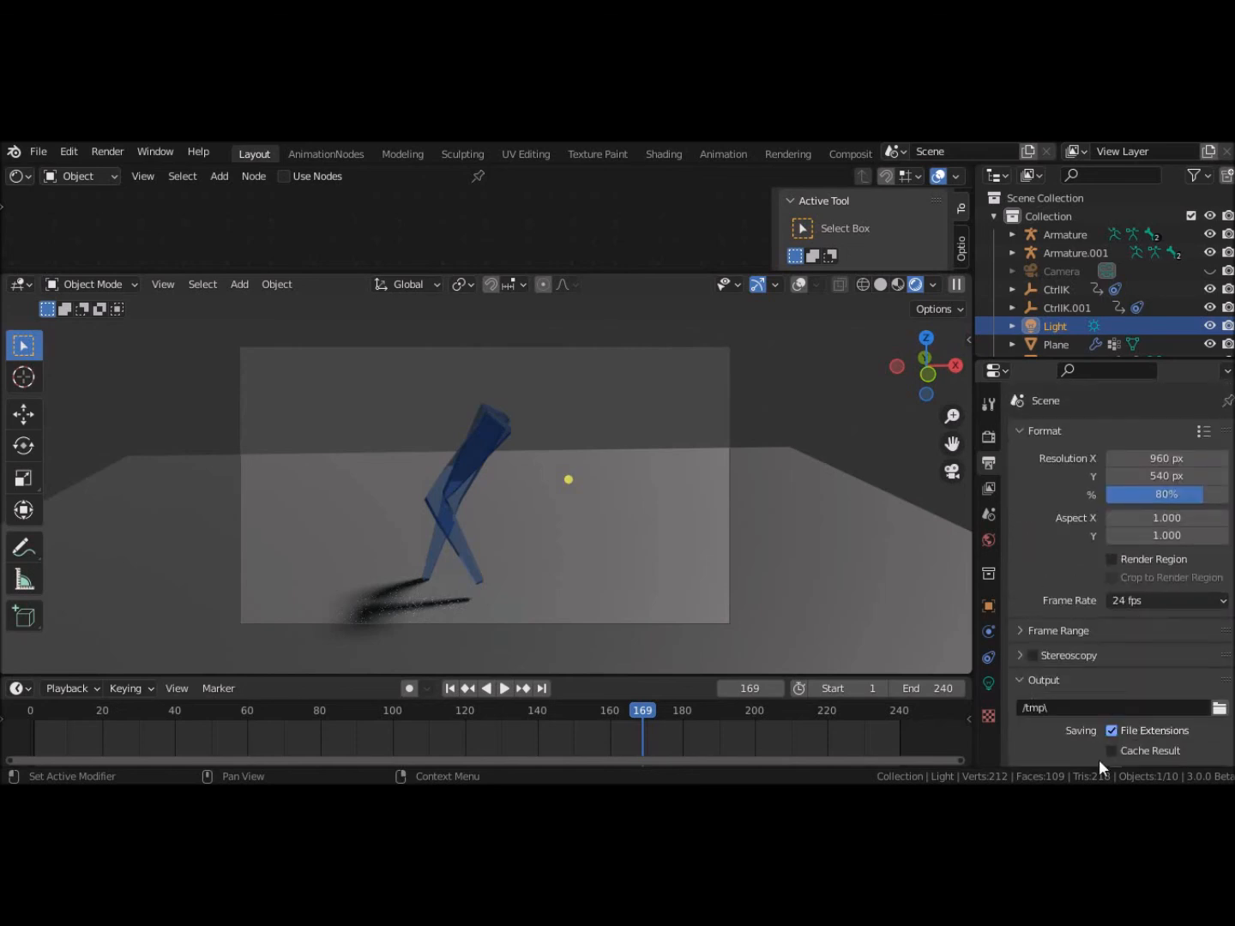
pyautogui.scroll(-3, 1077, 700)
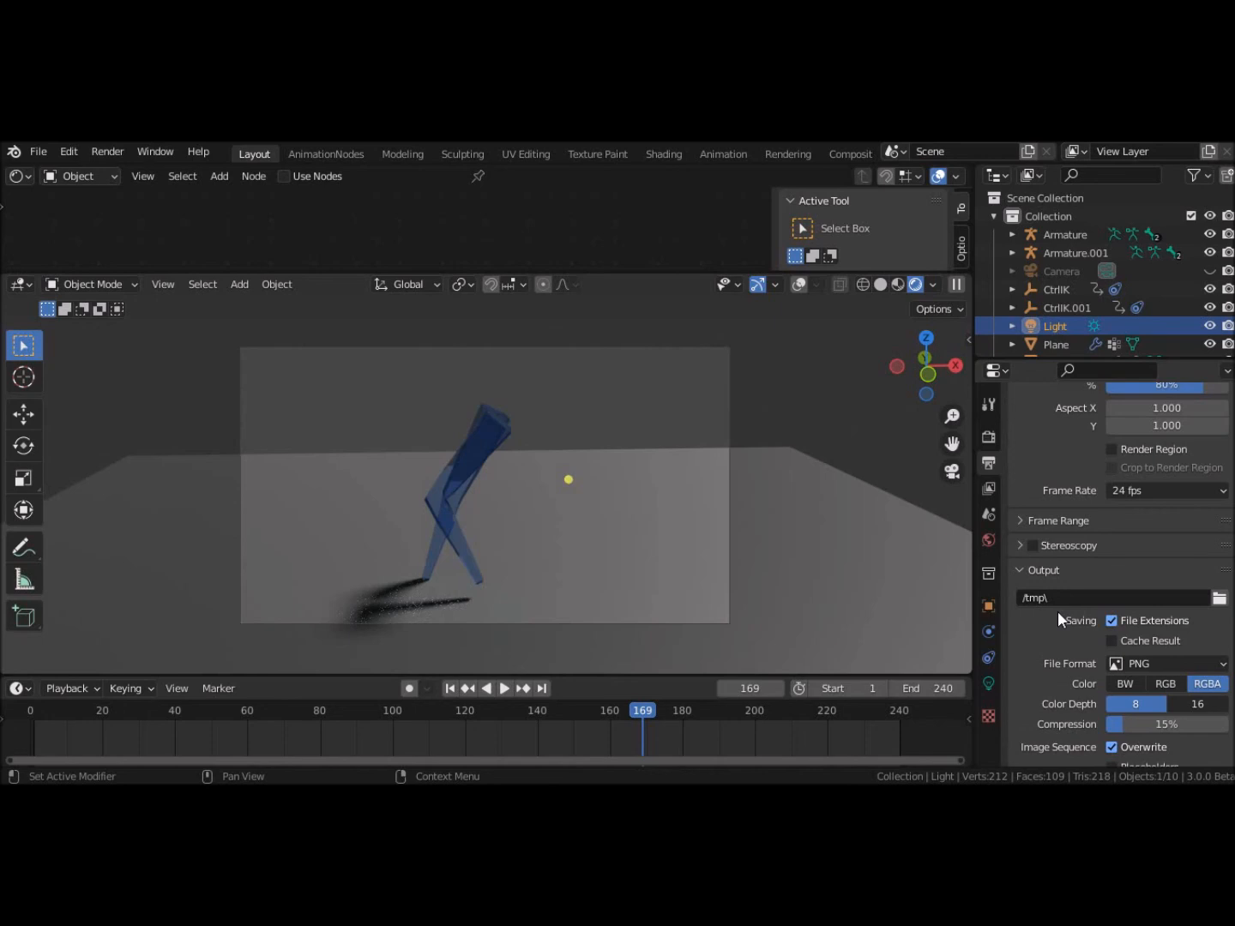
pyautogui.click(1219, 598)
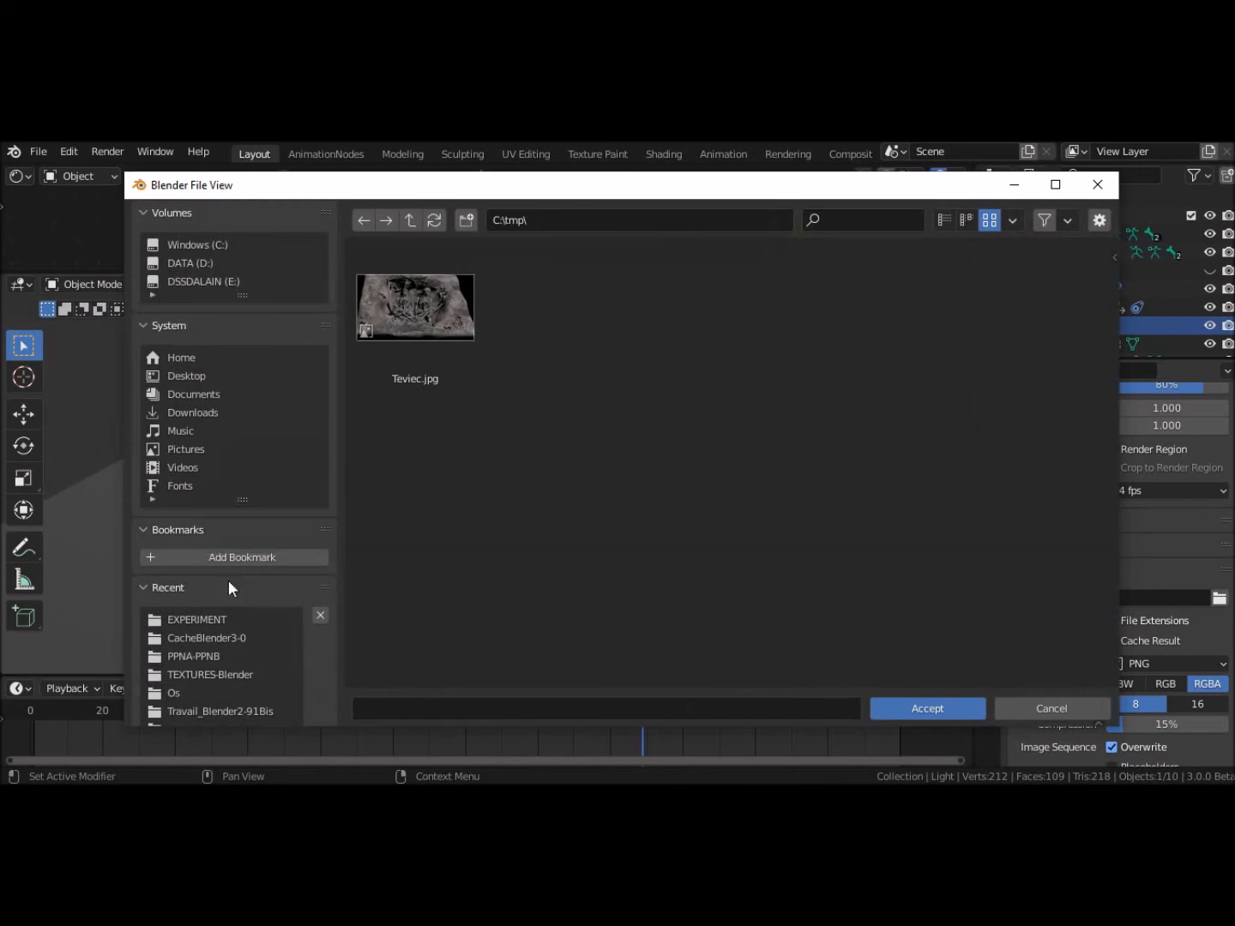
pyautogui.click(203, 639)
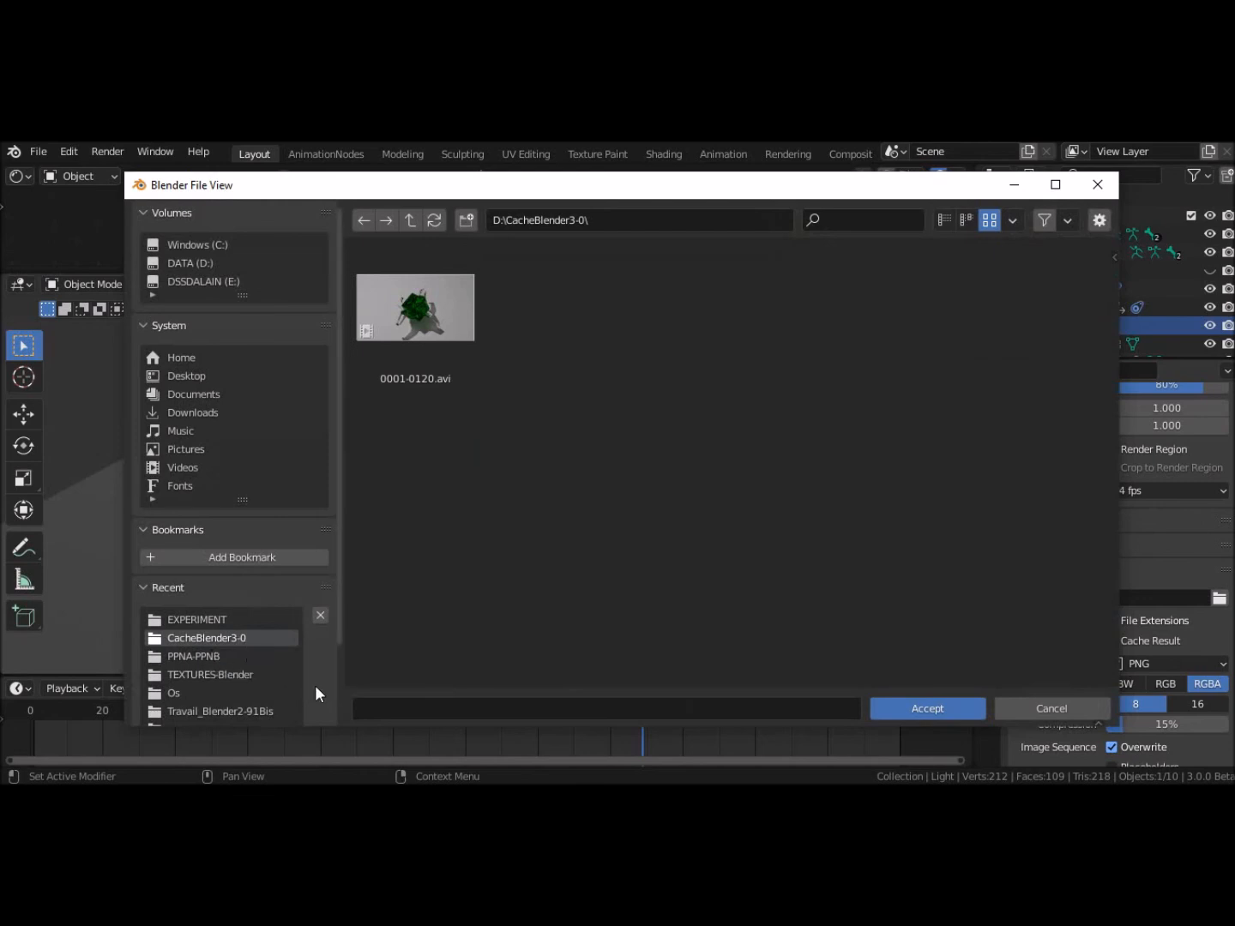
pyautogui.click(926, 708)
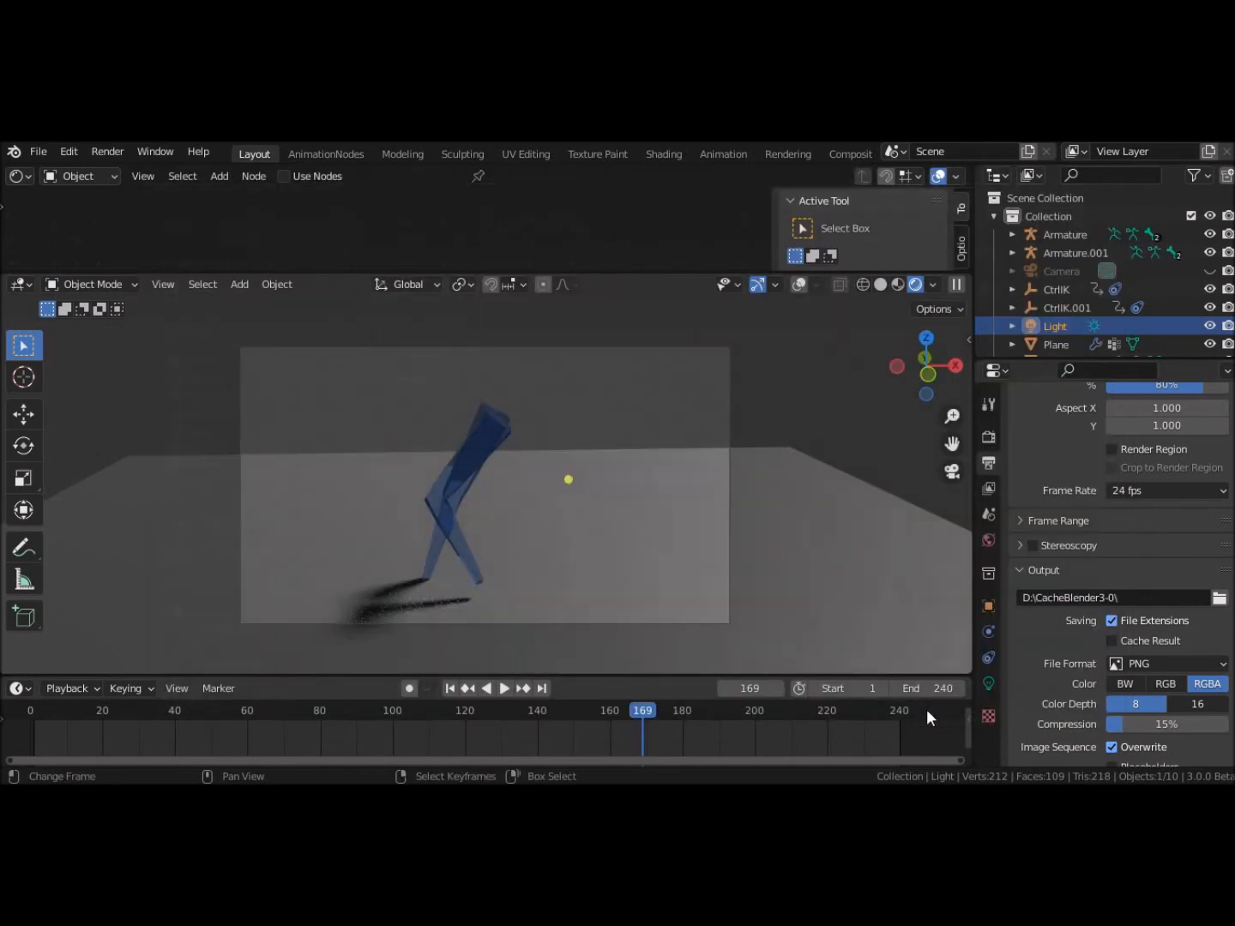
# Step: Change the output file format to AVI JPEG and reduce its quality to 66%
pyautogui.click(1138, 666)
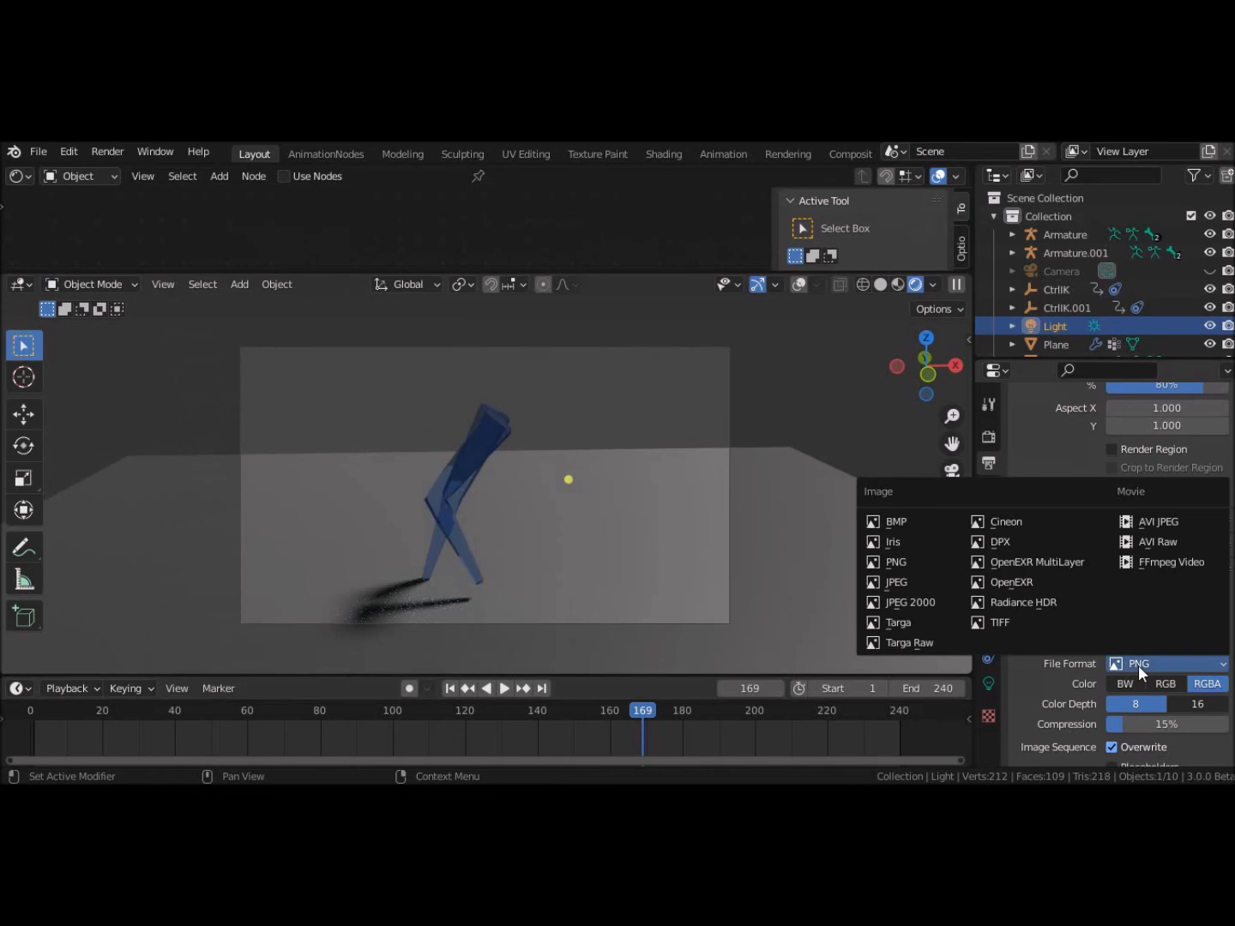
pyautogui.click(1171, 521)
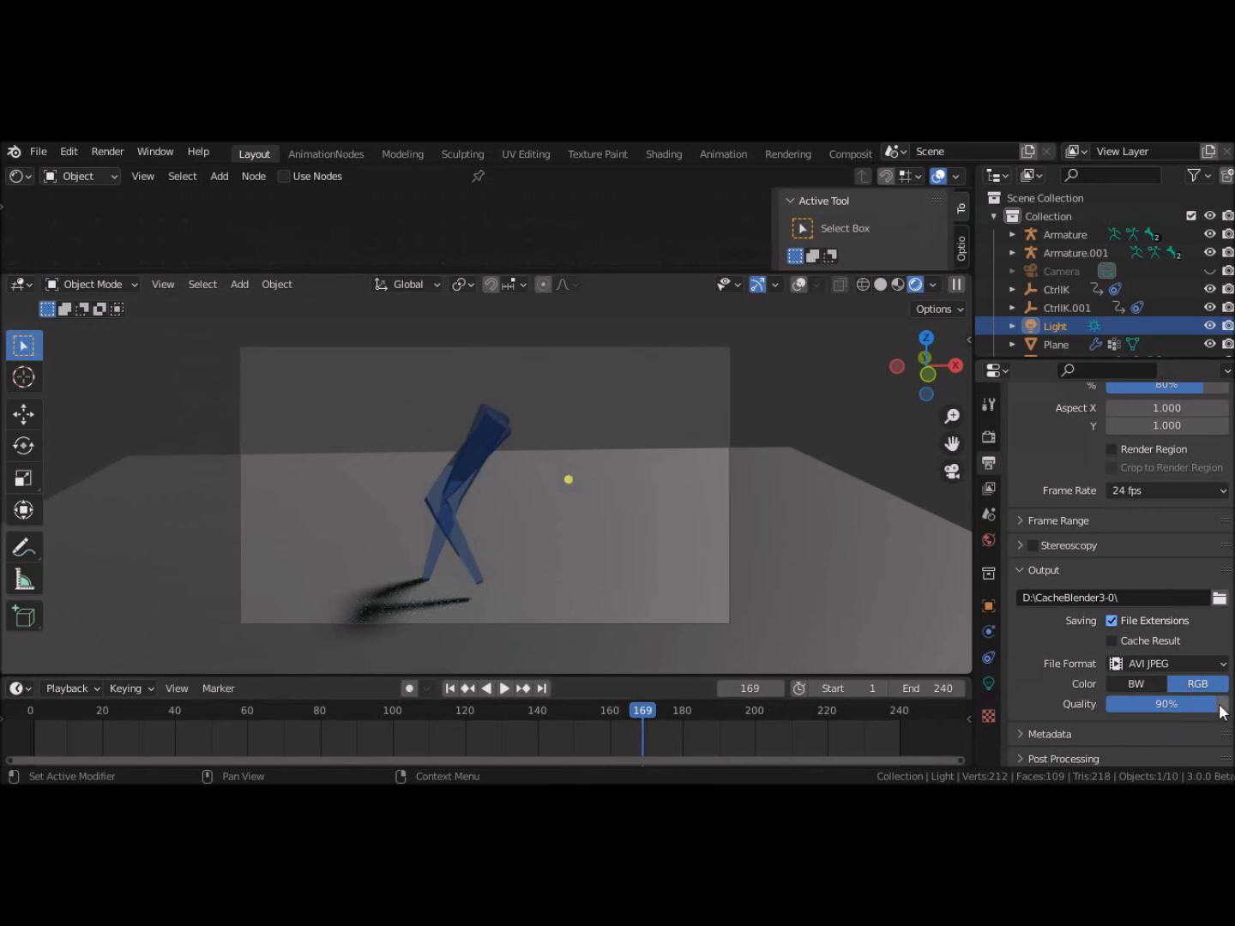
pyautogui.moveTo(1216, 705); pyautogui.dragTo(1186, 703)
pyautogui.scroll(-1, 1155, 713)
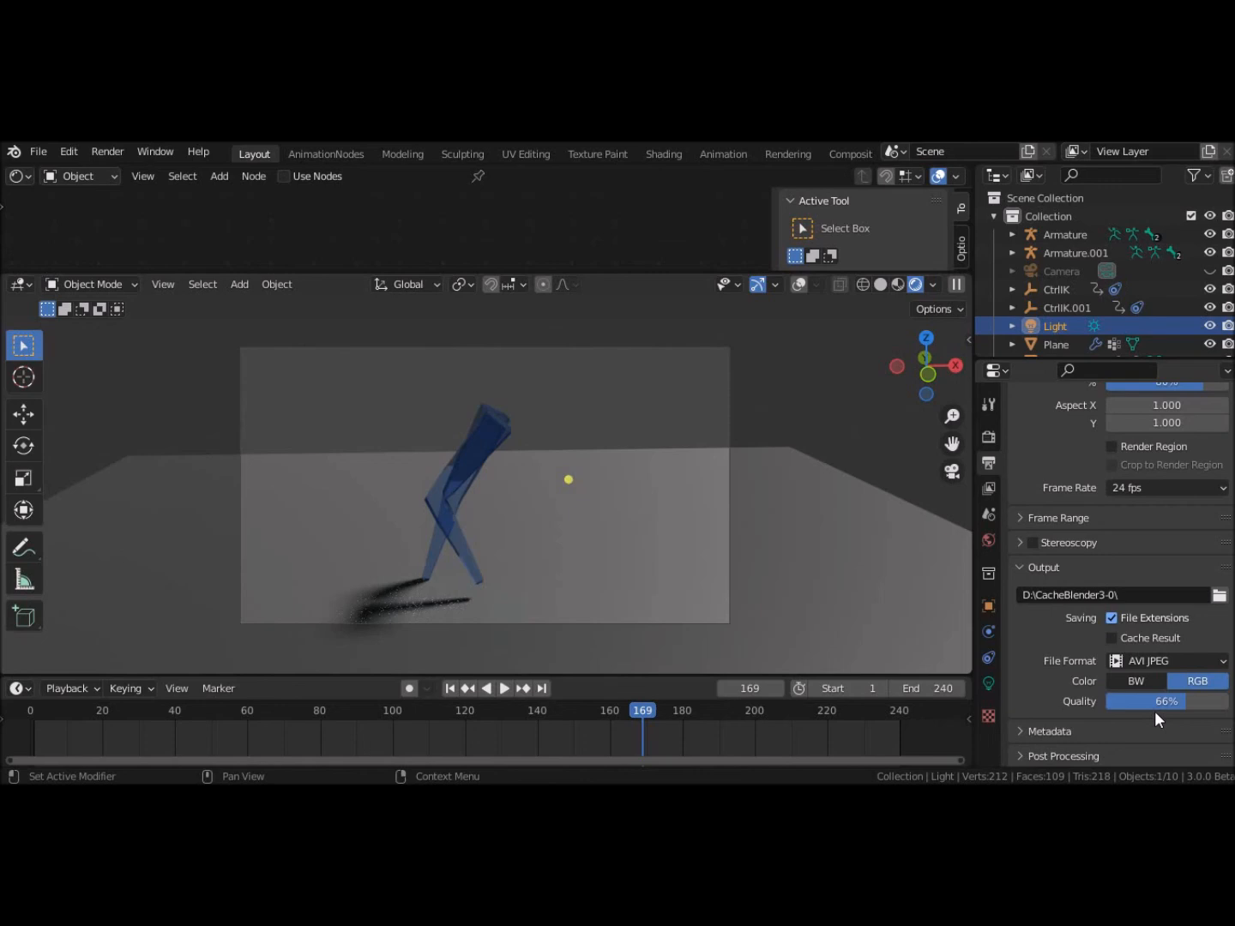
pyautogui.click(992, 435)
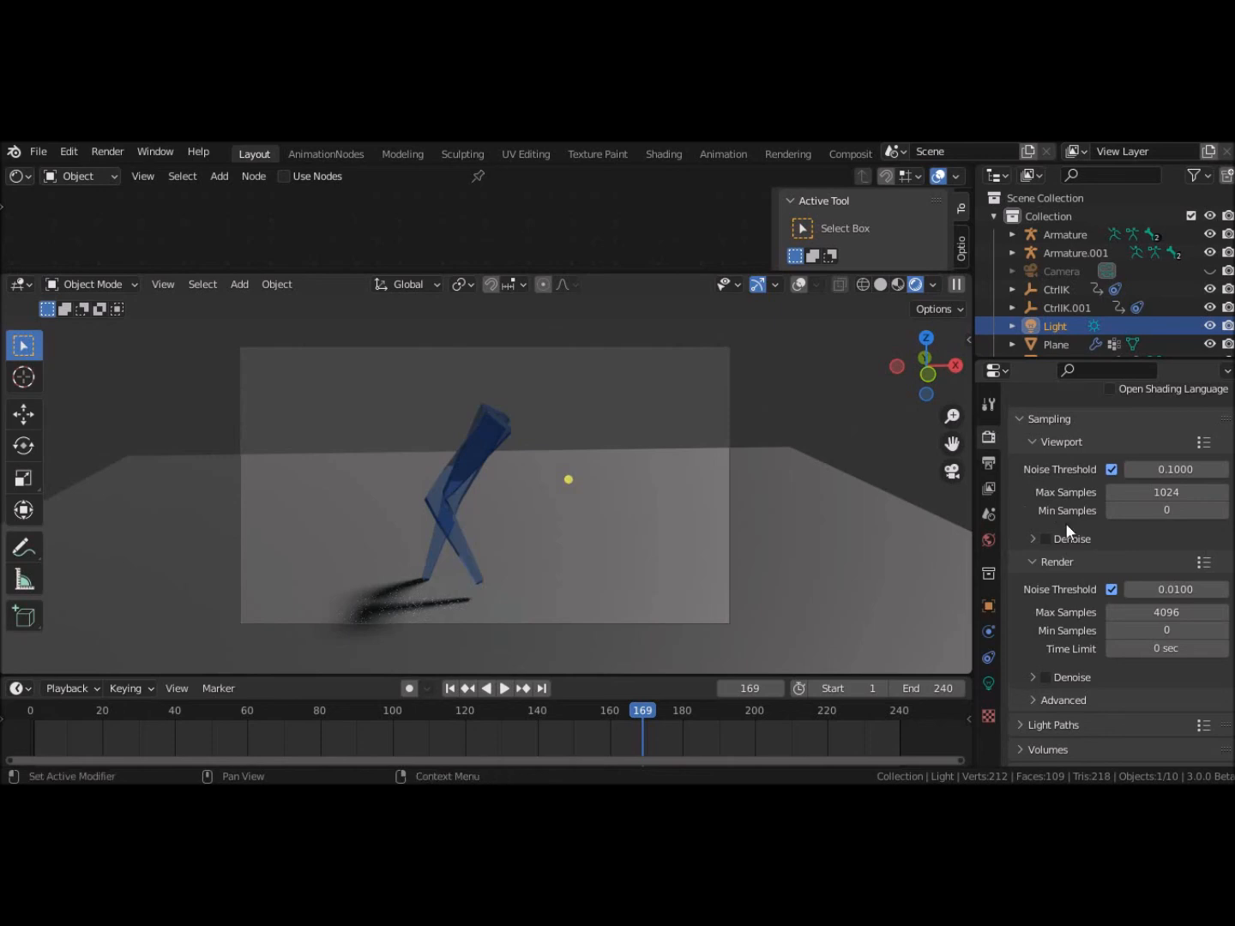
pyautogui.click(990, 462)
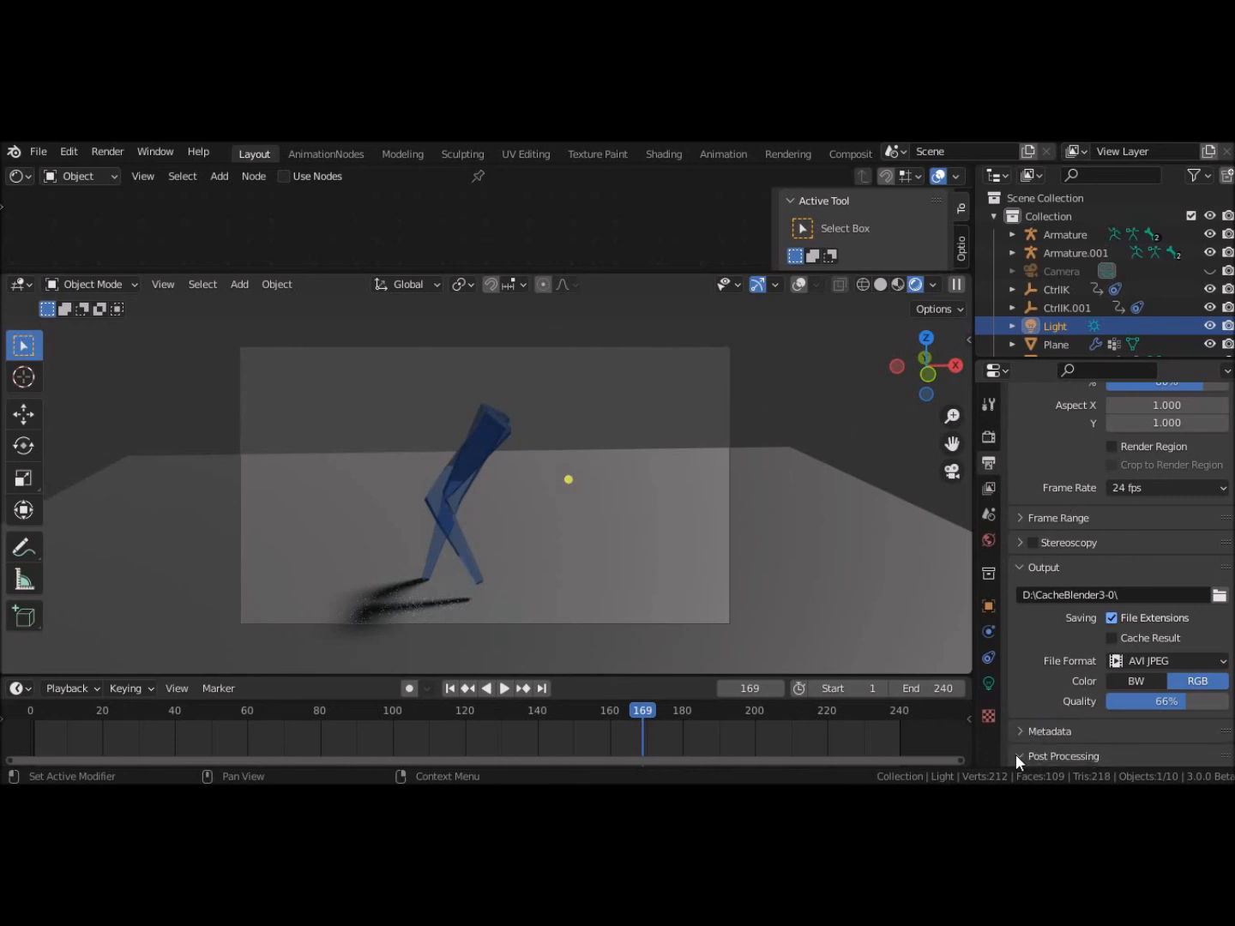
pyautogui.click(1051, 748)
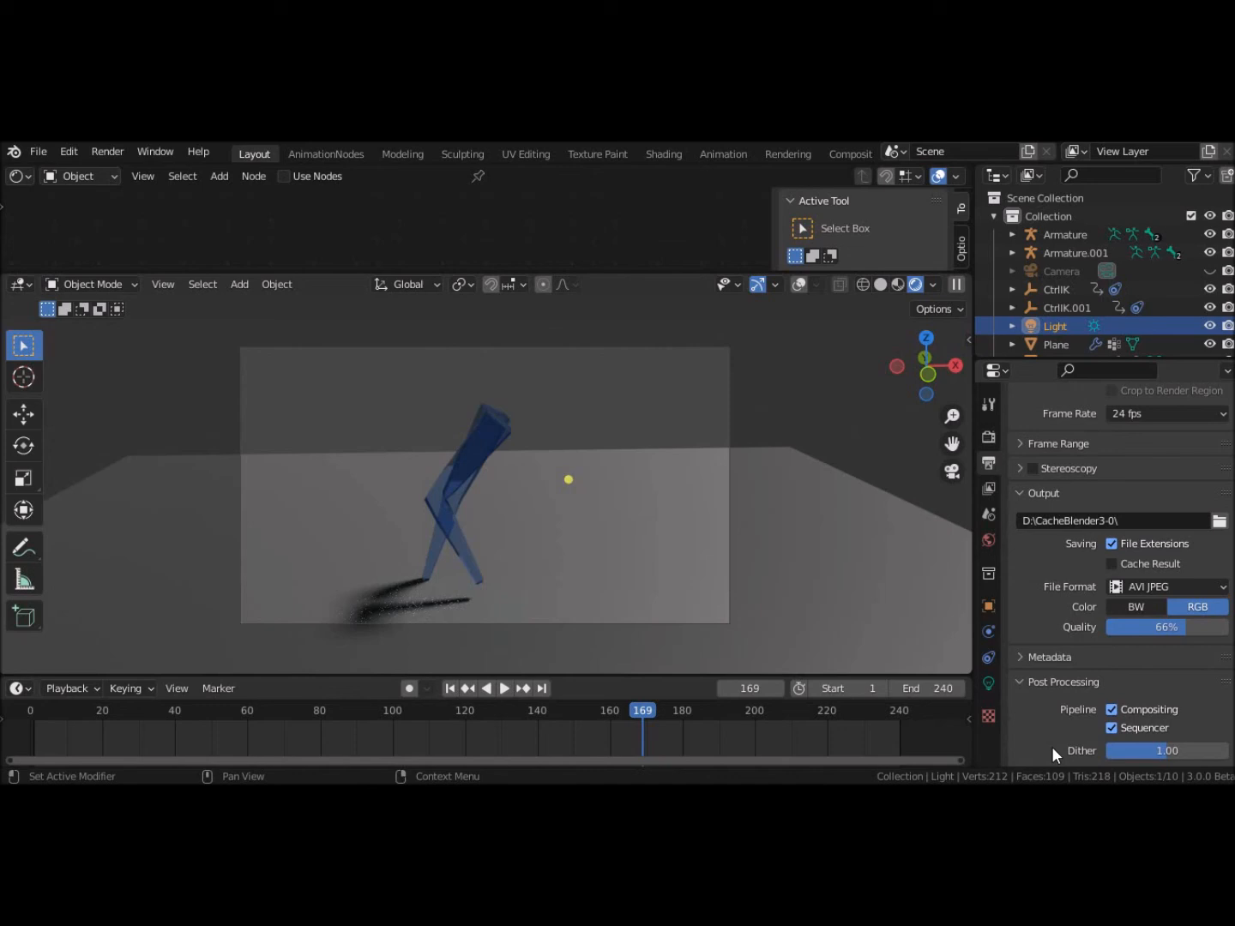
pyautogui.click(1023, 677)
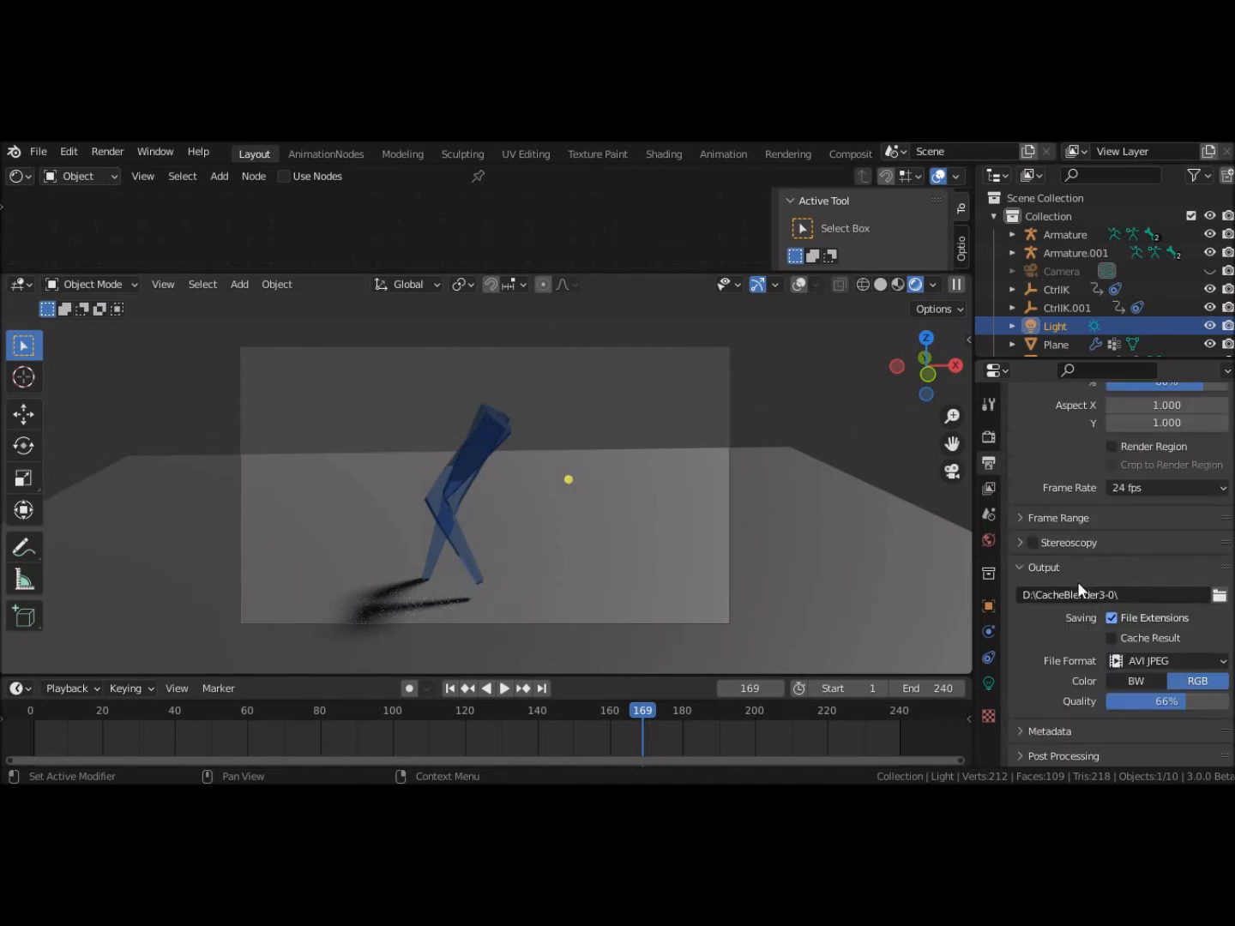
# Step: Expand the Frame Range settings and set the animation's end frame to 100
pyautogui.click(1026, 515)
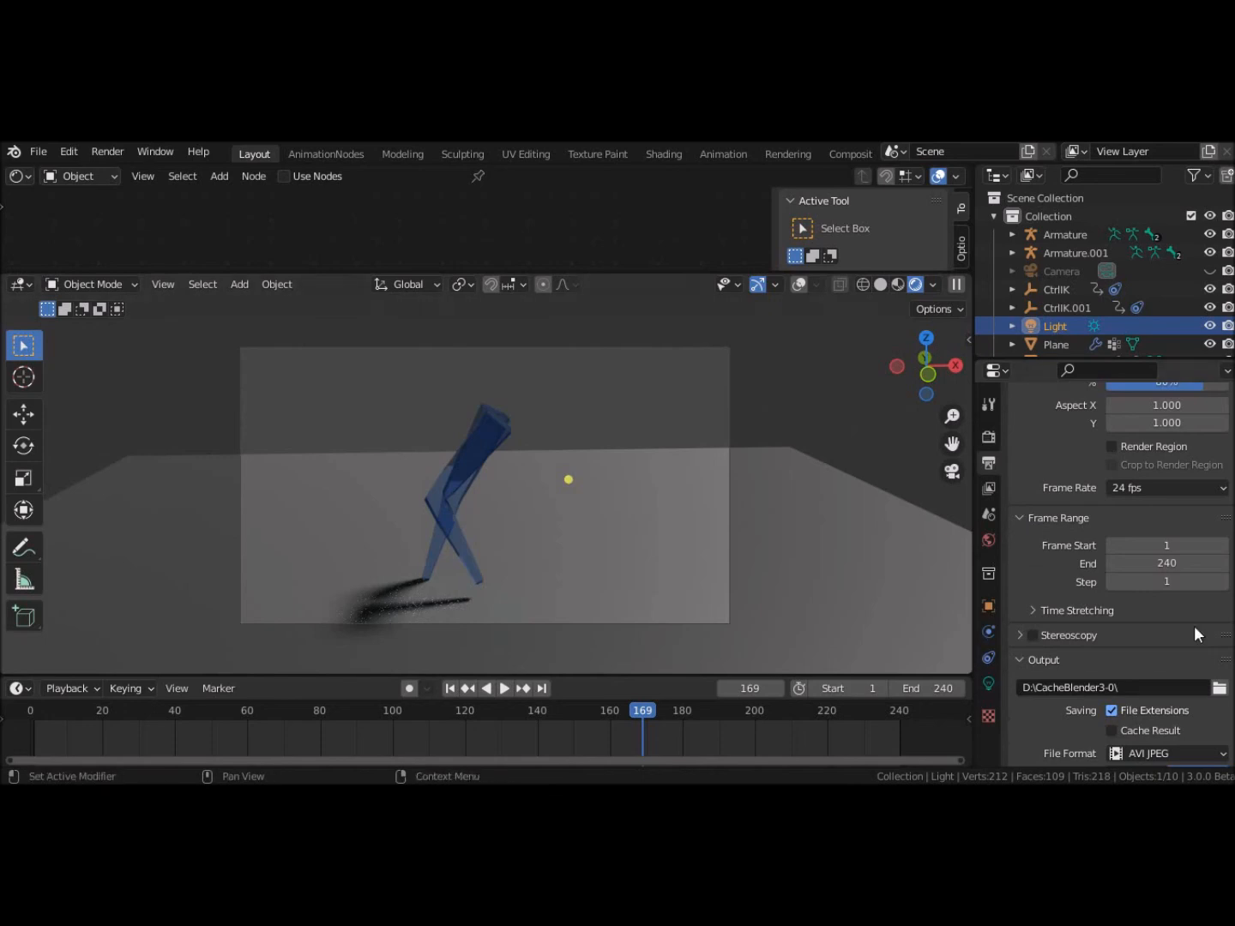
pyautogui.click(1168, 563)
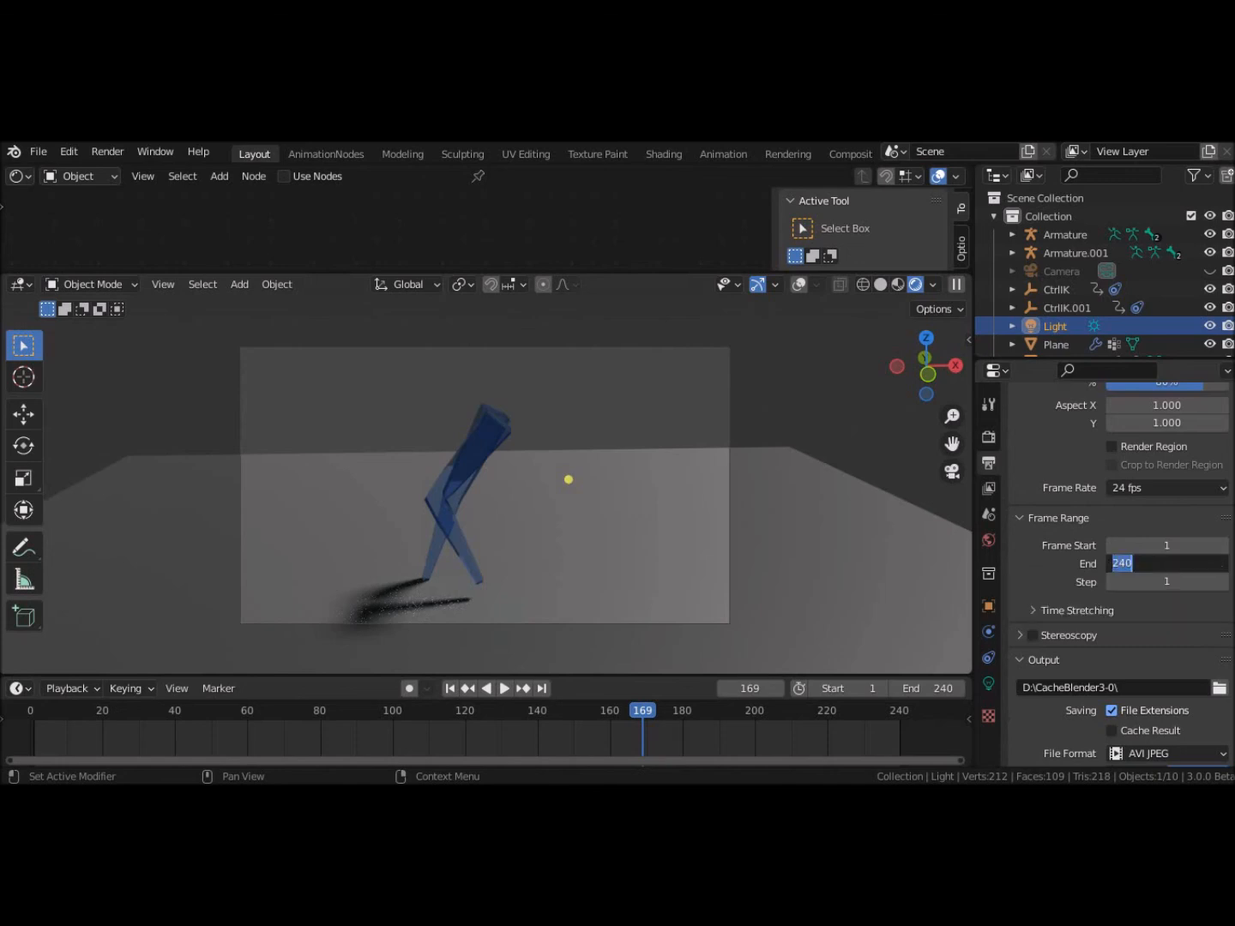
pyautogui.write('100')
pyautogui.press('Return')
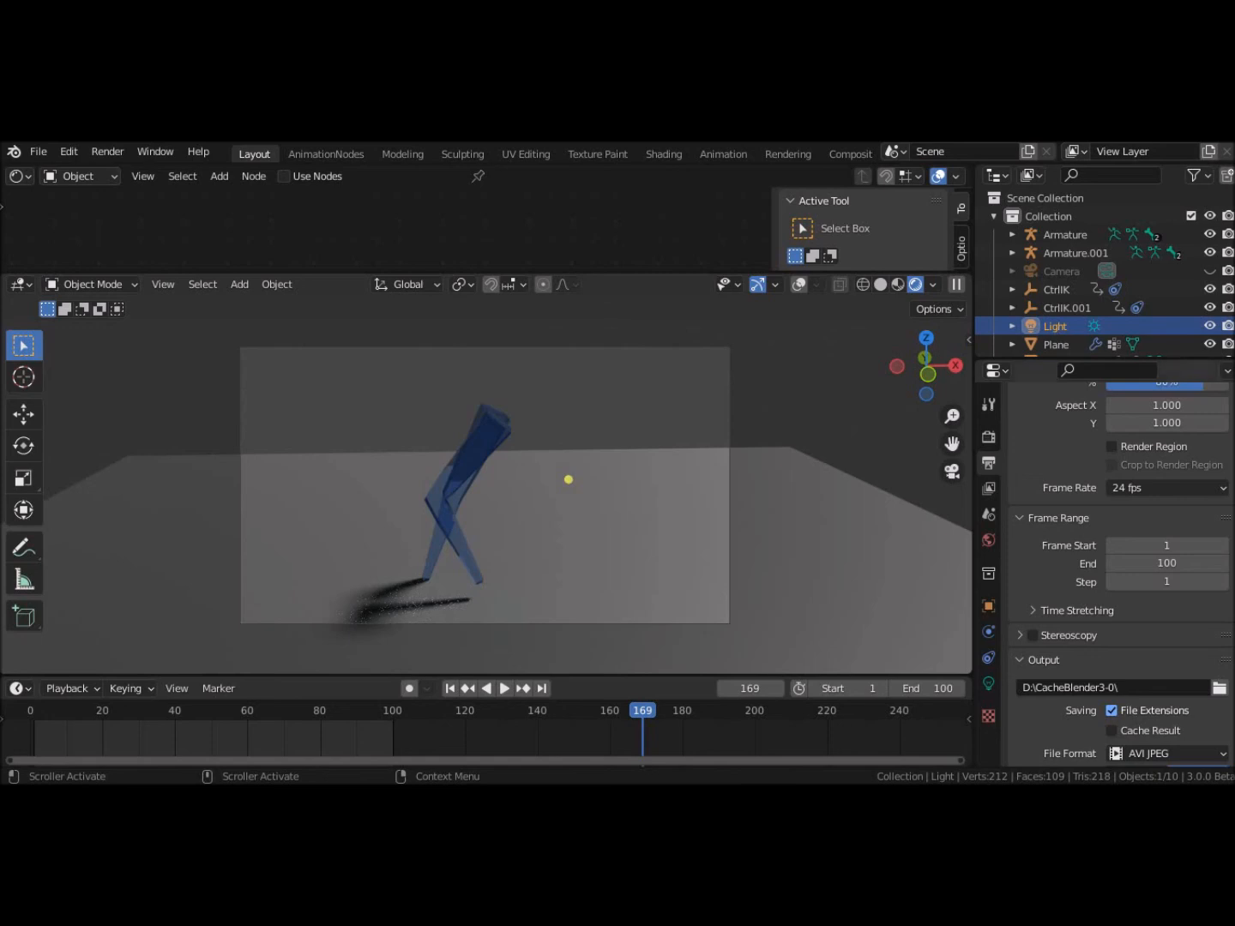
# Step: Preview the walk animation from the first frame, stop playback and return to frame 1
pyautogui.click(449, 690)
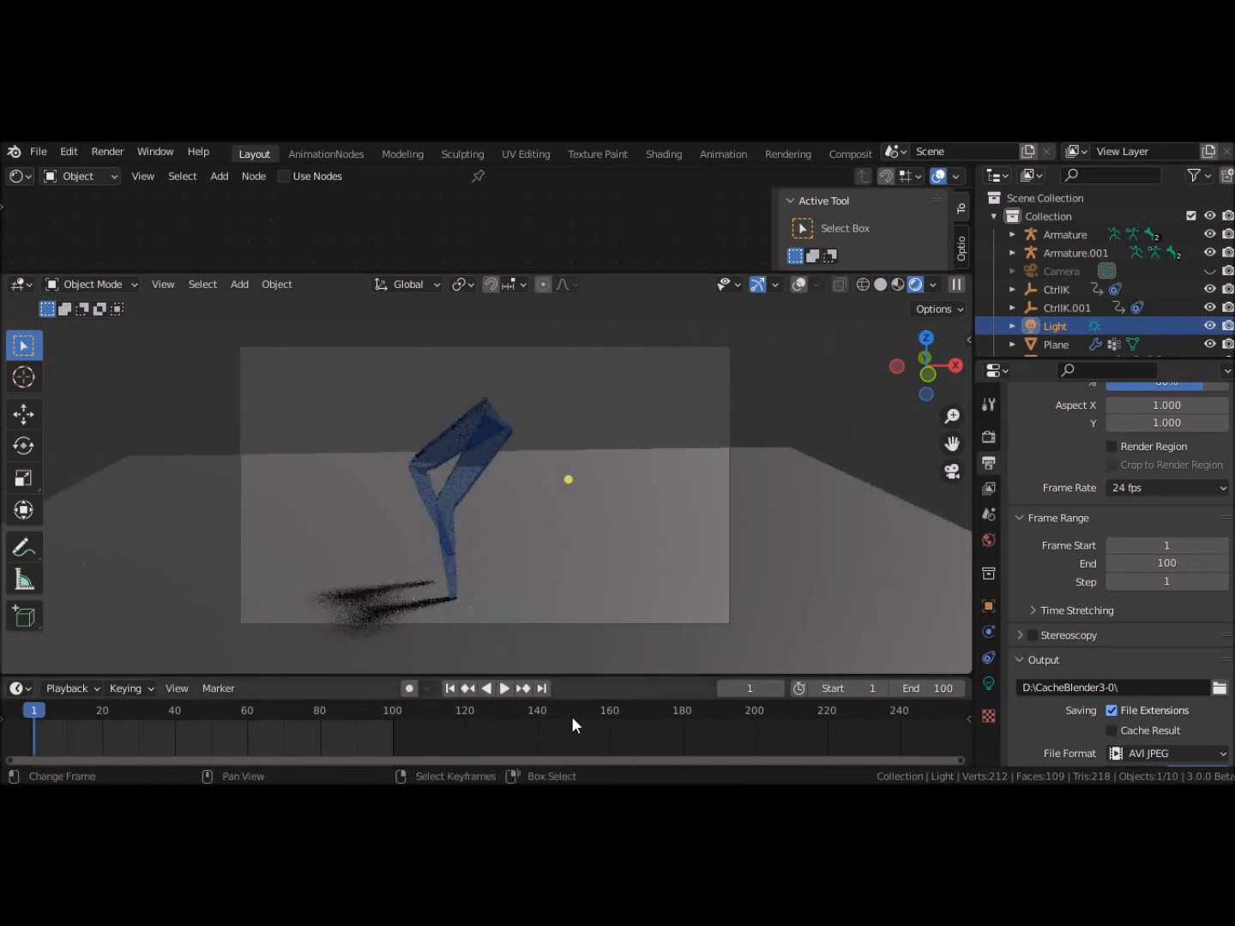
pyautogui.click(502, 689)
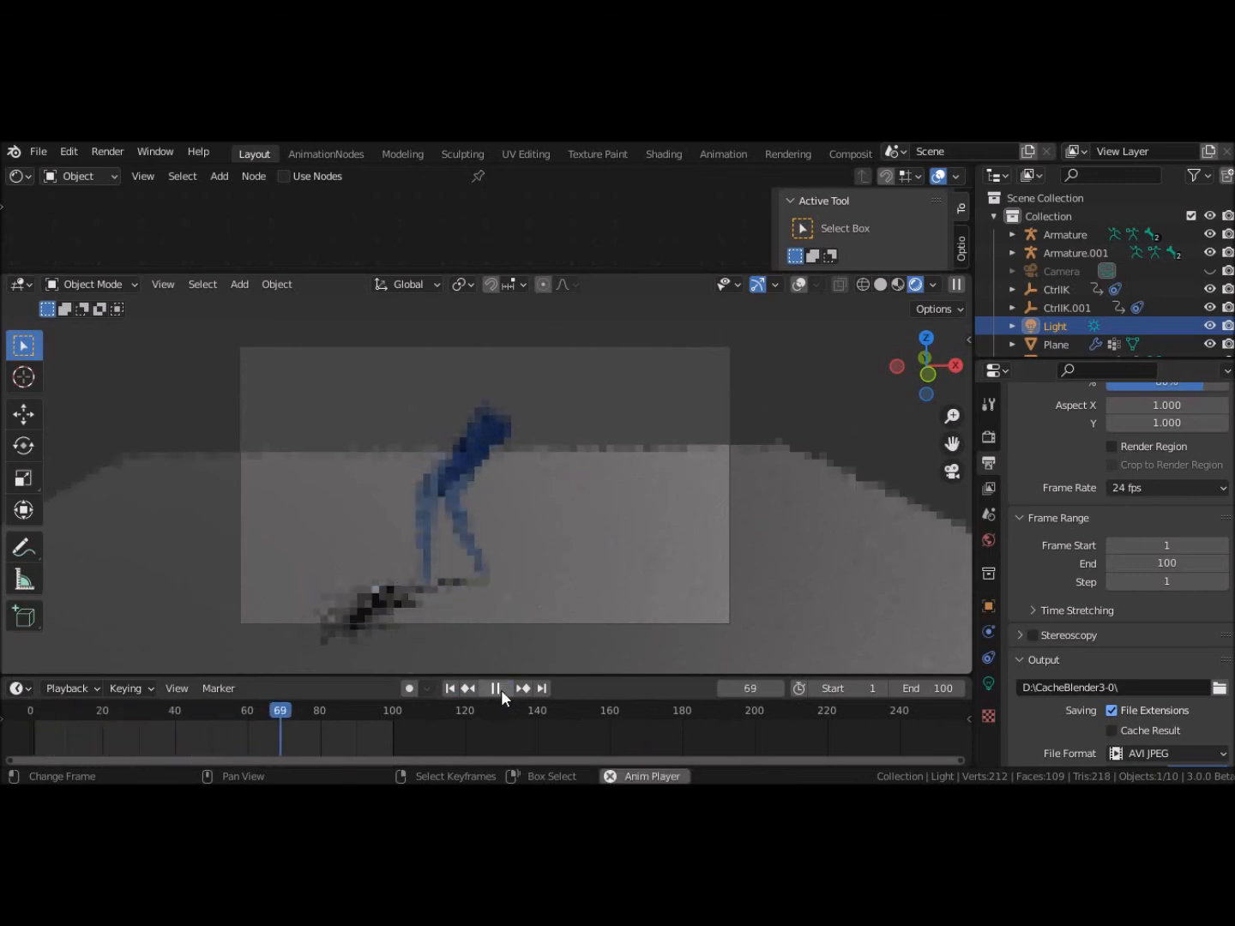
pyautogui.click(502, 688)
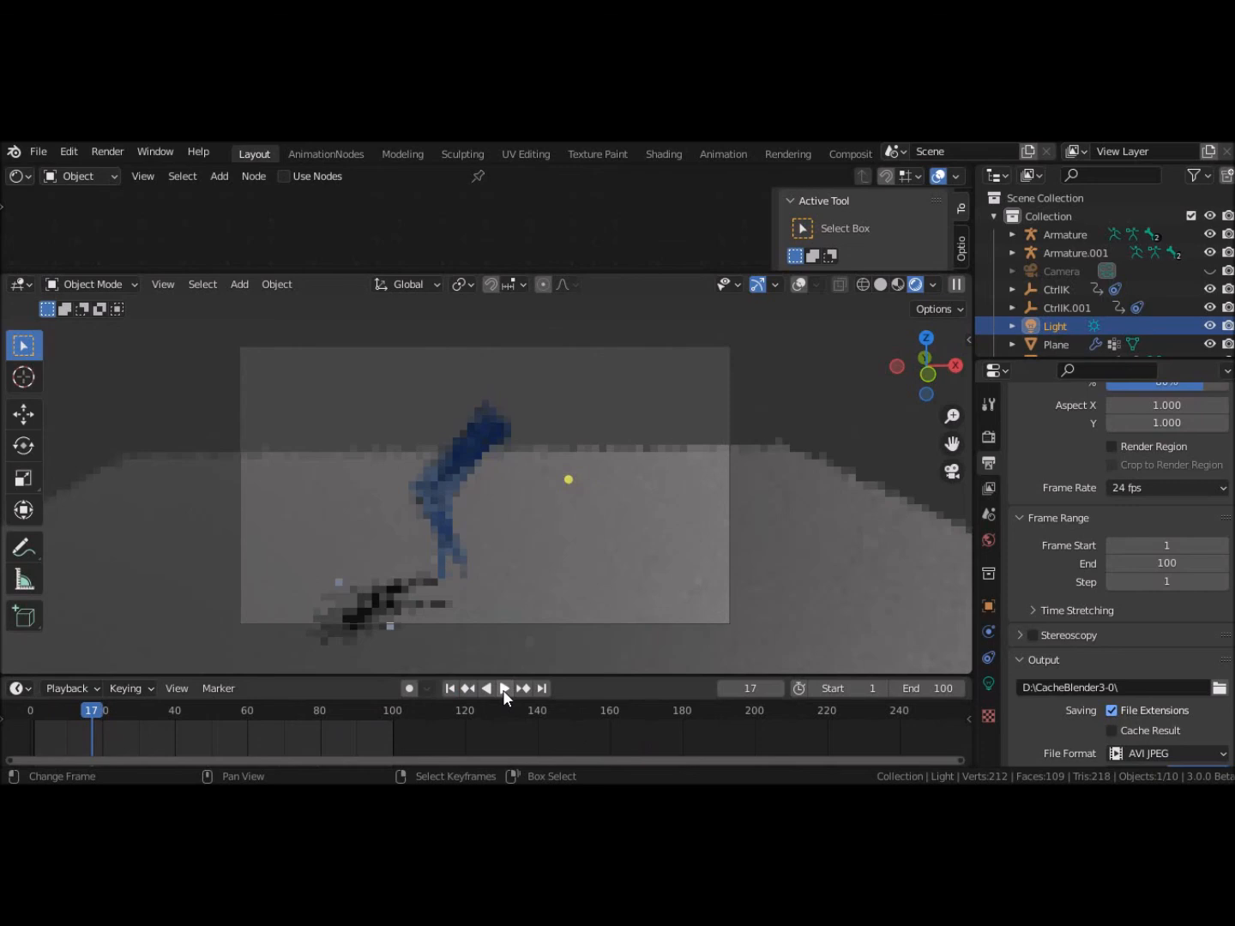
pyautogui.click(457, 691)
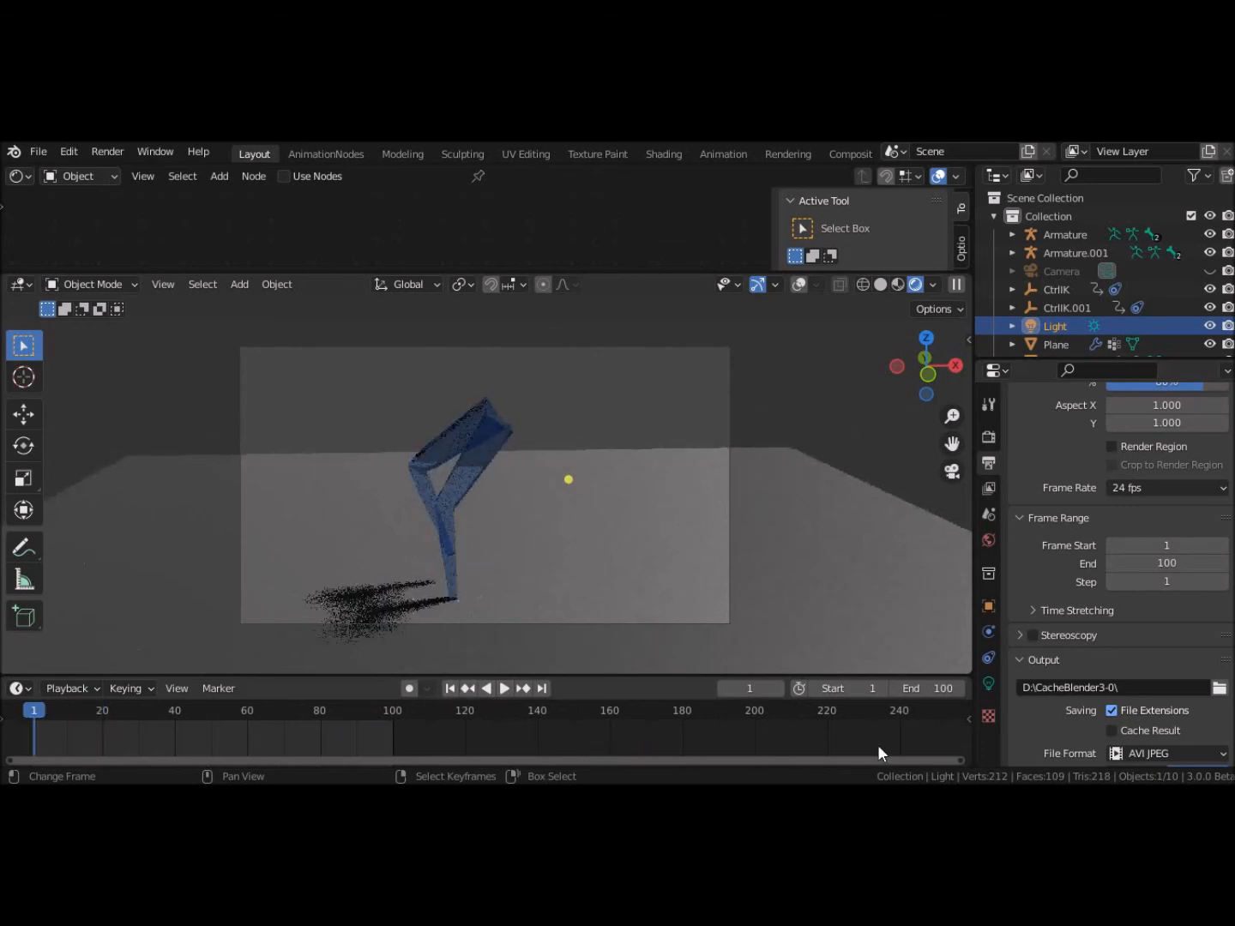
# Step: Show the scene's Cycles render settings and render the full animation to the output folder
pyautogui.scroll(4, 1051, 522)
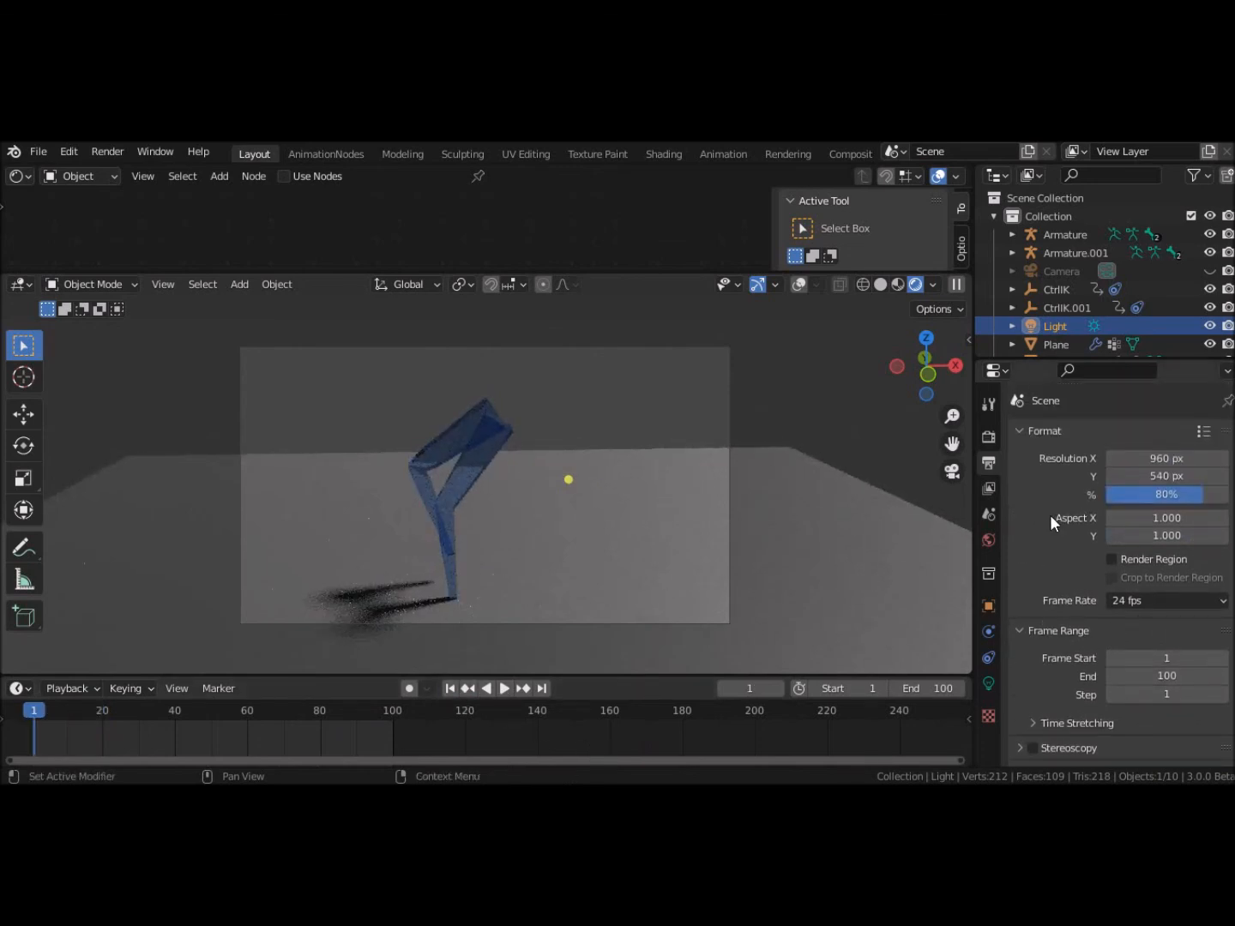
pyautogui.click(989, 406)
pyautogui.click(990, 437)
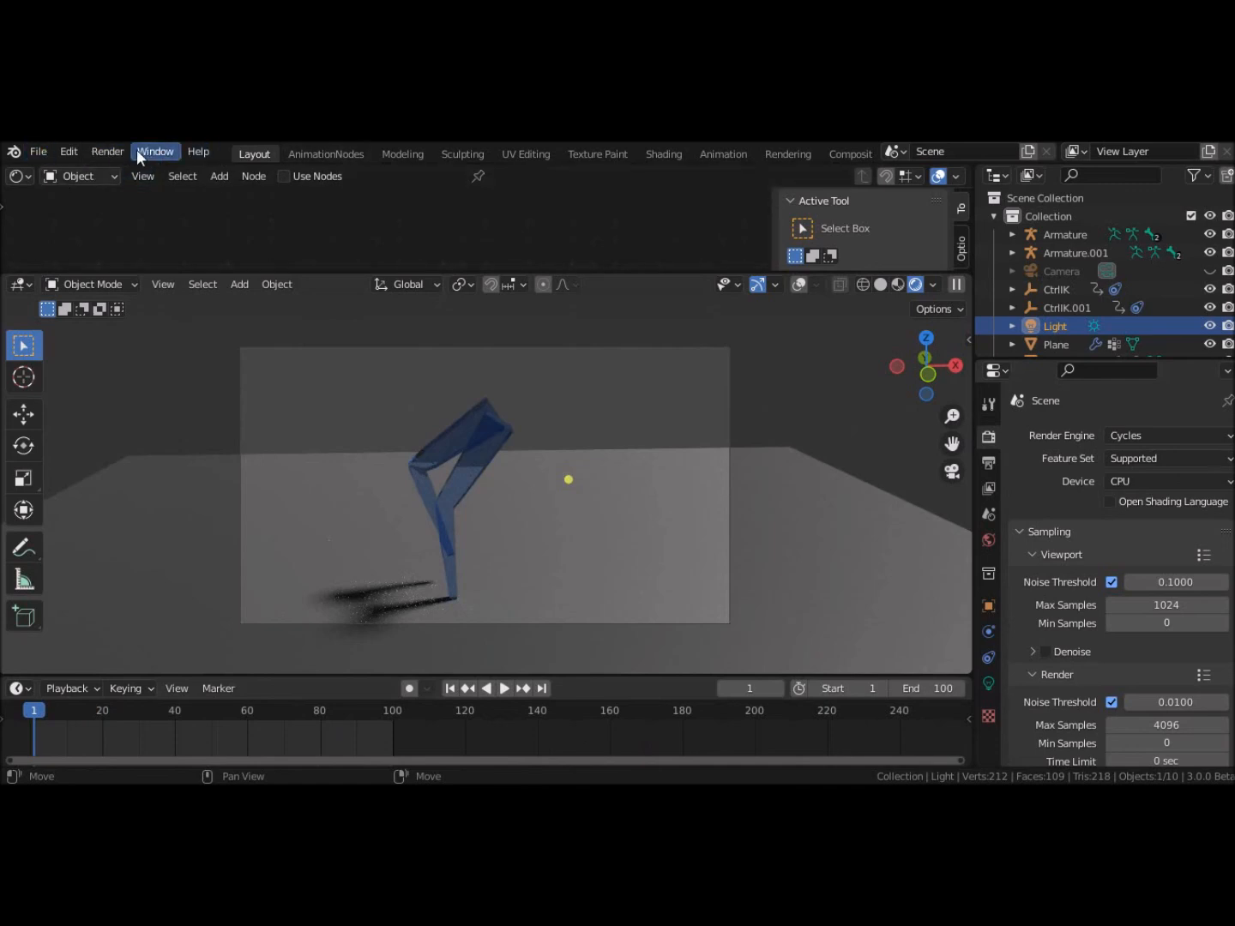
pyautogui.click(108, 153)
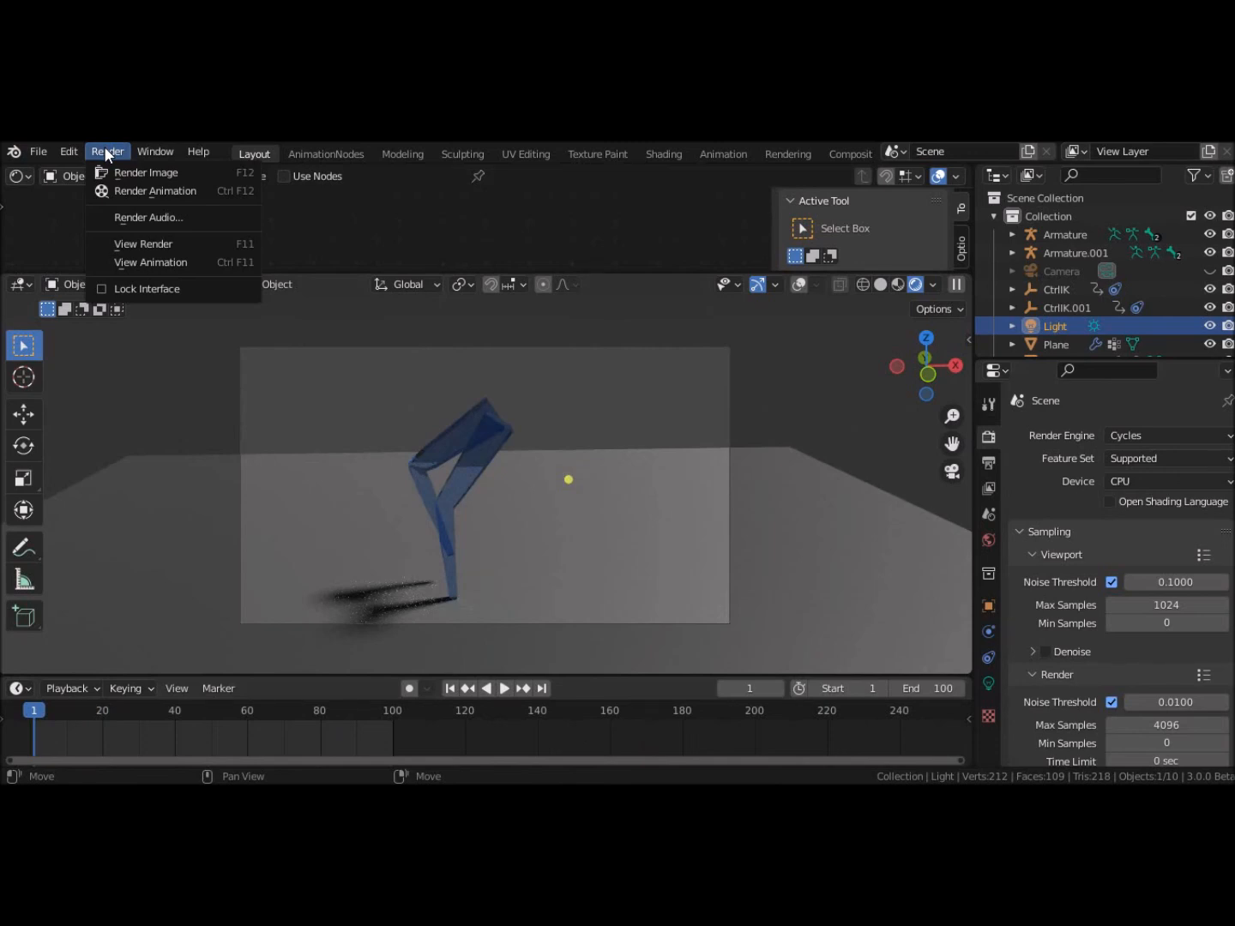
pyautogui.click(114, 189)
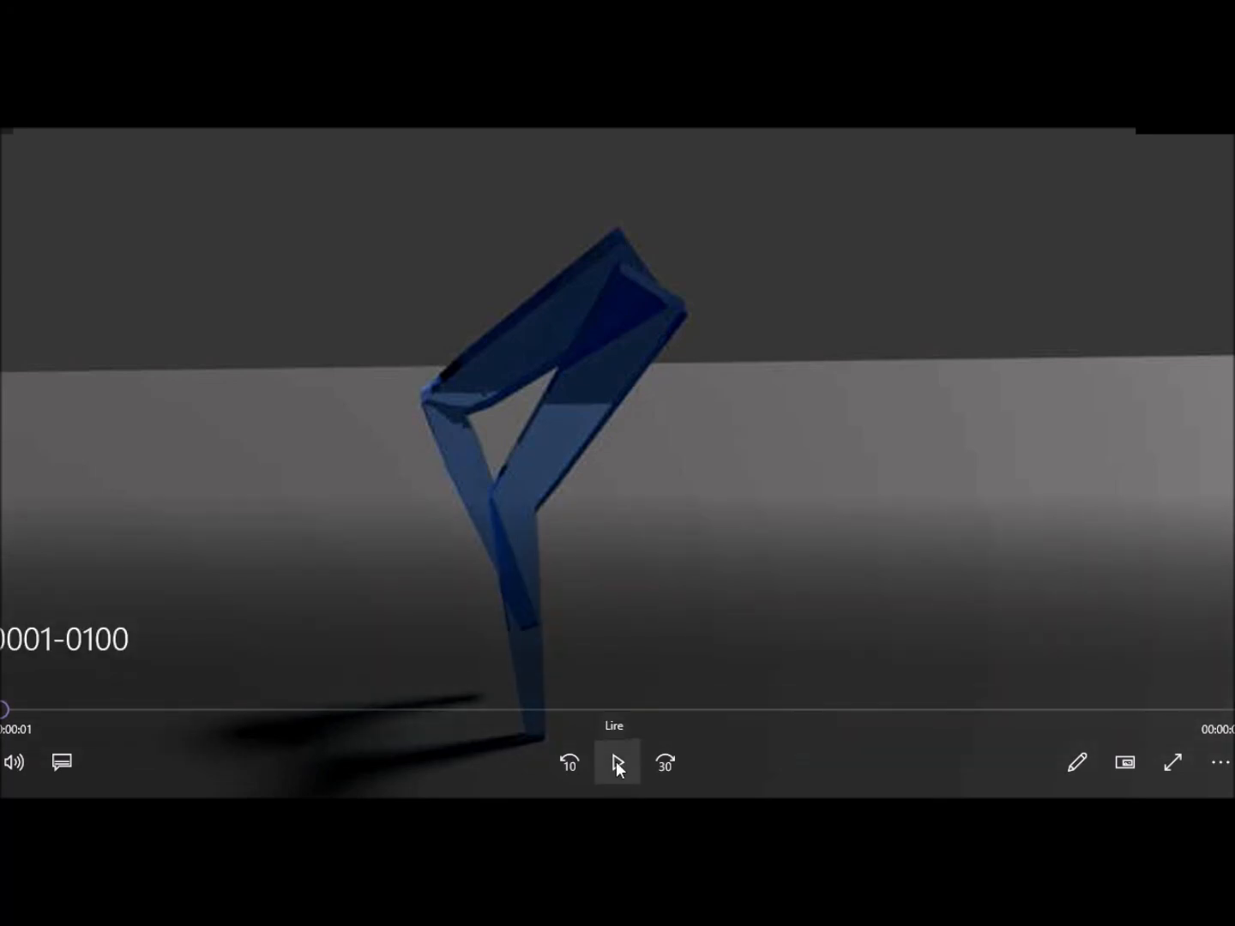
# Step: Play the rendered 0001-0100 walk video twice in the video player
pyautogui.click(615, 761)
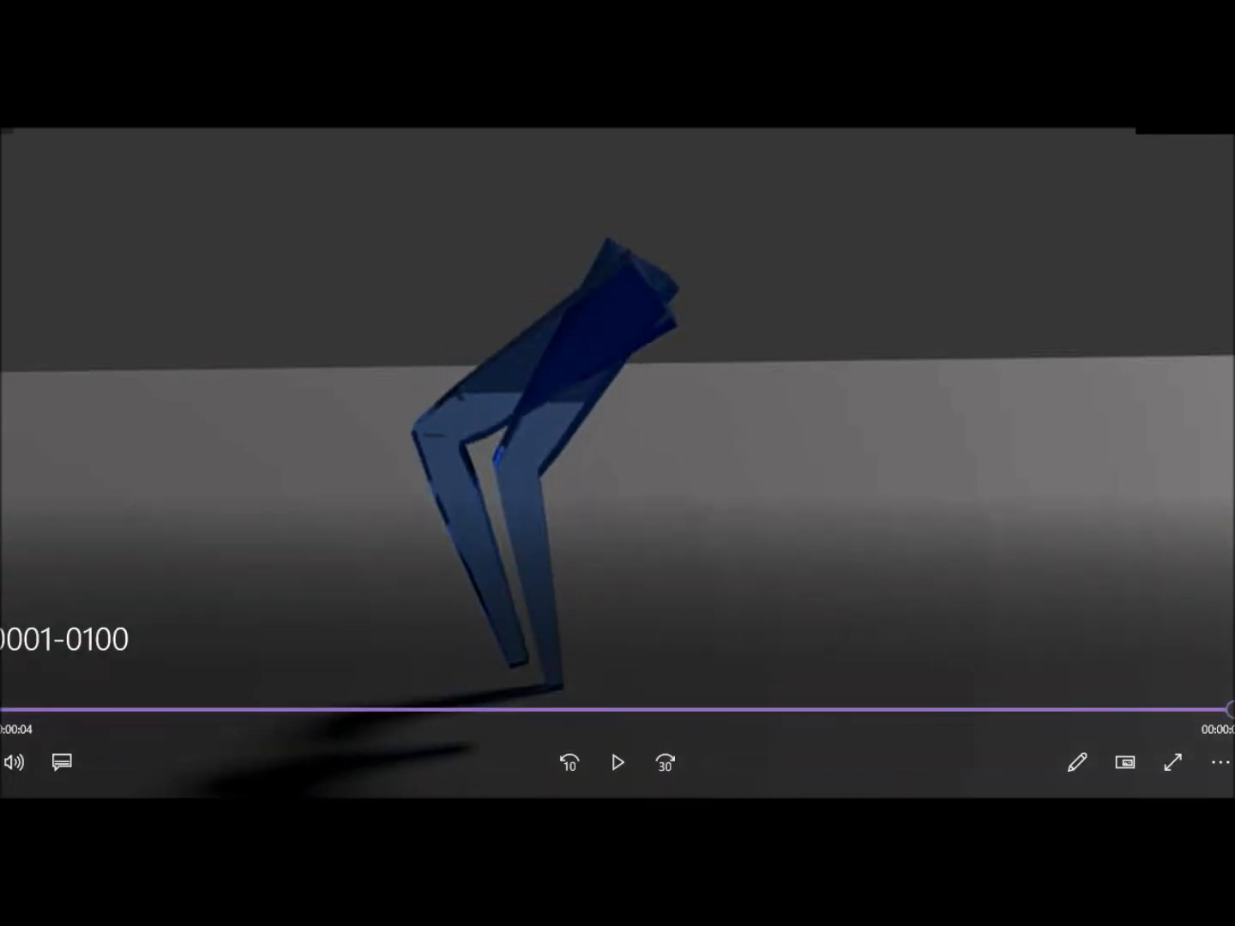
pyautogui.click(624, 766)
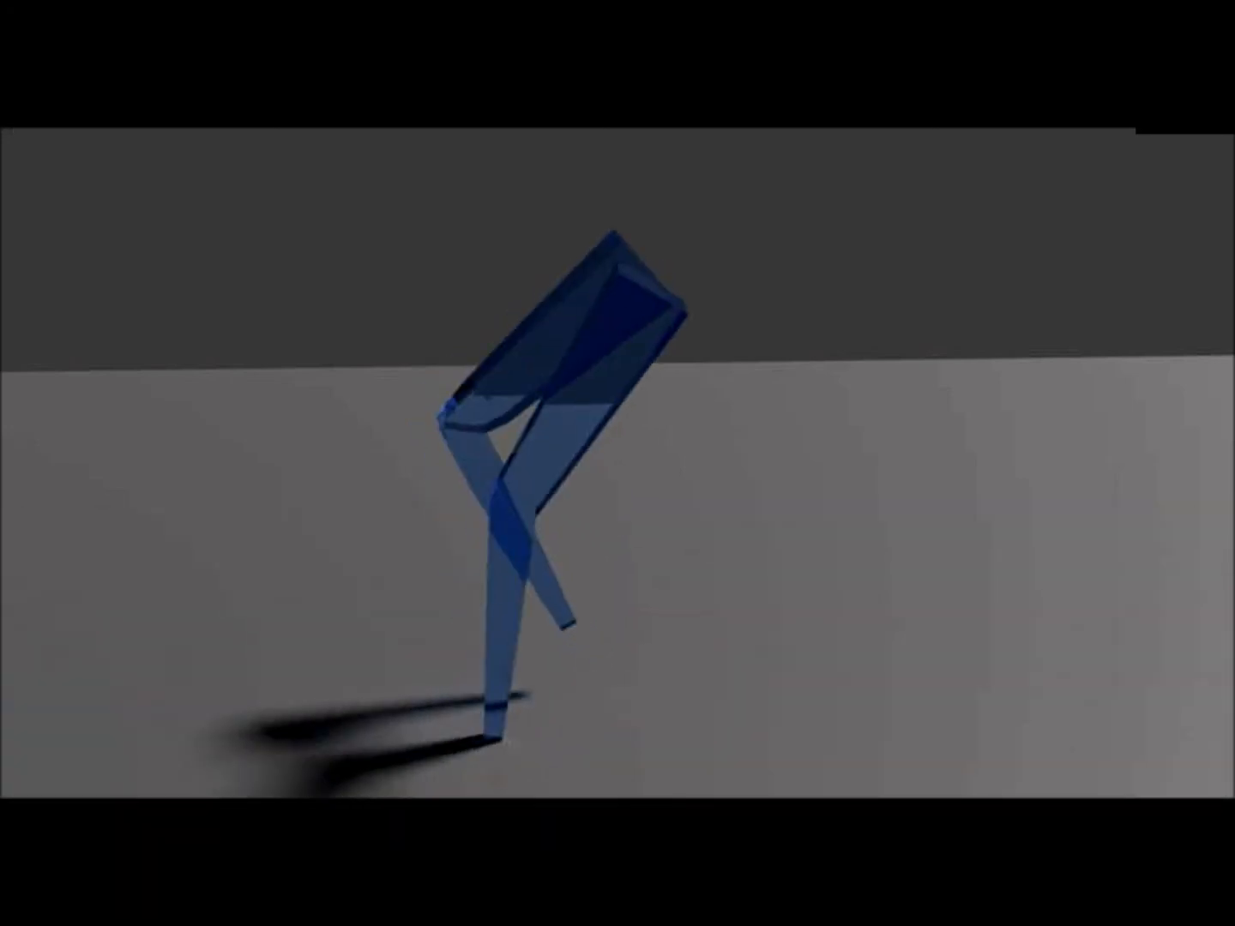